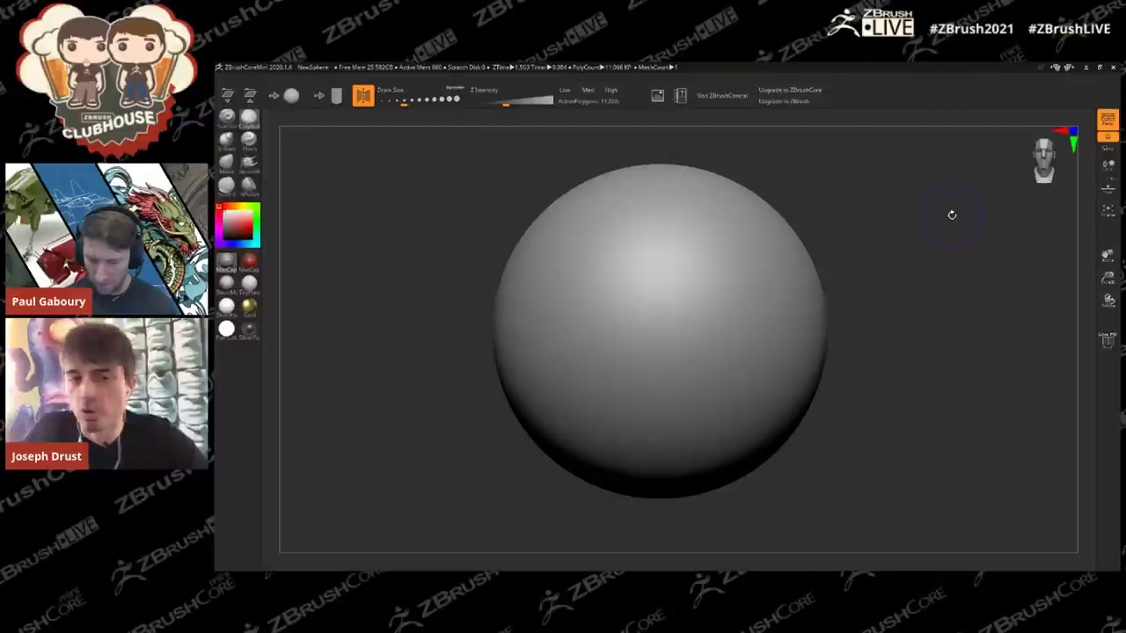
Step: Adjust the draw size, carve mirrored hollows down the upper sides of the sphere, and smooth them
{"action": "left_click_drag", "start_coordinate": [881, 251], "coordinate": [872, 258], "text": "alt"}
{"action": "key", "text": "s"}
{"action": "left_click_drag", "start_coordinate": [757, 295], "coordinate": [760, 295]}
{"action": "left_click_drag", "start_coordinate": [812, 283], "coordinate": [808, 264], "text": "alt"}
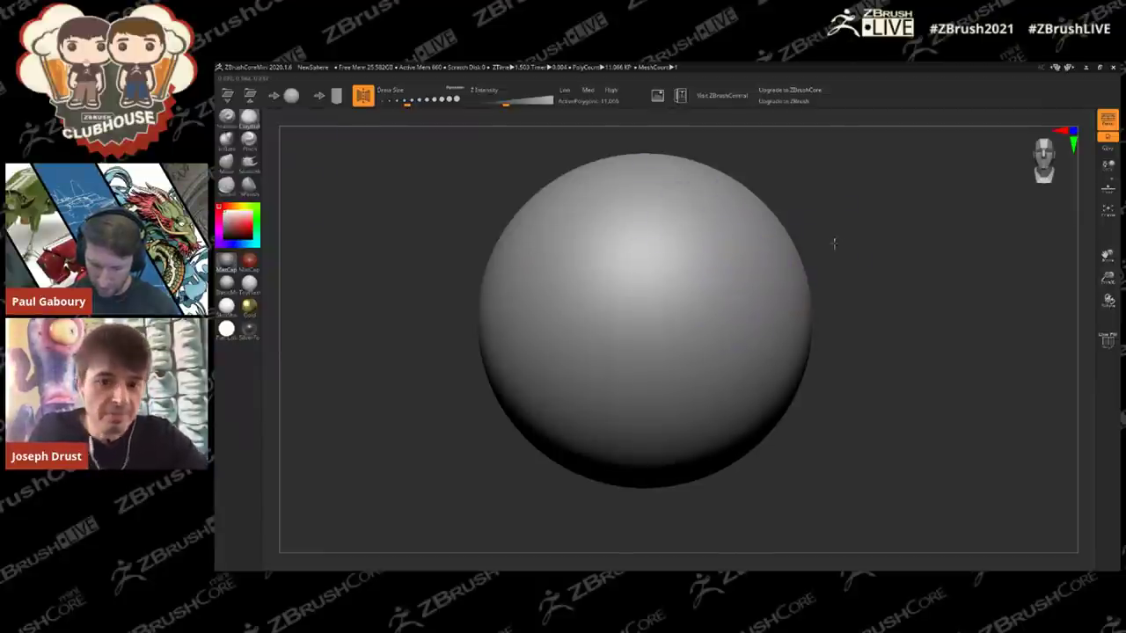
{"action": "mouse_move", "coordinate": [746, 263]}
{"action": "left_mouse_down"}
{"action": "mouse_move", "coordinate": [706, 304]}
{"action": "mouse_move", "coordinate": [729, 299]}
{"action": "mouse_move", "coordinate": [669, 364]}
{"action": "left_mouse_up"}
{"action": "mouse_move", "coordinate": [734, 283]}
{"action": "left_mouse_down", "text": "shift"}
{"action": "mouse_move", "coordinate": [660, 362]}
{"action": "mouse_move", "coordinate": [699, 350]}
{"action": "left_mouse_up", "text": "shift"}
Step: Deepen the eye-socket areas, narrow the lower half into a tapered chin, and smooth the surface
{"action": "left_click_drag", "start_coordinate": [850, 305], "coordinate": [824, 302]}
{"action": "mouse_move", "coordinate": [640, 420]}
{"action": "left_mouse_down"}
{"action": "mouse_move", "coordinate": [582, 418]}
{"action": "mouse_move", "coordinate": [650, 449]}
{"action": "mouse_move", "coordinate": [729, 413]}
{"action": "mouse_move", "coordinate": [774, 364]}
{"action": "mouse_move", "coordinate": [768, 303]}
{"action": "mouse_move", "coordinate": [529, 405]}
{"action": "left_mouse_up"}
{"action": "left_click_drag", "start_coordinate": [853, 304], "coordinate": [903, 302], "text": "shift"}
{"action": "mouse_move", "coordinate": [728, 343]}
{"action": "left_mouse_down"}
{"action": "mouse_move", "coordinate": [715, 407]}
{"action": "mouse_move", "coordinate": [651, 396]}
{"action": "mouse_move", "coordinate": [751, 342]}
{"action": "mouse_move", "coordinate": [686, 356]}
{"action": "mouse_move", "coordinate": [655, 431]}
{"action": "left_mouse_up"}
{"action": "mouse_move", "coordinate": [715, 306]}
{"action": "left_mouse_down"}
{"action": "mouse_move", "coordinate": [677, 309]}
{"action": "mouse_move", "coordinate": [672, 378]}
{"action": "mouse_move", "coordinate": [678, 317]}
{"action": "left_mouse_up"}
{"action": "left_click_drag", "start_coordinate": [663, 432], "coordinate": [711, 411], "text": "shift"}
{"action": "left_click_drag", "start_coordinate": [849, 359], "coordinate": [852, 309], "text": "alt"}
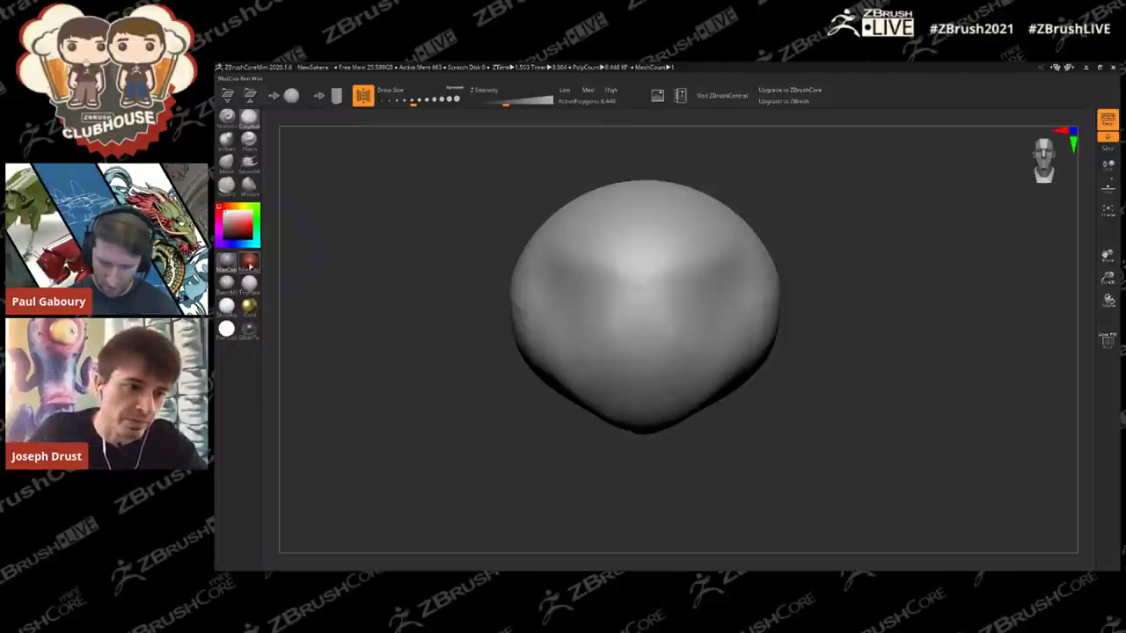
{"action": "left_click", "coordinate": [228, 284]}
{"action": "left_click", "coordinate": [228, 263]}
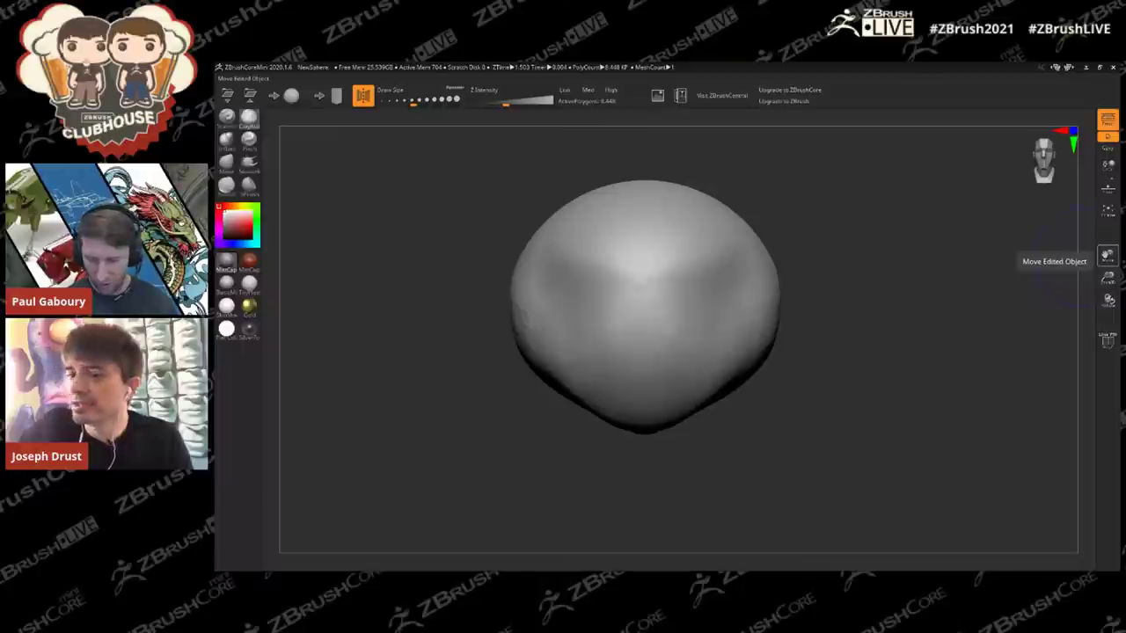
Step: Bring up the PureRef board of axolotl photos, study the head shapes, and move the board out of view
{"action": "right_click_drag", "start_coordinate": [1124, 268], "coordinate": [505, 324]}
{"action": "left_click_drag", "start_coordinate": [507, 324], "coordinate": [514, 310]}
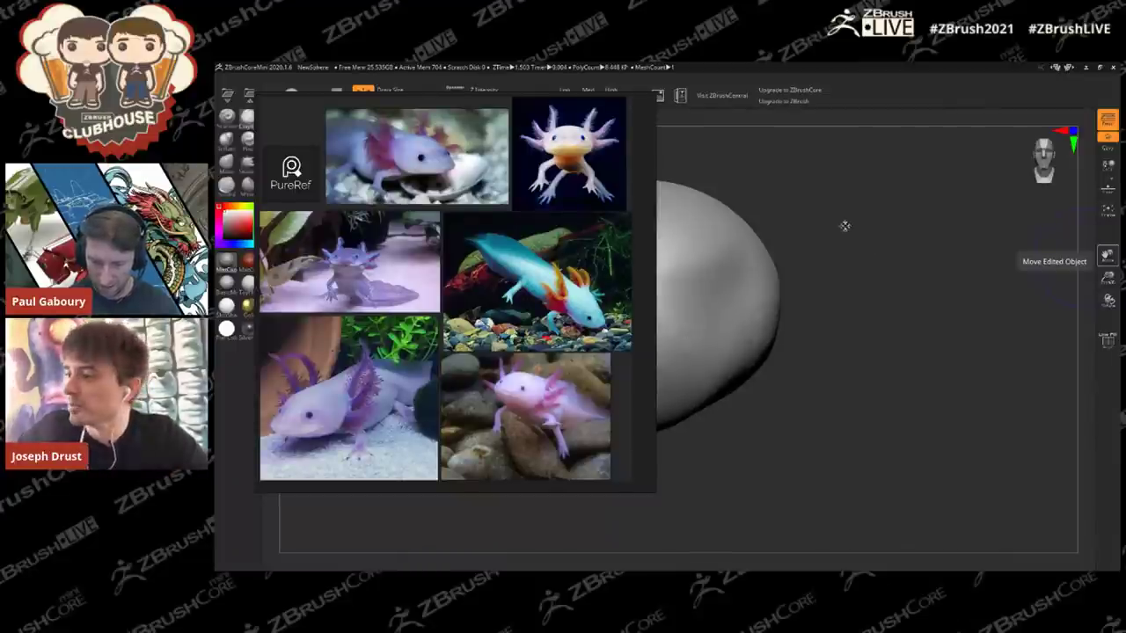
{"action": "right_click_drag", "start_coordinate": [527, 282], "coordinate": [1125, 307]}
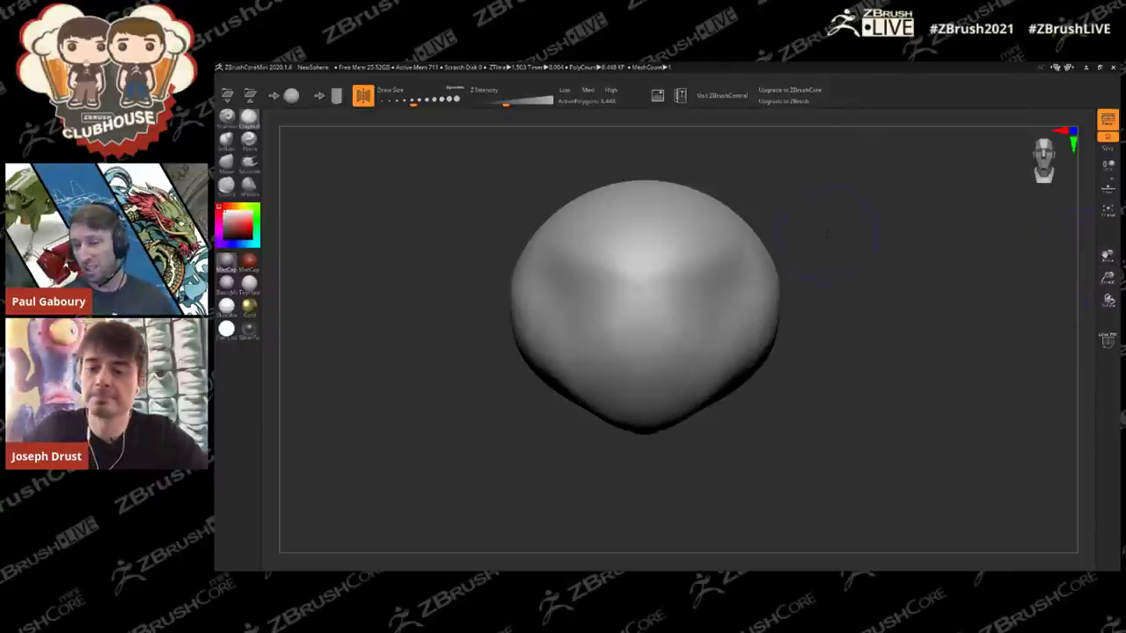
Step: Build up clay on the front and lower face of the head with a slightly larger brush
{"action": "mouse_move", "coordinate": [830, 226]}
{"action": "left_mouse_down"}
{"action": "mouse_move", "coordinate": [842, 220]}
{"action": "mouse_move", "coordinate": [818, 230]}
{"action": "left_mouse_up"}
{"action": "mouse_move", "coordinate": [658, 371]}
{"action": "left_mouse_down"}
{"action": "mouse_move", "coordinate": [686, 376]}
{"action": "mouse_move", "coordinate": [652, 382]}
{"action": "left_mouse_up"}
{"action": "left_click_drag", "start_coordinate": [813, 369], "coordinate": [761, 365]}
{"action": "mouse_move", "coordinate": [629, 365]}
{"action": "left_mouse_down"}
{"action": "mouse_move", "coordinate": [659, 354]}
{"action": "mouse_move", "coordinate": [598, 377]}
{"action": "mouse_move", "coordinate": [612, 336]}
{"action": "mouse_move", "coordinate": [591, 356]}
{"action": "mouse_move", "coordinate": [647, 360]}
{"action": "left_mouse_up"}
{"action": "key", "text": "bracketright"}
{"action": "left_click_drag", "start_coordinate": [761, 278], "coordinate": [784, 273]}
{"action": "mouse_move", "coordinate": [675, 341]}
{"action": "left_mouse_down"}
{"action": "mouse_move", "coordinate": [628, 347]}
{"action": "mouse_move", "coordinate": [728, 382]}
{"action": "mouse_move", "coordinate": [621, 340]}
{"action": "mouse_move", "coordinate": [665, 352]}
{"action": "mouse_move", "coordinate": [633, 370]}
{"action": "left_mouse_up"}
{"action": "mouse_move", "coordinate": [842, 271]}
{"action": "left_mouse_down"}
{"action": "mouse_move", "coordinate": [844, 237]}
{"action": "mouse_move", "coordinate": [732, 244]}
{"action": "left_mouse_up"}
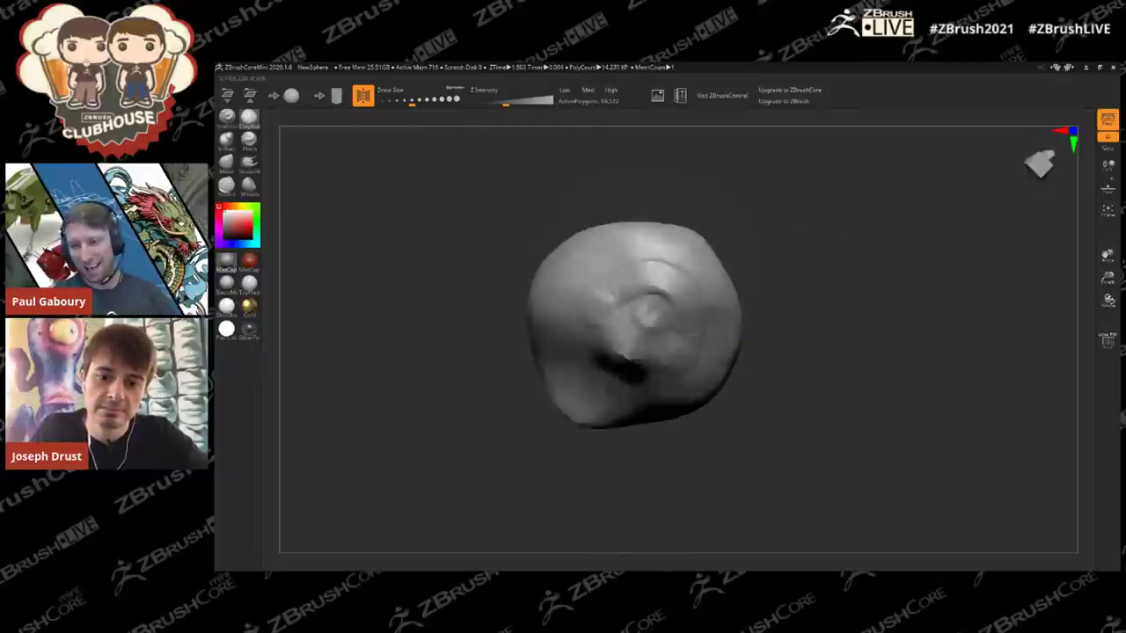
Step: Blend the raised clay into the face, smoothing the front and underside of the head
{"action": "mouse_move", "coordinate": [649, 313]}
{"action": "left_mouse_down"}
{"action": "mouse_move", "coordinate": [644, 380]}
{"action": "mouse_move", "coordinate": [635, 324]}
{"action": "mouse_move", "coordinate": [661, 300]}
{"action": "left_mouse_up"}
{"action": "mouse_move", "coordinate": [607, 378]}
{"action": "left_mouse_down", "text": "shift"}
{"action": "mouse_move", "coordinate": [616, 307]}
{"action": "mouse_move", "coordinate": [658, 311]}
{"action": "mouse_move", "coordinate": [599, 348]}
{"action": "mouse_move", "coordinate": [614, 371]}
{"action": "left_mouse_up", "text": "shift"}
{"action": "left_click_drag", "start_coordinate": [765, 294], "coordinate": [793, 301]}
{"action": "mouse_move", "coordinate": [652, 327]}
{"action": "left_mouse_down"}
{"action": "mouse_move", "coordinate": [686, 304]}
{"action": "mouse_move", "coordinate": [658, 331]}
{"action": "mouse_move", "coordinate": [688, 319]}
{"action": "mouse_move", "coordinate": [679, 327]}
{"action": "left_mouse_up"}
{"action": "key", "text": "s"}
{"action": "mouse_move", "coordinate": [679, 327]}
{"action": "left_mouse_down", "text": "shift"}
{"action": "mouse_move", "coordinate": [661, 304]}
{"action": "mouse_move", "coordinate": [679, 325]}
{"action": "left_mouse_up", "text": "shift"}
{"action": "left_click_drag", "start_coordinate": [791, 310], "coordinate": [763, 316]}
{"action": "left_click_drag", "start_coordinate": [550, 300], "coordinate": [531, 347]}
Step: Switch to the SnakeHook brush, undo the first pull, and reshape the back of the head with a smaller brush
{"action": "left_click", "coordinate": [249, 164]}
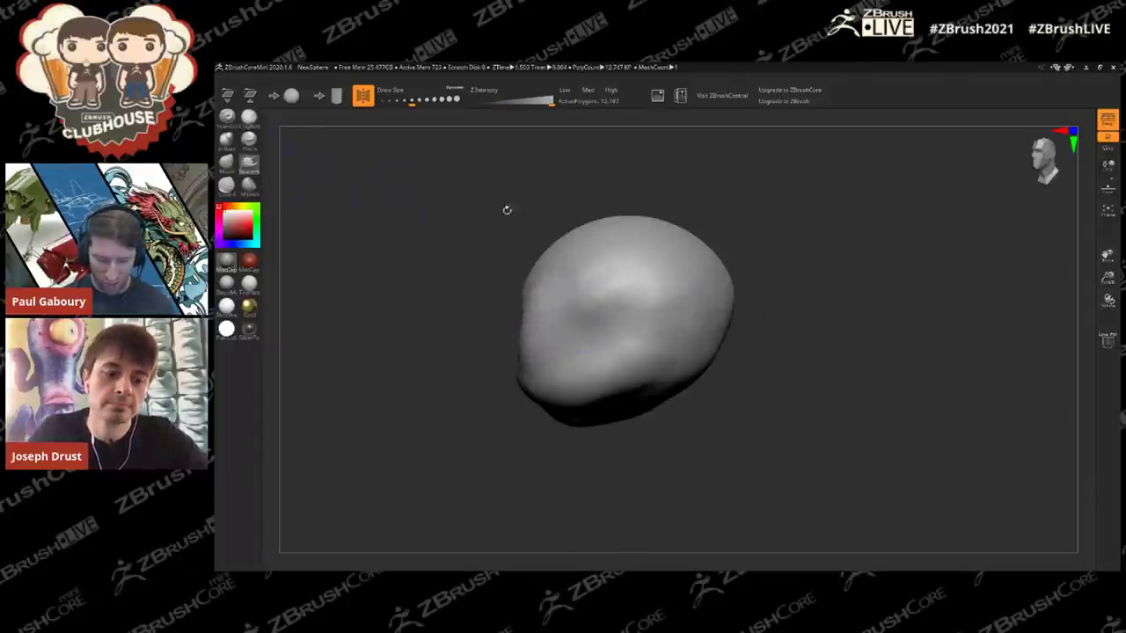
{"action": "key", "text": "s"}
{"action": "mouse_move", "coordinate": [713, 323]}
{"action": "left_mouse_down"}
{"action": "mouse_move", "coordinate": [728, 323]}
{"action": "mouse_move", "coordinate": [738, 282]}
{"action": "mouse_move", "coordinate": [767, 348]}
{"action": "left_mouse_up"}
{"action": "key", "text": "ctrl+z"}
{"action": "key", "text": "bracketleft"}
{"action": "key", "text": "bracketleft"}
{"action": "mouse_move", "coordinate": [721, 281]}
{"action": "left_mouse_down"}
{"action": "mouse_move", "coordinate": [740, 312]}
{"action": "mouse_move", "coordinate": [714, 244]}
{"action": "mouse_move", "coordinate": [753, 237]}
{"action": "mouse_move", "coordinate": [633, 236]}
{"action": "mouse_move", "coordinate": [726, 237]}
{"action": "left_mouse_up"}
Step: Stretch the underside and muzzle of the head with a larger brush, and smooth its sides
{"action": "key", "text": "bracketright"}
{"action": "mouse_move", "coordinate": [810, 299]}
{"action": "left_mouse_down"}
{"action": "mouse_move", "coordinate": [797, 351]}
{"action": "mouse_move", "coordinate": [774, 332]}
{"action": "left_mouse_up"}
{"action": "left_click_drag", "start_coordinate": [677, 353], "coordinate": [684, 365]}
{"action": "left_click_drag", "start_coordinate": [769, 336], "coordinate": [704, 341]}
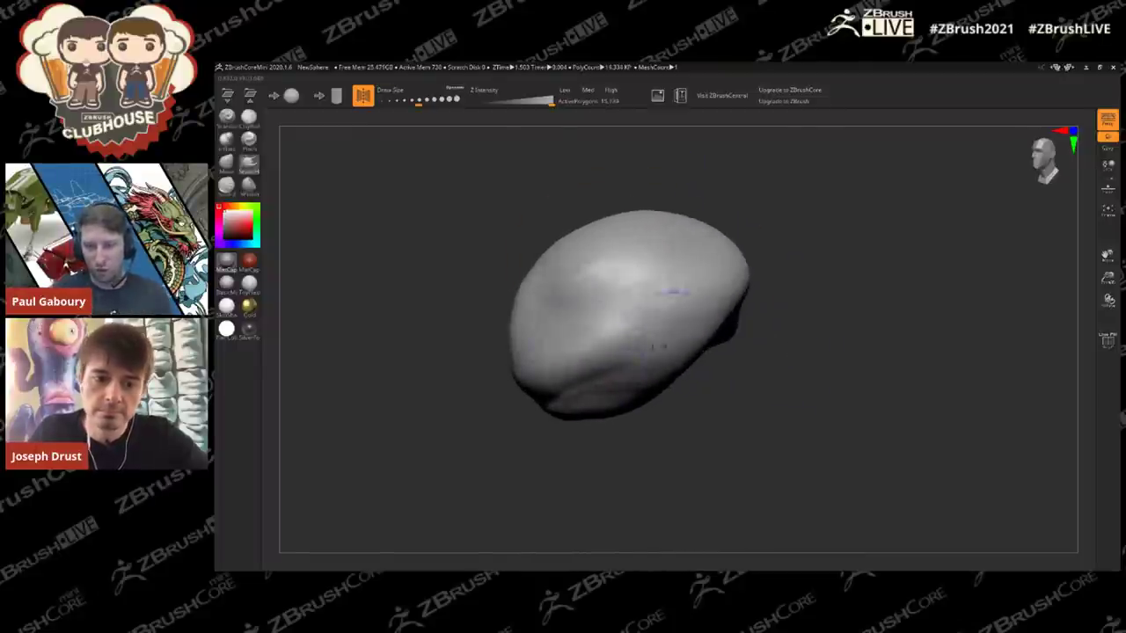
{"action": "mouse_move", "coordinate": [510, 370]}
{"action": "left_mouse_down"}
{"action": "mouse_move", "coordinate": [502, 326]}
{"action": "mouse_move", "coordinate": [469, 302]}
{"action": "mouse_move", "coordinate": [563, 352]}
{"action": "mouse_move", "coordinate": [859, 284]}
{"action": "mouse_move", "coordinate": [834, 308]}
{"action": "mouse_move", "coordinate": [826, 302]}
{"action": "left_mouse_up"}
{"action": "left_click_drag", "start_coordinate": [701, 372], "coordinate": [698, 307], "text": "shift"}
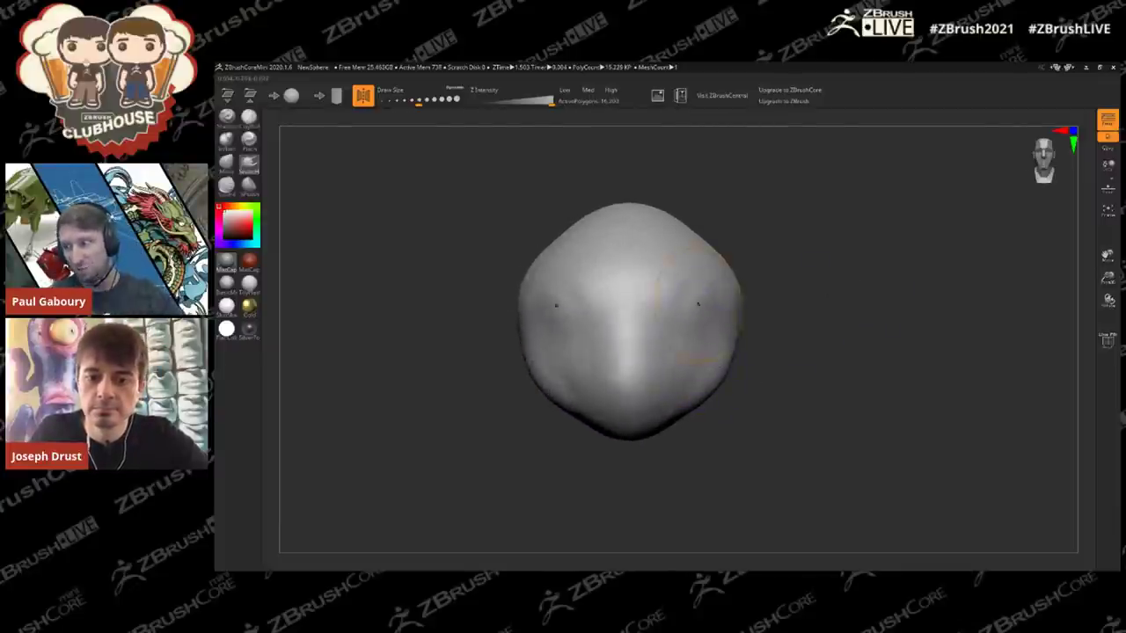
Step: Try pulling the forehead and crown upward and back with a larger brush, and undo the pulls
{"action": "mouse_move", "coordinate": [818, 303]}
{"action": "left_mouse_down"}
{"action": "mouse_move", "coordinate": [771, 314]}
{"action": "mouse_move", "coordinate": [703, 370]}
{"action": "left_mouse_up"}
{"action": "key", "text": "s"}
{"action": "key", "text": "space"}
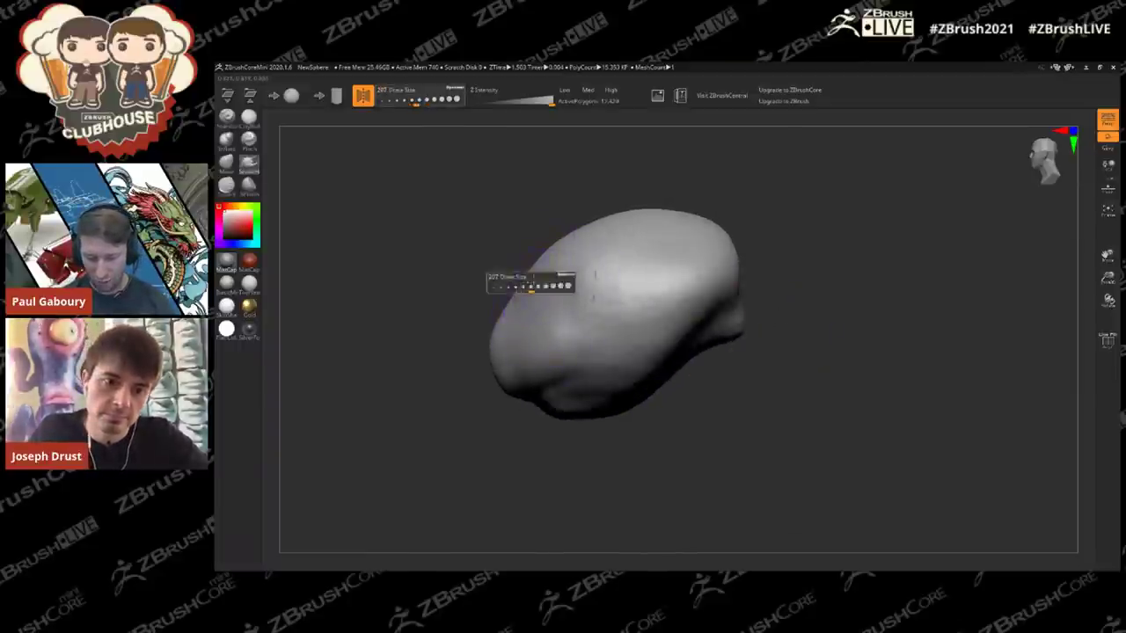
{"action": "left_click_drag", "start_coordinate": [580, 245], "coordinate": [583, 230]}
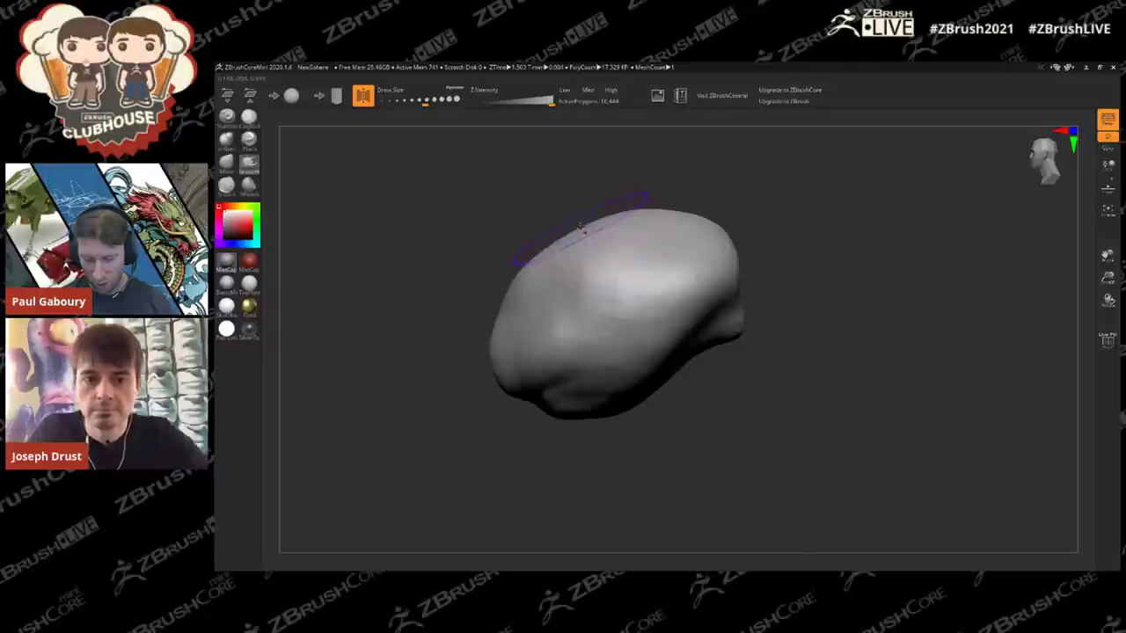
{"action": "key", "text": "s"}
{"action": "left_click_drag", "start_coordinate": [658, 212], "coordinate": [677, 212]}
{"action": "mouse_move", "coordinate": [661, 234]}
{"action": "left_mouse_down"}
{"action": "mouse_move", "coordinate": [666, 220]}
{"action": "mouse_move", "coordinate": [701, 220]}
{"action": "left_mouse_up"}
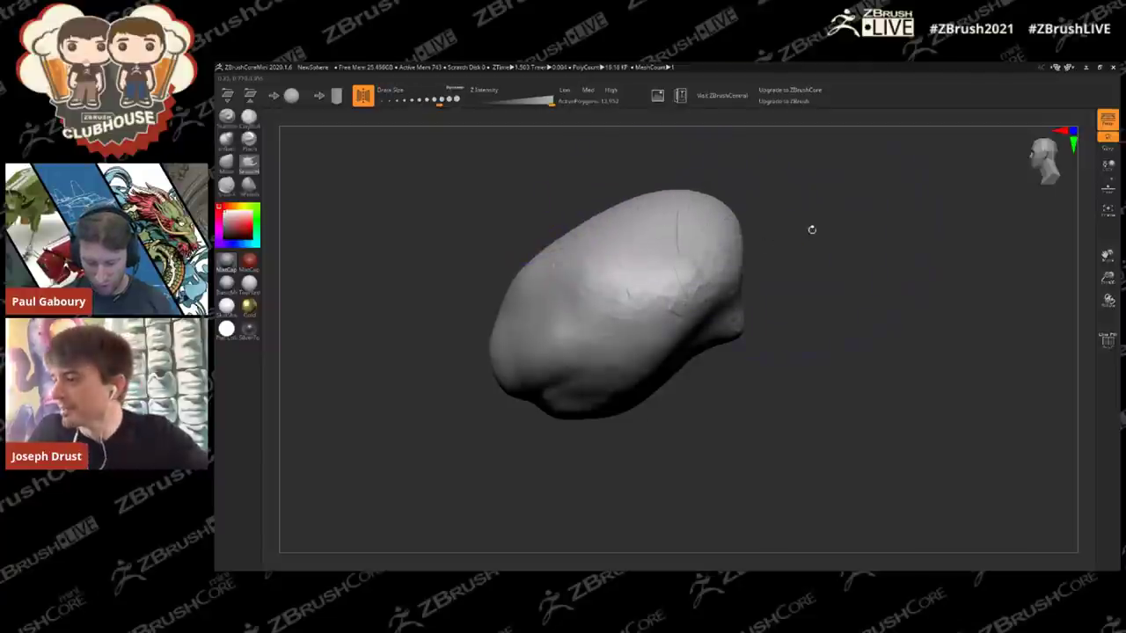
{"action": "key", "text": "ctrl+z"}
{"action": "key", "text": "ctrl+z"}
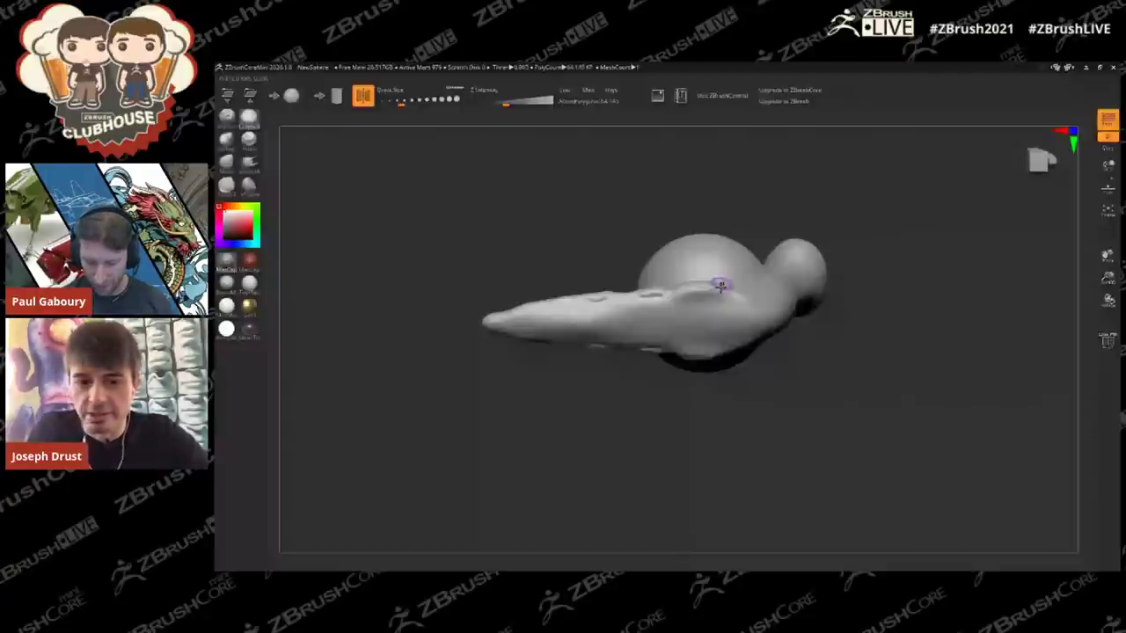
Step: Build up clay along the lower edge and underside of the snail's foot
{"action": "left_click_drag", "start_coordinate": [601, 299], "coordinate": [620, 297]}
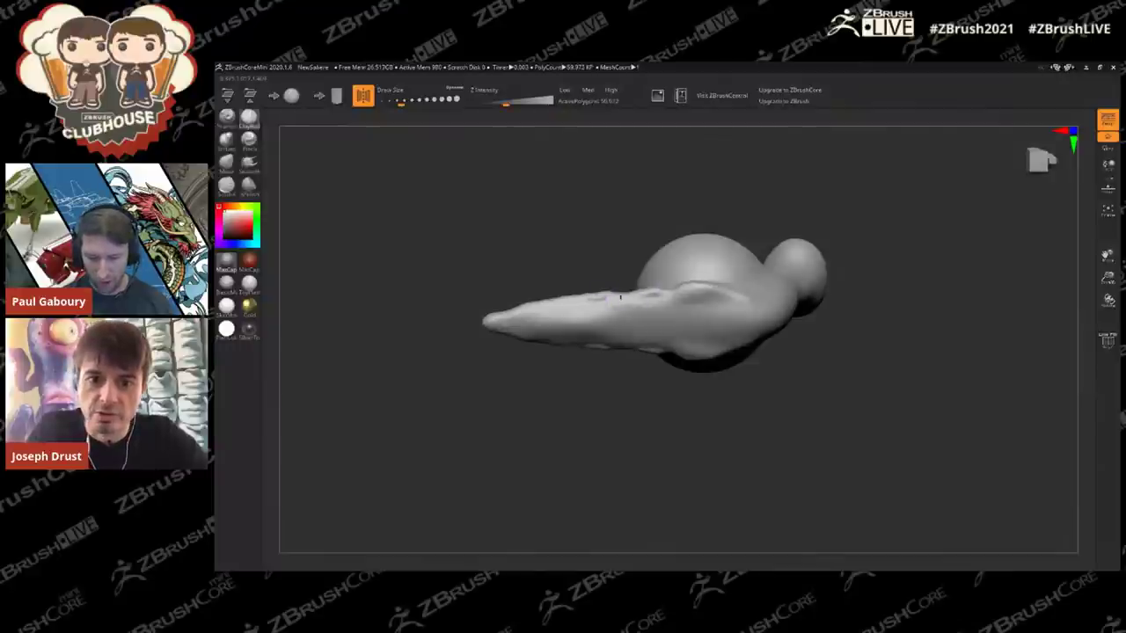
{"action": "right_click_drag", "start_coordinate": [658, 286], "coordinate": [633, 376]}
{"action": "left_click_drag", "start_coordinate": [660, 378], "coordinate": [651, 375]}
{"action": "left_click_drag", "start_coordinate": [747, 375], "coordinate": [690, 374]}
{"action": "mouse_move", "coordinate": [654, 385]}
{"action": "right_mouse_down"}
{"action": "mouse_move", "coordinate": [655, 418]}
{"action": "mouse_move", "coordinate": [666, 384]}
{"action": "mouse_move", "coordinate": [733, 367]}
{"action": "right_mouse_up"}
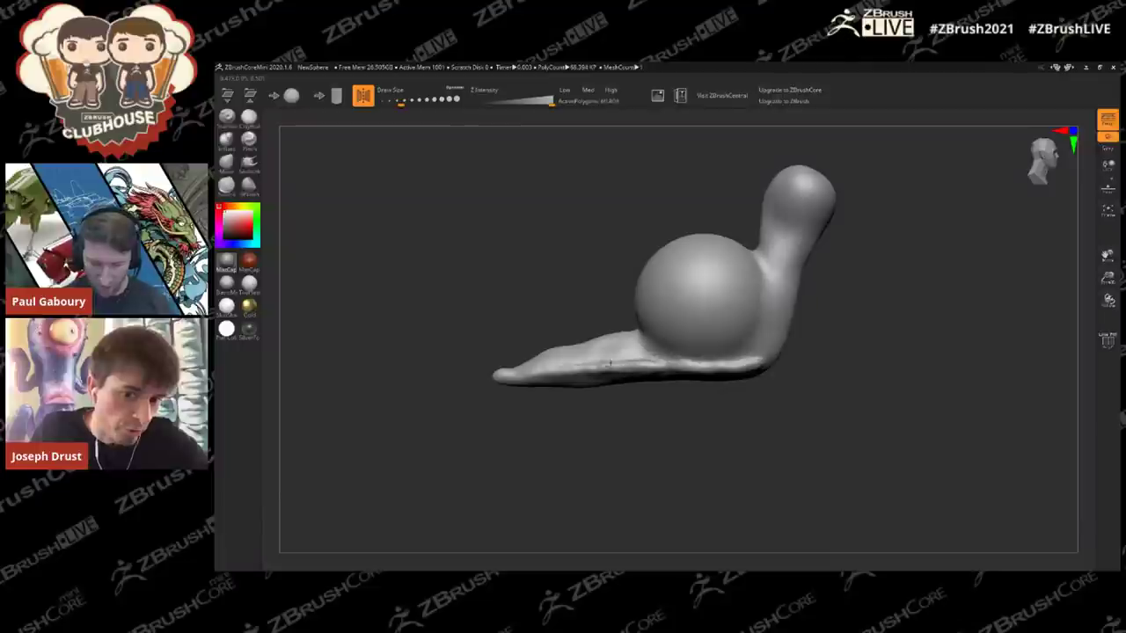
Step: Cut a crease along the lower edge of the snail's foot from tail to shell with the Slash brush
{"action": "right_click_drag", "start_coordinate": [541, 364], "coordinate": [640, 399]}
{"action": "left_click", "coordinate": [233, 192]}
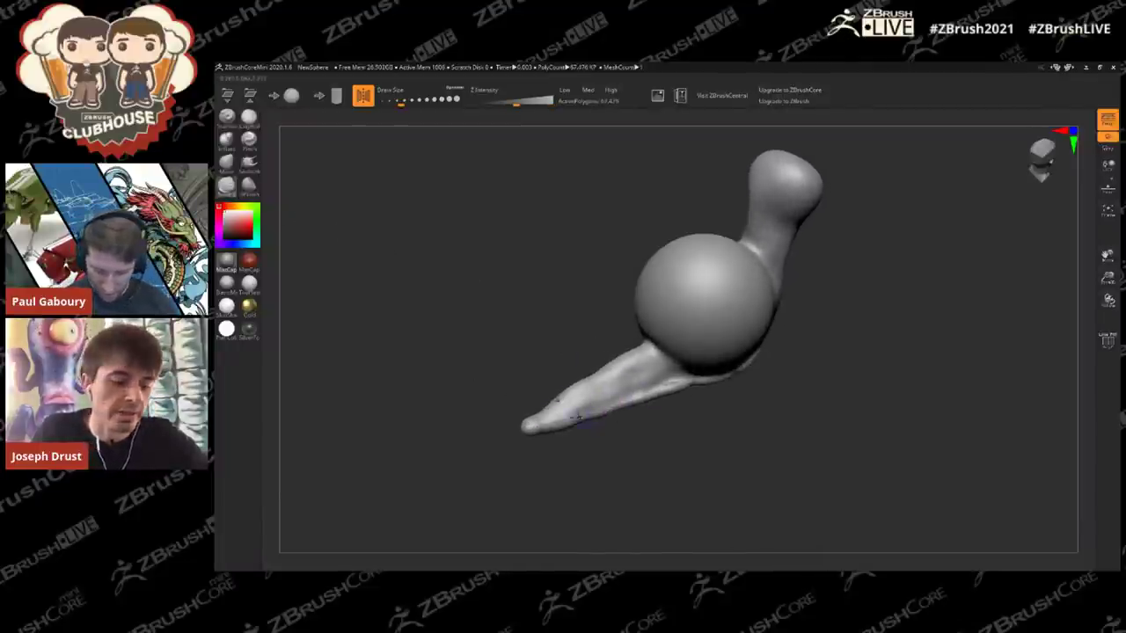
{"action": "left_click_drag", "start_coordinate": [547, 427], "coordinate": [591, 410]}
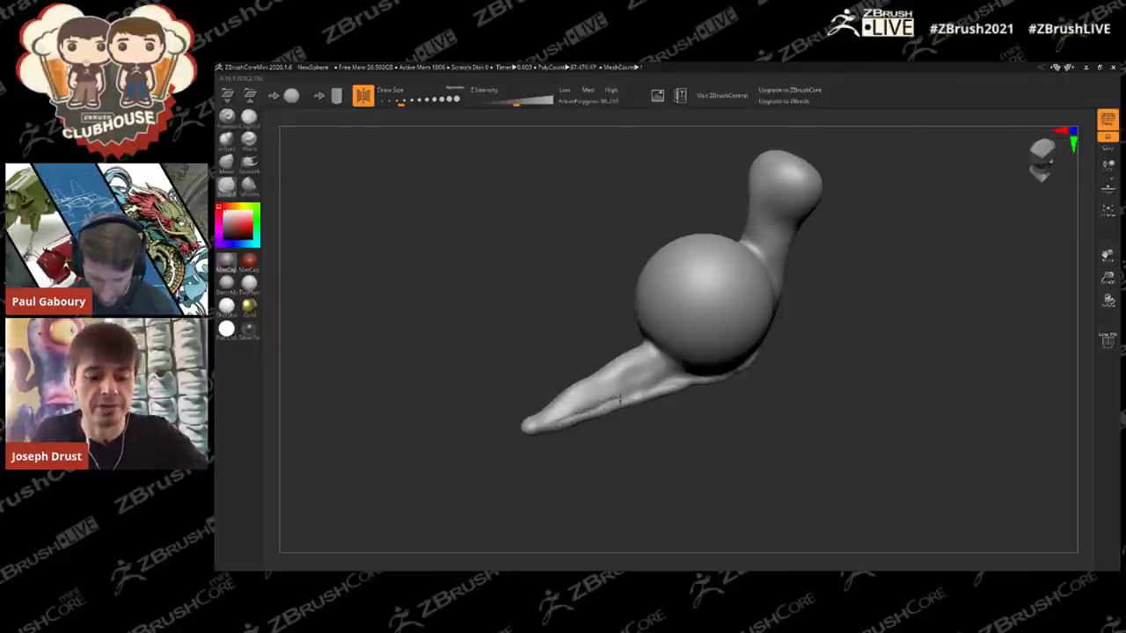
{"action": "right_click_drag", "start_coordinate": [690, 373], "coordinate": [665, 372]}
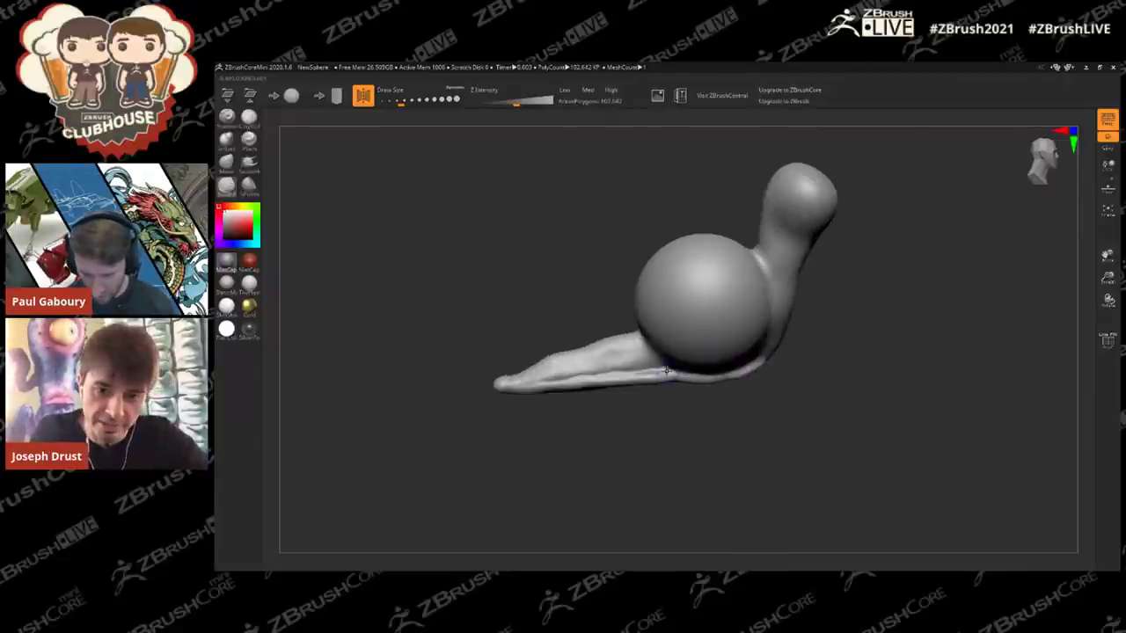
{"action": "right_click_drag", "start_coordinate": [742, 361], "coordinate": [729, 369]}
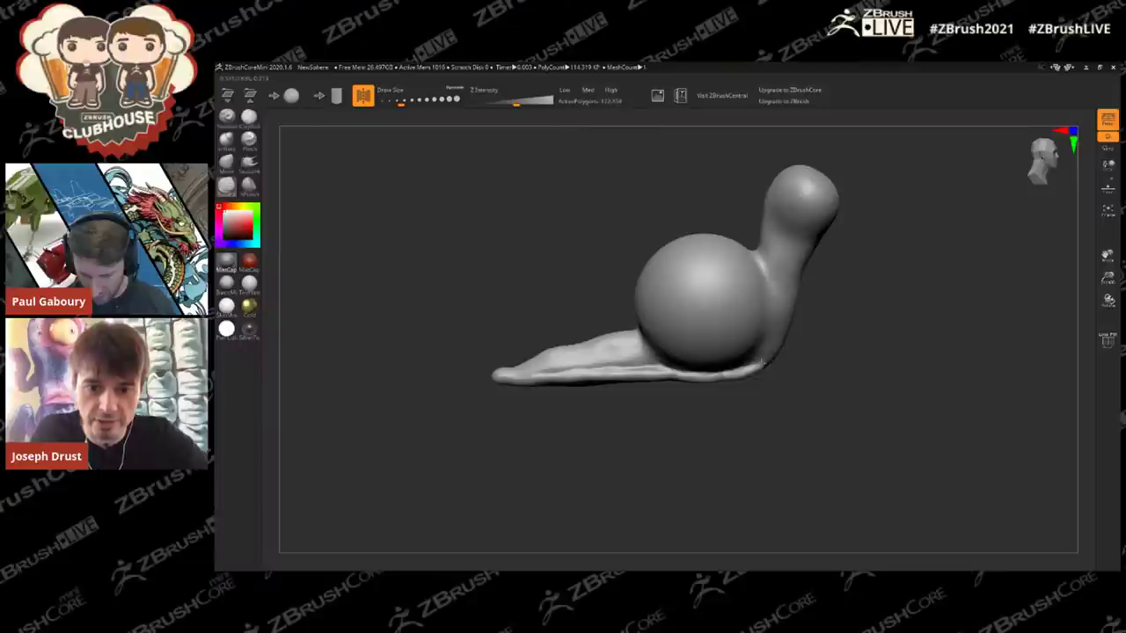
{"action": "mouse_move", "coordinate": [818, 329]}
{"action": "left_mouse_down"}
{"action": "mouse_move", "coordinate": [824, 346]}
{"action": "mouse_move", "coordinate": [871, 314]}
{"action": "mouse_move", "coordinate": [831, 319]}
{"action": "left_mouse_up"}
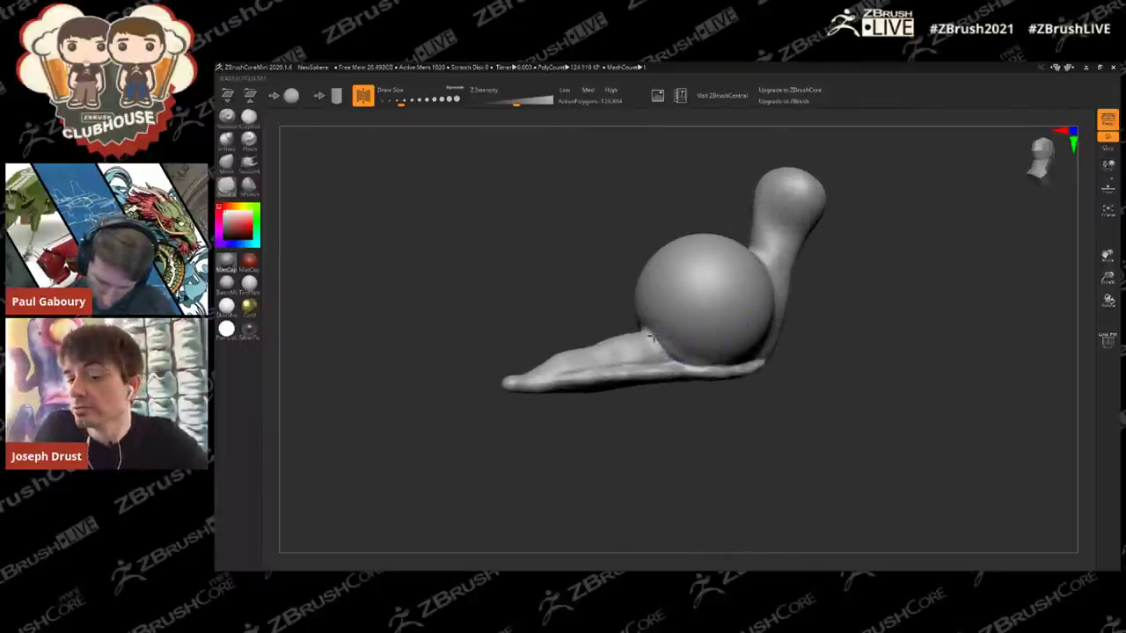
Step: Carve a crease where the snail's neck and body meet the round shell
{"action": "right_click_drag", "start_coordinate": [649, 330], "coordinate": [744, 289]}
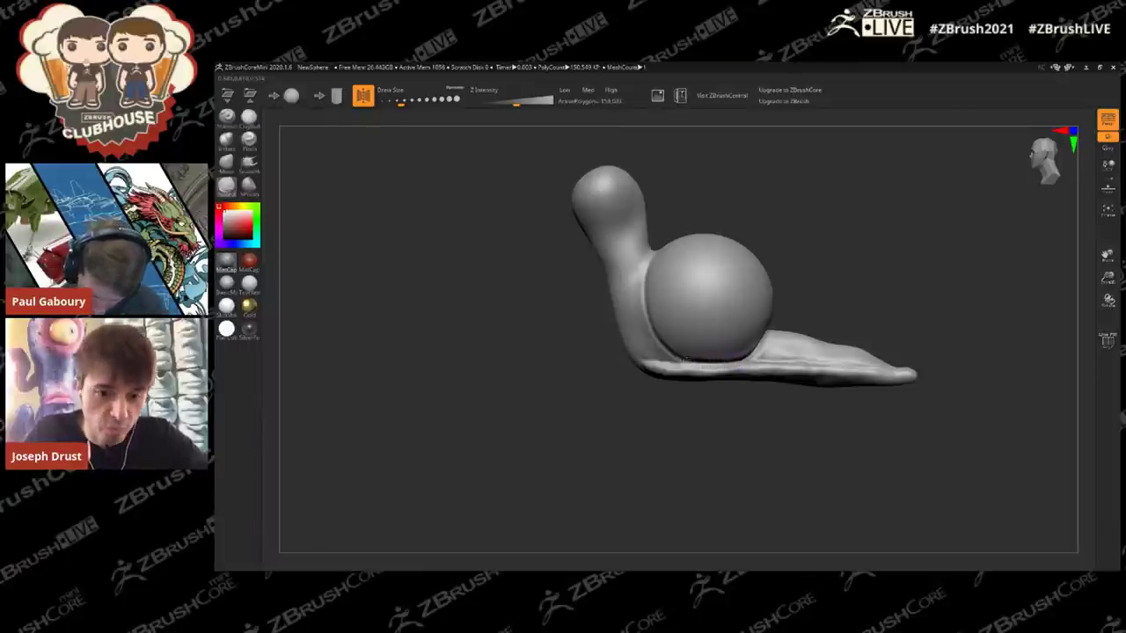
{"action": "left_click_drag", "start_coordinate": [641, 284], "coordinate": [651, 255]}
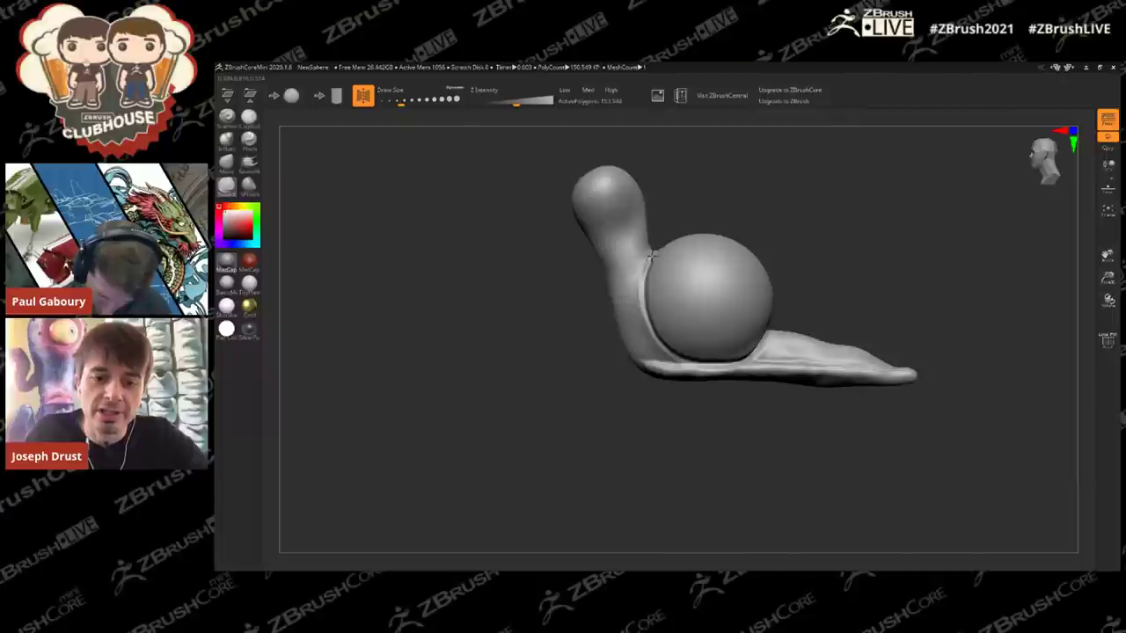
{"action": "right_click_drag", "start_coordinate": [673, 257], "coordinate": [653, 267]}
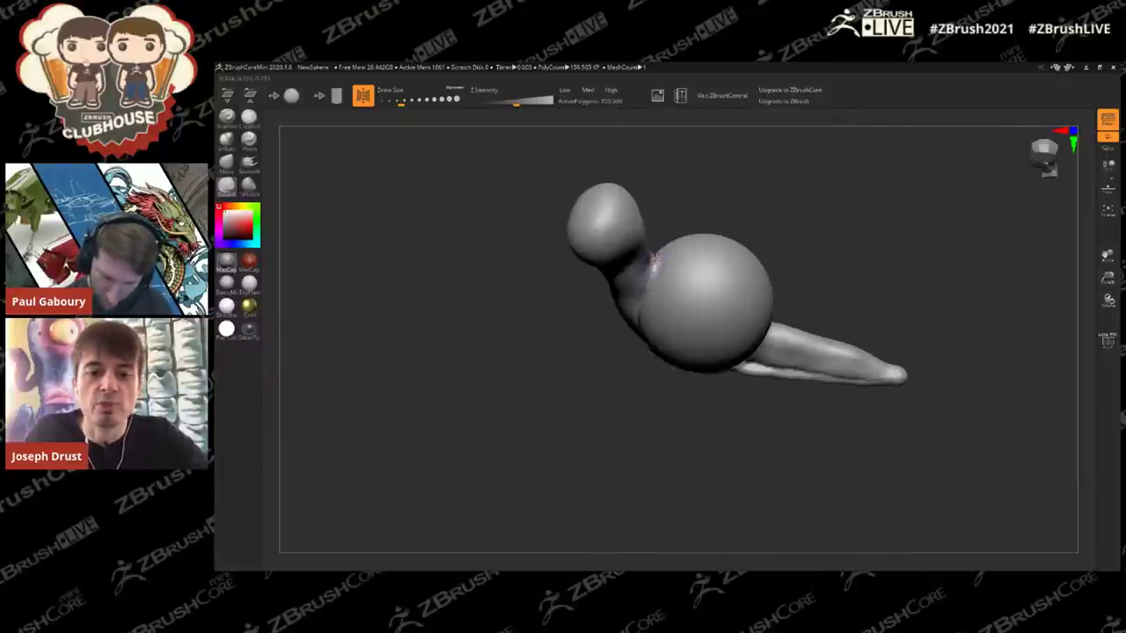
{"action": "left_click_drag", "start_coordinate": [650, 279], "coordinate": [654, 258]}
{"action": "right_click_drag", "start_coordinate": [653, 256], "coordinate": [643, 286]}
{"action": "left_click_drag", "start_coordinate": [643, 269], "coordinate": [639, 293]}
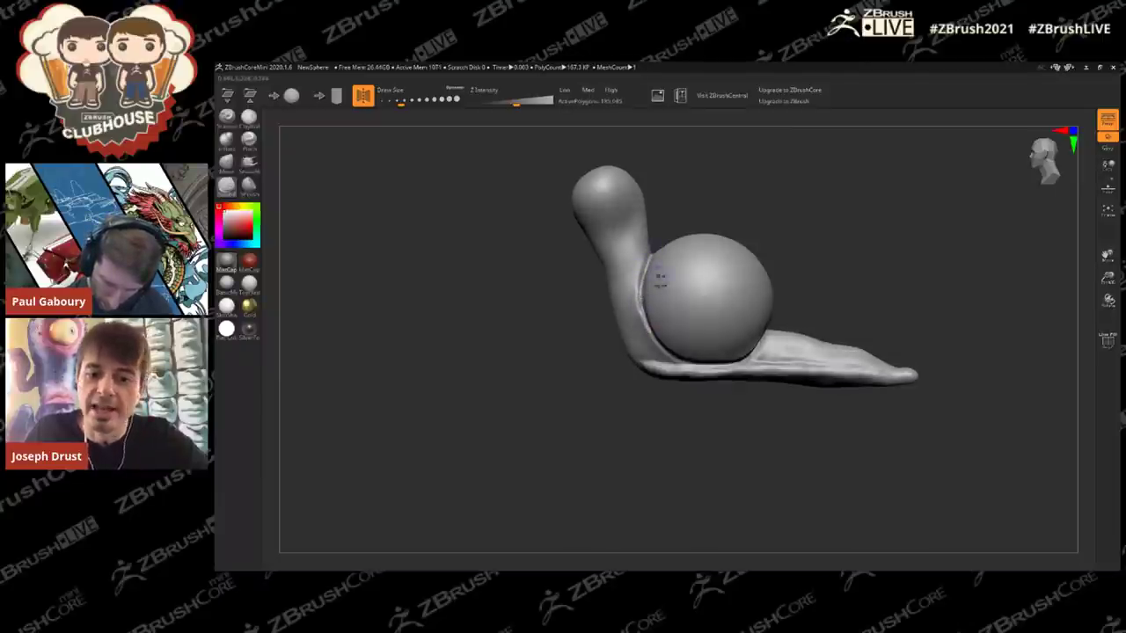
{"action": "right_click_drag", "start_coordinate": [656, 261], "coordinate": [672, 333]}
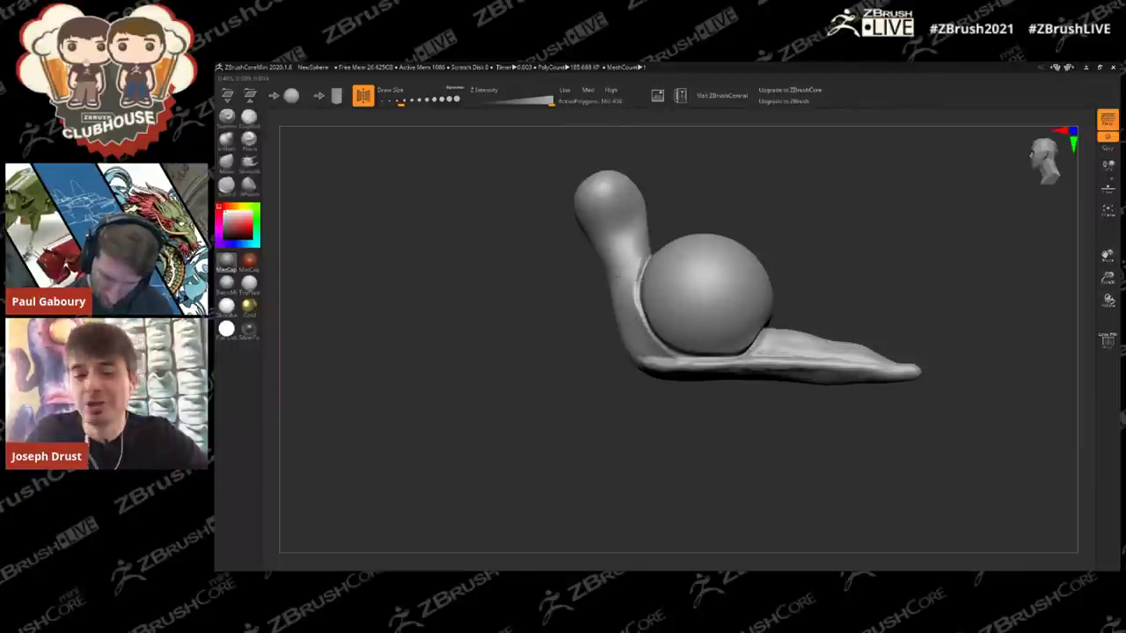
{"action": "right_click_drag", "start_coordinate": [674, 335], "coordinate": [753, 296]}
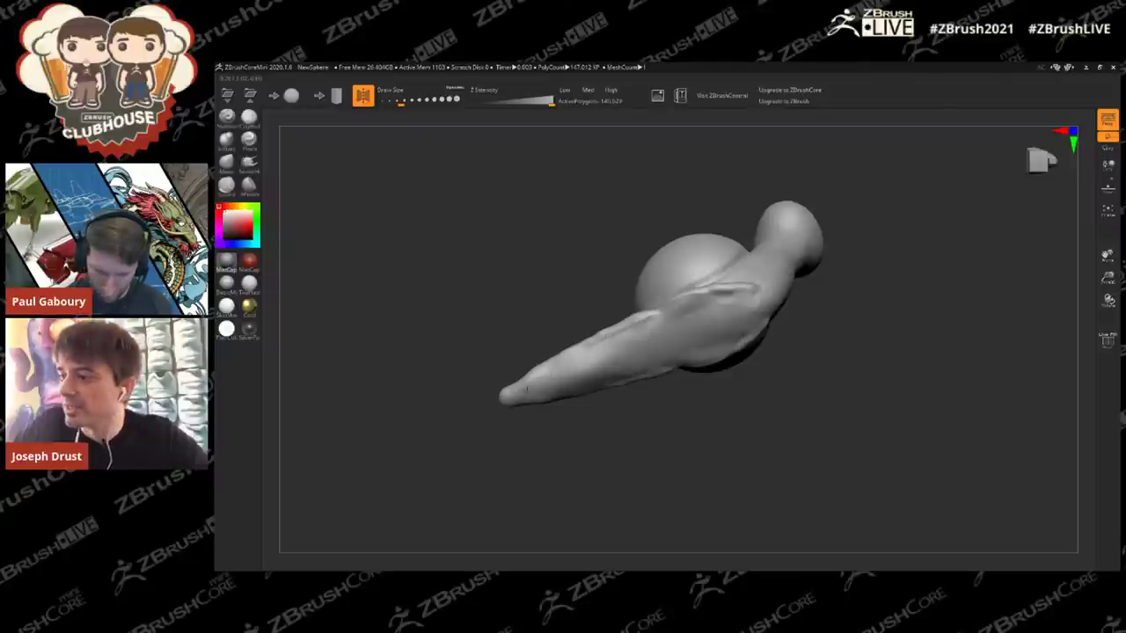
{"action": "right_click_drag", "start_coordinate": [515, 384], "coordinate": [774, 369]}
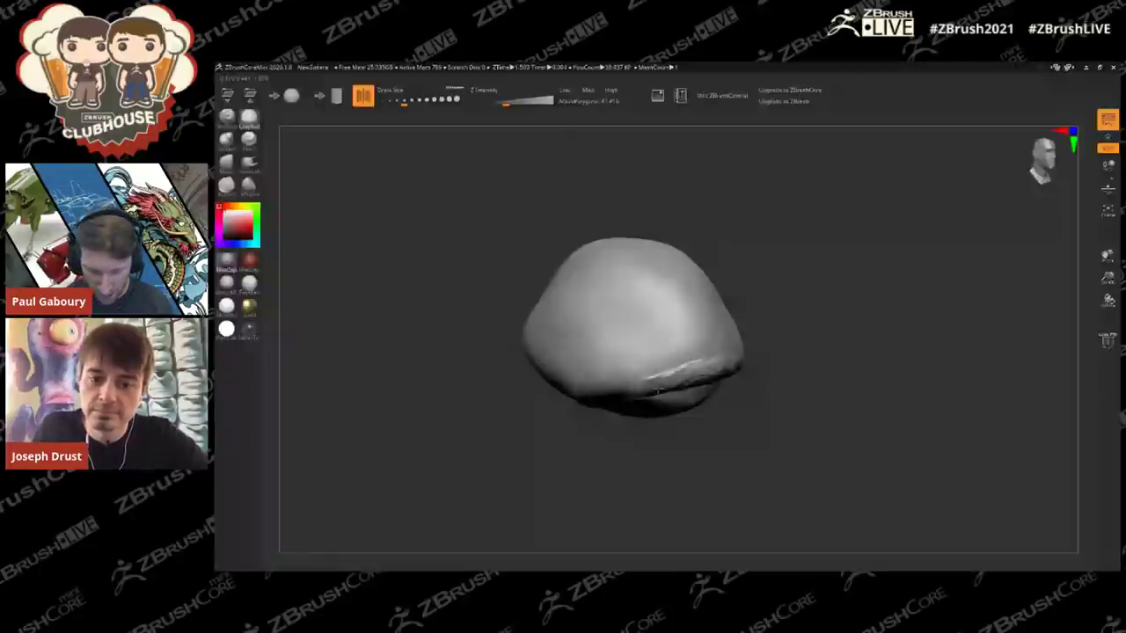
Step: Build up the axolotl's upper lip edge, smooth the face, and raise small mirrored eye bumps
{"action": "left_click_drag", "start_coordinate": [658, 390], "coordinate": [640, 384]}
{"action": "mouse_move", "coordinate": [681, 329]}
{"action": "left_mouse_down", "text": "shift"}
{"action": "mouse_move", "coordinate": [626, 291]}
{"action": "mouse_move", "coordinate": [642, 305]}
{"action": "left_mouse_up", "text": "shift"}
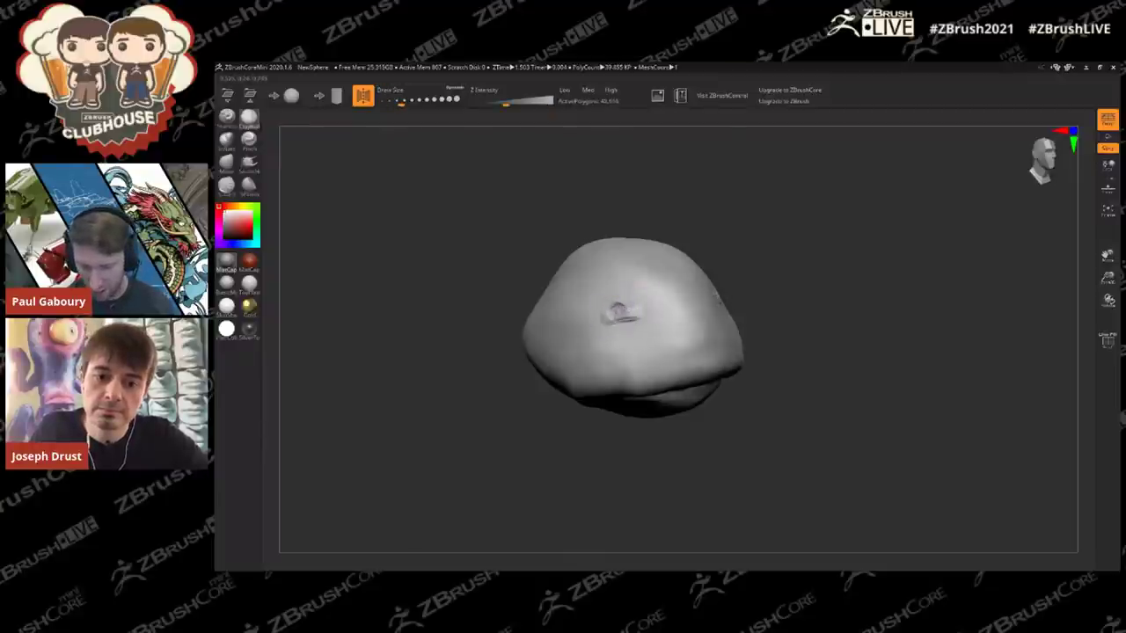
{"action": "left_click_drag", "start_coordinate": [620, 310], "coordinate": [614, 305]}
{"action": "right_click_drag", "start_coordinate": [618, 312], "coordinate": [532, 341]}
{"action": "left_click_drag", "start_coordinate": [624, 336], "coordinate": [658, 317]}
{"action": "mouse_move", "coordinate": [677, 283]}
{"action": "right_mouse_down"}
{"action": "mouse_move", "coordinate": [739, 236]}
{"action": "mouse_move", "coordinate": [703, 255]}
{"action": "right_mouse_up"}
Step: Reshape the crown, sides and lower jaw of the axolotl's head with resized brushes, and smooth the underside
{"action": "key", "text": "s"}
{"action": "mouse_move", "coordinate": [697, 244]}
{"action": "left_mouse_down"}
{"action": "mouse_move", "coordinate": [712, 244]}
{"action": "mouse_move", "coordinate": [689, 299]}
{"action": "mouse_move", "coordinate": [710, 304]}
{"action": "left_mouse_up"}
{"action": "mouse_move", "coordinate": [653, 238]}
{"action": "left_mouse_down"}
{"action": "mouse_move", "coordinate": [672, 278]}
{"action": "mouse_move", "coordinate": [610, 264]}
{"action": "mouse_move", "coordinate": [701, 271]}
{"action": "left_mouse_up"}
{"action": "right_click_drag", "start_coordinate": [793, 244], "coordinate": [779, 202]}
{"action": "key", "text": "s"}
{"action": "left_click_drag", "start_coordinate": [621, 411], "coordinate": [613, 412]}
{"action": "mouse_move", "coordinate": [615, 401]}
{"action": "left_mouse_down"}
{"action": "mouse_move", "coordinate": [657, 376]}
{"action": "mouse_move", "coordinate": [623, 394]}
{"action": "mouse_move", "coordinate": [665, 385]}
{"action": "left_mouse_up"}
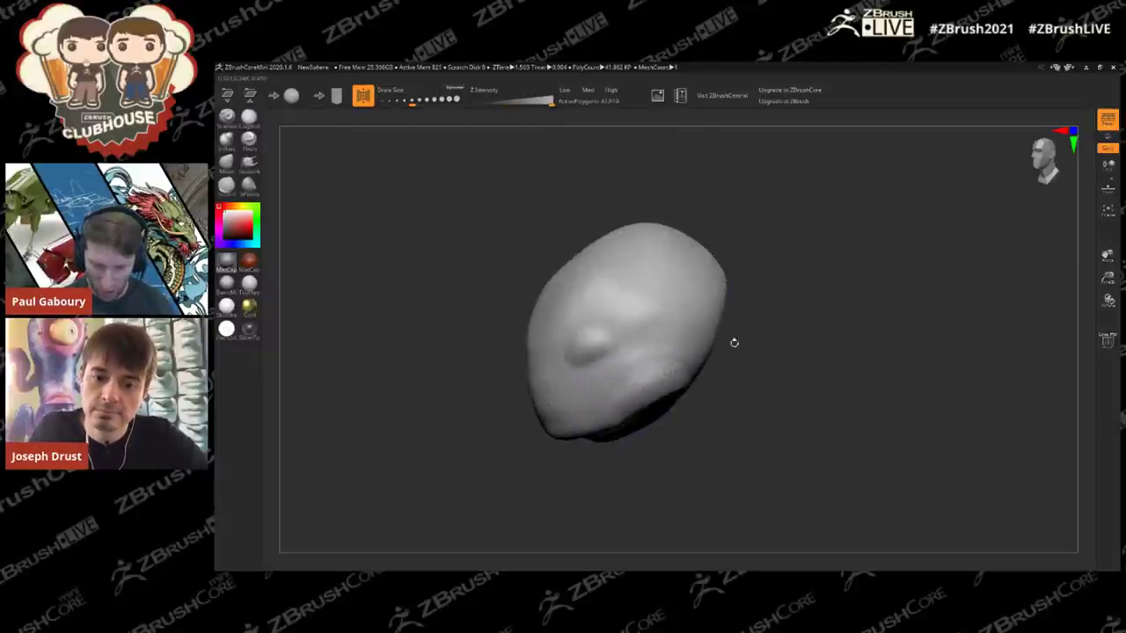
{"action": "right_click_drag", "start_coordinate": [747, 396], "coordinate": [805, 396]}
{"action": "left_click_drag", "start_coordinate": [666, 431], "coordinate": [669, 437], "text": "shift"}
Step: Pull a neck and body out from the lower back of the axolotl's head with the SnakeHook brush
{"action": "right_click_drag", "start_coordinate": [778, 360], "coordinate": [828, 275]}
{"action": "key", "text": "shift"}
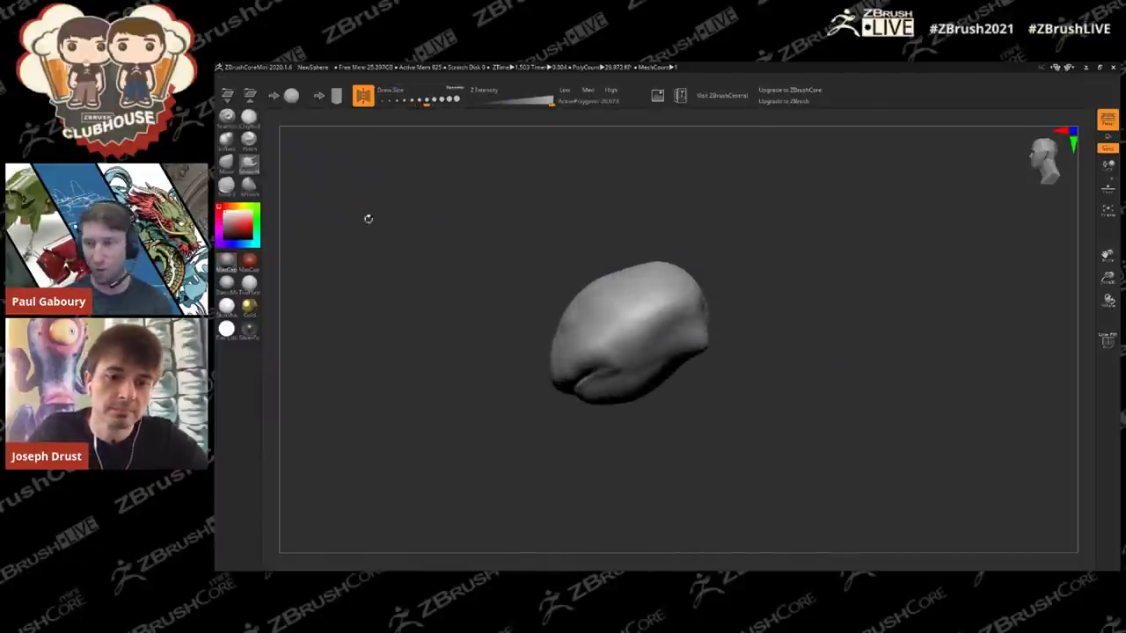
{"action": "mouse_move", "coordinate": [672, 363]}
{"action": "left_mouse_down"}
{"action": "mouse_move", "coordinate": [678, 394]}
{"action": "mouse_move", "coordinate": [747, 453]}
{"action": "left_mouse_up"}
{"action": "left_click_drag", "start_coordinate": [829, 317], "coordinate": [829, 311]}
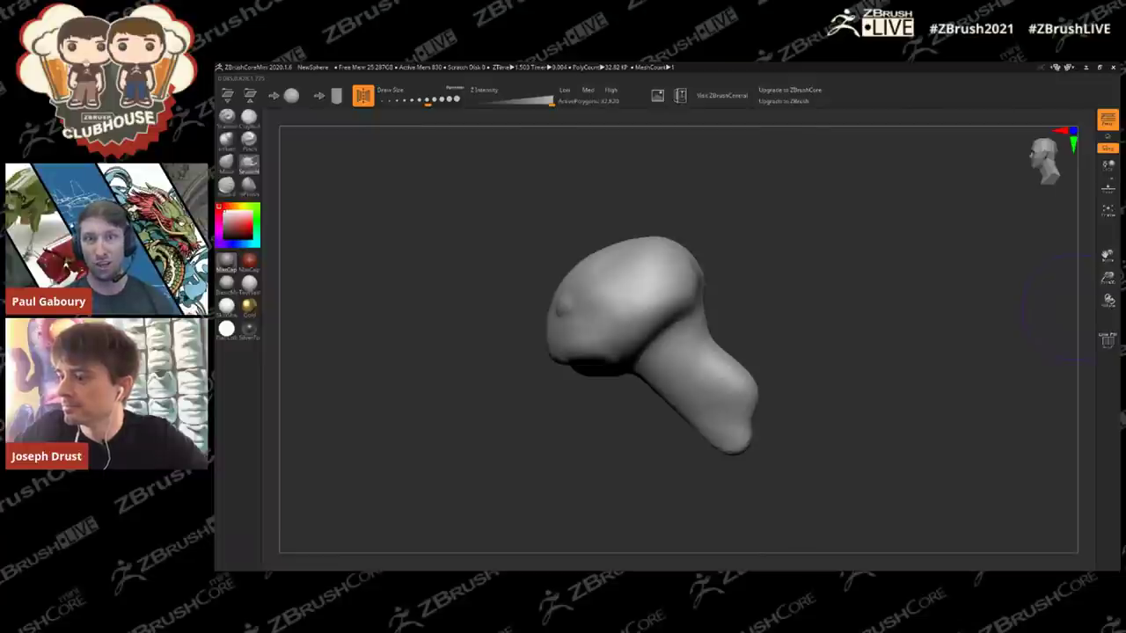
Step: Lengthen and thicken the axolotl's torso below the neck with a larger brush
{"action": "mouse_move", "coordinate": [793, 274]}
{"action": "left_mouse_down"}
{"action": "mouse_move", "coordinate": [761, 382]}
{"action": "mouse_move", "coordinate": [775, 379]}
{"action": "mouse_move", "coordinate": [781, 412]}
{"action": "left_mouse_up"}
{"action": "left_click_drag", "start_coordinate": [823, 312], "coordinate": [872, 310]}
{"action": "key", "text": "]"}
{"action": "left_click_drag", "start_coordinate": [735, 366], "coordinate": [716, 360]}
{"action": "left_click_drag", "start_coordinate": [743, 317], "coordinate": [786, 310]}
{"action": "mouse_move", "coordinate": [657, 382]}
{"action": "left_mouse_down"}
{"action": "mouse_move", "coordinate": [677, 384]}
{"action": "mouse_move", "coordinate": [677, 424]}
{"action": "left_mouse_up"}
{"action": "mouse_move", "coordinate": [700, 470]}
{"action": "left_mouse_down"}
{"action": "mouse_move", "coordinate": [717, 460]}
{"action": "mouse_move", "coordinate": [698, 463]}
{"action": "left_mouse_up"}
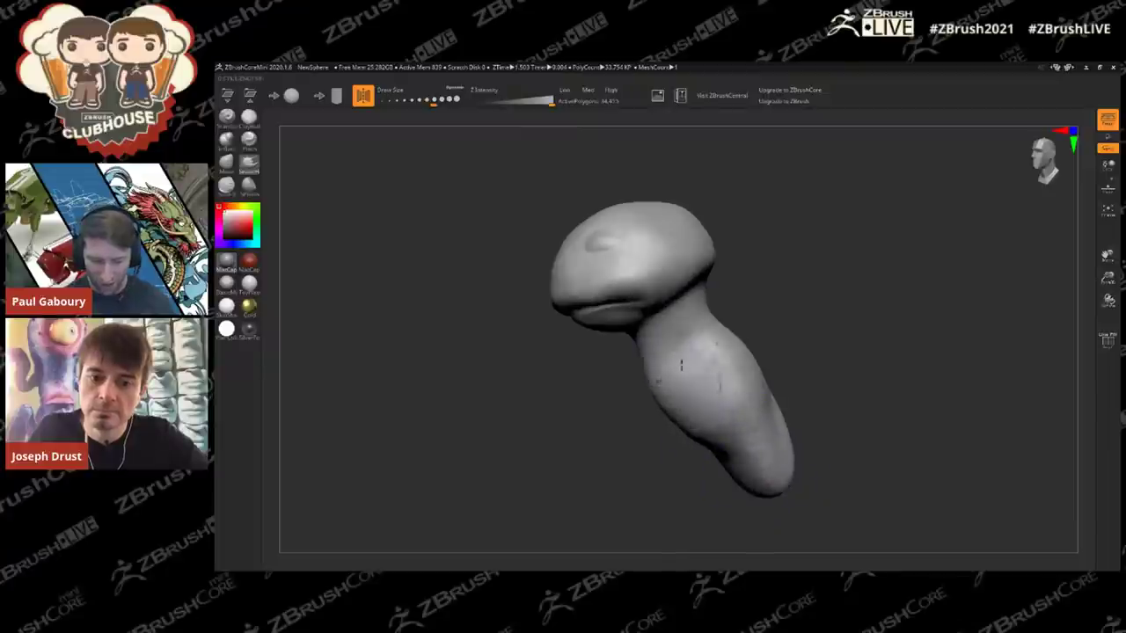
Step: Refine the contours of the axolotl's belly, upper back and rear
{"action": "left_click_drag", "start_coordinate": [632, 387], "coordinate": [610, 385]}
{"action": "left_click_drag", "start_coordinate": [723, 339], "coordinate": [744, 327]}
{"action": "left_click_drag", "start_coordinate": [770, 402], "coordinate": [797, 392]}
Step: Draw the end of the body into a pointed tail, and smooth the back and tail
{"action": "left_click_drag", "start_coordinate": [870, 389], "coordinate": [851, 345], "text": "alt"}
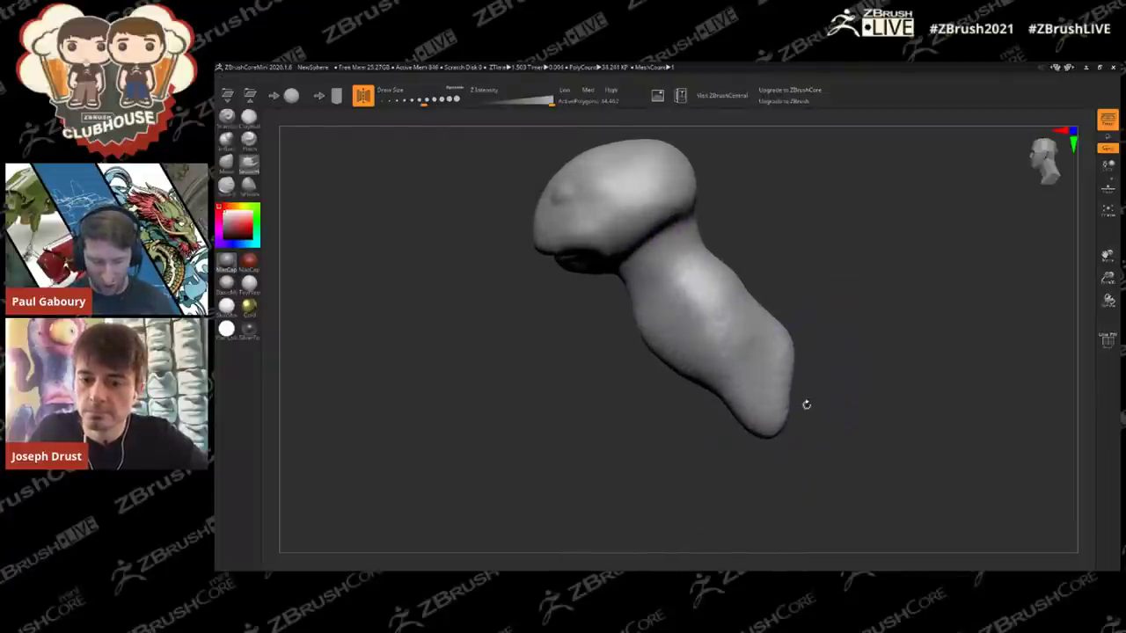
{"action": "left_click_drag", "start_coordinate": [778, 416], "coordinate": [800, 433]}
{"action": "left_click_drag", "start_coordinate": [784, 392], "coordinate": [795, 387]}
{"action": "mouse_move", "coordinate": [784, 346]}
{"action": "left_mouse_down", "text": "shift"}
{"action": "mouse_move", "coordinate": [796, 404]}
{"action": "mouse_move", "coordinate": [735, 283]}
{"action": "mouse_move", "coordinate": [700, 260]}
{"action": "left_mouse_up", "text": "shift"}
{"action": "mouse_move", "coordinate": [735, 387]}
{"action": "left_mouse_down", "text": "shift"}
{"action": "mouse_move", "coordinate": [784, 431]}
{"action": "mouse_move", "coordinate": [798, 413]}
{"action": "left_mouse_up", "text": "shift"}
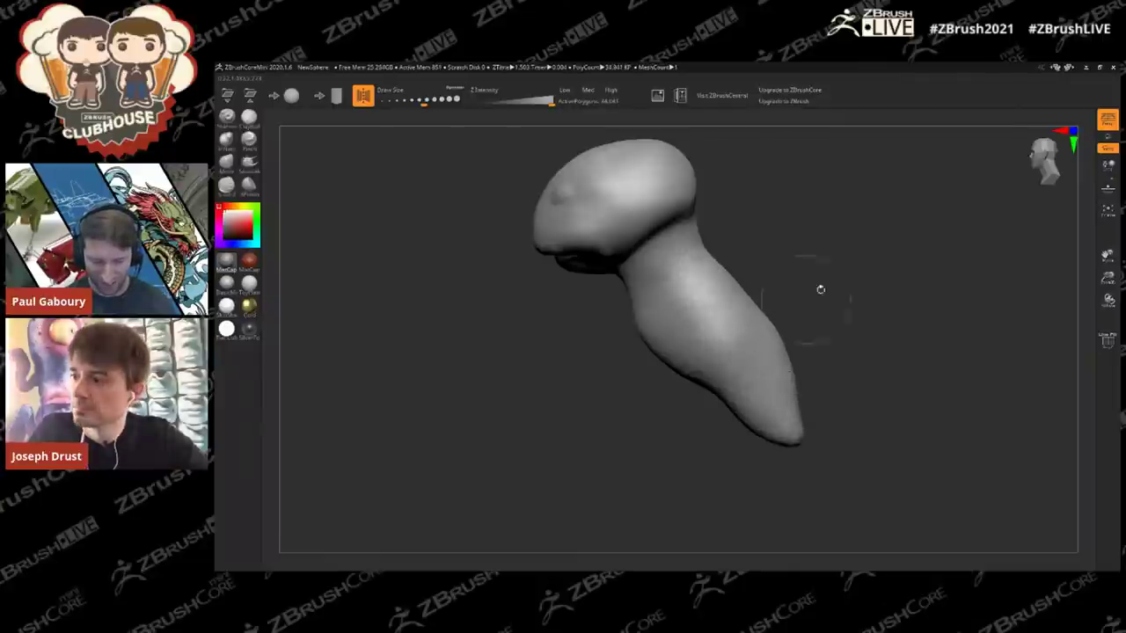
Step: Smooth the axolotl's chest and refine the upper back behind the neck
{"action": "left_click_drag", "start_coordinate": [820, 289], "coordinate": [846, 286]}
{"action": "left_click_drag", "start_coordinate": [689, 317], "coordinate": [659, 287], "text": "shift"}
{"action": "mouse_move", "coordinate": [732, 239]}
{"action": "left_mouse_down"}
{"action": "mouse_move", "coordinate": [759, 226]}
{"action": "mouse_move", "coordinate": [755, 253]}
{"action": "mouse_move", "coordinate": [794, 251]}
{"action": "mouse_move", "coordinate": [744, 275]}
{"action": "left_mouse_up"}
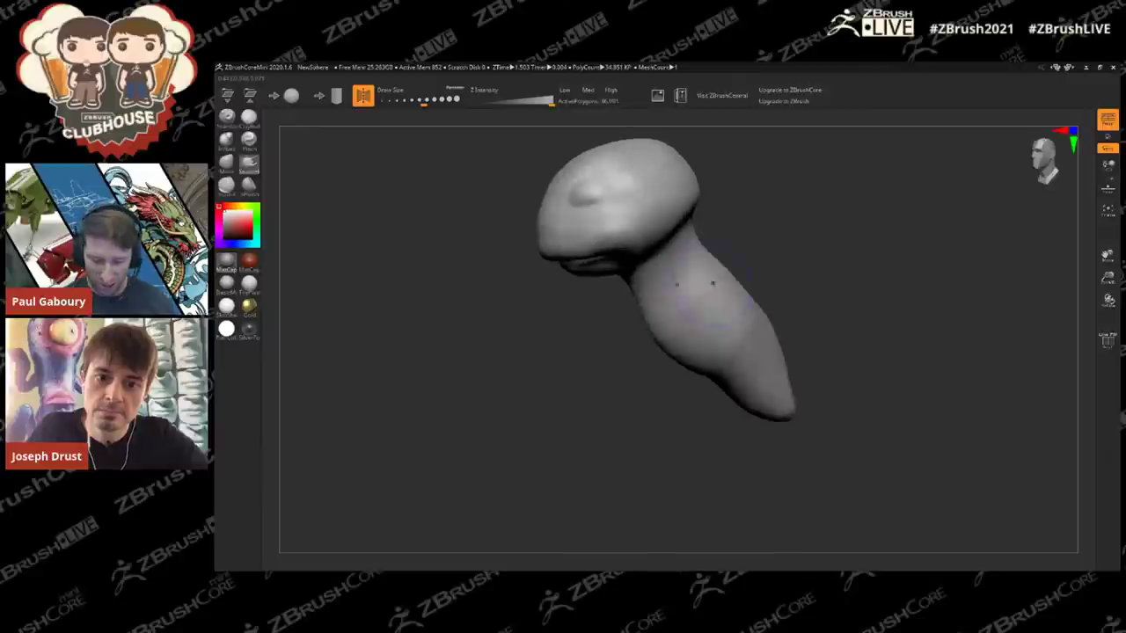
Step: Reshape the front of the axolotl's head around the snout and smooth it, adjusting the brush size
{"action": "key", "text": "s"}
{"action": "left_click", "coordinate": [544, 190]}
{"action": "mouse_move", "coordinate": [568, 184]}
{"action": "left_mouse_down"}
{"action": "mouse_move", "coordinate": [559, 178]}
{"action": "mouse_move", "coordinate": [555, 189]}
{"action": "left_mouse_up"}
{"action": "left_click_drag", "start_coordinate": [780, 179], "coordinate": [771, 206], "text": "alt"}
{"action": "key", "text": "s"}
{"action": "left_click", "coordinate": [547, 204]}
{"action": "left_click_drag", "start_coordinate": [558, 195], "coordinate": [546, 220], "text": "shift"}
{"action": "key", "text": "s"}
{"action": "left_click", "coordinate": [534, 226]}
Step: Smooth the back of the axolotl's head and the underside where it meets the neck
{"action": "key", "text": "s"}
{"action": "left_click", "coordinate": [671, 173]}
{"action": "left_click_drag", "start_coordinate": [676, 207], "coordinate": [670, 174], "text": "shift"}
{"action": "key", "text": "s"}
{"action": "left_click", "coordinate": [662, 254]}
{"action": "left_click_drag", "start_coordinate": [655, 257], "coordinate": [628, 275], "text": "shift"}
{"action": "mouse_move", "coordinate": [580, 325]}
{"action": "left_mouse_down"}
{"action": "mouse_move", "coordinate": [786, 169]}
{"action": "mouse_move", "coordinate": [739, 219]}
{"action": "left_mouse_up"}
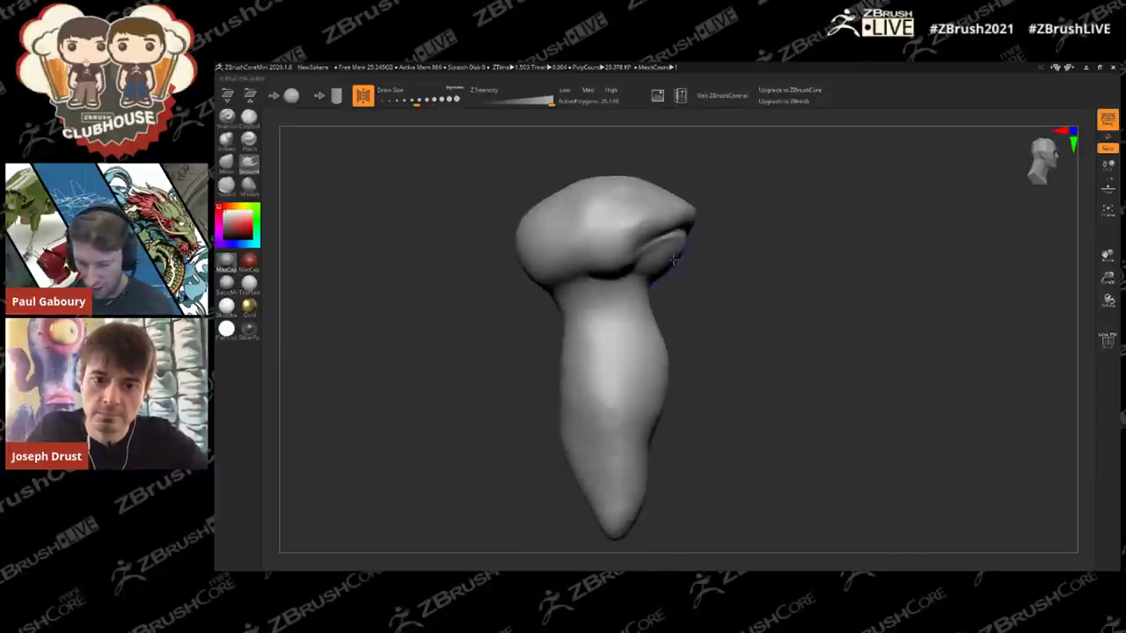
Step: Tuck the axolotl's lower jaw under the upper lip and reshape the cheek with a smaller brush
{"action": "left_click_drag", "start_coordinate": [683, 244], "coordinate": [656, 271]}
{"action": "key", "text": "s"}
{"action": "left_click", "coordinate": [627, 271]}
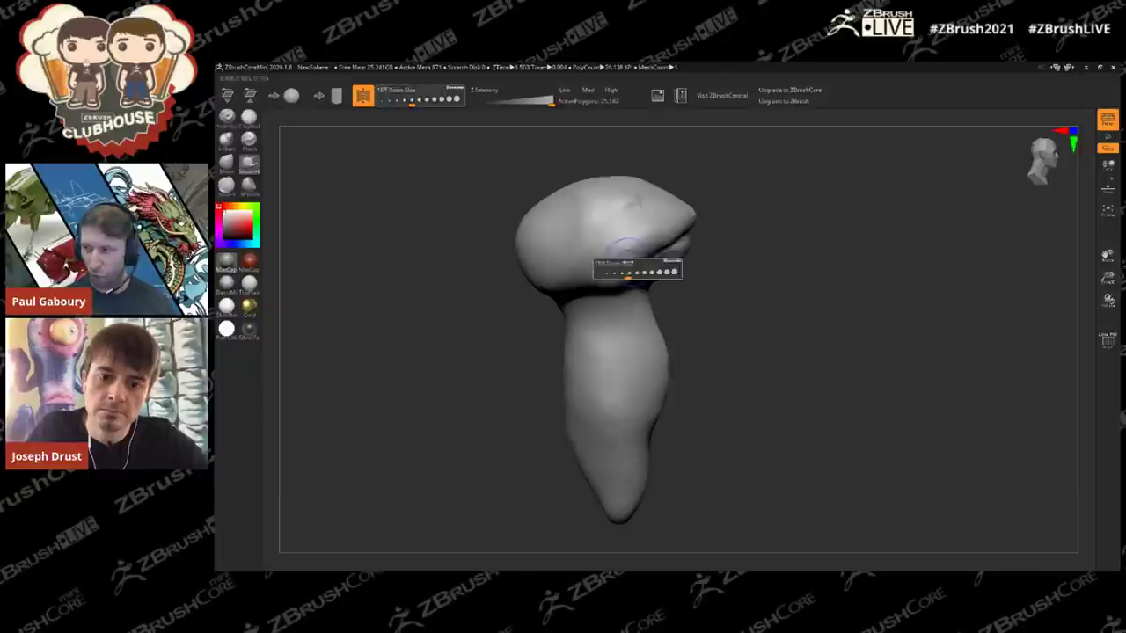
{"action": "left_click_drag", "start_coordinate": [632, 250], "coordinate": [635, 270]}
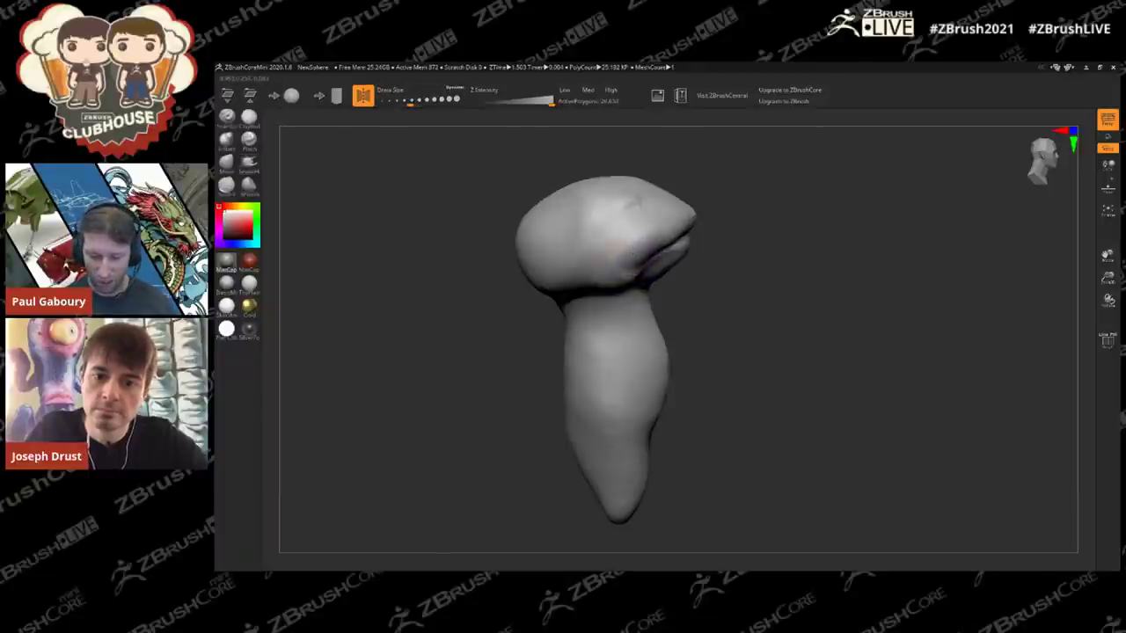
{"action": "left_click_drag", "start_coordinate": [715, 217], "coordinate": [678, 254]}
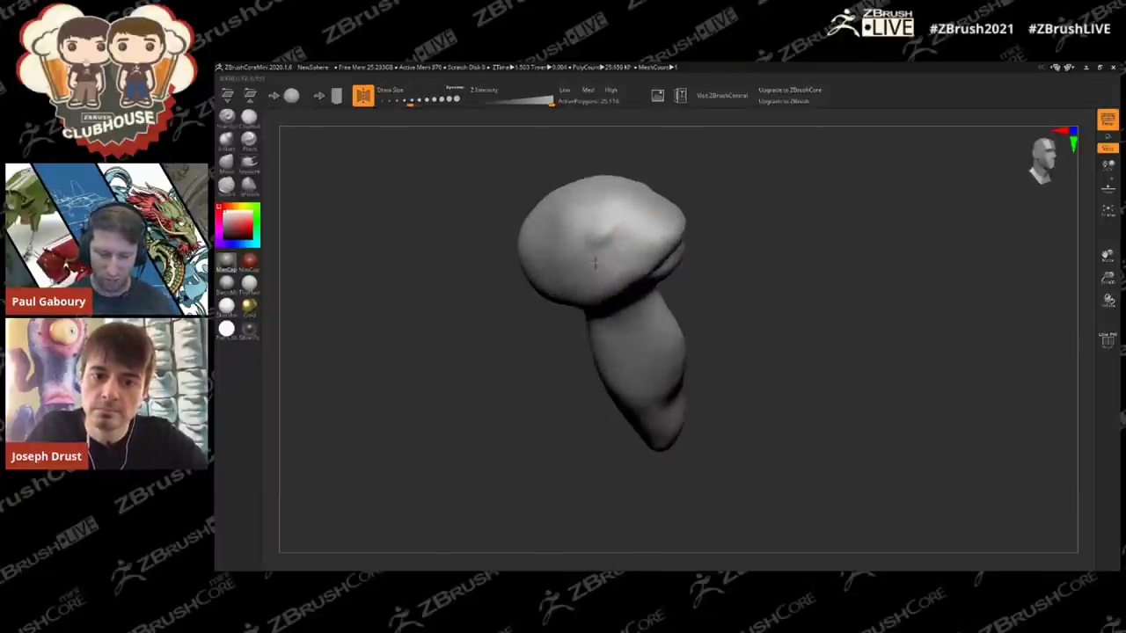
{"action": "left_click_drag", "start_coordinate": [594, 262], "coordinate": [611, 228]}
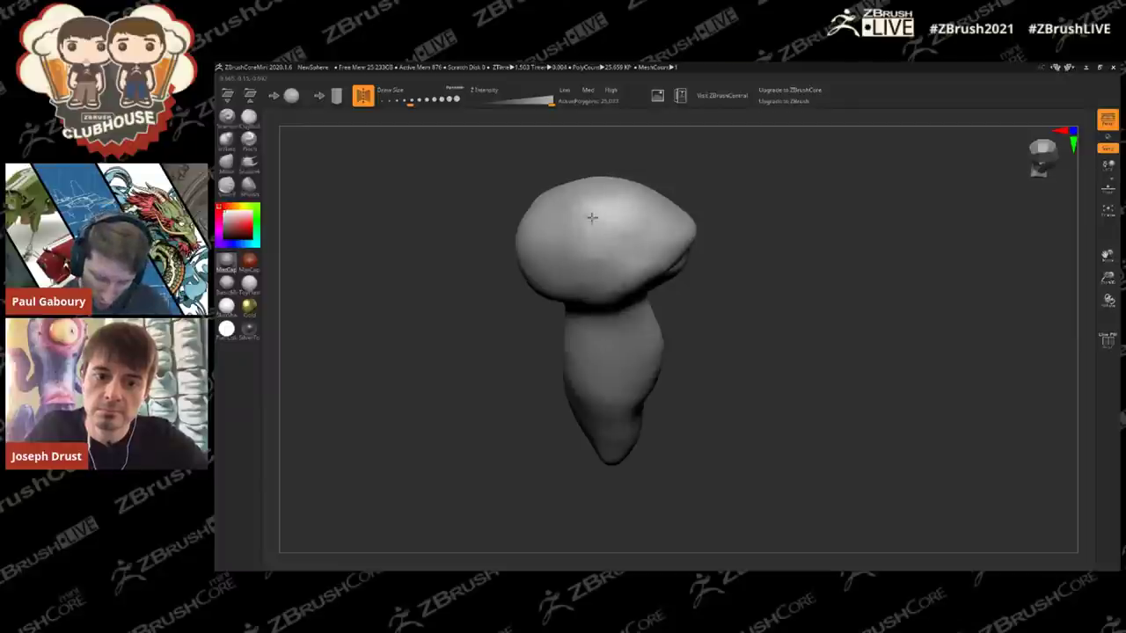
Step: Round out the side of the axolotl's head with a larger brush and smooth the rear cheek
{"action": "right_click_drag", "start_coordinate": [591, 222], "coordinate": [585, 244]}
{"action": "left_click_drag", "start_coordinate": [760, 201], "coordinate": [764, 206]}
{"action": "key", "text": "s"}
{"action": "key", "text": "s"}
{"action": "left_click_drag", "start_coordinate": [675, 262], "coordinate": [680, 254]}
{"action": "right_click_drag", "start_coordinate": [680, 250], "coordinate": [678, 265]}
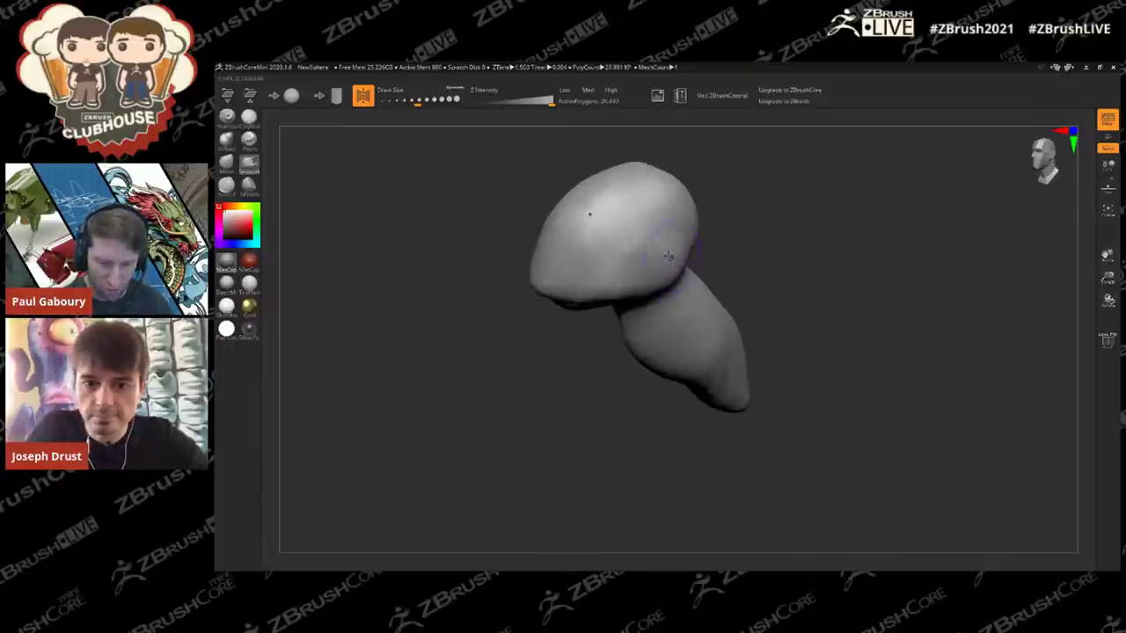
{"action": "mouse_move", "coordinate": [681, 255]}
{"action": "left_mouse_down", "text": "shift"}
{"action": "mouse_move", "coordinate": [687, 238]}
{"action": "mouse_move", "coordinate": [645, 265]}
{"action": "mouse_move", "coordinate": [653, 240]}
{"action": "left_mouse_up", "text": "shift"}
{"action": "right_click_drag", "start_coordinate": [597, 201], "coordinate": [766, 184]}
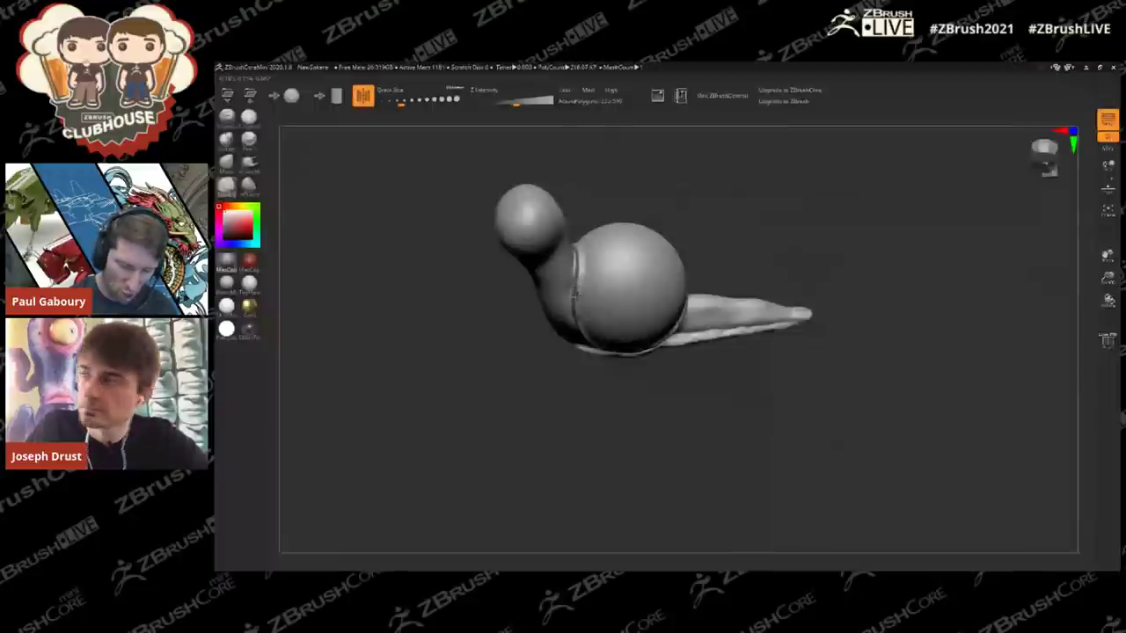
Step: Sculpt a raised rim on the snail's body around the shell edge and smooth it
{"action": "right_click_drag", "start_coordinate": [607, 334], "coordinate": [602, 266]}
{"action": "left_click_drag", "start_coordinate": [574, 262], "coordinate": [579, 294]}
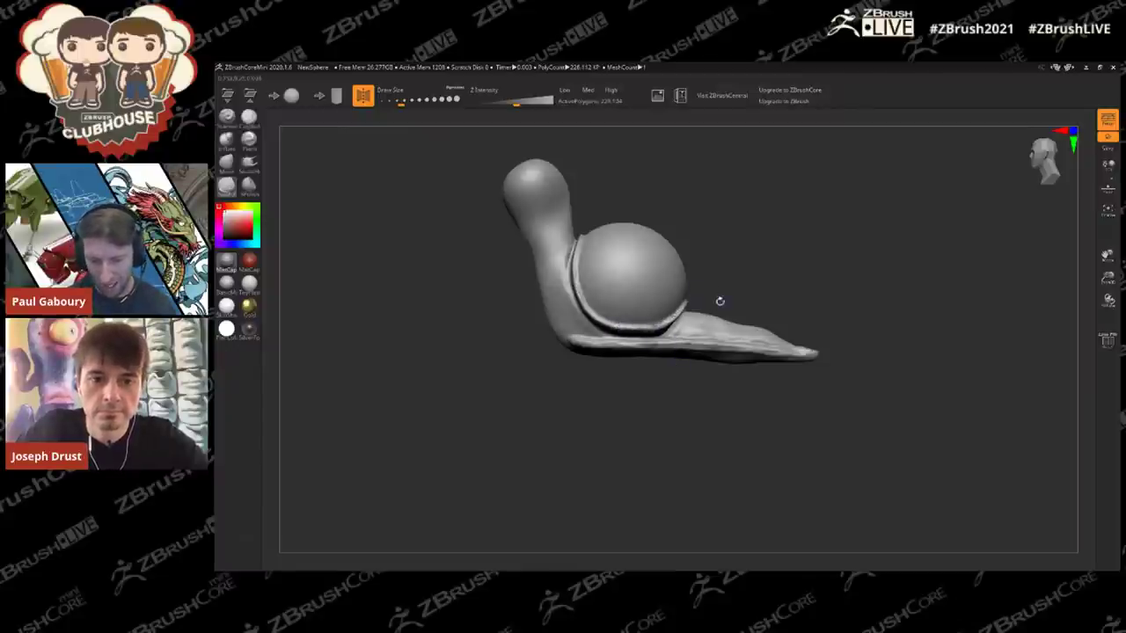
{"action": "right_click_drag", "start_coordinate": [720, 298], "coordinate": [650, 319]}
{"action": "left_click_drag", "start_coordinate": [681, 303], "coordinate": [678, 307]}
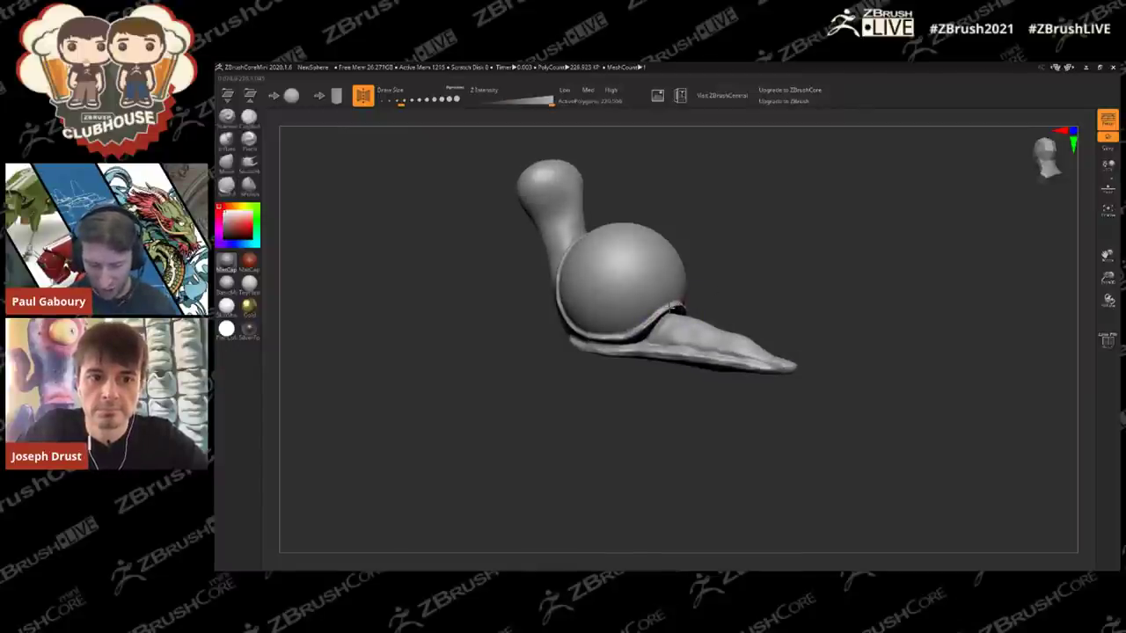
{"action": "left_click_drag", "start_coordinate": [561, 306], "coordinate": [557, 284], "text": "shift"}
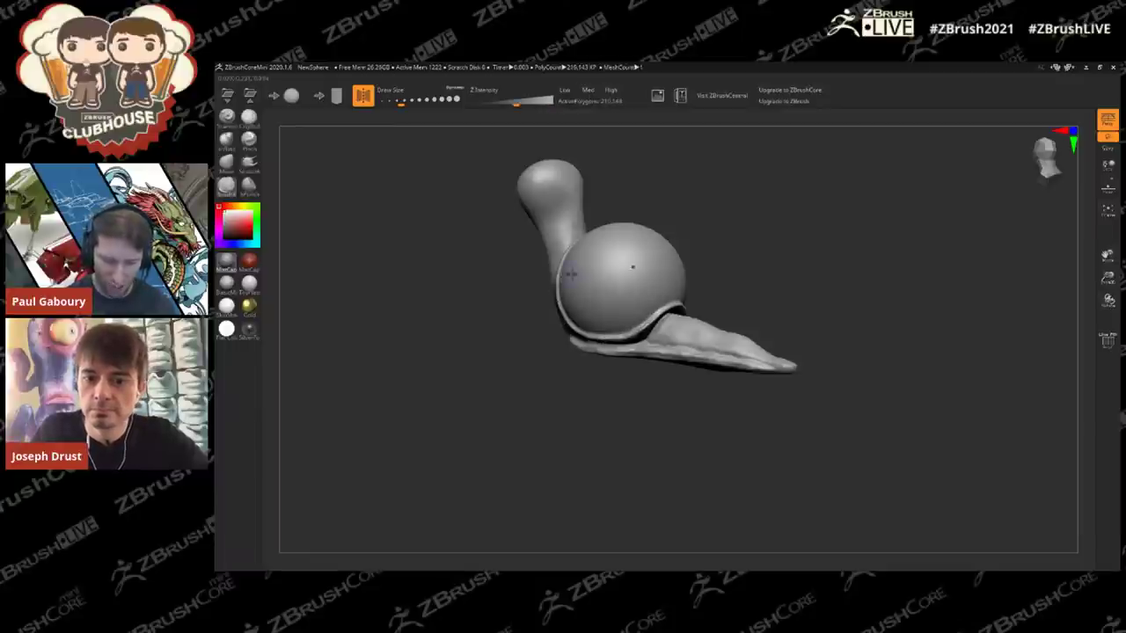
{"action": "right_click_drag", "start_coordinate": [557, 284], "coordinate": [601, 297]}
{"action": "mouse_move", "coordinate": [607, 311]}
{"action": "left_mouse_down", "text": "shift"}
{"action": "mouse_move", "coordinate": [591, 253]}
{"action": "mouse_move", "coordinate": [605, 292]}
{"action": "left_mouse_up", "text": "shift"}
{"action": "right_click_drag", "start_coordinate": [604, 322], "coordinate": [674, 316]}
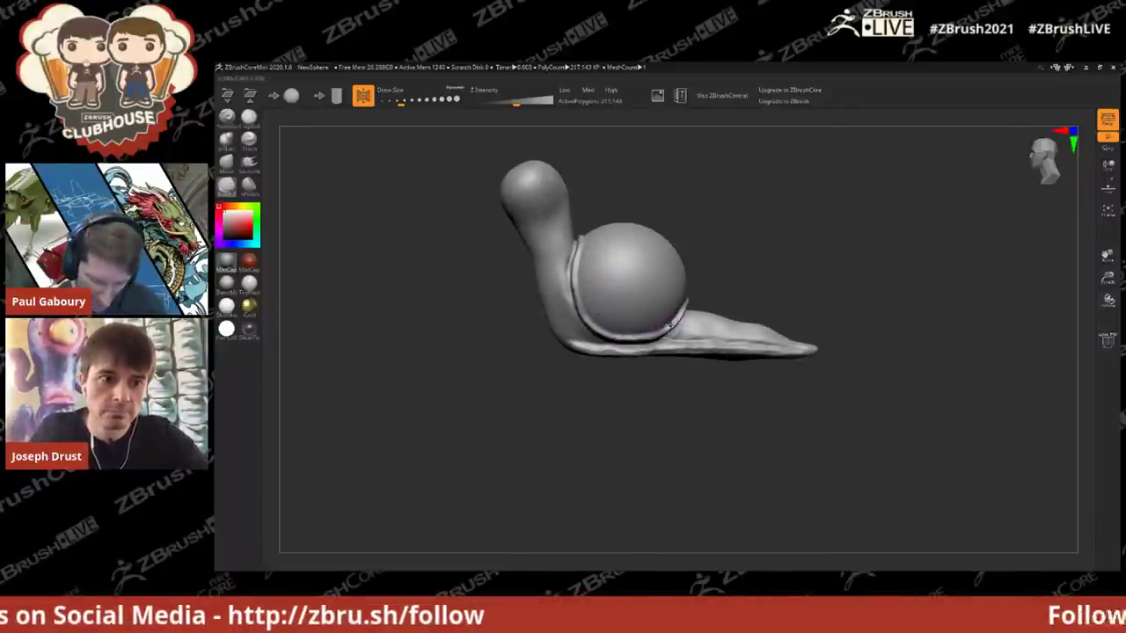
{"action": "mouse_move", "coordinate": [674, 317]}
{"action": "left_mouse_down"}
{"action": "mouse_move", "coordinate": [622, 328]}
{"action": "mouse_move", "coordinate": [586, 301]}
{"action": "mouse_move", "coordinate": [582, 253]}
{"action": "mouse_move", "coordinate": [608, 234]}
{"action": "left_mouse_up"}
{"action": "left_click_drag", "start_coordinate": [793, 297], "coordinate": [791, 293]}
Step: Try to draw a raised spiral on the side of the snail's shell, starting from its centre
{"action": "left_click_drag", "start_coordinate": [739, 399], "coordinate": [788, 358], "text": "alt"}
{"action": "mouse_move", "coordinate": [788, 357]}
{"action": "right_mouse_down"}
{"action": "mouse_move", "coordinate": [871, 349]}
{"action": "mouse_move", "coordinate": [822, 337]}
{"action": "right_mouse_up"}
{"action": "mouse_move", "coordinate": [702, 324]}
{"action": "right_mouse_down", "text": "ctrl"}
{"action": "mouse_move", "coordinate": [688, 319]}
{"action": "mouse_move", "coordinate": [730, 326]}
{"action": "right_mouse_up", "text": "ctrl"}
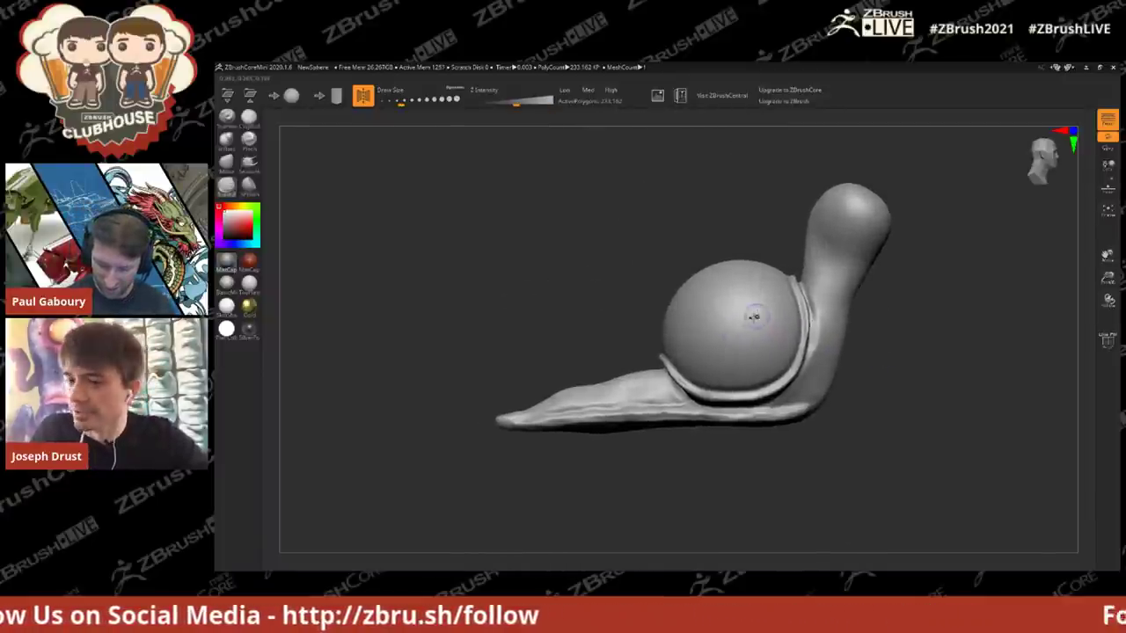
{"action": "mouse_move", "coordinate": [730, 324]}
{"action": "left_mouse_down"}
{"action": "mouse_move", "coordinate": [737, 310]}
{"action": "mouse_move", "coordinate": [714, 297]}
{"action": "mouse_move", "coordinate": [766, 368]}
{"action": "mouse_move", "coordinate": [689, 295]}
{"action": "mouse_move", "coordinate": [813, 346]}
{"action": "left_mouse_up"}
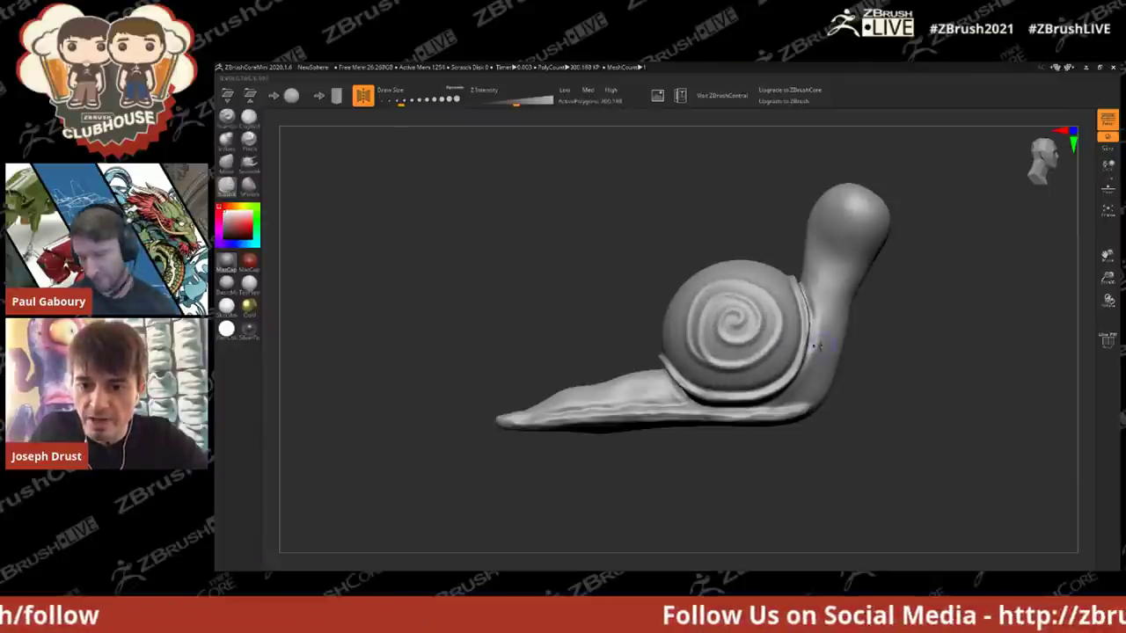
{"action": "right_click_drag", "start_coordinate": [816, 346], "coordinate": [837, 357]}
{"action": "right_click_drag", "start_coordinate": [804, 360], "coordinate": [742, 329]}
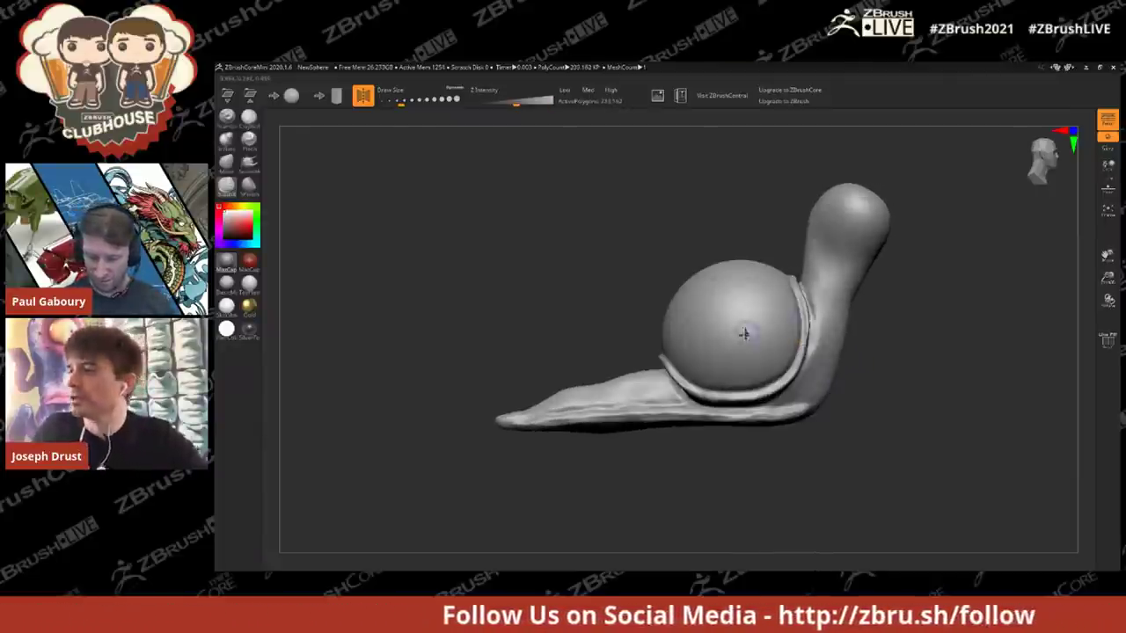
Step: Draw a tightly wound raised spiral over the side of the snail's shell
{"action": "mouse_move", "coordinate": [727, 332]}
{"action": "left_mouse_down"}
{"action": "mouse_move", "coordinate": [751, 332]}
{"action": "mouse_move", "coordinate": [726, 308]}
{"action": "mouse_move", "coordinate": [708, 335]}
{"action": "mouse_move", "coordinate": [746, 357]}
{"action": "mouse_move", "coordinate": [767, 310]}
{"action": "mouse_move", "coordinate": [704, 312]}
{"action": "left_mouse_up"}
{"action": "mouse_move", "coordinate": [782, 298]}
{"action": "left_mouse_down"}
{"action": "mouse_move", "coordinate": [676, 322]}
{"action": "mouse_move", "coordinate": [779, 373]}
{"action": "left_mouse_up"}
{"action": "right_click_drag", "start_coordinate": [809, 365], "coordinate": [830, 354]}
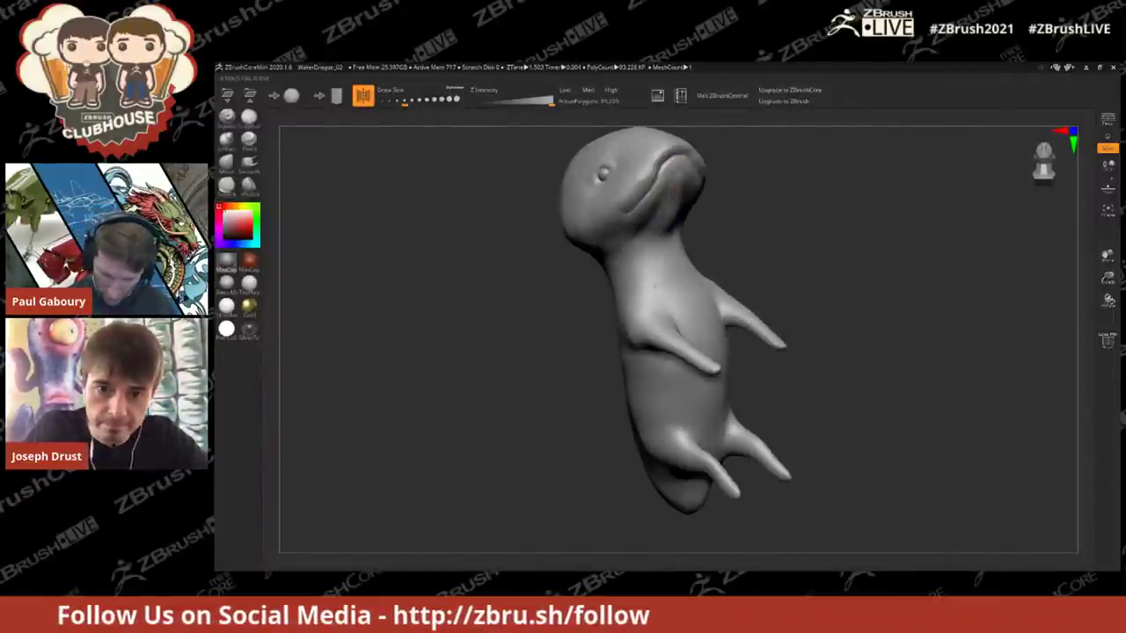
Step: Check the axolotl head reference sheet, and pull a long curved tail out of the body's rear end
{"action": "left_click_drag", "start_coordinate": [722, 258], "coordinate": [314, 161]}
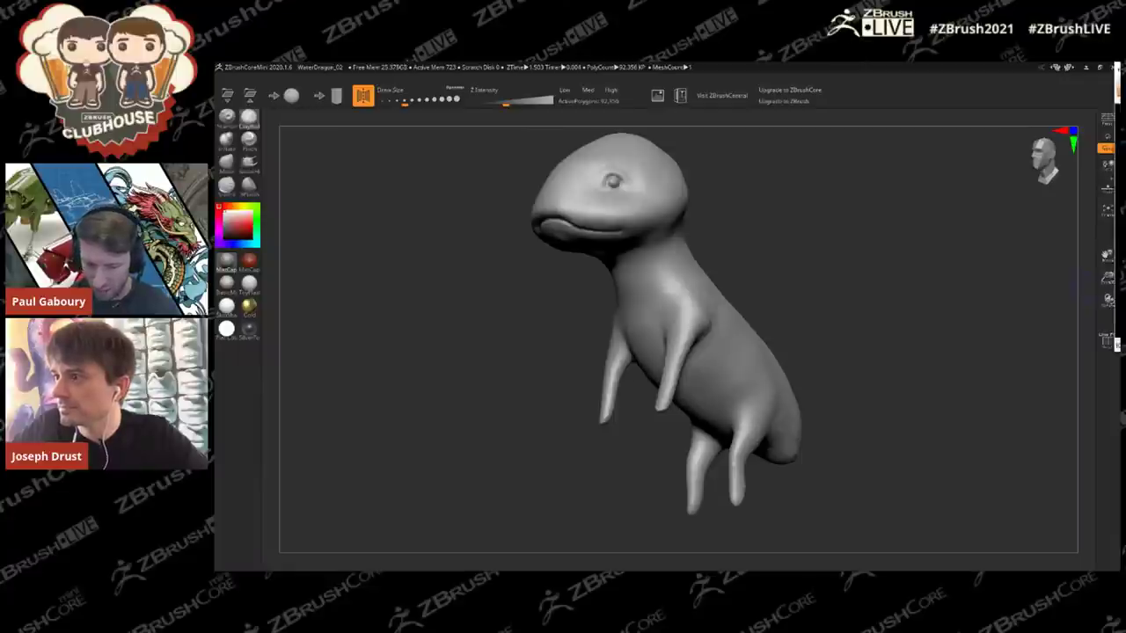
{"action": "key", "text": "alt+Tab"}
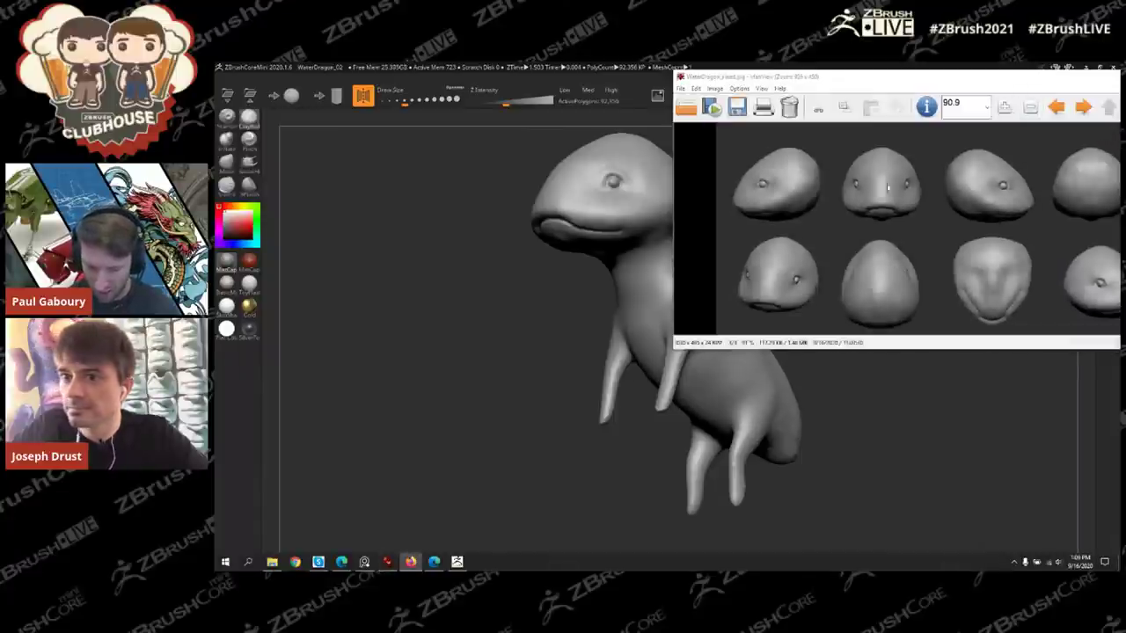
{"action": "key", "text": "alt+Tab"}
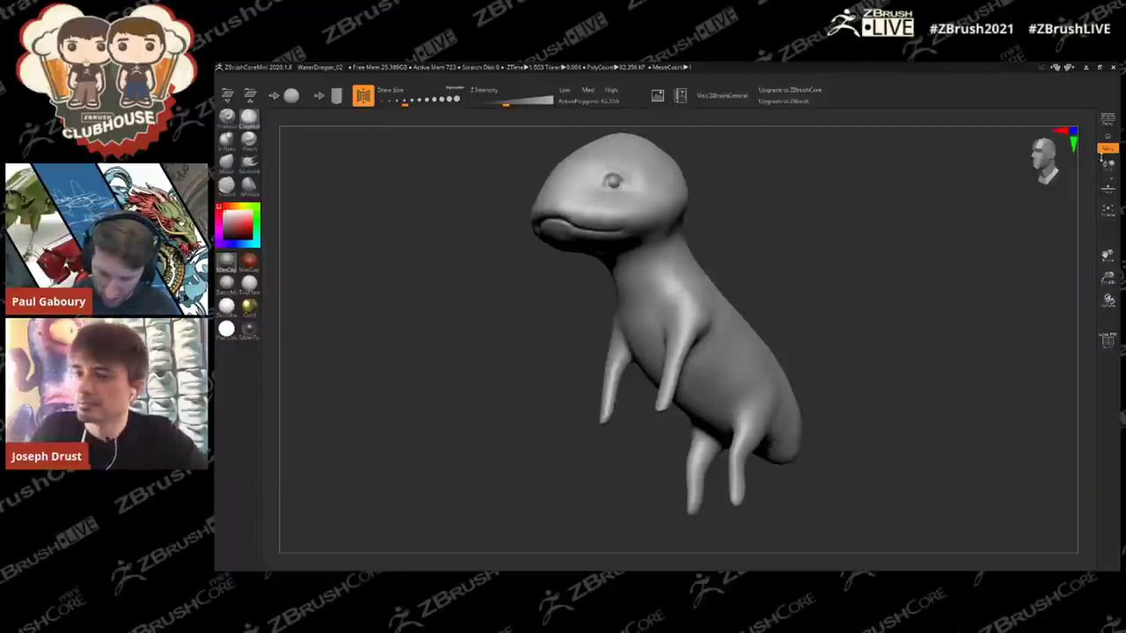
{"action": "mouse_move", "coordinate": [771, 251]}
{"action": "left_mouse_down"}
{"action": "mouse_move", "coordinate": [798, 249]}
{"action": "mouse_move", "coordinate": [790, 252]}
{"action": "left_mouse_up"}
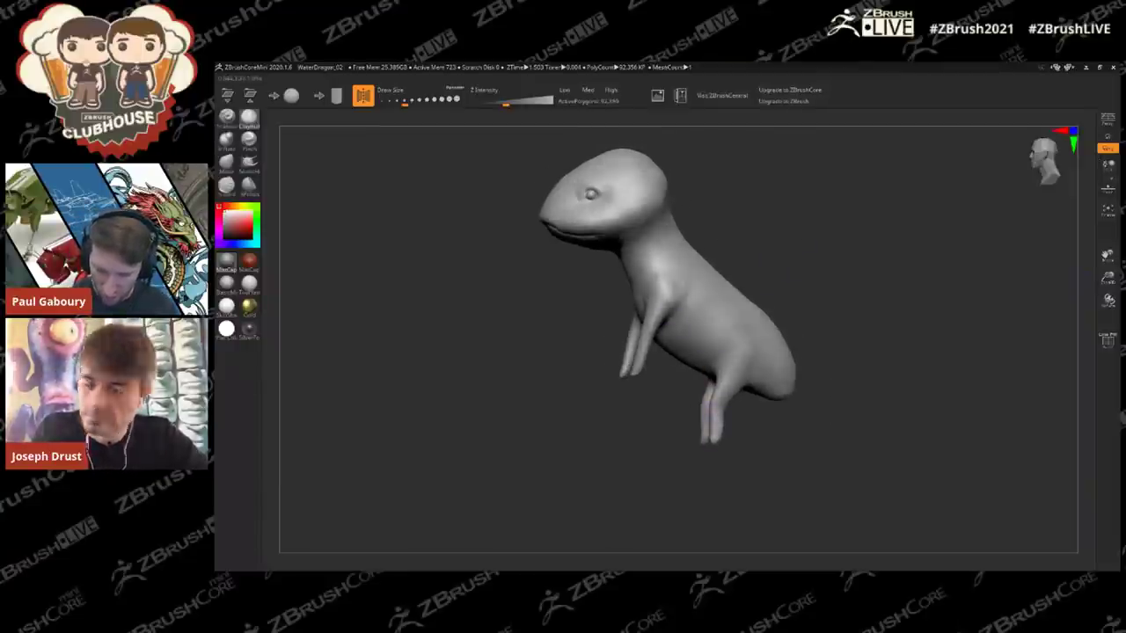
{"action": "left_click_drag", "start_coordinate": [854, 239], "coordinate": [750, 242]}
{"action": "mouse_move", "coordinate": [776, 412]}
{"action": "left_mouse_down"}
{"action": "mouse_move", "coordinate": [774, 339]}
{"action": "mouse_move", "coordinate": [763, 408]}
{"action": "mouse_move", "coordinate": [787, 477]}
{"action": "left_mouse_up"}
{"action": "key", "text": "s"}
{"action": "mouse_move", "coordinate": [763, 403]}
{"action": "left_mouse_down", "text": "shift"}
{"action": "mouse_move", "coordinate": [756, 410]}
{"action": "mouse_move", "coordinate": [744, 381]}
{"action": "mouse_move", "coordinate": [774, 434]}
{"action": "mouse_move", "coordinate": [818, 473]}
{"action": "left_mouse_up", "text": "shift"}
{"action": "mouse_move", "coordinate": [865, 409]}
{"action": "left_mouse_down"}
{"action": "mouse_move", "coordinate": [867, 361]}
{"action": "mouse_move", "coordinate": [849, 330]}
{"action": "mouse_move", "coordinate": [756, 339]}
{"action": "left_mouse_up"}
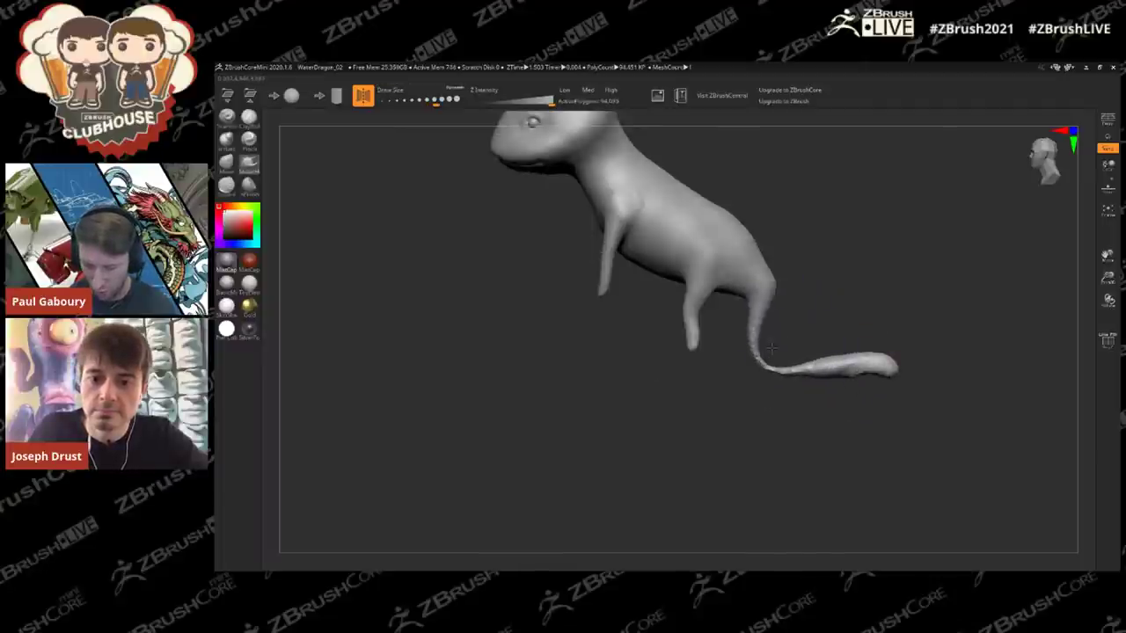
Step: Thicken the thin stretch of the axolotl's tail with the Inflate brush
{"action": "left_click", "coordinate": [227, 139]}
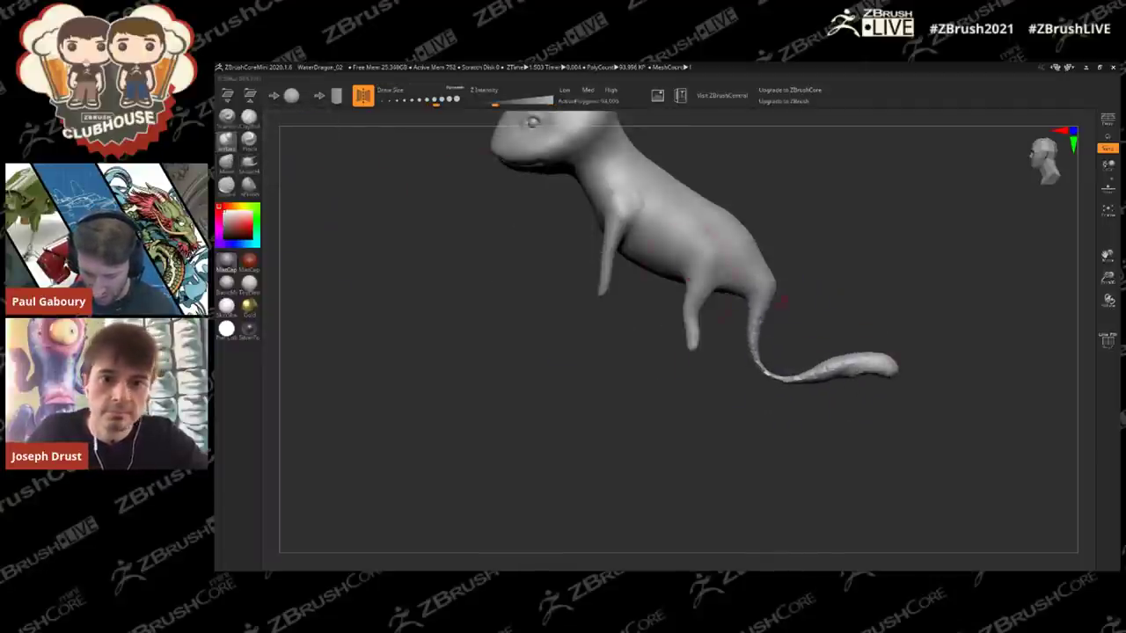
{"action": "mouse_move", "coordinate": [755, 329]}
{"action": "left_mouse_down"}
{"action": "mouse_move", "coordinate": [766, 377]}
{"action": "mouse_move", "coordinate": [827, 374]}
{"action": "mouse_move", "coordinate": [758, 339]}
{"action": "mouse_move", "coordinate": [764, 272]}
{"action": "mouse_move", "coordinate": [759, 314]}
{"action": "left_mouse_up"}
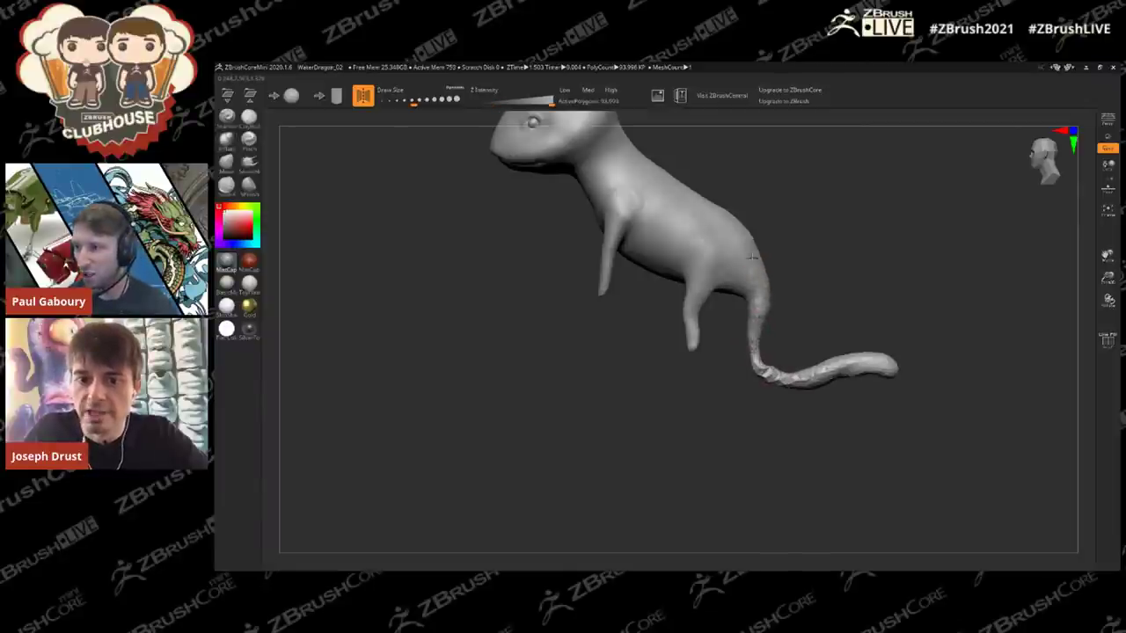
{"action": "mouse_move", "coordinate": [798, 347]}
{"action": "left_mouse_down"}
{"action": "mouse_move", "coordinate": [846, 280]}
{"action": "mouse_move", "coordinate": [649, 252]}
{"action": "left_mouse_up"}
Step: Build up clay around the base and bend of the axolotl's tail, and smooth the rough surface
{"action": "key", "text": "s"}
{"action": "left_click_drag", "start_coordinate": [710, 396], "coordinate": [718, 396]}
{"action": "left_click_drag", "start_coordinate": [711, 376], "coordinate": [724, 401]}
{"action": "key", "text": "ctrl+z"}
{"action": "key", "text": "s"}
{"action": "left_click", "coordinate": [751, 362]}
{"action": "left_click_drag", "start_coordinate": [776, 349], "coordinate": [811, 309], "text": "alt"}
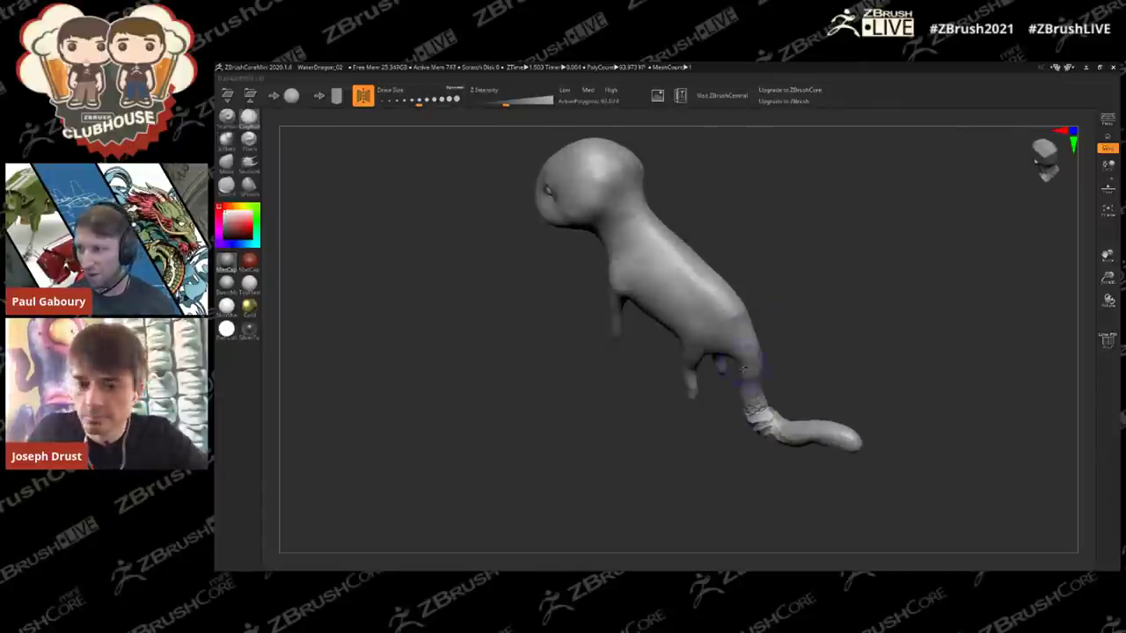
{"action": "mouse_move", "coordinate": [760, 417]}
{"action": "left_mouse_down", "text": "shift"}
{"action": "mouse_move", "coordinate": [751, 392]}
{"action": "mouse_move", "coordinate": [778, 431]}
{"action": "mouse_move", "coordinate": [768, 422]}
{"action": "left_mouse_up", "text": "shift"}
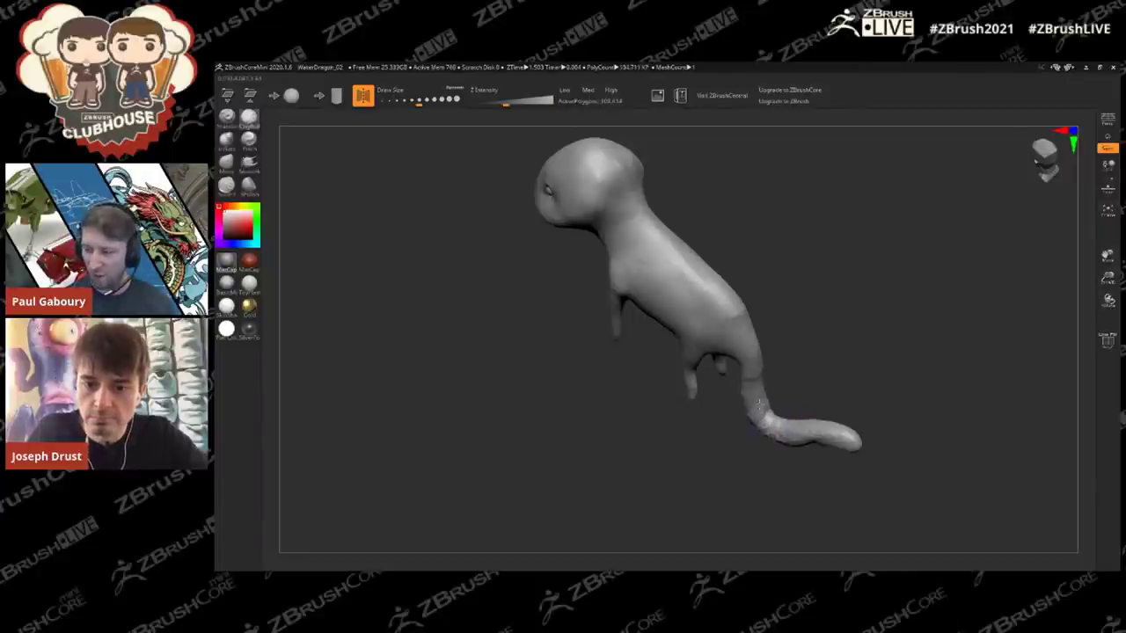
{"action": "left_click_drag", "start_coordinate": [805, 383], "coordinate": [813, 349]}
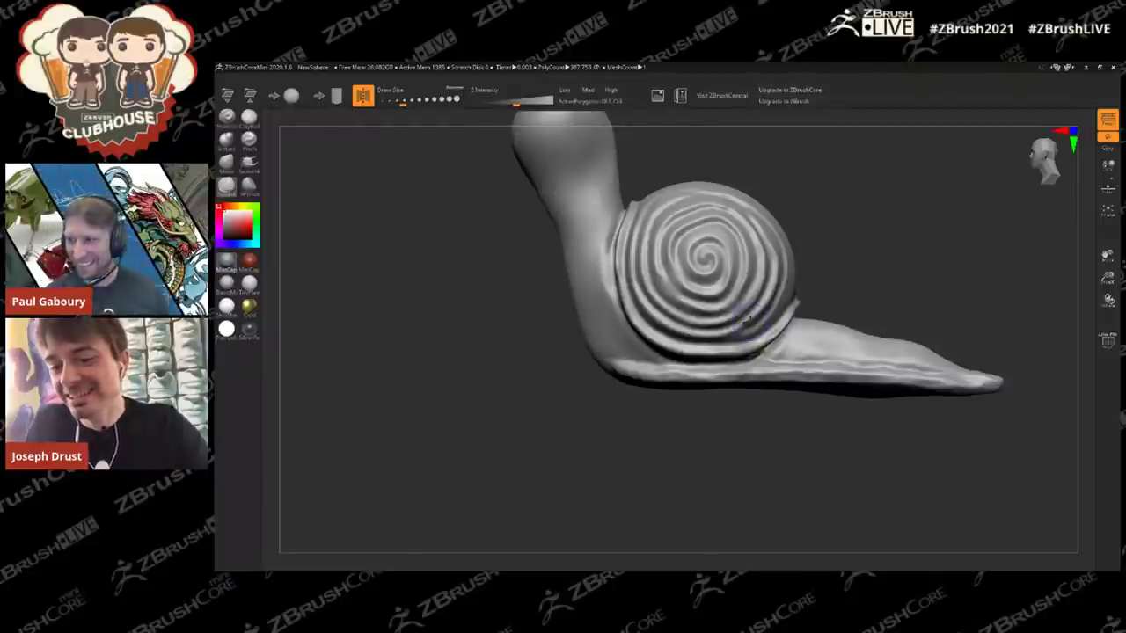
Step: Try to pull eye stalks out of the top of the snail's head with the SnakeHook brush
{"action": "right_click_drag", "start_coordinate": [709, 279], "coordinate": [750, 391], "text": "alt"}
{"action": "right_click_drag", "start_coordinate": [669, 301], "coordinate": [692, 287], "text": "ctrl"}
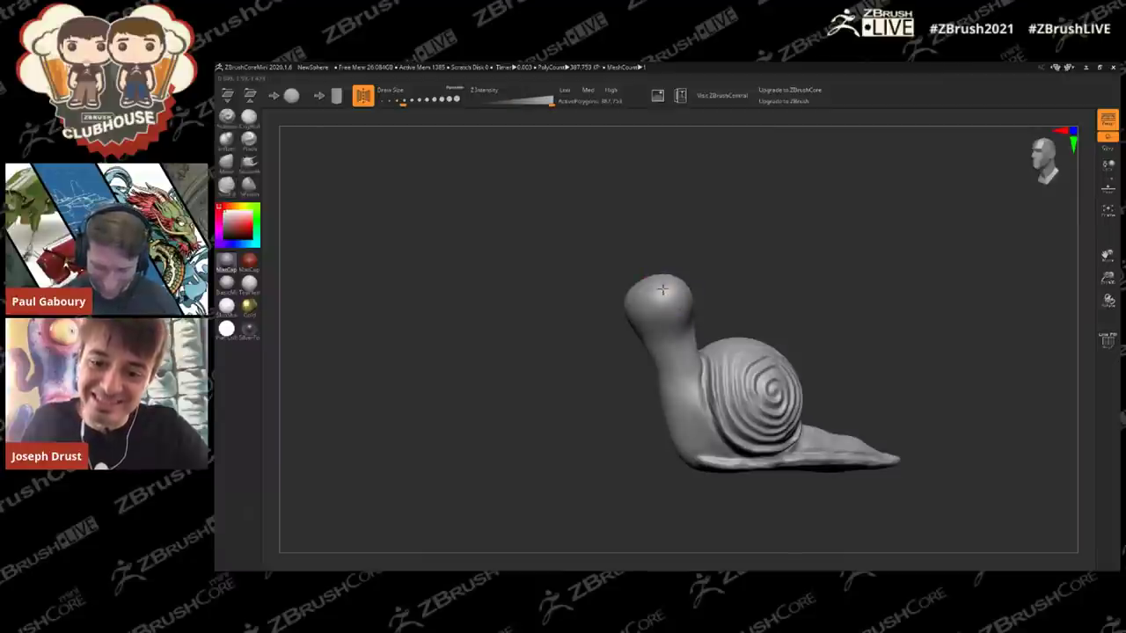
{"action": "left_click", "coordinate": [249, 163]}
{"action": "right_click_drag", "start_coordinate": [672, 302], "coordinate": [708, 314], "text": "ctrl"}
{"action": "mouse_move", "coordinate": [645, 263]}
{"action": "right_mouse_down"}
{"action": "mouse_move", "coordinate": [682, 259]}
{"action": "mouse_move", "coordinate": [693, 279]}
{"action": "right_mouse_up"}
{"action": "left_click_drag", "start_coordinate": [675, 264], "coordinate": [714, 233]}
{"action": "key", "text": "ctrl+z"}
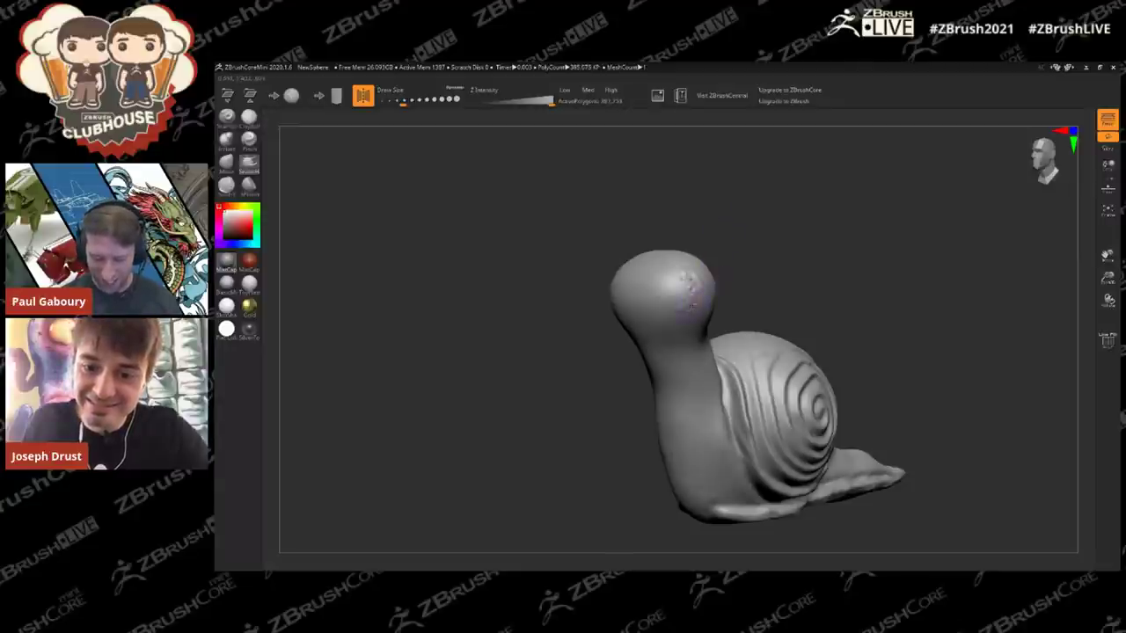
{"action": "key", "text": "ctrl+z"}
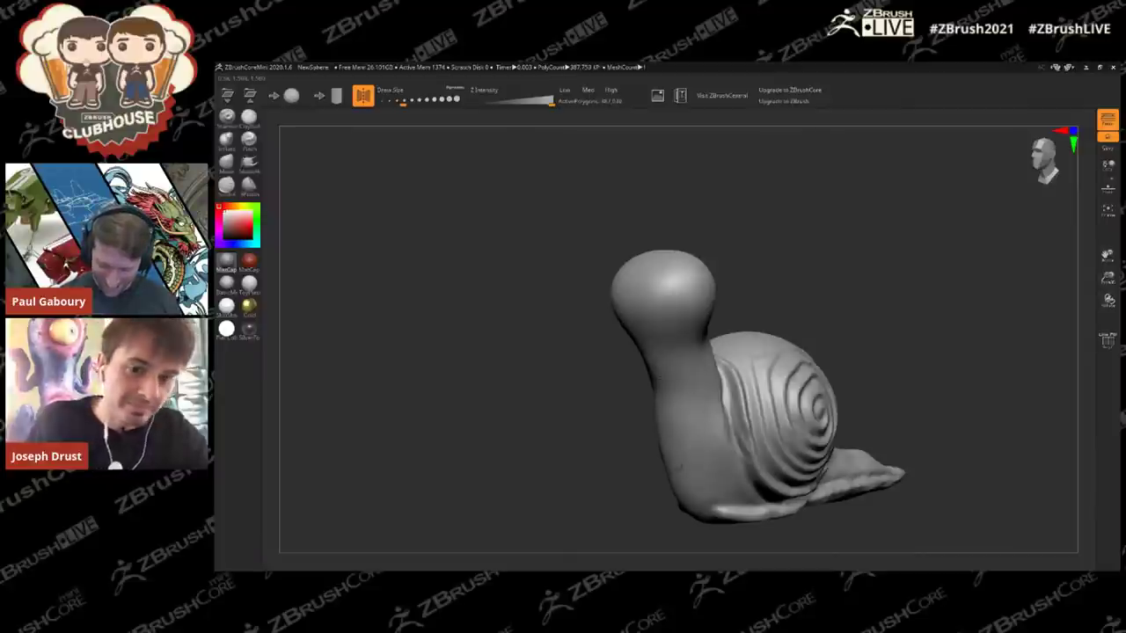
Step: Slim and reshape the snail's neck from the side and front with the Move brush
{"action": "left_click_drag", "start_coordinate": [850, 388], "coordinate": [818, 304]}
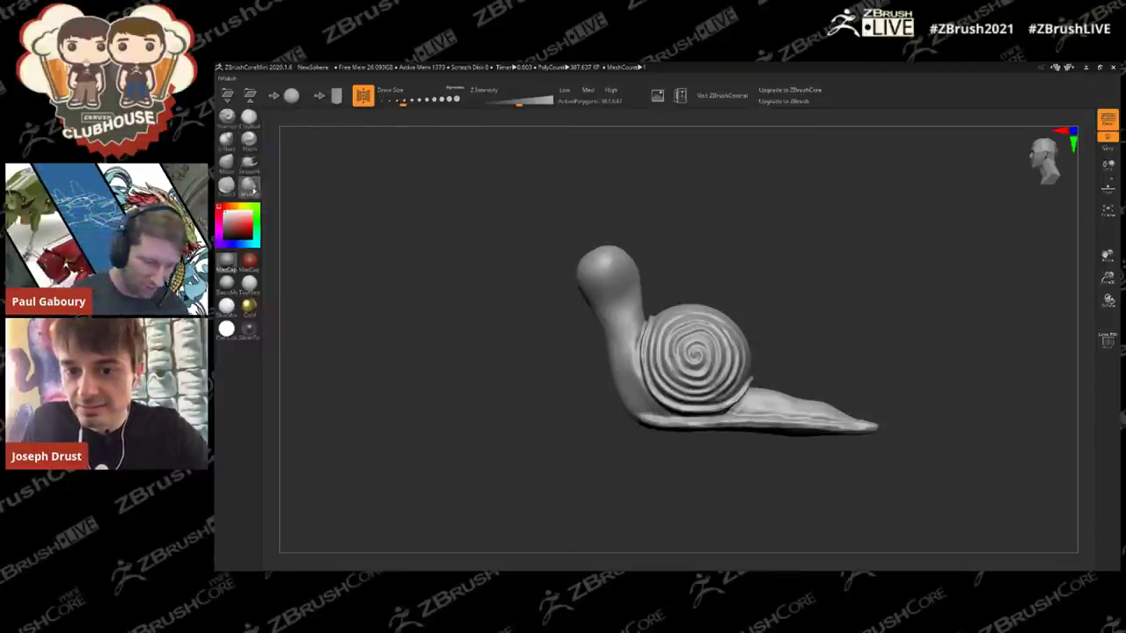
{"action": "key", "text": "s"}
{"action": "mouse_move", "coordinate": [575, 359]}
{"action": "left_mouse_down"}
{"action": "mouse_move", "coordinate": [589, 359]}
{"action": "mouse_move", "coordinate": [612, 321]}
{"action": "left_mouse_up"}
{"action": "key", "text": "s"}
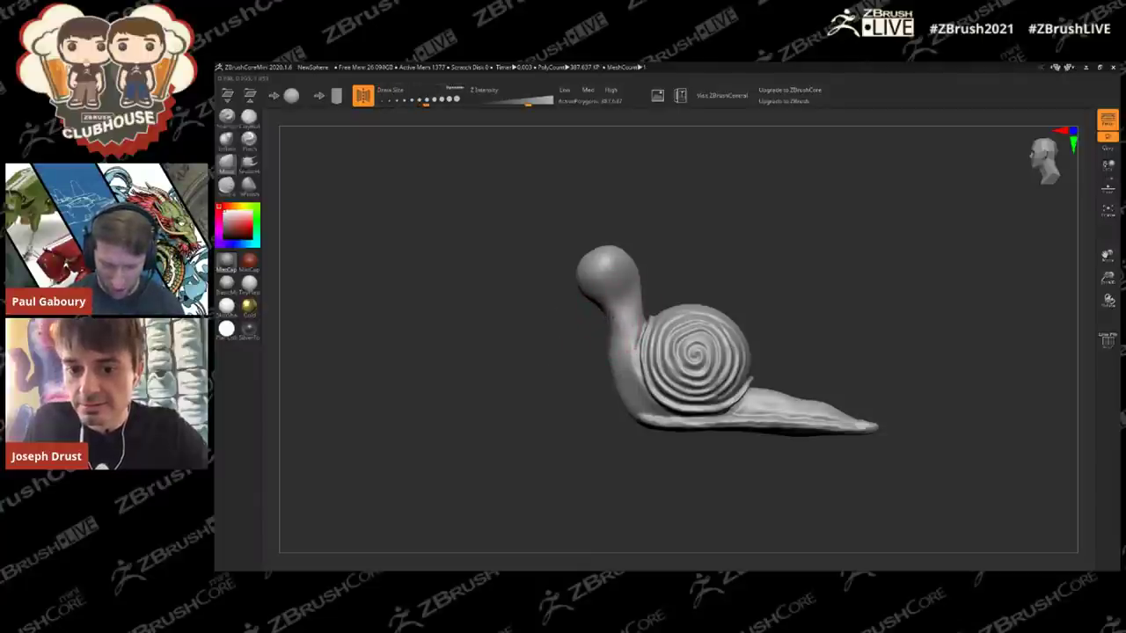
{"action": "key", "text": "s"}
{"action": "left_click", "coordinate": [636, 299]}
{"action": "left_click_drag", "start_coordinate": [651, 296], "coordinate": [711, 299]}
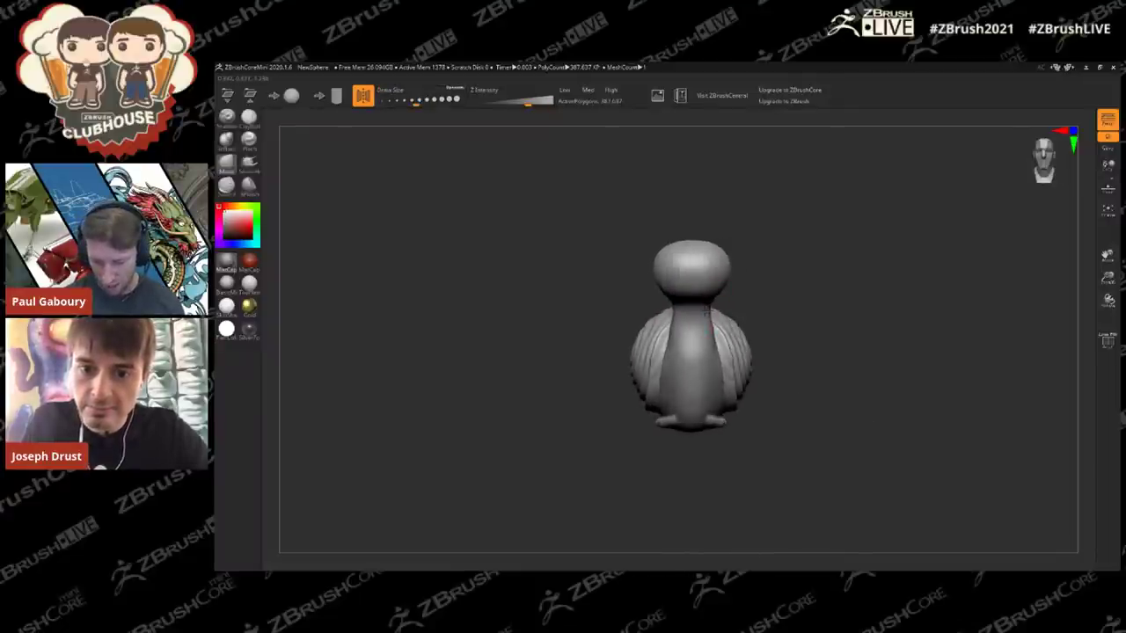
{"action": "left_click_drag", "start_coordinate": [710, 327], "coordinate": [765, 335]}
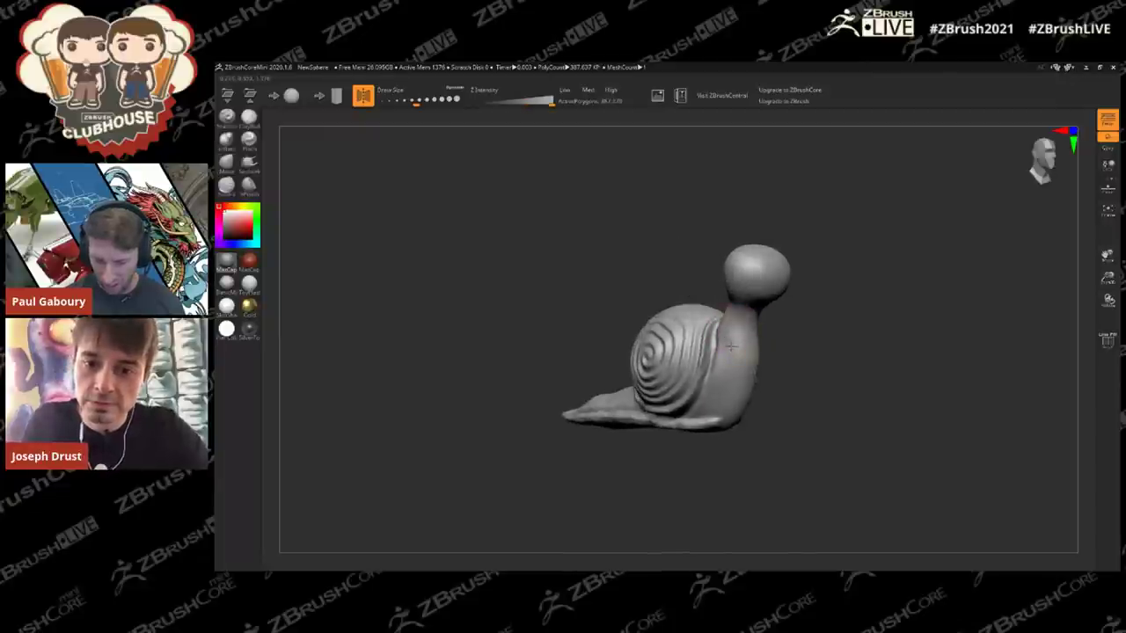
{"action": "left_click_drag", "start_coordinate": [791, 346], "coordinate": [729, 369]}
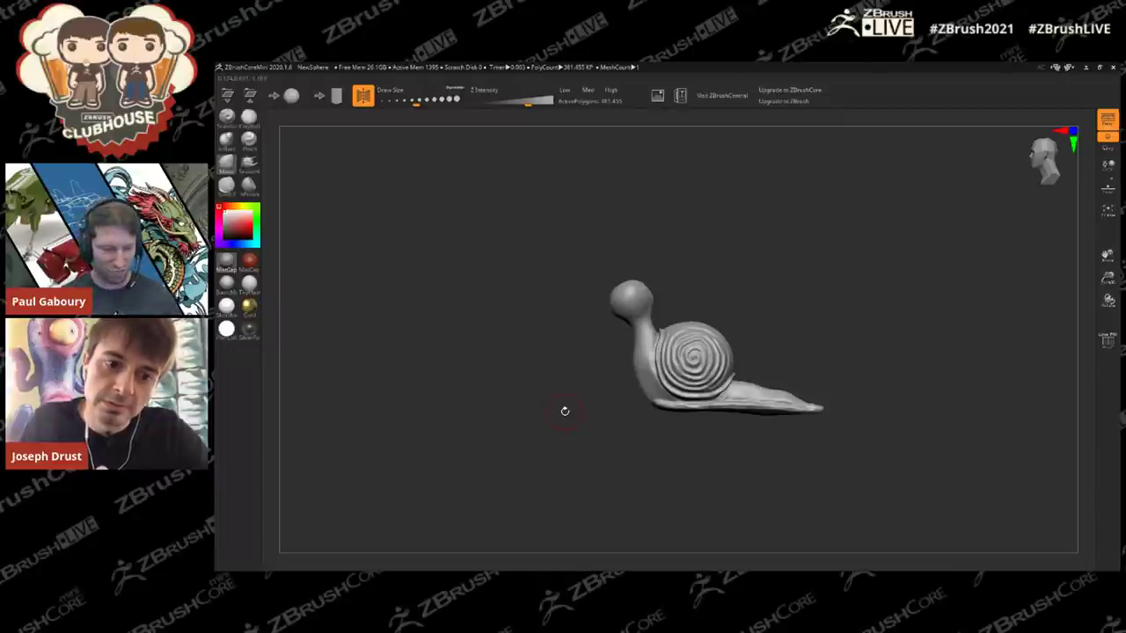
Step: Try to draw a tall eye stalk upward from the snail's head with the SnakeHook brush
{"action": "left_click_drag", "start_coordinate": [773, 296], "coordinate": [836, 291]}
{"action": "left_click", "coordinate": [251, 164]}
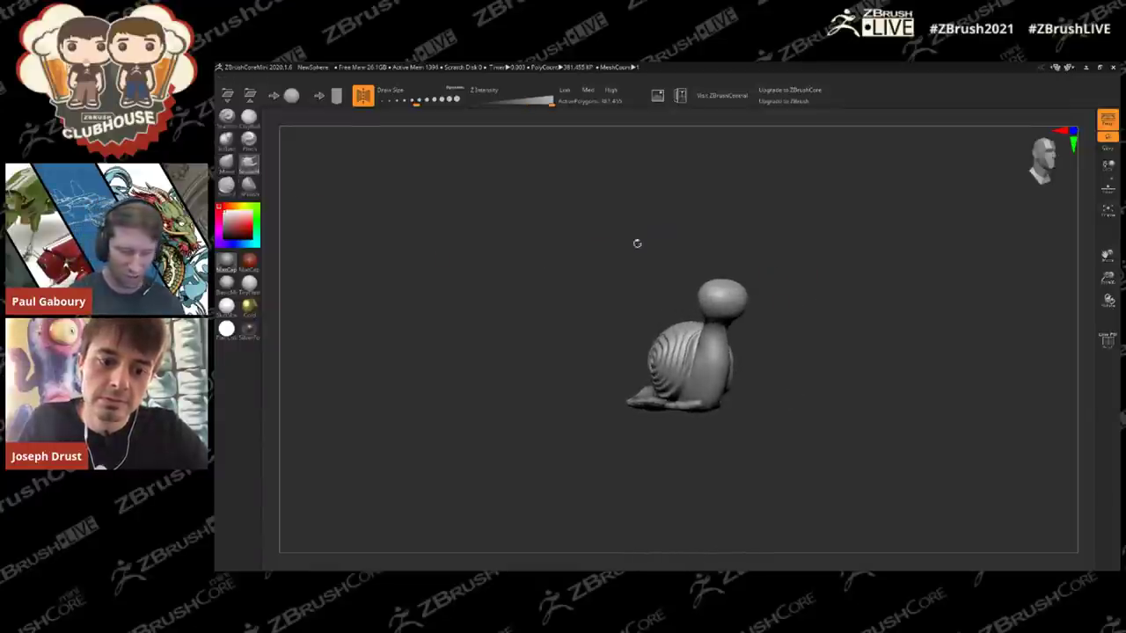
{"action": "left_click_drag", "start_coordinate": [635, 243], "coordinate": [716, 298]}
{"action": "right_click_drag", "start_coordinate": [716, 299], "coordinate": [746, 257], "text": "ctrl"}
{"action": "left_click_drag", "start_coordinate": [739, 255], "coordinate": [763, 170]}
{"action": "mouse_move", "coordinate": [817, 290]}
{"action": "left_mouse_down"}
{"action": "mouse_move", "coordinate": [852, 282]}
{"action": "mouse_move", "coordinate": [836, 311]}
{"action": "mouse_move", "coordinate": [857, 273]}
{"action": "mouse_move", "coordinate": [826, 286]}
{"action": "left_mouse_up"}
{"action": "key", "text": "ctrl+z"}
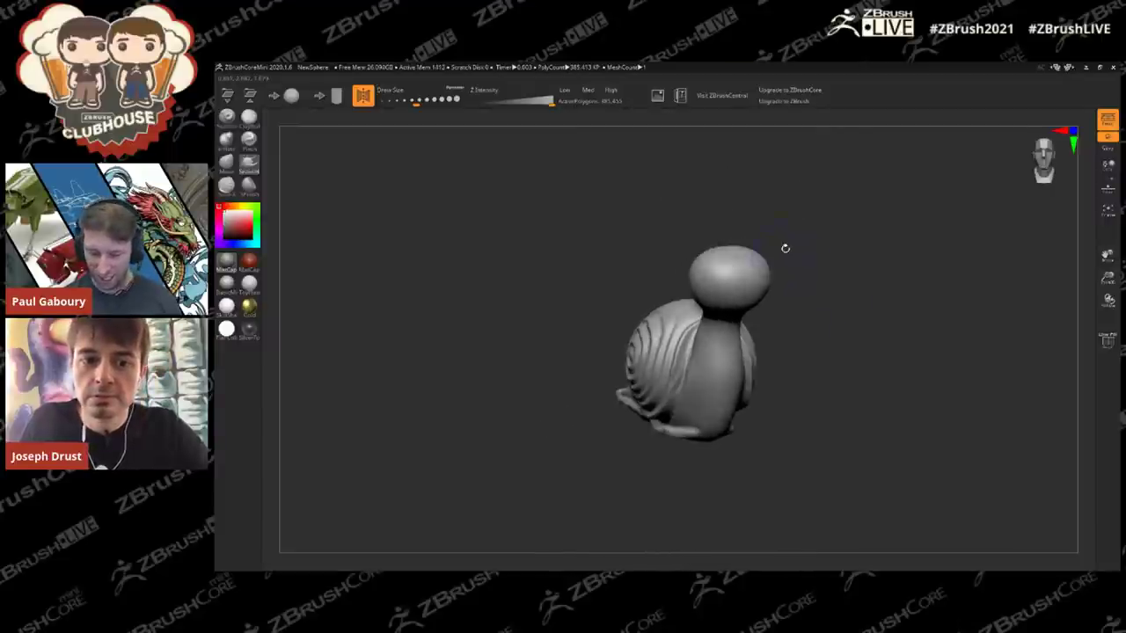
Step: Try to pull thin curved eye stalks from the top of the snail's head with a smaller SnakeHook brush
{"action": "key", "text": "s"}
{"action": "left_click", "coordinate": [777, 254]}
{"action": "mouse_move", "coordinate": [758, 255]}
{"action": "left_mouse_down"}
{"action": "mouse_move", "coordinate": [781, 222]}
{"action": "mouse_move", "coordinate": [789, 167]}
{"action": "mouse_move", "coordinate": [791, 259]}
{"action": "mouse_move", "coordinate": [753, 257]}
{"action": "left_mouse_up"}
{"action": "left_click_drag", "start_coordinate": [753, 256], "coordinate": [753, 216], "text": "alt"}
{"action": "mouse_move", "coordinate": [777, 231]}
{"action": "left_mouse_down", "text": "alt"}
{"action": "mouse_move", "coordinate": [791, 261]}
{"action": "mouse_move", "coordinate": [754, 238]}
{"action": "mouse_move", "coordinate": [766, 213]}
{"action": "mouse_move", "coordinate": [756, 236]}
{"action": "left_mouse_up", "text": "alt"}
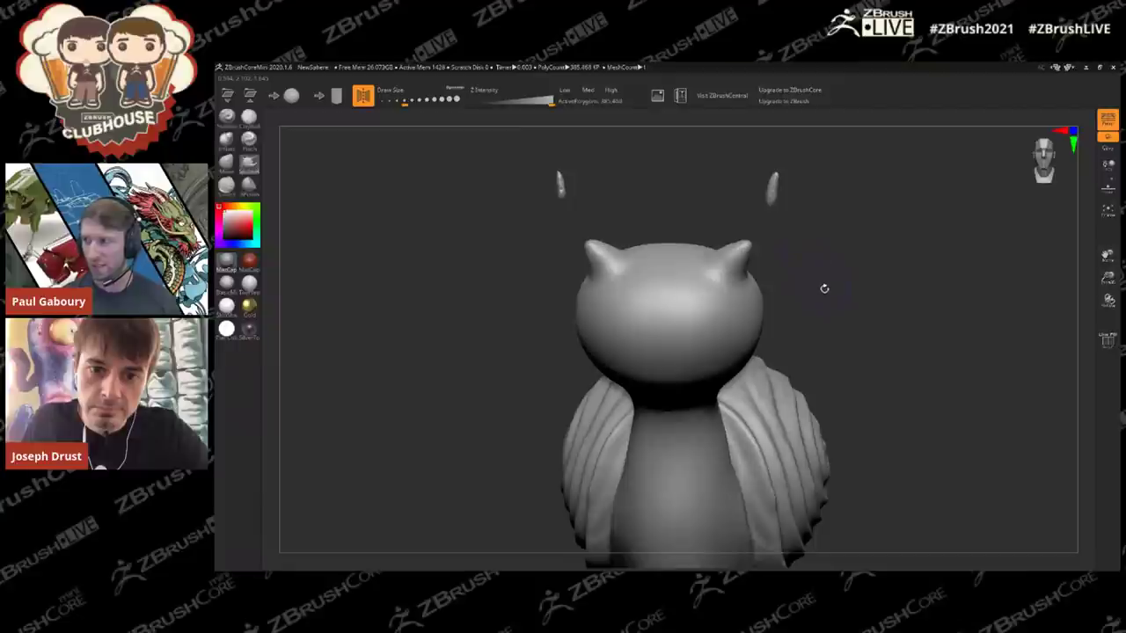
{"action": "key", "text": "ctrl+z"}
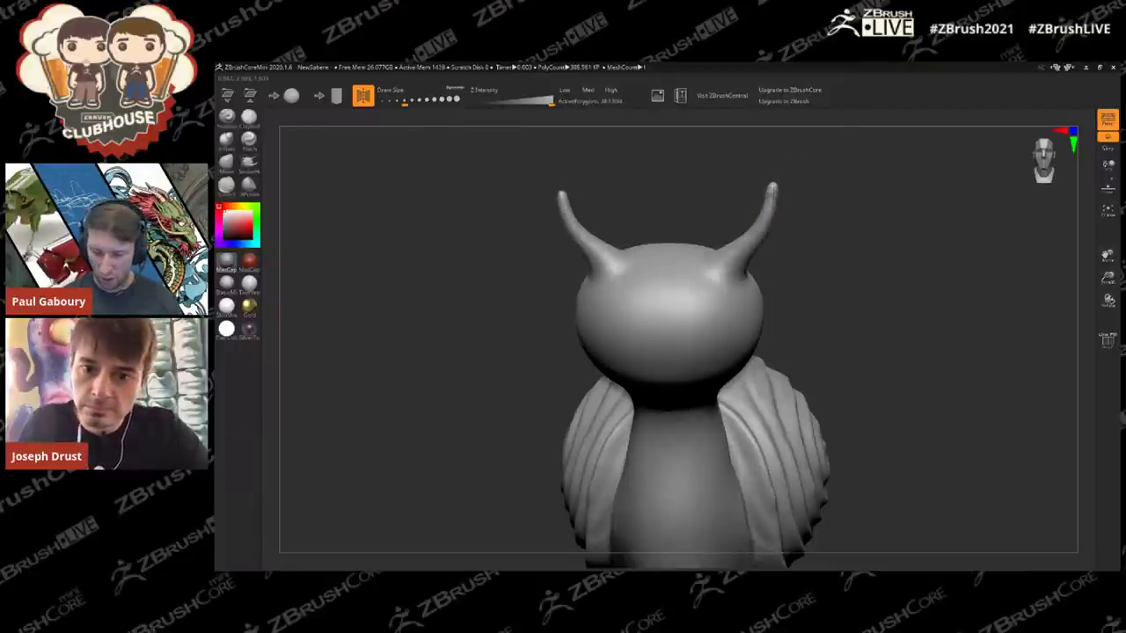
Step: Try to reshape and smooth the tips of the snail's eye stalks, then undo the changes
{"action": "left_click_drag", "start_coordinate": [771, 191], "coordinate": [776, 199]}
{"action": "mouse_move", "coordinate": [853, 284]}
{"action": "left_mouse_down"}
{"action": "mouse_move", "coordinate": [912, 273]}
{"action": "mouse_move", "coordinate": [862, 271]}
{"action": "mouse_move", "coordinate": [856, 296]}
{"action": "mouse_move", "coordinate": [857, 277]}
{"action": "left_mouse_up"}
{"action": "left_click_drag", "start_coordinate": [737, 245], "coordinate": [714, 307], "text": "alt"}
{"action": "key", "text": "ctrl+z"}
{"action": "left_click_drag", "start_coordinate": [716, 195], "coordinate": [736, 275], "text": "alt"}
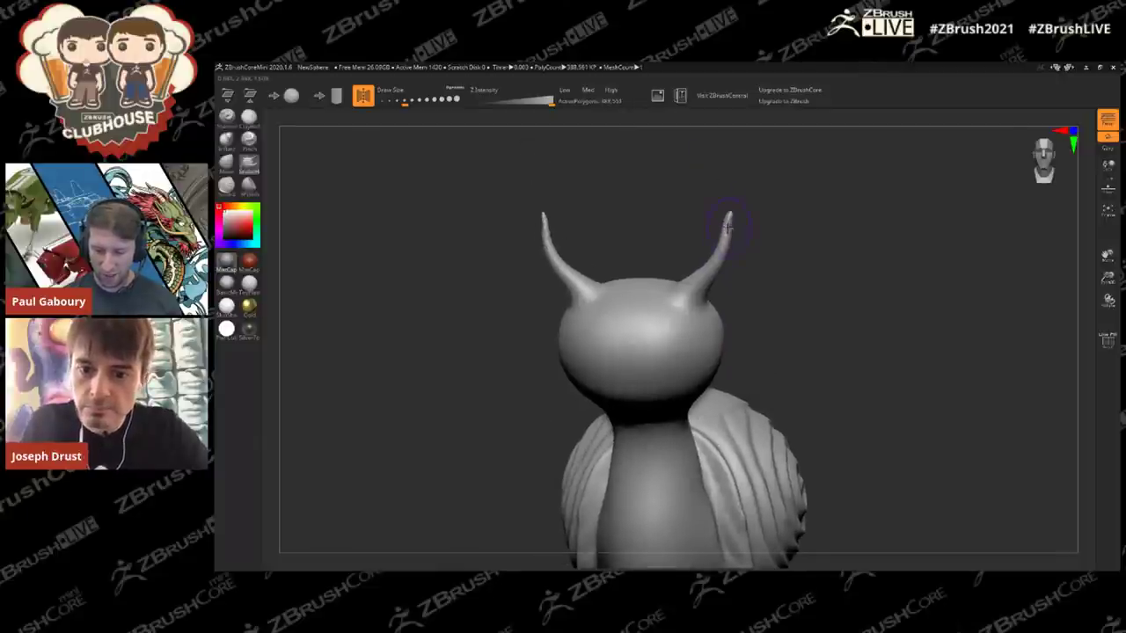
{"action": "left_click_drag", "start_coordinate": [727, 228], "coordinate": [726, 233], "text": "shift"}
{"action": "left_click_drag", "start_coordinate": [822, 309], "coordinate": [830, 304]}
{"action": "key", "text": "ctrl+z"}
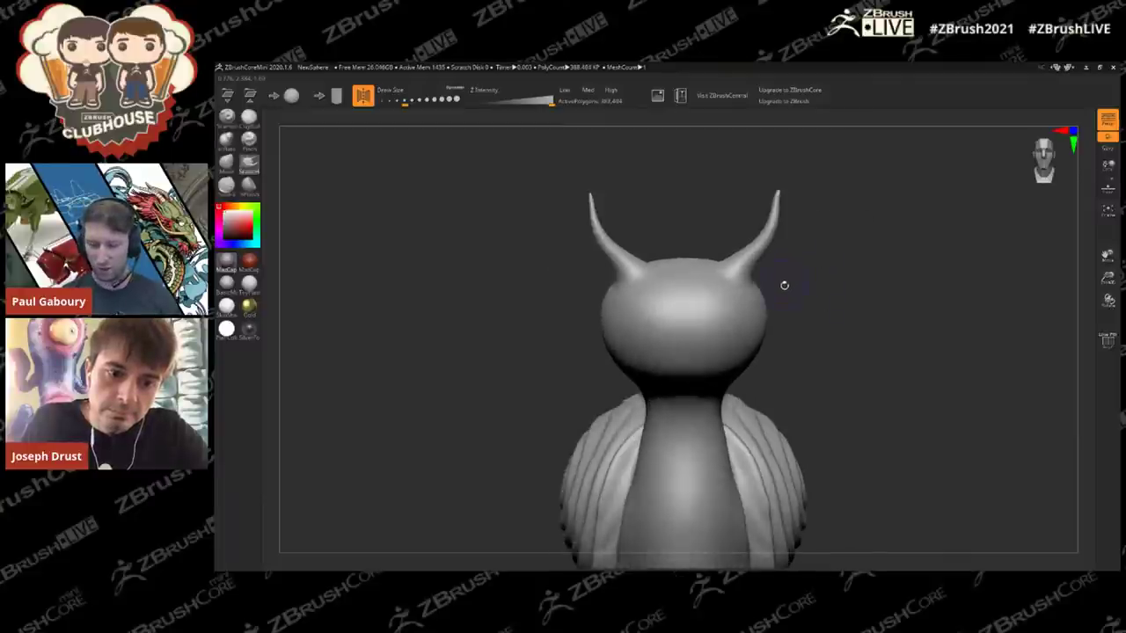
{"action": "key", "text": "ctrl+z"}
{"action": "key", "text": "ctrl+z"}
Step: Try to pull short, straight, outward-angled eye stalks from the snail's head, then undo them
{"action": "mouse_move", "coordinate": [735, 276]}
{"action": "left_mouse_down"}
{"action": "mouse_move", "coordinate": [772, 233]}
{"action": "mouse_move", "coordinate": [767, 183]}
{"action": "mouse_move", "coordinate": [766, 233]}
{"action": "left_mouse_up"}
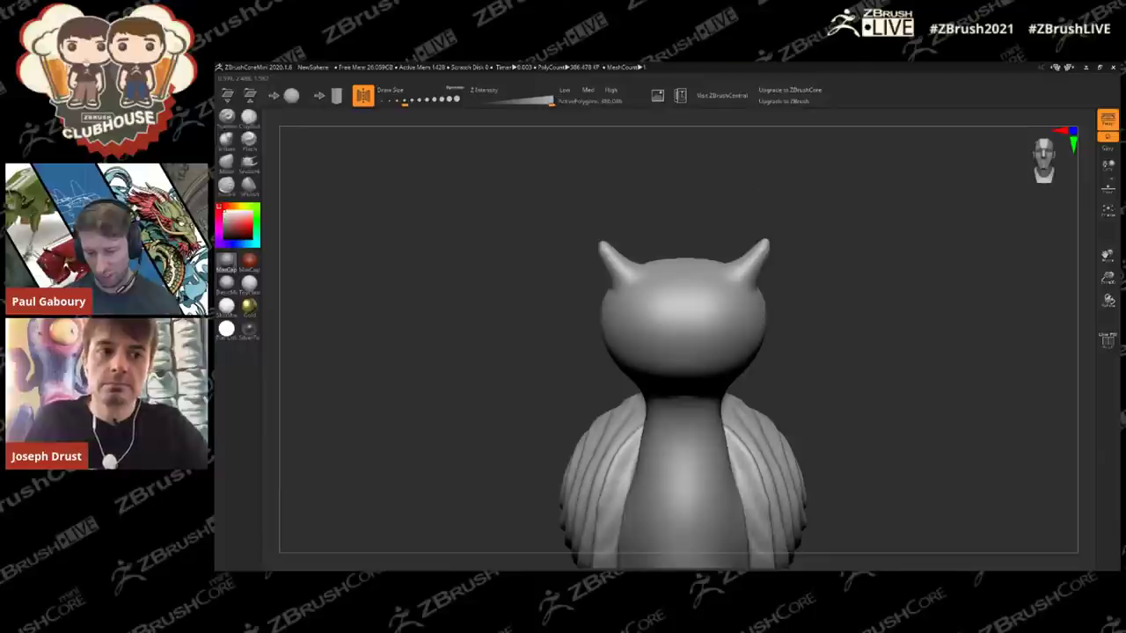
{"action": "key", "text": "ctrl+z"}
{"action": "key", "text": "ctrl+z"}
{"action": "key", "text": "ctrl+z"}
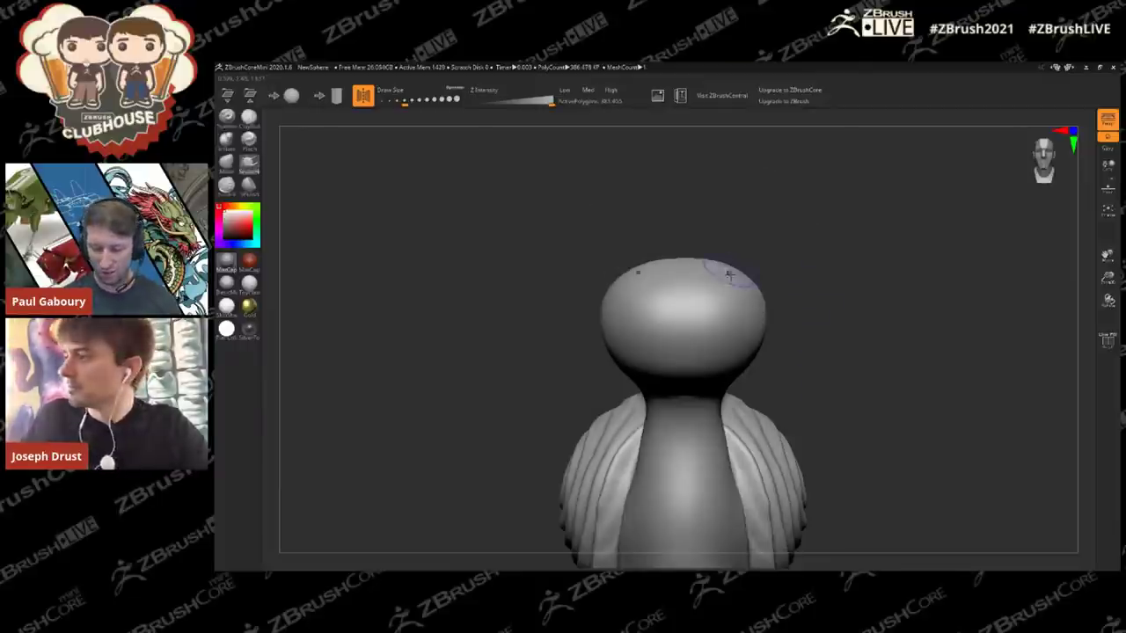
Step: Draw slim eye stalks upward from the snail's head with the SnakeHook brush and form a round eyeball on each tip
{"action": "mouse_move", "coordinate": [726, 272]}
{"action": "left_mouse_down"}
{"action": "mouse_move", "coordinate": [750, 186]}
{"action": "mouse_move", "coordinate": [754, 201]}
{"action": "left_mouse_up"}
{"action": "left_click_drag", "start_coordinate": [888, 301], "coordinate": [808, 209], "text": "alt"}
{"action": "left_click_drag", "start_coordinate": [754, 360], "coordinate": [780, 287], "text": "alt"}
{"action": "right_click_drag", "start_coordinate": [707, 281], "coordinate": [724, 193], "text": "ctrl"}
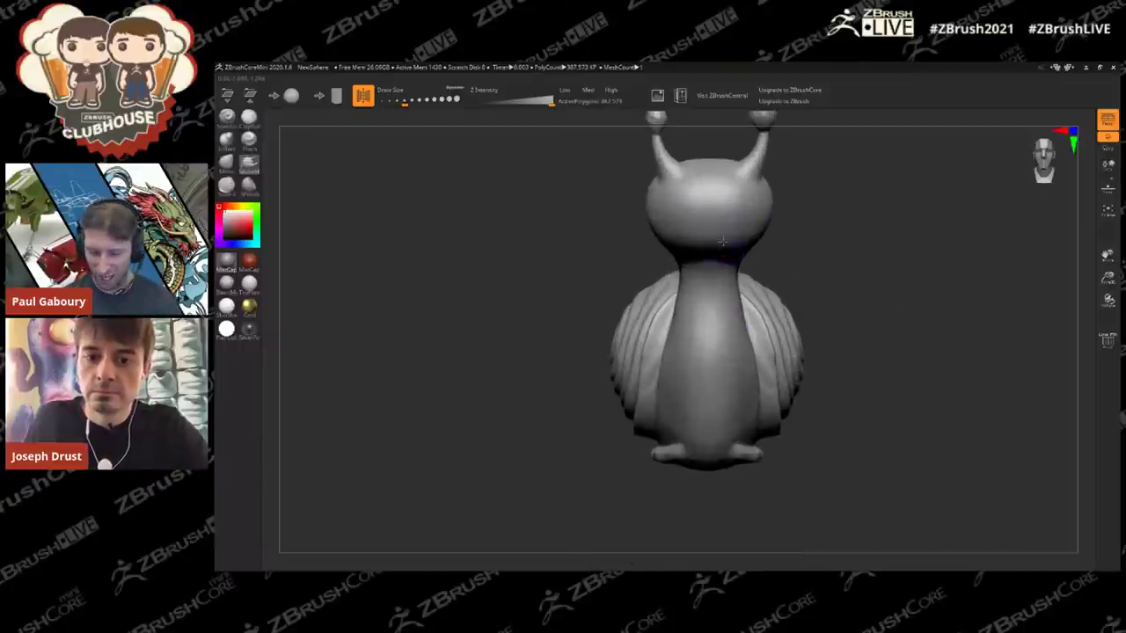
{"action": "right_click_drag", "start_coordinate": [729, 231], "coordinate": [729, 271], "text": "alt"}
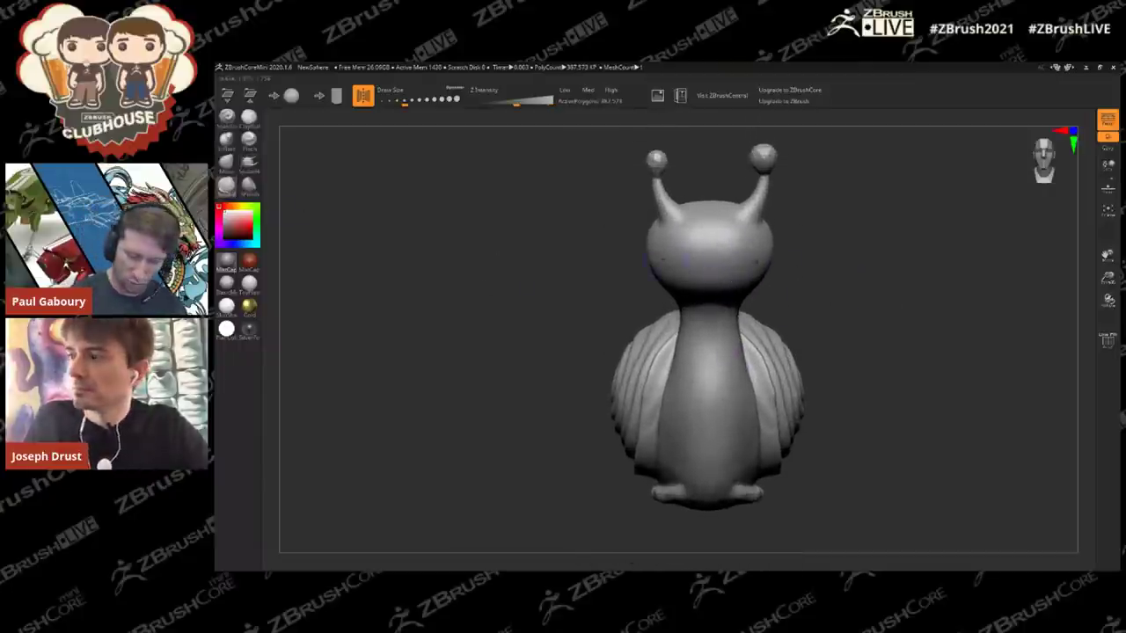
Step: Carve a wide smiling mouth line across the snail's lower face with a smaller brush, ending in a curl on each cheek
{"action": "scroll", "coordinate": [743, 293], "scroll_direction": "up", "scroll_amount": 4}
{"action": "right_click_drag", "start_coordinate": [744, 293], "coordinate": [751, 247]}
{"action": "key", "text": "s"}
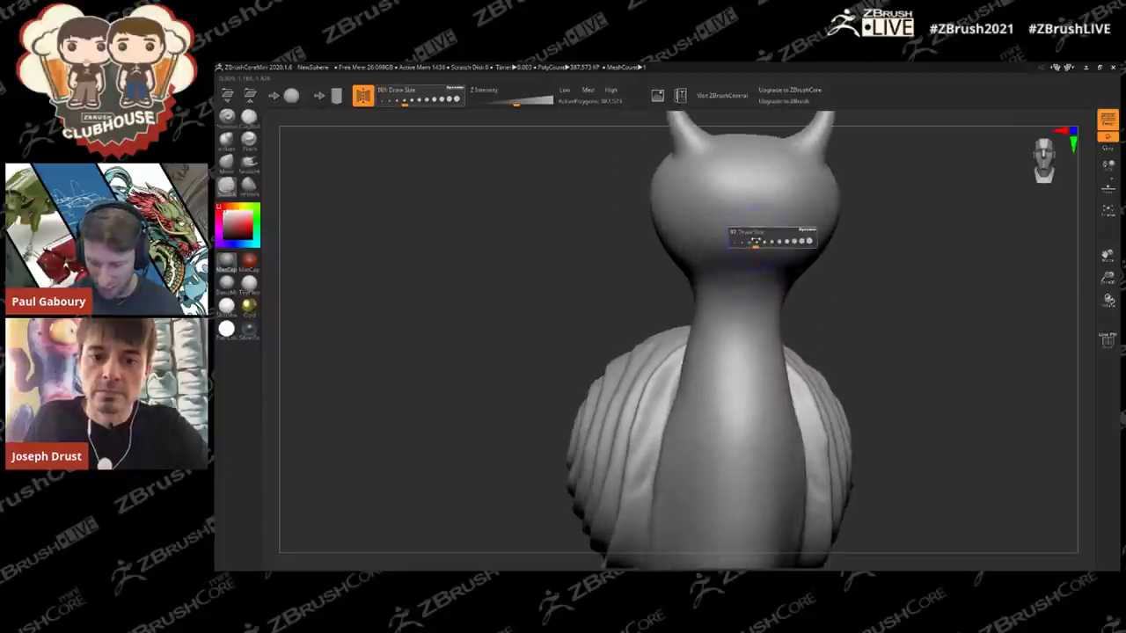
{"action": "left_click_drag", "start_coordinate": [750, 239], "coordinate": [745, 240]}
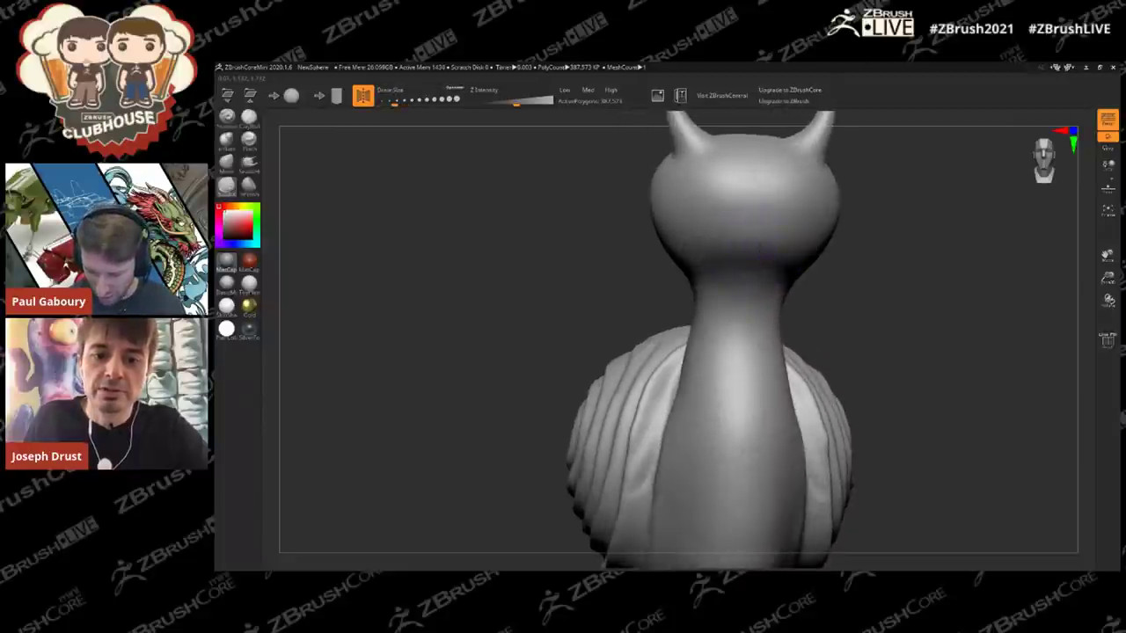
{"action": "left_click_drag", "start_coordinate": [754, 247], "coordinate": [758, 248]}
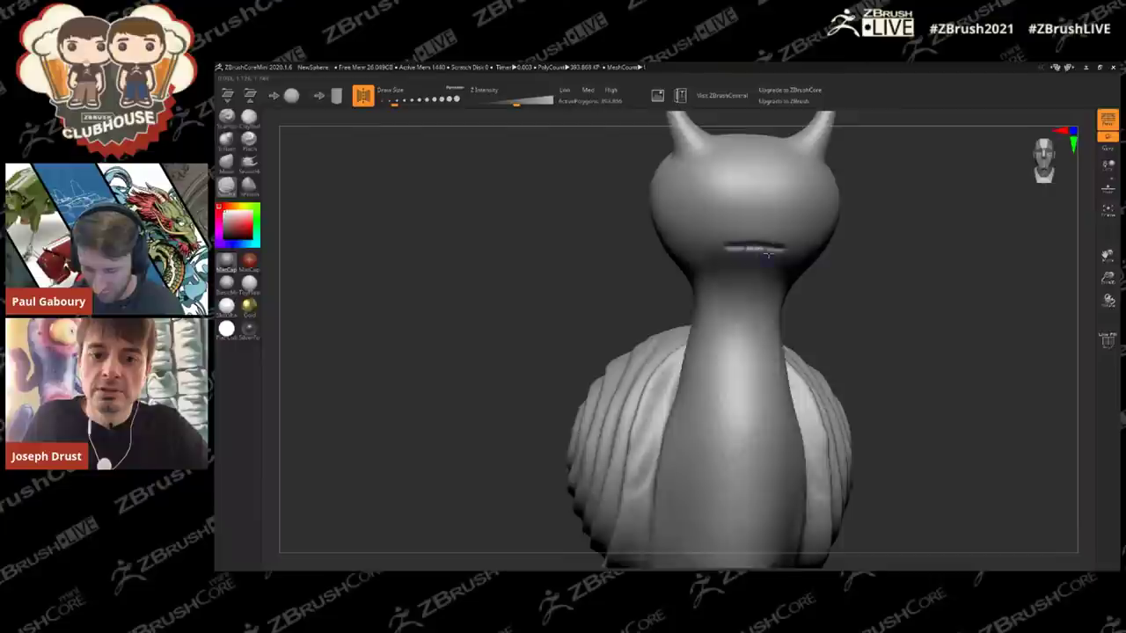
{"action": "right_click_drag", "start_coordinate": [758, 248], "coordinate": [890, 230]}
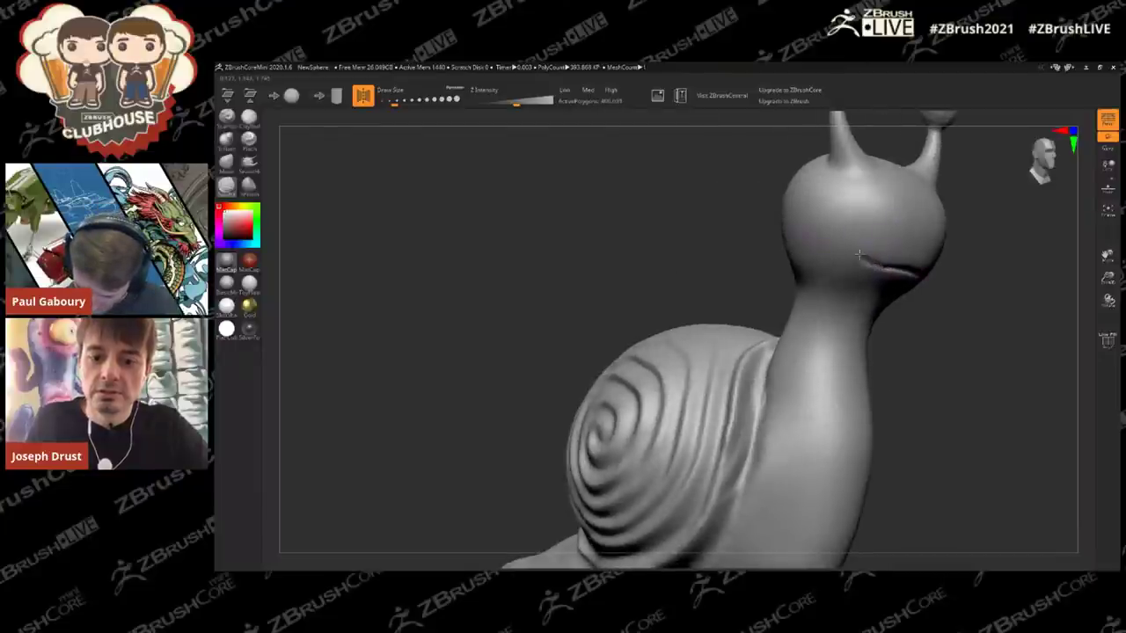
{"action": "mouse_move", "coordinate": [826, 231]}
{"action": "left_mouse_down"}
{"action": "mouse_move", "coordinate": [811, 220]}
{"action": "mouse_move", "coordinate": [828, 201]}
{"action": "mouse_move", "coordinate": [851, 238]}
{"action": "left_mouse_up"}
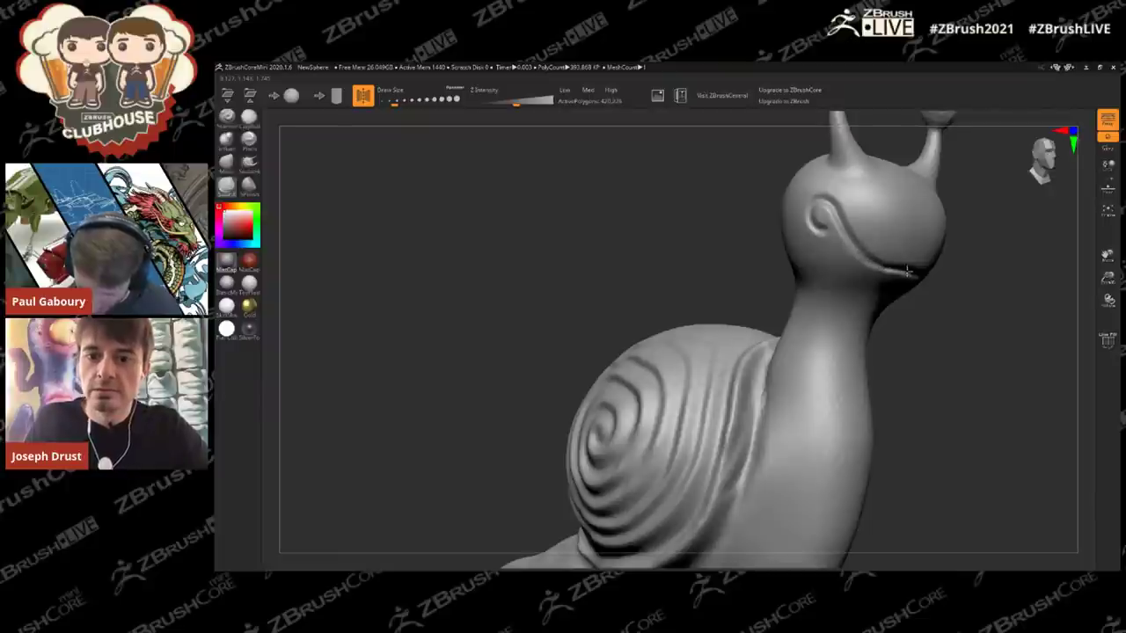
Step: Refine the cheek curls and deepen the mouth crease of the snail from the side and front
{"action": "left_click_drag", "start_coordinate": [945, 322], "coordinate": [861, 217], "text": "alt"}
{"action": "left_click_drag", "start_coordinate": [950, 308], "coordinate": [971, 342], "text": "shift"}
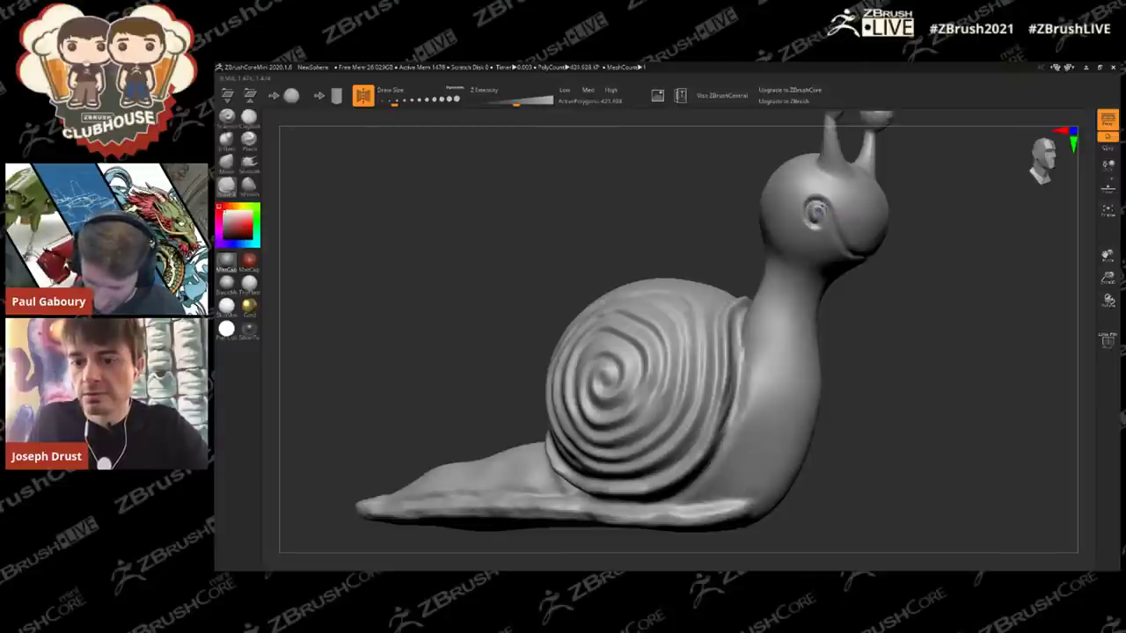
{"action": "mouse_move", "coordinate": [888, 265]}
{"action": "left_mouse_down"}
{"action": "mouse_move", "coordinate": [866, 234]}
{"action": "mouse_move", "coordinate": [838, 294]}
{"action": "mouse_move", "coordinate": [827, 287]}
{"action": "left_mouse_up"}
{"action": "left_click_drag", "start_coordinate": [773, 260], "coordinate": [800, 268]}
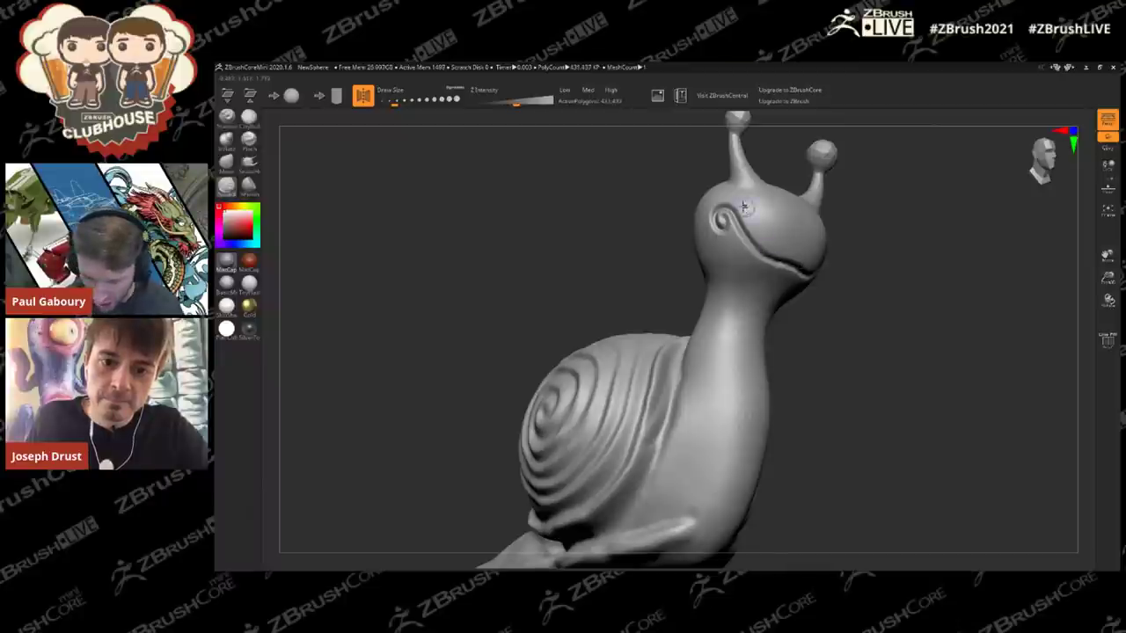
{"action": "left_click_drag", "start_coordinate": [832, 276], "coordinate": [771, 295]}
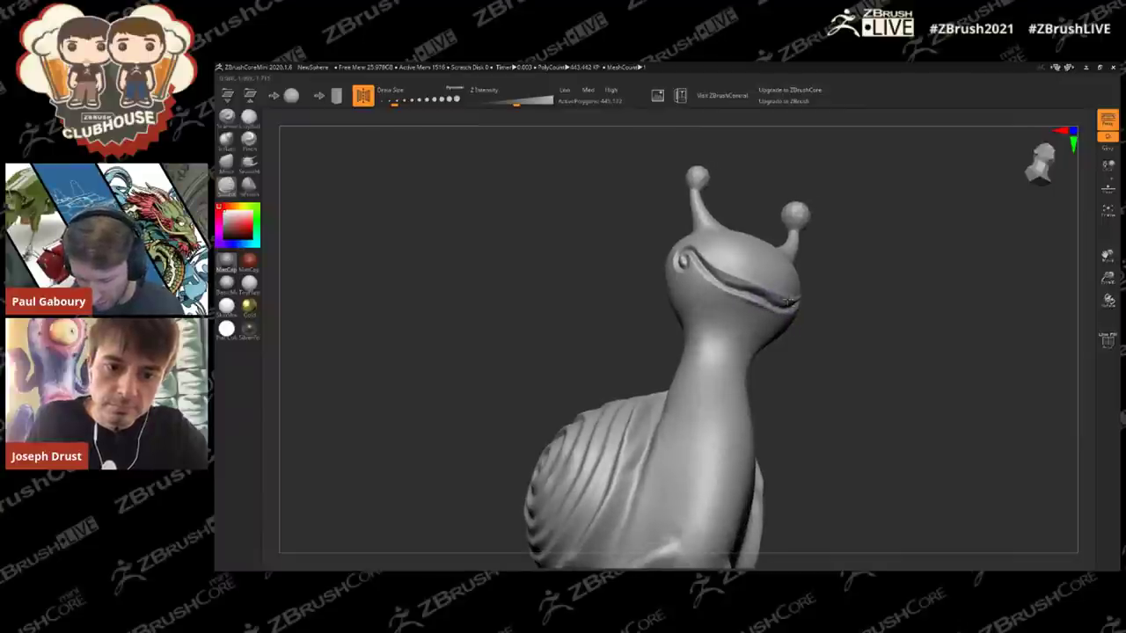
{"action": "left_click_drag", "start_coordinate": [850, 313], "coordinate": [797, 327]}
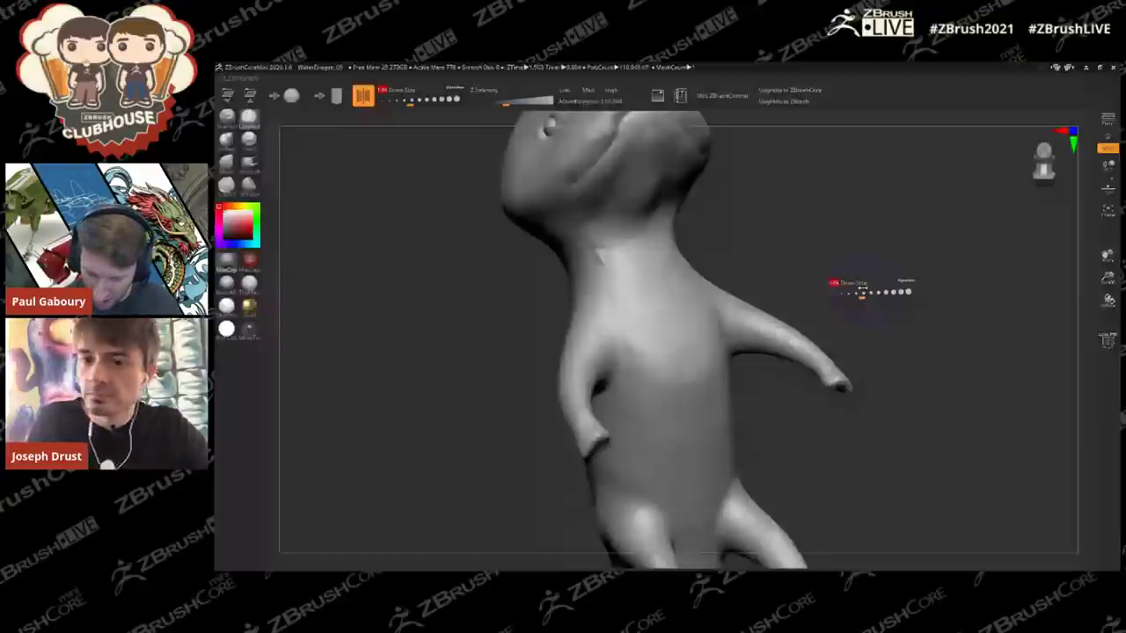
Step: Switch to the axolotl model and form small fingers on the ends of its front limbs with a small brush
{"action": "left_click_drag", "start_coordinate": [829, 284], "coordinate": [842, 237]}
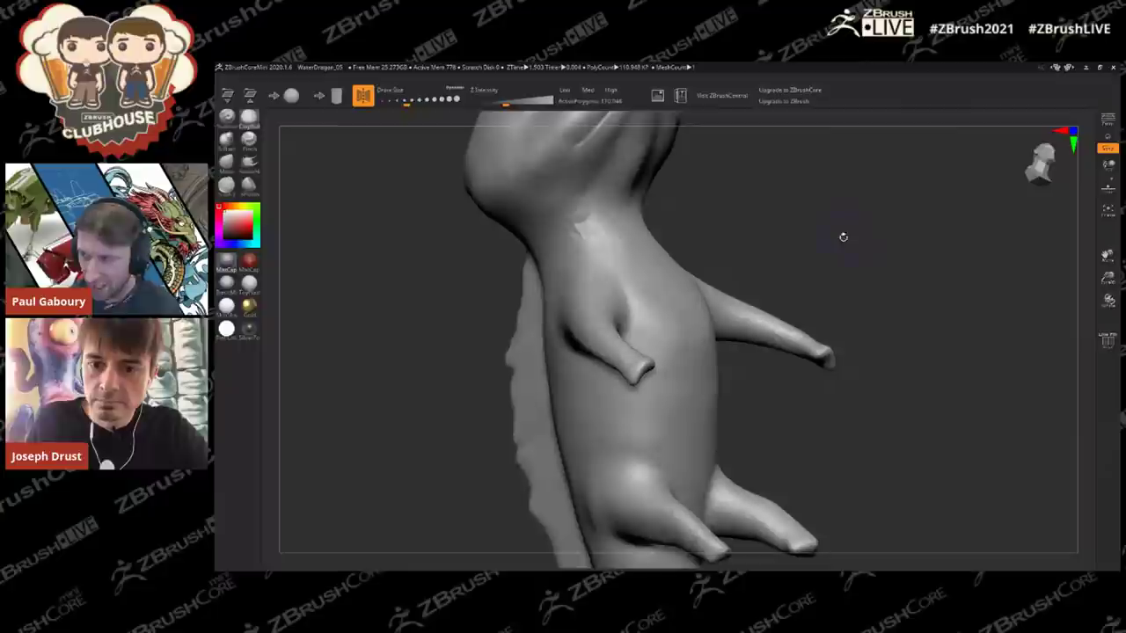
{"action": "left_click_drag", "start_coordinate": [816, 352], "coordinate": [798, 384]}
{"action": "left_click_drag", "start_coordinate": [907, 310], "coordinate": [919, 302]}
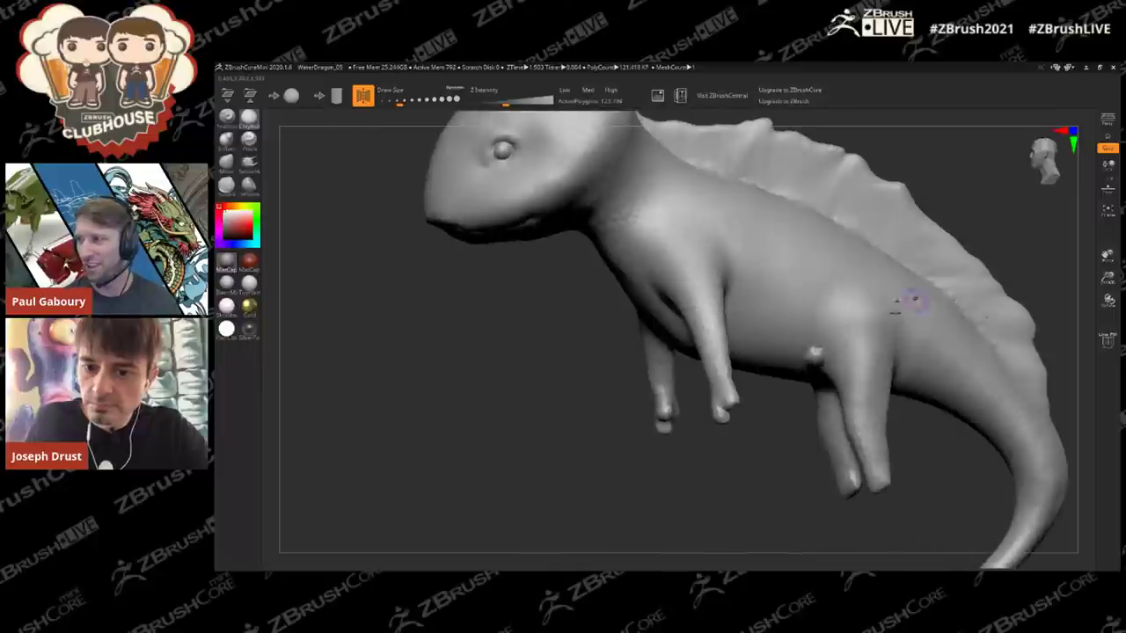
{"action": "left_click_drag", "start_coordinate": [742, 450], "coordinate": [796, 360]}
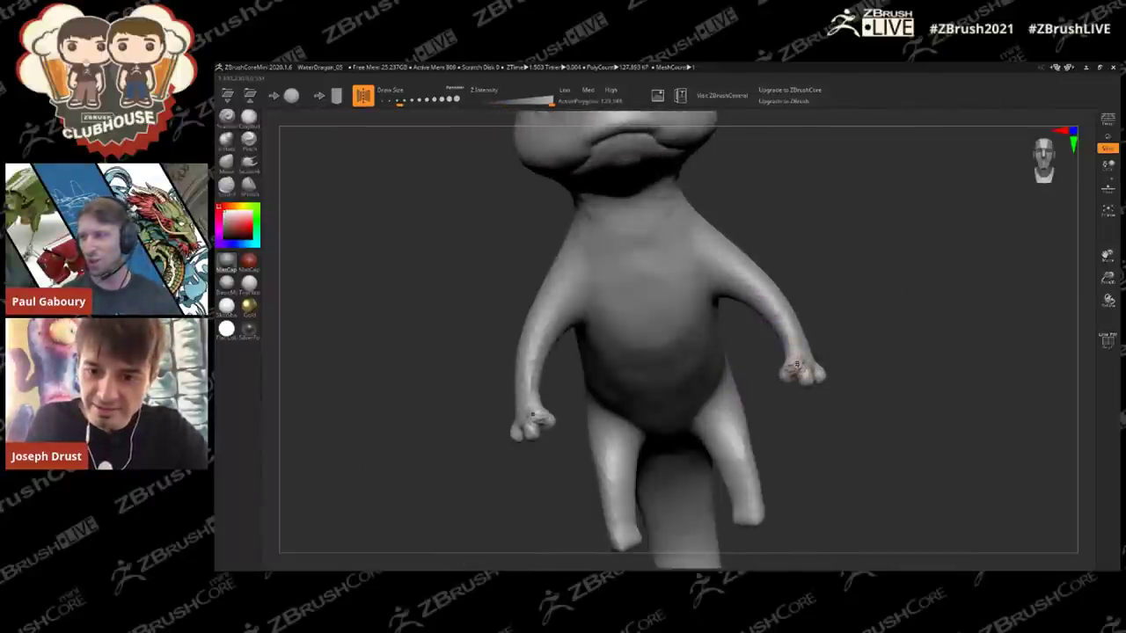
{"action": "left_click_drag", "start_coordinate": [874, 347], "coordinate": [766, 413]}
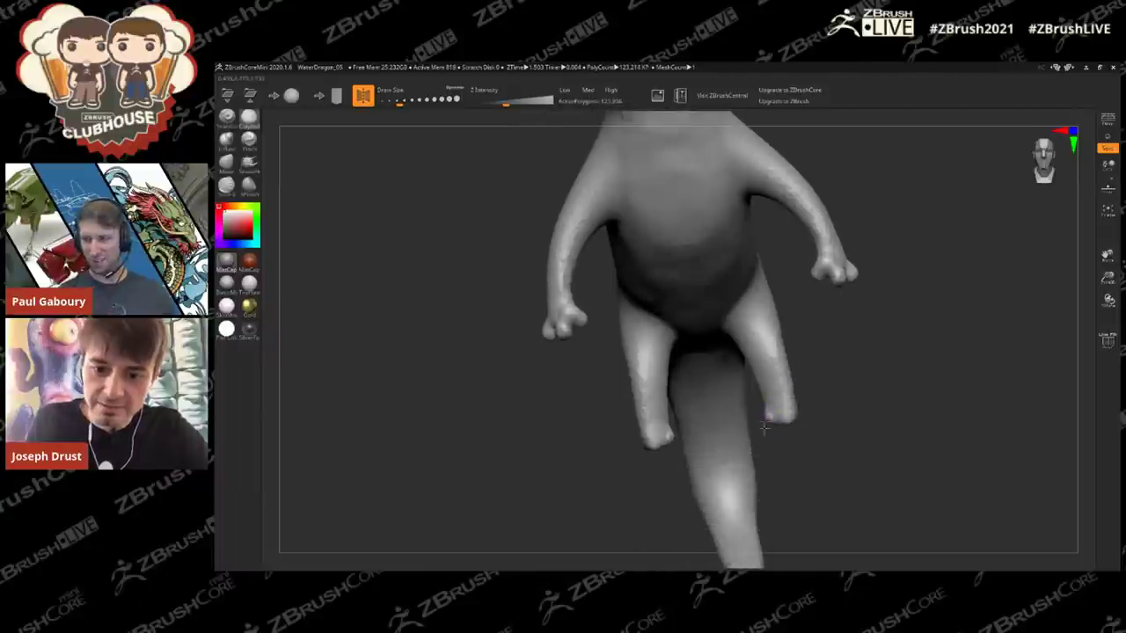
Step: Undo the last clay stroke on the axolotl's hind foot and pull out pointed toes with the SnakeHook brush
{"action": "key", "text": "ctrl+z"}
{"action": "left_click", "coordinate": [249, 165]}
{"action": "key", "text": "s"}
{"action": "left_click", "coordinate": [769, 427]}
{"action": "left_click_drag", "start_coordinate": [801, 426], "coordinate": [795, 330]}
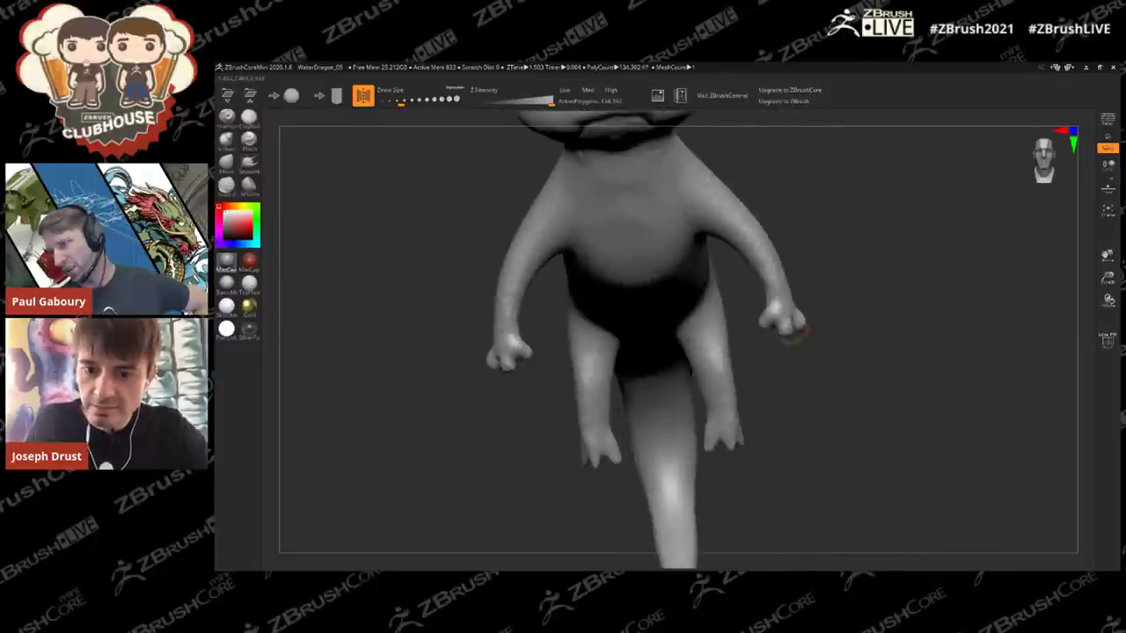
Step: Try to pull a gill stalk backward from the side of the axolotl's head using different SnakeHook brush sizes
{"action": "mouse_move", "coordinate": [793, 328]}
{"action": "left_mouse_down", "text": "shift"}
{"action": "mouse_move", "coordinate": [798, 319]}
{"action": "mouse_move", "coordinate": [759, 322]}
{"action": "mouse_move", "coordinate": [781, 337]}
{"action": "mouse_move", "coordinate": [783, 318]}
{"action": "mouse_move", "coordinate": [798, 329]}
{"action": "mouse_move", "coordinate": [887, 257]}
{"action": "mouse_move", "coordinate": [783, 157]}
{"action": "mouse_move", "coordinate": [686, 256]}
{"action": "mouse_move", "coordinate": [763, 197]}
{"action": "left_mouse_up", "text": "shift"}
{"action": "key", "text": "ctrl+z"}
{"action": "left_click_drag", "start_coordinate": [684, 255], "coordinate": [756, 208]}
{"action": "key", "text": "ctrl+z"}
{"action": "key", "text": "s"}
{"action": "left_click_drag", "start_coordinate": [686, 257], "coordinate": [692, 257]}
{"action": "mouse_move", "coordinate": [683, 256]}
{"action": "left_mouse_down"}
{"action": "mouse_move", "coordinate": [763, 206]}
{"action": "mouse_move", "coordinate": [710, 212]}
{"action": "mouse_move", "coordinate": [701, 249]}
{"action": "mouse_move", "coordinate": [766, 195]}
{"action": "left_mouse_up"}
{"action": "key", "text": "ctrl+z"}
Step: Pull three long gill stalks from each side of the back of the axolotl's head with a larger SnakeHook brush
{"action": "key", "text": "bracketright"}
{"action": "left_click_drag", "start_coordinate": [676, 254], "coordinate": [761, 203]}
{"action": "left_click_drag", "start_coordinate": [658, 226], "coordinate": [748, 168]}
{"action": "key", "text": "ctrl+z"}
{"action": "key", "text": "ctrl+z"}
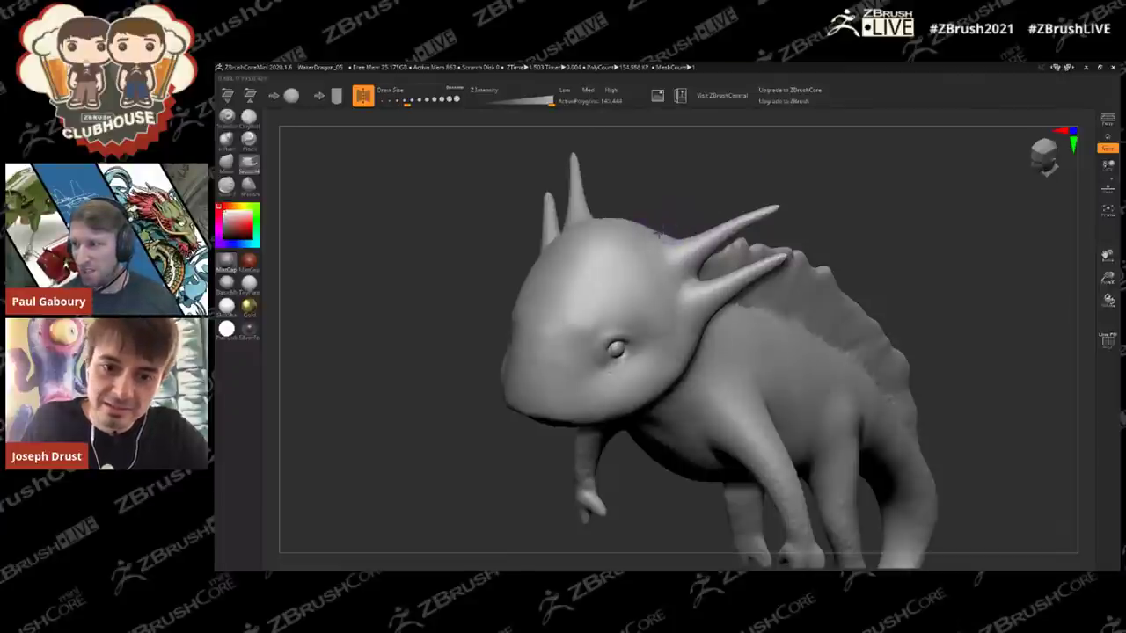
{"action": "left_click_drag", "start_coordinate": [658, 231], "coordinate": [735, 180]}
Step: Pull small side branches out of each of the axolotl's gill stalks with a smaller SnakeHook brush
{"action": "key", "text": "s"}
{"action": "left_click", "coordinate": [739, 293]}
{"action": "mouse_move", "coordinate": [736, 229]}
{"action": "left_mouse_down"}
{"action": "mouse_move", "coordinate": [769, 230]}
{"action": "mouse_move", "coordinate": [801, 168]}
{"action": "left_mouse_up"}
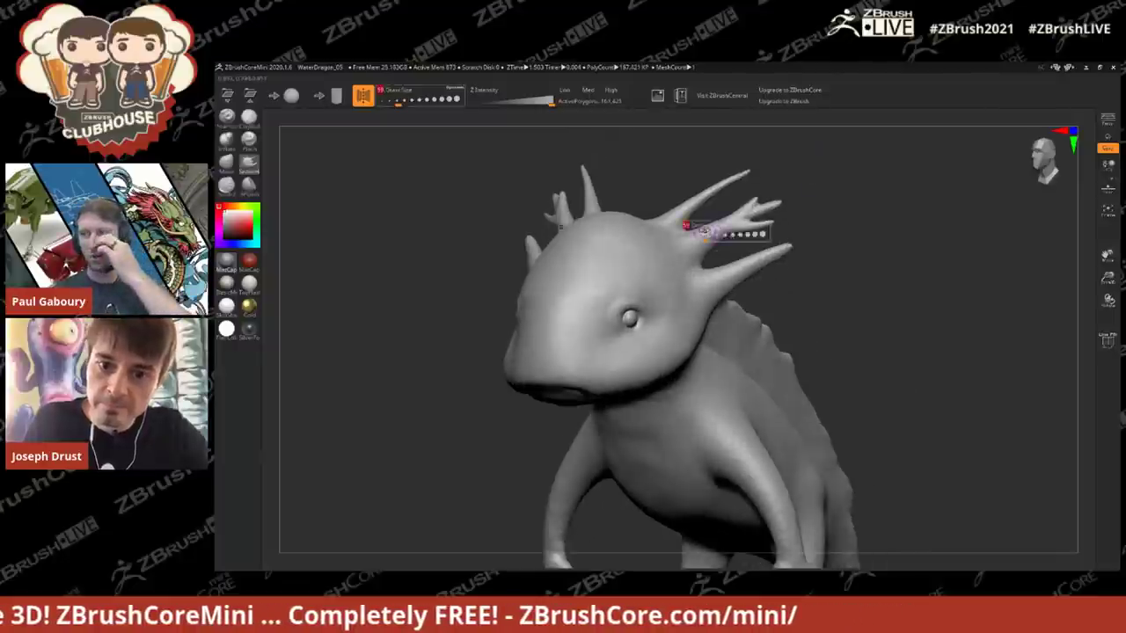
{"action": "left_click_drag", "start_coordinate": [708, 238], "coordinate": [731, 236]}
{"action": "left_click_drag", "start_coordinate": [835, 219], "coordinate": [837, 190], "text": "alt"}
{"action": "mouse_move", "coordinate": [721, 250]}
{"action": "left_mouse_down"}
{"action": "mouse_move", "coordinate": [730, 229]}
{"action": "mouse_move", "coordinate": [761, 254]}
{"action": "left_mouse_up"}
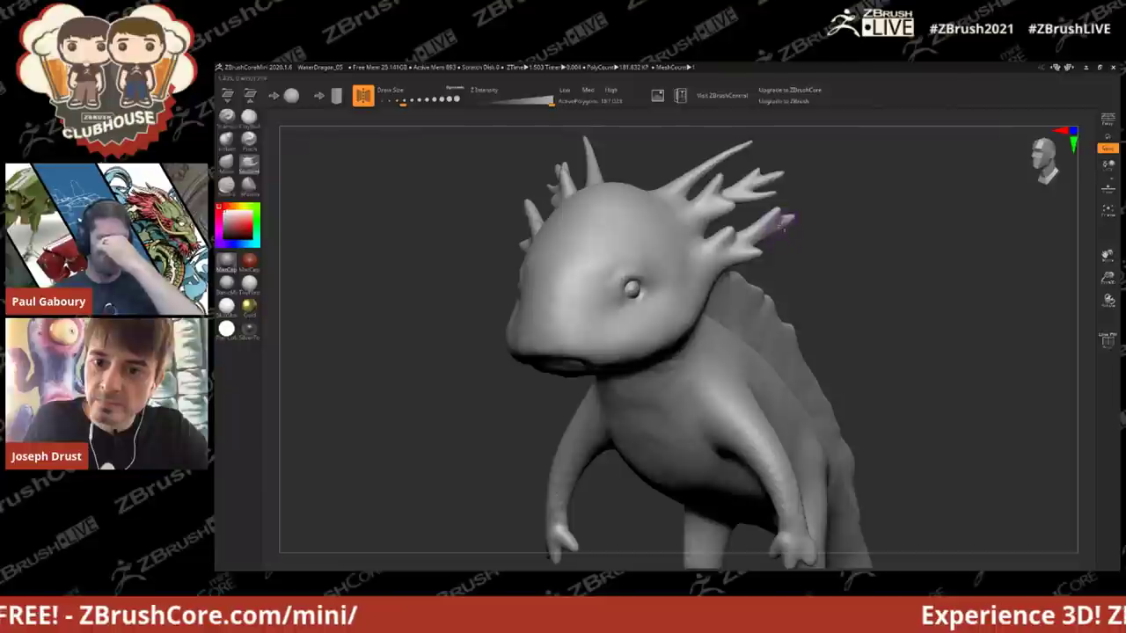
{"action": "left_click_drag", "start_coordinate": [824, 142], "coordinate": [824, 169]}
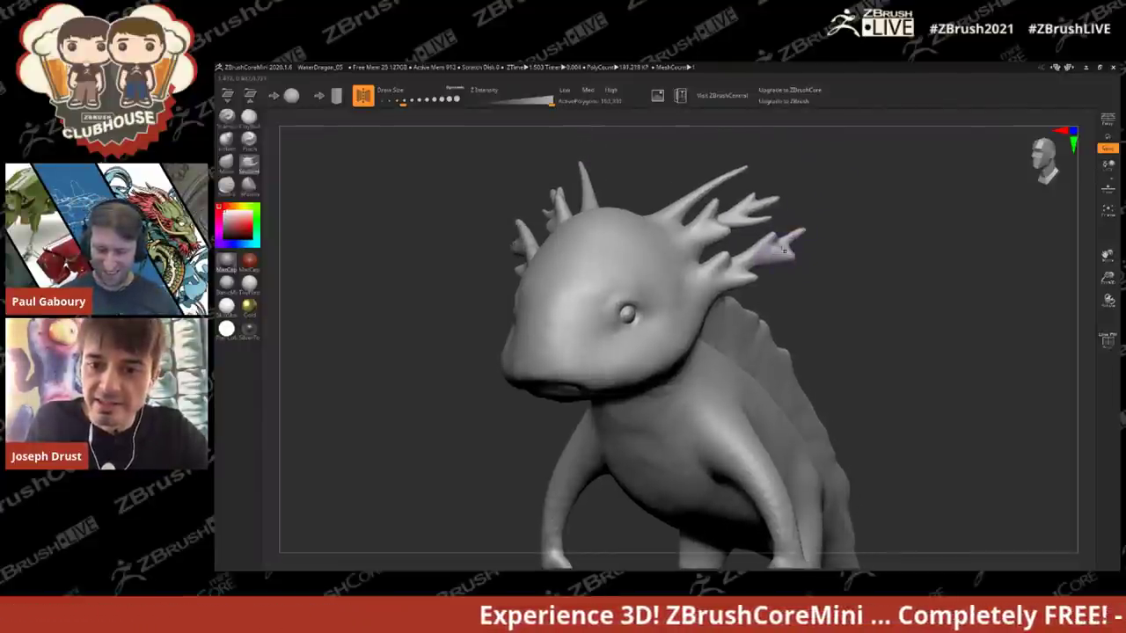
{"action": "left_click_drag", "start_coordinate": [708, 160], "coordinate": [724, 190]}
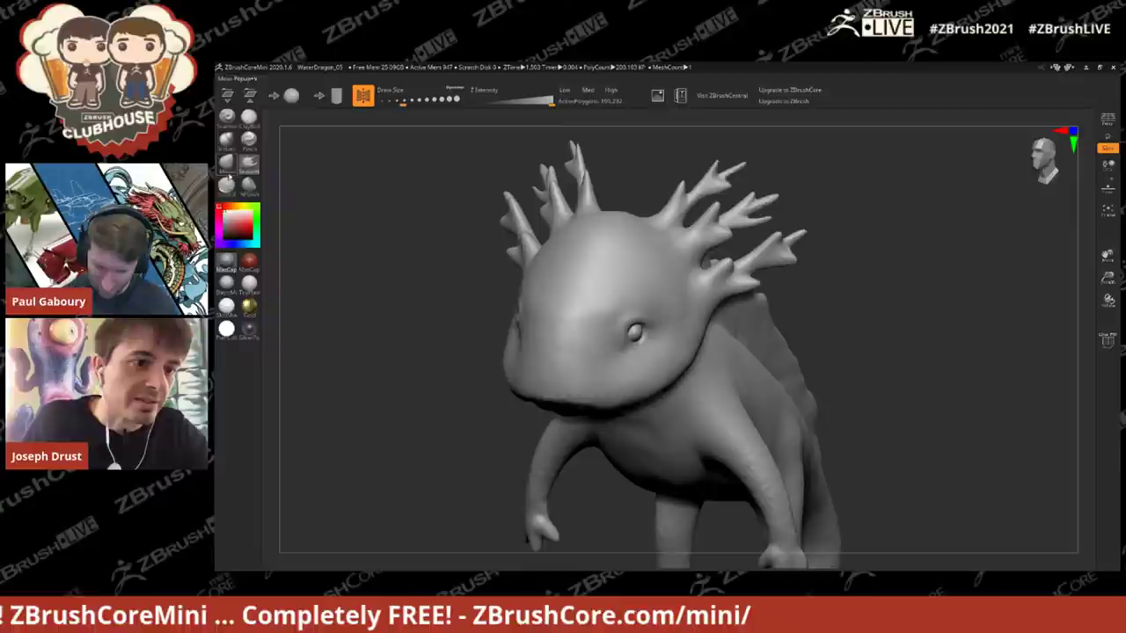
Step: Touch up the gill stalks with the Inflate and ClayBuildup brushes, and add finer spurs with the SnakeHook brush
{"action": "left_click", "coordinate": [226, 144]}
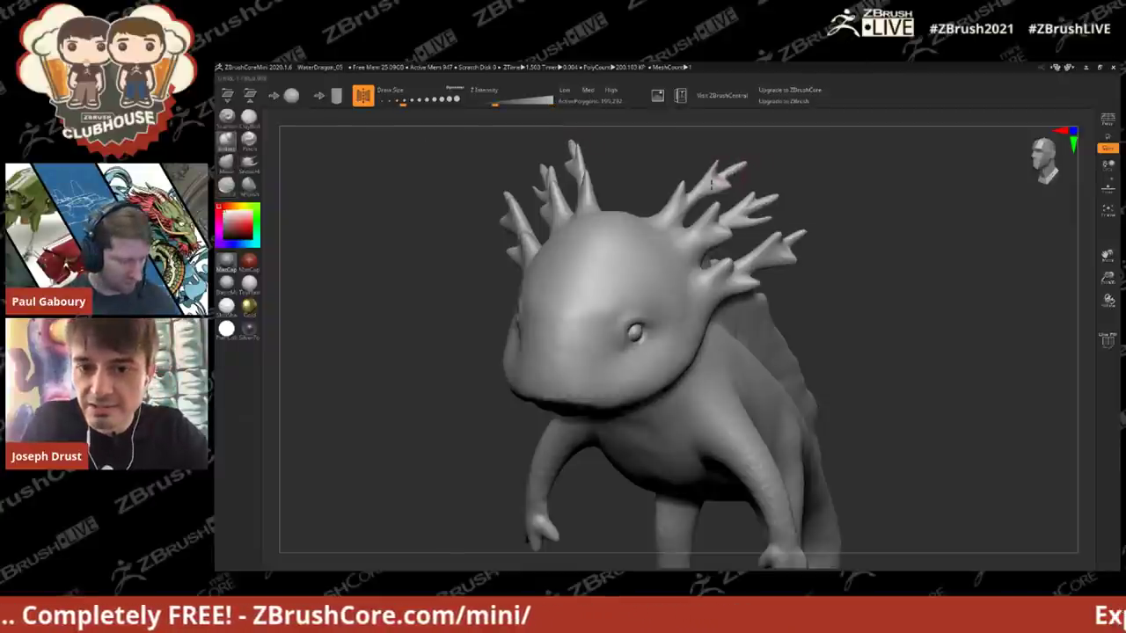
{"action": "key", "text": "s"}
{"action": "left_click_drag", "start_coordinate": [689, 214], "coordinate": [685, 214]}
{"action": "left_click", "coordinate": [250, 119]}
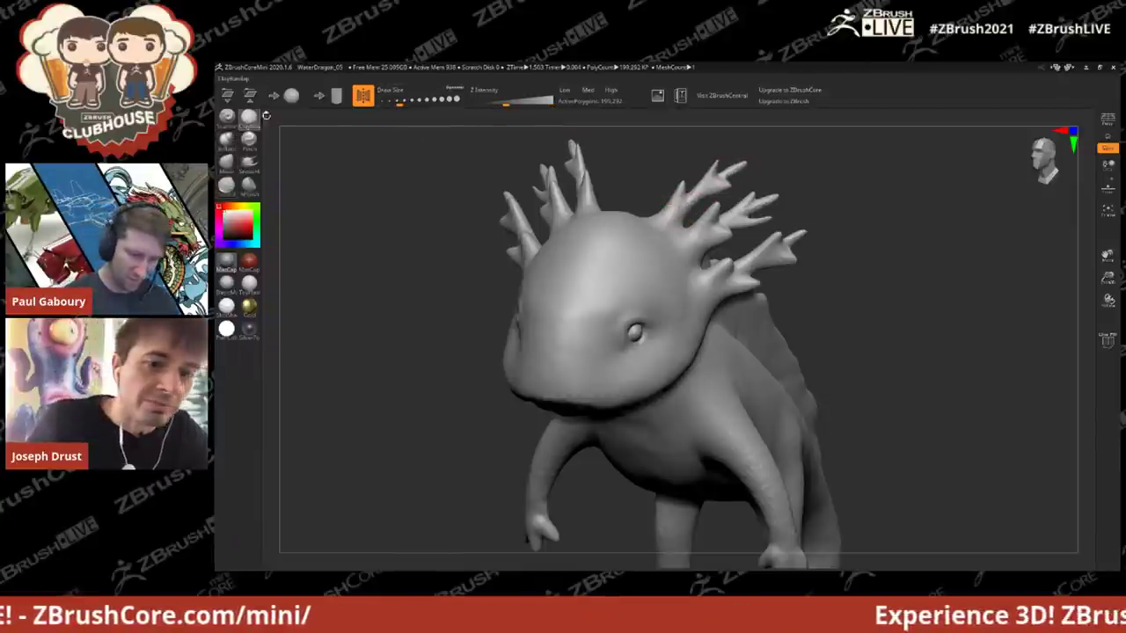
{"action": "left_click", "coordinate": [249, 162]}
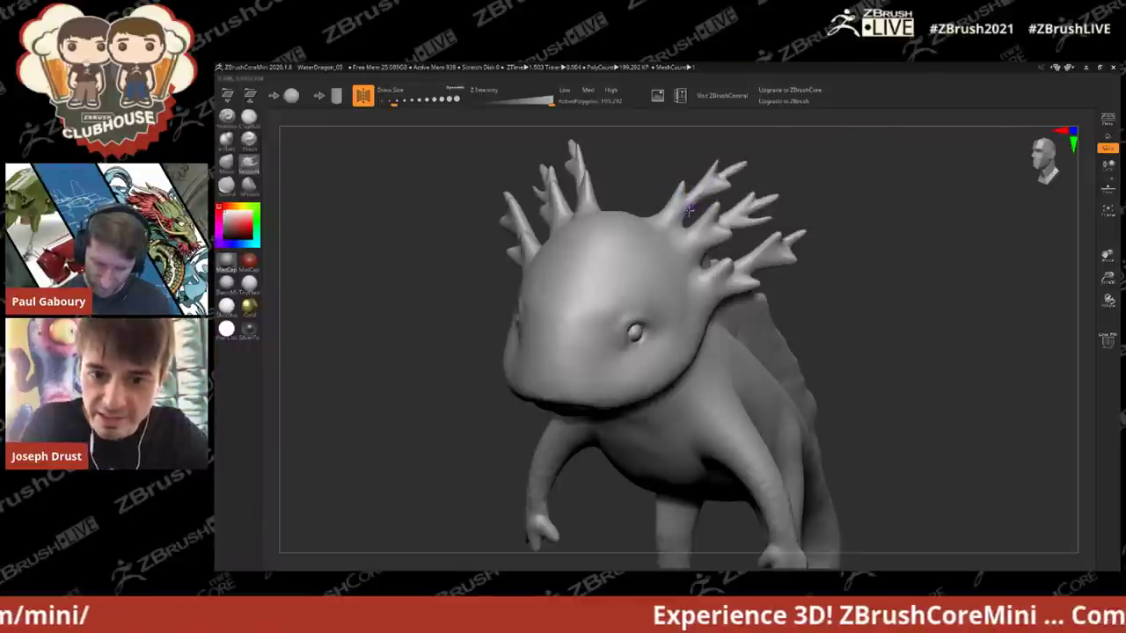
{"action": "left_click_drag", "start_coordinate": [692, 213], "coordinate": [697, 213]}
{"action": "left_click_drag", "start_coordinate": [693, 213], "coordinate": [691, 207]}
{"action": "mouse_move", "coordinate": [804, 167]}
{"action": "left_mouse_down"}
{"action": "mouse_move", "coordinate": [809, 156]}
{"action": "mouse_move", "coordinate": [880, 163]}
{"action": "mouse_move", "coordinate": [792, 169]}
{"action": "left_mouse_up"}
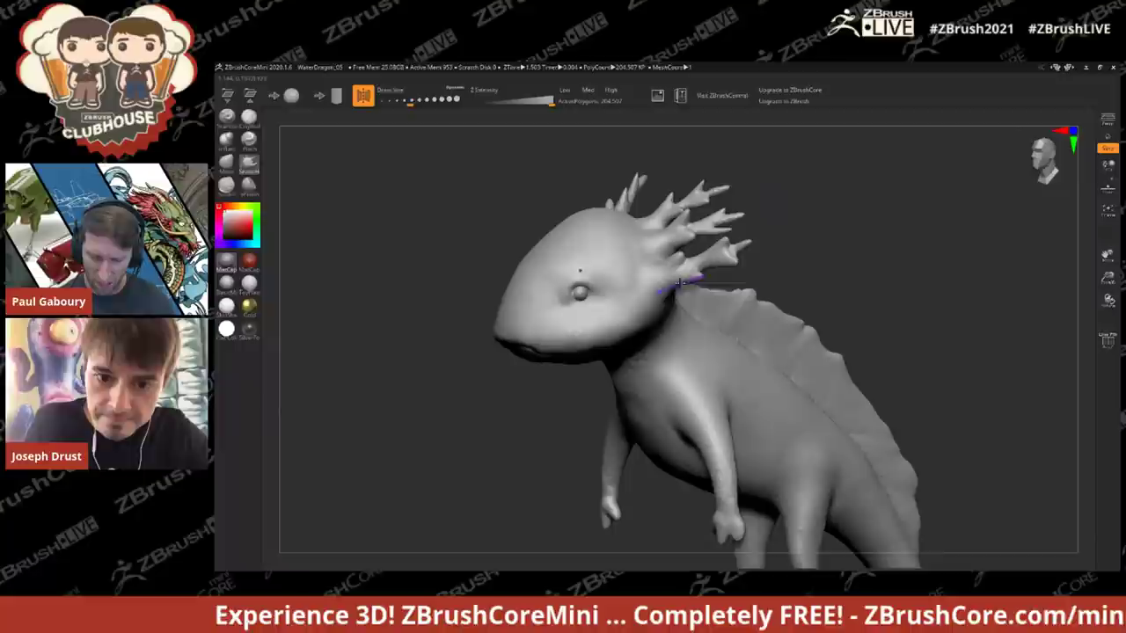
Step: Smooth the base of the lowest gill and adjust the back edge of the axolotl's head with the Move brush
{"action": "mouse_move", "coordinate": [682, 281]}
{"action": "left_mouse_down", "text": "shift"}
{"action": "mouse_move", "coordinate": [667, 271]}
{"action": "mouse_move", "coordinate": [658, 282]}
{"action": "left_mouse_up", "text": "shift"}
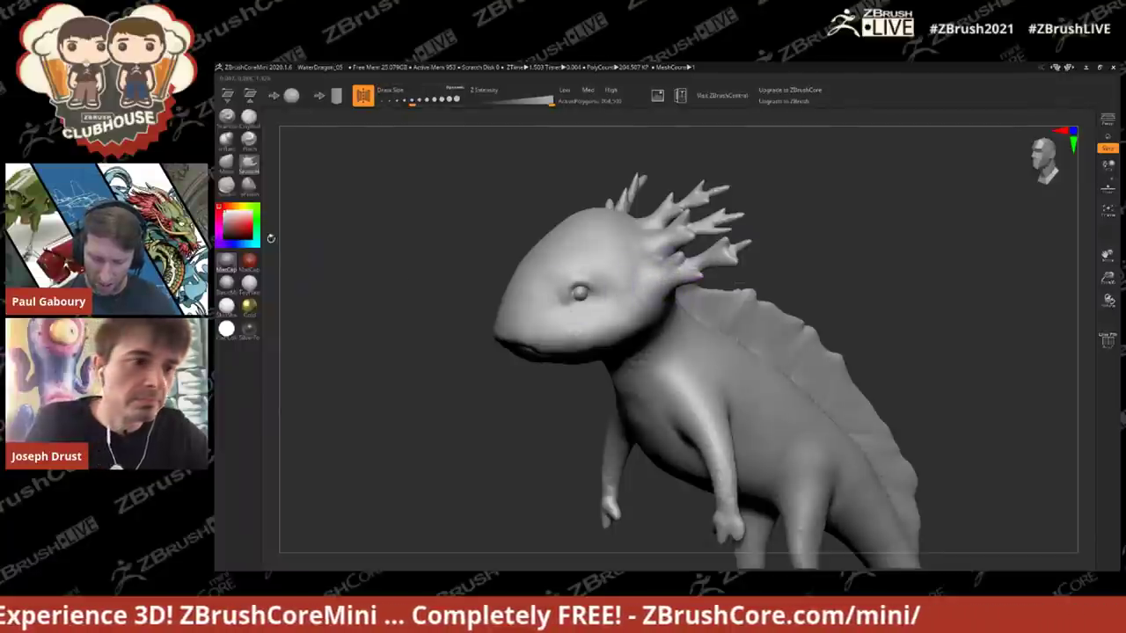
{"action": "left_click", "coordinate": [227, 166]}
{"action": "left_click_drag", "start_coordinate": [679, 275], "coordinate": [664, 280]}
{"action": "left_click_drag", "start_coordinate": [816, 198], "coordinate": [848, 216]}
{"action": "key", "text": "s"}
{"action": "left_click", "coordinate": [822, 226]}
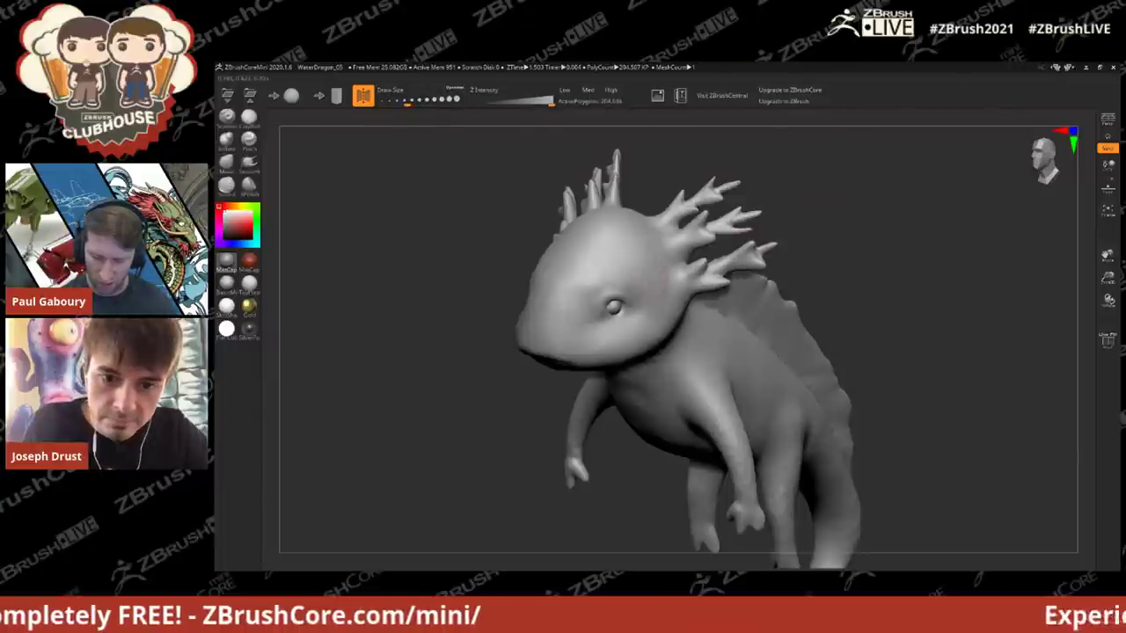
Step: Work the cheek behind the axolotl's eye with the ClayBuildup brush and smooth the area
{"action": "key", "text": "s"}
{"action": "left_click", "coordinate": [248, 118]}
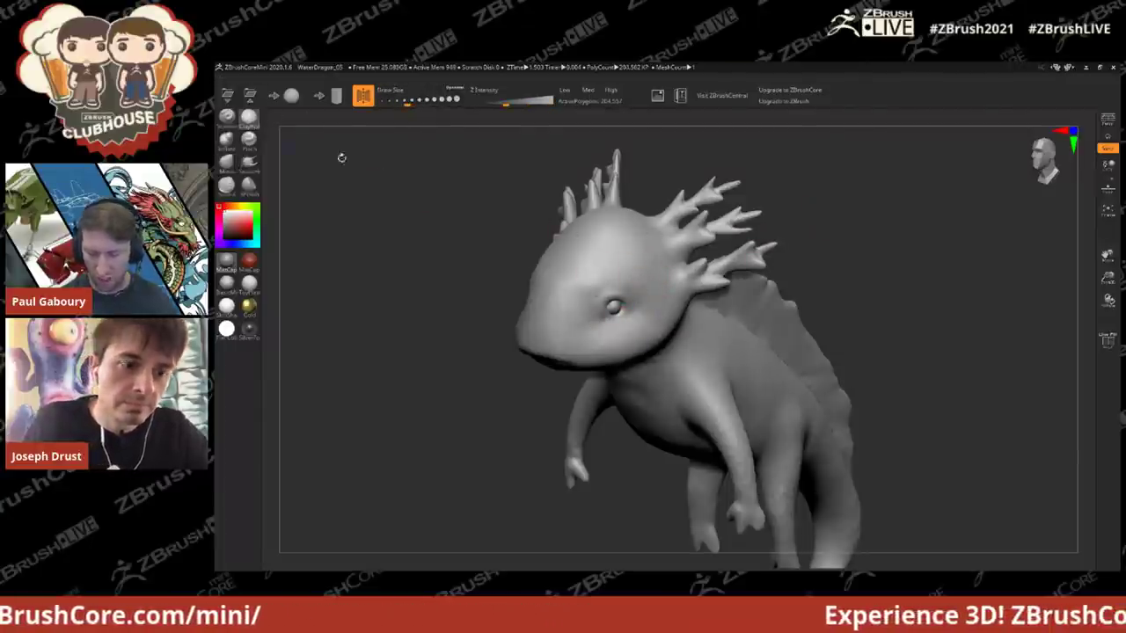
{"action": "left_click_drag", "start_coordinate": [809, 238], "coordinate": [797, 291]}
{"action": "key", "text": "s"}
{"action": "left_click_drag", "start_coordinate": [635, 293], "coordinate": [656, 300], "text": "shift"}
Step: Refine the mouth and jaw area of the axolotl's head with a resized brush
{"action": "key", "text": "s"}
{"action": "key", "text": "s"}
{"action": "left_click", "coordinate": [576, 332]}
{"action": "left_click_drag", "start_coordinate": [574, 337], "coordinate": [542, 308]}
{"action": "left_click_drag", "start_coordinate": [756, 378], "coordinate": [572, 360]}
{"action": "left_click_drag", "start_coordinate": [713, 326], "coordinate": [731, 329]}
{"action": "mouse_move", "coordinate": [953, 221]}
{"action": "left_mouse_down"}
{"action": "mouse_move", "coordinate": [897, 231]}
{"action": "mouse_move", "coordinate": [895, 196]}
{"action": "mouse_move", "coordinate": [976, 172]}
{"action": "left_mouse_up"}
Step: Reshape the axolotl's torso, belly and hips from several angles with a larger brush
{"action": "key", "text": "bracketright"}
{"action": "mouse_move", "coordinate": [607, 360]}
{"action": "left_mouse_down"}
{"action": "mouse_move", "coordinate": [617, 361]}
{"action": "mouse_move", "coordinate": [629, 466]}
{"action": "left_mouse_up"}
{"action": "left_click_drag", "start_coordinate": [783, 325], "coordinate": [774, 261]}
{"action": "left_click_drag", "start_coordinate": [683, 308], "coordinate": [685, 367]}
{"action": "left_click_drag", "start_coordinate": [817, 299], "coordinate": [702, 305]}
{"action": "mouse_move", "coordinate": [664, 303]}
{"action": "left_mouse_down"}
{"action": "mouse_move", "coordinate": [704, 348]}
{"action": "mouse_move", "coordinate": [706, 304]}
{"action": "left_mouse_up"}
{"action": "left_click_drag", "start_coordinate": [926, 241], "coordinate": [826, 220]}
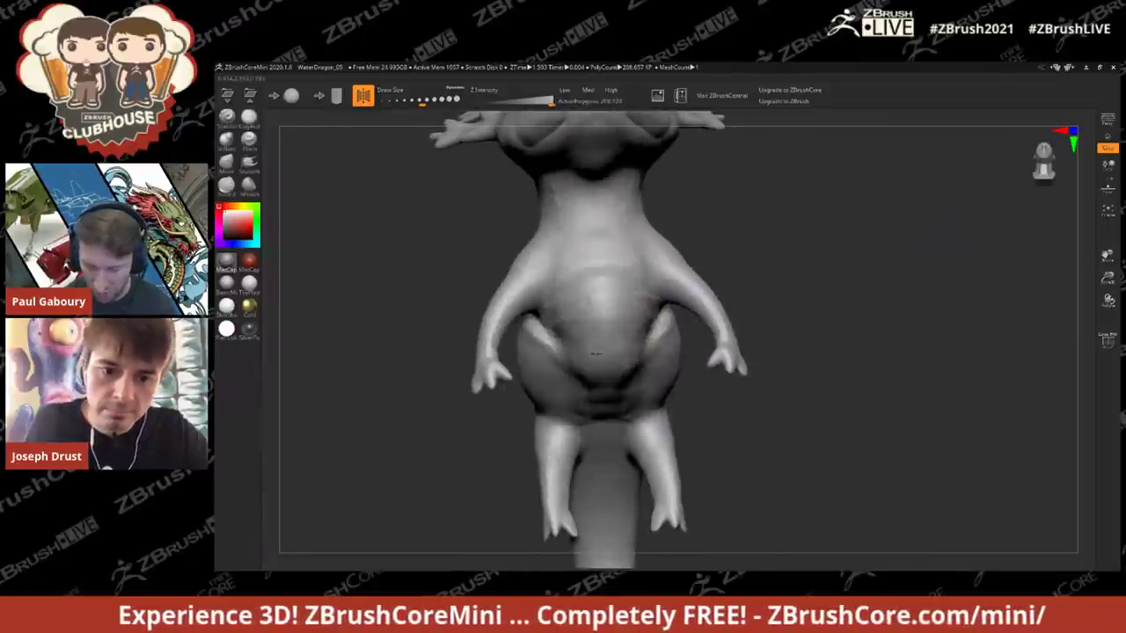
Step: Fill out and smooth the axolotl's belly and chest from the front, side and underside
{"action": "mouse_move", "coordinate": [577, 408]}
{"action": "left_mouse_down"}
{"action": "mouse_move", "coordinate": [562, 342]}
{"action": "mouse_move", "coordinate": [594, 273]}
{"action": "left_mouse_up"}
{"action": "left_click_drag", "start_coordinate": [747, 237], "coordinate": [809, 223]}
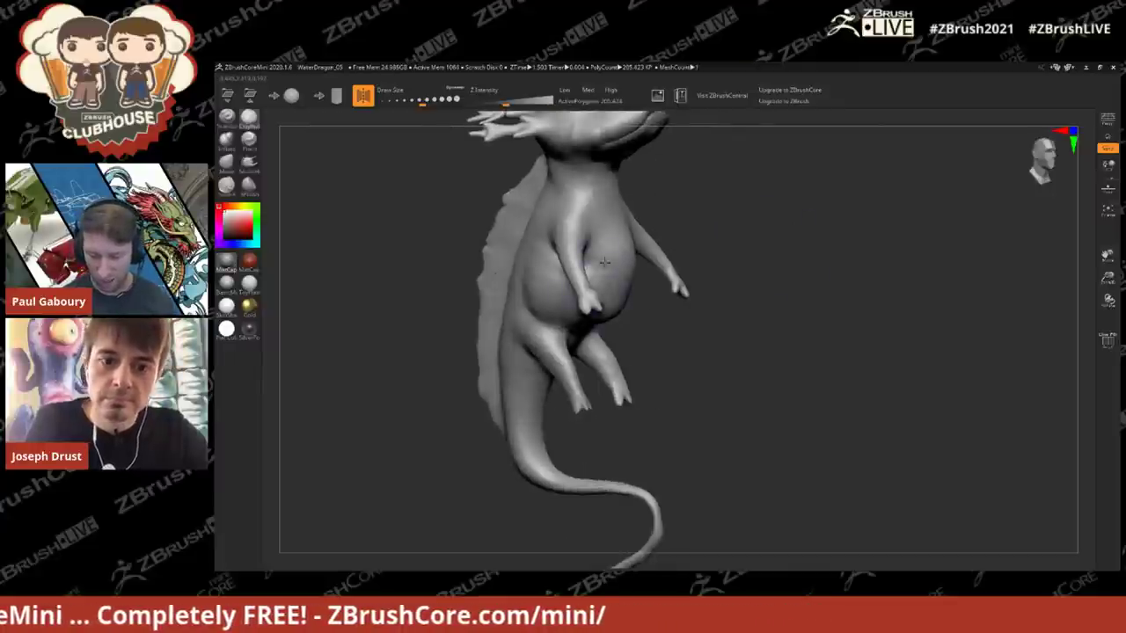
{"action": "left_click_drag", "start_coordinate": [747, 250], "coordinate": [805, 242]}
{"action": "left_click_drag", "start_coordinate": [564, 320], "coordinate": [592, 315], "text": "shift"}
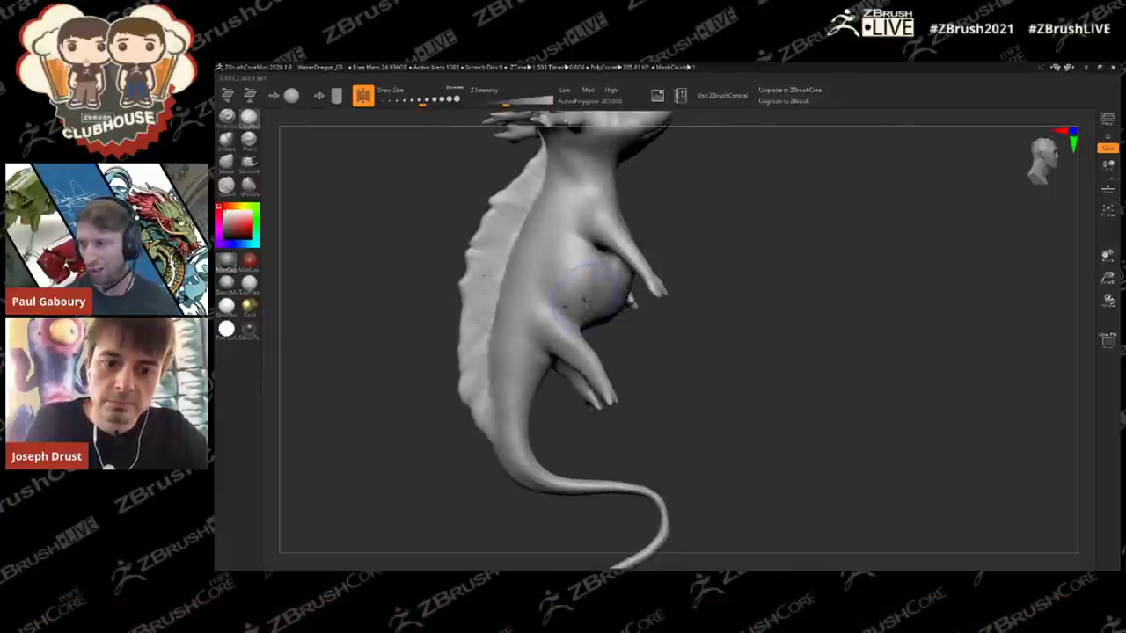
{"action": "left_click_drag", "start_coordinate": [774, 273], "coordinate": [703, 233]}
{"action": "mouse_move", "coordinate": [566, 280]}
{"action": "left_mouse_down"}
{"action": "mouse_move", "coordinate": [533, 286]}
{"action": "mouse_move", "coordinate": [552, 264]}
{"action": "left_mouse_up"}
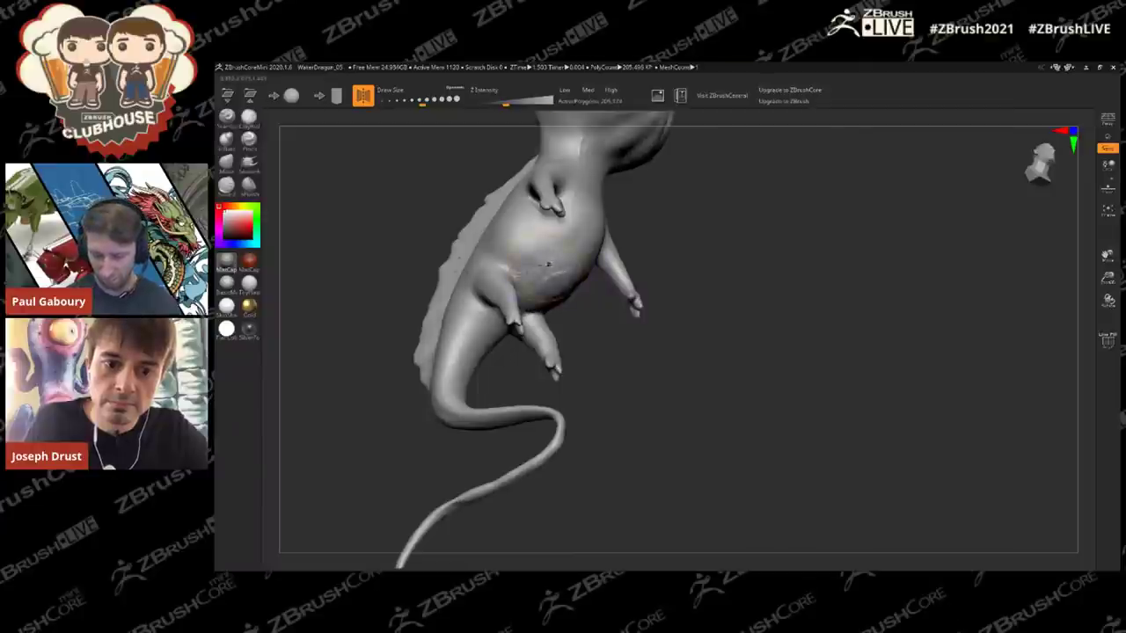
{"action": "mouse_move", "coordinate": [713, 193]}
{"action": "left_mouse_down", "text": "alt"}
{"action": "mouse_move", "coordinate": [729, 241]}
{"action": "mouse_move", "coordinate": [691, 269]}
{"action": "left_mouse_up", "text": "alt"}
{"action": "left_click_drag", "start_coordinate": [562, 304], "coordinate": [565, 277]}
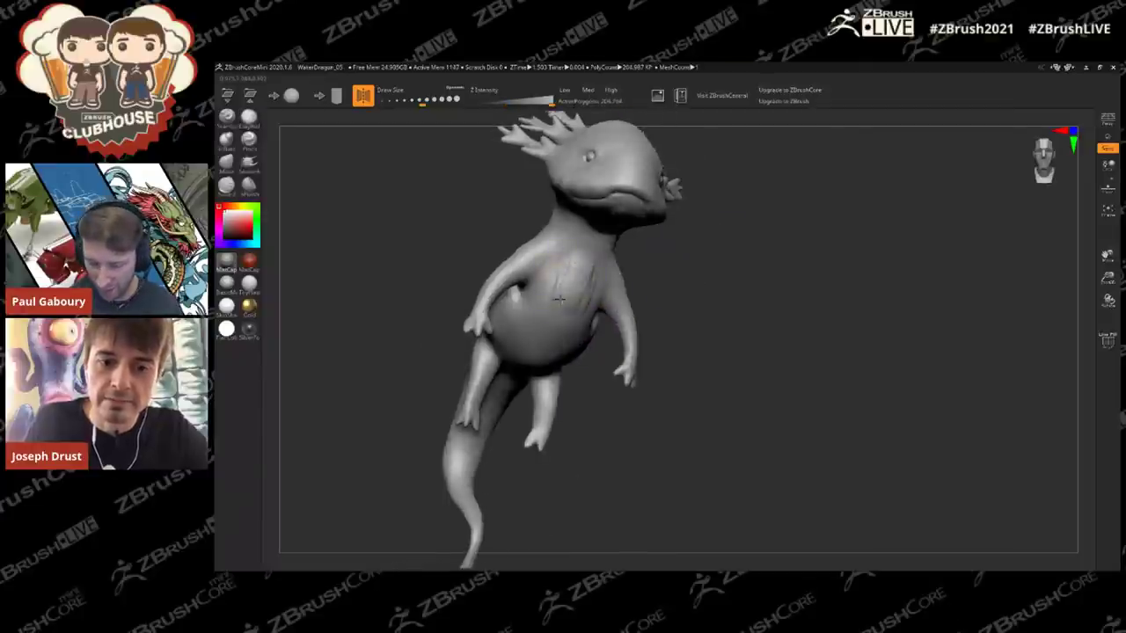
Step: Build up the axolotl's flank between the arm and the hind leg with the ClayBuildup brush
{"action": "mouse_move", "coordinate": [706, 239]}
{"action": "left_mouse_down"}
{"action": "mouse_move", "coordinate": [642, 255]}
{"action": "mouse_move", "coordinate": [624, 248]}
{"action": "left_mouse_up"}
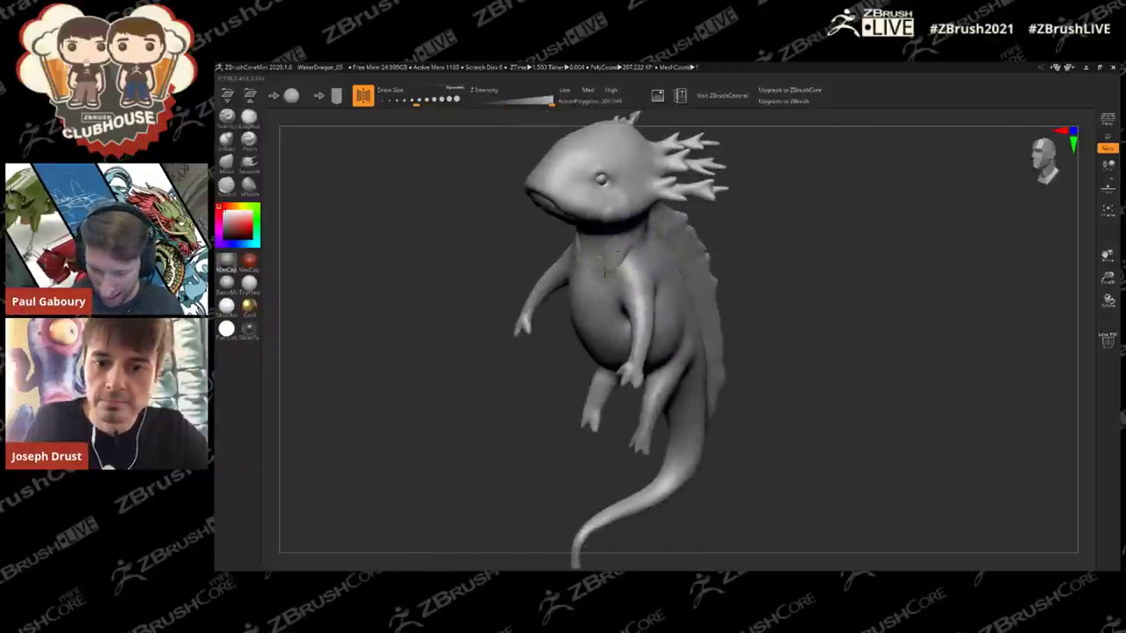
{"action": "left_click_drag", "start_coordinate": [767, 238], "coordinate": [750, 228]}
{"action": "right_click_drag", "start_coordinate": [750, 229], "coordinate": [744, 226]}
{"action": "mouse_move", "coordinate": [664, 297]}
{"action": "left_mouse_down"}
{"action": "mouse_move", "coordinate": [660, 325]}
{"action": "mouse_move", "coordinate": [679, 361]}
{"action": "left_mouse_up"}
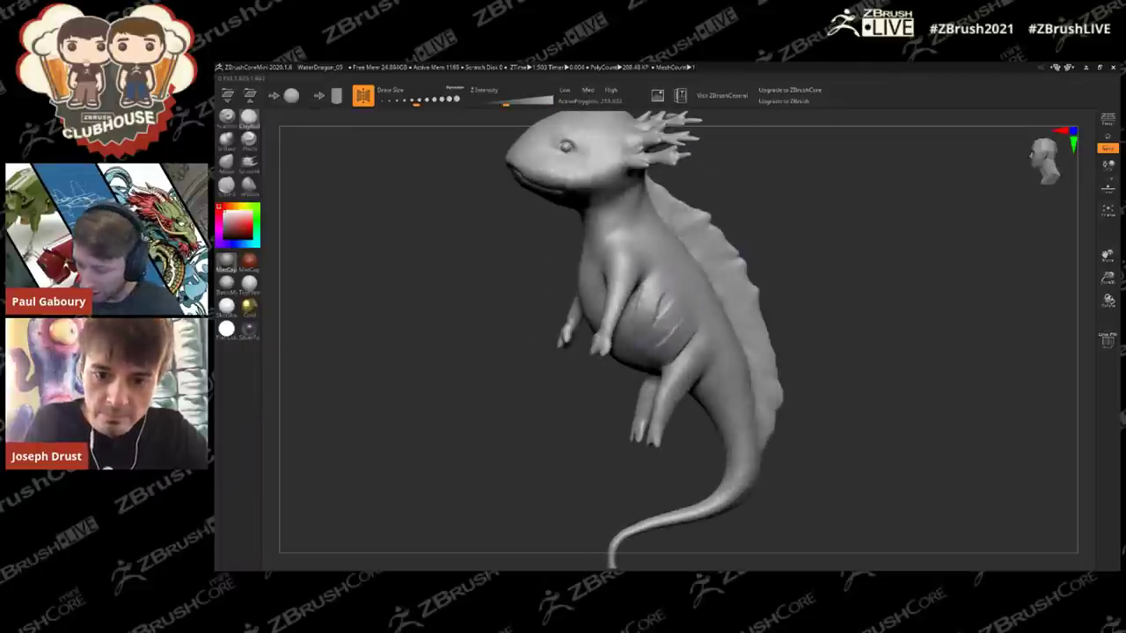
Step: Refine the axolotl's neck and throat where they meet the shoulders and jaw
{"action": "mouse_move", "coordinate": [806, 243]}
{"action": "right_mouse_down"}
{"action": "mouse_move", "coordinate": [809, 221]}
{"action": "mouse_move", "coordinate": [822, 237]}
{"action": "right_mouse_up"}
{"action": "left_click_drag", "start_coordinate": [561, 188], "coordinate": [571, 226]}
{"action": "right_click_drag", "start_coordinate": [649, 224], "coordinate": [754, 211]}
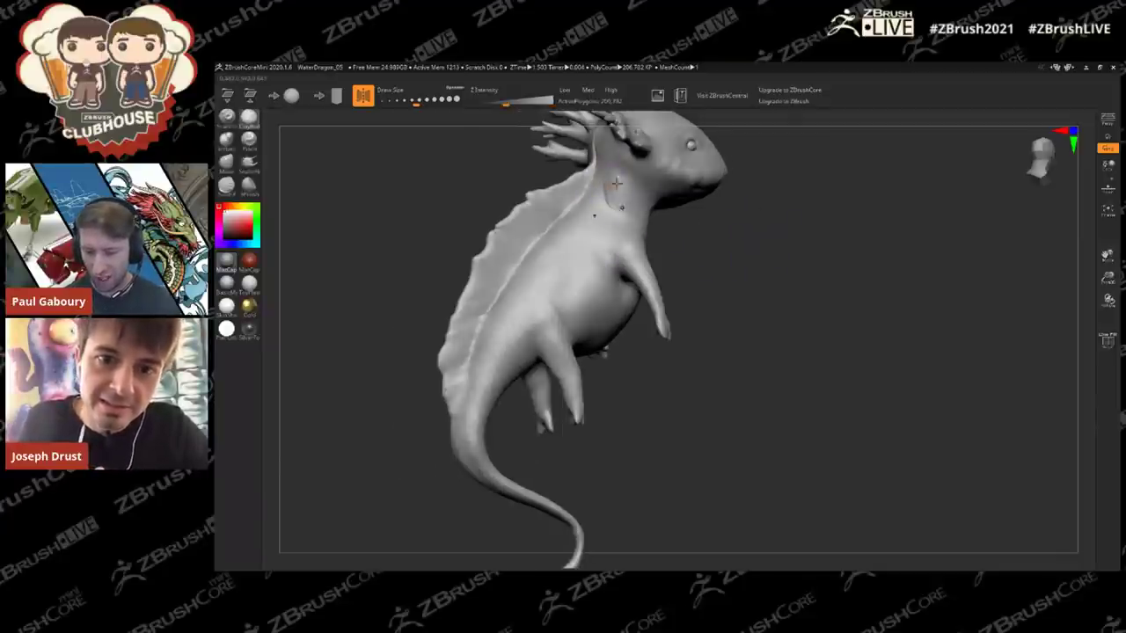
{"action": "mouse_move", "coordinate": [796, 169]}
{"action": "left_mouse_down"}
{"action": "mouse_move", "coordinate": [754, 171]}
{"action": "mouse_move", "coordinate": [796, 151]}
{"action": "left_mouse_up"}
{"action": "right_click_drag", "start_coordinate": [797, 150], "coordinate": [765, 205]}
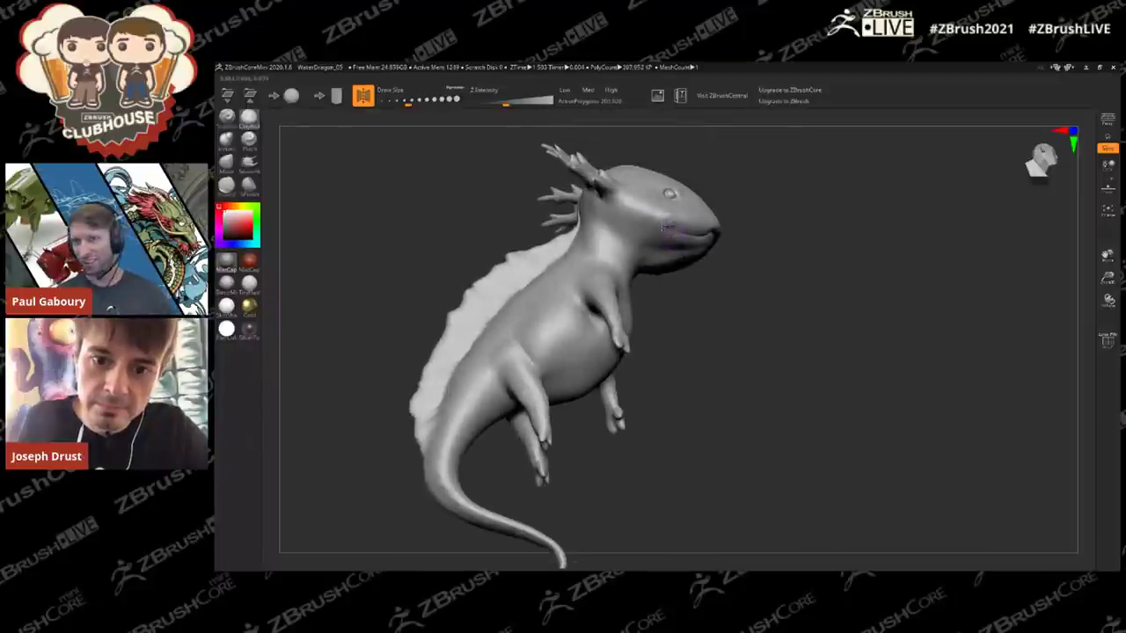
{"action": "right_click_drag", "start_coordinate": [663, 216], "coordinate": [707, 211]}
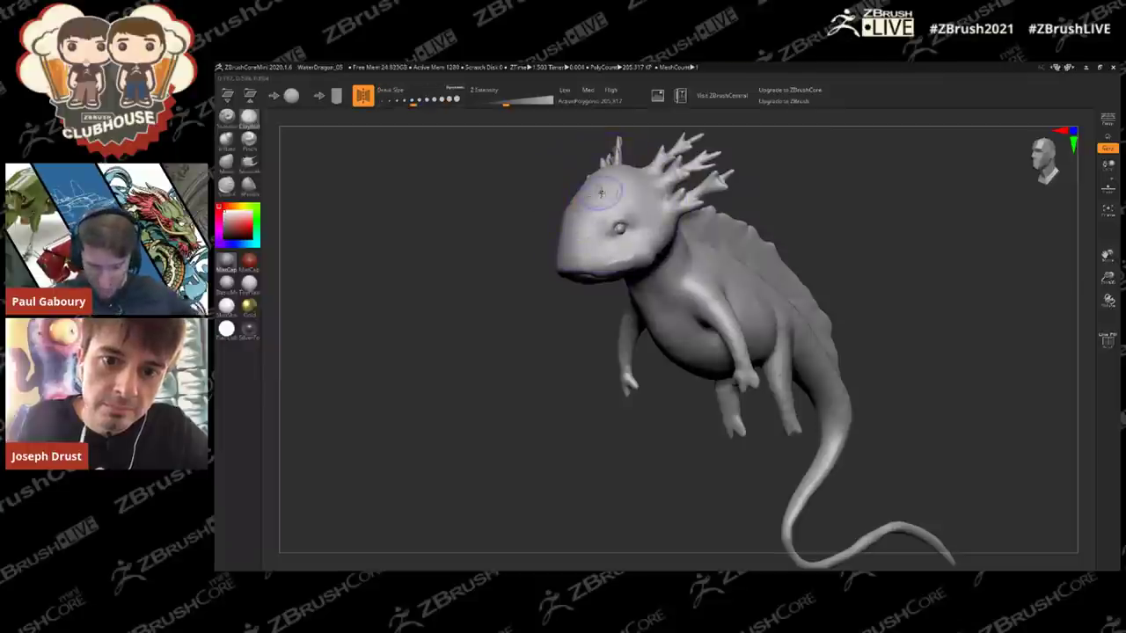
Step: Thicken and blend the base of the axolotl's tail behind the hind legs with the ClayBuildup brush
{"action": "right_click_drag", "start_coordinate": [586, 197], "coordinate": [838, 313]}
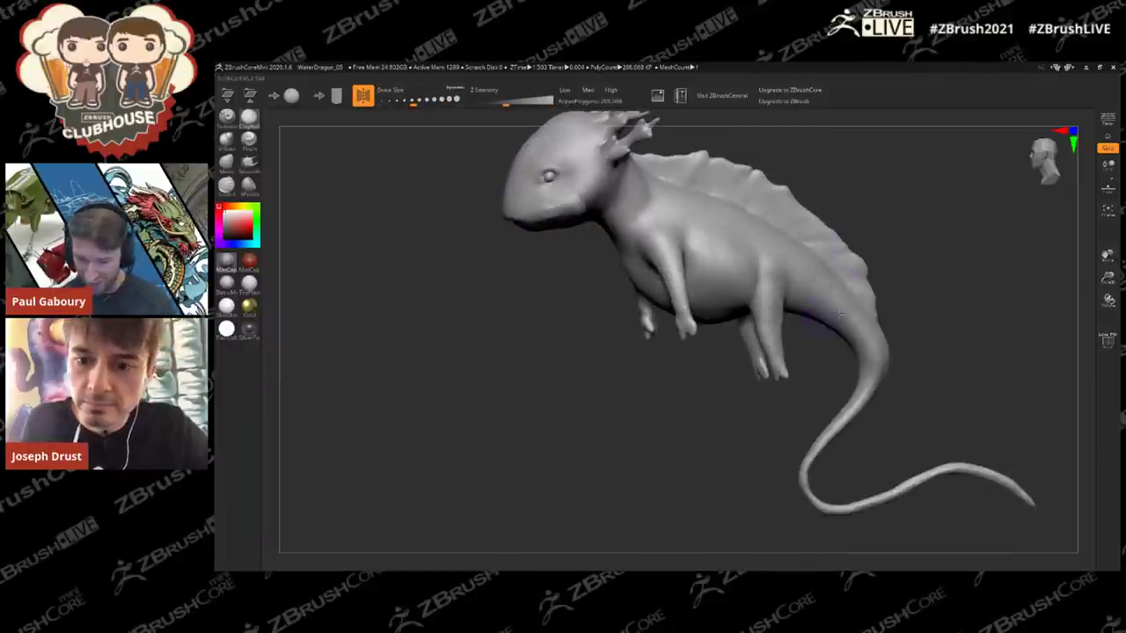
{"action": "right_click_drag", "start_coordinate": [870, 371], "coordinate": [892, 327]}
{"action": "left_click_drag", "start_coordinate": [833, 312], "coordinate": [826, 333]}
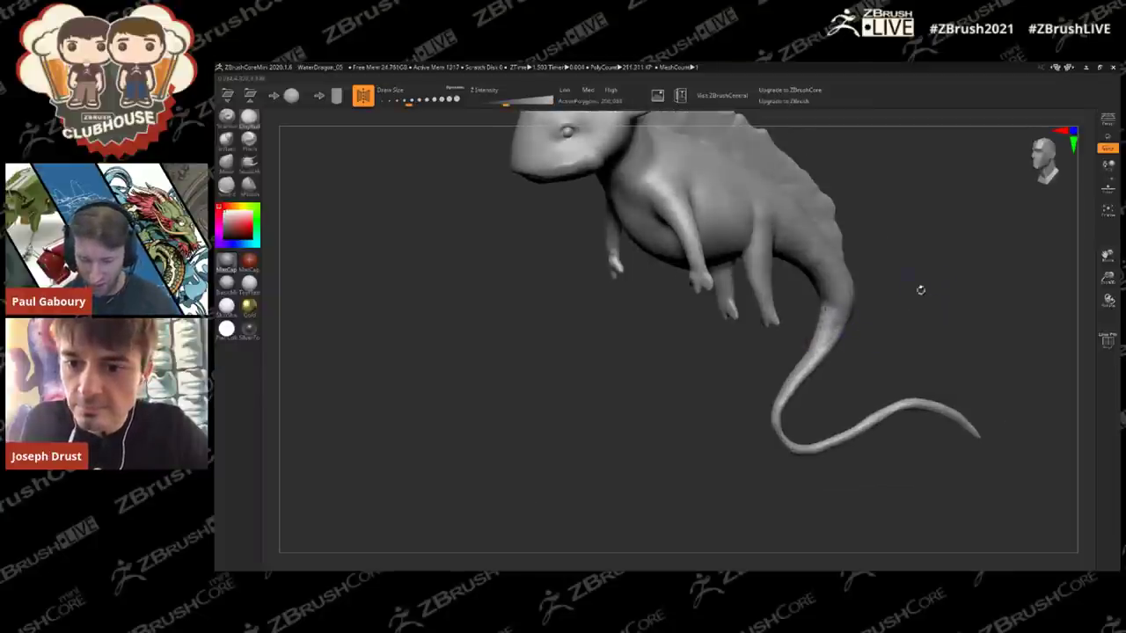
{"action": "right_click_drag", "start_coordinate": [917, 289], "coordinate": [856, 324]}
{"action": "left_click_drag", "start_coordinate": [851, 341], "coordinate": [865, 300]}
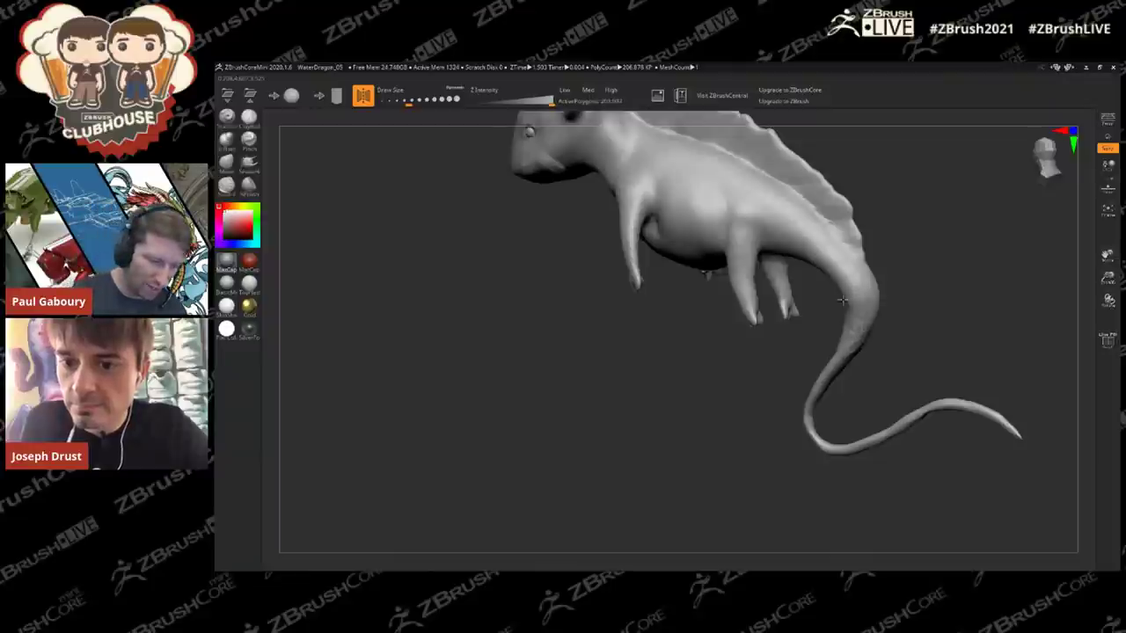
{"action": "right_click_drag", "start_coordinate": [912, 271], "coordinate": [928, 266]}
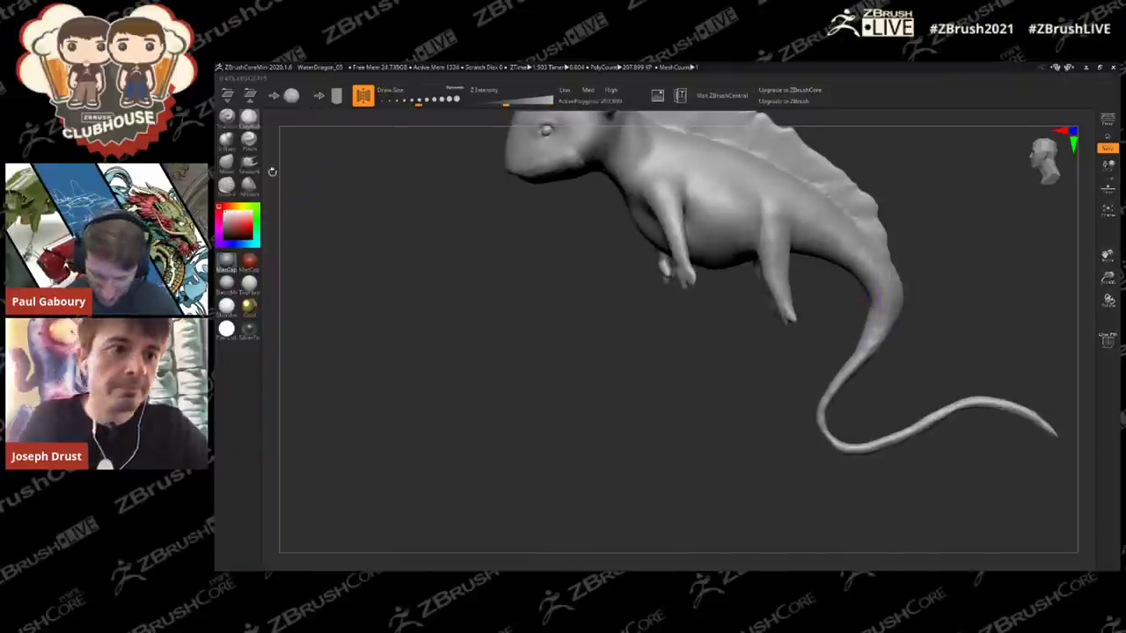
{"action": "left_click_drag", "start_coordinate": [863, 323], "coordinate": [867, 319]}
Step: Carve a groove up the side of the snail's neck and along the edge of its foot to the tail tip
{"action": "right_click_drag", "start_coordinate": [840, 359], "coordinate": [733, 408]}
{"action": "key", "text": "s"}
{"action": "left_click_drag", "start_coordinate": [730, 416], "coordinate": [723, 417]}
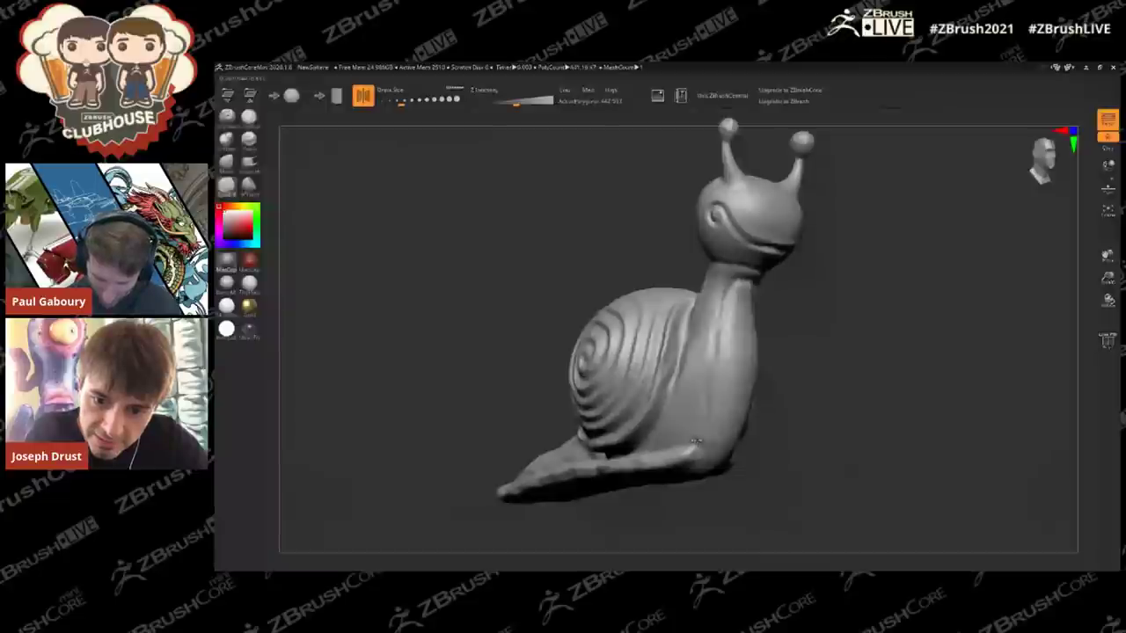
{"action": "right_click", "coordinate": [696, 443]}
{"action": "left_click", "coordinate": [693, 445]}
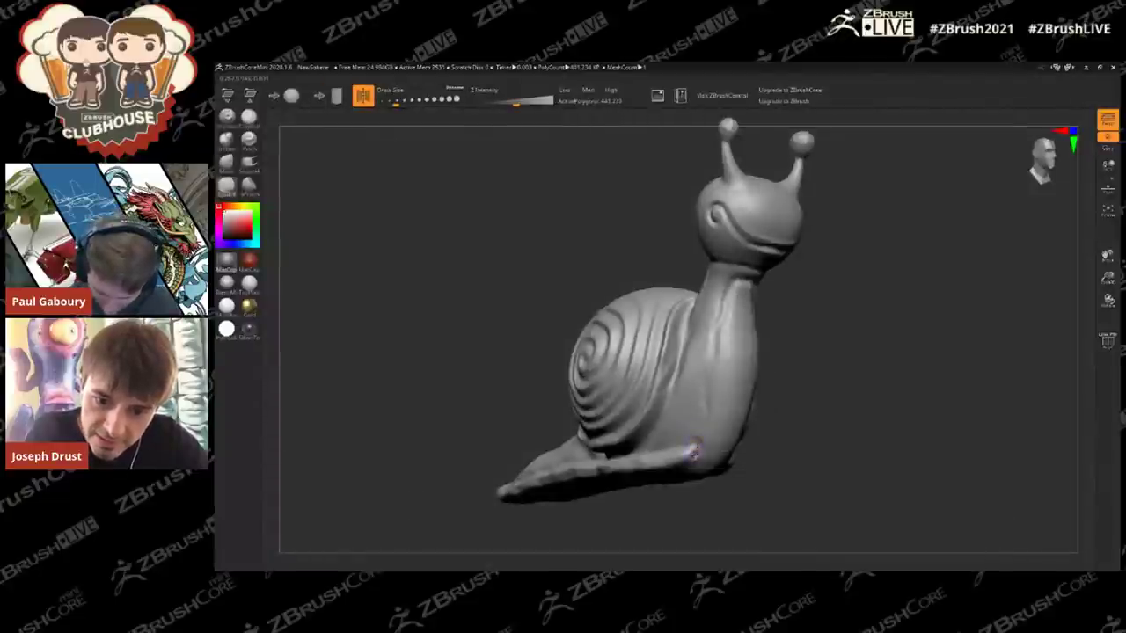
{"action": "mouse_move", "coordinate": [704, 409]}
{"action": "left_mouse_down"}
{"action": "mouse_move", "coordinate": [714, 339]}
{"action": "mouse_move", "coordinate": [739, 281]}
{"action": "left_mouse_up"}
{"action": "left_click_drag", "start_coordinate": [837, 356], "coordinate": [728, 373]}
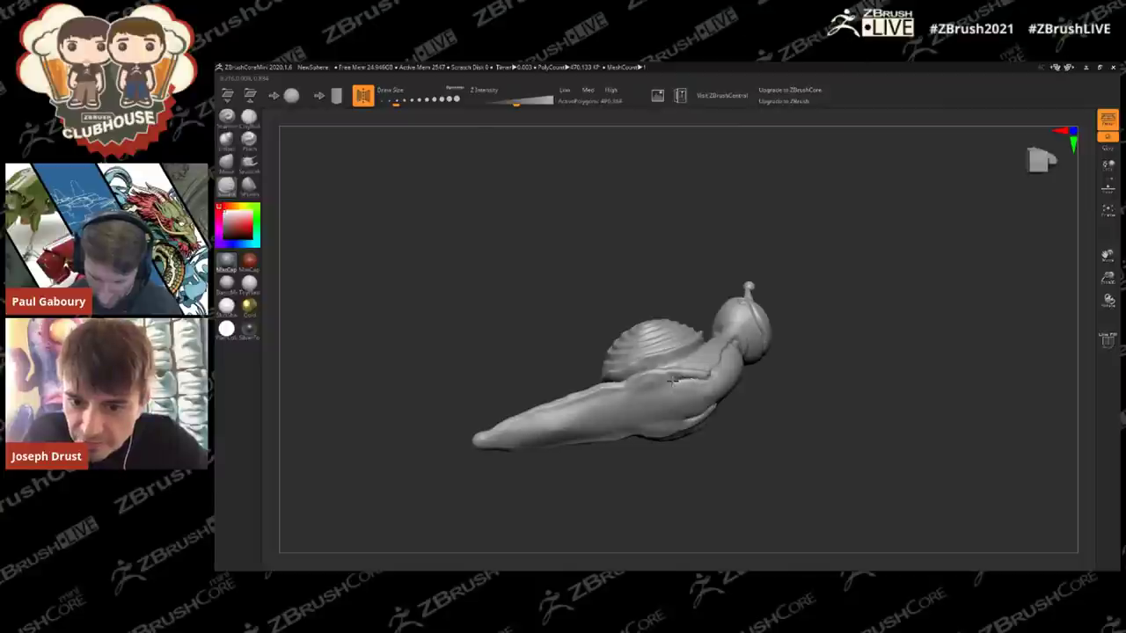
{"action": "left_click_drag", "start_coordinate": [617, 395], "coordinate": [493, 440]}
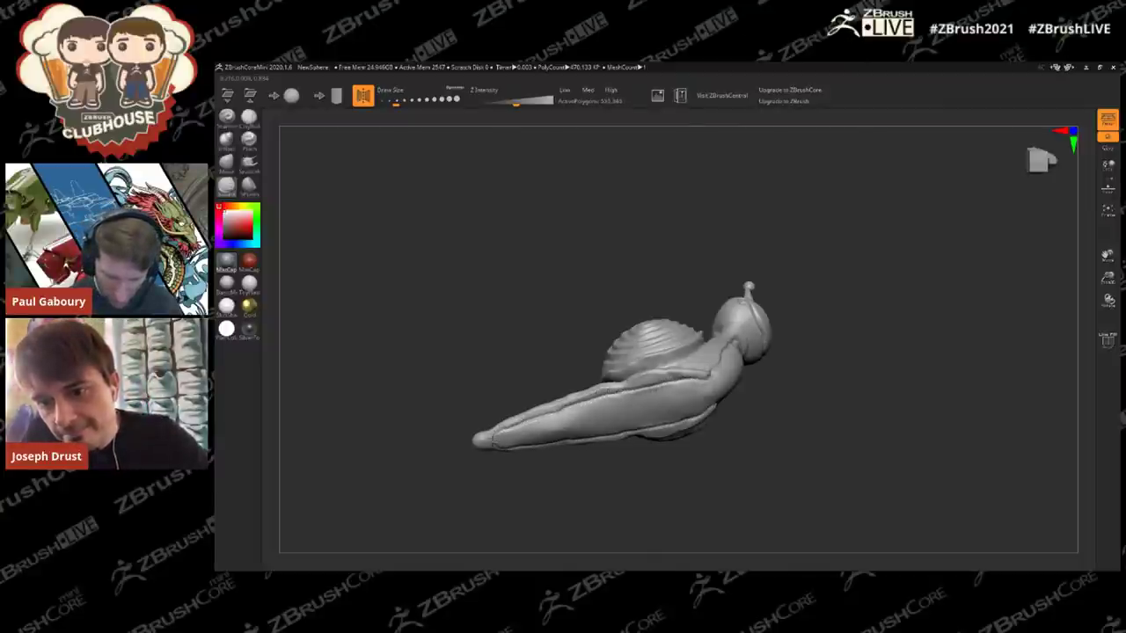
{"action": "mouse_move", "coordinate": [628, 469]}
{"action": "left_mouse_down"}
{"action": "mouse_move", "coordinate": [688, 396]}
{"action": "mouse_move", "coordinate": [704, 422]}
{"action": "mouse_move", "coordinate": [712, 378]}
{"action": "mouse_move", "coordinate": [717, 408]}
{"action": "mouse_move", "coordinate": [722, 387]}
{"action": "left_mouse_up"}
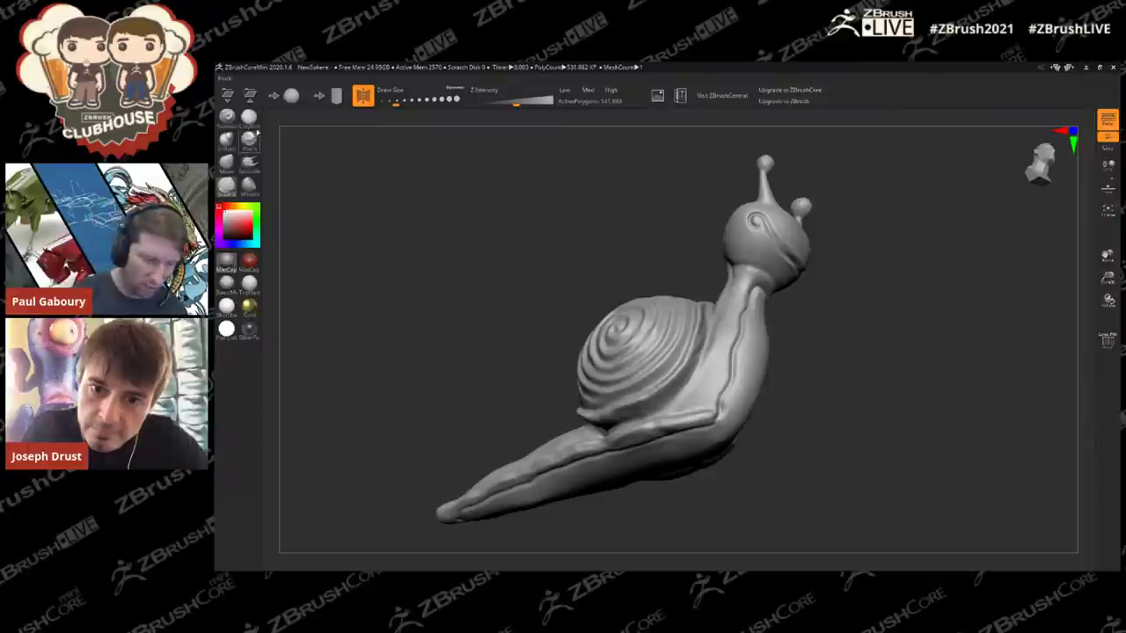
Step: Build up and smooth the corner where the snail's neck and foot grooves meet, using a resized ClayBuildup brush
{"action": "left_click_drag", "start_coordinate": [470, 237], "coordinate": [470, 291], "text": "alt"}
{"action": "key", "text": "s"}
{"action": "left_click", "coordinate": [718, 415]}
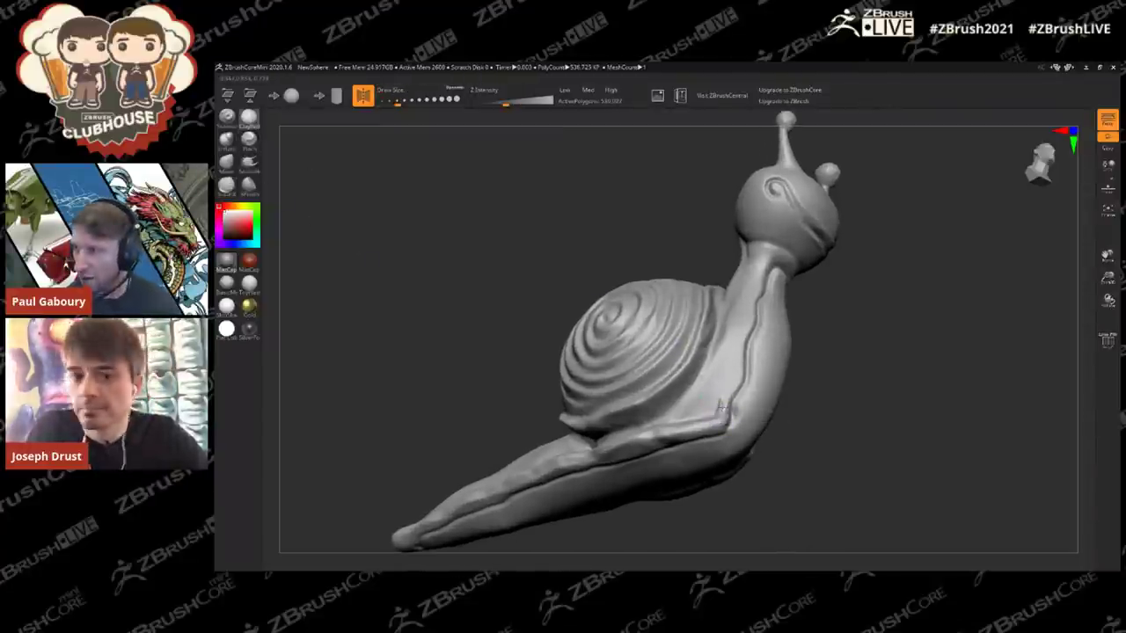
{"action": "mouse_move", "coordinate": [729, 408]}
{"action": "left_mouse_down", "text": "shift"}
{"action": "mouse_move", "coordinate": [742, 357]}
{"action": "mouse_move", "coordinate": [720, 408]}
{"action": "mouse_move", "coordinate": [727, 397]}
{"action": "left_mouse_up", "text": "shift"}
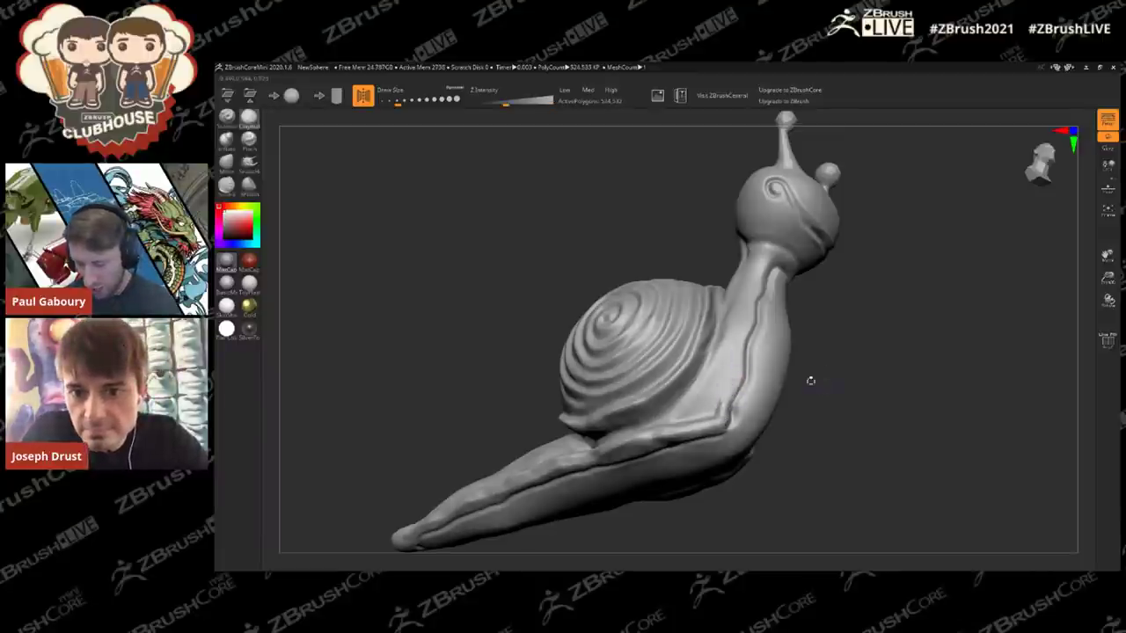
Step: Refine the folded edge running up the snail's chest and neck with an adjusted brush size
{"action": "left_click_drag", "start_coordinate": [821, 387], "coordinate": [786, 429], "text": "alt"}
{"action": "mouse_move", "coordinate": [712, 407]}
{"action": "left_mouse_down"}
{"action": "mouse_move", "coordinate": [731, 319]}
{"action": "mouse_move", "coordinate": [722, 338]}
{"action": "left_mouse_up"}
{"action": "key", "text": "s"}
{"action": "left_click_drag", "start_coordinate": [709, 380], "coordinate": [710, 391]}
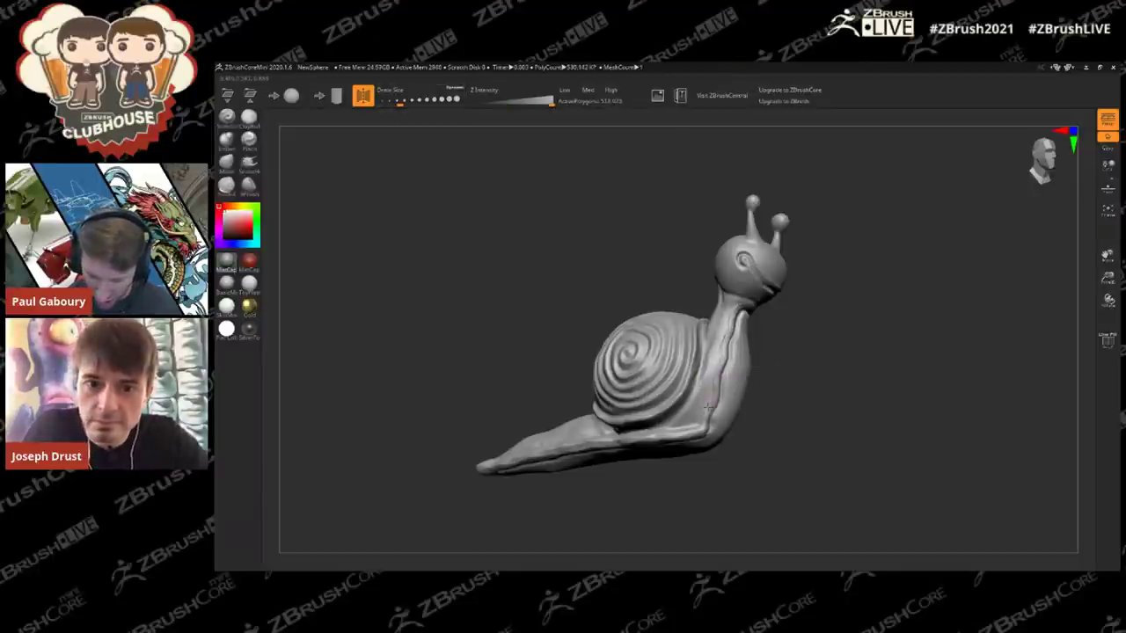
{"action": "mouse_move", "coordinate": [728, 327]}
{"action": "left_mouse_down"}
{"action": "mouse_move", "coordinate": [701, 427]}
{"action": "mouse_move", "coordinate": [786, 384]}
{"action": "mouse_move", "coordinate": [739, 396]}
{"action": "mouse_move", "coordinate": [736, 422]}
{"action": "mouse_move", "coordinate": [823, 418]}
{"action": "mouse_move", "coordinate": [820, 440]}
{"action": "mouse_move", "coordinate": [815, 386]}
{"action": "left_mouse_up"}
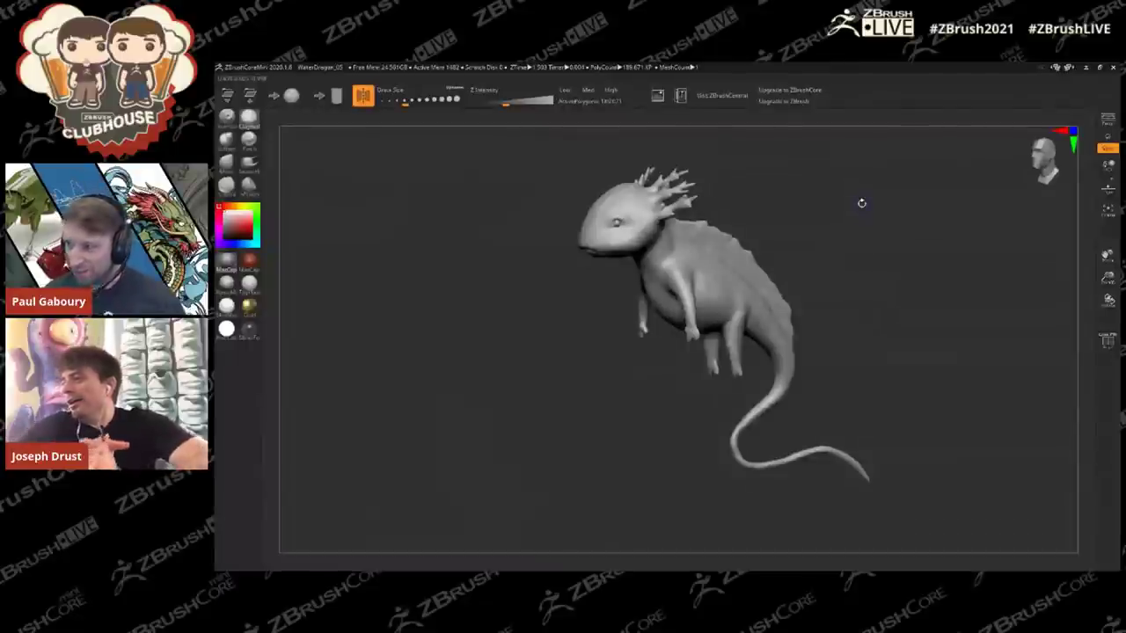
Step: Colour the axolotl a muted teal and choose the SnakeHook brush for its head and gills
{"action": "left_click", "coordinate": [248, 244]}
{"action": "left_click", "coordinate": [251, 226]}
{"action": "mouse_move", "coordinate": [237, 224]}
{"action": "left_mouse_down"}
{"action": "mouse_move", "coordinate": [226, 217]}
{"action": "mouse_move", "coordinate": [238, 221]}
{"action": "left_mouse_up"}
{"action": "left_click_drag", "start_coordinate": [832, 211], "coordinate": [686, 387]}
{"action": "left_click_drag", "start_coordinate": [826, 220], "coordinate": [854, 304], "text": "alt"}
{"action": "left_click_drag", "start_coordinate": [1003, 273], "coordinate": [891, 260]}
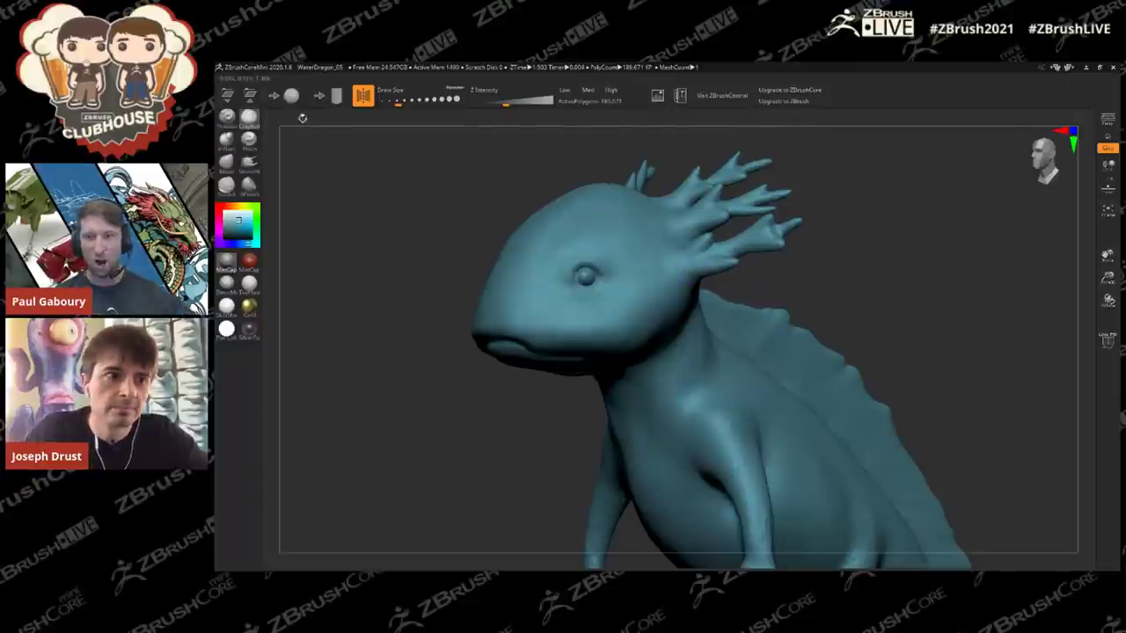
{"action": "left_click", "coordinate": [250, 165]}
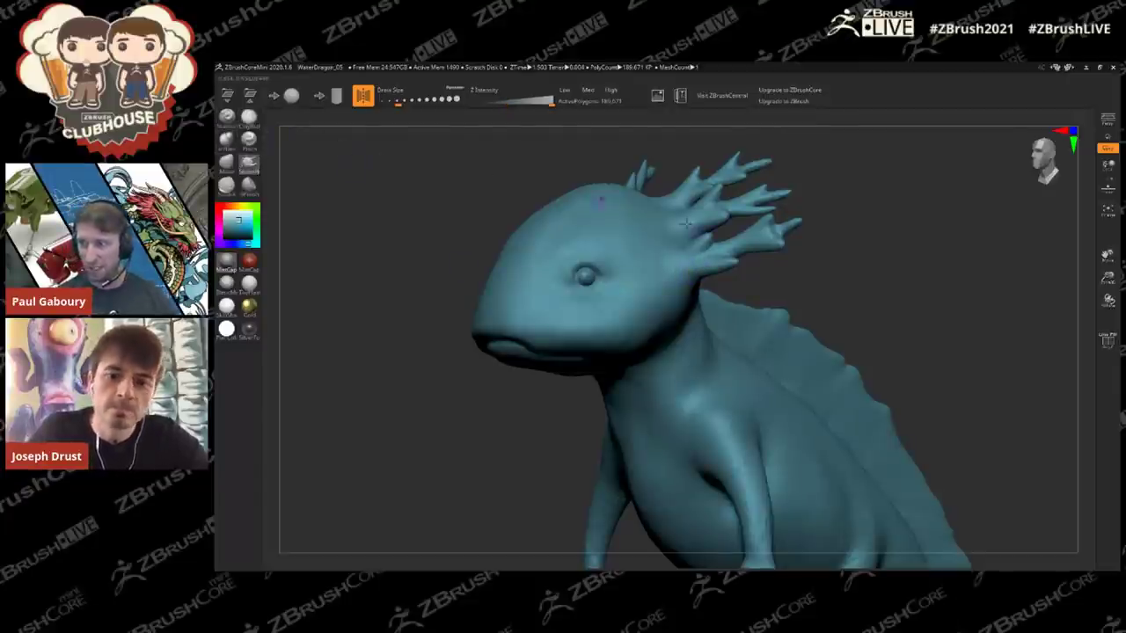
{"action": "mouse_move", "coordinate": [832, 220]}
{"action": "left_mouse_down"}
{"action": "mouse_move", "coordinate": [764, 245]}
{"action": "mouse_move", "coordinate": [850, 231]}
{"action": "mouse_move", "coordinate": [811, 256]}
{"action": "left_mouse_up"}
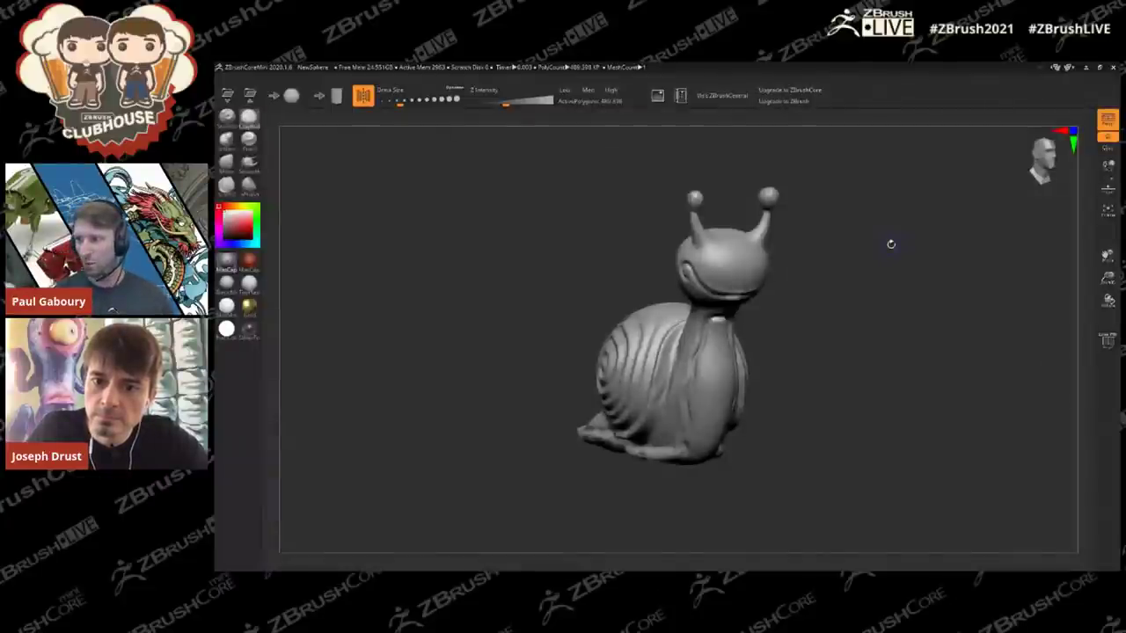
Step: Save the snail in side view as a new numbered Snail GIF project in the CoreMini folder
{"action": "left_click_drag", "start_coordinate": [847, 316], "coordinate": [884, 316]}
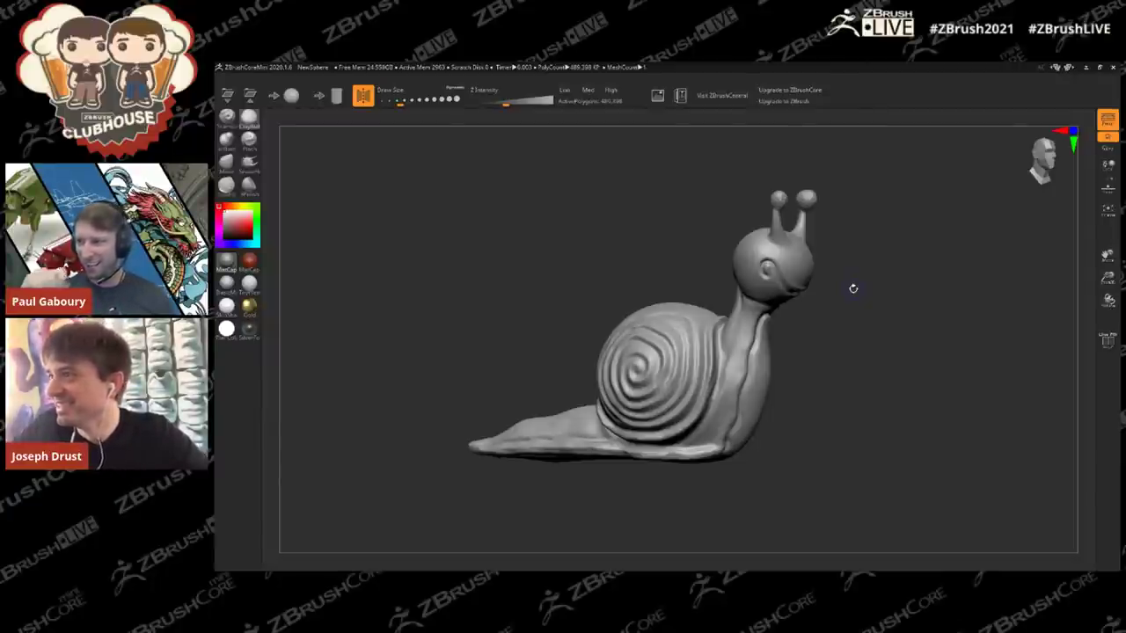
{"action": "left_click_drag", "start_coordinate": [867, 321], "coordinate": [888, 383]}
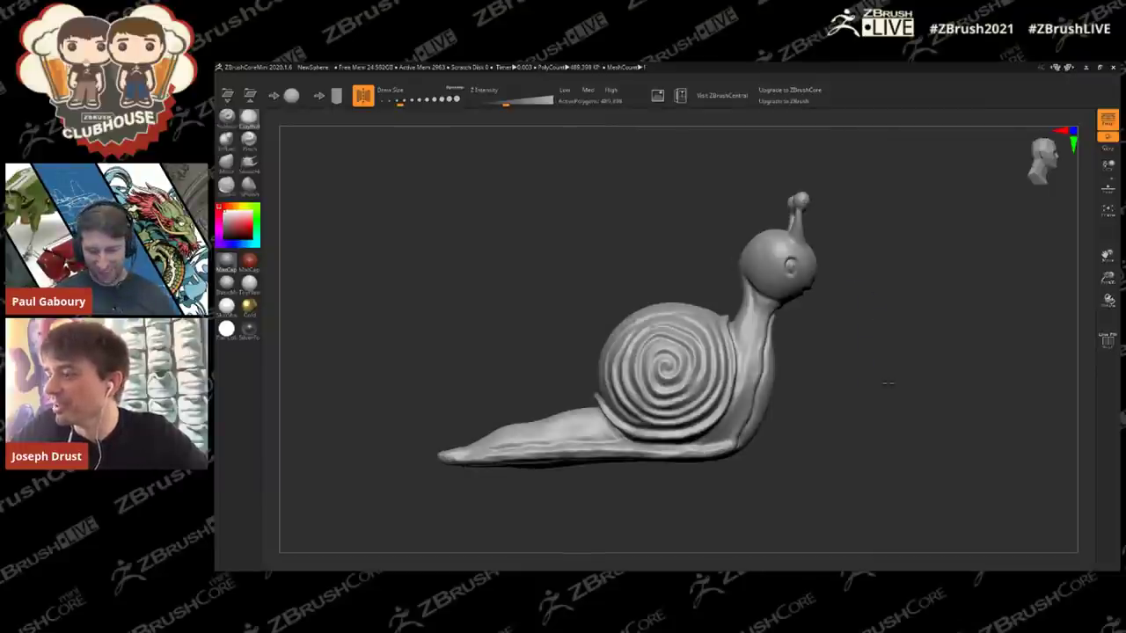
{"action": "left_click", "coordinate": [253, 95]}
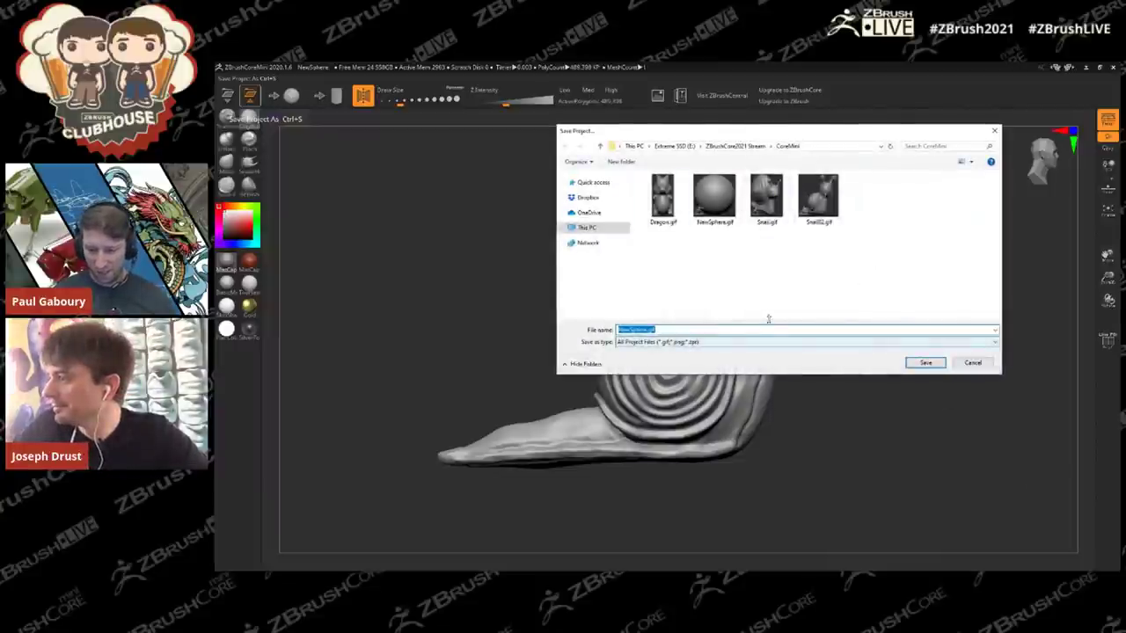
{"action": "left_click", "coordinate": [765, 215]}
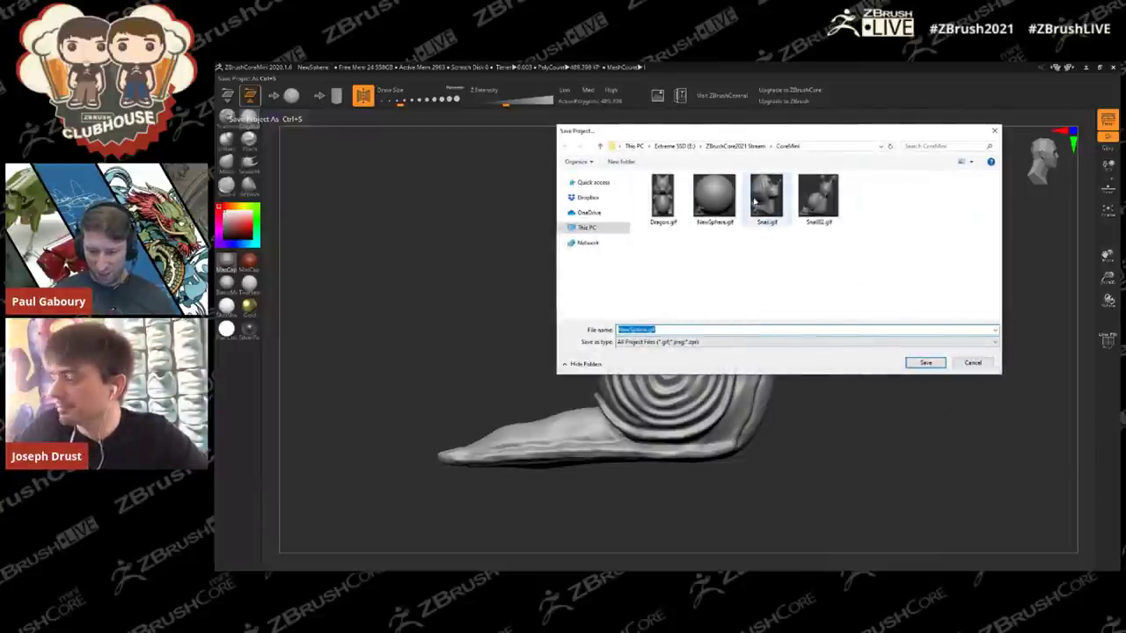
{"action": "left_click", "coordinate": [633, 330]}
{"action": "key", "text": "Right"}
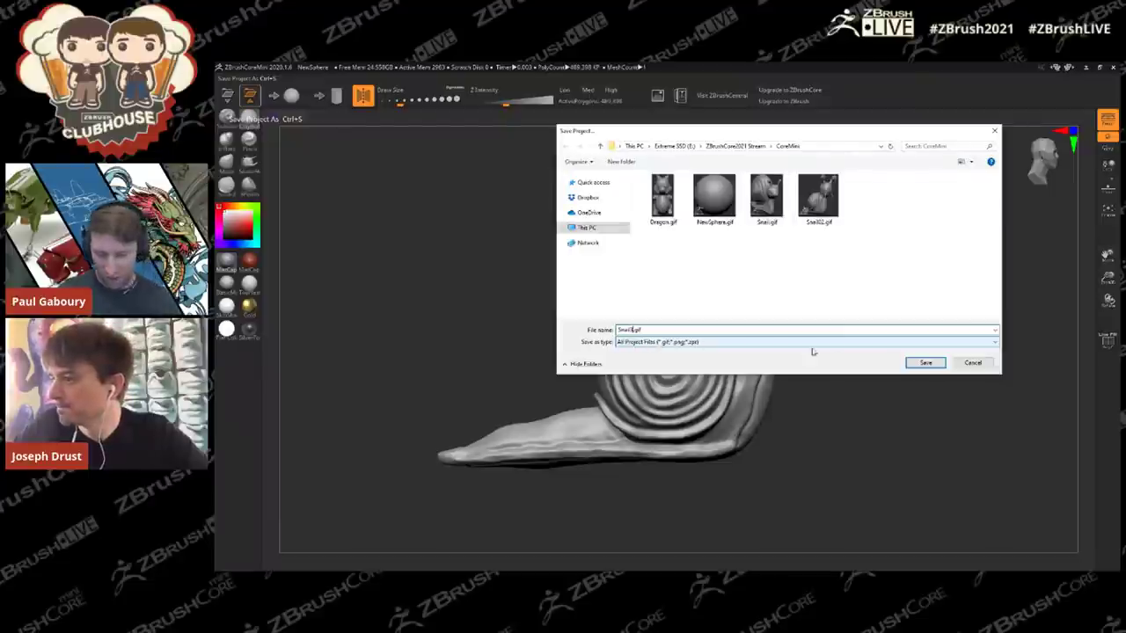
{"action": "left_click", "coordinate": [922, 364]}
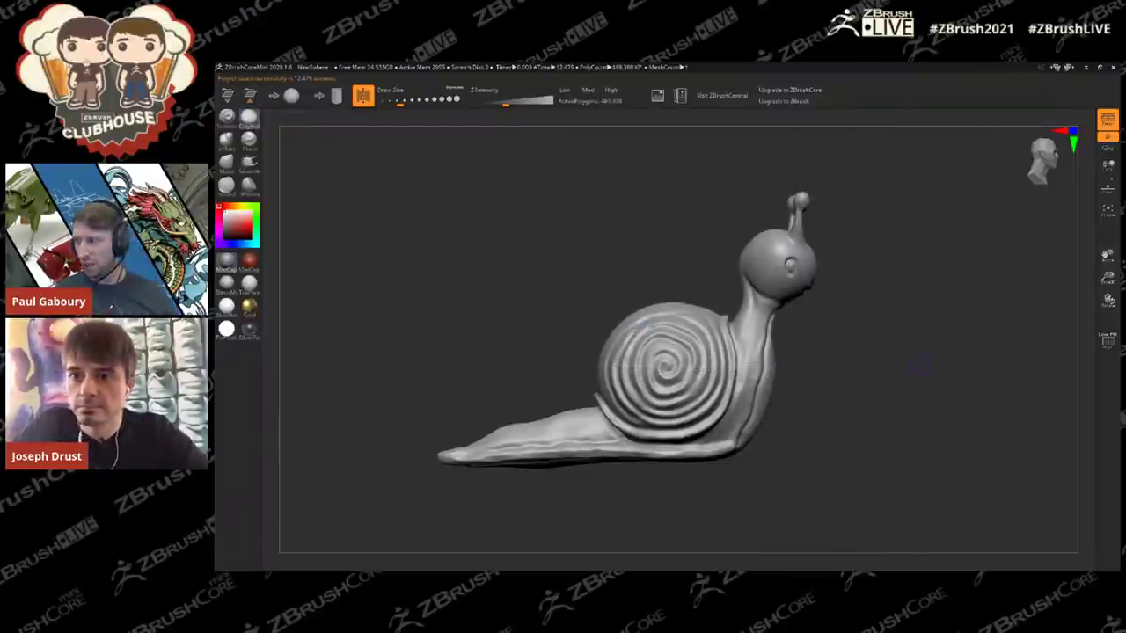
Step: Switch to the browser and look through the opening post of the iMage3D Community Expo topic on ZBrushCentral
{"action": "key", "text": "alt+Tab"}
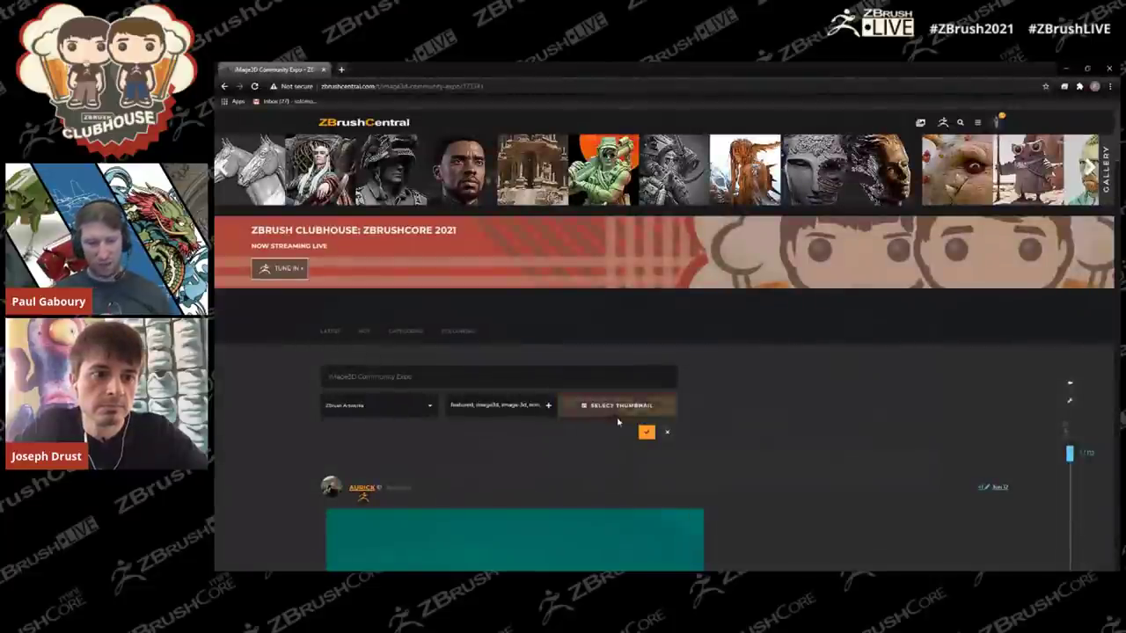
{"action": "left_click", "coordinate": [508, 85]}
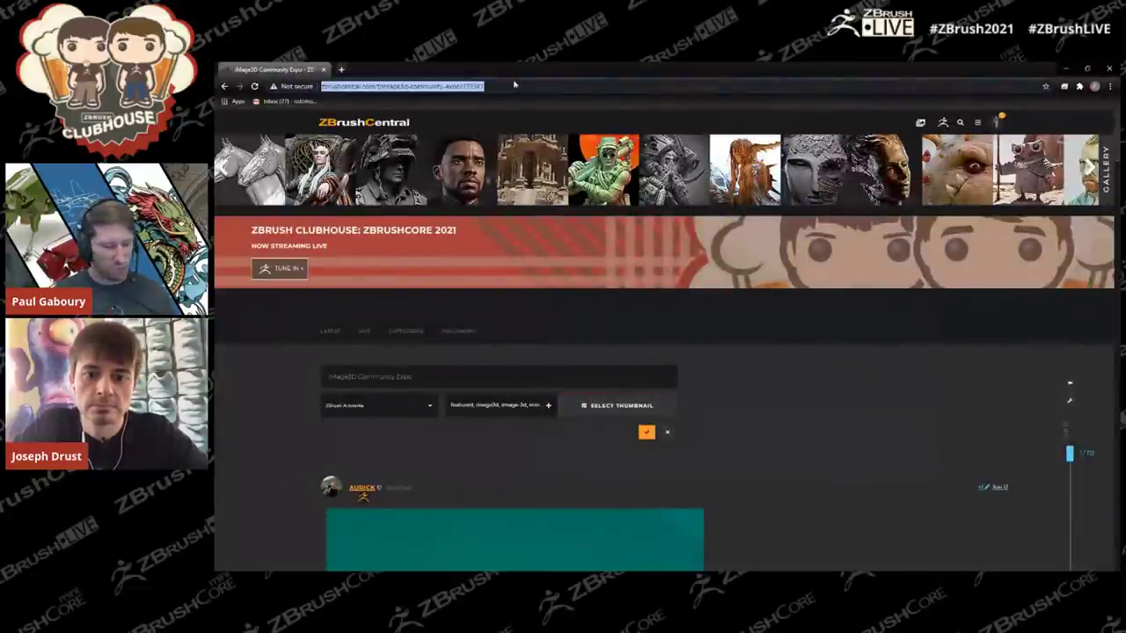
{"action": "key", "text": "alt+Tab"}
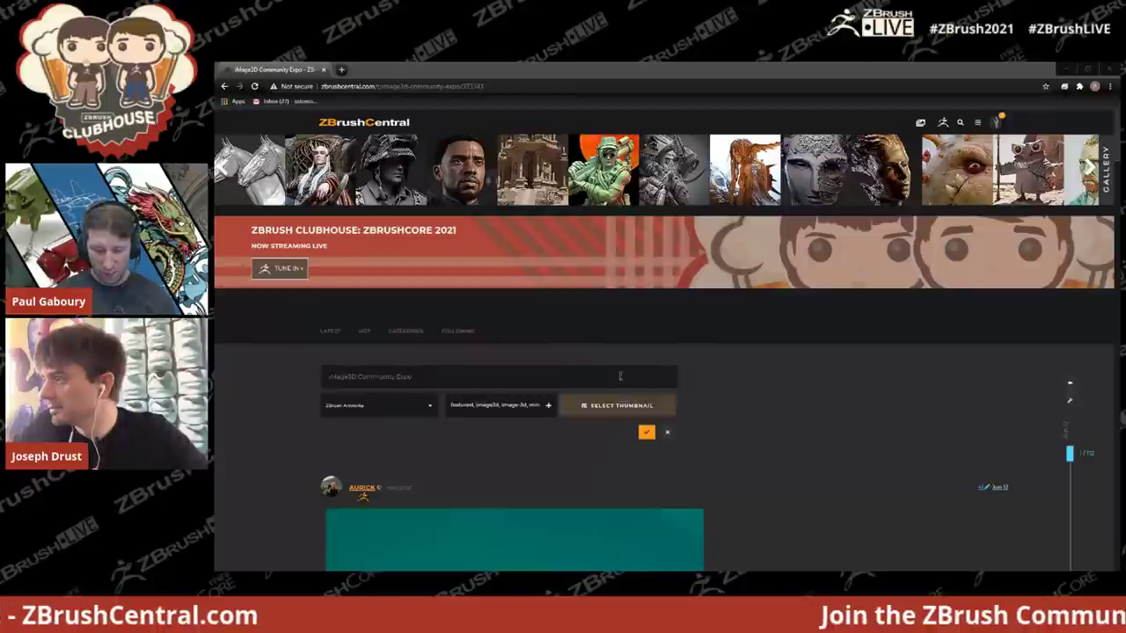
{"action": "scroll", "coordinate": [824, 450], "scroll_direction": "down", "scroll_amount": 3}
{"action": "scroll", "coordinate": [768, 377], "scroll_direction": "down", "scroll_amount": 6}
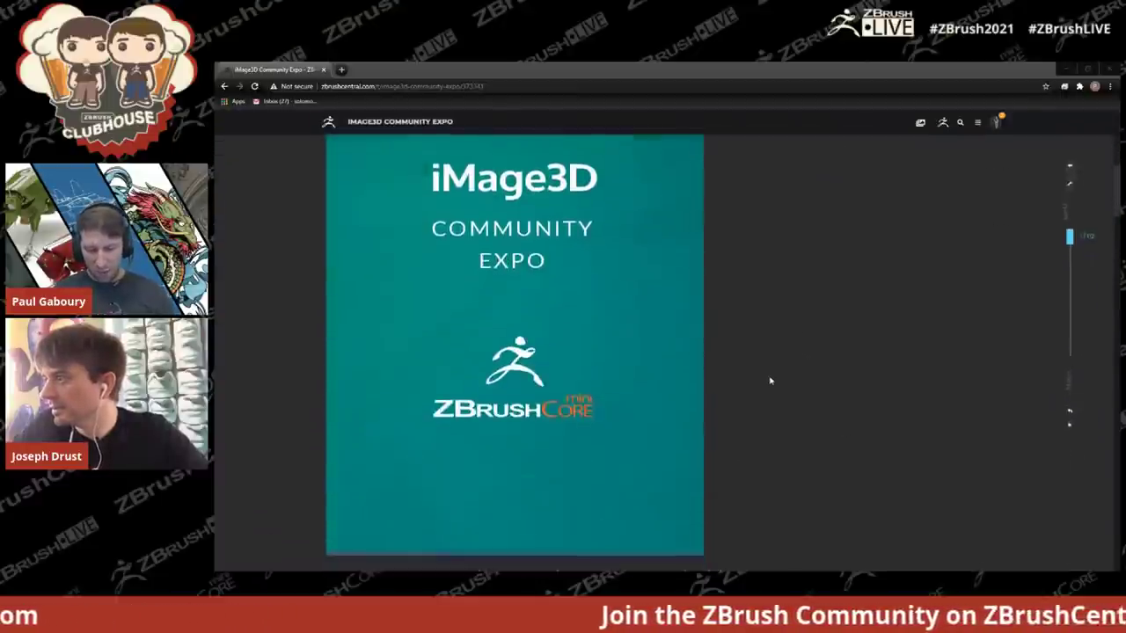
{"action": "scroll", "coordinate": [774, 384], "scroll_direction": "up", "scroll_amount": 3}
{"action": "scroll", "coordinate": [784, 390], "scroll_direction": "up", "scroll_amount": 3}
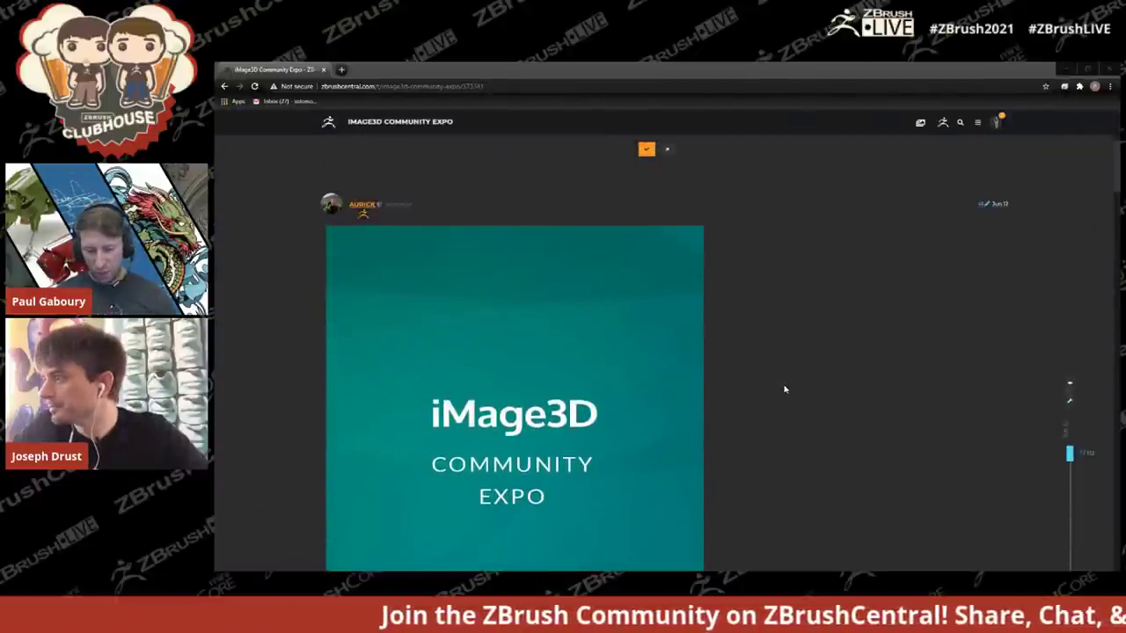
{"action": "scroll", "coordinate": [786, 390], "scroll_direction": "down", "scroll_amount": 3}
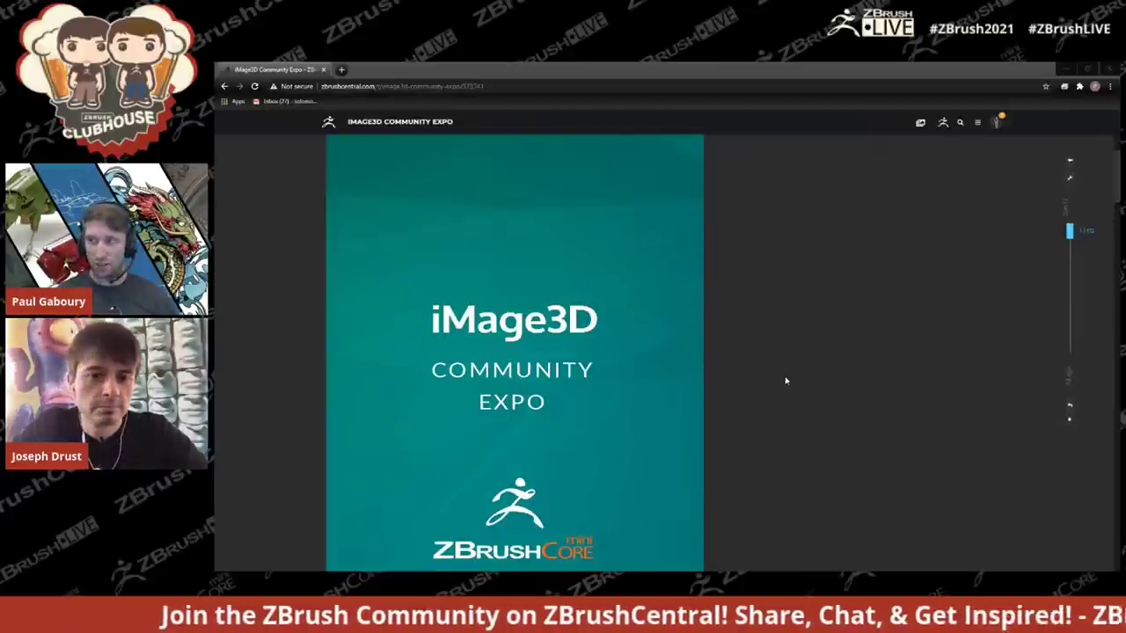
{"action": "scroll", "coordinate": [861, 350], "scroll_direction": "down", "scroll_amount": 3}
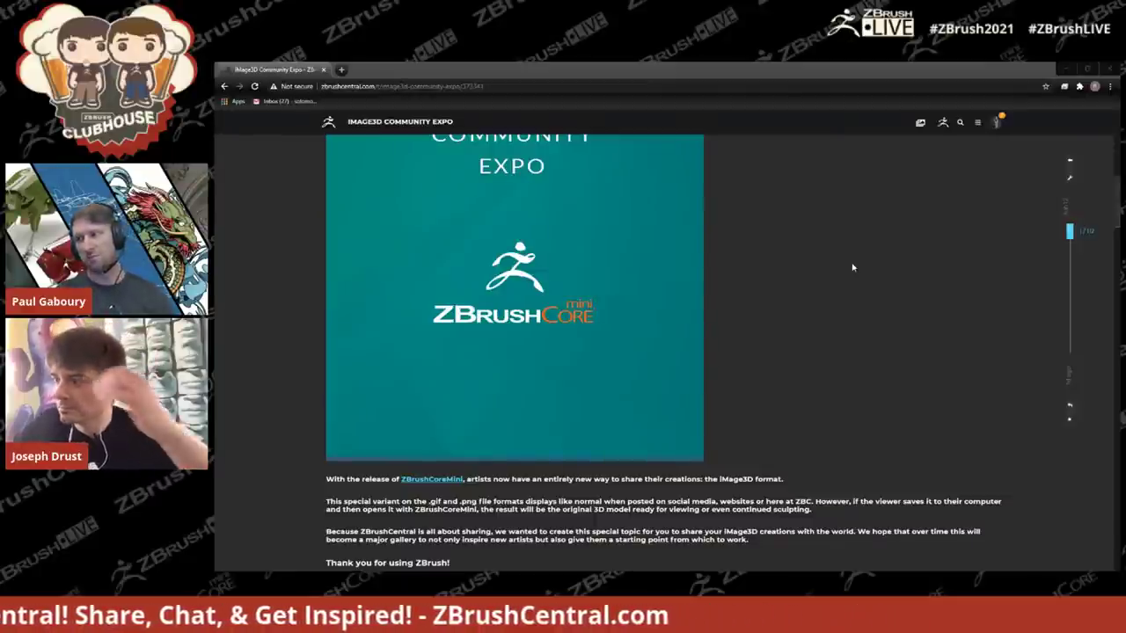
Step: Go to the newest posts in the expo topic and post a reply reading "Snail Power" with the Snail02 GIF attached
{"action": "left_click", "coordinate": [1070, 381]}
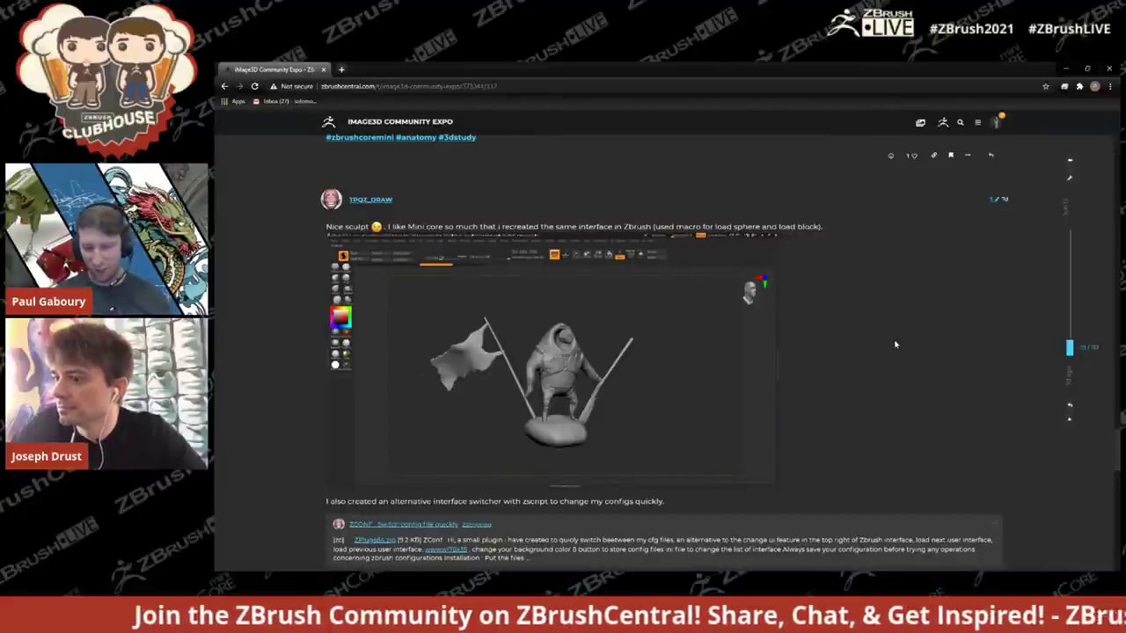
{"action": "scroll", "coordinate": [842, 332], "scroll_direction": "down", "scroll_amount": 2}
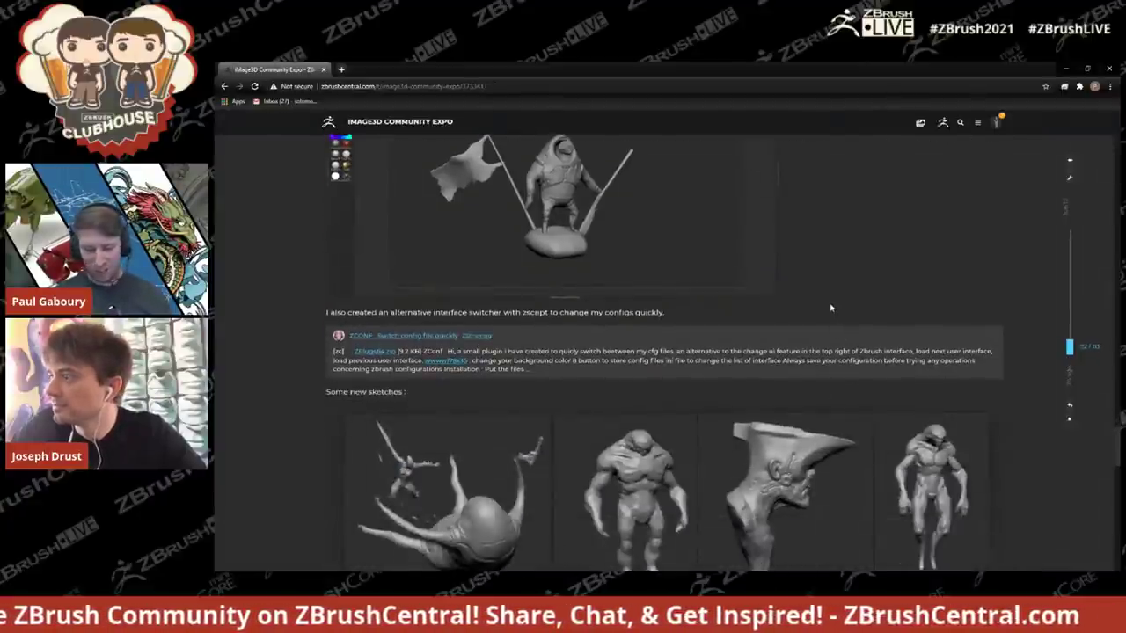
{"action": "scroll", "coordinate": [828, 309], "scroll_direction": "down", "scroll_amount": 10}
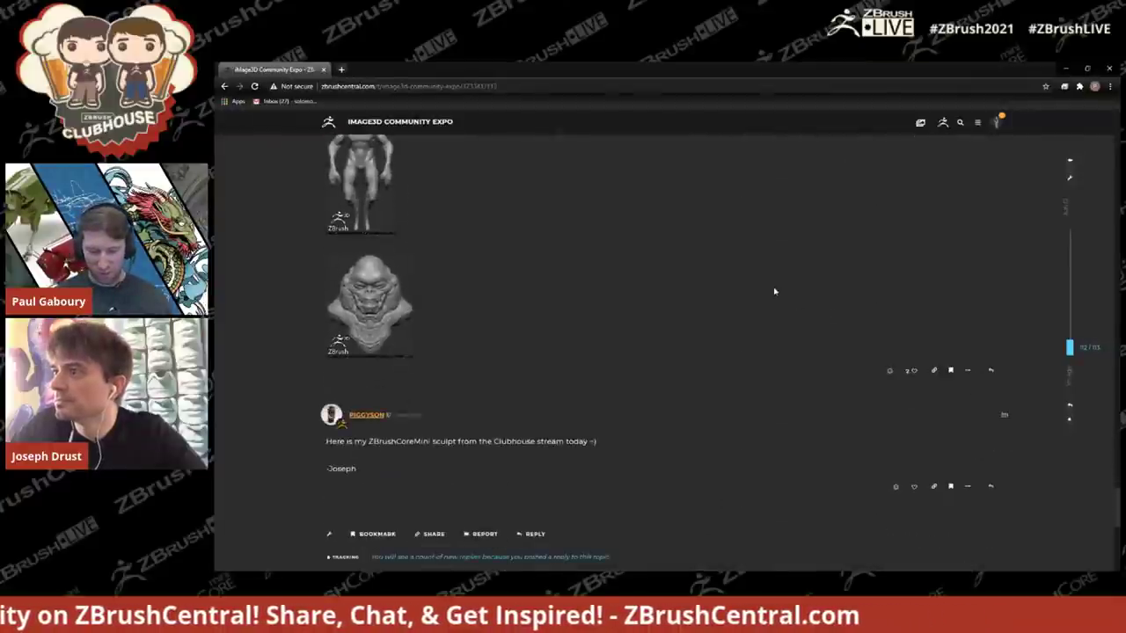
{"action": "scroll", "coordinate": [914, 398], "scroll_direction": "up", "scroll_amount": 1}
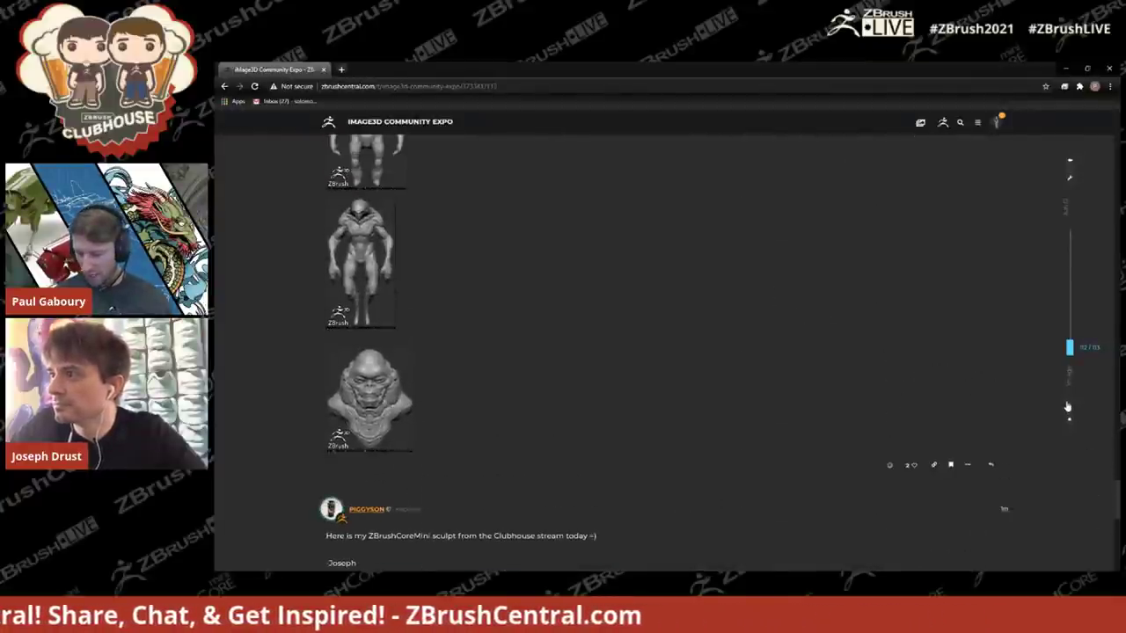
{"action": "left_click", "coordinate": [1067, 406]}
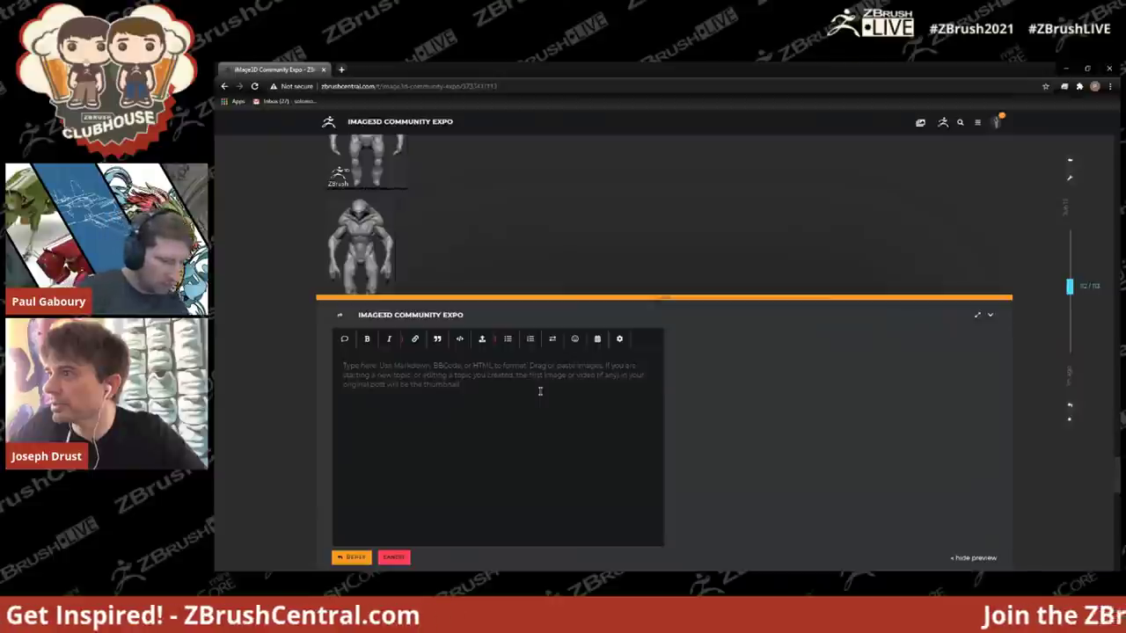
{"action": "type", "text": "Snail"}
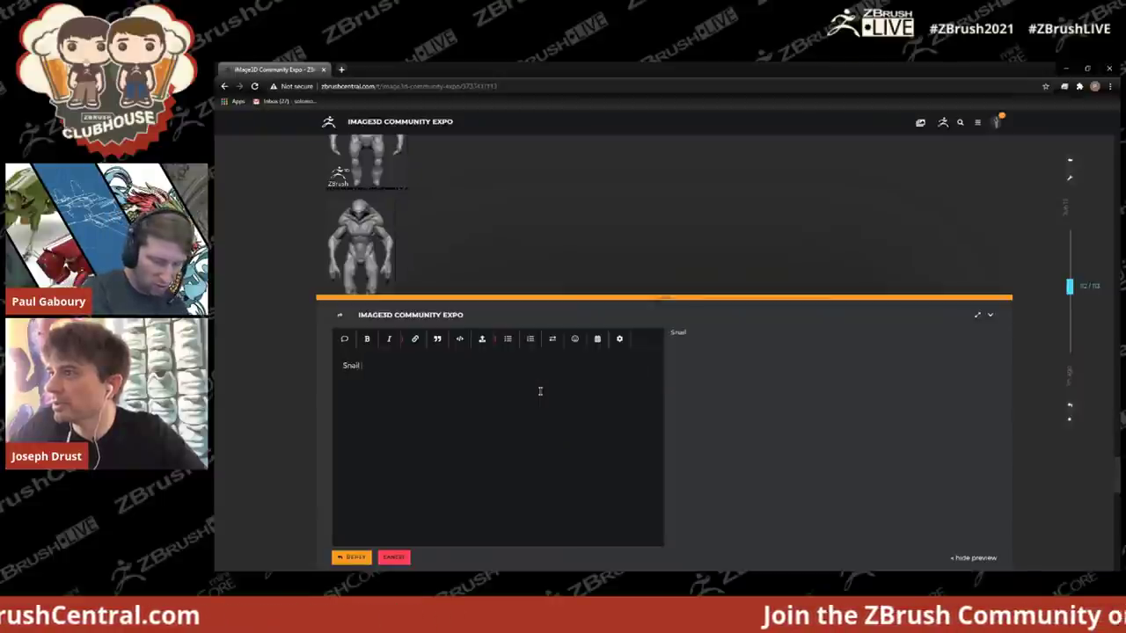
{"action": "type", "text": " Power"}
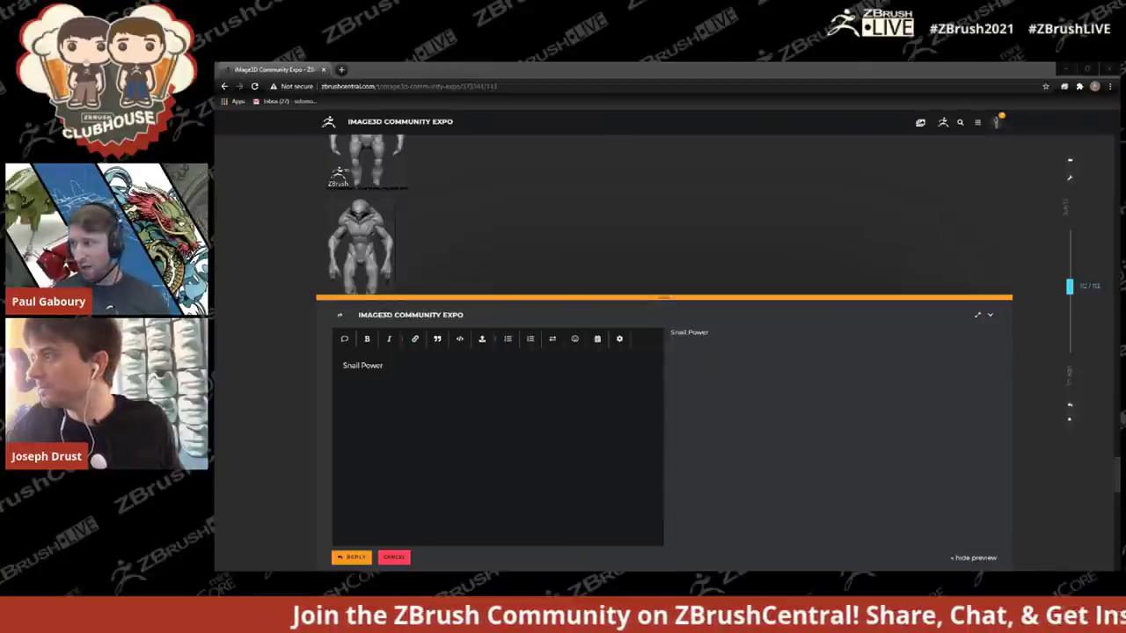
{"action": "left_click_drag", "start_coordinate": [1111, 538], "coordinate": [524, 443]}
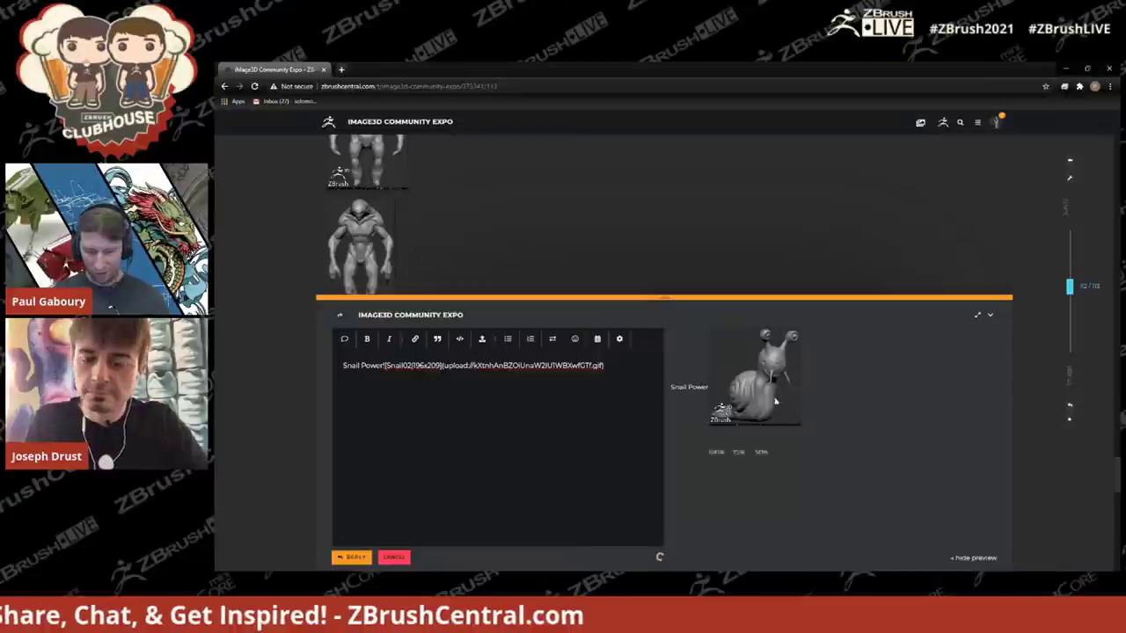
{"action": "left_click", "coordinate": [358, 560]}
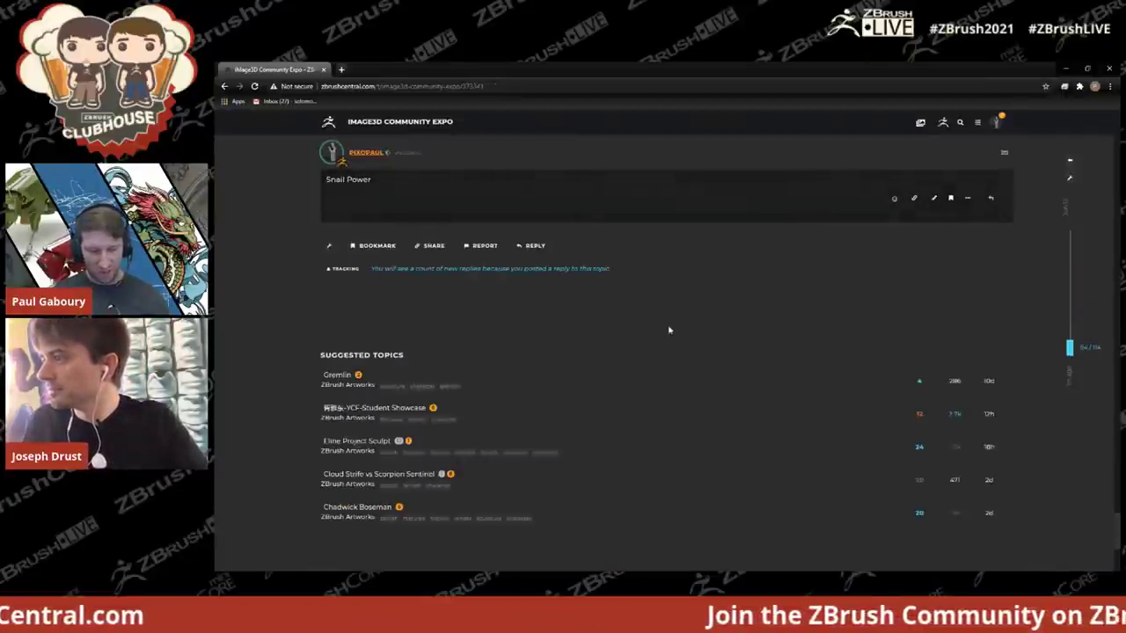
Step: Save the axolotl image from the reply above the snail post to the computer as a GIF file
{"action": "scroll", "coordinate": [676, 329], "scroll_direction": "up", "scroll_amount": 5}
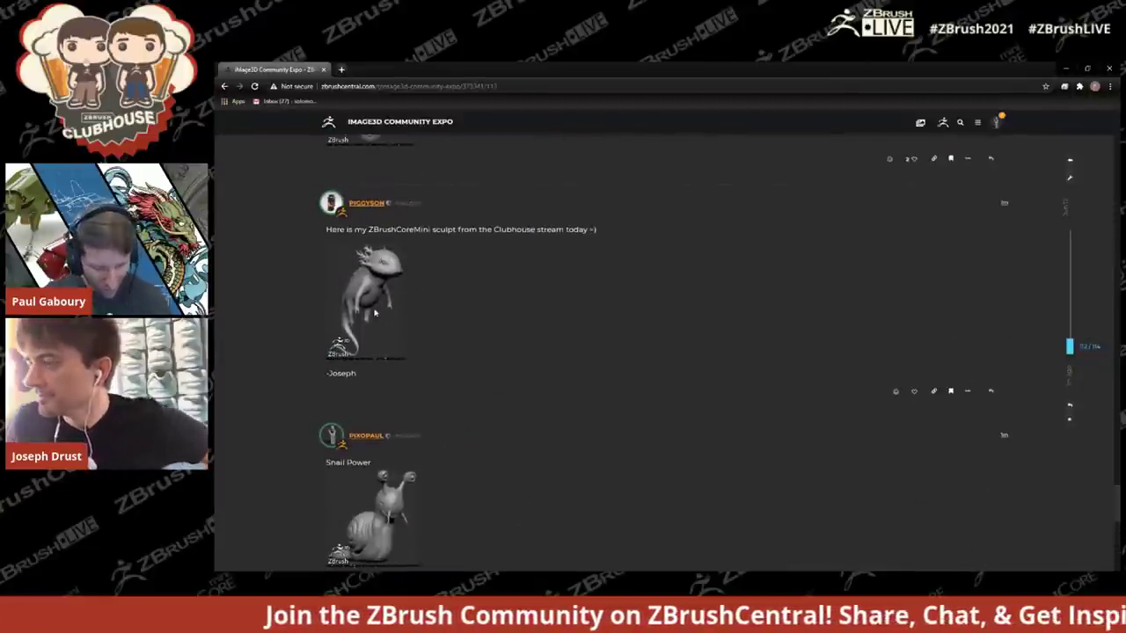
{"action": "right_click", "coordinate": [381, 310]}
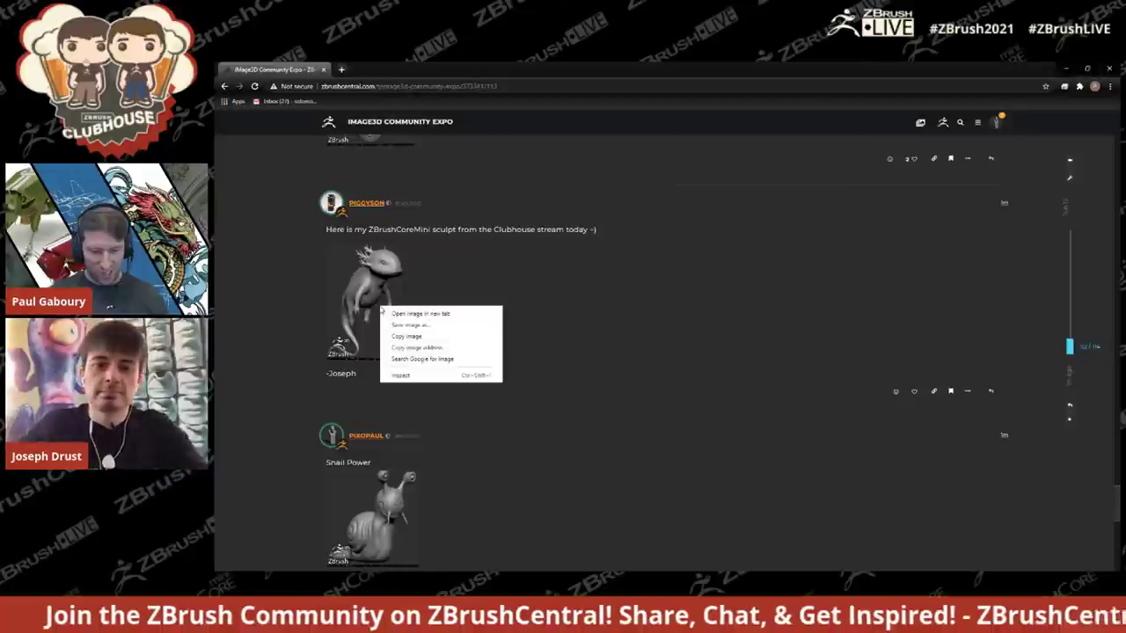
{"action": "left_click", "coordinate": [400, 323]}
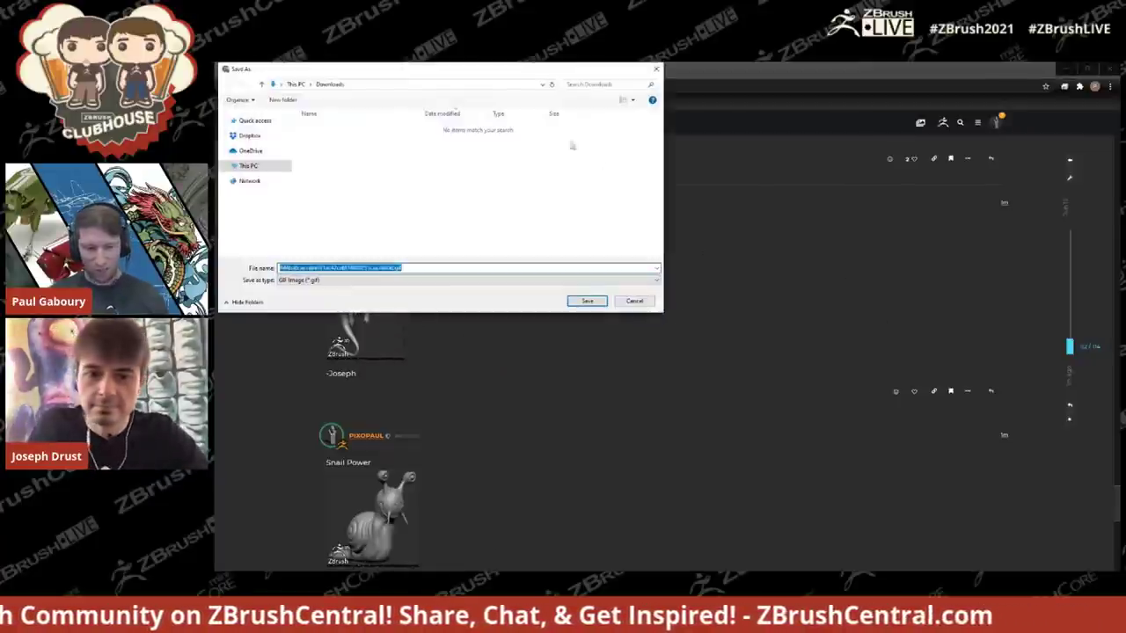
{"action": "left_click_drag", "start_coordinate": [448, 78], "coordinate": [1125, 194]}
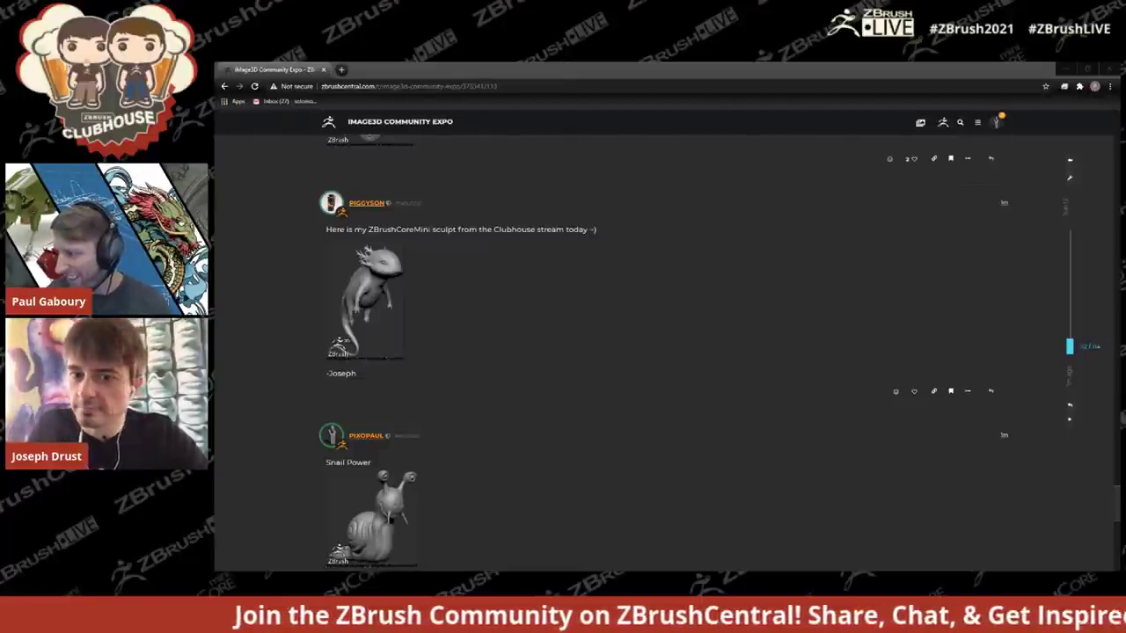
{"action": "key", "text": "Return"}
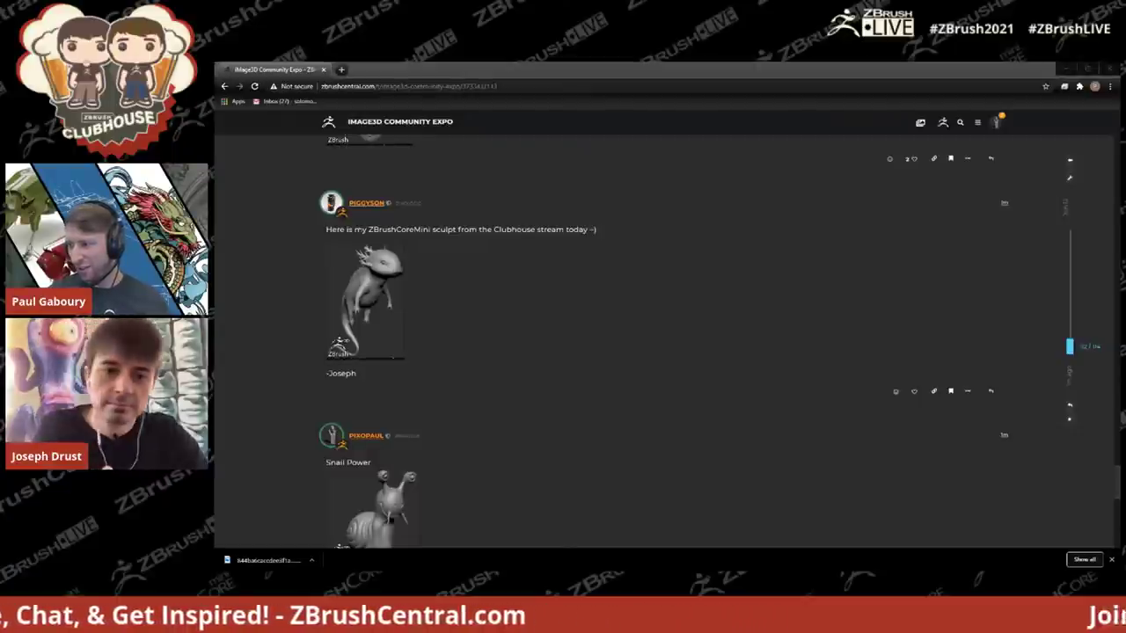
Step: Switch to ZBrushCore 2021 and open the downloaded axolotl GIF as a project
{"action": "key", "text": "alt+Tab"}
{"action": "key", "text": "alt+F4"}
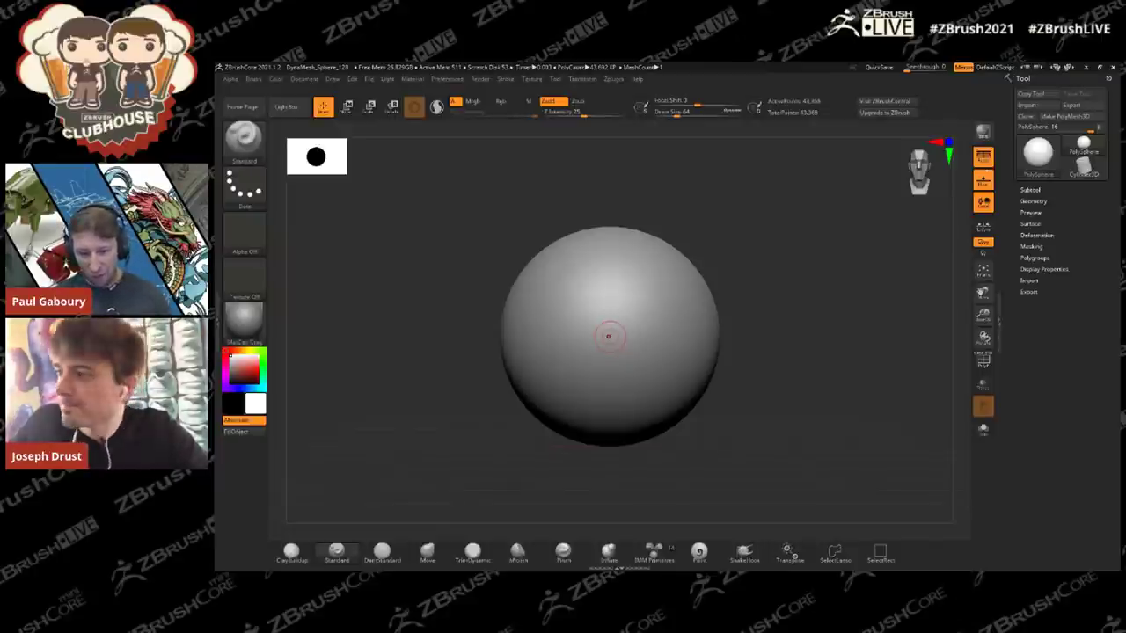
{"action": "key", "text": "comma"}
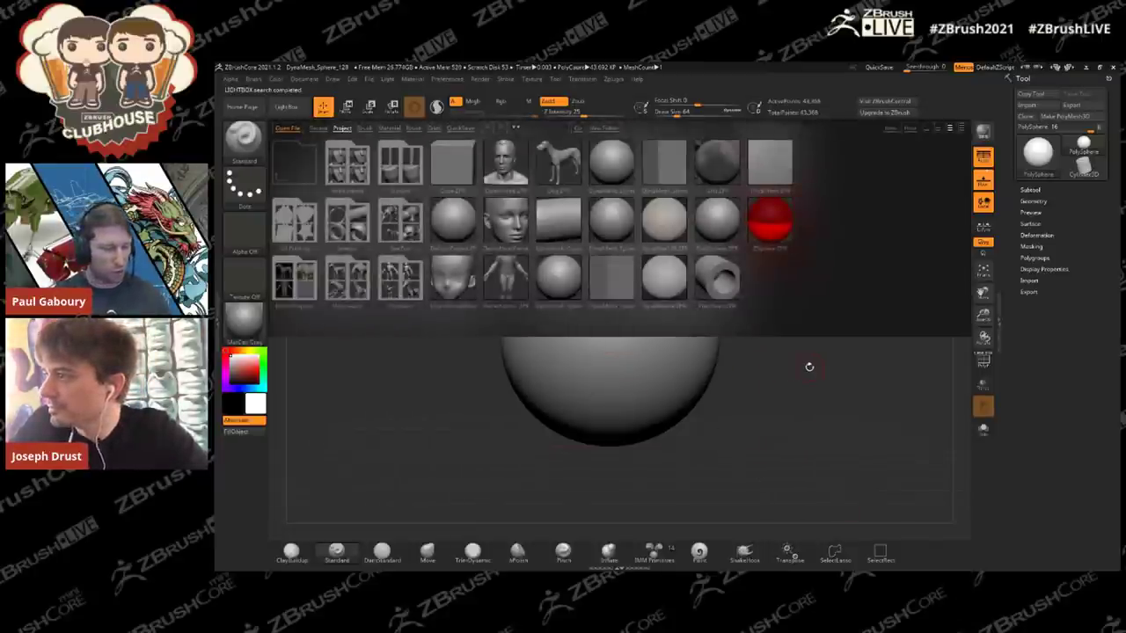
{"action": "key", "text": "comma"}
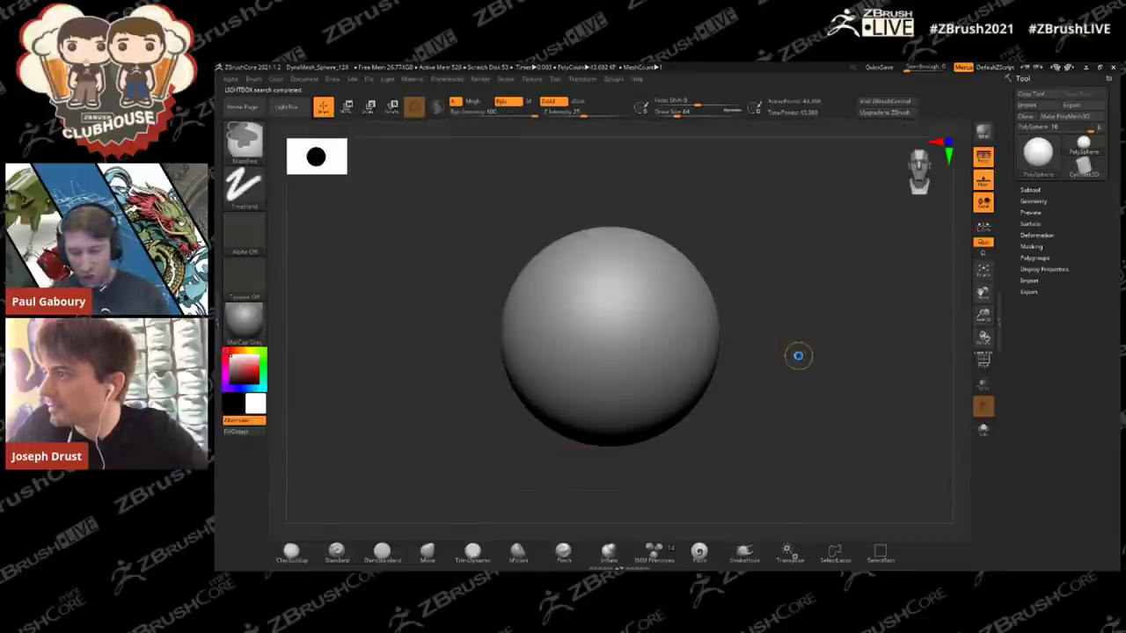
{"action": "key", "text": "ctrl+o"}
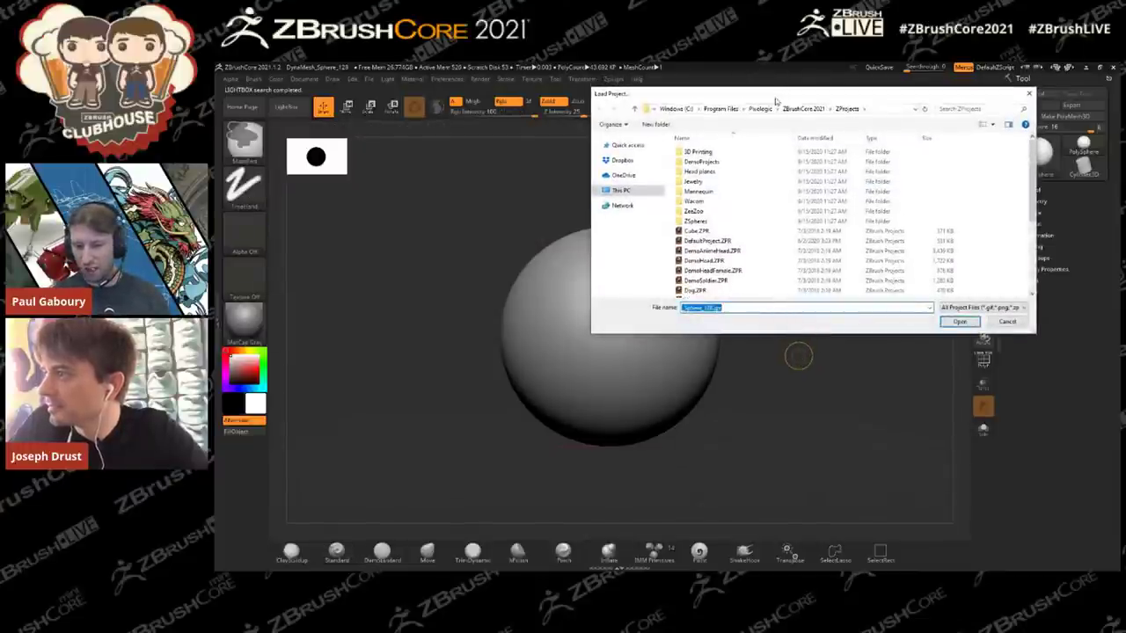
{"action": "key", "text": "Escape"}
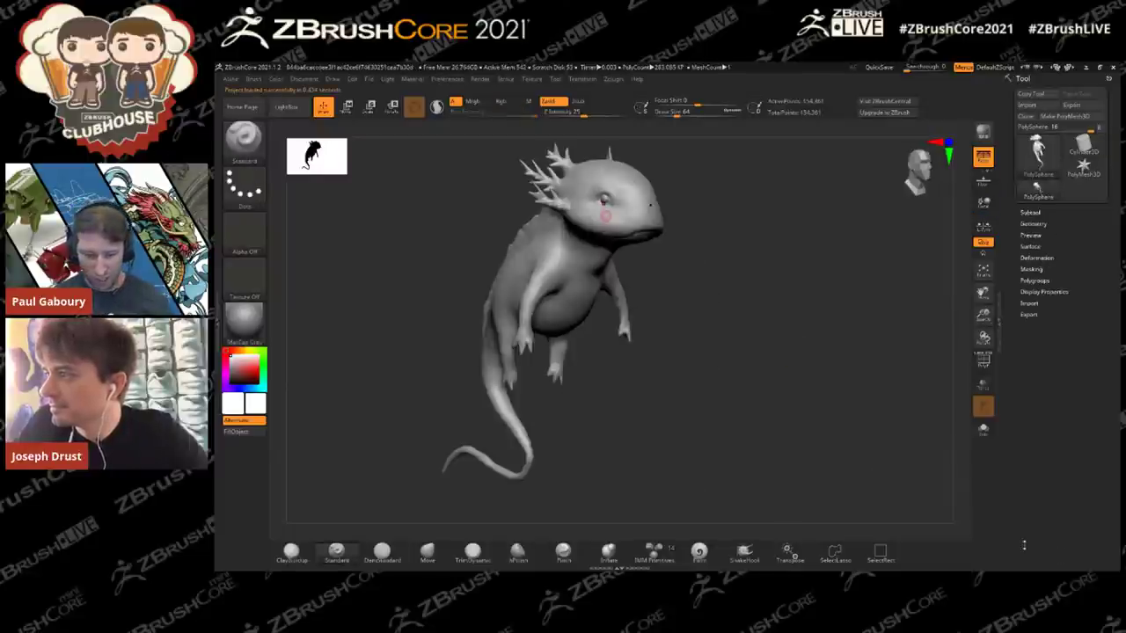
Step: Turn on Sculptris Pro mode and smooth away the axolotl's eye with a resized brush
{"action": "left_click_drag", "start_coordinate": [784, 325], "coordinate": [749, 328]}
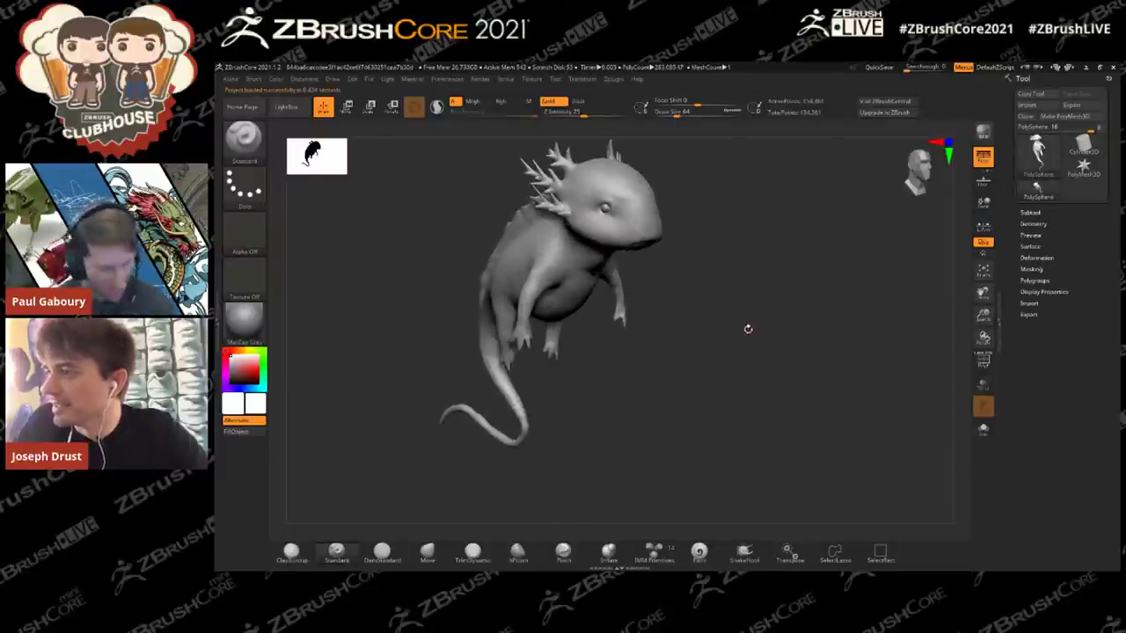
{"action": "mouse_move", "coordinate": [753, 313]}
{"action": "right_mouse_down", "text": "alt"}
{"action": "mouse_move", "coordinate": [806, 363]}
{"action": "mouse_move", "coordinate": [735, 304]}
{"action": "mouse_move", "coordinate": [742, 351]}
{"action": "right_mouse_up", "text": "alt"}
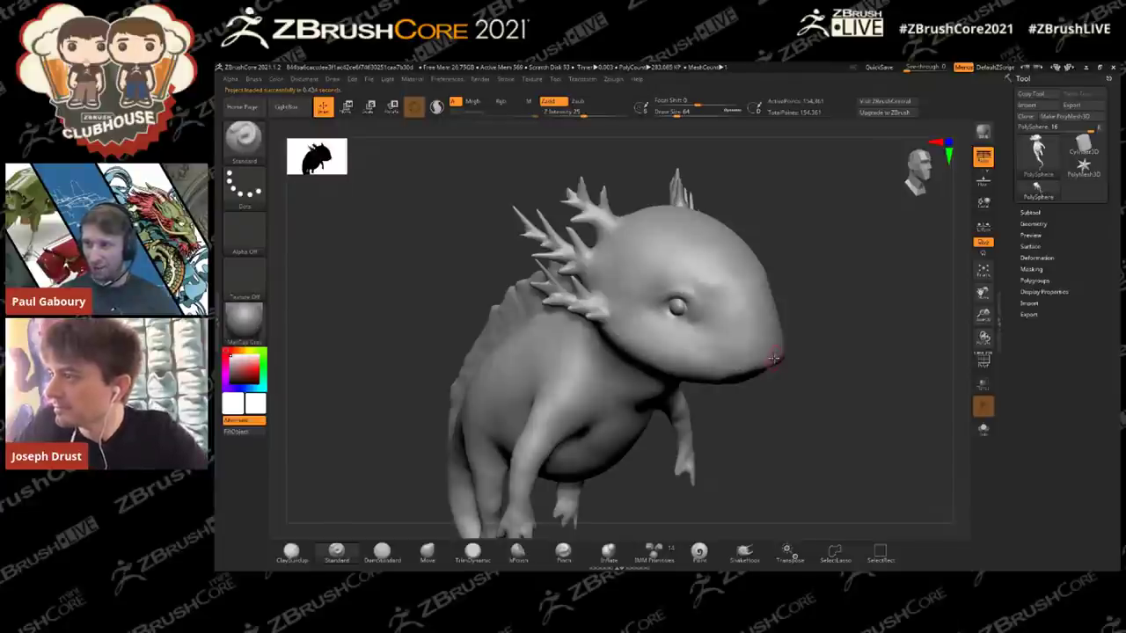
{"action": "mouse_move", "coordinate": [716, 329]}
{"action": "right_mouse_down"}
{"action": "mouse_move", "coordinate": [671, 324]}
{"action": "mouse_move", "coordinate": [709, 312]}
{"action": "right_mouse_up"}
{"action": "left_click", "coordinate": [437, 108]}
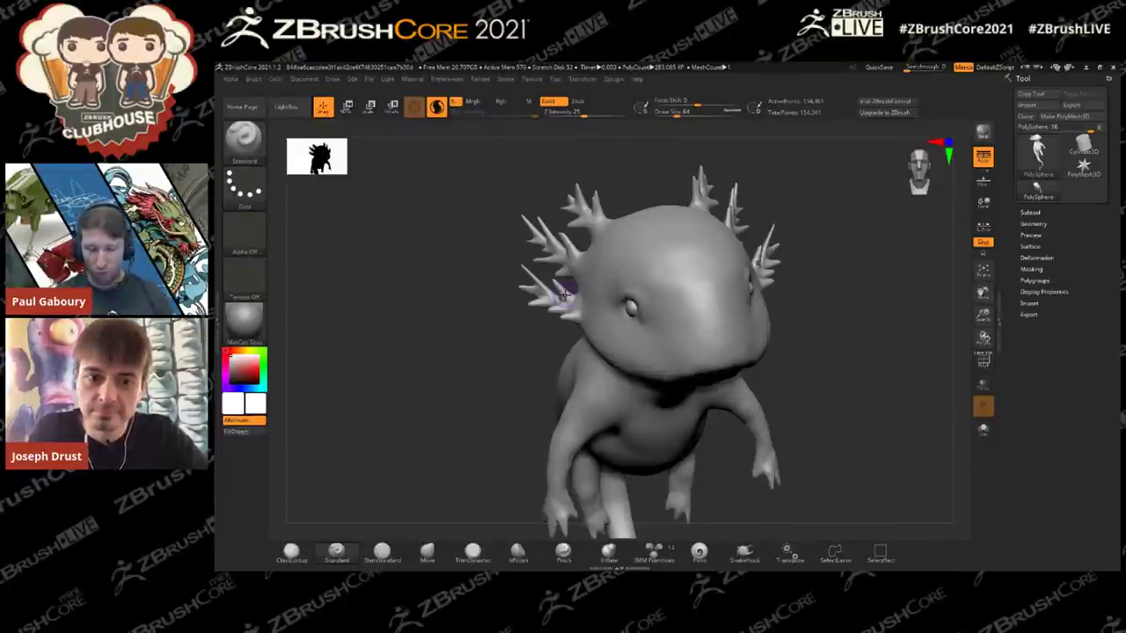
{"action": "right_click_drag", "start_coordinate": [633, 327], "coordinate": [684, 300]}
{"action": "key", "text": "s"}
{"action": "left_click", "coordinate": [684, 300]}
{"action": "left_click_drag", "start_coordinate": [679, 298], "coordinate": [673, 298], "text": "shift"}
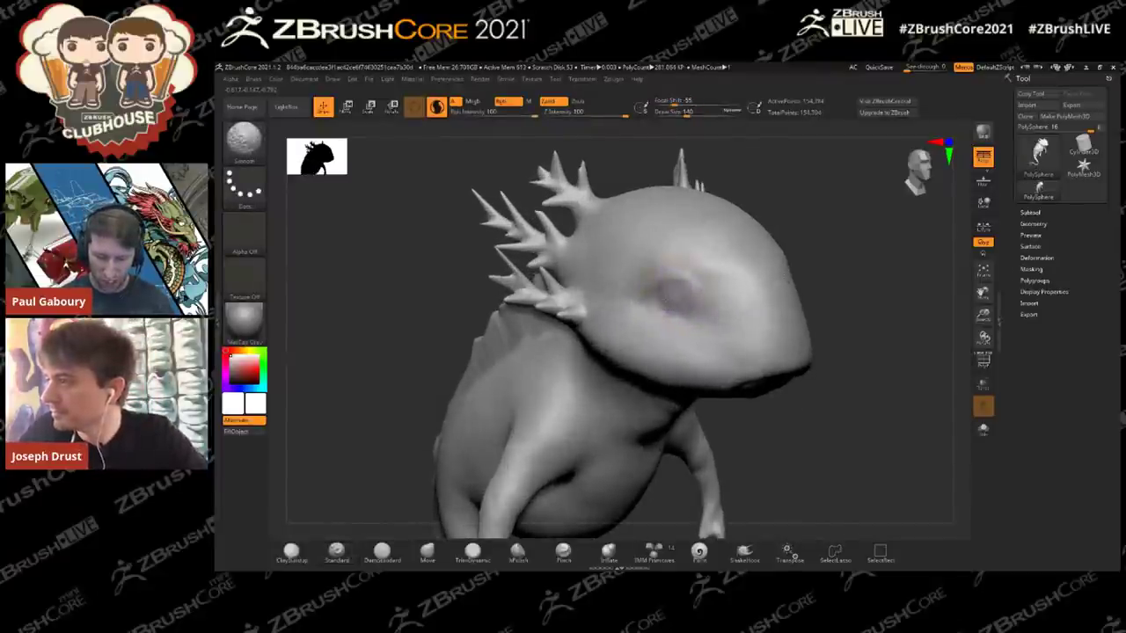
Step: Smooth the gill branches off the axolotl's head with an enlarged Smooth brush
{"action": "right_click_drag", "start_coordinate": [651, 302], "coordinate": [586, 307]}
{"action": "mouse_move", "coordinate": [733, 211]}
{"action": "left_mouse_down", "text": "shift"}
{"action": "mouse_move", "coordinate": [721, 234]}
{"action": "mouse_move", "coordinate": [748, 266]}
{"action": "mouse_move", "coordinate": [721, 234]}
{"action": "mouse_move", "coordinate": [744, 261]}
{"action": "mouse_move", "coordinate": [721, 255]}
{"action": "left_mouse_up", "text": "shift"}
{"action": "key", "text": "s"}
{"action": "mouse_move", "coordinate": [721, 257]}
{"action": "right_mouse_down", "text": "ctrl"}
{"action": "mouse_move", "coordinate": [739, 282]}
{"action": "mouse_move", "coordinate": [572, 240]}
{"action": "right_mouse_up", "text": "ctrl"}
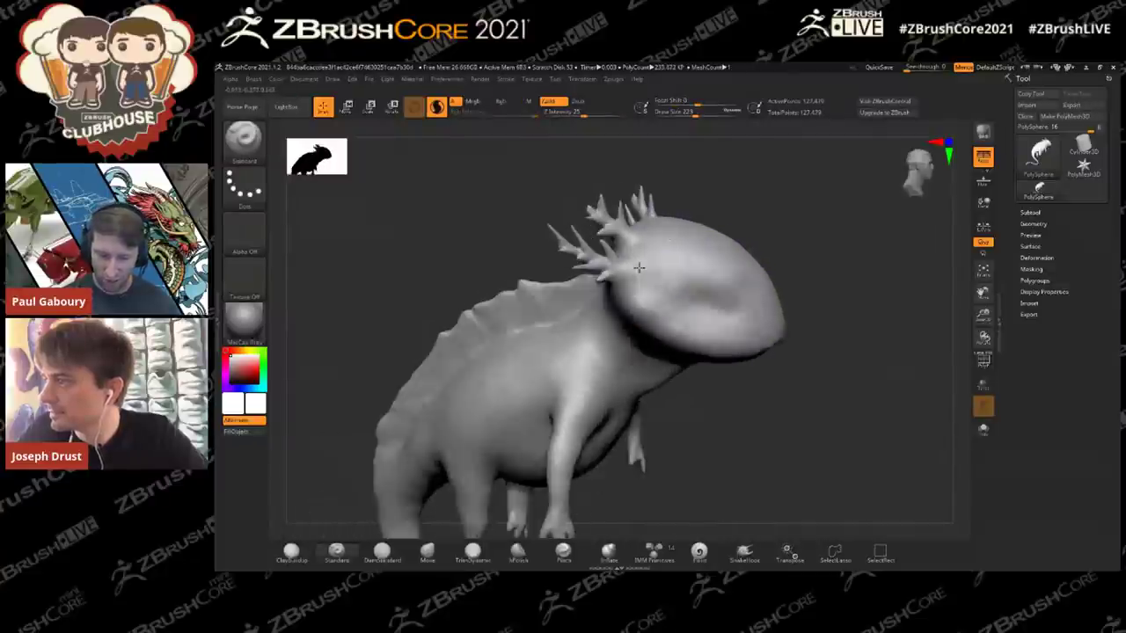
{"action": "mouse_move", "coordinate": [564, 237]}
{"action": "left_mouse_down", "text": "shift"}
{"action": "mouse_move", "coordinate": [616, 263]}
{"action": "mouse_move", "coordinate": [635, 211]}
{"action": "mouse_move", "coordinate": [614, 263]}
{"action": "mouse_move", "coordinate": [622, 280]}
{"action": "left_mouse_up", "text": "shift"}
{"action": "right_click_drag", "start_coordinate": [721, 274], "coordinate": [675, 308]}
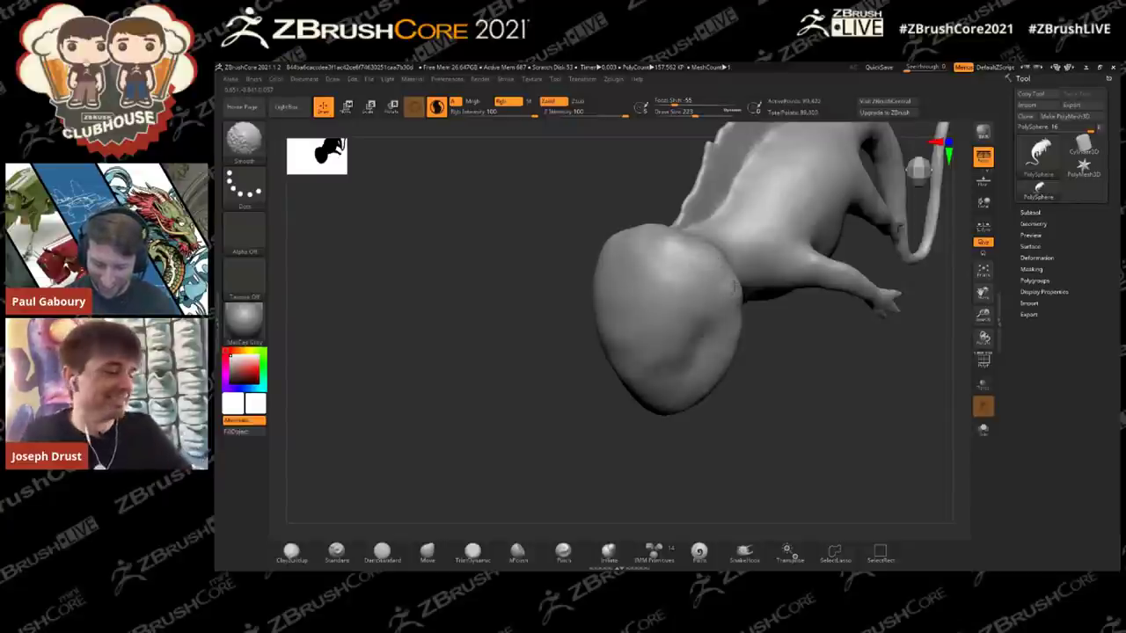
{"action": "right_click_drag", "start_coordinate": [704, 256], "coordinate": [639, 233]}
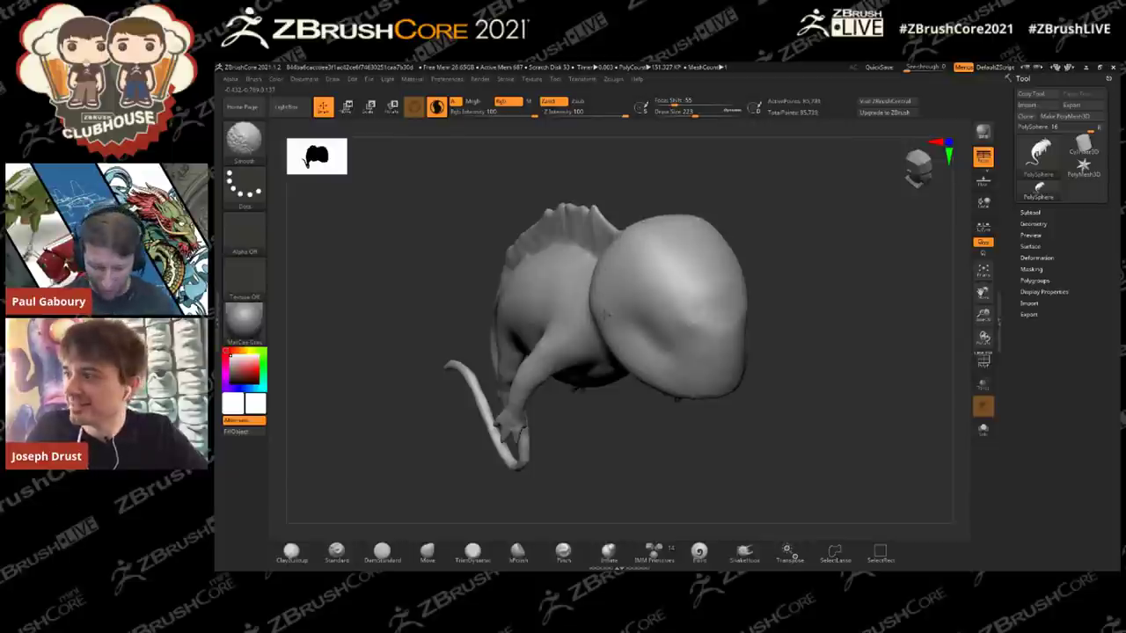
Step: Convert the axolotl to a DynaMesh at resolution 128 and display its wireframe
{"action": "mouse_move", "coordinate": [794, 369]}
{"action": "left_mouse_down"}
{"action": "mouse_move", "coordinate": [766, 352]}
{"action": "mouse_move", "coordinate": [782, 334]}
{"action": "mouse_move", "coordinate": [807, 341]}
{"action": "left_mouse_up"}
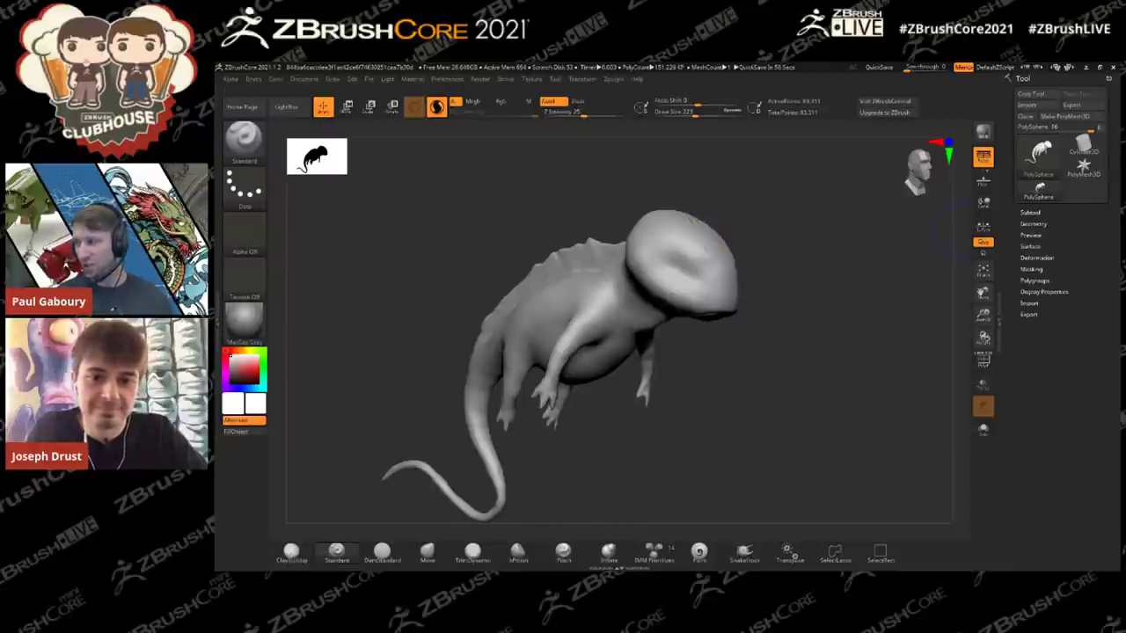
{"action": "left_click", "coordinate": [1034, 223]}
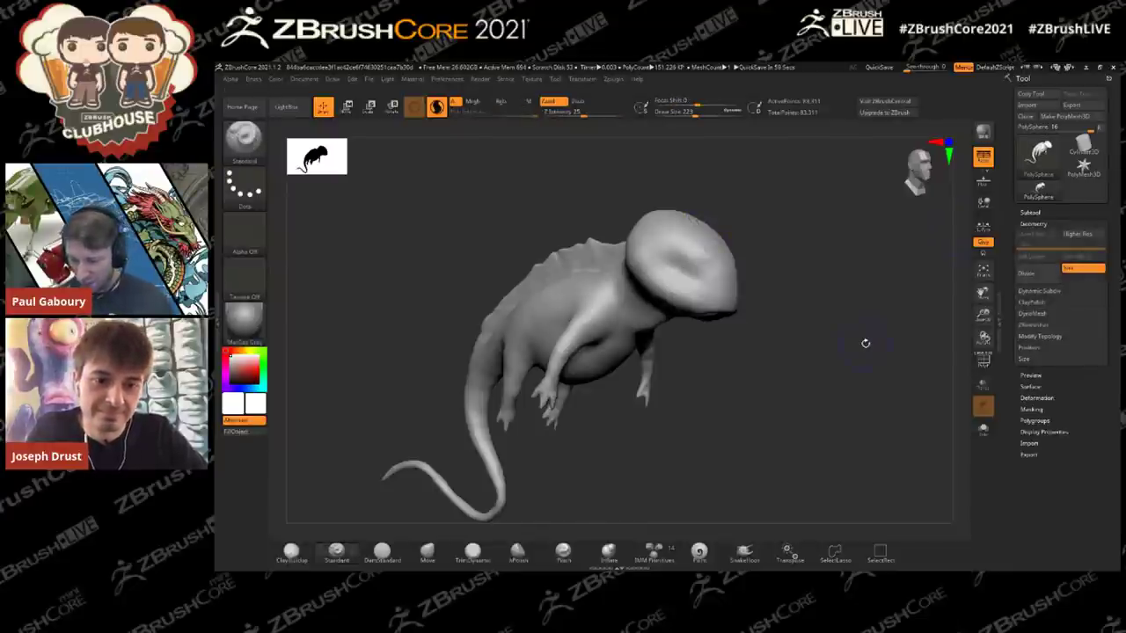
{"action": "left_click", "coordinate": [1042, 303]}
{"action": "left_click", "coordinate": [1042, 303]}
{"action": "left_click", "coordinate": [1031, 313]}
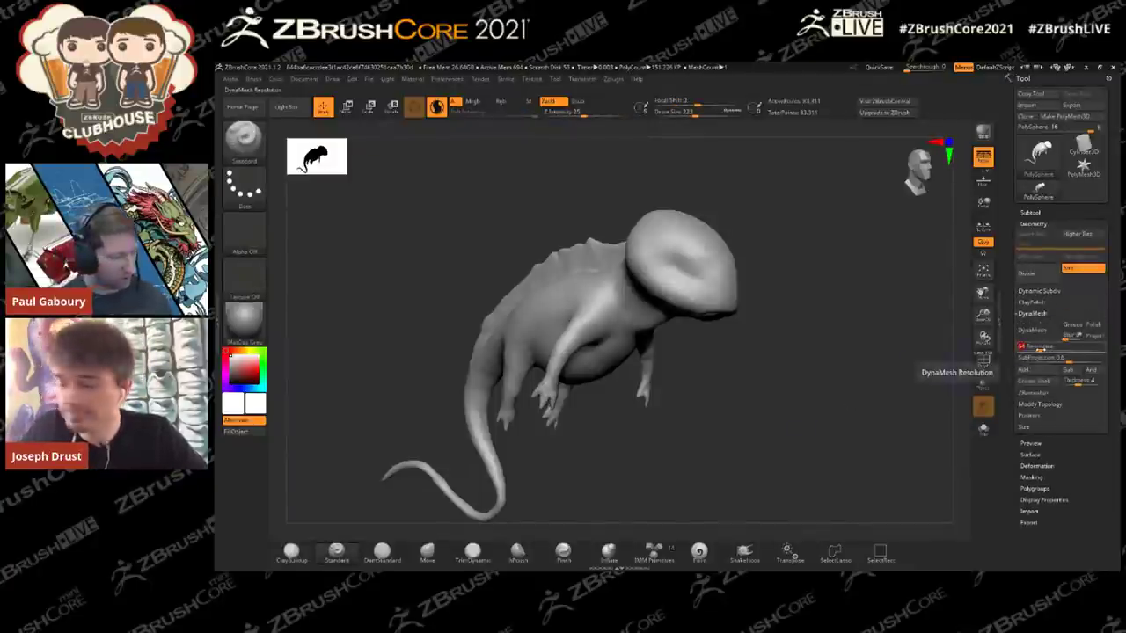
{"action": "type", "text": "128"}
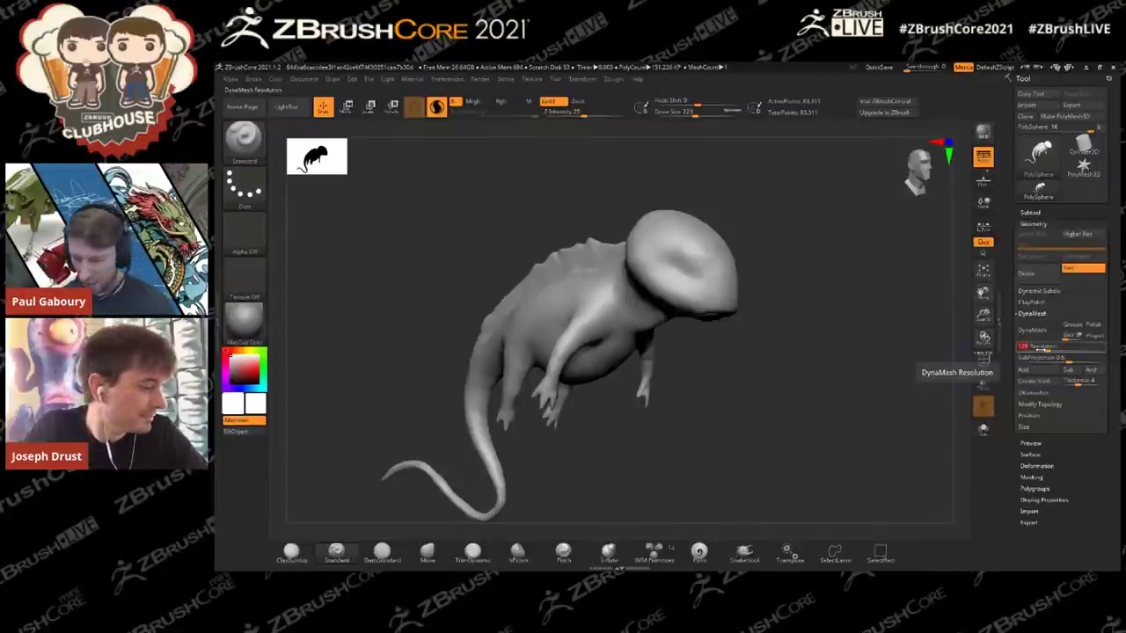
{"action": "left_click", "coordinate": [1034, 334]}
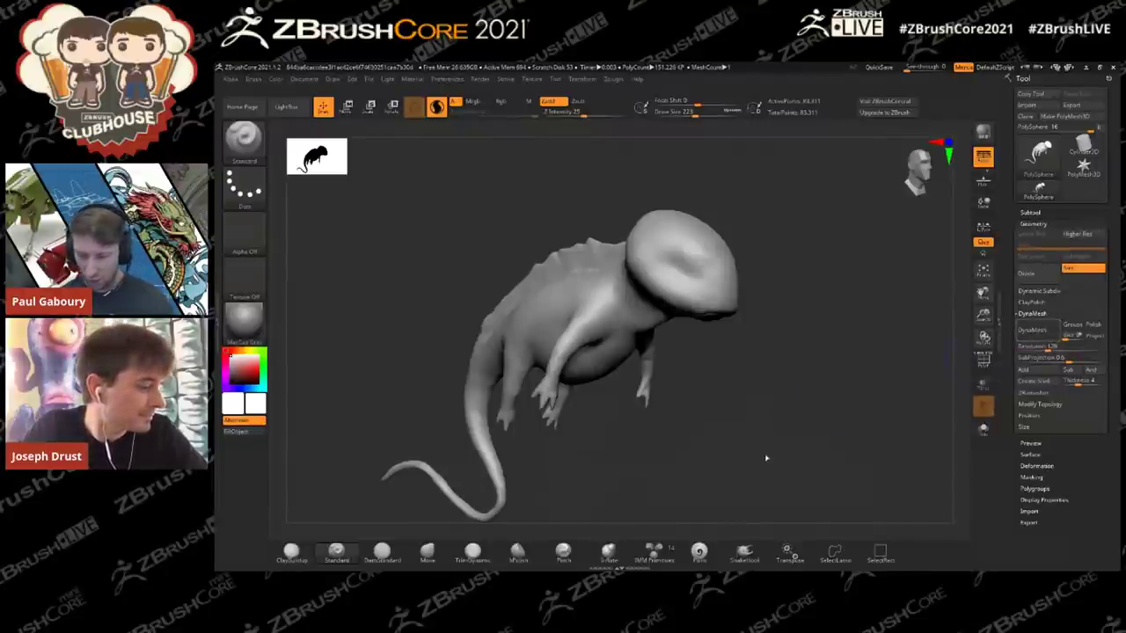
{"action": "left_click_drag", "start_coordinate": [814, 368], "coordinate": [709, 337]}
{"action": "mouse_move", "coordinate": [688, 269]}
{"action": "right_mouse_down", "text": "ctrl"}
{"action": "mouse_move", "coordinate": [765, 330]}
{"action": "mouse_move", "coordinate": [724, 274]}
{"action": "mouse_move", "coordinate": [769, 326]}
{"action": "right_mouse_up", "text": "ctrl"}
{"action": "key", "text": "shift+f"}
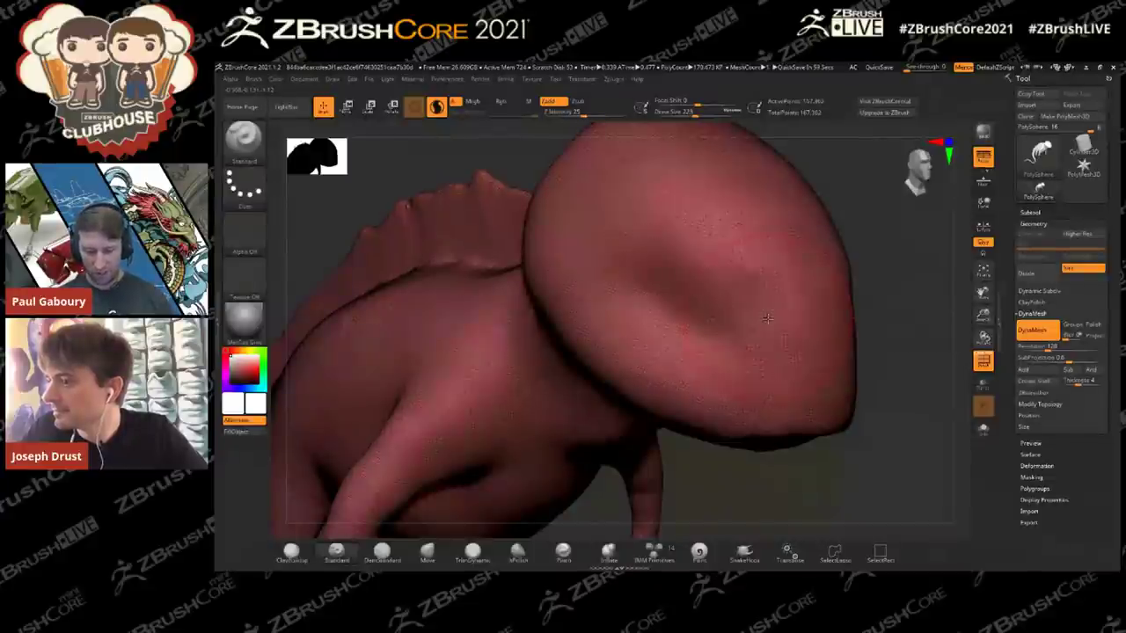
{"action": "mouse_move", "coordinate": [798, 364]}
{"action": "right_mouse_down", "text": "ctrl"}
{"action": "mouse_move", "coordinate": [763, 314]}
{"action": "mouse_move", "coordinate": [792, 378]}
{"action": "right_mouse_up", "text": "ctrl"}
{"action": "right_click_drag", "start_coordinate": [791, 378], "coordinate": [769, 350], "text": "ctrl"}
Step: Lengthen the front legs by pulling their feet downward with the SnakeHook brush, and hide the wireframe
{"action": "mouse_move", "coordinate": [769, 351]}
{"action": "left_mouse_down"}
{"action": "mouse_move", "coordinate": [618, 392]}
{"action": "mouse_move", "coordinate": [674, 369]}
{"action": "mouse_move", "coordinate": [642, 385]}
{"action": "mouse_move", "coordinate": [439, 304]}
{"action": "left_mouse_up"}
{"action": "key", "text": "ctrl+z"}
{"action": "key", "text": "b"}
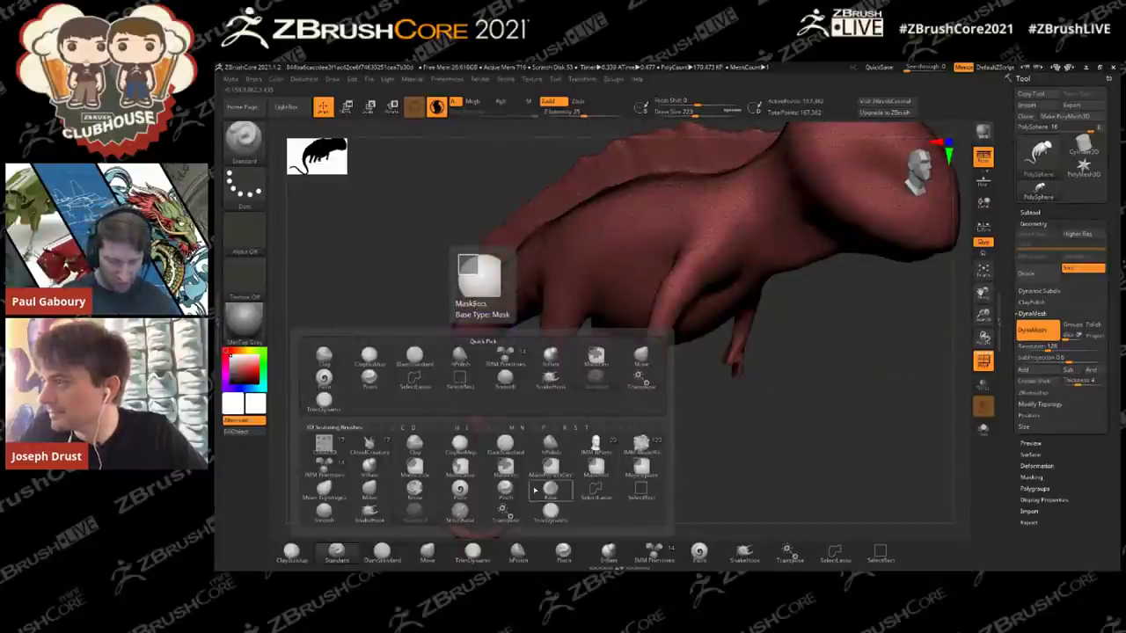
{"action": "key", "text": "s"}
{"action": "key", "text": "h"}
{"action": "left_click_drag", "start_coordinate": [645, 381], "coordinate": [634, 400]}
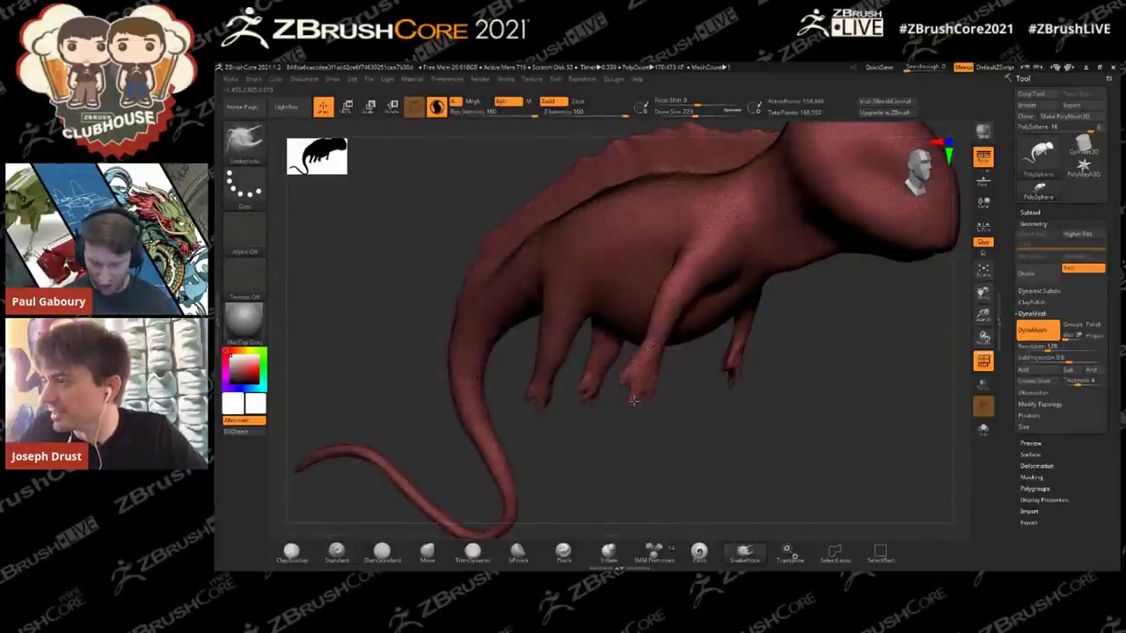
{"action": "key", "text": "ctrl+z"}
{"action": "key", "text": "ctrl+z"}
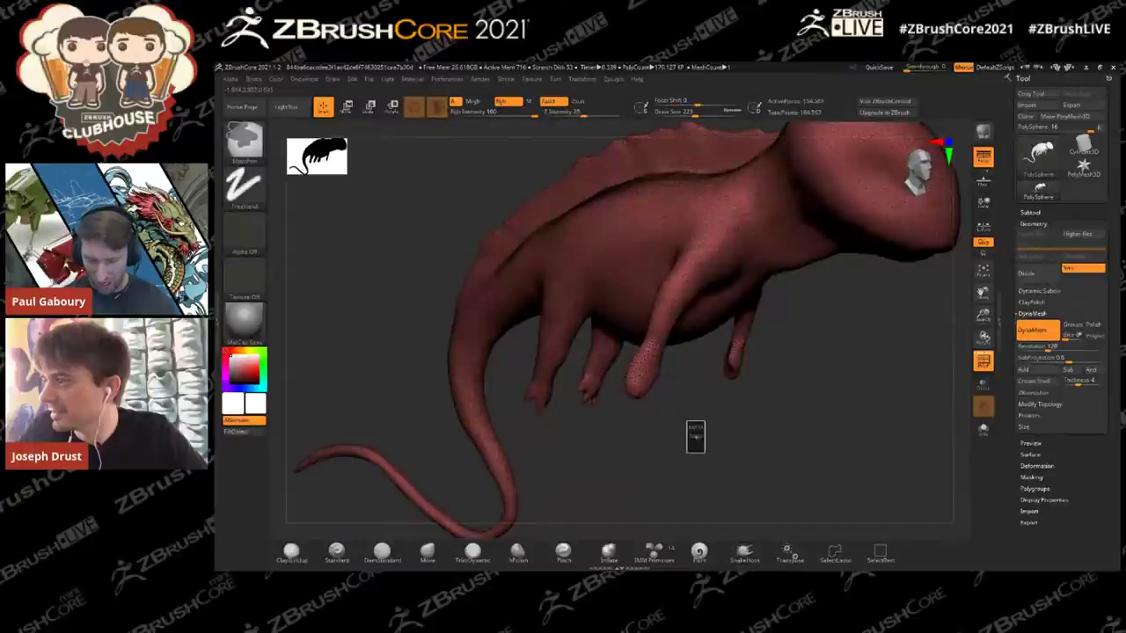
{"action": "mouse_move", "coordinate": [633, 396]}
{"action": "left_mouse_down"}
{"action": "mouse_move", "coordinate": [619, 433]}
{"action": "mouse_move", "coordinate": [714, 477]}
{"action": "left_mouse_up"}
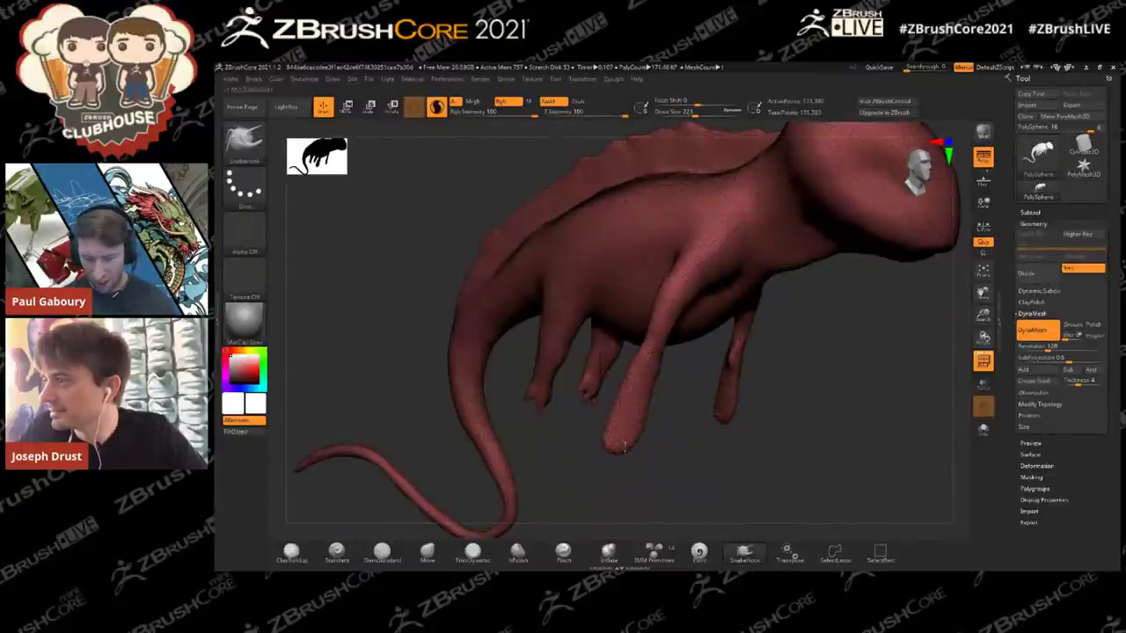
{"action": "key", "text": "shift"}
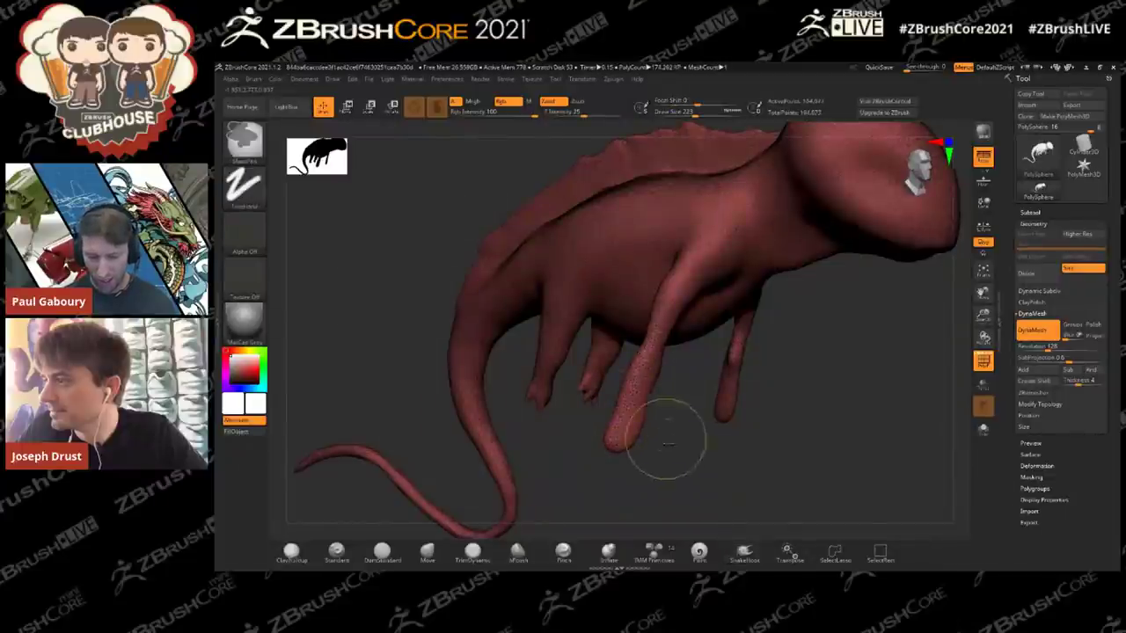
{"action": "mouse_move", "coordinate": [691, 465]}
{"action": "left_mouse_down"}
{"action": "mouse_move", "coordinate": [788, 388]}
{"action": "mouse_move", "coordinate": [753, 395]}
{"action": "mouse_move", "coordinate": [792, 385]}
{"action": "mouse_move", "coordinate": [756, 384]}
{"action": "left_mouse_up"}
{"action": "key", "text": "shift+f"}
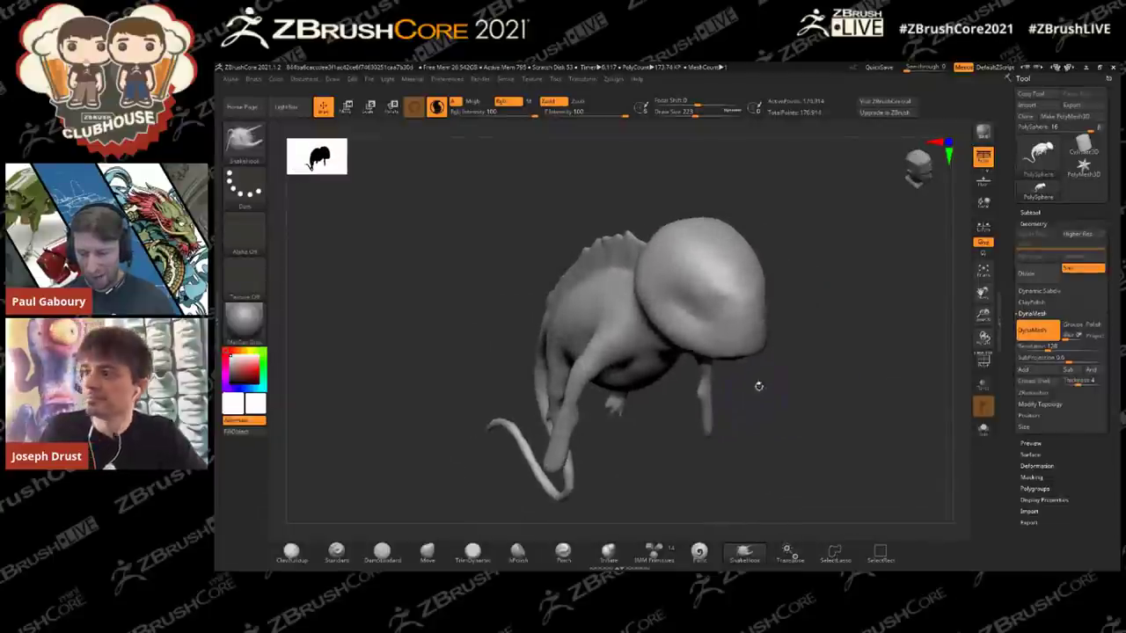
Step: Add a pair of ridged horns on top of the head using the ChiselCreature brush's Horn2 shape at draw size 120
{"action": "key", "text": "b"}
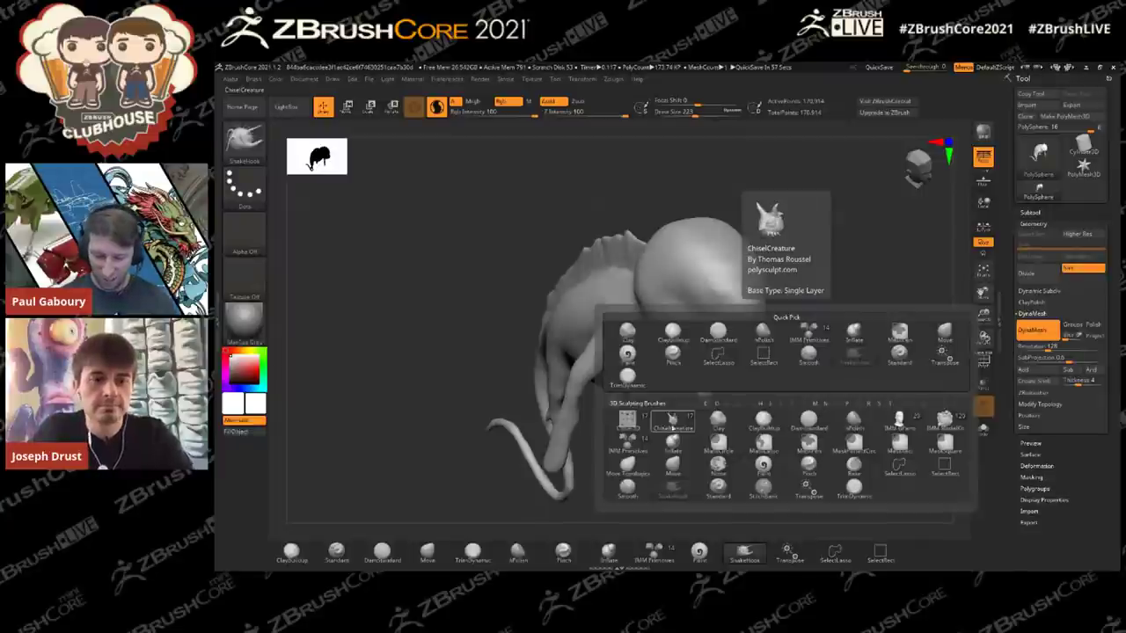
{"action": "left_click", "coordinate": [671, 423]}
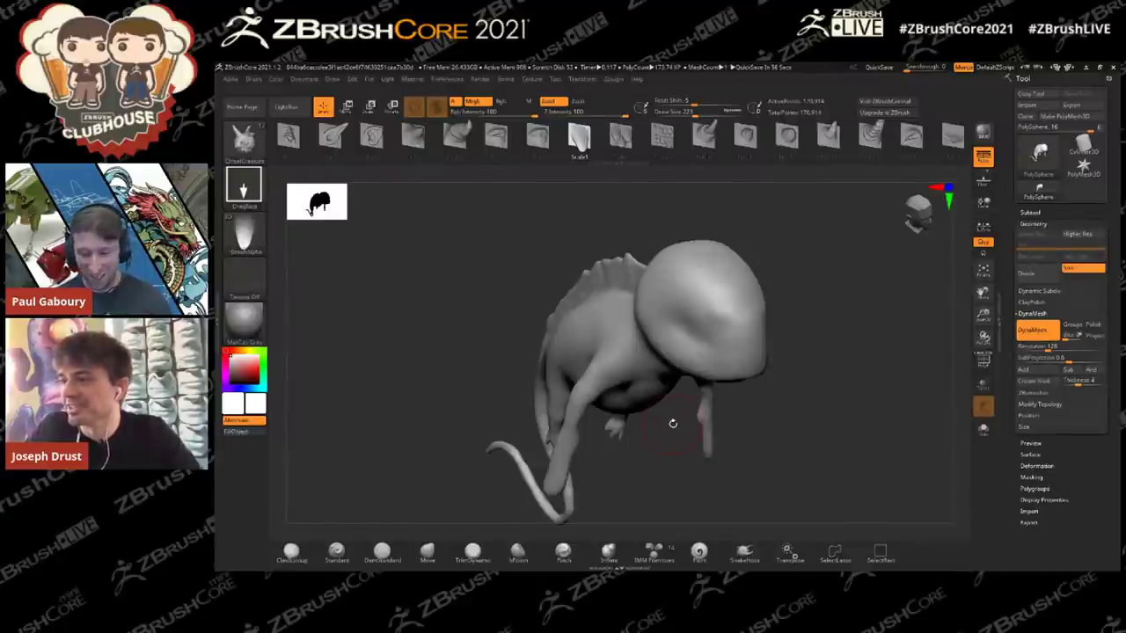
{"action": "left_click", "coordinate": [746, 137]}
{"action": "left_click_drag", "start_coordinate": [827, 291], "coordinate": [779, 289]}
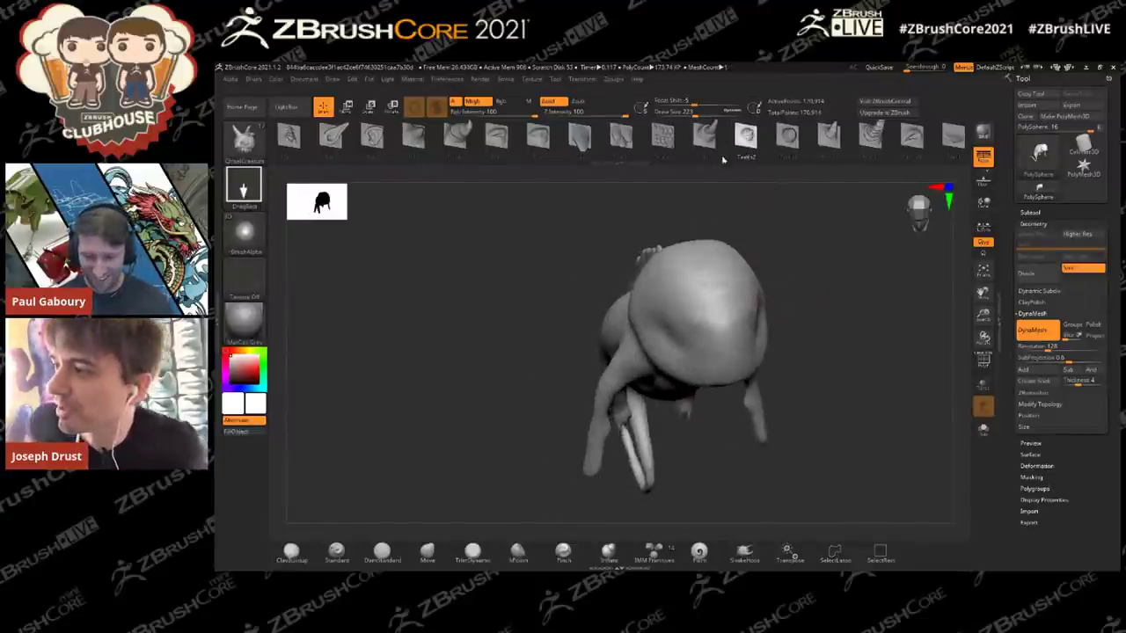
{"action": "left_click", "coordinate": [871, 134]}
{"action": "mouse_move", "coordinate": [837, 190]}
{"action": "left_mouse_down"}
{"action": "mouse_move", "coordinate": [752, 329]}
{"action": "mouse_move", "coordinate": [718, 274]}
{"action": "left_mouse_up"}
{"action": "key", "text": "s"}
{"action": "mouse_move", "coordinate": [814, 215]}
{"action": "left_mouse_down"}
{"action": "mouse_move", "coordinate": [724, 283]}
{"action": "mouse_move", "coordinate": [729, 213]}
{"action": "left_mouse_up"}
{"action": "left_click_drag", "start_coordinate": [799, 329], "coordinate": [814, 296]}
{"action": "key", "text": "ctrl+z"}
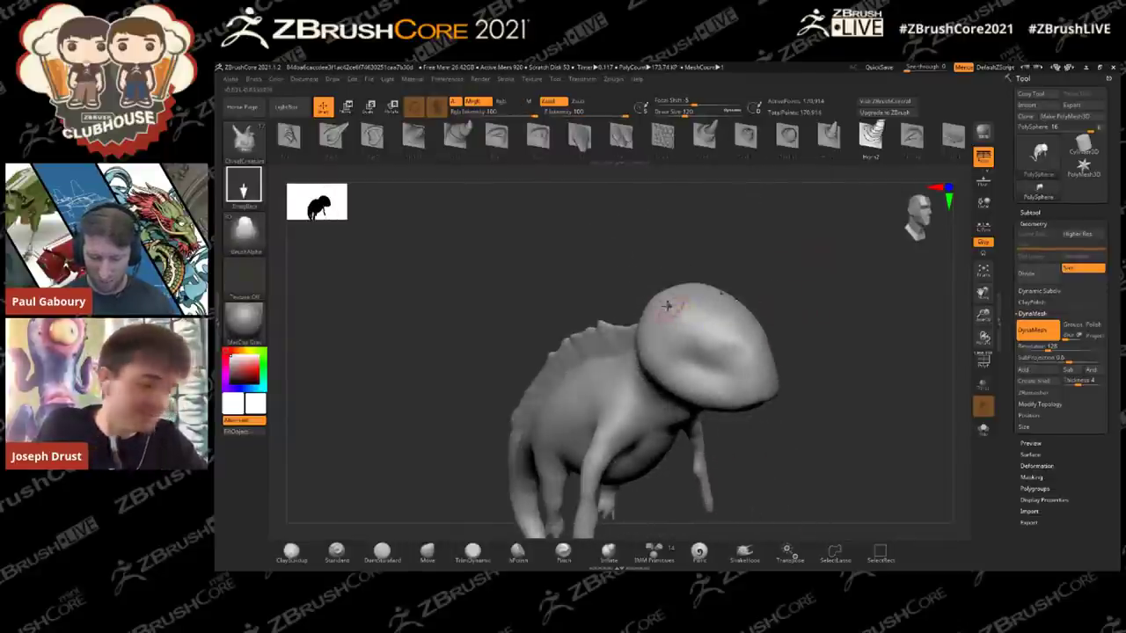
{"action": "right_click_drag", "start_coordinate": [668, 306], "coordinate": [673, 306]}
{"action": "left_click_drag", "start_coordinate": [674, 306], "coordinate": [670, 250]}
Step: Add eyes to both sides of the head with the ChiselCreature brush's Eye1 shape
{"action": "mouse_move", "coordinate": [799, 299]}
{"action": "left_mouse_down"}
{"action": "mouse_move", "coordinate": [770, 303]}
{"action": "mouse_move", "coordinate": [812, 304]}
{"action": "left_mouse_up"}
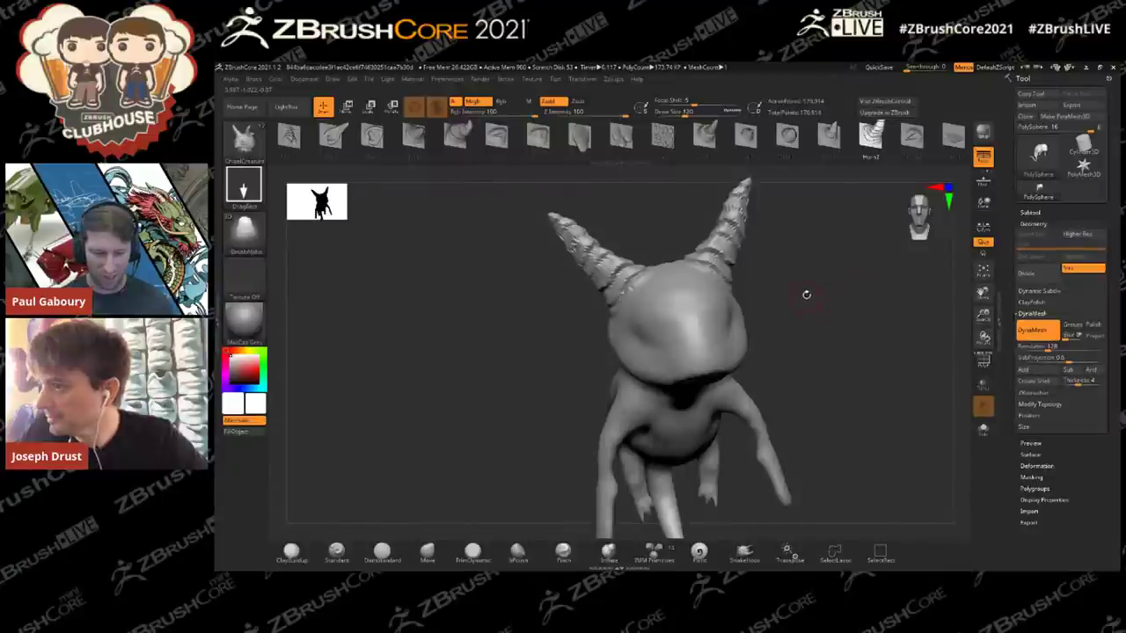
{"action": "left_click", "coordinate": [497, 137]}
{"action": "right_click_drag", "start_coordinate": [648, 332], "coordinate": [702, 312]}
{"action": "left_click_drag", "start_coordinate": [702, 311], "coordinate": [741, 274]}
{"action": "right_click_drag", "start_coordinate": [791, 282], "coordinate": [766, 329], "text": "ctrl"}
{"action": "right_click_drag", "start_coordinate": [701, 352], "coordinate": [705, 321], "text": "ctrl"}
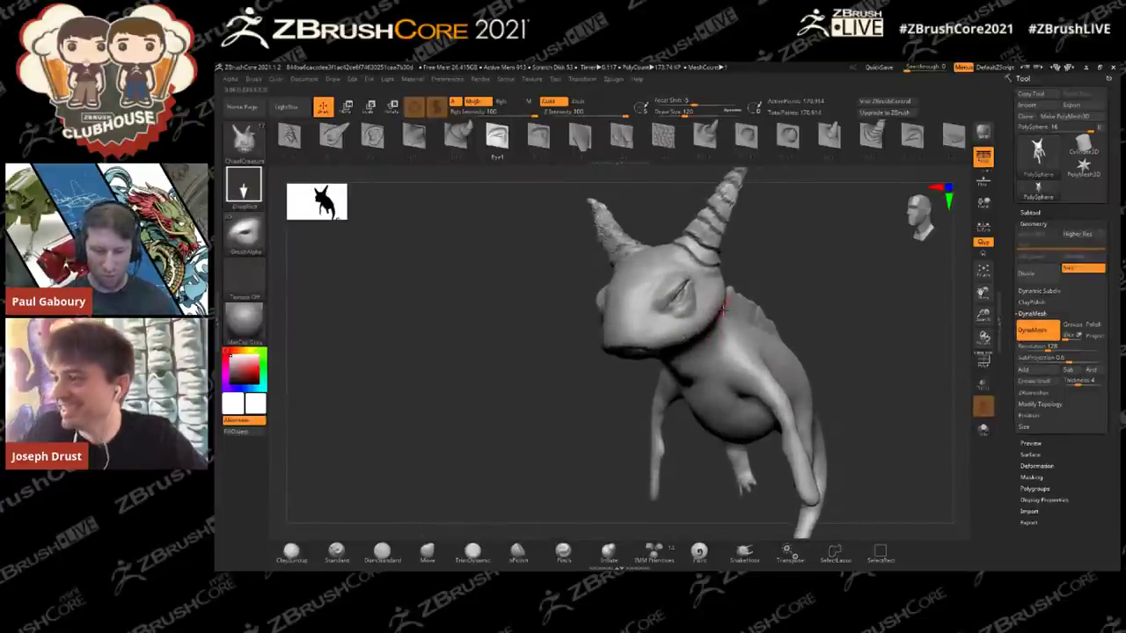
Step: Try the Ear2 shape on the side of the head behind the eye and undo it
{"action": "right_click_drag", "start_coordinate": [723, 310], "coordinate": [655, 307]}
{"action": "left_click", "coordinate": [373, 137]}
{"action": "right_click_drag", "start_coordinate": [649, 189], "coordinate": [653, 215], "text": "ctrl"}
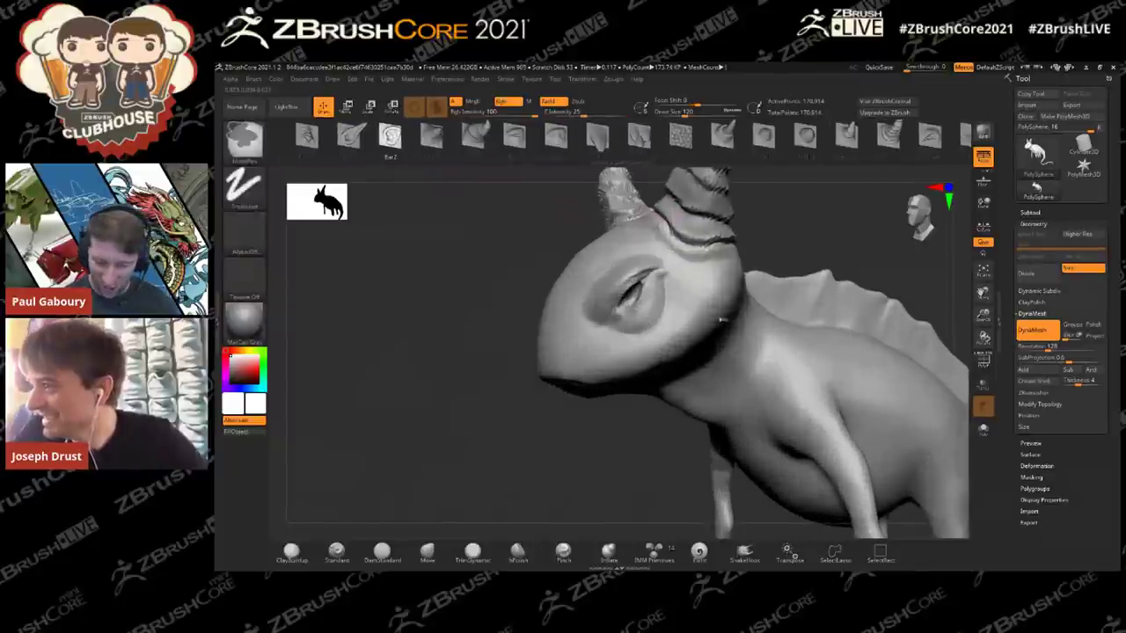
{"action": "left_click_drag", "start_coordinate": [729, 283], "coordinate": [743, 239]}
{"action": "key", "text": "ctrl+z"}
Step: Add pointed ears behind the eyes with the ChiselCreature brush's Ear1 shape
{"action": "left_click", "coordinate": [351, 135]}
{"action": "right_click_drag", "start_coordinate": [760, 222], "coordinate": [770, 283], "text": "ctrl"}
{"action": "left_click_drag", "start_coordinate": [769, 283], "coordinate": [799, 351]}
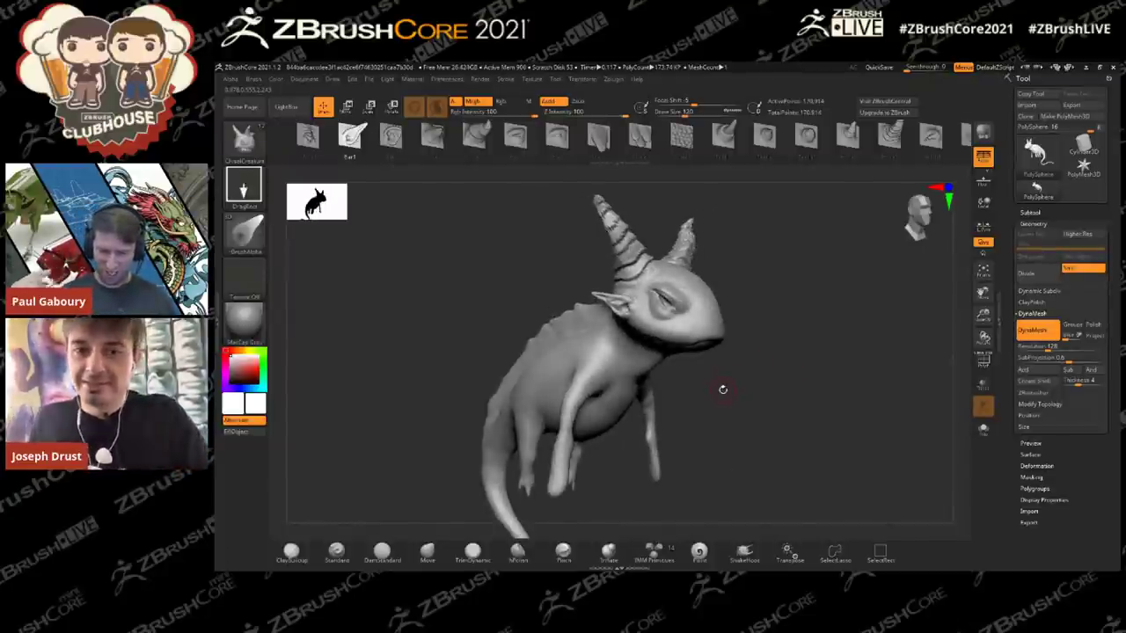
Step: Try stamping patches of scales along the shoulder and back with the ChiselCreature scale shape and undo them
{"action": "left_click_drag", "start_coordinate": [722, 389], "coordinate": [694, 409]}
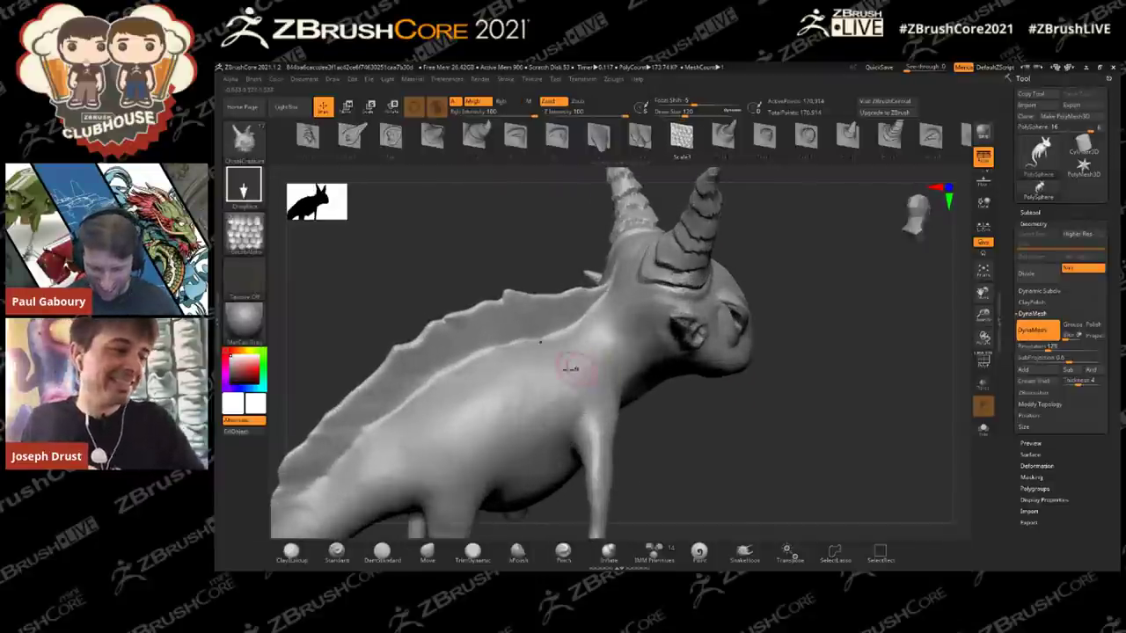
{"action": "left_click_drag", "start_coordinate": [551, 383], "coordinate": [595, 341]}
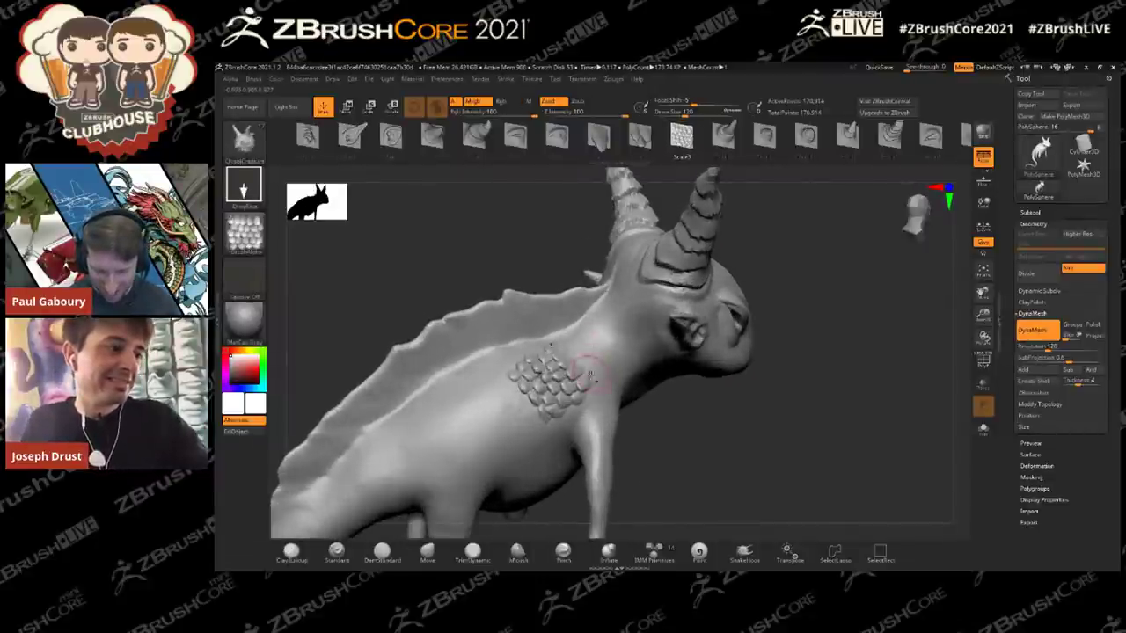
{"action": "left_click_drag", "start_coordinate": [650, 422], "coordinate": [767, 356], "text": "alt"}
{"action": "left_click_drag", "start_coordinate": [586, 328], "coordinate": [643, 280]}
{"action": "mouse_move", "coordinate": [637, 362]}
{"action": "left_mouse_down"}
{"action": "mouse_move", "coordinate": [625, 387]}
{"action": "mouse_move", "coordinate": [650, 345]}
{"action": "mouse_move", "coordinate": [678, 376]}
{"action": "mouse_move", "coordinate": [710, 351]}
{"action": "mouse_move", "coordinate": [707, 373]}
{"action": "mouse_move", "coordinate": [786, 330]}
{"action": "left_mouse_up"}
{"action": "key", "text": "ctrl+z"}
{"action": "key", "text": "ctrl+z"}
{"action": "key", "text": "ctrl+z"}
{"action": "key", "text": "ctrl+z"}
{"action": "key", "text": "ctrl+z"}
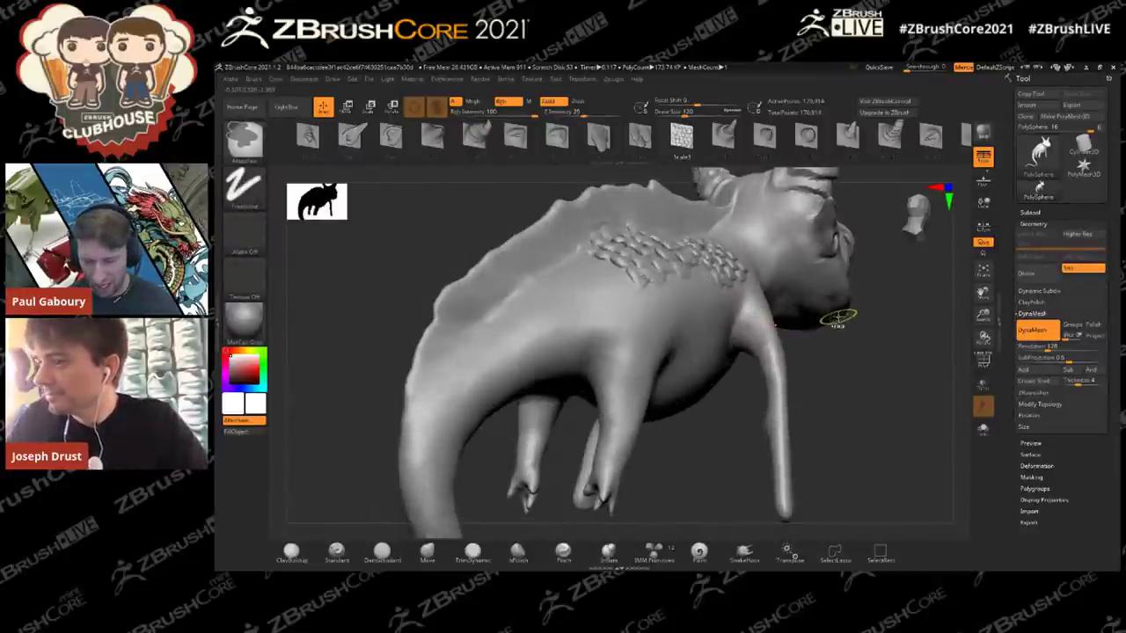
Step: Smooth the back of the ears where they join the head
{"action": "right_click_drag", "start_coordinate": [836, 315], "coordinate": [706, 420], "text": "alt"}
{"action": "right_click_drag", "start_coordinate": [717, 370], "coordinate": [753, 352], "text": "ctrl"}
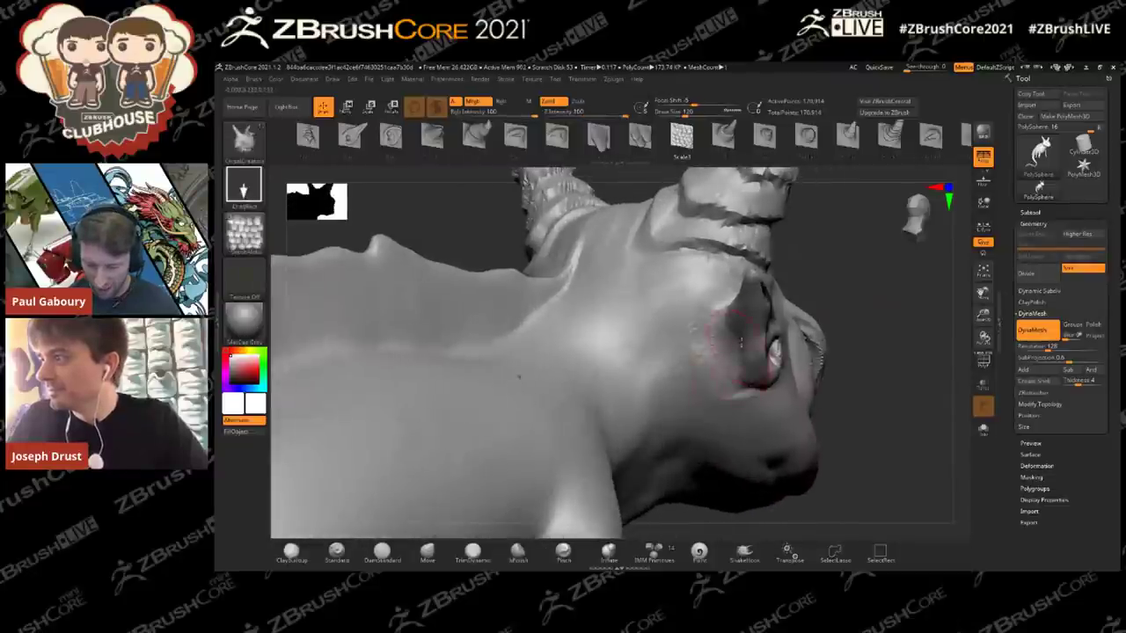
{"action": "right_click_drag", "start_coordinate": [525, 384], "coordinate": [761, 252]}
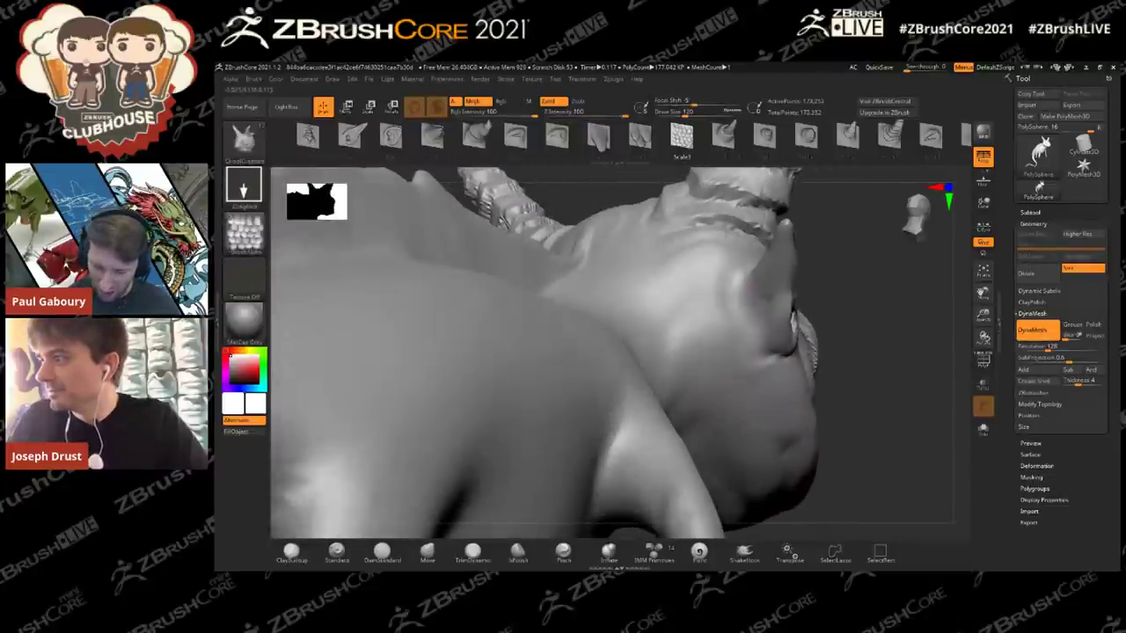
{"action": "right_click_drag", "start_coordinate": [445, 357], "coordinate": [758, 248]}
{"action": "mouse_move", "coordinate": [757, 249]}
{"action": "left_mouse_down"}
{"action": "mouse_move", "coordinate": [809, 239]}
{"action": "mouse_move", "coordinate": [803, 262]}
{"action": "left_mouse_up"}
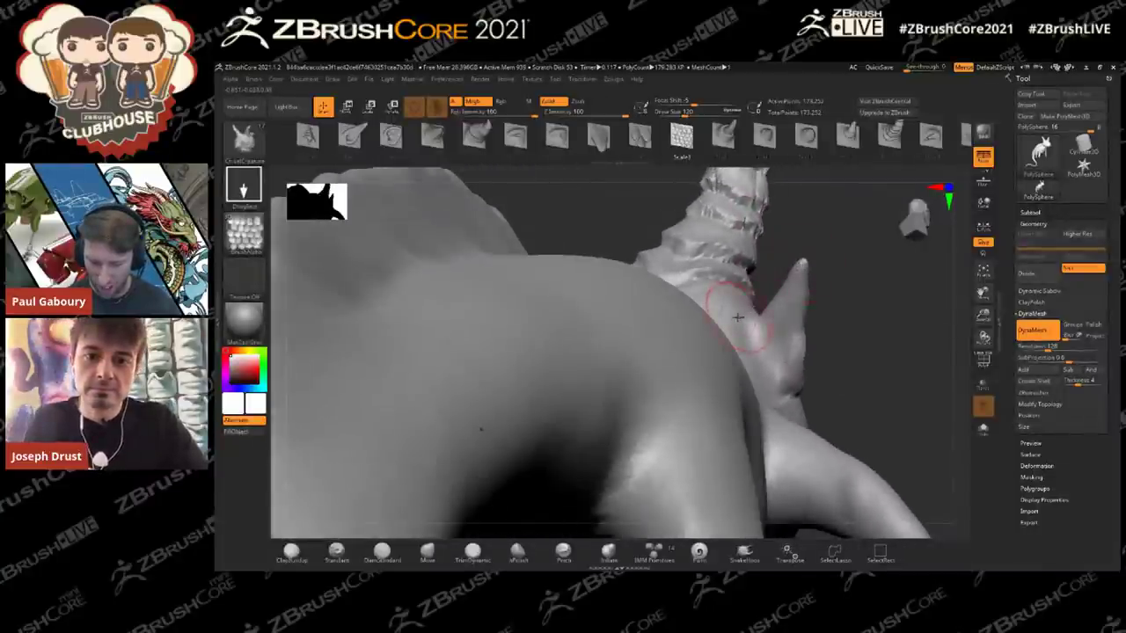
{"action": "mouse_move", "coordinate": [862, 325]}
{"action": "right_mouse_down", "text": "ctrl"}
{"action": "mouse_move", "coordinate": [817, 360]}
{"action": "mouse_move", "coordinate": [646, 353]}
{"action": "mouse_move", "coordinate": [619, 386]}
{"action": "mouse_move", "coordinate": [691, 378]}
{"action": "right_mouse_up", "text": "ctrl"}
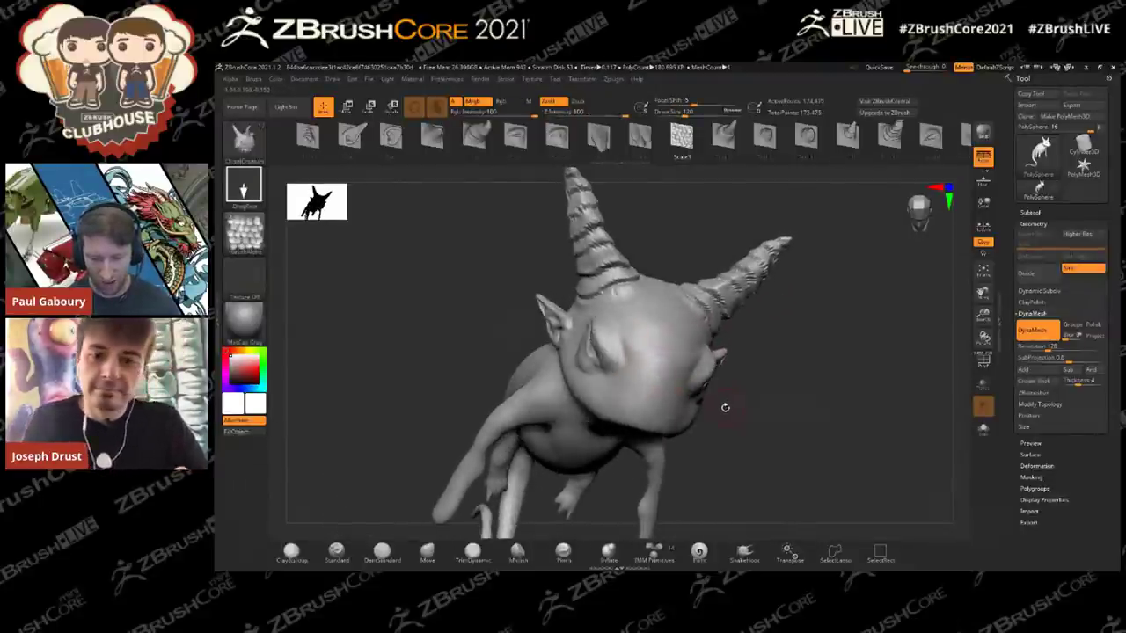
Step: Add a pig snout to the front of the face using the Chisel3D brush's Nose05 shape
{"action": "left_click", "coordinate": [884, 139]}
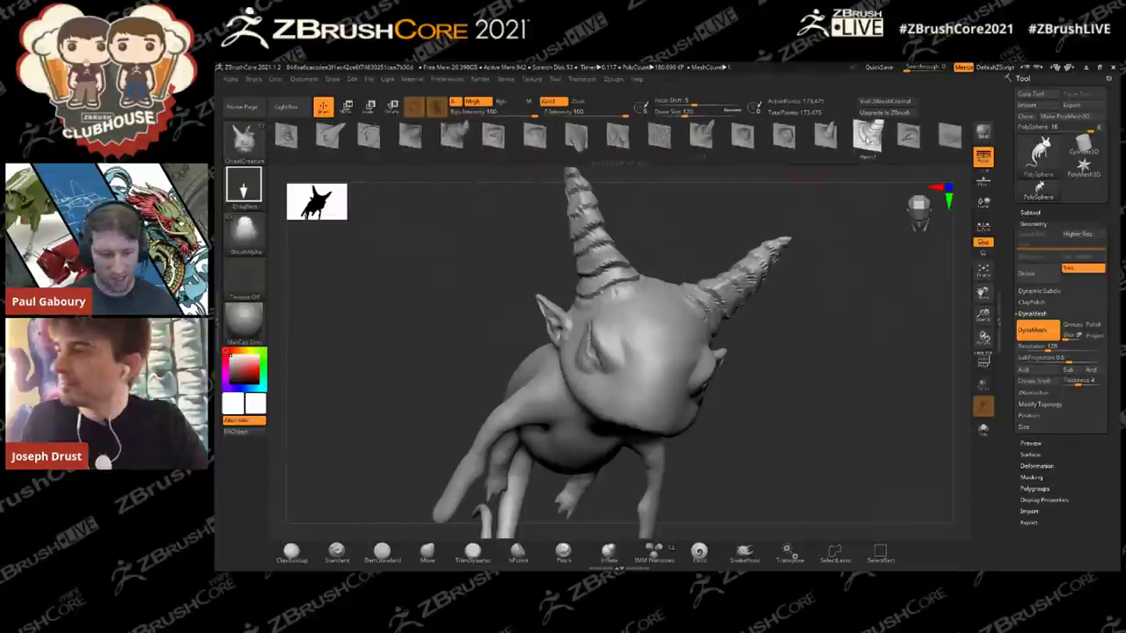
{"action": "left_click", "coordinate": [552, 136]}
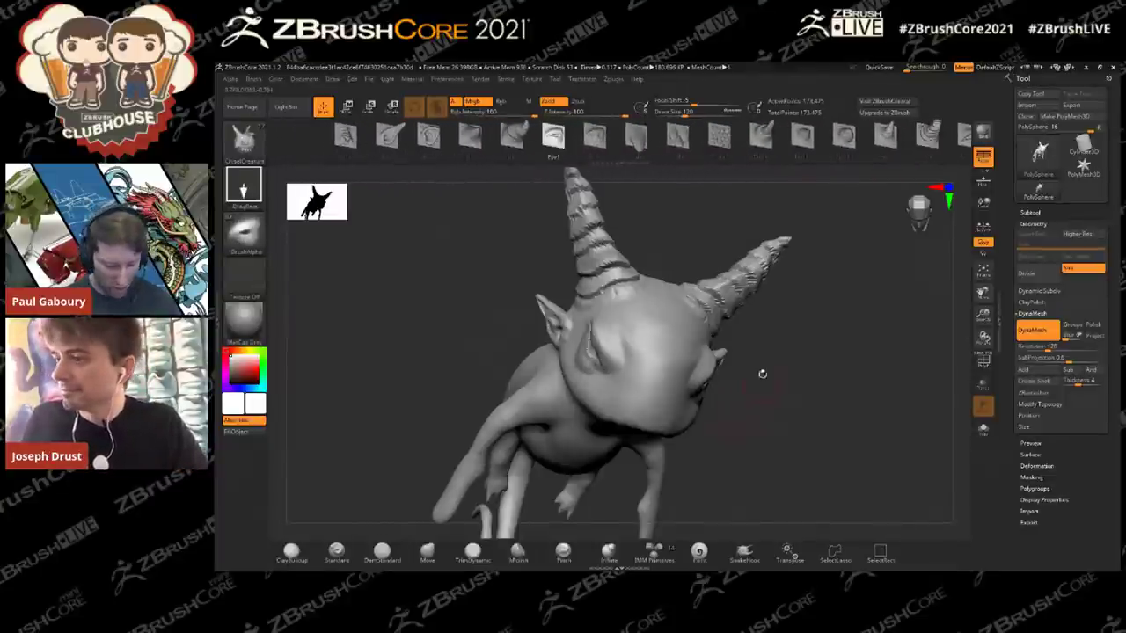
{"action": "key", "text": "b"}
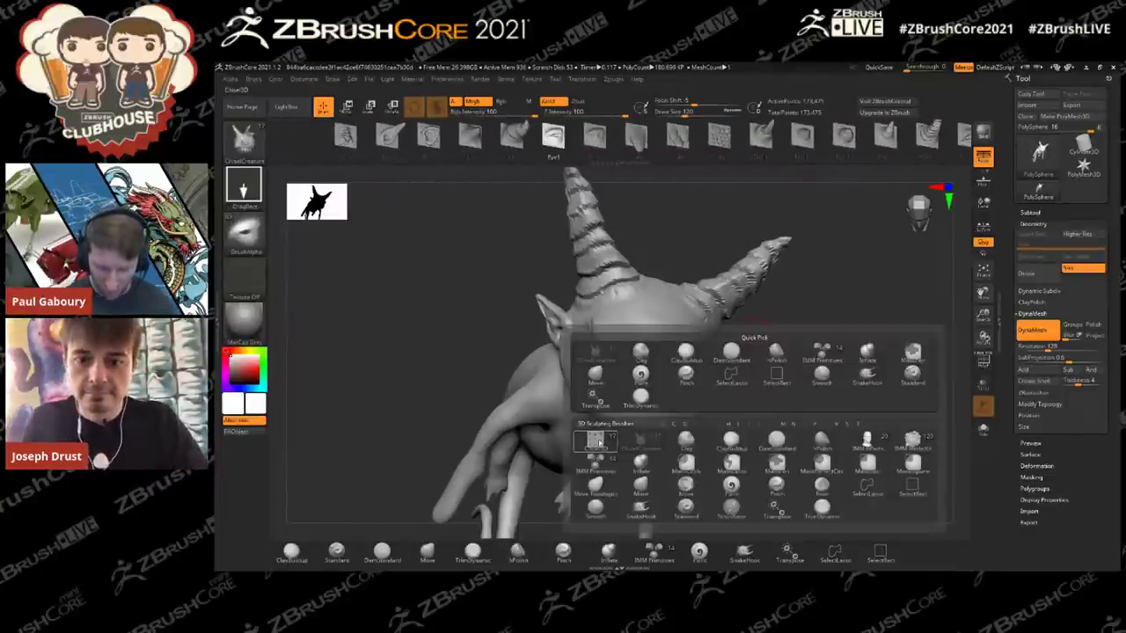
{"action": "left_click", "coordinate": [598, 444]}
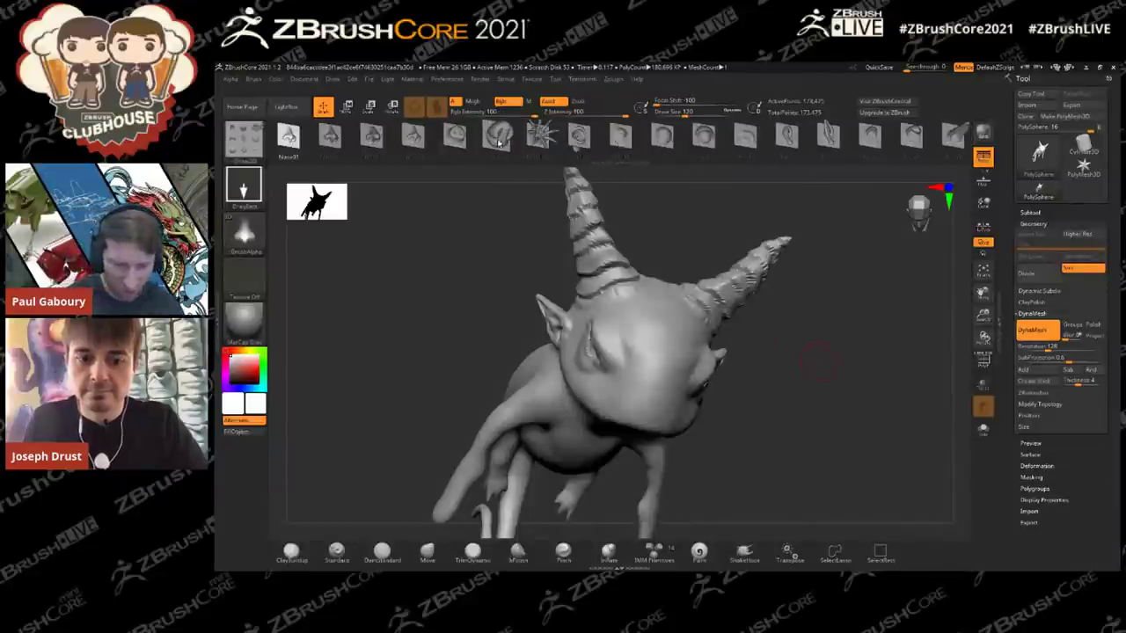
{"action": "mouse_move", "coordinate": [678, 439]}
{"action": "left_mouse_down"}
{"action": "mouse_move", "coordinate": [651, 362]}
{"action": "mouse_move", "coordinate": [671, 303]}
{"action": "left_mouse_up"}
{"action": "mouse_move", "coordinate": [779, 389]}
{"action": "left_mouse_down"}
{"action": "mouse_move", "coordinate": [791, 427]}
{"action": "mouse_move", "coordinate": [779, 427]}
{"action": "mouse_move", "coordinate": [784, 396]}
{"action": "mouse_move", "coordinate": [715, 339]}
{"action": "left_mouse_up"}
{"action": "mouse_move", "coordinate": [715, 340]}
{"action": "right_mouse_down"}
{"action": "mouse_move", "coordinate": [669, 341]}
{"action": "mouse_move", "coordinate": [673, 371]}
{"action": "right_mouse_up"}
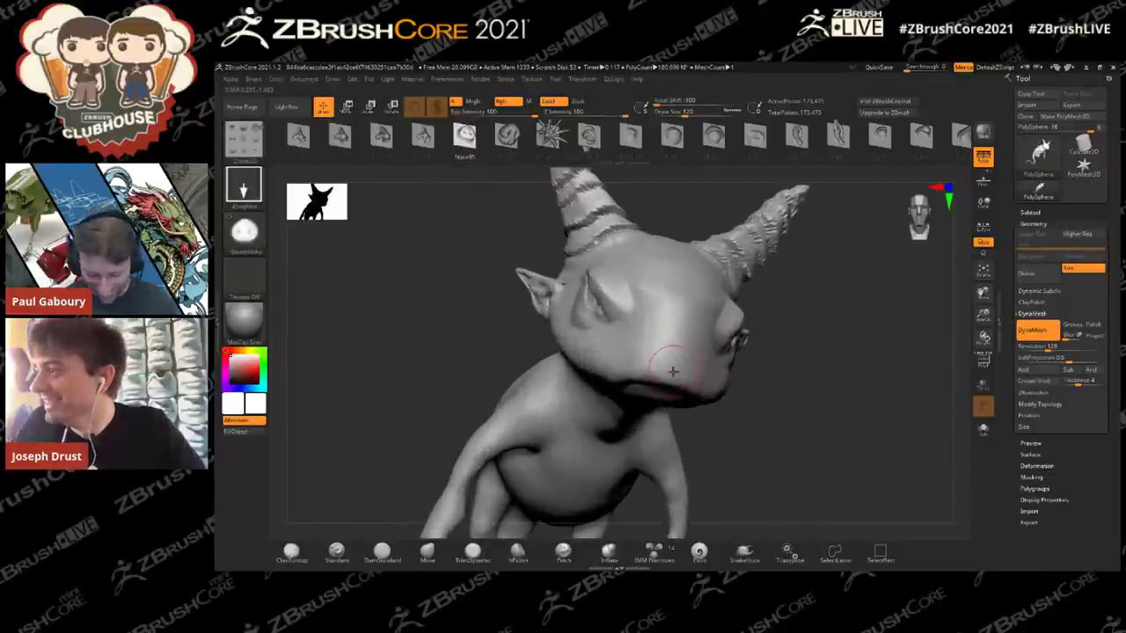
{"action": "left_click_drag", "start_coordinate": [669, 373], "coordinate": [679, 305]}
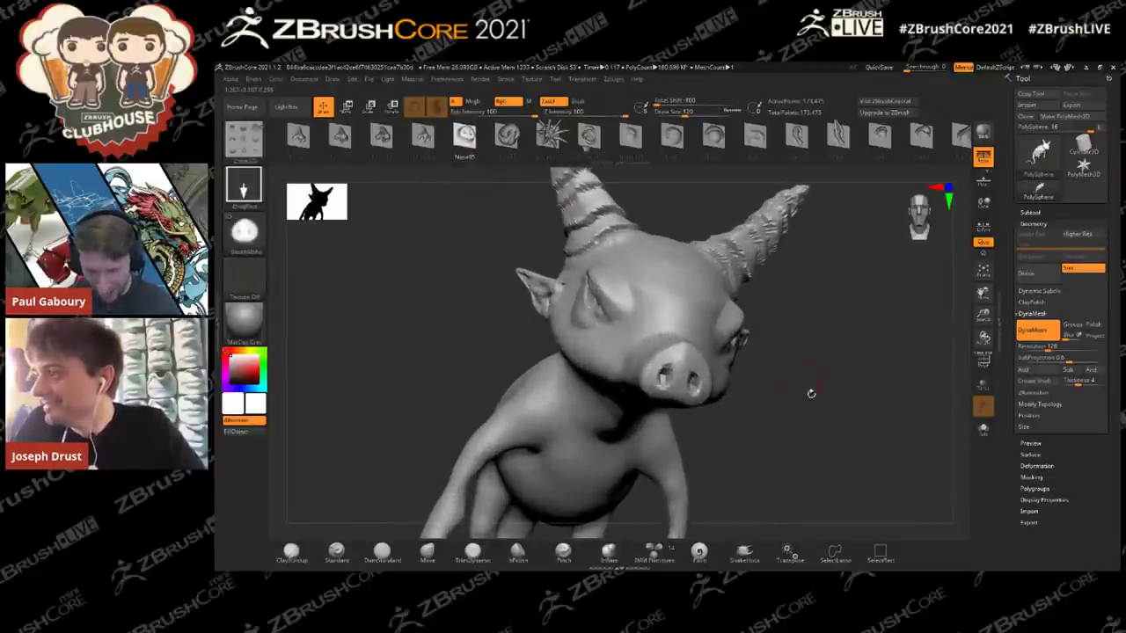
Step: Remesh the horned creature with DynaMesh and display its wireframe around the snout
{"action": "right_click_drag", "start_coordinate": [810, 392], "coordinate": [807, 356], "text": "ctrl"}
{"action": "right_click_drag", "start_coordinate": [807, 356], "coordinate": [848, 351]}
{"action": "left_click_drag", "start_coordinate": [774, 400], "coordinate": [767, 437]}
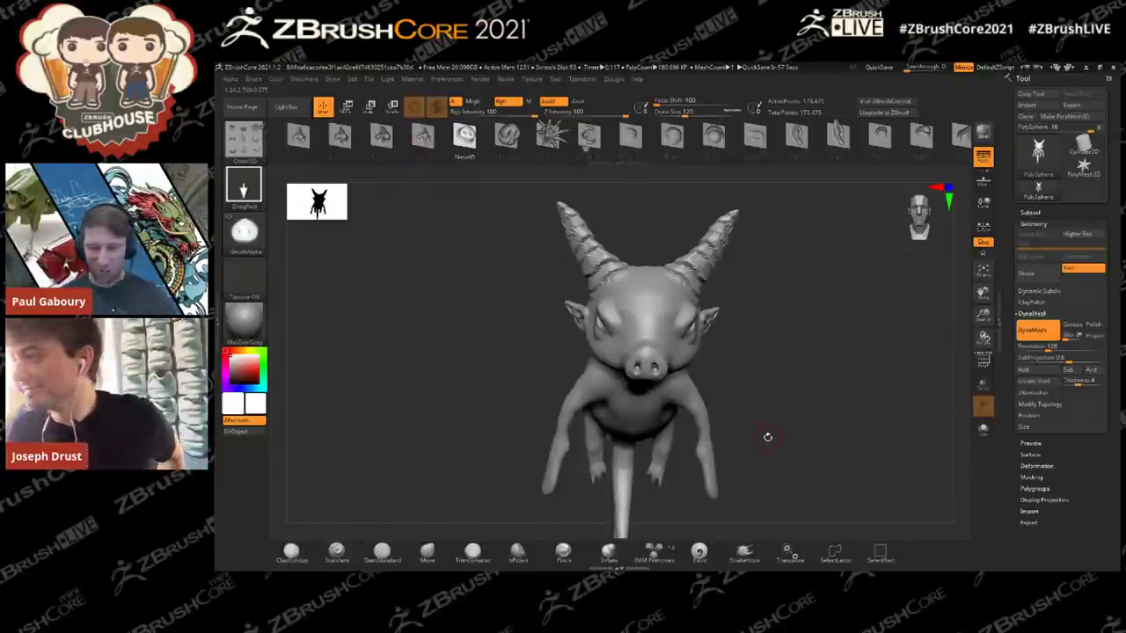
{"action": "mouse_move", "coordinate": [773, 376]}
{"action": "left_mouse_down"}
{"action": "mouse_move", "coordinate": [788, 398]}
{"action": "mouse_move", "coordinate": [759, 352]}
{"action": "mouse_move", "coordinate": [802, 372]}
{"action": "left_mouse_up"}
{"action": "left_click_drag", "start_coordinate": [748, 347], "coordinate": [819, 454], "text": "ctrl"}
{"action": "key", "text": "shift+f"}
{"action": "mouse_move", "coordinate": [724, 369]}
{"action": "right_mouse_down", "text": "ctrl"}
{"action": "mouse_move", "coordinate": [744, 426]}
{"action": "mouse_move", "coordinate": [739, 370]}
{"action": "right_mouse_up", "text": "ctrl"}
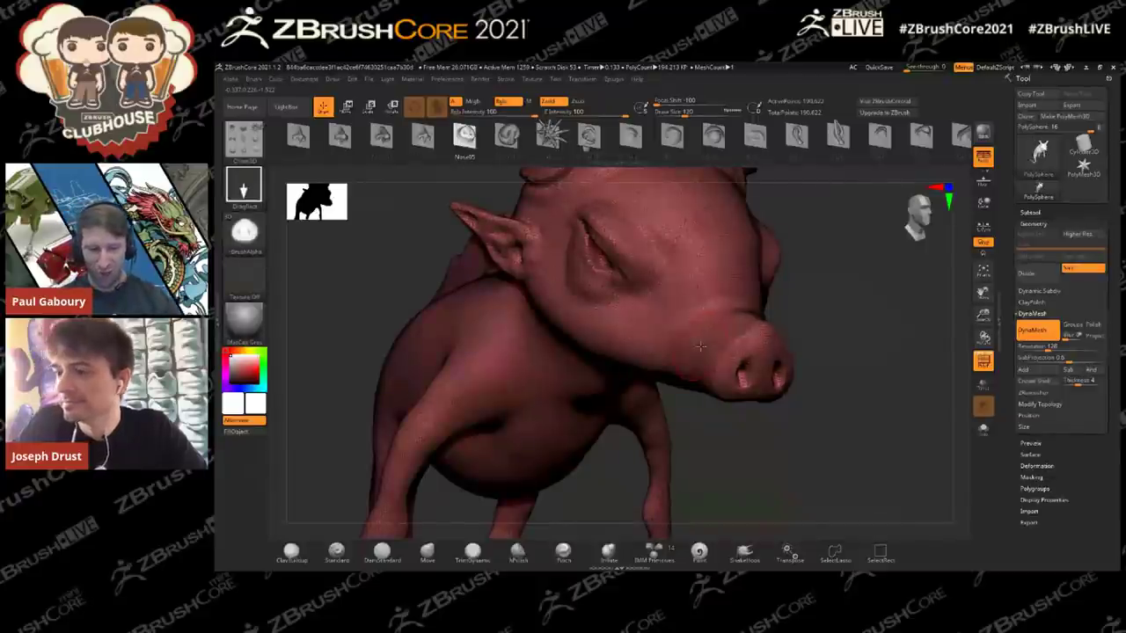
Step: Carve a crease where the pig snout meets the face with a reduced-size DamStandard brush and hide the wireframe
{"action": "key", "text": "b"}
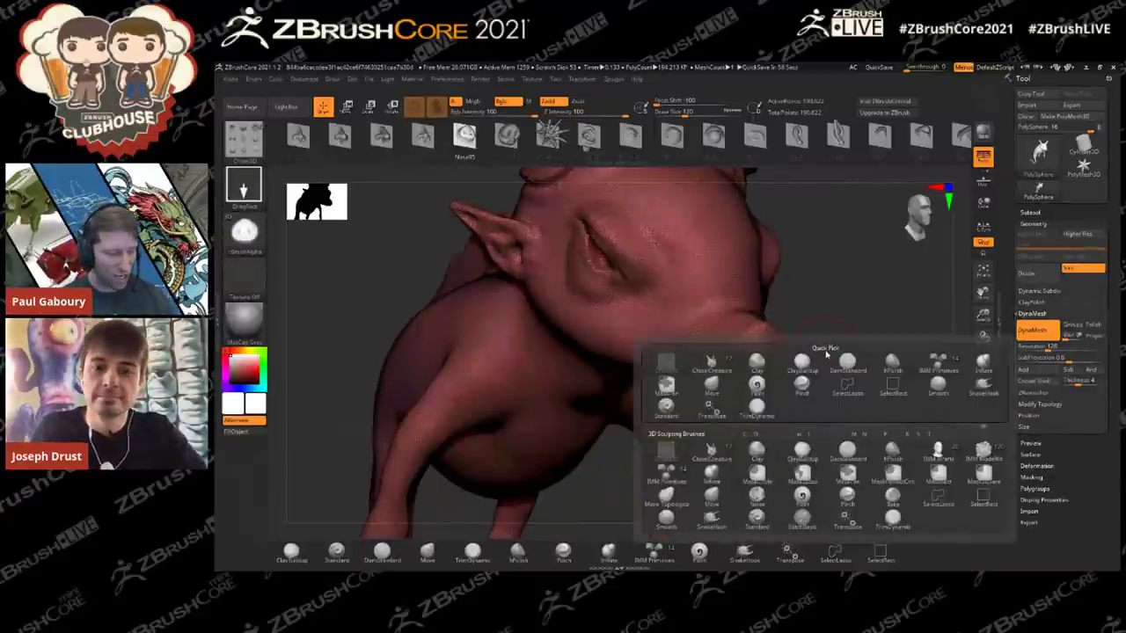
{"action": "key", "text": "c"}
{"action": "key", "text": "b"}
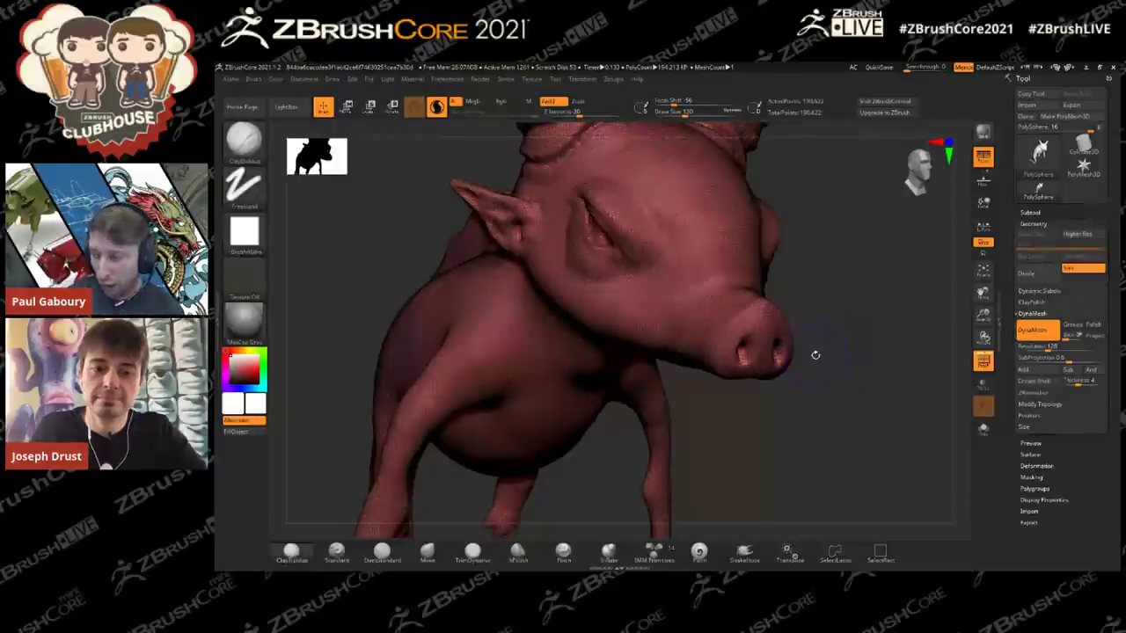
{"action": "key", "text": "s"}
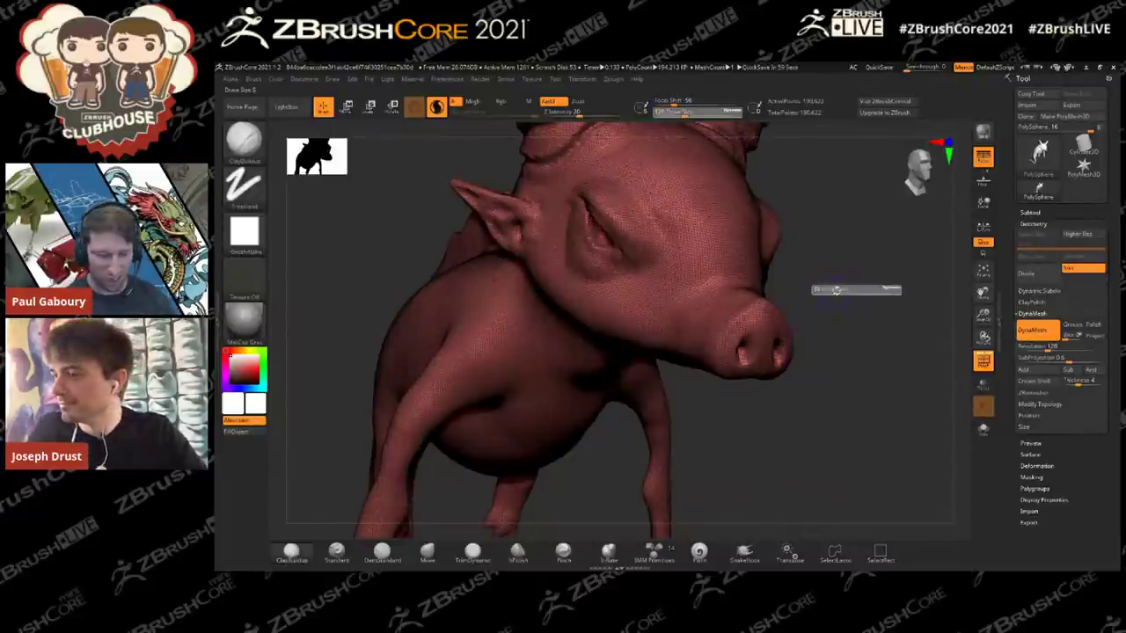
{"action": "key", "text": "b"}
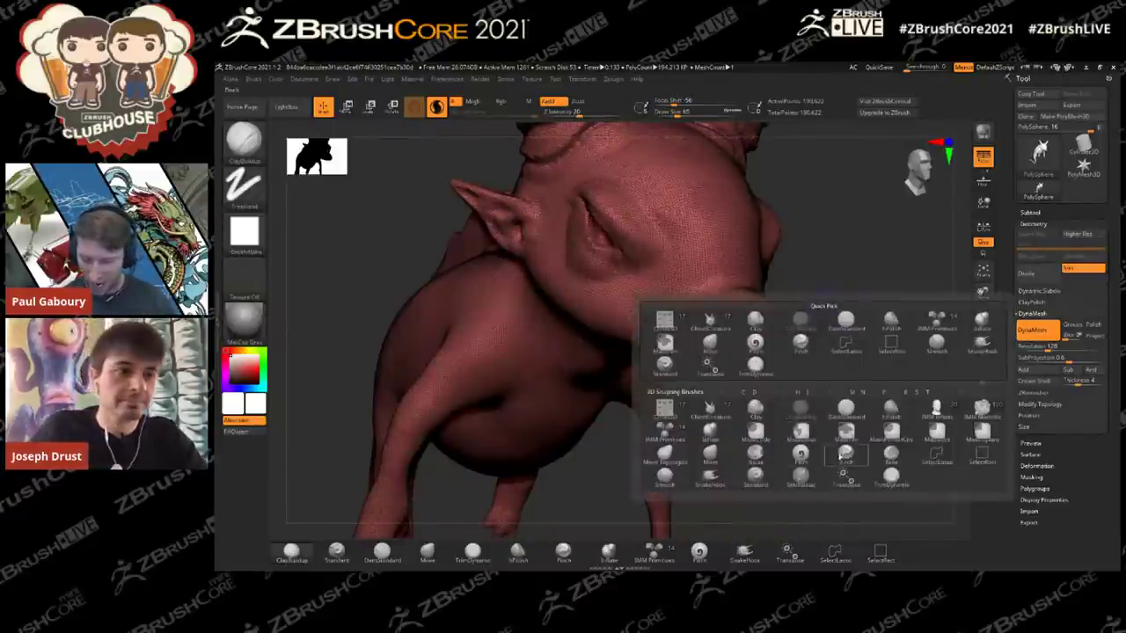
{"action": "left_click", "coordinate": [845, 405]}
{"action": "left_click_drag", "start_coordinate": [844, 409], "coordinate": [897, 431]}
{"action": "left_click_drag", "start_coordinate": [774, 305], "coordinate": [677, 361]}
{"action": "left_click_drag", "start_coordinate": [681, 391], "coordinate": [772, 331], "text": "ctrl"}
{"action": "key", "text": "shift+f"}
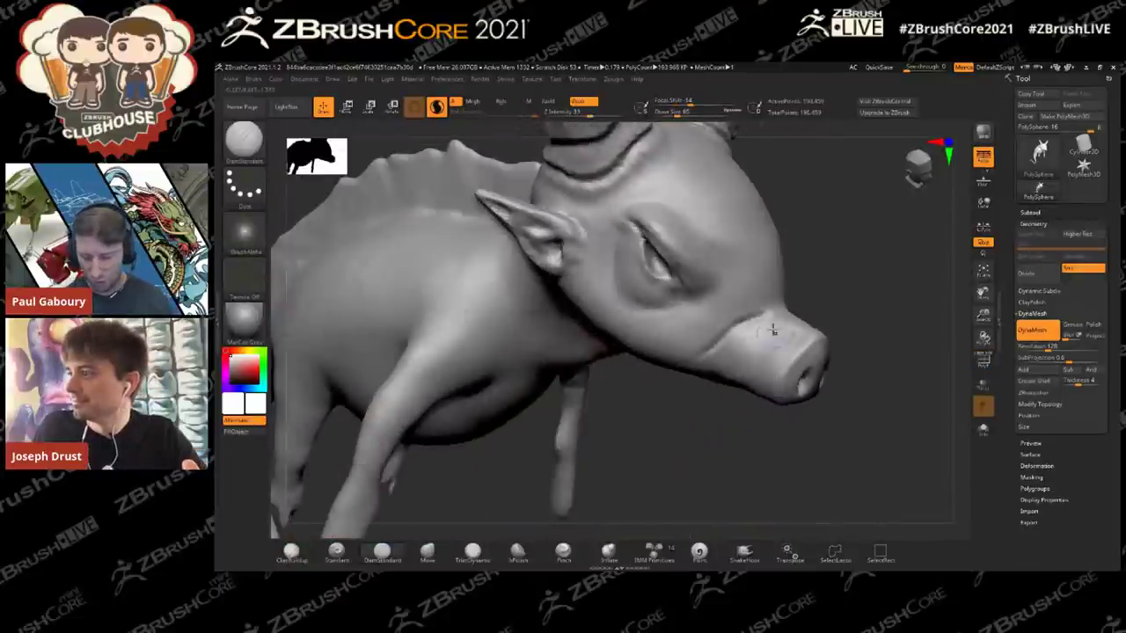
Step: Sharpen the creases beneath the snout base and around the ear and eye with the DamStandard brush
{"action": "mouse_move", "coordinate": [685, 366]}
{"action": "left_mouse_down"}
{"action": "mouse_move", "coordinate": [729, 333]}
{"action": "mouse_move", "coordinate": [851, 303]}
{"action": "left_mouse_up"}
{"action": "mouse_move", "coordinate": [642, 253]}
{"action": "left_mouse_down"}
{"action": "mouse_move", "coordinate": [690, 276]}
{"action": "mouse_move", "coordinate": [732, 268]}
{"action": "left_mouse_up"}
{"action": "mouse_move", "coordinate": [753, 394]}
{"action": "left_mouse_down", "text": "ctrl"}
{"action": "mouse_move", "coordinate": [786, 435]}
{"action": "mouse_move", "coordinate": [709, 339]}
{"action": "mouse_move", "coordinate": [646, 356]}
{"action": "left_mouse_up", "text": "ctrl"}
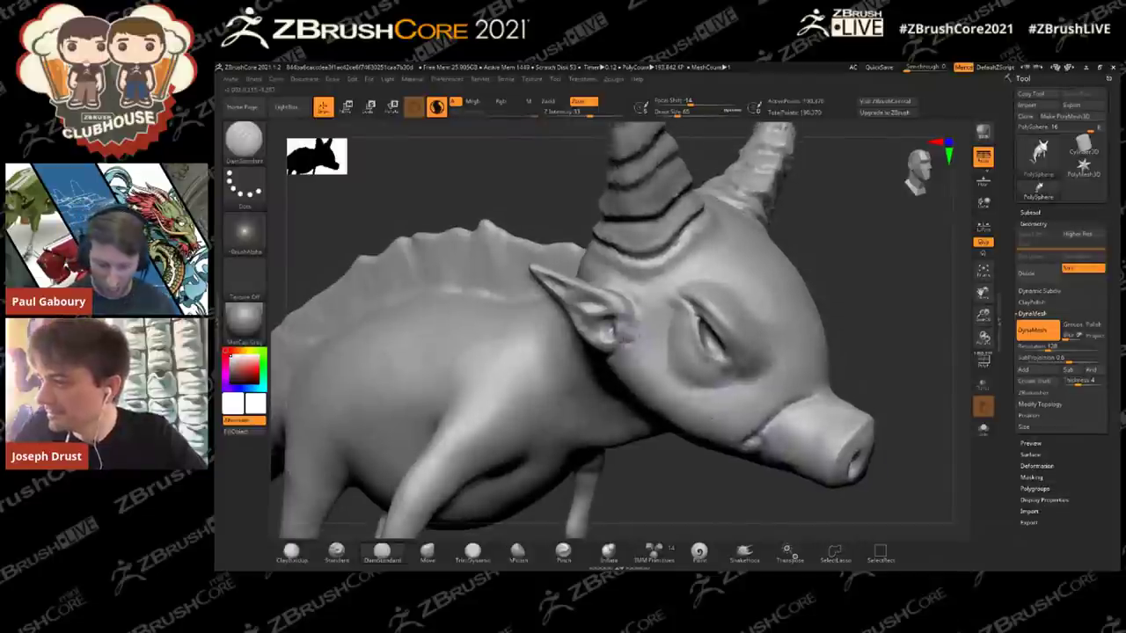
{"action": "right_click_drag", "start_coordinate": [630, 322], "coordinate": [647, 327]}
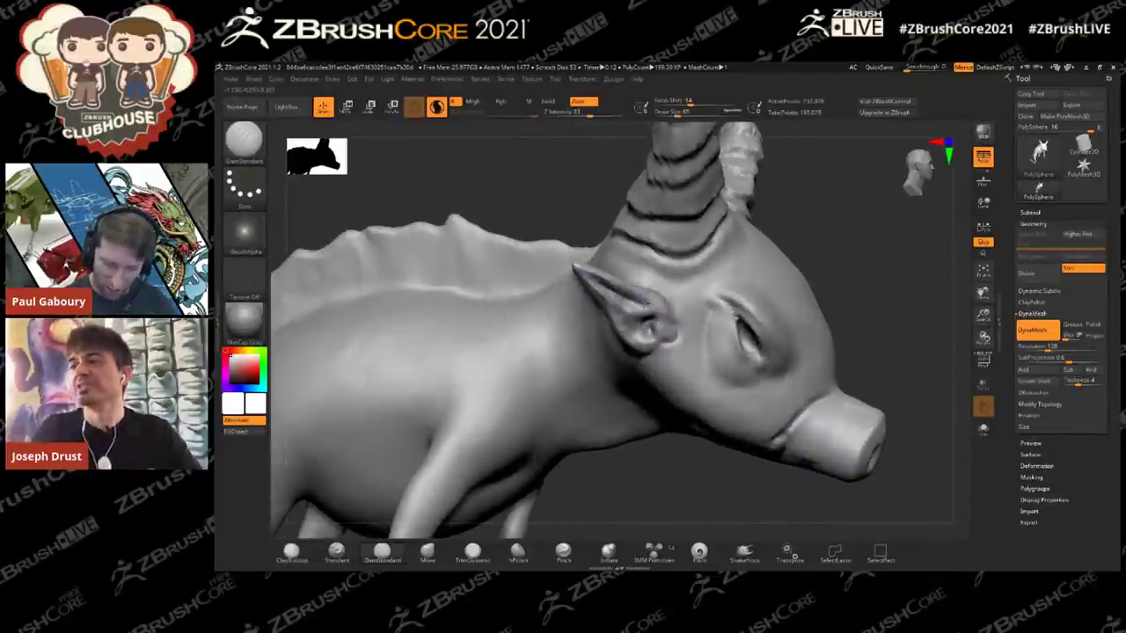
{"action": "mouse_move", "coordinate": [708, 312]}
{"action": "left_mouse_down"}
{"action": "mouse_move", "coordinate": [704, 358]}
{"action": "mouse_move", "coordinate": [740, 385]}
{"action": "left_mouse_up"}
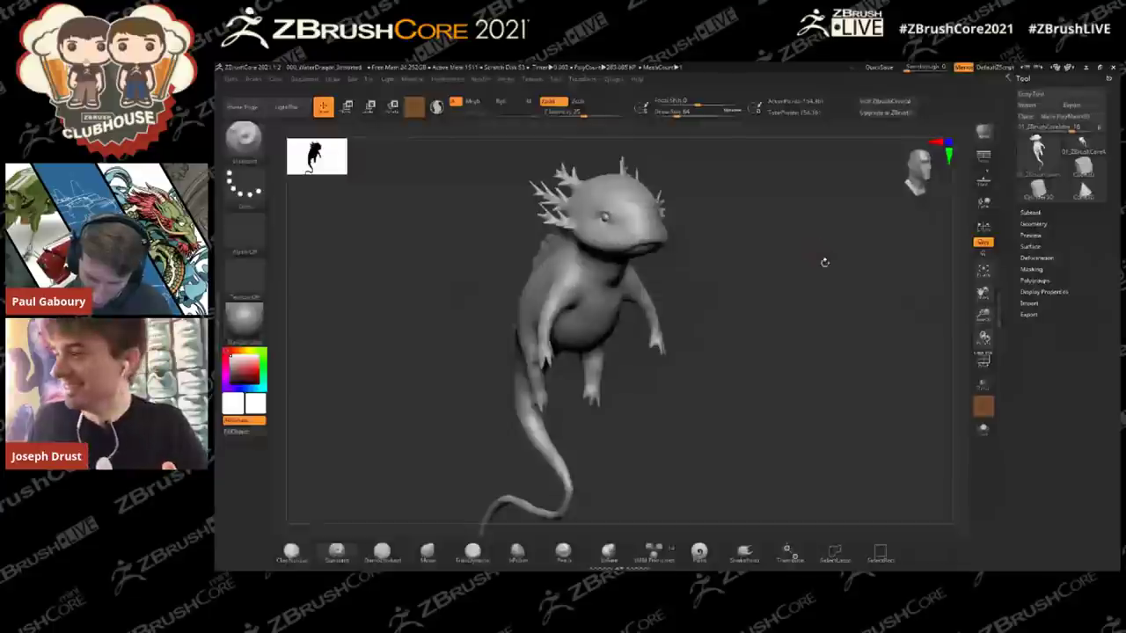
{"action": "left_click_drag", "start_coordinate": [946, 271], "coordinate": [891, 252]}
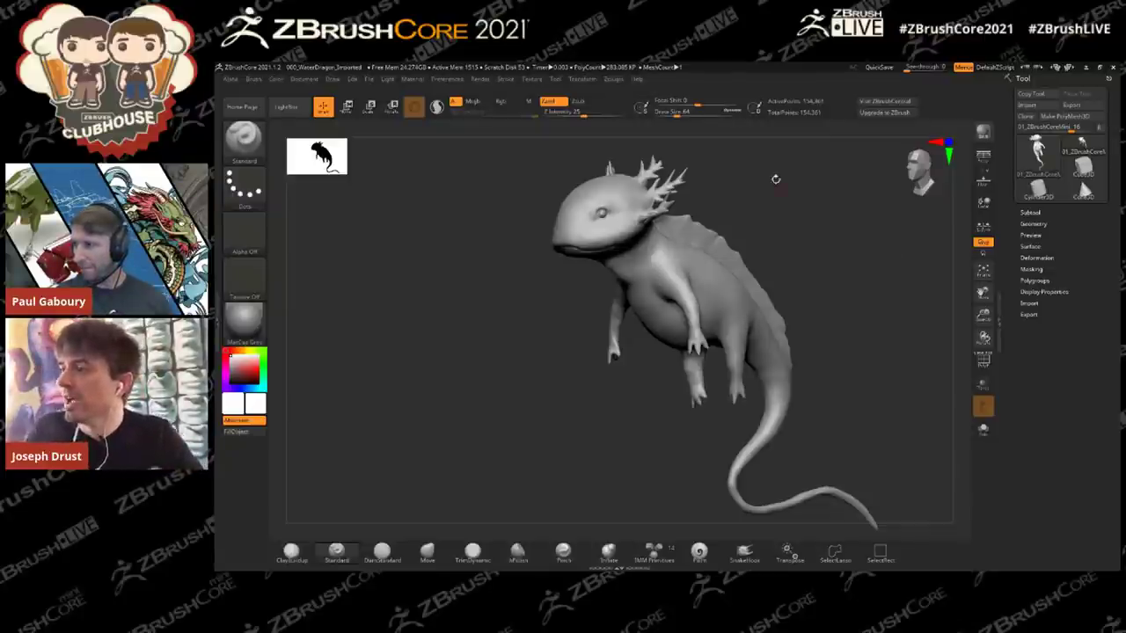
{"action": "left_click_drag", "start_coordinate": [815, 232], "coordinate": [841, 207]}
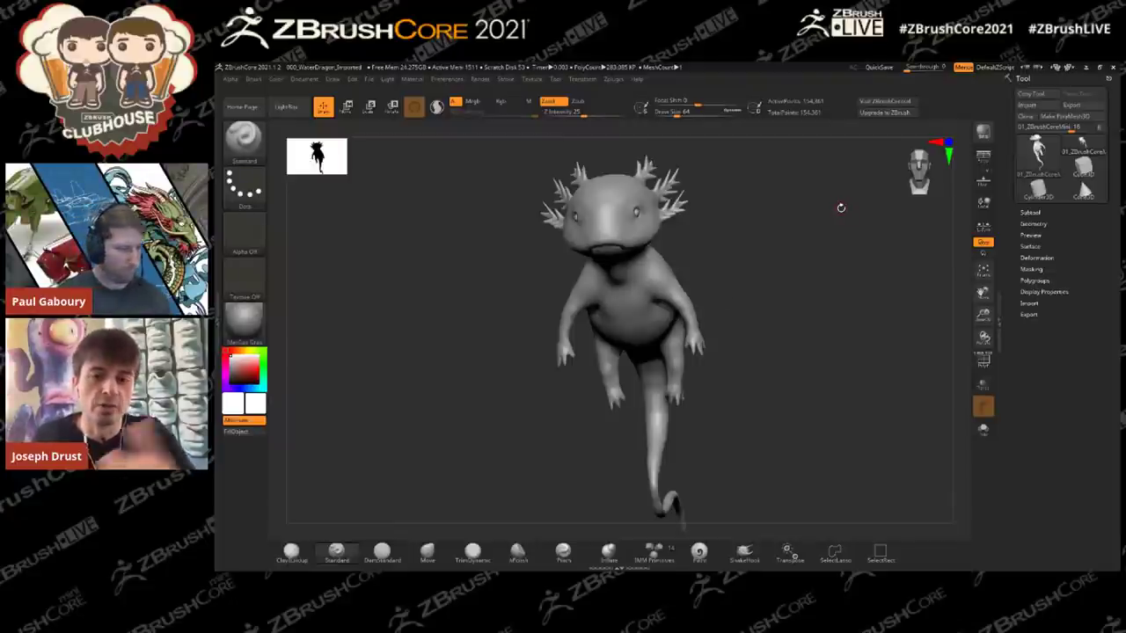
{"action": "left_click_drag", "start_coordinate": [841, 207], "coordinate": [603, 263]}
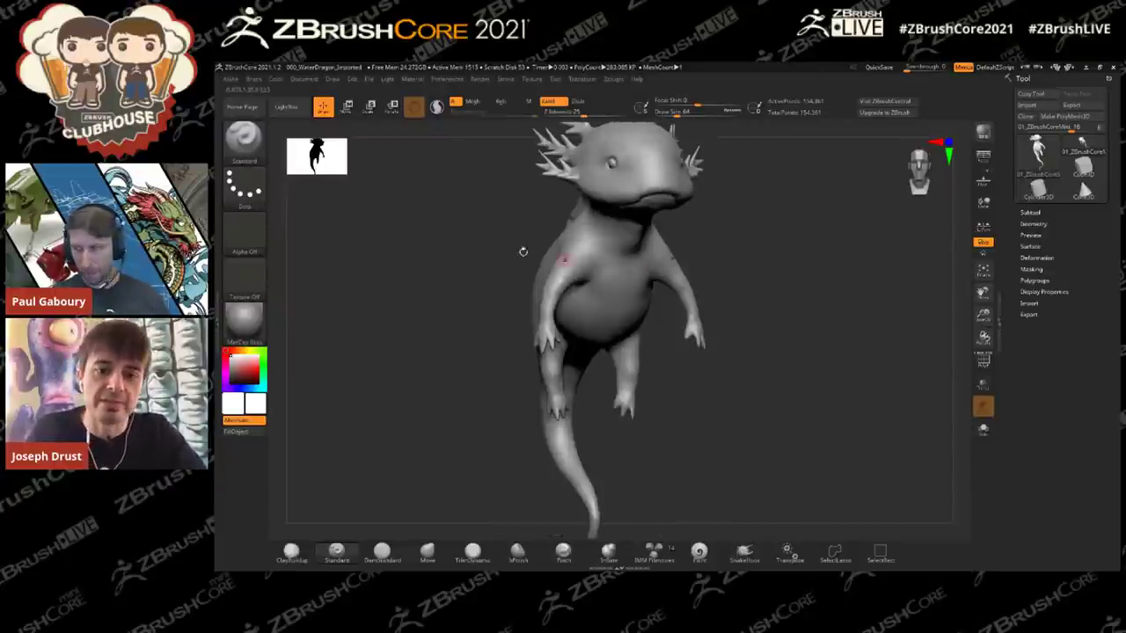
Step: Mask the original axolotl's front arms with the MaskLasso brush and invert the mask so only the arms stay editable
{"action": "left_click", "coordinate": [248, 144]}
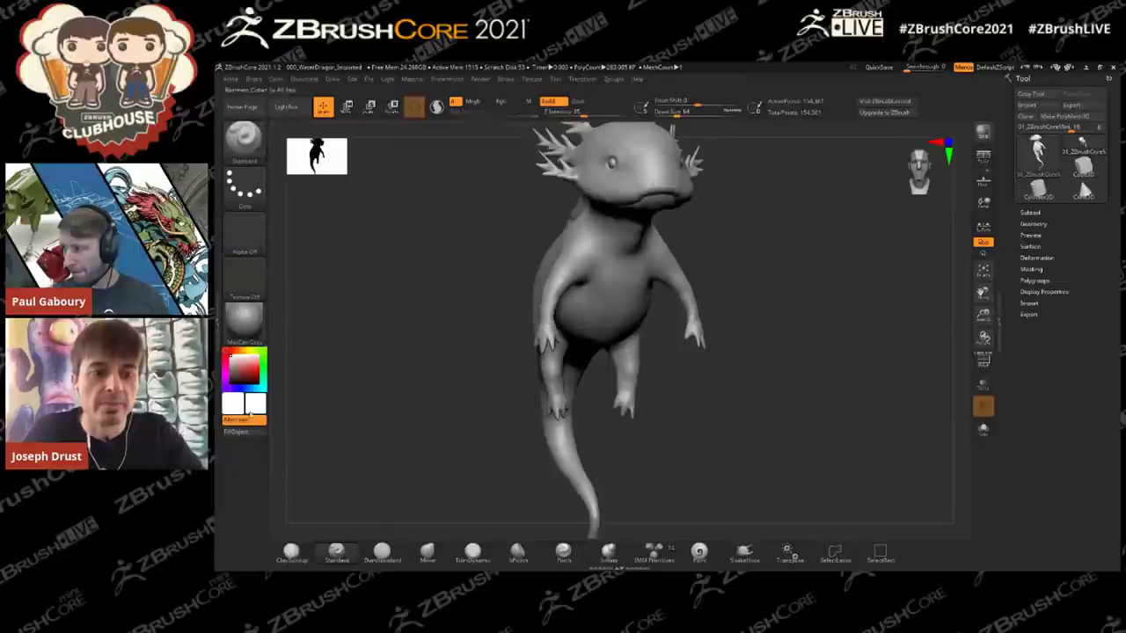
{"action": "key", "text": "ctrl"}
{"action": "left_click", "coordinate": [244, 136], "text": "ctrl"}
{"action": "left_click", "coordinate": [347, 192]}
{"action": "left_click_drag", "start_coordinate": [774, 266], "coordinate": [817, 264]}
{"action": "mouse_move", "coordinate": [741, 236]}
{"action": "left_mouse_down", "text": "ctrl"}
{"action": "mouse_move", "coordinate": [647, 230]}
{"action": "mouse_move", "coordinate": [736, 427]}
{"action": "mouse_move", "coordinate": [743, 414]}
{"action": "left_mouse_up", "text": "ctrl"}
{"action": "left_click_drag", "start_coordinate": [851, 328], "coordinate": [701, 297]}
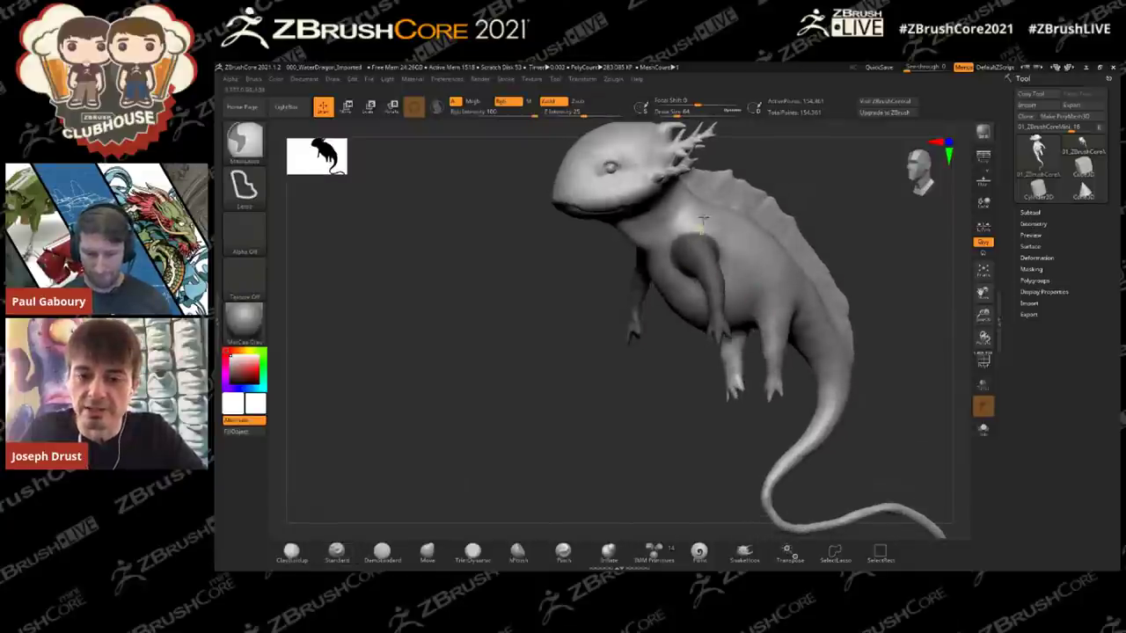
{"action": "left_click", "coordinate": [871, 211], "text": "ctrl"}
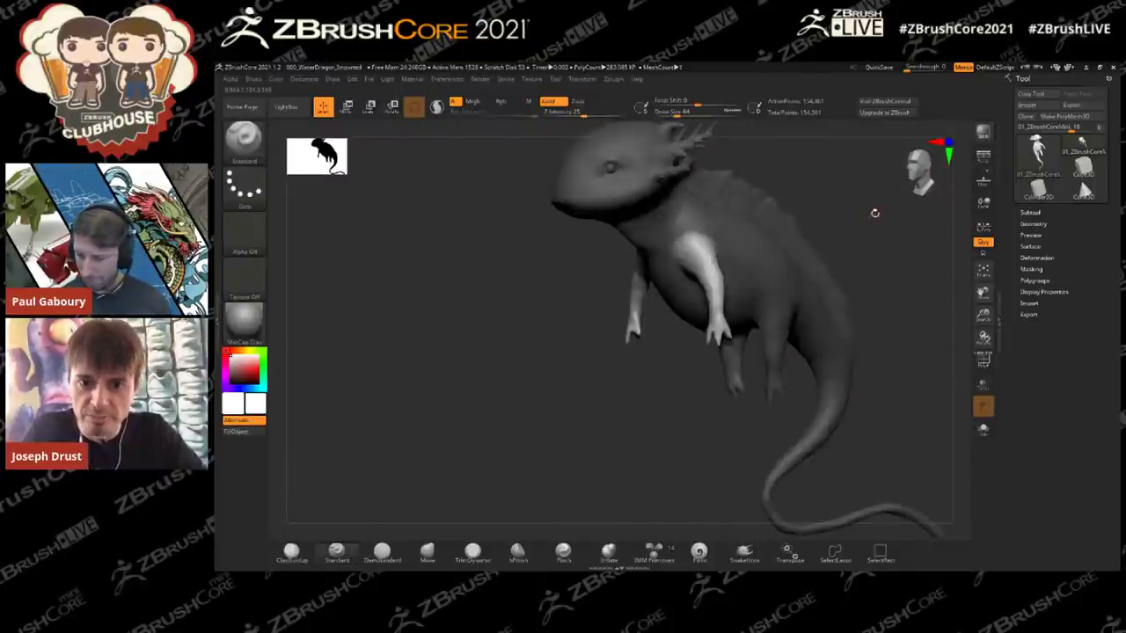
Step: Center the transform gizmo on the unmasked arms and reposition them closer to the body
{"action": "left_click_drag", "start_coordinate": [877, 211], "coordinate": [864, 231], "text": "shift"}
{"action": "key", "text": "w"}
{"action": "left_click_drag", "start_coordinate": [774, 198], "coordinate": [752, 284], "text": "alt"}
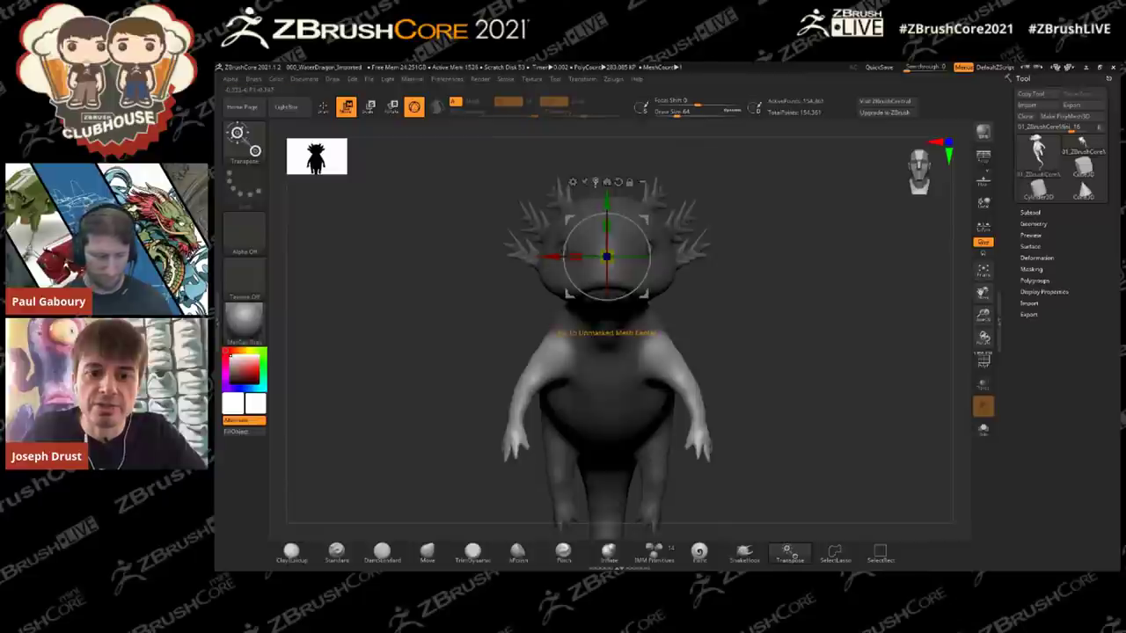
{"action": "left_click", "coordinate": [595, 183]}
{"action": "left_click_drag", "start_coordinate": [712, 357], "coordinate": [701, 296], "text": "alt"}
{"action": "left_click_drag", "start_coordinate": [784, 295], "coordinate": [685, 326]}
{"action": "left_click_drag", "start_coordinate": [773, 303], "coordinate": [694, 297]}
{"action": "mouse_move", "coordinate": [734, 221]}
{"action": "left_mouse_down"}
{"action": "mouse_move", "coordinate": [781, 219]}
{"action": "mouse_move", "coordinate": [748, 217]}
{"action": "left_mouse_up"}
{"action": "mouse_move", "coordinate": [695, 303]}
{"action": "left_mouse_down"}
{"action": "mouse_move", "coordinate": [743, 250]}
{"action": "mouse_move", "coordinate": [829, 270]}
{"action": "mouse_move", "coordinate": [832, 291]}
{"action": "mouse_move", "coordinate": [822, 273]}
{"action": "mouse_move", "coordinate": [855, 273]}
{"action": "mouse_move", "coordinate": [818, 269]}
{"action": "mouse_move", "coordinate": [818, 255]}
{"action": "left_mouse_up"}
{"action": "key", "text": "q"}
Step: Display the wireframe, turn on Sculptris Pro and disable its Combined divide and undivide mode
{"action": "left_click", "coordinate": [984, 362]}
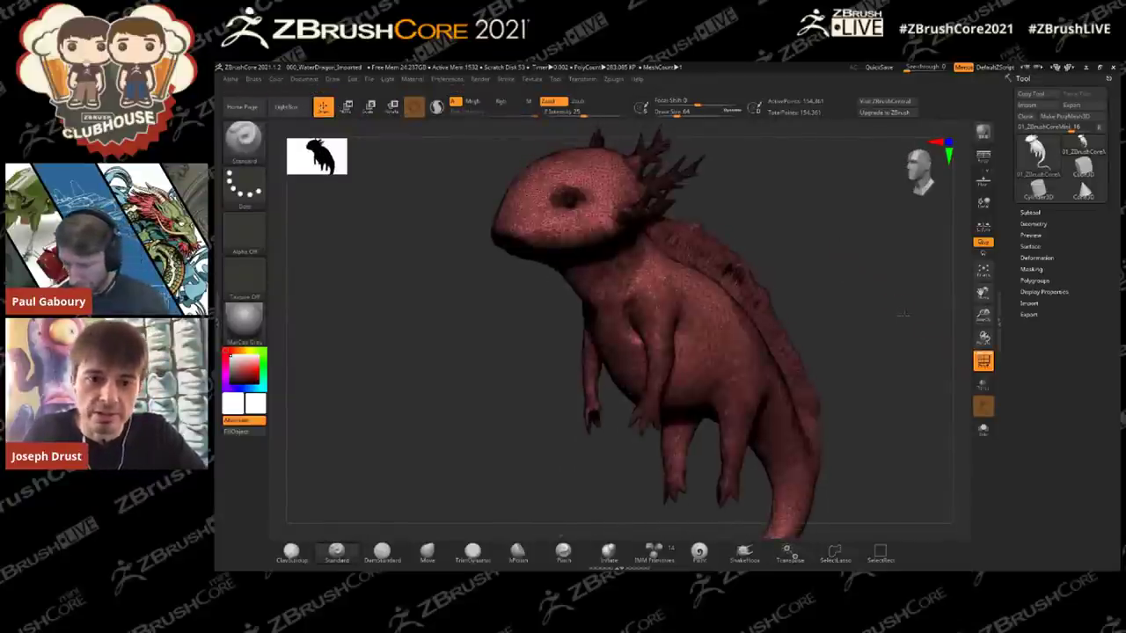
{"action": "left_click_drag", "start_coordinate": [903, 314], "coordinate": [898, 336], "text": "alt"}
{"action": "left_click", "coordinate": [437, 107]}
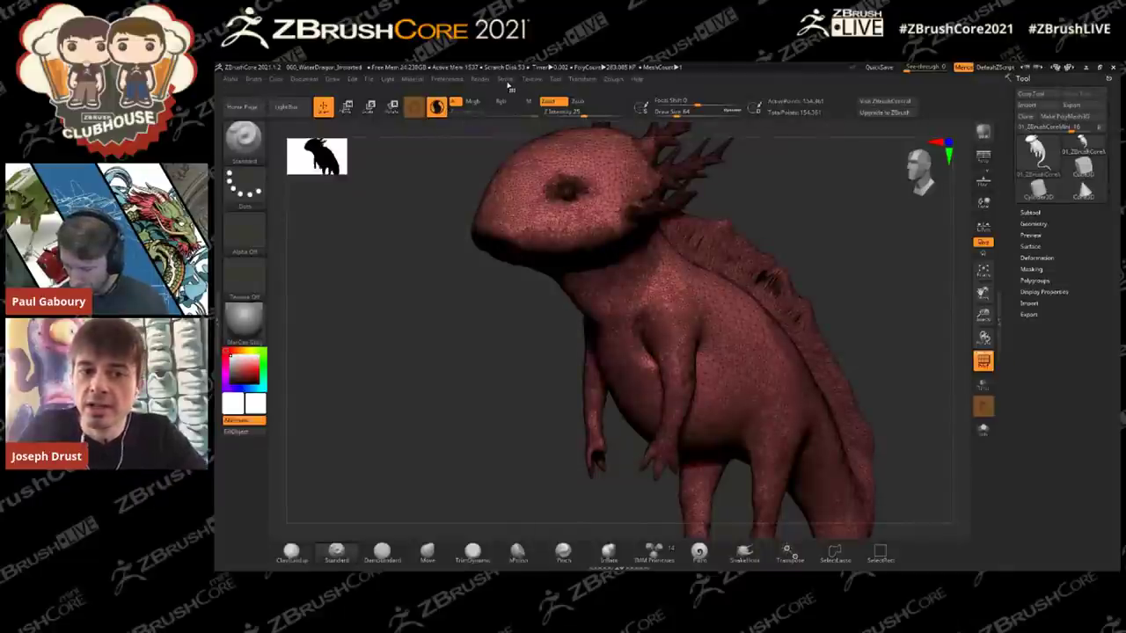
{"action": "left_click", "coordinate": [507, 81]}
{"action": "left_click", "coordinate": [560, 270]}
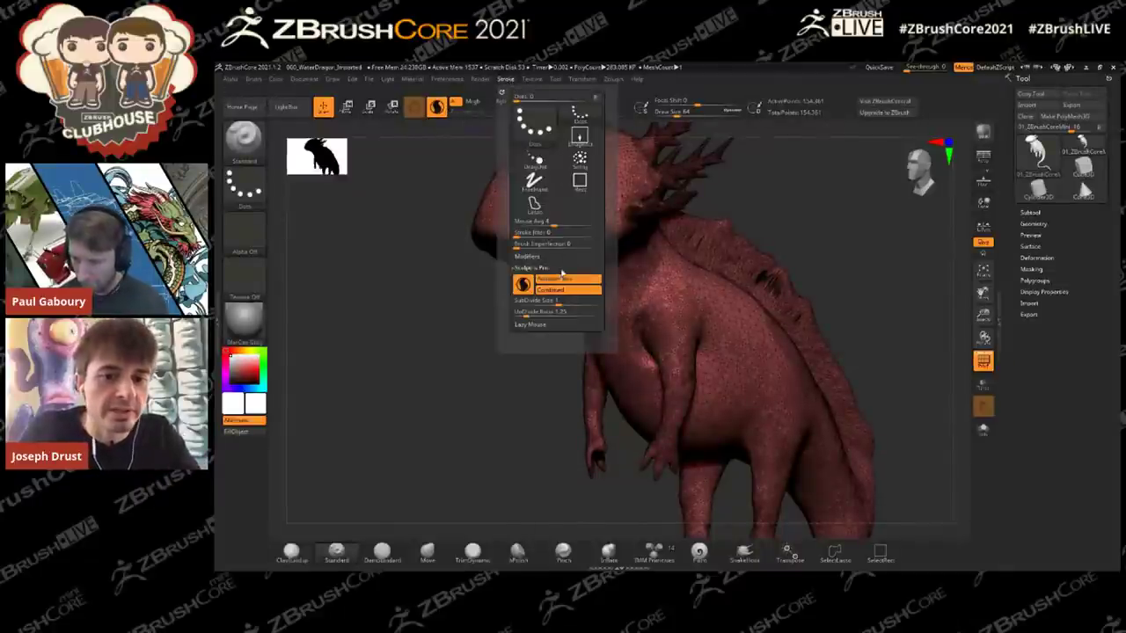
{"action": "left_click", "coordinate": [561, 293]}
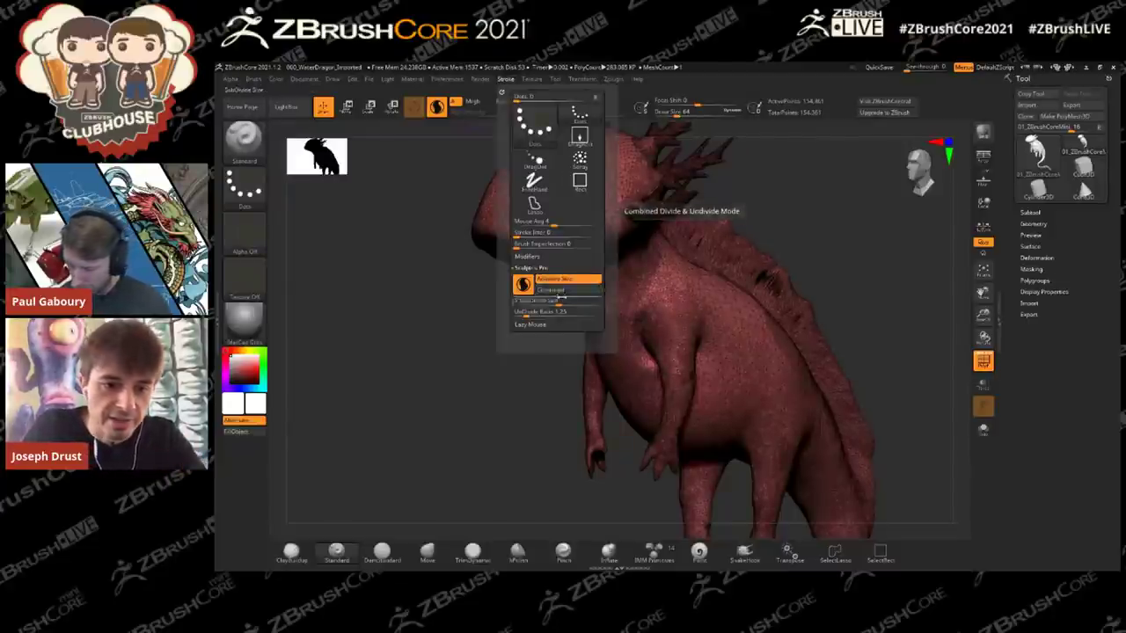
{"action": "left_click", "coordinate": [559, 314]}
{"action": "left_click_drag", "start_coordinate": [560, 313], "coordinate": [559, 314]}
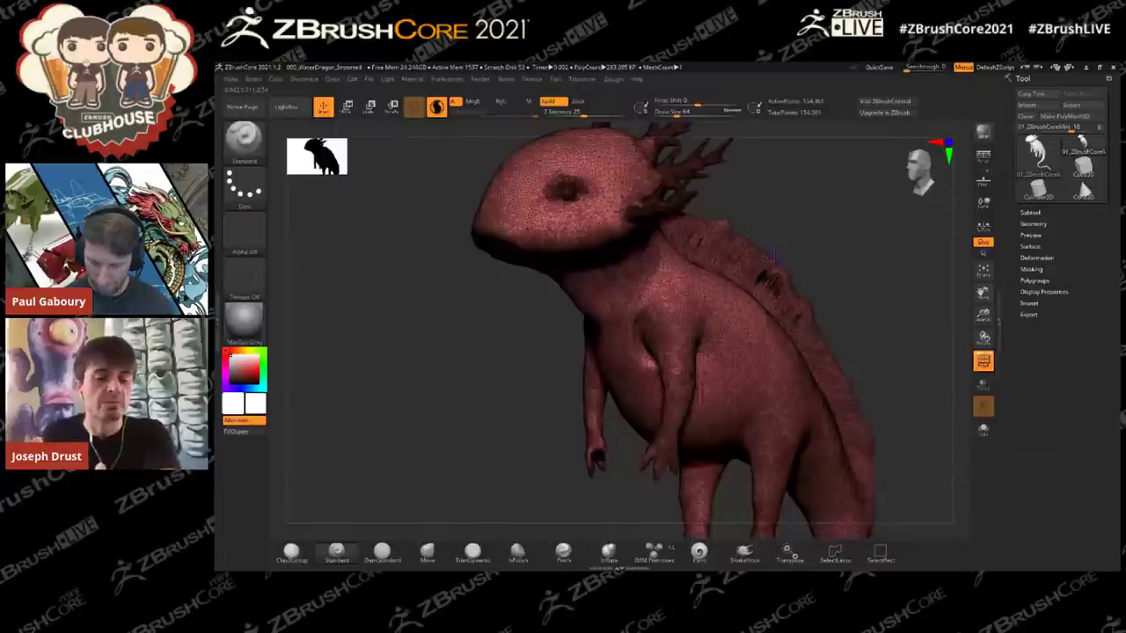
Step: Smooth the stretched areas where the arms join the shoulders and chest, and hide the wireframe
{"action": "left_click_drag", "start_coordinate": [887, 293], "coordinate": [851, 300]}
{"action": "key", "text": "shift"}
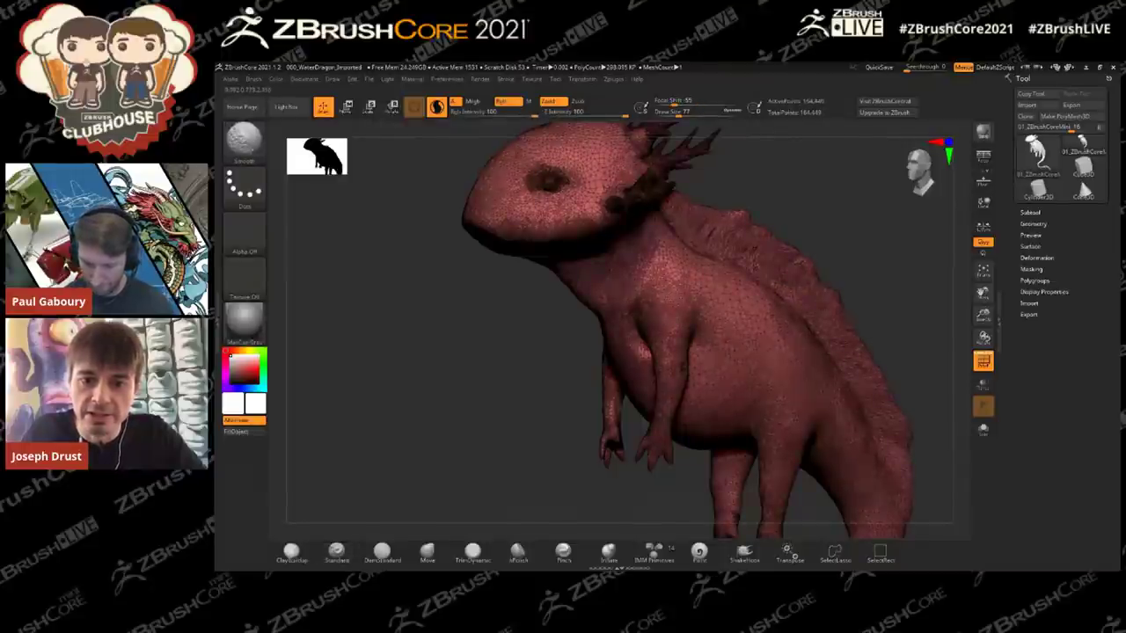
{"action": "left_click_drag", "start_coordinate": [825, 223], "coordinate": [910, 189]}
{"action": "left_click_drag", "start_coordinate": [661, 297], "coordinate": [628, 291], "text": "shift"}
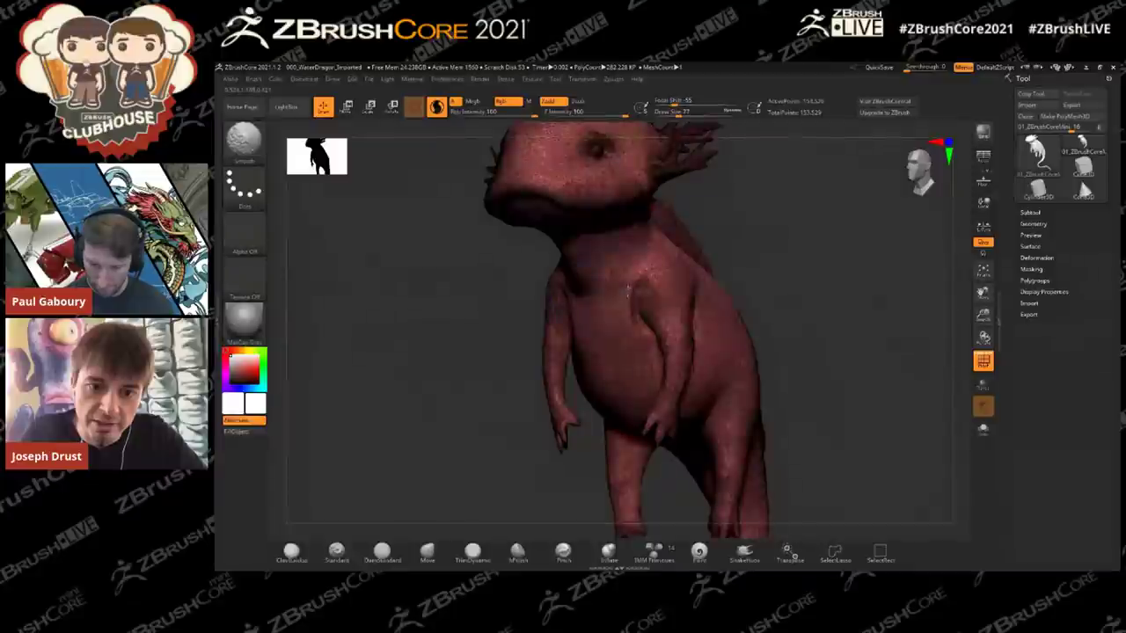
{"action": "left_click_drag", "start_coordinate": [809, 251], "coordinate": [752, 253]}
{"action": "left_click_drag", "start_coordinate": [674, 321], "coordinate": [637, 286], "text": "shift"}
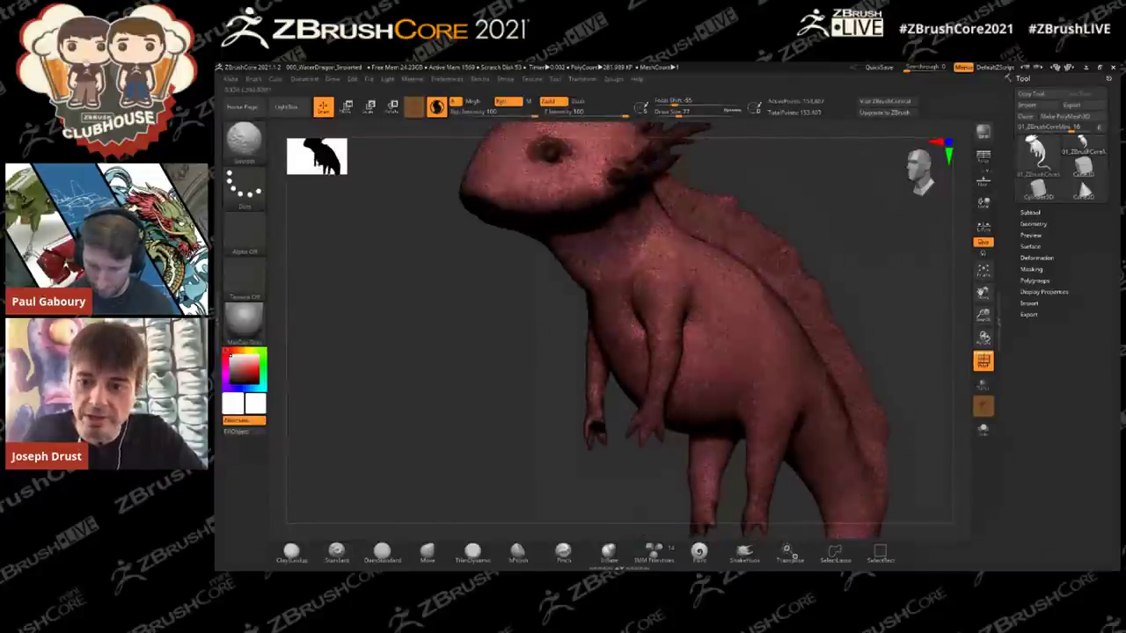
{"action": "left_click", "coordinate": [984, 369]}
{"action": "left_click_drag", "start_coordinate": [831, 246], "coordinate": [884, 236]}
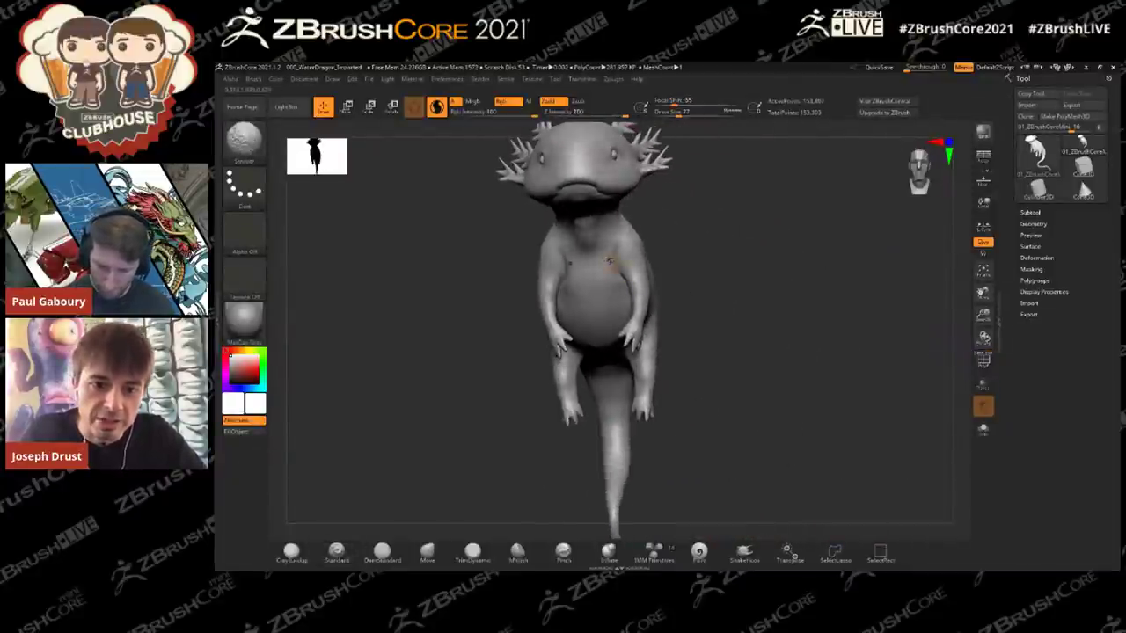
{"action": "left_click_drag", "start_coordinate": [613, 258], "coordinate": [546, 237]}
{"action": "left_click_drag", "start_coordinate": [782, 299], "coordinate": [839, 262]}
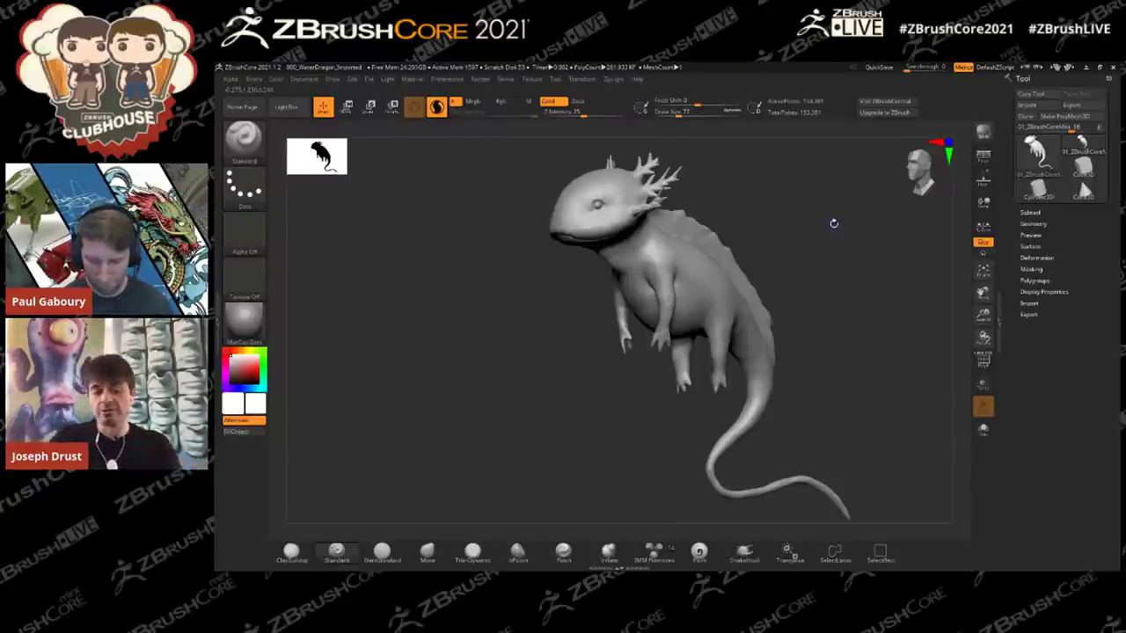
{"action": "left_click_drag", "start_coordinate": [798, 288], "coordinate": [915, 282]}
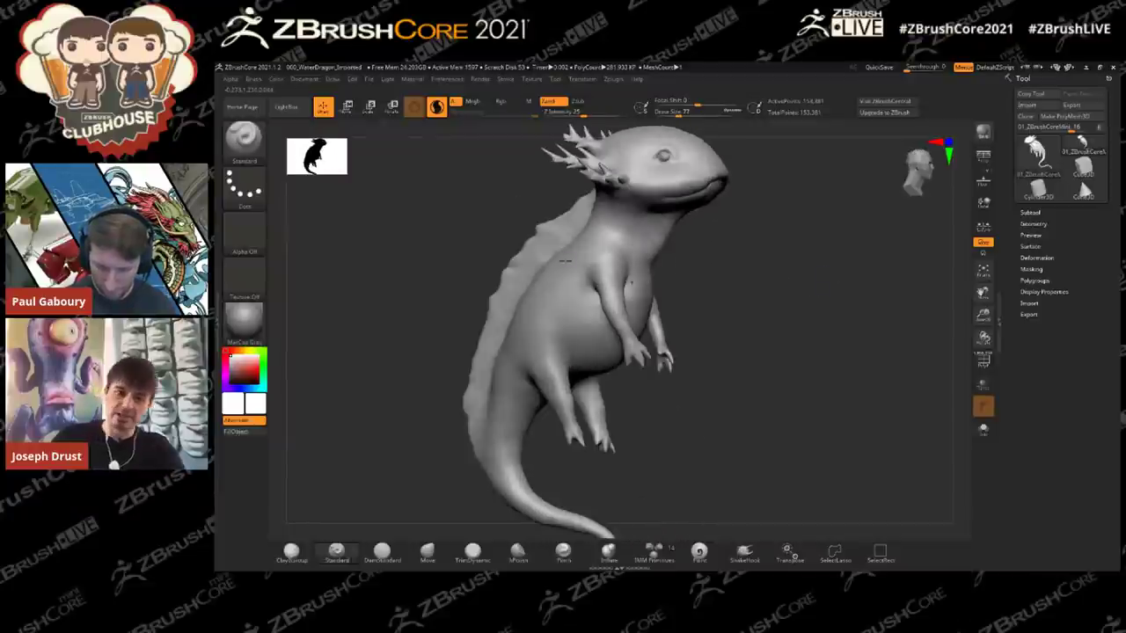
{"action": "left_click_drag", "start_coordinate": [583, 318], "coordinate": [808, 255]}
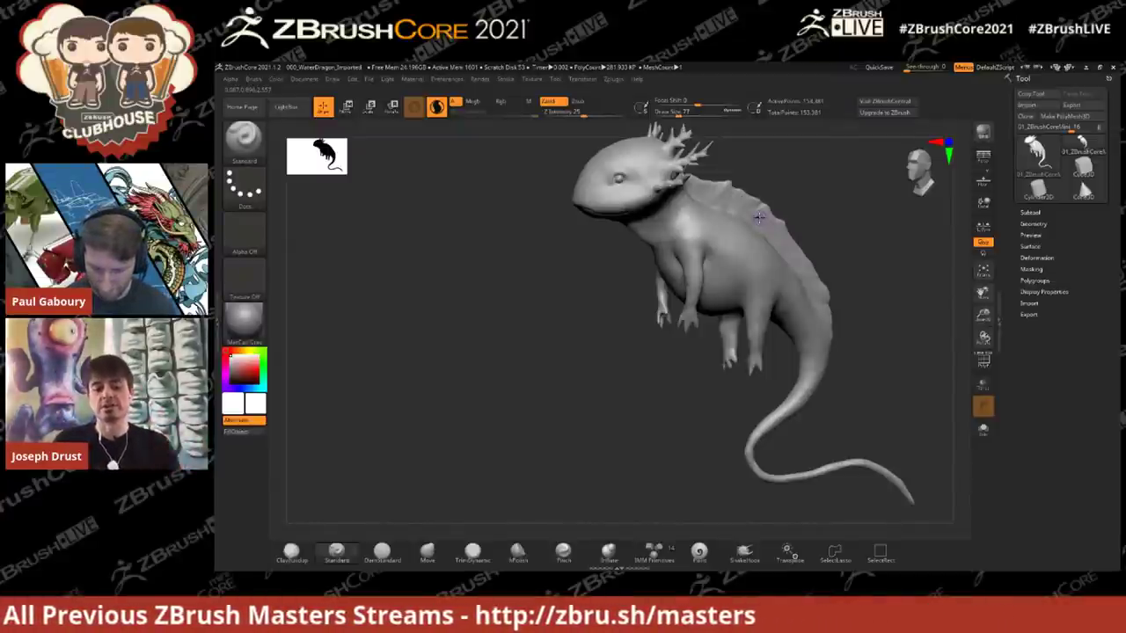
{"action": "left_click_drag", "start_coordinate": [814, 178], "coordinate": [697, 239]}
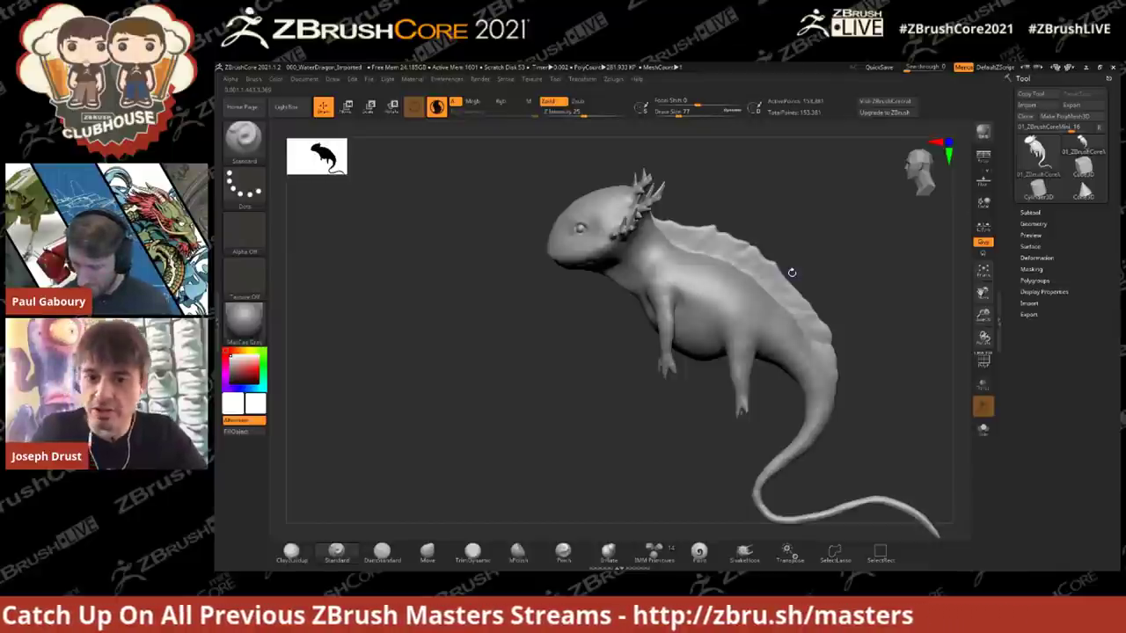
{"action": "mouse_move", "coordinate": [792, 273]}
{"action": "left_mouse_down"}
{"action": "mouse_move", "coordinate": [768, 266]}
{"action": "mouse_move", "coordinate": [652, 314]}
{"action": "mouse_move", "coordinate": [748, 289]}
{"action": "mouse_move", "coordinate": [801, 254]}
{"action": "left_mouse_up"}
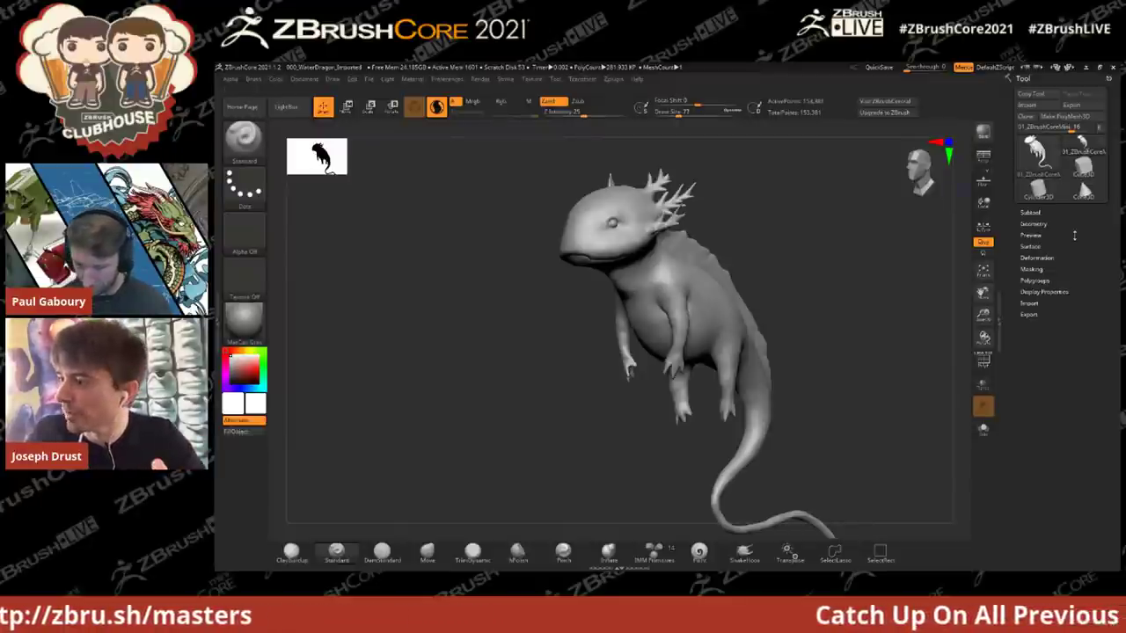
Step: Thicken the whole axolotl with the Inflate Balloon deformation
{"action": "left_click", "coordinate": [1038, 258]}
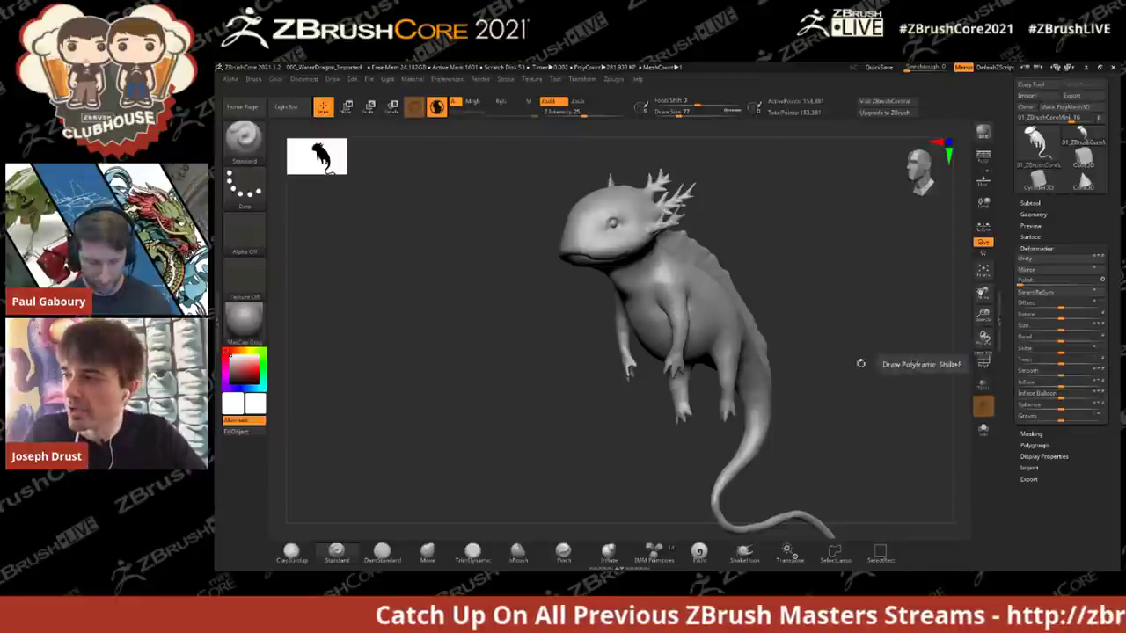
{"action": "left_click_drag", "start_coordinate": [888, 299], "coordinate": [865, 276]}
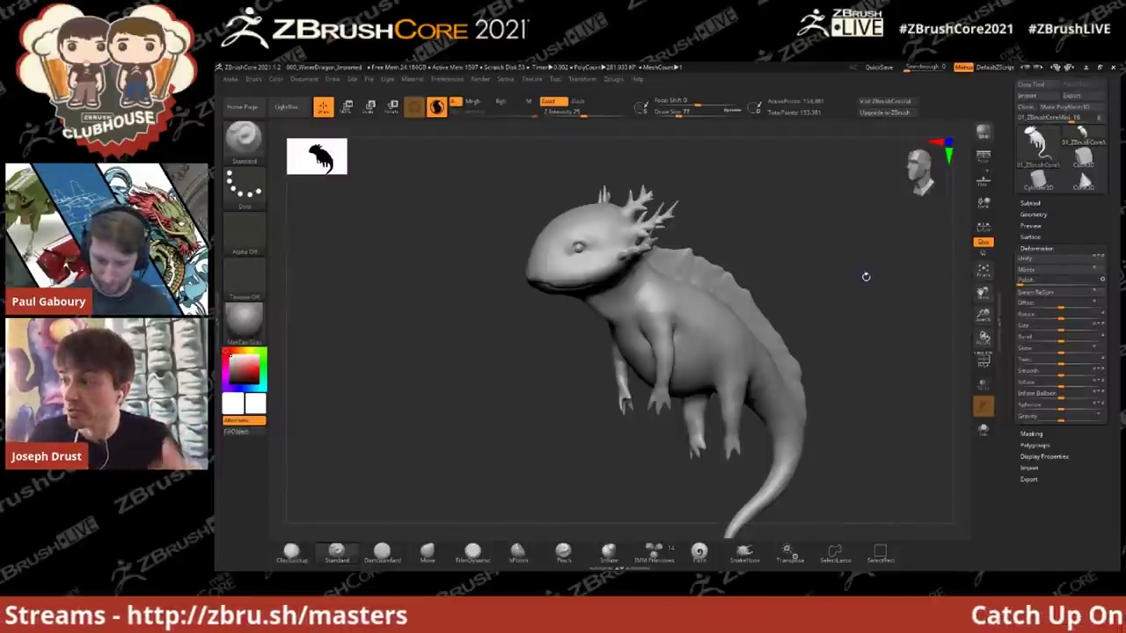
{"action": "left_click_drag", "start_coordinate": [1062, 397], "coordinate": [1070, 394]}
{"action": "left_click_drag", "start_coordinate": [851, 274], "coordinate": [903, 277]}
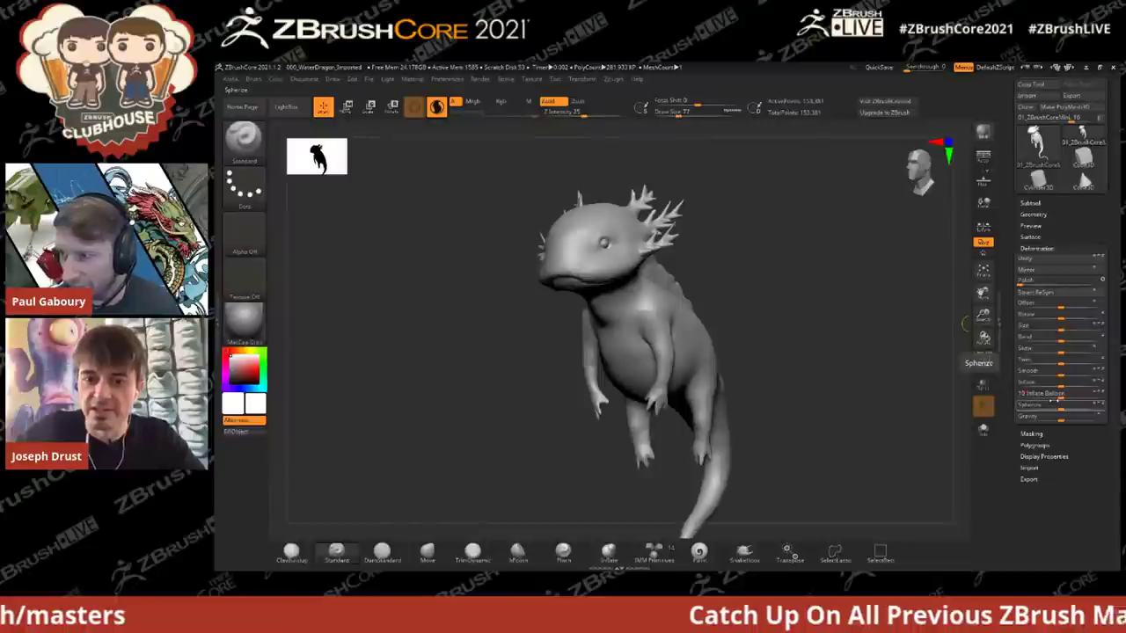
{"action": "left_click_drag", "start_coordinate": [793, 199], "coordinate": [854, 191]}
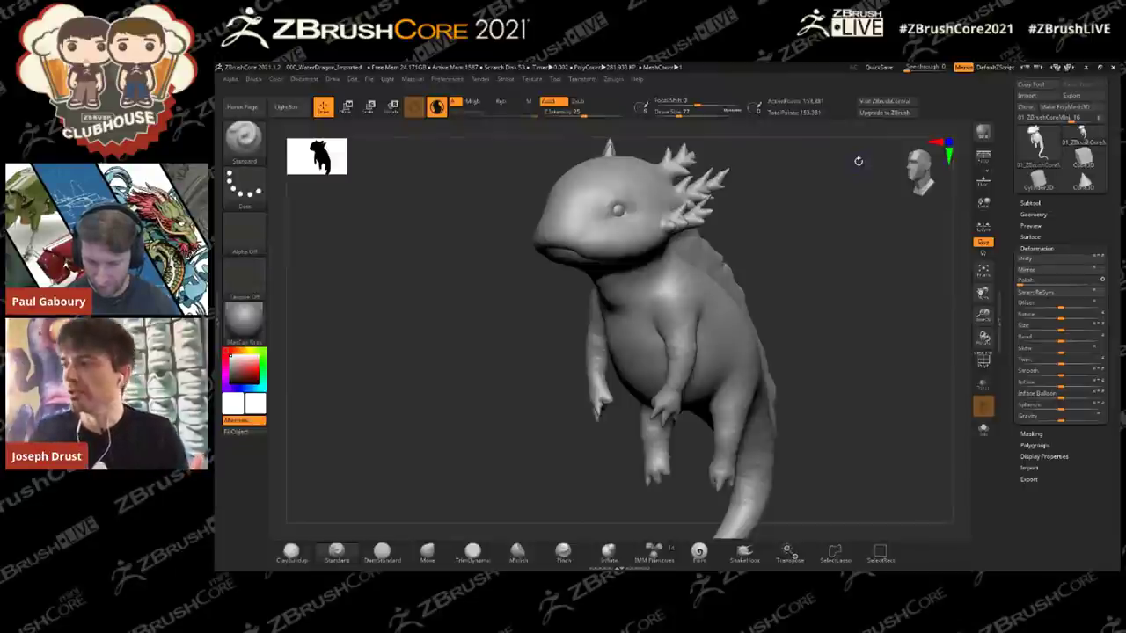
{"action": "left_click_drag", "start_coordinate": [812, 228], "coordinate": [768, 133]}
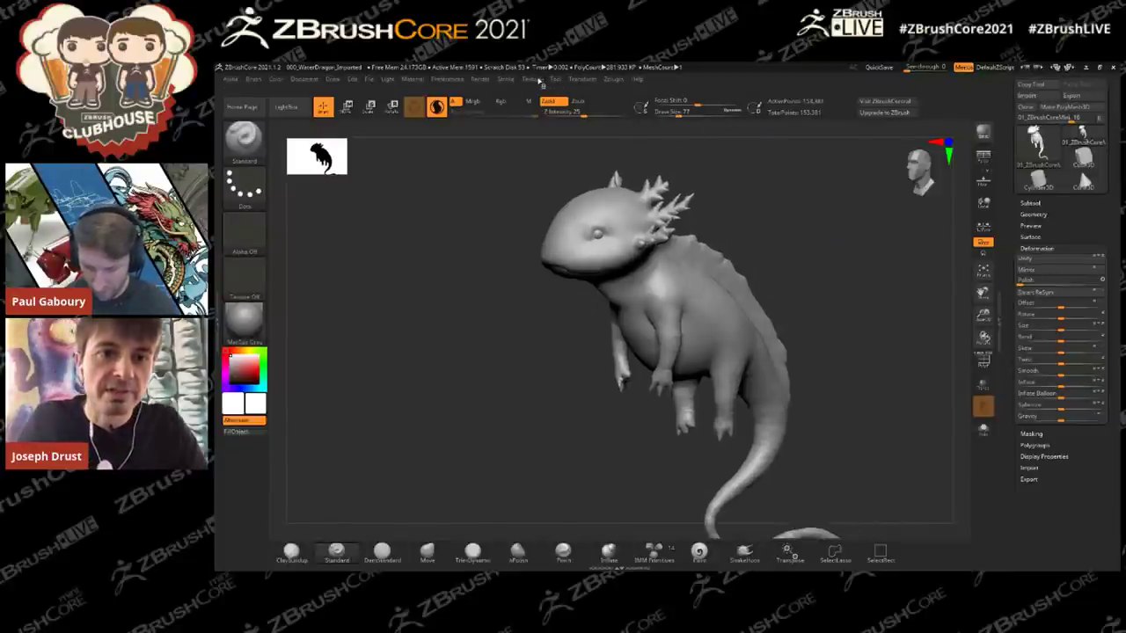
{"action": "left_click", "coordinate": [532, 80]}
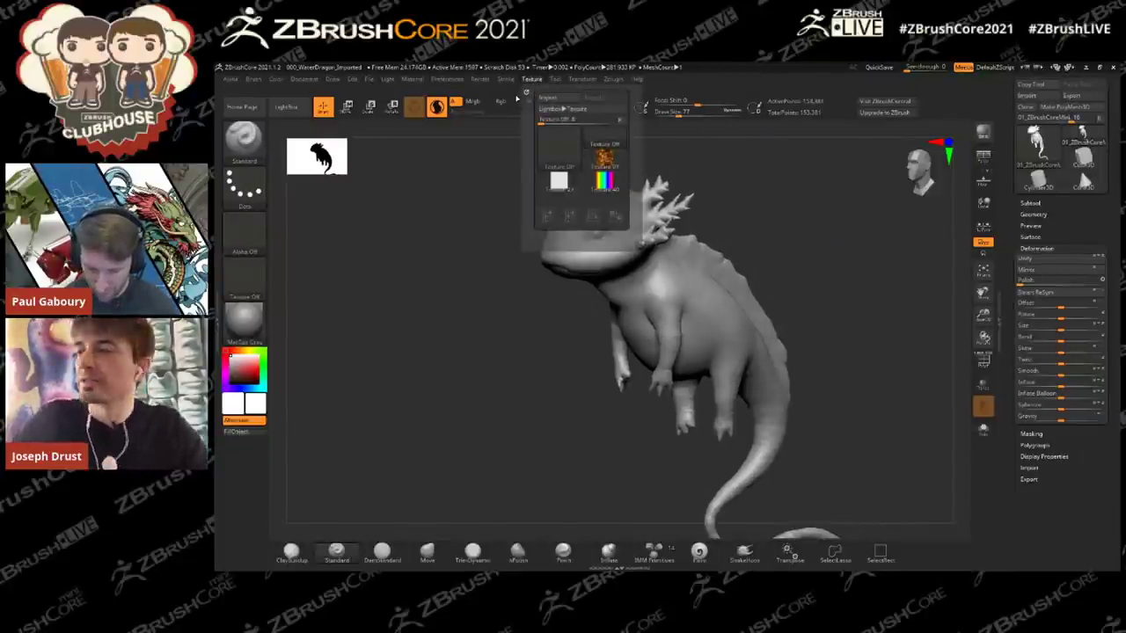
Step: Import the gradient and colour palette textures and preview the imported images, including BrownsGrad and ColorPalette_02
{"action": "left_click", "coordinate": [547, 99]}
{"action": "left_click_drag", "start_coordinate": [517, 90], "coordinate": [1125, 153]}
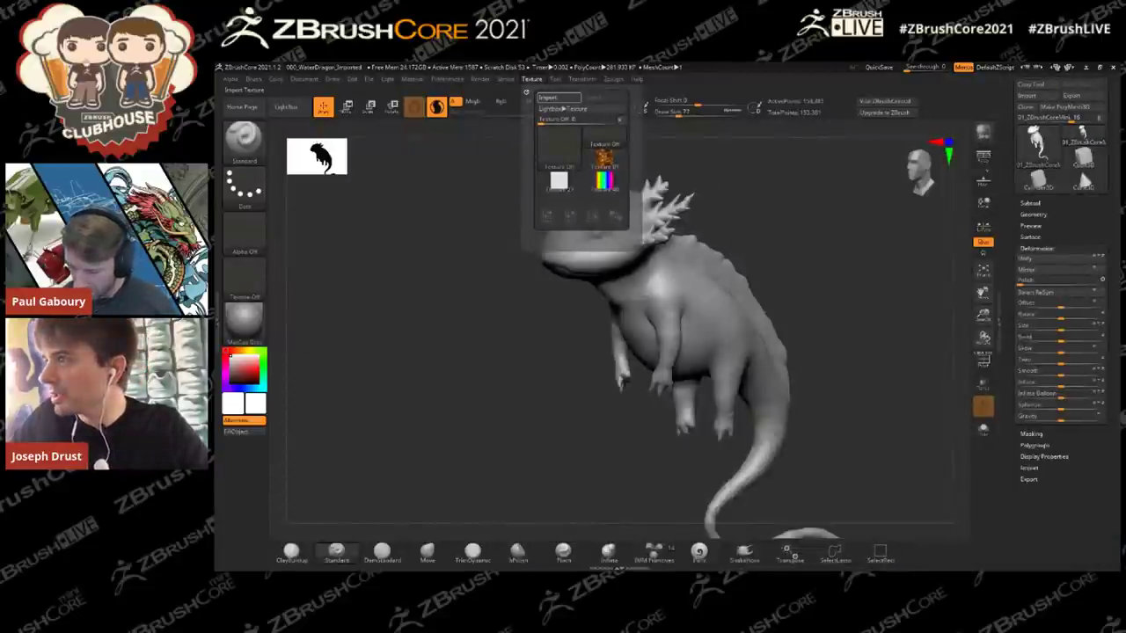
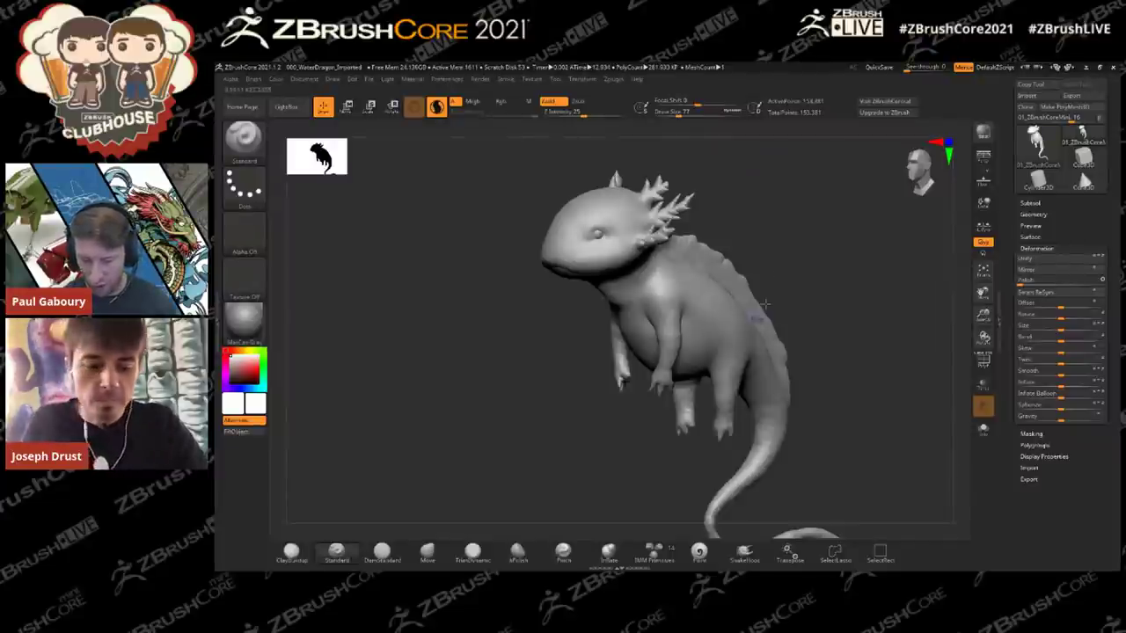
{"action": "left_click_drag", "start_coordinate": [850, 297], "coordinate": [836, 272], "text": "alt"}
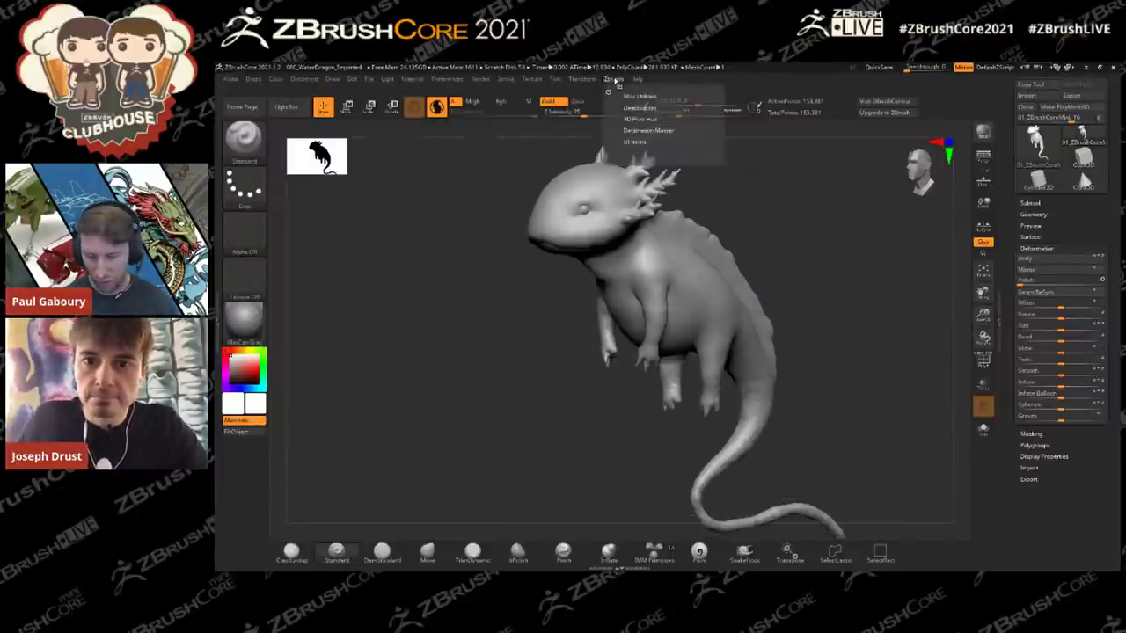
{"action": "left_click", "coordinate": [576, 83]}
{"action": "mouse_move", "coordinate": [554, 83]}
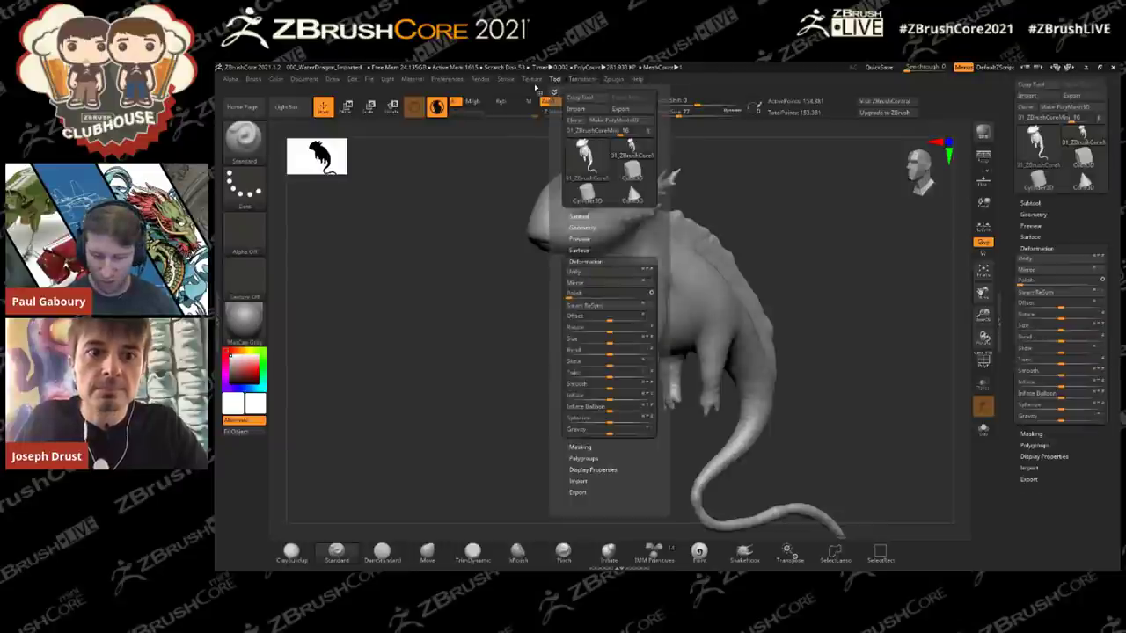
{"action": "left_click", "coordinate": [529, 80]}
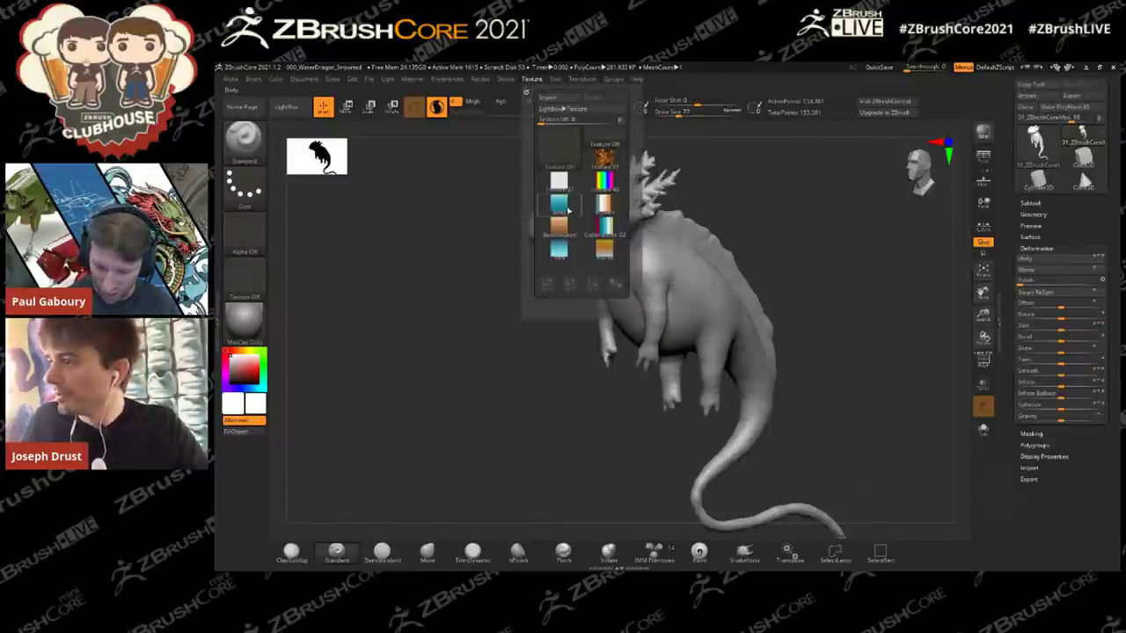
{"action": "mouse_move", "coordinate": [559, 226]}
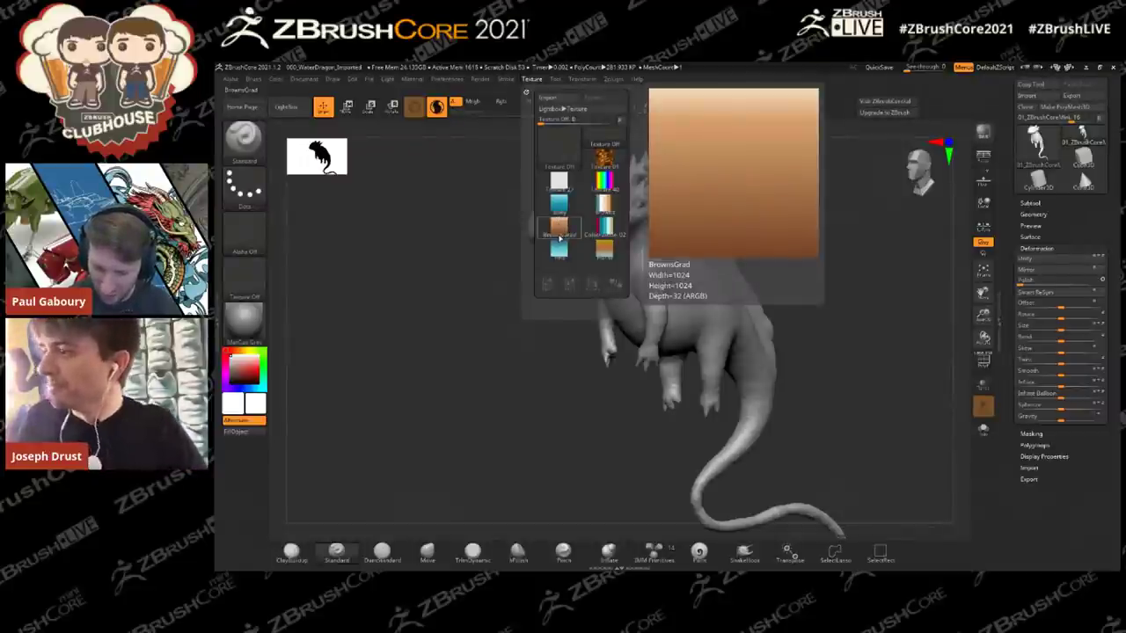
{"action": "mouse_move", "coordinate": [560, 249]}
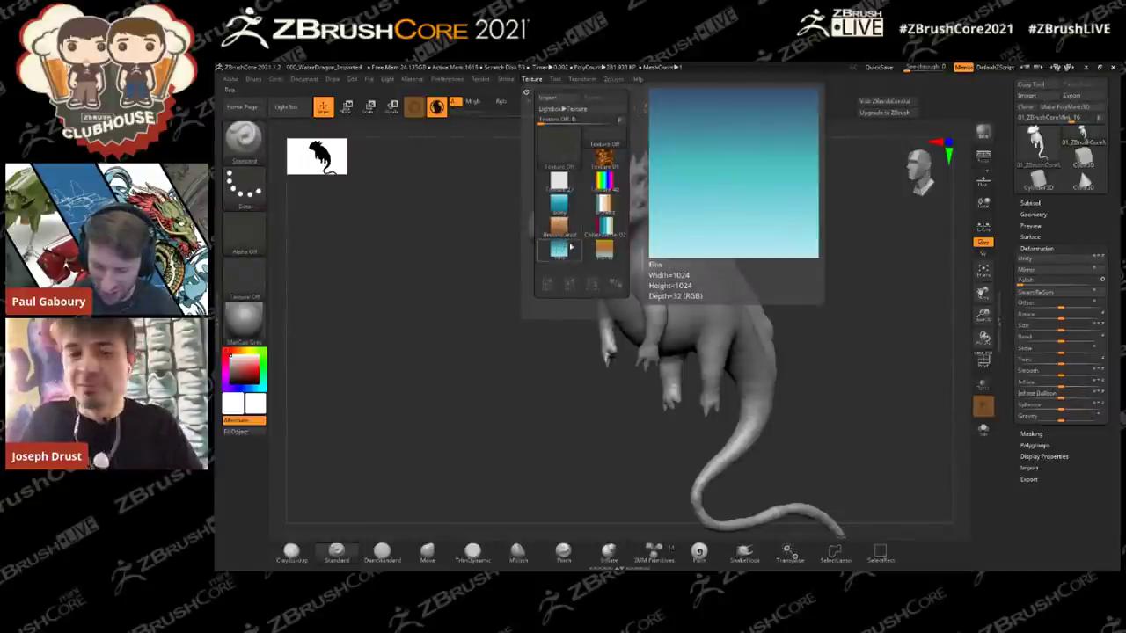
{"action": "mouse_move", "coordinate": [604, 215]}
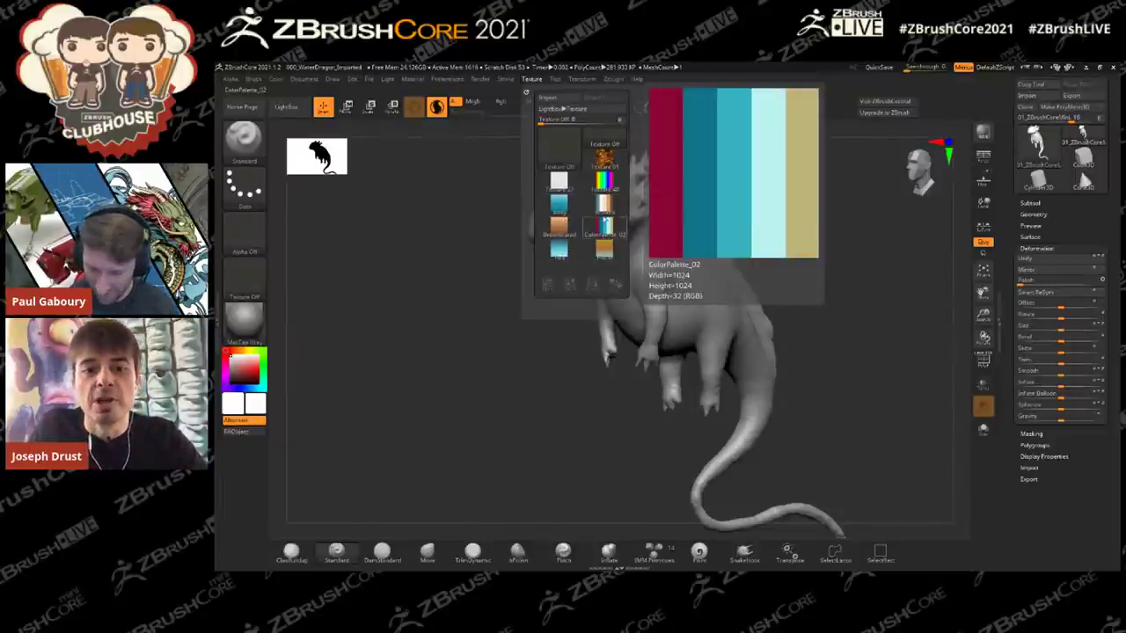
Step: Append a Plane3D to the axolotl's subtools and make the plane the active subtool
{"action": "mouse_move", "coordinate": [857, 281]}
{"action": "left_mouse_down"}
{"action": "mouse_move", "coordinate": [866, 295]}
{"action": "mouse_move", "coordinate": [855, 300]}
{"action": "left_mouse_up"}
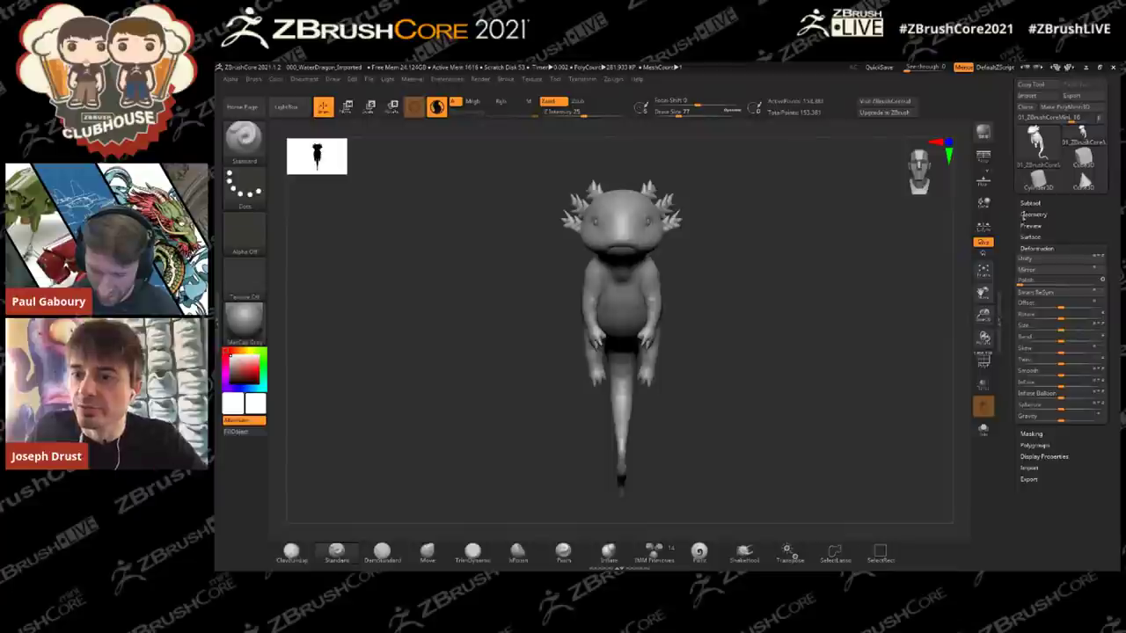
{"action": "left_click_drag", "start_coordinate": [1032, 248], "coordinate": [1030, 242]}
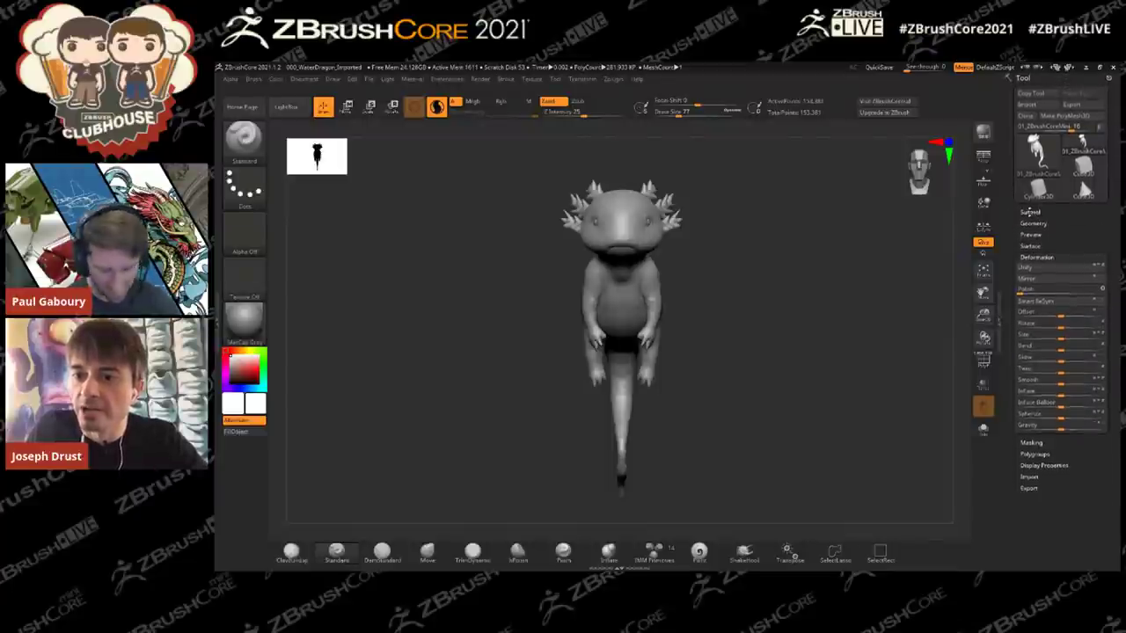
{"action": "left_click", "coordinate": [1029, 211]}
{"action": "left_click_drag", "start_coordinate": [788, 307], "coordinate": [814, 304]}
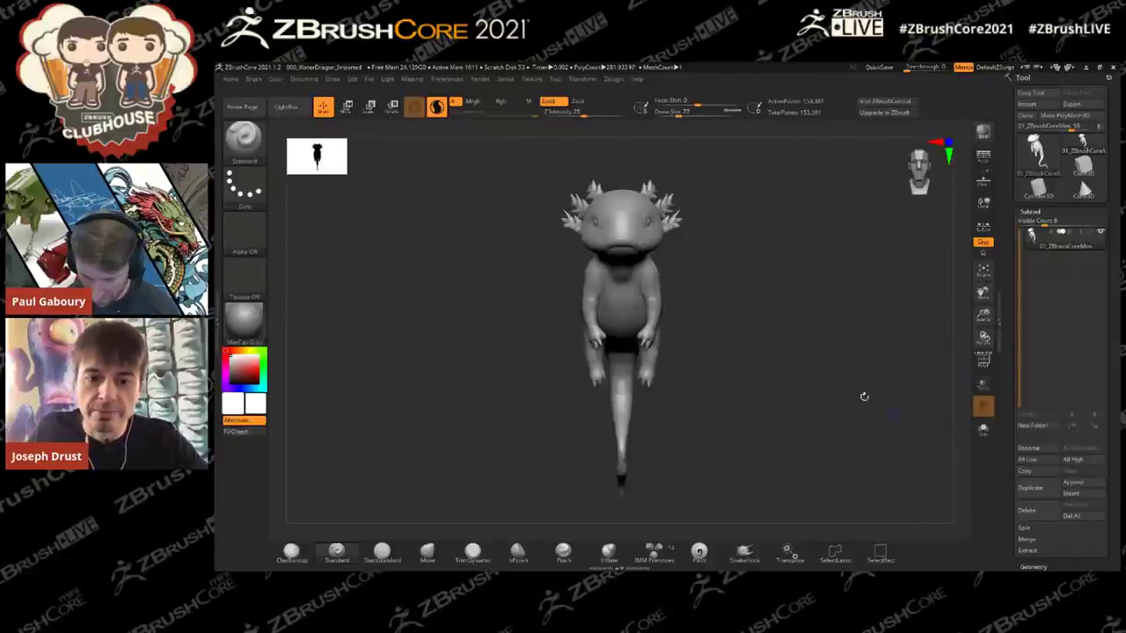
{"action": "left_click", "coordinate": [1075, 483]}
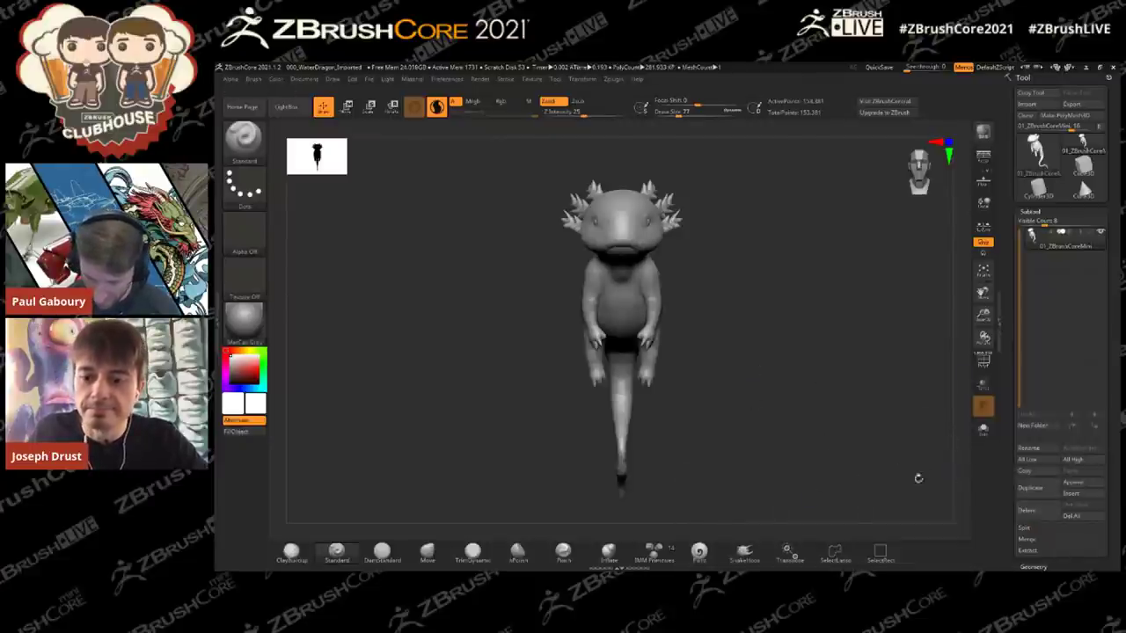
{"action": "left_click", "coordinate": [1075, 484]}
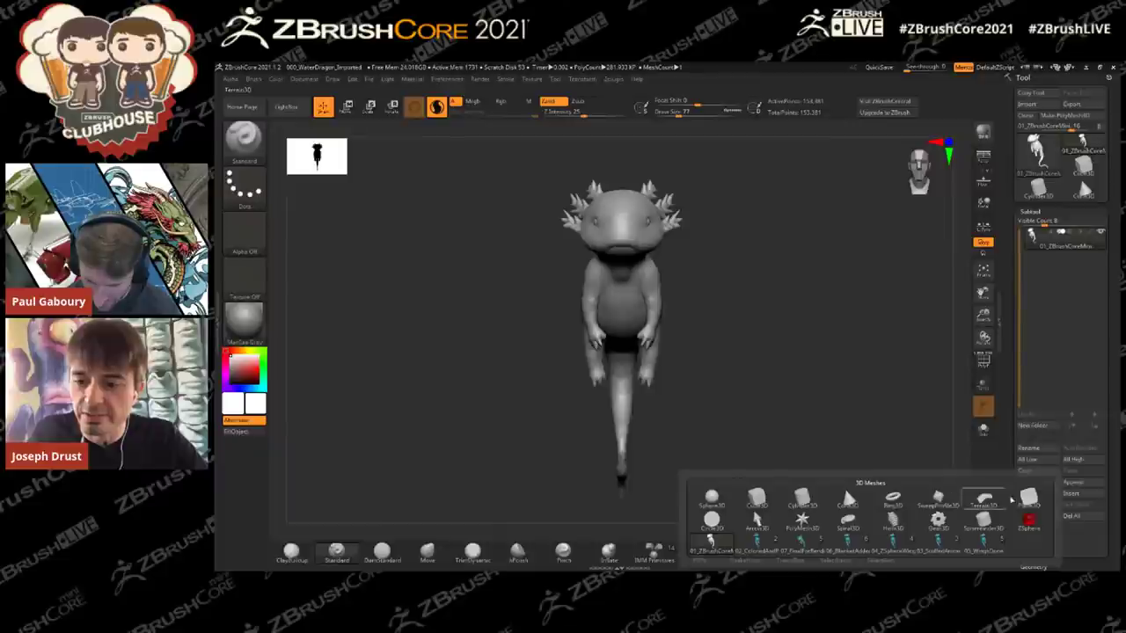
{"action": "left_click", "coordinate": [1028, 499]}
{"action": "left_click", "coordinate": [1039, 261]}
Step: Move the plane off the axolotl's head to beside the body and enlarge it to about twice its size
{"action": "key", "text": "w"}
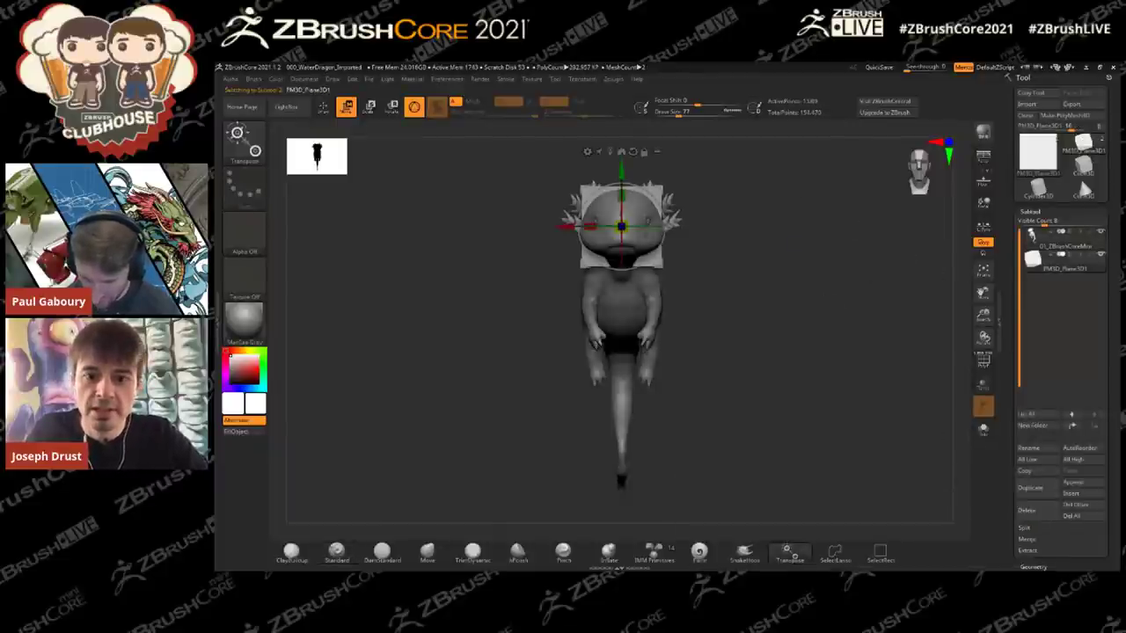
{"action": "left_click_drag", "start_coordinate": [653, 187], "coordinate": [487, 236]}
{"action": "left_click_drag", "start_coordinate": [459, 280], "coordinate": [487, 245]}
Step: Subdivide the plane to SDiv 4 with the polyframe displayed, and hide the polyframe
{"action": "left_click_drag", "start_coordinate": [1014, 380], "coordinate": [1011, 288]}
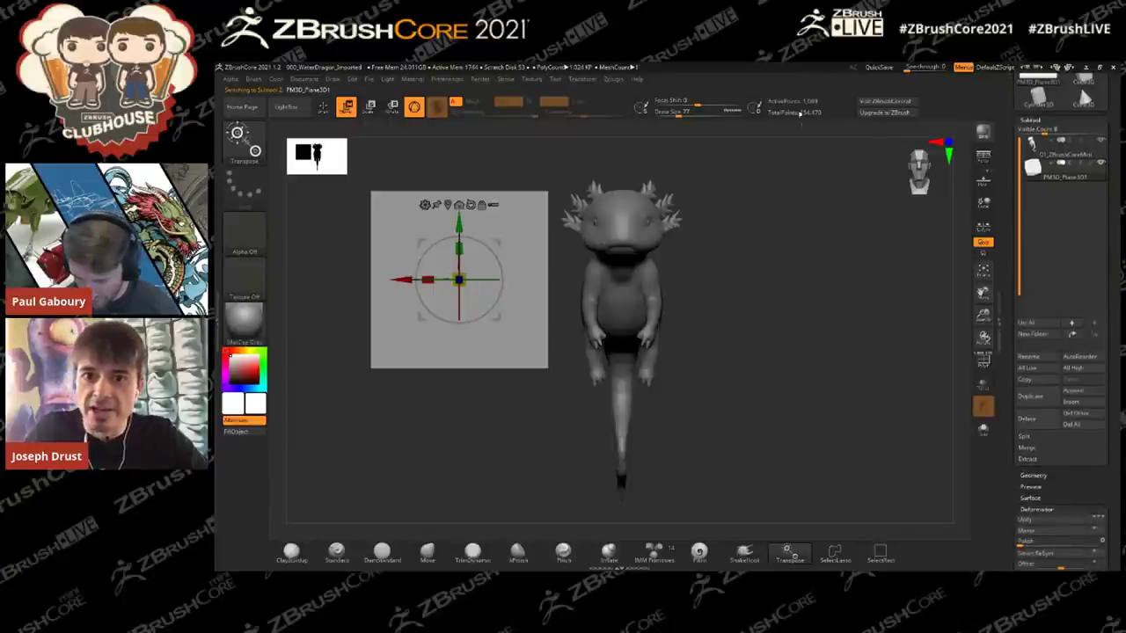
{"action": "left_click", "coordinate": [984, 362]}
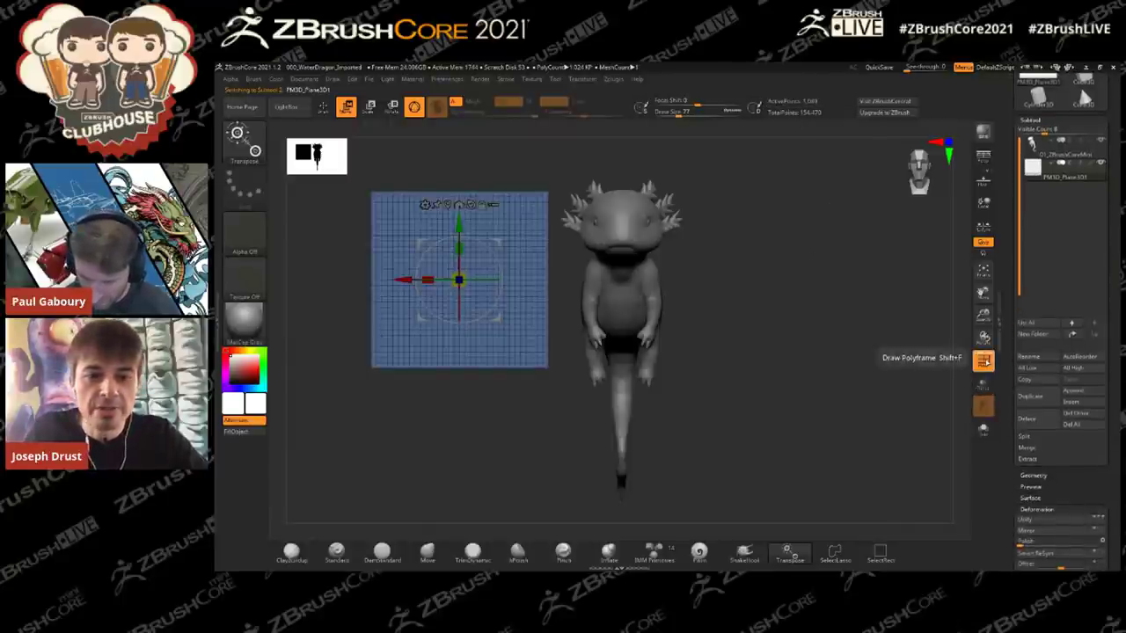
{"action": "left_click", "coordinate": [1033, 372]}
{"action": "left_click_drag", "start_coordinate": [1013, 378], "coordinate": [1013, 259]}
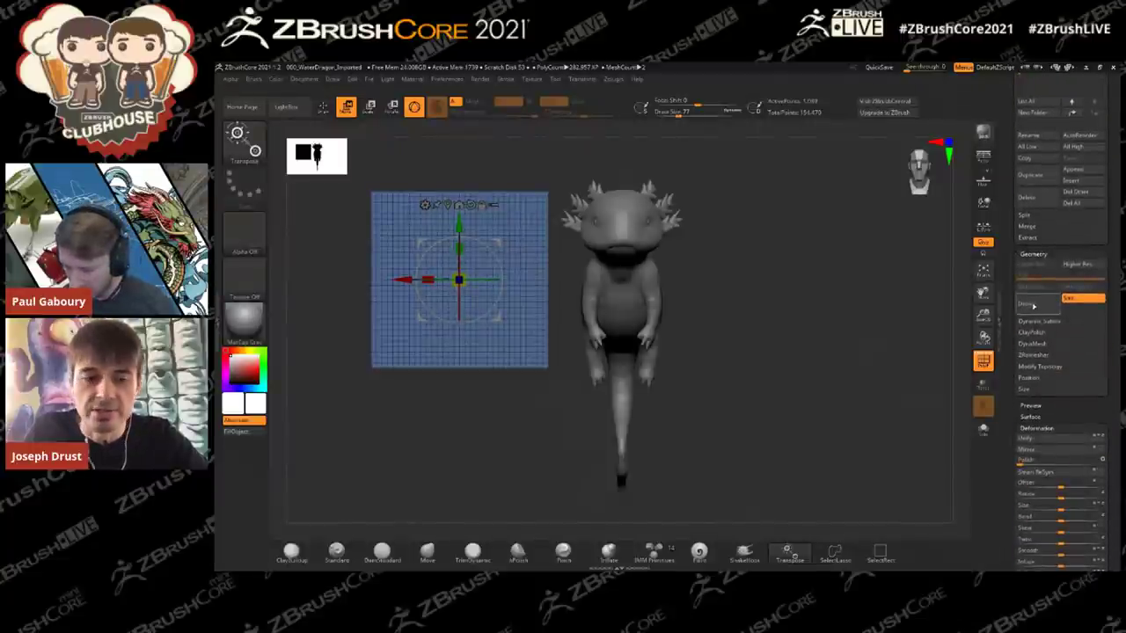
{"action": "left_click", "coordinate": [1031, 304]}
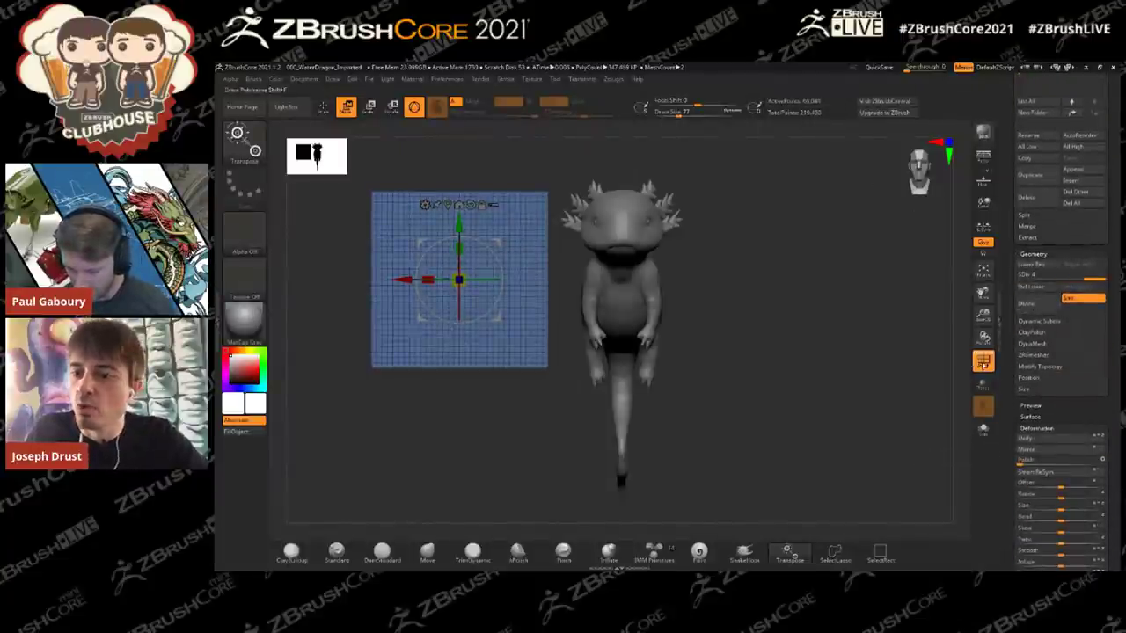
{"action": "left_click", "coordinate": [984, 362]}
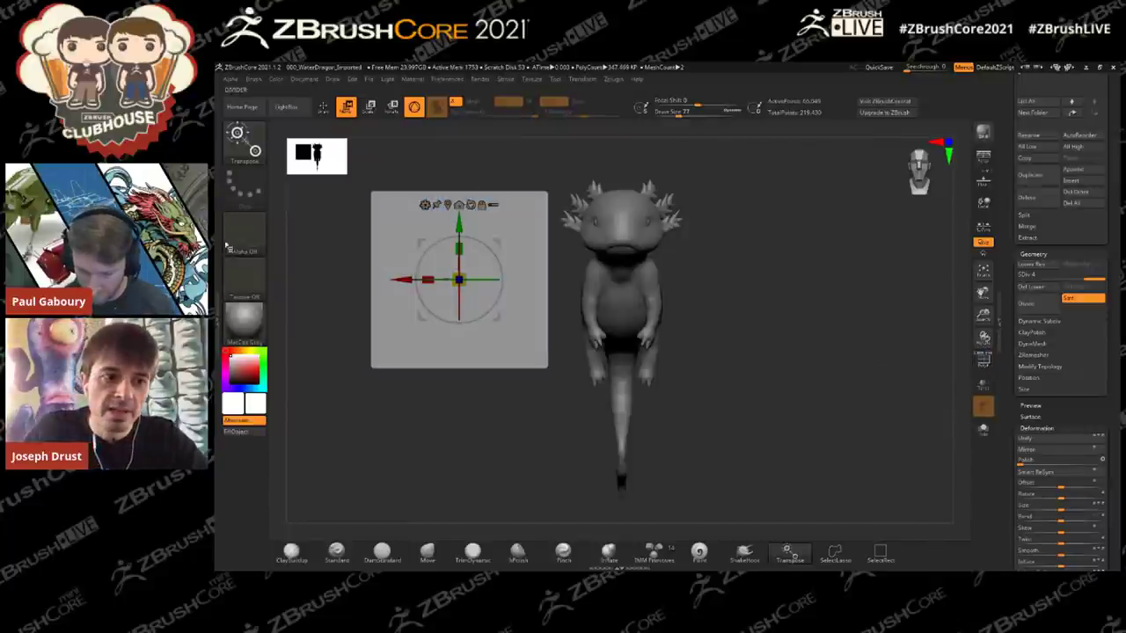
Step: Choose the ColorPalette_02 texture and fill the plane with it
{"action": "left_click", "coordinate": [243, 275]}
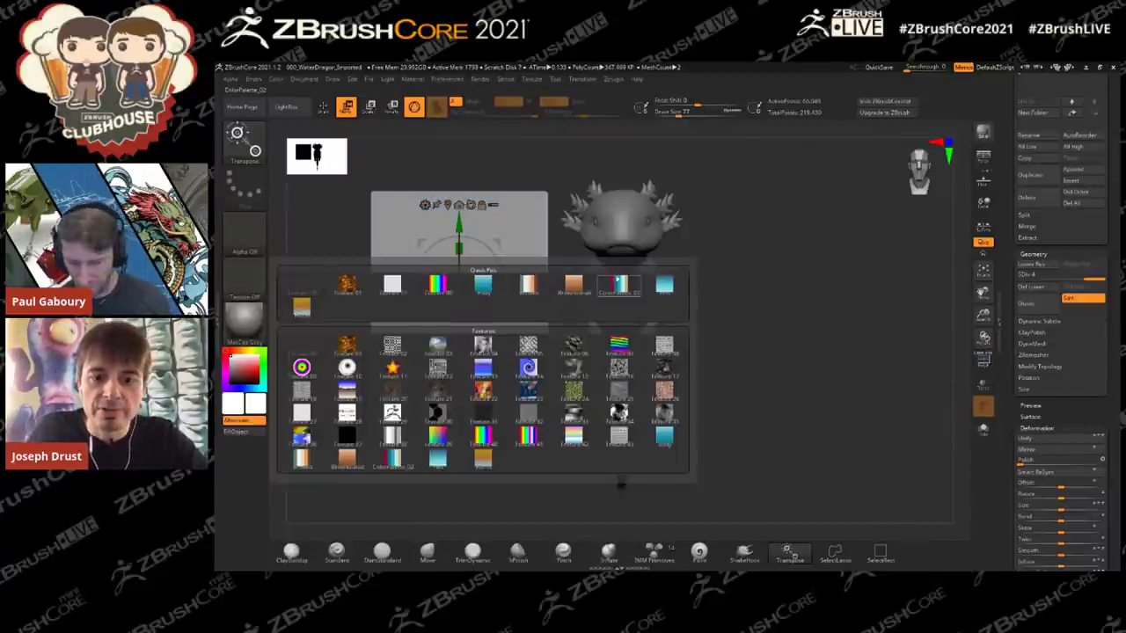
{"action": "left_click", "coordinate": [619, 284]}
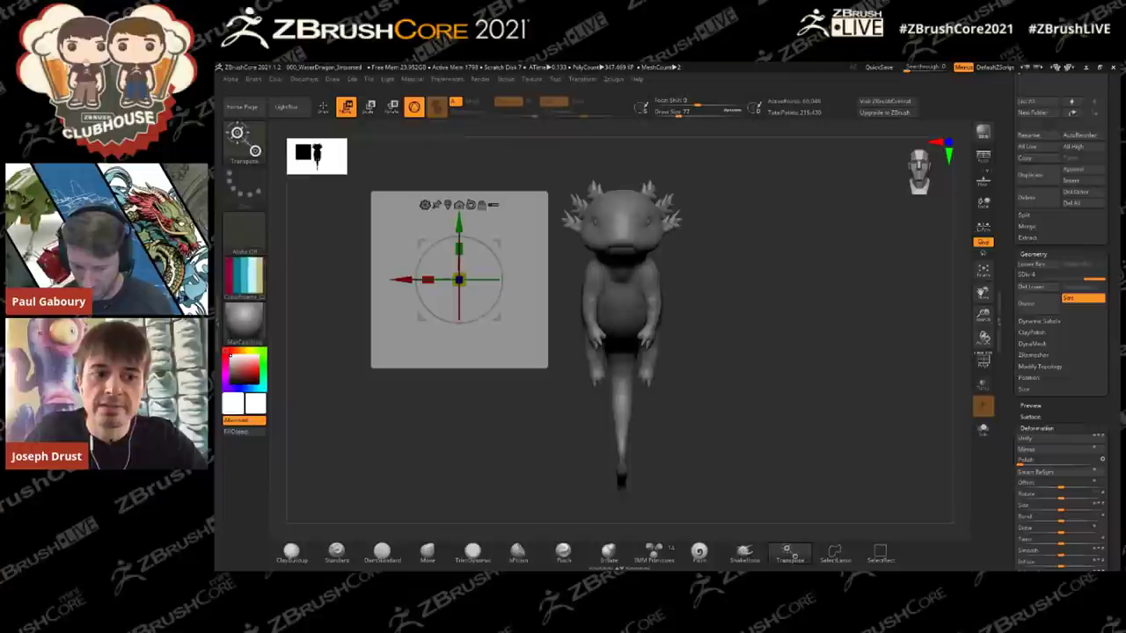
{"action": "left_click", "coordinate": [279, 80]}
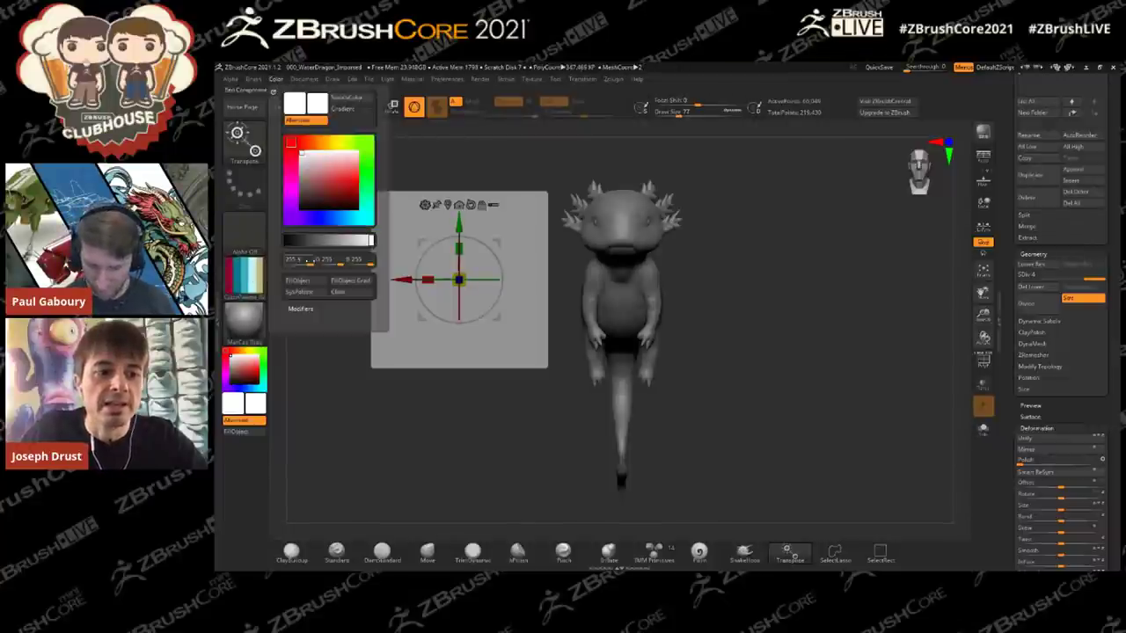
{"action": "left_click", "coordinate": [306, 281]}
Step: Switch the material to SkinShade4 and shift the palette plane closer to the axolotl
{"action": "left_click", "coordinate": [250, 334]}
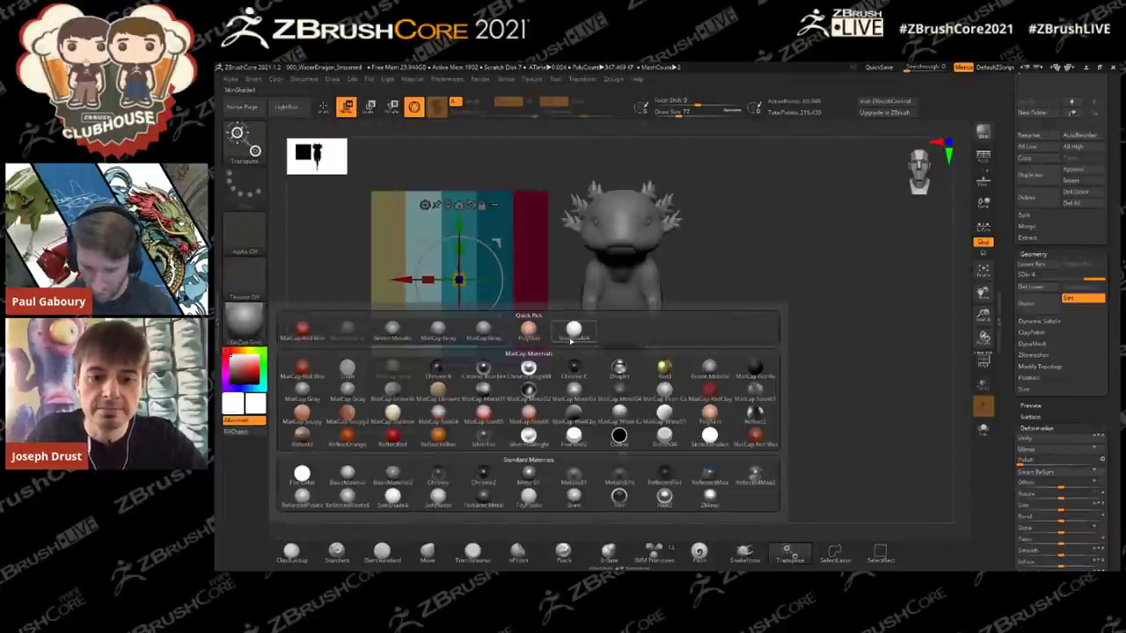
{"action": "left_click", "coordinate": [573, 329]}
{"action": "left_click_drag", "start_coordinate": [791, 264], "coordinate": [830, 262]}
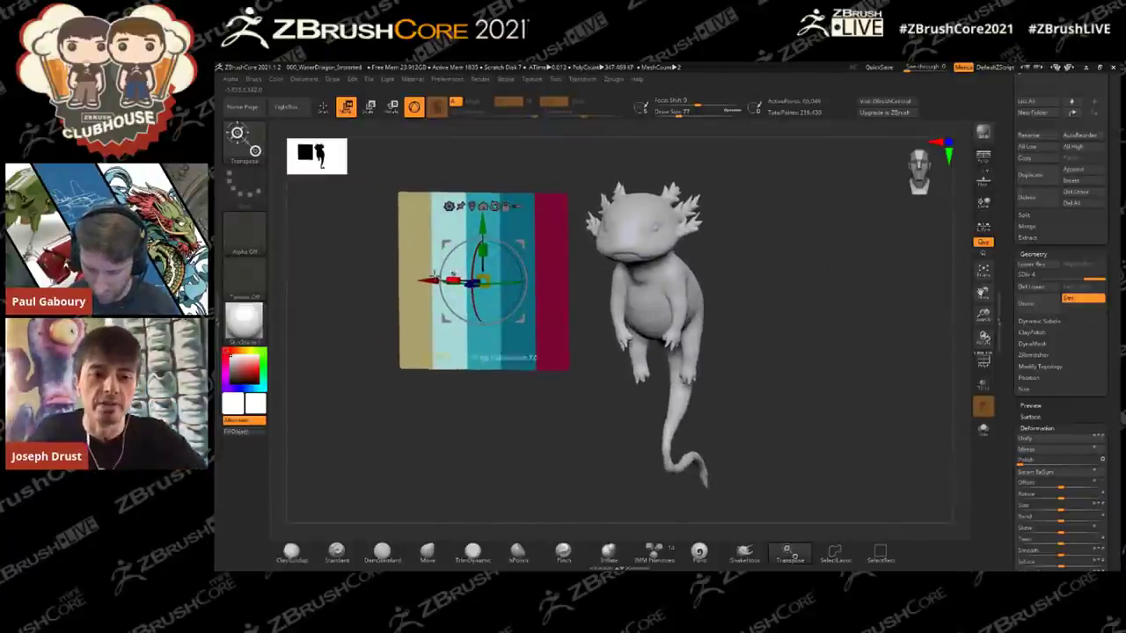
{"action": "left_click_drag", "start_coordinate": [428, 279], "coordinate": [449, 275]}
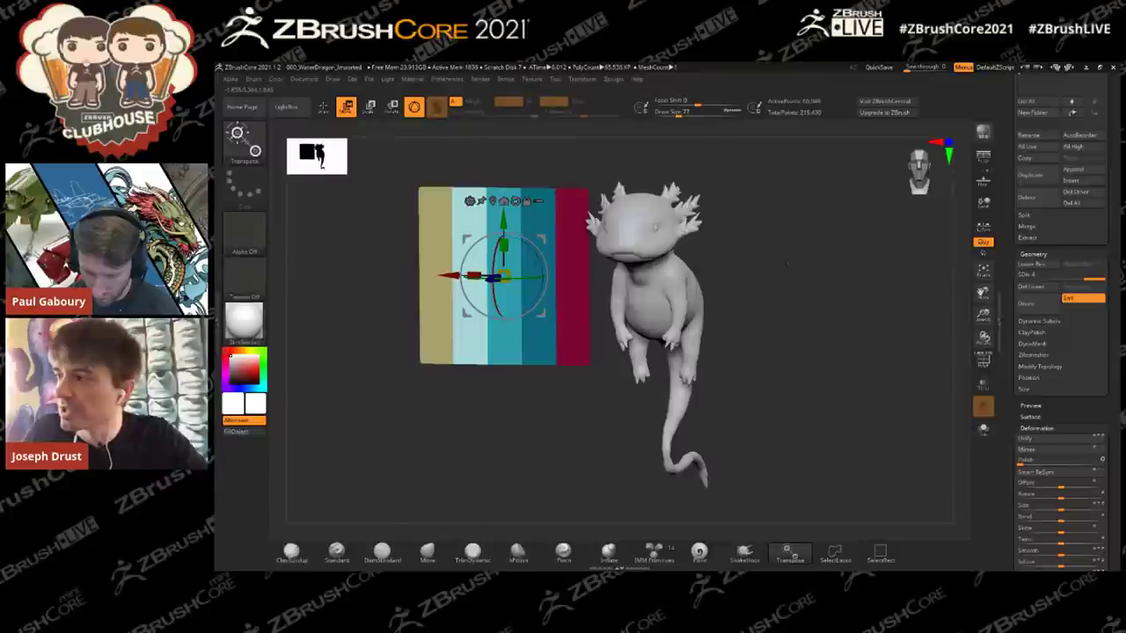
Step: Make the axolotl the active subtool and sample colours from the palette plane, settling on the medium teal stripe in Draw mode
{"action": "left_click_drag", "start_coordinate": [1005, 200], "coordinate": [1005, 364]}
{"action": "left_click", "coordinate": [1059, 97]}
{"action": "left_click_drag", "start_coordinate": [808, 241], "coordinate": [830, 250]}
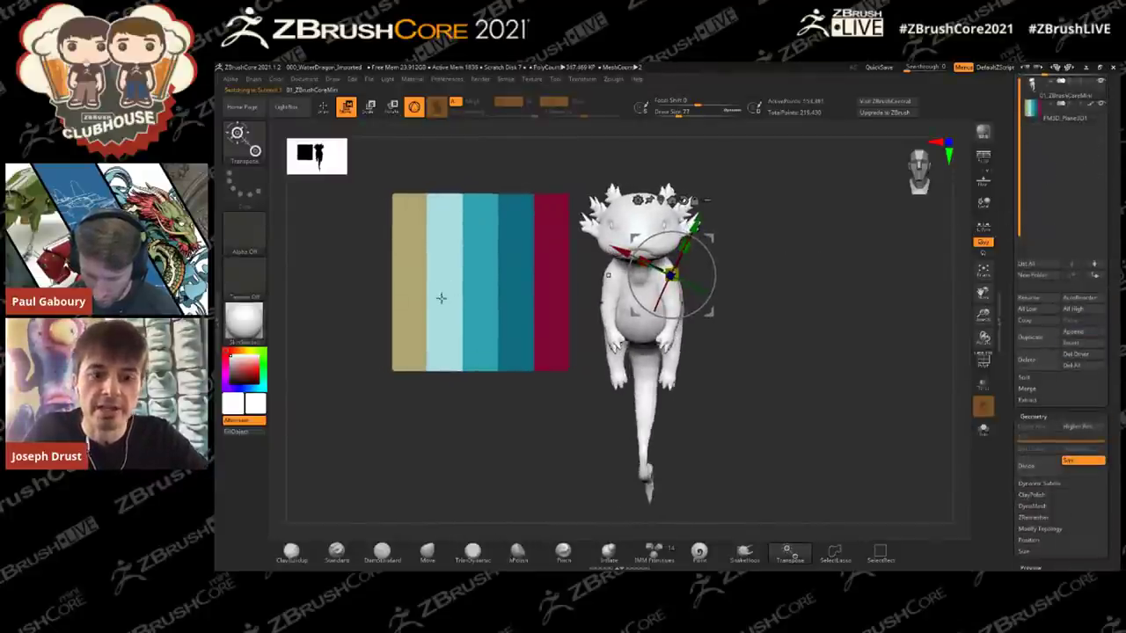
{"action": "key", "text": "c"}
{"action": "key", "text": "c"}
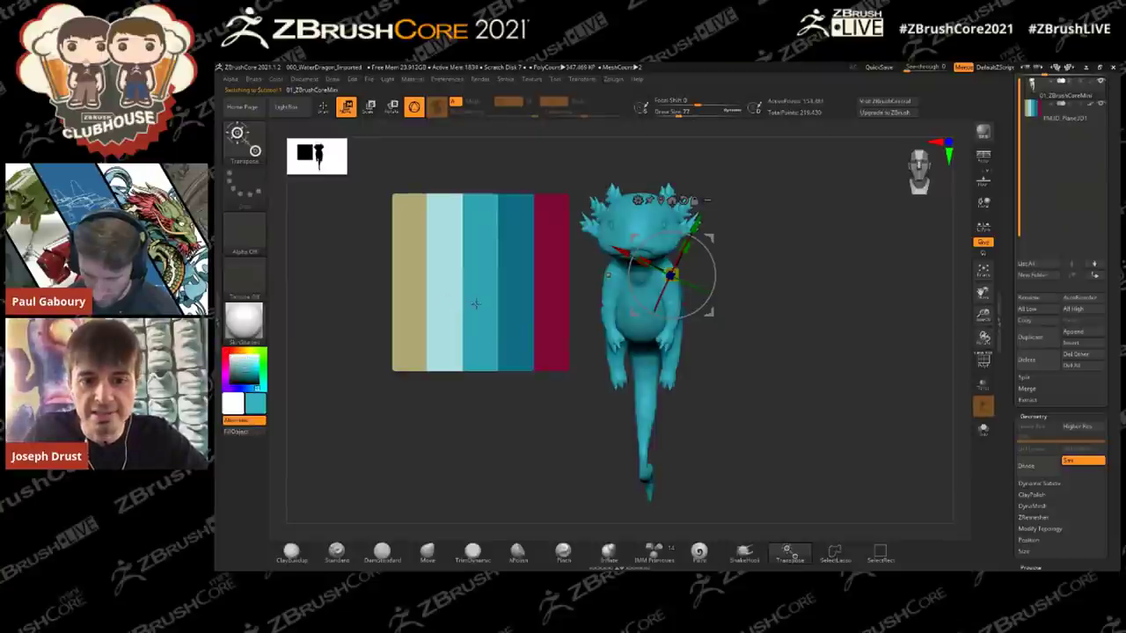
{"action": "key", "text": "c"}
{"action": "key", "text": "c"}
{"action": "key", "text": "c"}
{"action": "key", "text": "c"}
{"action": "key", "text": "c"}
{"action": "key", "text": "c"}
{"action": "key", "text": "q"}
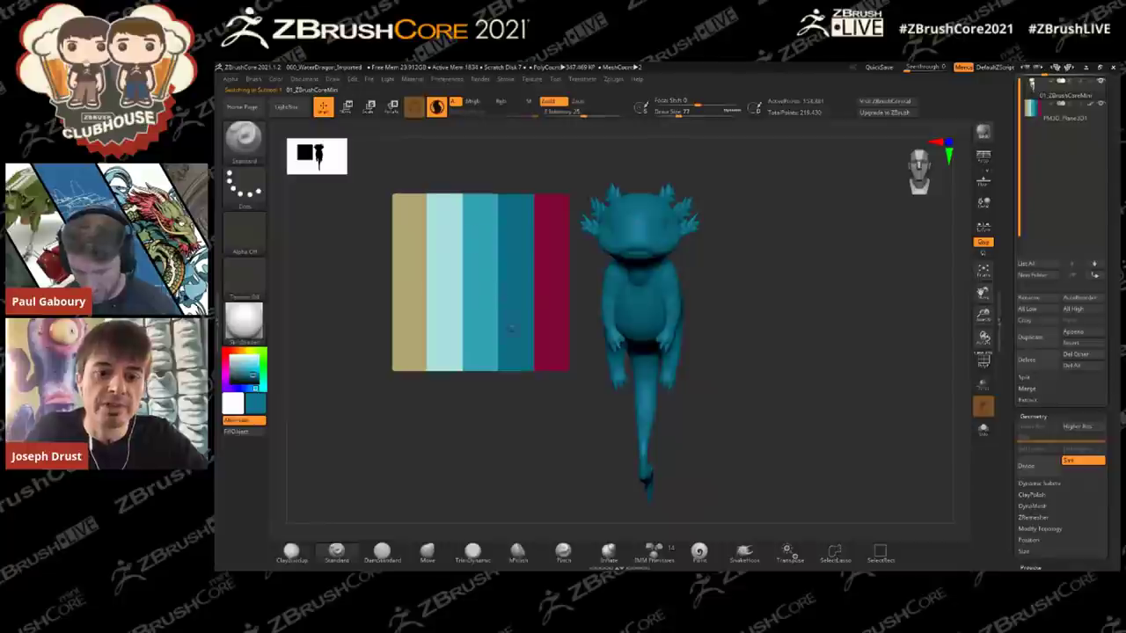
{"action": "key", "text": "c"}
Step: Fill the whole axolotl with the sampled medium teal as its base colour
{"action": "left_click_drag", "start_coordinate": [827, 305], "coordinate": [841, 262]}
{"action": "left_click_drag", "start_coordinate": [1003, 200], "coordinate": [1001, 350]}
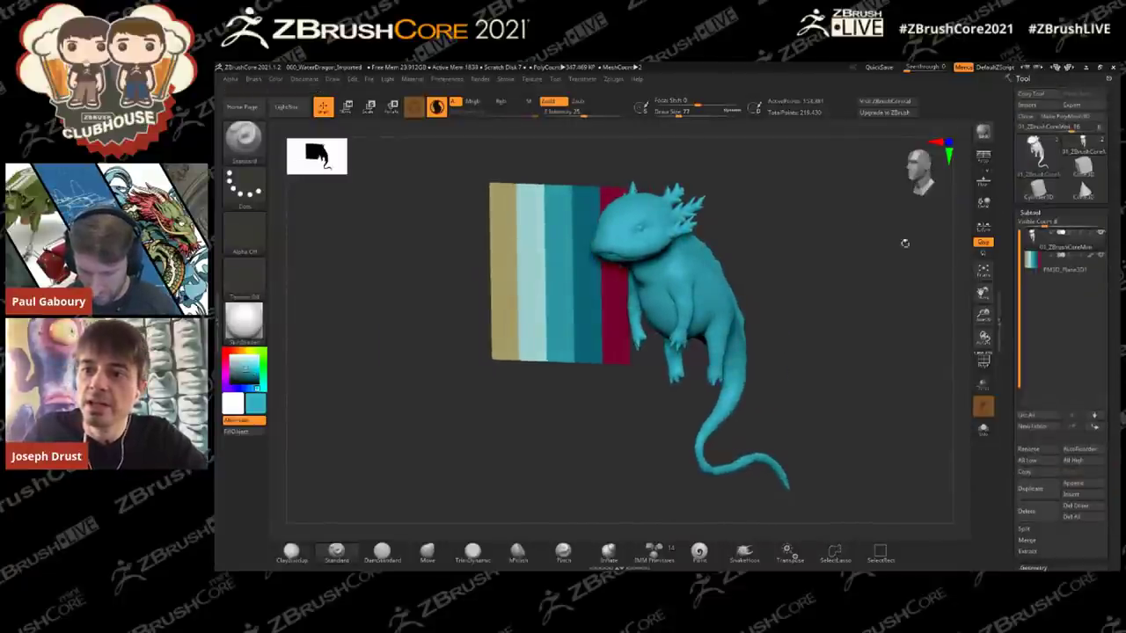
{"action": "left_click", "coordinate": [339, 80]}
{"action": "left_click", "coordinate": [313, 80]}
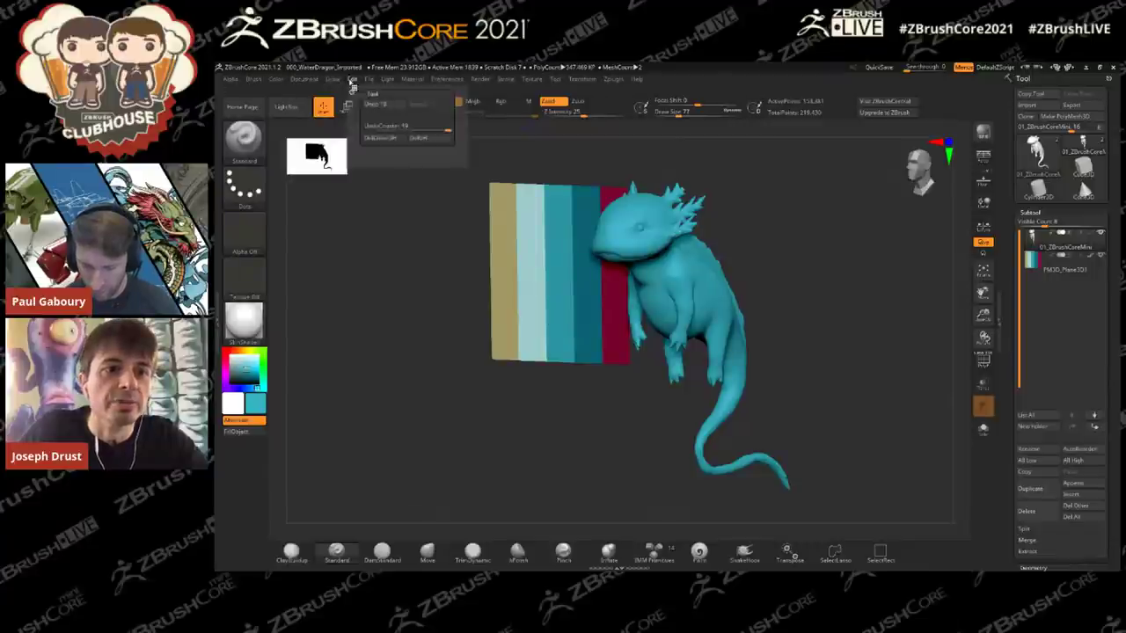
{"action": "left_click", "coordinate": [275, 79]}
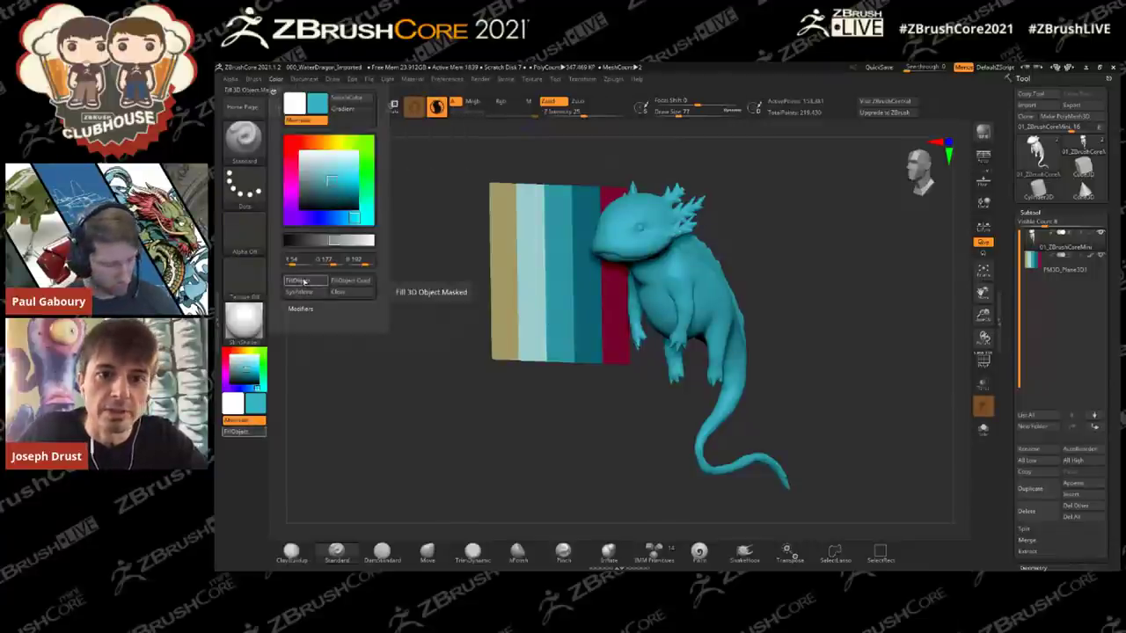
{"action": "left_click_drag", "start_coordinate": [888, 284], "coordinate": [882, 295]}
{"action": "left_click_drag", "start_coordinate": [820, 198], "coordinate": [792, 214]}
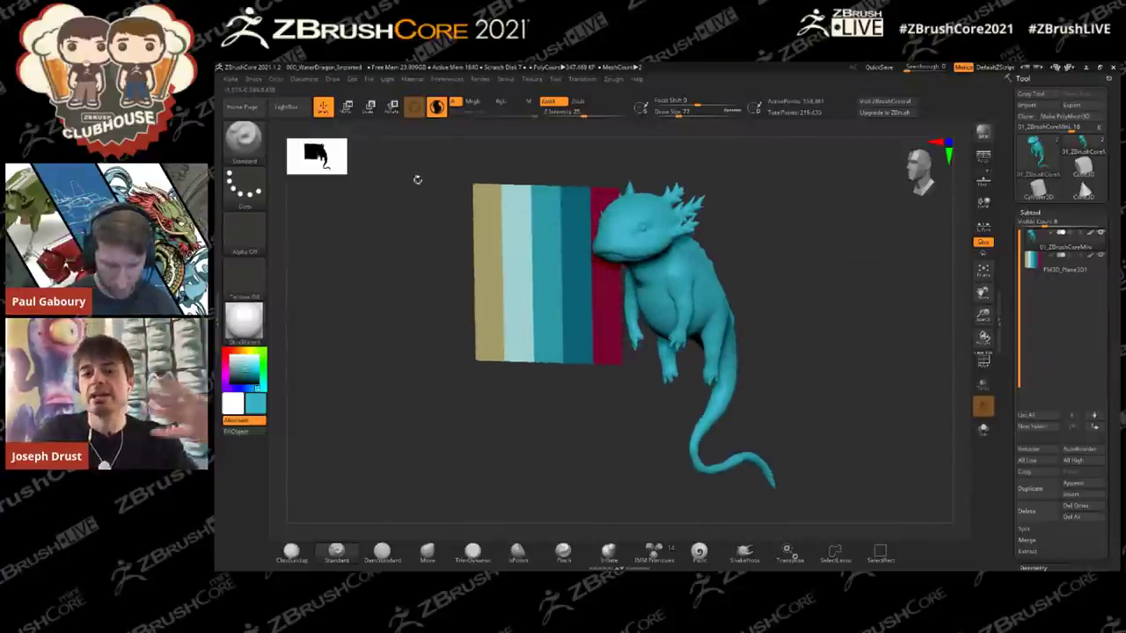
Step: Switch from the Standard brush to the Paint brush and set its stroke to Spray
{"action": "left_click", "coordinate": [249, 201]}
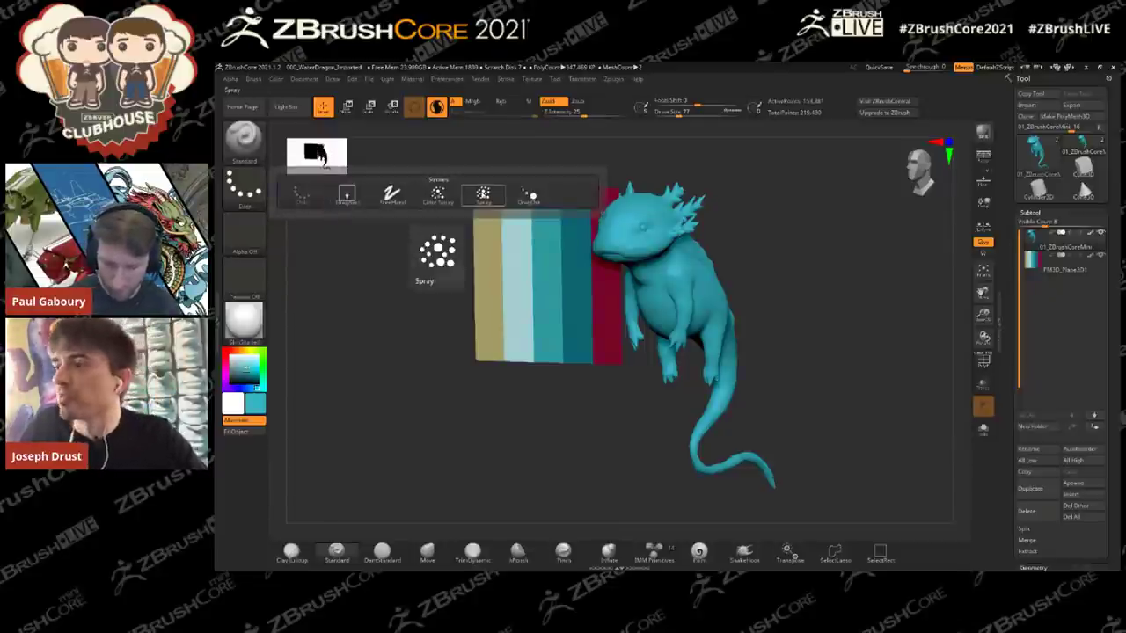
{"action": "left_click", "coordinate": [244, 185]}
{"action": "left_click", "coordinate": [484, 196]}
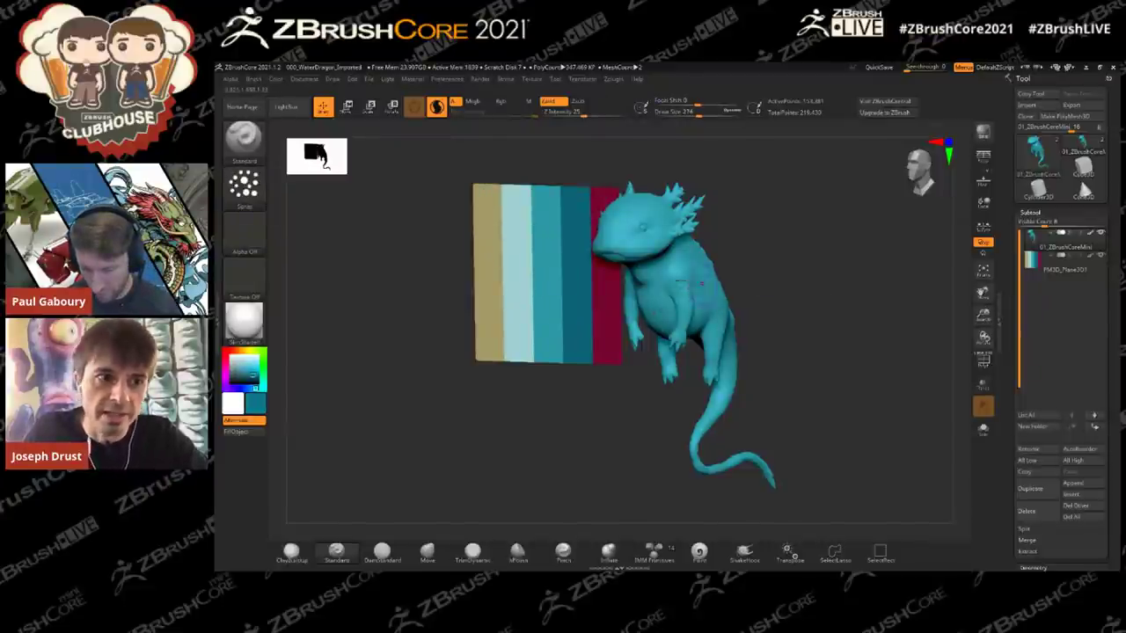
{"action": "left_click", "coordinate": [246, 140]}
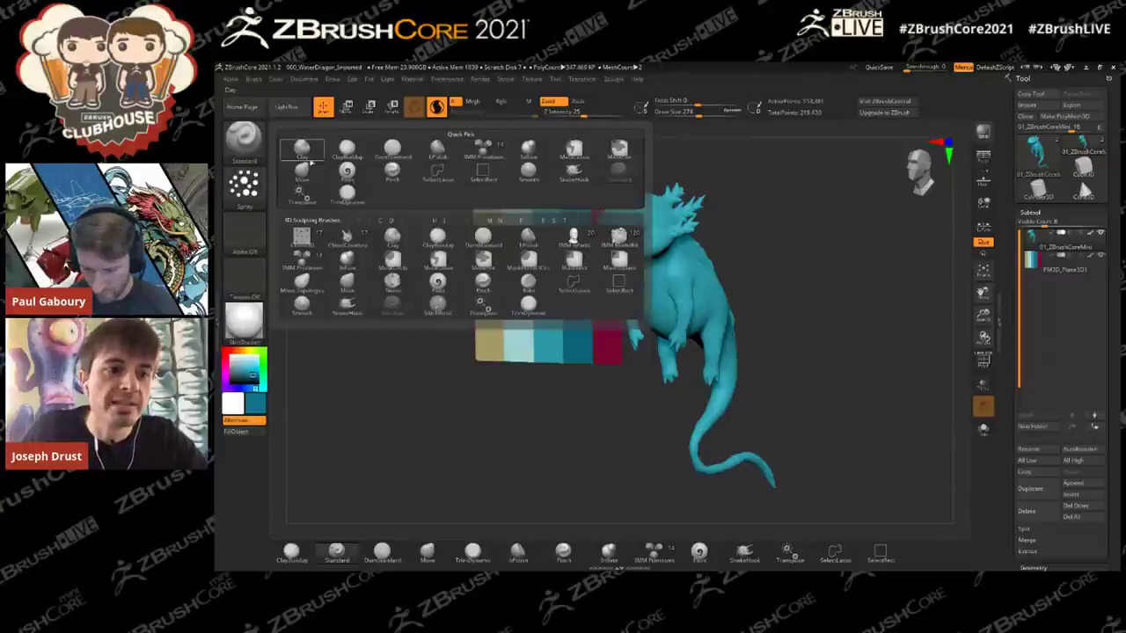
{"action": "left_click", "coordinate": [389, 174]}
{"action": "left_click", "coordinate": [262, 203]}
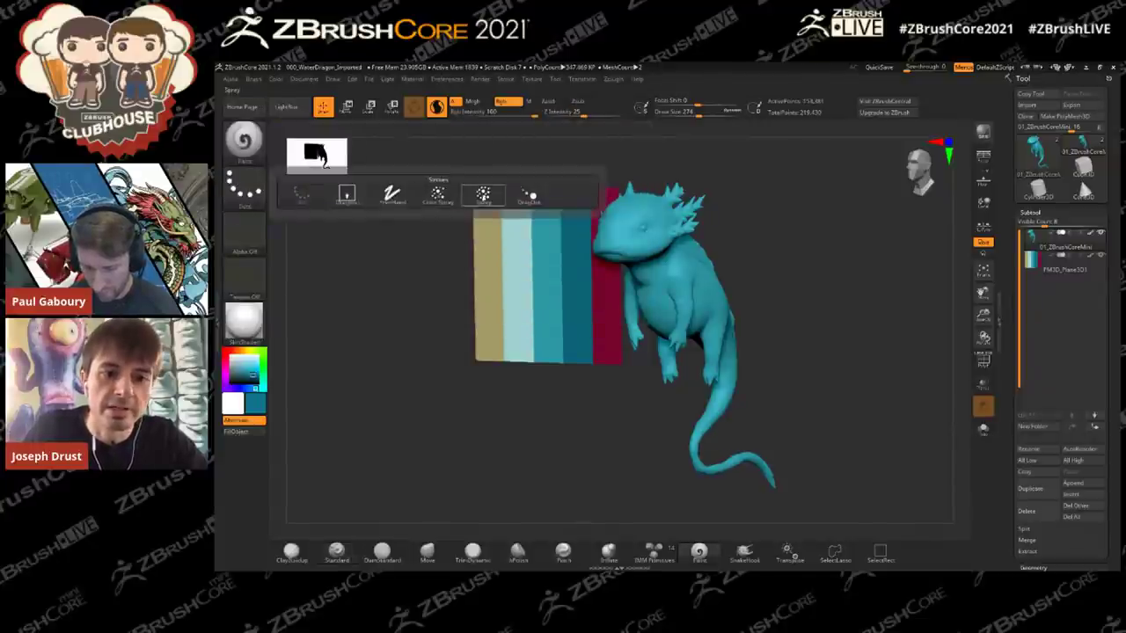
{"action": "left_click", "coordinate": [484, 195]}
Step: Spray the darker teal over the axolotl's chest and flank
{"action": "left_click_drag", "start_coordinate": [678, 265], "coordinate": [684, 323]}
{"action": "left_click_drag", "start_coordinate": [805, 343], "coordinate": [747, 339]}
{"action": "left_click_drag", "start_coordinate": [706, 291], "coordinate": [760, 400]}
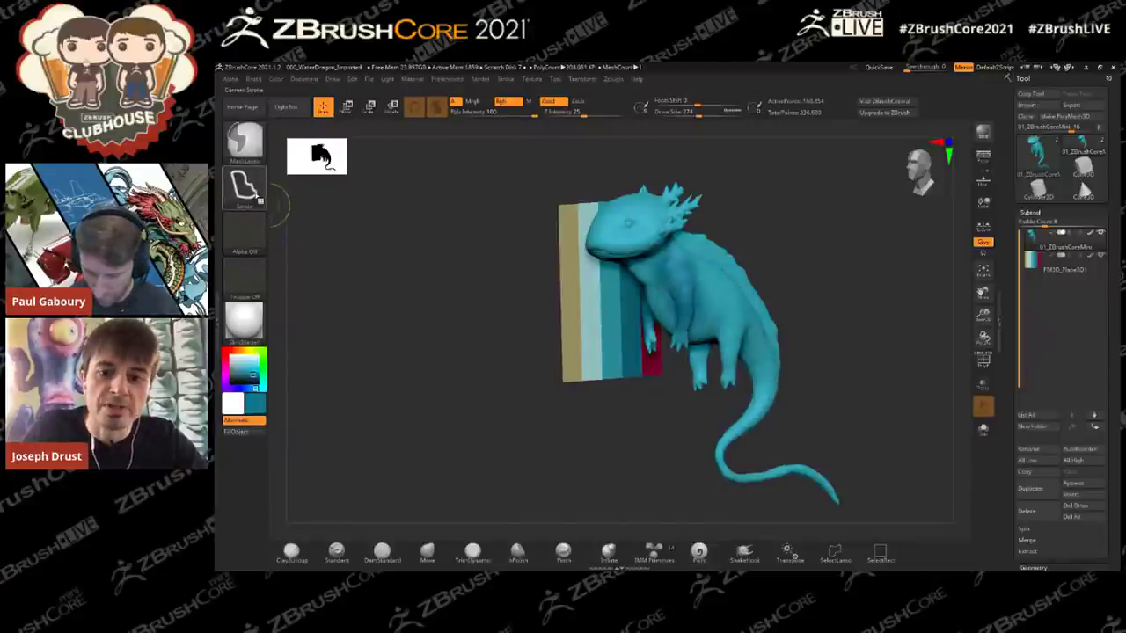
Step: Try the Color Spray stroke on the axolotl's body and undo the sprayed paint
{"action": "left_click", "coordinate": [255, 189]}
{"action": "left_click", "coordinate": [244, 185]}
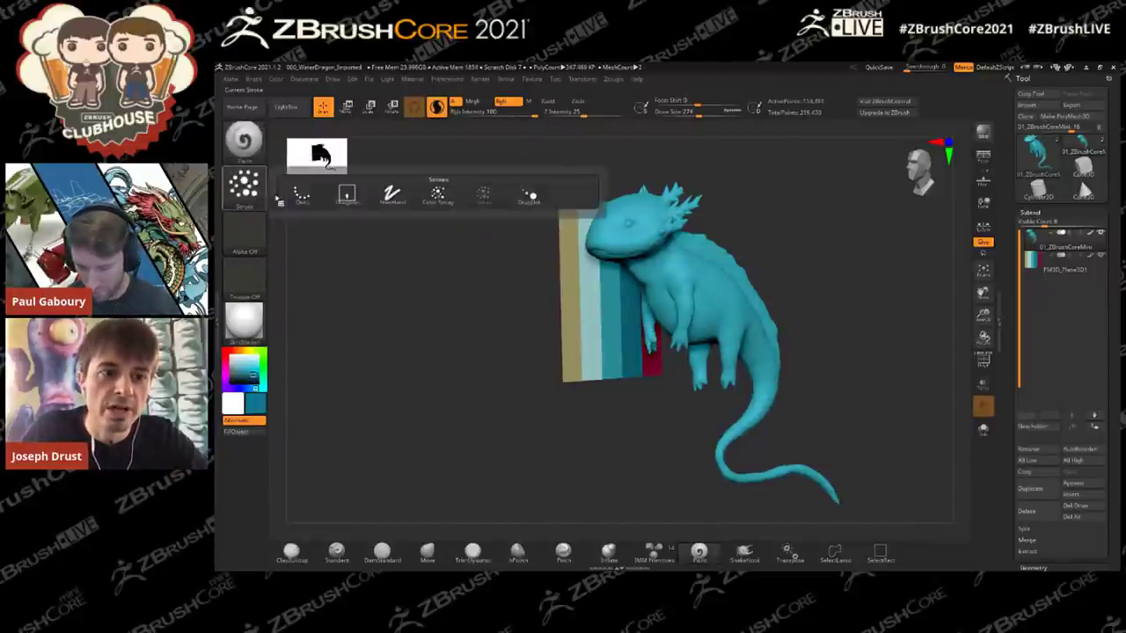
{"action": "left_click", "coordinate": [437, 193]}
{"action": "mouse_move", "coordinate": [651, 276]}
{"action": "left_mouse_down"}
{"action": "mouse_move", "coordinate": [669, 316]}
{"action": "mouse_move", "coordinate": [730, 291]}
{"action": "mouse_move", "coordinate": [769, 387]}
{"action": "mouse_move", "coordinate": [704, 246]}
{"action": "left_mouse_up"}
{"action": "key", "text": "ctrl+z"}
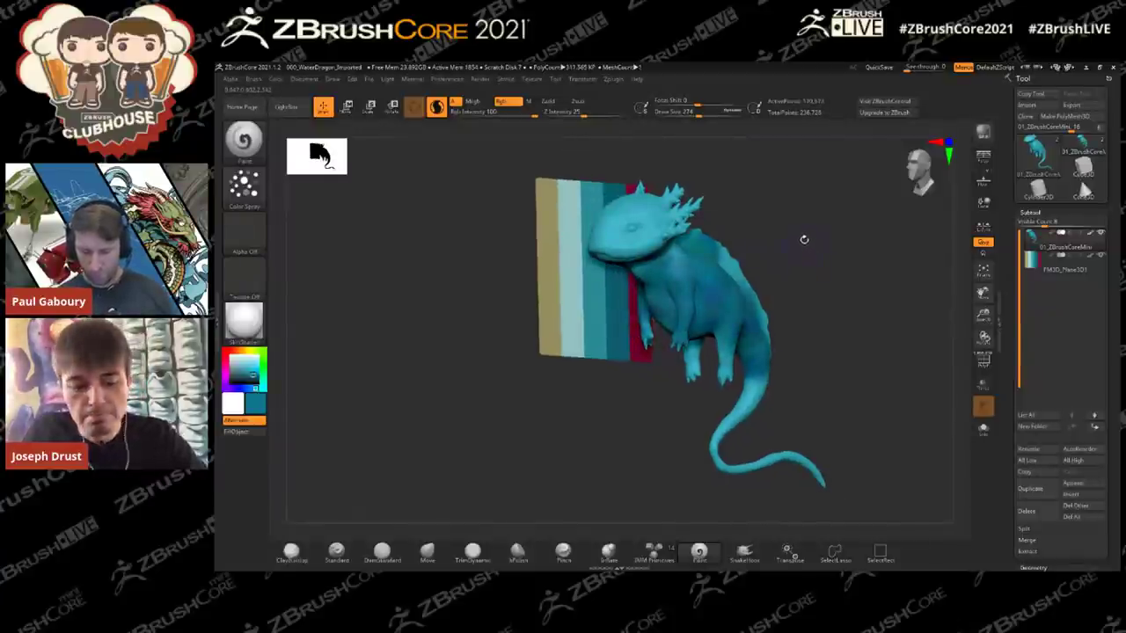
{"action": "key", "text": "ctrl+z"}
{"action": "mouse_move", "coordinate": [798, 239]}
{"action": "left_mouse_down"}
{"action": "mouse_move", "coordinate": [817, 237]}
{"action": "mouse_move", "coordinate": [709, 199]}
{"action": "left_mouse_up"}
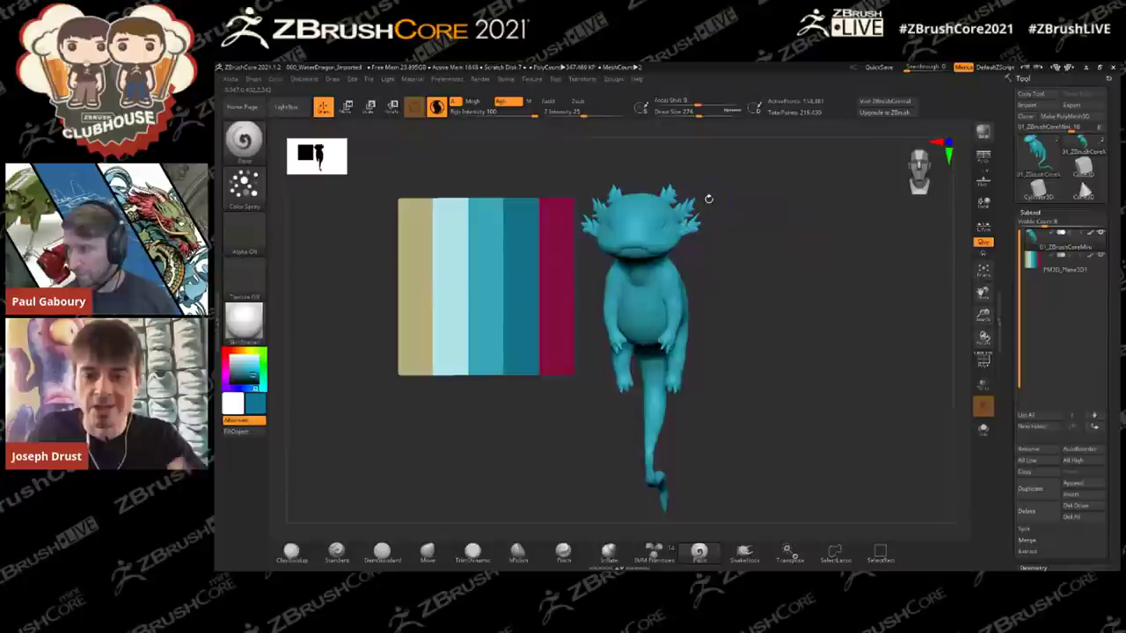
{"action": "left_click_drag", "start_coordinate": [788, 225], "coordinate": [355, 319]}
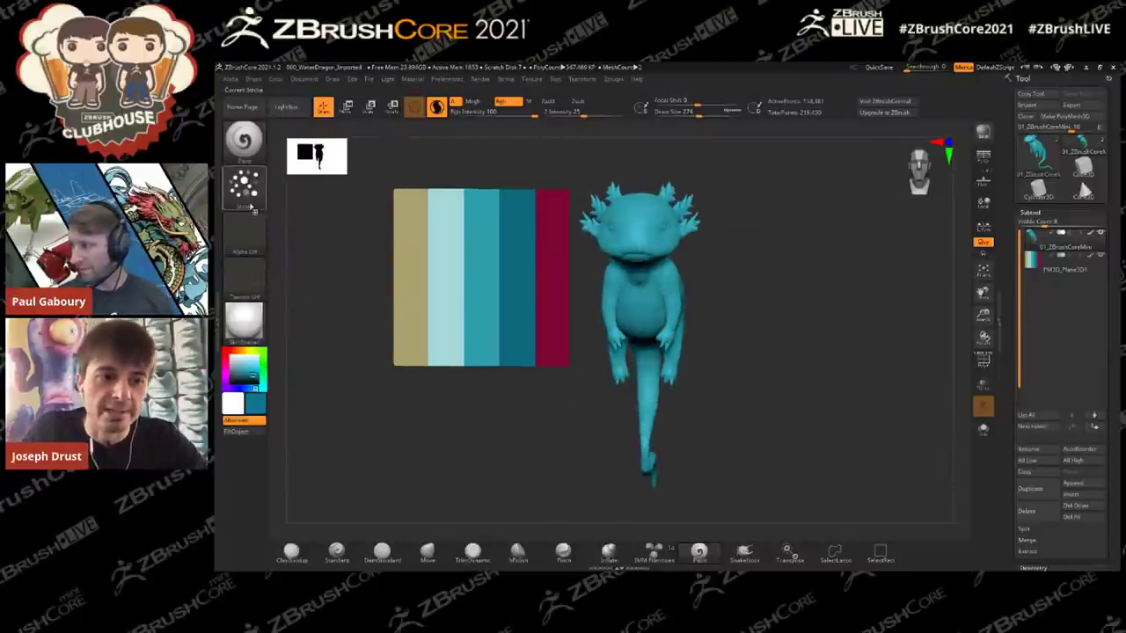
Step: Load the blue gradient Body texture for the Paint brush and set the stroke to DragRect
{"action": "left_click", "coordinate": [250, 280]}
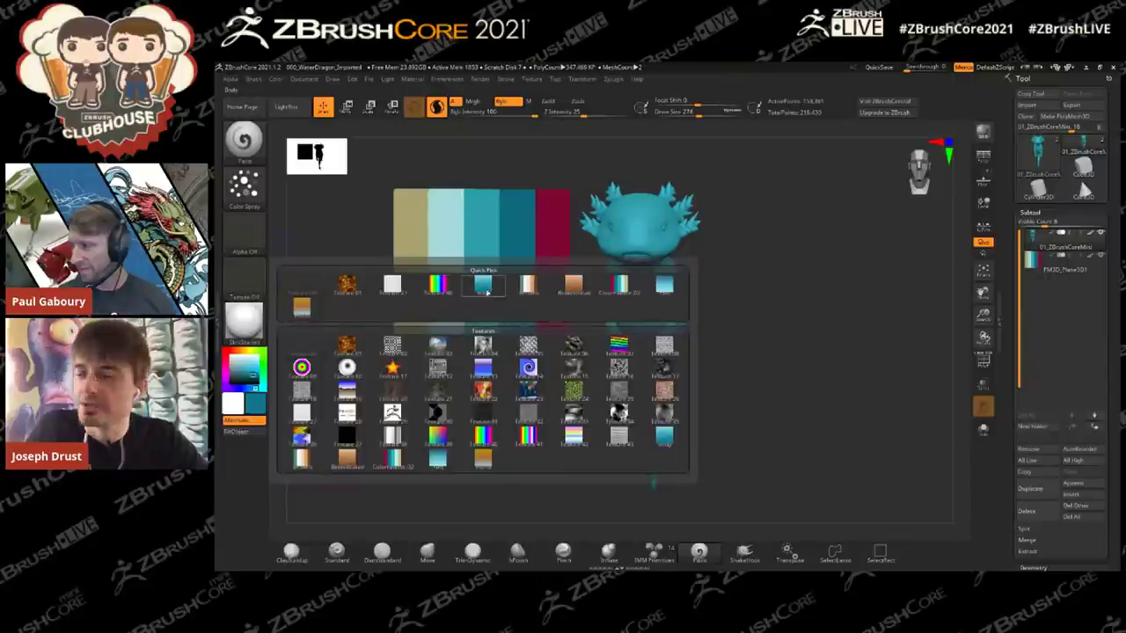
{"action": "mouse_move", "coordinate": [483, 288]}
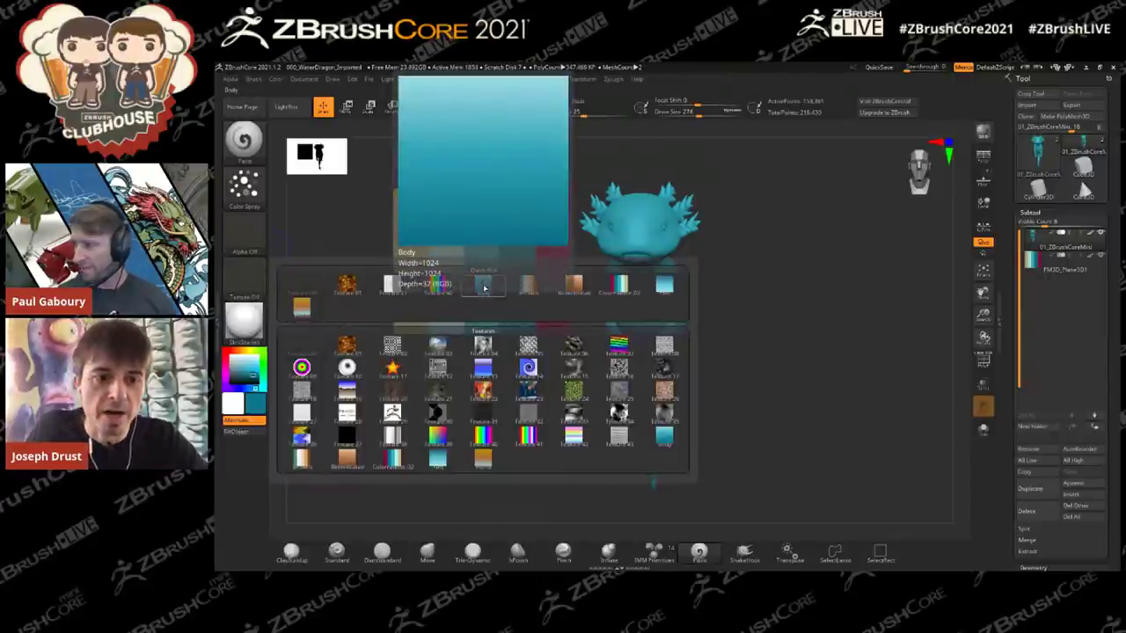
{"action": "left_click", "coordinate": [483, 288]}
{"action": "left_click", "coordinate": [252, 189]}
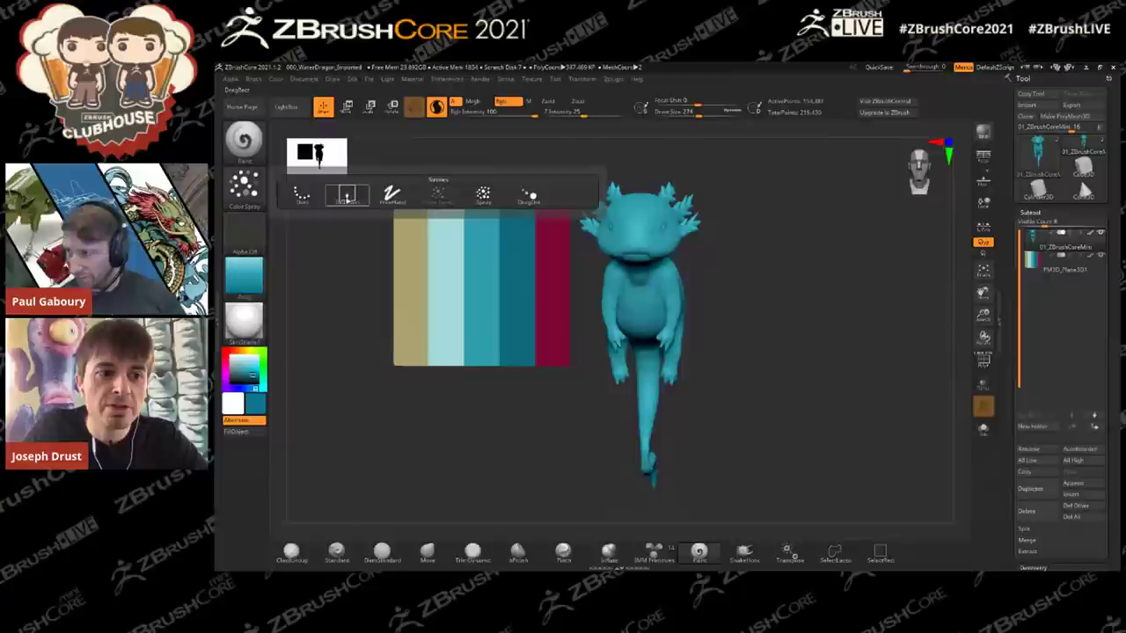
{"action": "left_click", "coordinate": [345, 197]}
Step: Paint the blue gradient over the axolotl's side and back with large DragRect strokes
{"action": "left_click_drag", "start_coordinate": [855, 307], "coordinate": [836, 241]}
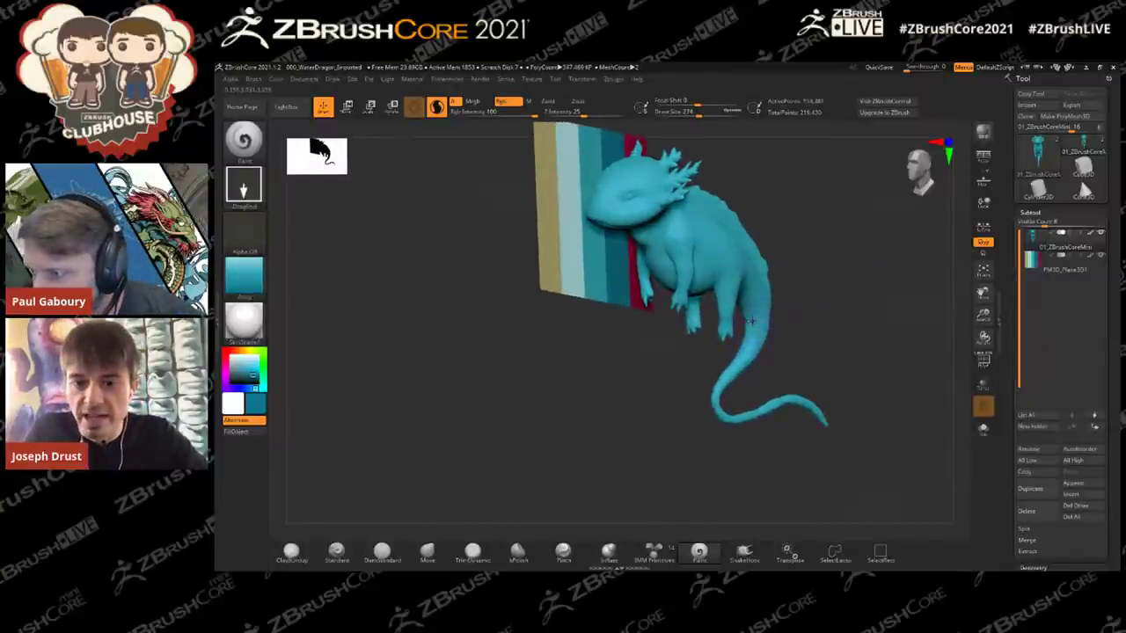
{"action": "mouse_move", "coordinate": [832, 317]}
{"action": "left_mouse_down"}
{"action": "mouse_move", "coordinate": [735, 255]}
{"action": "mouse_move", "coordinate": [716, 373]}
{"action": "left_mouse_up"}
{"action": "mouse_move", "coordinate": [652, 231]}
{"action": "left_mouse_down"}
{"action": "mouse_move", "coordinate": [708, 236]}
{"action": "mouse_move", "coordinate": [794, 270]}
{"action": "left_mouse_up"}
{"action": "left_click_drag", "start_coordinate": [725, 262], "coordinate": [740, 319]}
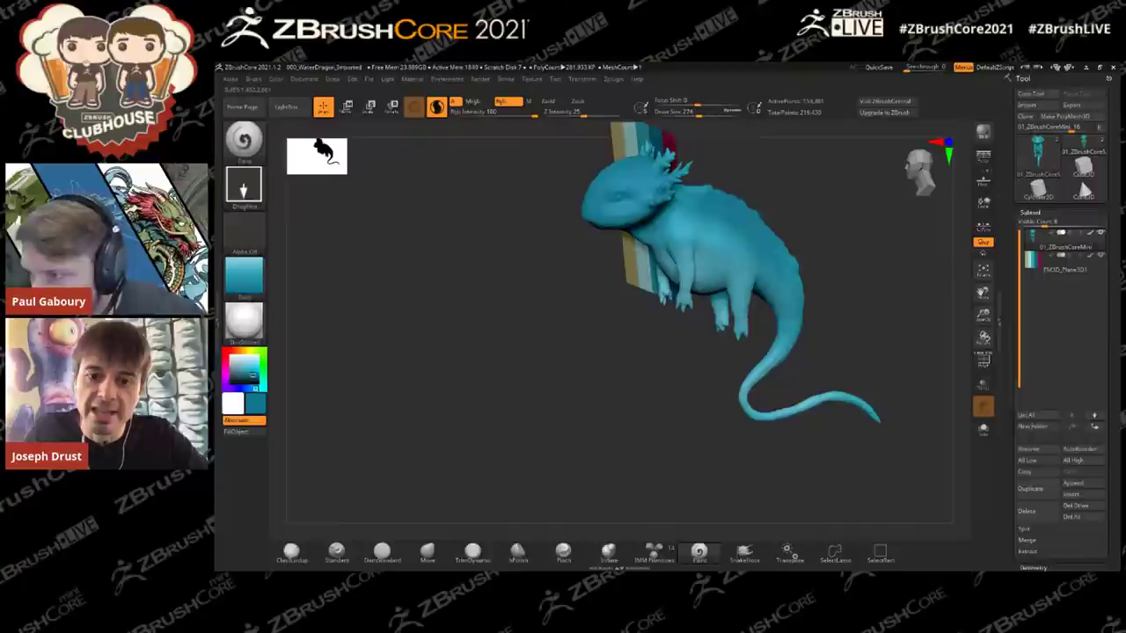
{"action": "left_click_drag", "start_coordinate": [744, 239], "coordinate": [787, 193]}
{"action": "left_click_drag", "start_coordinate": [762, 264], "coordinate": [746, 300]}
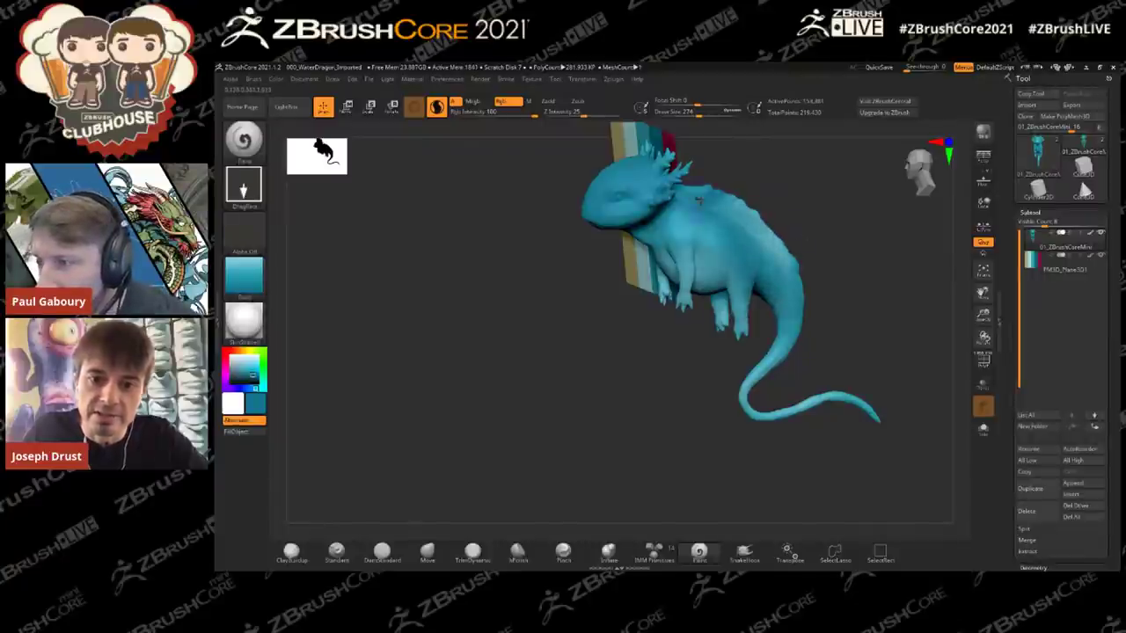
Step: Extend the blue gradient along the axolotl's tail and onto its shoulder and front leg
{"action": "left_click_drag", "start_coordinate": [760, 393], "coordinate": [818, 454]}
{"action": "left_click_drag", "start_coordinate": [816, 399], "coordinate": [891, 429]}
{"action": "left_click_drag", "start_coordinate": [867, 324], "coordinate": [854, 193]}
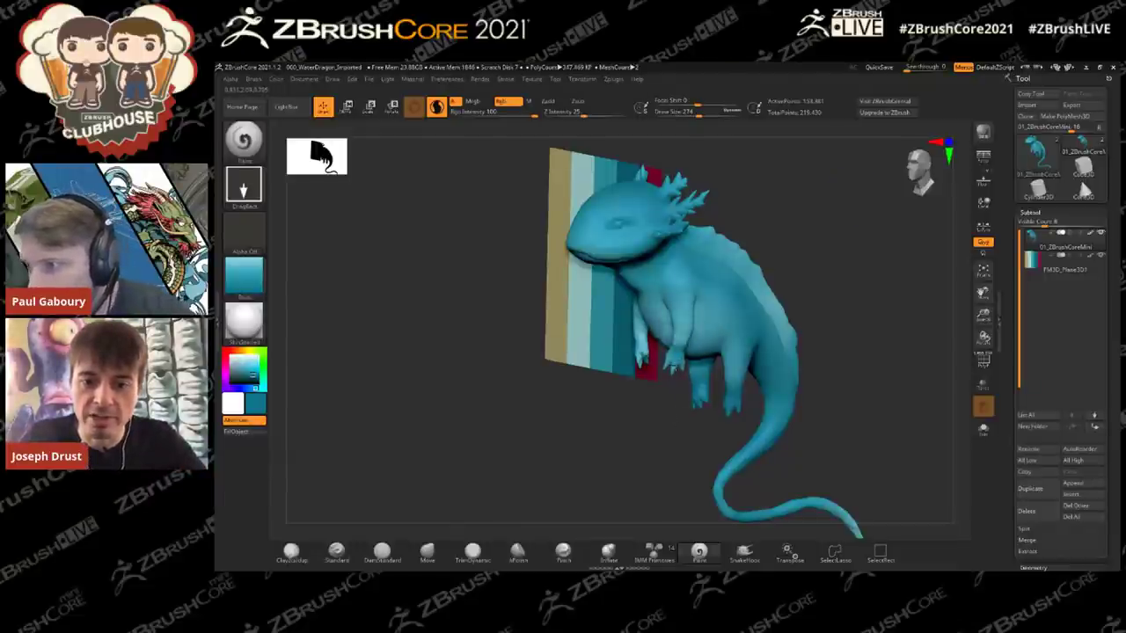
{"action": "right_click_drag", "start_coordinate": [675, 339], "coordinate": [720, 313]}
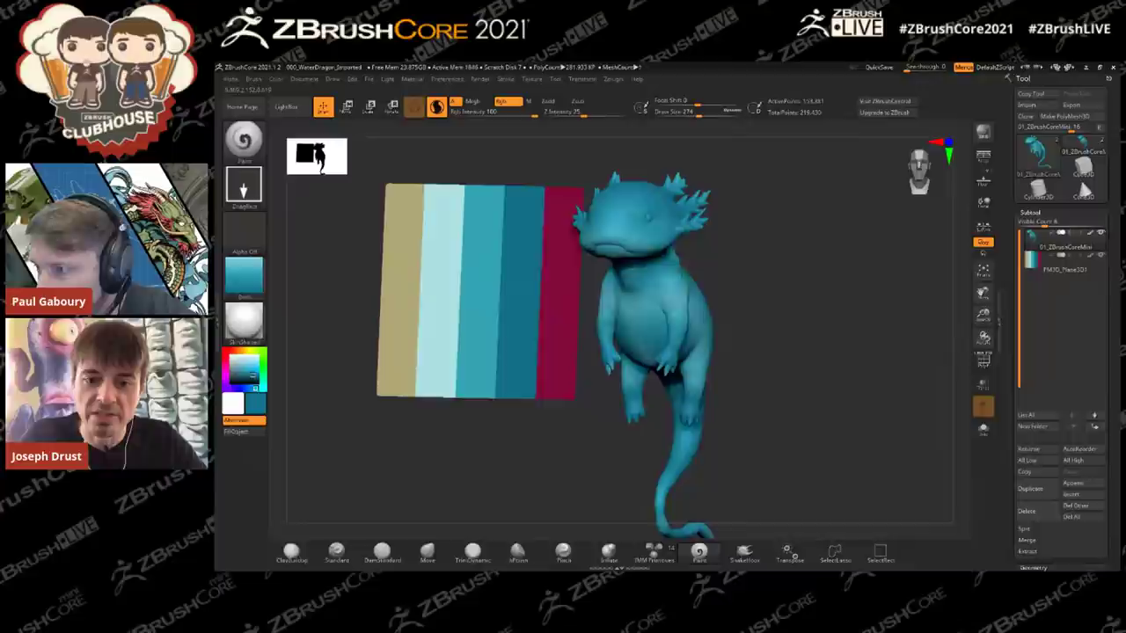
{"action": "right_click_drag", "start_coordinate": [695, 262], "coordinate": [764, 259]}
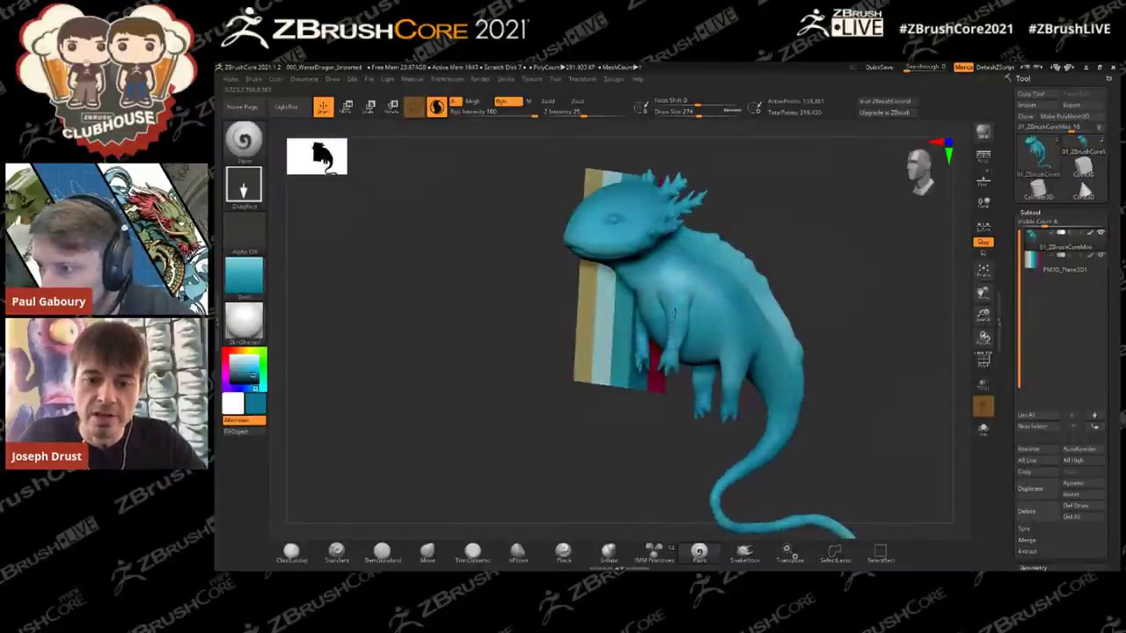
{"action": "right_click_drag", "start_coordinate": [675, 280], "coordinate": [609, 200]}
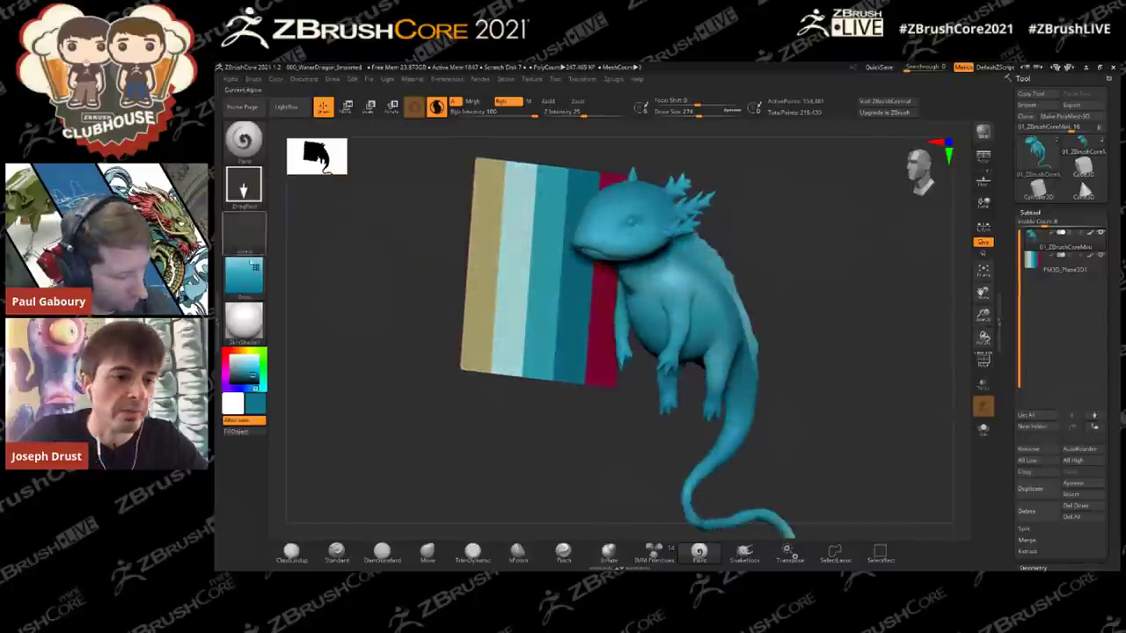
Step: Switch to the orange gradient texture and paint the axolotl's gills with it
{"action": "left_click", "coordinate": [249, 279]}
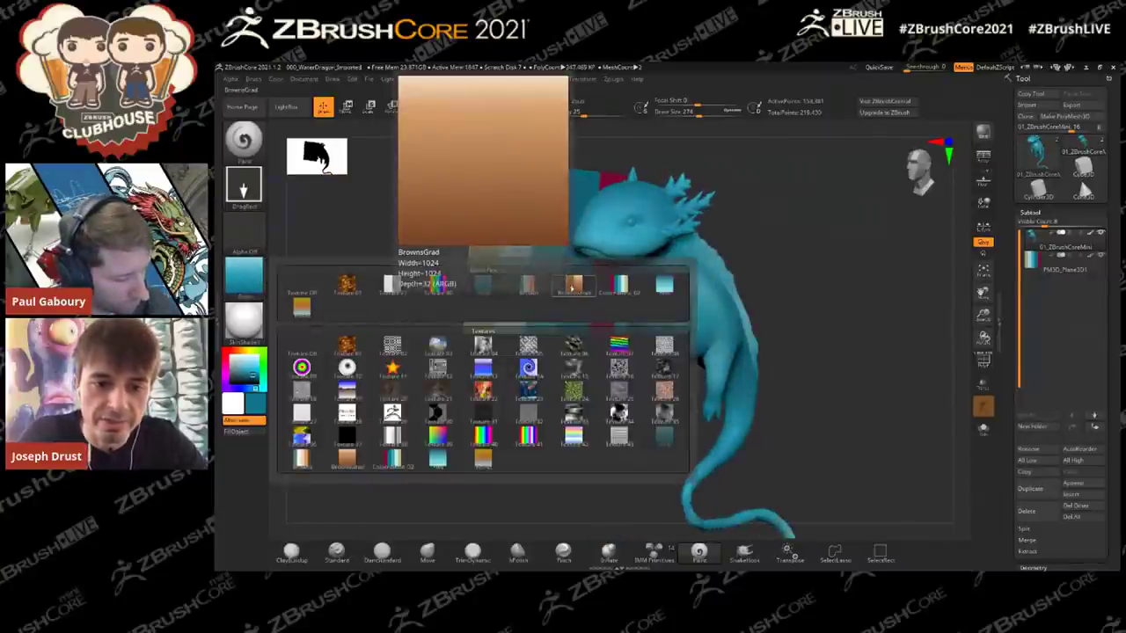
{"action": "left_click", "coordinate": [302, 306]}
{"action": "mouse_move", "coordinate": [723, 257]}
{"action": "right_mouse_down"}
{"action": "mouse_move", "coordinate": [801, 244]}
{"action": "mouse_move", "coordinate": [808, 256]}
{"action": "mouse_move", "coordinate": [707, 247]}
{"action": "right_mouse_up"}
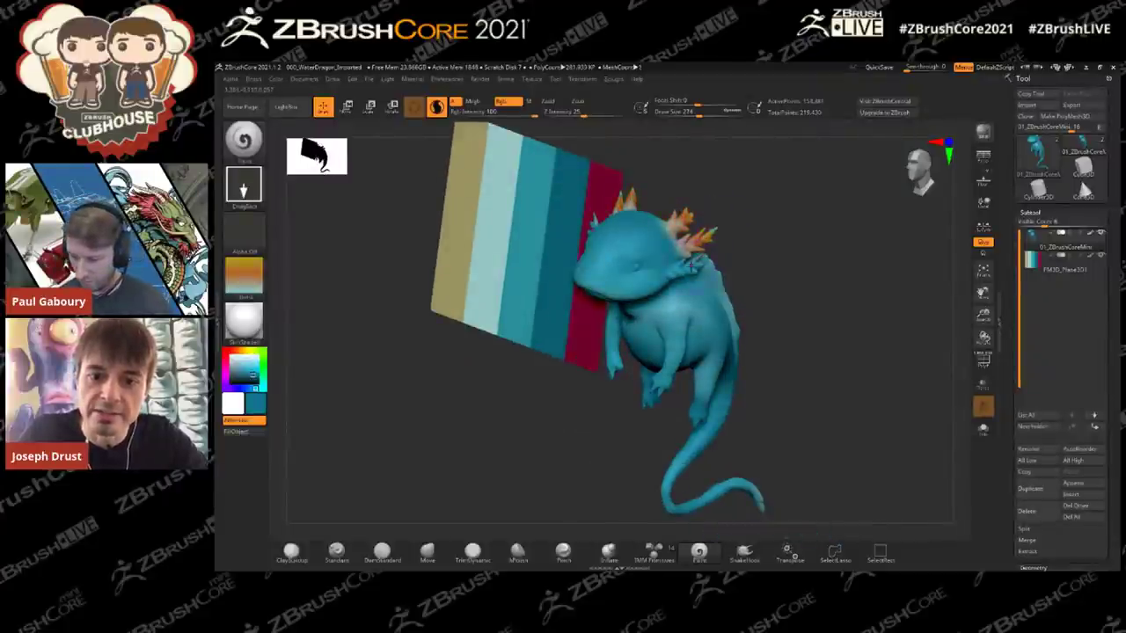
Step: Try the orange gradient on the axolotl's back and undo those strokes
{"action": "right_click_drag", "start_coordinate": [777, 233], "coordinate": [787, 217]}
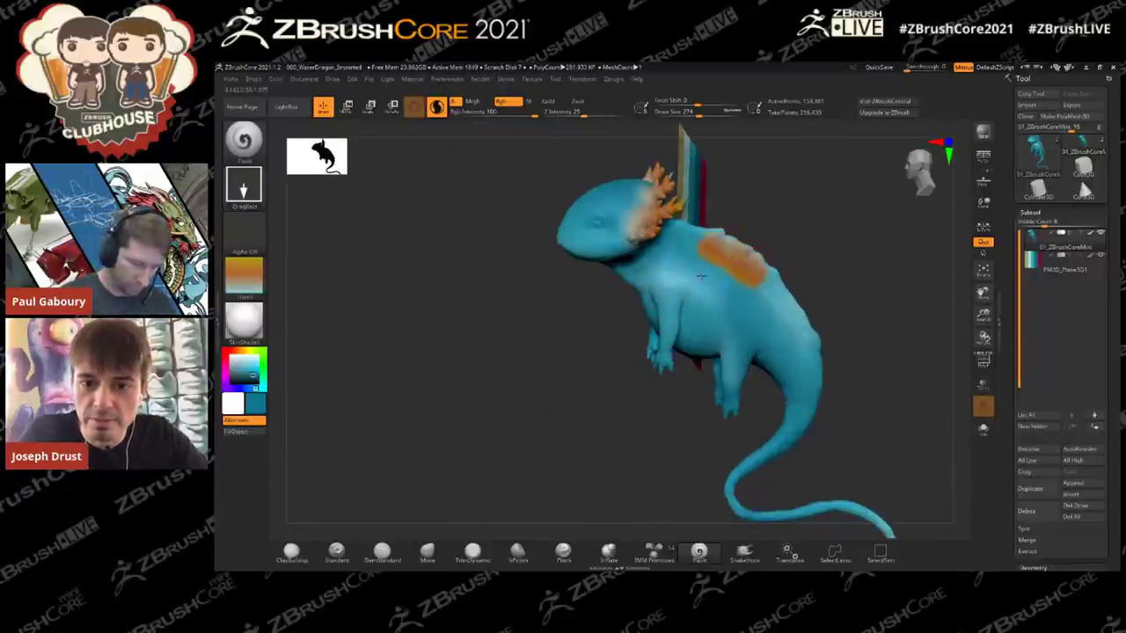
{"action": "mouse_move", "coordinate": [804, 331]}
{"action": "left_mouse_down"}
{"action": "mouse_move", "coordinate": [854, 286]}
{"action": "mouse_move", "coordinate": [829, 255]}
{"action": "mouse_move", "coordinate": [844, 245]}
{"action": "left_mouse_up"}
{"action": "key", "text": "ctrl+z"}
{"action": "key", "text": "ctrl+z"}
{"action": "key", "text": "ctrl+z"}
Step: Switch back to the blue Body texture and blend it over the axolotl's head at a reduced RGB intensity
{"action": "left_click", "coordinate": [245, 276]}
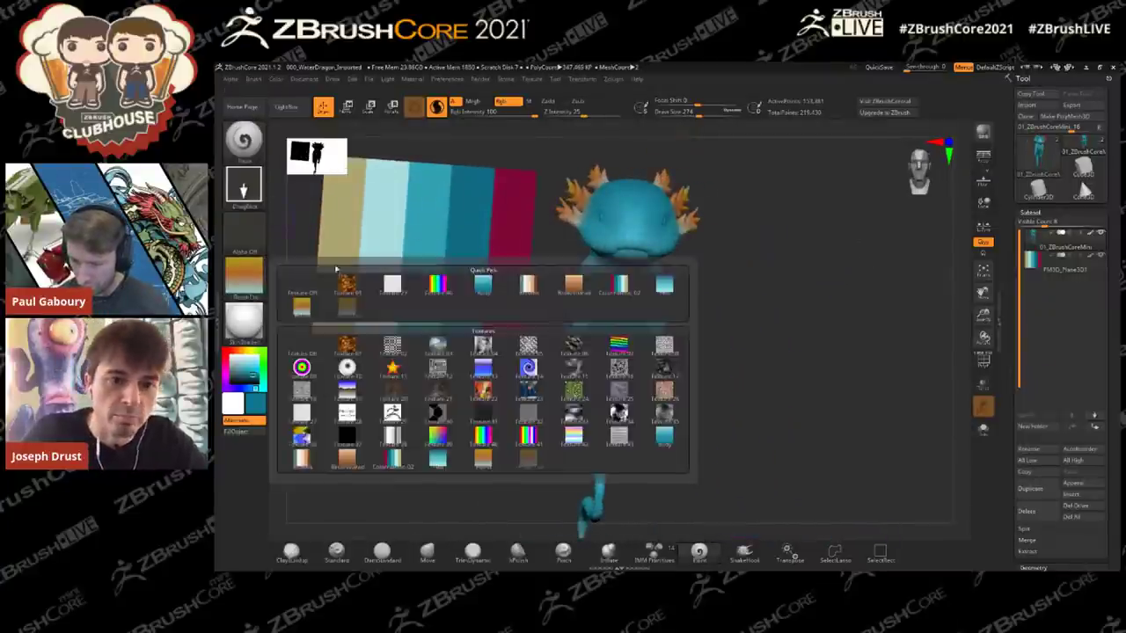
{"action": "left_click", "coordinate": [483, 288]}
{"action": "left_click_drag", "start_coordinate": [774, 286], "coordinate": [651, 232]}
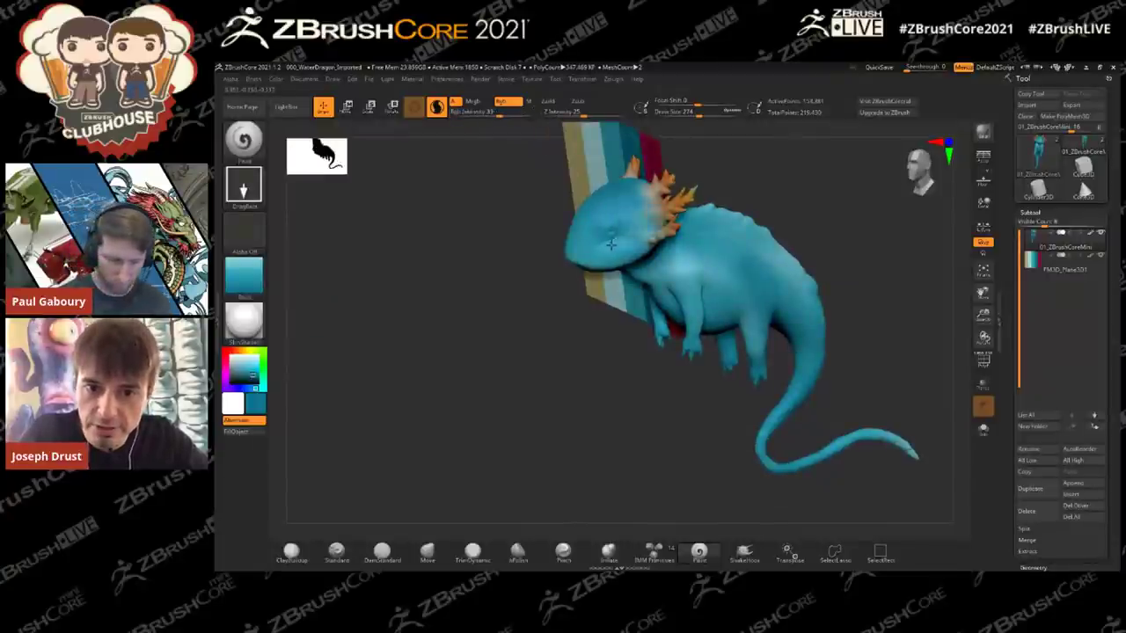
{"action": "right_click_drag", "start_coordinate": [697, 156], "coordinate": [821, 198]}
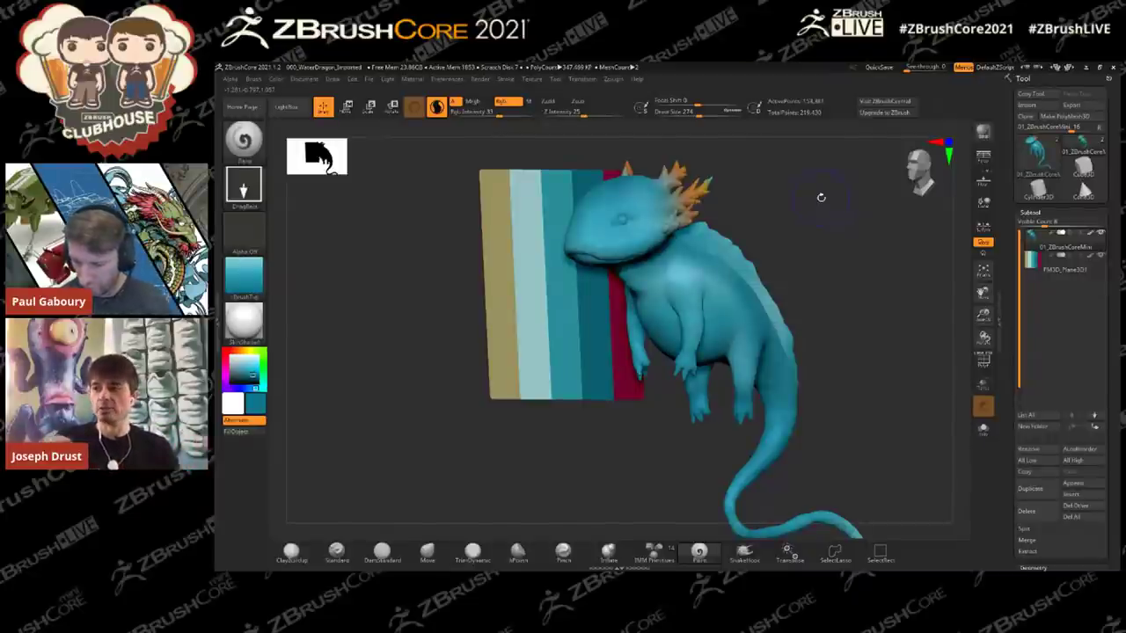
{"action": "left_click_drag", "start_coordinate": [883, 275], "coordinate": [935, 262]}
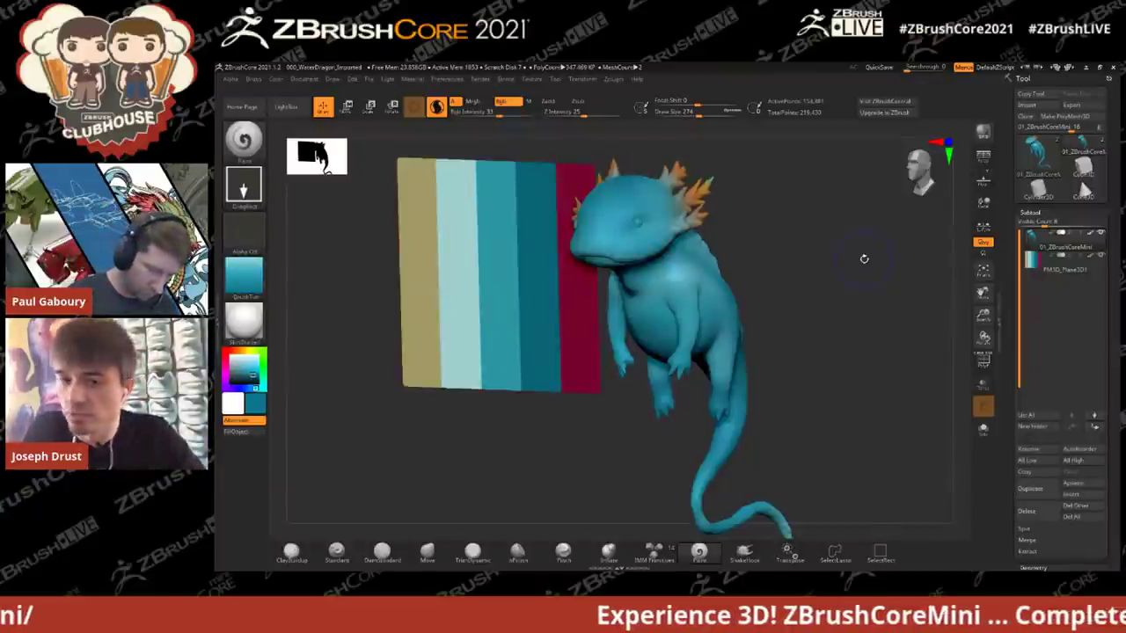
Step: Append a sphere, make it the active subtool, and move it beside the axolotl's head
{"action": "left_click", "coordinate": [1072, 484]}
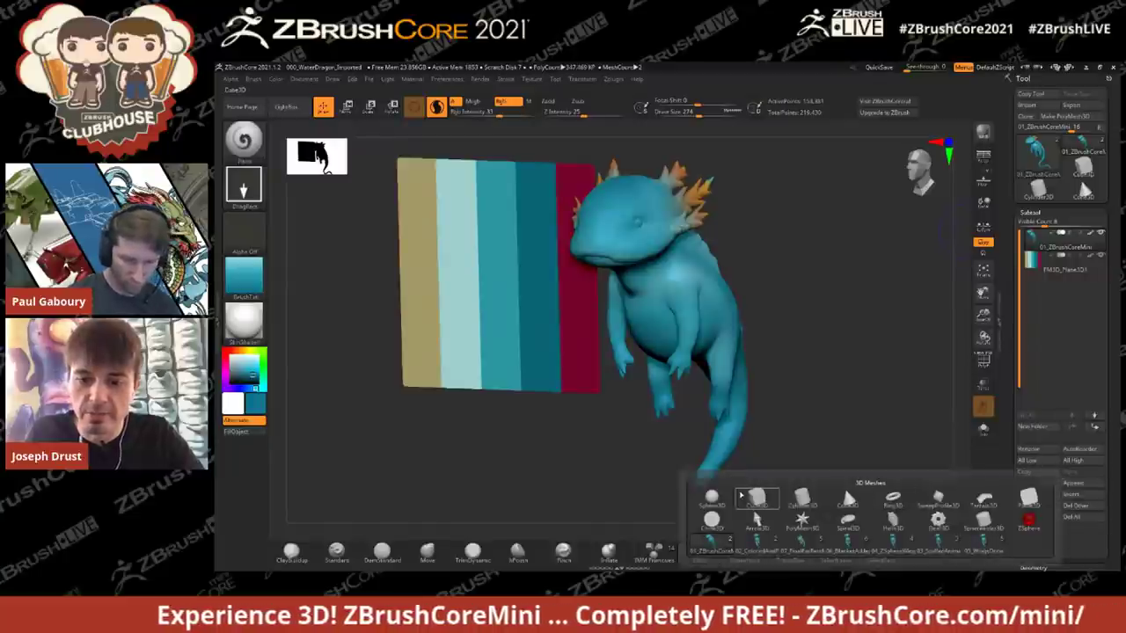
{"action": "left_click", "coordinate": [743, 497]}
{"action": "left_click", "coordinate": [1064, 293]}
{"action": "mouse_move", "coordinate": [774, 286]}
{"action": "left_mouse_down"}
{"action": "mouse_move", "coordinate": [804, 276]}
{"action": "mouse_move", "coordinate": [774, 273]}
{"action": "left_mouse_up"}
{"action": "key", "text": "w"}
{"action": "left_click_drag", "start_coordinate": [572, 224], "coordinate": [458, 223]}
{"action": "left_click_drag", "start_coordinate": [778, 264], "coordinate": [838, 277]}
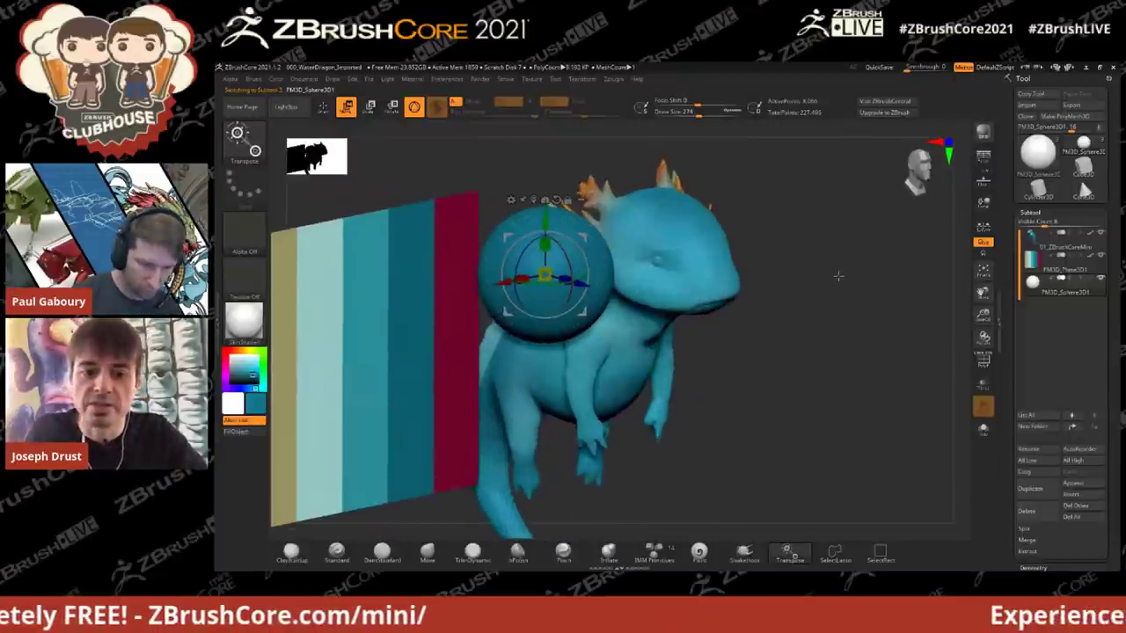
Step: Set the active colour to black and the material to ToyPlastic
{"action": "left_click_drag", "start_coordinate": [250, 374], "coordinate": [232, 387]}
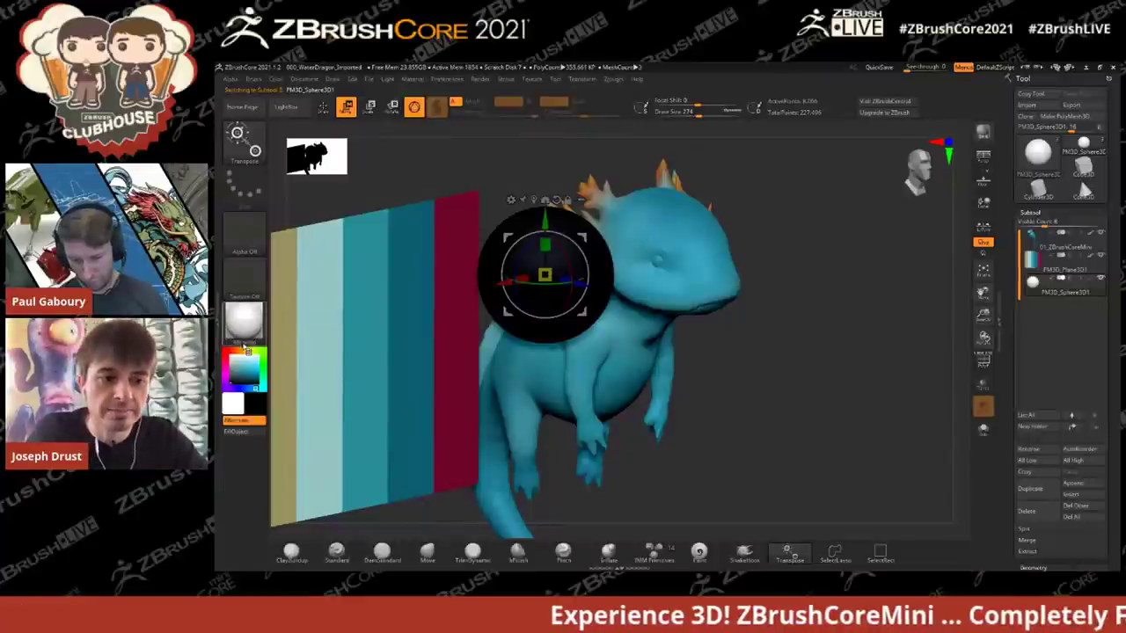
{"action": "left_click", "coordinate": [246, 324]}
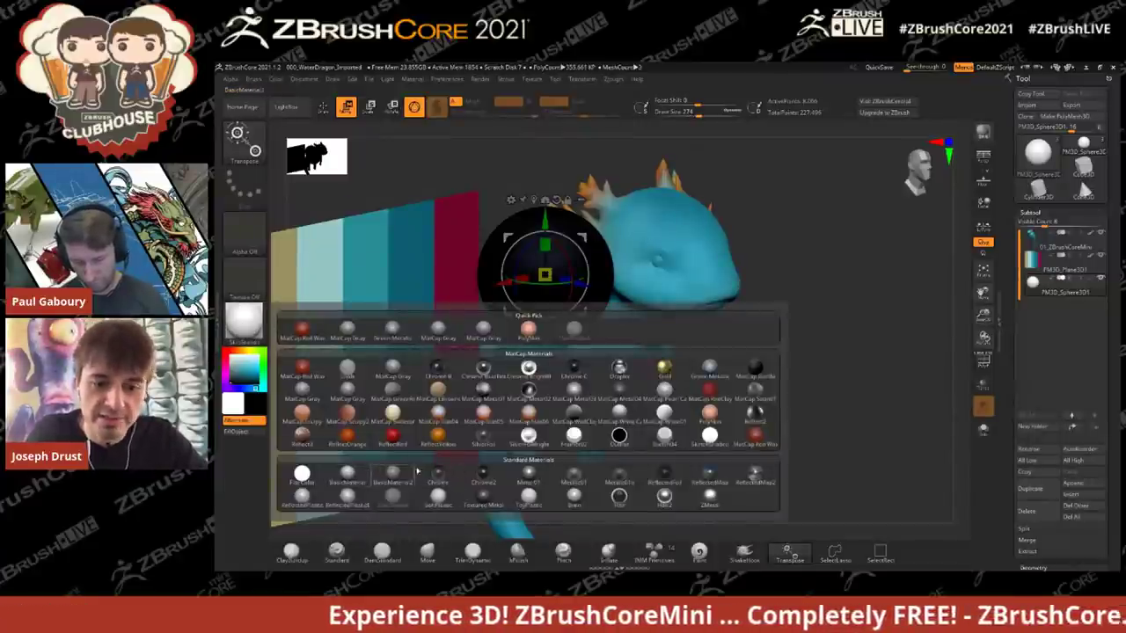
{"action": "left_click", "coordinate": [527, 495]}
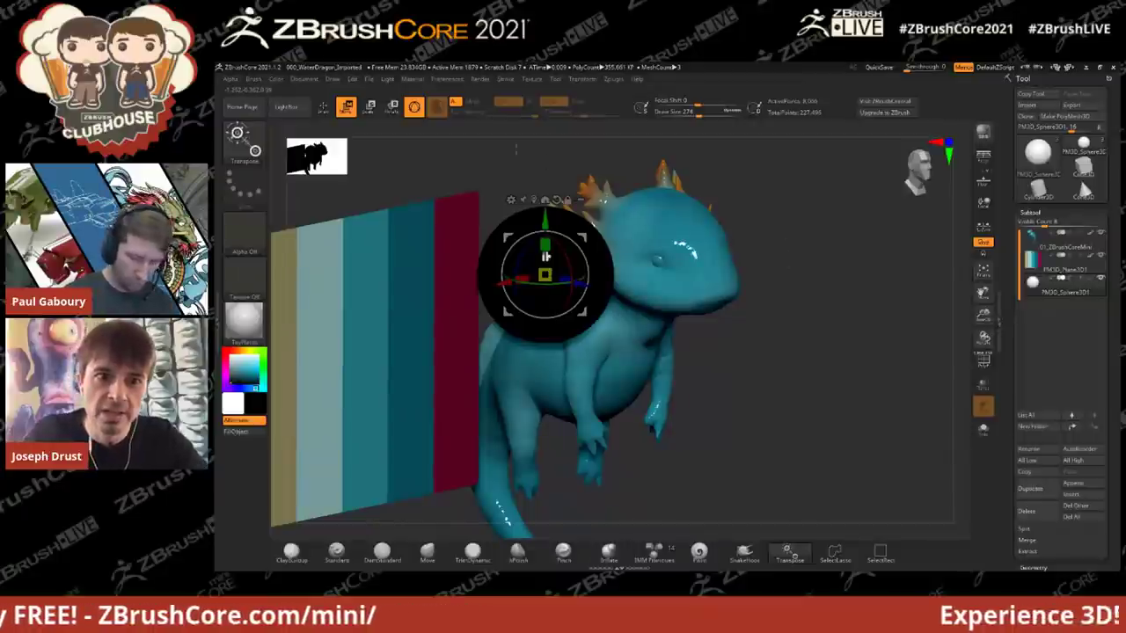
Step: Return to Draw mode, enable the Mrgb channel, and fill the sphere with the current colour and material
{"action": "left_click", "coordinate": [323, 107]}
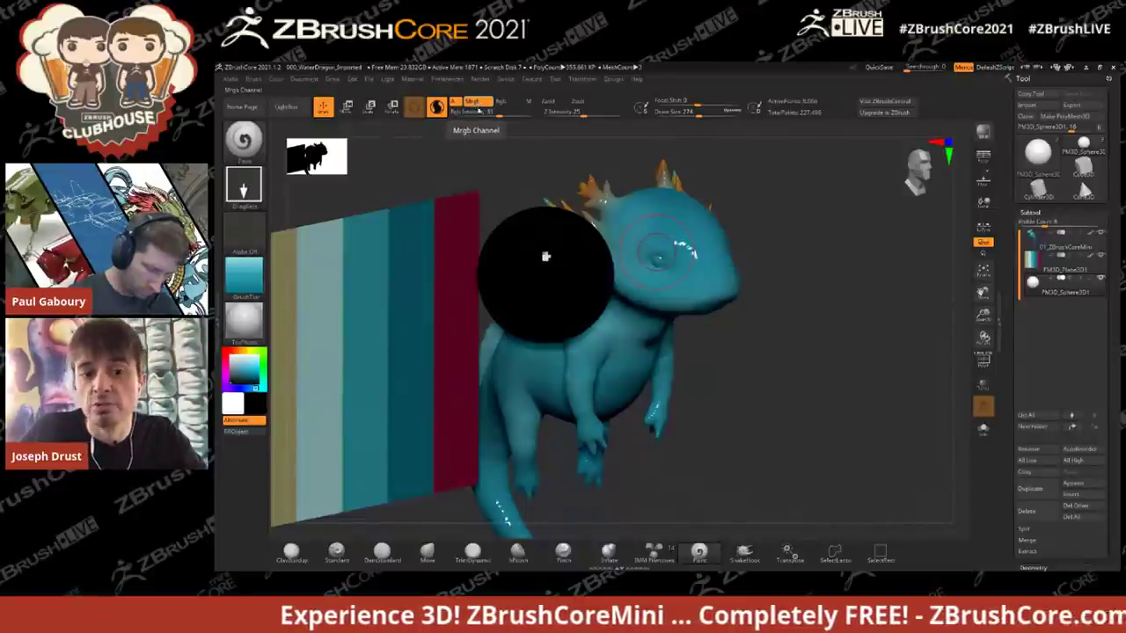
{"action": "left_click", "coordinate": [275, 78]}
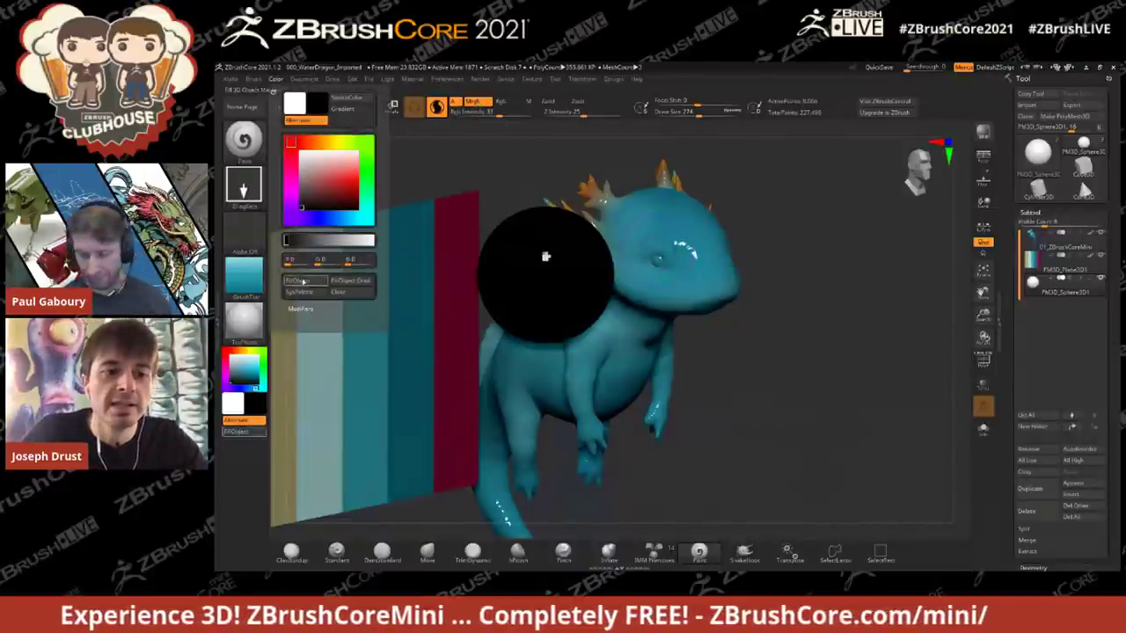
{"action": "left_click", "coordinate": [304, 281]}
Step: Fill the sphere with black ToyPlastic at RGB intensity 100, and switch the active material to SkinShade4
{"action": "left_click", "coordinate": [246, 328]}
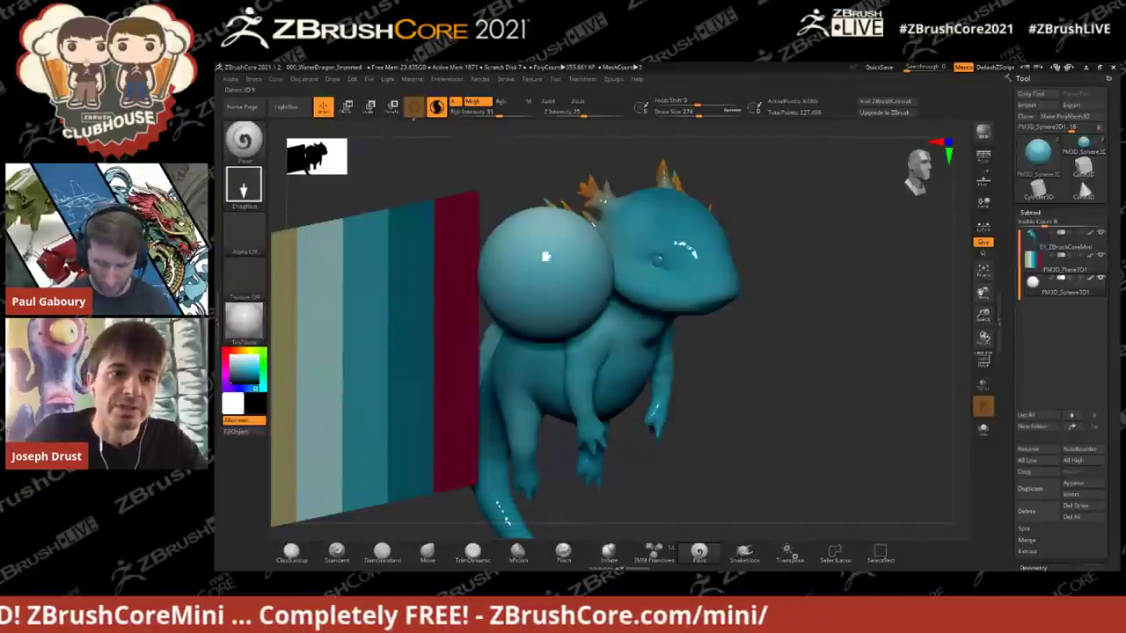
{"action": "left_click", "coordinate": [279, 79]}
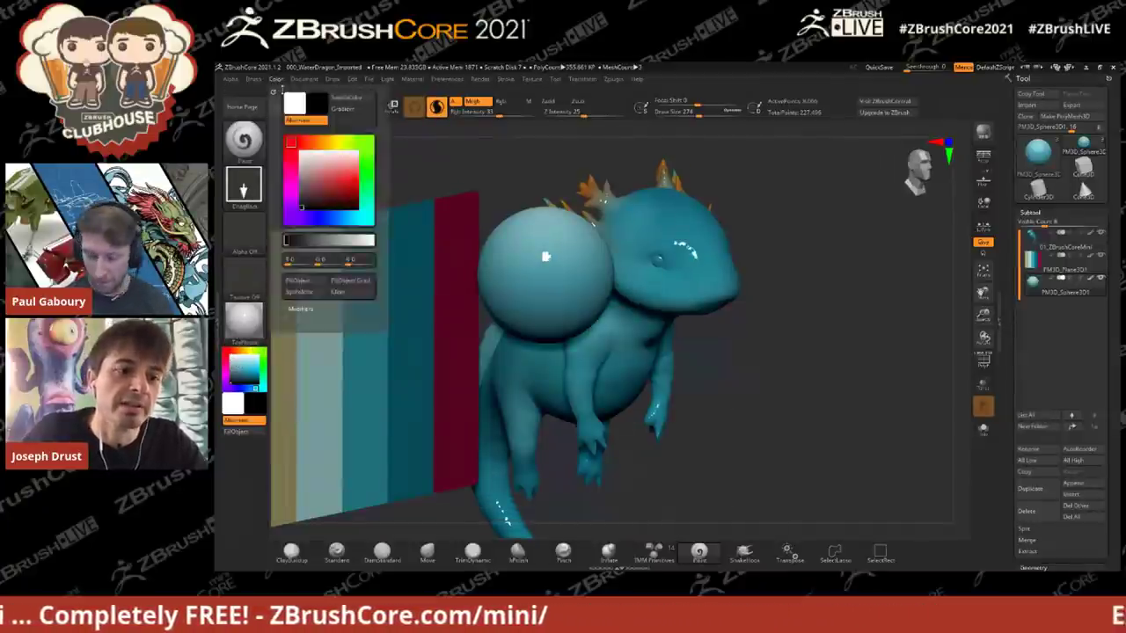
{"action": "left_click", "coordinate": [297, 280]}
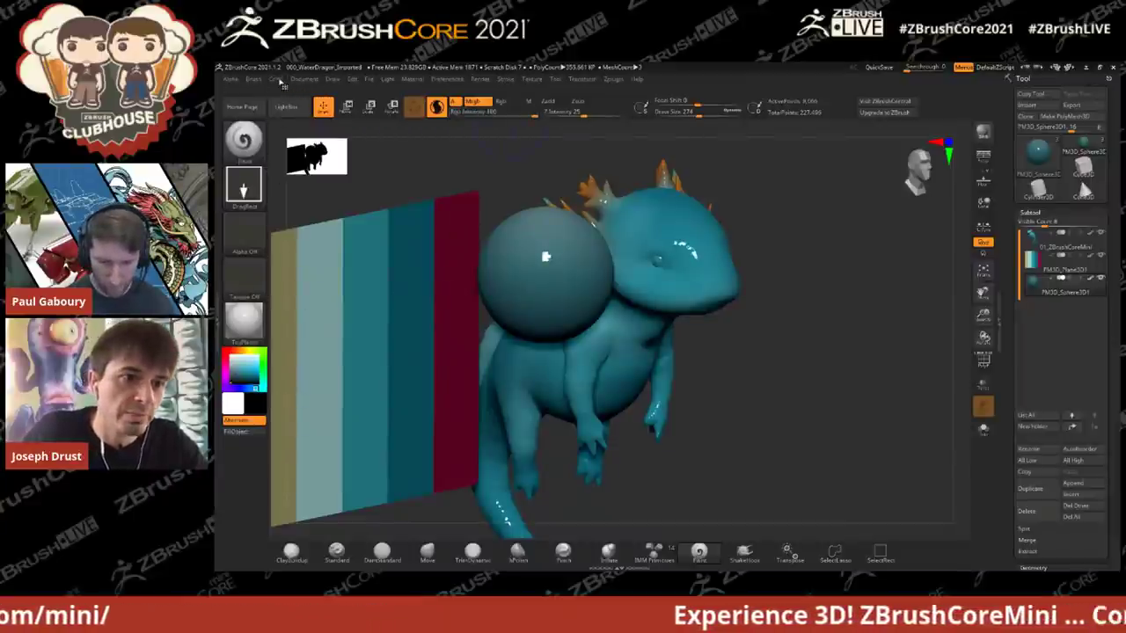
{"action": "left_click", "coordinate": [280, 79]}
{"action": "left_click", "coordinate": [297, 279]}
{"action": "left_click", "coordinate": [244, 319]}
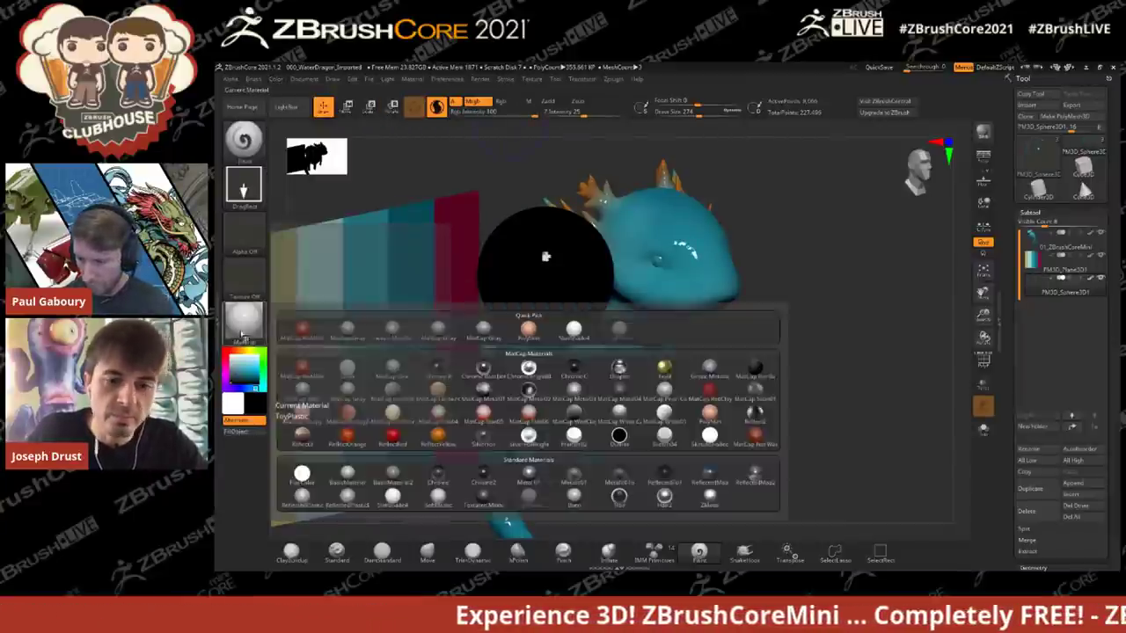
{"action": "left_click", "coordinate": [573, 330]}
Step: Shrink the black sphere and move it onto the side of the axolotl's head at the eye
{"action": "left_click_drag", "start_coordinate": [857, 307], "coordinate": [851, 274], "text": "alt"}
{"action": "key", "text": "w"}
{"action": "left_click_drag", "start_coordinate": [580, 255], "coordinate": [567, 268]}
{"action": "left_click_drag", "start_coordinate": [528, 427], "coordinate": [484, 466], "text": "alt"}
{"action": "left_click_drag", "start_coordinate": [470, 271], "coordinate": [561, 262]}
{"action": "left_click_drag", "start_coordinate": [782, 294], "coordinate": [834, 321]}
{"action": "left_click_drag", "start_coordinate": [695, 289], "coordinate": [806, 266]}
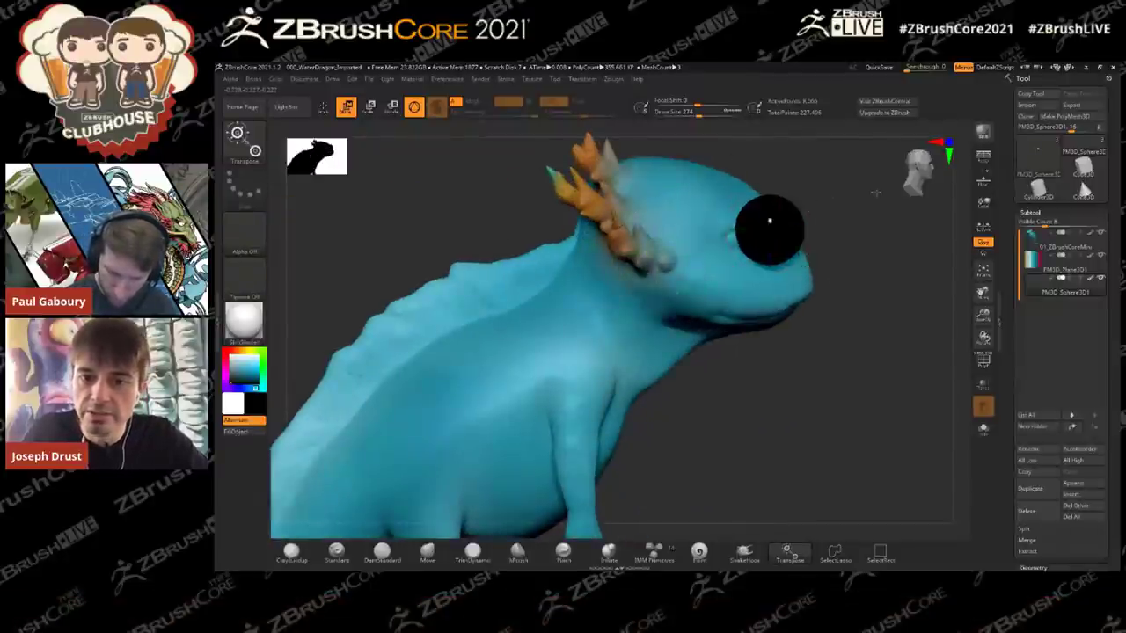
Step: Refine the black sphere's size and position from front and side so it sits embedded in the eye socket
{"action": "left_click_drag", "start_coordinate": [875, 193], "coordinate": [804, 195], "text": "shift"}
{"action": "left_click_drag", "start_coordinate": [592, 228], "coordinate": [571, 247]}
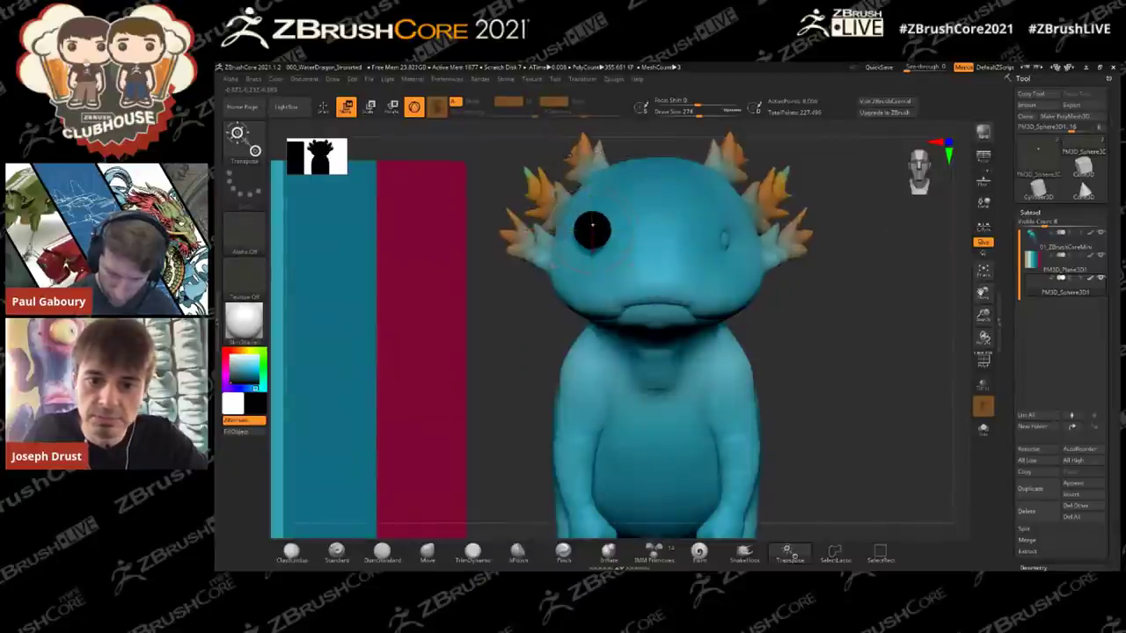
{"action": "left_click_drag", "start_coordinate": [796, 286], "coordinate": [857, 283]}
{"action": "left_click_drag", "start_coordinate": [768, 198], "coordinate": [734, 208]}
{"action": "left_click_drag", "start_coordinate": [813, 216], "coordinate": [752, 222]}
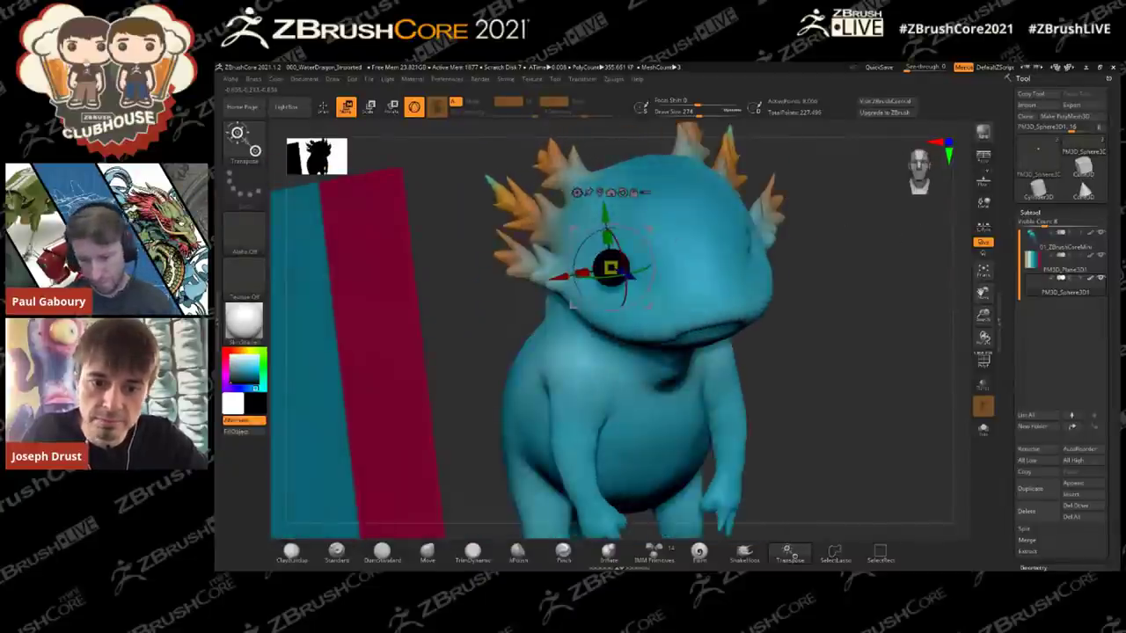
{"action": "left_click_drag", "start_coordinate": [609, 266], "coordinate": [620, 266]}
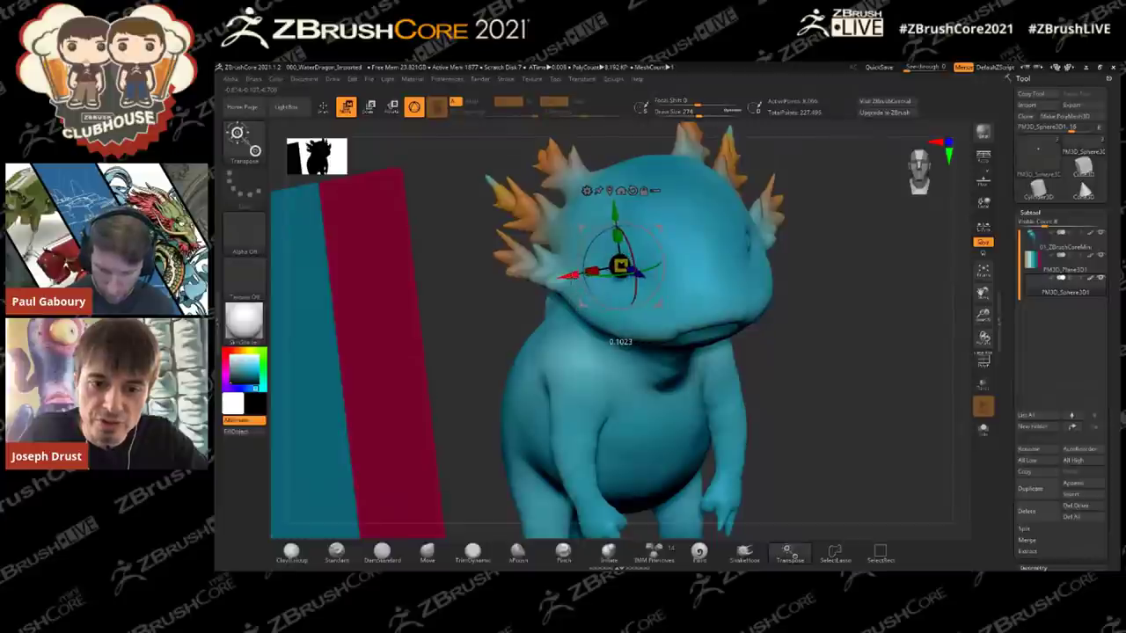
{"action": "left_click_drag", "start_coordinate": [877, 199], "coordinate": [882, 273]}
{"action": "left_click_drag", "start_coordinate": [764, 190], "coordinate": [755, 199]}
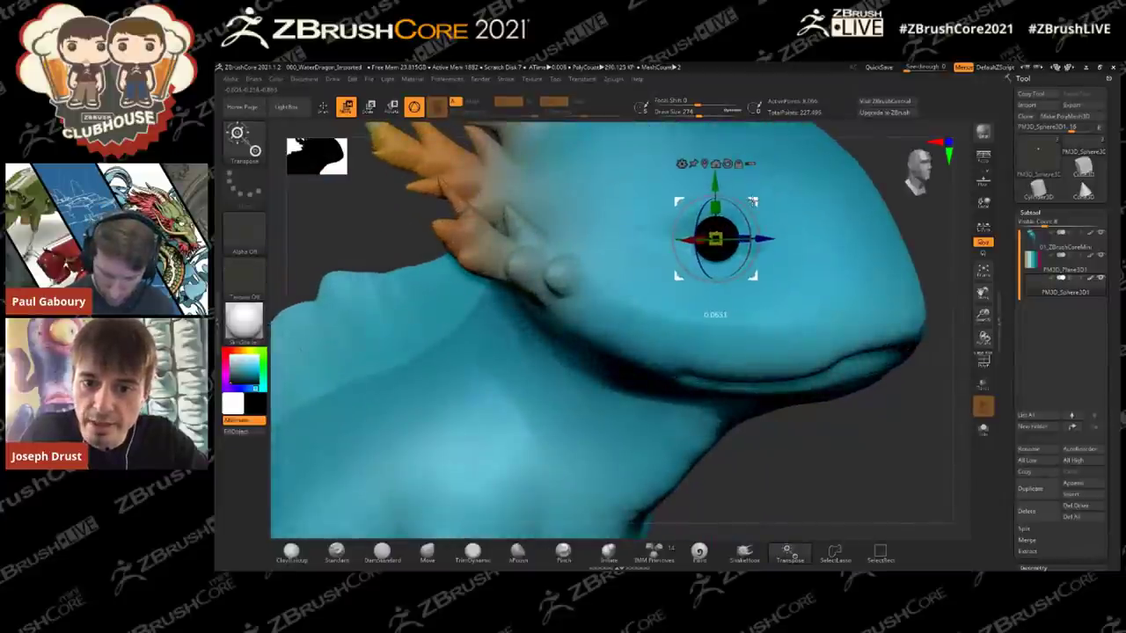
{"action": "left_click_drag", "start_coordinate": [903, 228], "coordinate": [787, 234]}
{"action": "left_click_drag", "start_coordinate": [491, 255], "coordinate": [504, 257]}
{"action": "left_click_drag", "start_coordinate": [877, 414], "coordinate": [698, 279], "text": "alt"}
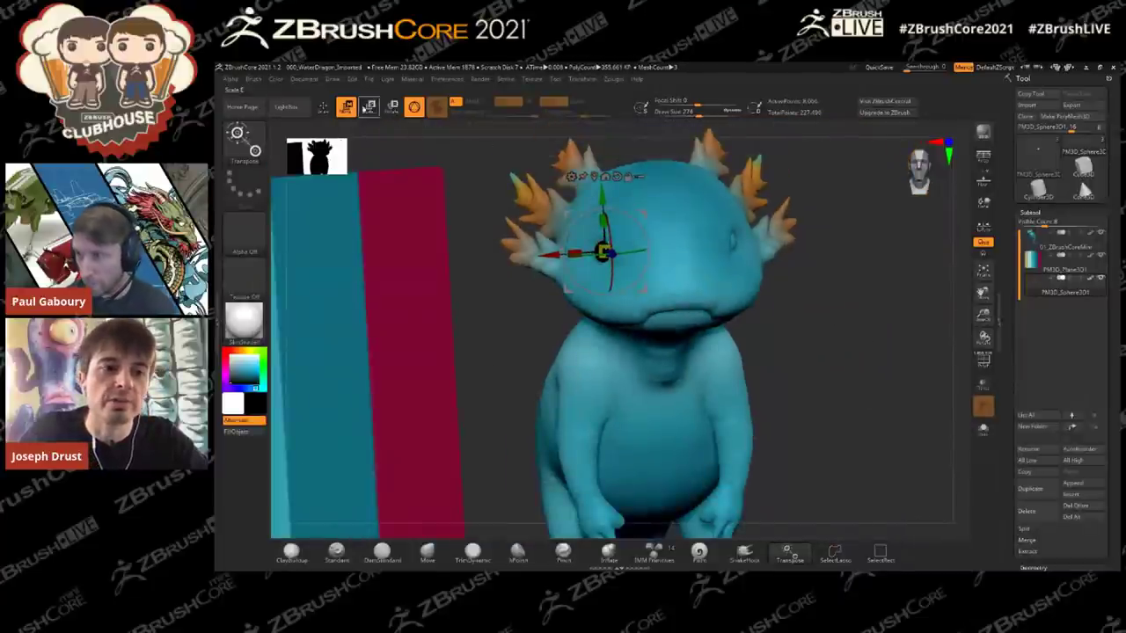
Step: Return to Draw mode and use Mirror And Weld to copy the black eye to the other side of the head
{"action": "left_click", "coordinate": [324, 108]}
{"action": "left_click_drag", "start_coordinate": [791, 343], "coordinate": [790, 312], "text": "alt"}
{"action": "mouse_move", "coordinate": [790, 312]}
{"action": "left_mouse_down"}
{"action": "mouse_move", "coordinate": [874, 320]}
{"action": "mouse_move", "coordinate": [814, 324]}
{"action": "mouse_move", "coordinate": [842, 322]}
{"action": "mouse_move", "coordinate": [831, 299]}
{"action": "left_mouse_up"}
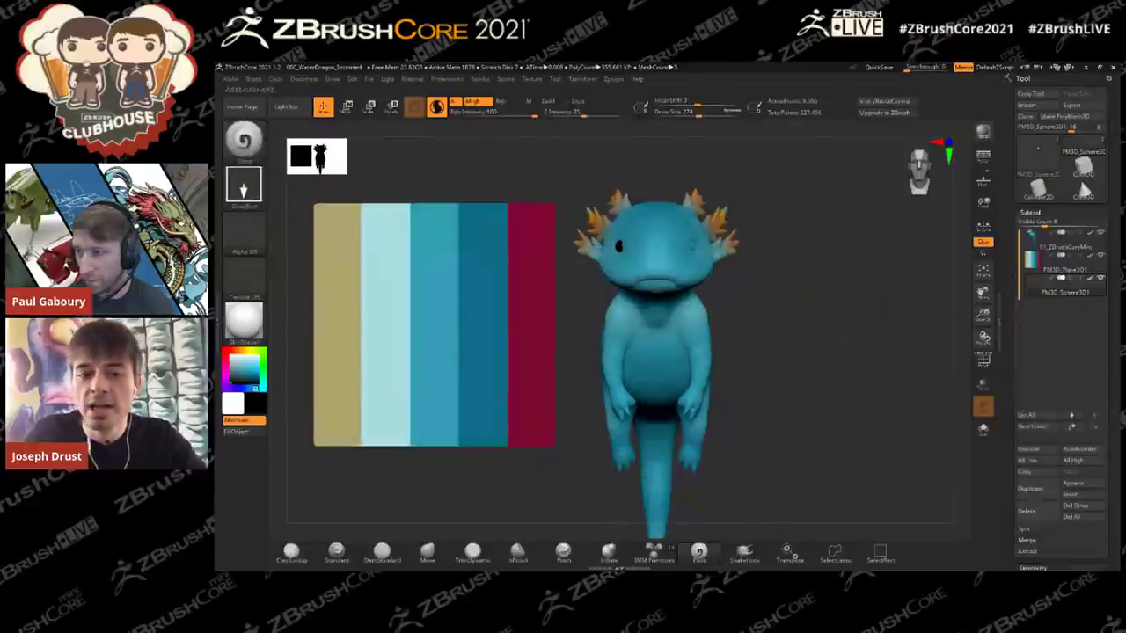
{"action": "scroll", "coordinate": [1055, 352], "scroll_direction": "down", "scroll_amount": 8}
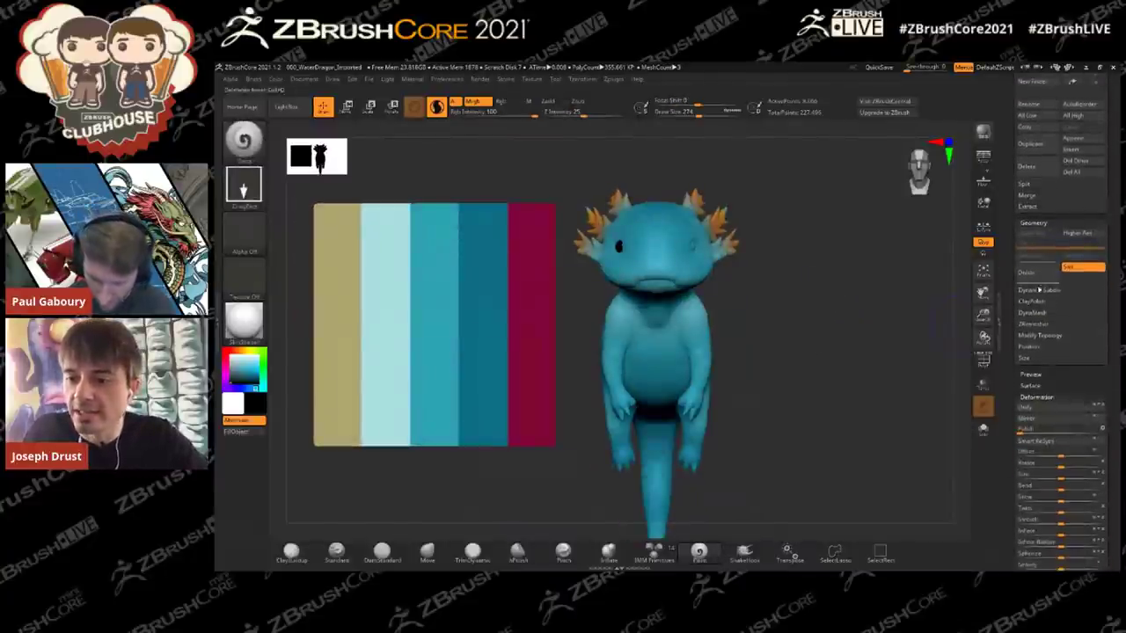
{"action": "left_click", "coordinate": [1039, 336]}
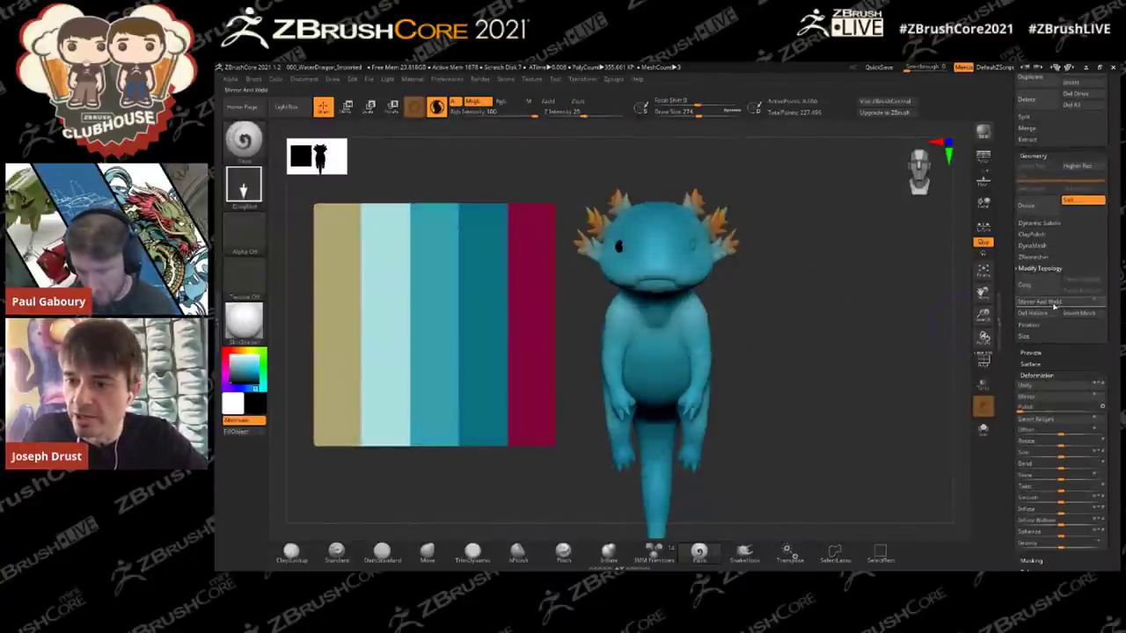
{"action": "left_click_drag", "start_coordinate": [879, 304], "coordinate": [844, 283]}
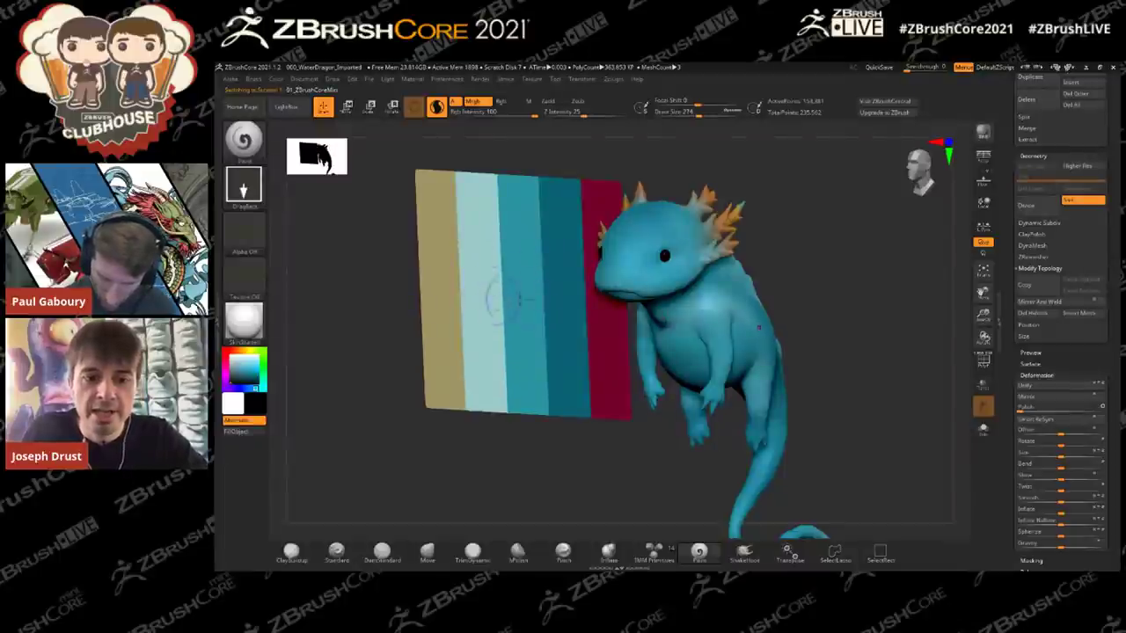
Step: Sample orange and muted tones from the palette and gills, and paint small freckles on the axolotl's head with draw size 140
{"action": "key", "text": "c"}
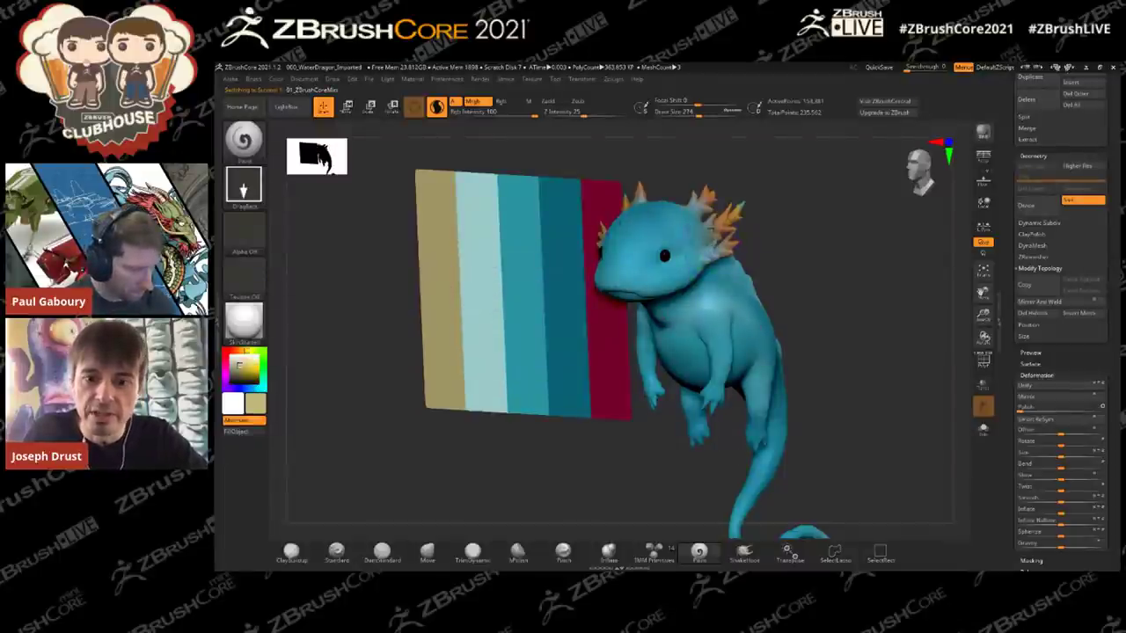
{"action": "left_click_drag", "start_coordinate": [819, 232], "coordinate": [814, 246]}
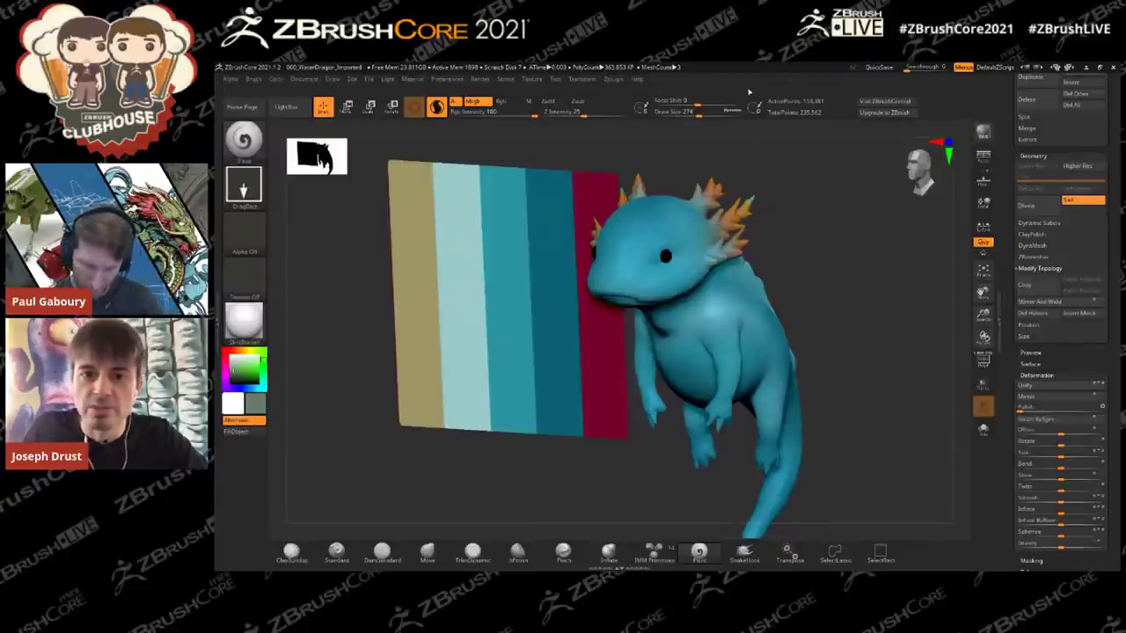
{"action": "key", "text": "c"}
{"action": "key", "text": "c"}
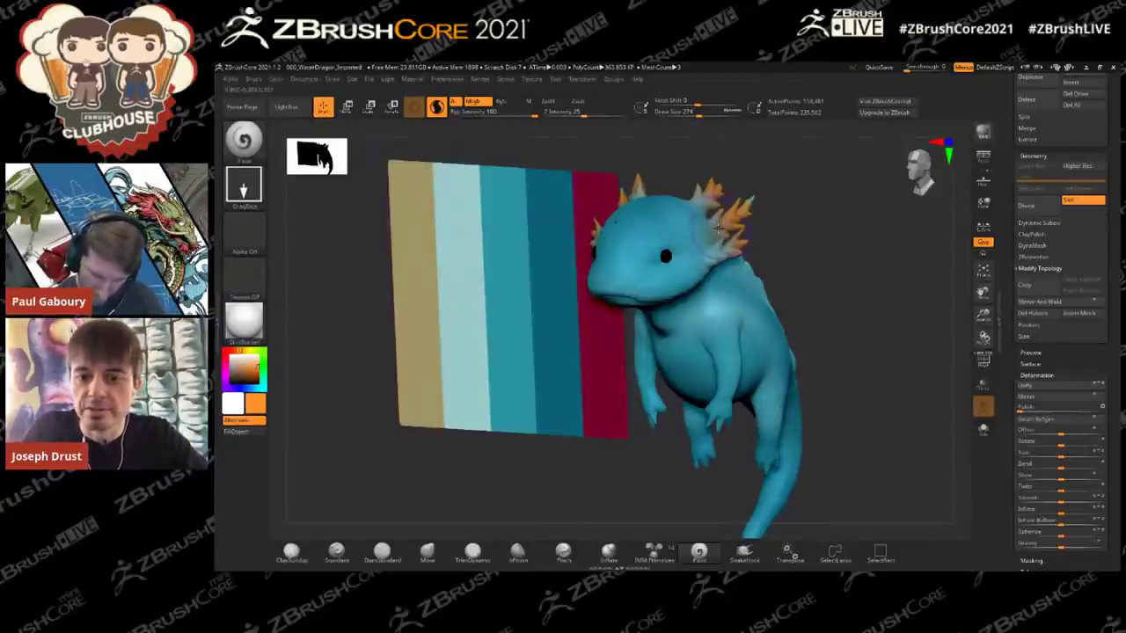
{"action": "key", "text": "c"}
{"action": "key", "text": "s"}
{"action": "left_click_drag", "start_coordinate": [837, 218], "coordinate": [824, 218]}
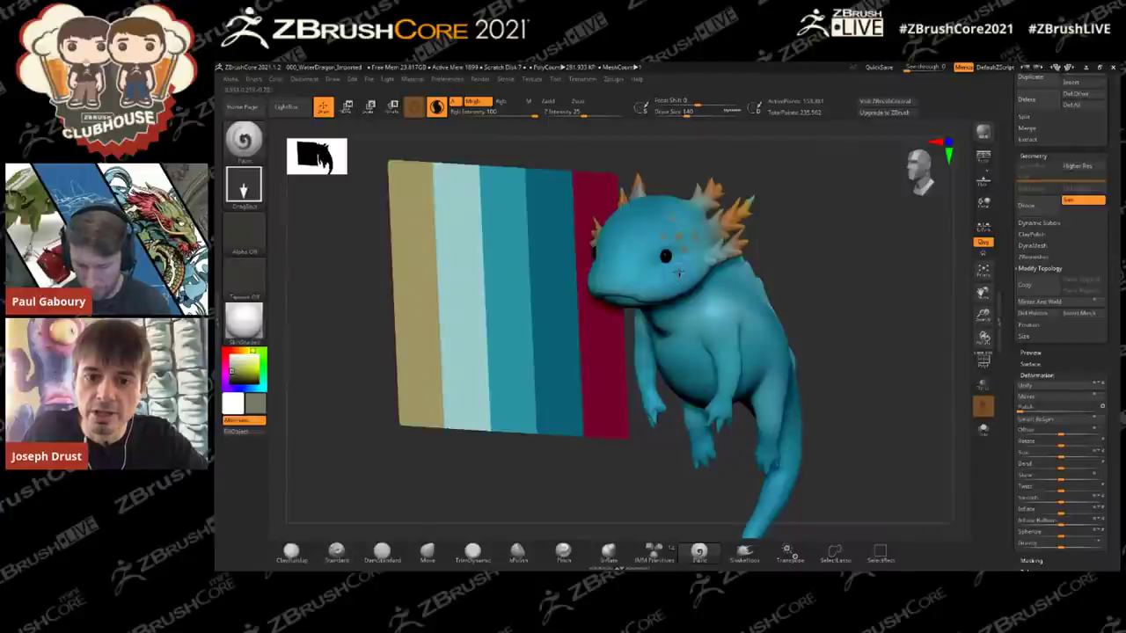
{"action": "left_click_drag", "start_coordinate": [835, 227], "coordinate": [577, 274]}
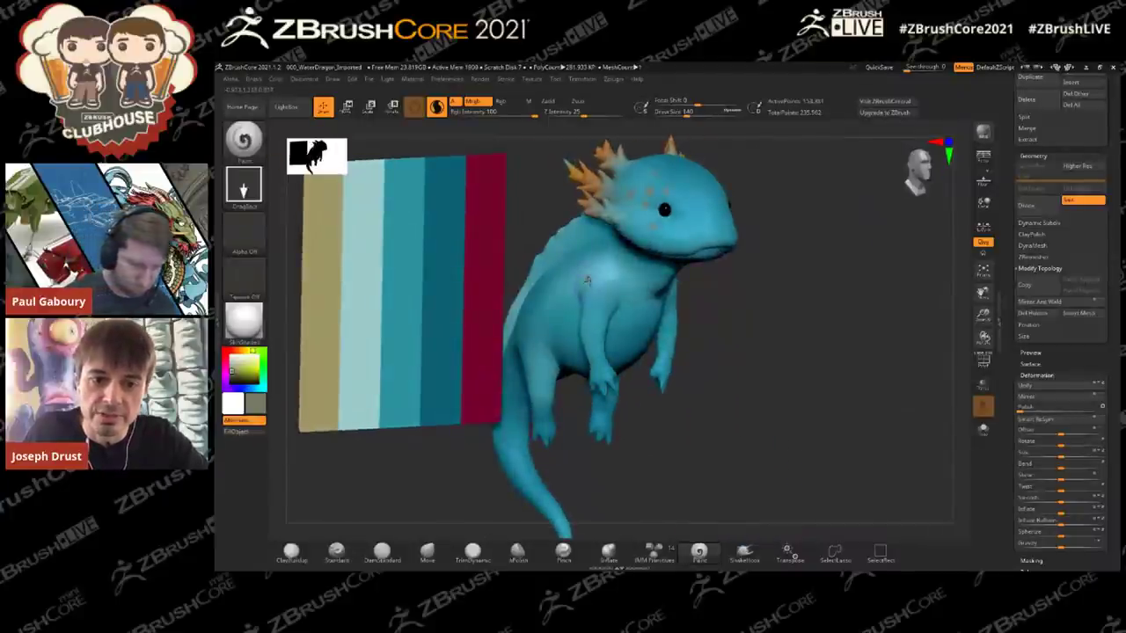
{"action": "left_click_drag", "start_coordinate": [613, 282], "coordinate": [862, 258]}
Step: Toggle the perspective view and the visibility of the colour-palette plane
{"action": "left_click_drag", "start_coordinate": [920, 209], "coordinate": [922, 269]}
{"action": "left_click", "coordinate": [983, 158]}
{"action": "left_click_drag", "start_coordinate": [1020, 145], "coordinate": [1020, 557]}
{"action": "left_click", "coordinate": [1100, 258]}
Step: Switch from the snail sculpt to the Helix3D primitive and set the current colour to white
{"action": "left_click_drag", "start_coordinate": [860, 294], "coordinate": [905, 287]}
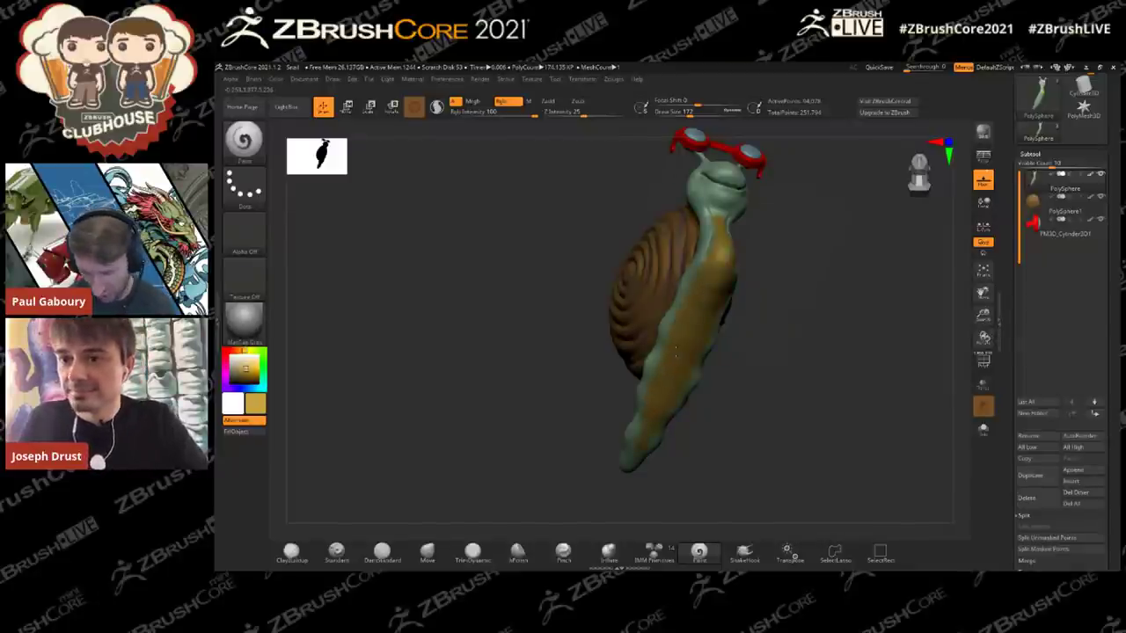
{"action": "right_click_drag", "start_coordinate": [756, 347], "coordinate": [800, 297], "text": "ctrl"}
{"action": "left_click_drag", "start_coordinate": [800, 298], "coordinate": [805, 372], "text": "alt"}
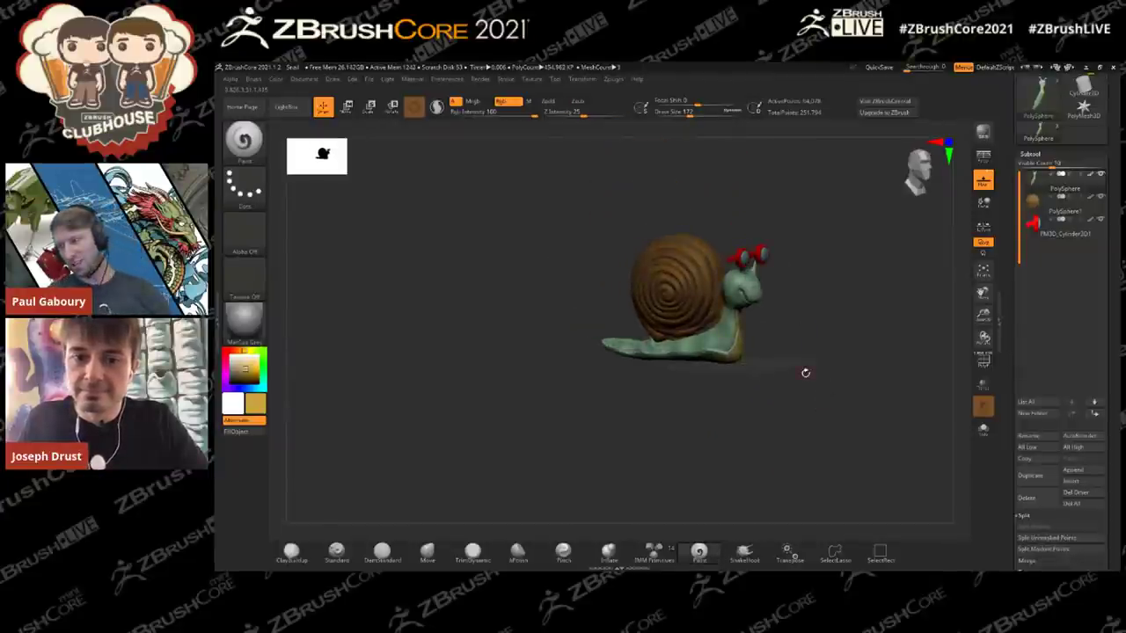
{"action": "left_click_drag", "start_coordinate": [817, 331], "coordinate": [850, 360], "text": "alt"}
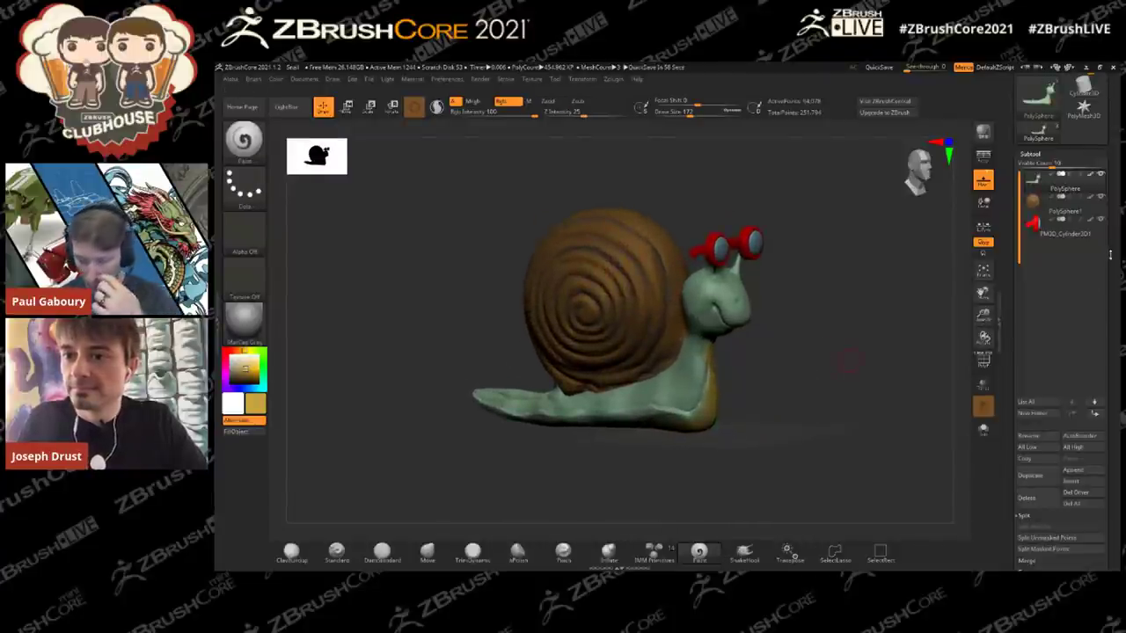
{"action": "left_click_drag", "start_coordinate": [1109, 255], "coordinate": [1109, 314]}
{"action": "left_click", "coordinate": [1040, 156]}
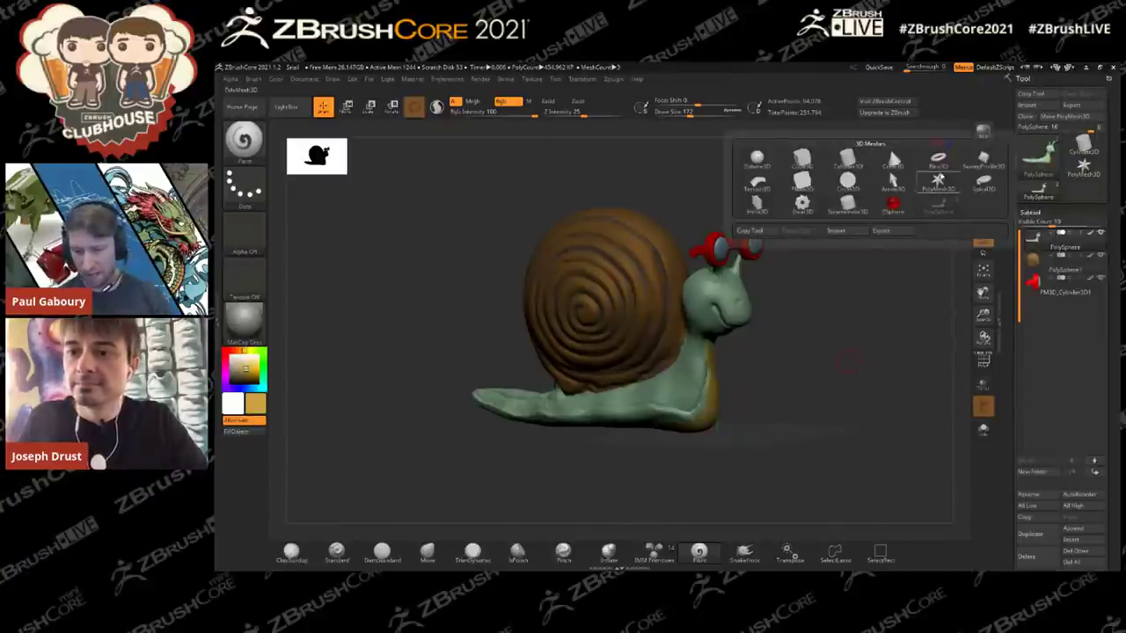
{"action": "mouse_move", "coordinate": [761, 185]}
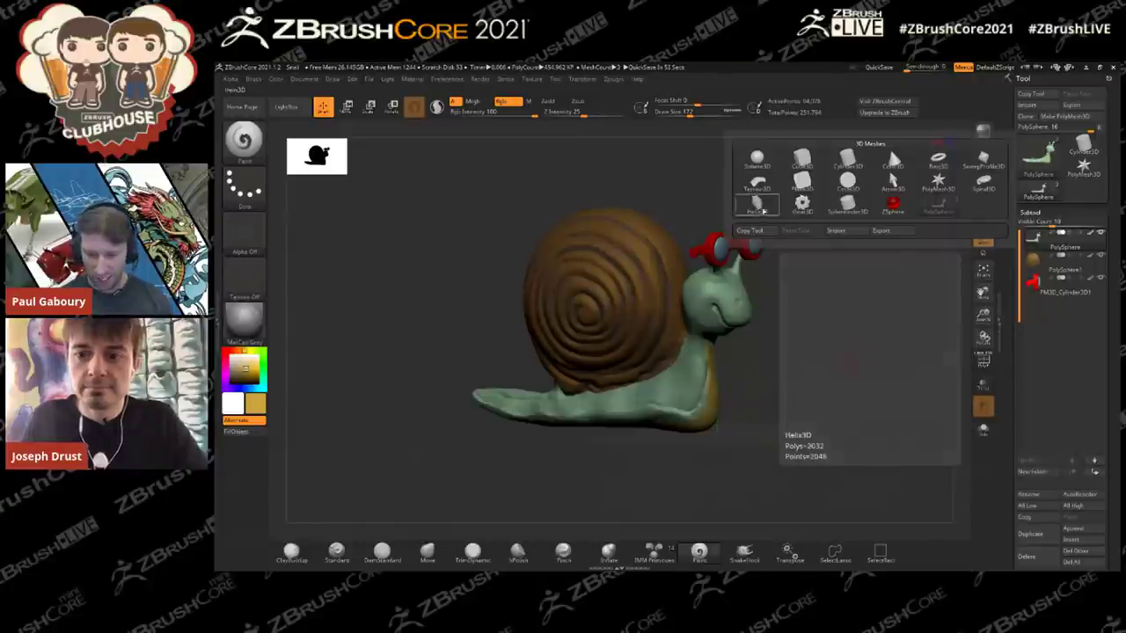
{"action": "left_click", "coordinate": [756, 204]}
{"action": "left_click_drag", "start_coordinate": [240, 366], "coordinate": [225, 348]}
Step: Examine the helix from the front, top and oblique angles, snapping between axis-aligned camera views
{"action": "mouse_move", "coordinate": [732, 383]}
{"action": "left_mouse_down"}
{"action": "mouse_move", "coordinate": [763, 364]}
{"action": "mouse_move", "coordinate": [796, 370]}
{"action": "mouse_move", "coordinate": [779, 397]}
{"action": "mouse_move", "coordinate": [792, 392]}
{"action": "left_mouse_up"}
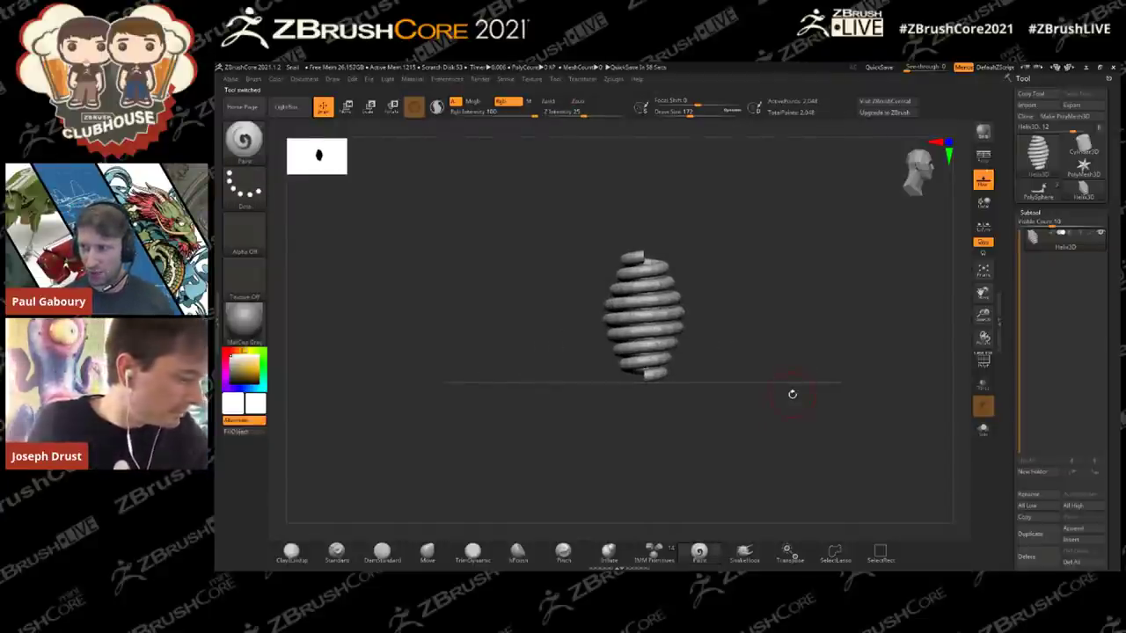
{"action": "key", "text": "ctrl"}
{"action": "mouse_move", "coordinate": [748, 352]}
{"action": "left_mouse_down"}
{"action": "mouse_move", "coordinate": [764, 378]}
{"action": "mouse_move", "coordinate": [786, 337]}
{"action": "mouse_move", "coordinate": [838, 384]}
{"action": "left_mouse_up"}
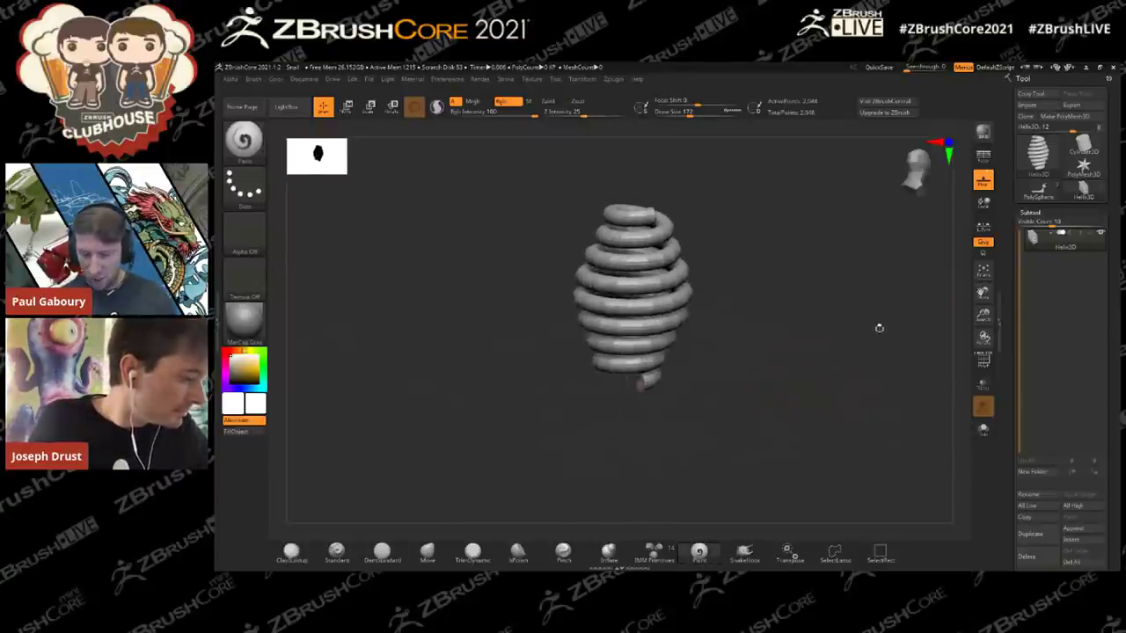
{"action": "left_click_drag", "start_coordinate": [841, 372], "coordinate": [796, 357]}
{"action": "left_click_drag", "start_coordinate": [920, 174], "coordinate": [928, 176]}
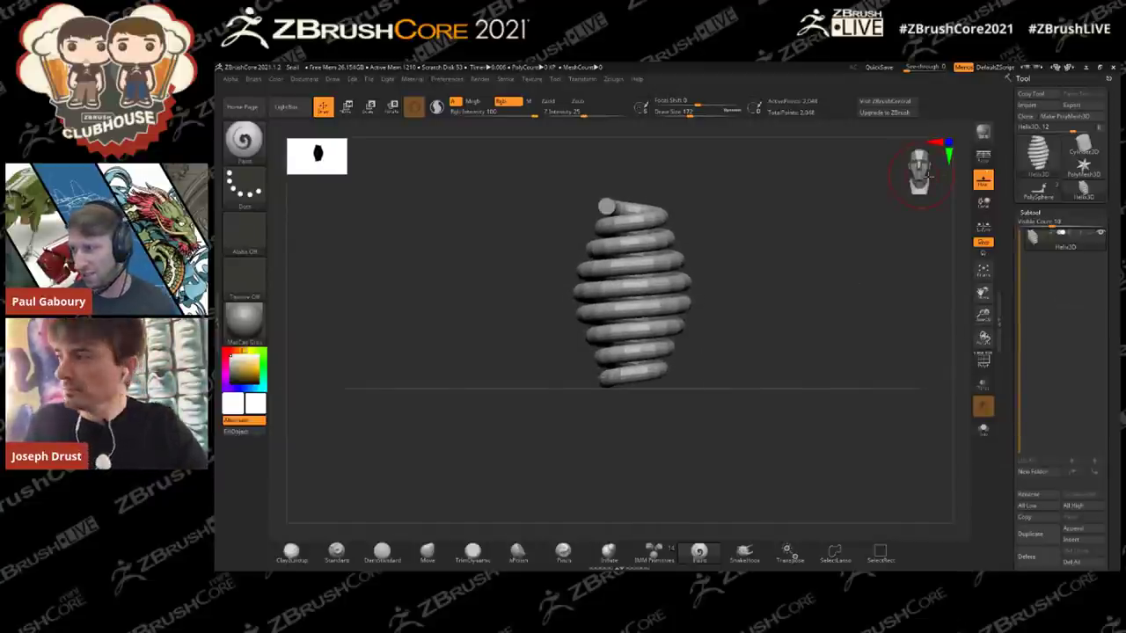
{"action": "left_click", "coordinate": [927, 177]}
{"action": "left_click", "coordinate": [926, 177]}
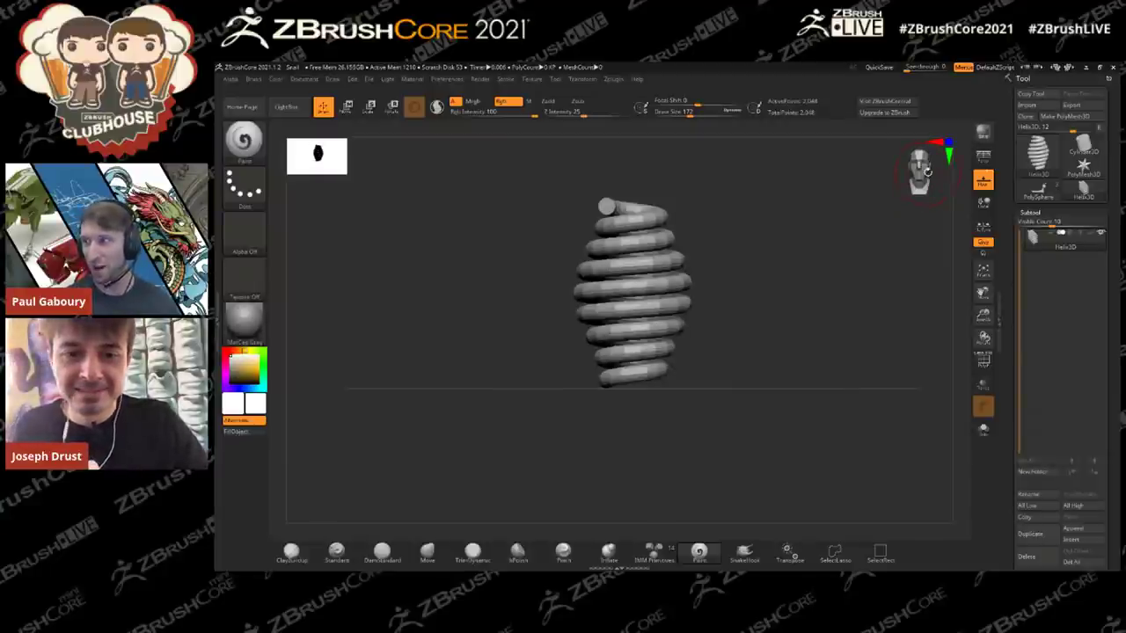
{"action": "left_click", "coordinate": [924, 182]}
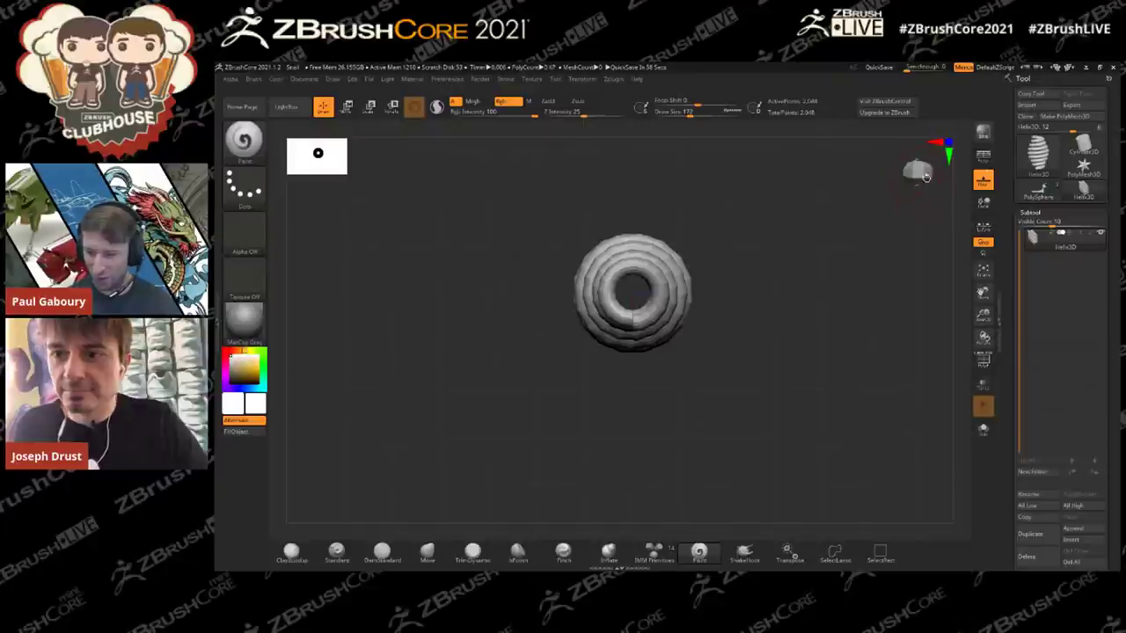
{"action": "left_click_drag", "start_coordinate": [911, 235], "coordinate": [937, 165]}
{"action": "left_click", "coordinate": [937, 142]}
{"action": "left_click", "coordinate": [938, 142]}
{"action": "left_click", "coordinate": [948, 153]}
{"action": "left_click", "coordinate": [948, 153]}
{"action": "left_click", "coordinate": [948, 153]}
{"action": "left_click", "coordinate": [948, 143]}
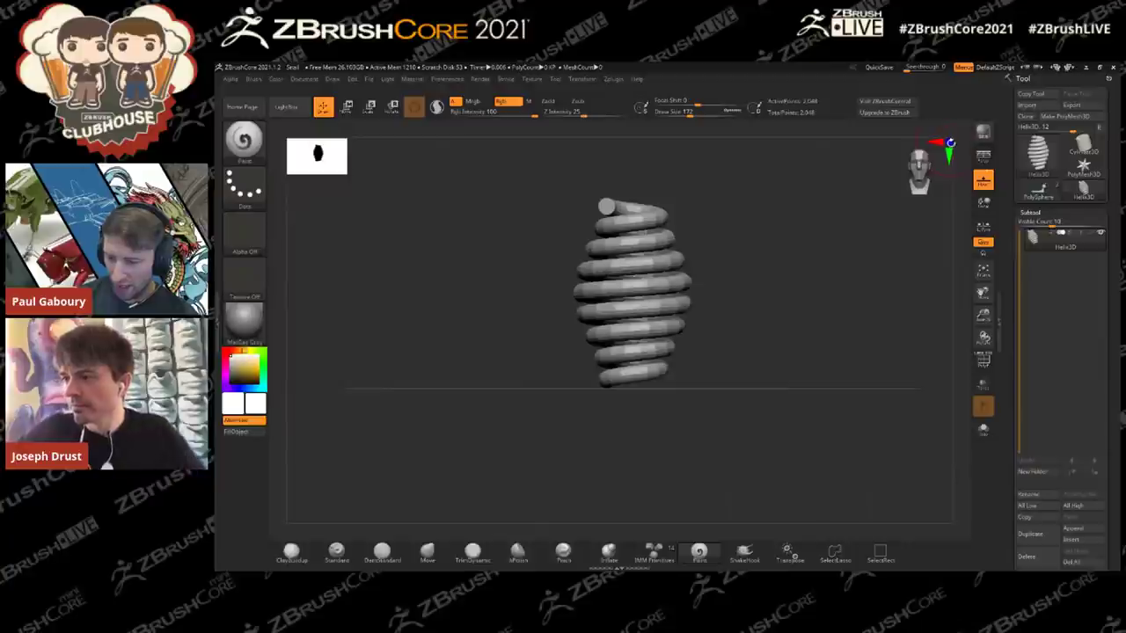
{"action": "left_click", "coordinate": [948, 142]}
{"action": "left_click", "coordinate": [948, 142]}
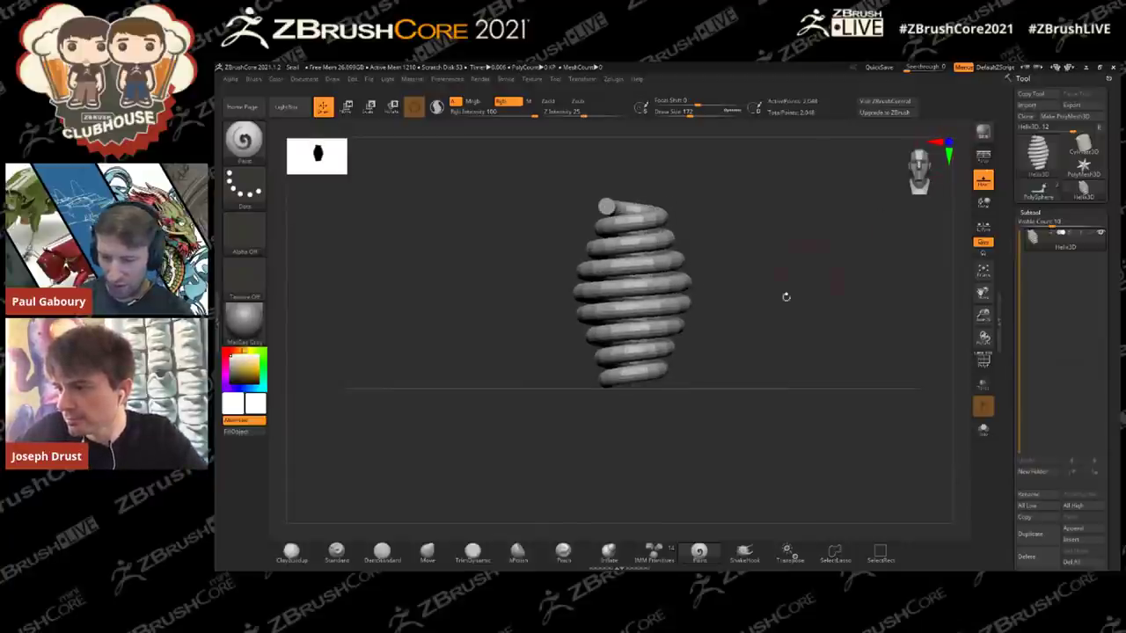
{"action": "left_click_drag", "start_coordinate": [811, 388], "coordinate": [759, 442]}
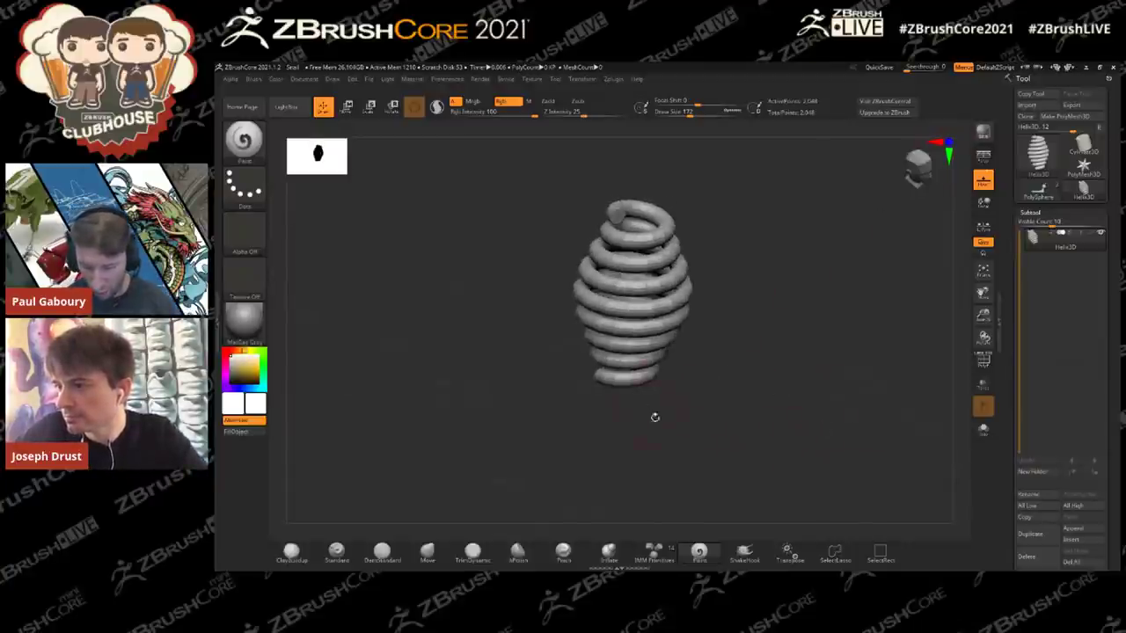
{"action": "left_click_drag", "start_coordinate": [820, 406], "coordinate": [806, 374]}
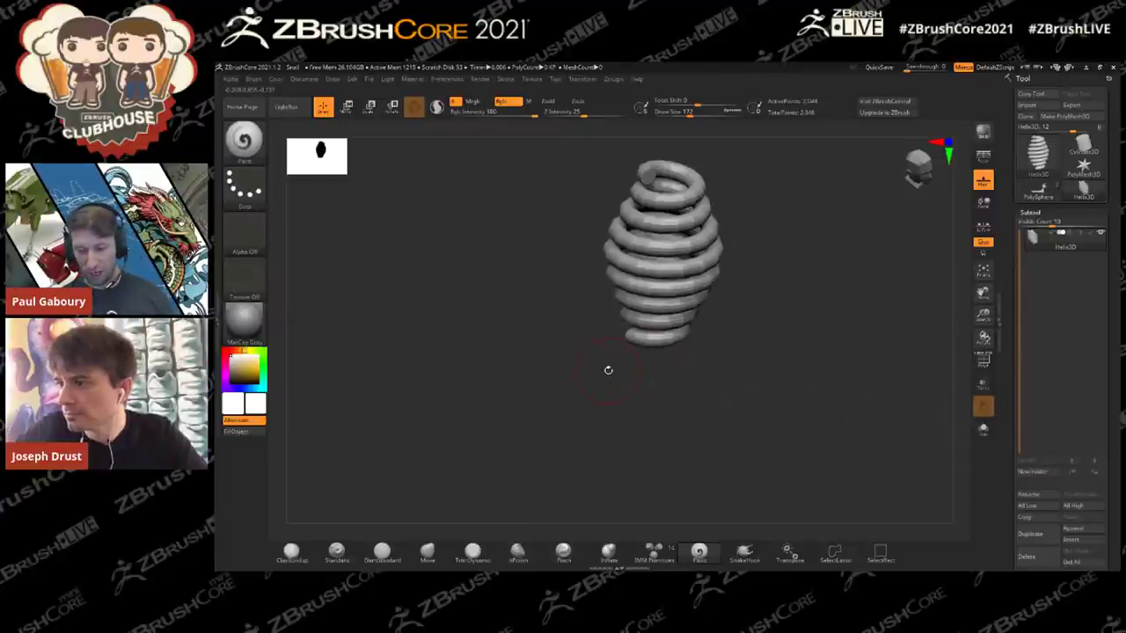
Step: Collapse the Subtool section and open the selection of 3D mesh primitives
{"action": "left_click", "coordinate": [1029, 212]}
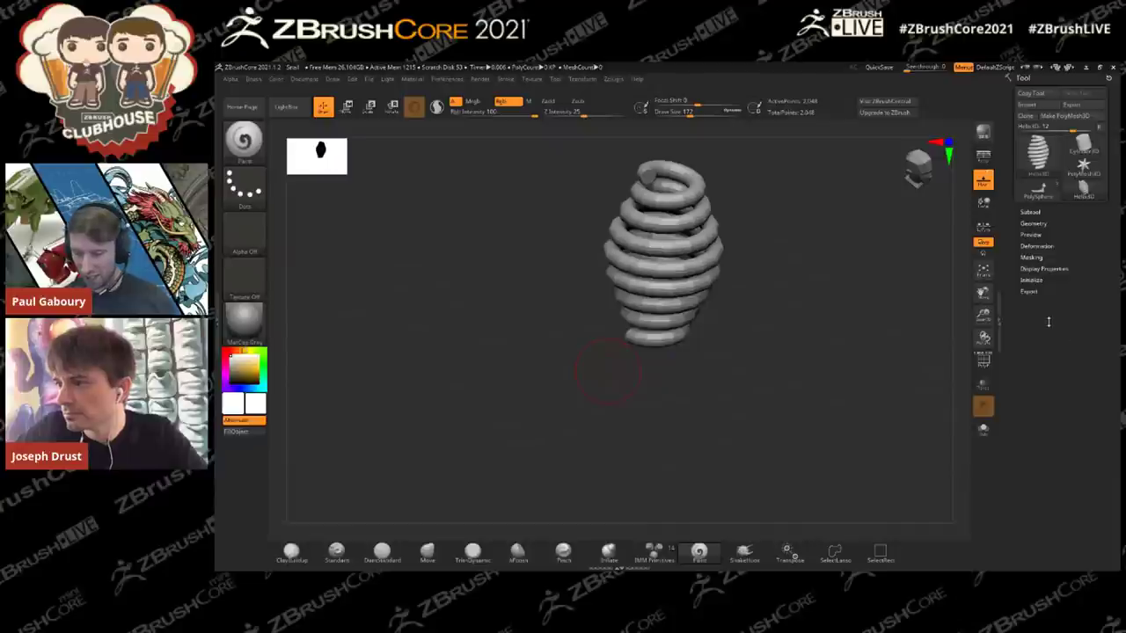
{"action": "left_click", "coordinate": [1039, 162]}
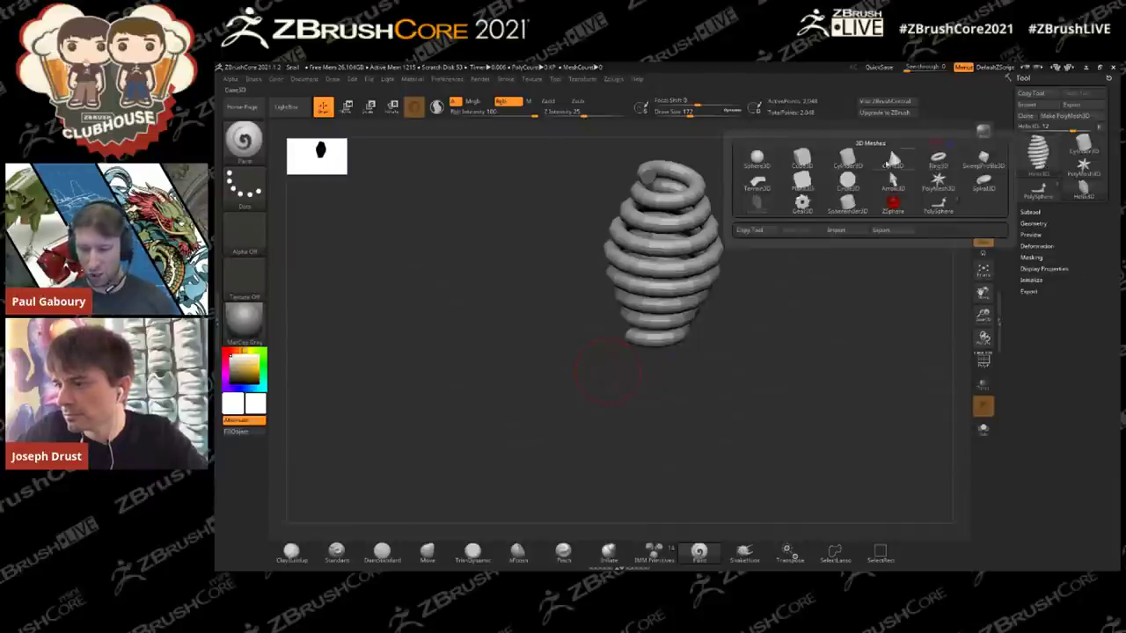
Step: Remove the middle point from the Helix3D's Radius curve so all coils have the same radius
{"action": "mouse_move", "coordinate": [945, 165]}
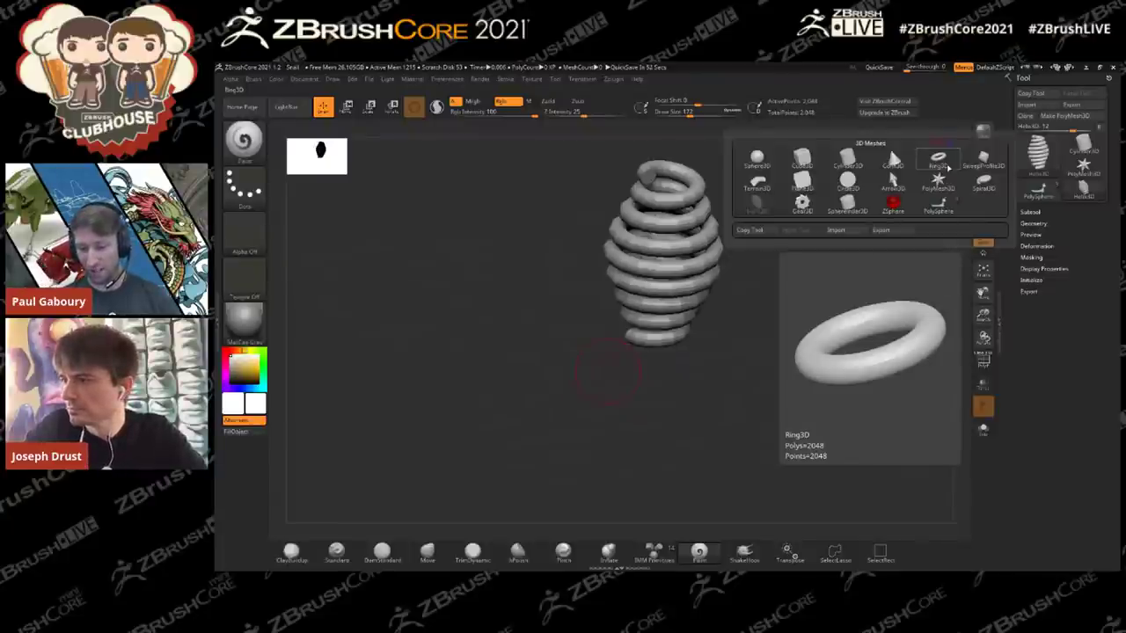
{"action": "left_click", "coordinate": [1030, 279]}
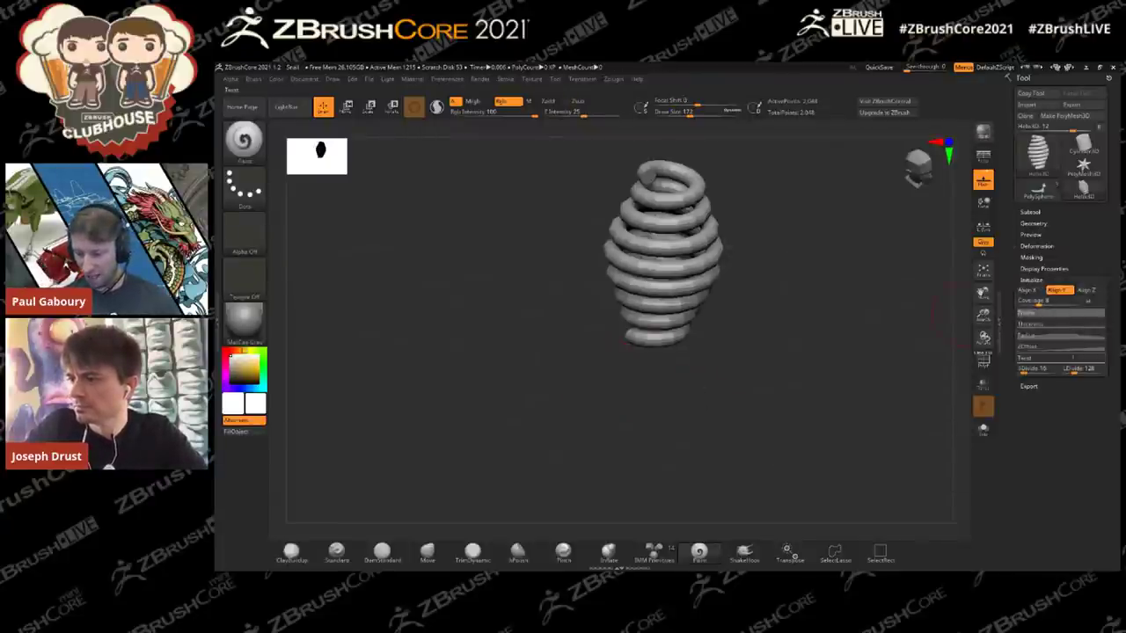
{"action": "left_click", "coordinate": [1062, 335]}
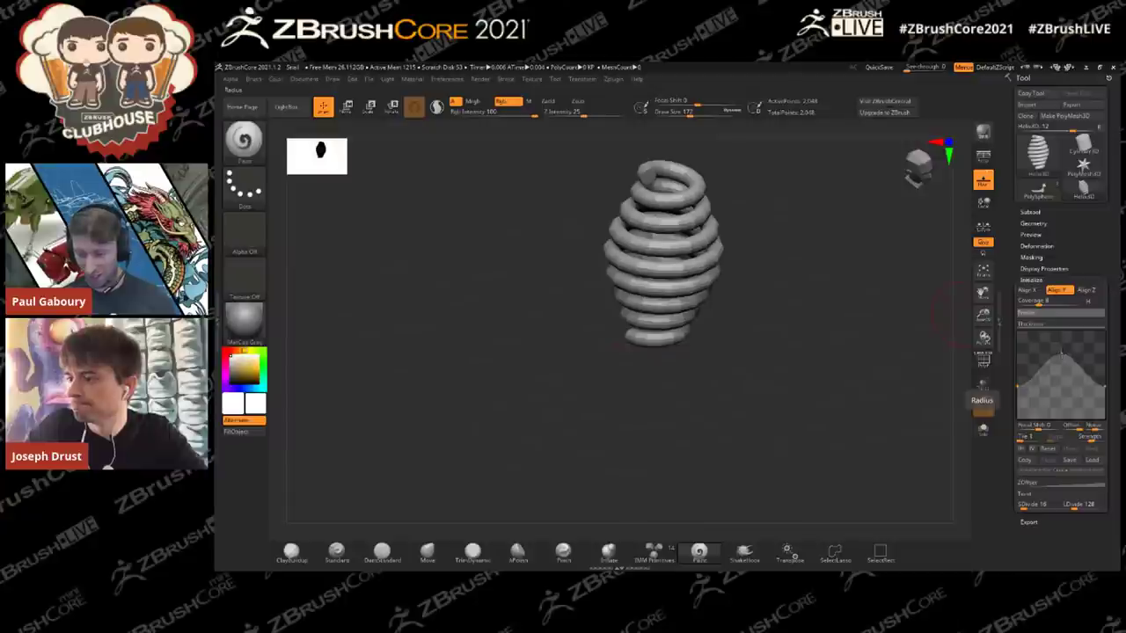
{"action": "left_click_drag", "start_coordinate": [1062, 355], "coordinate": [1061, 324]}
{"action": "left_click_drag", "start_coordinate": [883, 346], "coordinate": [817, 379]}
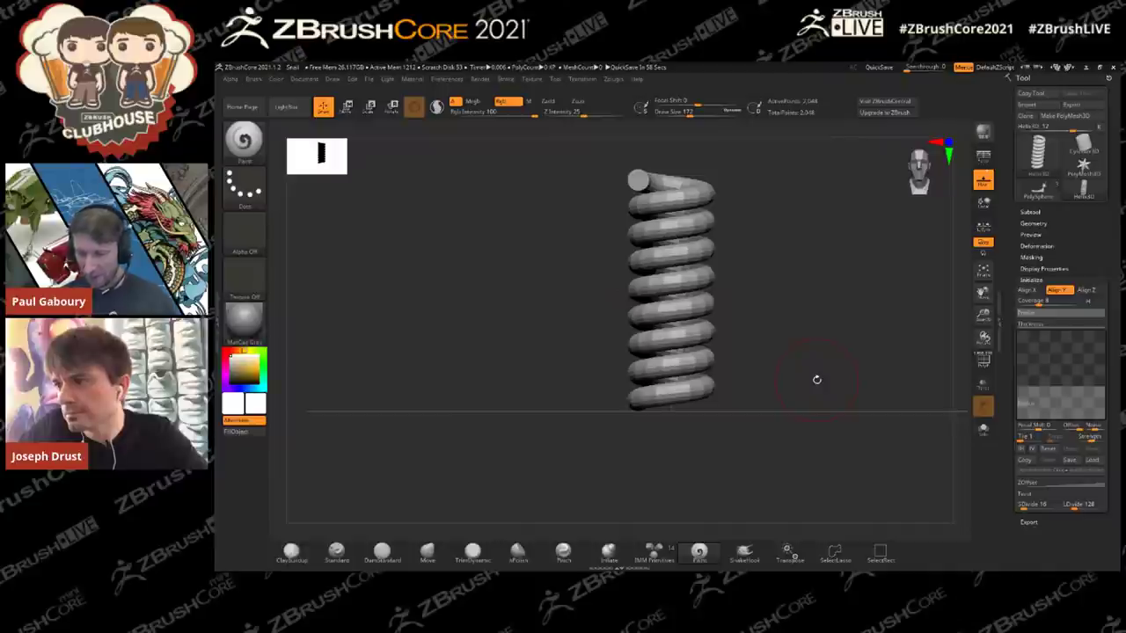
Step: Switch to the snail model and examine the whole character from a slight angle
{"action": "left_click", "coordinate": [1037, 190]}
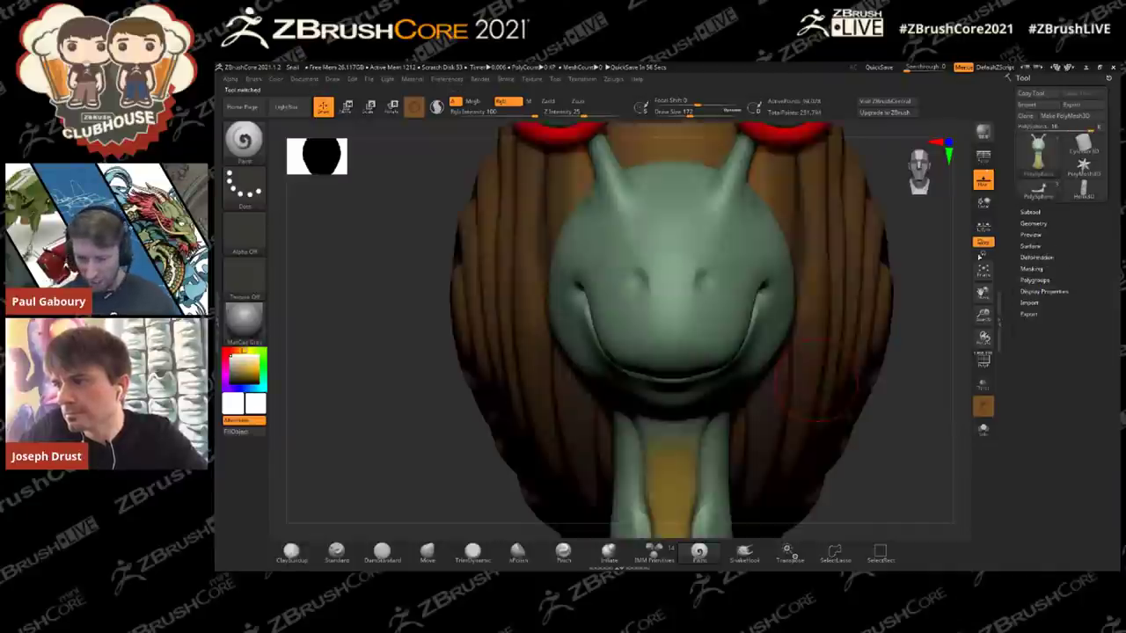
{"action": "mouse_move", "coordinate": [858, 366]}
{"action": "right_mouse_down", "text": "ctrl"}
{"action": "mouse_move", "coordinate": [822, 368]}
{"action": "mouse_move", "coordinate": [796, 388]}
{"action": "right_mouse_up", "text": "ctrl"}
{"action": "left_click_drag", "start_coordinate": [796, 388], "coordinate": [812, 356]}
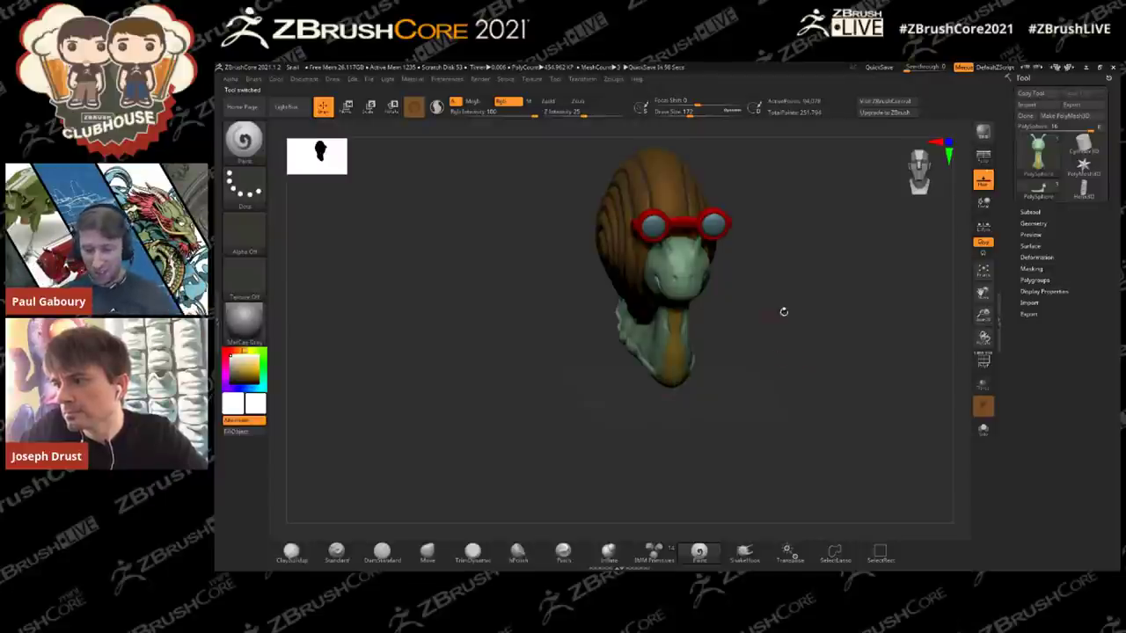
Step: Switch back to the Helix3D tool and align the helix along the X axis
{"action": "left_click", "coordinate": [1083, 189]}
{"action": "left_click", "coordinate": [1049, 282], "text": "shift"}
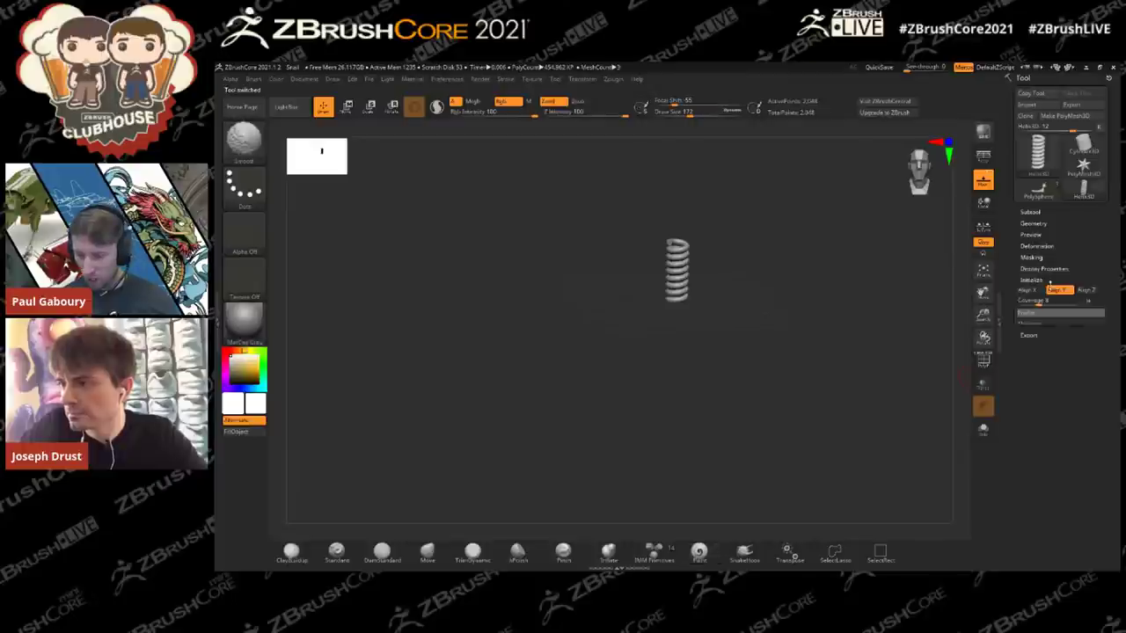
{"action": "left_click", "coordinate": [1027, 289]}
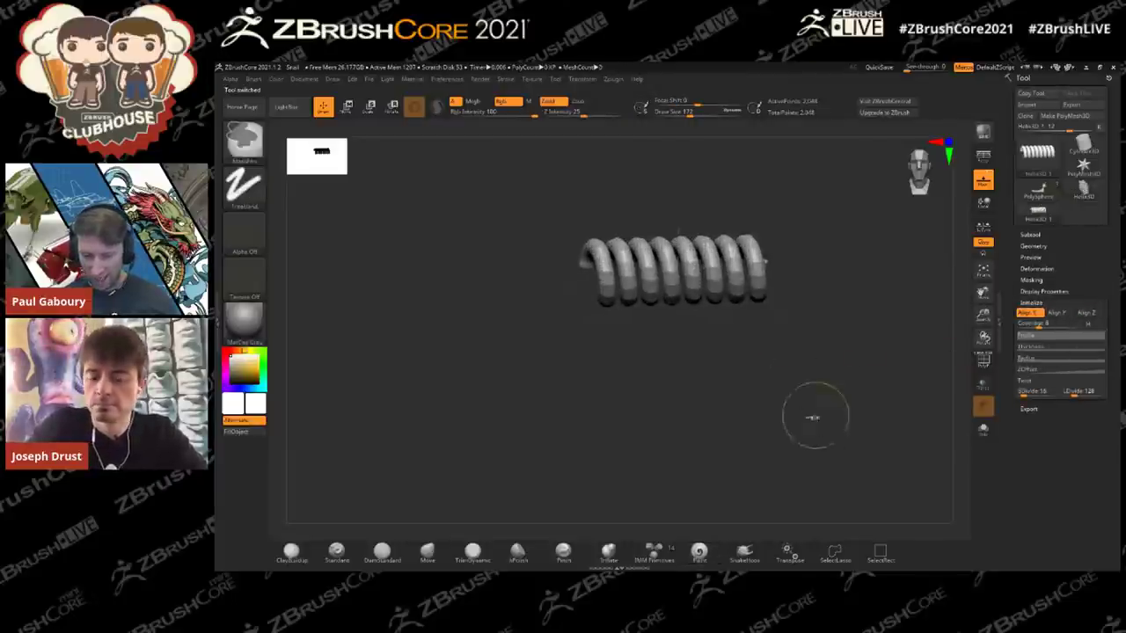
{"action": "left_click_drag", "start_coordinate": [813, 417], "coordinate": [801, 387]}
Step: Set the helix's radial Coverage to 2
{"action": "left_click", "coordinate": [1037, 324]}
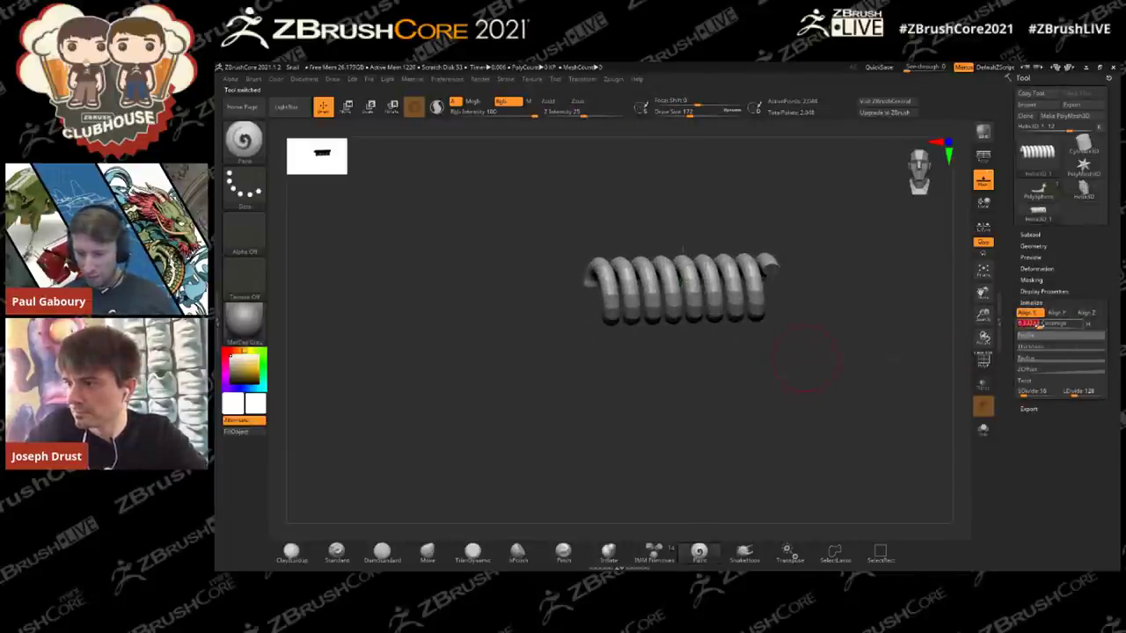
{"action": "type", "text": "2"}
{"action": "key", "text": "Return"}
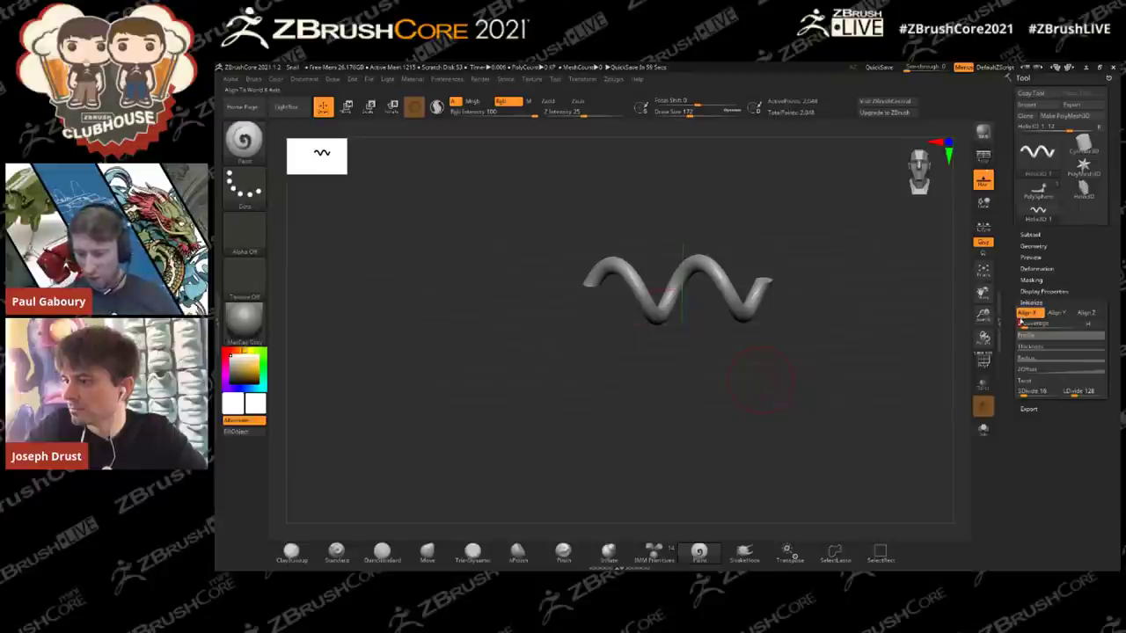
{"action": "left_click_drag", "start_coordinate": [1027, 325], "coordinate": [1044, 324]}
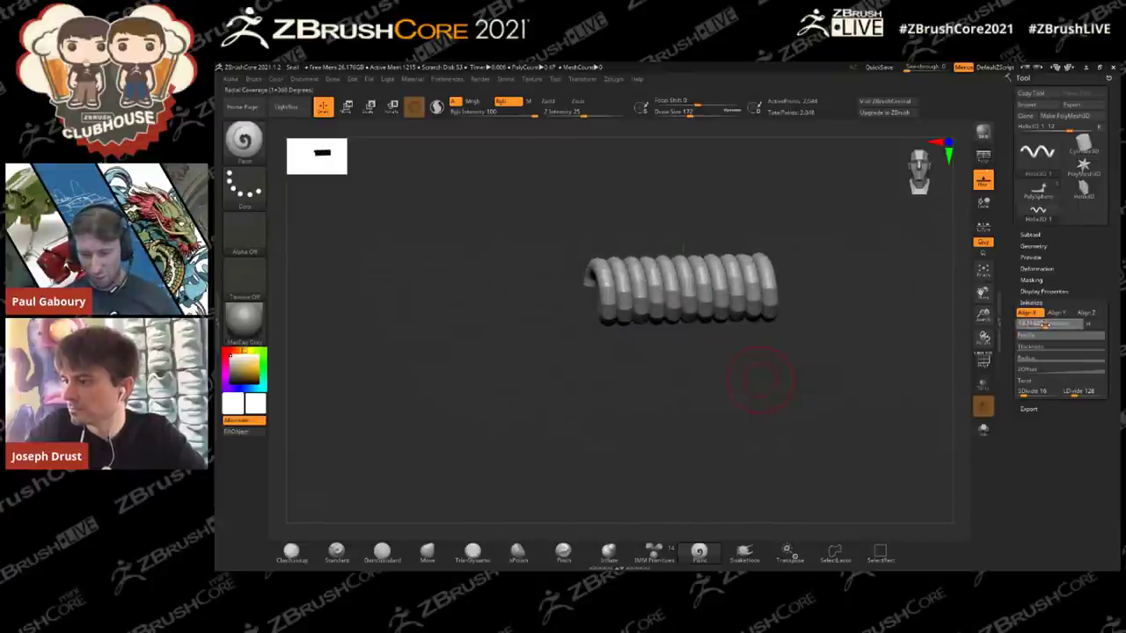
{"action": "type", "text": "2"}
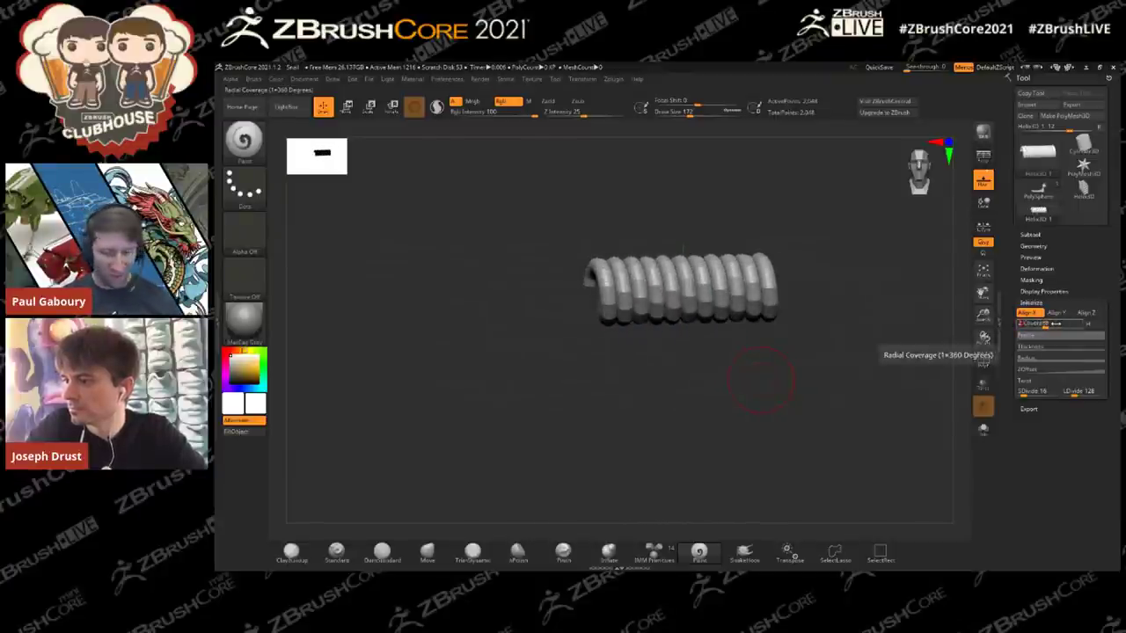
{"action": "key", "text": "Return"}
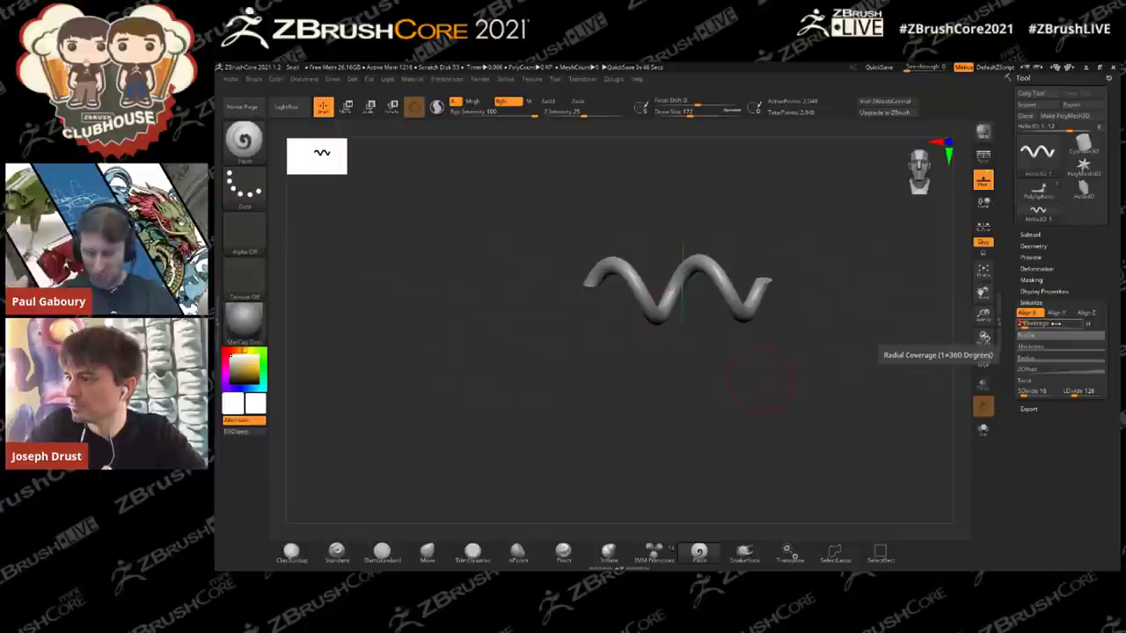
Step: Reduce the brush's Draw Size while viewing the helix at an angle
{"action": "mouse_move", "coordinate": [782, 381]}
{"action": "right_mouse_down"}
{"action": "mouse_move", "coordinate": [800, 387]}
{"action": "mouse_move", "coordinate": [788, 396]}
{"action": "right_mouse_up"}
{"action": "key", "text": "s"}
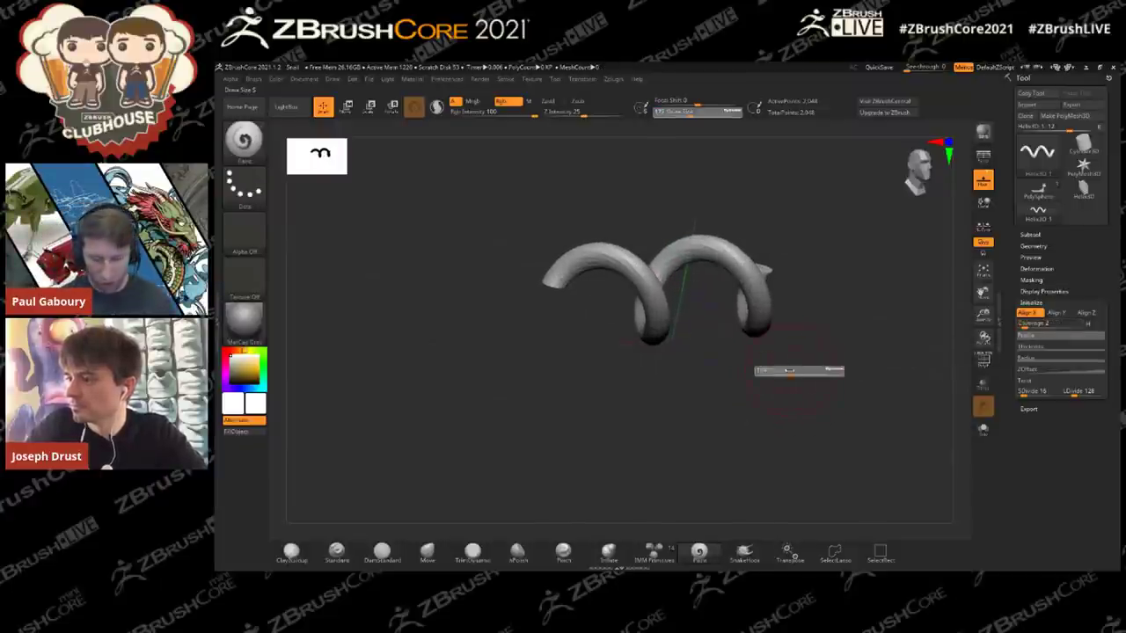
{"action": "left_click", "coordinate": [774, 371]}
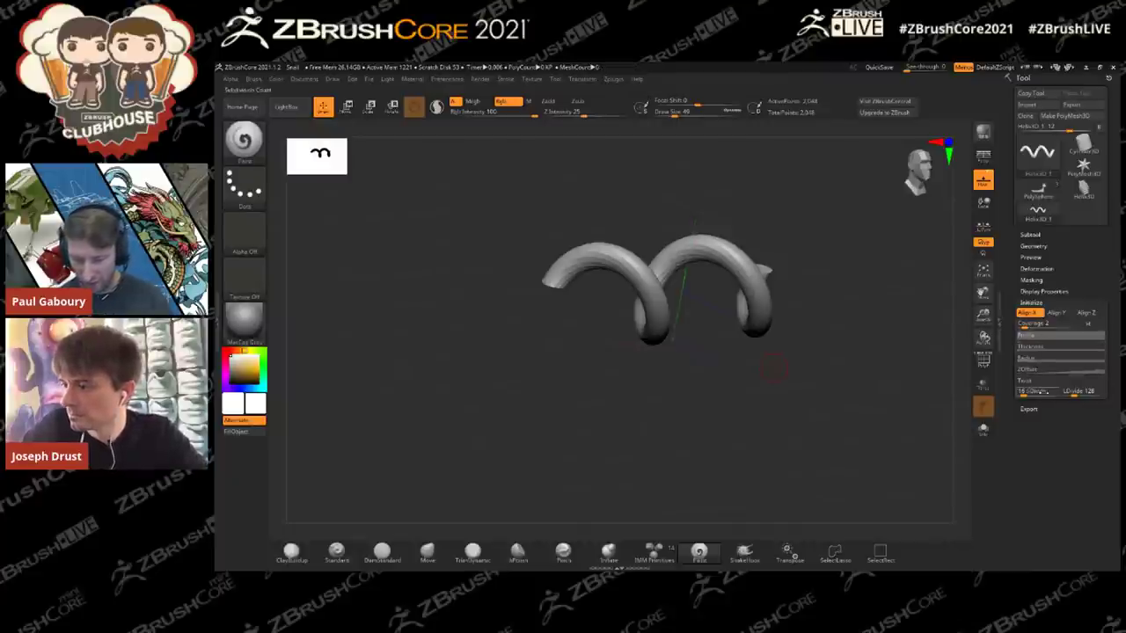
Step: Raise the start point of the helix's ZOffset curve until it is nearly flat, pulling the coils together
{"action": "left_click", "coordinate": [1046, 373]}
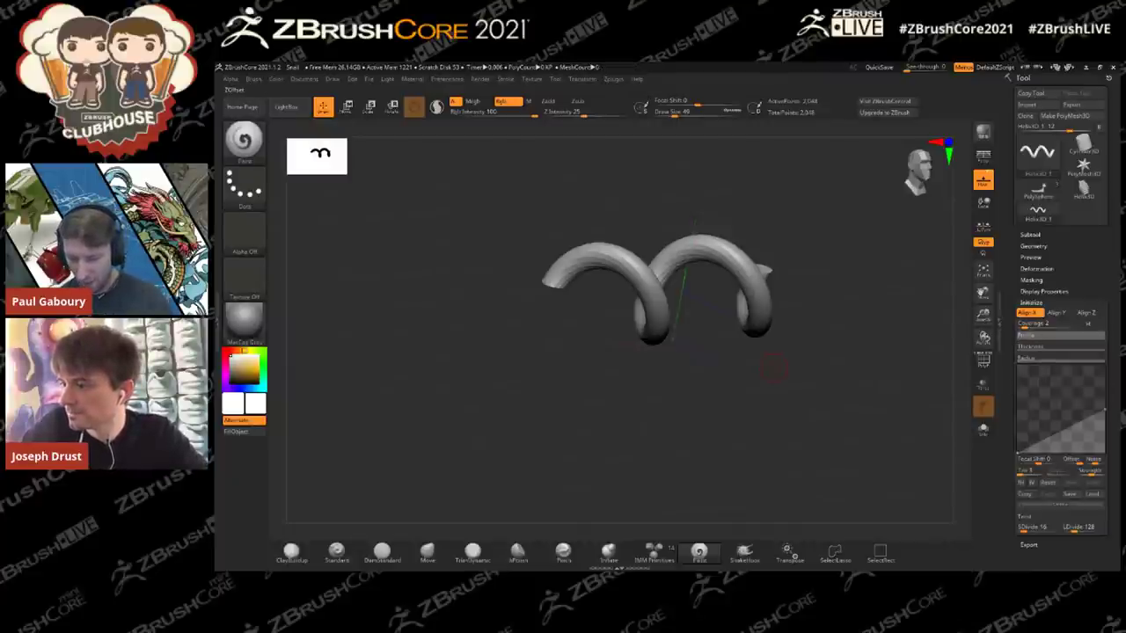
{"action": "left_click_drag", "start_coordinate": [1019, 452], "coordinate": [985, 422]}
{"action": "left_click_drag", "start_coordinate": [807, 442], "coordinate": [869, 407]}
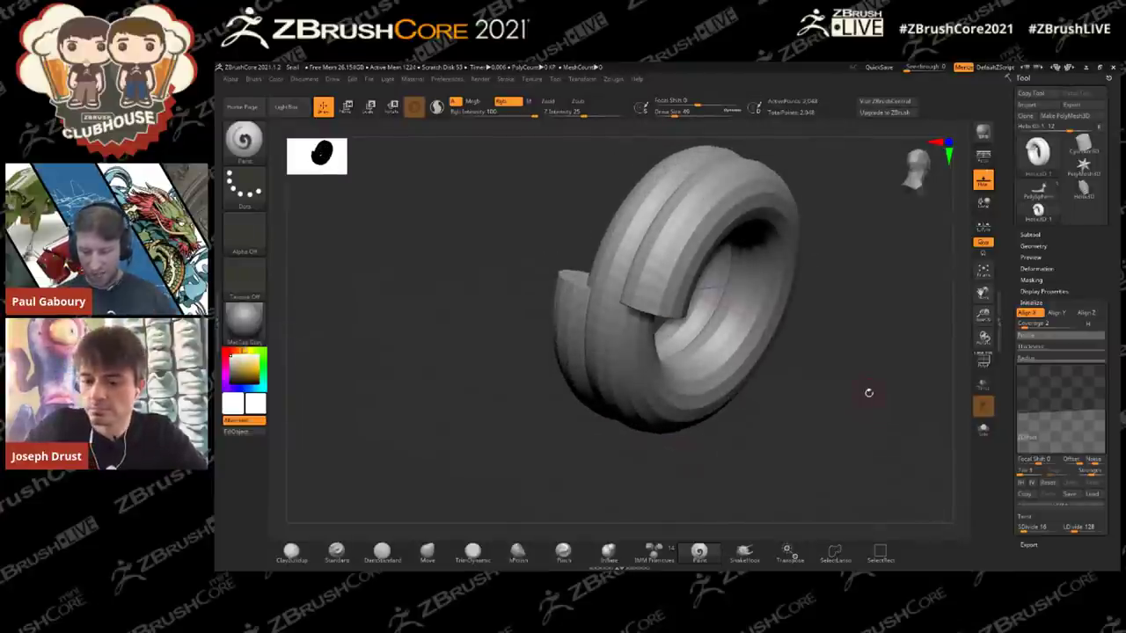
Step: Fine-tune the start and end points of the ZOffset curve so the coils sit tightly side by side
{"action": "left_click_drag", "start_coordinate": [1103, 409], "coordinate": [1101, 364]}
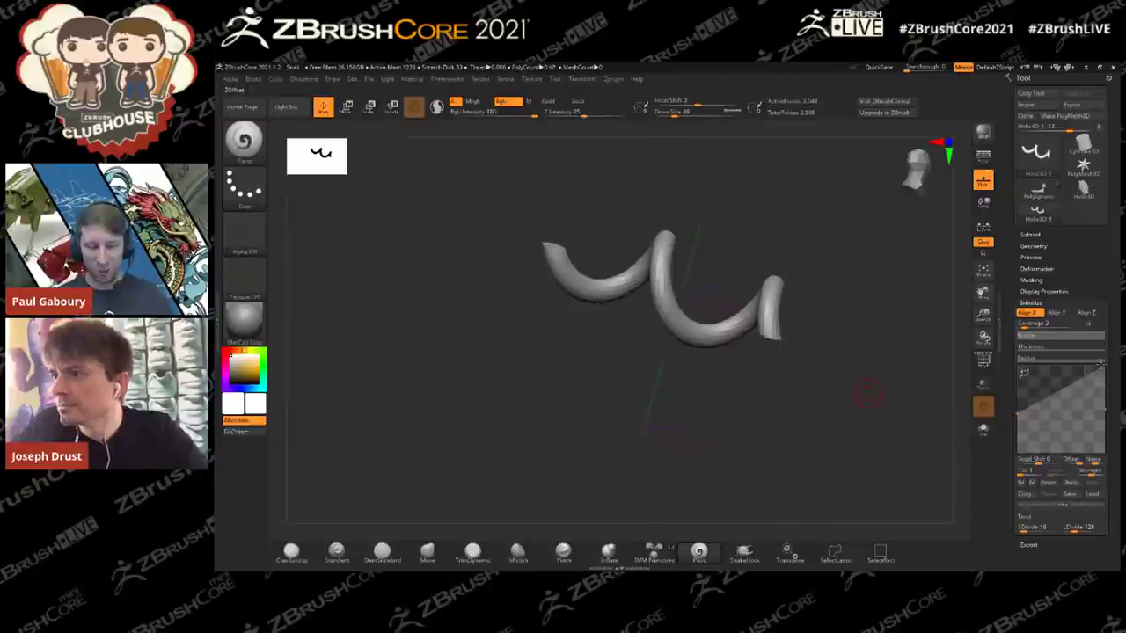
{"action": "left_click_drag", "start_coordinate": [1099, 370], "coordinate": [1097, 410]}
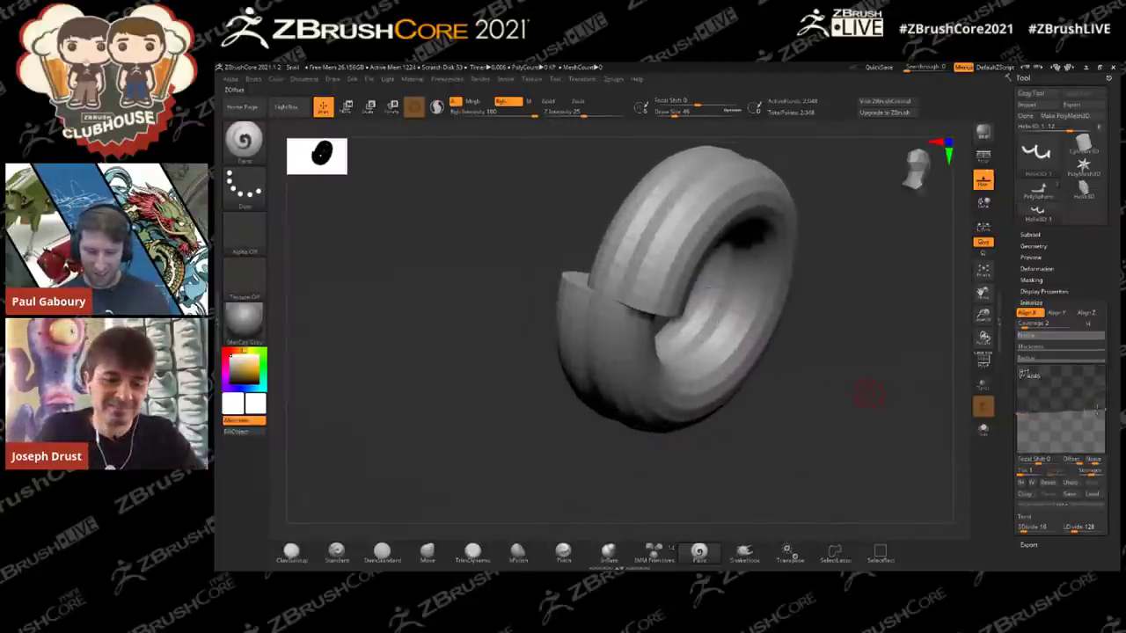
{"action": "left_click_drag", "start_coordinate": [812, 414], "coordinate": [807, 400]}
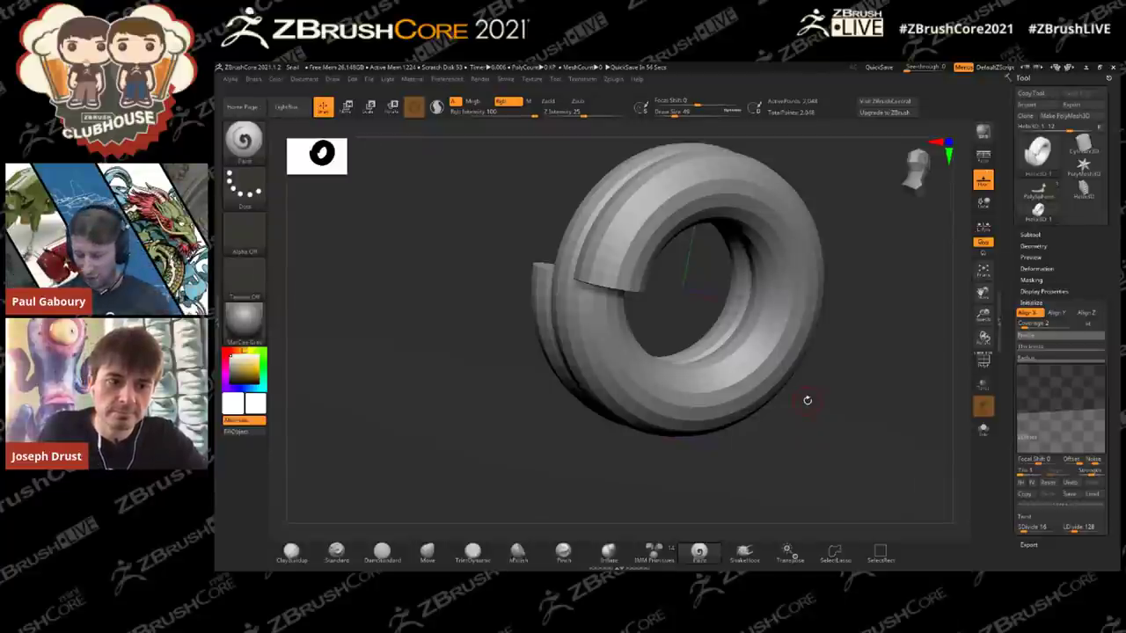
{"action": "left_click_drag", "start_coordinate": [1018, 413], "coordinate": [1020, 412]}
{"action": "left_click_drag", "start_coordinate": [1105, 409], "coordinate": [1103, 406]}
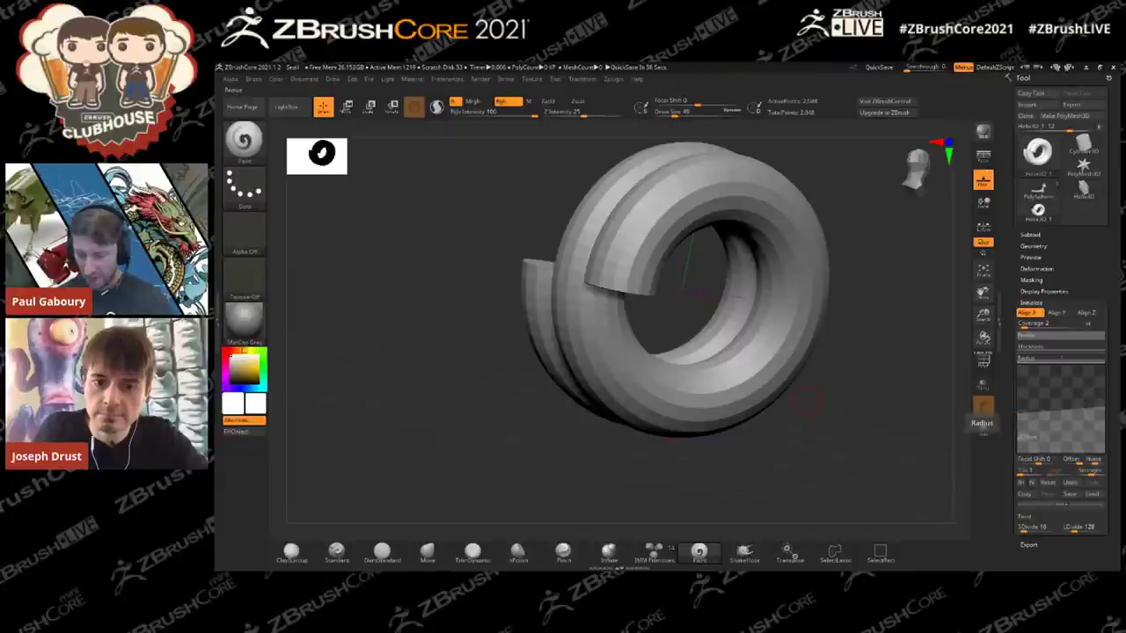
Step: Raise the end point and lower the start point of the Radius curve to wind the helix into a spiral
{"action": "left_click", "coordinate": [1066, 360]}
{"action": "left_click_drag", "start_coordinate": [1102, 410], "coordinate": [1101, 383]}
{"action": "left_click_drag", "start_coordinate": [1018, 409], "coordinate": [1018, 357]}
{"action": "left_click_drag", "start_coordinate": [805, 401], "coordinate": [837, 392]}
{"action": "left_click_drag", "start_coordinate": [753, 353], "coordinate": [615, 413], "text": "shift"}
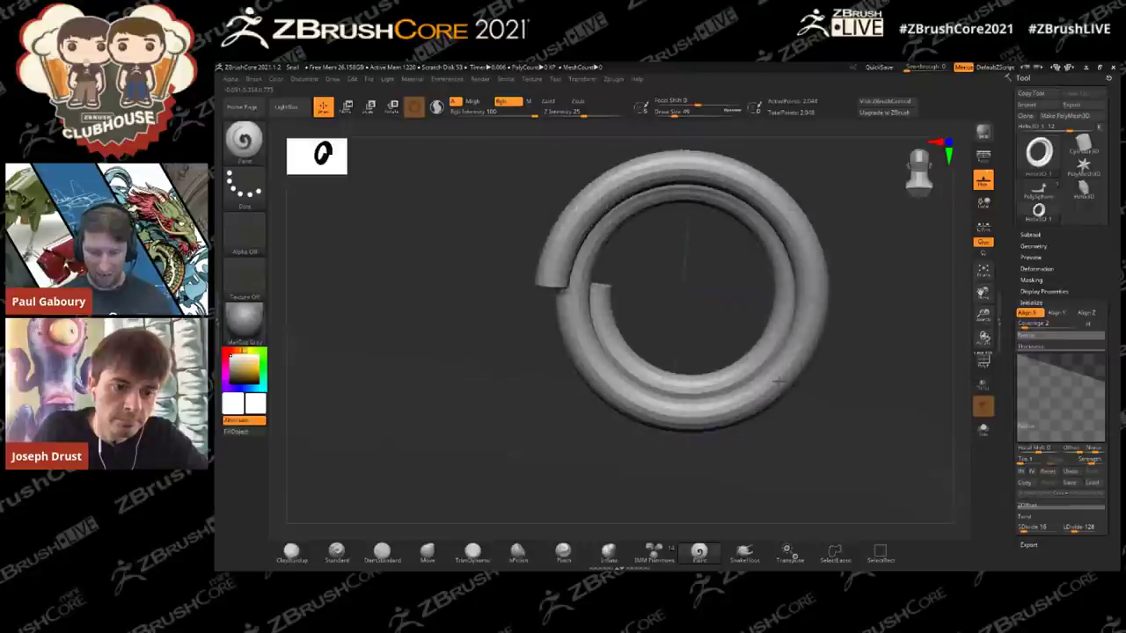
{"action": "left_click_drag", "start_coordinate": [1017, 355], "coordinate": [1018, 405]}
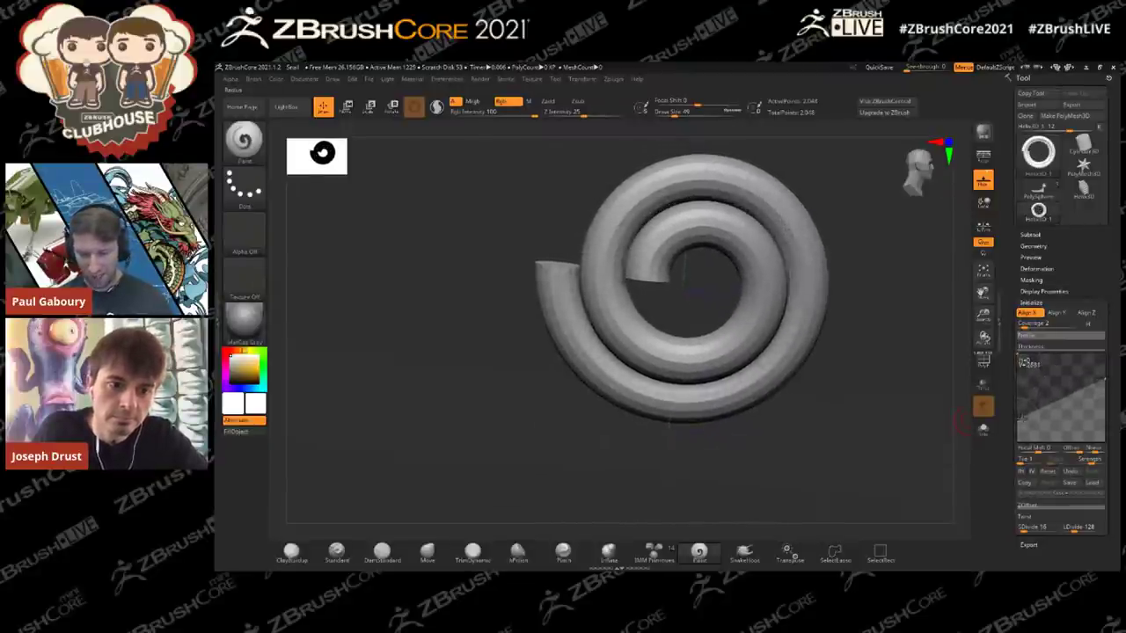
{"action": "left_click_drag", "start_coordinate": [856, 455], "coordinate": [866, 429], "text": "shift"}
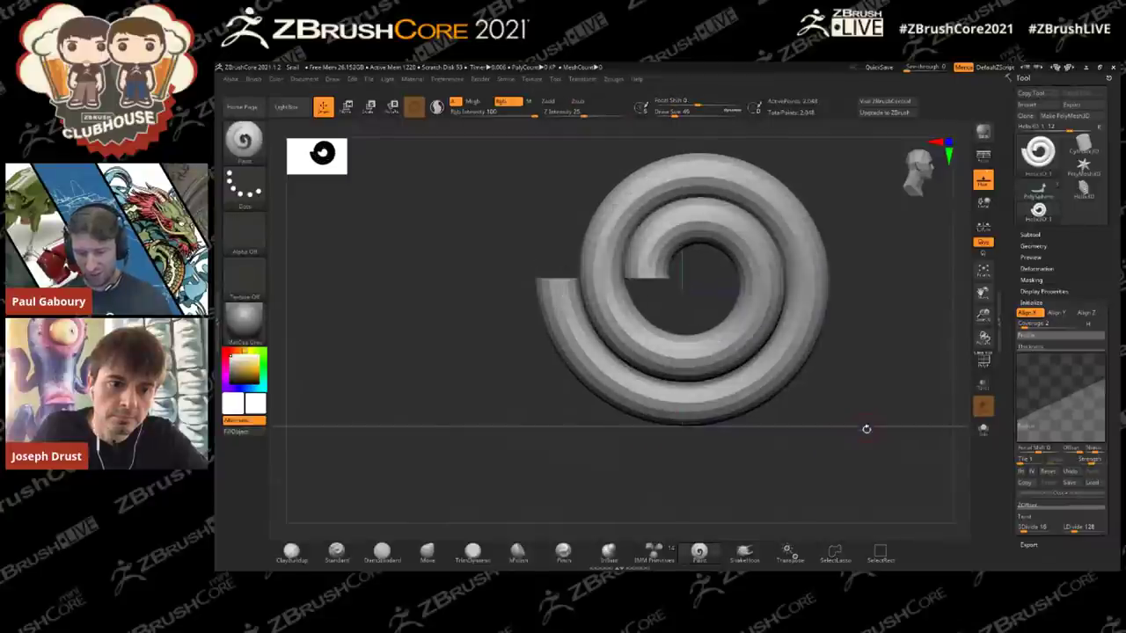
Step: Raise the start point of the Thickness curve to thicken the inner part of the spiral
{"action": "left_click", "coordinate": [1062, 336]}
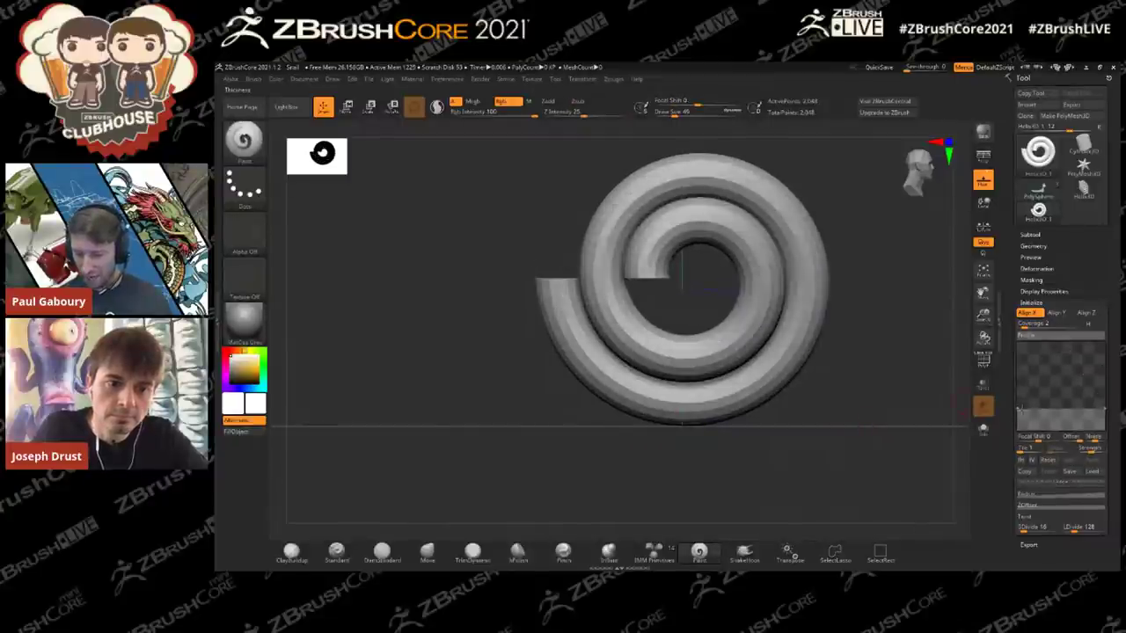
{"action": "left_click_drag", "start_coordinate": [1020, 405], "coordinate": [1020, 363]}
{"action": "left_click_drag", "start_coordinate": [822, 422], "coordinate": [970, 420]}
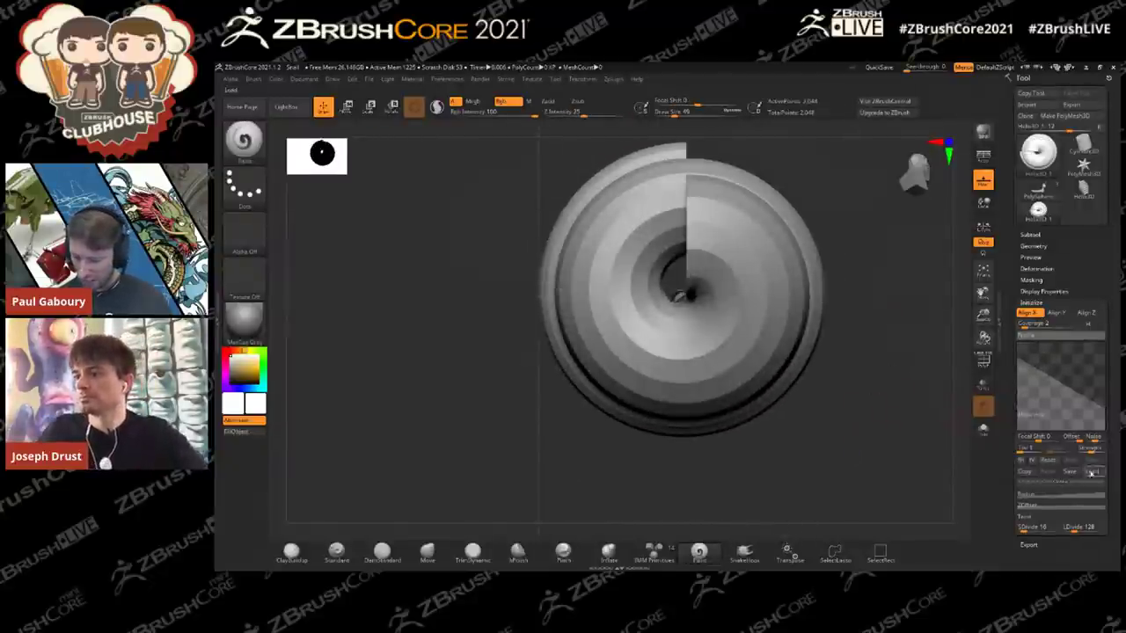
Step: Raise the end point of the Radius curve to widen the outer coil, and slightly lower the ZOffset curve's end point
{"action": "left_click", "coordinate": [1085, 494]}
{"action": "left_click_drag", "start_coordinate": [1104, 383], "coordinate": [1104, 355]}
{"action": "mouse_move", "coordinate": [1018, 420]}
{"action": "left_mouse_down"}
{"action": "mouse_move", "coordinate": [1018, 390]}
{"action": "mouse_move", "coordinate": [1020, 436]}
{"action": "mouse_move", "coordinate": [1019, 418]}
{"action": "left_mouse_up"}
{"action": "left_click", "coordinate": [1058, 505]}
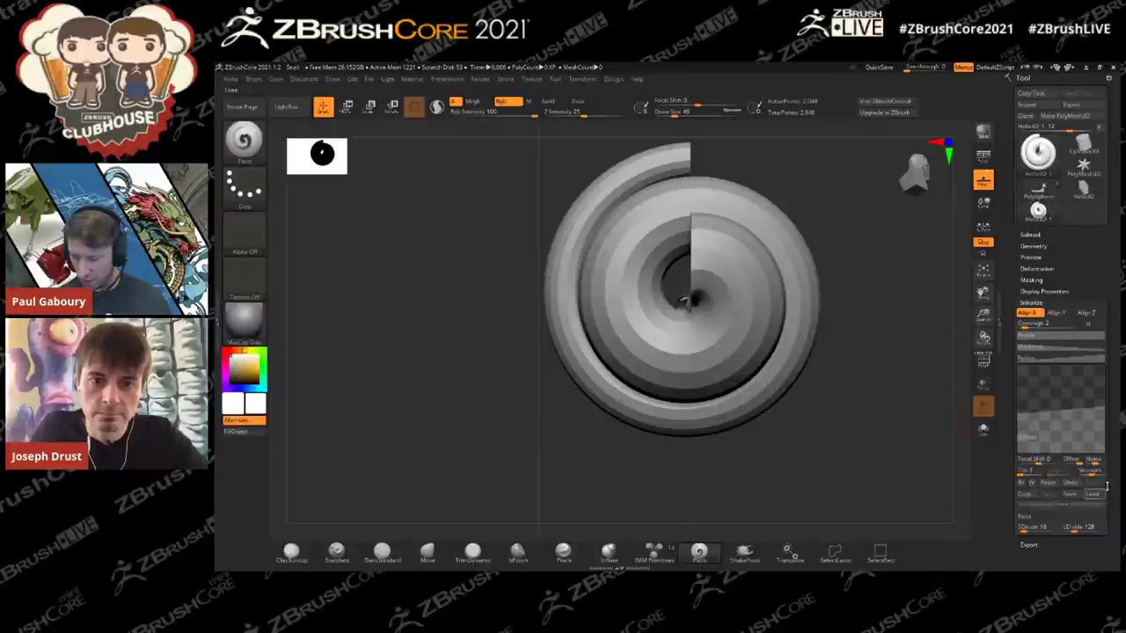
{"action": "left_click_drag", "start_coordinate": [1102, 402], "coordinate": [1104, 408]}
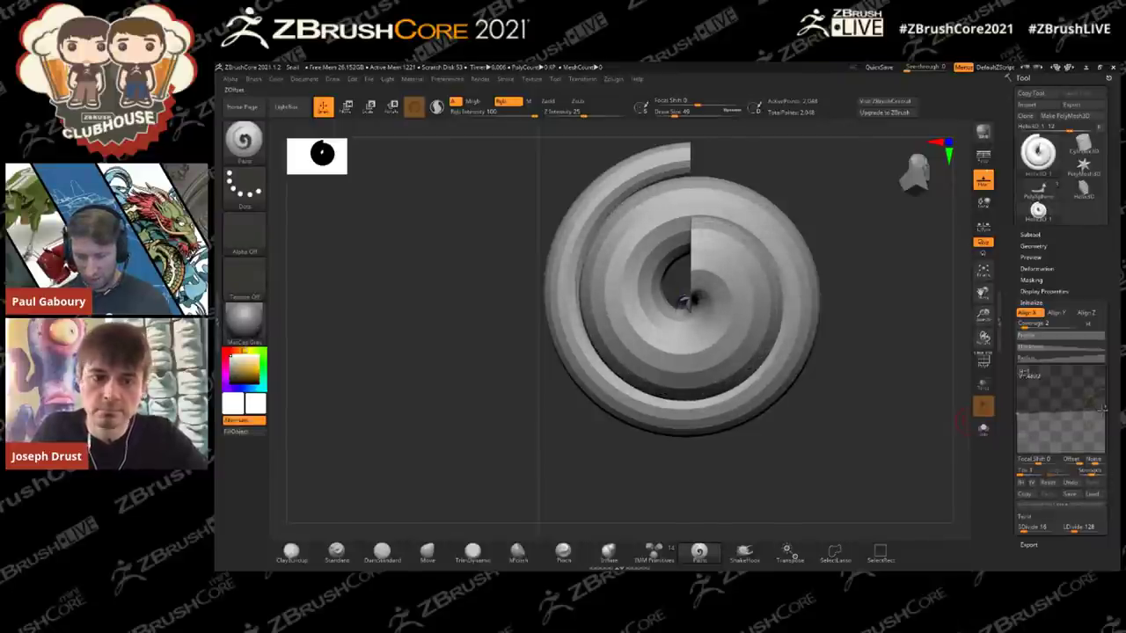
{"action": "left_click_drag", "start_coordinate": [949, 425], "coordinate": [897, 426]}
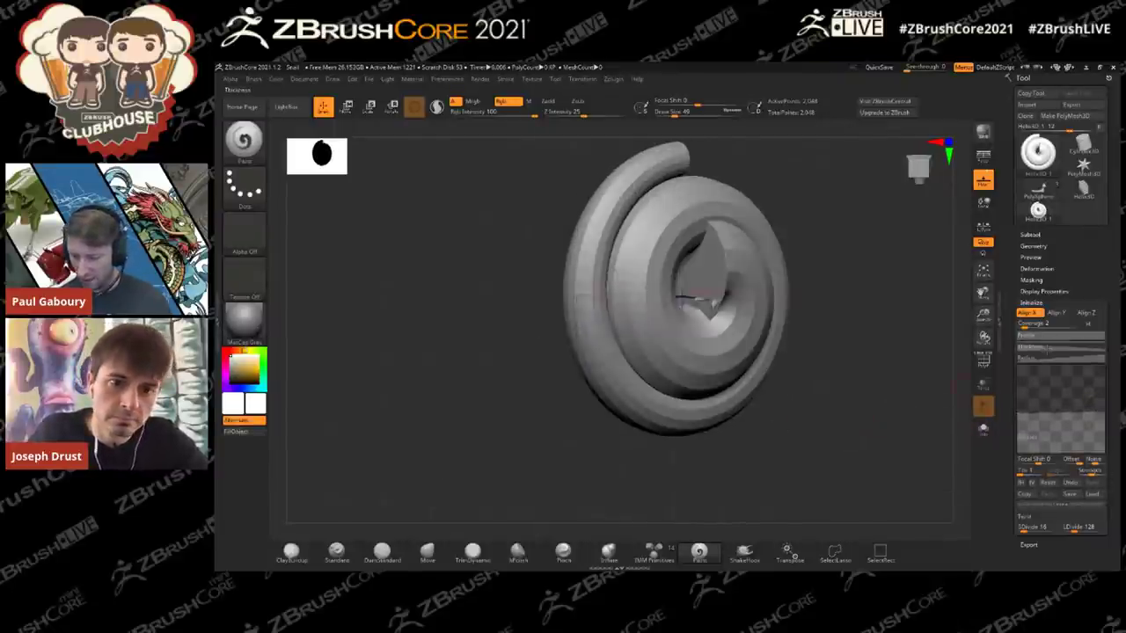
Step: Raise the start and end points of the Thickness curve to the maximum so the whole spiral thickens
{"action": "left_click", "coordinate": [1035, 348]}
{"action": "left_click_drag", "start_coordinate": [1104, 407], "coordinate": [1104, 389]}
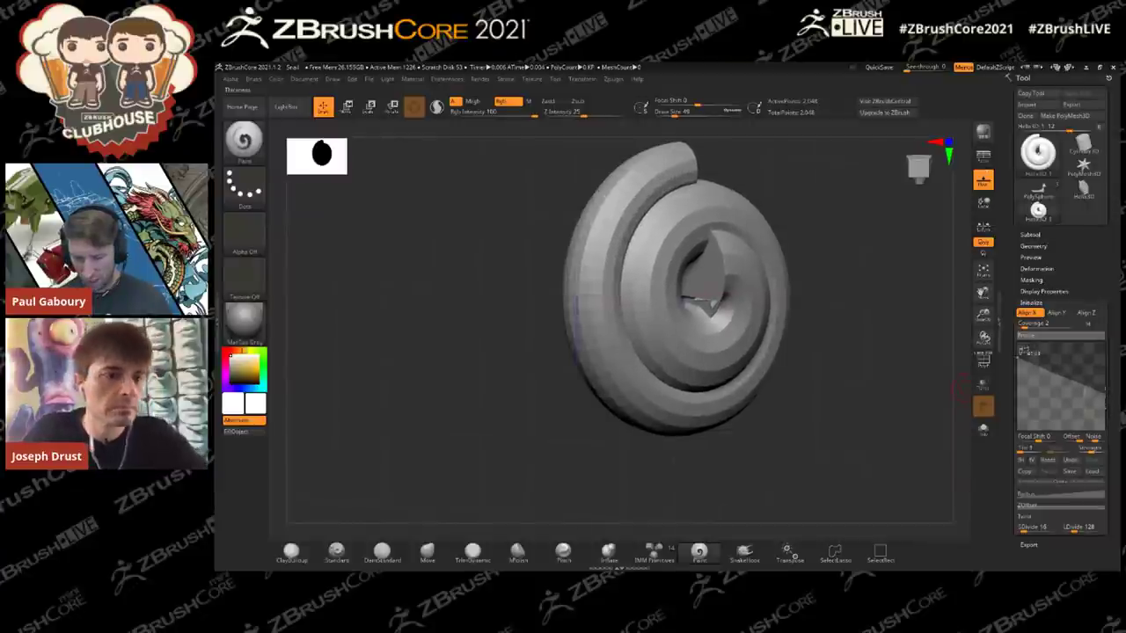
{"action": "left_click_drag", "start_coordinate": [836, 409], "coordinate": [827, 413]}
{"action": "left_click_drag", "start_coordinate": [1020, 359], "coordinate": [1019, 341]}
{"action": "left_click_drag", "start_coordinate": [1103, 390], "coordinate": [1104, 356]}
{"action": "left_click_drag", "start_coordinate": [890, 421], "coordinate": [919, 410]}
Step: Slightly raise the end point and lower the start point of the ZOffset curve to stretch the spiral into a shell
{"action": "left_click", "coordinate": [1097, 508]}
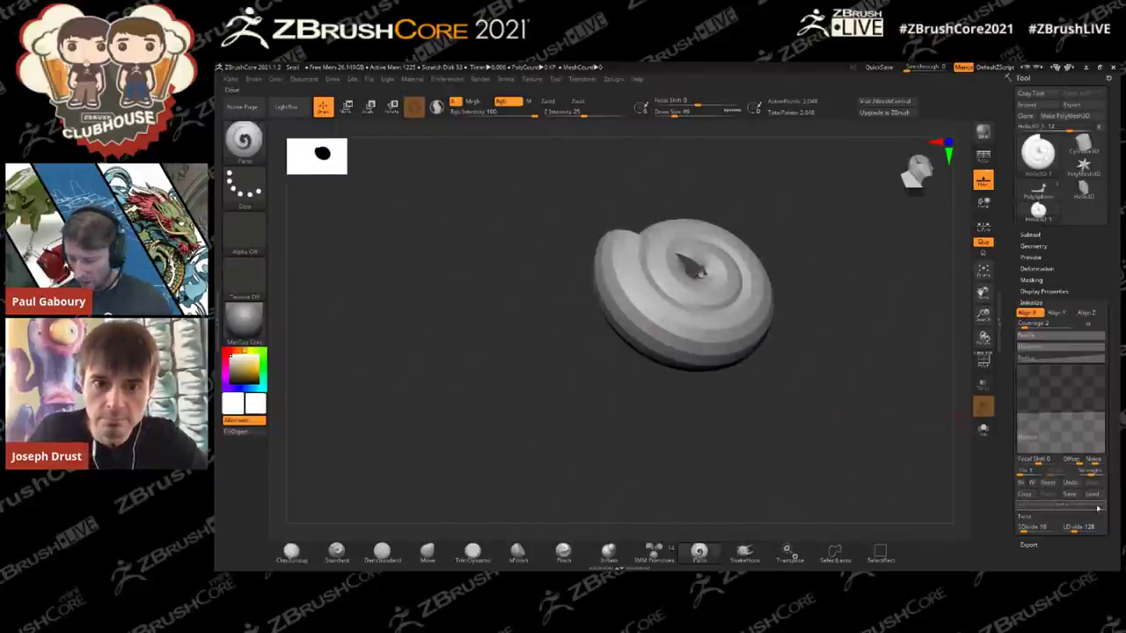
{"action": "left_click_drag", "start_coordinate": [1102, 409], "coordinate": [1103, 403]}
{"action": "left_click_drag", "start_coordinate": [874, 389], "coordinate": [751, 349]}
{"action": "left_click_drag", "start_coordinate": [660, 250], "coordinate": [787, 332]}
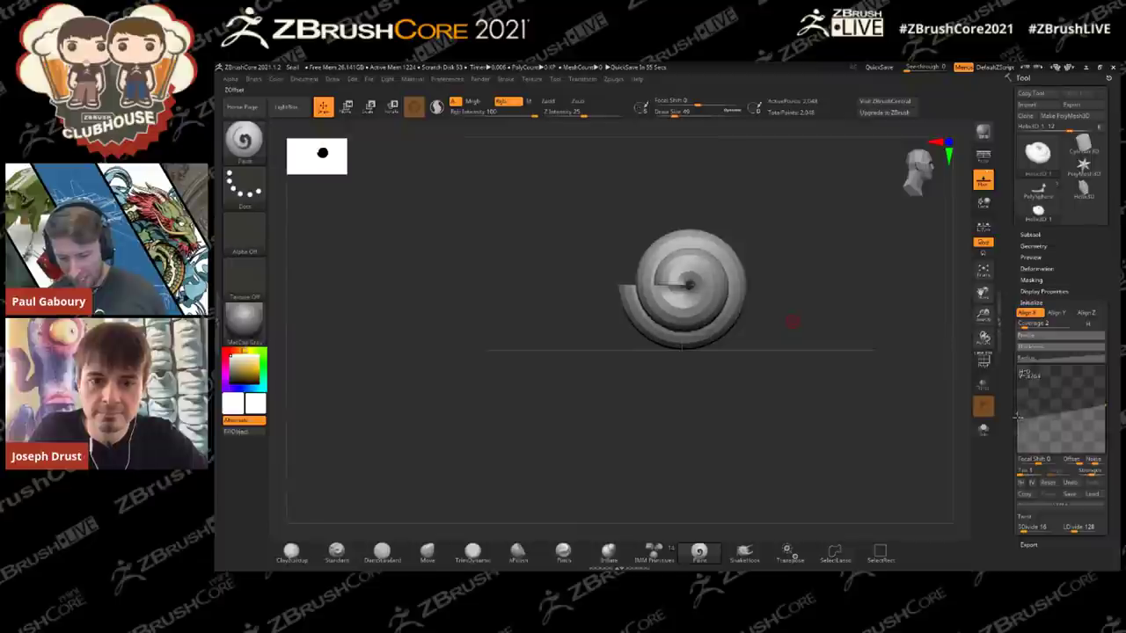
{"action": "left_click_drag", "start_coordinate": [852, 432], "coordinate": [870, 411]}
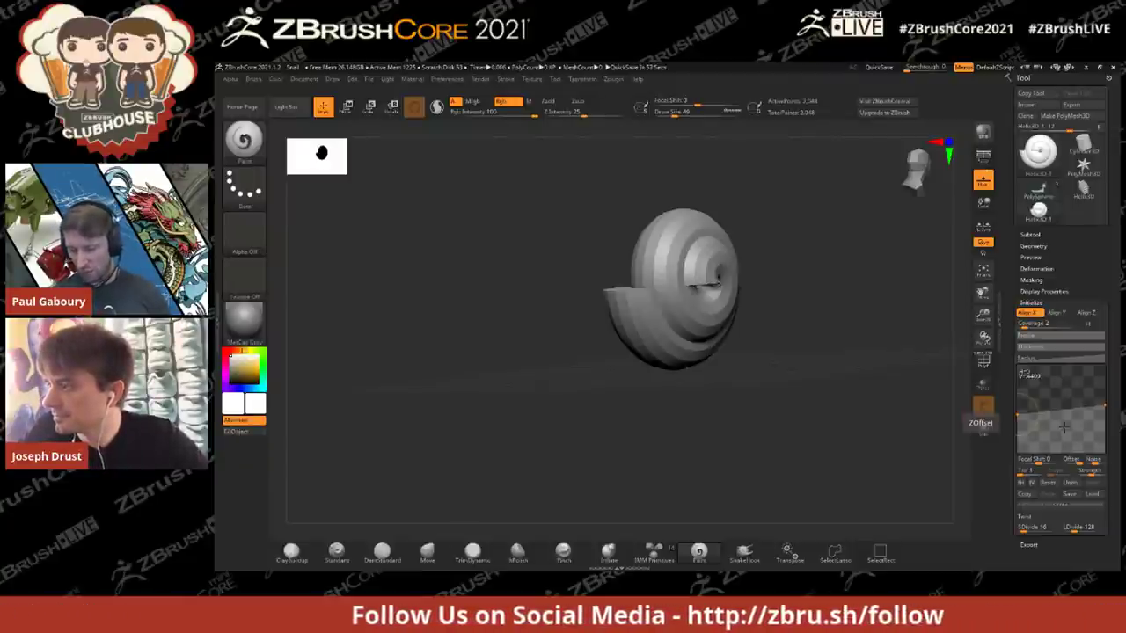
Step: Add a point in the middle of the ZOffset curve and raise it to bend the curve upward
{"action": "left_click", "coordinate": [1061, 409]}
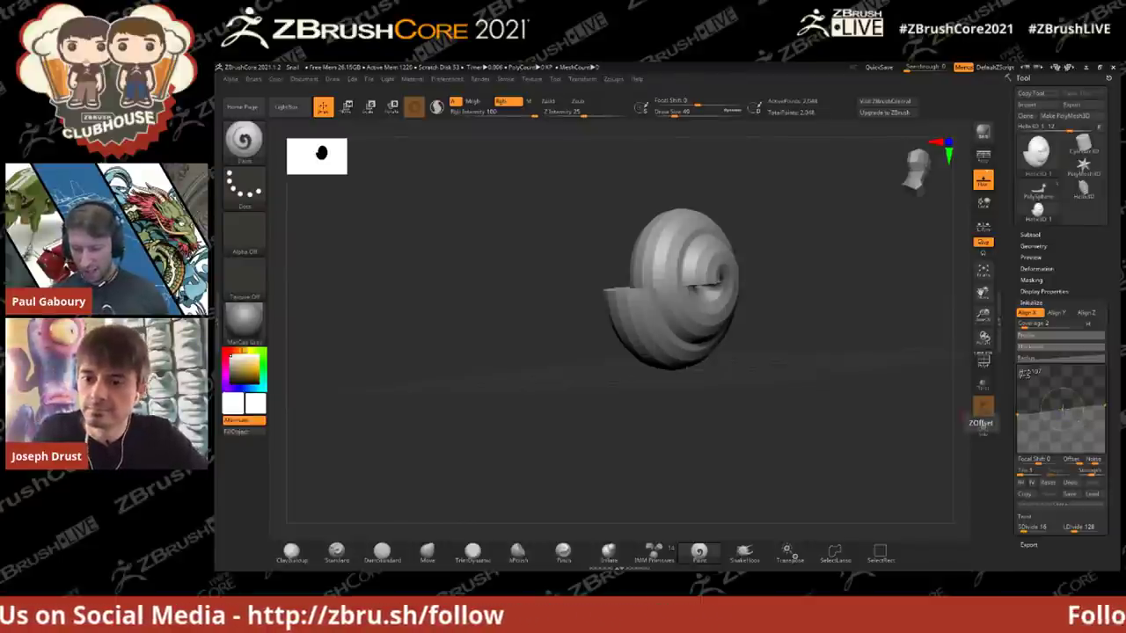
{"action": "mouse_move", "coordinate": [1062, 408]}
{"action": "left_mouse_down"}
{"action": "mouse_move", "coordinate": [1060, 387]}
{"action": "mouse_move", "coordinate": [1063, 422]}
{"action": "mouse_move", "coordinate": [1060, 393]}
{"action": "mouse_move", "coordinate": [1091, 412]}
{"action": "mouse_move", "coordinate": [1068, 403]}
{"action": "left_mouse_up"}
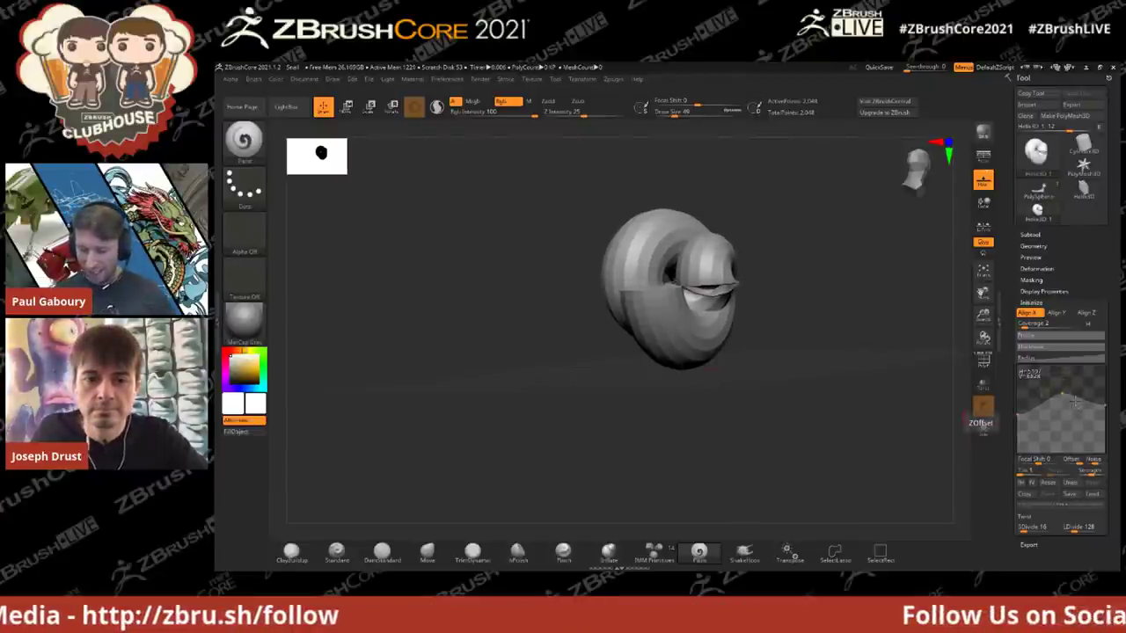
Step: Remove the middle point from the ZOffset curve, re-adding and discarding it several times to compare the bend
{"action": "left_click_drag", "start_coordinate": [1057, 388], "coordinate": [831, 388]}
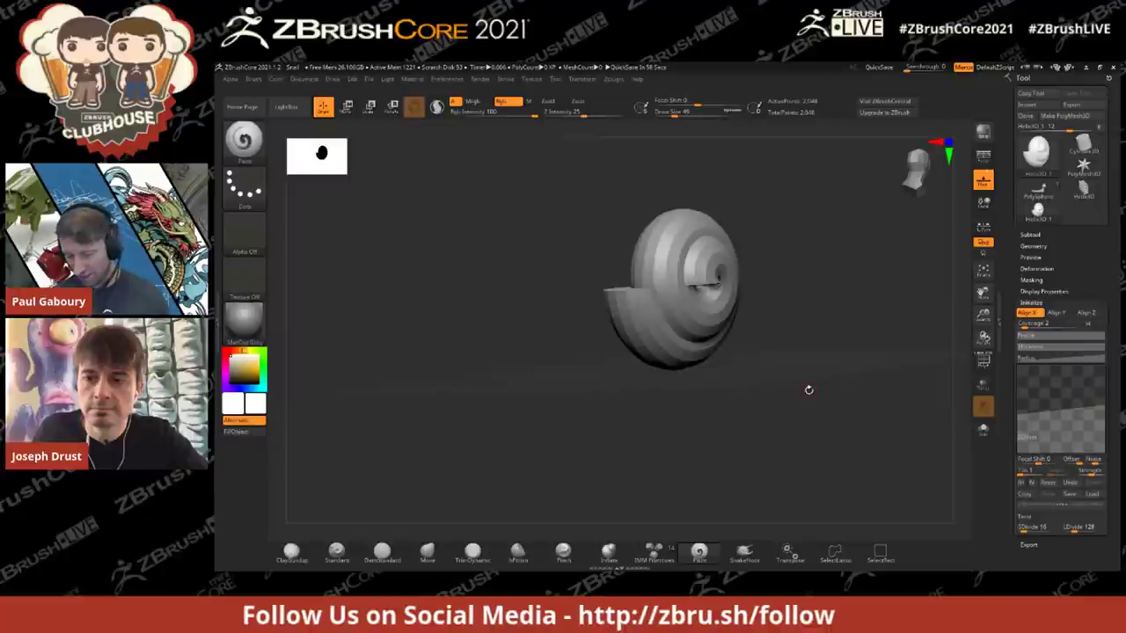
{"action": "left_click_drag", "start_coordinate": [1064, 410], "coordinate": [1064, 392]}
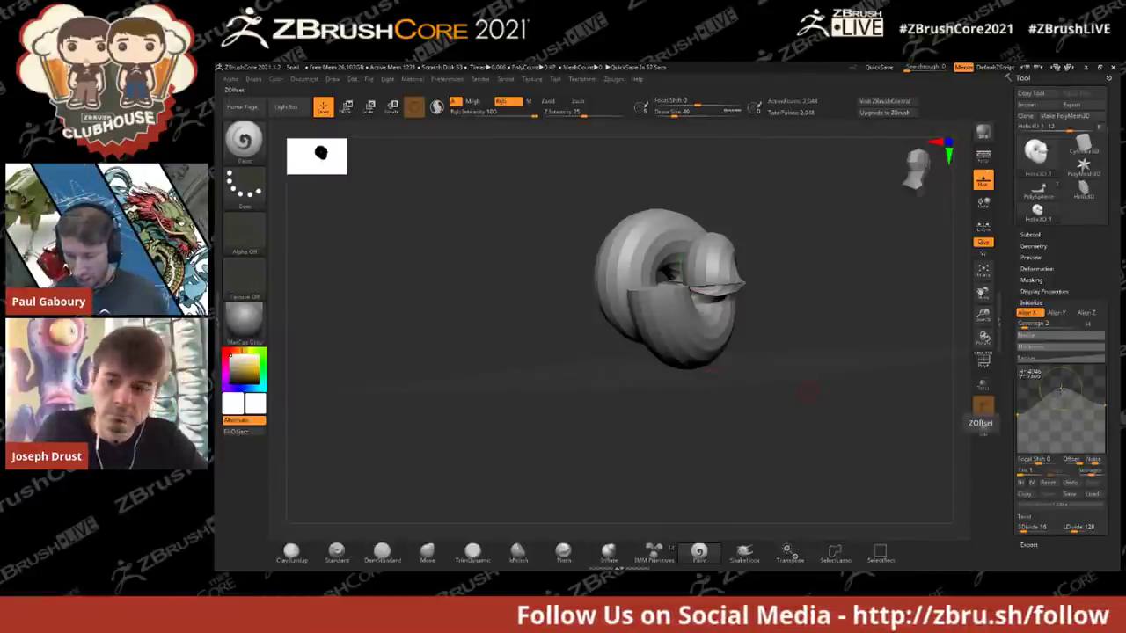
{"action": "left_click_drag", "start_coordinate": [1060, 390], "coordinate": [945, 402]}
{"action": "left_click_drag", "start_coordinate": [807, 390], "coordinate": [1062, 384]}
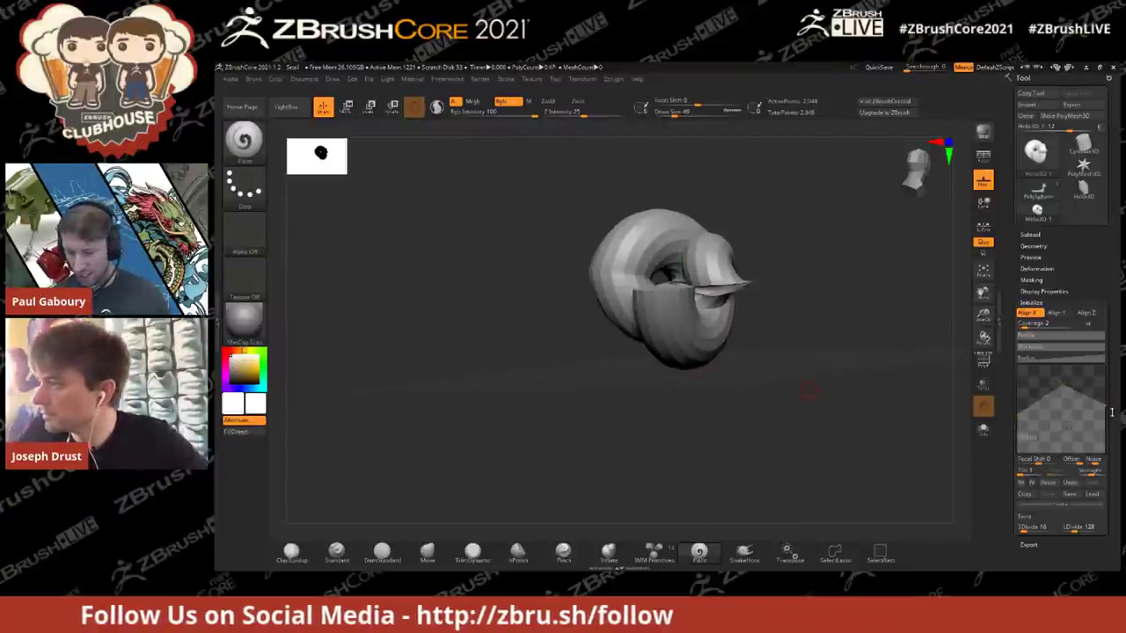
{"action": "left_click_drag", "start_coordinate": [815, 403], "coordinate": [897, 412]}
{"action": "left_click_drag", "start_coordinate": [1062, 385], "coordinate": [1063, 356]}
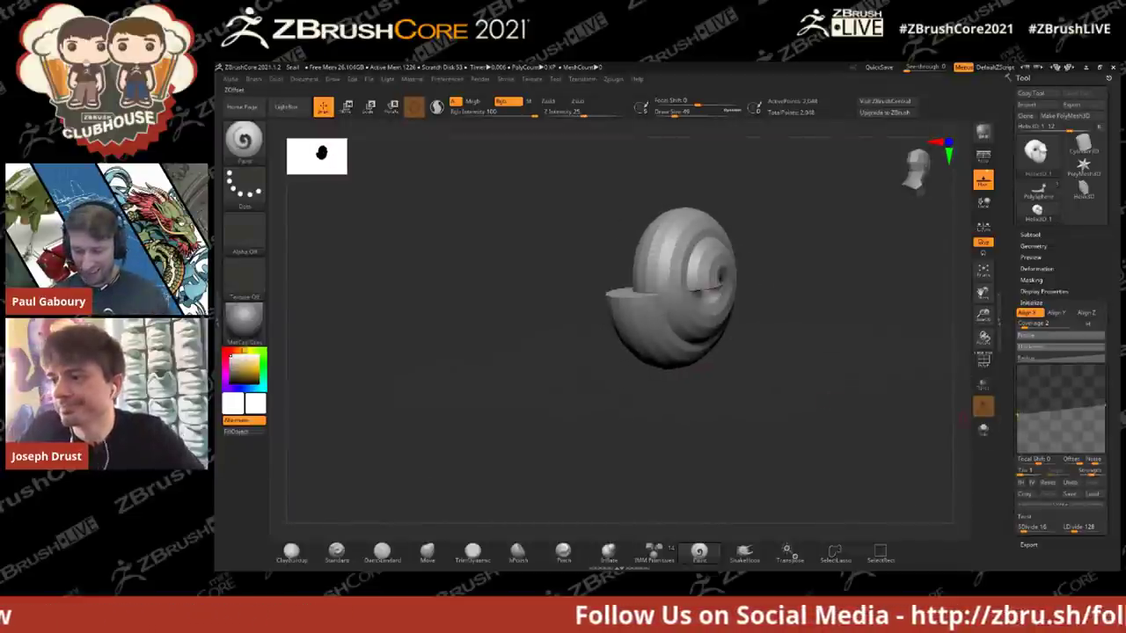
{"action": "mouse_move", "coordinate": [1046, 410]}
{"action": "left_mouse_down"}
{"action": "mouse_move", "coordinate": [1046, 394]}
{"action": "mouse_move", "coordinate": [1059, 393]}
{"action": "left_mouse_up"}
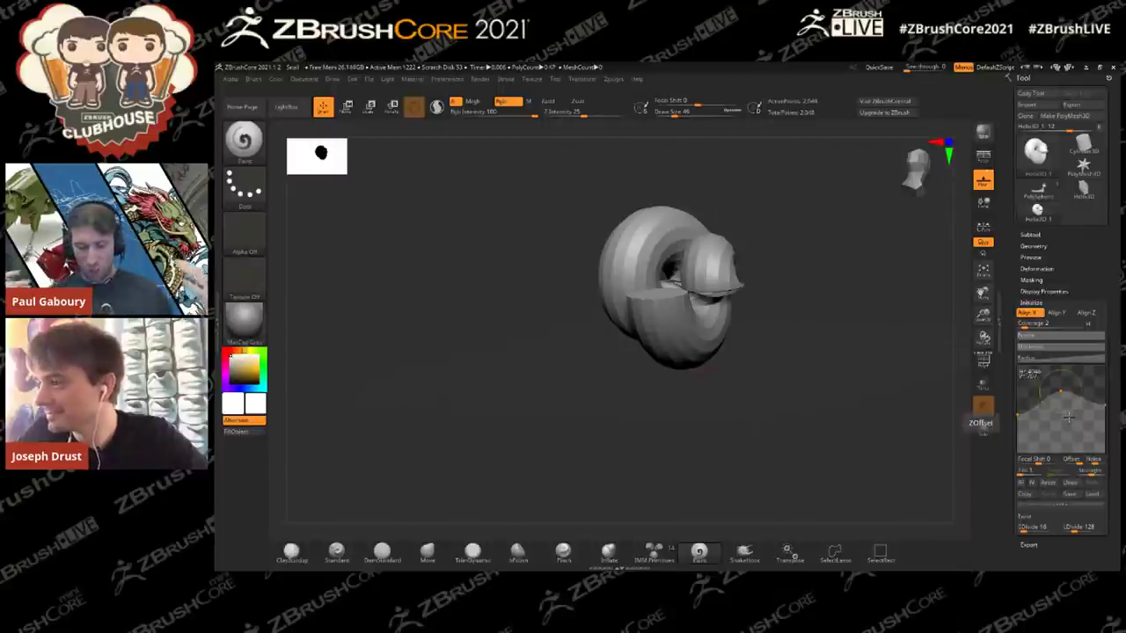
{"action": "left_click_drag", "start_coordinate": [1060, 392], "coordinate": [967, 377]}
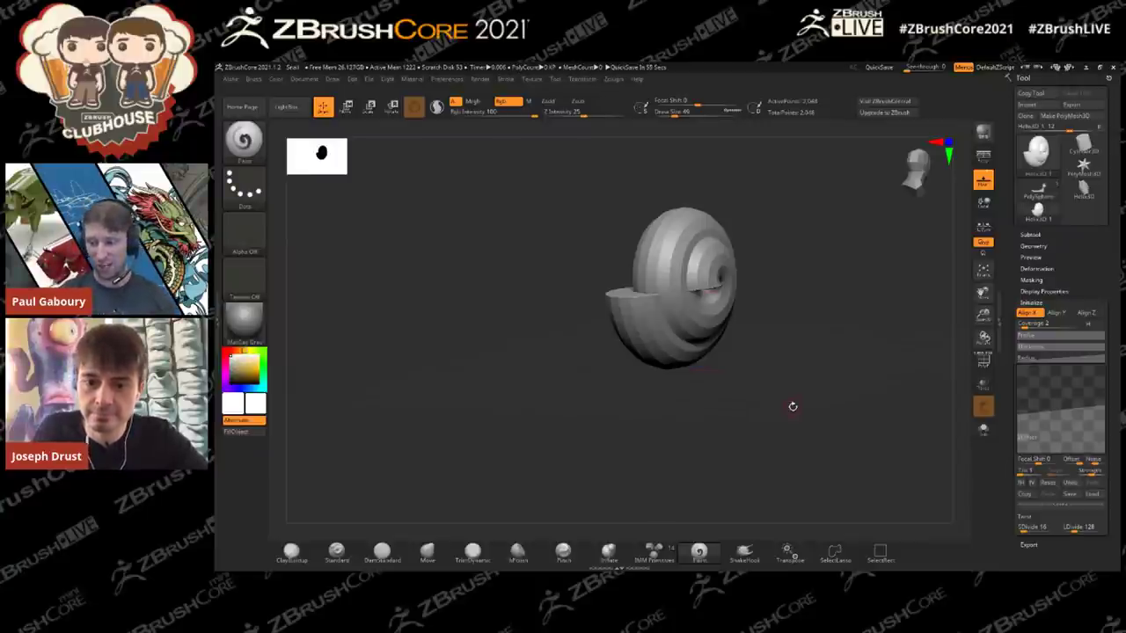
Step: Switch to the SweepProfile3D primitive, try aligning it to the Z axis, and return it to the Y axis
{"action": "left_click", "coordinate": [1029, 152]}
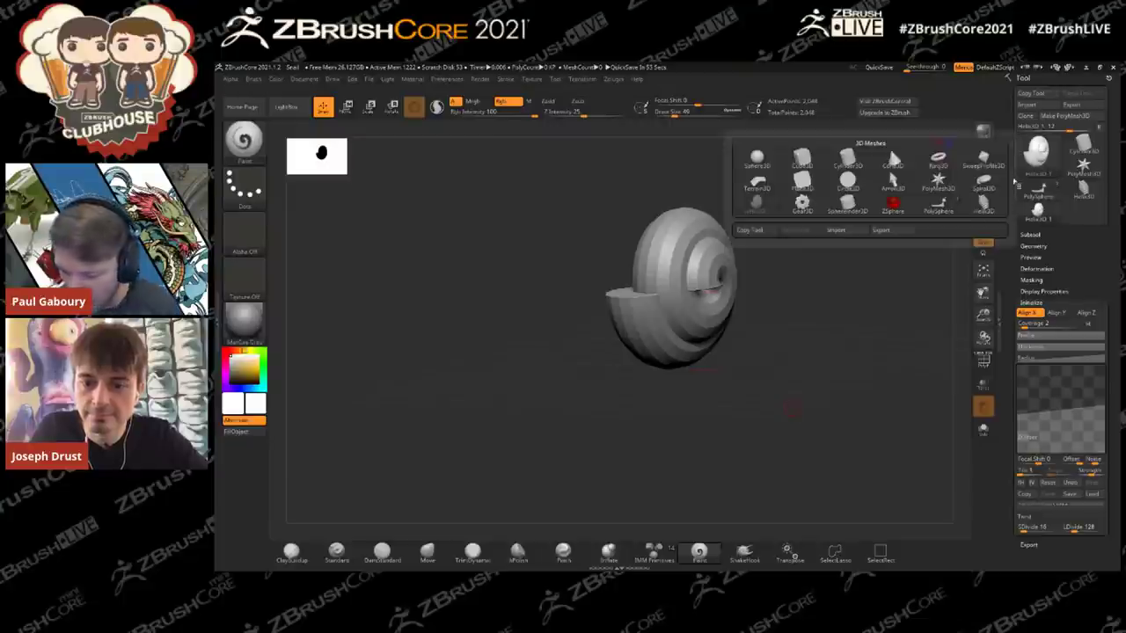
{"action": "left_click", "coordinate": [983, 180]}
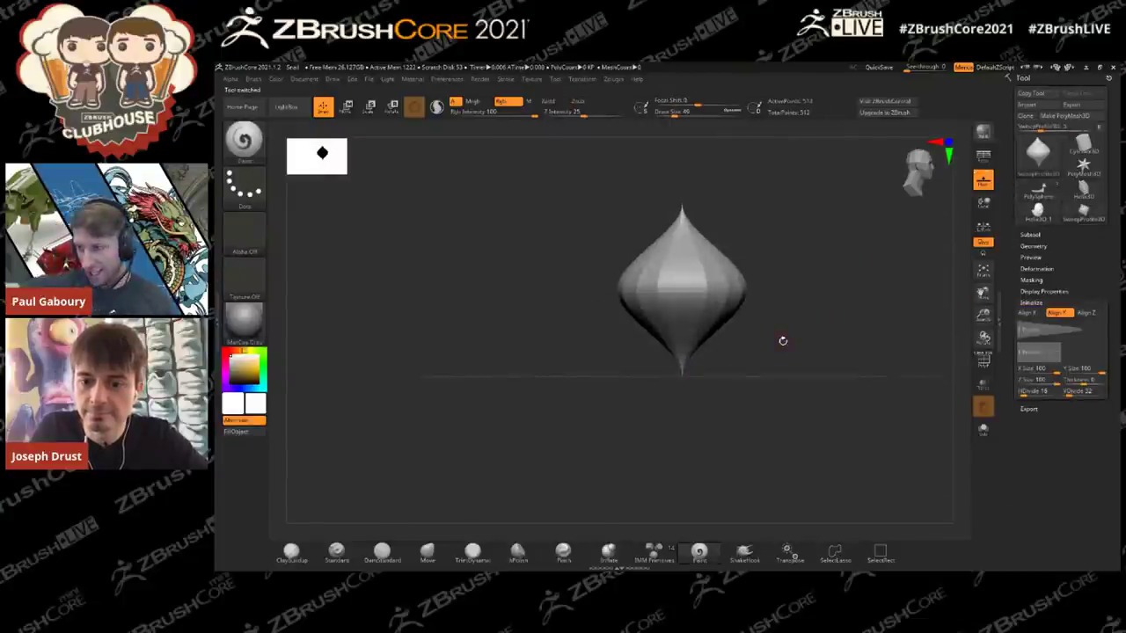
{"action": "right_click_drag", "start_coordinate": [824, 310], "coordinate": [831, 353], "text": "ctrl"}
{"action": "right_click_drag", "start_coordinate": [831, 353], "coordinate": [846, 394]}
{"action": "left_click_drag", "start_coordinate": [843, 393], "coordinate": [805, 353]}
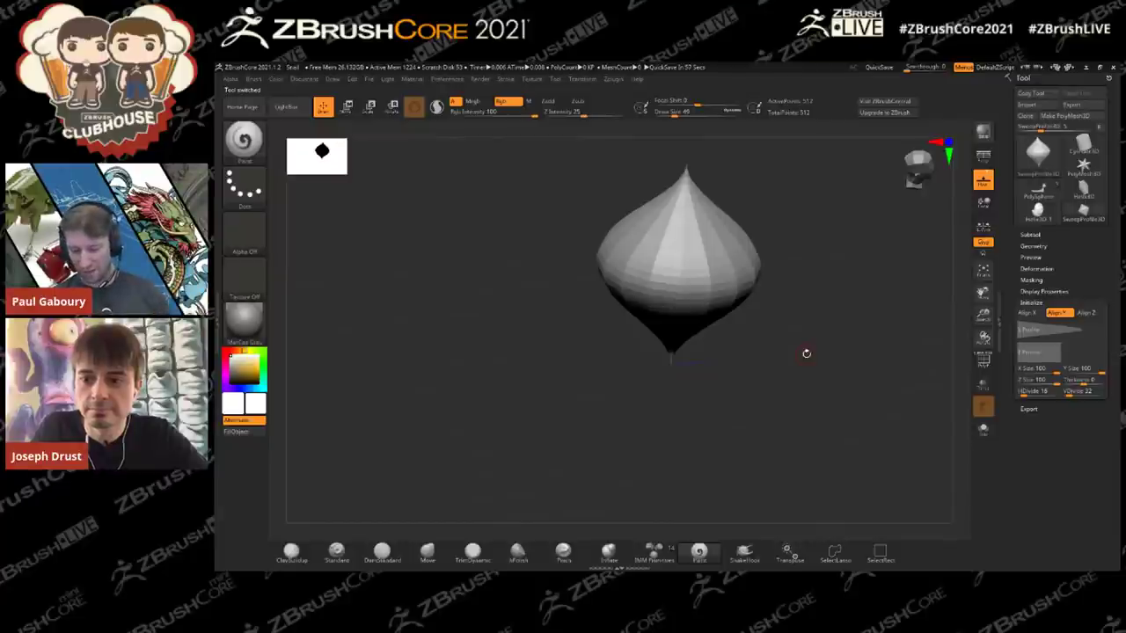
{"action": "left_click", "coordinate": [1088, 313]}
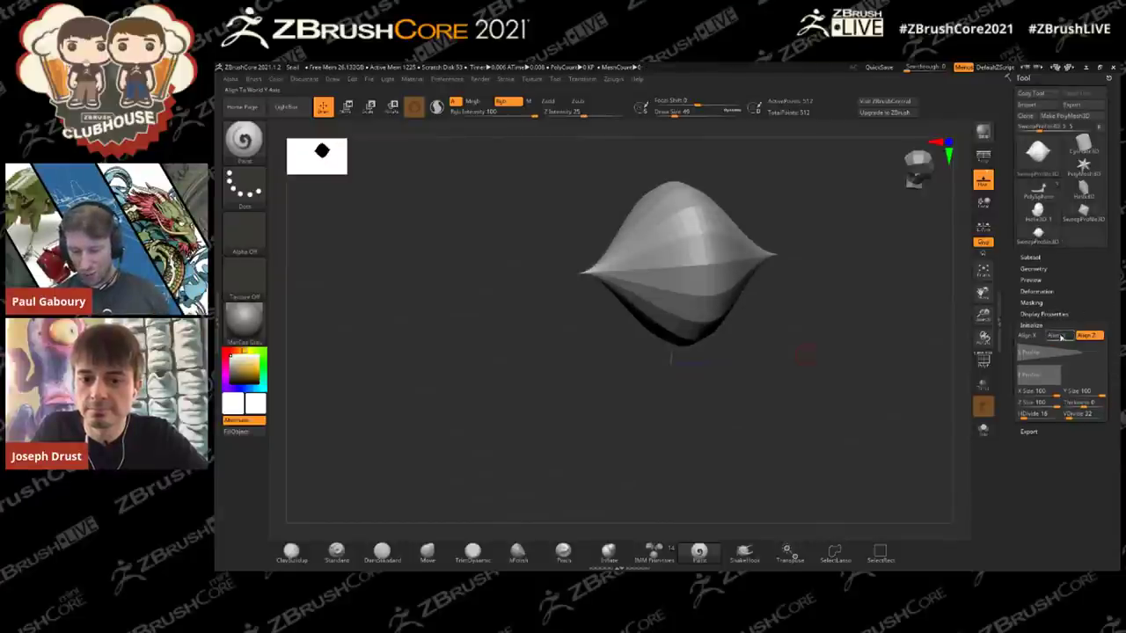
{"action": "left_click", "coordinate": [1062, 335]}
Step: Reshape the S Profile curve by adjusting its middle and moving its end and start points outward to open the base and top
{"action": "left_click", "coordinate": [1044, 354]}
{"action": "mouse_move", "coordinate": [1046, 362]}
{"action": "left_mouse_down"}
{"action": "mouse_move", "coordinate": [1065, 353]}
{"action": "mouse_move", "coordinate": [1047, 376]}
{"action": "mouse_move", "coordinate": [1066, 355]}
{"action": "mouse_move", "coordinate": [1064, 369]}
{"action": "left_mouse_up"}
{"action": "left_click_drag", "start_coordinate": [1018, 430], "coordinate": [1058, 430]}
{"action": "left_click_drag", "start_coordinate": [857, 410], "coordinate": [853, 398]}
{"action": "left_click_drag", "start_coordinate": [1078, 392], "coordinate": [1078, 429]}
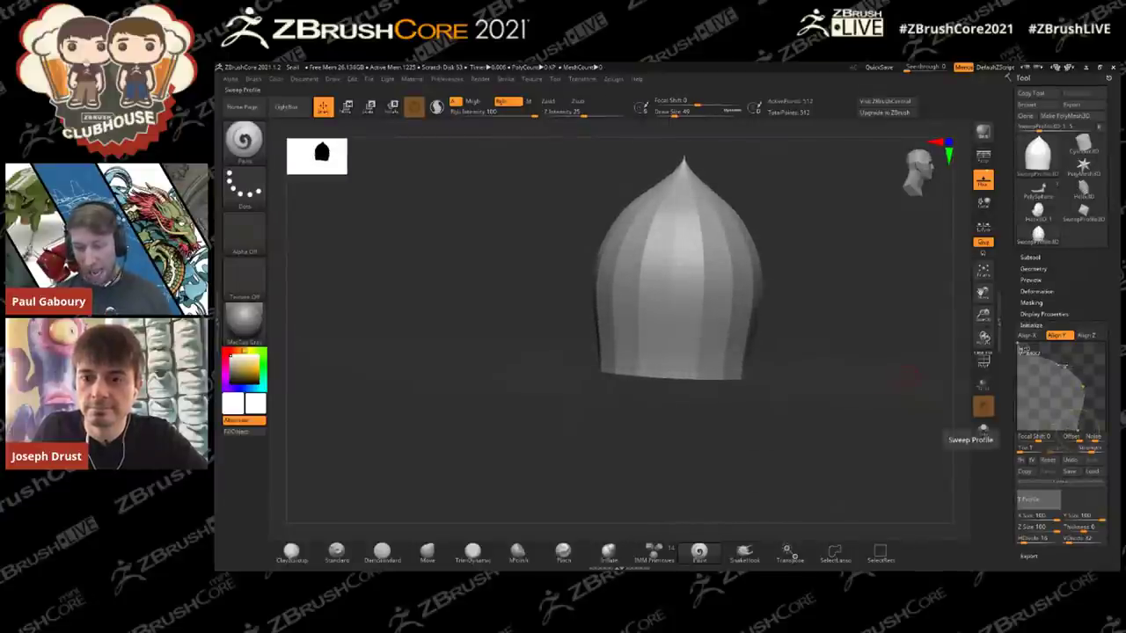
{"action": "left_click_drag", "start_coordinate": [1017, 343], "coordinate": [1071, 364]}
{"action": "left_click_drag", "start_coordinate": [796, 308], "coordinate": [794, 369]}
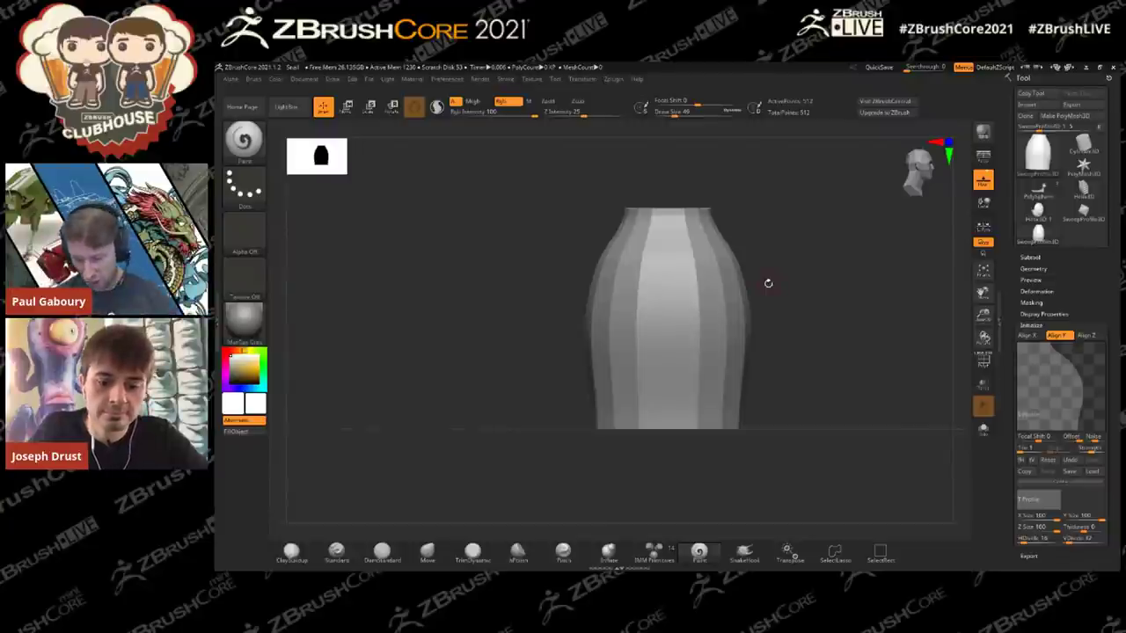
Step: Set Thickness to -23 and pull the S Profile curve's middle point inward and down to form a vase-like waist
{"action": "left_click_drag", "start_coordinate": [892, 384], "coordinate": [832, 382]}
{"action": "left_click_drag", "start_coordinate": [1082, 529], "coordinate": [1075, 525]}
{"action": "left_click_drag", "start_coordinate": [795, 347], "coordinate": [780, 331]}
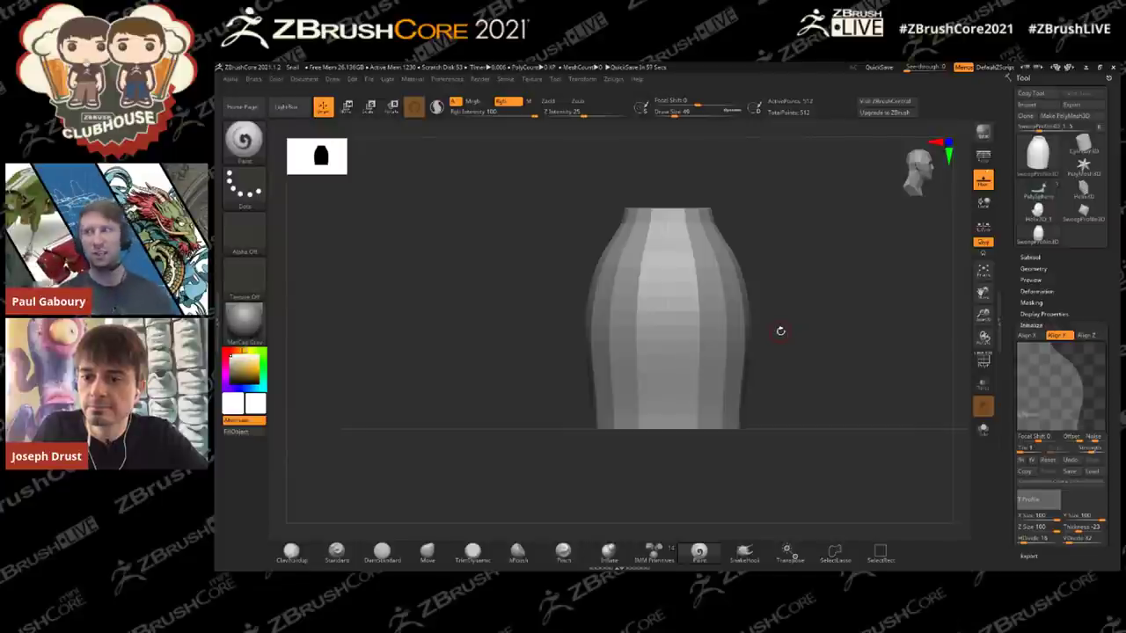
{"action": "left_click_drag", "start_coordinate": [1082, 387], "coordinate": [1052, 410]}
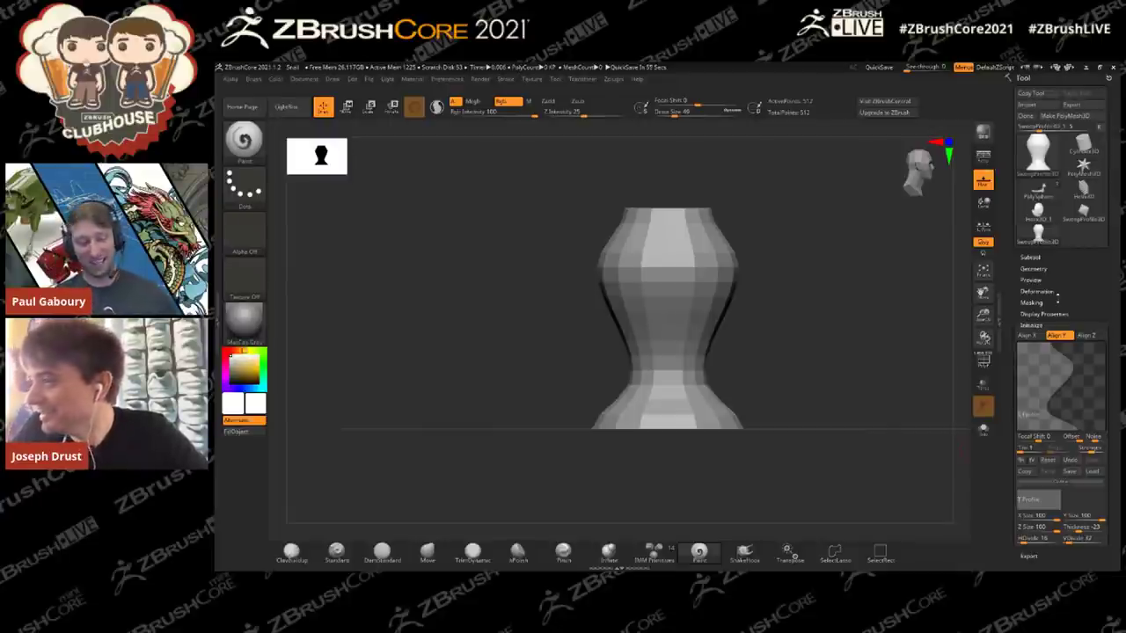
Step: Switch back to the Helix3D_1 spiral and convert it to a PolyMesh3D tool
{"action": "left_click", "coordinate": [1038, 212]}
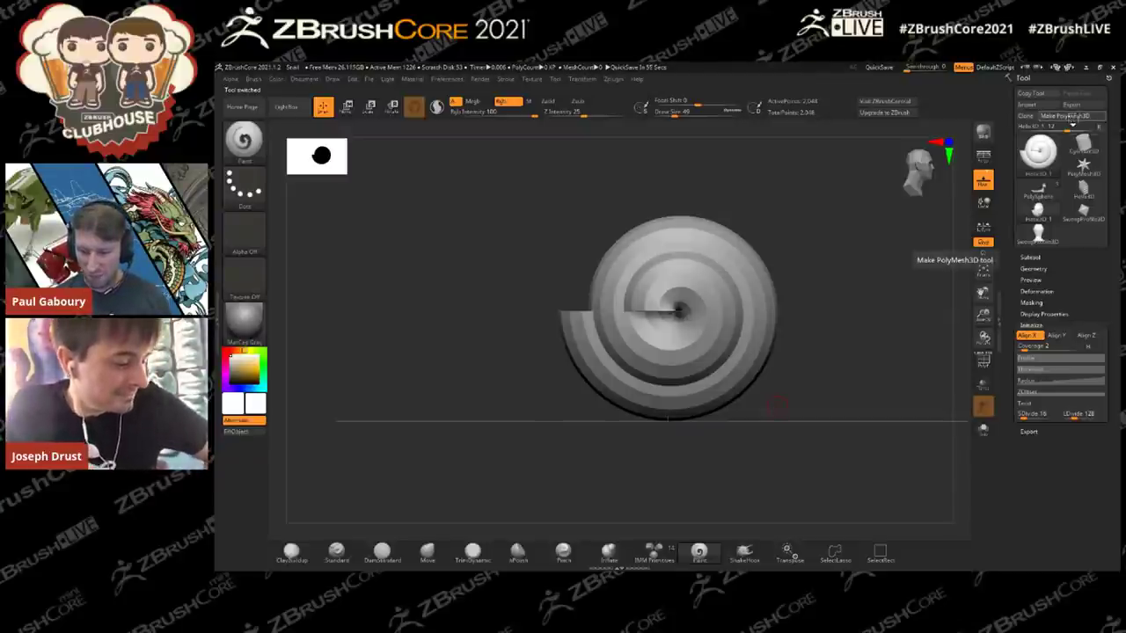
{"action": "left_click", "coordinate": [1069, 117]}
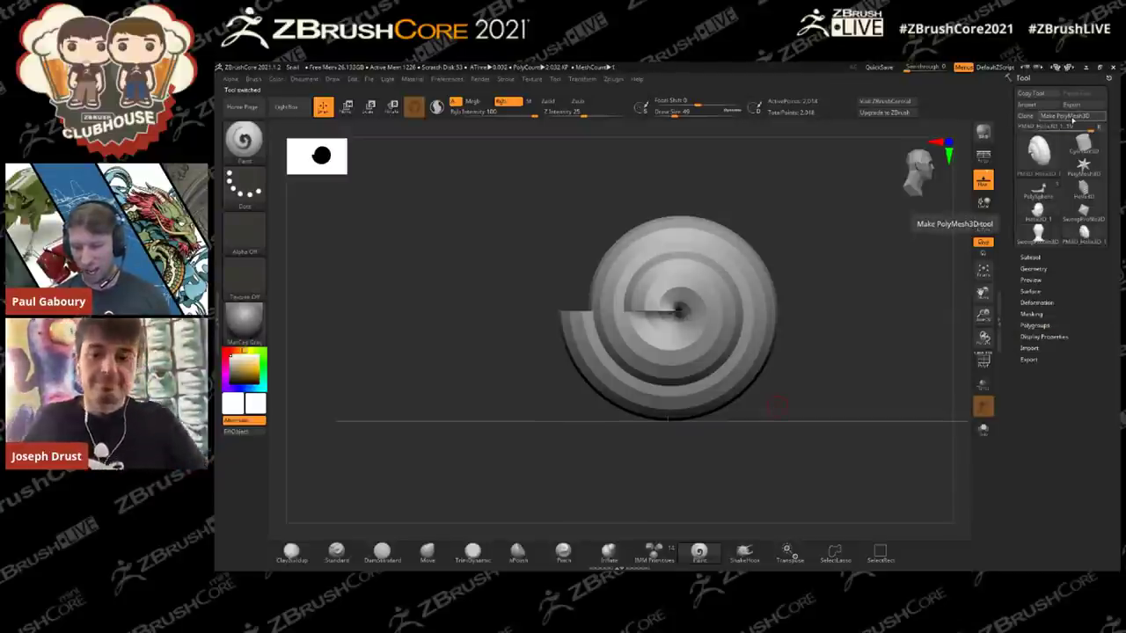
{"action": "mouse_move", "coordinate": [1072, 246]}
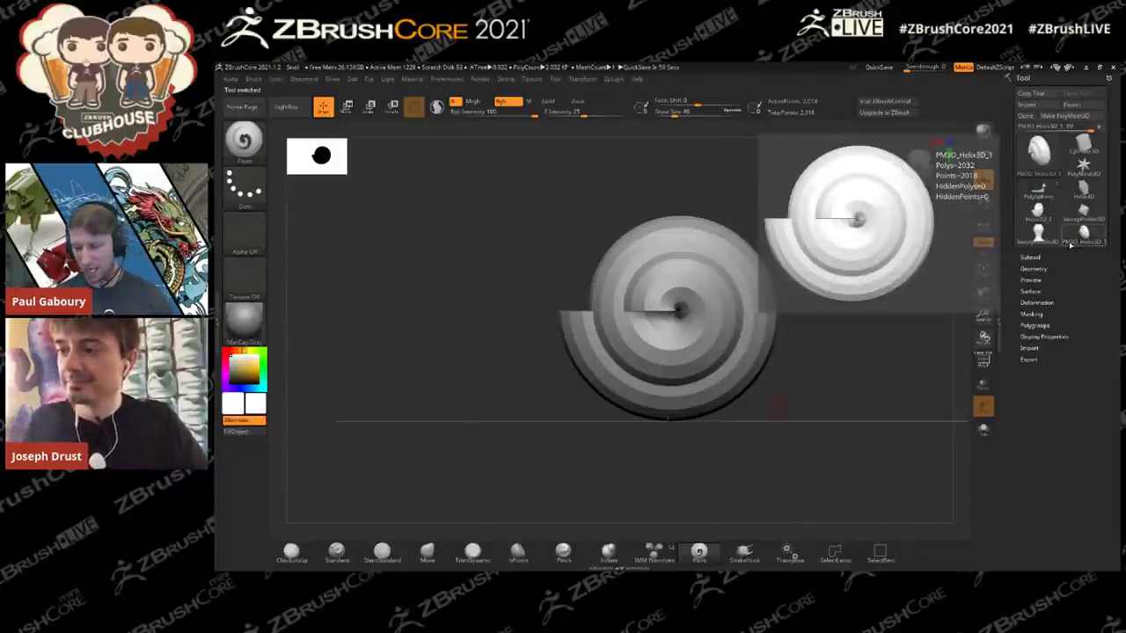
Step: Switch to the snail model, open its subtool list, and hide the brown shell subtool PolySphere1
{"action": "left_click", "coordinate": [1038, 191]}
{"action": "mouse_move", "coordinate": [832, 374]}
{"action": "right_mouse_down", "text": "ctrl"}
{"action": "mouse_move", "coordinate": [761, 372]}
{"action": "mouse_move", "coordinate": [815, 336]}
{"action": "right_mouse_up", "text": "ctrl"}
{"action": "left_click", "coordinate": [1030, 258]}
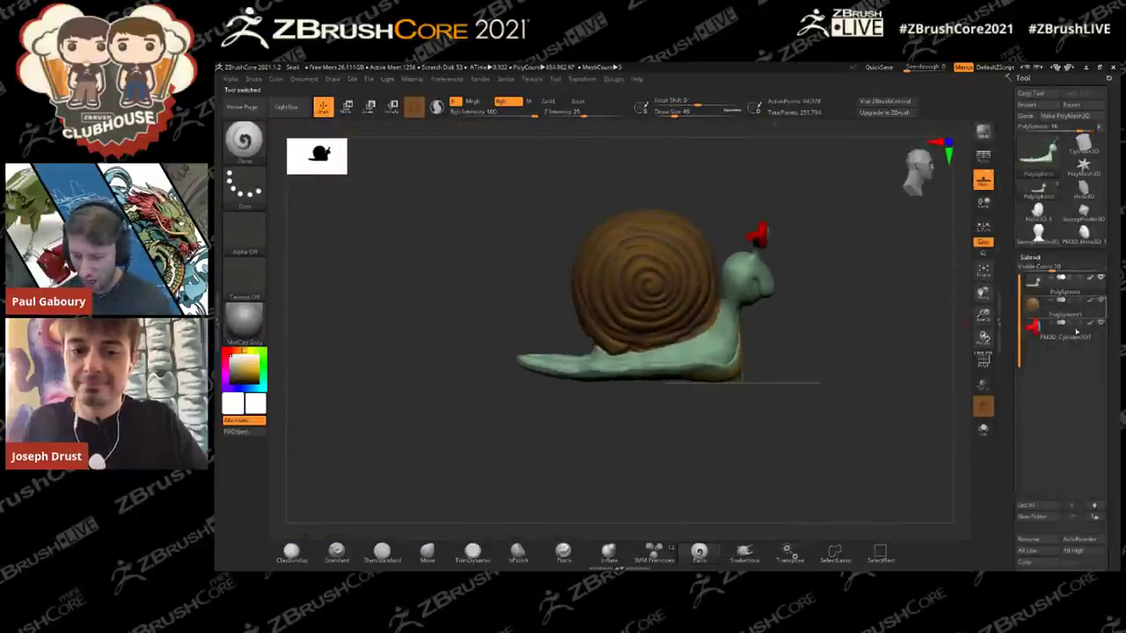
{"action": "mouse_move", "coordinate": [1044, 339]}
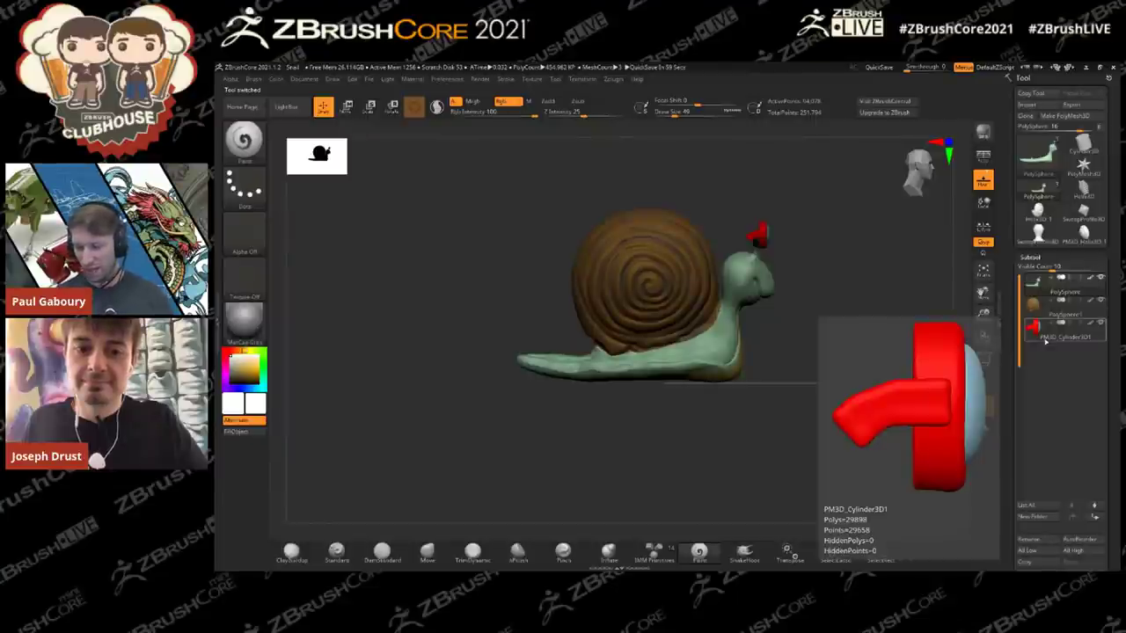
{"action": "left_click", "coordinate": [1099, 298]}
{"action": "mouse_move", "coordinate": [829, 395]}
{"action": "left_mouse_down"}
{"action": "mouse_move", "coordinate": [829, 445]}
{"action": "mouse_move", "coordinate": [807, 378]}
{"action": "mouse_move", "coordinate": [817, 395]}
{"action": "mouse_move", "coordinate": [811, 384]}
{"action": "mouse_move", "coordinate": [846, 383]}
{"action": "left_mouse_up"}
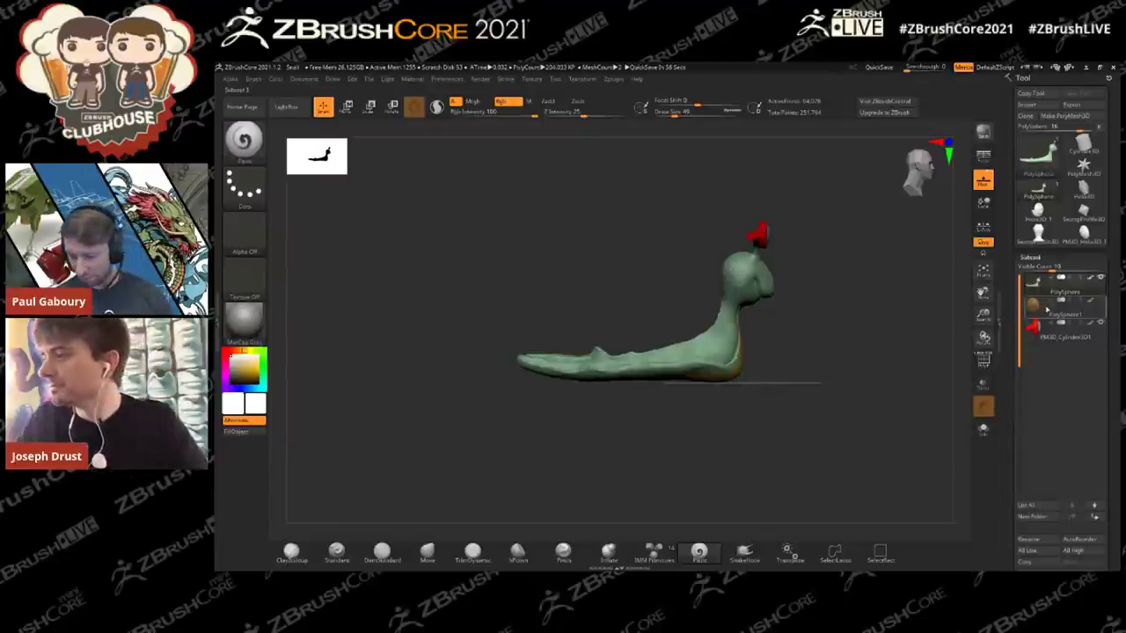
Step: Insert PM3D_Helix3D_1 as a subtool directly below the snail's body subtool
{"action": "scroll", "coordinate": [1043, 264], "scroll_direction": "down", "scroll_amount": 3}
{"action": "mouse_move", "coordinate": [1047, 215]}
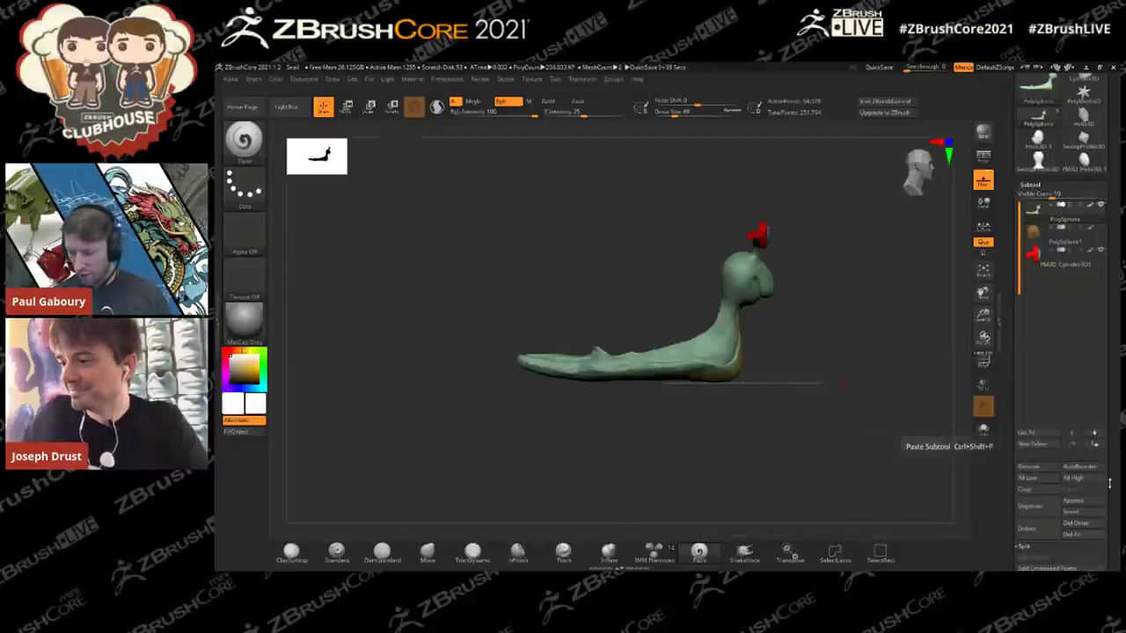
{"action": "scroll", "coordinate": [1082, 457], "scroll_direction": "down", "scroll_amount": 2}
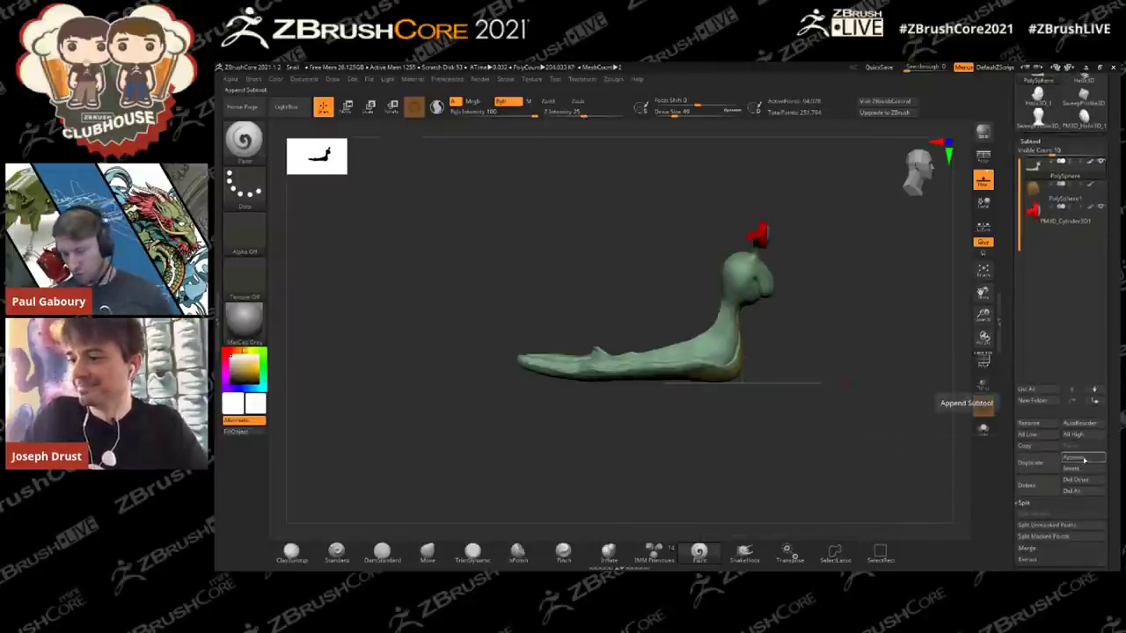
{"action": "left_click", "coordinate": [1082, 469]}
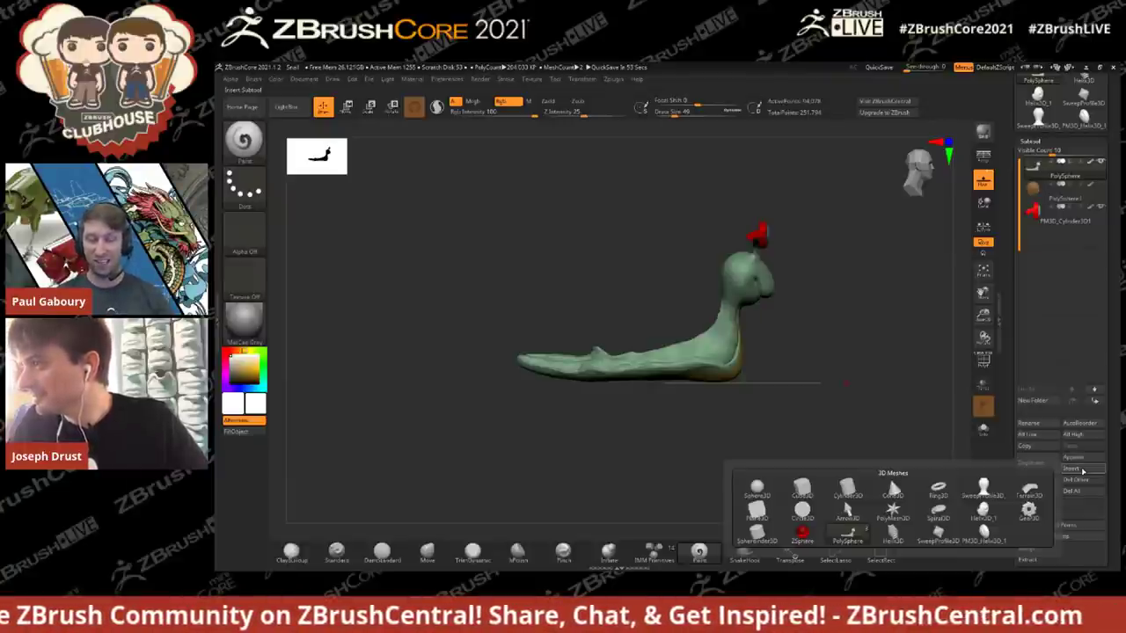
{"action": "mouse_move", "coordinate": [984, 532]}
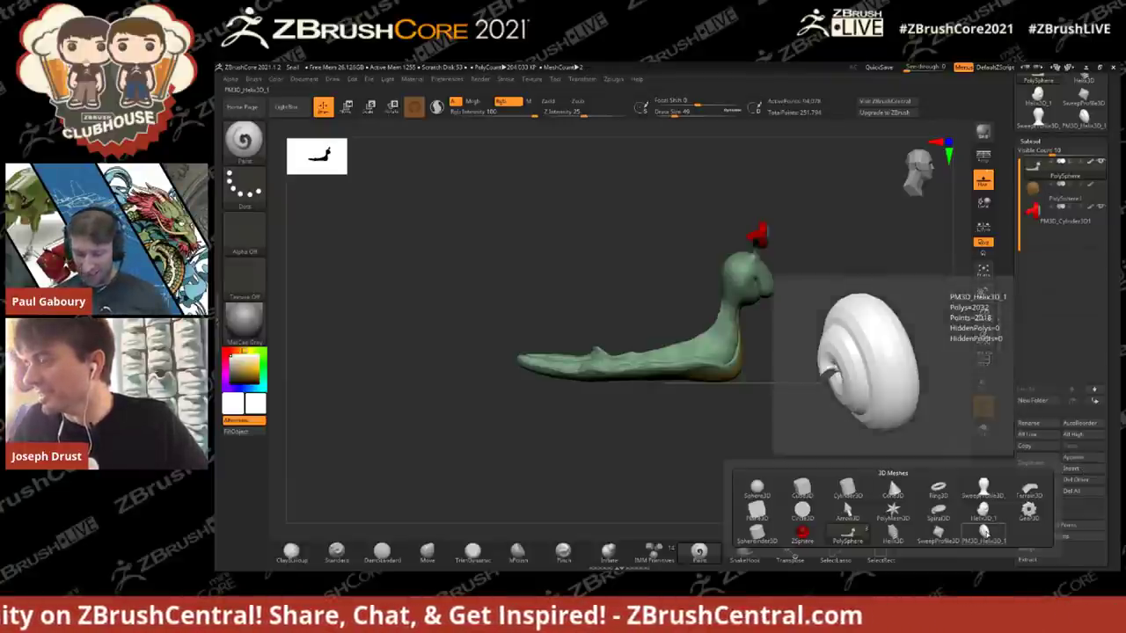
{"action": "left_click", "coordinate": [984, 531]}
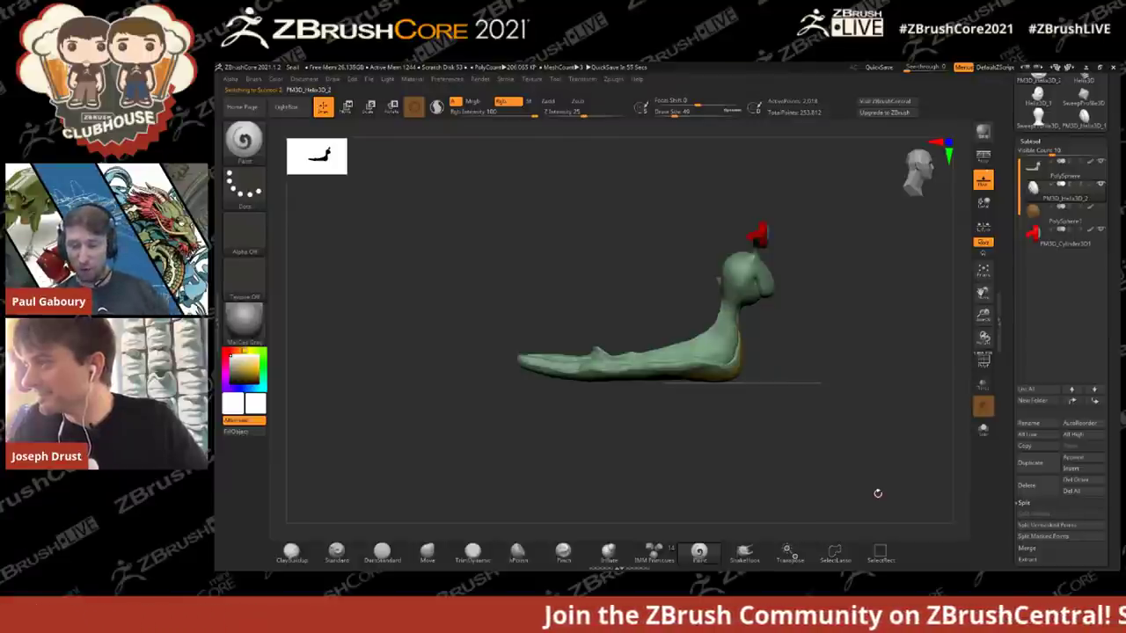
{"action": "mouse_move", "coordinate": [1034, 189]}
{"action": "mouse_move", "coordinate": [1037, 167]}
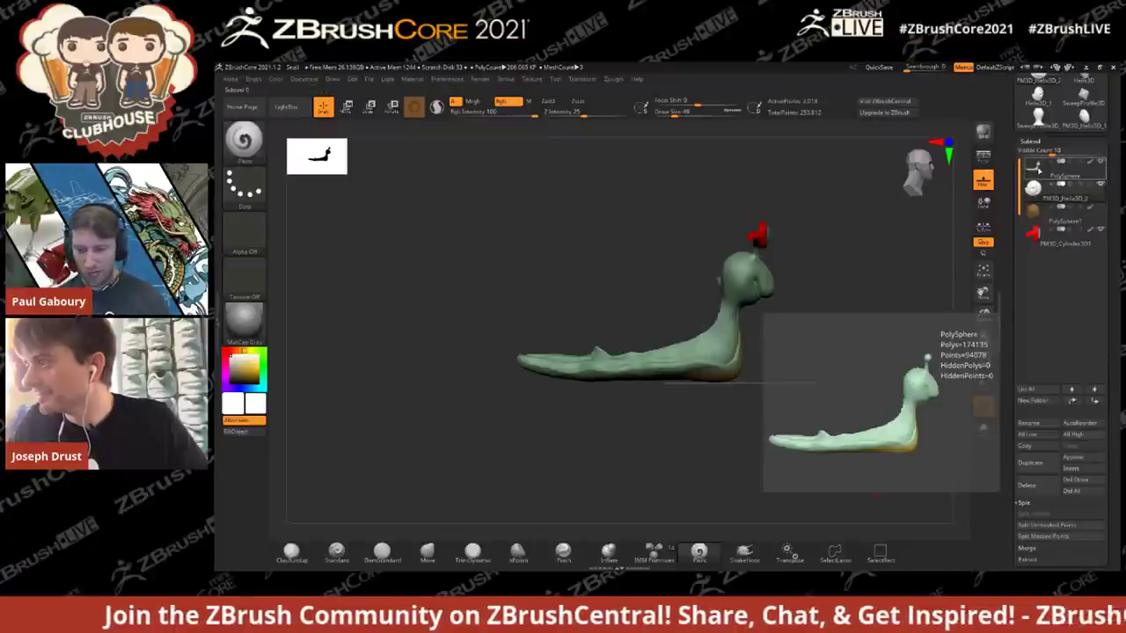
Step: Append the PolyMesh3D star at the end of the subtool list and delete it again
{"action": "left_click", "coordinate": [1079, 458]}
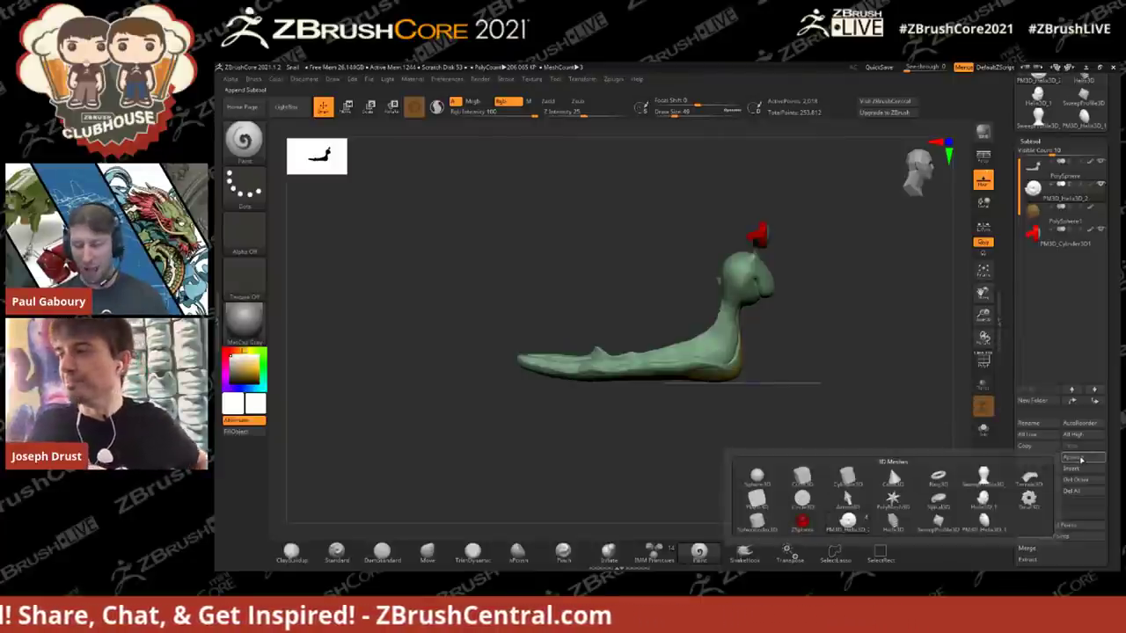
{"action": "mouse_move", "coordinate": [895, 501]}
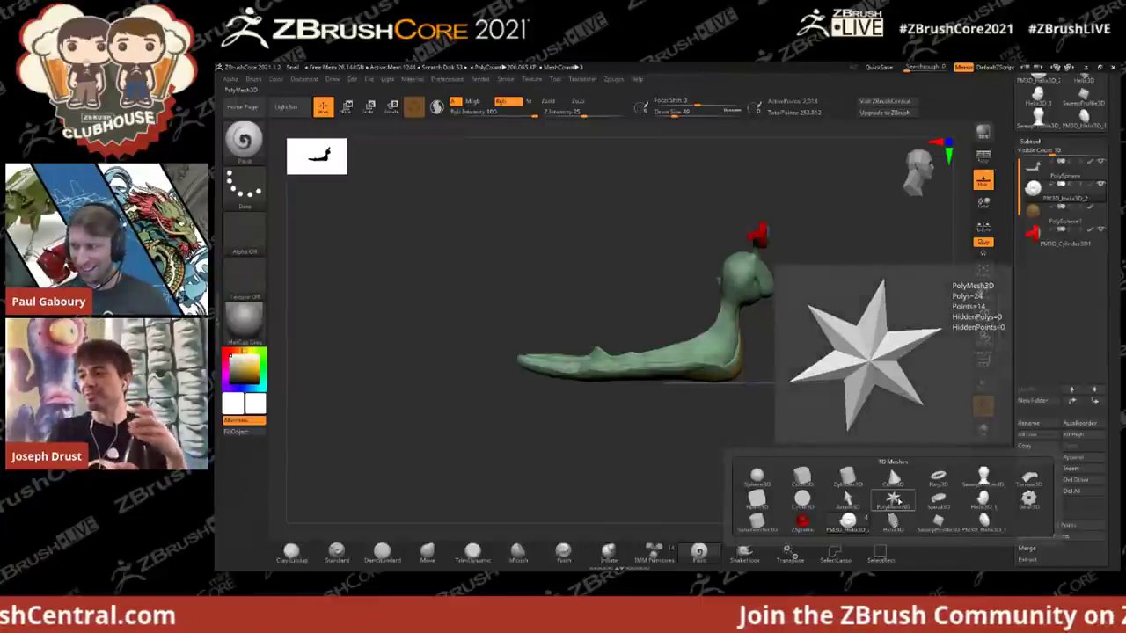
{"action": "left_click", "coordinate": [894, 500]}
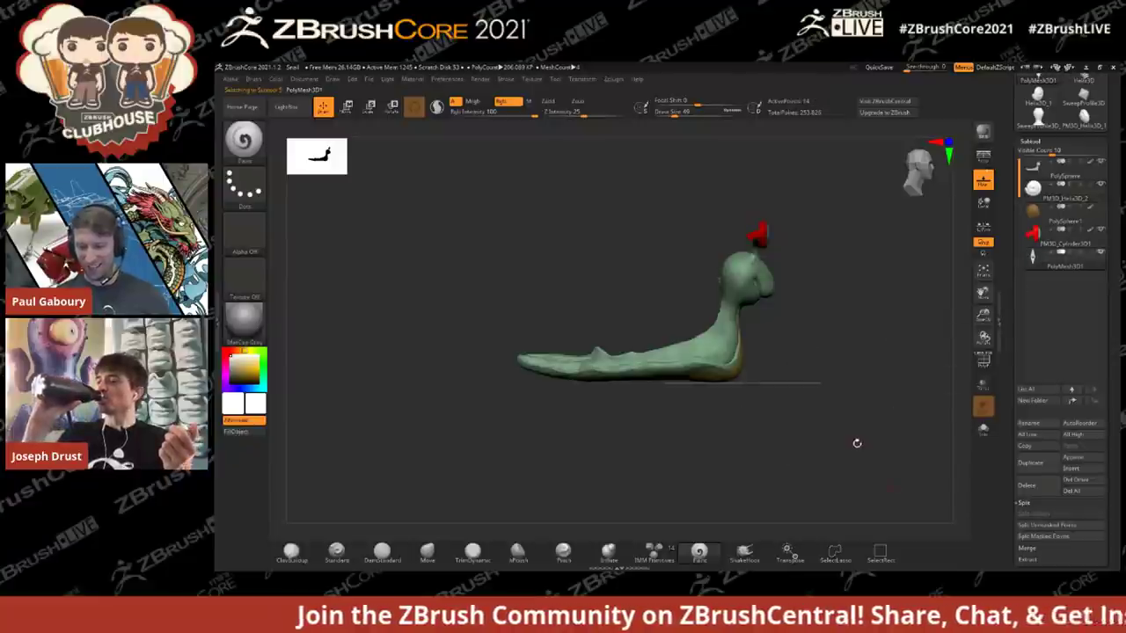
{"action": "left_click", "coordinate": [1055, 258]}
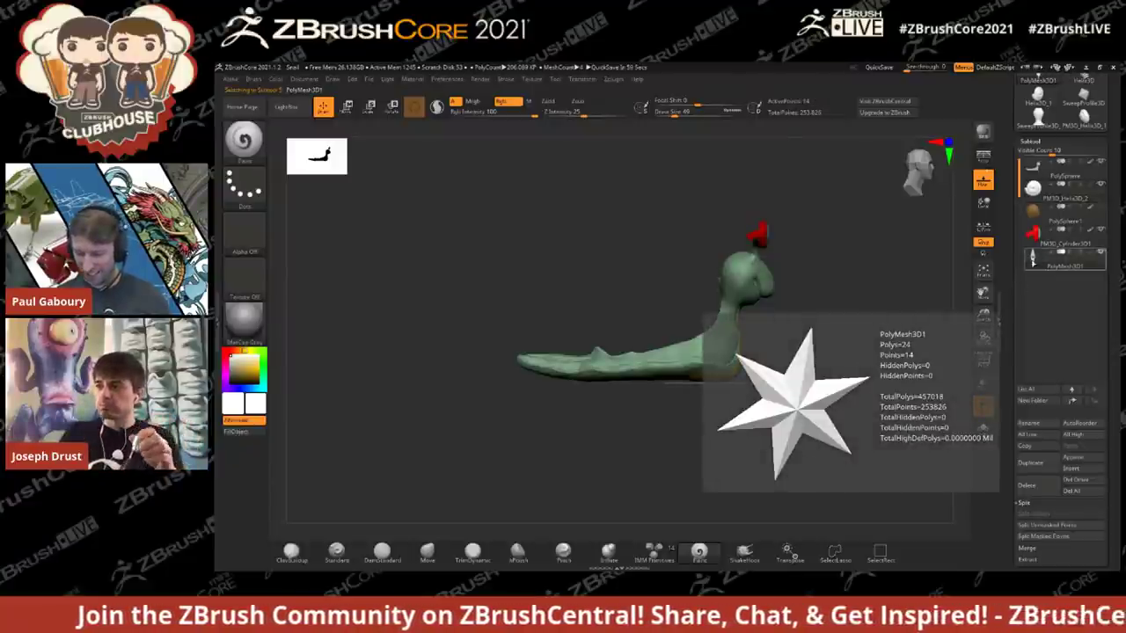
{"action": "left_click", "coordinate": [983, 405]}
{"action": "left_click", "coordinate": [954, 507]}
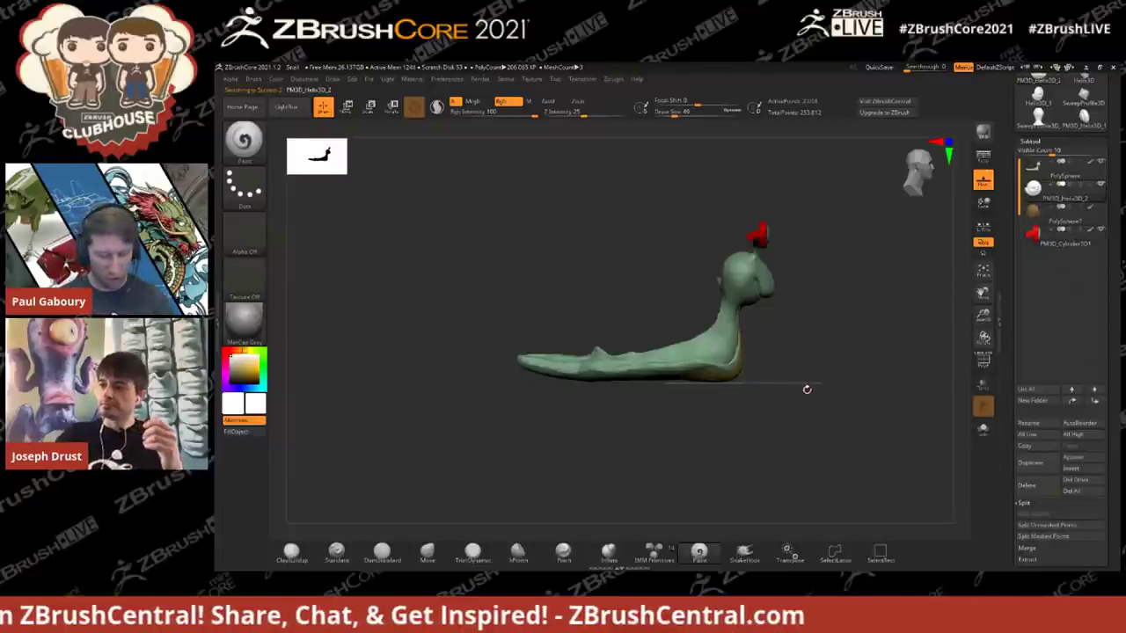
Step: Enlarge and rotate the inserted helix shell with the transform gizmo, and reset the gizmo's orientation
{"action": "key", "text": "w"}
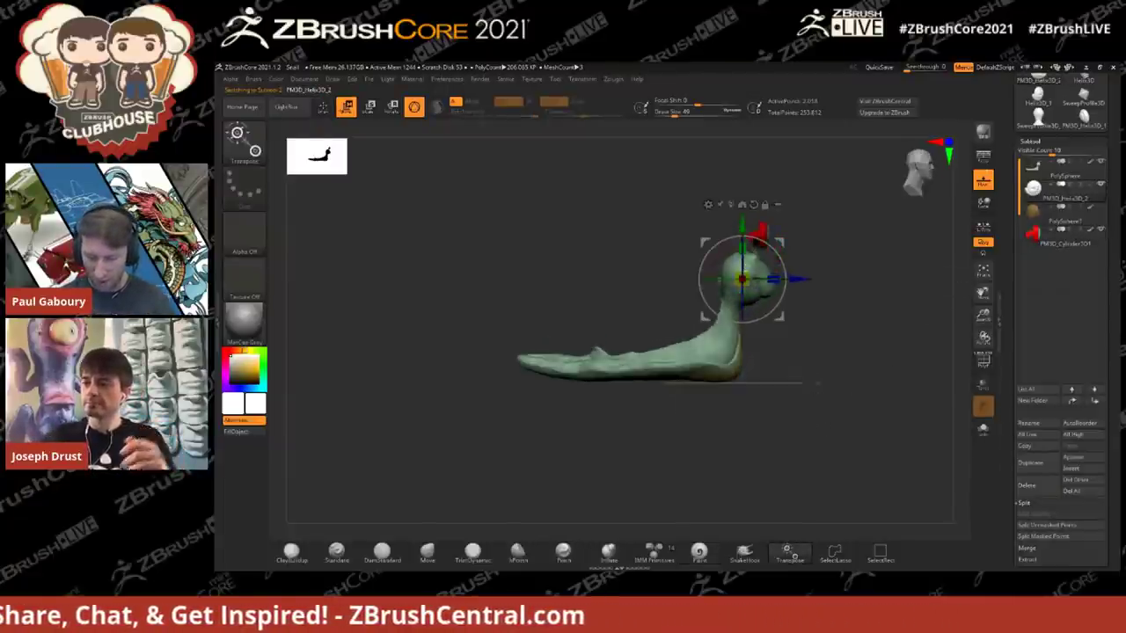
{"action": "left_click_drag", "start_coordinate": [742, 279], "coordinate": [799, 246]}
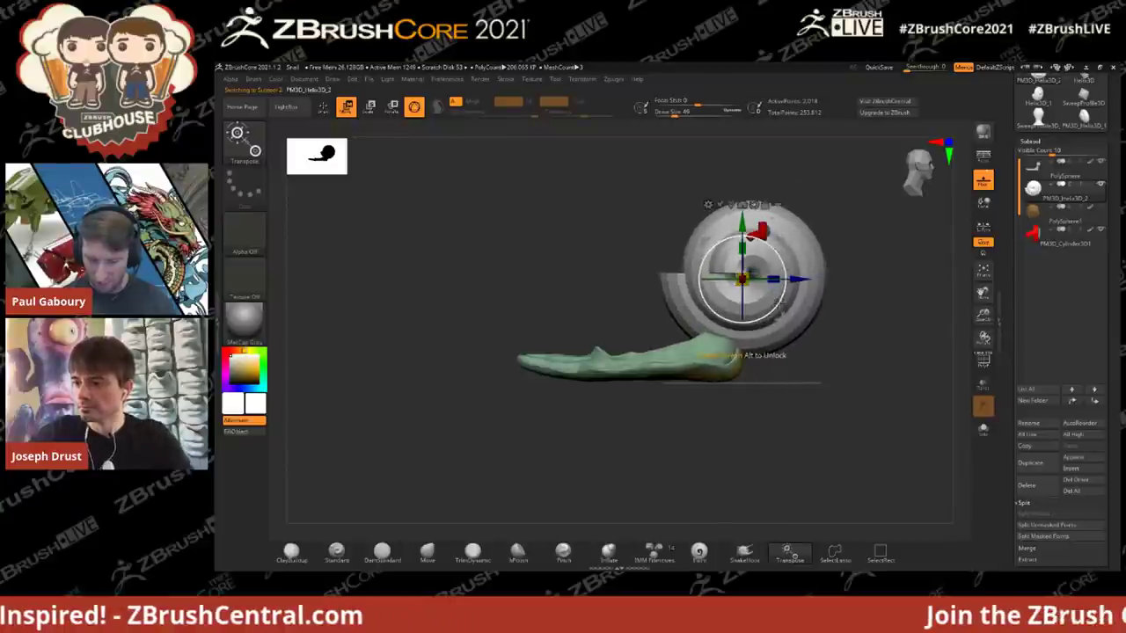
{"action": "left_click_drag", "start_coordinate": [779, 303], "coordinate": [752, 235]}
{"action": "left_click_drag", "start_coordinate": [838, 336], "coordinate": [802, 337]}
{"action": "left_click", "coordinate": [753, 204]}
Step: Move the helix shell back toward the snail's tail and out to one side of the body, and reset the gizmo's orientation
{"action": "left_click_drag", "start_coordinate": [802, 281], "coordinate": [701, 280]}
{"action": "left_click_drag", "start_coordinate": [646, 219], "coordinate": [646, 242]}
{"action": "right_click_drag", "start_coordinate": [819, 408], "coordinate": [833, 391], "text": "ctrl"}
{"action": "left_click_drag", "start_coordinate": [832, 390], "coordinate": [790, 312]}
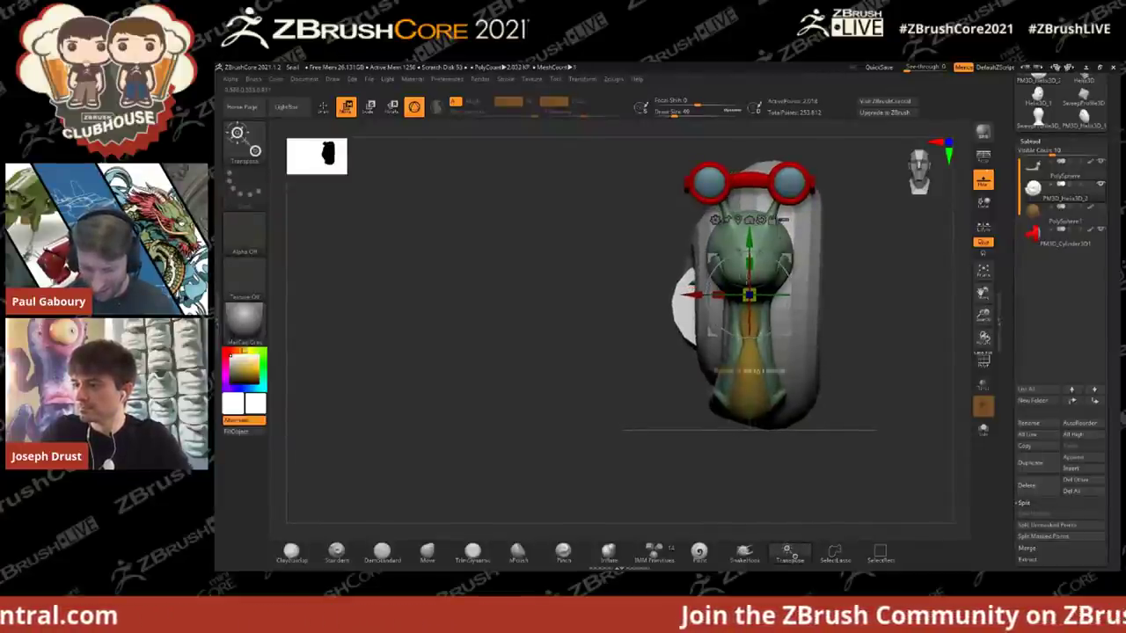
{"action": "mouse_move", "coordinate": [828, 399]}
{"action": "left_mouse_down"}
{"action": "mouse_move", "coordinate": [813, 407]}
{"action": "mouse_move", "coordinate": [829, 418]}
{"action": "left_mouse_up"}
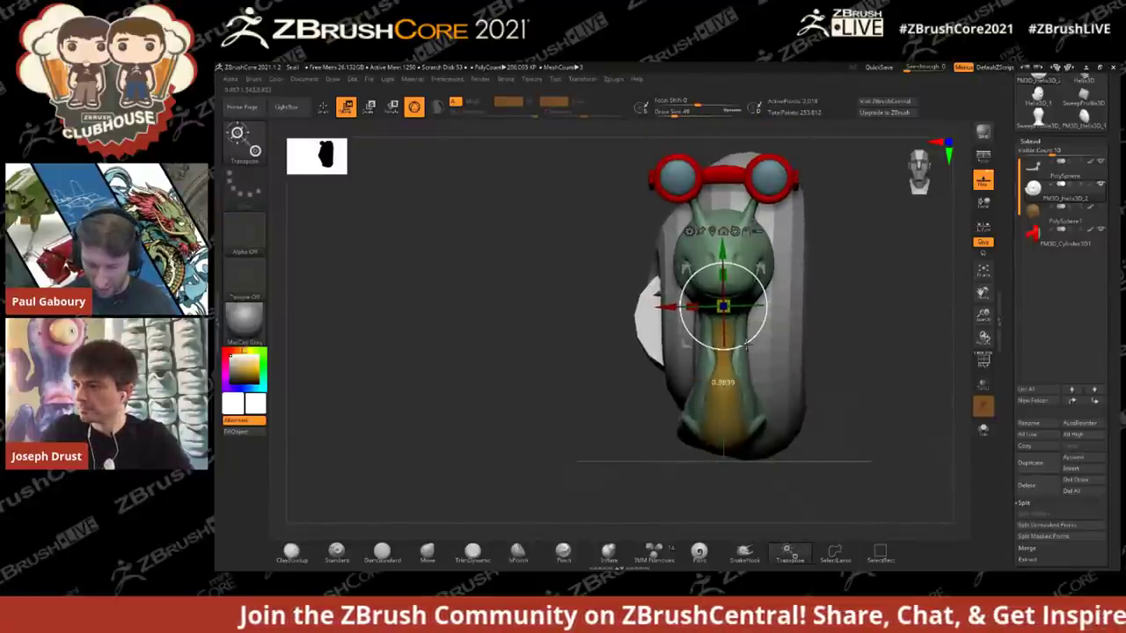
{"action": "left_click_drag", "start_coordinate": [676, 310], "coordinate": [555, 436]}
{"action": "left_click_drag", "start_coordinate": [650, 328], "coordinate": [634, 307], "text": "alt"}
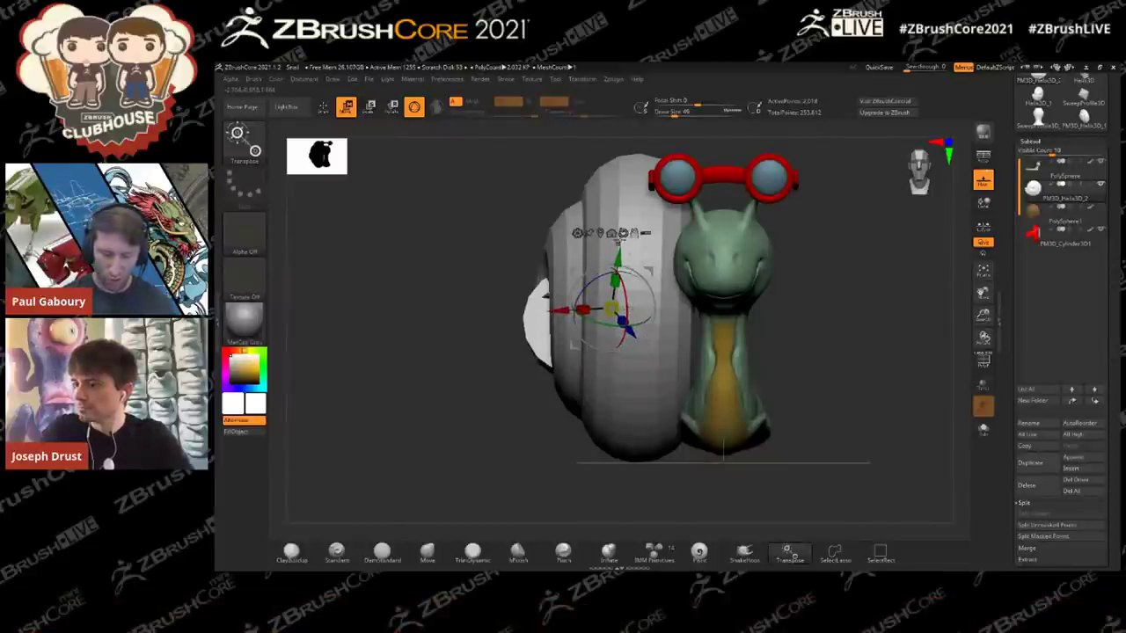
{"action": "left_click", "coordinate": [621, 233]}
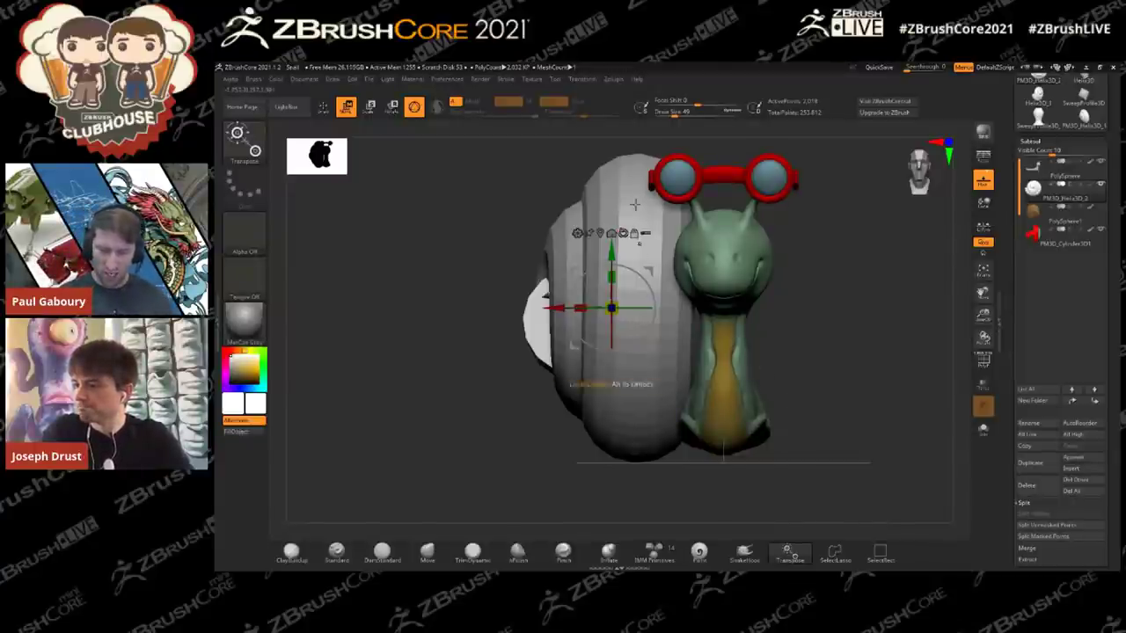
Step: Hide the snail's body and red glasses subtools, and shift the helix shell sideways across the centre plane
{"action": "left_click_drag", "start_coordinate": [556, 306], "coordinate": [619, 306]}
{"action": "left_click", "coordinate": [1100, 162]}
{"action": "left_click", "coordinate": [1100, 230]}
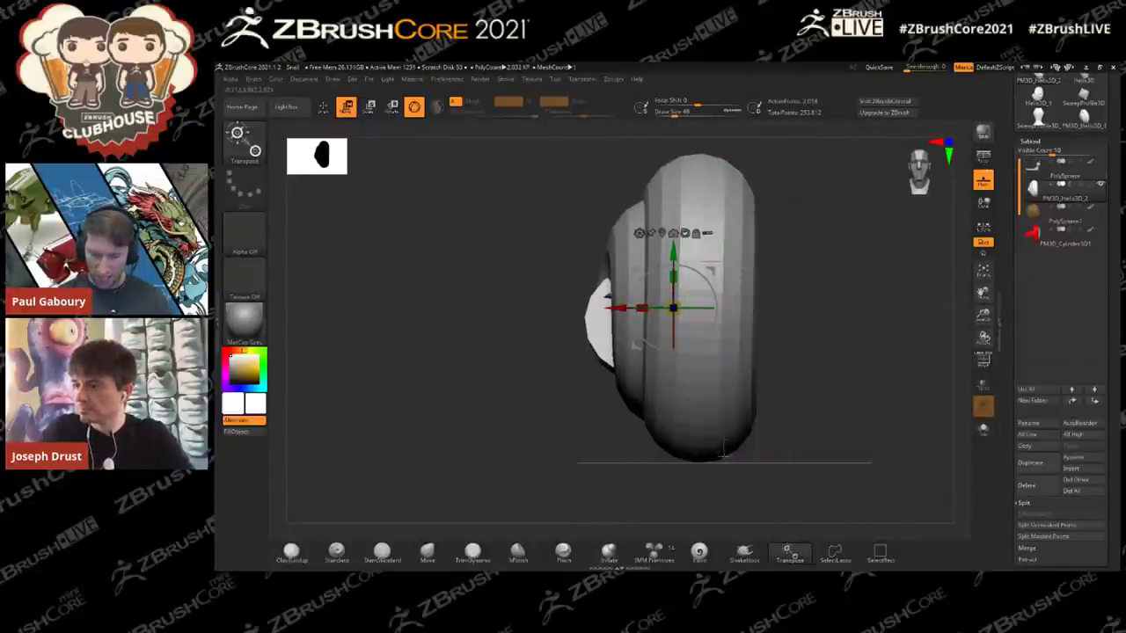
{"action": "right_click_drag", "start_coordinate": [745, 254], "coordinate": [785, 274]}
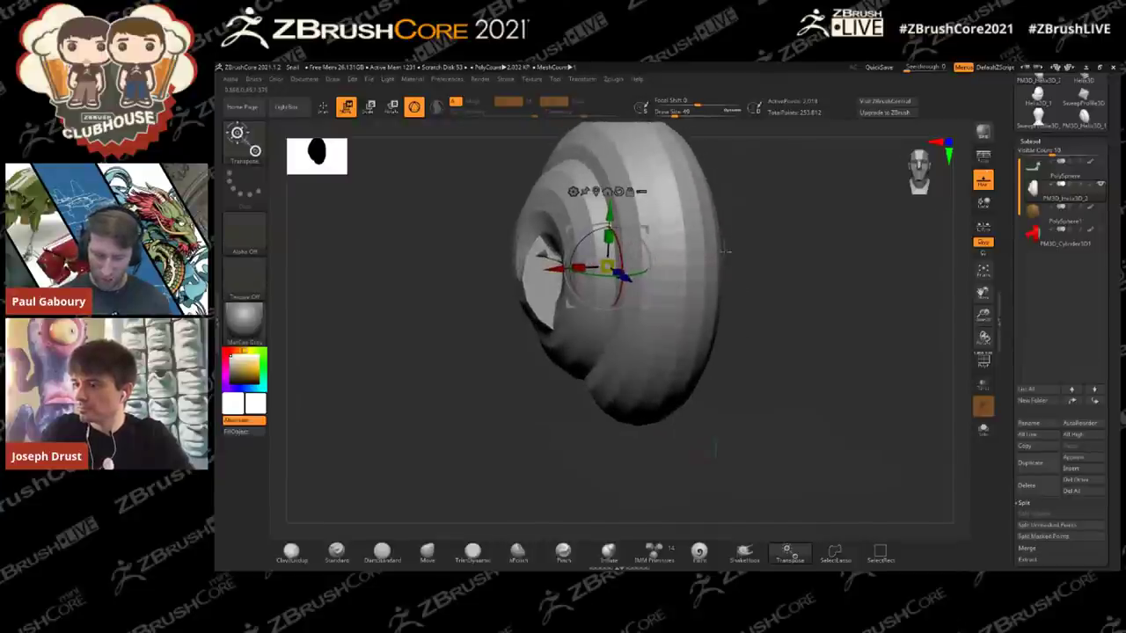
{"action": "left_click_drag", "start_coordinate": [781, 286], "coordinate": [764, 283], "text": "shift"}
{"action": "left_click_drag", "start_coordinate": [619, 311], "coordinate": [641, 310]}
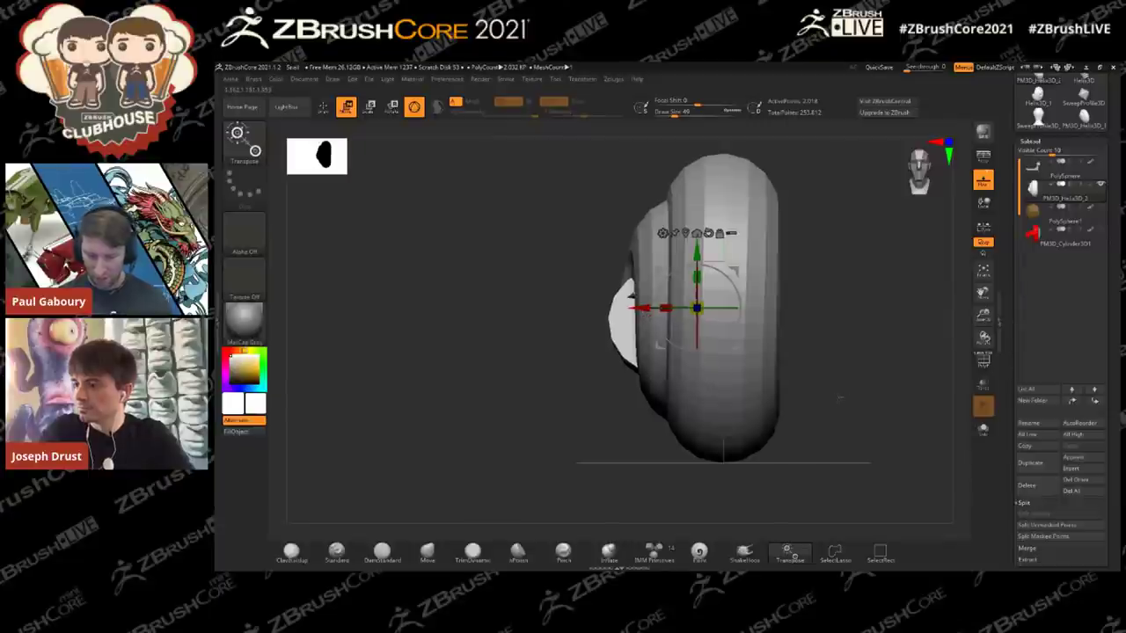
{"action": "left_click_drag", "start_coordinate": [641, 309], "coordinate": [646, 308]}
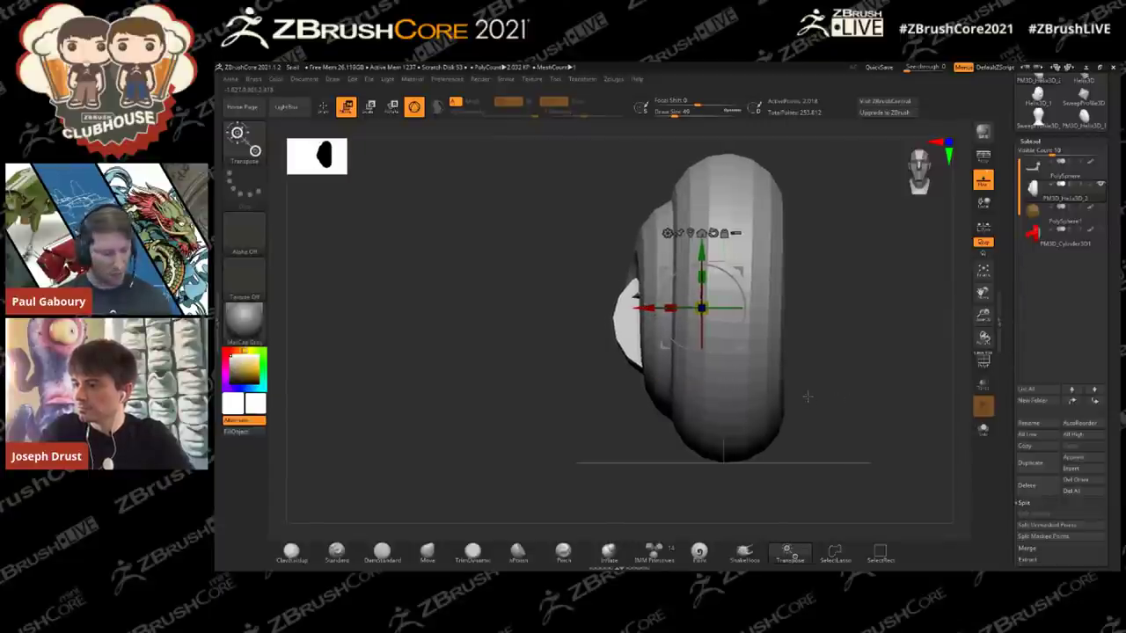
Step: Make the helix shell symmetrical by applying Mirror And Weld from the geometry's topology tools
{"action": "key", "text": "q"}
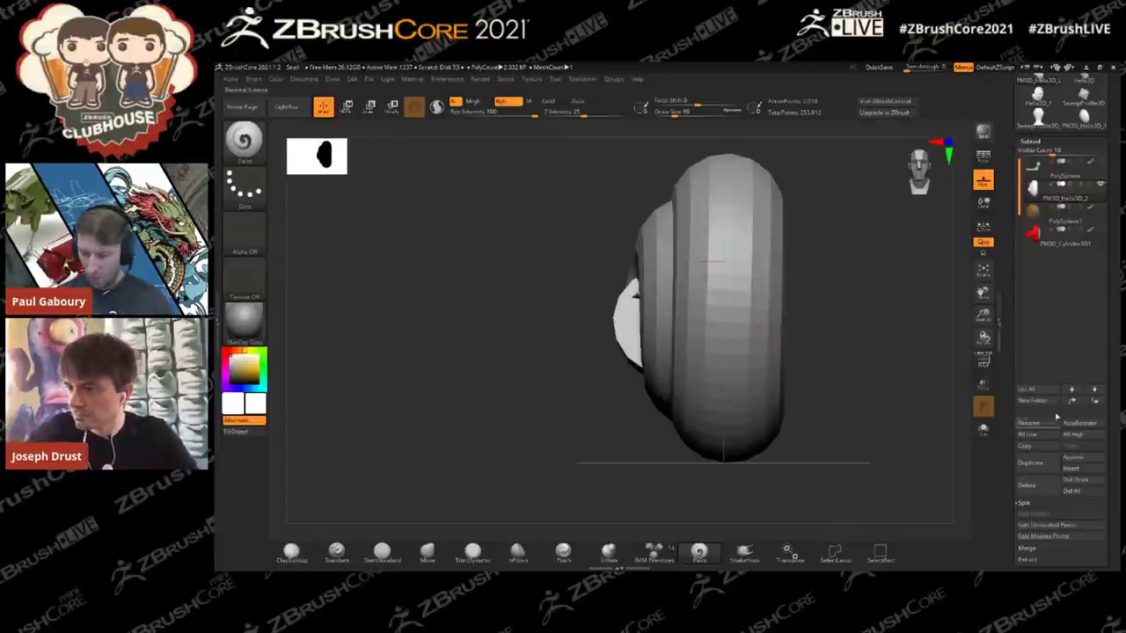
{"action": "scroll", "coordinate": [1057, 417], "scroll_direction": "down", "scroll_amount": 4}
{"action": "key", "text": "shift"}
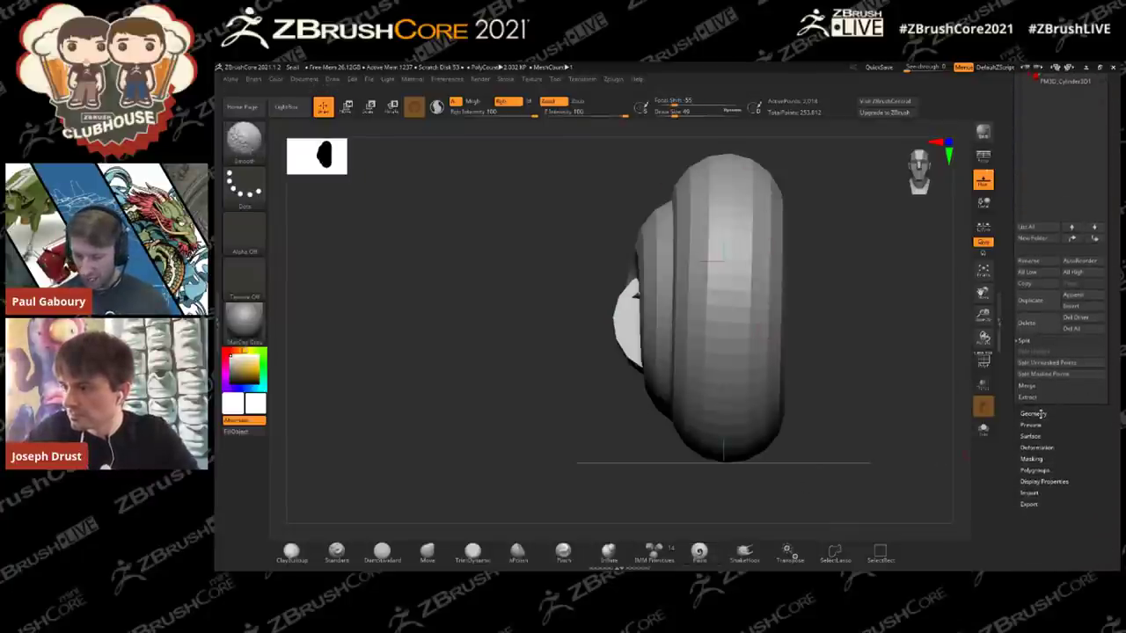
{"action": "left_click", "coordinate": [1033, 413]}
{"action": "scroll", "coordinate": [1037, 352], "scroll_direction": "down", "scroll_amount": 5}
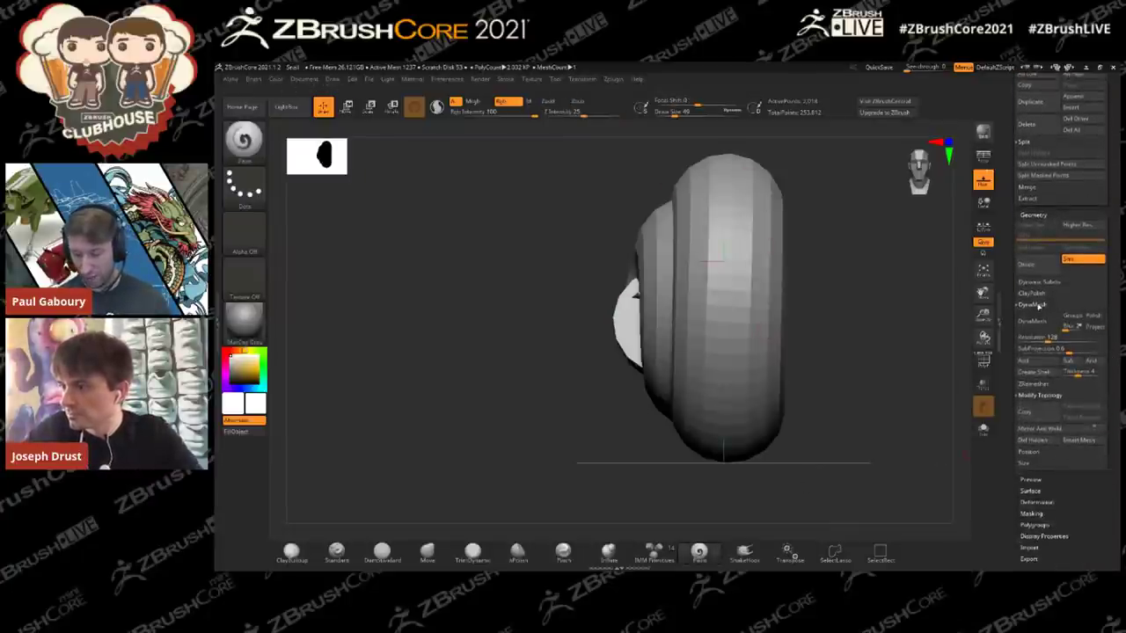
{"action": "left_click", "coordinate": [1034, 305]}
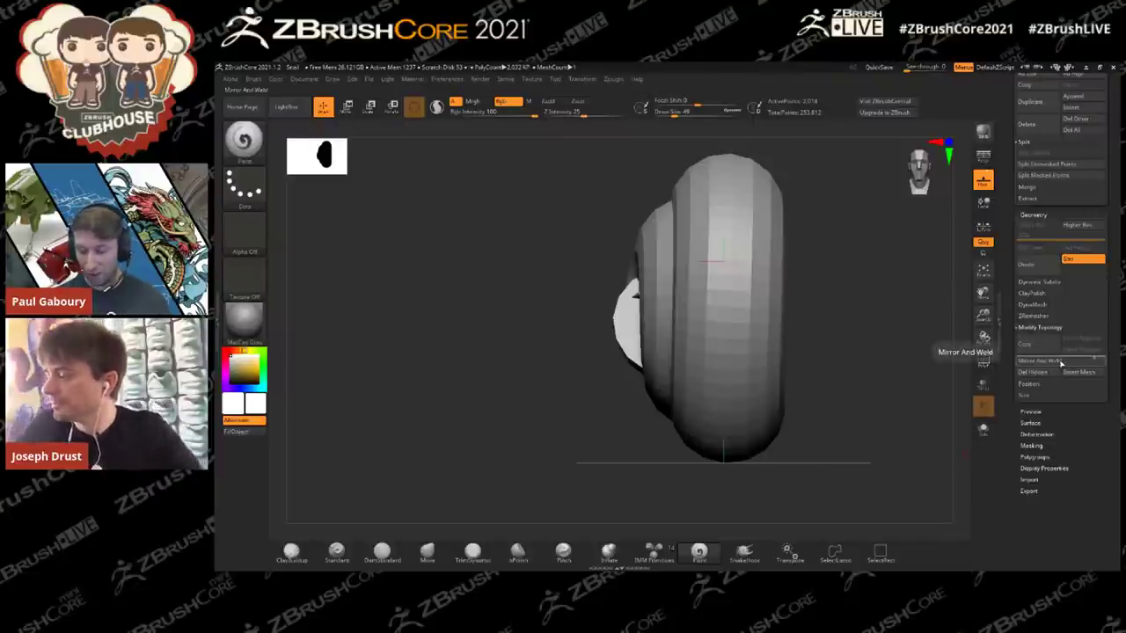
{"action": "left_click", "coordinate": [1062, 363]}
Step: Subdivide the mirrored helix shell three times, up to subdivision level 4
{"action": "left_click_drag", "start_coordinate": [871, 414], "coordinate": [916, 402]}
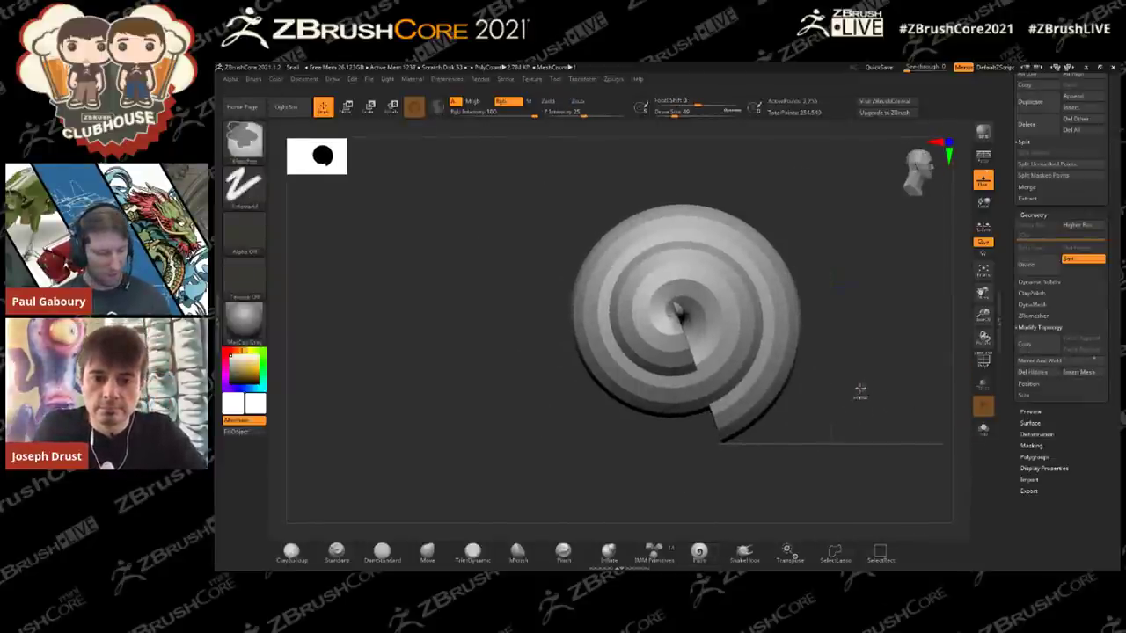
{"action": "key", "text": "ctrl+d"}
{"action": "key", "text": "ctrl+d"}
{"action": "key", "text": "ctrl+d"}
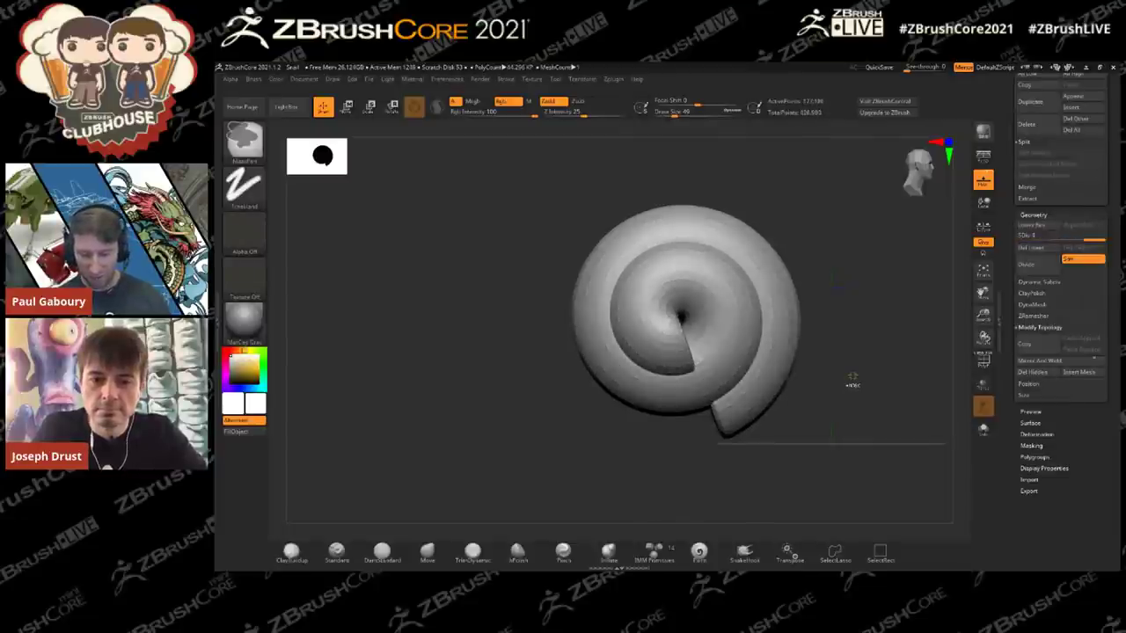
{"action": "right_click_drag", "start_coordinate": [852, 378], "coordinate": [817, 374], "text": "ctrl"}
{"action": "left_click_drag", "start_coordinate": [817, 375], "coordinate": [867, 365]}
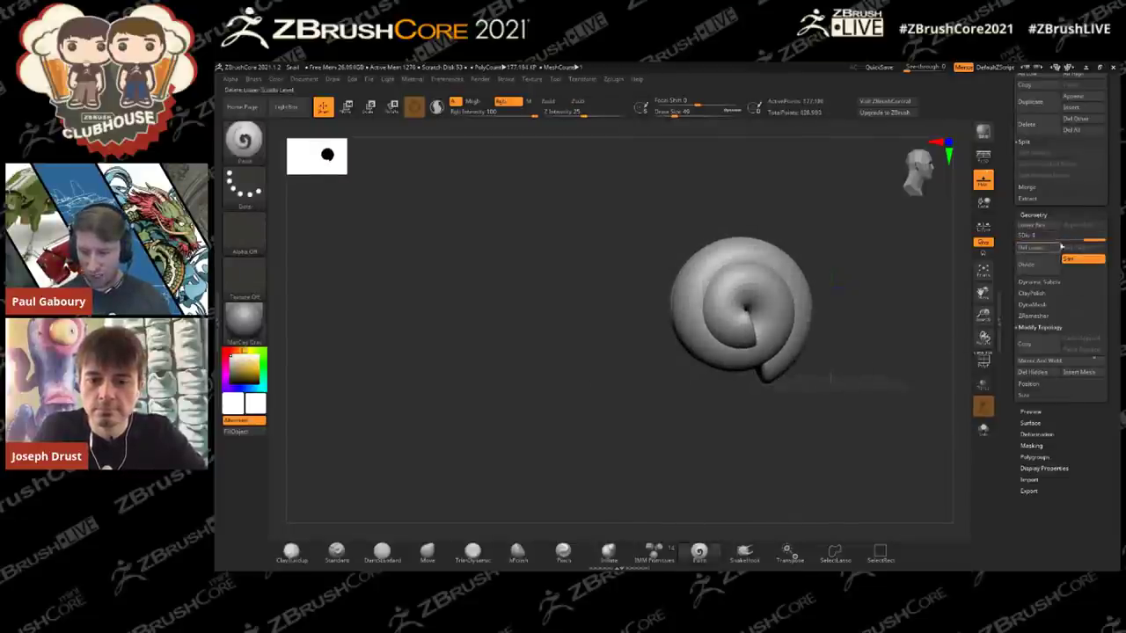
{"action": "mouse_move", "coordinate": [776, 320]}
{"action": "right_mouse_down", "text": "alt"}
{"action": "mouse_move", "coordinate": [729, 352]}
{"action": "mouse_move", "coordinate": [817, 350]}
{"action": "right_mouse_up", "text": "alt"}
Step: Set the brush draw size to 338 and inspect the subdivided shell from both sides and the back
{"action": "key", "text": "s"}
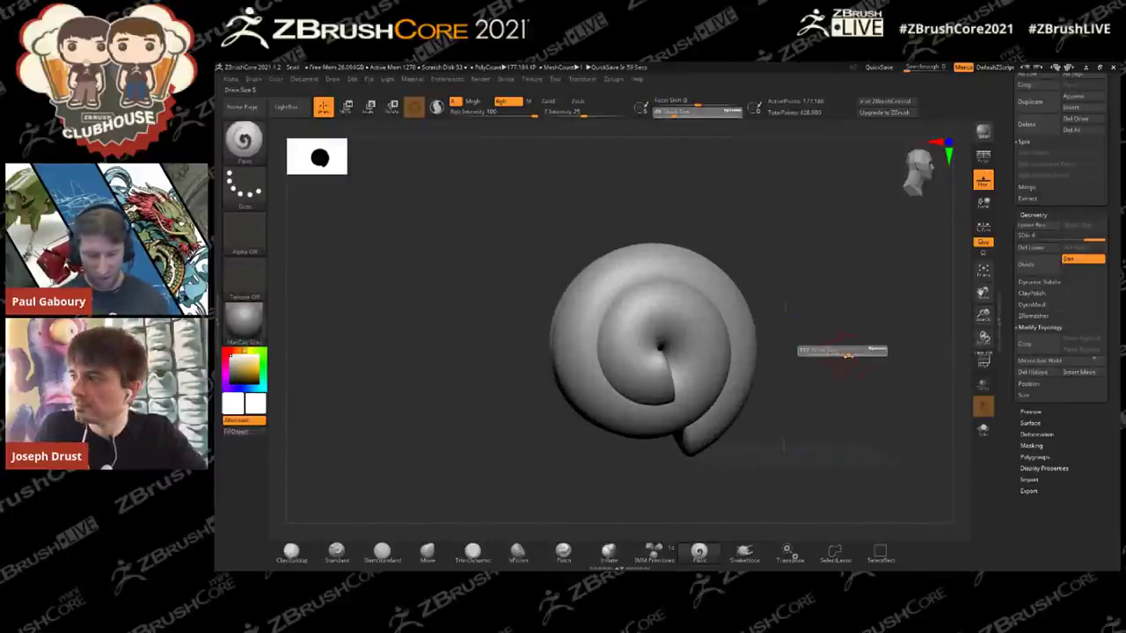
{"action": "left_click", "coordinate": [846, 356]}
{"action": "right_click_drag", "start_coordinate": [692, 352], "coordinate": [671, 338], "text": "shift"}
{"action": "key", "text": "shift"}
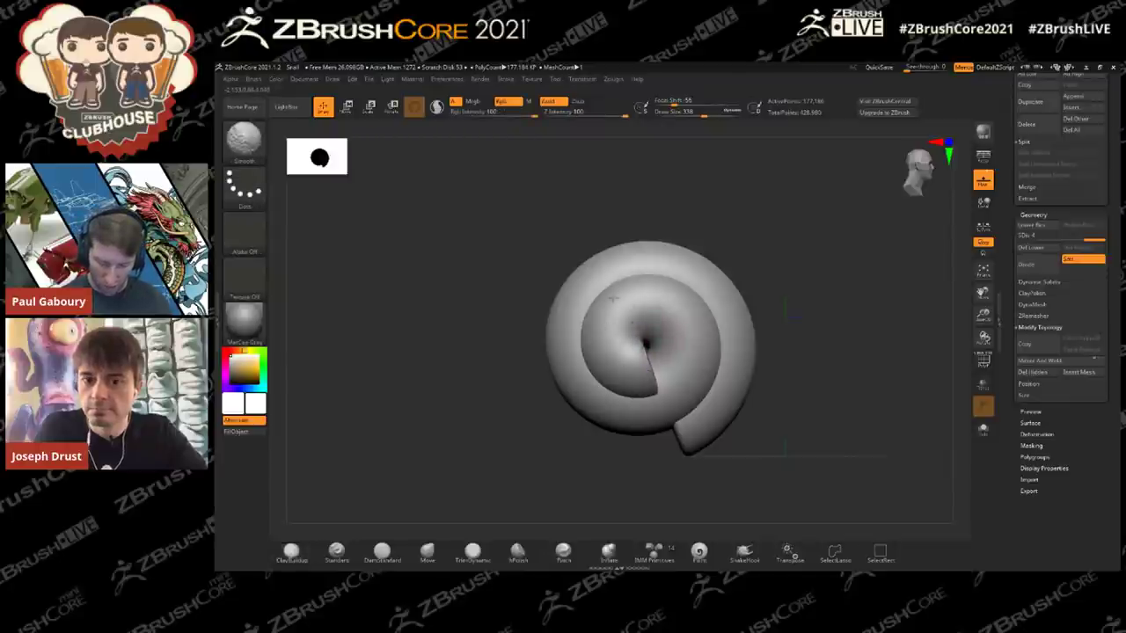
{"action": "right_click_drag", "start_coordinate": [774, 352], "coordinate": [879, 350]}
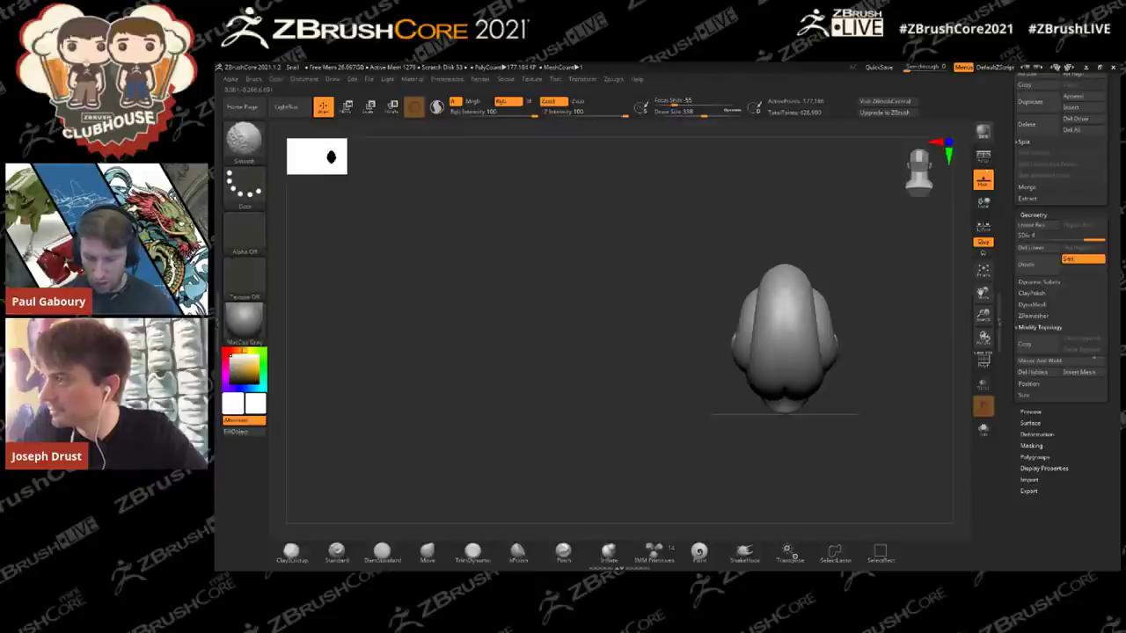
{"action": "right_click_drag", "start_coordinate": [816, 396], "coordinate": [816, 317]}
{"action": "left_click_drag", "start_coordinate": [783, 377], "coordinate": [705, 428]}
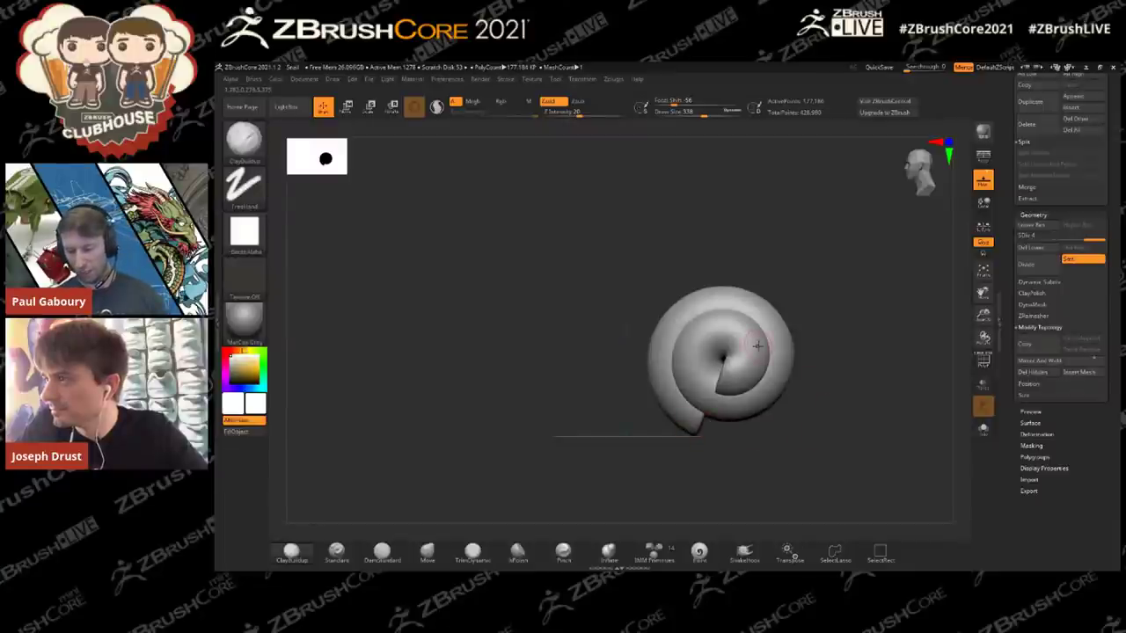
Step: Convert the subdivided shell to a DynaMesh at resolution 128
{"action": "left_click", "coordinate": [1047, 306]}
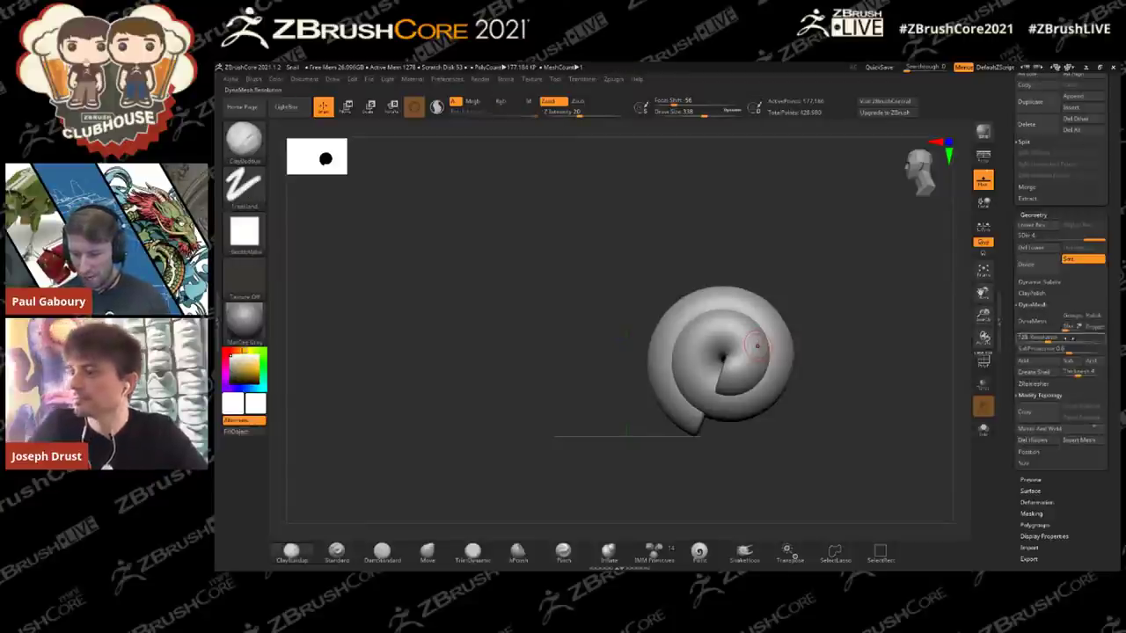
{"action": "left_click", "coordinate": [1036, 321]}
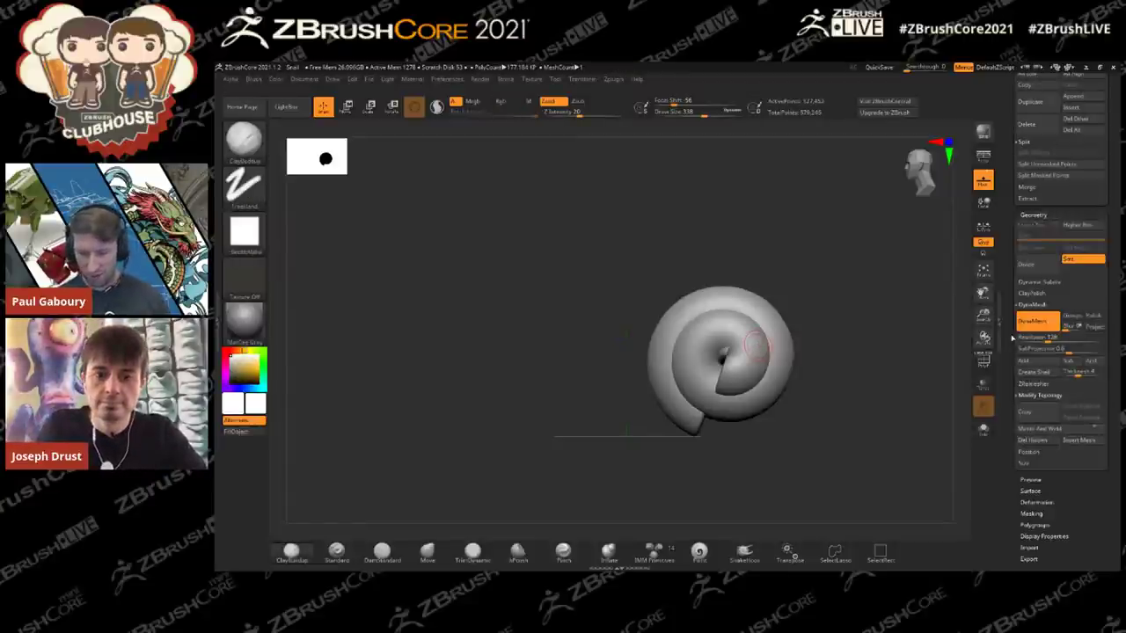
{"action": "left_click", "coordinate": [1043, 306]}
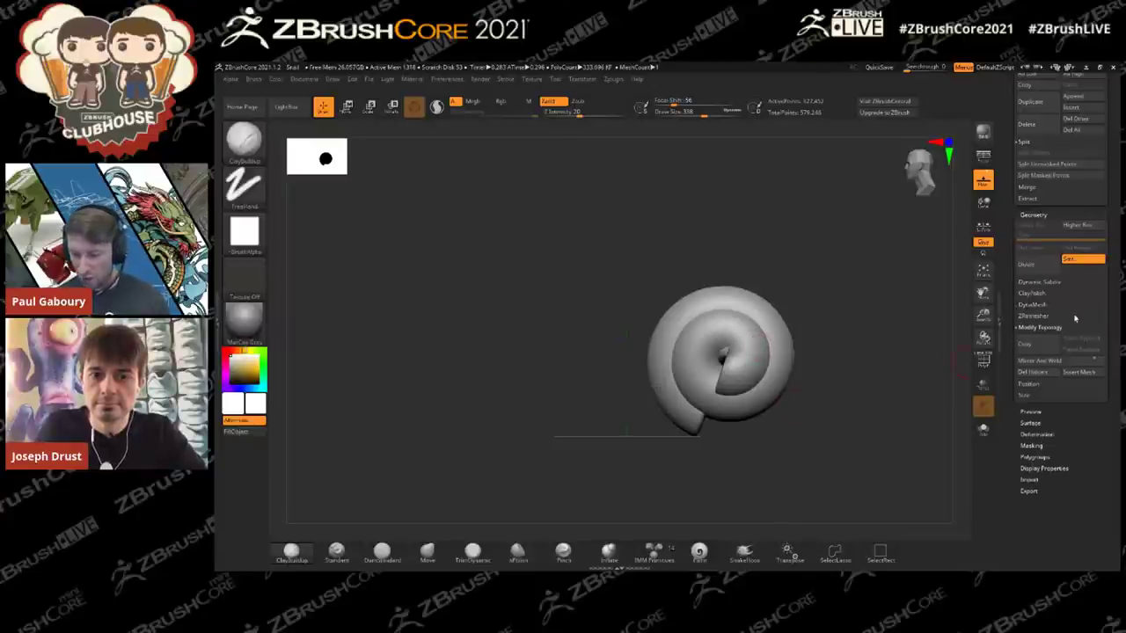
Step: Retopologize the shell with ZRemesher, with the Half option switched off
{"action": "left_click", "coordinate": [1036, 316]}
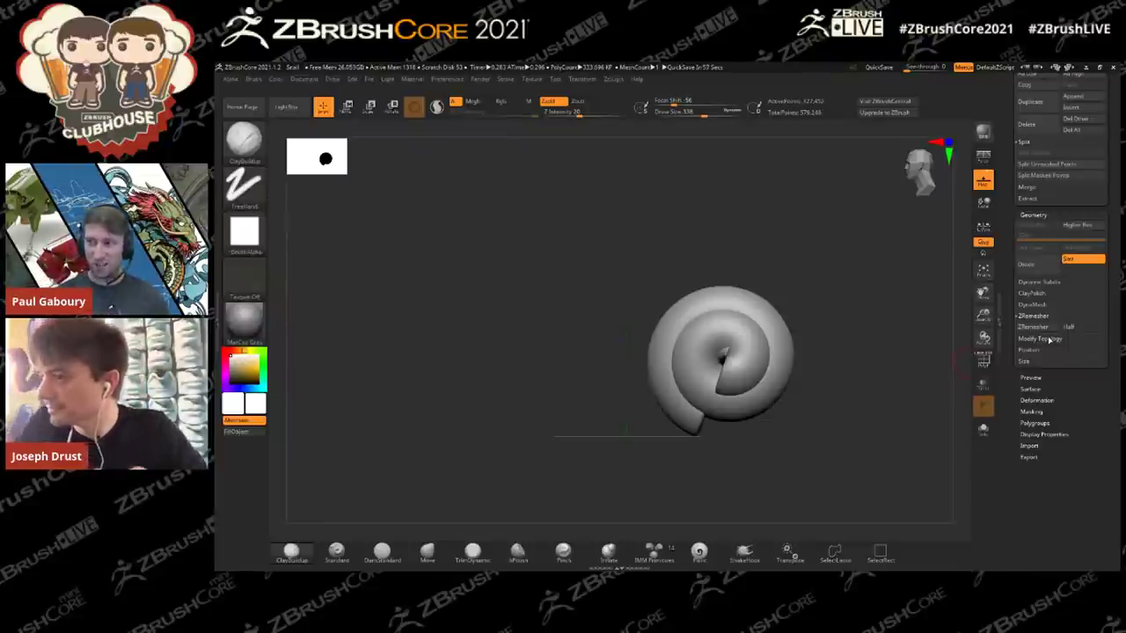
{"action": "left_click", "coordinate": [1073, 327]}
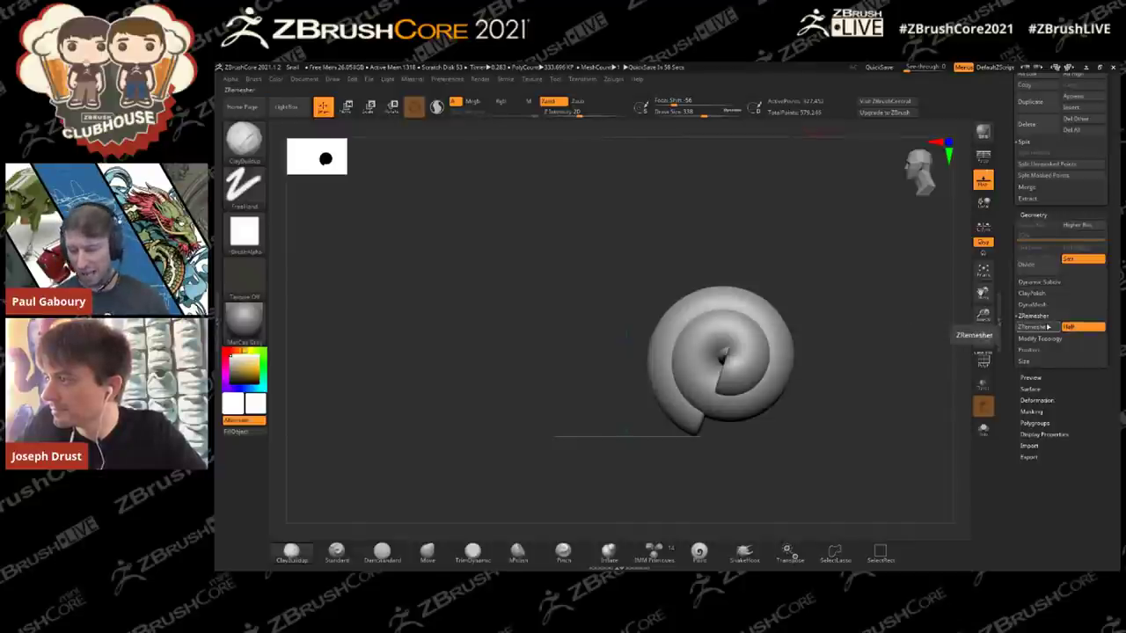
{"action": "left_click_drag", "start_coordinate": [914, 373], "coordinate": [787, 395]}
{"action": "right_click_drag", "start_coordinate": [691, 374], "coordinate": [735, 374]}
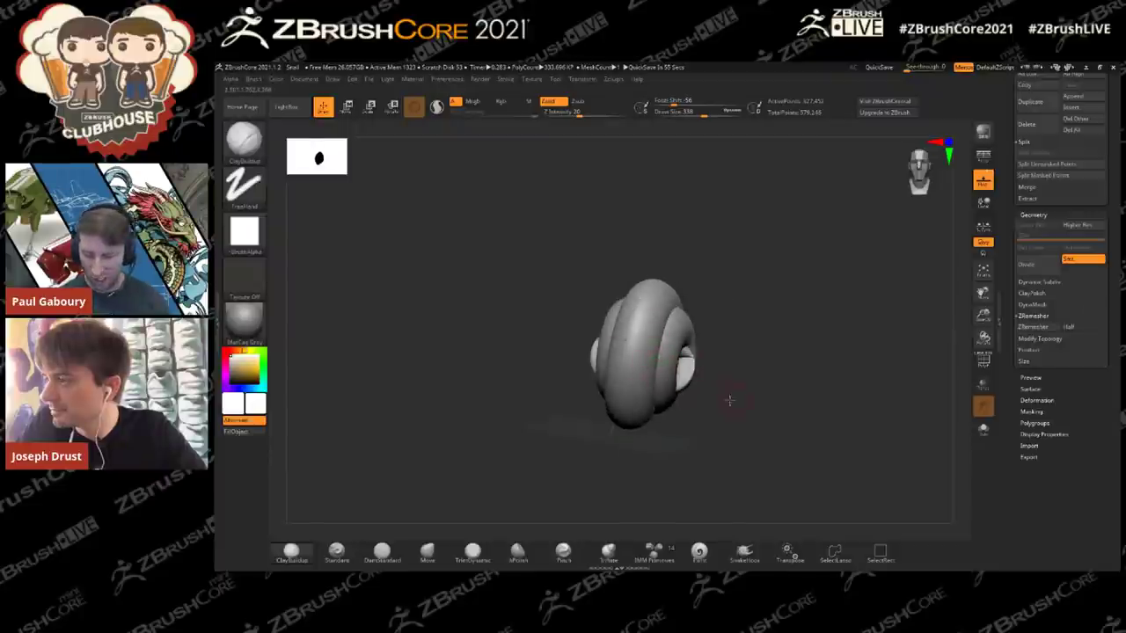
{"action": "left_click_drag", "start_coordinate": [729, 400], "coordinate": [796, 387]}
{"action": "left_click", "coordinate": [1042, 326]}
{"action": "left_click", "coordinate": [950, 353]}
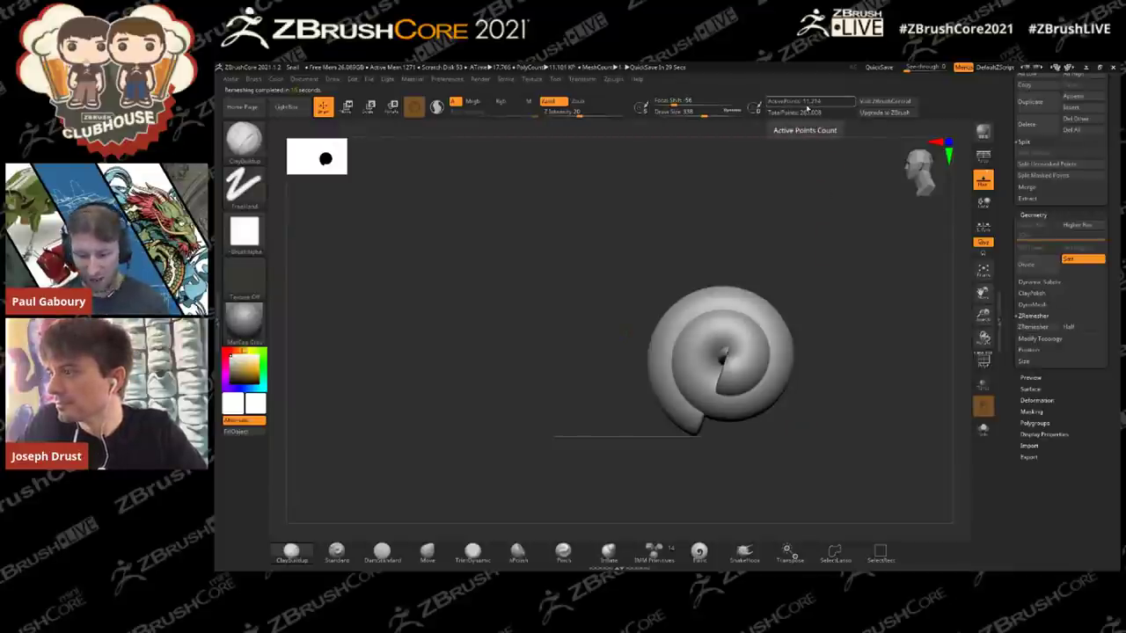
Step: Show the snail's body and red glasses subtools again around the remeshed shell
{"action": "right_click_drag", "start_coordinate": [766, 369], "coordinate": [778, 400], "text": "ctrl"}
{"action": "left_click_drag", "start_coordinate": [787, 362], "coordinate": [791, 372], "text": "shift"}
{"action": "right_click_drag", "start_coordinate": [899, 350], "coordinate": [821, 370], "text": "ctrl"}
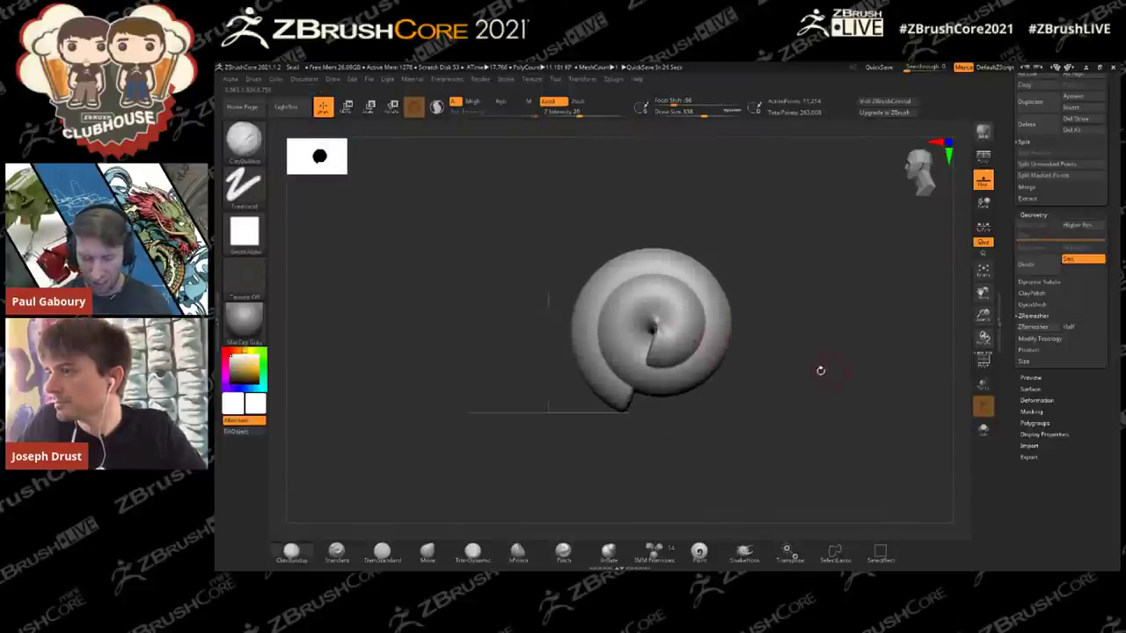
{"action": "left_click_drag", "start_coordinate": [820, 371], "coordinate": [783, 353], "text": "alt"}
{"action": "left_click_drag", "start_coordinate": [1005, 213], "coordinate": [1005, 332]}
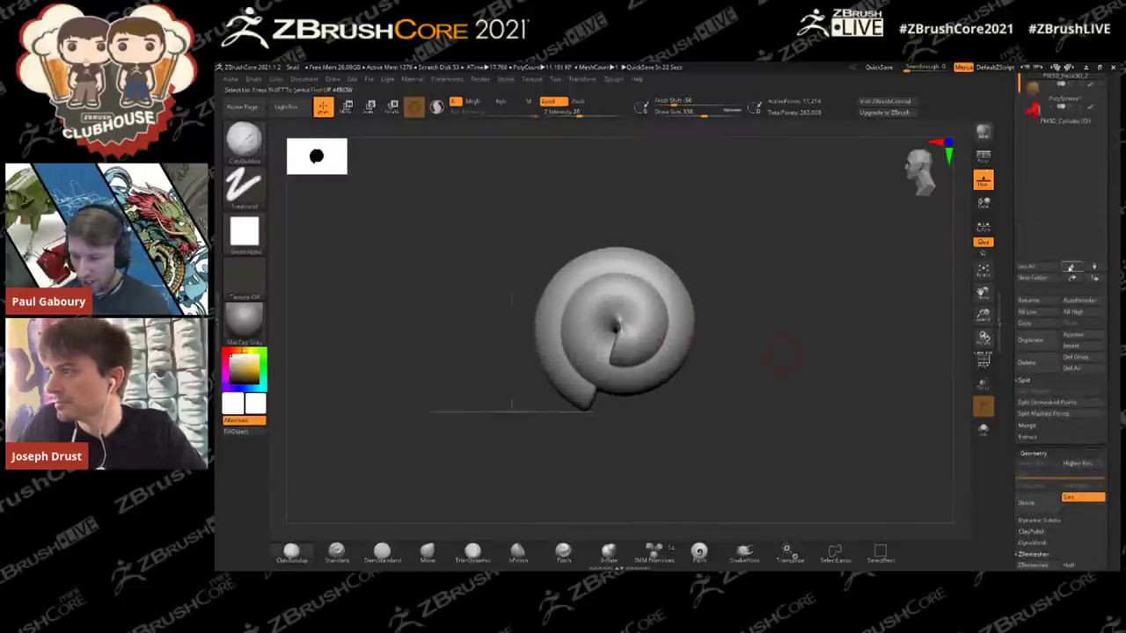
{"action": "left_click_drag", "start_coordinate": [1113, 163], "coordinate": [1112, 210]}
{"action": "left_click", "coordinate": [1100, 139]}
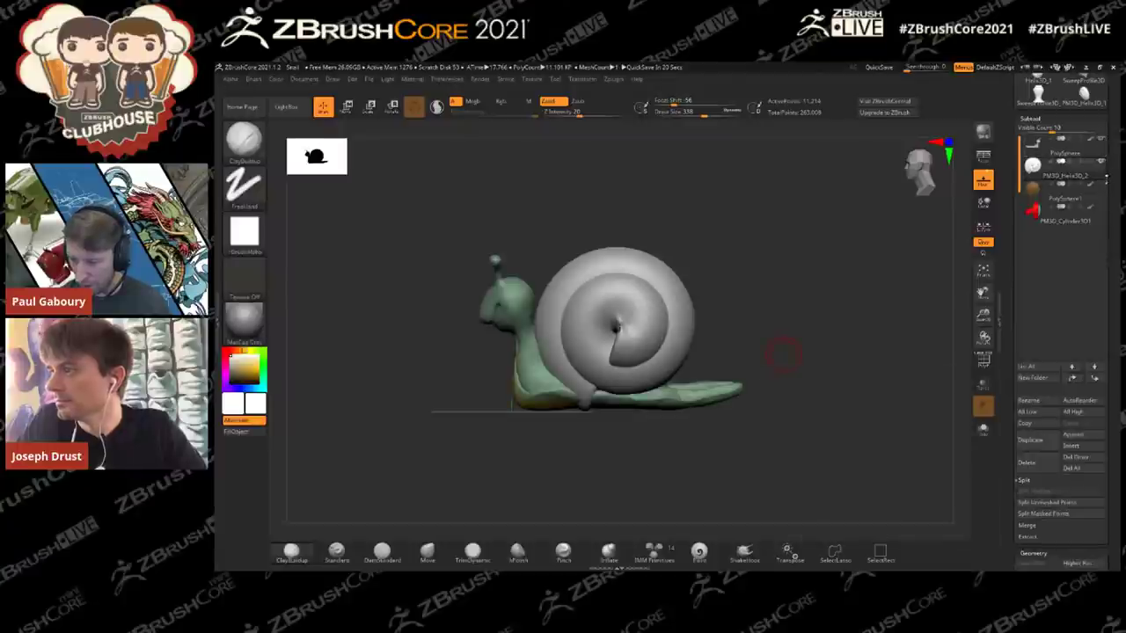
{"action": "left_click", "coordinate": [1100, 208]}
{"action": "left_click_drag", "start_coordinate": [717, 413], "coordinate": [762, 385], "text": "alt"}
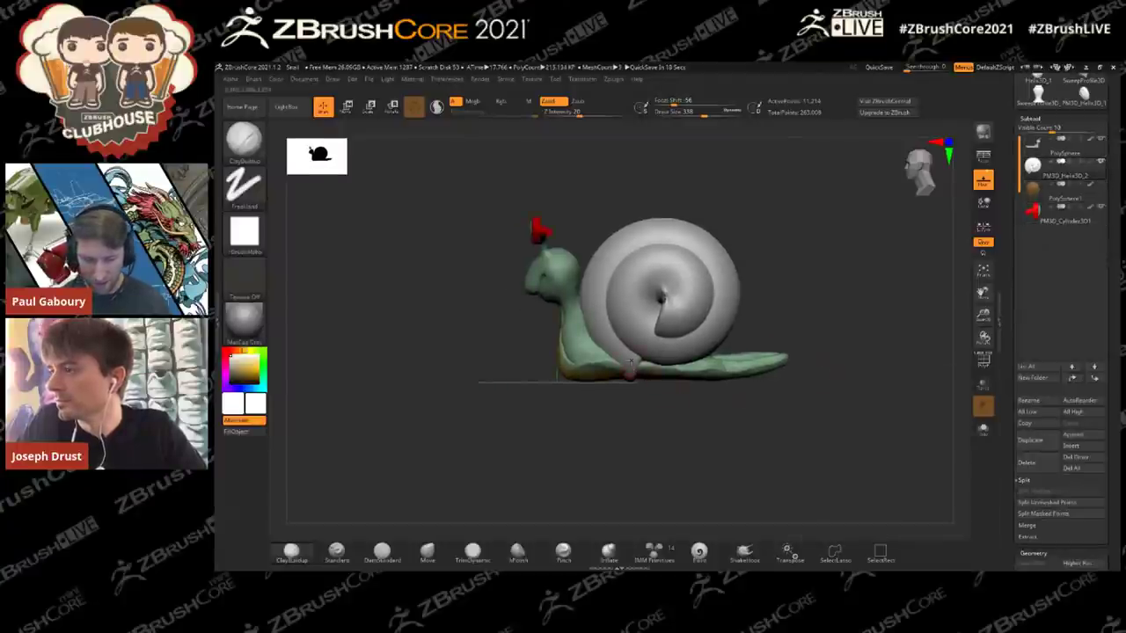
{"action": "left_click_drag", "start_coordinate": [730, 420], "coordinate": [738, 431], "text": "alt"}
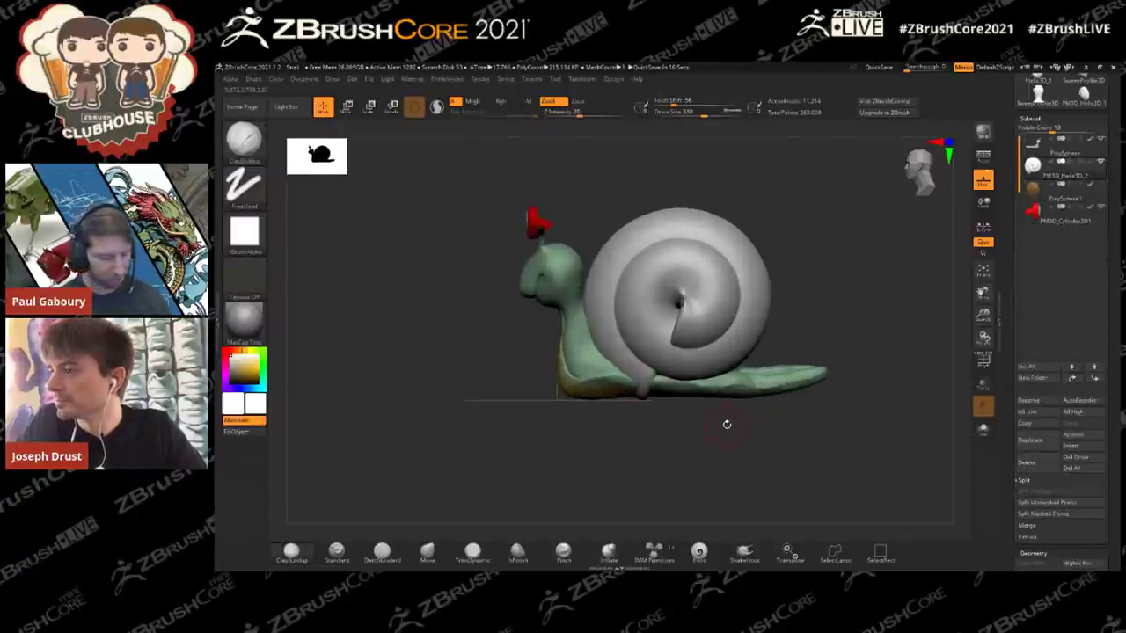
Step: Add a Deformer Soft cage to the shell and look it over from the side, at an angle and from the front
{"action": "key", "text": "w"}
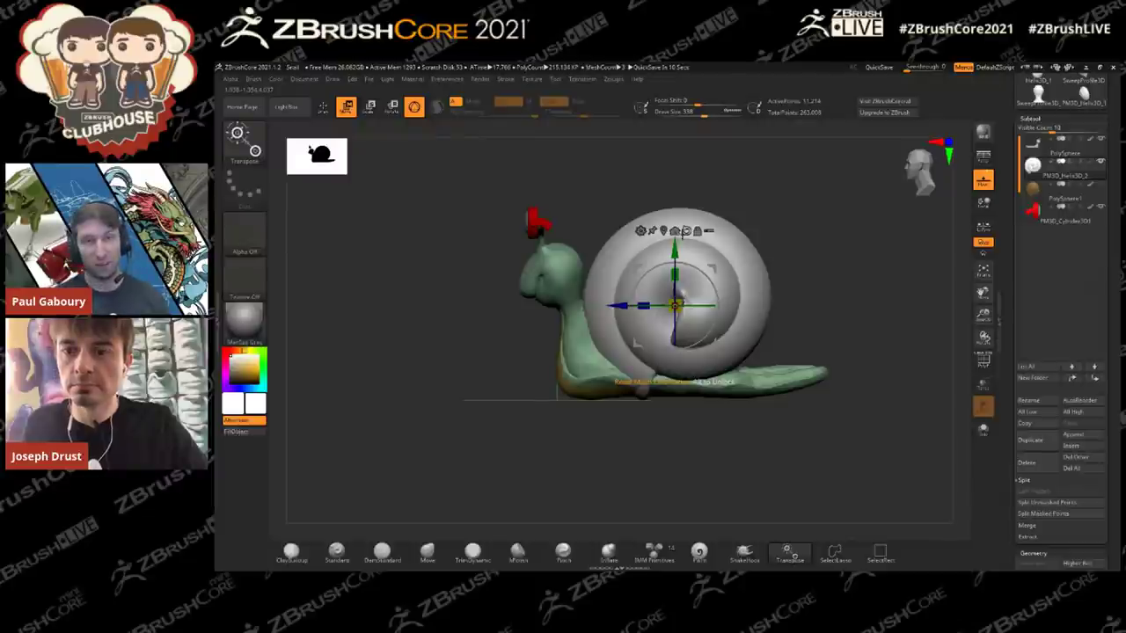
{"action": "left_click", "coordinate": [641, 230]}
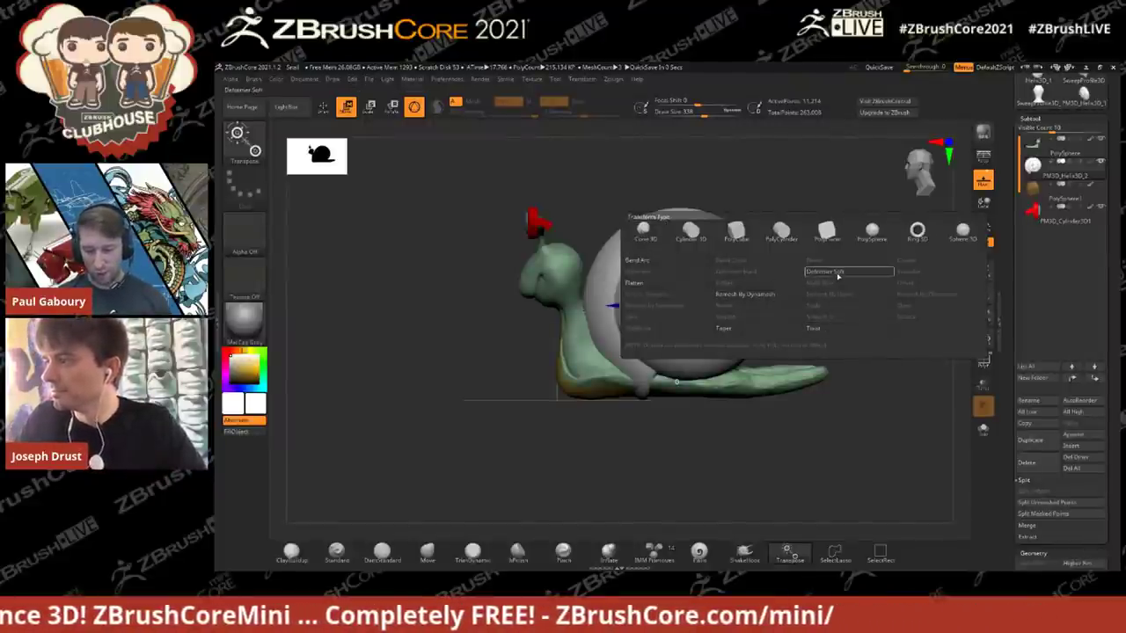
{"action": "left_click", "coordinate": [883, 330]}
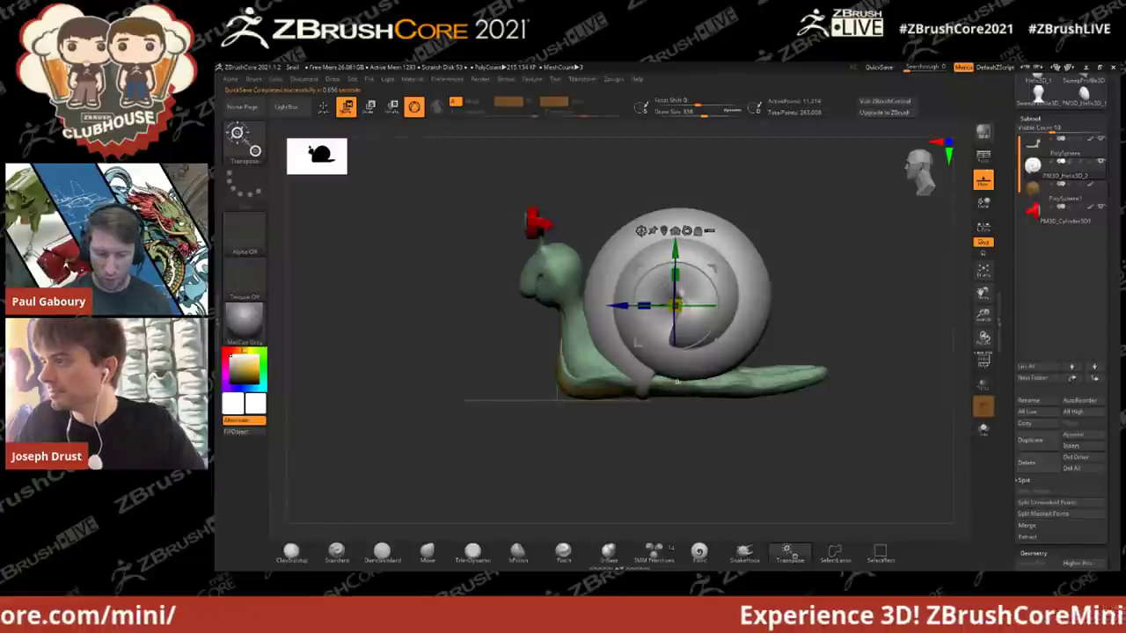
{"action": "left_click", "coordinate": [641, 231]}
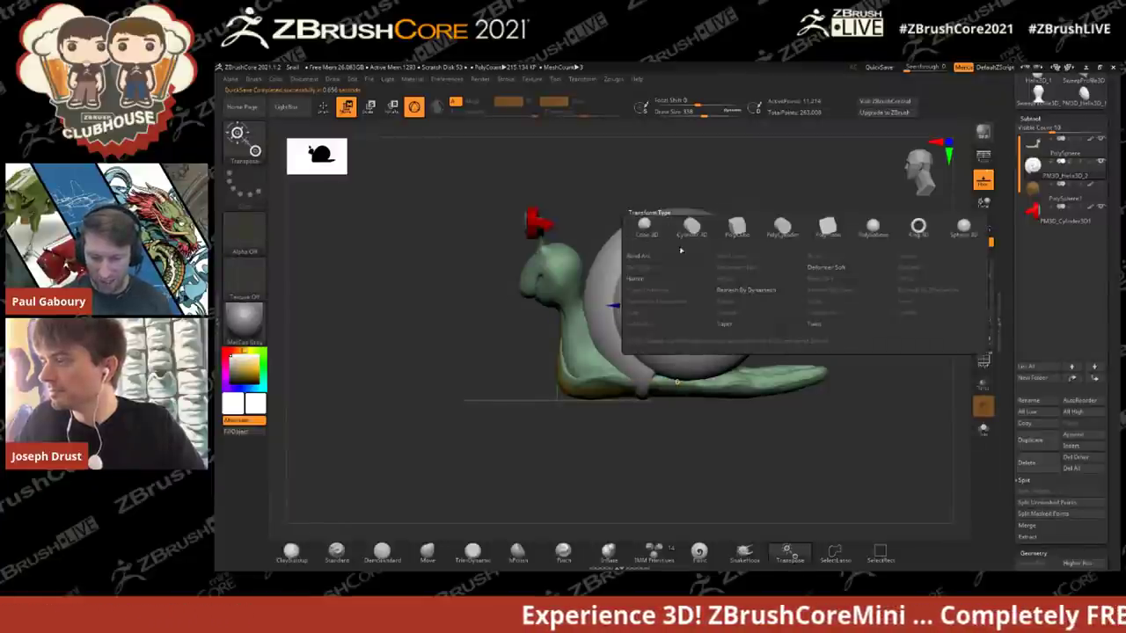
{"action": "left_click", "coordinate": [847, 272]}
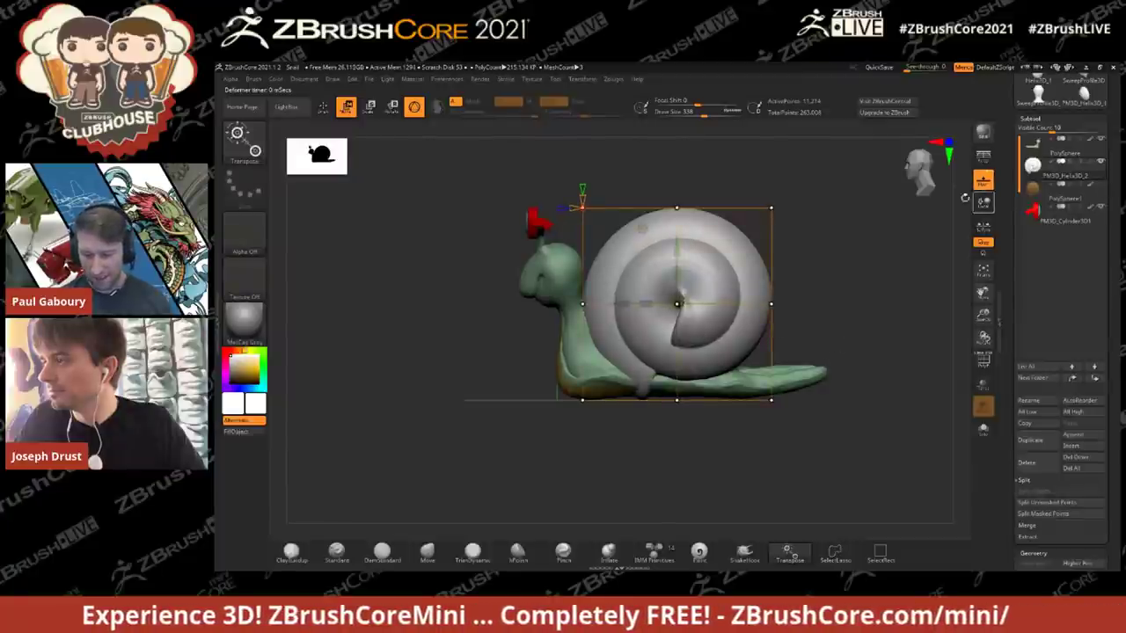
{"action": "left_click_drag", "start_coordinate": [823, 237], "coordinate": [843, 276]}
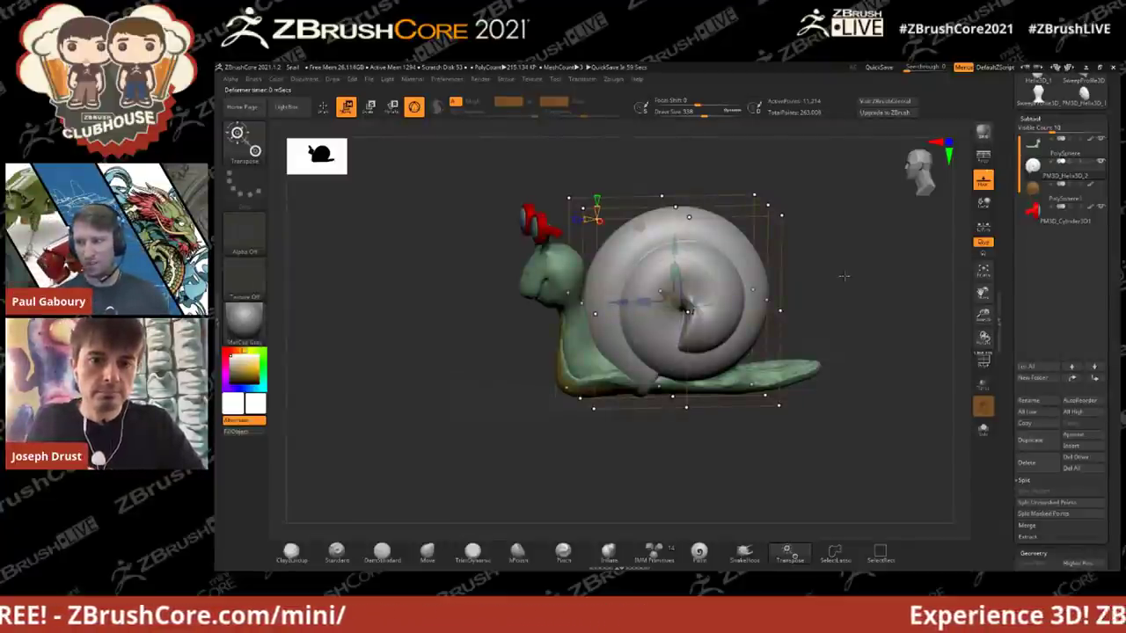
{"action": "left_click_drag", "start_coordinate": [844, 276], "coordinate": [902, 324]}
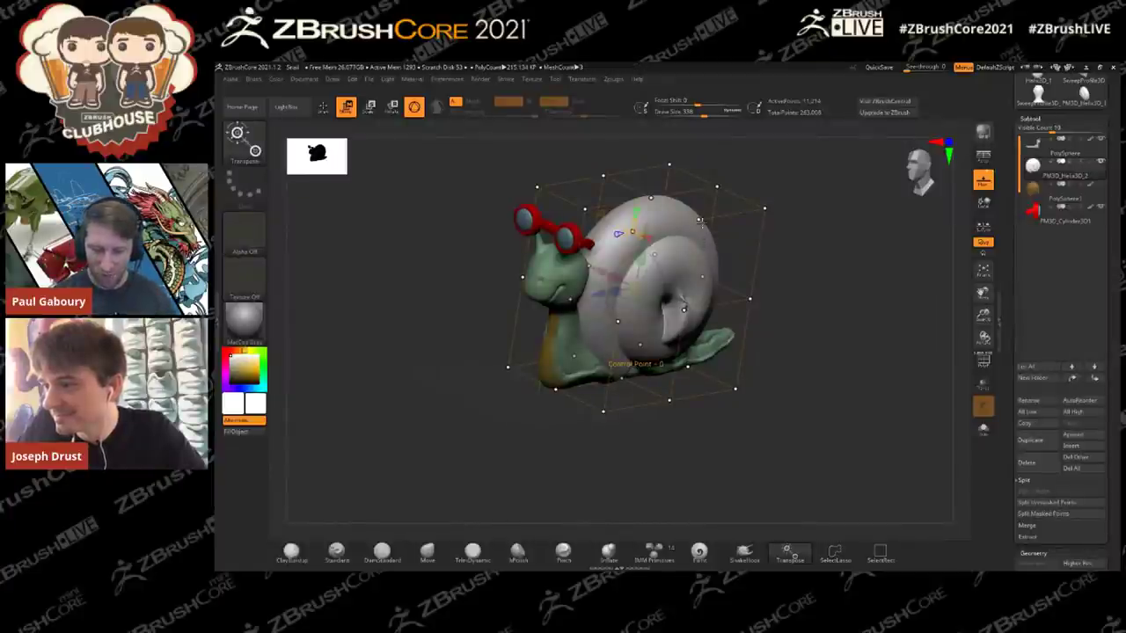
{"action": "left_click_drag", "start_coordinate": [783, 334], "coordinate": [831, 332]}
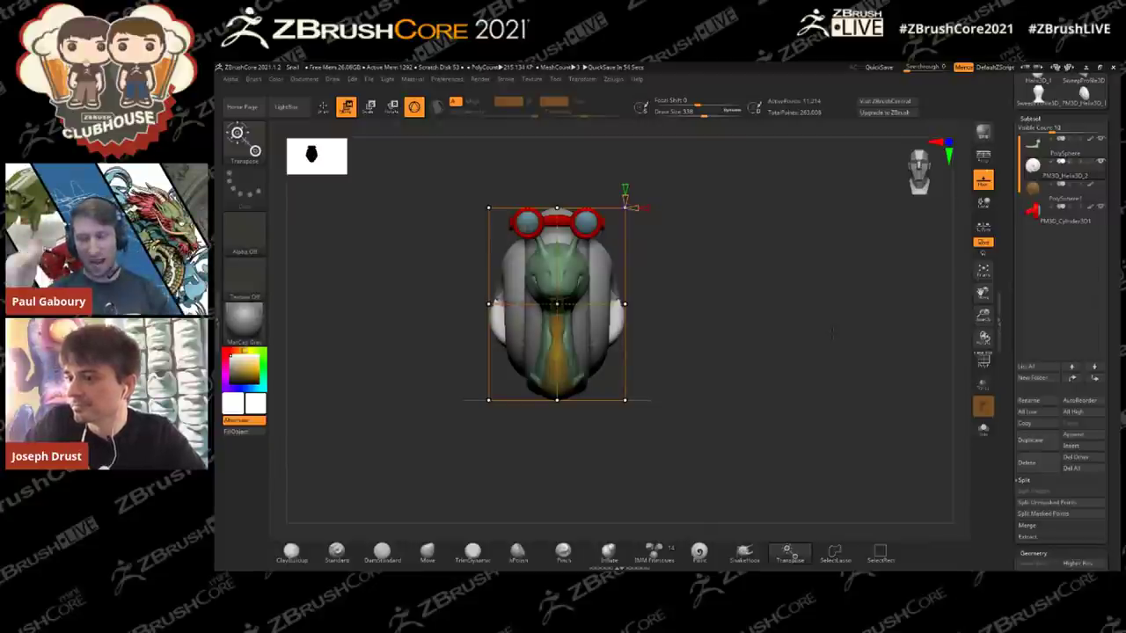
Step: Toggle X symmetry and pull the cage's upper front corners outward on both sides to widen the shell
{"action": "key", "text": "x"}
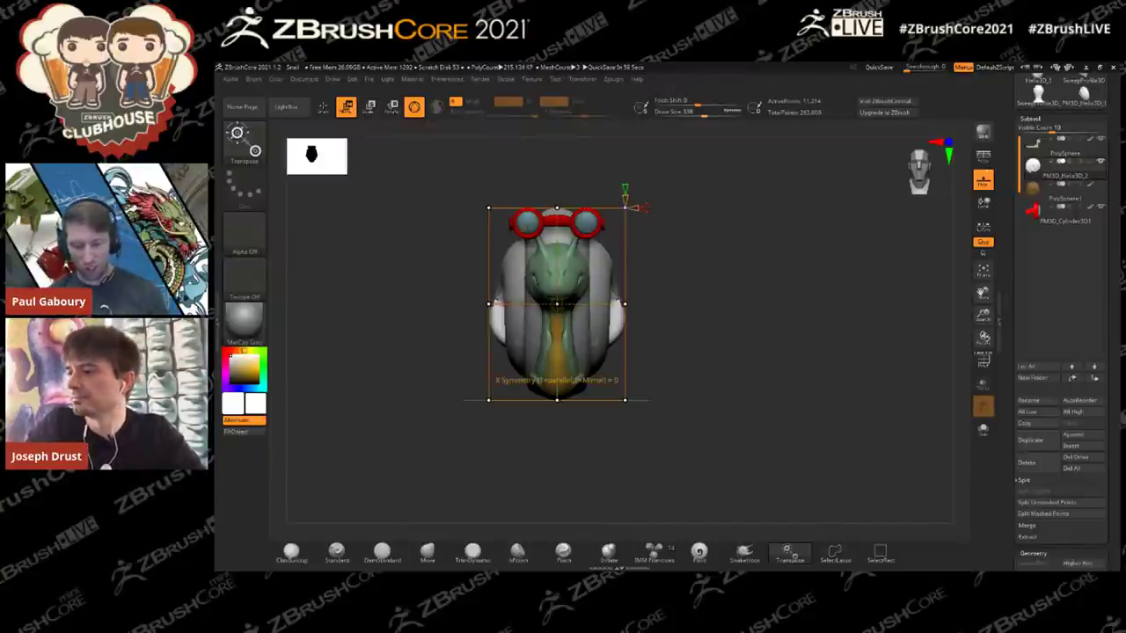
{"action": "left_click_drag", "start_coordinate": [664, 208], "coordinate": [730, 194]}
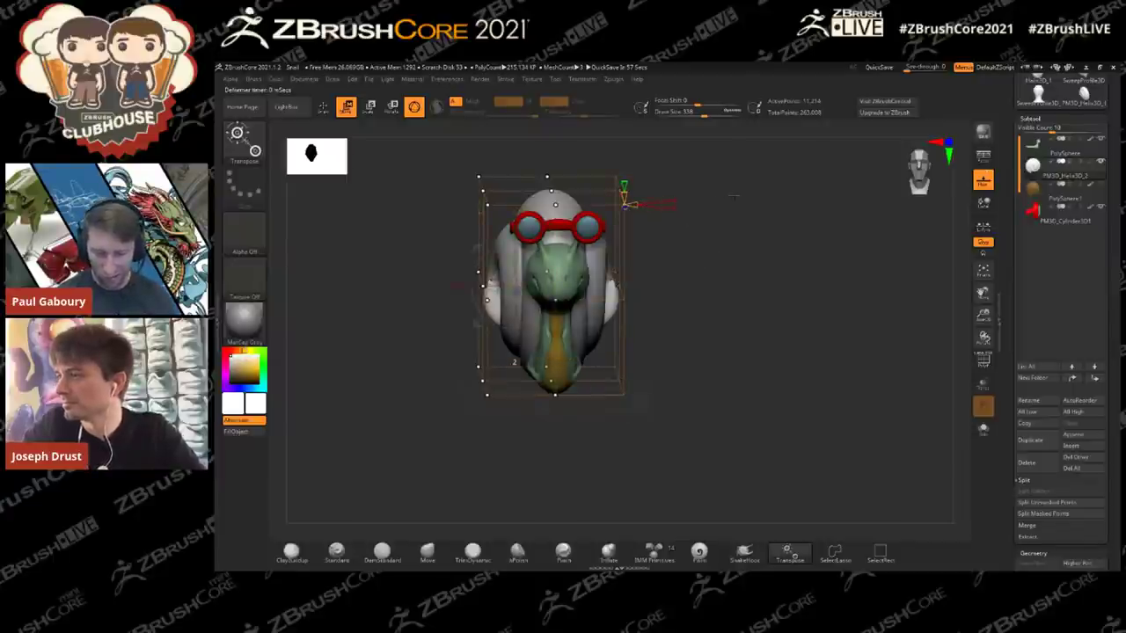
{"action": "key", "text": "x"}
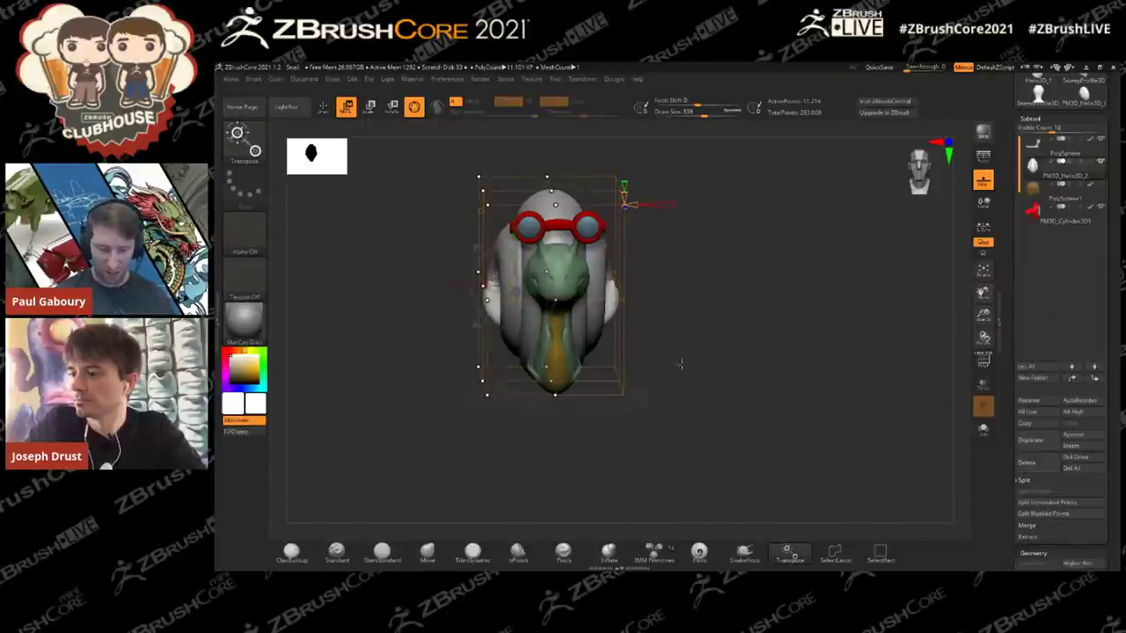
{"action": "left_click_drag", "start_coordinate": [707, 360], "coordinate": [634, 353]}
{"action": "left_click_drag", "start_coordinate": [496, 208], "coordinate": [397, 198]}
{"action": "left_click_drag", "start_coordinate": [703, 308], "coordinate": [726, 303]}
Step: Pull the cage's upper rear corners outward and backward, together with the rear middle point, to broaden the back of the shell
{"action": "left_click_drag", "start_coordinate": [658, 299], "coordinate": [782, 439]}
{"action": "left_click_drag", "start_coordinate": [785, 387], "coordinate": [819, 273], "text": "alt"}
{"action": "left_click_drag", "start_coordinate": [665, 378], "coordinate": [741, 428]}
{"action": "left_click_drag", "start_coordinate": [596, 377], "coordinate": [596, 400]}
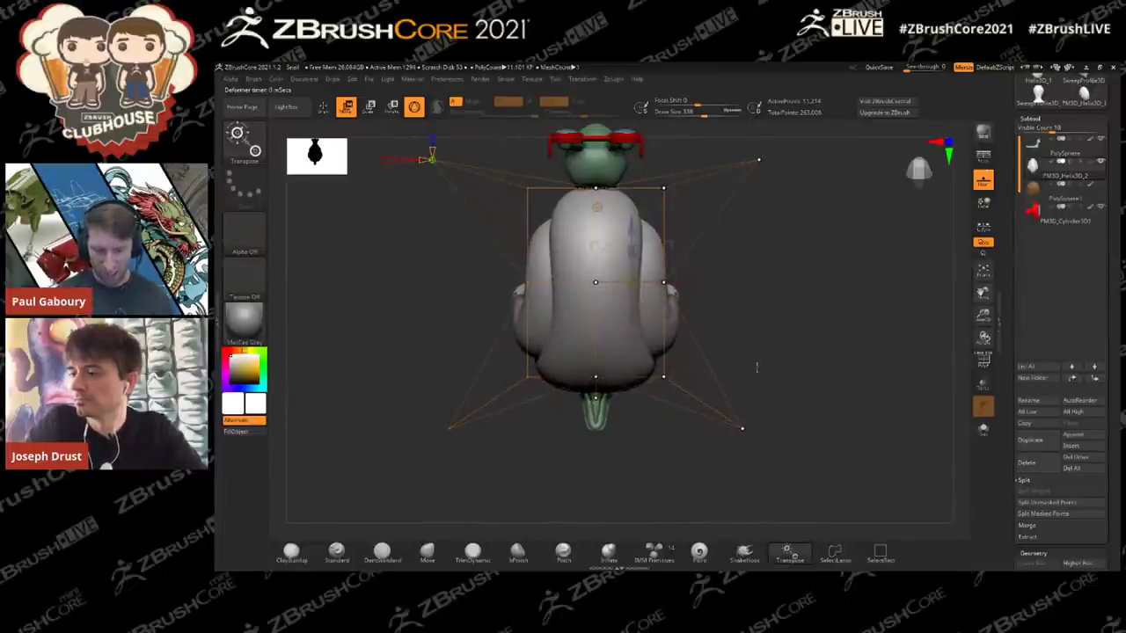
Step: Check the widened shell from the front and accept the soft deformation
{"action": "left_click_drag", "start_coordinate": [756, 368], "coordinate": [607, 304]}
{"action": "left_click_drag", "start_coordinate": [756, 308], "coordinate": [841, 311], "text": "shift"}
{"action": "left_click_drag", "start_coordinate": [797, 276], "coordinate": [835, 367], "text": "alt"}
{"action": "left_click_drag", "start_coordinate": [785, 297], "coordinate": [818, 360]}
{"action": "right_click_drag", "start_coordinate": [829, 363], "coordinate": [832, 370], "text": "ctrl"}
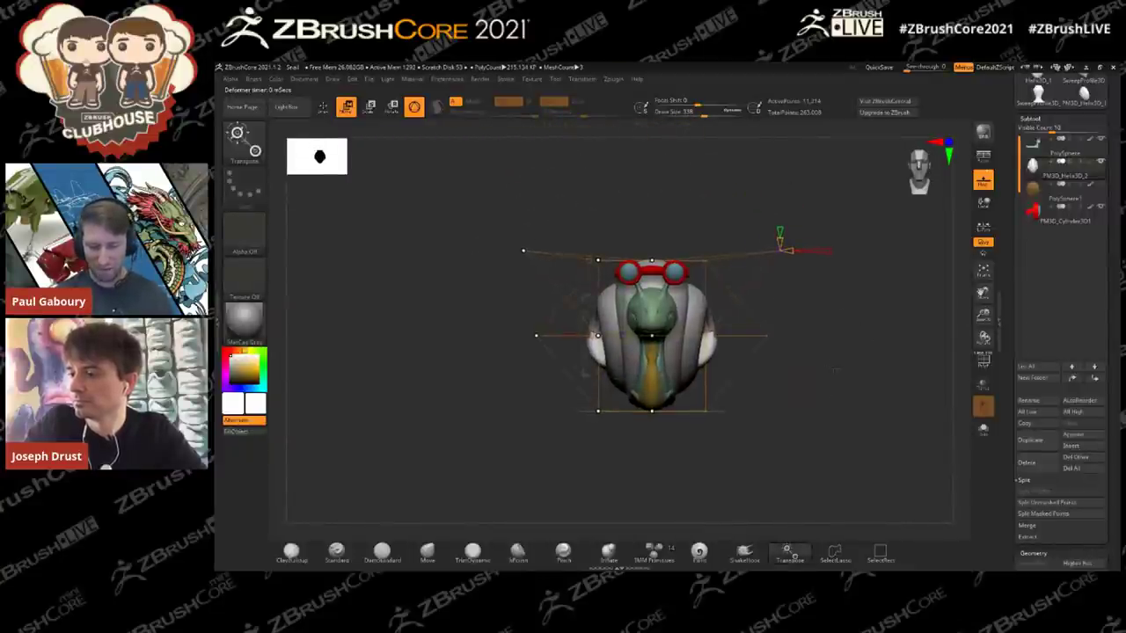
{"action": "left_click", "coordinate": [590, 260]}
{"action": "left_click", "coordinate": [750, 263]}
{"action": "right_click_drag", "start_coordinate": [774, 308], "coordinate": [778, 332], "text": "ctrl"}
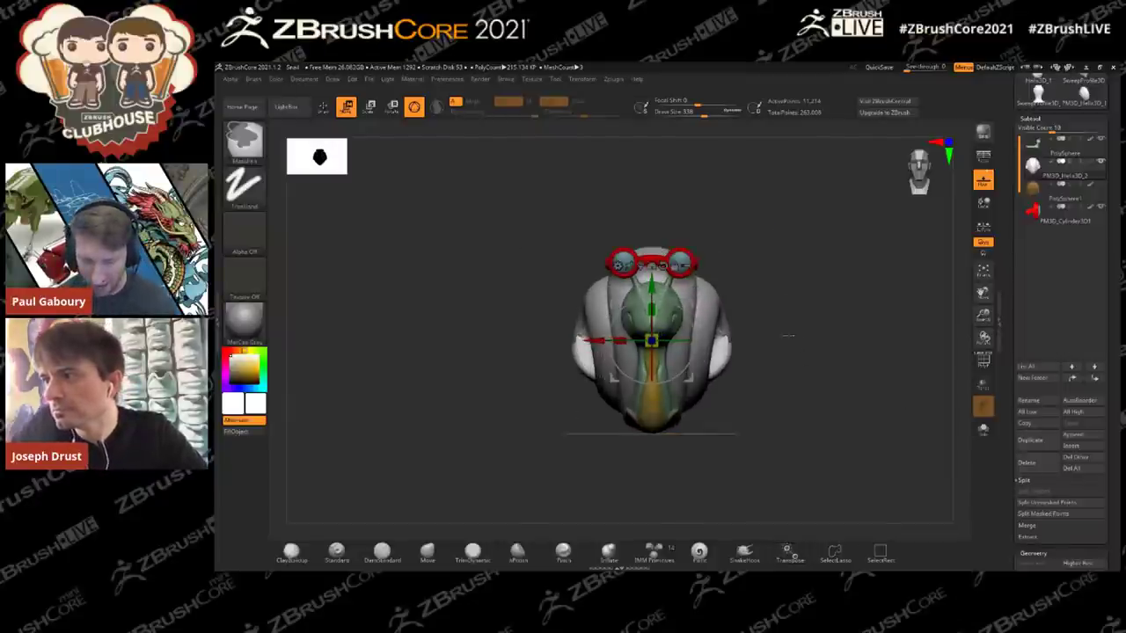
Step: Add a fresh Deformer Soft cage to the widened shell and face the snail from its side
{"action": "left_click", "coordinate": [619, 265]}
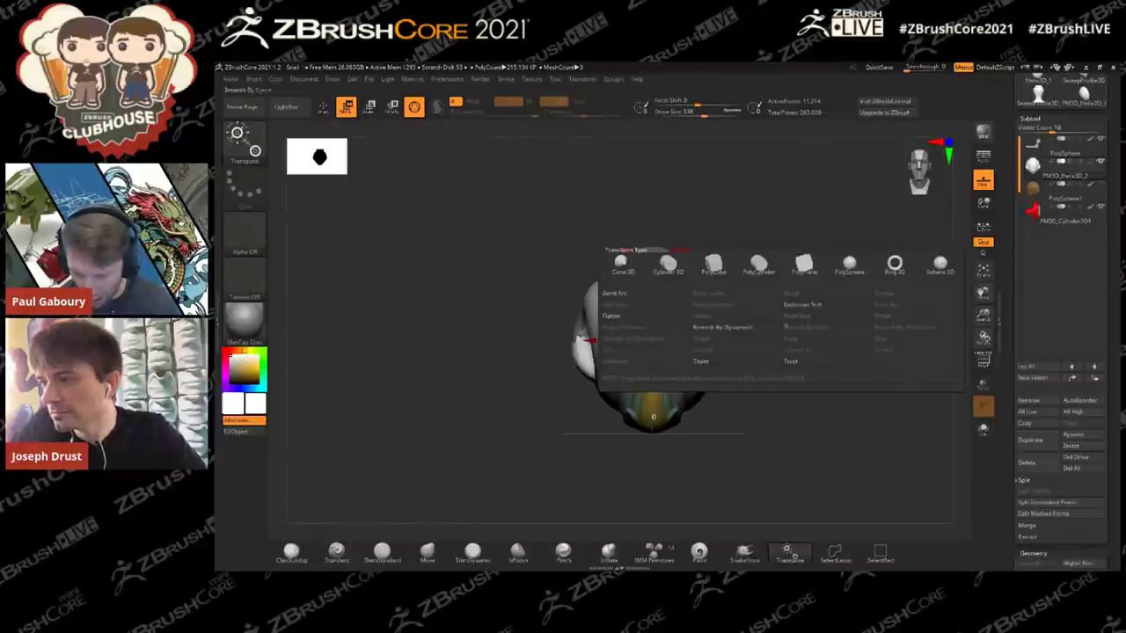
{"action": "left_click", "coordinate": [801, 304]}
{"action": "right_click_drag", "start_coordinate": [879, 356], "coordinate": [825, 362]}
{"action": "left_click_drag", "start_coordinate": [825, 363], "coordinate": [873, 374]}
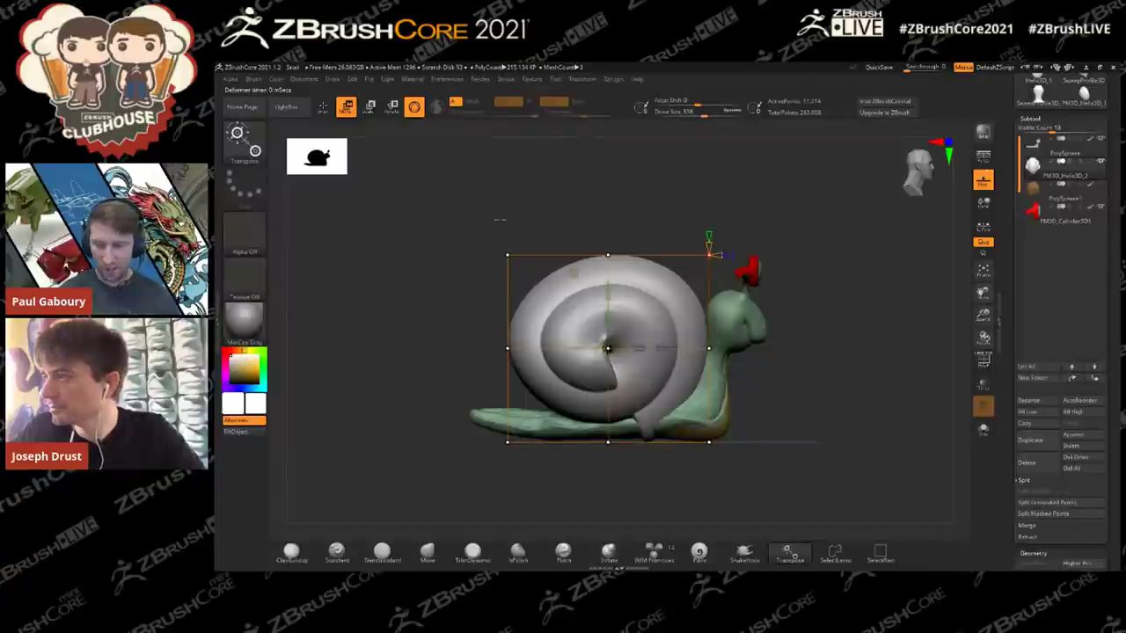
{"action": "key", "text": "ctrl"}
{"action": "left_click_drag", "start_coordinate": [561, 306], "coordinate": [563, 307], "text": "ctrl"}
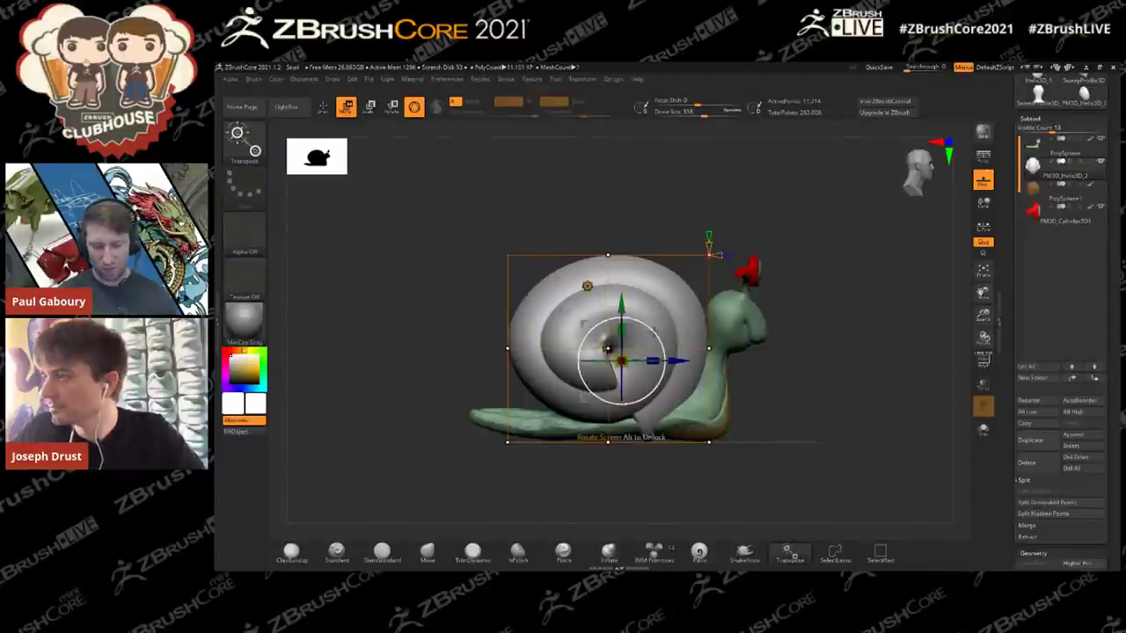
{"action": "left_click", "coordinate": [811, 391], "text": "ctrl"}
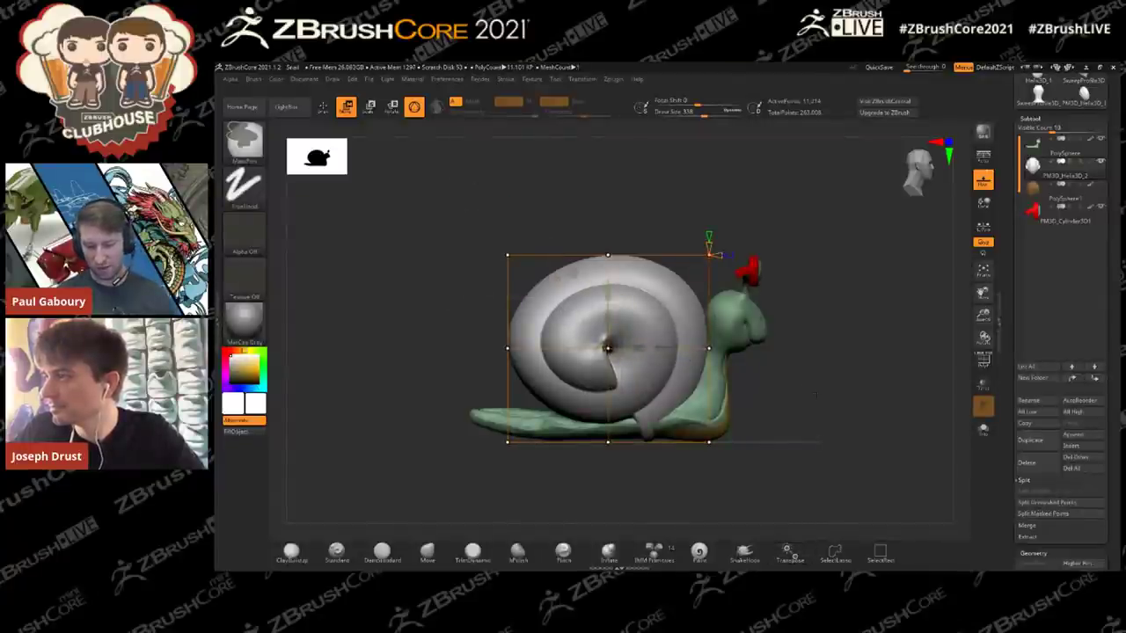
{"action": "key", "text": "w"}
{"action": "key", "text": "comma"}
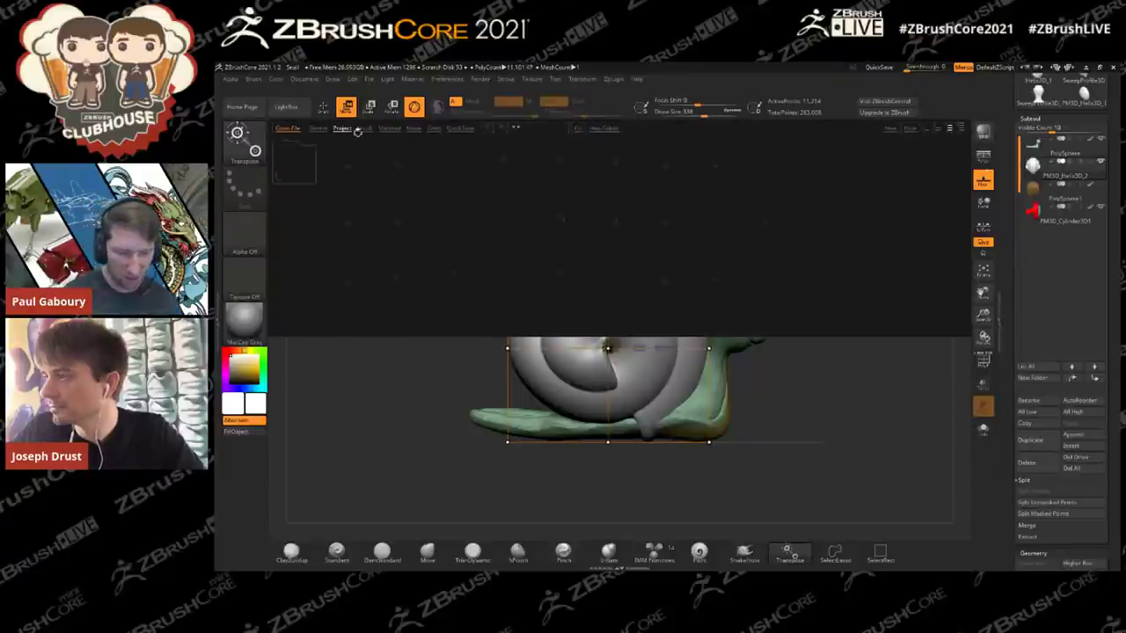
{"action": "key", "text": "comma"}
Step: Switch to the SweepProfile3D vase primitive and convert it to a PolyMesh3D
{"action": "left_click_drag", "start_coordinate": [1117, 222], "coordinate": [1116, 342]}
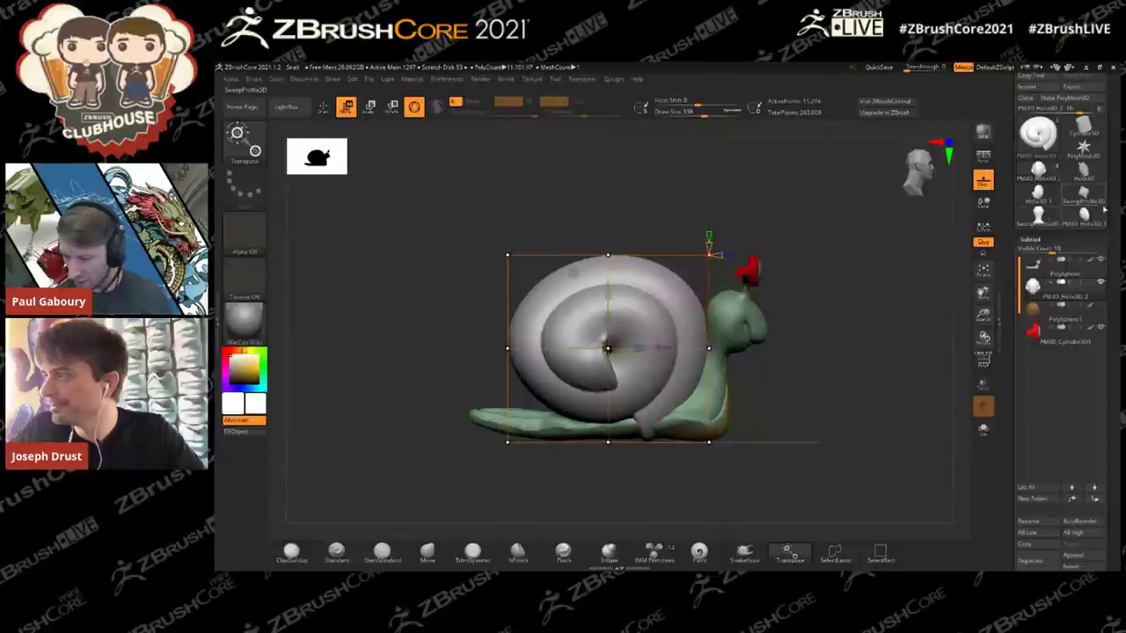
{"action": "left_click", "coordinate": [1040, 215]}
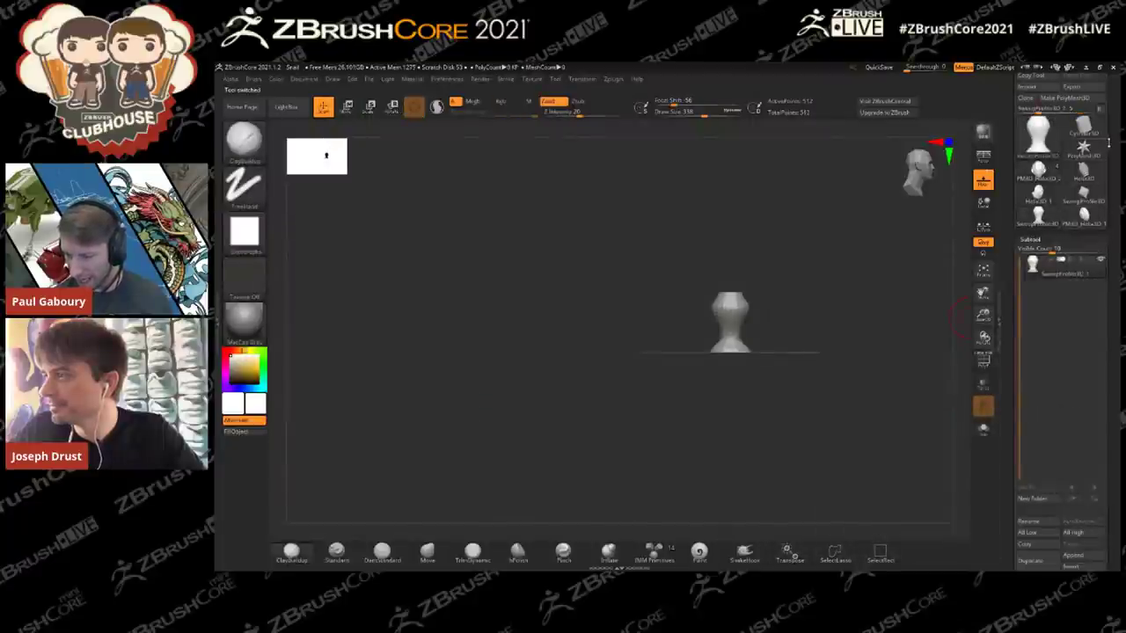
{"action": "left_click", "coordinate": [1065, 98]}
{"action": "right_click_drag", "start_coordinate": [768, 308], "coordinate": [809, 370], "text": "ctrl"}
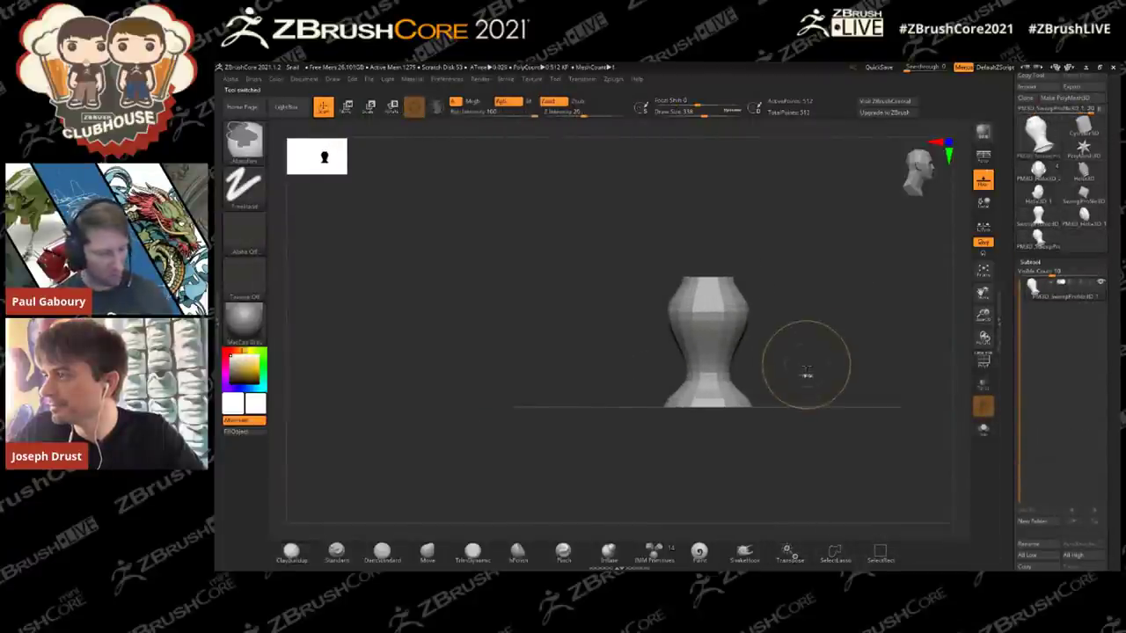
Step: Subdivide the vase mesh four times to smooth it
{"action": "key", "text": "ctrl+d"}
{"action": "key", "text": "ctrl+d"}
{"action": "key", "text": "ctrl+d"}
{"action": "key", "text": "ctrl+d"}
{"action": "right_click_drag", "start_coordinate": [746, 346], "coordinate": [804, 353], "text": "ctrl"}
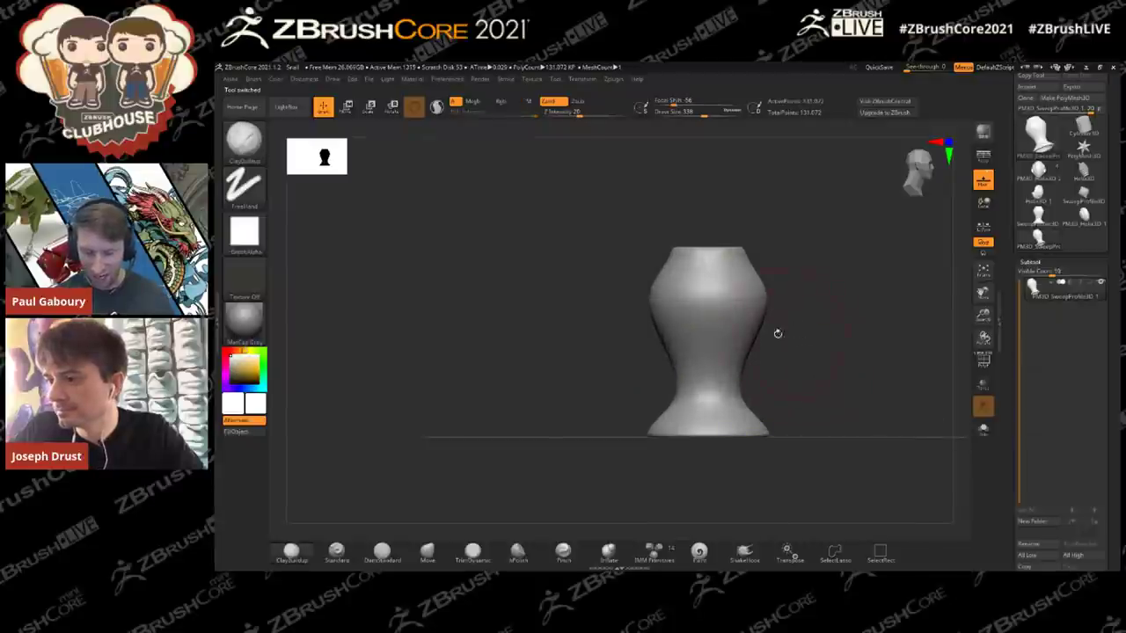
Step: Mask a rectangular patch on the side of the vase, invert the mask and check it from the front and side
{"action": "left_click_drag", "start_coordinate": [799, 343], "coordinate": [714, 310], "text": "ctrl"}
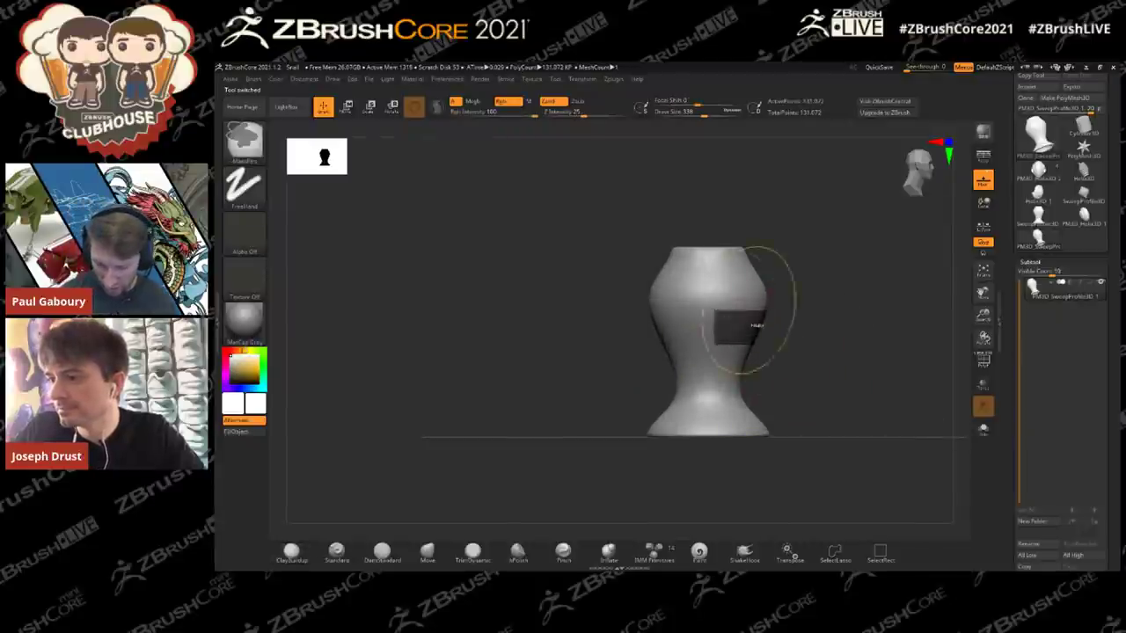
{"action": "right_click_drag", "start_coordinate": [773, 330], "coordinate": [695, 350]}
{"action": "left_click", "coordinate": [855, 363], "text": "ctrl"}
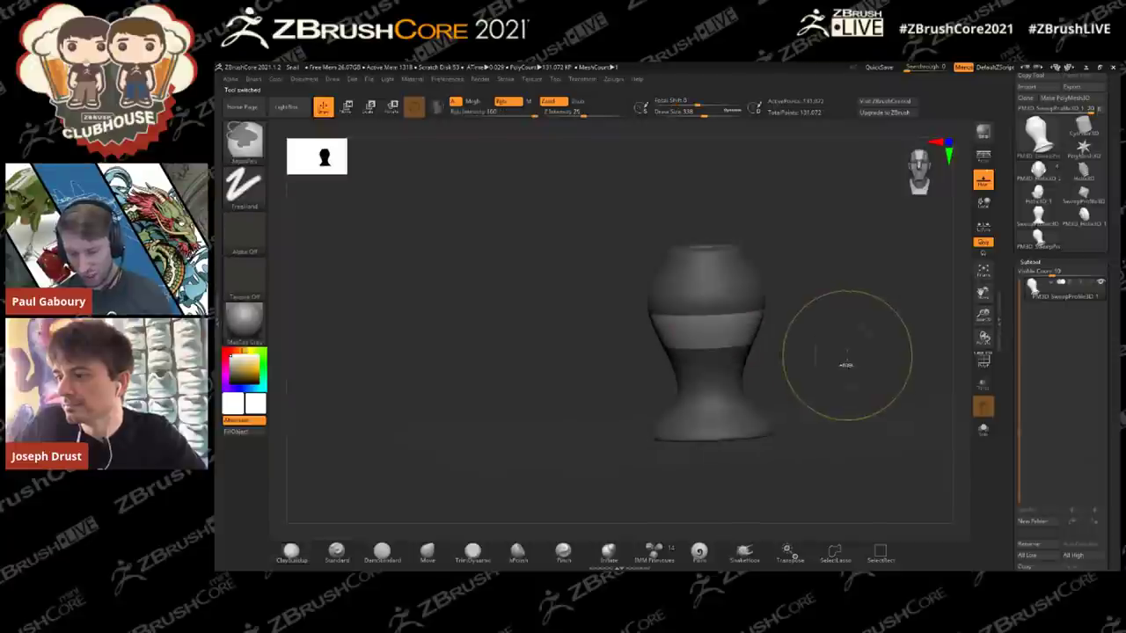
{"action": "left_click_drag", "start_coordinate": [856, 362], "coordinate": [839, 352]}
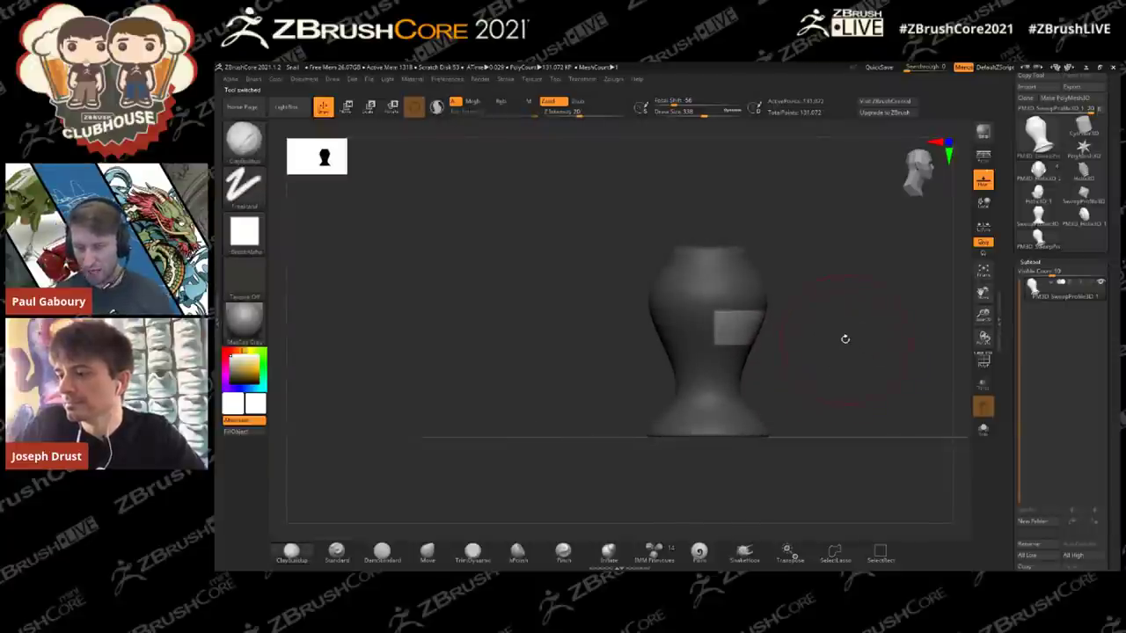
Step: Repeat the inverted rectangular masking on the vase's side with slightly larger patches, and clear the mask
{"action": "mouse_move", "coordinate": [844, 339]}
{"action": "left_mouse_down", "text": "ctrl"}
{"action": "mouse_move", "coordinate": [839, 356]}
{"action": "mouse_move", "coordinate": [787, 319]}
{"action": "mouse_move", "coordinate": [703, 305]}
{"action": "mouse_move", "coordinate": [703, 280]}
{"action": "mouse_move", "coordinate": [712, 315]}
{"action": "mouse_move", "coordinate": [754, 286]}
{"action": "mouse_move", "coordinate": [673, 286]}
{"action": "mouse_move", "coordinate": [703, 332]}
{"action": "mouse_move", "coordinate": [698, 305]}
{"action": "mouse_move", "coordinate": [659, 281]}
{"action": "mouse_move", "coordinate": [686, 311]}
{"action": "mouse_move", "coordinate": [713, 309]}
{"action": "left_mouse_up", "text": "ctrl"}
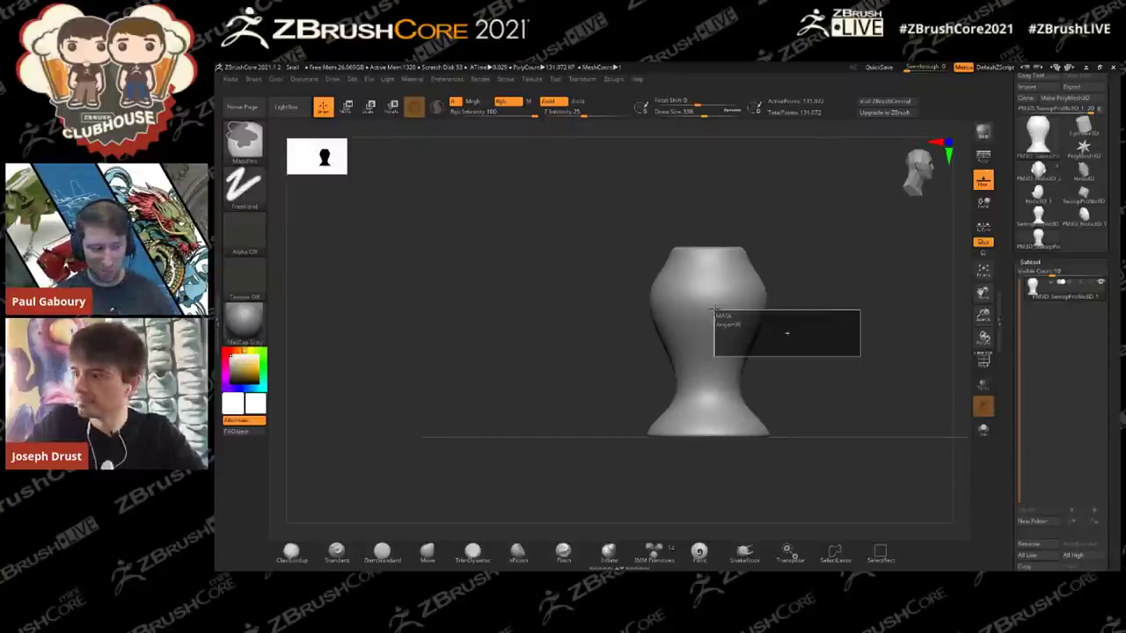
{"action": "left_click_drag", "start_coordinate": [714, 310], "coordinate": [711, 308], "text": "ctrl+alt"}
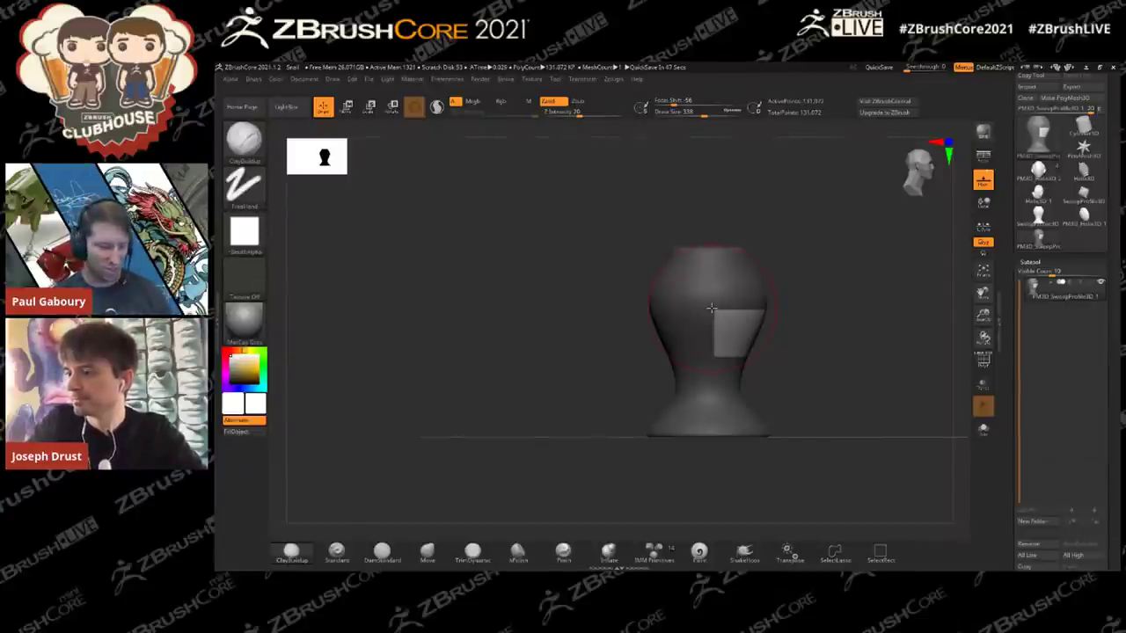
{"action": "left_click_drag", "start_coordinate": [817, 342], "coordinate": [717, 310], "text": "ctrl"}
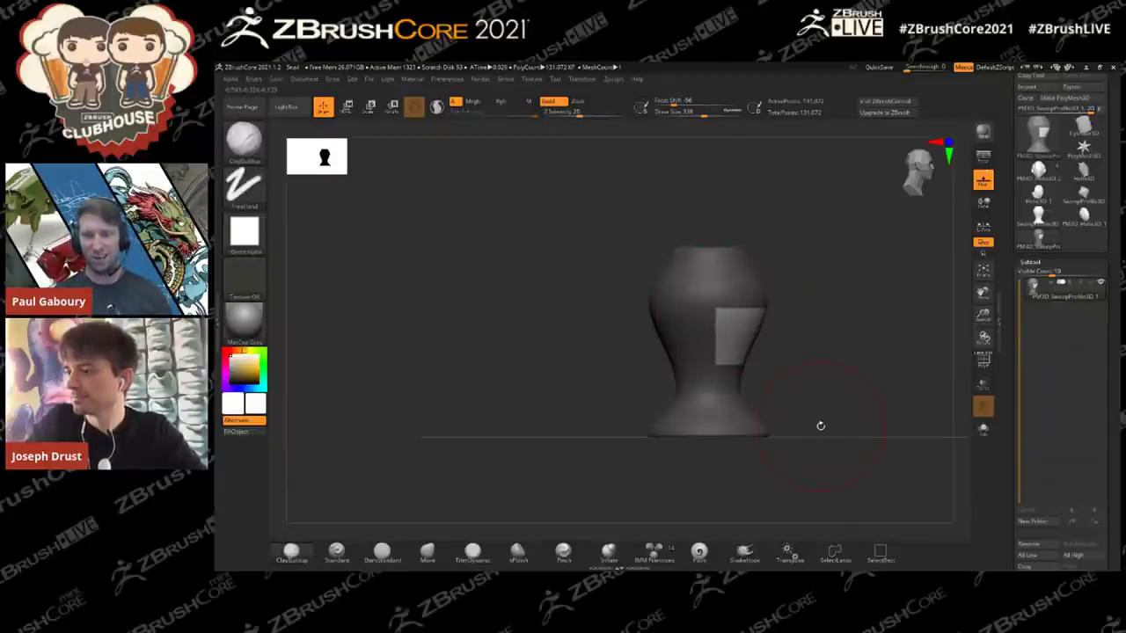
{"action": "left_click_drag", "start_coordinate": [818, 349], "coordinate": [840, 371], "text": "ctrl"}
{"action": "left_click_drag", "start_coordinate": [851, 378], "coordinate": [712, 309], "text": "ctrl"}
{"action": "left_click", "coordinate": [833, 376], "text": "ctrl"}
{"action": "left_click_drag", "start_coordinate": [832, 414], "coordinate": [886, 423], "text": "ctrl"}
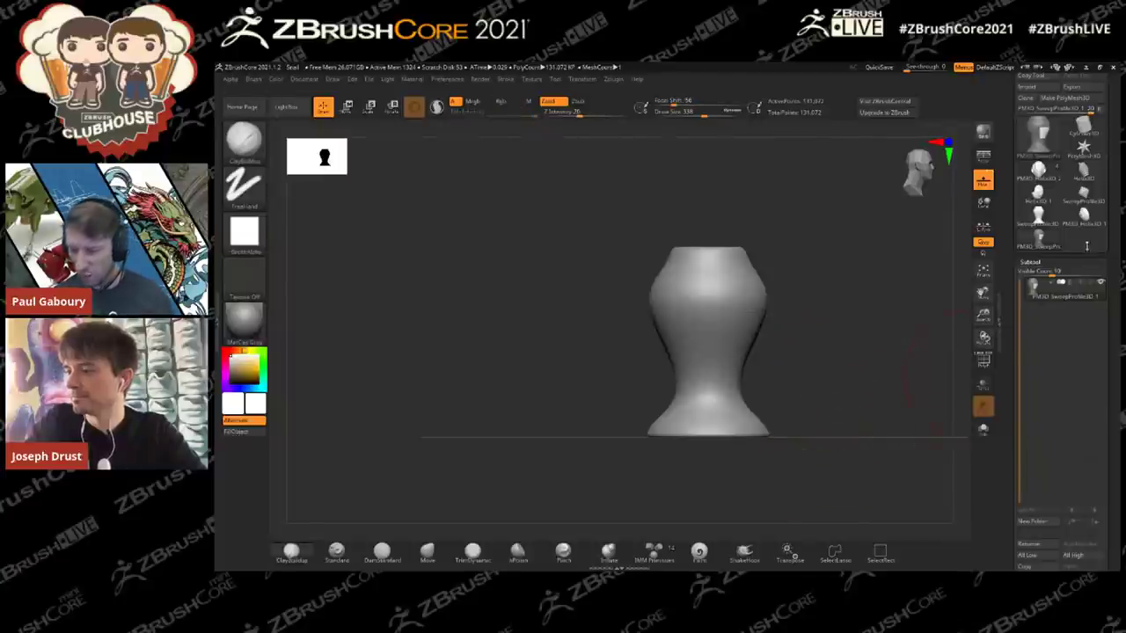
Step: Switch back to the snail model and mask the shell cage's control points, leaving the upper rear corner free
{"action": "left_click", "coordinate": [1038, 170]}
{"action": "mouse_move", "coordinate": [809, 369]}
{"action": "left_mouse_down", "text": "alt"}
{"action": "mouse_move", "coordinate": [786, 370]}
{"action": "mouse_move", "coordinate": [834, 347]}
{"action": "mouse_move", "coordinate": [812, 382]}
{"action": "mouse_move", "coordinate": [832, 374]}
{"action": "mouse_move", "coordinate": [840, 409]}
{"action": "mouse_move", "coordinate": [817, 352]}
{"action": "mouse_move", "coordinate": [711, 312]}
{"action": "left_mouse_up", "text": "alt"}
{"action": "key", "text": "w"}
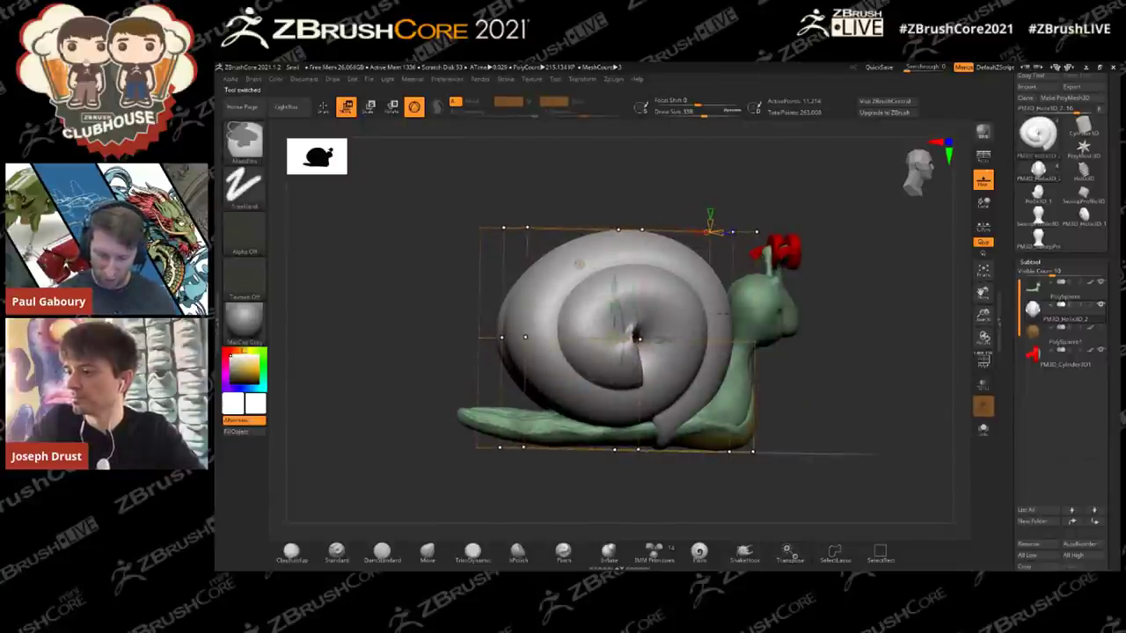
{"action": "left_click_drag", "start_coordinate": [816, 477], "coordinate": [709, 398], "text": "ctrl"}
{"action": "left_click", "coordinate": [802, 402], "text": "ctrl"}
{"action": "left_click", "coordinate": [814, 397], "text": "ctrl"}
{"action": "mouse_move", "coordinate": [814, 397]}
{"action": "left_mouse_down", "text": "ctrl"}
{"action": "mouse_move", "coordinate": [829, 386]}
{"action": "mouse_move", "coordinate": [817, 375]}
{"action": "left_mouse_up", "text": "ctrl"}
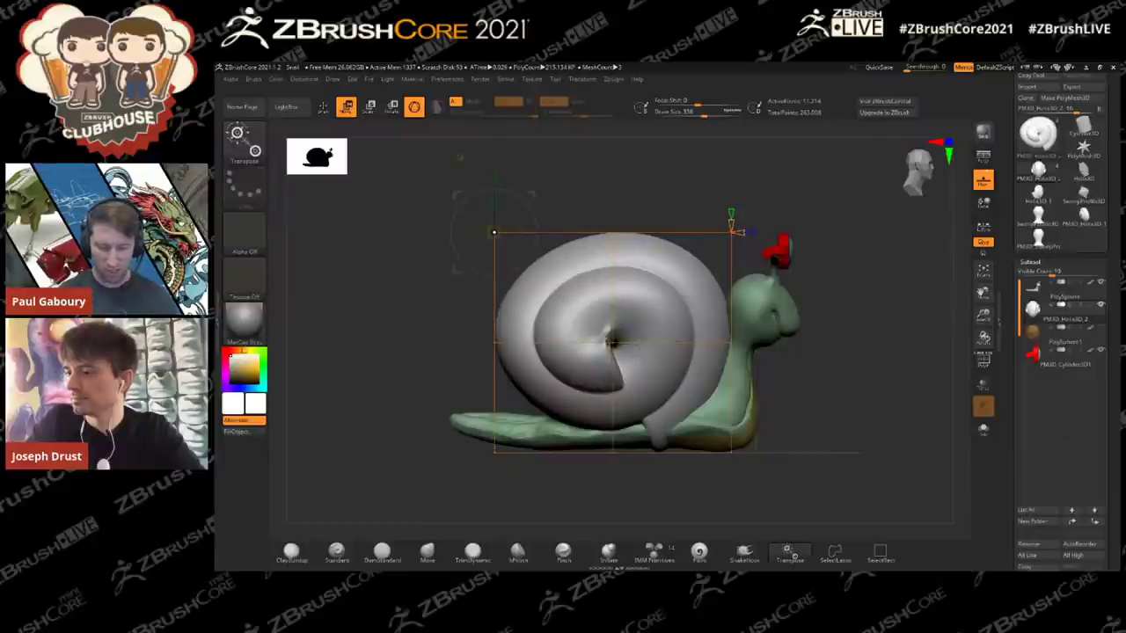
Step: Raise the upper rear corner of the deformer cage to lift the back of the shell
{"action": "left_click_drag", "start_coordinate": [797, 359], "coordinate": [844, 373]}
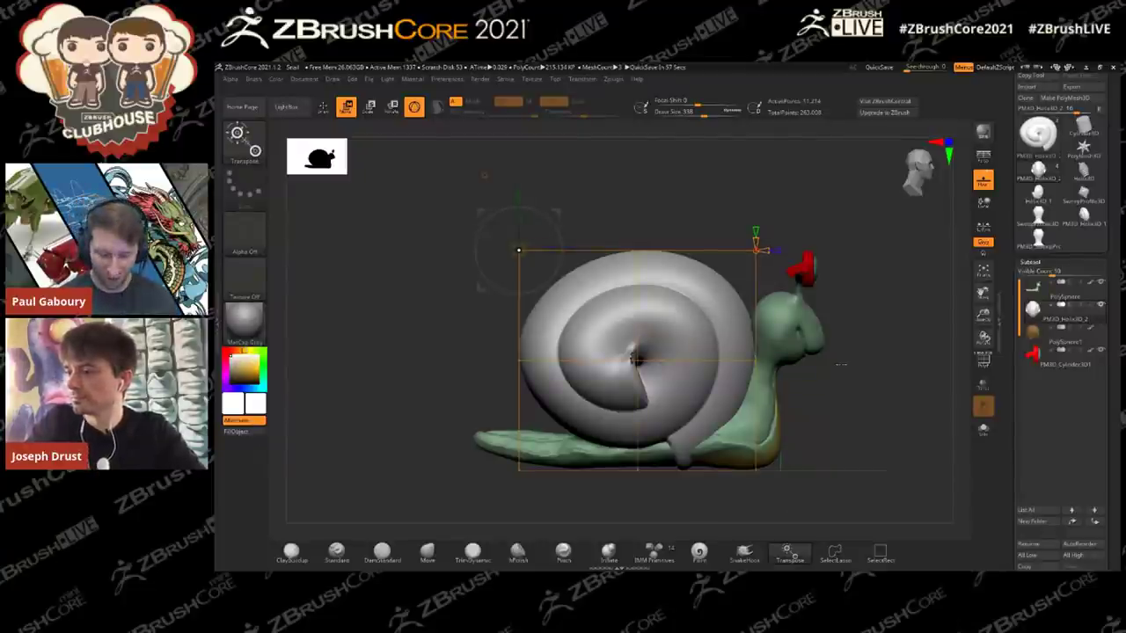
{"action": "left_click_drag", "start_coordinate": [518, 250], "coordinate": [521, 212]}
{"action": "mouse_move", "coordinate": [637, 251]}
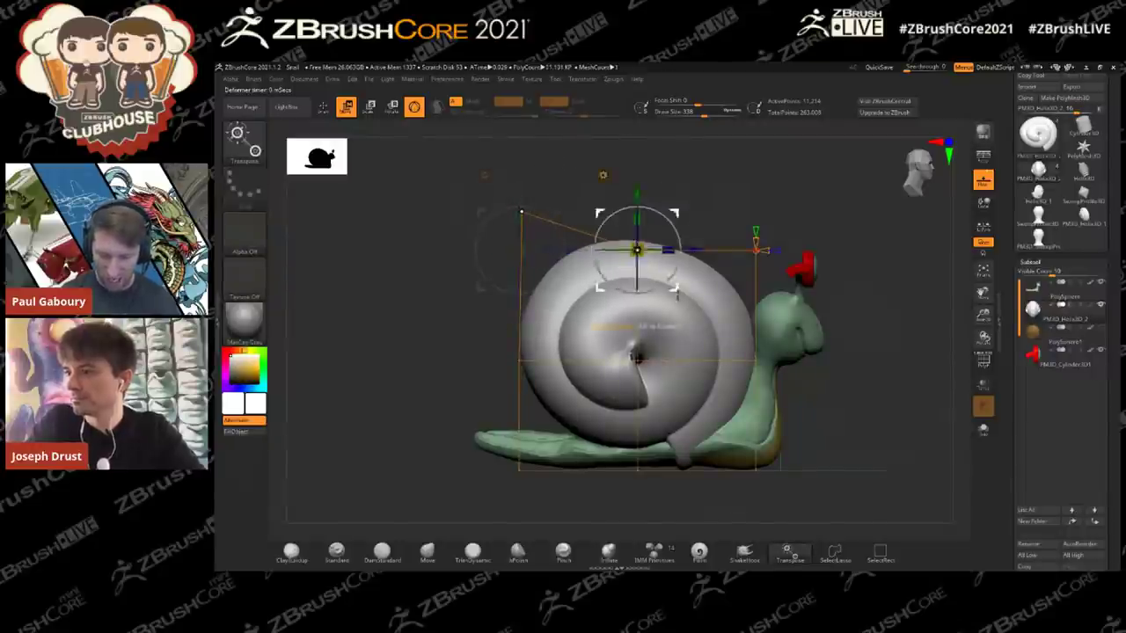
{"action": "key", "text": "q"}
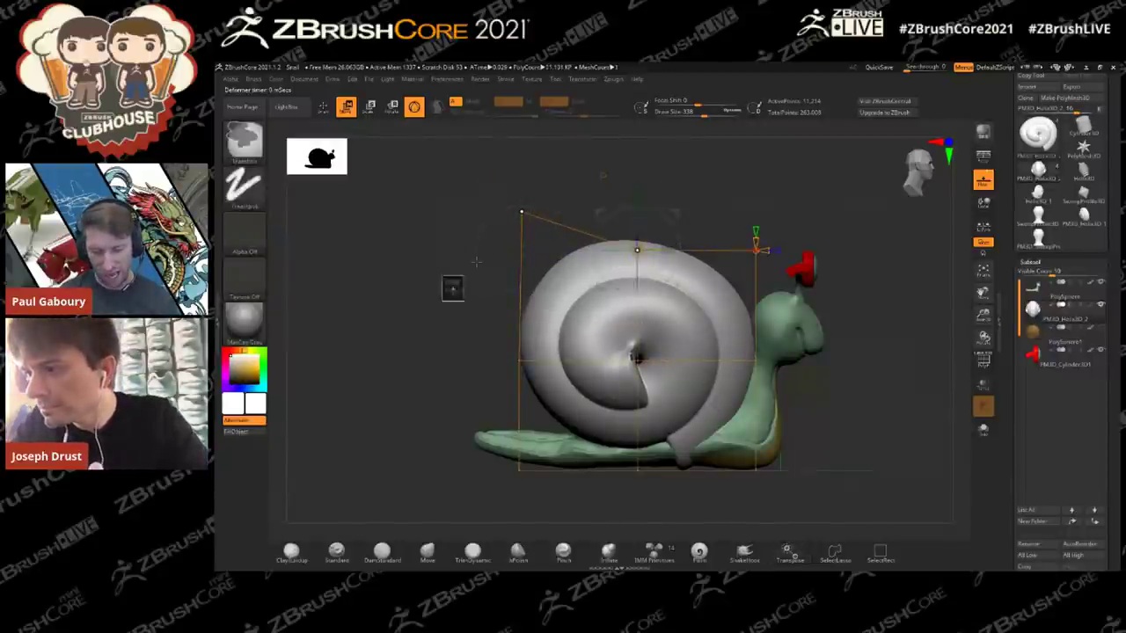
Step: Shift the deformer cage's upper middle point forward, pull the raised rear corner inward, and check the shell without the cage
{"action": "left_click_drag", "start_coordinate": [637, 250], "coordinate": [693, 250]}
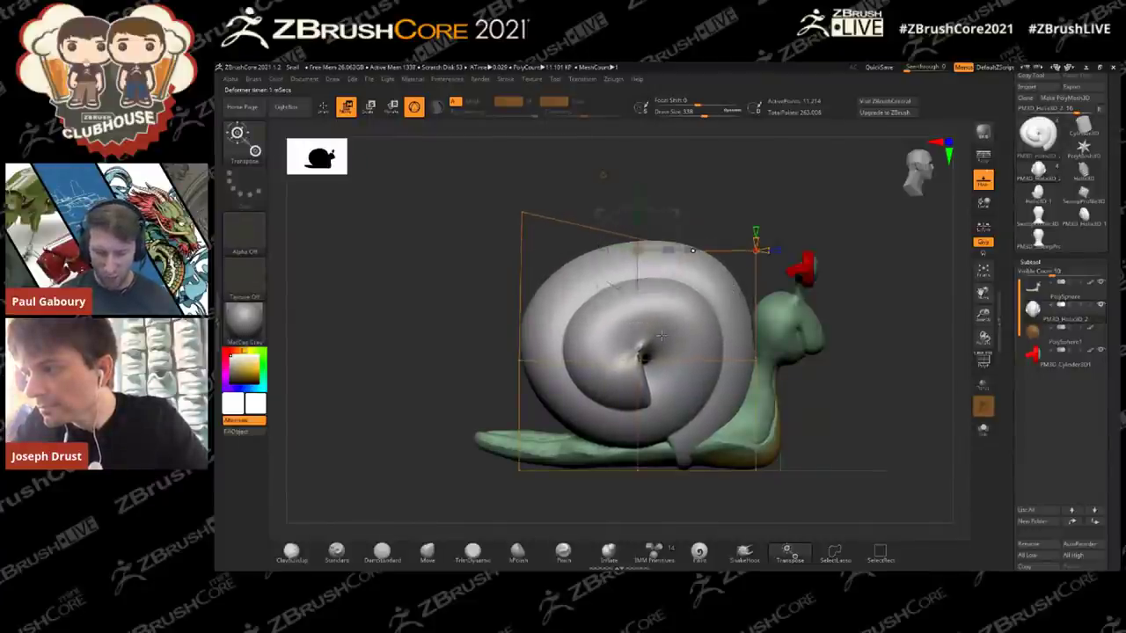
{"action": "key", "text": "q"}
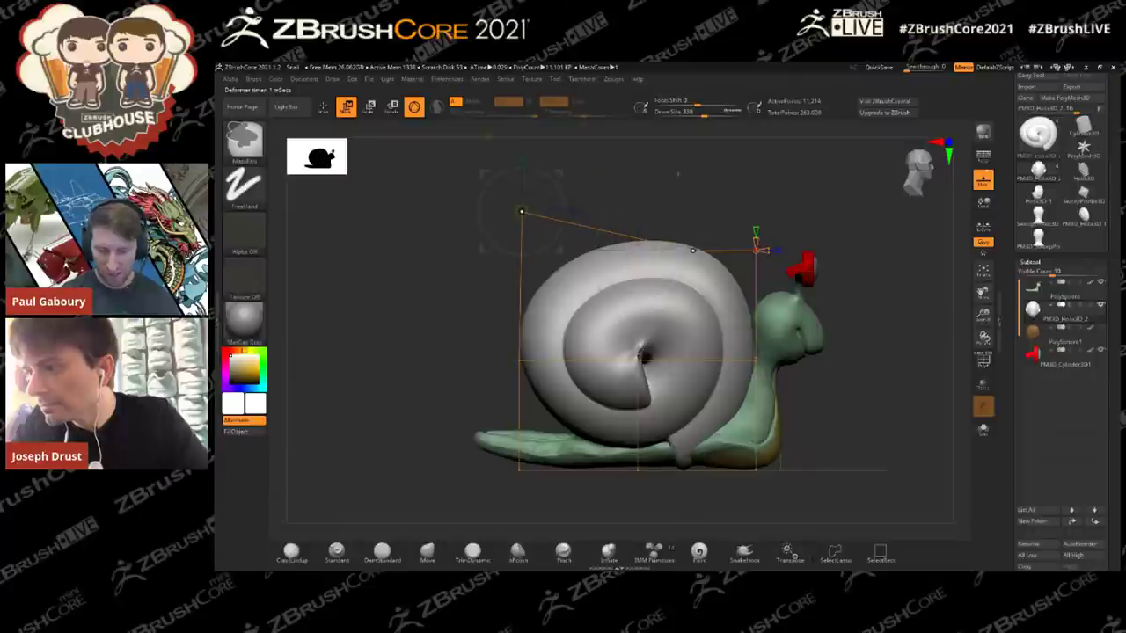
{"action": "key", "text": "w"}
{"action": "left_click_drag", "start_coordinate": [522, 211], "coordinate": [581, 192]}
{"action": "mouse_move", "coordinate": [805, 431]}
{"action": "right_mouse_down", "text": "ctrl"}
{"action": "mouse_move", "coordinate": [814, 367]}
{"action": "mouse_move", "coordinate": [782, 357]}
{"action": "right_mouse_up", "text": "ctrl"}
{"action": "key", "text": "q"}
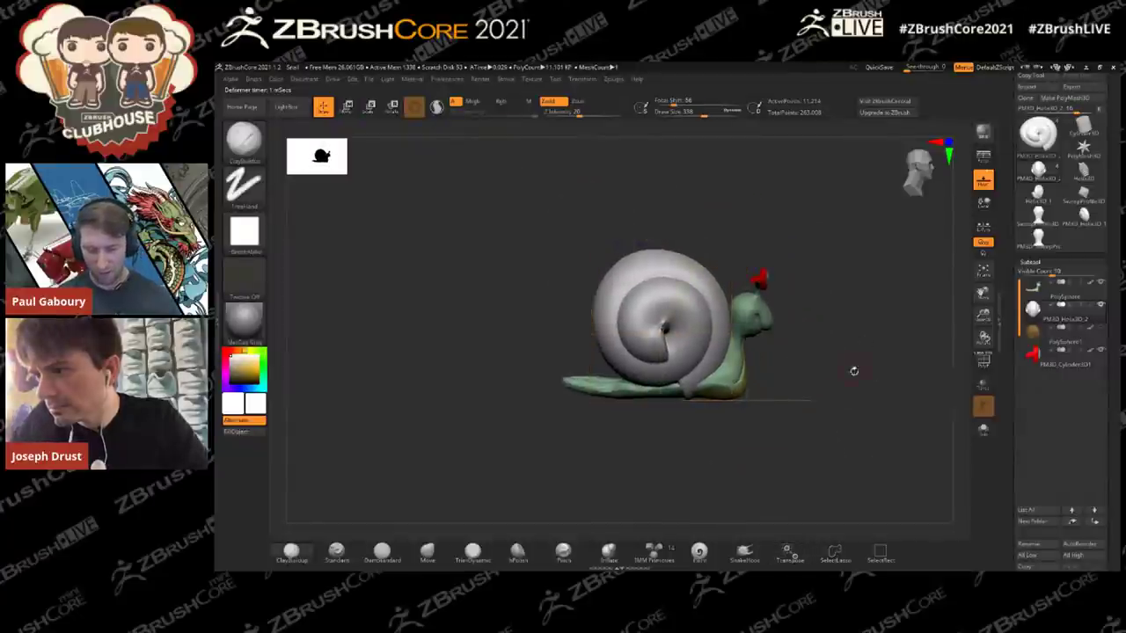
{"action": "right_click_drag", "start_coordinate": [854, 372], "coordinate": [777, 364]}
{"action": "left_click_drag", "start_coordinate": [776, 363], "coordinate": [832, 367]}
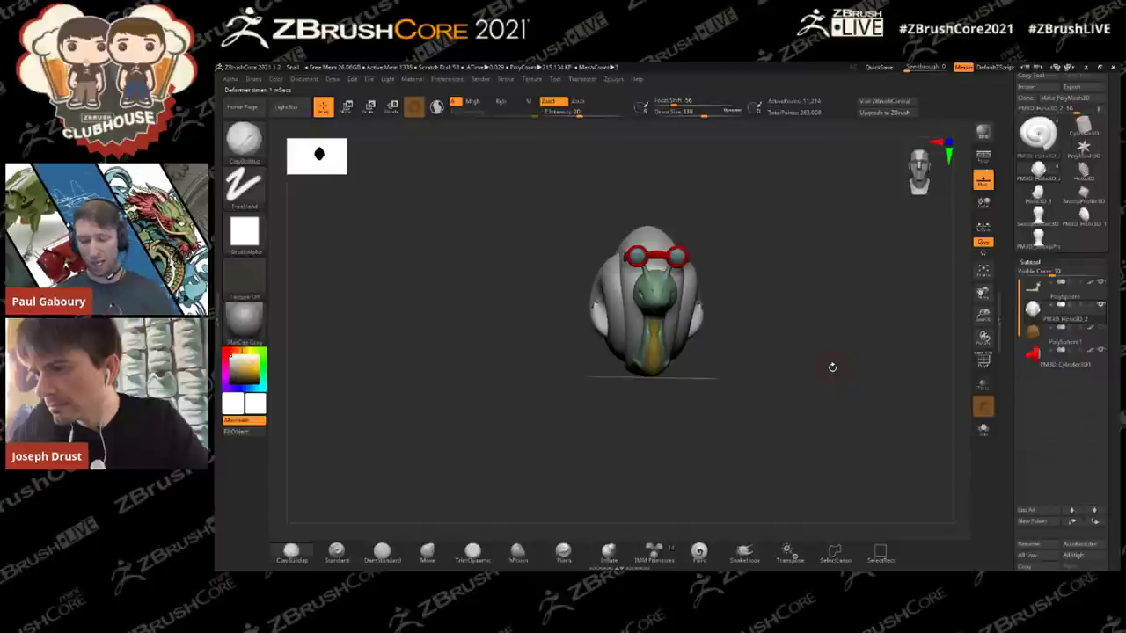
{"action": "left_click_drag", "start_coordinate": [775, 380], "coordinate": [801, 383]}
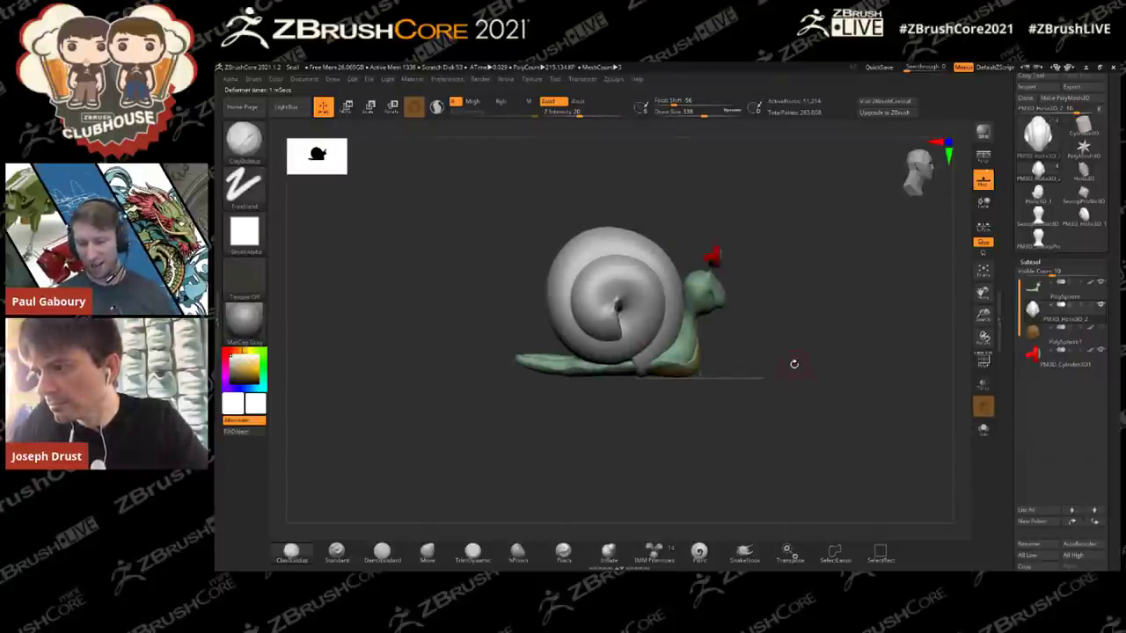
Step: Switch to the 02_ColoredAndPosed version of the water dragon and duplicate its body subtool
{"action": "mouse_move", "coordinate": [1046, 198]}
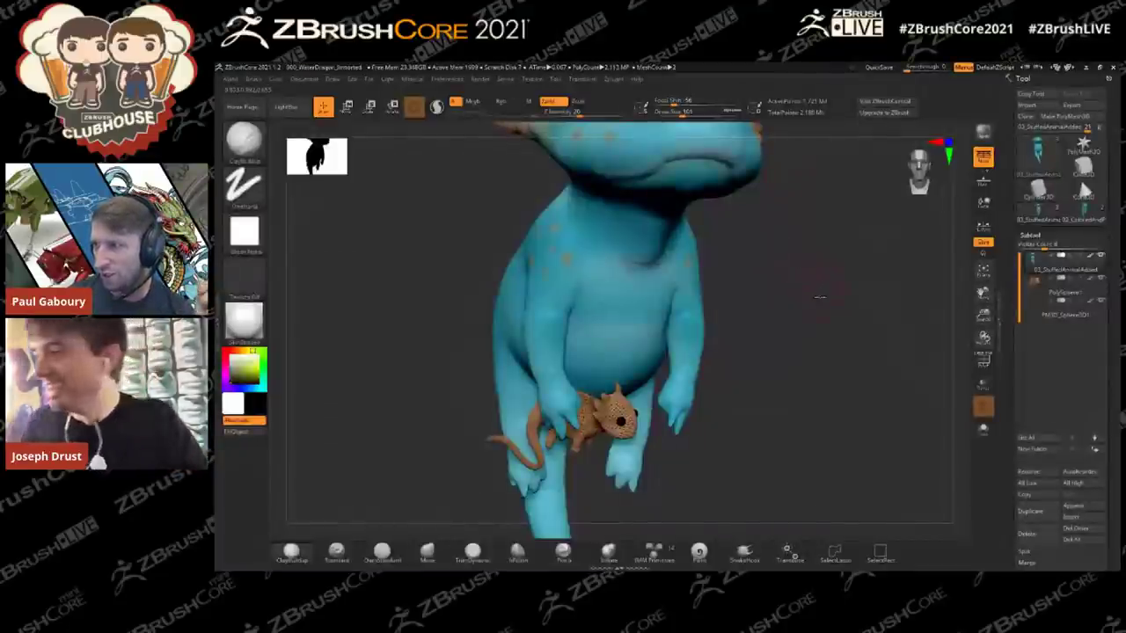
{"action": "left_click_drag", "start_coordinate": [819, 297], "coordinate": [856, 286]}
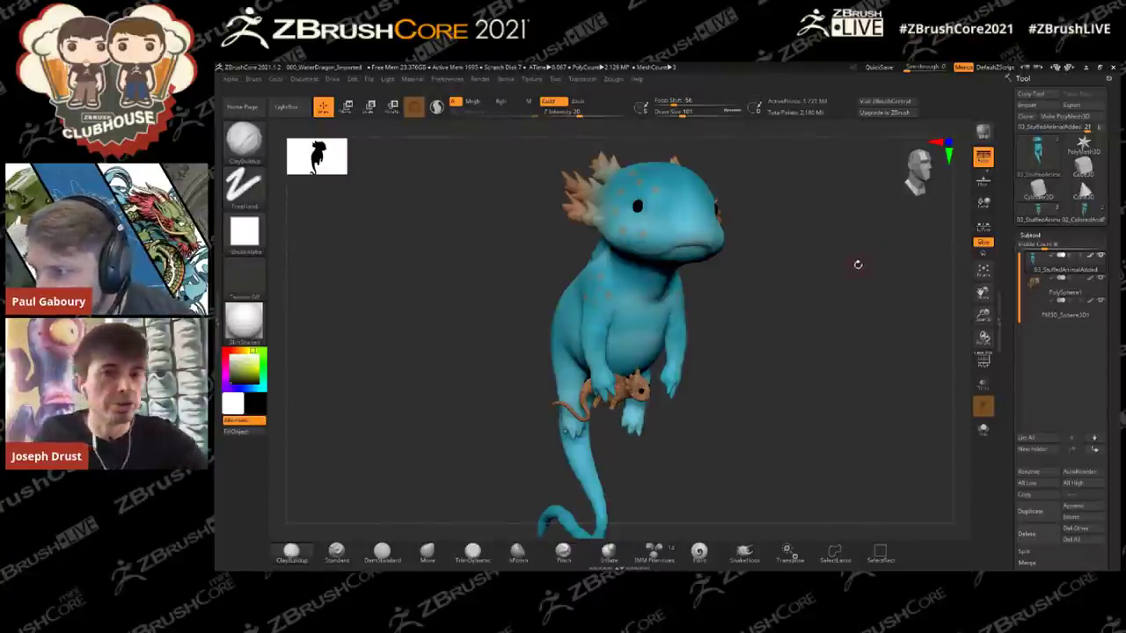
{"action": "mouse_move", "coordinate": [844, 311]}
{"action": "left_mouse_down"}
{"action": "mouse_move", "coordinate": [834, 312]}
{"action": "mouse_move", "coordinate": [874, 320]}
{"action": "mouse_move", "coordinate": [817, 322]}
{"action": "mouse_move", "coordinate": [842, 321]}
{"action": "left_mouse_up"}
{"action": "left_click", "coordinate": [1067, 220]}
{"action": "left_click_drag", "start_coordinate": [1017, 485], "coordinate": [1016, 413]}
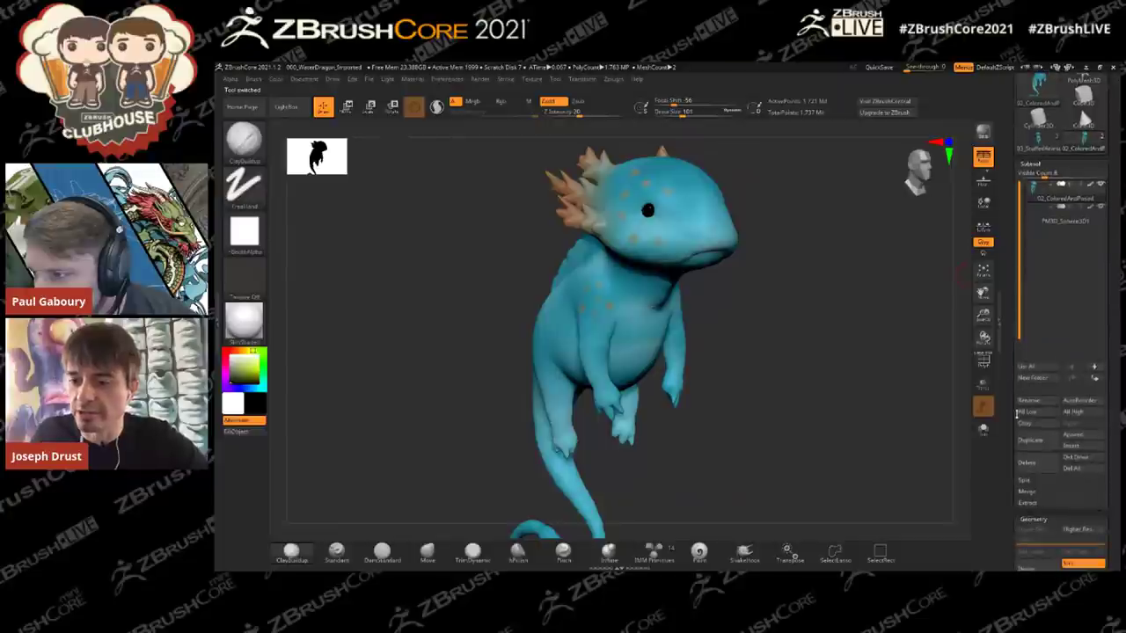
{"action": "left_click", "coordinate": [1035, 443]}
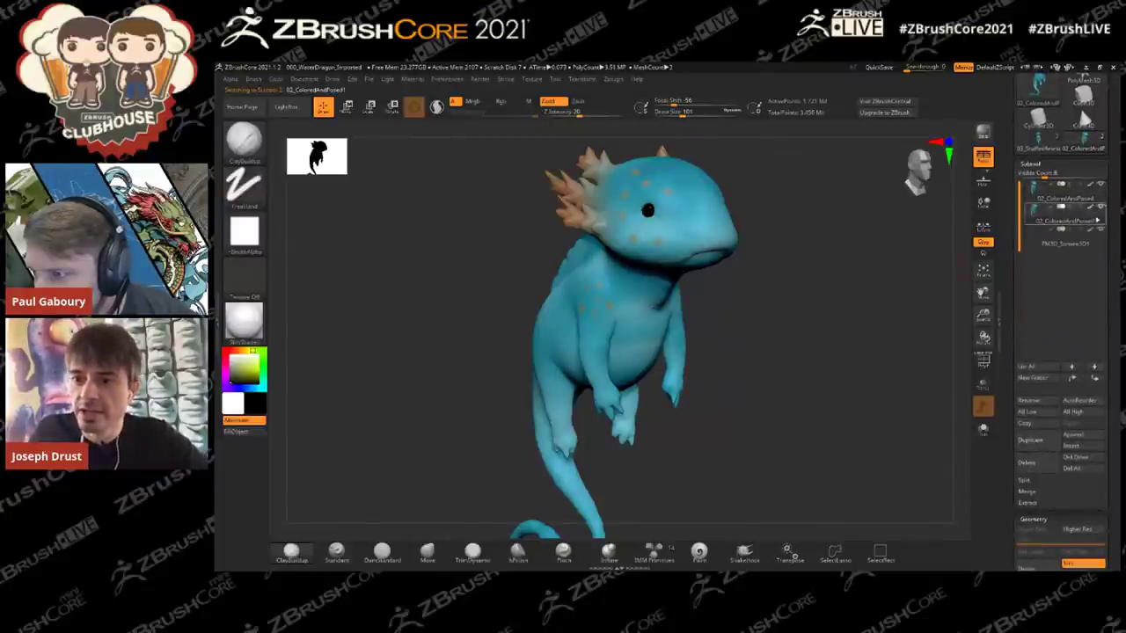
Step: Isolate the duplicated dragon body with Solo mode and return to Draw mode
{"action": "left_click_drag", "start_coordinate": [907, 311], "coordinate": [794, 340]}
{"action": "key", "text": "w"}
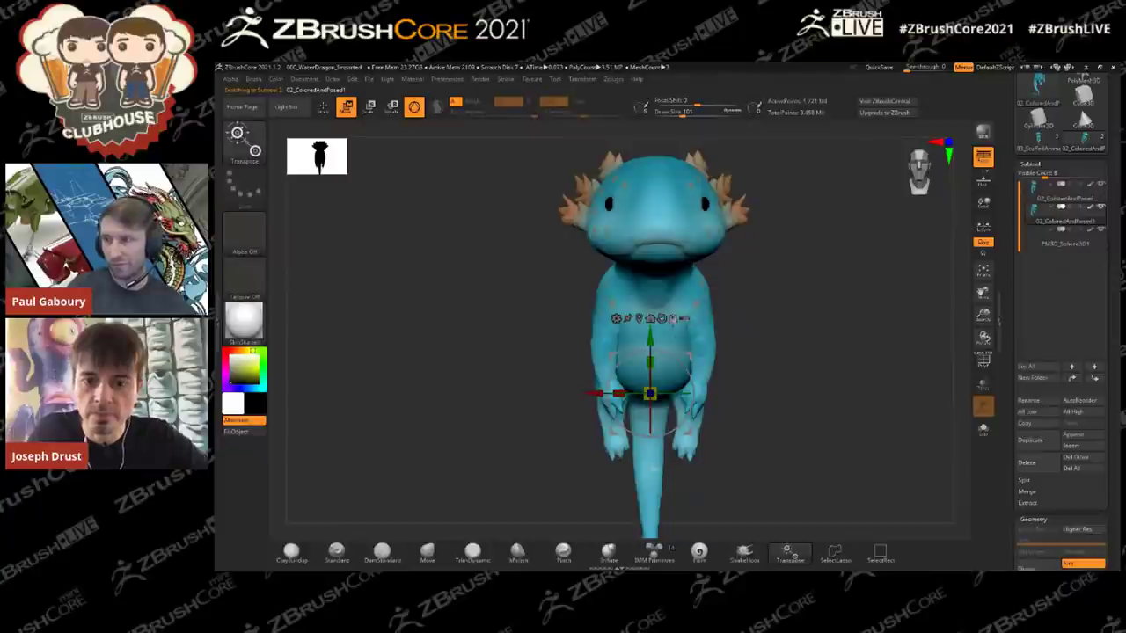
{"action": "left_click_drag", "start_coordinate": [649, 393], "coordinate": [585, 367], "text": "ctrl"}
{"action": "left_click_drag", "start_coordinate": [857, 309], "coordinate": [877, 320]}
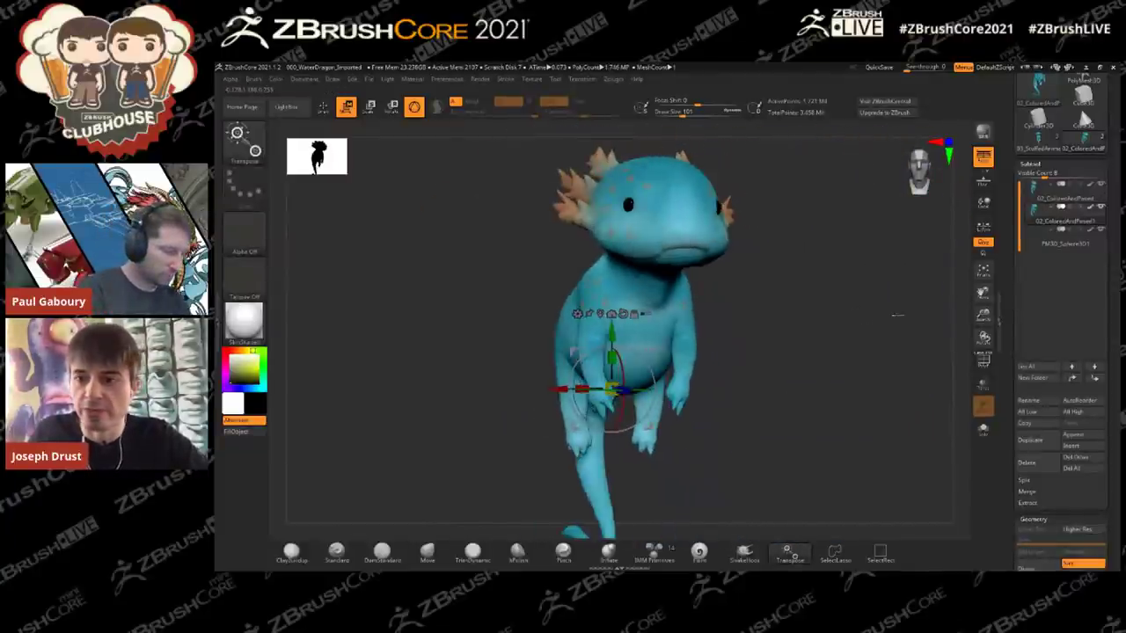
{"action": "left_click", "coordinate": [985, 429]}
{"action": "left_click_drag", "start_coordinate": [906, 357], "coordinate": [981, 358]}
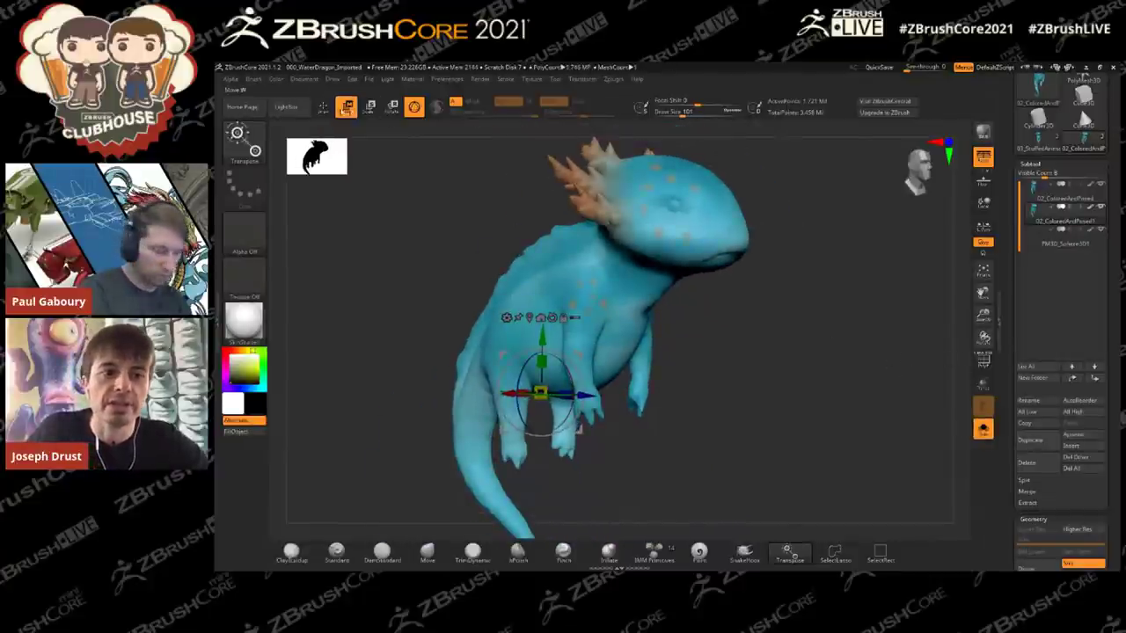
{"action": "left_click", "coordinate": [323, 106]}
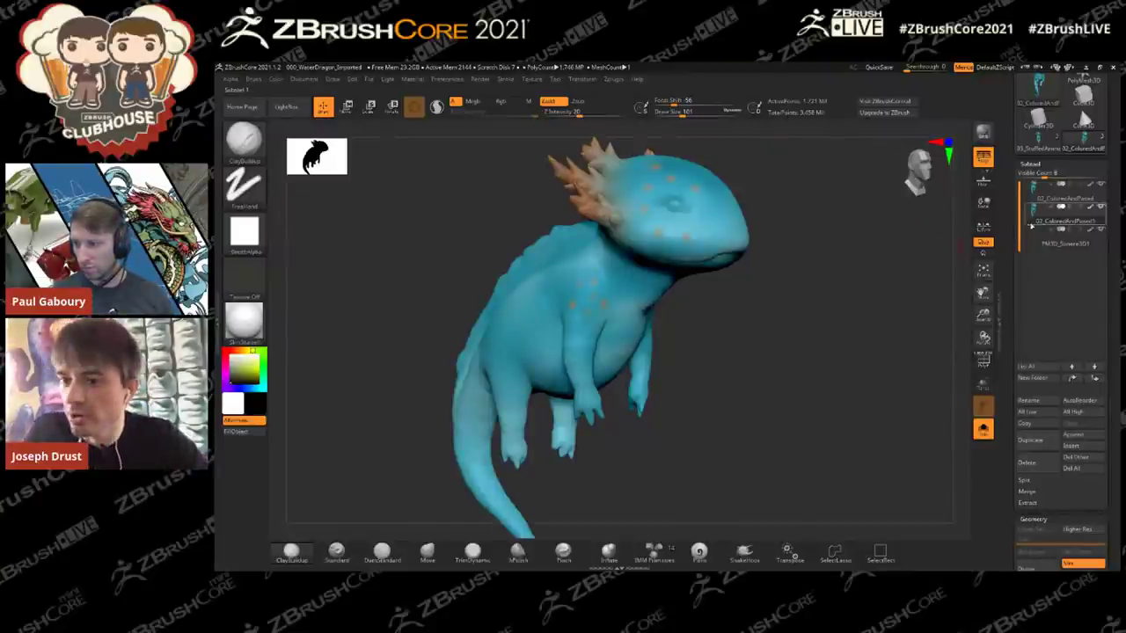
Step: Examine the duplicated body's mesh density from the side by switching the polyframe display on and off
{"action": "left_click", "coordinate": [983, 361]}
{"action": "mouse_move", "coordinate": [923, 362]}
{"action": "left_mouse_down"}
{"action": "mouse_move", "coordinate": [791, 351]}
{"action": "mouse_move", "coordinate": [919, 281]}
{"action": "left_mouse_up"}
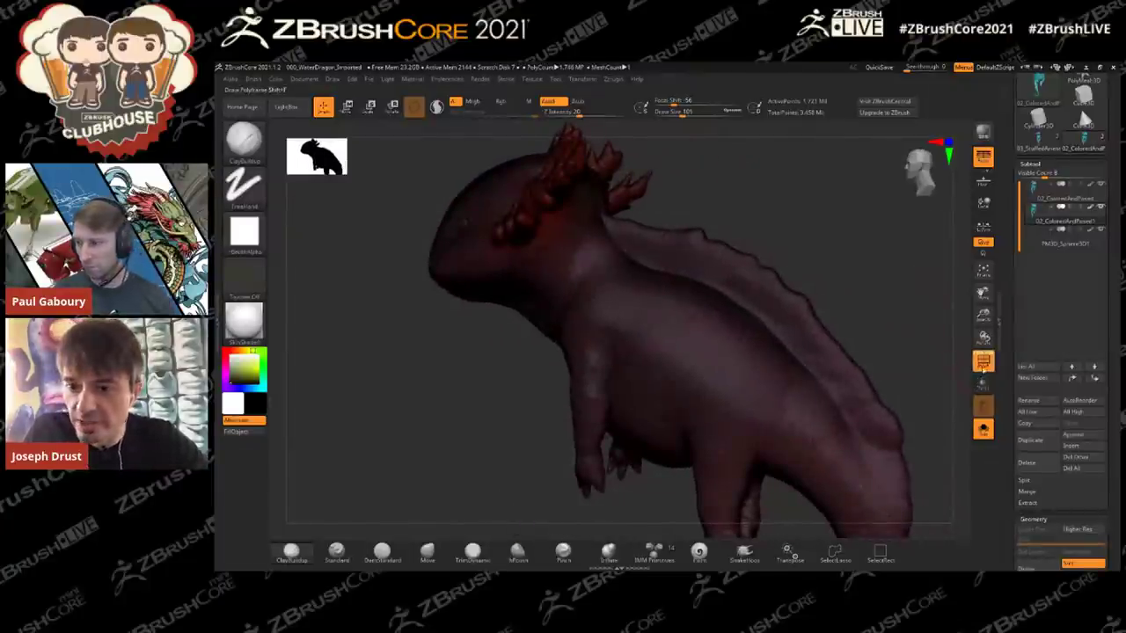
{"action": "left_click", "coordinate": [983, 363]}
{"action": "left_click_drag", "start_coordinate": [916, 311], "coordinate": [916, 299]}
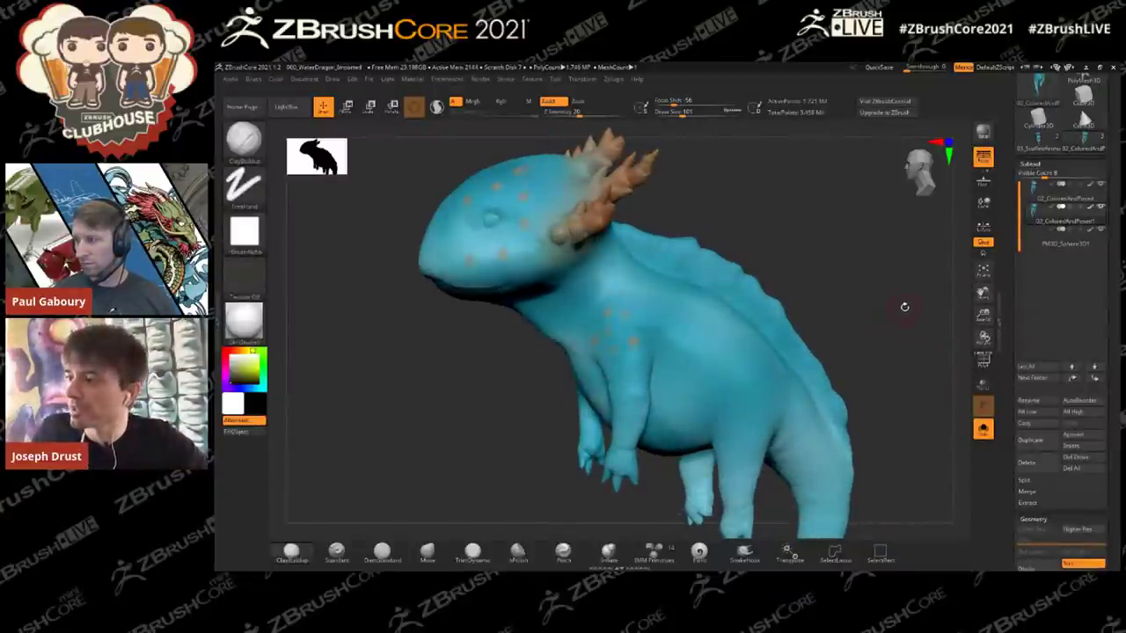
{"action": "left_click_drag", "start_coordinate": [858, 249], "coordinate": [646, 325]}
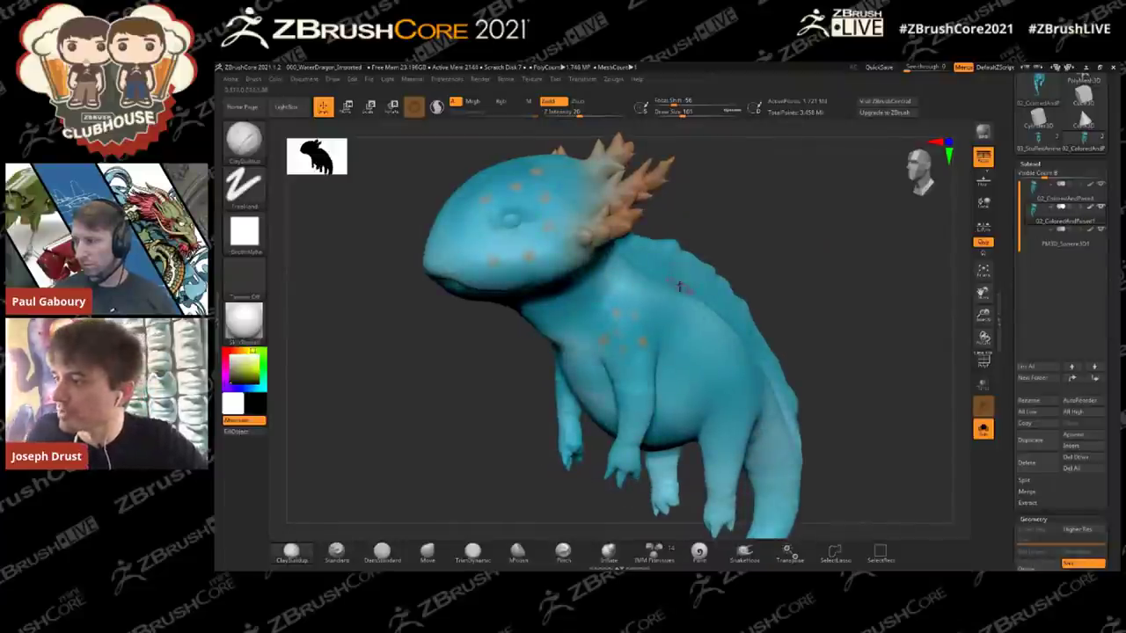
{"action": "left_click_drag", "start_coordinate": [844, 346], "coordinate": [927, 359]}
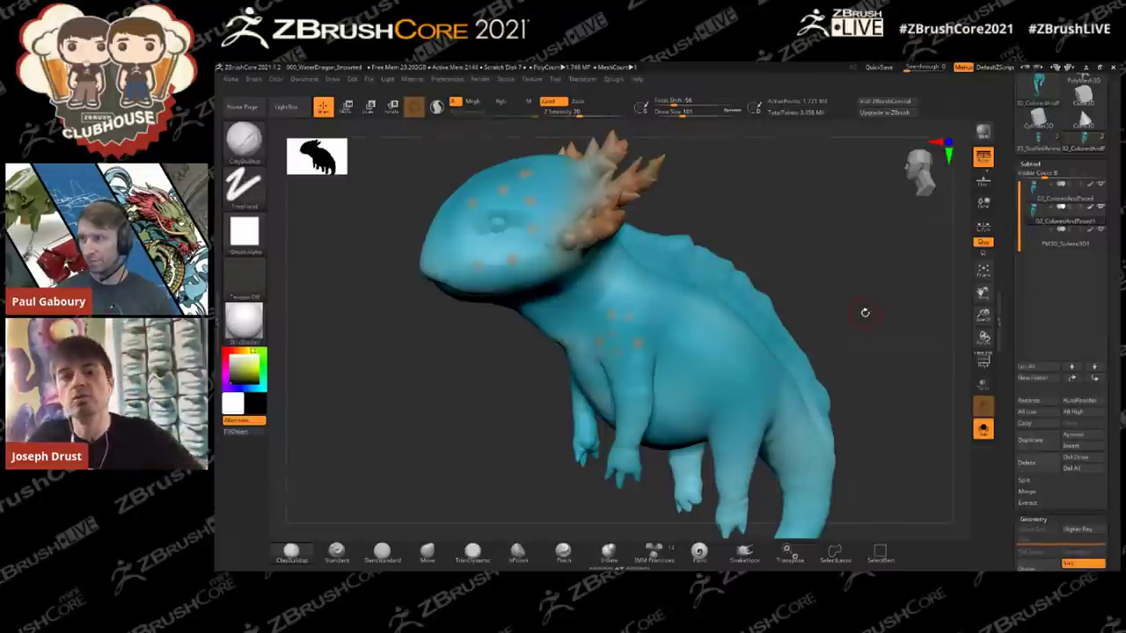
{"action": "left_click", "coordinate": [983, 361]}
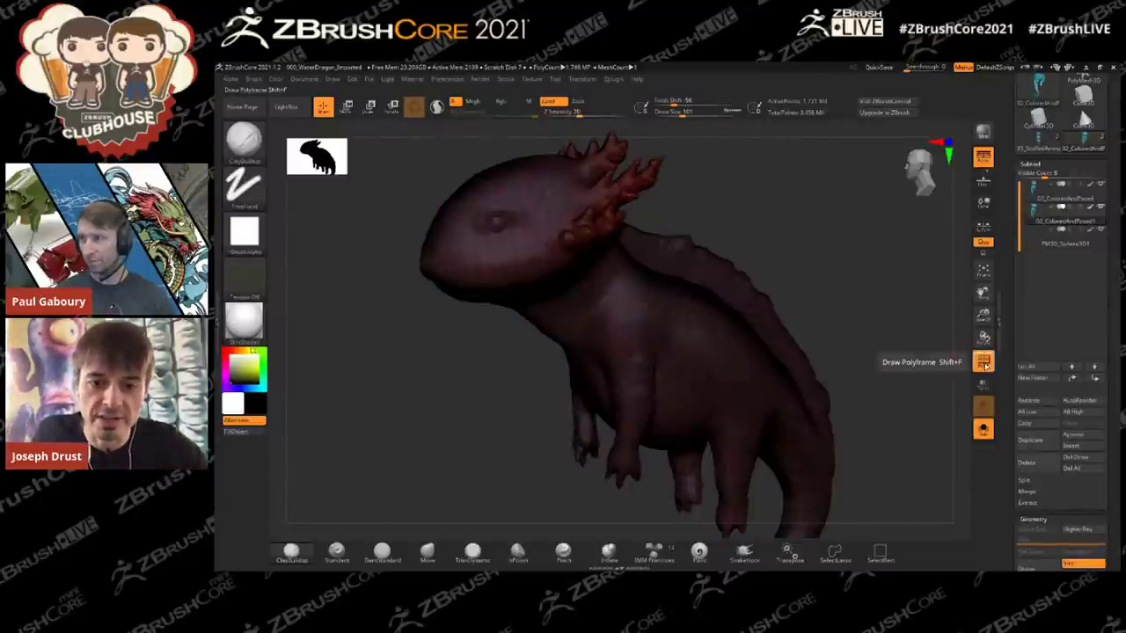
{"action": "key", "text": "shift+f"}
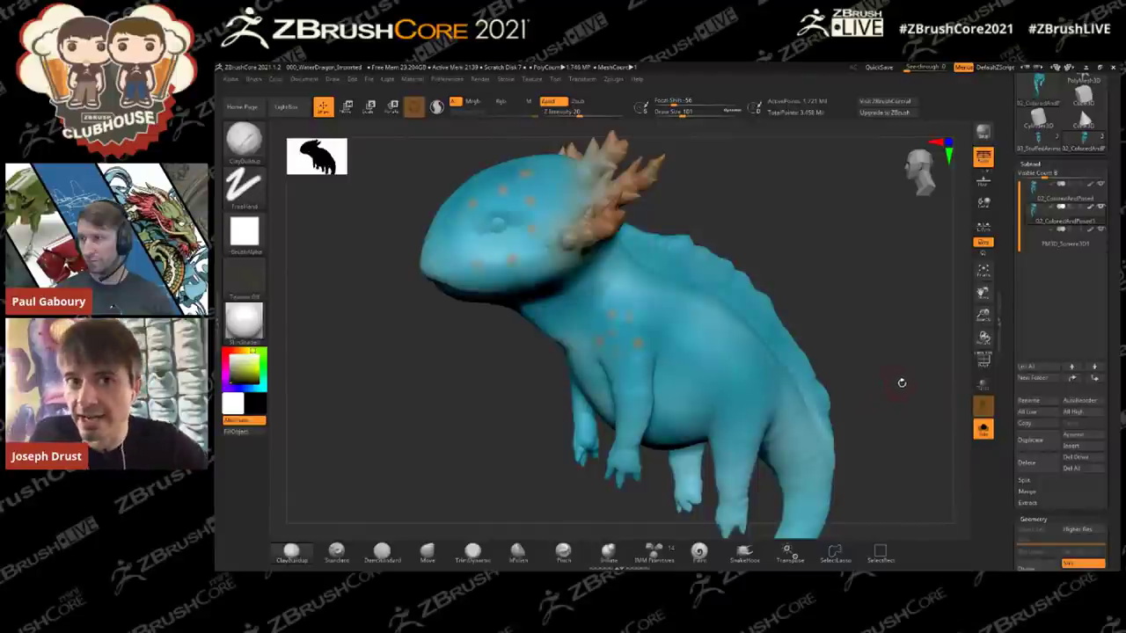
Step: Remesh the duplicated dragon body with ZRemesher
{"action": "left_click_drag", "start_coordinate": [900, 296], "coordinate": [946, 286]}
{"action": "left_click_drag", "start_coordinate": [1019, 387], "coordinate": [1018, 257]}
{"action": "left_click_drag", "start_coordinate": [1017, 374], "coordinate": [1018, 285]}
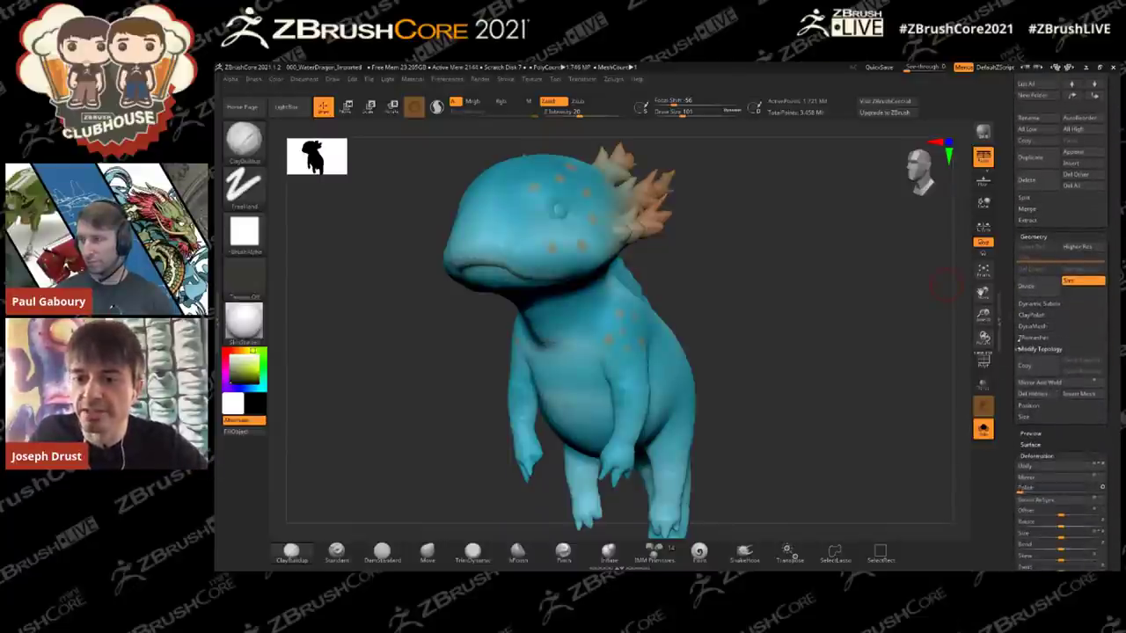
{"action": "left_click", "coordinate": [1037, 338]}
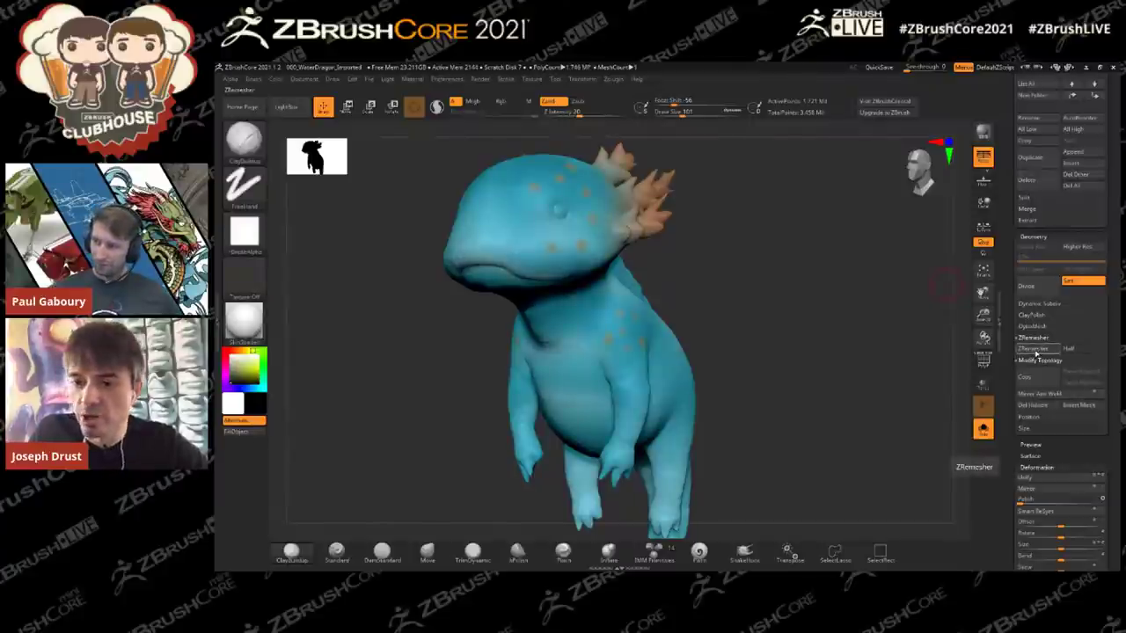
{"action": "left_click_drag", "start_coordinate": [906, 330], "coordinate": [1046, 354]}
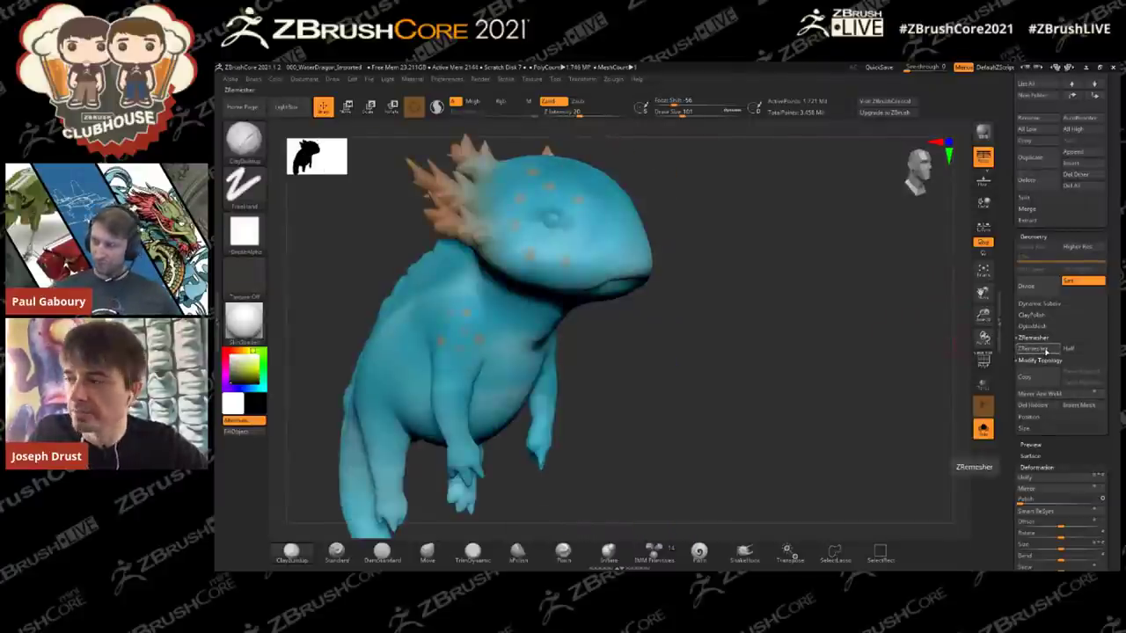
{"action": "left_click", "coordinate": [1045, 351]}
{"action": "left_click", "coordinate": [954, 369]}
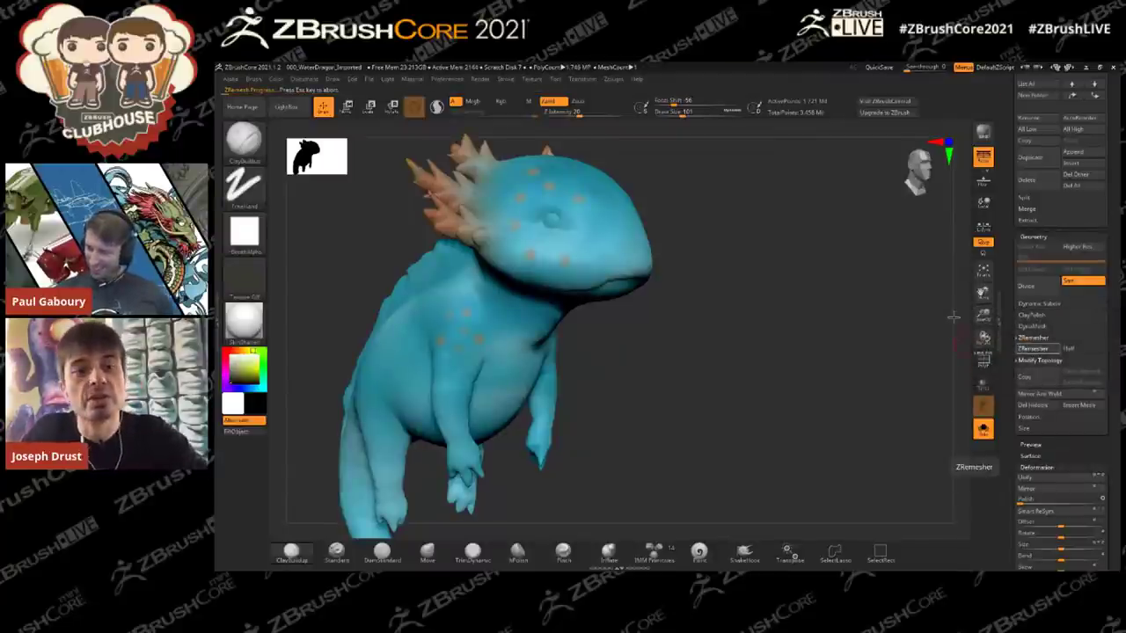
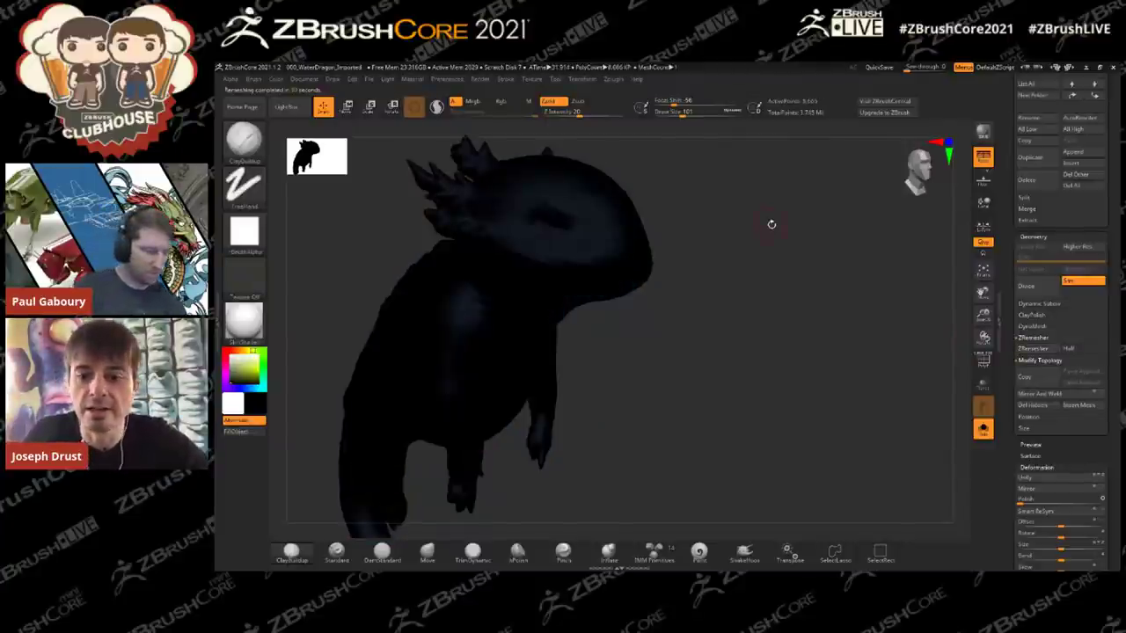
Step: Set the colour to white and apply the SkinShade4 material to the remeshed body
{"action": "left_click", "coordinate": [237, 354]}
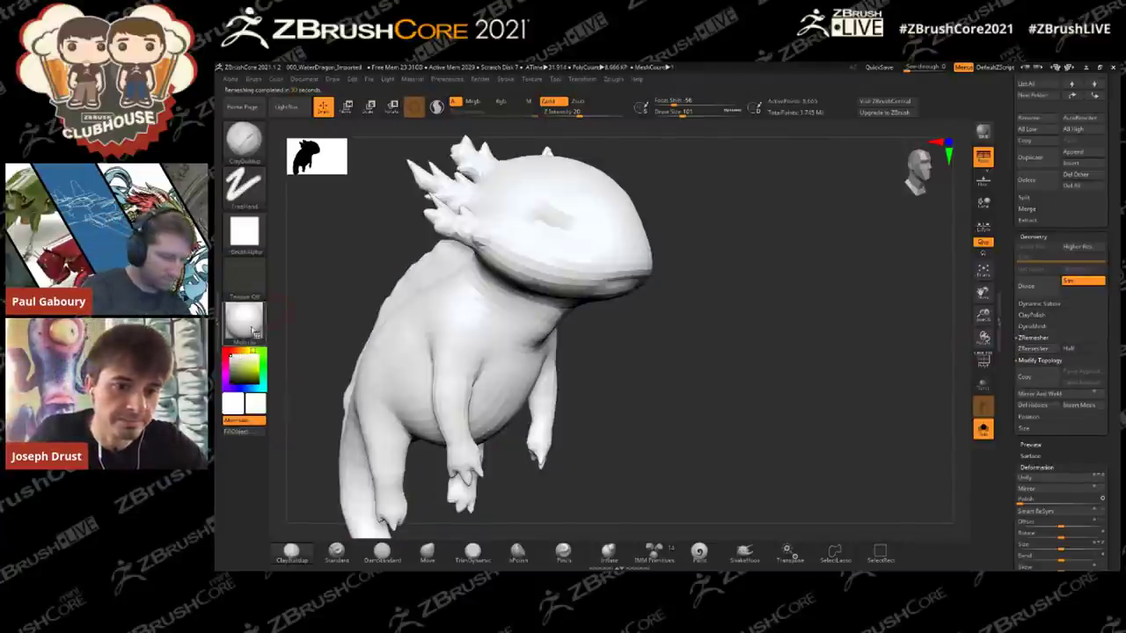
{"action": "left_click", "coordinate": [243, 316]}
{"action": "left_click", "coordinate": [609, 333]}
{"action": "left_click_drag", "start_coordinate": [855, 341], "coordinate": [804, 330]}
{"action": "left_click", "coordinate": [245, 326]}
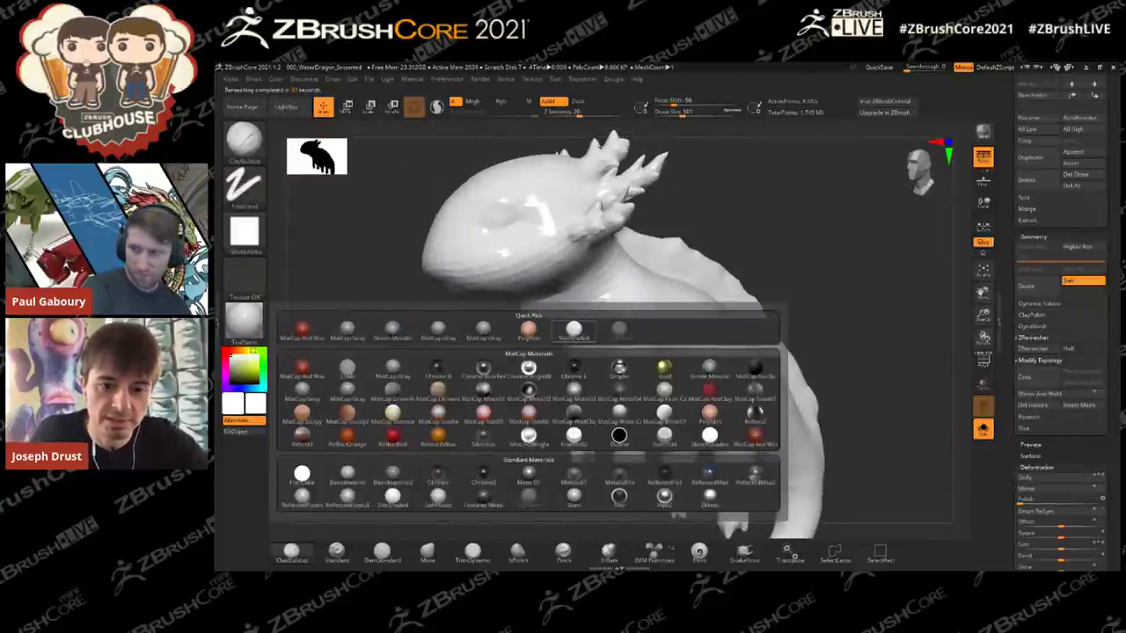
{"action": "left_click", "coordinate": [573, 332]}
Step: Show the polyframe on the remeshed body and examine its topology from both sides
{"action": "left_click", "coordinate": [984, 363]}
{"action": "left_click_drag", "start_coordinate": [914, 373], "coordinate": [906, 341], "text": "alt"}
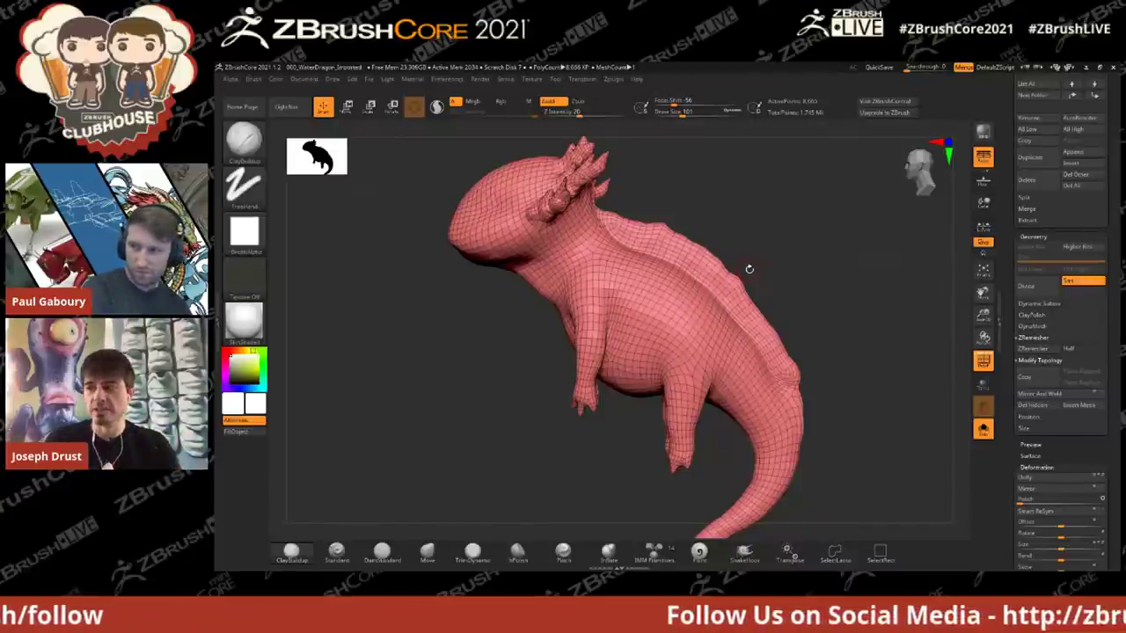
{"action": "left_click_drag", "start_coordinate": [899, 251], "coordinate": [883, 287]}
{"action": "left_click_drag", "start_coordinate": [888, 293], "coordinate": [852, 351]}
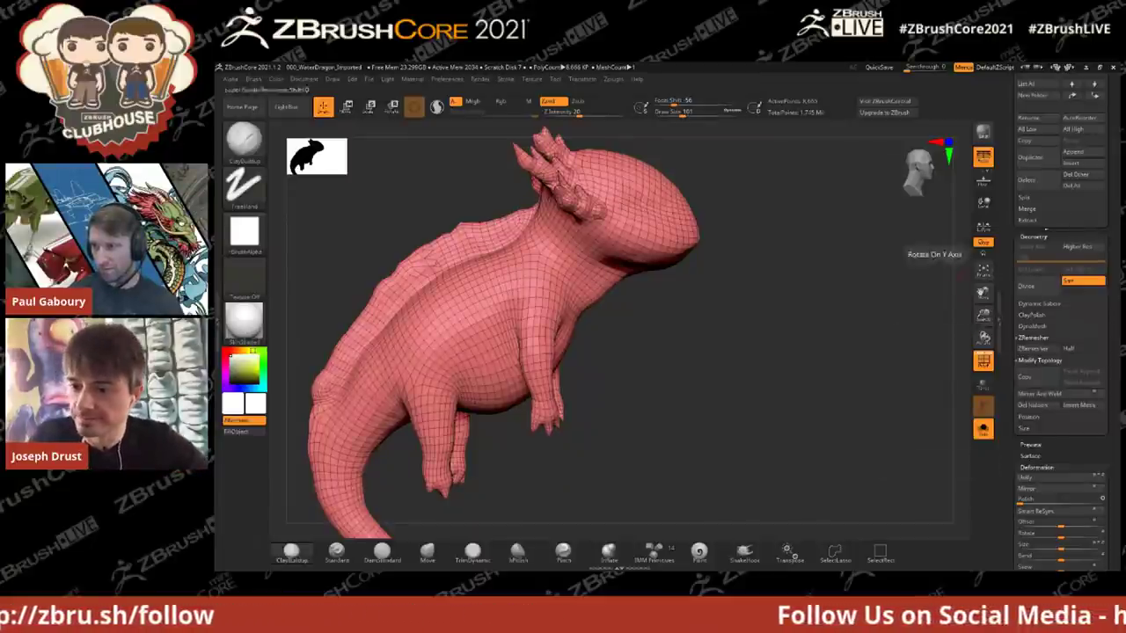
{"action": "left_click_drag", "start_coordinate": [943, 314], "coordinate": [883, 358]}
{"action": "left_click_drag", "start_coordinate": [884, 359], "coordinate": [884, 329], "text": "alt"}
Step: Turn off Solo mode and compare the remeshed copy with the original dragon from the front and at an angle
{"action": "left_click_drag", "start_coordinate": [1008, 259], "coordinate": [1009, 464]}
{"action": "left_click_drag", "start_coordinate": [872, 336], "coordinate": [940, 300]}
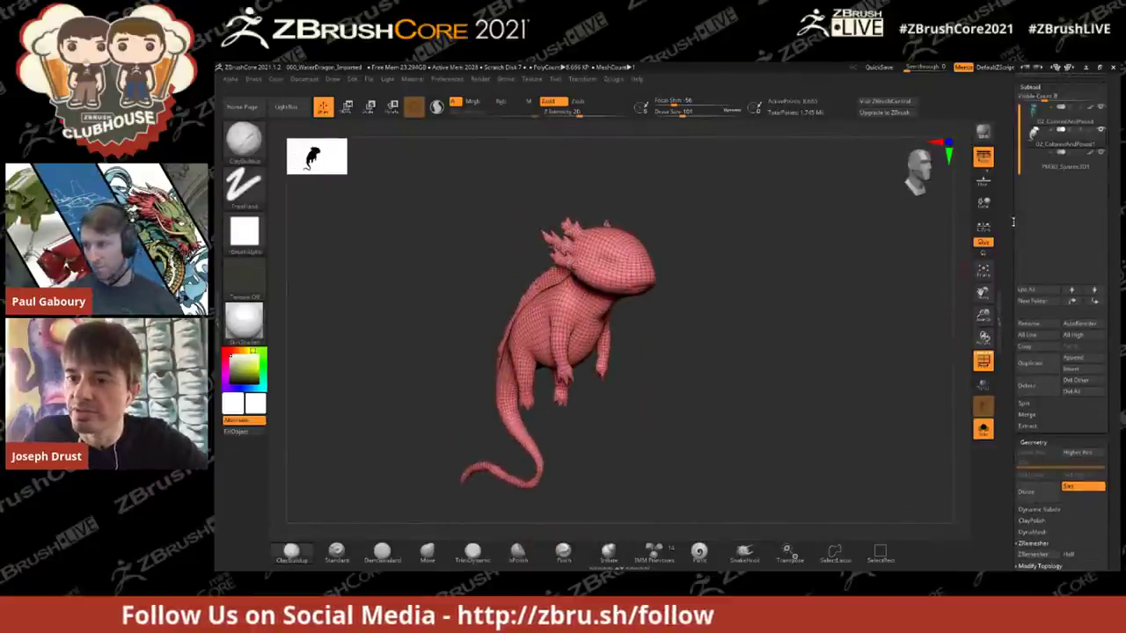
{"action": "left_click_drag", "start_coordinate": [1013, 221], "coordinate": [1013, 274]}
{"action": "left_click", "coordinate": [983, 429]}
{"action": "left_click_drag", "start_coordinate": [914, 364], "coordinate": [893, 307], "text": "shift"}
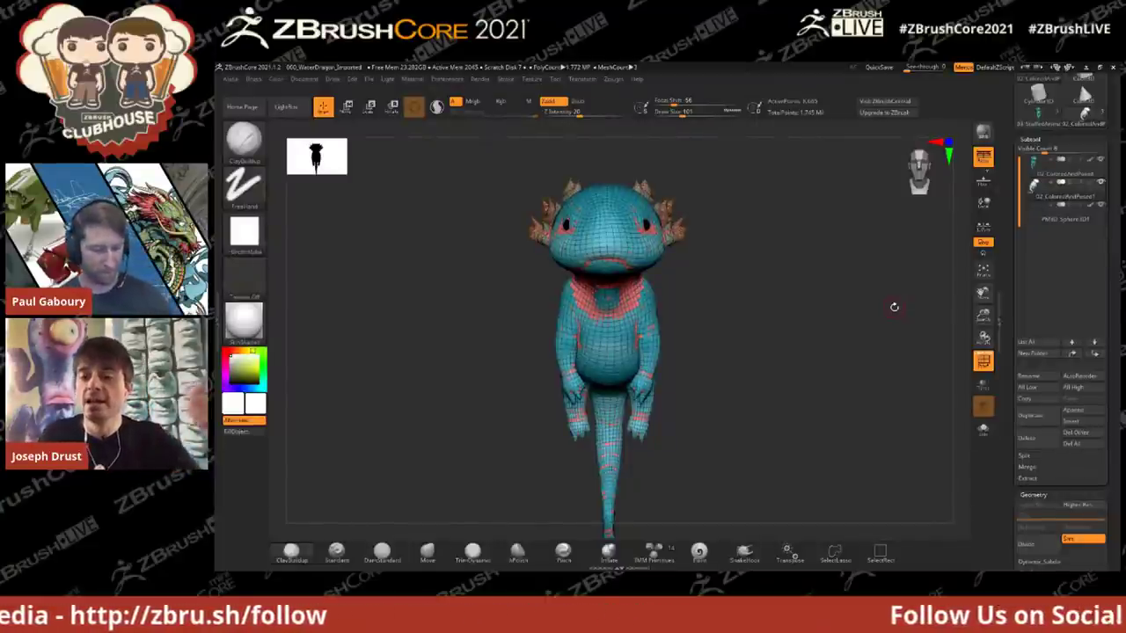
{"action": "left_click_drag", "start_coordinate": [809, 296], "coordinate": [829, 314]}
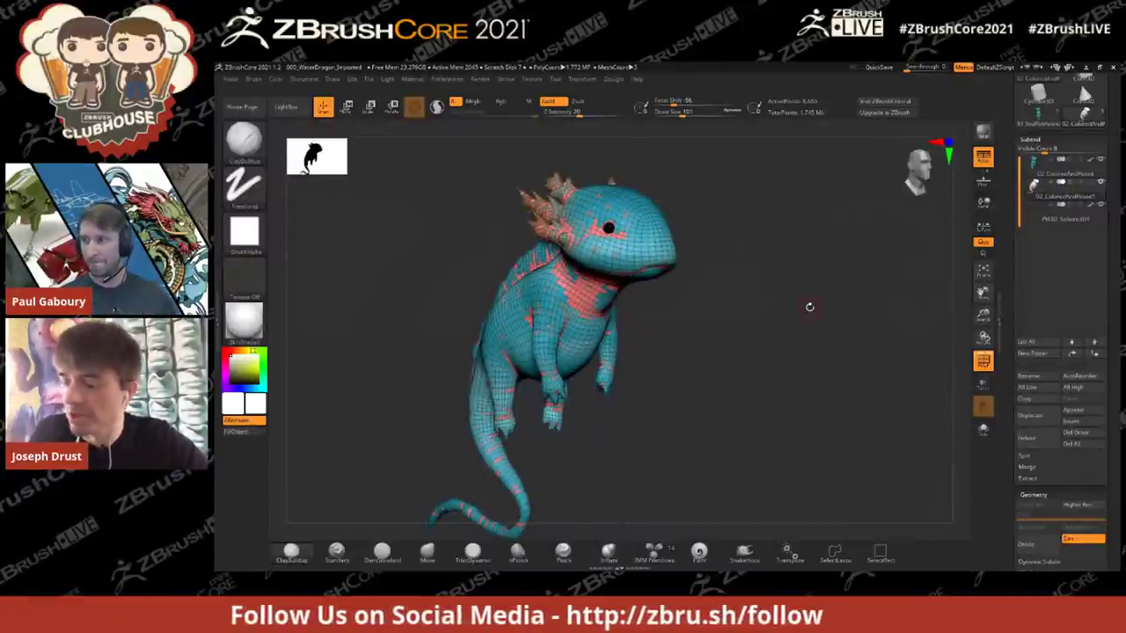
{"action": "left_click_drag", "start_coordinate": [847, 327], "coordinate": [850, 329], "text": "shift"}
Step: Scale the remeshed copy down with the gizmo and move it in front of the large dragon's belly, beside its hand
{"action": "key", "text": "w"}
{"action": "left_click_drag", "start_coordinate": [794, 307], "coordinate": [915, 304]}
{"action": "left_click_drag", "start_coordinate": [641, 337], "coordinate": [678, 315], "text": "alt"}
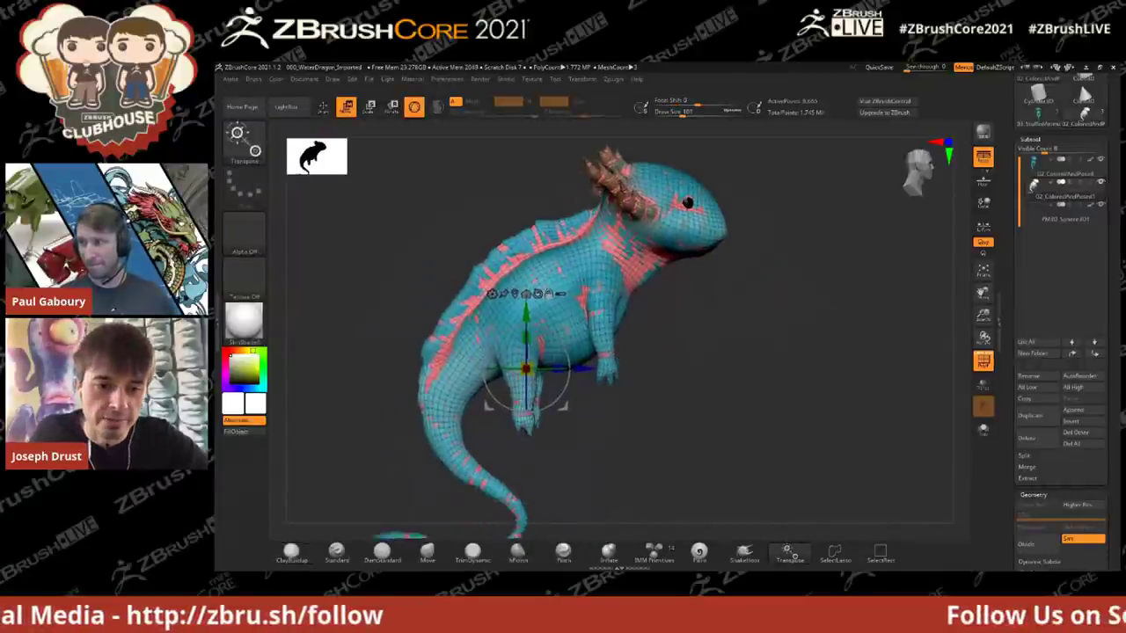
{"action": "left_click_drag", "start_coordinate": [563, 331], "coordinate": [756, 368]}
{"action": "key", "text": "f"}
{"action": "mouse_move", "coordinate": [924, 364]}
{"action": "left_mouse_down"}
{"action": "mouse_move", "coordinate": [829, 366]}
{"action": "mouse_move", "coordinate": [921, 365]}
{"action": "left_mouse_up"}
{"action": "left_click_drag", "start_coordinate": [712, 366], "coordinate": [675, 382]}
{"action": "mouse_move", "coordinate": [822, 299]}
{"action": "left_mouse_down", "text": "alt"}
{"action": "mouse_move", "coordinate": [832, 340]}
{"action": "mouse_move", "coordinate": [836, 288]}
{"action": "left_mouse_up", "text": "alt"}
{"action": "left_click_drag", "start_coordinate": [783, 385], "coordinate": [650, 405]}
{"action": "left_click_drag", "start_coordinate": [853, 330], "coordinate": [993, 323]}
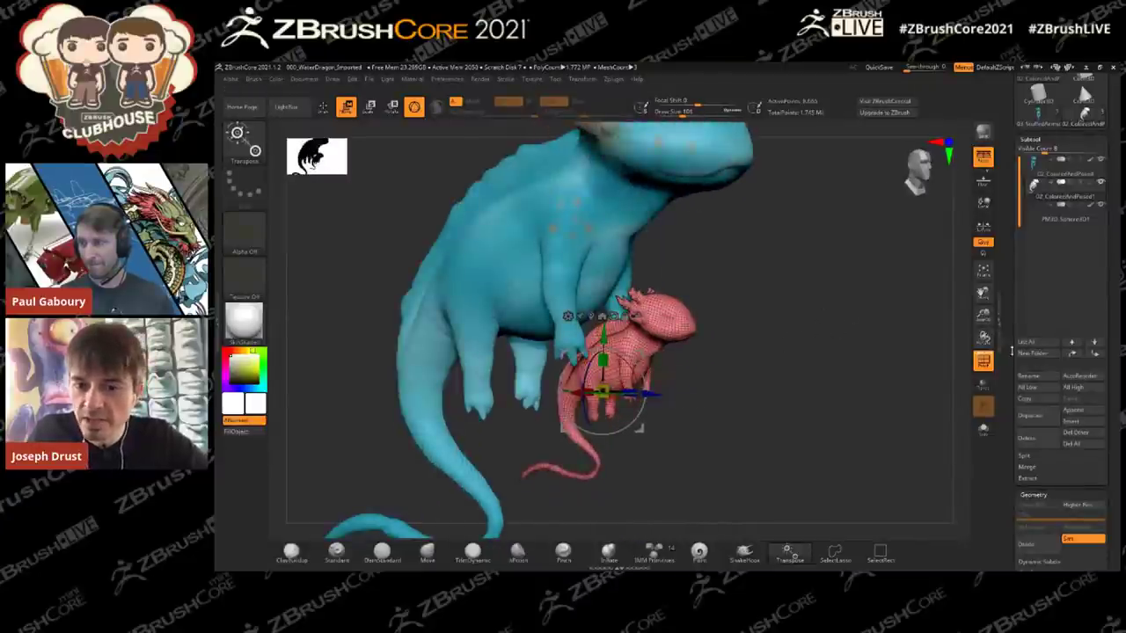
Step: Enable the Half polygon count option of ZRemesher for the small dragon copy
{"action": "scroll", "coordinate": [1011, 350], "scroll_direction": "down", "scroll_amount": 4}
{"action": "scroll", "coordinate": [1064, 307], "scroll_direction": "down", "scroll_amount": 3}
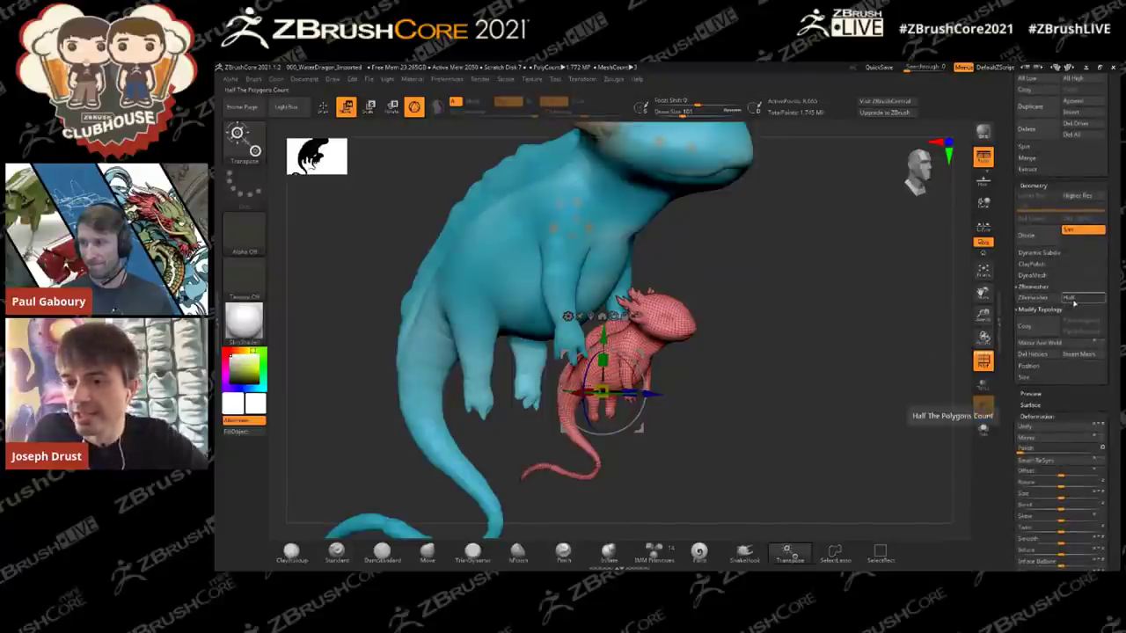
{"action": "left_click", "coordinate": [1077, 301]}
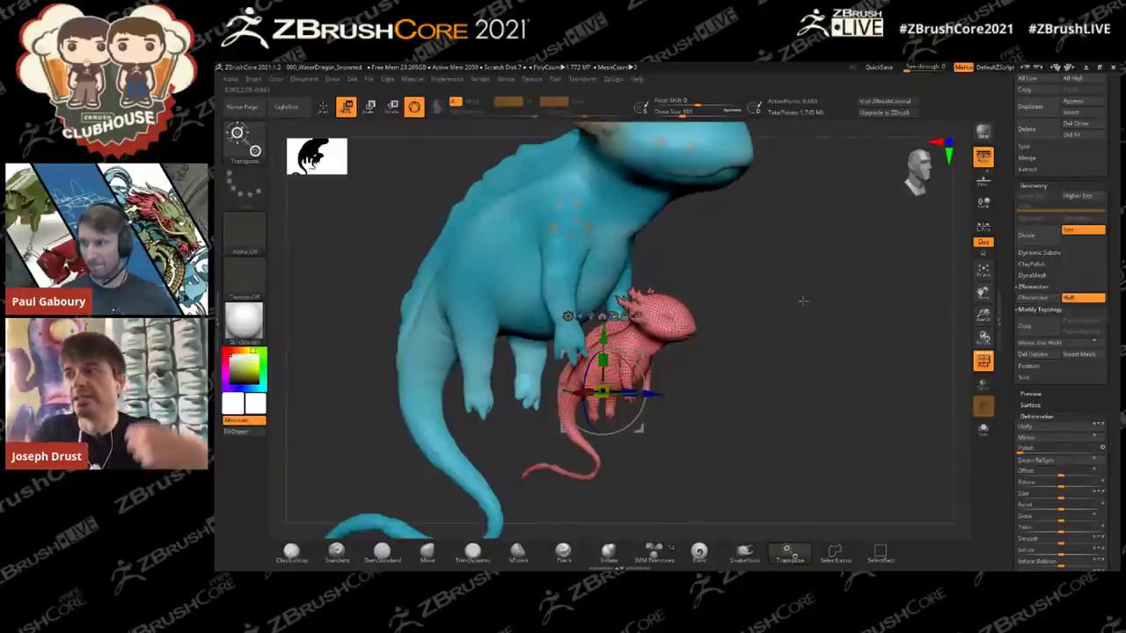
Step: Remesh the small dragon copy three times in a row with ZRemesher's Half option
{"action": "left_click", "coordinate": [1038, 297]}
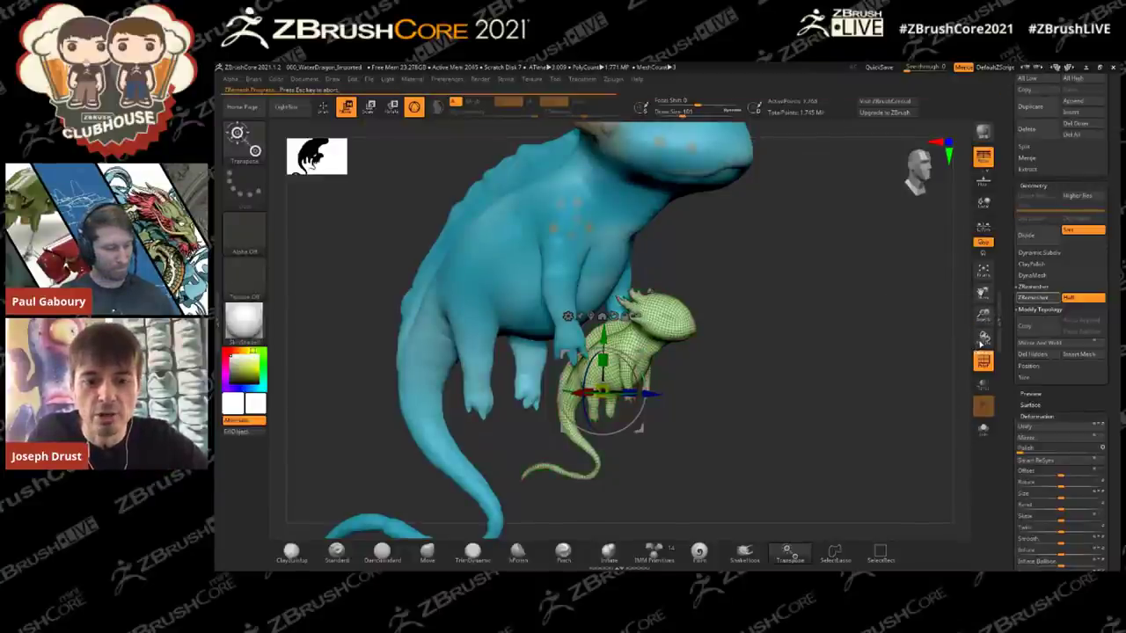
{"action": "left_click", "coordinate": [1036, 298]}
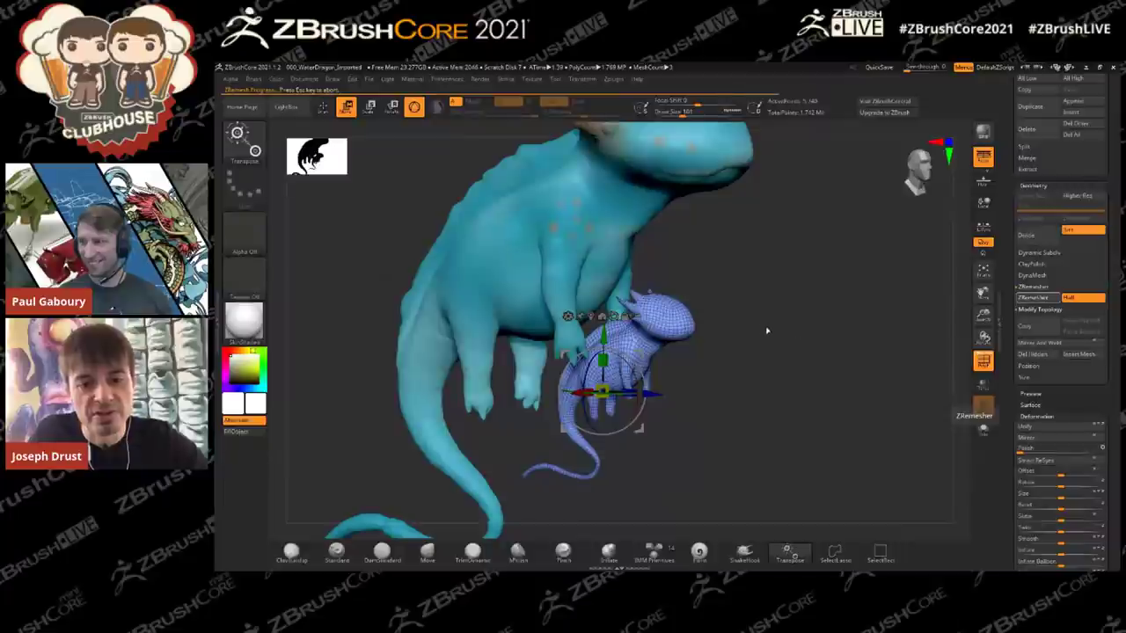
{"action": "left_click", "coordinate": [1036, 298]}
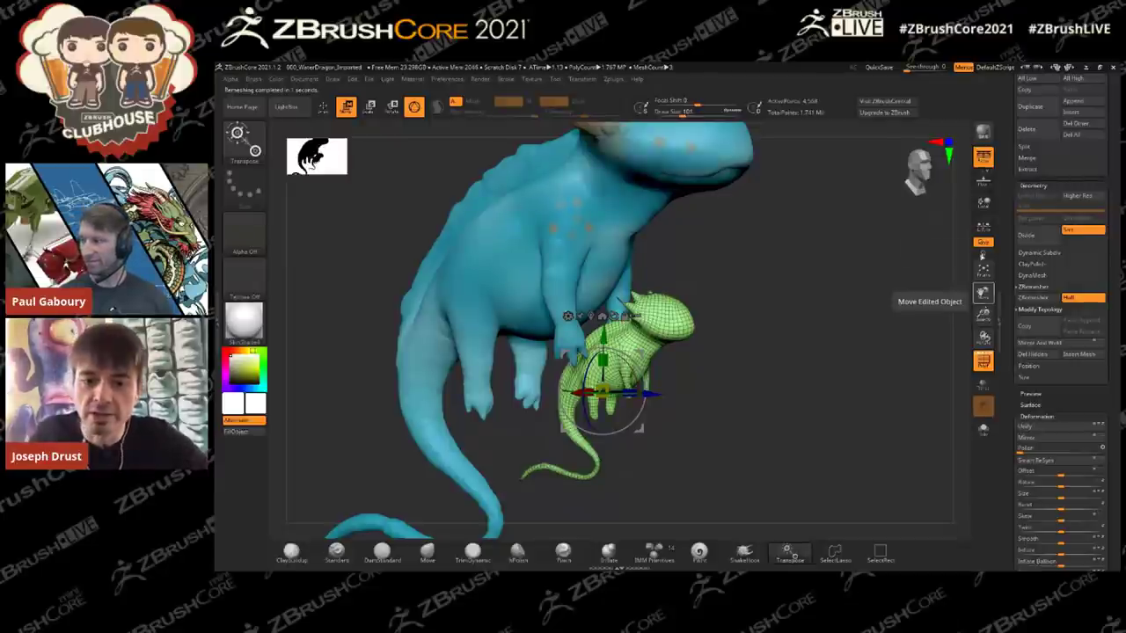
Step: Scale the small dragon down slightly with the gizmo and tilt it near the large dragon's hand
{"action": "left_click", "coordinate": [983, 303]}
{"action": "mouse_move", "coordinate": [853, 352]}
{"action": "left_mouse_down"}
{"action": "mouse_move", "coordinate": [747, 352]}
{"action": "mouse_move", "coordinate": [818, 361]}
{"action": "mouse_move", "coordinate": [854, 346]}
{"action": "mouse_move", "coordinate": [862, 243]}
{"action": "mouse_move", "coordinate": [893, 422]}
{"action": "left_mouse_up"}
{"action": "left_click", "coordinate": [325, 107]}
{"action": "left_click_drag", "start_coordinate": [848, 324], "coordinate": [869, 266], "text": "alt"}
{"action": "key", "text": "w"}
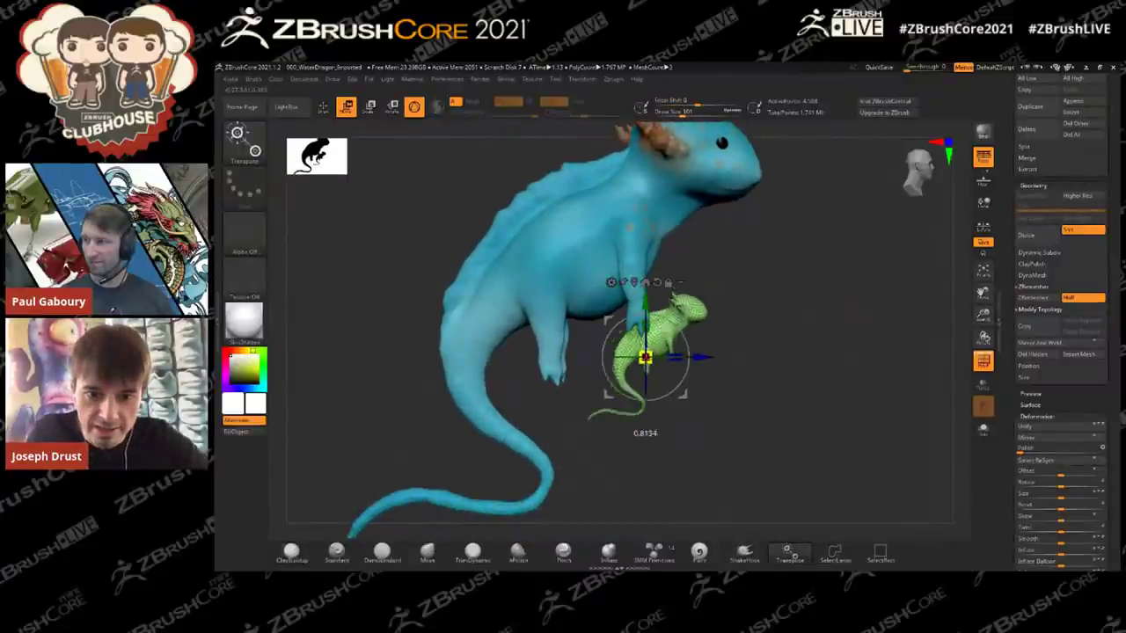
{"action": "left_click_drag", "start_coordinate": [645, 357], "coordinate": [645, 359]}
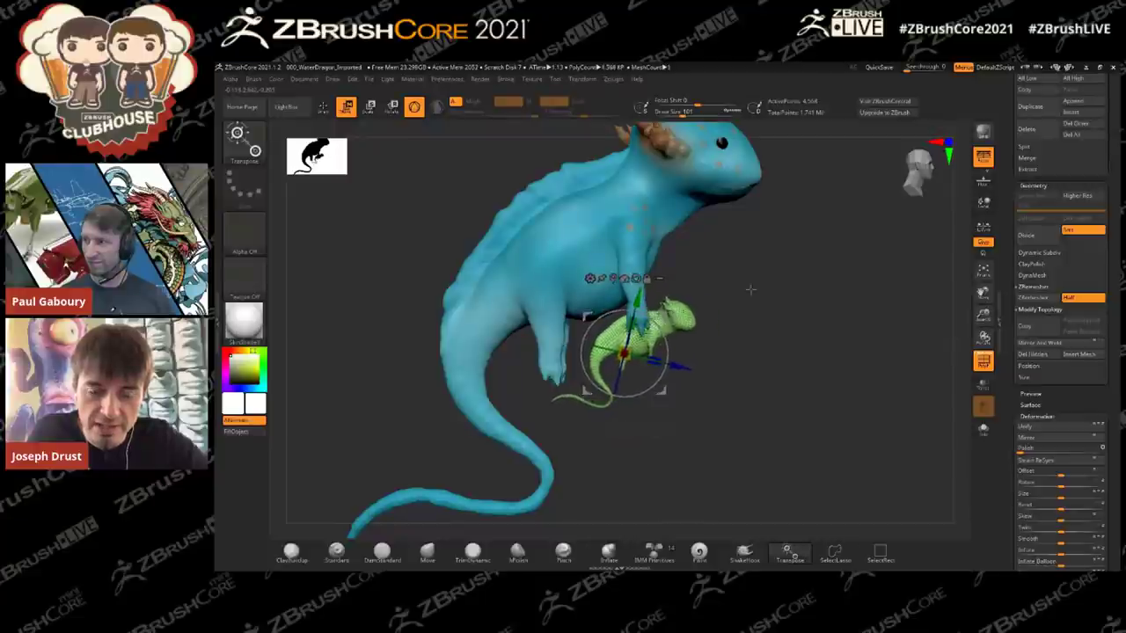
{"action": "left_click_drag", "start_coordinate": [748, 290], "coordinate": [646, 292]}
{"action": "left_click_drag", "start_coordinate": [622, 354], "coordinate": [593, 355]}
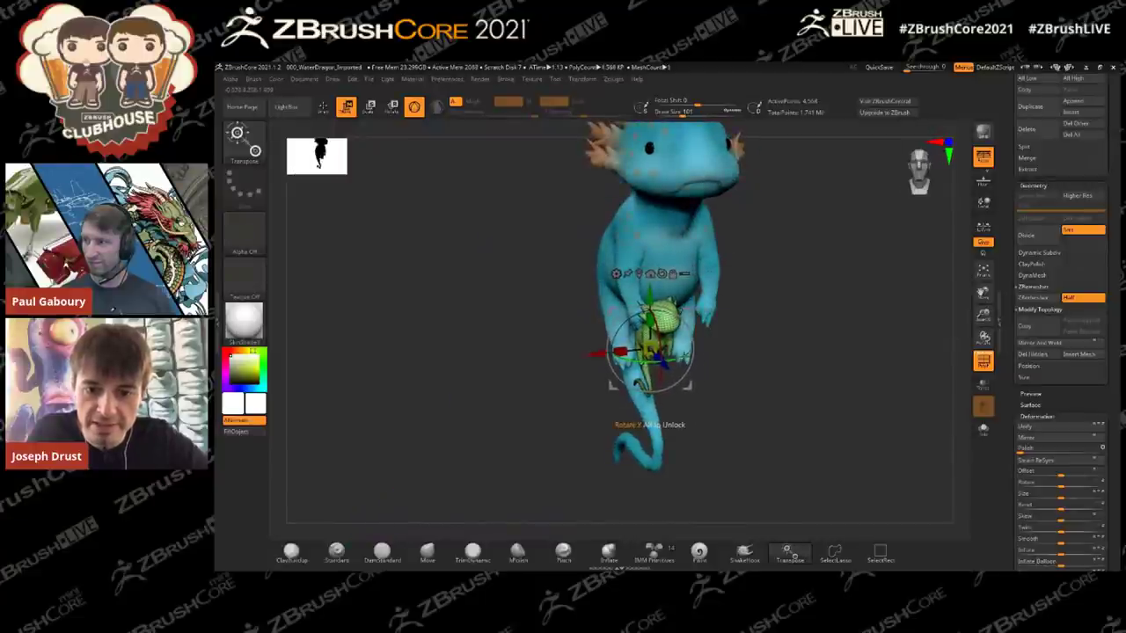
Step: Rotate and move the small dragon from front and side until it sits under the large dragon's hand
{"action": "left_click_drag", "start_coordinate": [756, 299], "coordinate": [793, 313]}
{"action": "left_click_drag", "start_coordinate": [610, 421], "coordinate": [606, 420]}
{"action": "left_click_drag", "start_coordinate": [648, 378], "coordinate": [645, 371]}
{"action": "left_click_drag", "start_coordinate": [756, 323], "coordinate": [660, 327]}
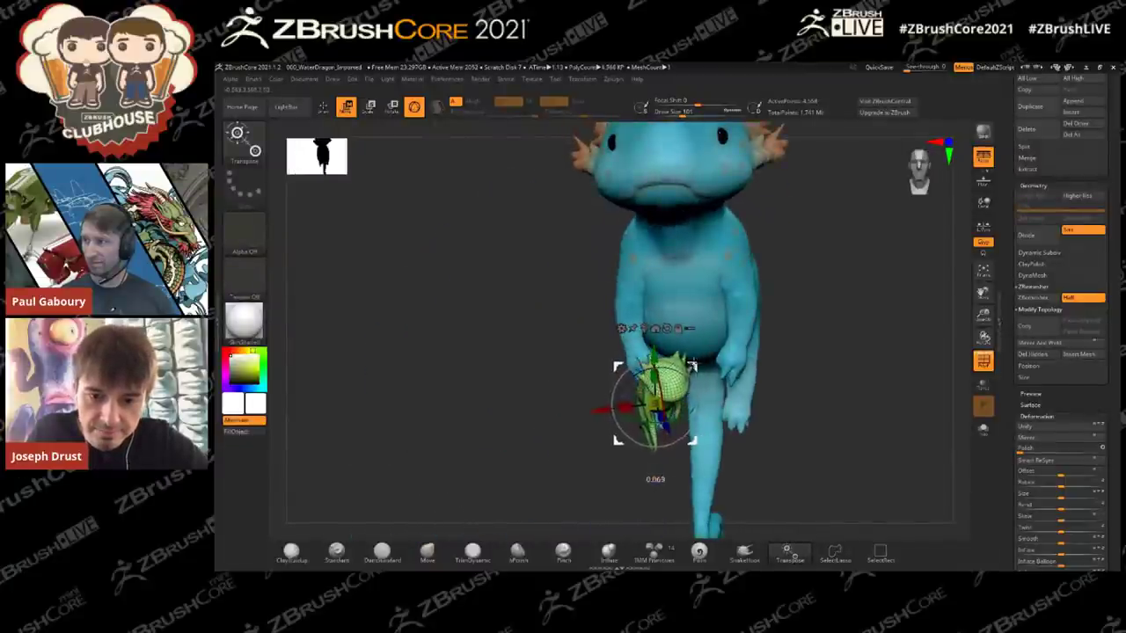
{"action": "left_click_drag", "start_coordinate": [683, 411], "coordinate": [694, 408]}
{"action": "left_click_drag", "start_coordinate": [779, 303], "coordinate": [889, 303]}
{"action": "left_click_drag", "start_coordinate": [681, 423], "coordinate": [671, 423]}
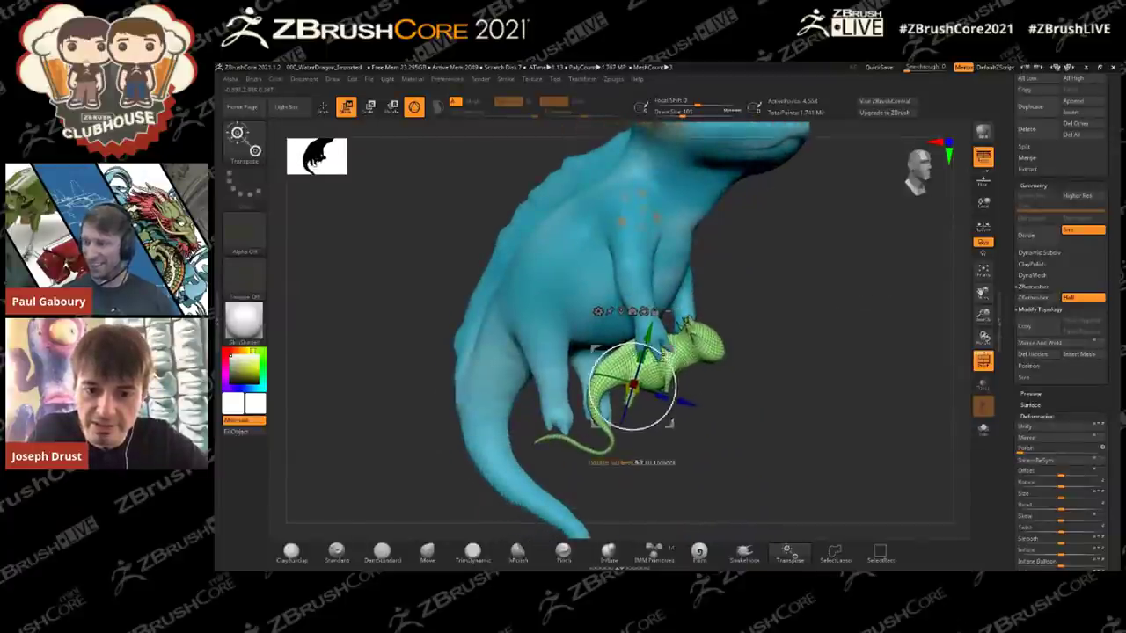
{"action": "left_click_drag", "start_coordinate": [752, 365], "coordinate": [714, 363]}
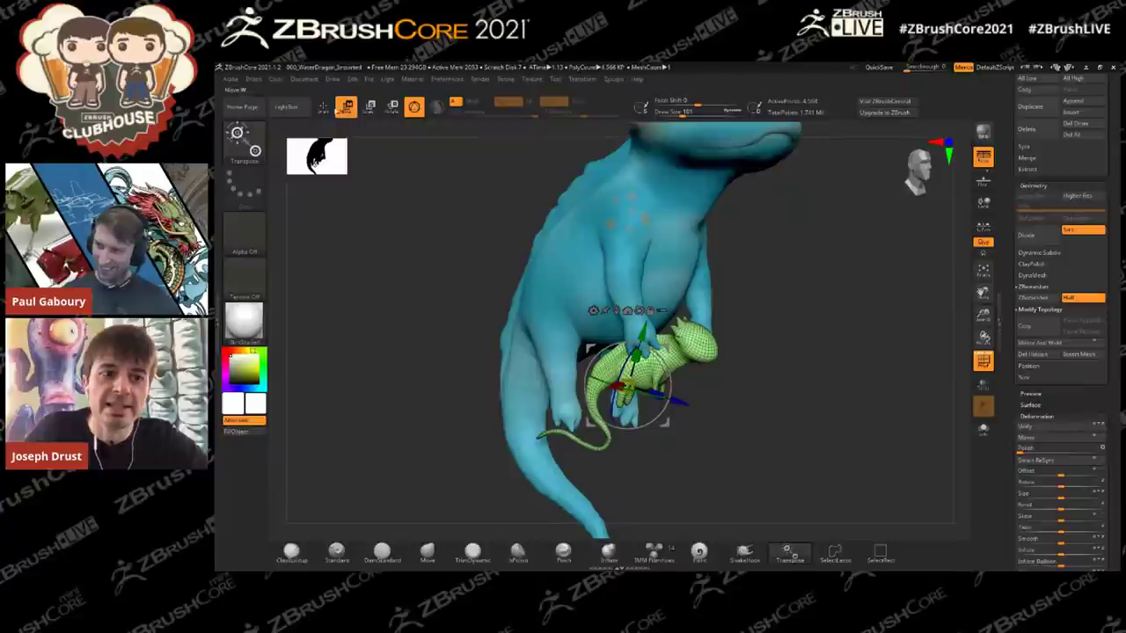
Step: Return to Draw mode and hide the polyframe on the small dragon
{"action": "left_click", "coordinate": [324, 107]}
{"action": "mouse_move", "coordinate": [887, 337]}
{"action": "left_mouse_down"}
{"action": "mouse_move", "coordinate": [822, 303]}
{"action": "mouse_move", "coordinate": [867, 279]}
{"action": "mouse_move", "coordinate": [860, 348]}
{"action": "left_mouse_up"}
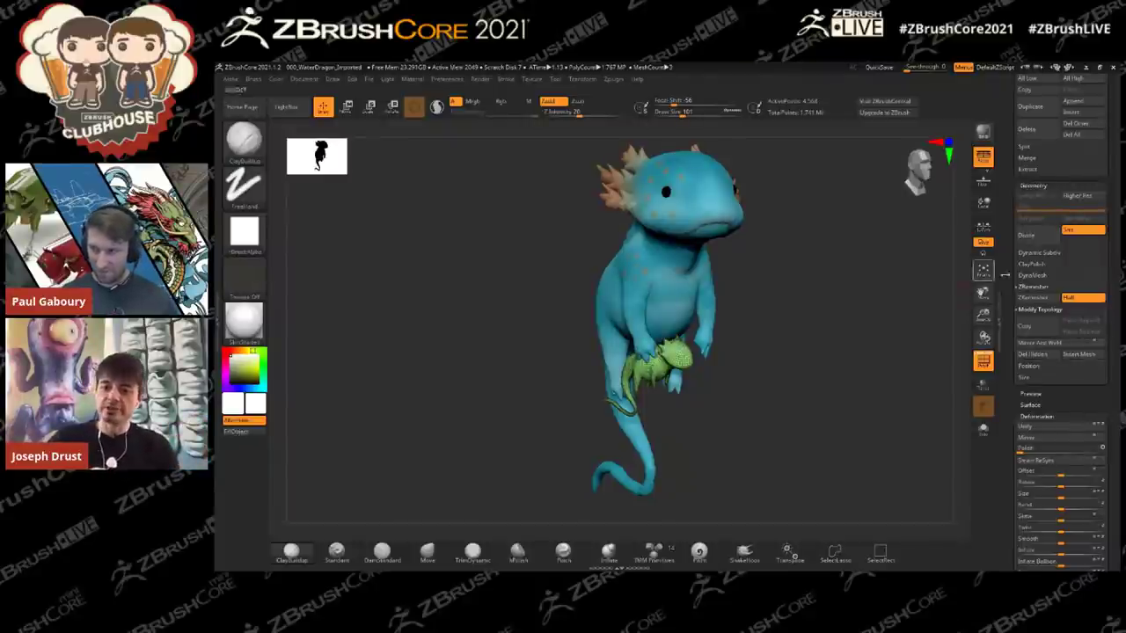
{"action": "left_click", "coordinate": [983, 360]}
{"action": "left_click_drag", "start_coordinate": [855, 354], "coordinate": [928, 331]}
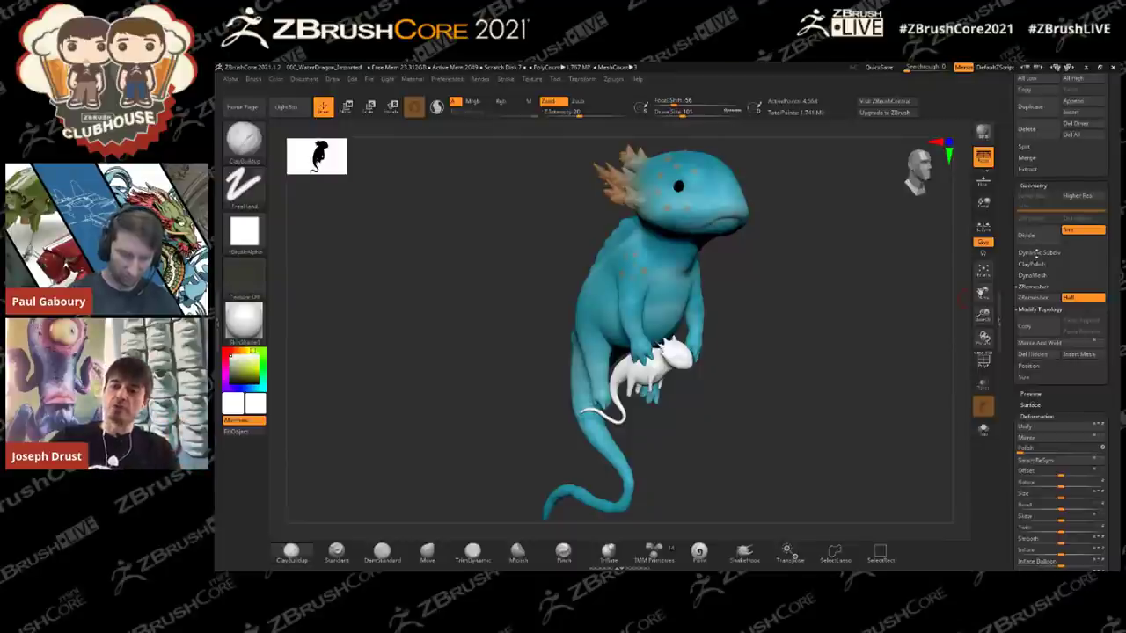
Step: Enable Dynamic Subdiv on the small dragon with SmoothSubdiv at 0
{"action": "left_click", "coordinate": [1038, 254]}
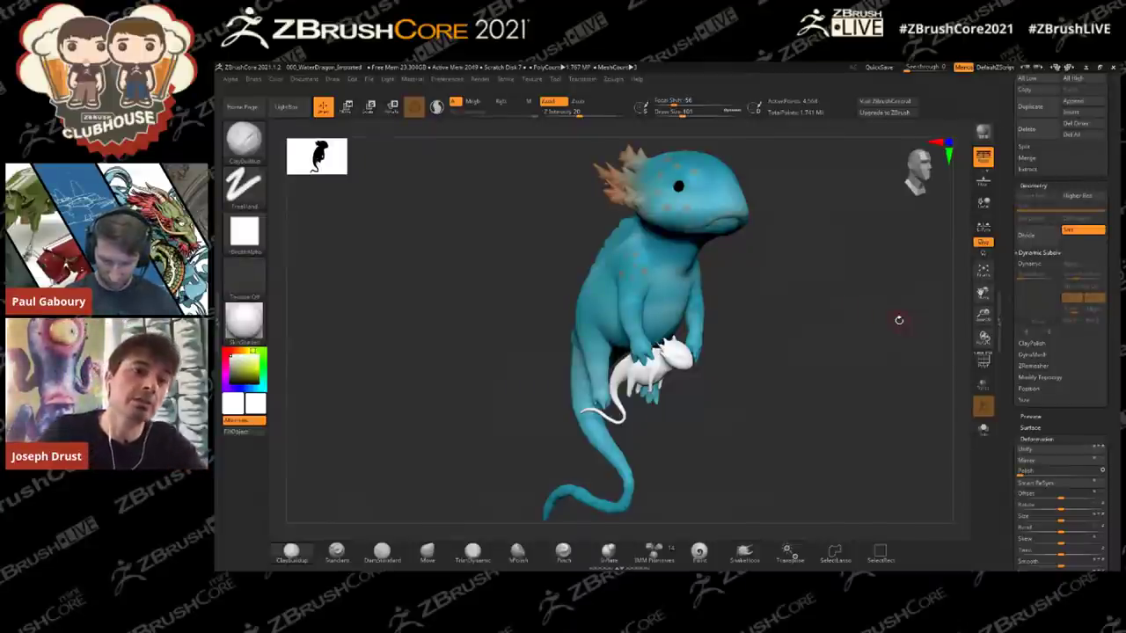
{"action": "left_click", "coordinate": [1033, 264]}
{"action": "left_click", "coordinate": [950, 290]}
{"action": "mouse_move", "coordinate": [867, 343]}
{"action": "left_mouse_down"}
{"action": "mouse_move", "coordinate": [877, 405]}
{"action": "mouse_move", "coordinate": [889, 352]}
{"action": "mouse_move", "coordinate": [880, 291]}
{"action": "mouse_move", "coordinate": [889, 341]}
{"action": "mouse_move", "coordinate": [871, 347]}
{"action": "left_mouse_up"}
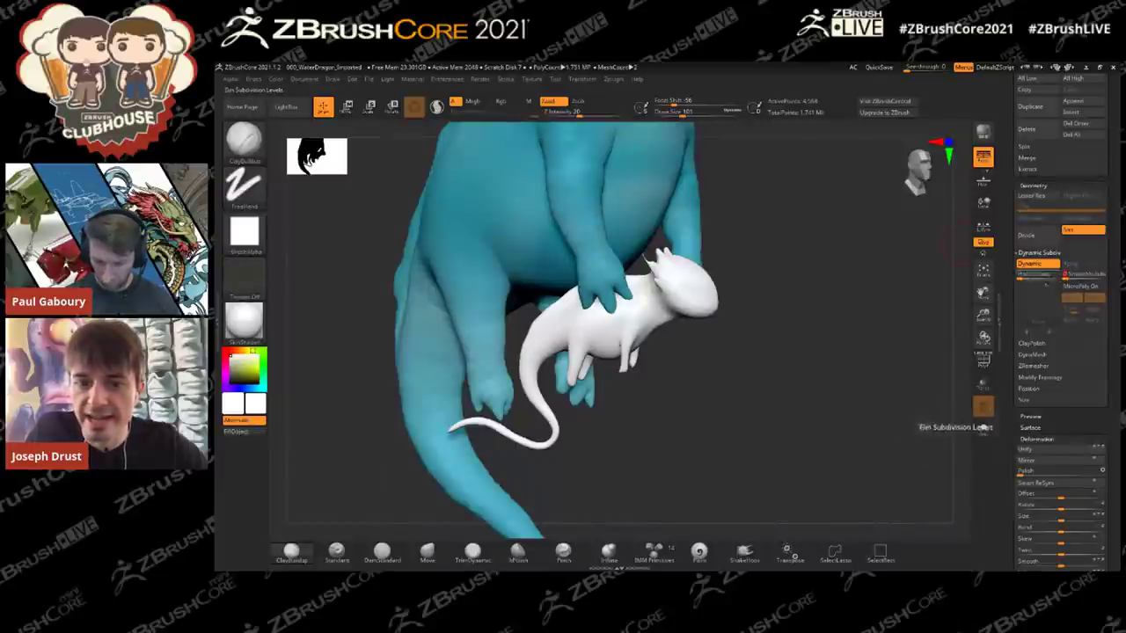
{"action": "left_click_drag", "start_coordinate": [867, 287], "coordinate": [919, 287], "text": "alt"}
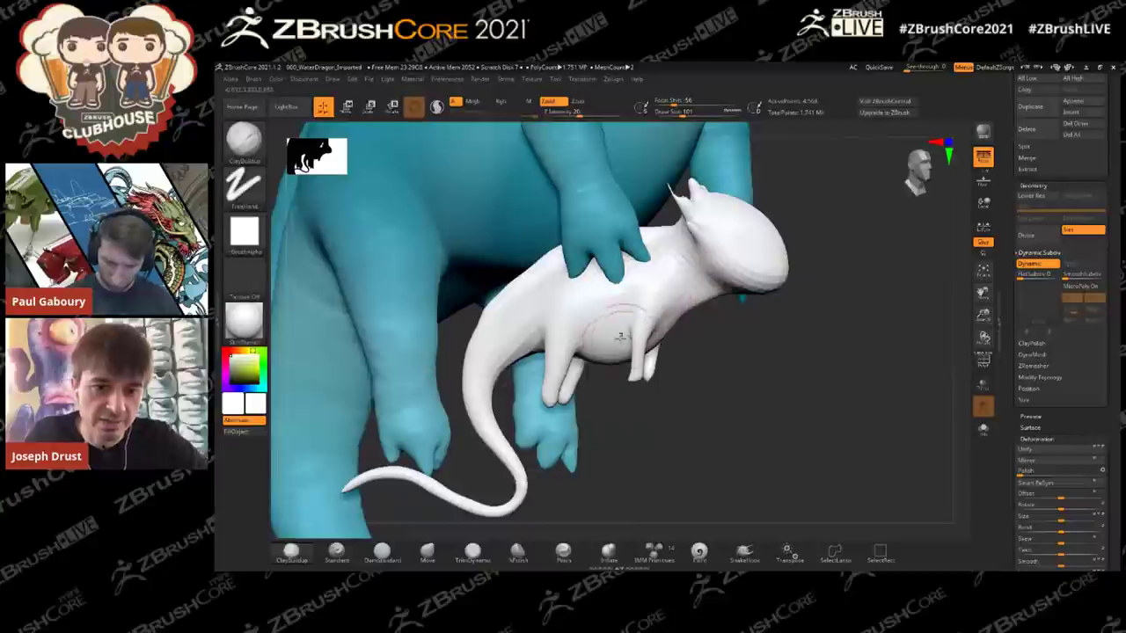
{"action": "left_click", "coordinate": [1080, 275]}
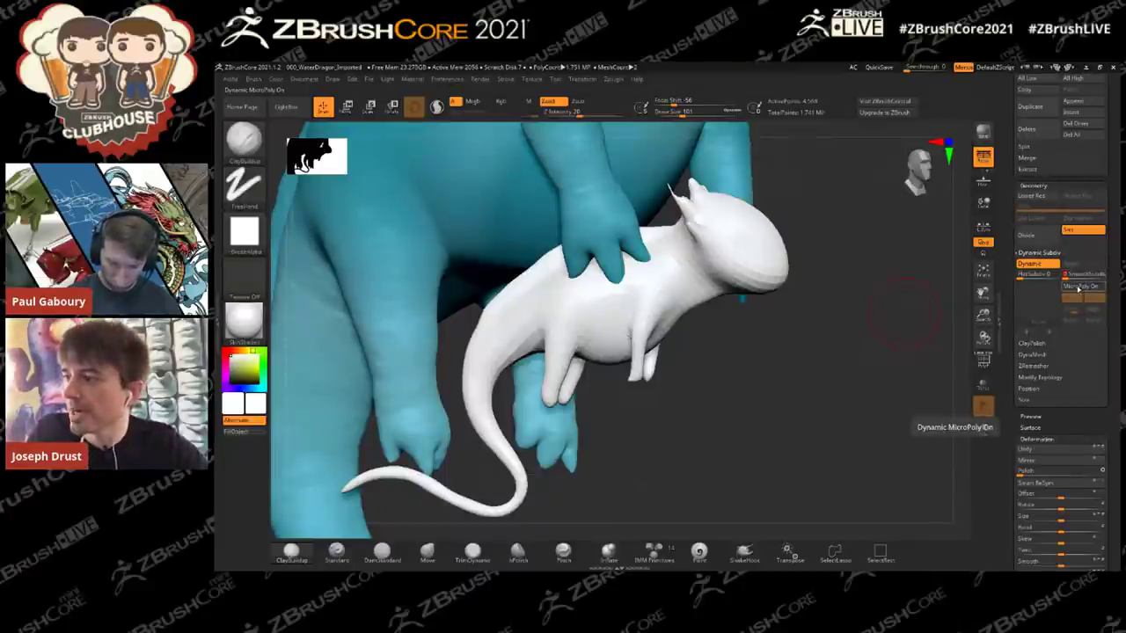
Step: Turn on MicroPoly for the small dragon with the Chain_Twist pattern and isolate the model in Solo mode
{"action": "left_click", "coordinate": [983, 361]}
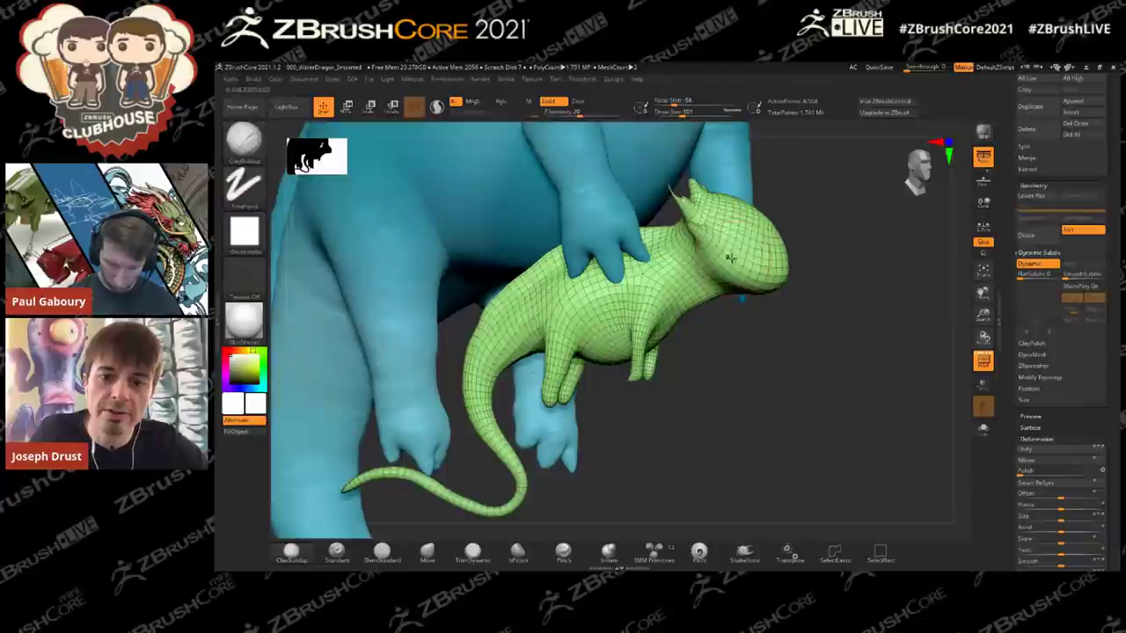
{"action": "left_click", "coordinate": [983, 360]}
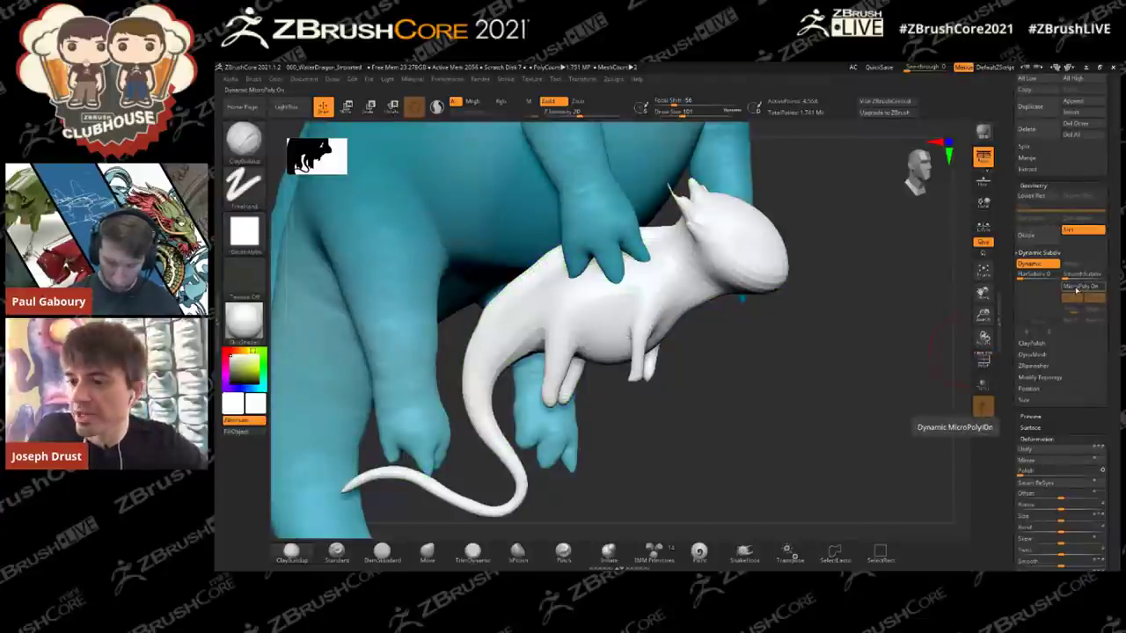
{"action": "left_click", "coordinate": [1045, 327]}
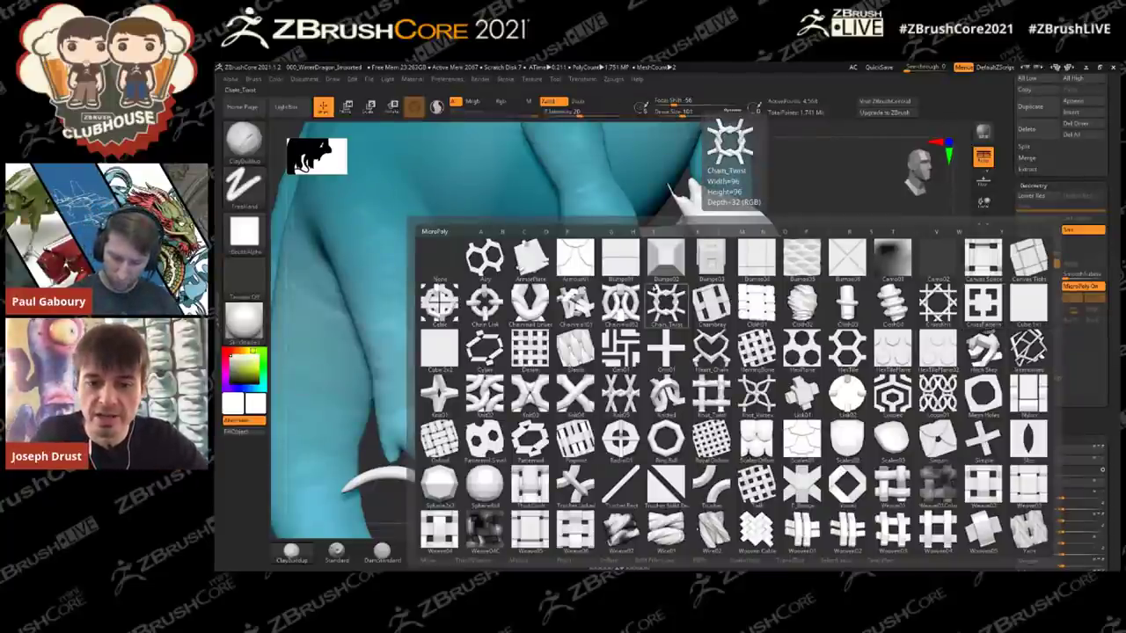
{"action": "left_click", "coordinate": [665, 308]}
{"action": "left_click_drag", "start_coordinate": [910, 351], "coordinate": [831, 356]}
{"action": "left_click", "coordinate": [982, 429]}
{"action": "left_click_drag", "start_coordinate": [889, 325], "coordinate": [822, 329]}
{"action": "left_click_drag", "start_coordinate": [888, 330], "coordinate": [910, 321]}
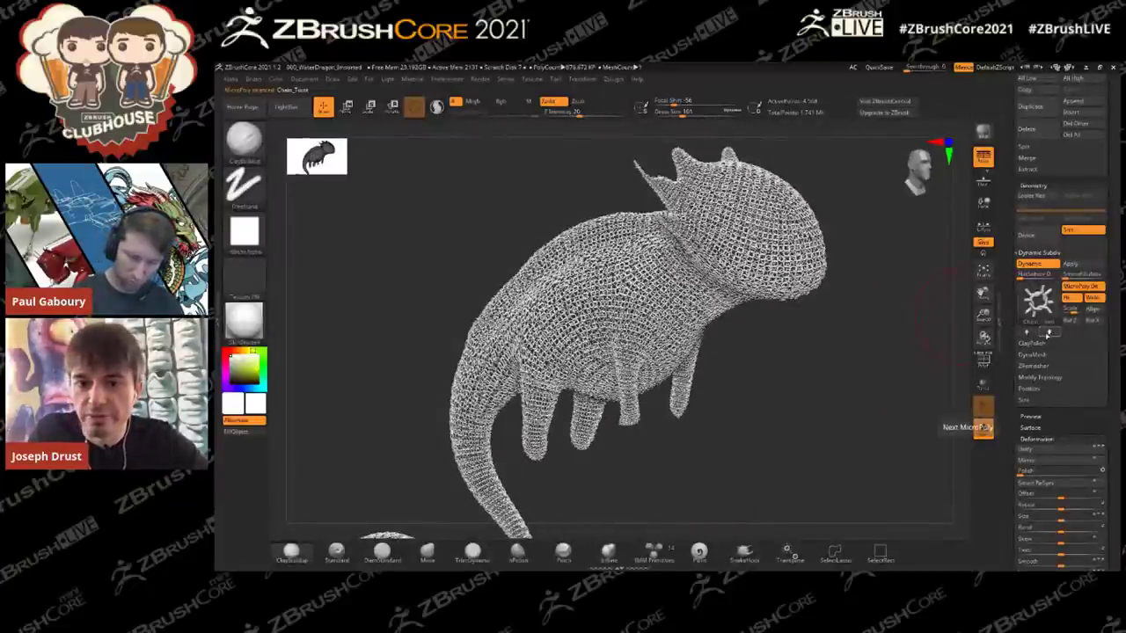
Step: Cycle through other MicroPoly patterns on the small dragon and settle on the Cloth02 weave
{"action": "left_click", "coordinate": [983, 427]}
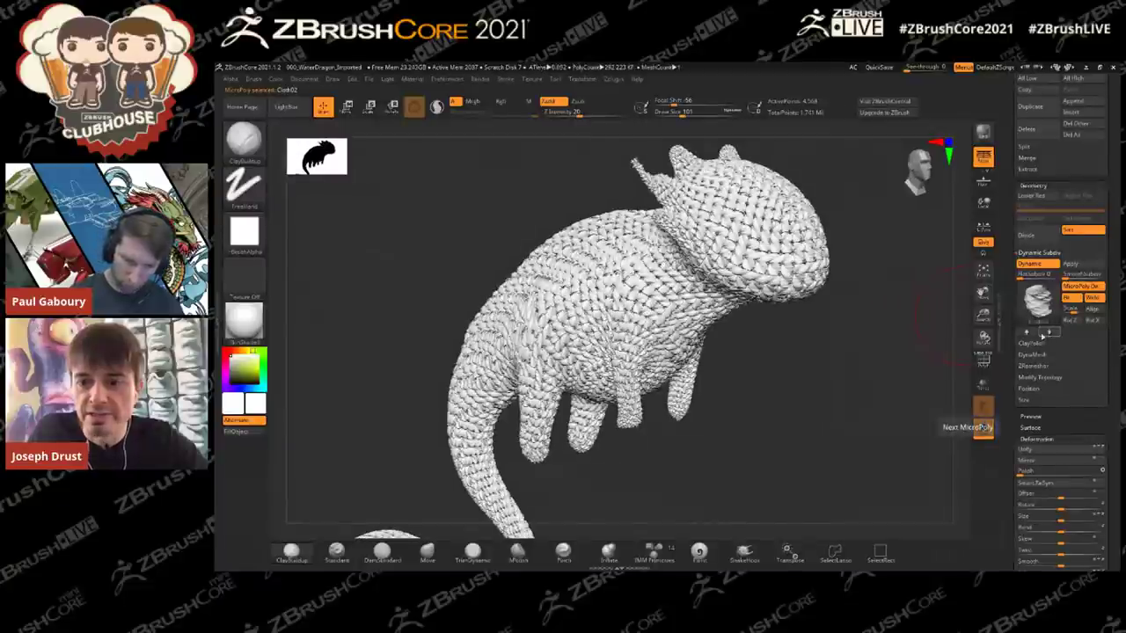
{"action": "left_click", "coordinate": [983, 427]}
{"action": "left_click", "coordinate": [983, 428]}
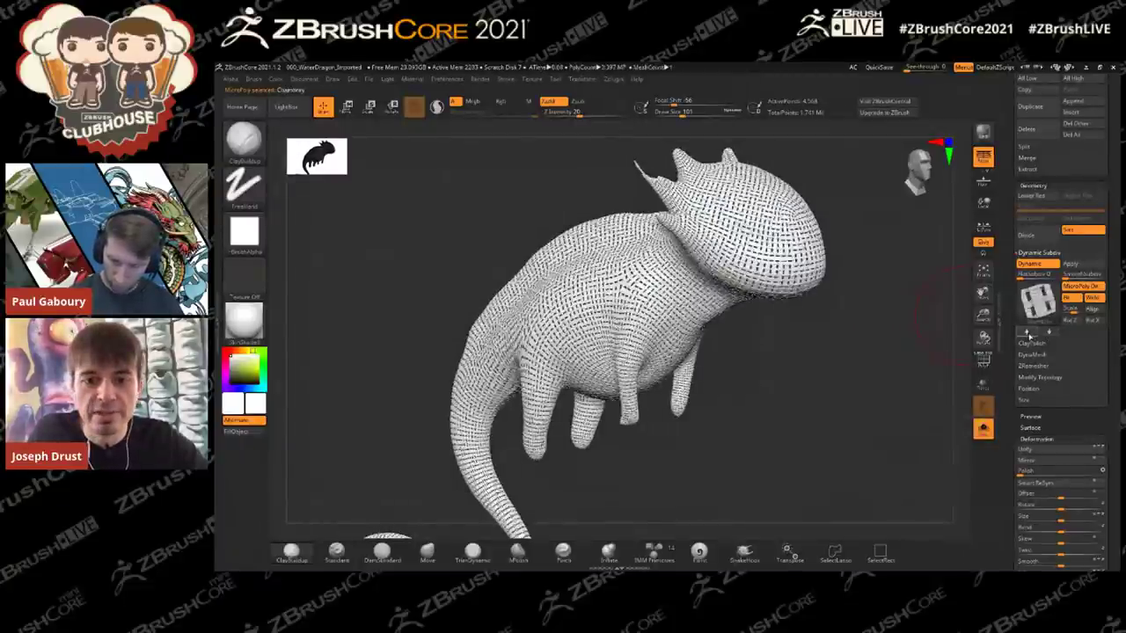
{"action": "left_click", "coordinate": [983, 427]}
{"action": "left_click", "coordinate": [983, 428]}
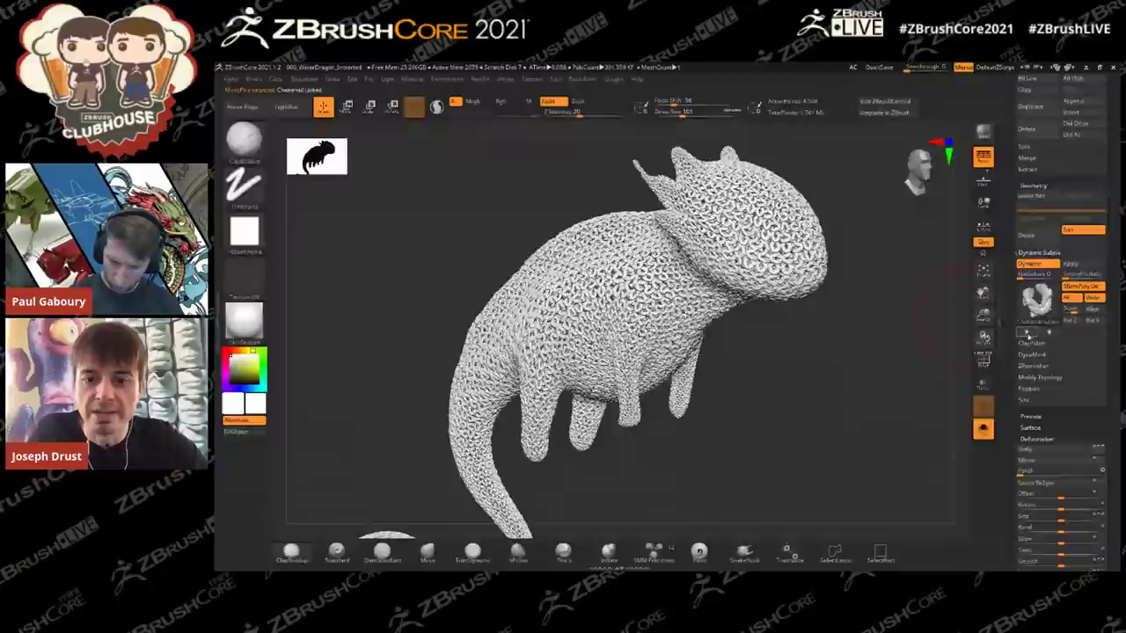
{"action": "left_click", "coordinate": [984, 428]}
{"action": "left_click", "coordinate": [984, 427]}
{"action": "left_click", "coordinate": [984, 427]}
{"action": "left_click", "coordinate": [983, 427]}
{"action": "left_click", "coordinate": [983, 428]}
{"action": "left_click", "coordinate": [983, 427]}
{"action": "left_click", "coordinate": [984, 427]}
{"action": "left_click", "coordinate": [983, 428]}
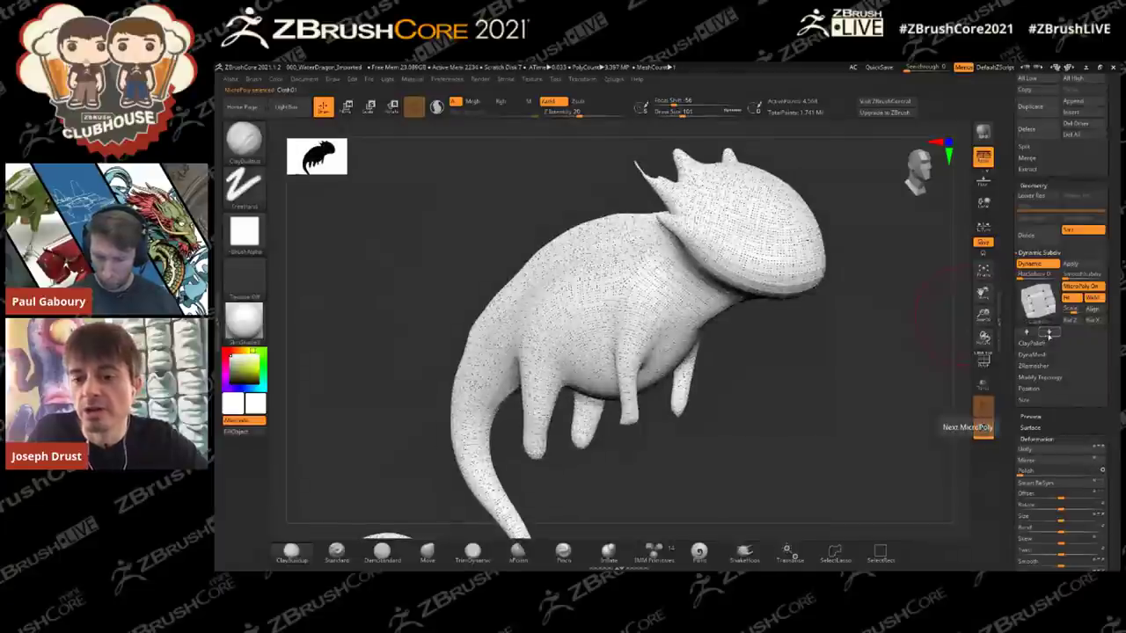
{"action": "left_click", "coordinate": [983, 428]}
{"action": "left_click_drag", "start_coordinate": [871, 319], "coordinate": [868, 256]}
{"action": "left_click_drag", "start_coordinate": [816, 292], "coordinate": [871, 312]}
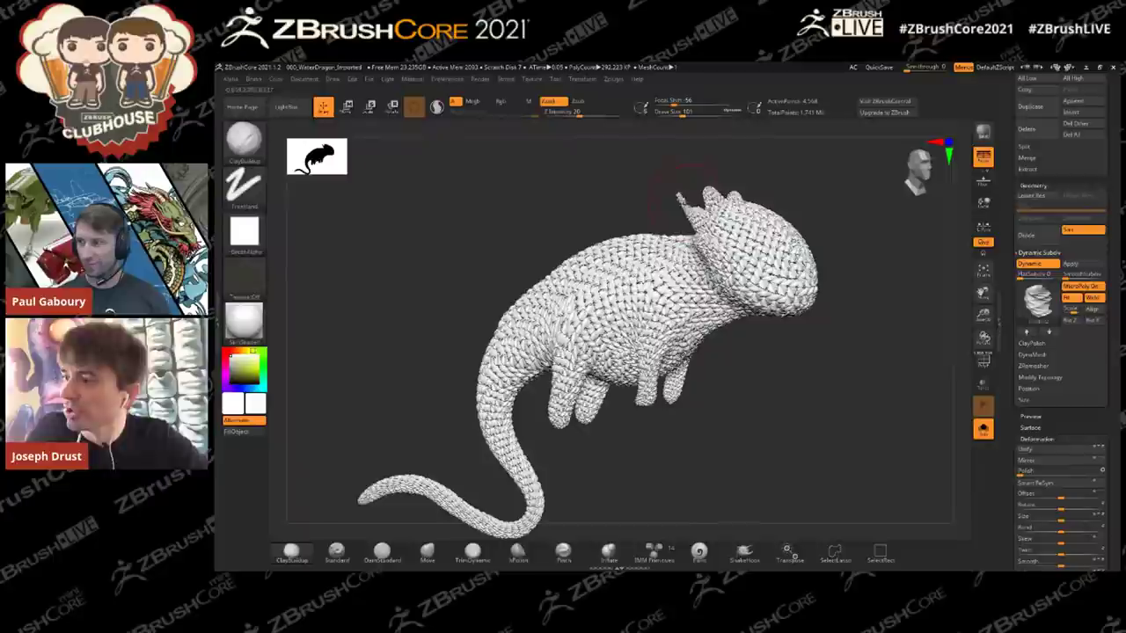
Step: Smooth the thin spike behind the small dragon's head at draw size 54, and adjust the head with the Move brush at size 251
{"action": "key", "text": "s"}
{"action": "left_click_drag", "start_coordinate": [662, 196], "coordinate": [655, 196]}
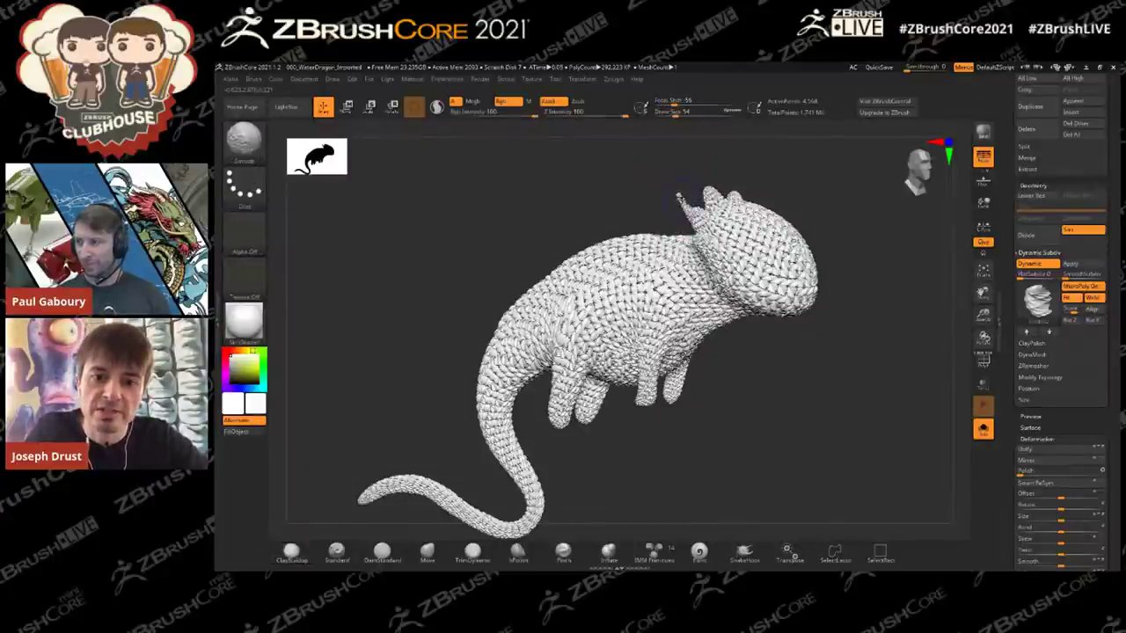
{"action": "key", "text": "b"}
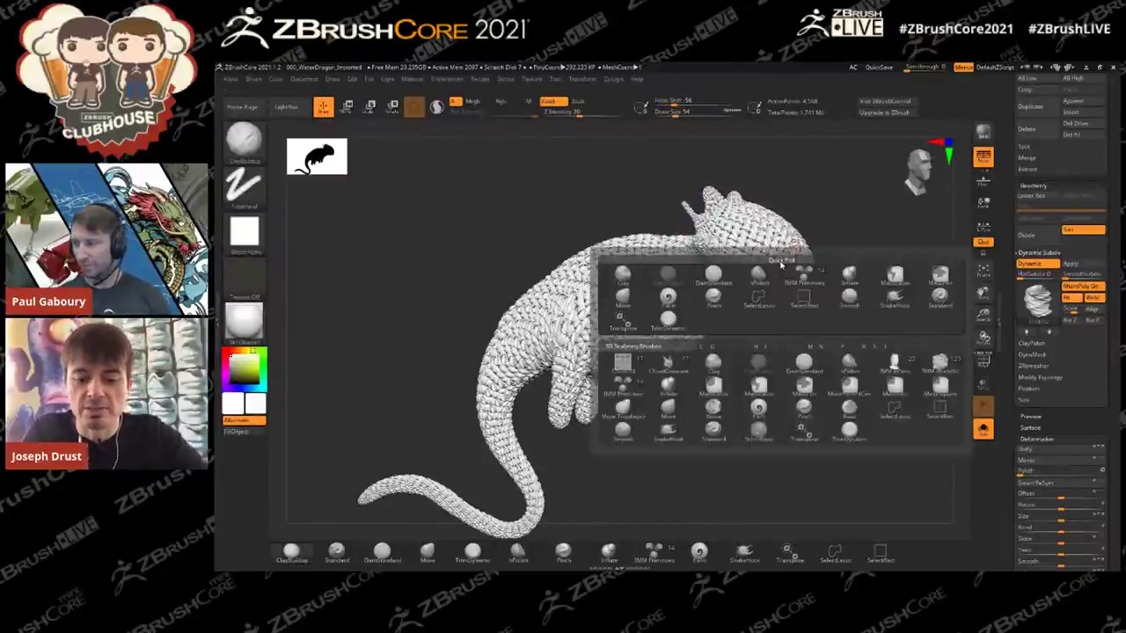
{"action": "key", "text": "m"}
{"action": "key", "text": "v"}
{"action": "key", "text": "s"}
{"action": "left_click_drag", "start_coordinate": [832, 219], "coordinate": [853, 222]}
{"action": "mouse_move", "coordinate": [788, 277]}
{"action": "left_mouse_down"}
{"action": "mouse_move", "coordinate": [797, 296]}
{"action": "mouse_move", "coordinate": [816, 279]}
{"action": "mouse_move", "coordinate": [800, 275]}
{"action": "mouse_move", "coordinate": [809, 232]}
{"action": "left_mouse_up"}
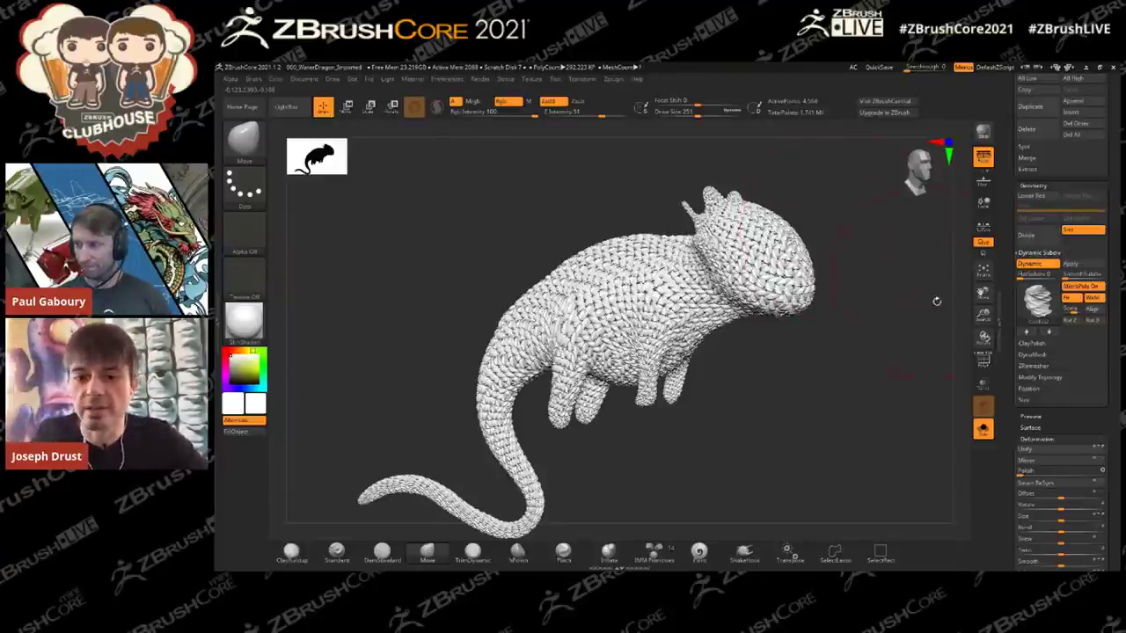
{"action": "mouse_move", "coordinate": [901, 333]}
{"action": "left_mouse_down"}
{"action": "mouse_move", "coordinate": [876, 342]}
{"action": "mouse_move", "coordinate": [889, 361]}
{"action": "mouse_move", "coordinate": [885, 326]}
{"action": "mouse_move", "coordinate": [857, 416]}
{"action": "mouse_move", "coordinate": [858, 369]}
{"action": "mouse_move", "coordinate": [937, 265]}
{"action": "mouse_move", "coordinate": [908, 315]}
{"action": "left_mouse_up"}
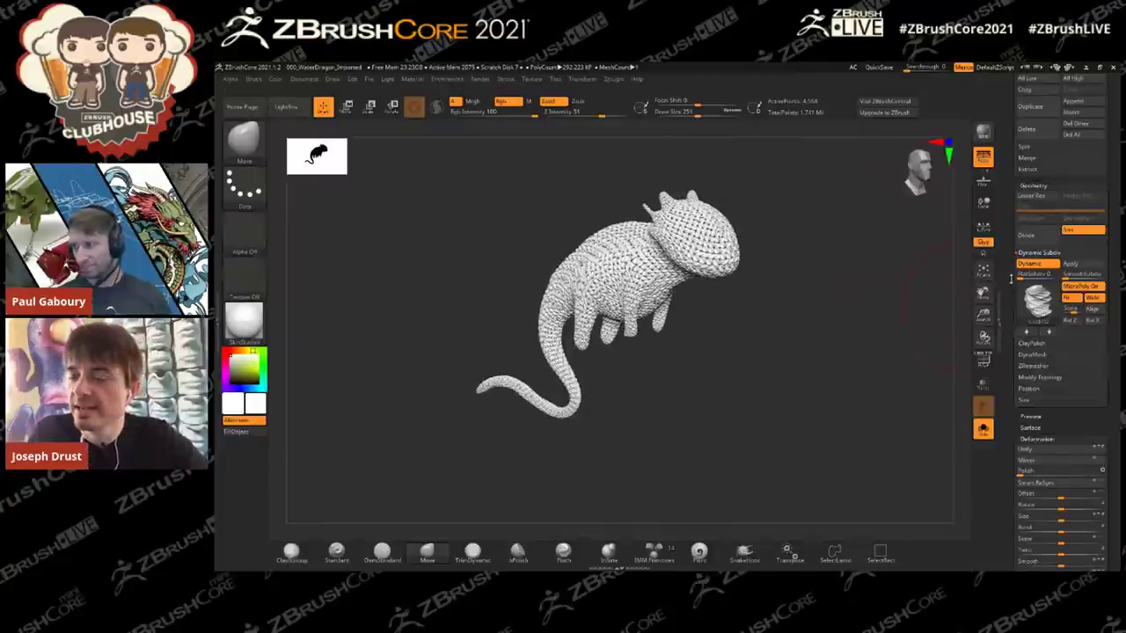
Step: Toggle Dynamic Subdiv off and on repeatedly to compare the plain base mesh with the woven MicroPoly surface
{"action": "left_click", "coordinate": [1038, 266]}
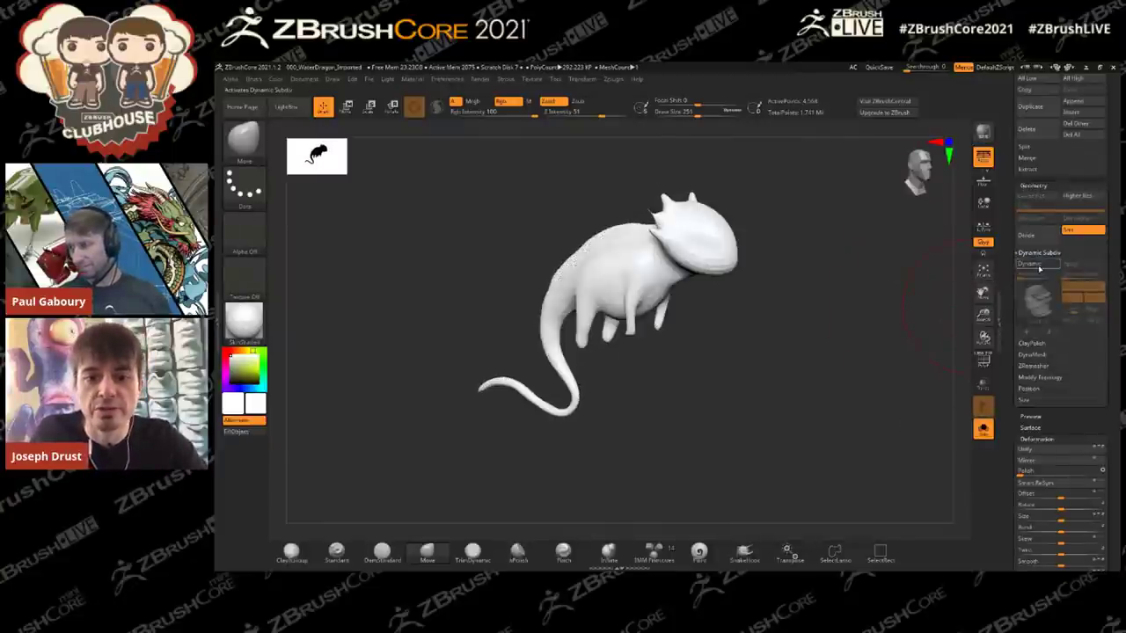
{"action": "left_click", "coordinate": [1038, 265]}
{"action": "left_click", "coordinate": [1039, 266]}
{"action": "left_click", "coordinate": [1039, 266]}
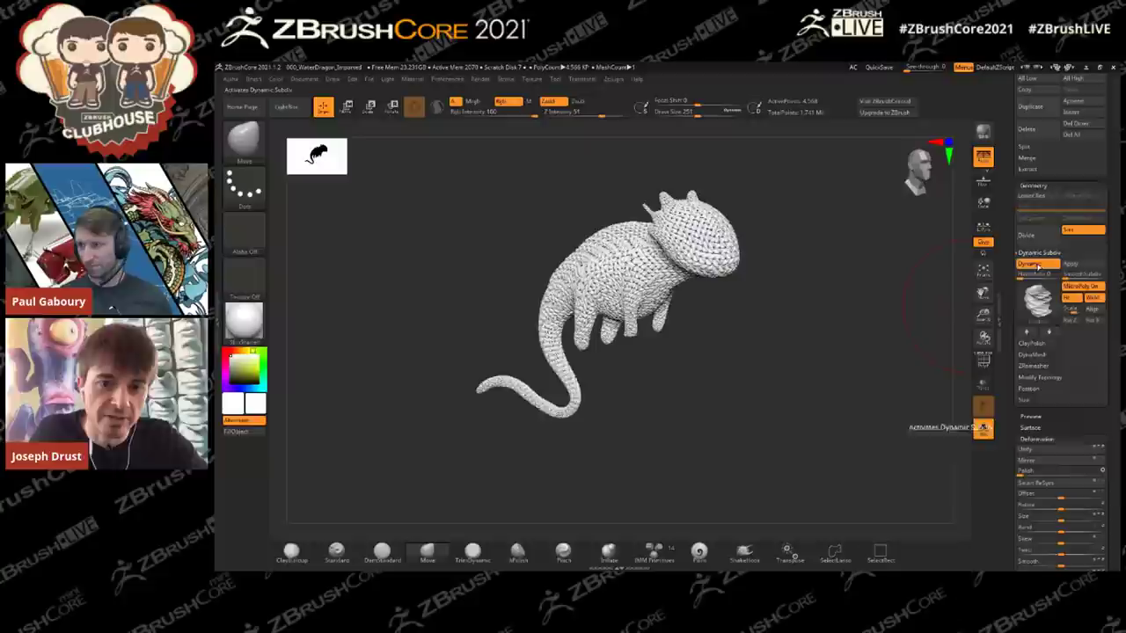
{"action": "left_click", "coordinate": [1039, 265]}
{"action": "left_click", "coordinate": [1038, 266]}
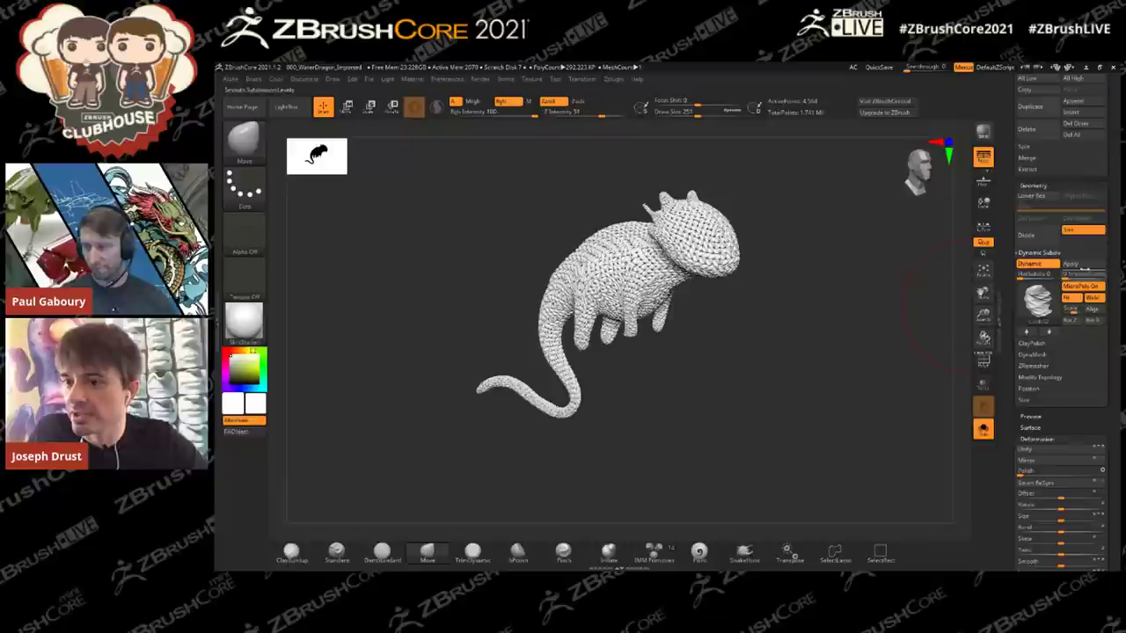
Step: Apply the dynamic MicroPoly weave as real geometry and inspect it up close with the polyframe shown temporarily
{"action": "left_click", "coordinate": [1081, 267]}
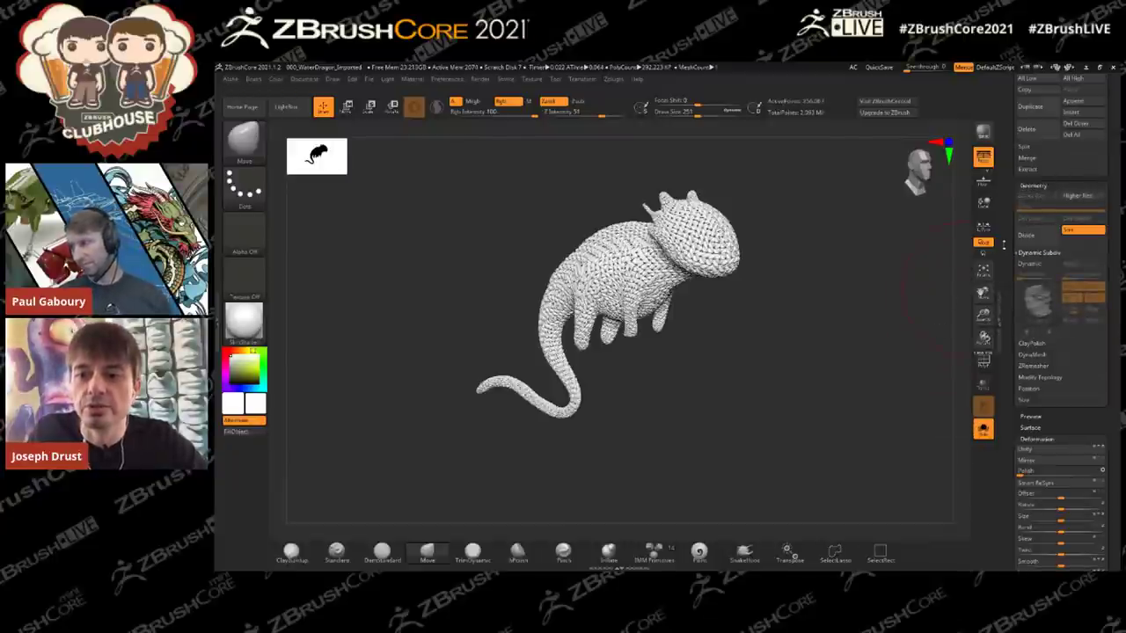
{"action": "left_click_drag", "start_coordinate": [882, 319], "coordinate": [918, 238]}
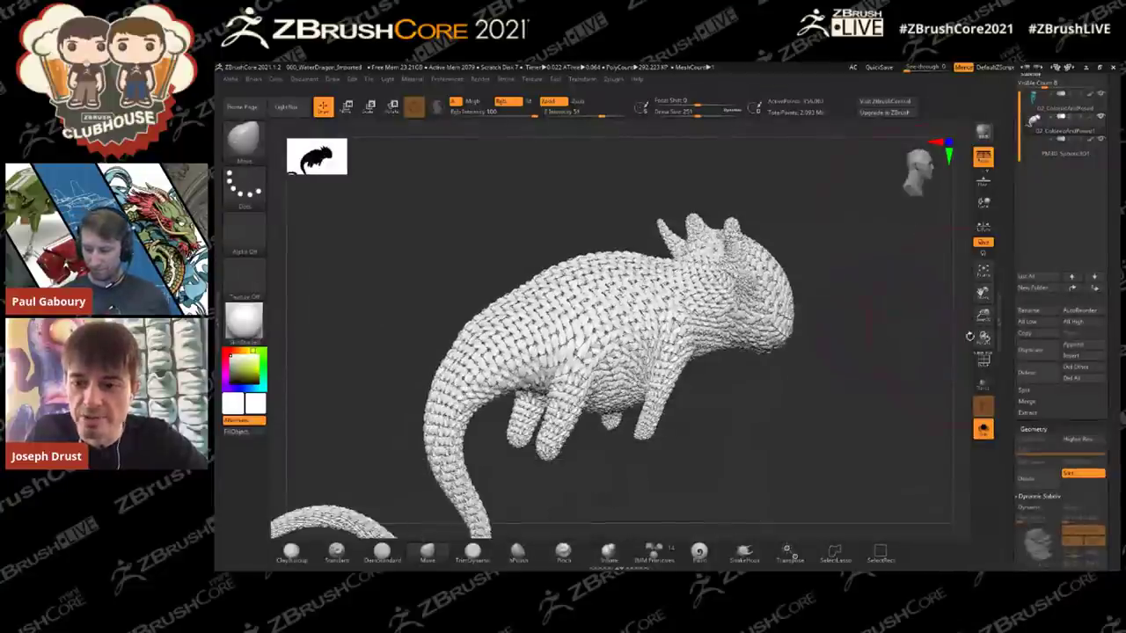
{"action": "left_click", "coordinate": [982, 359]}
{"action": "left_click_drag", "start_coordinate": [934, 333], "coordinate": [841, 275]}
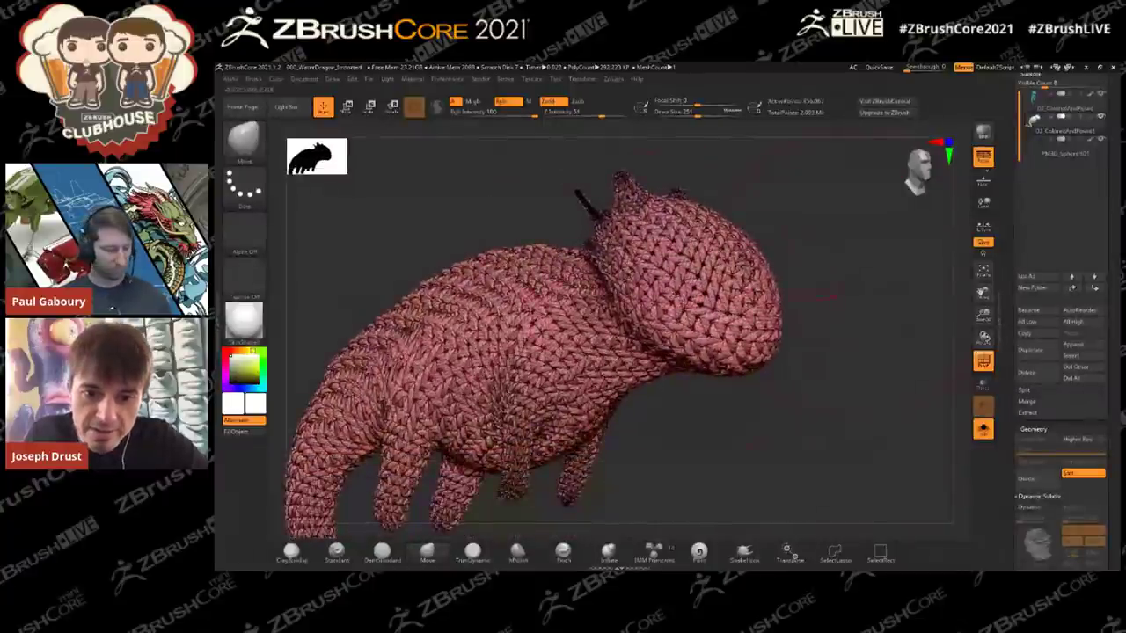
{"action": "left_click_drag", "start_coordinate": [882, 335], "coordinate": [835, 527]}
{"action": "left_click", "coordinate": [986, 363]}
{"action": "left_click_drag", "start_coordinate": [872, 403], "coordinate": [836, 400]}
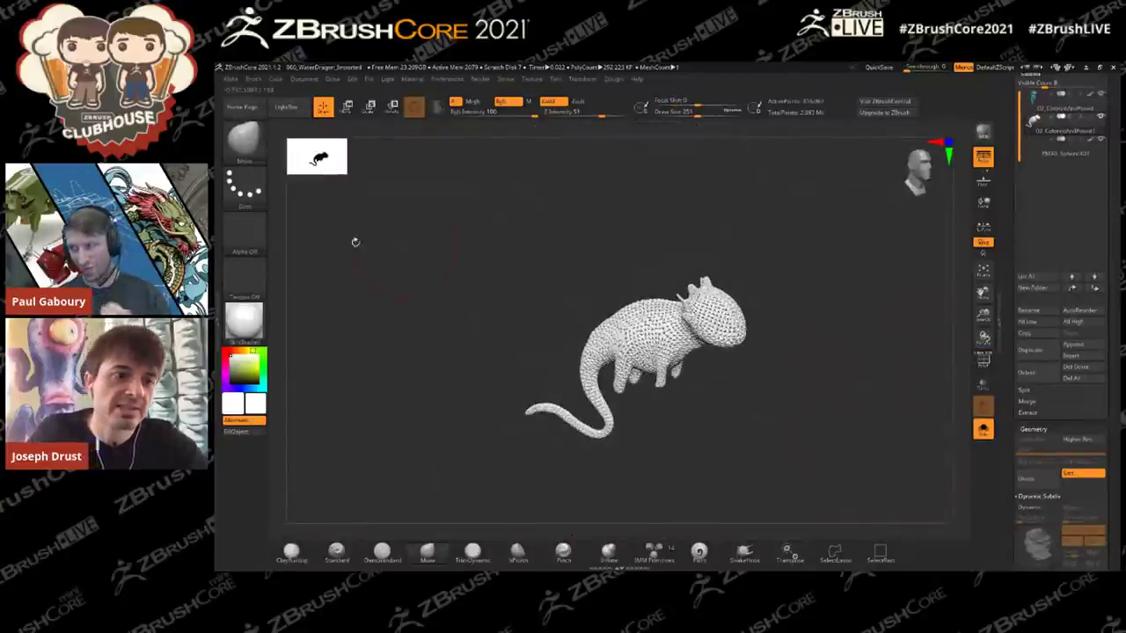
Step: Paint the whole woven small dragon brown using the Paint brush with a brown gradient texture
{"action": "left_click", "coordinate": [250, 144]}
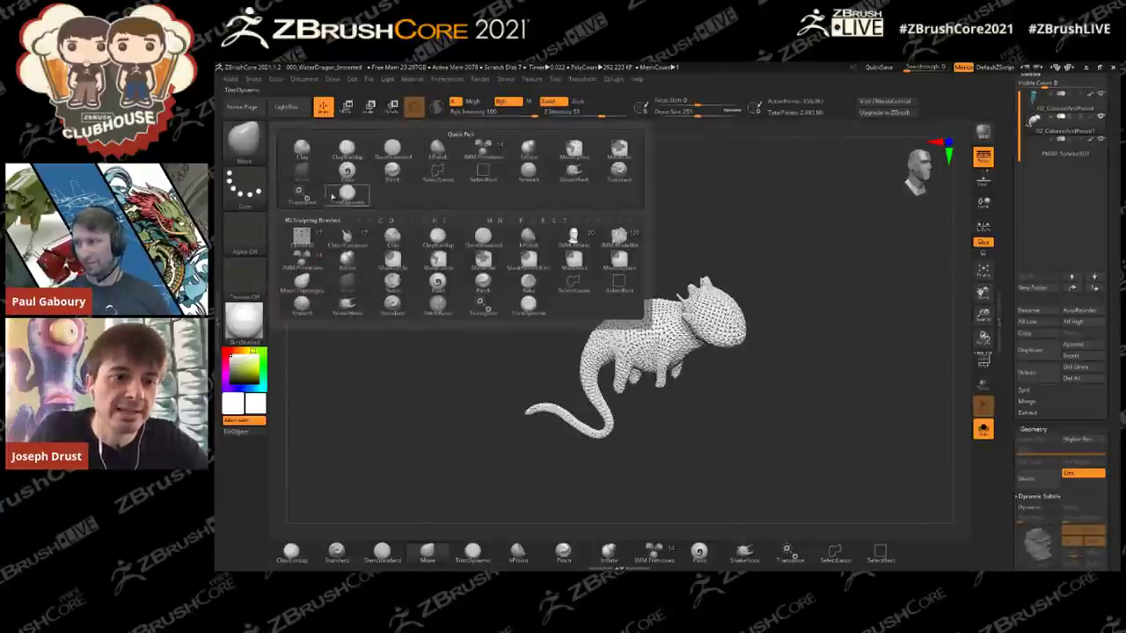
{"action": "left_click", "coordinate": [335, 195]}
{"action": "left_click", "coordinate": [247, 281]}
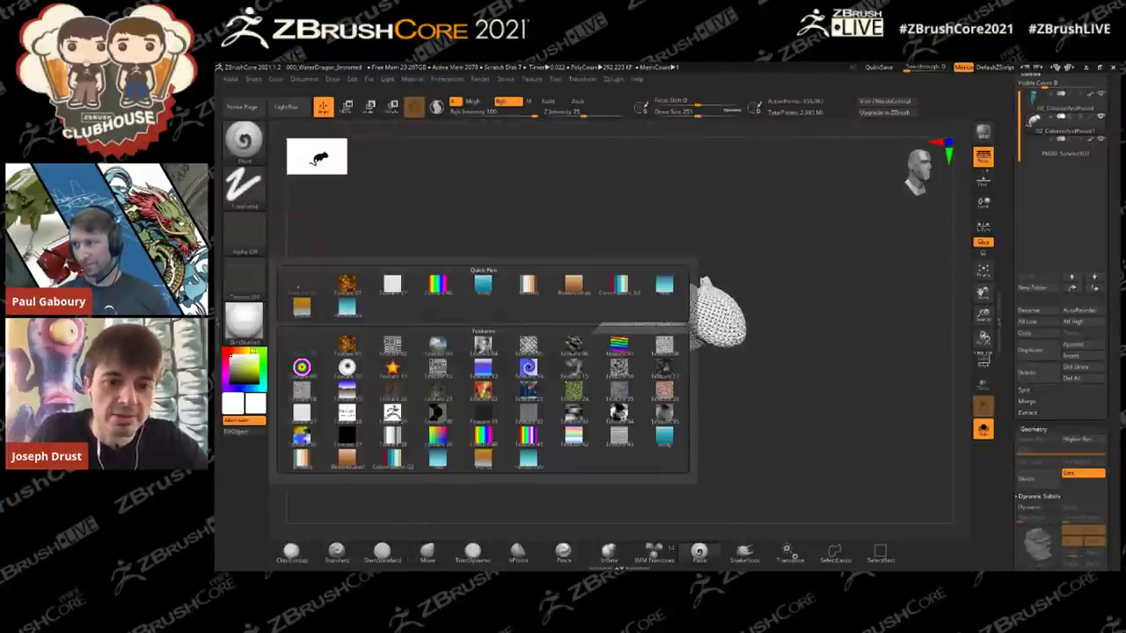
{"action": "left_click", "coordinate": [576, 292]}
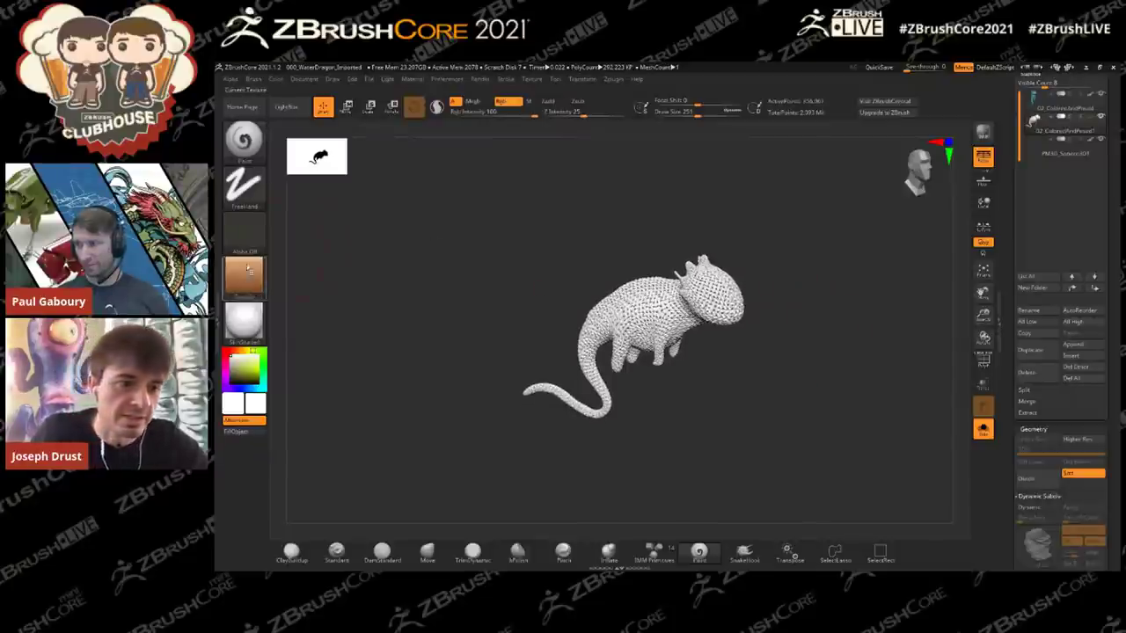
{"action": "left_click_drag", "start_coordinate": [599, 307], "coordinate": [631, 356]}
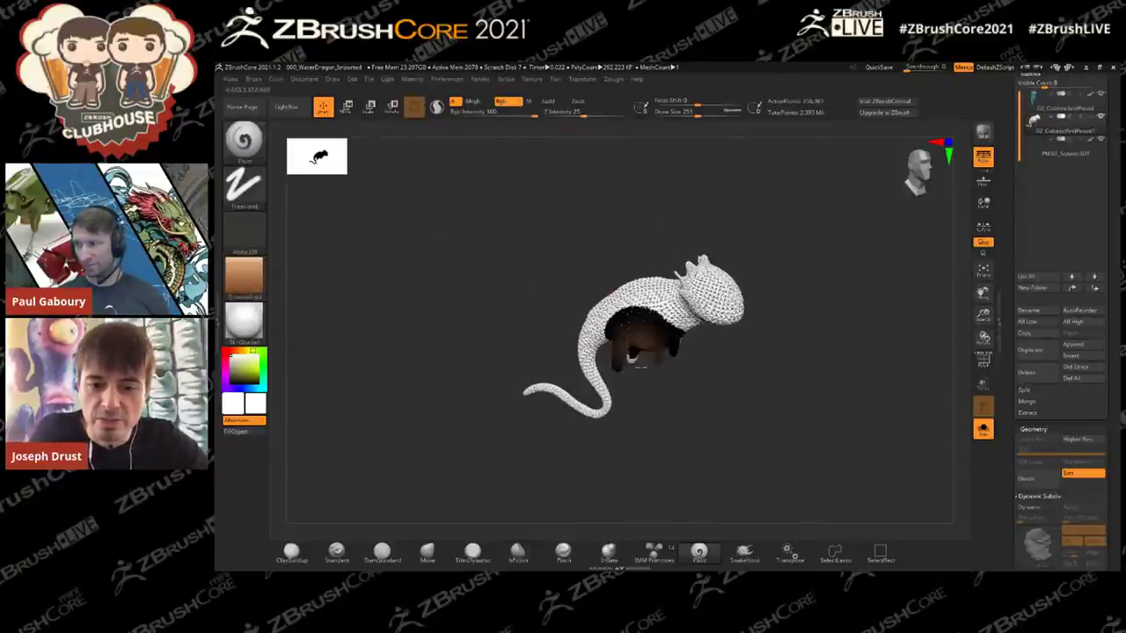
{"action": "left_click_drag", "start_coordinate": [670, 294], "coordinate": [696, 225]}
{"action": "left_click_drag", "start_coordinate": [608, 320], "coordinate": [640, 283]}
{"action": "left_click_drag", "start_coordinate": [835, 251], "coordinate": [730, 236]}
{"action": "mouse_move", "coordinate": [737, 290]}
{"action": "left_mouse_down"}
{"action": "mouse_move", "coordinate": [763, 236]}
{"action": "mouse_move", "coordinate": [806, 221]}
{"action": "mouse_move", "coordinate": [614, 342]}
{"action": "mouse_move", "coordinate": [619, 368]}
{"action": "mouse_move", "coordinate": [604, 344]}
{"action": "mouse_move", "coordinate": [569, 380]}
{"action": "left_mouse_up"}
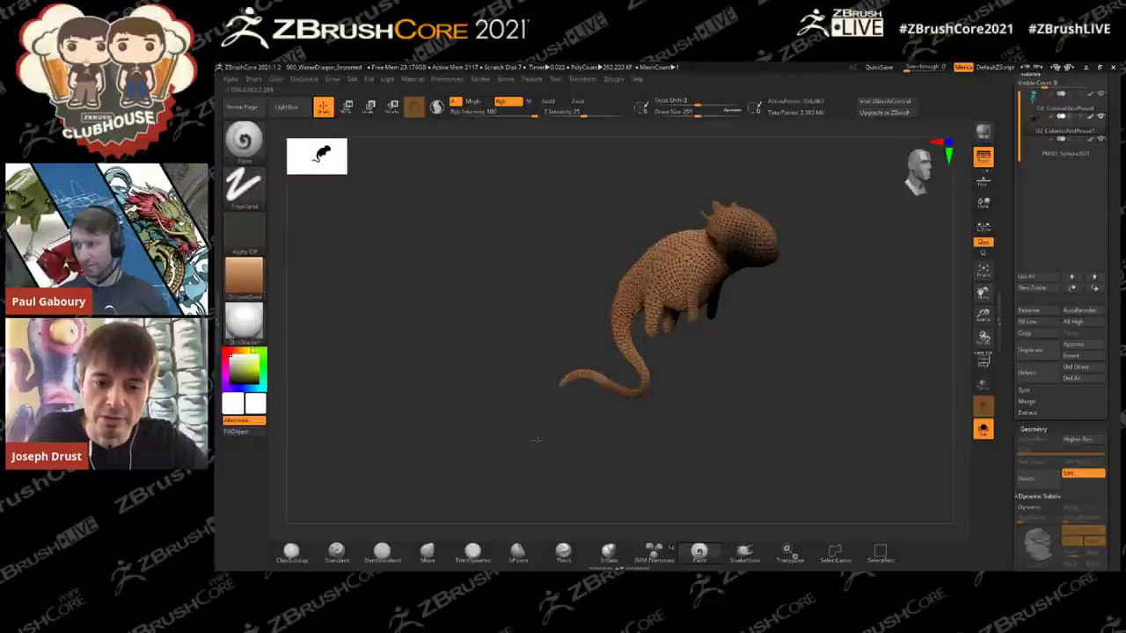
{"action": "left_click_drag", "start_coordinate": [763, 254], "coordinate": [741, 253]}
{"action": "mouse_move", "coordinate": [789, 294]}
{"action": "left_mouse_down"}
{"action": "mouse_move", "coordinate": [737, 286]}
{"action": "mouse_move", "coordinate": [754, 272]}
{"action": "mouse_move", "coordinate": [673, 266]}
{"action": "left_mouse_up"}
{"action": "left_click_drag", "start_coordinate": [805, 208], "coordinate": [789, 243]}
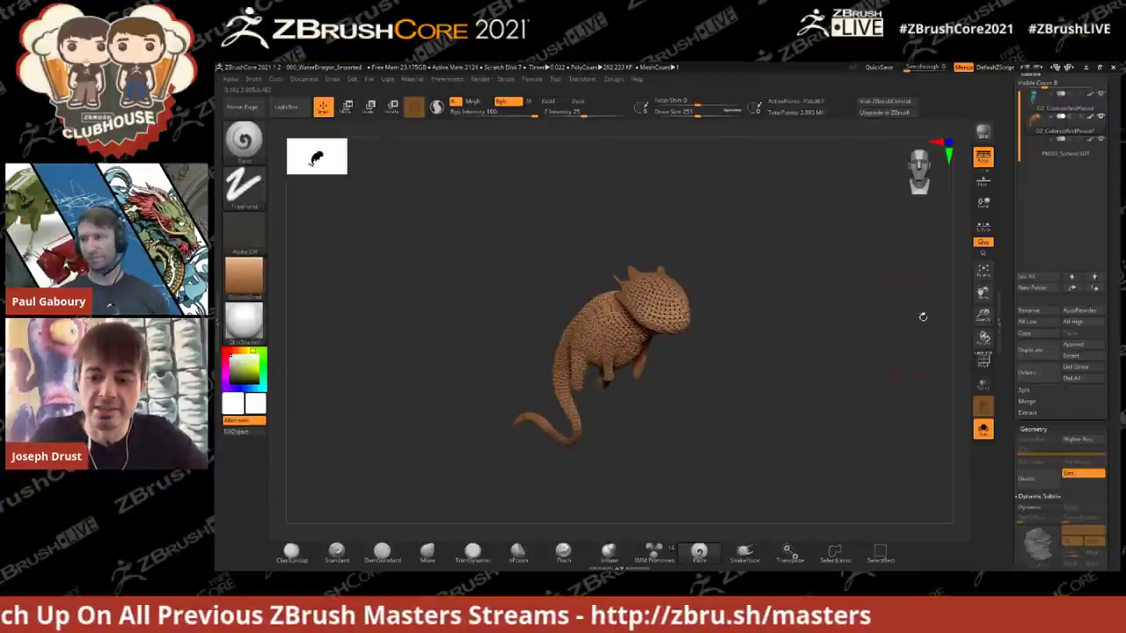
Step: Show the large dragon again, duplicate its eye sphere subtool, and move the copy down toward the small woven dragon's head
{"action": "left_click", "coordinate": [983, 429]}
{"action": "left_click_drag", "start_coordinate": [902, 408], "coordinate": [811, 338]}
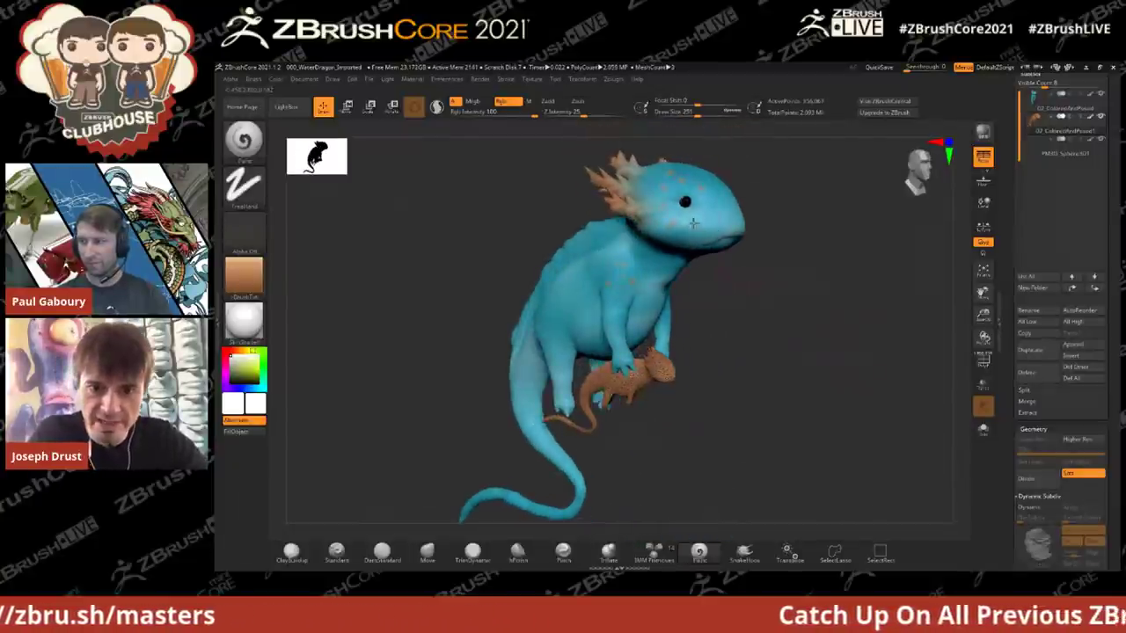
{"action": "left_click", "coordinate": [1063, 151]}
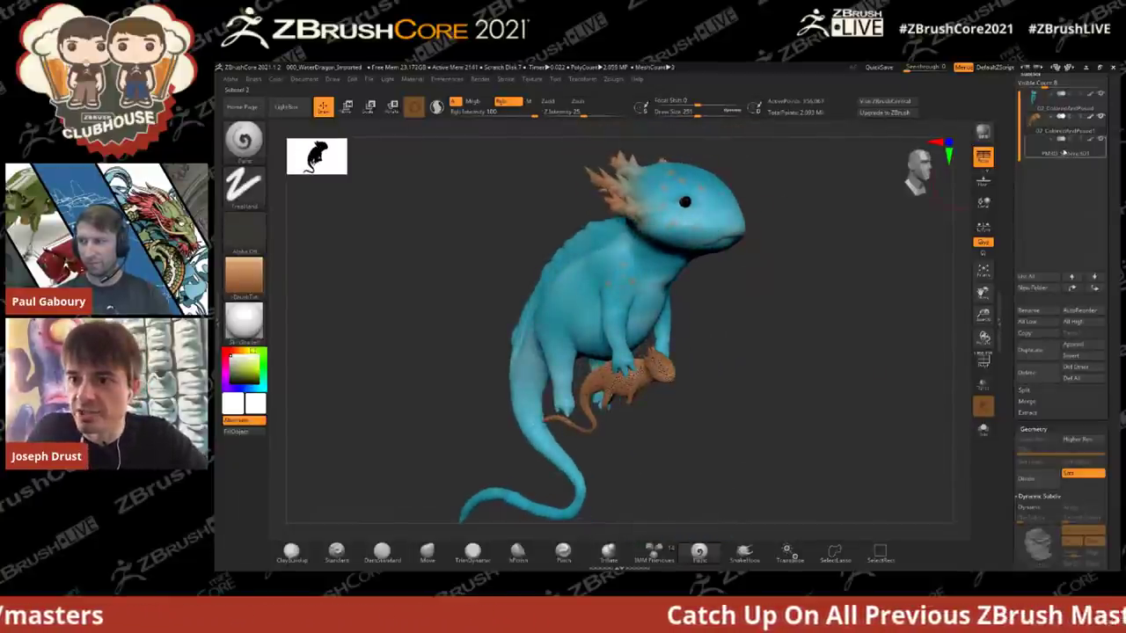
{"action": "left_click", "coordinate": [1031, 355]}
{"action": "key", "text": "w"}
{"action": "left_click_drag", "start_coordinate": [704, 149], "coordinate": [704, 299]}
{"action": "left_click_drag", "start_coordinate": [803, 262], "coordinate": [731, 288], "text": "alt"}
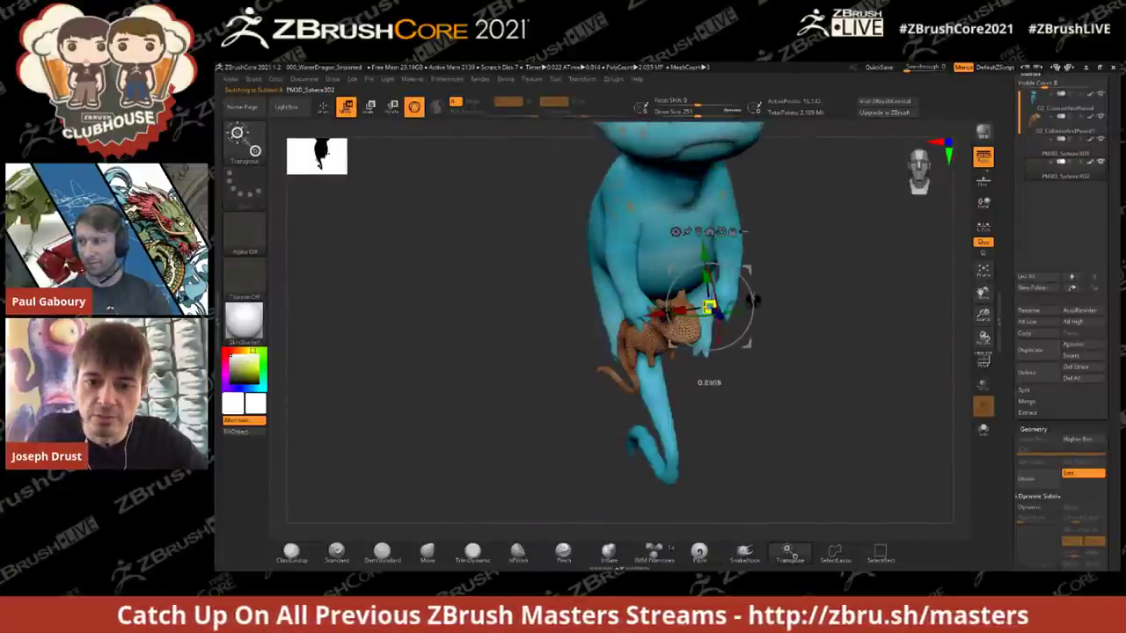
Step: Scale down and reposition the duplicated eye spheres around the small woven dragon's head, undoing one misplaced adjustment
{"action": "left_click_drag", "start_coordinate": [795, 338], "coordinate": [846, 327]}
{"action": "left_click_drag", "start_coordinate": [770, 301], "coordinate": [716, 323]}
{"action": "left_click_drag", "start_coordinate": [818, 352], "coordinate": [743, 334]}
{"action": "left_click_drag", "start_coordinate": [665, 328], "coordinate": [662, 329]}
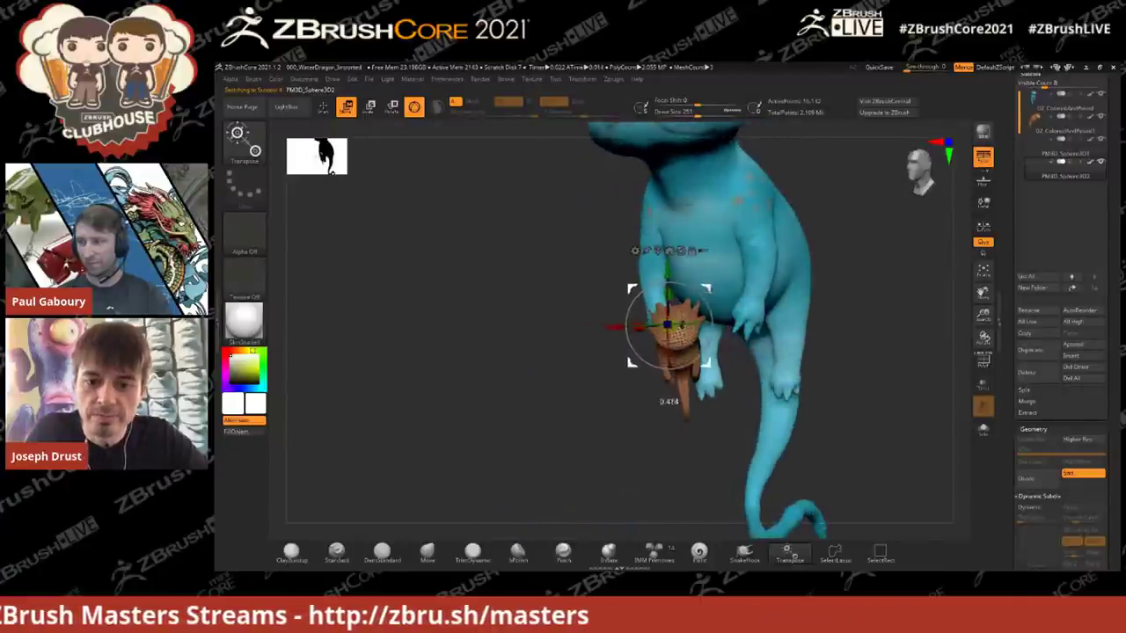
{"action": "left_click", "coordinate": [710, 296], "text": "ctrl"}
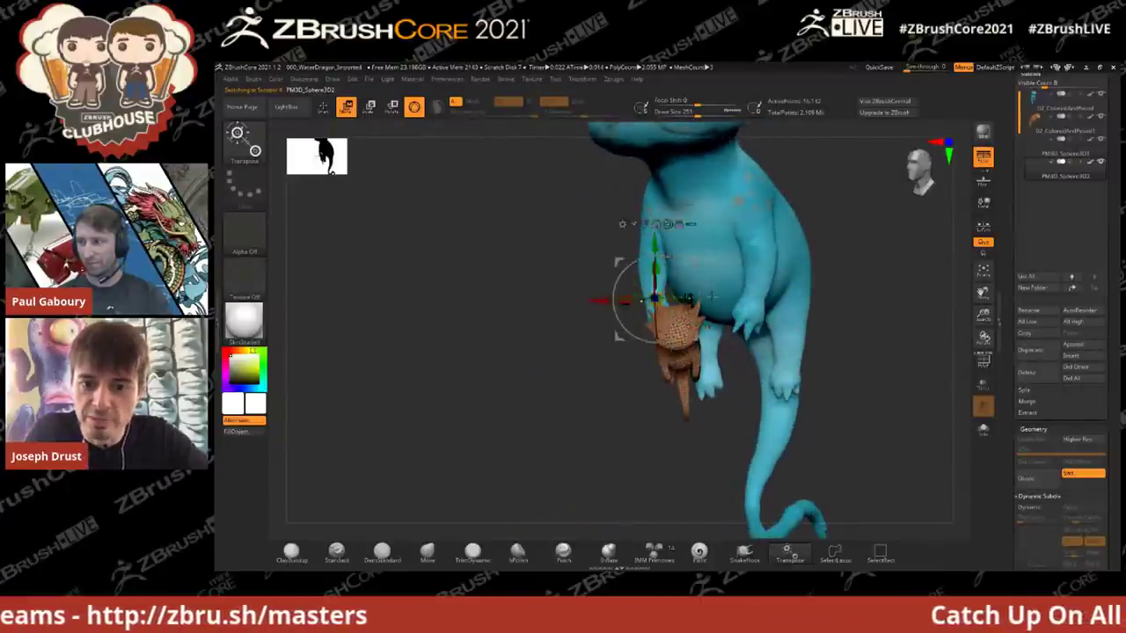
{"action": "left_click_drag", "start_coordinate": [871, 236], "coordinate": [906, 246]}
{"action": "left_click_drag", "start_coordinate": [905, 246], "coordinate": [910, 282], "text": "alt"}
{"action": "left_click_drag", "start_coordinate": [805, 320], "coordinate": [737, 367], "text": "alt"}
{"action": "key", "text": "ctrl+z"}
{"action": "left_click_drag", "start_coordinate": [849, 308], "coordinate": [789, 313]}
{"action": "mouse_move", "coordinate": [606, 375]}
{"action": "left_mouse_down", "text": "alt"}
{"action": "mouse_move", "coordinate": [568, 375]}
{"action": "mouse_move", "coordinate": [595, 375]}
{"action": "left_mouse_up", "text": "alt"}
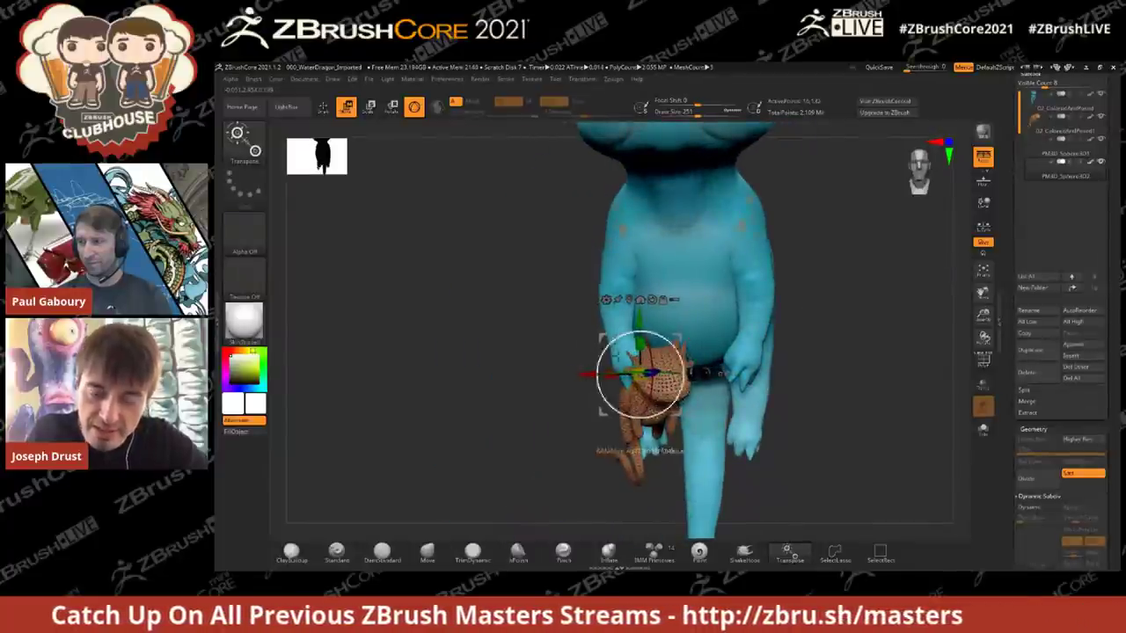
Step: Switch to the 03_StuffedAnimalAdded tool and examine the finished dragon holding its stuffed animal
{"action": "left_click_drag", "start_coordinate": [1090, 219], "coordinate": [1090, 380]}
{"action": "left_click", "coordinate": [1039, 212]}
{"action": "mouse_move", "coordinate": [888, 462]}
{"action": "left_mouse_down", "text": "alt"}
{"action": "mouse_move", "coordinate": [868, 332]}
{"action": "mouse_move", "coordinate": [896, 328]}
{"action": "mouse_move", "coordinate": [859, 321]}
{"action": "mouse_move", "coordinate": [871, 331]}
{"action": "left_mouse_up", "text": "alt"}
Step: Return to the posed dragon tool, select the woven animal, and insert a black Sphere 32 eye with the IMM Primitives brush
{"action": "left_click", "coordinate": [260, 154]}
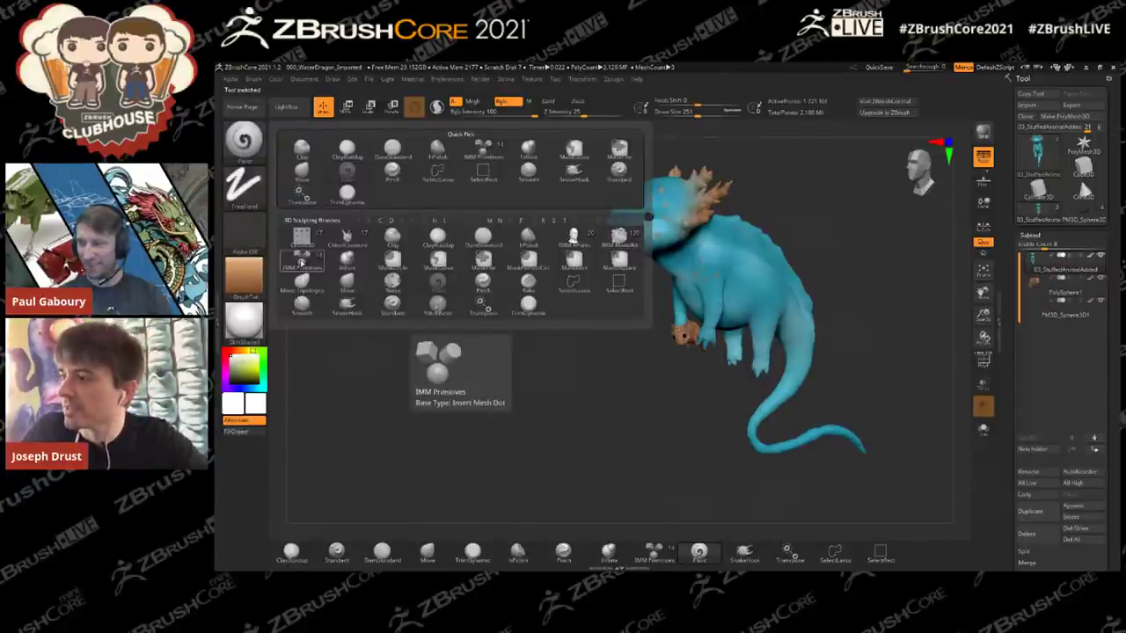
{"action": "left_click", "coordinate": [302, 265]}
{"action": "left_click", "coordinate": [1089, 222]}
{"action": "left_click_drag", "start_coordinate": [937, 284], "coordinate": [994, 283]}
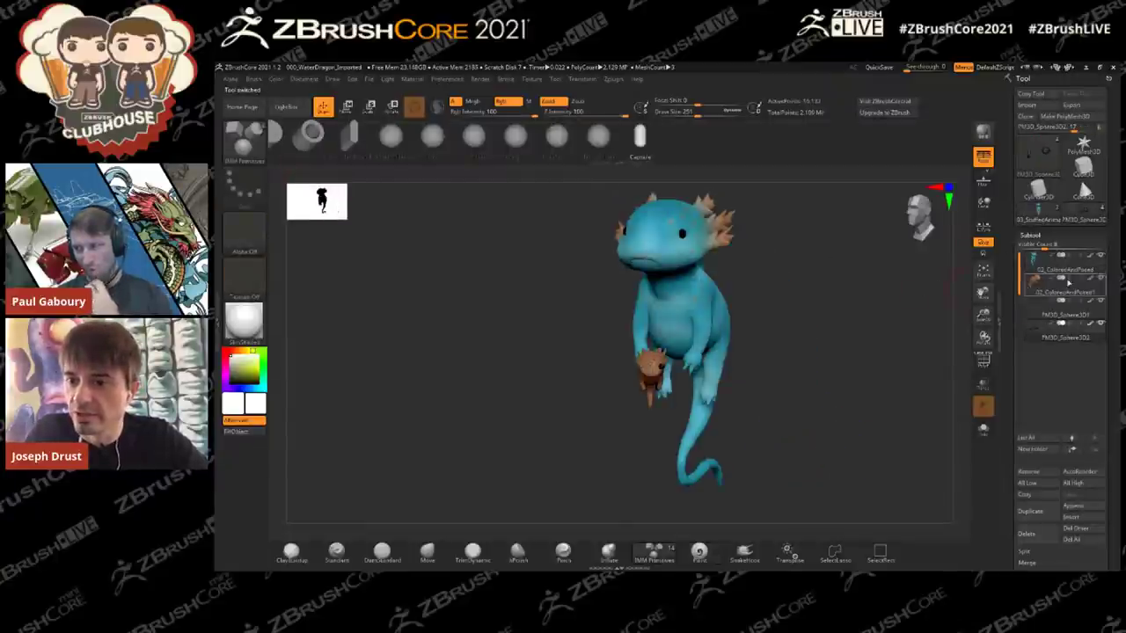
{"action": "left_click", "coordinate": [1067, 281]}
{"action": "mouse_move", "coordinate": [911, 324]}
{"action": "left_mouse_down"}
{"action": "mouse_move", "coordinate": [963, 326]}
{"action": "mouse_move", "coordinate": [956, 302]}
{"action": "mouse_move", "coordinate": [909, 276]}
{"action": "mouse_move", "coordinate": [709, 346]}
{"action": "mouse_move", "coordinate": [669, 320]}
{"action": "left_mouse_up"}
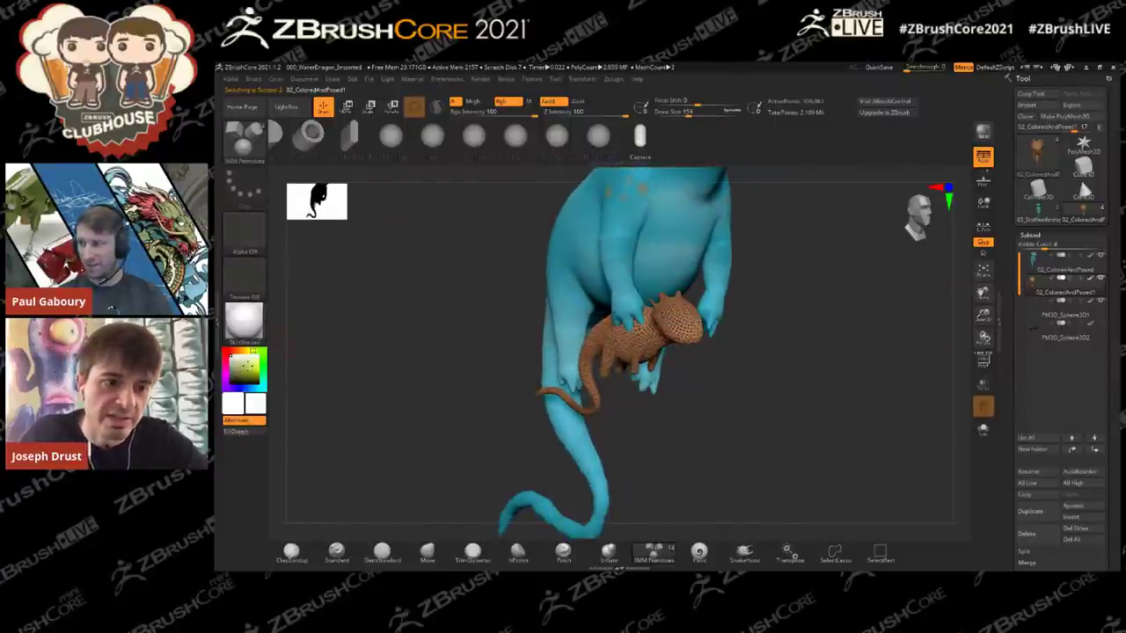
{"action": "left_click", "coordinate": [426, 137]}
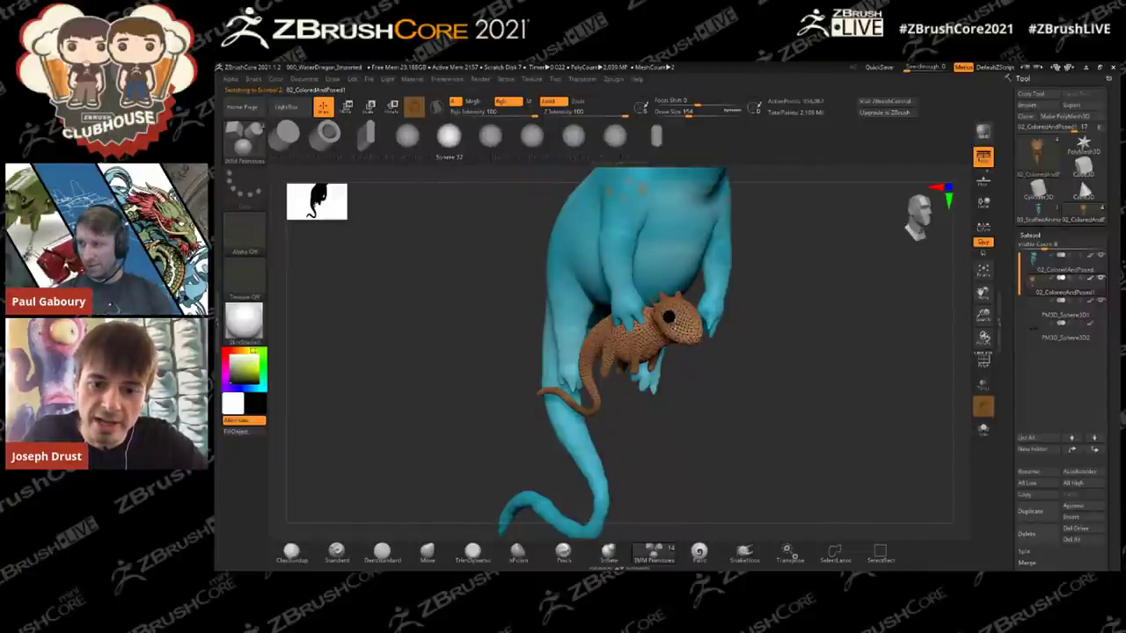
{"action": "left_click_drag", "start_coordinate": [838, 307], "coordinate": [729, 314]}
{"action": "left_click_drag", "start_coordinate": [711, 356], "coordinate": [821, 362]}
{"action": "left_click_drag", "start_coordinate": [732, 259], "coordinate": [836, 317], "text": "ctrl"}
Step: Compare the 03_StuffedAnimalAdded model with the working model, and clear the mask on the woven animal
{"action": "left_click", "coordinate": [1040, 215]}
{"action": "mouse_move", "coordinate": [1075, 216]}
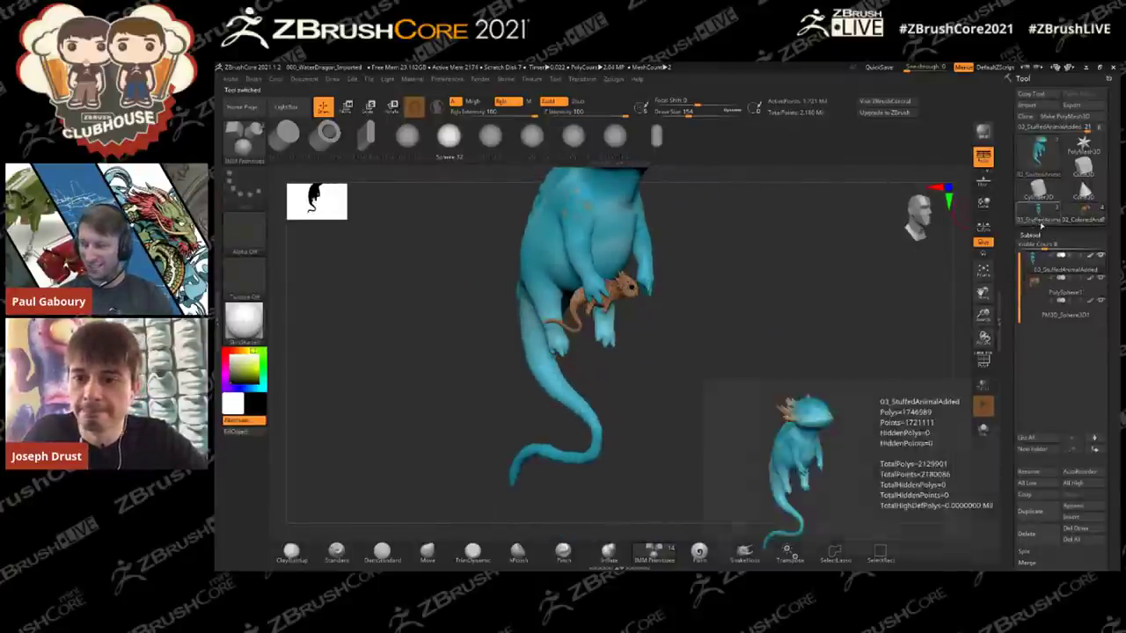
{"action": "left_click", "coordinate": [1077, 214]}
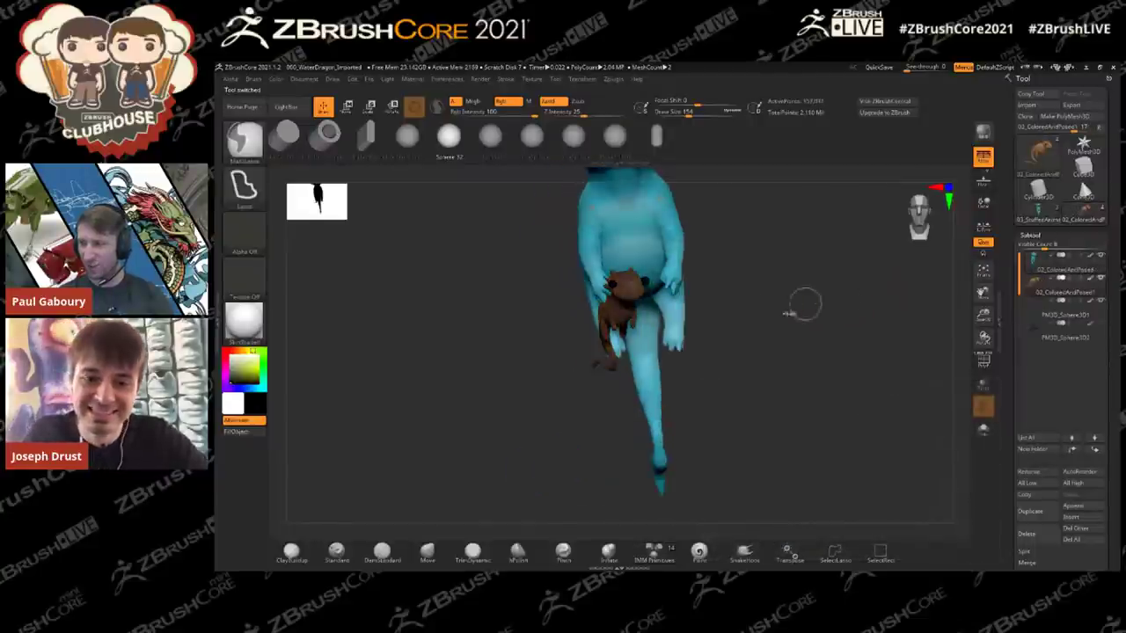
{"action": "left_click_drag", "start_coordinate": [775, 280], "coordinate": [848, 281], "text": "ctrl"}
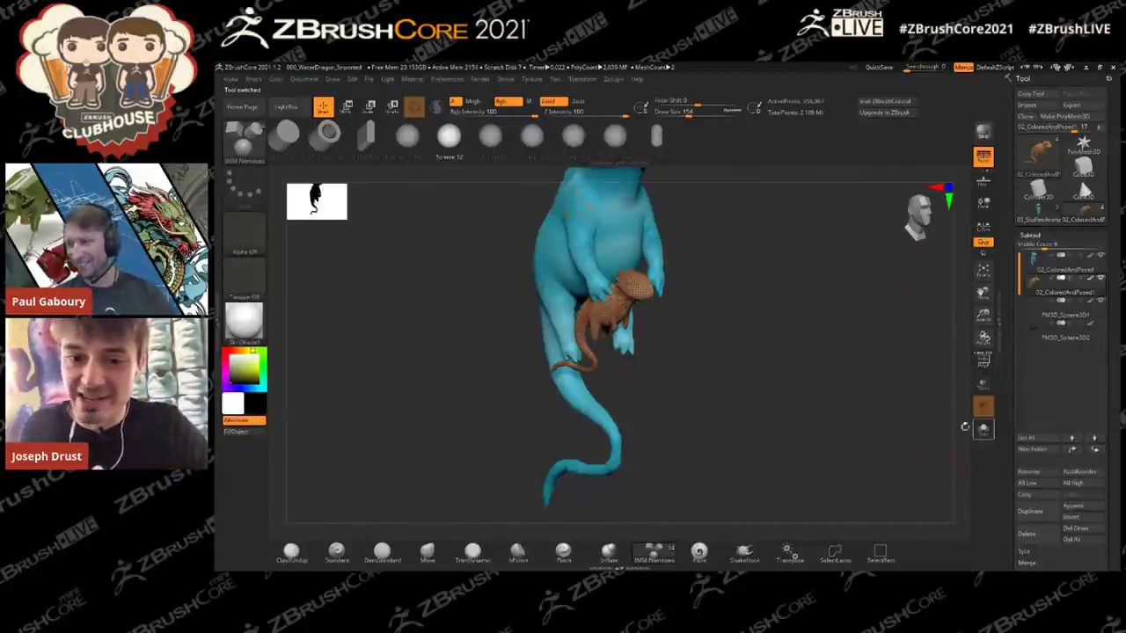
Step: Try inserting a black sphere eye on the head of the isolated woven animal
{"action": "left_click", "coordinate": [982, 429]}
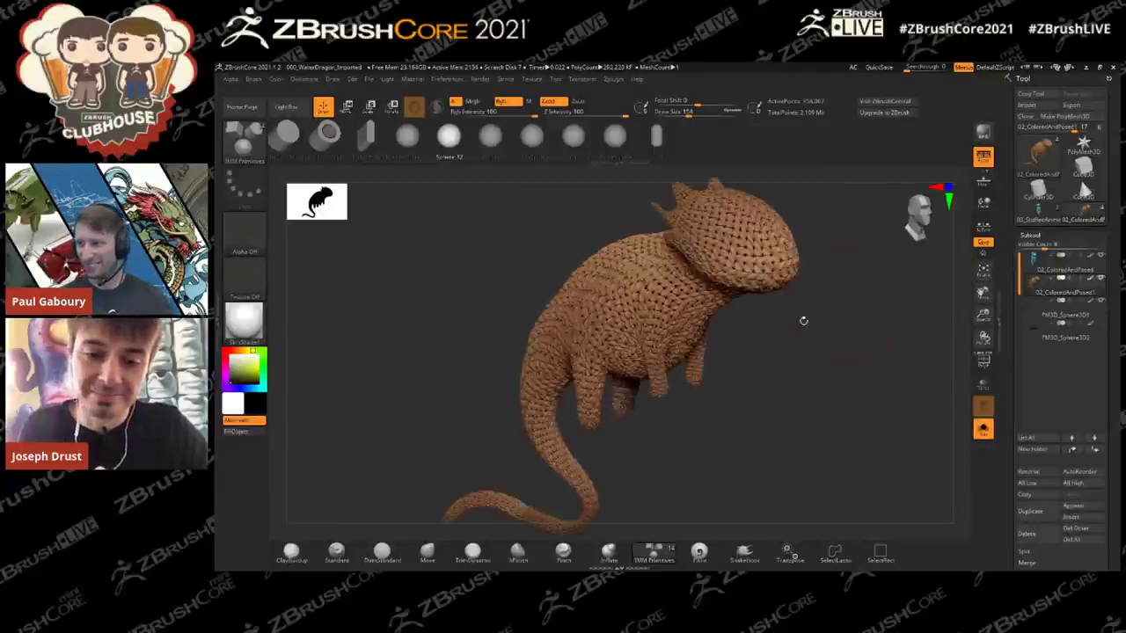
{"action": "left_click", "coordinate": [734, 243], "text": "ctrl+shift"}
{"action": "left_click_drag", "start_coordinate": [741, 255], "coordinate": [747, 258]}
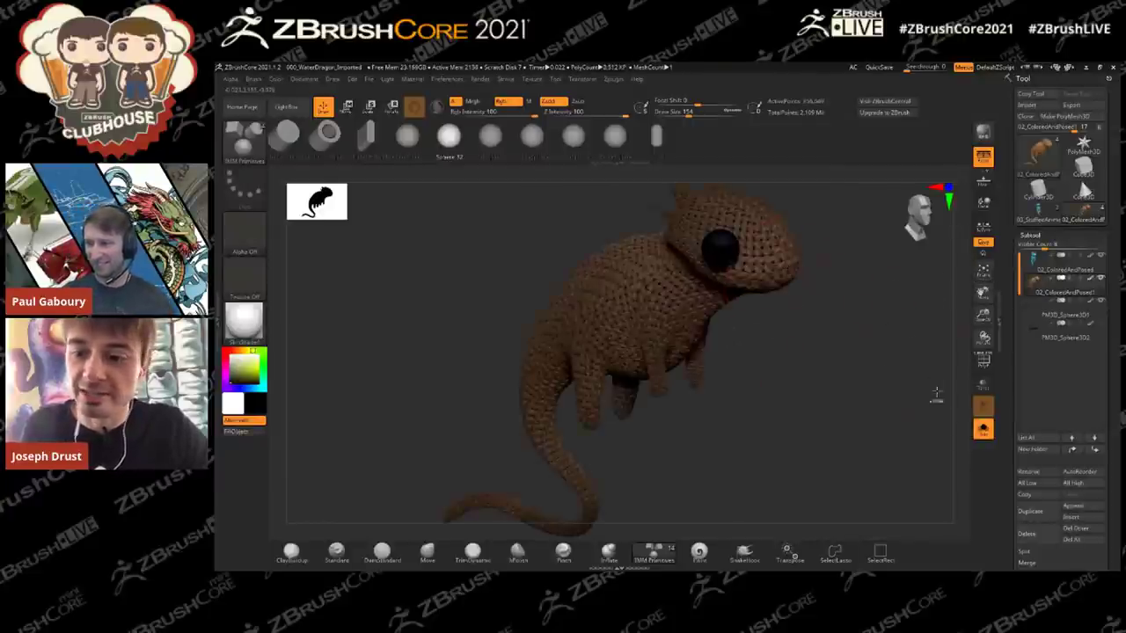
{"action": "key", "text": "ctrl+z"}
{"action": "left_click", "coordinate": [981, 428]}
Step: Try inserting the sphere eye again at a reduced draw size with the large dragon visible
{"action": "key", "text": "s"}
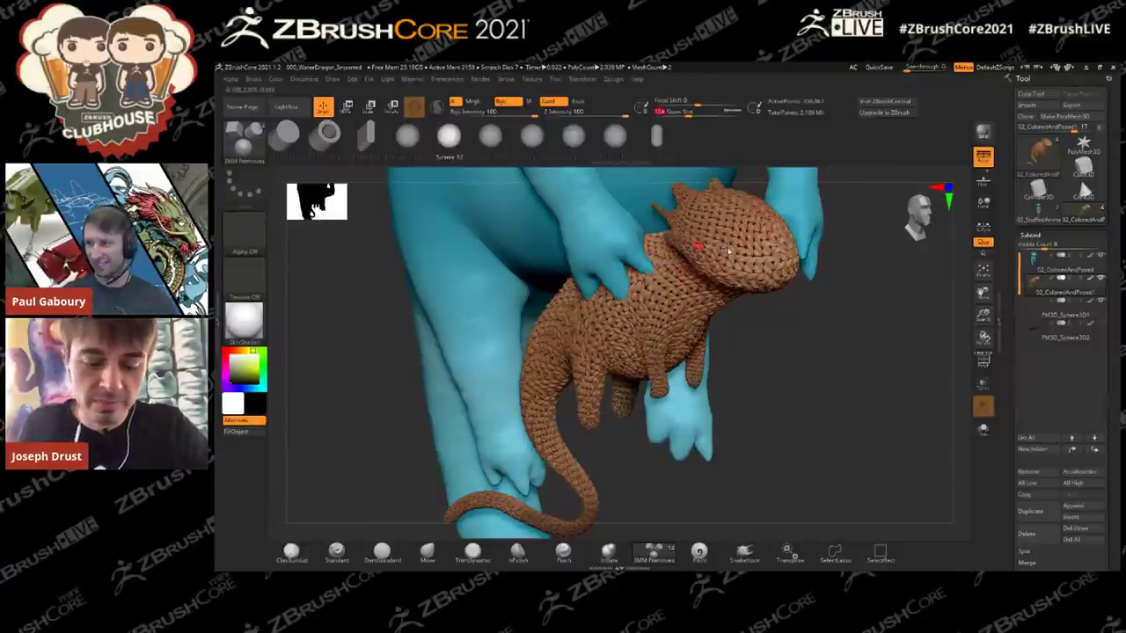
{"action": "left_click_drag", "start_coordinate": [729, 247], "coordinate": [733, 259]}
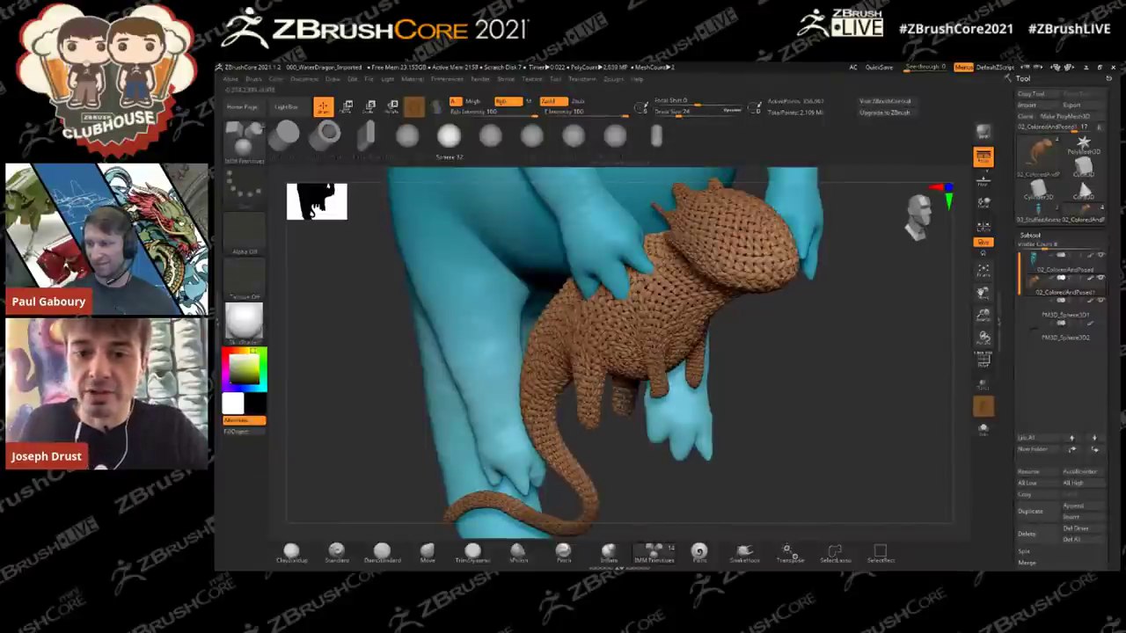
{"action": "left_click_drag", "start_coordinate": [739, 248], "coordinate": [734, 257]}
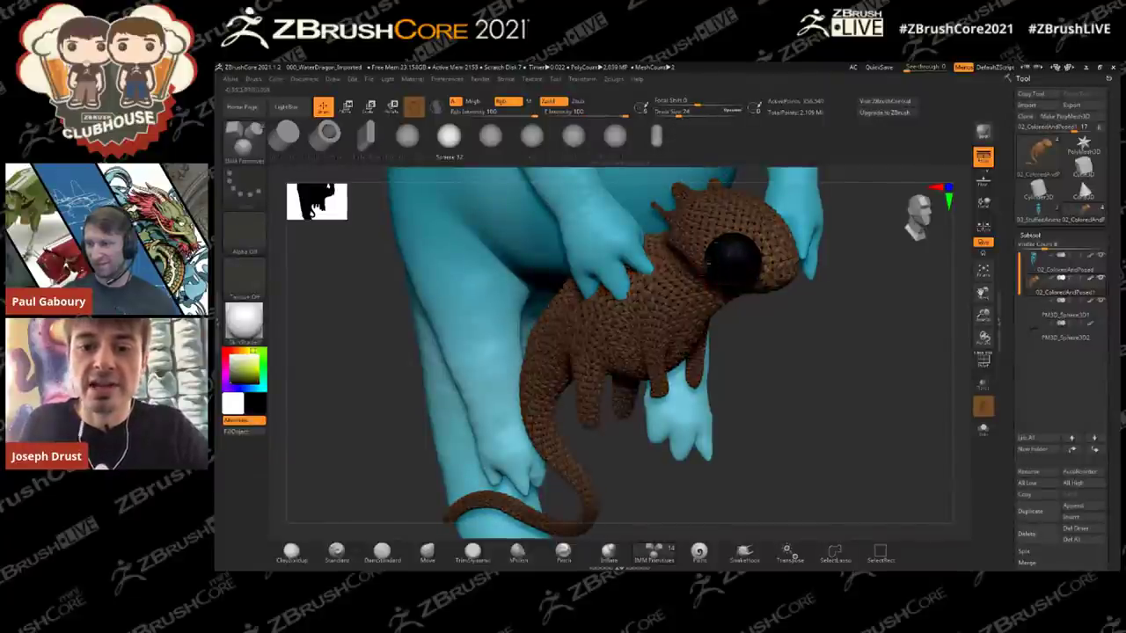
{"action": "mouse_move", "coordinate": [868, 338]}
{"action": "left_mouse_down"}
{"action": "mouse_move", "coordinate": [681, 338]}
{"action": "mouse_move", "coordinate": [851, 336]}
{"action": "left_mouse_up"}
{"action": "key", "text": "ctrl+z"}
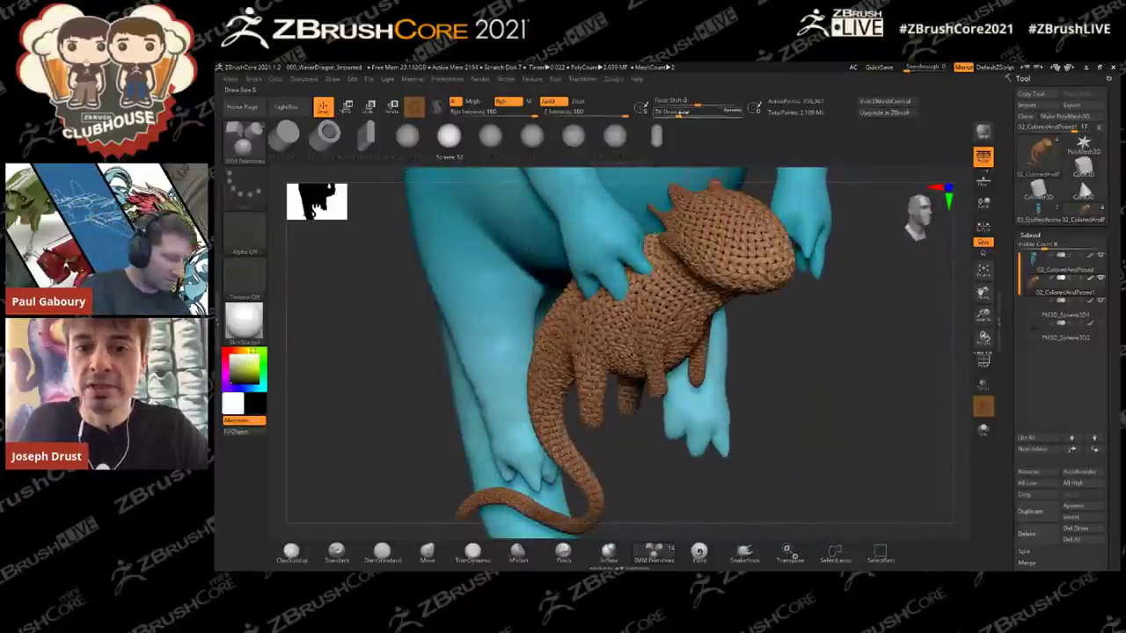
Step: Insert a small black Sphere 32 eye on the woven animal's head at draw size 29, and review the whole model
{"action": "left_click", "coordinate": [674, 112]}
{"action": "left_click_drag", "start_coordinate": [739, 239], "coordinate": [734, 255]}
{"action": "mouse_move", "coordinate": [877, 326]}
{"action": "left_mouse_down"}
{"action": "mouse_move", "coordinate": [852, 337]}
{"action": "mouse_move", "coordinate": [646, 338]}
{"action": "left_mouse_up"}
{"action": "left_click_drag", "start_coordinate": [791, 327], "coordinate": [716, 257]}
{"action": "left_click_drag", "start_coordinate": [563, 374], "coordinate": [786, 319]}
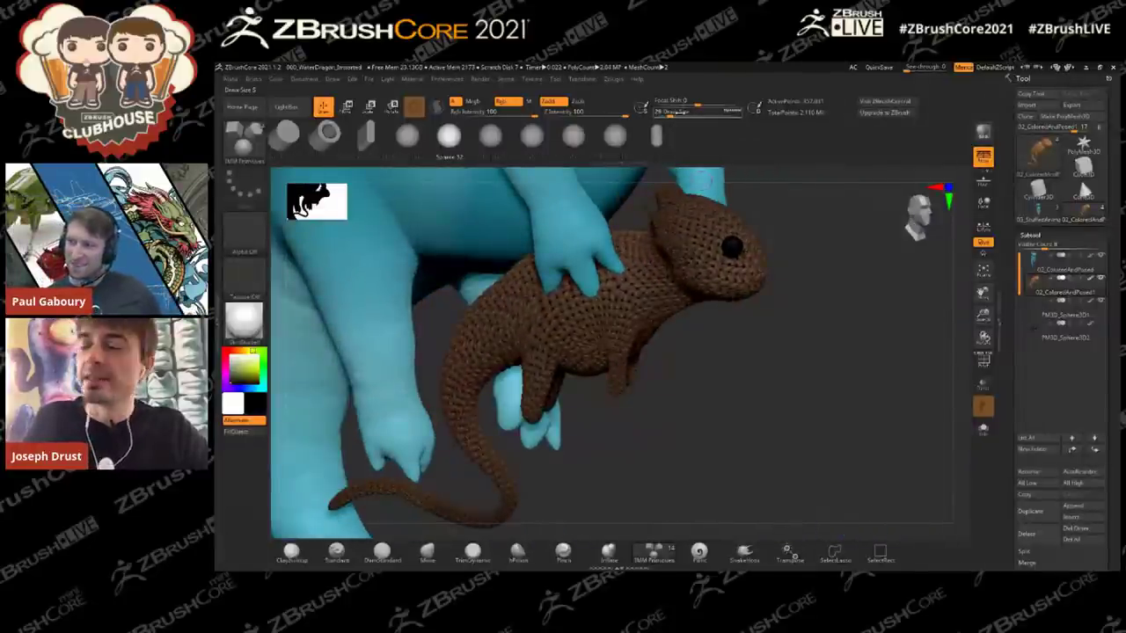
{"action": "left_click_drag", "start_coordinate": [846, 329], "coordinate": [885, 321], "text": "alt"}
{"action": "left_click", "coordinate": [982, 272]}
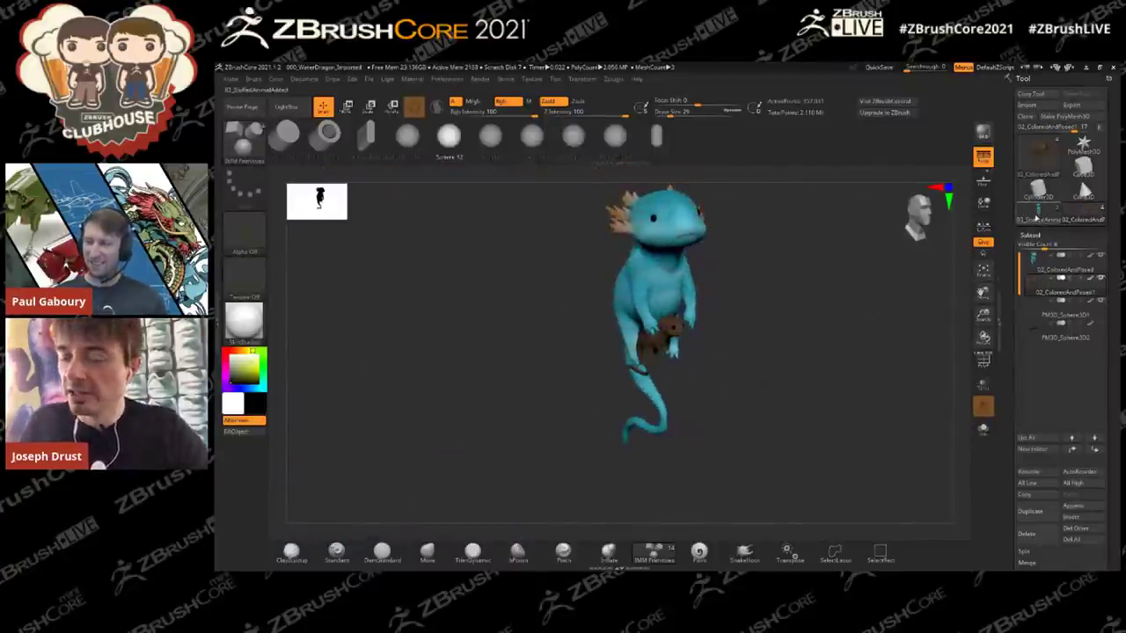
Step: Switch to the 03_StuffedAnimalAdded tool, append a ZSphere subtool, and isolate and frame it
{"action": "left_click", "coordinate": [1041, 217]}
{"action": "left_click_drag", "start_coordinate": [821, 316], "coordinate": [843, 255]}
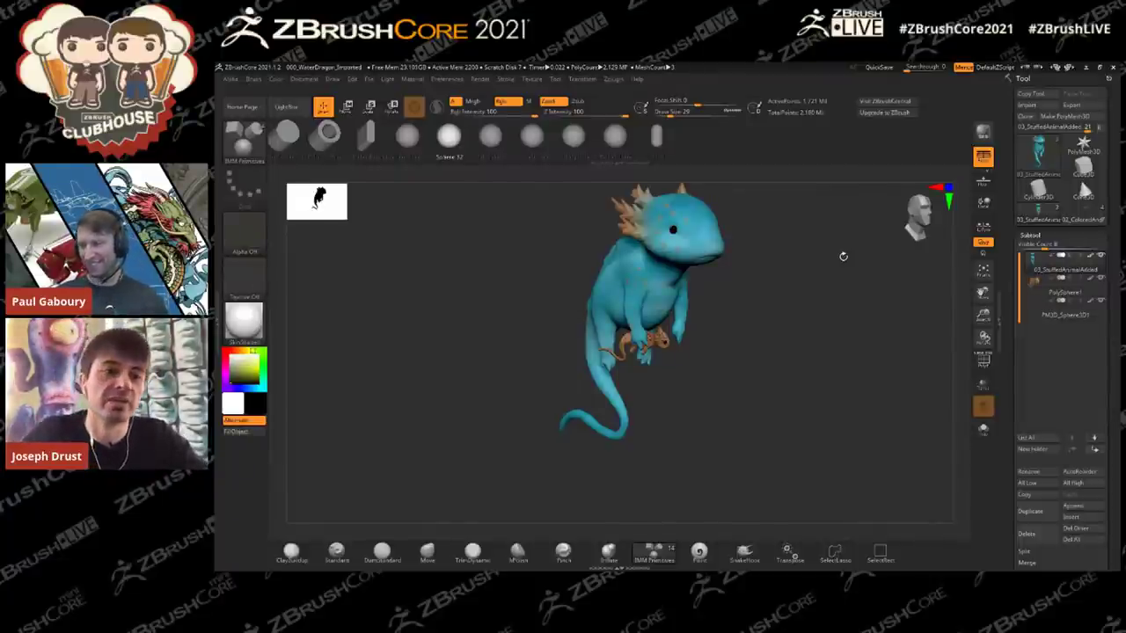
{"action": "left_click_drag", "start_coordinate": [842, 256], "coordinate": [1008, 343]}
{"action": "left_click", "coordinate": [1072, 463]}
{"action": "left_click", "coordinate": [1017, 502]}
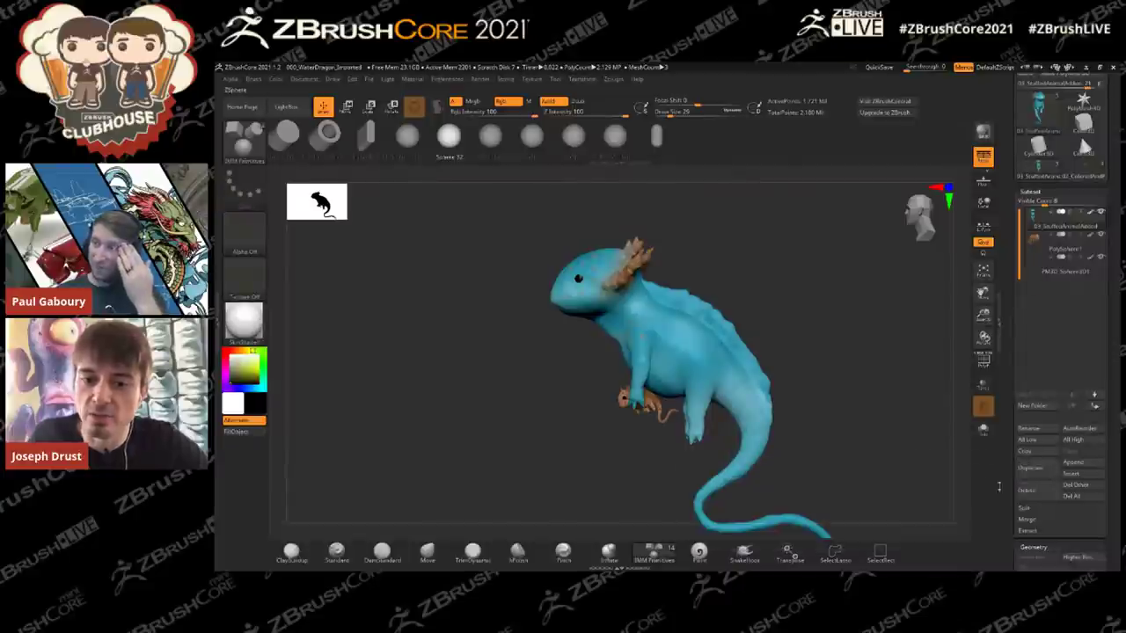
{"action": "left_click", "coordinate": [1073, 296]}
{"action": "left_click", "coordinate": [983, 429]}
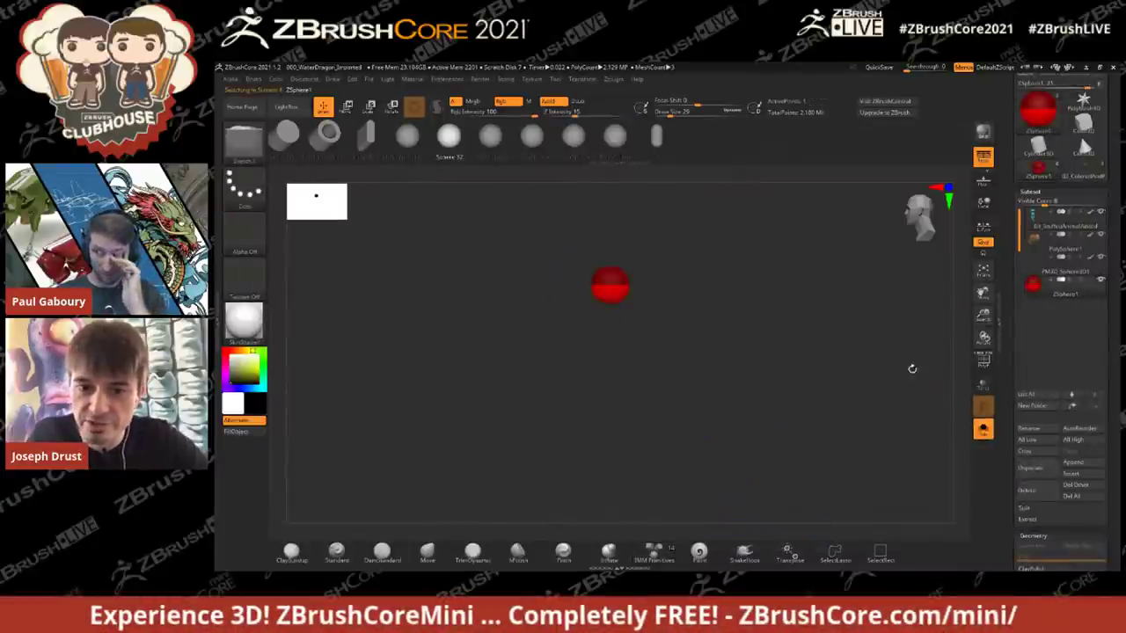
{"action": "key", "text": "f"}
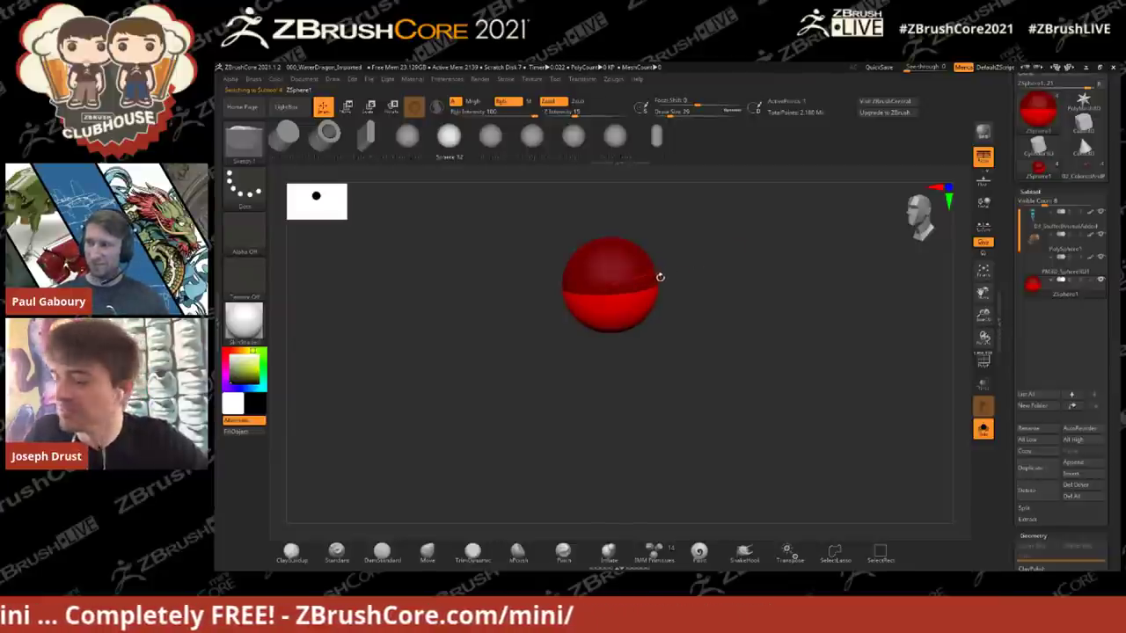
Step: Draw a mirrored pair of small child ZSpheres on the upper sides of the root ZSphere, using white as the color
{"action": "left_click_drag", "start_coordinate": [763, 259], "coordinate": [674, 329], "text": "alt"}
{"action": "left_click_drag", "start_coordinate": [686, 257], "coordinate": [701, 249], "text": "alt"}
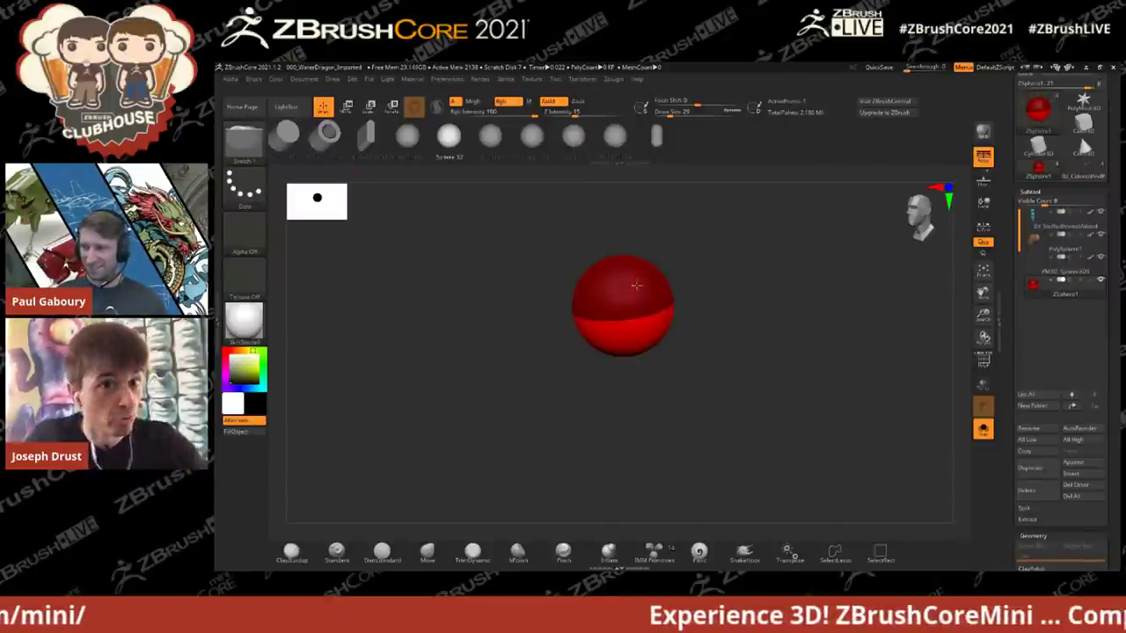
{"action": "left_click_drag", "start_coordinate": [639, 294], "coordinate": [647, 324]}
{"action": "left_click", "coordinate": [230, 356]}
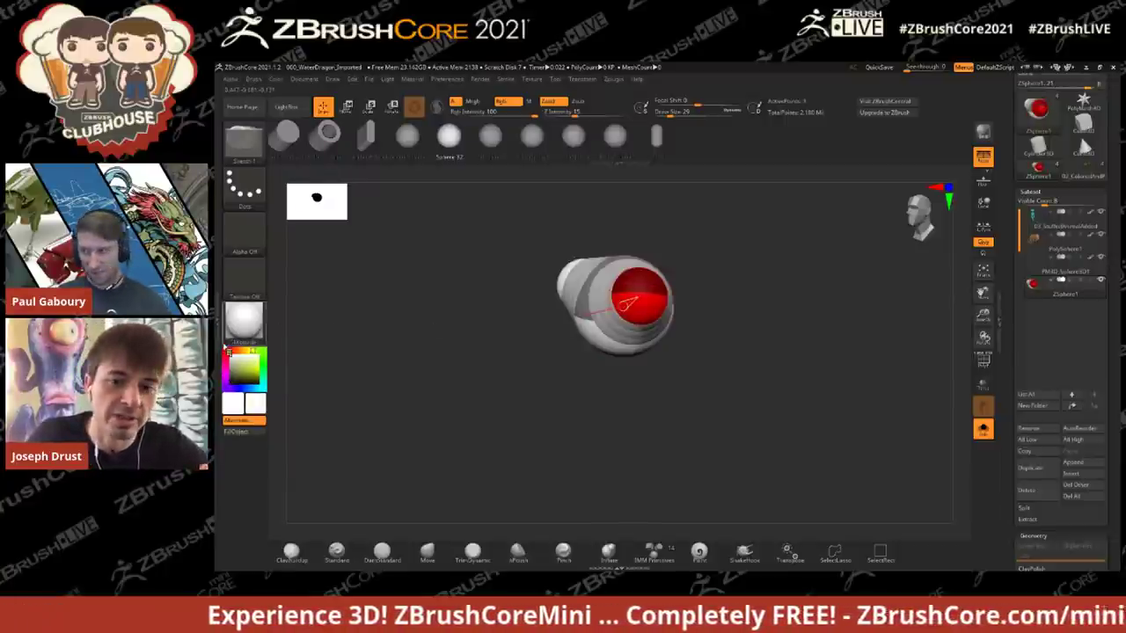
{"action": "mouse_move", "coordinate": [735, 272]}
{"action": "left_mouse_down"}
{"action": "mouse_move", "coordinate": [763, 272]}
{"action": "mouse_move", "coordinate": [749, 274]}
{"action": "left_mouse_up"}
{"action": "key", "text": "ctrl+z"}
{"action": "mouse_move", "coordinate": [659, 288]}
{"action": "left_mouse_down"}
{"action": "mouse_move", "coordinate": [667, 312]}
{"action": "mouse_move", "coordinate": [665, 301]}
{"action": "left_mouse_up"}
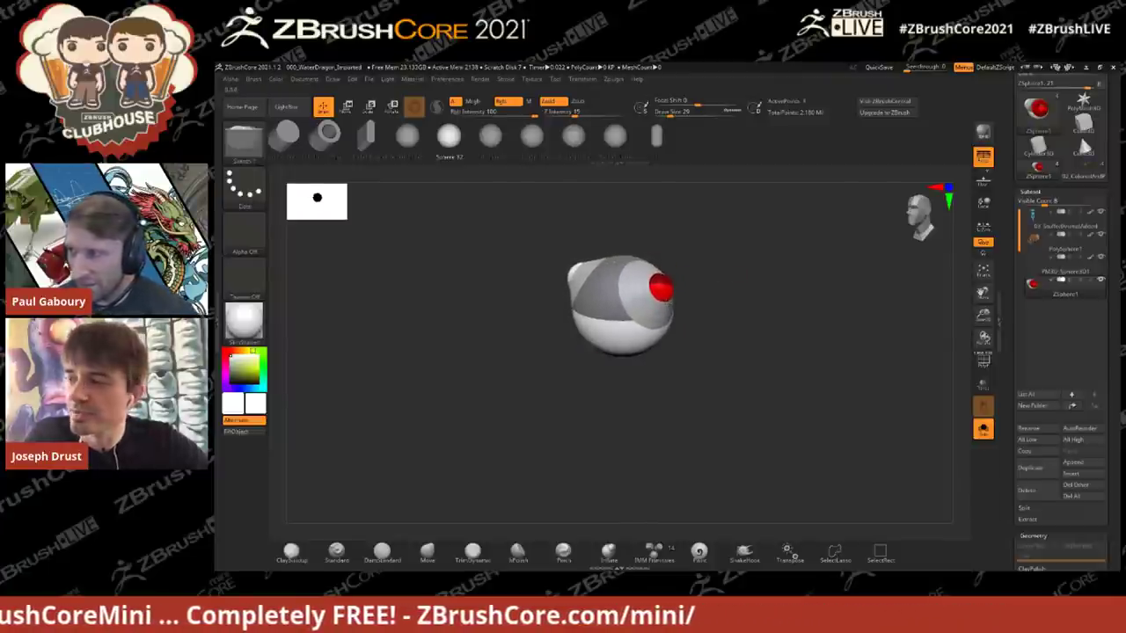
Step: Move the mirrored child ZSpheres up and outward to form two tapering arms
{"action": "left_click_drag", "start_coordinate": [731, 256], "coordinate": [717, 284]}
{"action": "key", "text": "w"}
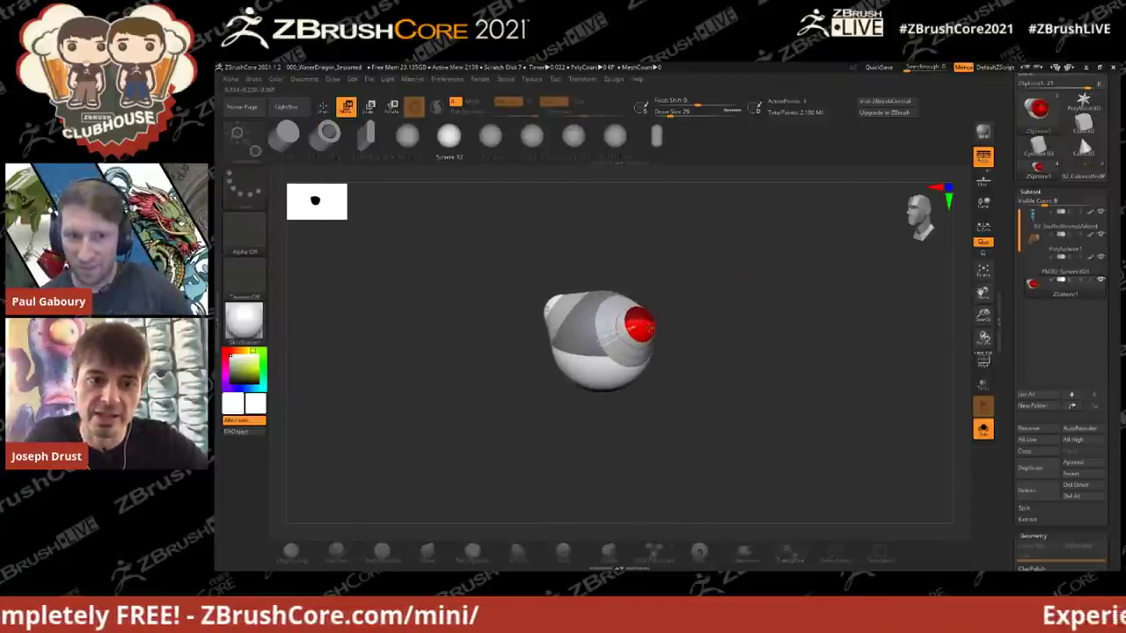
{"action": "mouse_move", "coordinate": [646, 321]}
{"action": "left_mouse_down"}
{"action": "mouse_move", "coordinate": [731, 250]}
{"action": "mouse_move", "coordinate": [755, 245]}
{"action": "left_mouse_up"}
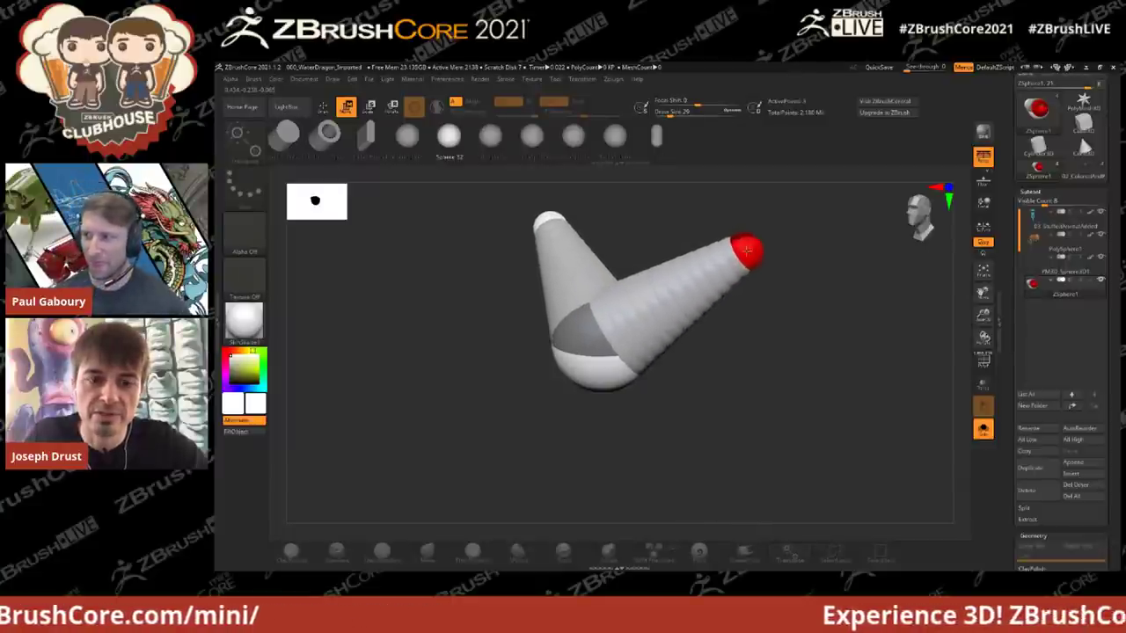
Step: Insert a joint ZSphere midway along each arm, scale it down, and shift the arm ends slightly upward
{"action": "left_click", "coordinate": [324, 106]}
{"action": "left_click", "coordinate": [665, 307]}
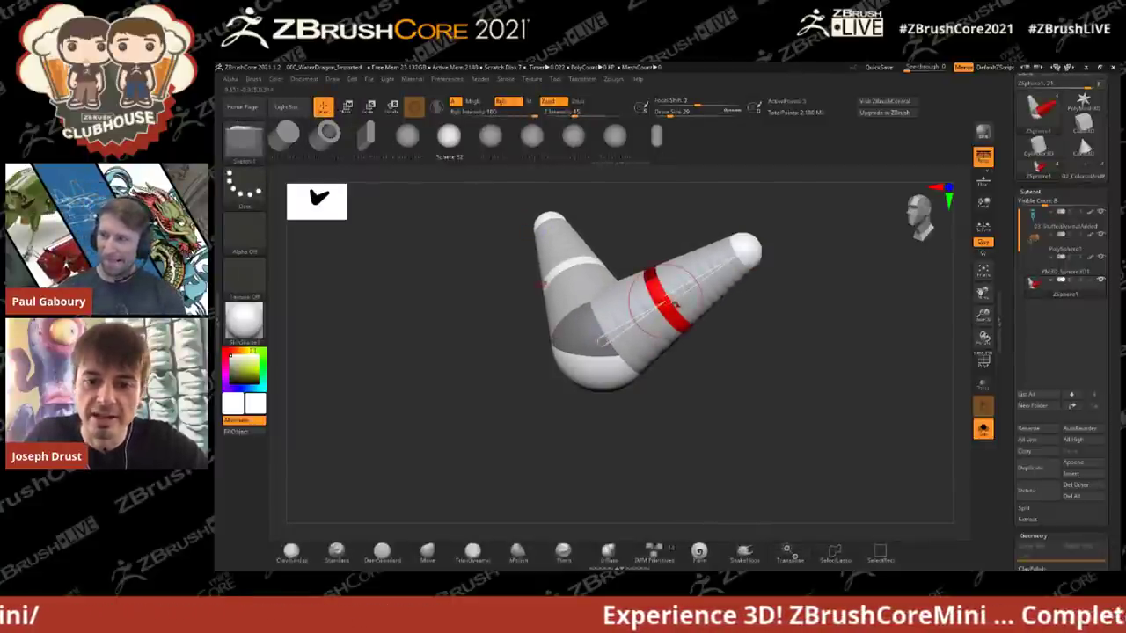
{"action": "key", "text": "w"}
{"action": "key", "text": "e"}
{"action": "left_click_drag", "start_coordinate": [666, 301], "coordinate": [649, 309]}
{"action": "key", "text": "w"}
{"action": "mouse_move", "coordinate": [748, 247]}
{"action": "left_mouse_down"}
{"action": "mouse_move", "coordinate": [724, 232]}
{"action": "mouse_move", "coordinate": [733, 235]}
{"action": "left_mouse_up"}
Step: Preview the adaptive skin of the ZSphere model with its polyframe, and return to the ZSphere skeleton
{"action": "left_click_drag", "start_coordinate": [1016, 367], "coordinate": [1019, 242]}
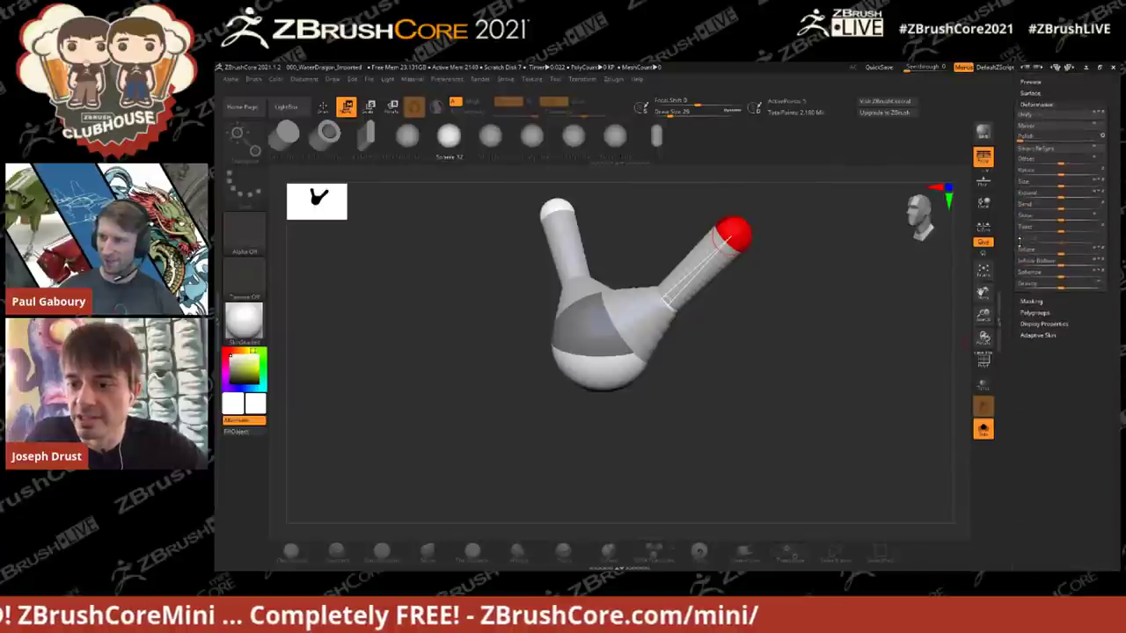
{"action": "left_click", "coordinate": [1043, 336]}
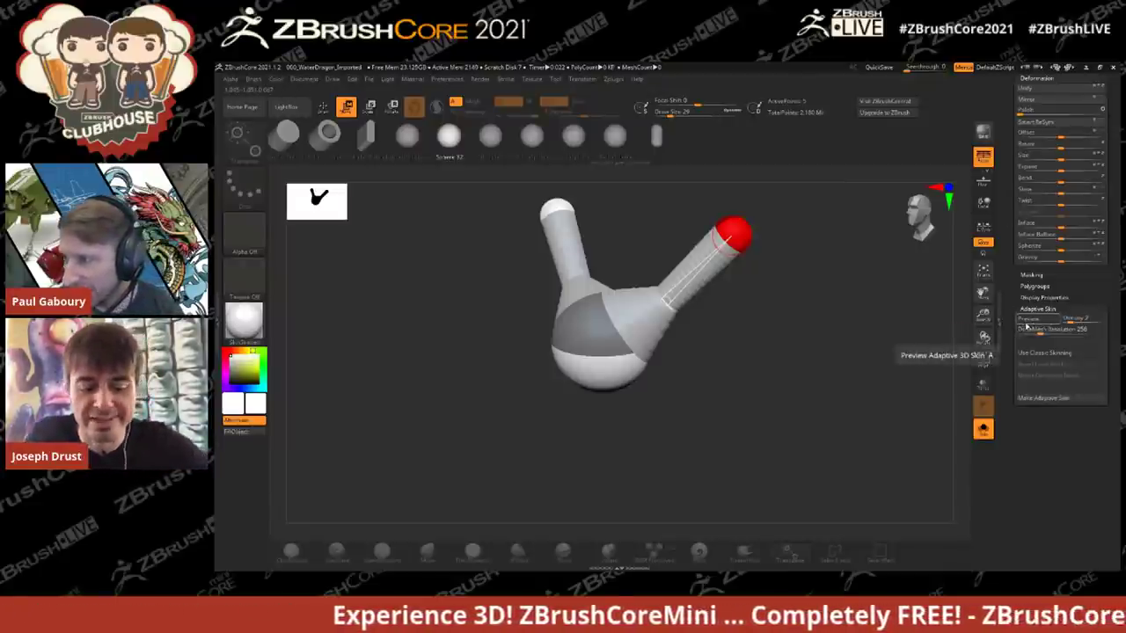
{"action": "left_click", "coordinate": [1027, 320]}
{"action": "left_click_drag", "start_coordinate": [790, 335], "coordinate": [870, 341]}
{"action": "left_click", "coordinate": [983, 363]}
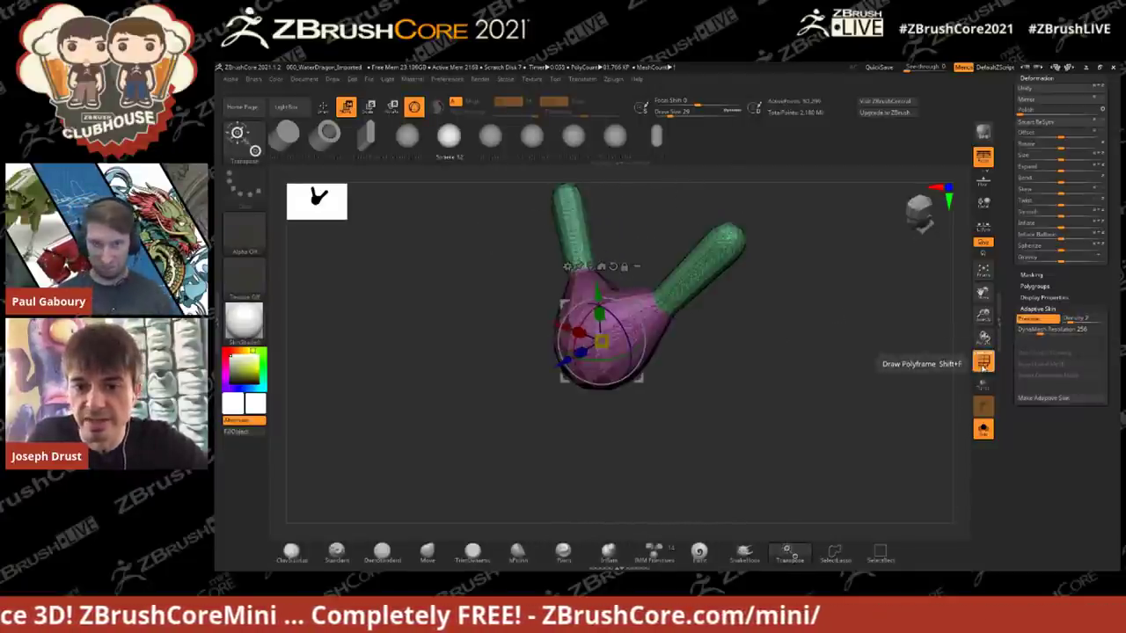
{"action": "left_click", "coordinate": [983, 362]}
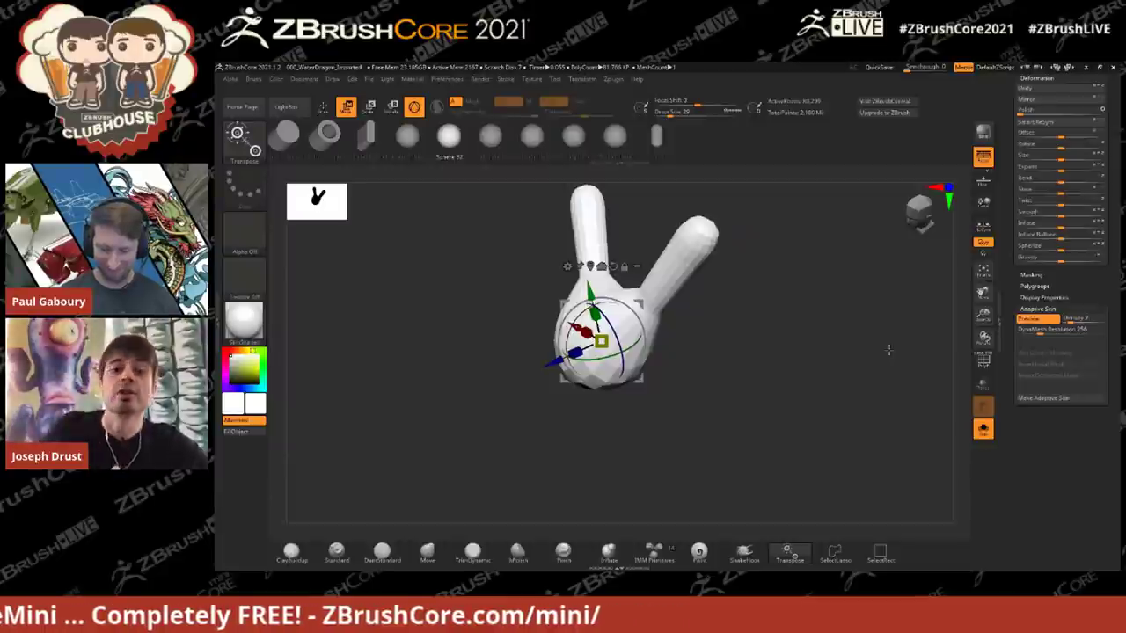
{"action": "key", "text": "a"}
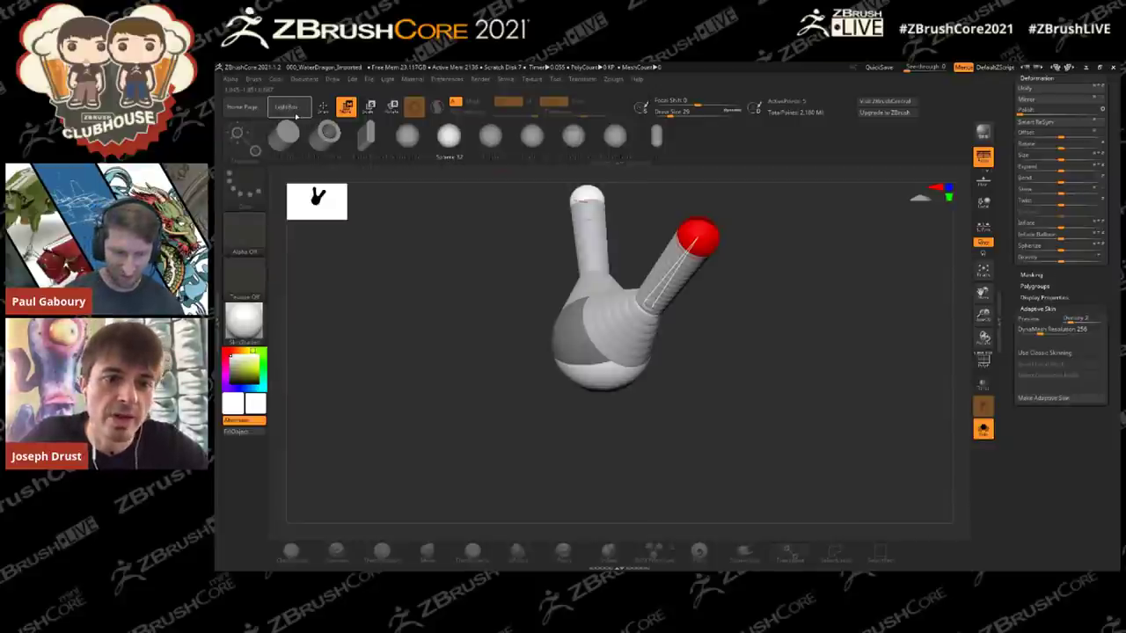
Step: Browse the ready-made animal ZSphere projects in LightBox's ZSpheres folder and close LightBox
{"action": "left_click", "coordinate": [297, 113]}
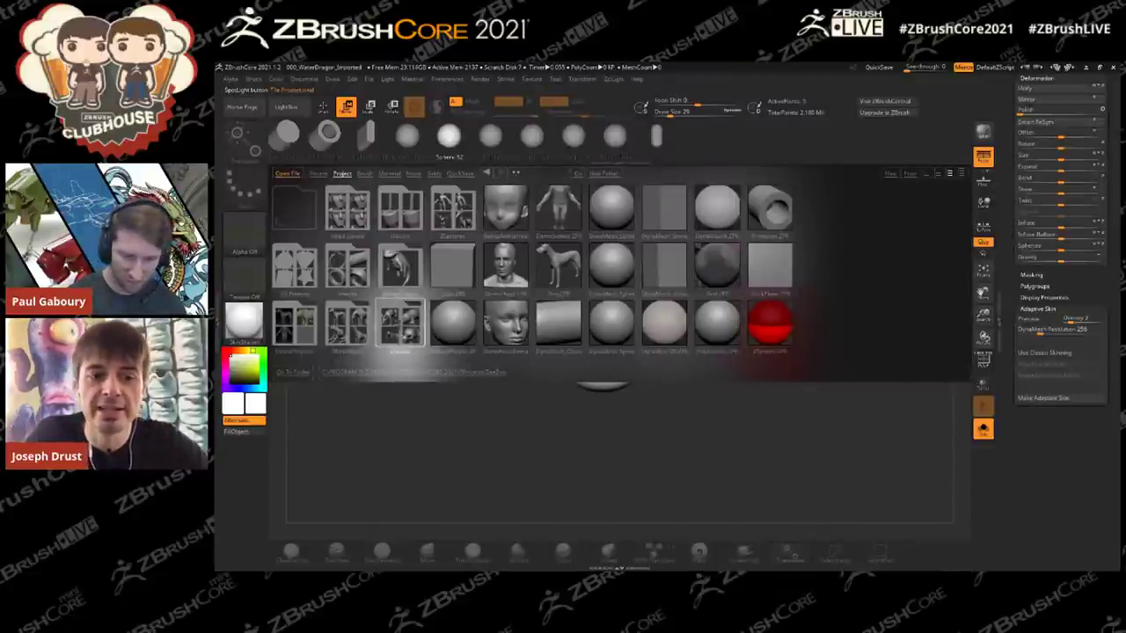
{"action": "double_click", "coordinate": [401, 325]}
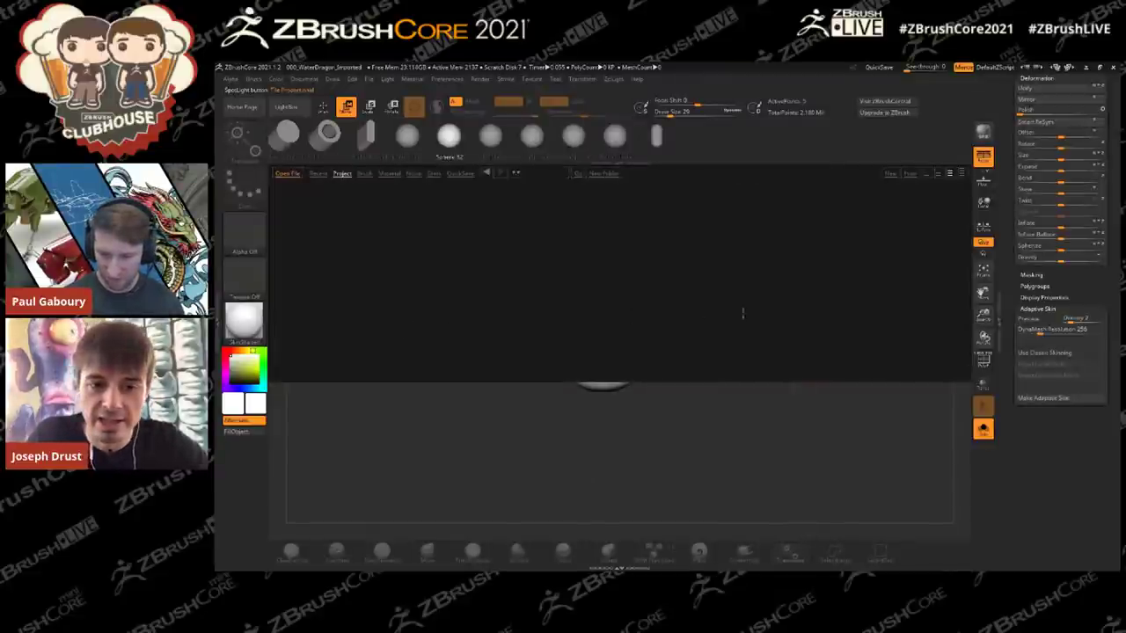
{"action": "left_click_drag", "start_coordinate": [800, 295], "coordinate": [779, 300]}
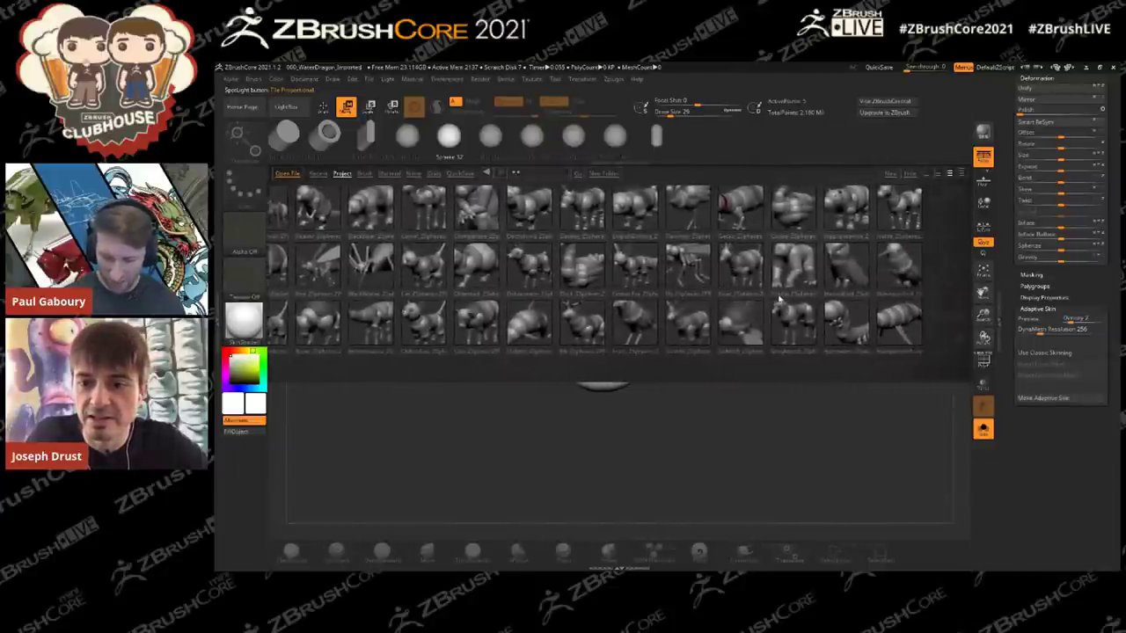
{"action": "scroll", "coordinate": [712, 306], "scroll_direction": "left", "scroll_amount": 1}
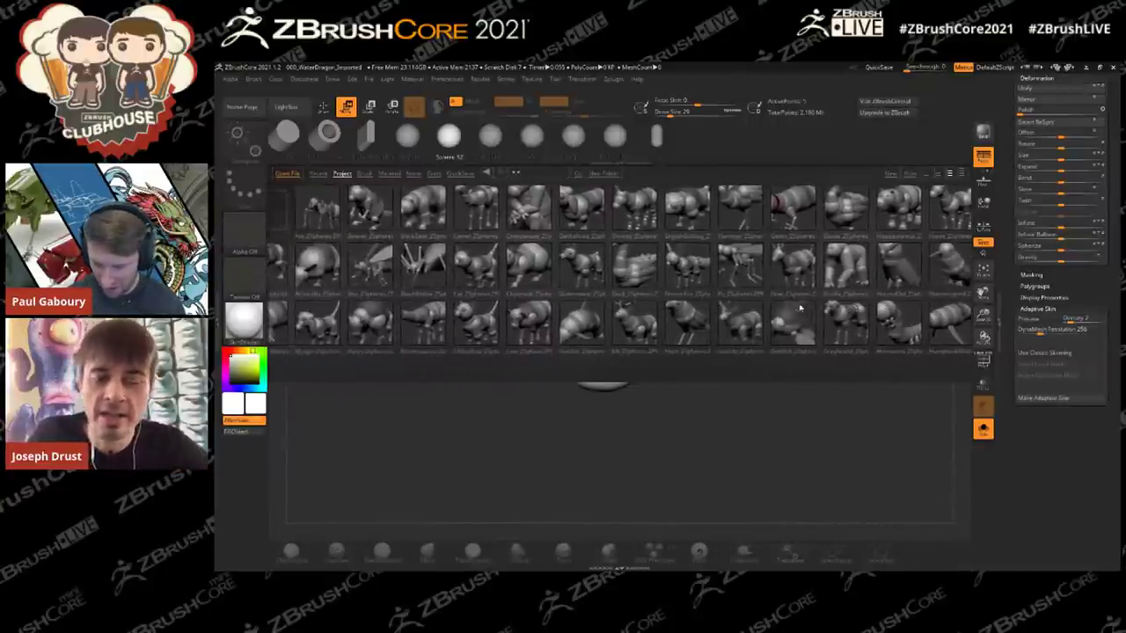
{"action": "scroll", "coordinate": [807, 307], "scroll_direction": "left", "scroll_amount": 1}
{"action": "scroll", "coordinate": [797, 308], "scroll_direction": "right", "scroll_amount": 1}
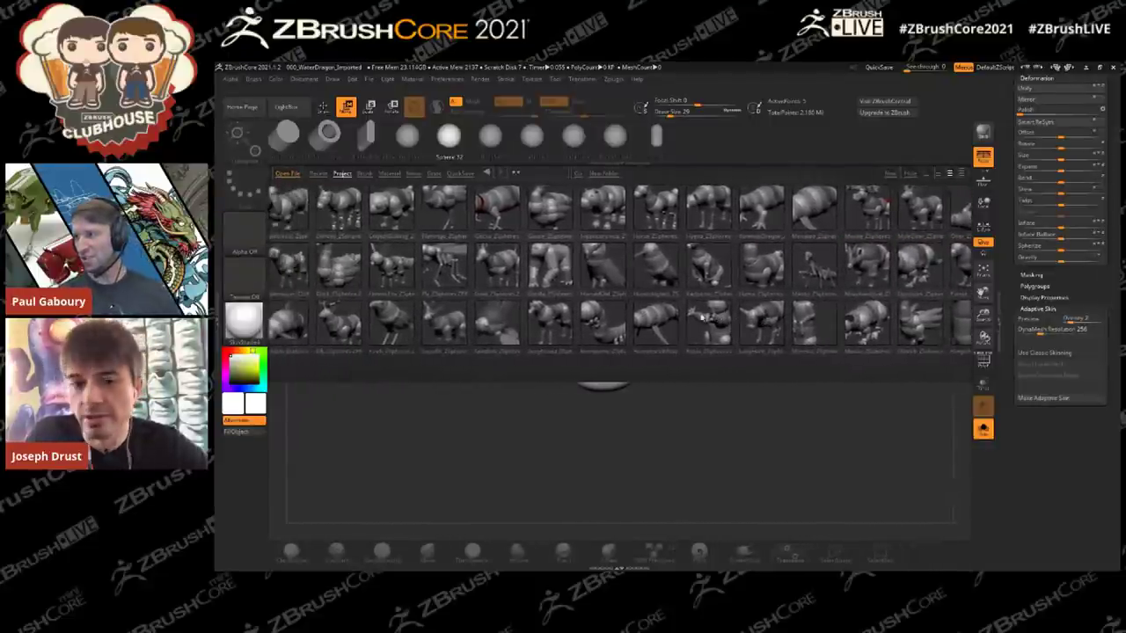
{"action": "scroll", "coordinate": [702, 316], "scroll_direction": "right", "scroll_amount": 1}
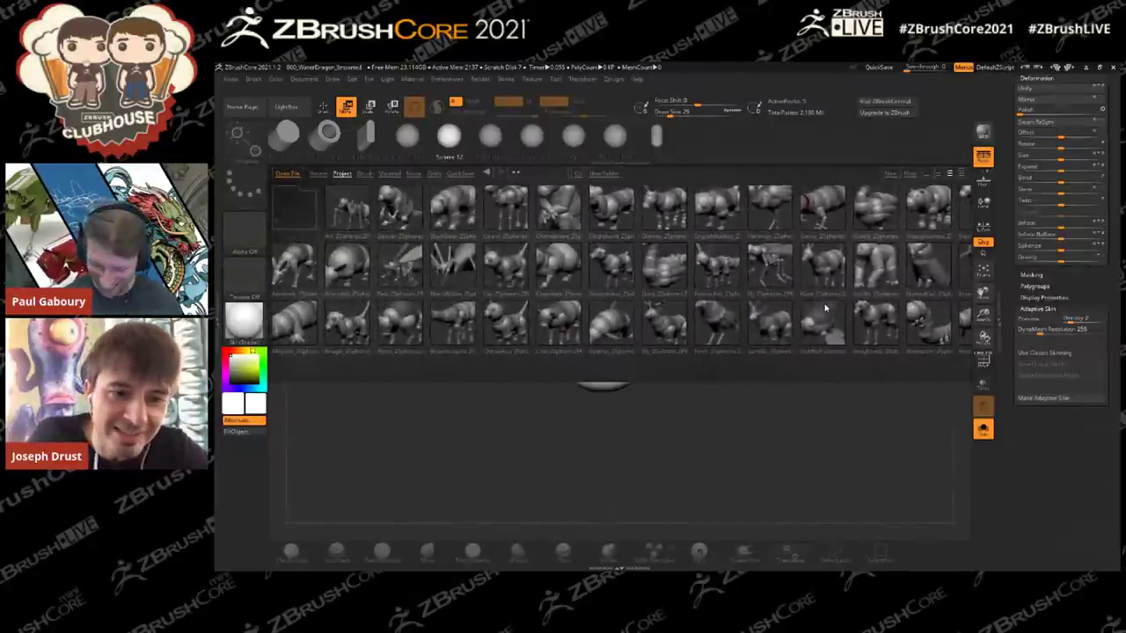
{"action": "scroll", "coordinate": [704, 319], "scroll_direction": "right", "scroll_amount": 4}
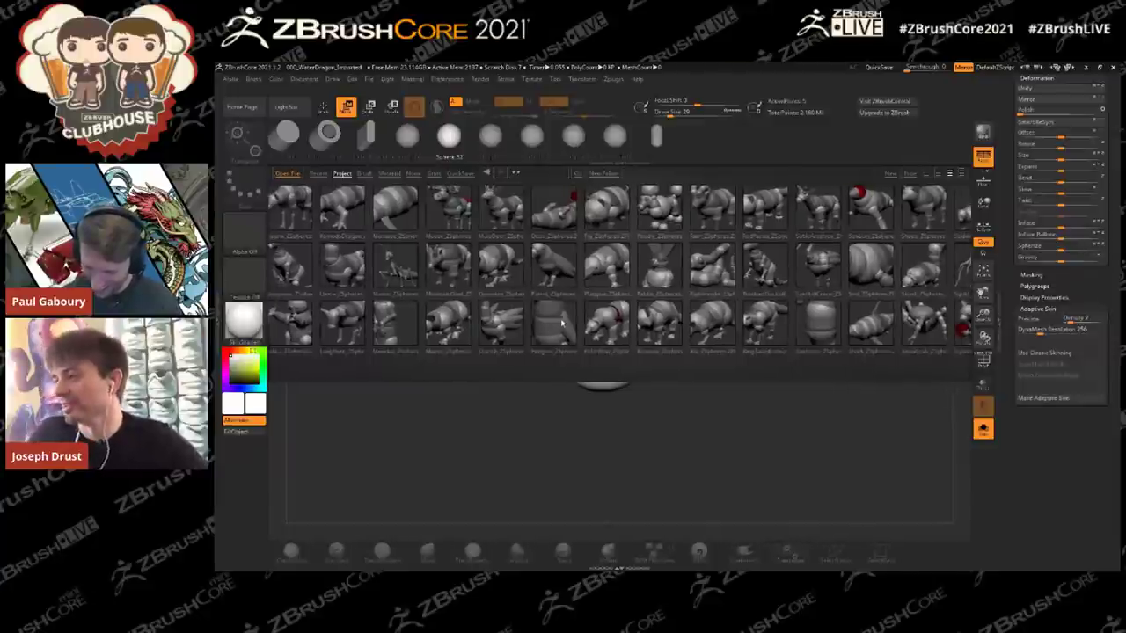
{"action": "scroll", "coordinate": [561, 324], "scroll_direction": "left", "scroll_amount": 1}
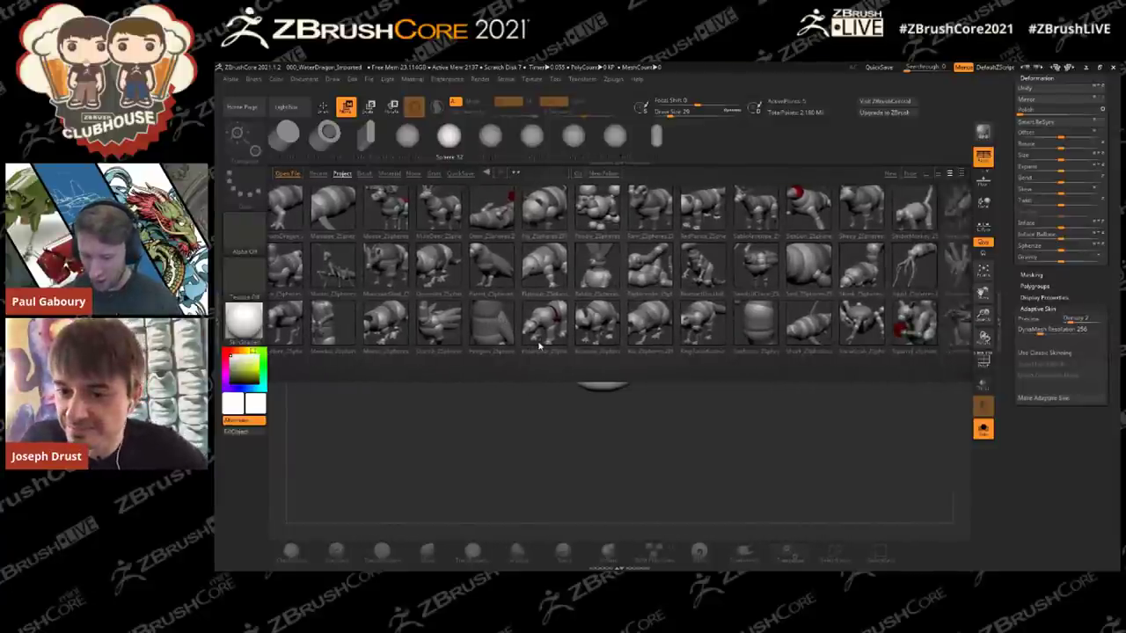
{"action": "left_click_drag", "start_coordinate": [534, 346], "coordinate": [464, 345]}
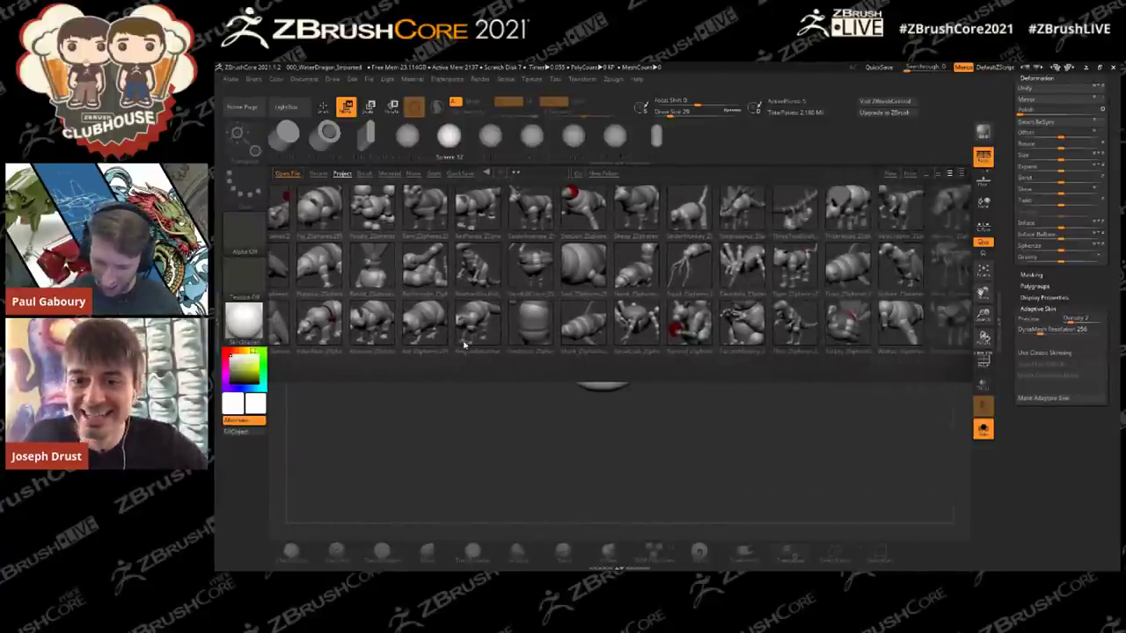
{"action": "scroll", "coordinate": [464, 346], "scroll_direction": "left", "scroll_amount": 6}
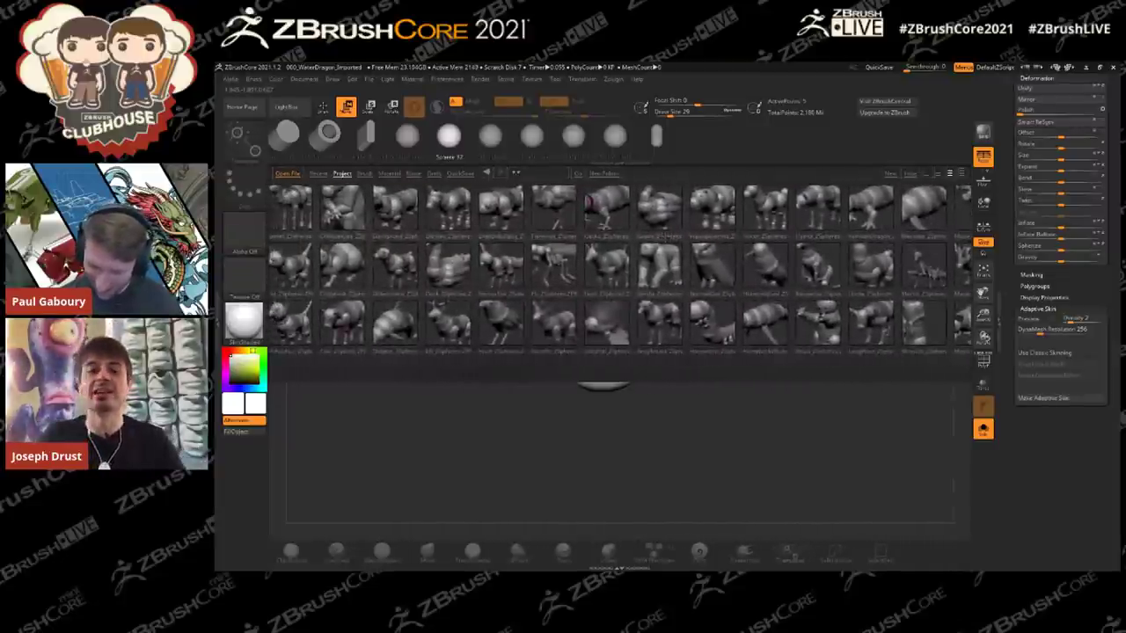
{"action": "scroll", "coordinate": [619, 264], "scroll_direction": "left", "scroll_amount": 5}
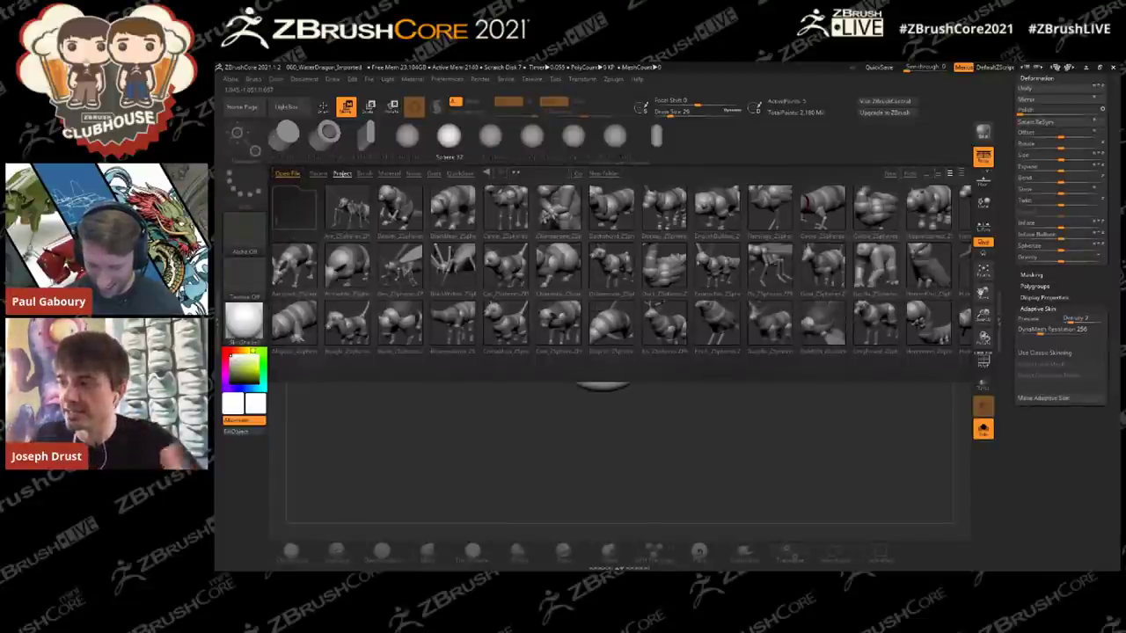
{"action": "key", "text": "comma"}
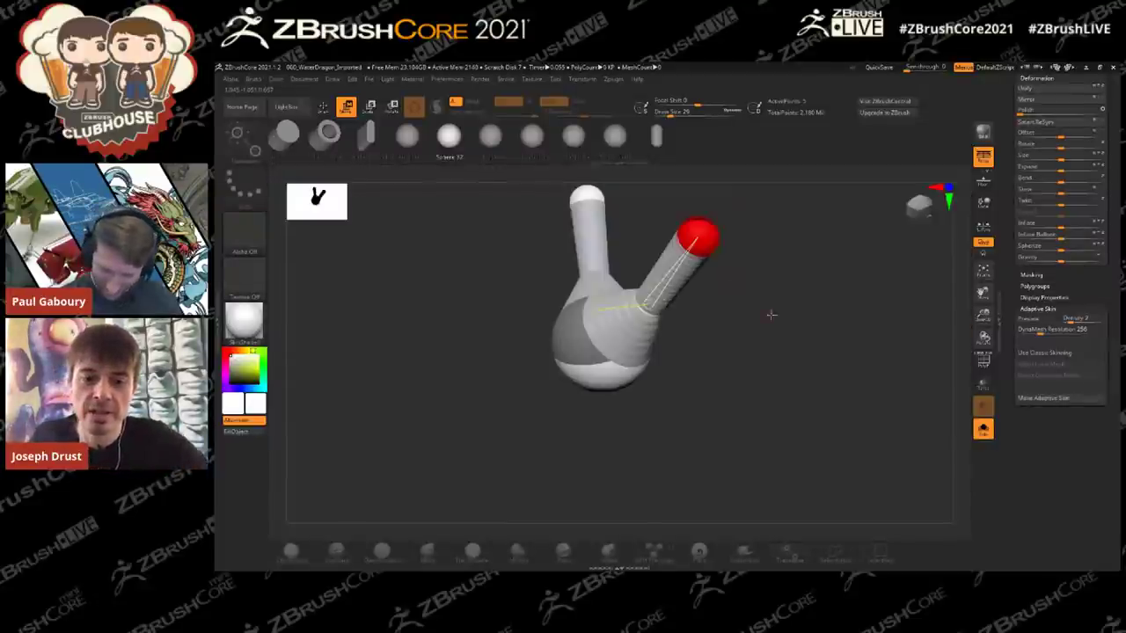
Step: Lengthen both arms by moving their end ZSpheres outward, and insert three joint ZSpheres along the mirrored outer segments
{"action": "left_click_drag", "start_coordinate": [774, 294], "coordinate": [692, 310]}
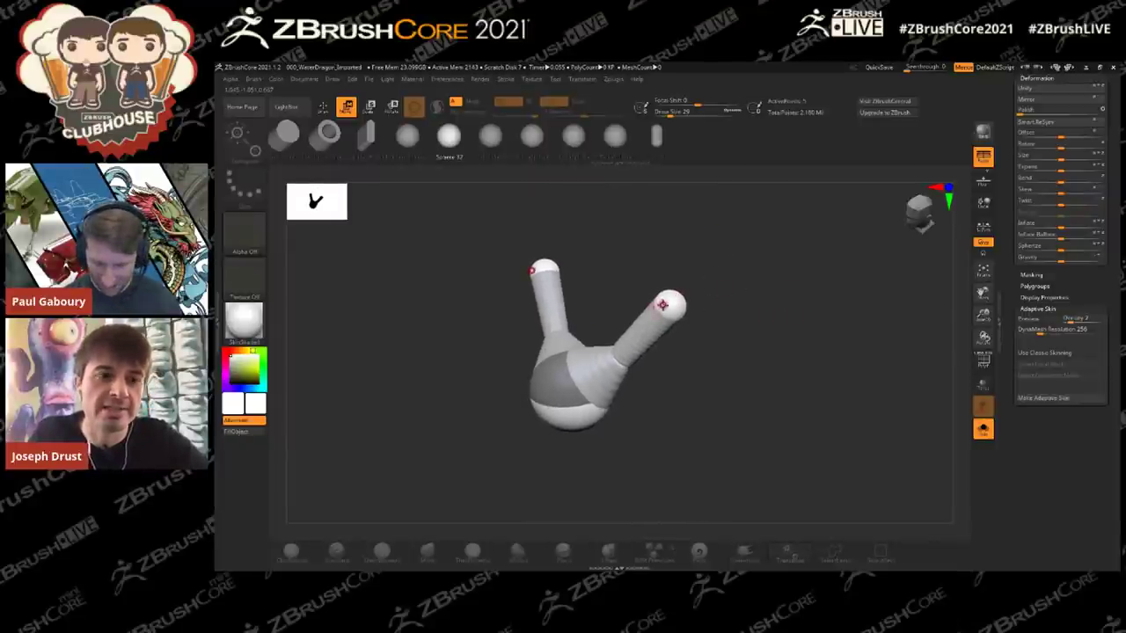
{"action": "left_click_drag", "start_coordinate": [671, 304], "coordinate": [860, 209]}
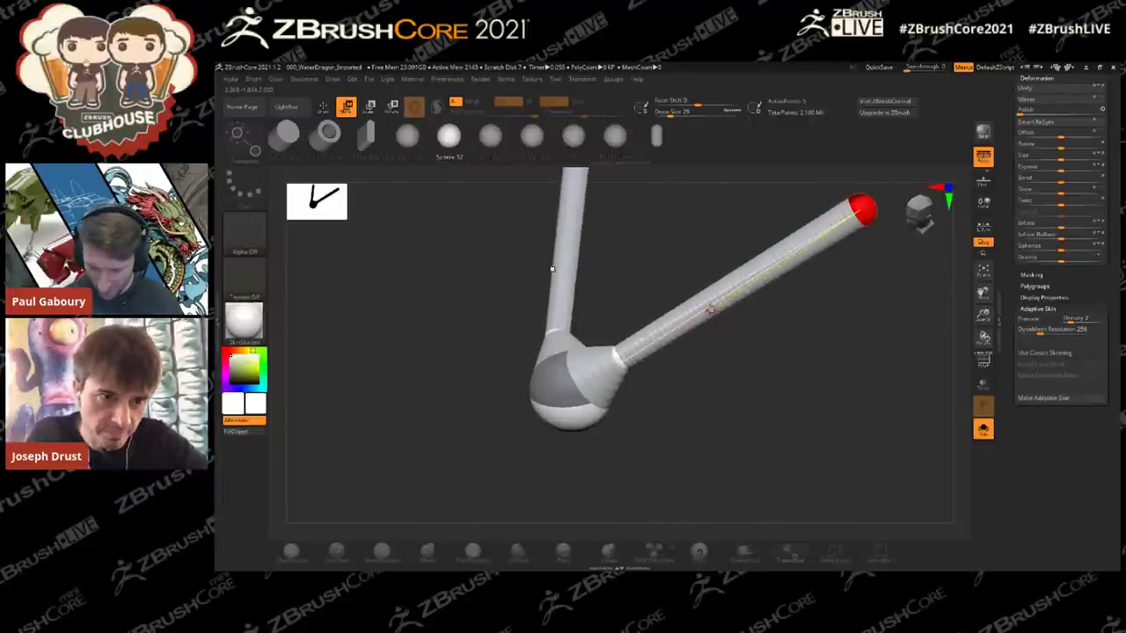
{"action": "key", "text": "q"}
{"action": "left_click", "coordinate": [666, 327]}
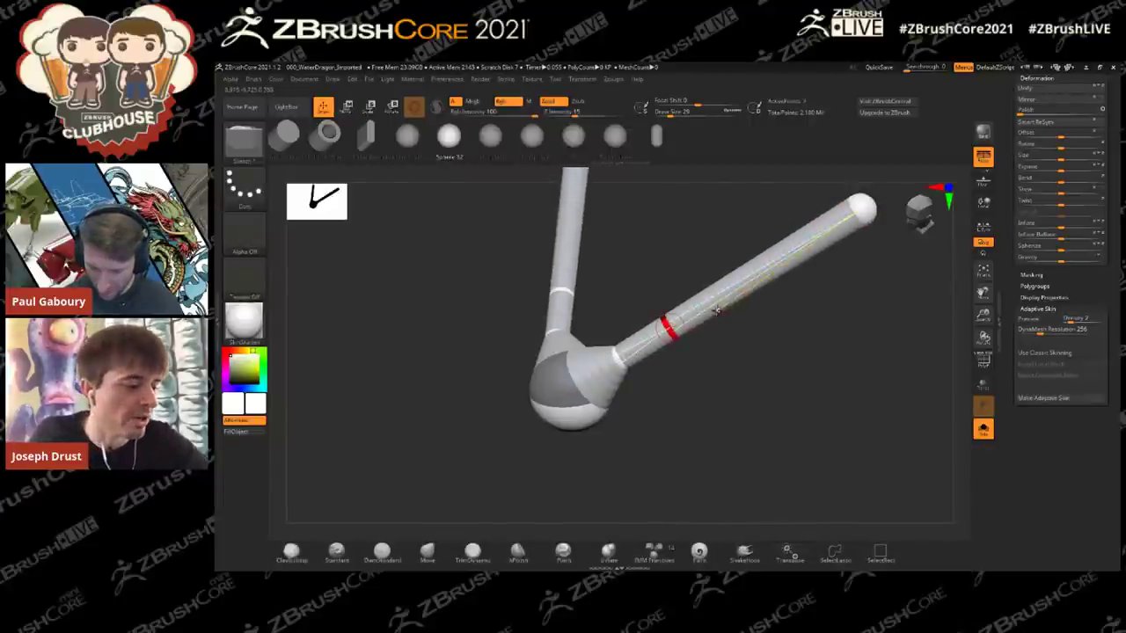
{"action": "left_click", "coordinate": [711, 302]}
{"action": "left_click", "coordinate": [775, 262]}
{"action": "left_click_drag", "start_coordinate": [837, 332], "coordinate": [836, 322]}
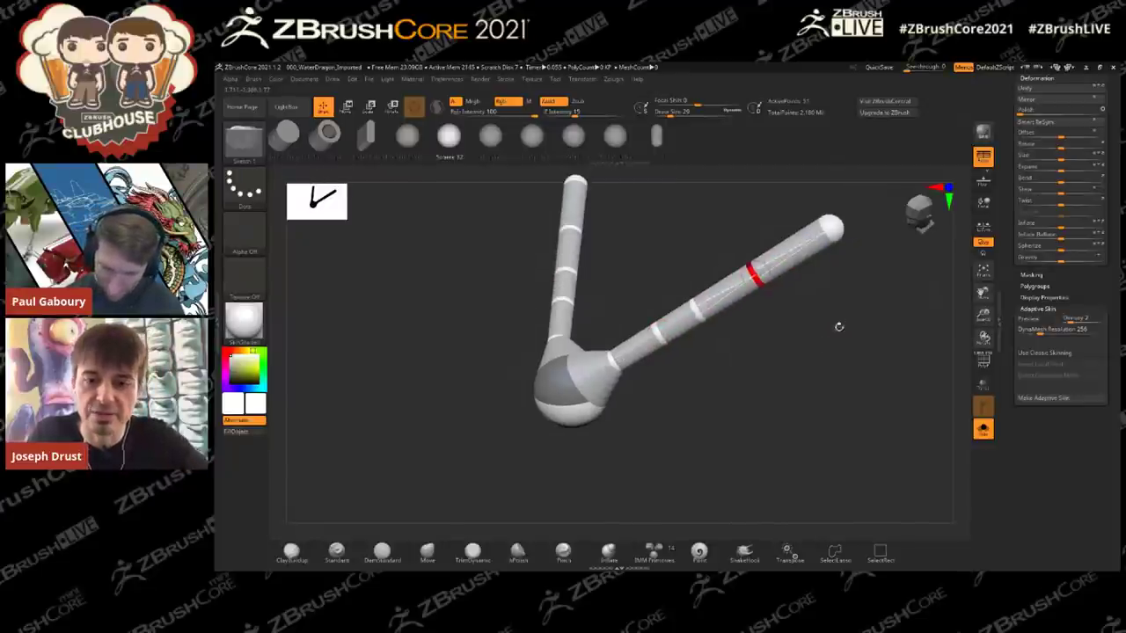
Step: Move the inserted joints and the end ZSpheres to bend both arms into curved, antler-like shapes
{"action": "key", "text": "w"}
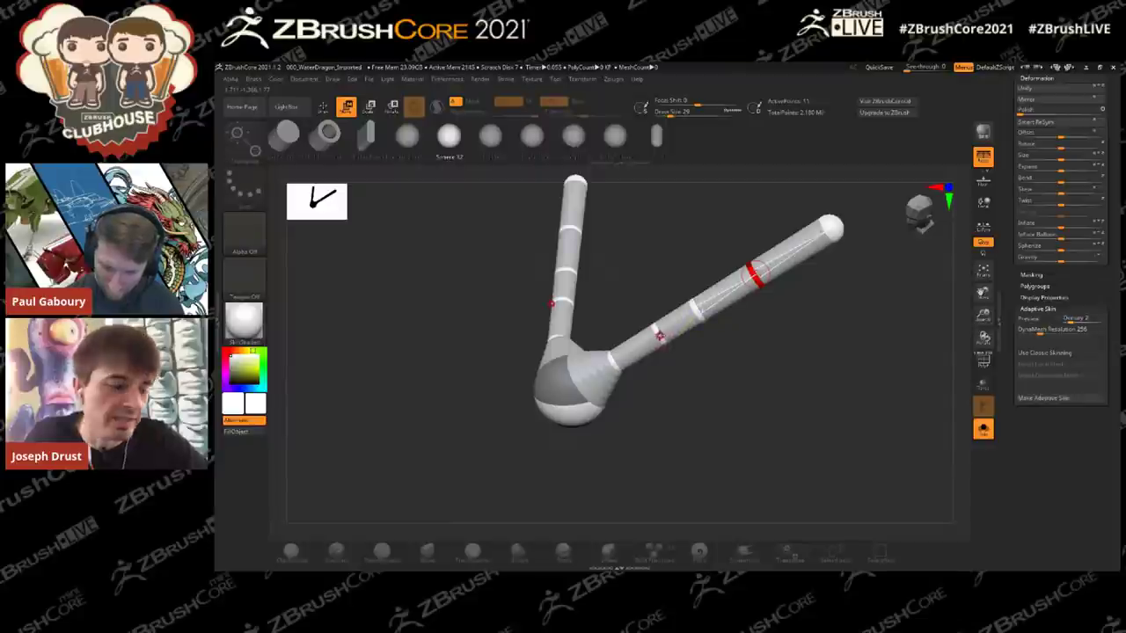
{"action": "left_click_drag", "start_coordinate": [660, 335], "coordinate": [655, 350]}
{"action": "mouse_move", "coordinate": [696, 310]}
{"action": "left_mouse_down"}
{"action": "mouse_move", "coordinate": [673, 313]}
{"action": "mouse_move", "coordinate": [678, 299]}
{"action": "left_mouse_up"}
{"action": "mouse_move", "coordinate": [747, 271]}
{"action": "left_mouse_down"}
{"action": "mouse_move", "coordinate": [750, 285]}
{"action": "mouse_move", "coordinate": [727, 269]}
{"action": "mouse_move", "coordinate": [728, 386]}
{"action": "mouse_move", "coordinate": [747, 267]}
{"action": "mouse_move", "coordinate": [754, 287]}
{"action": "left_mouse_up"}
{"action": "left_click_drag", "start_coordinate": [820, 225], "coordinate": [861, 302]}
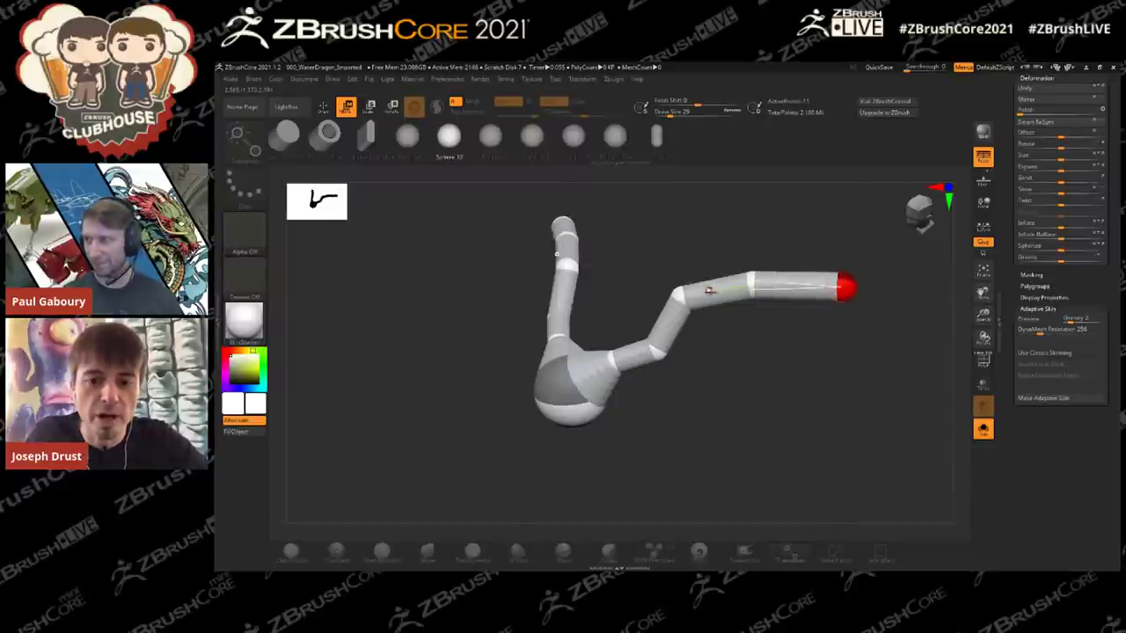
{"action": "left_click_drag", "start_coordinate": [726, 246], "coordinate": [727, 287]}
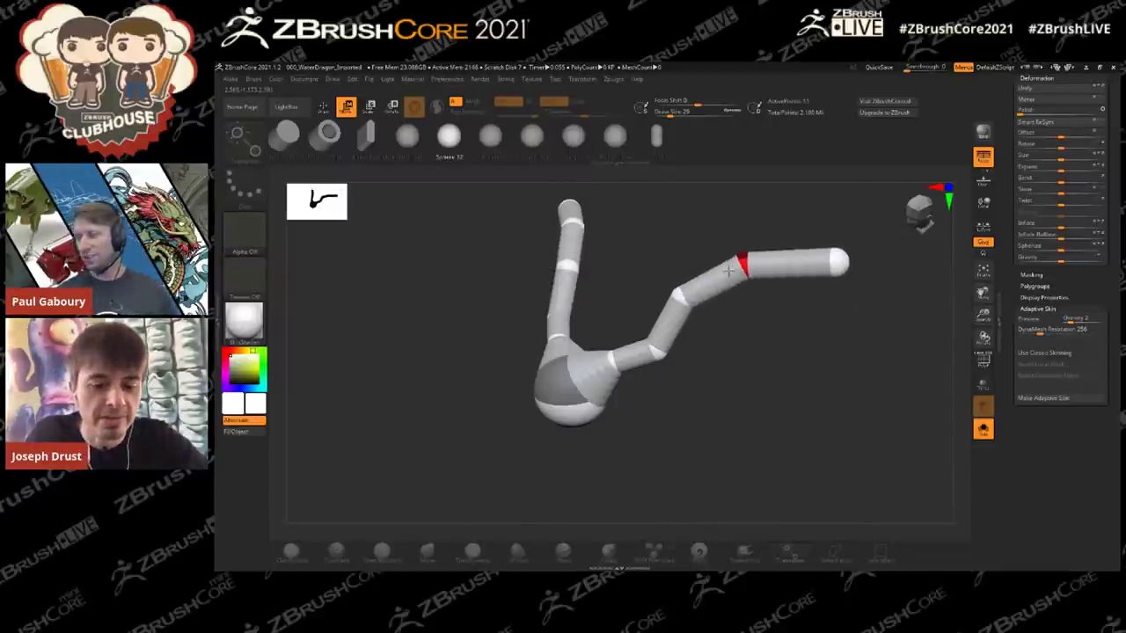
{"action": "left_click_drag", "start_coordinate": [749, 345], "coordinate": [699, 347]}
{"action": "left_click_drag", "start_coordinate": [779, 354], "coordinate": [809, 350]}
{"action": "left_click_drag", "start_coordinate": [616, 351], "coordinate": [705, 315]}
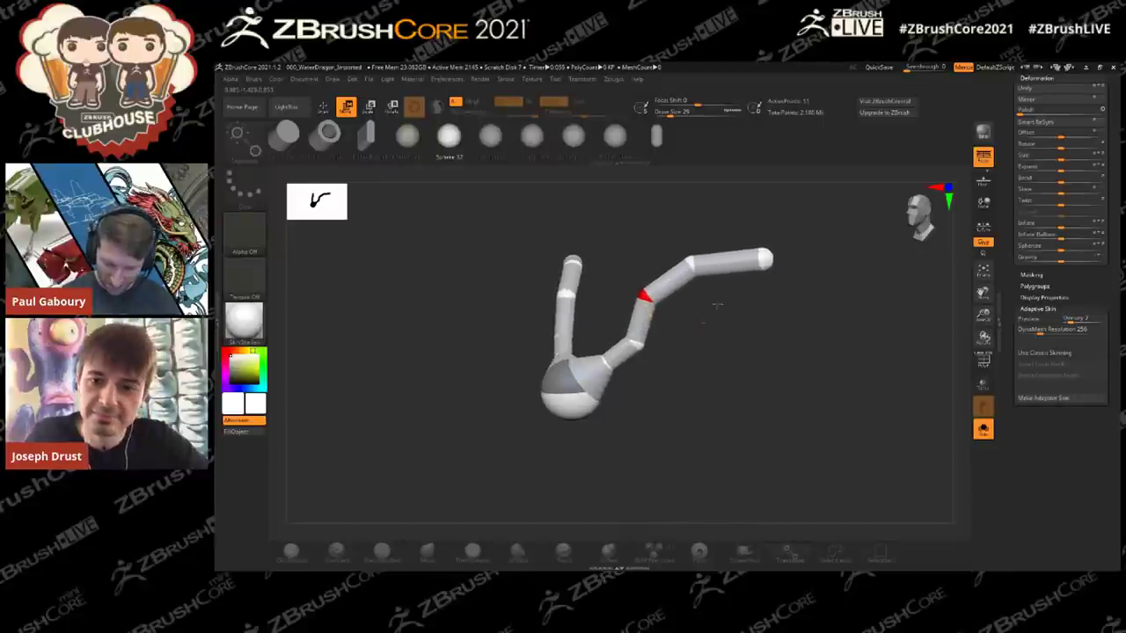
{"action": "left_click", "coordinate": [758, 259]}
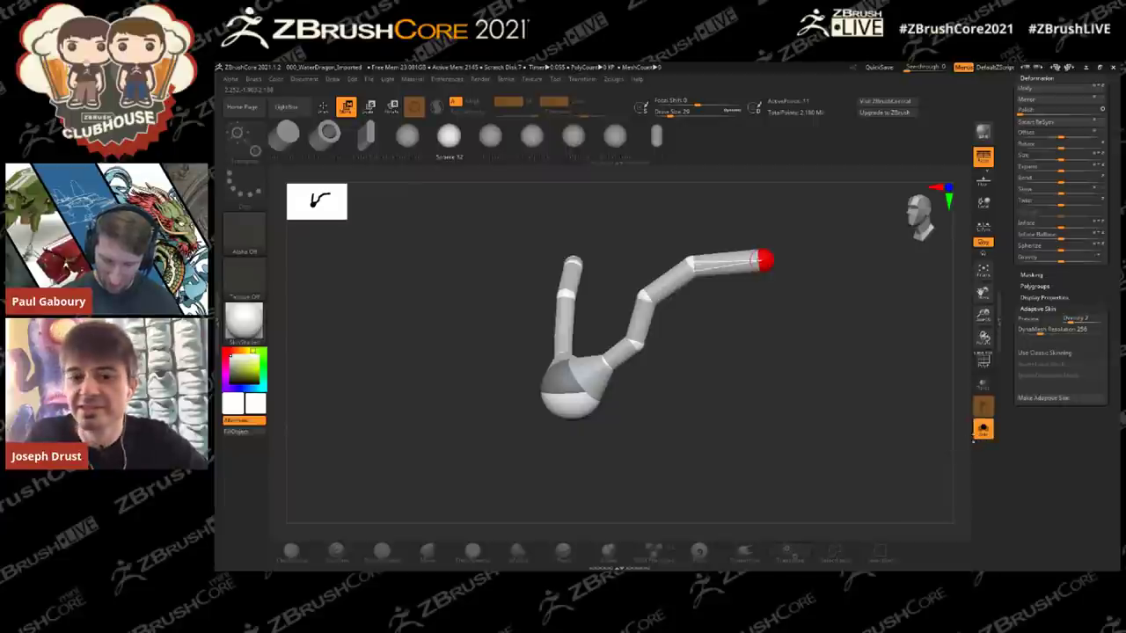
Step: Show the full water dragon with the ZSphere skeleton, and display the other subtools as transparent ghosts
{"action": "left_click", "coordinate": [983, 429]}
{"action": "left_click_drag", "start_coordinate": [840, 417], "coordinate": [857, 346], "text": "alt"}
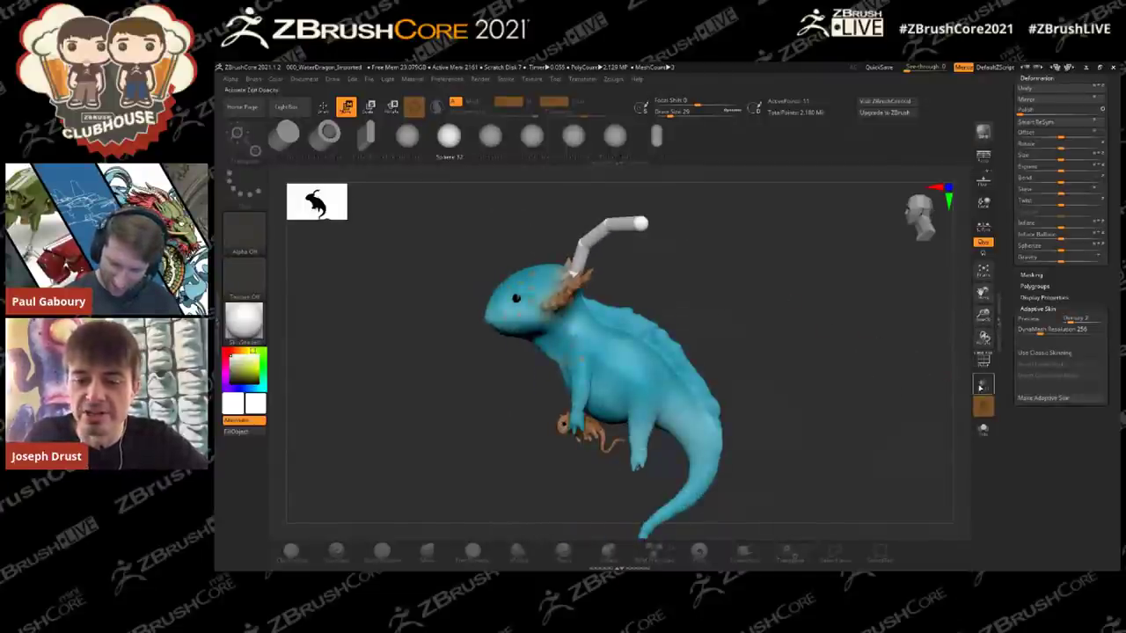
{"action": "left_click", "coordinate": [981, 384]}
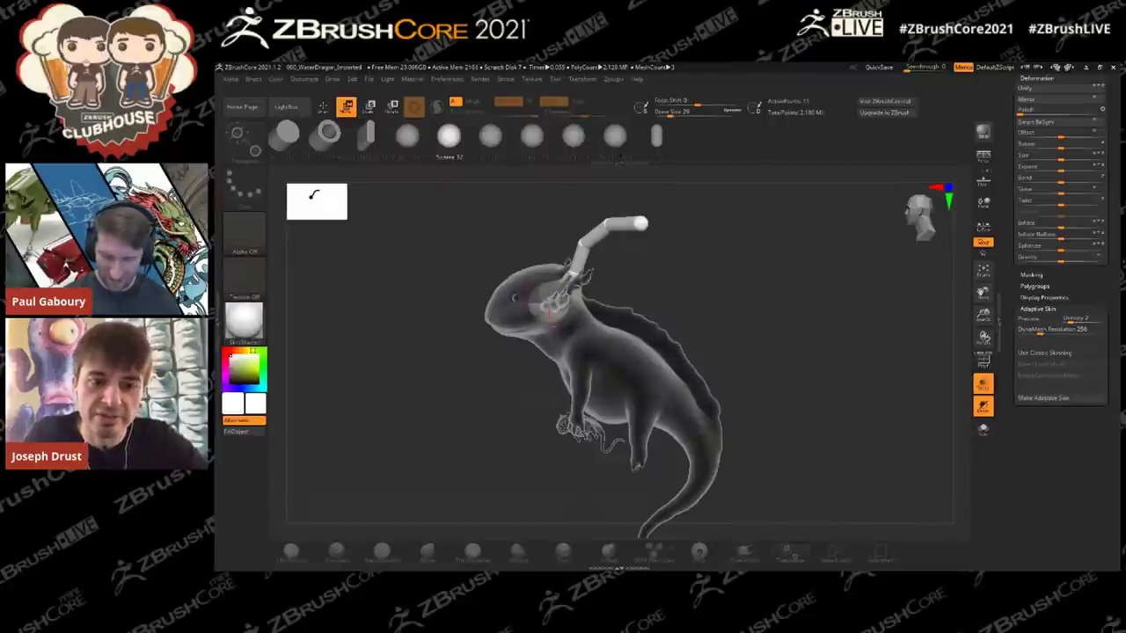
{"action": "key", "text": "ctrl+shift"}
{"action": "key", "text": "ctrl+shift"}
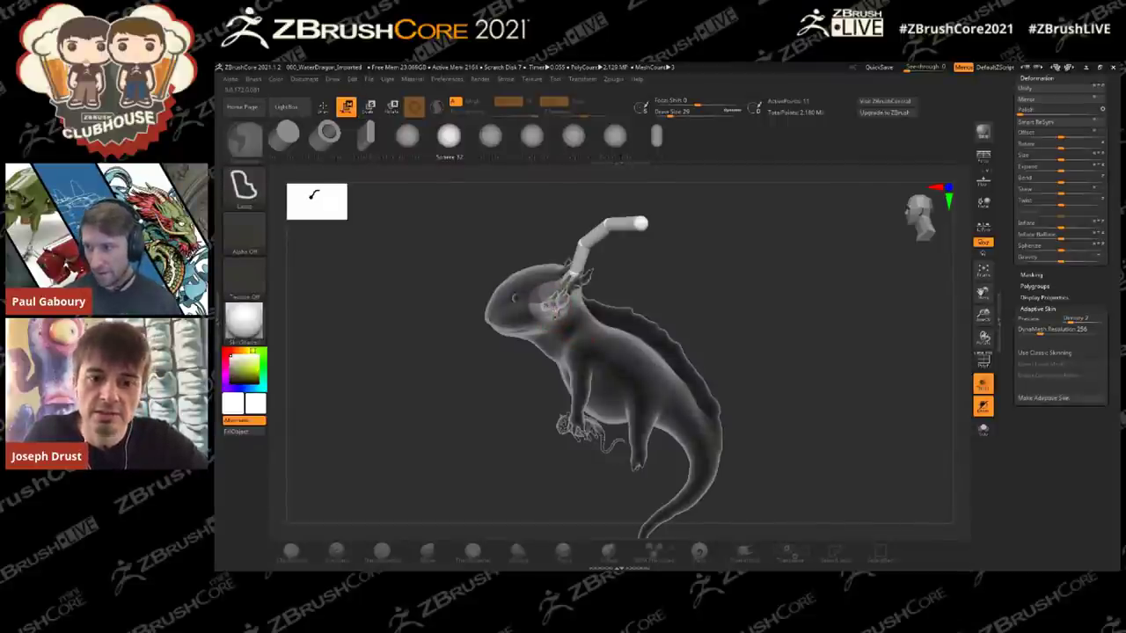
Step: Undo the antler-shaped ZSphere skeleton back to its single root ZSphere on the head
{"action": "key", "text": "ctrl+shift+z"}
{"action": "key", "text": "ctrl+shift+z"}
{"action": "key", "text": "ctrl+shift+z"}
{"action": "key", "text": "ctrl+shift+z"}
{"action": "key", "text": "ctrl+shift+z"}
{"action": "key", "text": "ctrl+shift+z"}
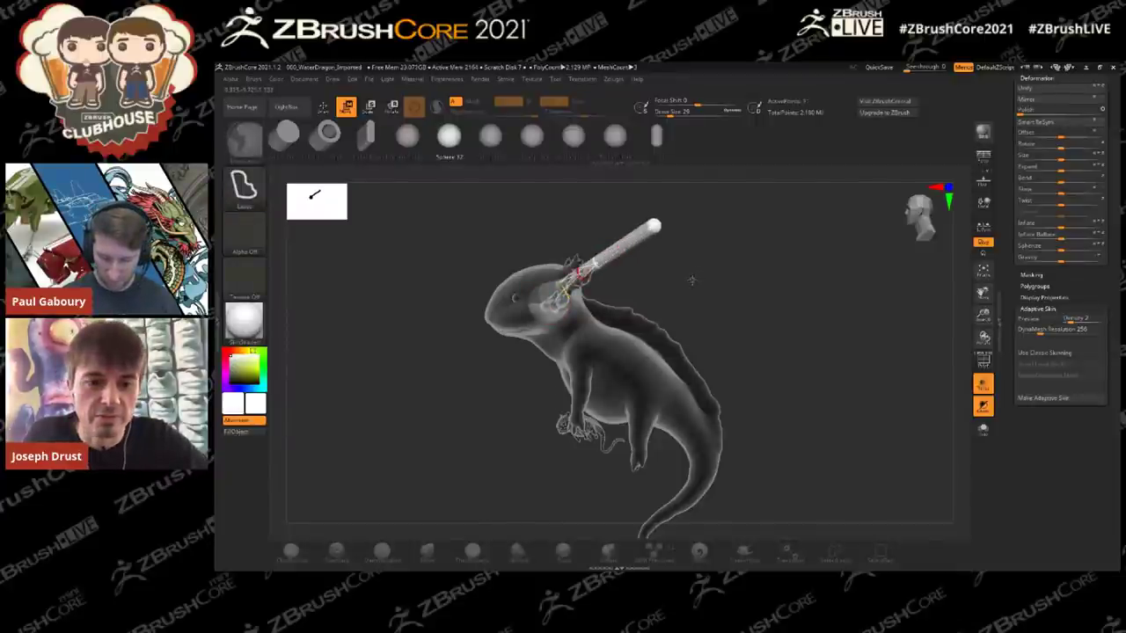
{"action": "key", "text": "ctrl+z"}
{"action": "key", "text": "ctrl+z"}
{"action": "key", "text": "ctrl+z"}
{"action": "key", "text": "ctrl+z"}
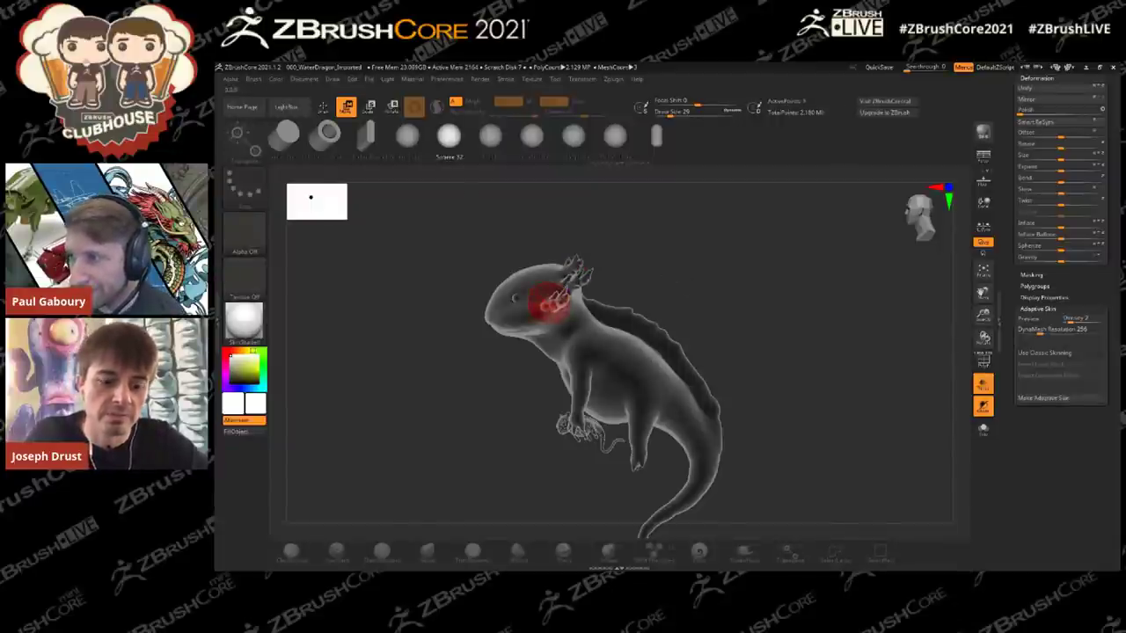
Step: Move the root ZSphere from the head into the dragon's upper torso, and set the draw size to 101
{"action": "key", "text": "s"}
{"action": "left_click_drag", "start_coordinate": [671, 284], "coordinate": [707, 284]}
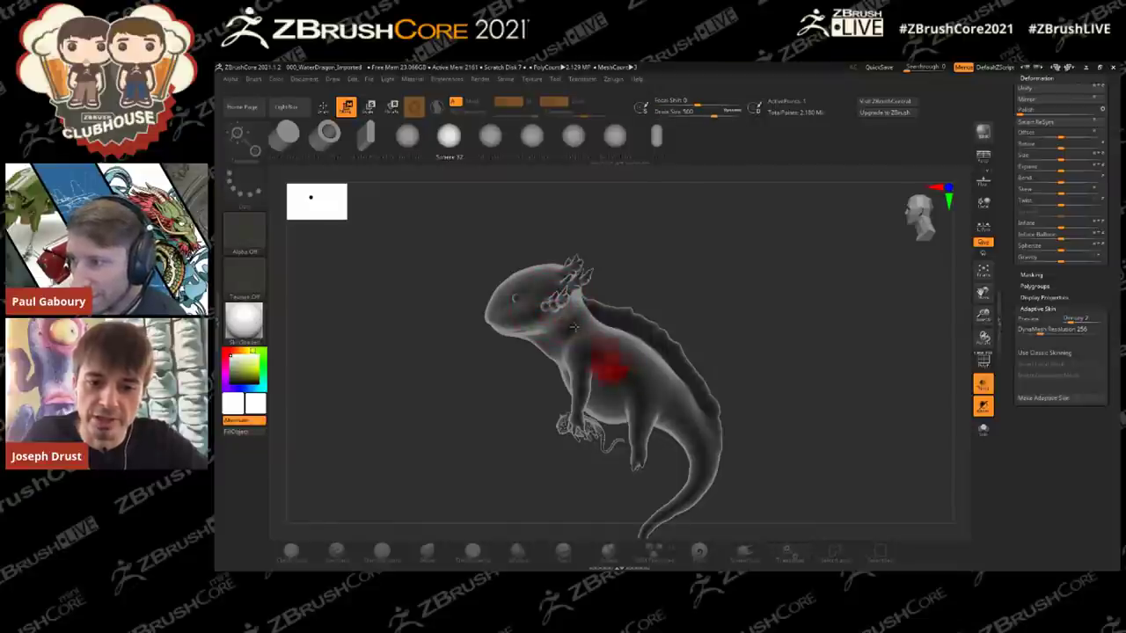
{"action": "mouse_move", "coordinate": [686, 274]}
{"action": "left_mouse_down", "text": "alt"}
{"action": "mouse_move", "coordinate": [746, 267]}
{"action": "mouse_move", "coordinate": [826, 280]}
{"action": "mouse_move", "coordinate": [766, 289]}
{"action": "left_mouse_up", "text": "alt"}
{"action": "key", "text": "q"}
{"action": "key", "text": "w"}
{"action": "key", "text": "s"}
{"action": "left_click_drag", "start_coordinate": [786, 274], "coordinate": [825, 273]}
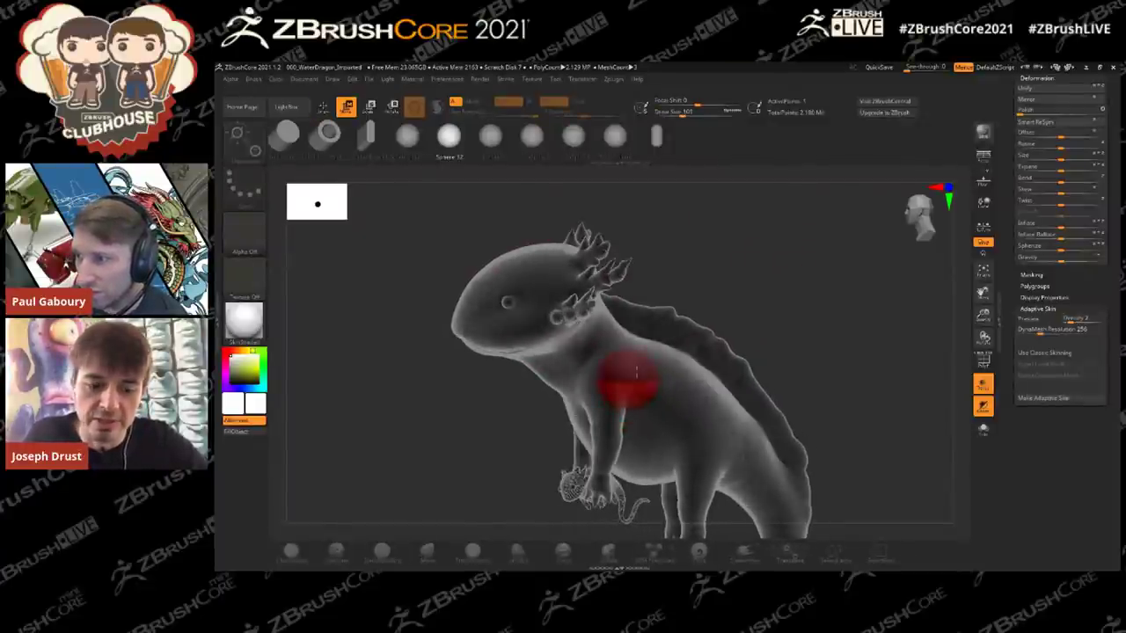
Step: Add a mirrored pair of child ZSpheres at the shoulders and extend two long wing arms backward and upward from them
{"action": "key", "text": "q"}
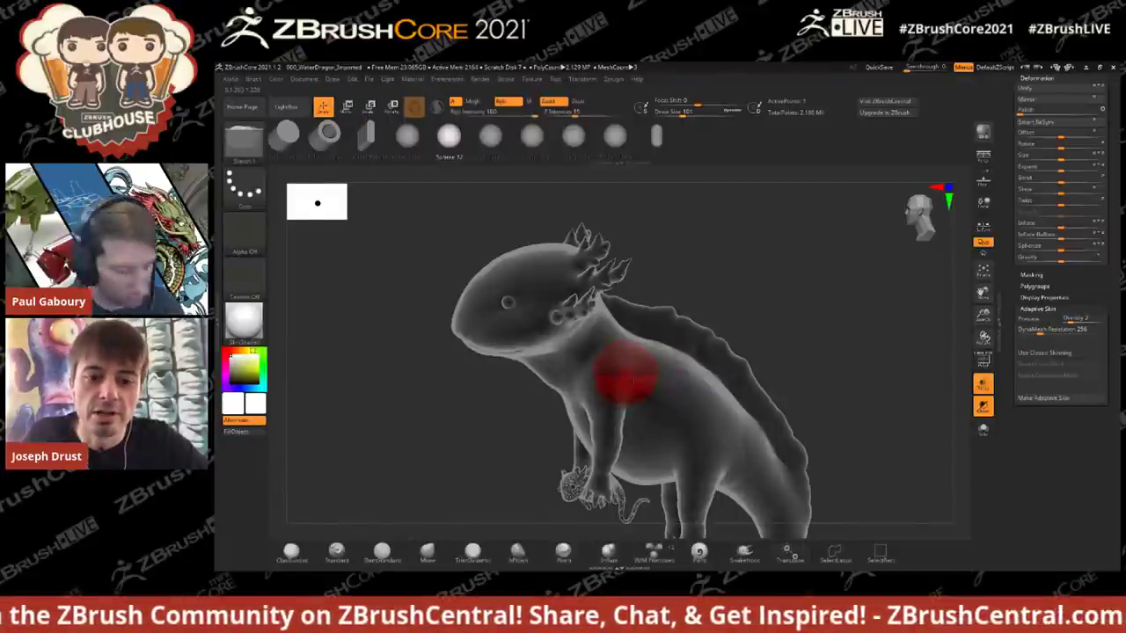
{"action": "left_click_drag", "start_coordinate": [629, 376], "coordinate": [628, 362]}
{"action": "left_click_drag", "start_coordinate": [721, 268], "coordinate": [751, 269]}
{"action": "key", "text": "w"}
{"action": "mouse_move", "coordinate": [618, 369]}
{"action": "left_mouse_down"}
{"action": "mouse_move", "coordinate": [660, 334]}
{"action": "mouse_move", "coordinate": [655, 349]}
{"action": "left_mouse_up"}
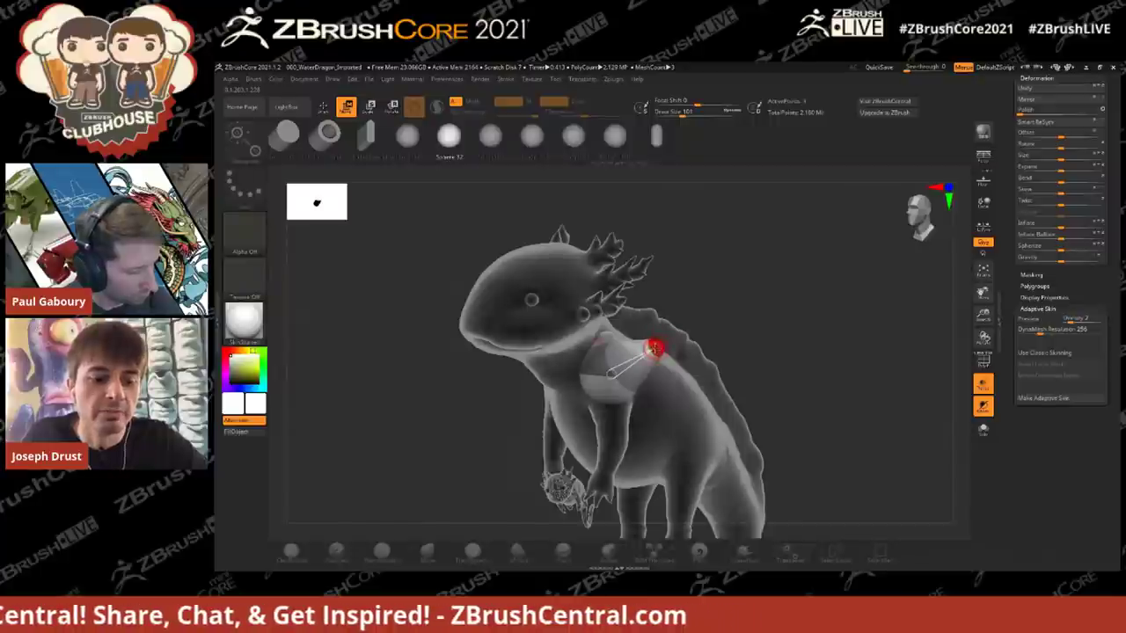
{"action": "key", "text": "q"}
{"action": "key", "text": "w"}
{"action": "mouse_move", "coordinate": [676, 333]}
{"action": "left_mouse_down"}
{"action": "mouse_move", "coordinate": [868, 255]}
{"action": "mouse_move", "coordinate": [650, 349]}
{"action": "left_mouse_up"}
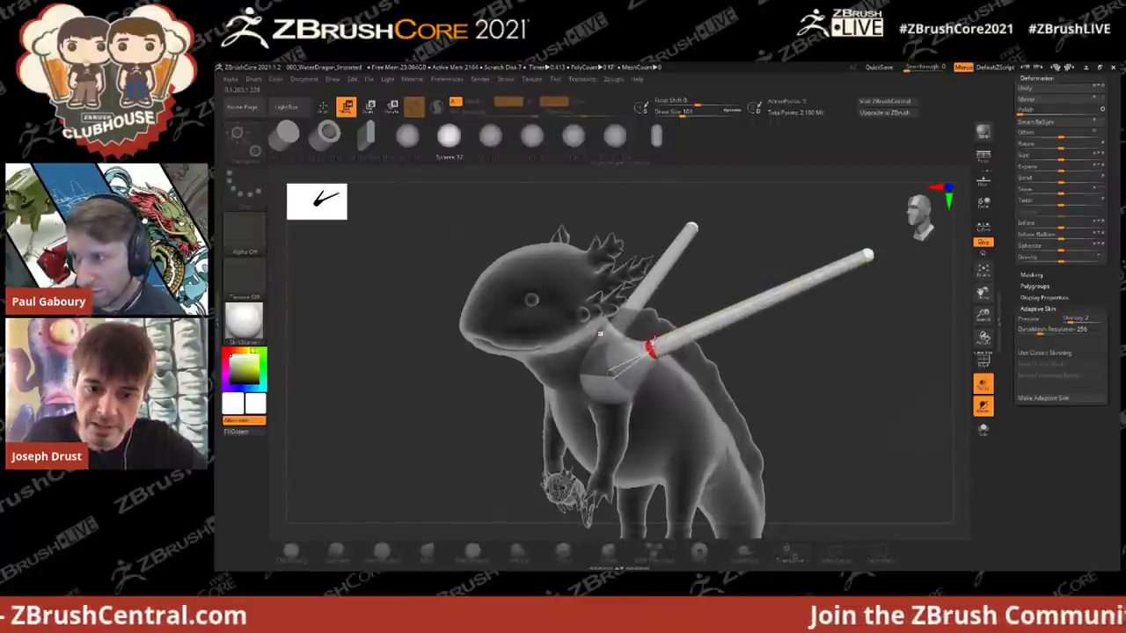
Step: Turn off the transparent ghost display, and insert and raise a joint ZSphere near the base of the mirrored wing arms
{"action": "key", "text": "q"}
{"action": "left_click", "coordinate": [982, 387]}
{"action": "left_click", "coordinate": [678, 335]}
{"action": "key", "text": "w"}
{"action": "left_click_drag", "start_coordinate": [678, 335], "coordinate": [675, 318]}
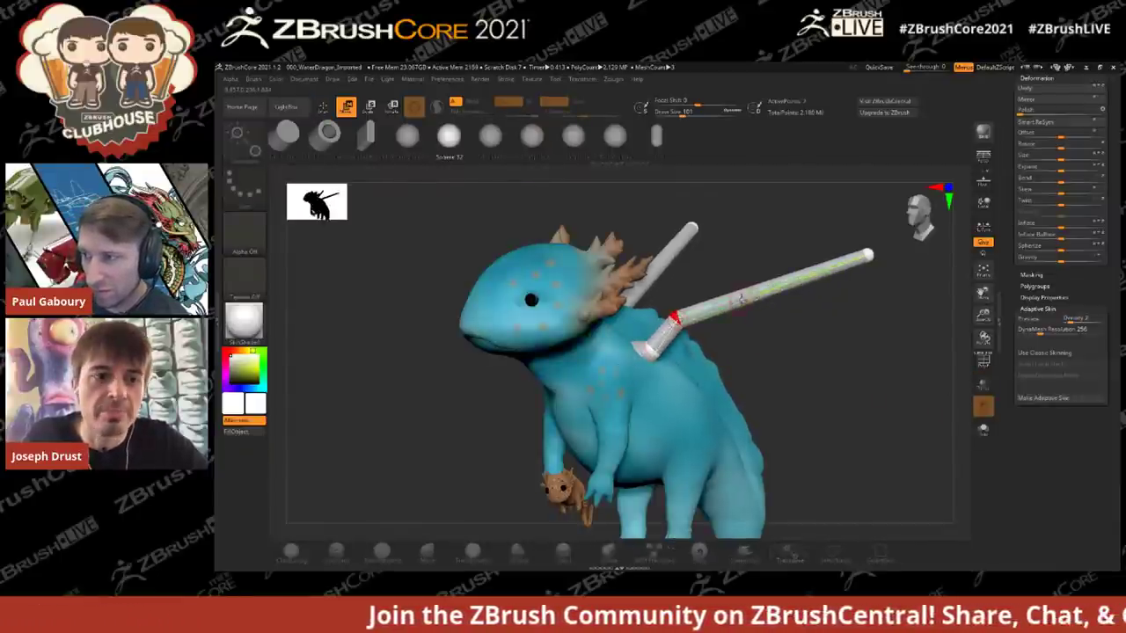
Step: Insert two joint ZSpheres along the outer wing segment and move them to bend the arms into an arch
{"action": "key", "text": "q"}
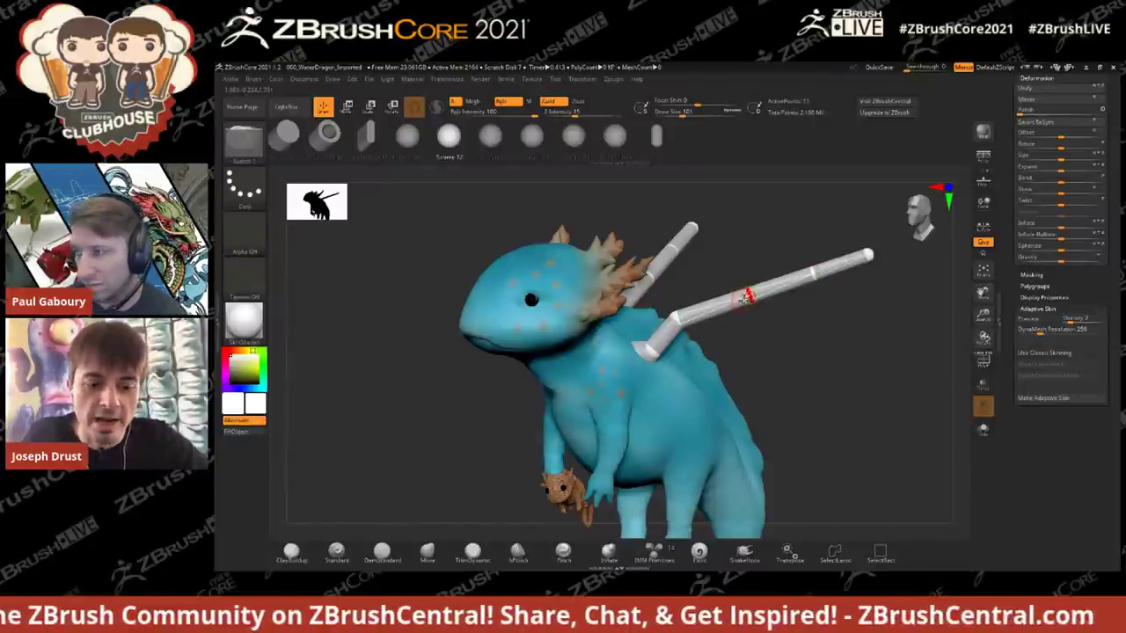
{"action": "key", "text": "w"}
{"action": "left_click_drag", "start_coordinate": [747, 295], "coordinate": [809, 246]}
{"action": "mouse_move", "coordinate": [870, 230]}
{"action": "left_mouse_down"}
{"action": "mouse_move", "coordinate": [897, 252]}
{"action": "mouse_move", "coordinate": [870, 250]}
{"action": "left_mouse_up"}
{"action": "left_click_drag", "start_coordinate": [842, 286], "coordinate": [810, 246]}
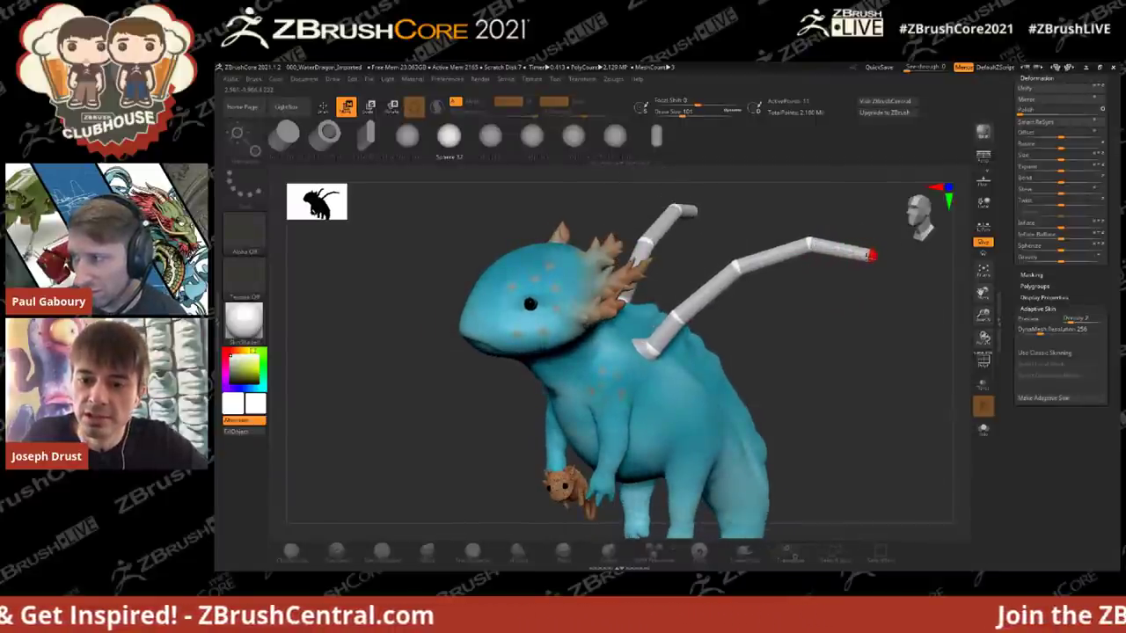
{"action": "left_click_drag", "start_coordinate": [787, 320], "coordinate": [769, 308]}
Step: Add a mirrored finger ZSphere at the wing's elbow joint and pull its end downward
{"action": "key", "text": "q"}
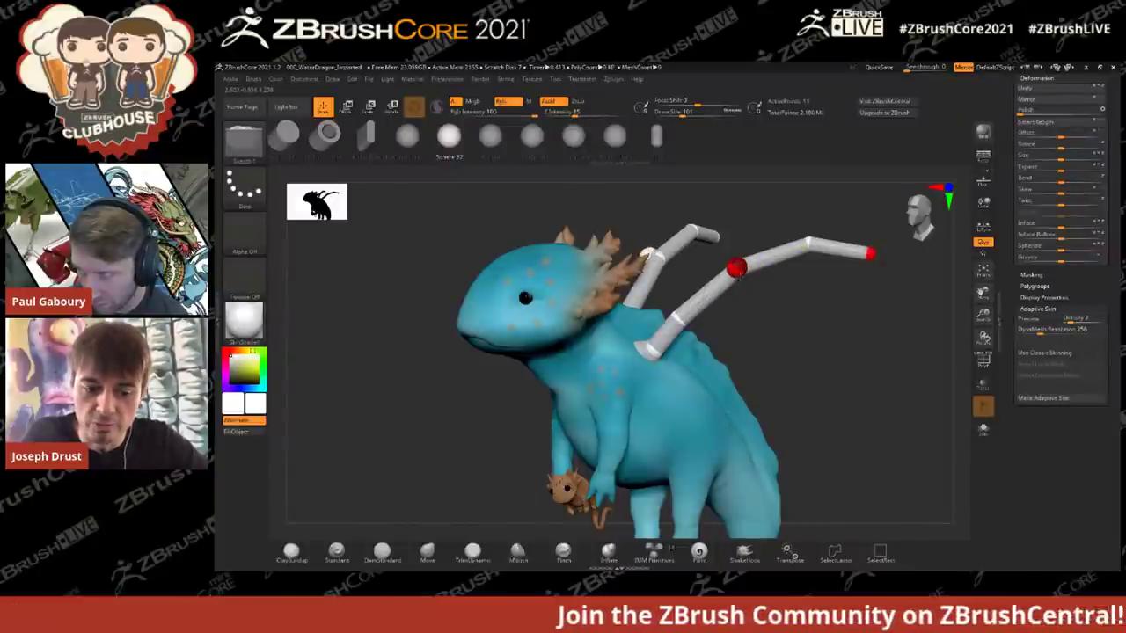
{"action": "key", "text": "w"}
{"action": "mouse_move", "coordinate": [737, 268]}
{"action": "left_mouse_down"}
{"action": "mouse_move", "coordinate": [769, 315]}
{"action": "mouse_move", "coordinate": [728, 260]}
{"action": "left_mouse_up"}
{"action": "mouse_move", "coordinate": [775, 324]}
{"action": "left_mouse_down"}
{"action": "mouse_move", "coordinate": [774, 345]}
{"action": "mouse_move", "coordinate": [789, 340]}
{"action": "left_mouse_up"}
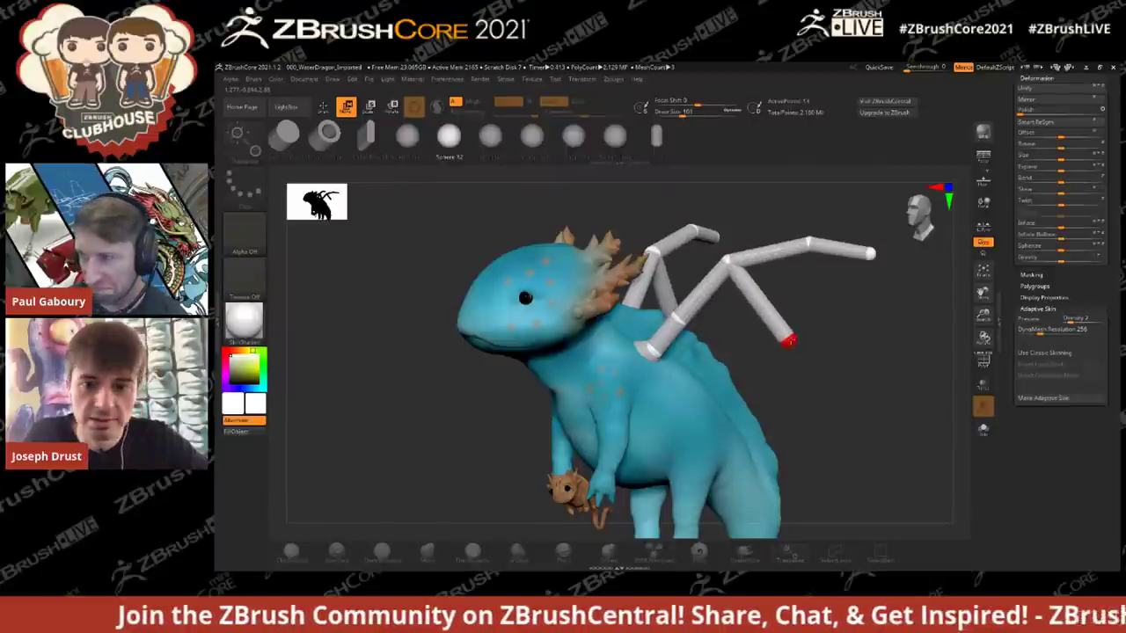
Step: Add a second mirrored finger from the outer wing joint, pull it downward, and adjust the positions of both finger ends
{"action": "key", "text": "q"}
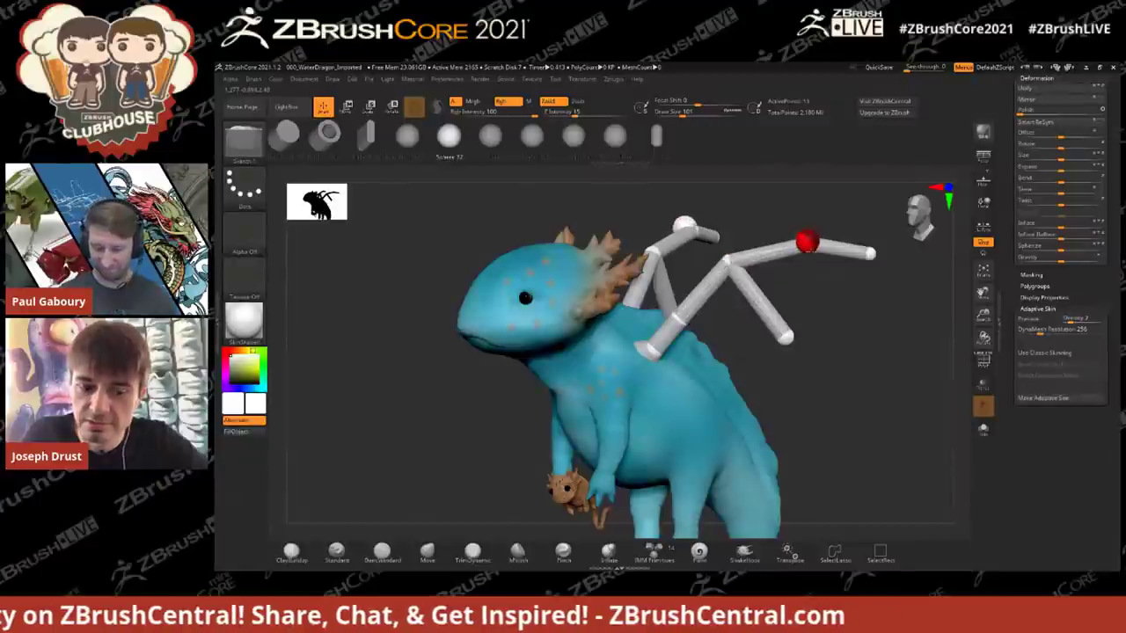
{"action": "left_click", "coordinate": [807, 242]}
{"action": "key", "text": "w"}
{"action": "left_click_drag", "start_coordinate": [806, 244], "coordinate": [842, 335]}
{"action": "left_click_drag", "start_coordinate": [809, 244], "coordinate": [793, 227]}
{"action": "left_click_drag", "start_coordinate": [785, 337], "coordinate": [776, 350]}
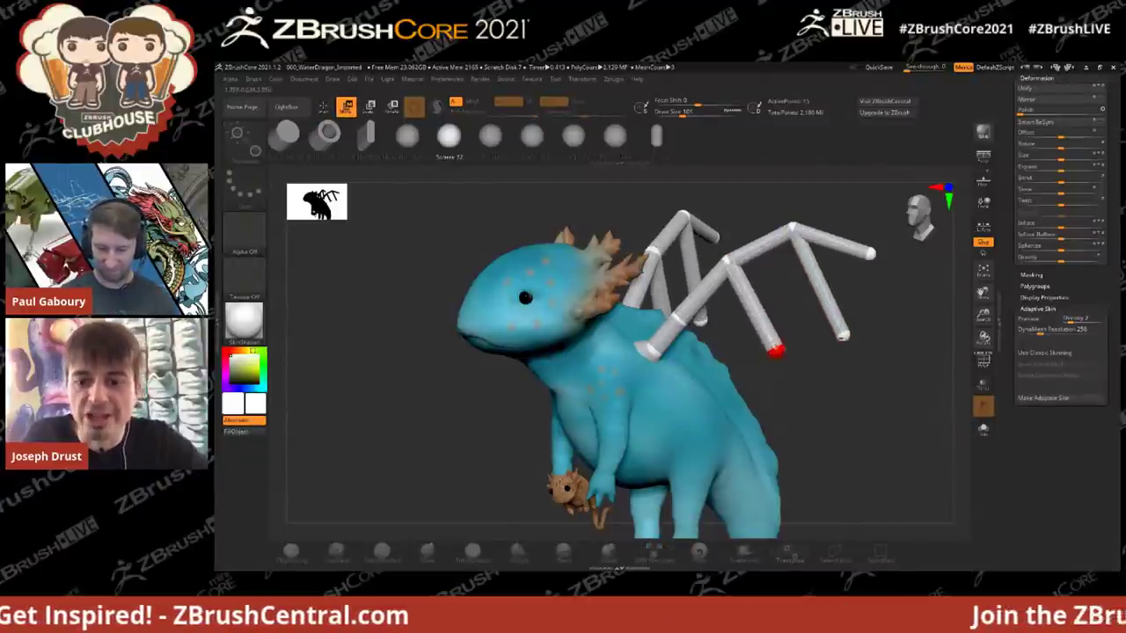
{"action": "left_click_drag", "start_coordinate": [840, 335], "coordinate": [838, 332]}
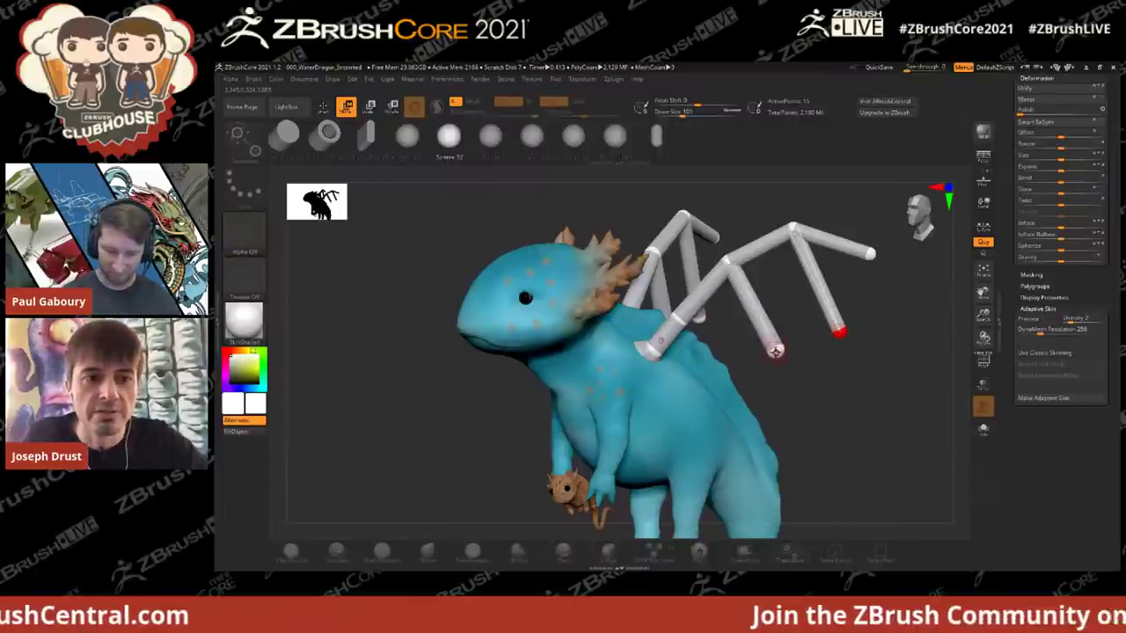
Step: Scale down the end ZSpheres of the wing fingers and wing tip so they taper to points
{"action": "key", "text": "e"}
{"action": "left_click_drag", "start_coordinate": [775, 351], "coordinate": [729, 166]}
{"action": "left_click_drag", "start_coordinate": [839, 332], "coordinate": [794, 185]}
{"action": "left_click", "coordinate": [869, 255]}
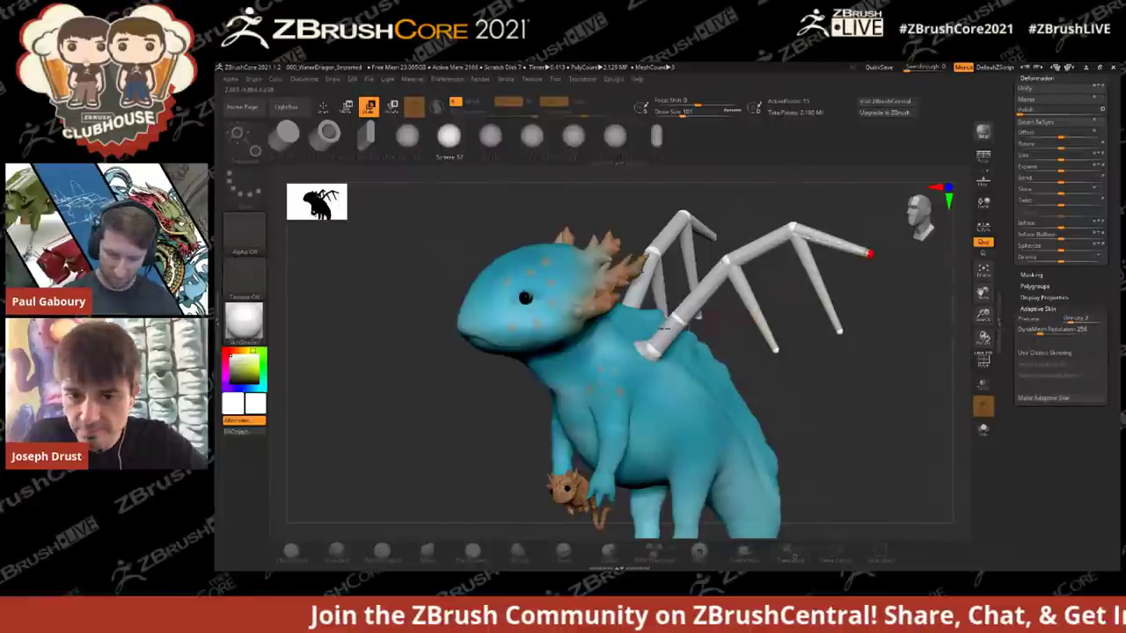
Step: Reposition the wing's base joint and elbow joint to refine the bend of the arms
{"action": "key", "text": "w"}
{"action": "left_click_drag", "start_coordinate": [676, 321], "coordinate": [692, 334]}
{"action": "left_click_drag", "start_coordinate": [740, 270], "coordinate": [712, 258]}
{"action": "left_click_drag", "start_coordinate": [827, 387], "coordinate": [879, 386]}
Step: Set the adaptive skin's DynaMesh Resolution to 0, enable Use Classic Skinning, and preview the resulting wing skin
{"action": "left_click_drag", "start_coordinate": [1074, 320], "coordinate": [1005, 327]}
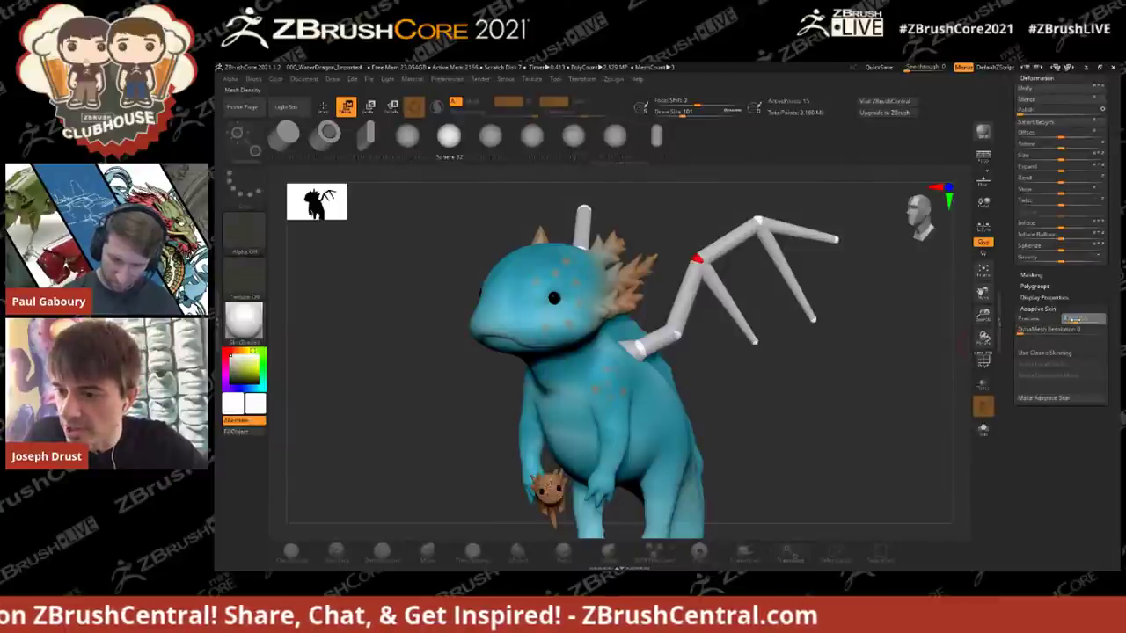
{"action": "left_click", "coordinate": [1037, 353]}
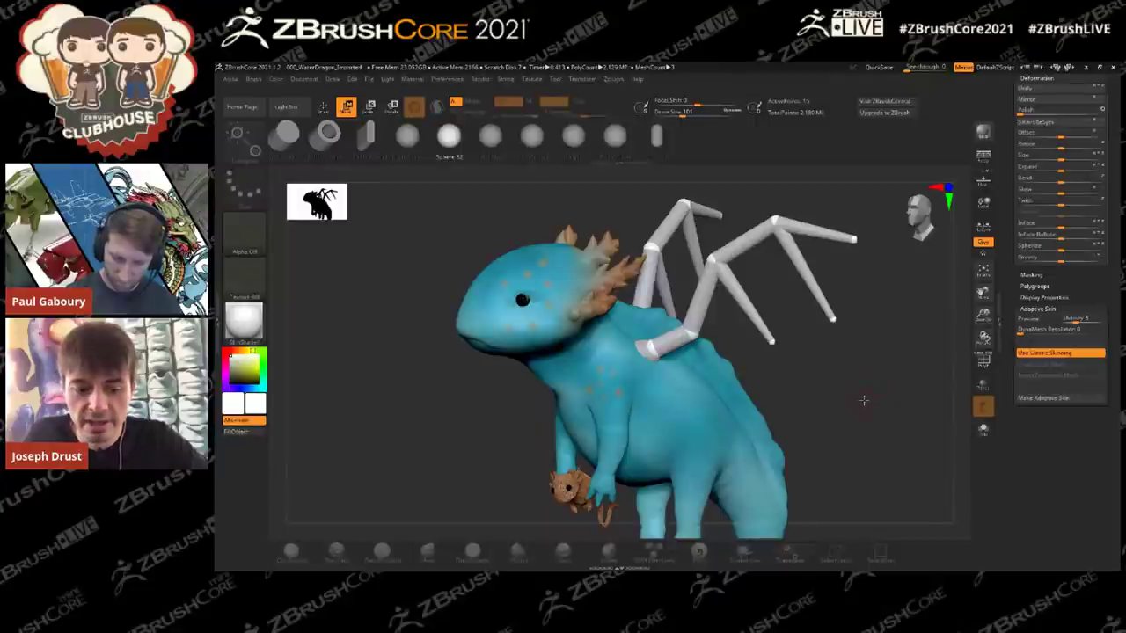
{"action": "key", "text": "a"}
{"action": "mouse_move", "coordinate": [864, 401]}
{"action": "left_mouse_down"}
{"action": "mouse_move", "coordinate": [900, 407]}
{"action": "mouse_move", "coordinate": [860, 411]}
{"action": "mouse_move", "coordinate": [875, 407]}
{"action": "left_mouse_up"}
{"action": "key", "text": "a"}
{"action": "key", "text": "ctrl+z"}
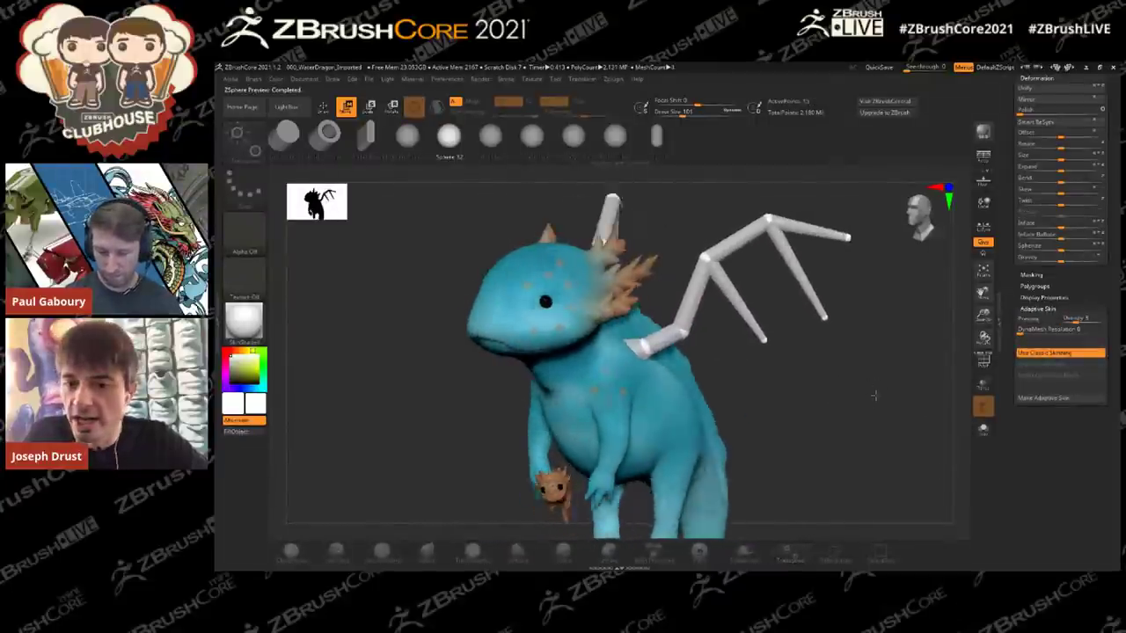
{"action": "key", "text": "ctrl+shift+z"}
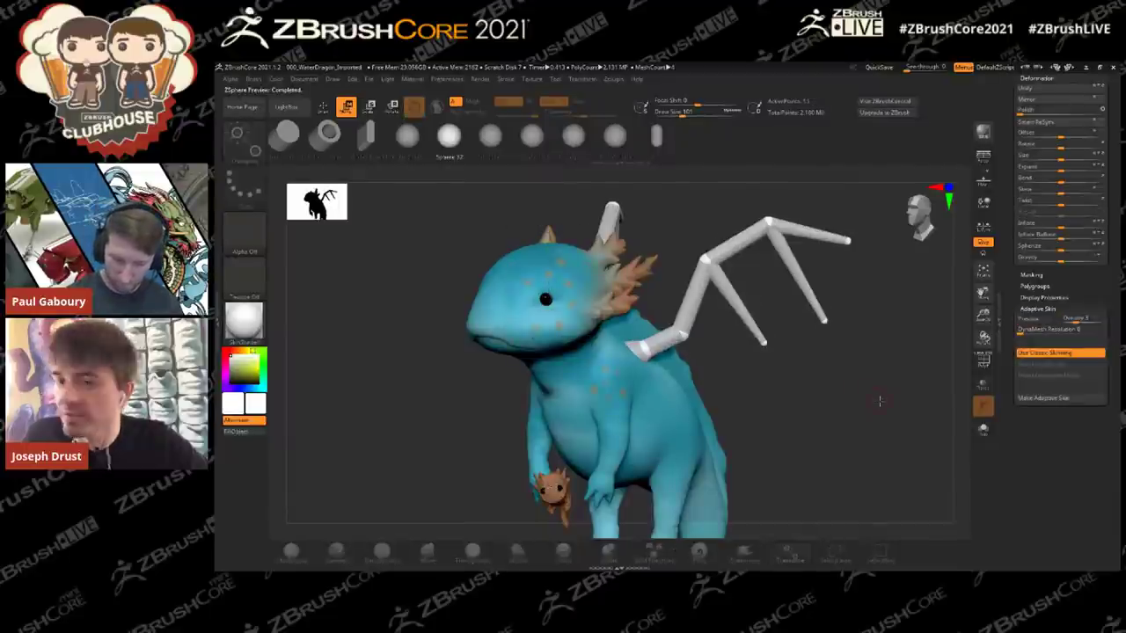
Step: Add a mirrored finger ZSphere at the wing's base joint, pull it down along the back, and scale down its end
{"action": "left_click_drag", "start_coordinate": [879, 420], "coordinate": [643, 325]}
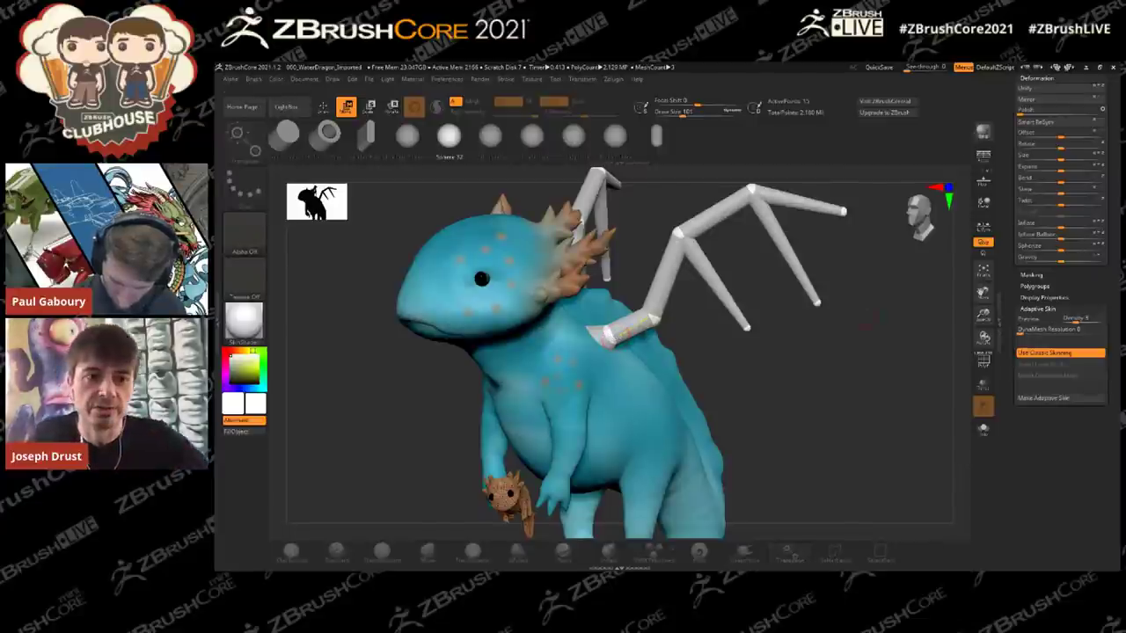
{"action": "key", "text": "q"}
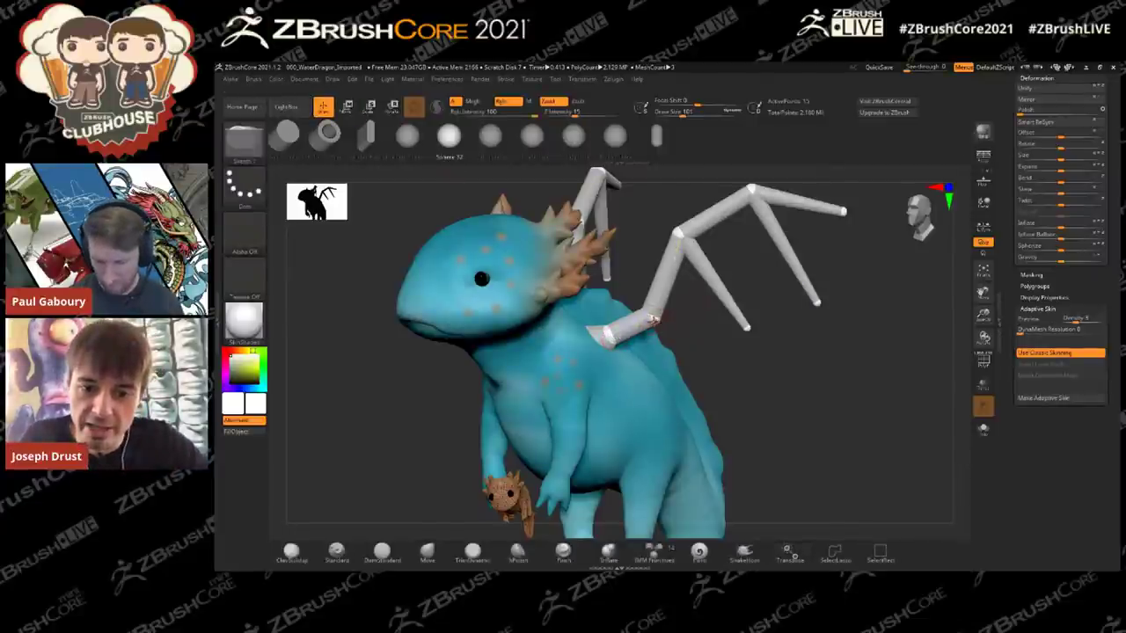
{"action": "key", "text": "w"}
{"action": "mouse_move", "coordinate": [651, 323]}
{"action": "left_mouse_down"}
{"action": "mouse_move", "coordinate": [666, 331]}
{"action": "mouse_move", "coordinate": [632, 302]}
{"action": "mouse_move", "coordinate": [640, 308]}
{"action": "left_mouse_up"}
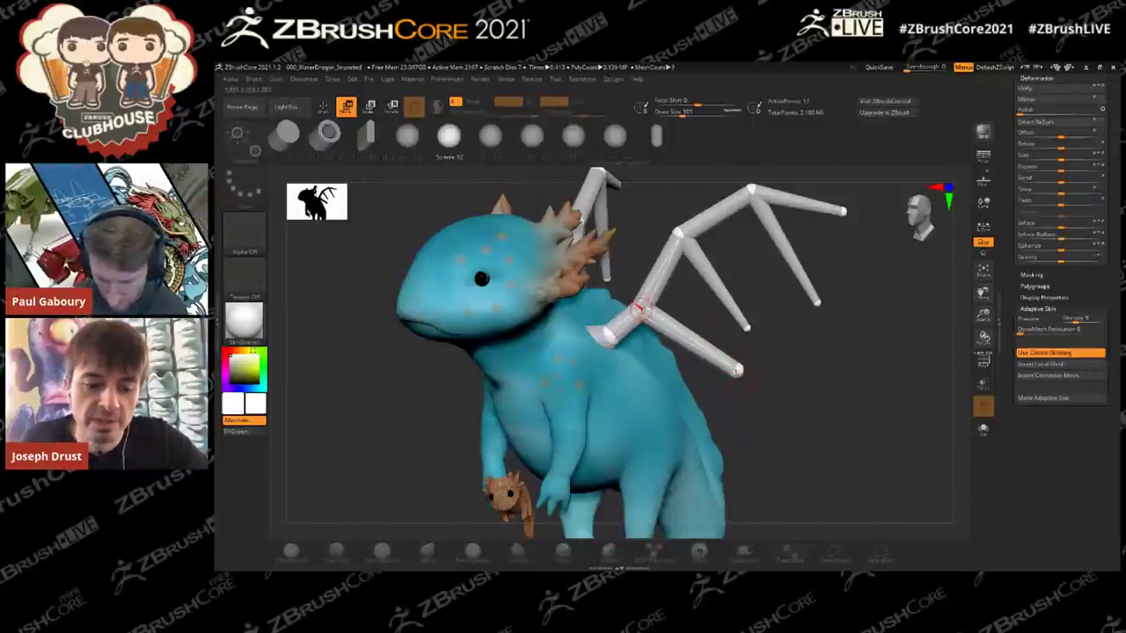
{"action": "key", "text": "e"}
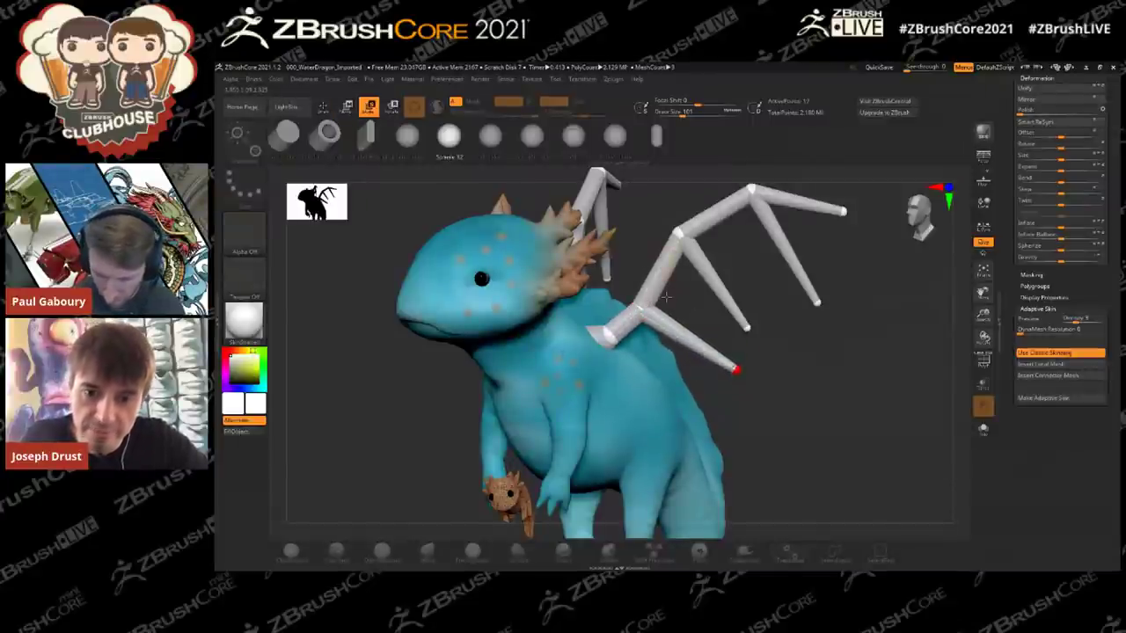
Step: Convert the lowest finger's segment into an invisible link and preview the adaptive skin as a wing membrane
{"action": "key", "text": "q"}
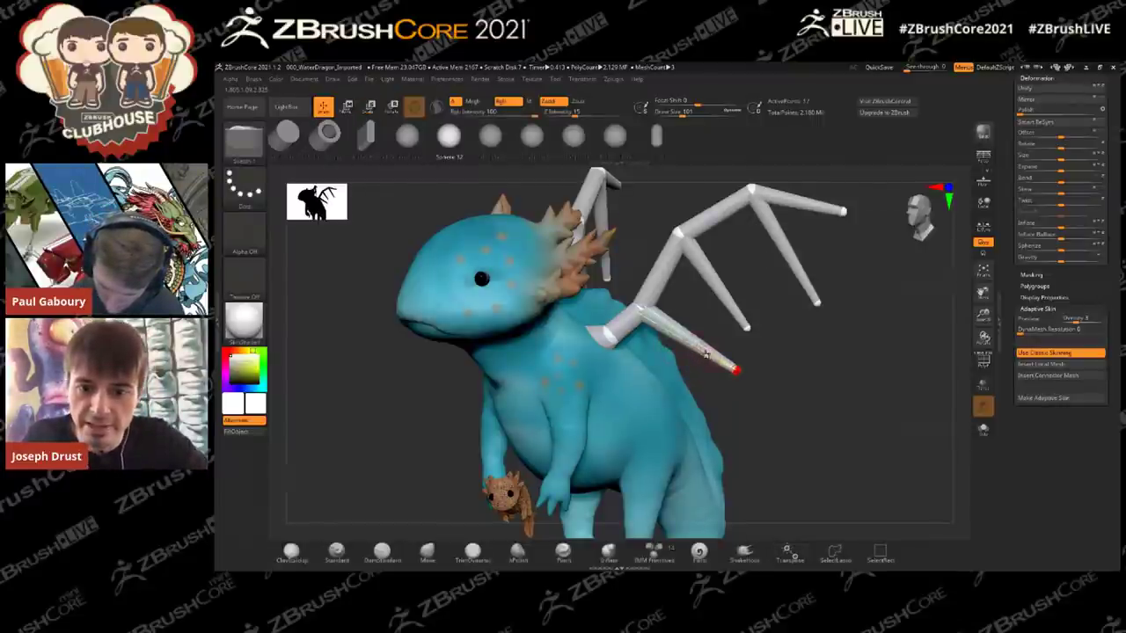
{"action": "left_click", "coordinate": [708, 350], "text": "alt"}
{"action": "left_click_drag", "start_coordinate": [793, 360], "coordinate": [672, 309]}
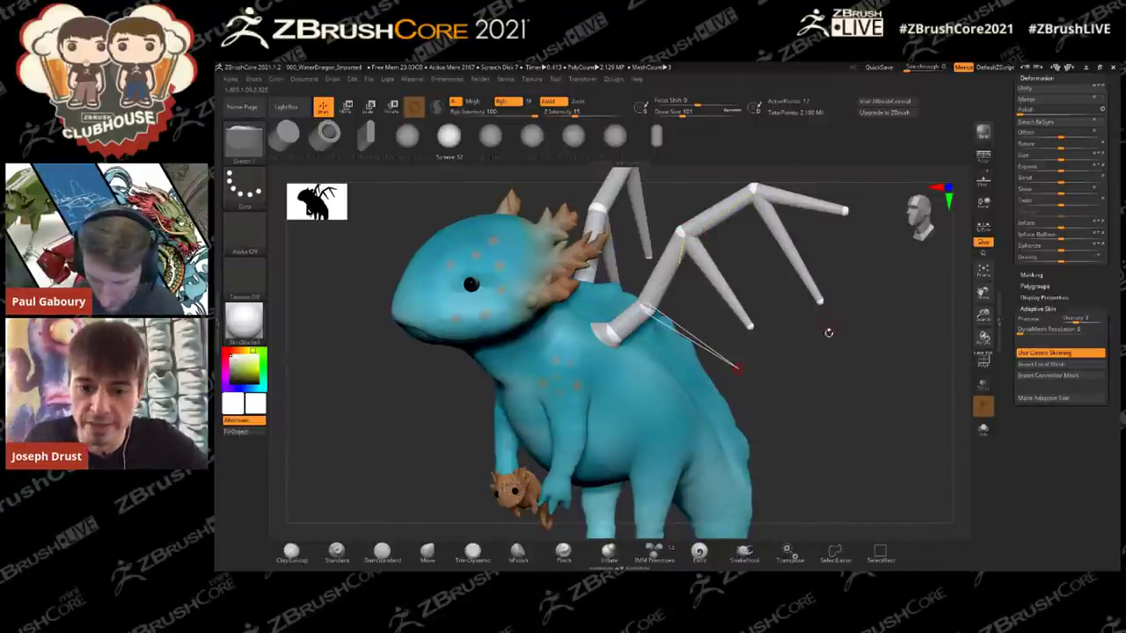
{"action": "key", "text": "a"}
{"action": "left_click_drag", "start_coordinate": [854, 372], "coordinate": [771, 369]}
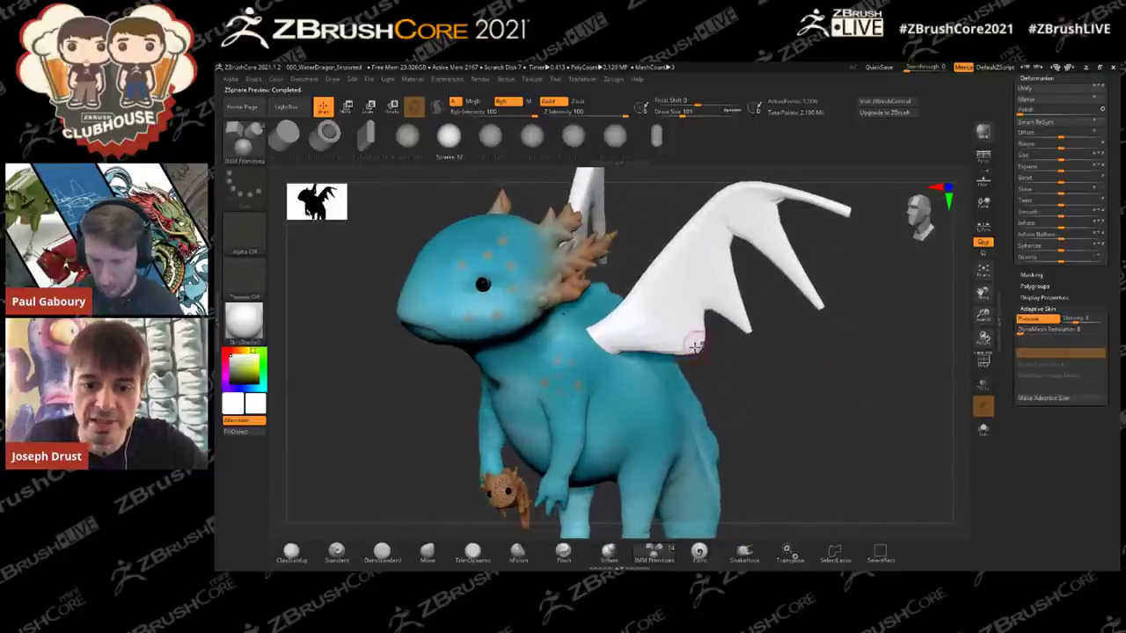
{"action": "key", "text": "a"}
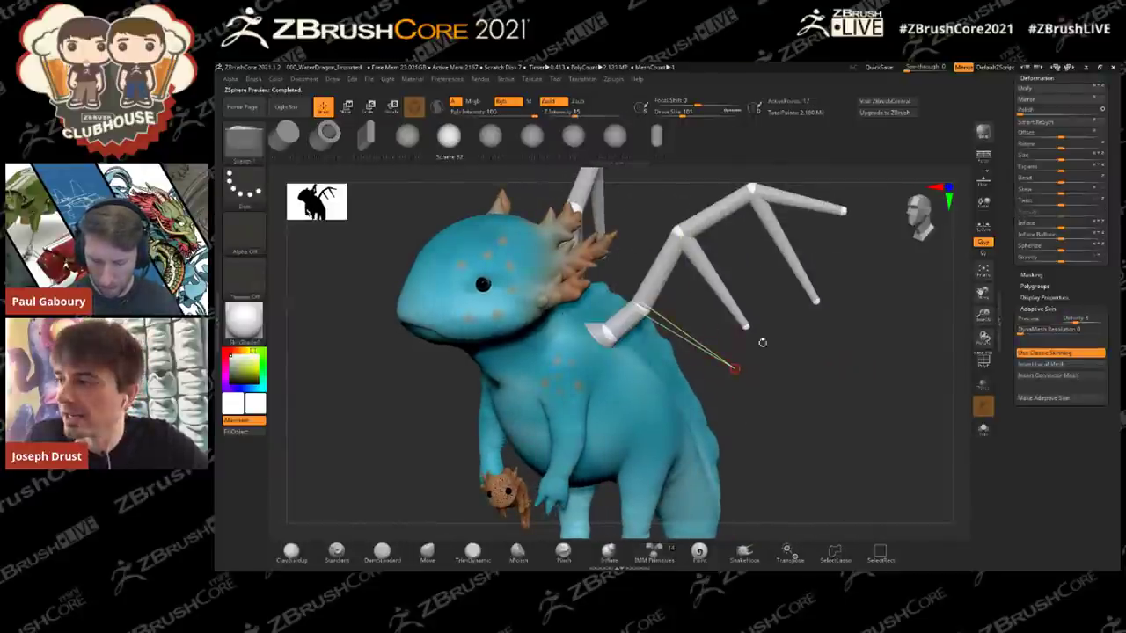
{"action": "key", "text": "a"}
{"action": "key", "text": "a"}
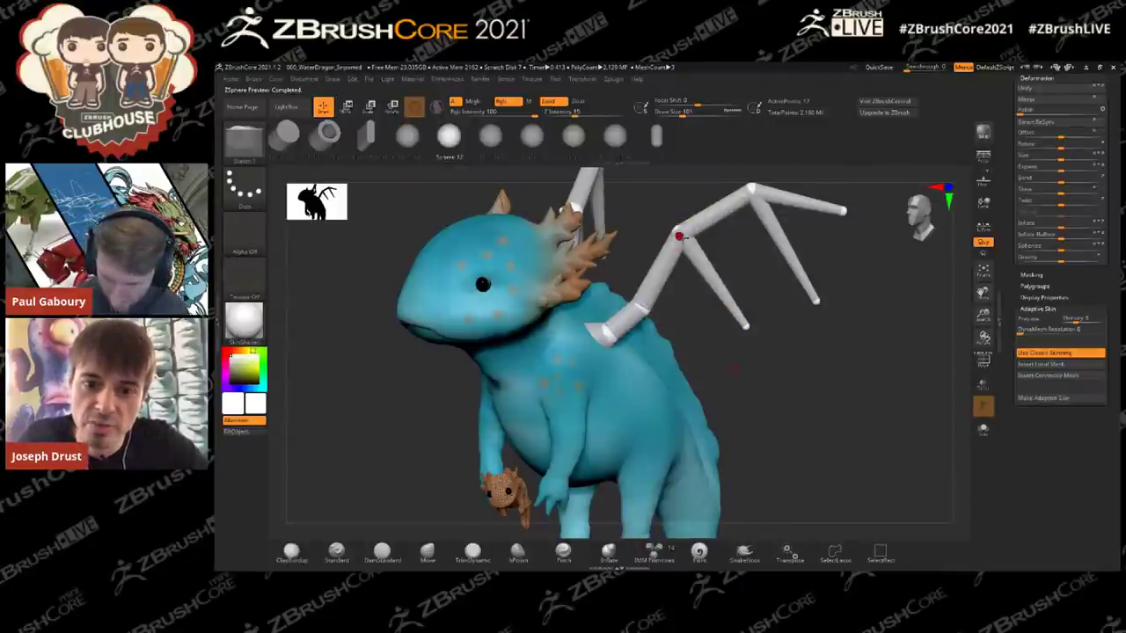
Step: Add another mirrored finger ZSphere at the wing's elbow joint and pull its end down between the two outer fingers
{"action": "key", "text": "w"}
{"action": "mouse_move", "coordinate": [678, 234]}
{"action": "left_mouse_down"}
{"action": "mouse_move", "coordinate": [742, 256]}
{"action": "mouse_move", "coordinate": [761, 277]}
{"action": "mouse_move", "coordinate": [666, 232]}
{"action": "left_mouse_up"}
{"action": "left_click_drag", "start_coordinate": [760, 278], "coordinate": [794, 327]}
{"action": "key", "text": "q"}
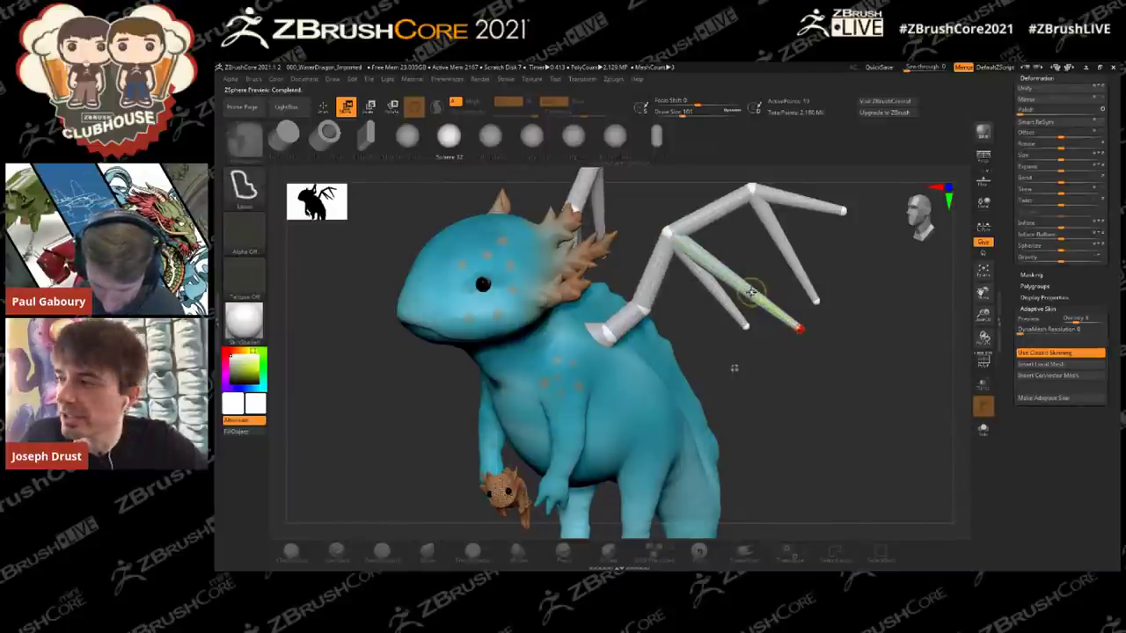
{"action": "left_click", "coordinate": [753, 293], "text": "ctrl+shift"}
{"action": "left_click", "coordinate": [754, 294], "text": "ctrl+shift"}
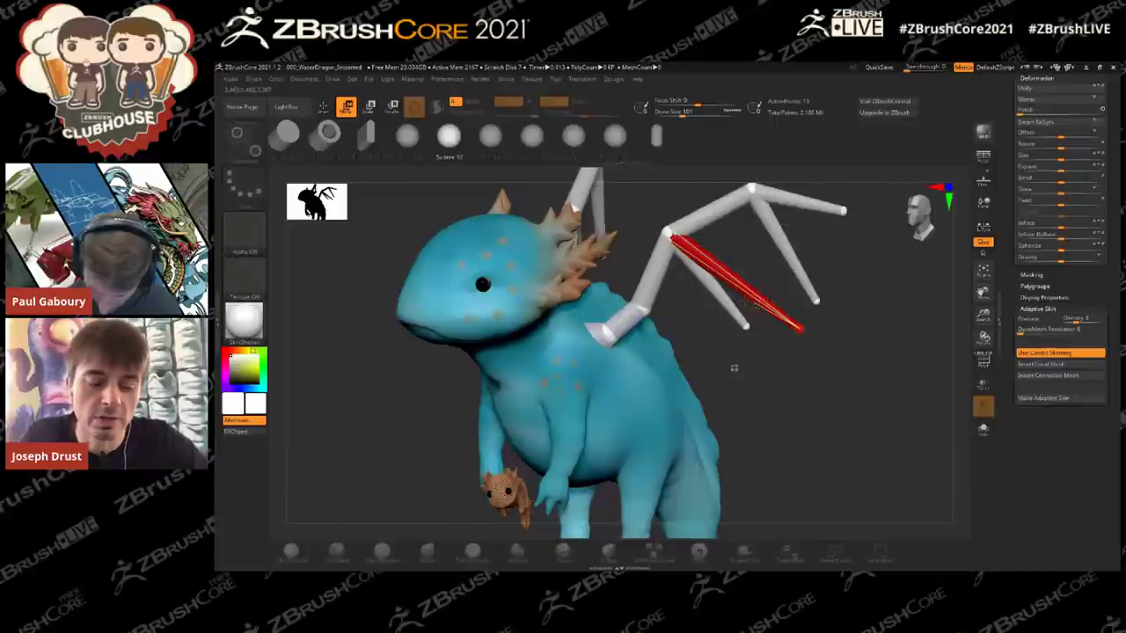
{"action": "key", "text": "q"}
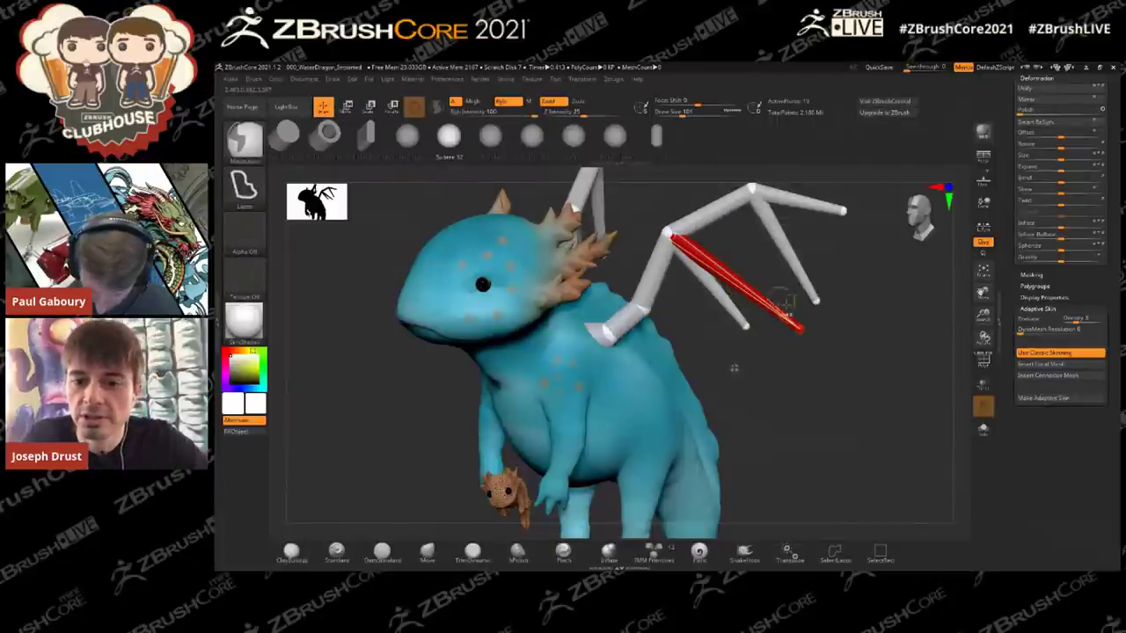
{"action": "left_click", "coordinate": [740, 287], "text": "ctrl"}
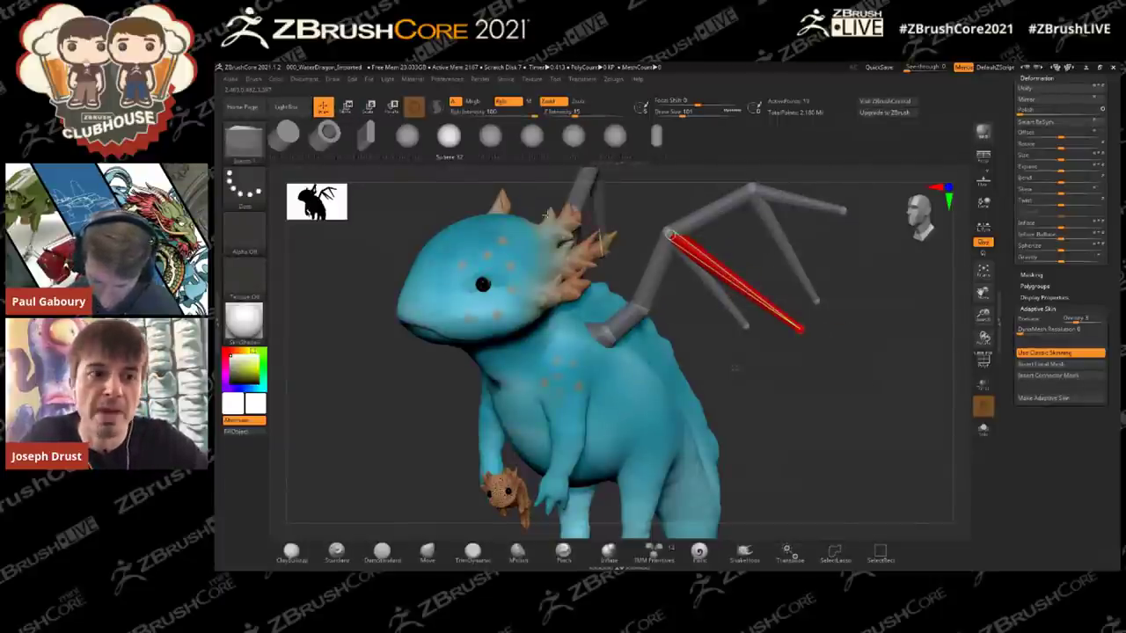
{"action": "left_click", "coordinate": [734, 369], "text": "ctrl"}
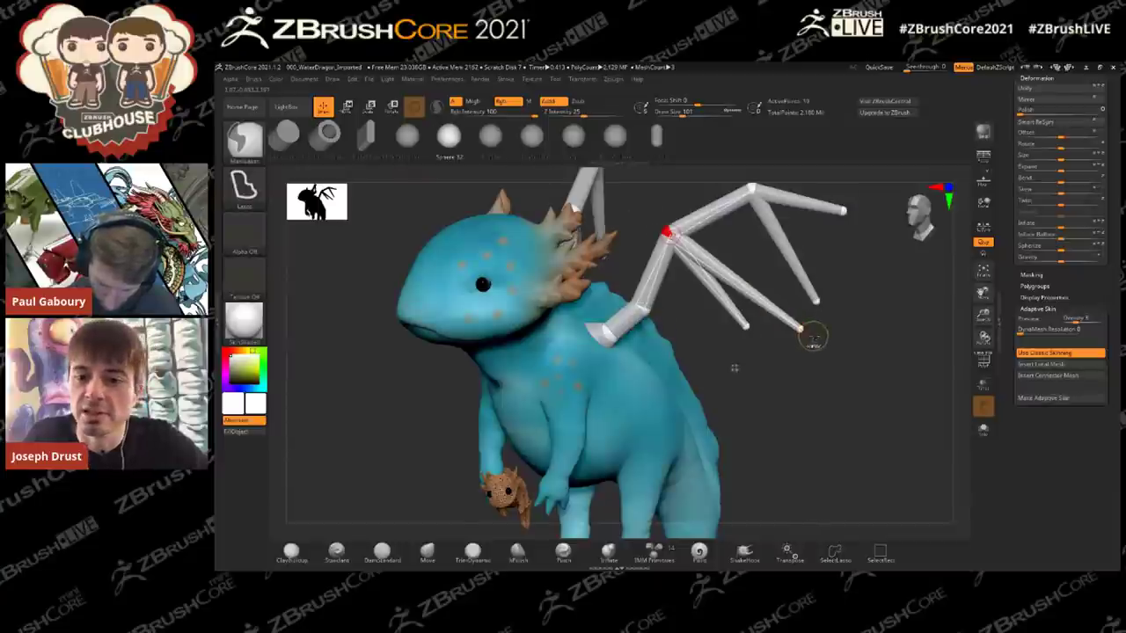
Step: Convert the segment of the elbow's newly added finger into an invisible link
{"action": "left_click", "coordinate": [739, 288], "text": "alt"}
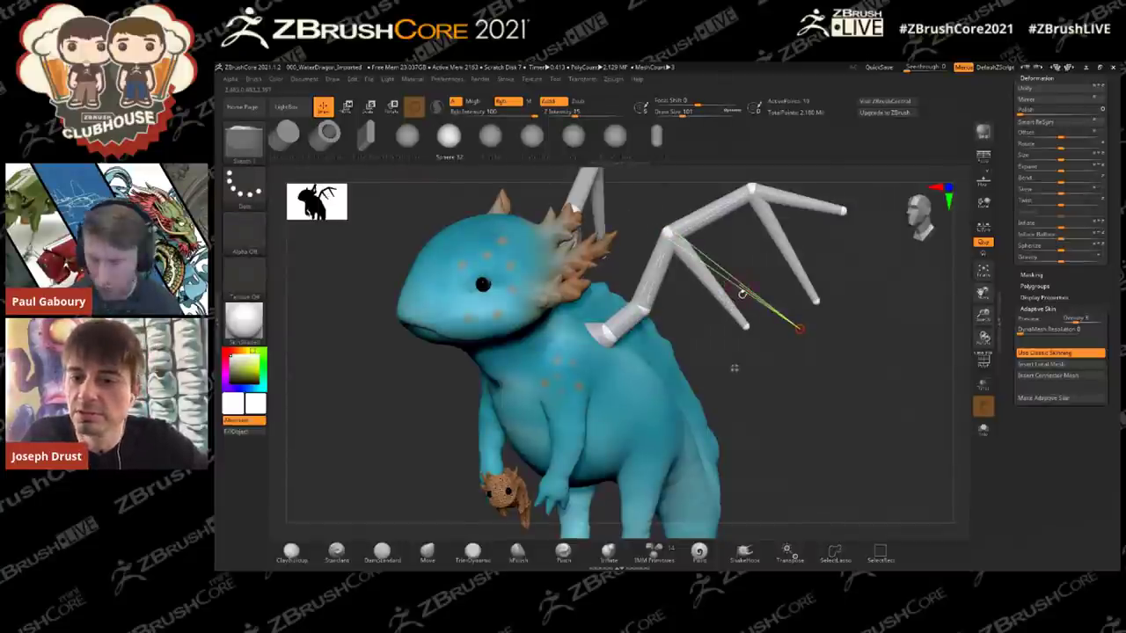
Step: Add a mirrored finger ZSphere at the wing's outer joint, pull its end between the two outer fingers, and shift the joint up toward the head
{"action": "left_click_drag", "start_coordinate": [731, 369], "coordinate": [686, 404]}
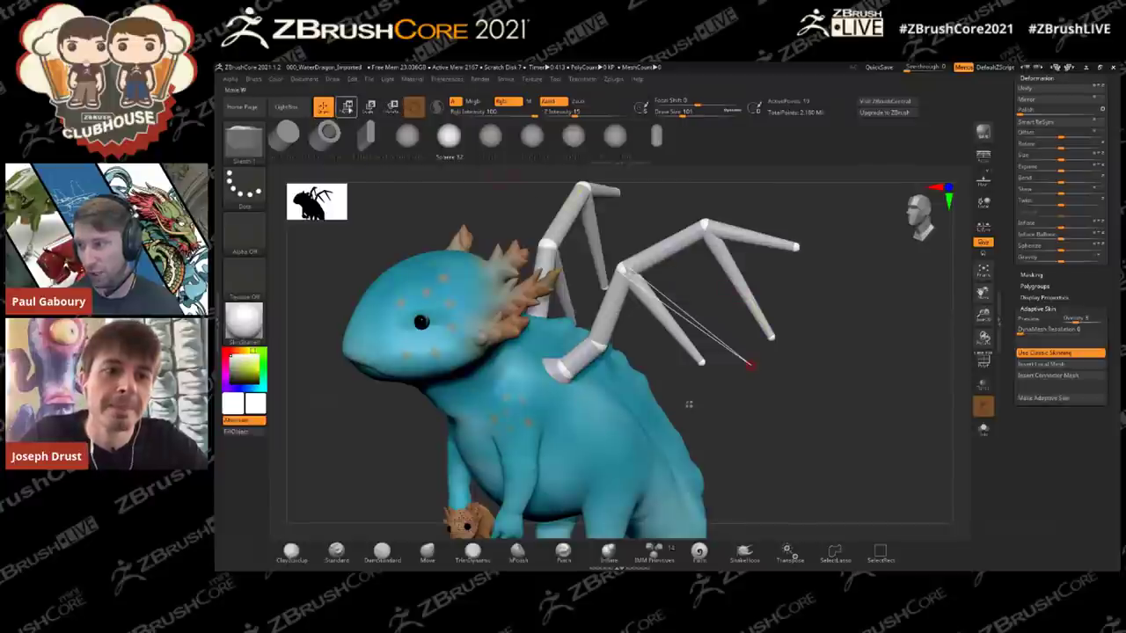
{"action": "key", "text": "w"}
{"action": "key", "text": "q"}
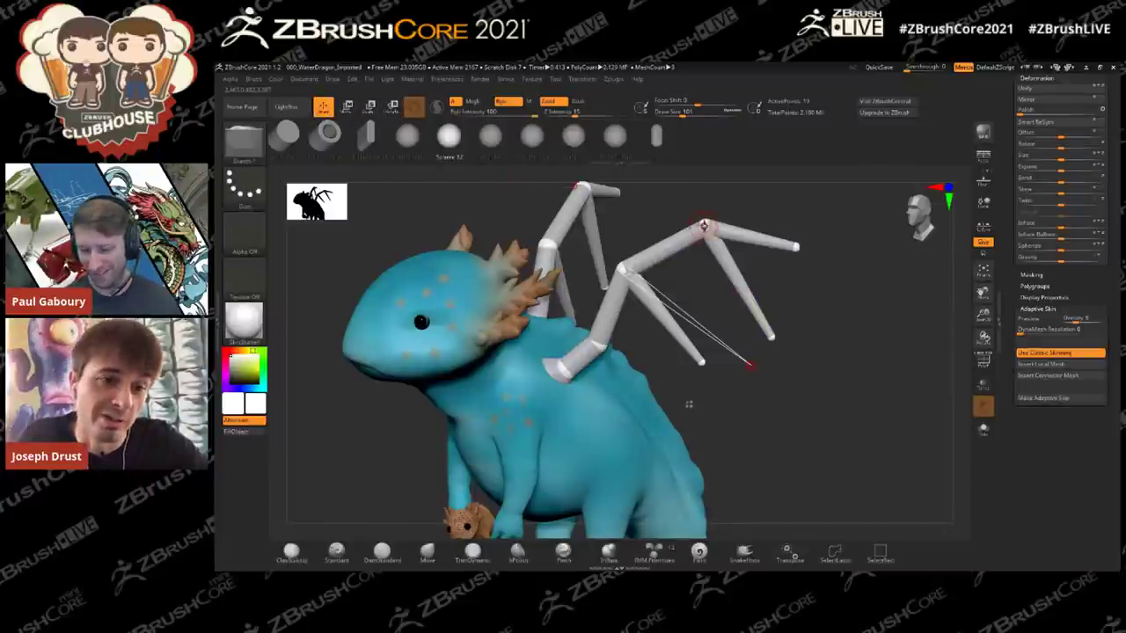
{"action": "key", "text": "w"}
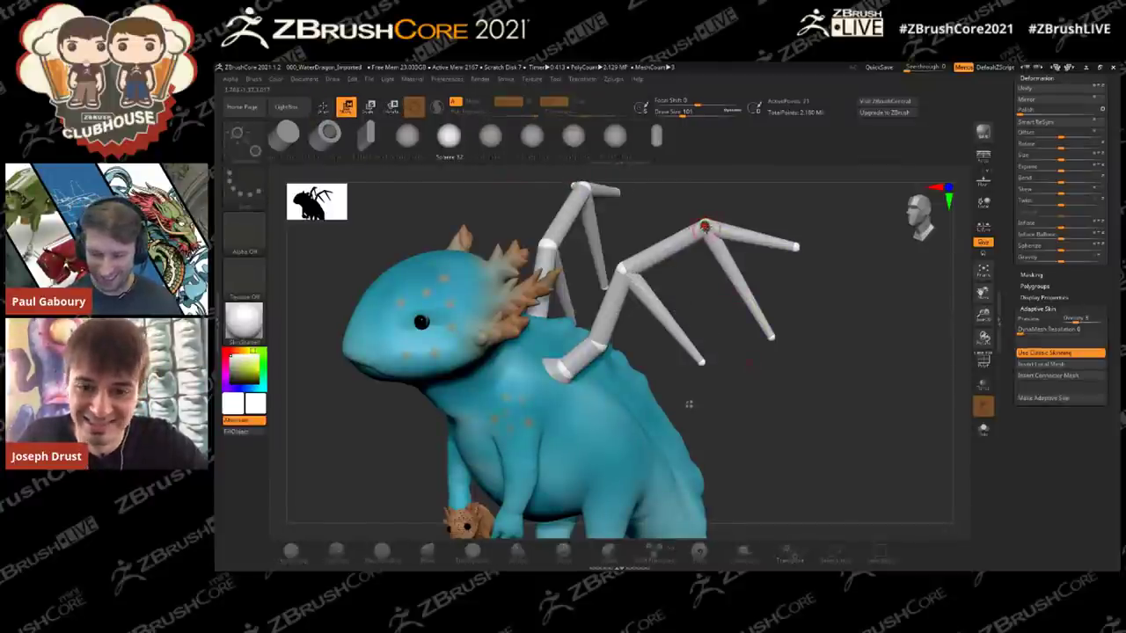
{"action": "left_click_drag", "start_coordinate": [706, 227], "coordinate": [820, 292]}
{"action": "left_click_drag", "start_coordinate": [749, 262], "coordinate": [679, 213]}
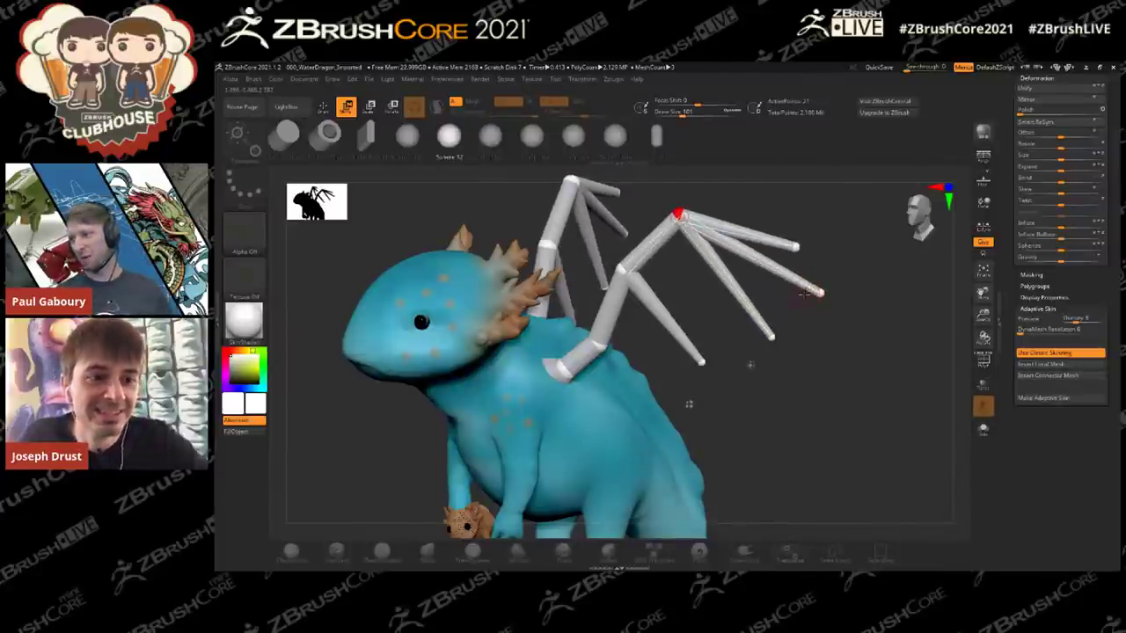
Step: Convert the outer joint's new finger segment into an invisible link and preview the adaptive skin
{"action": "key", "text": "q"}
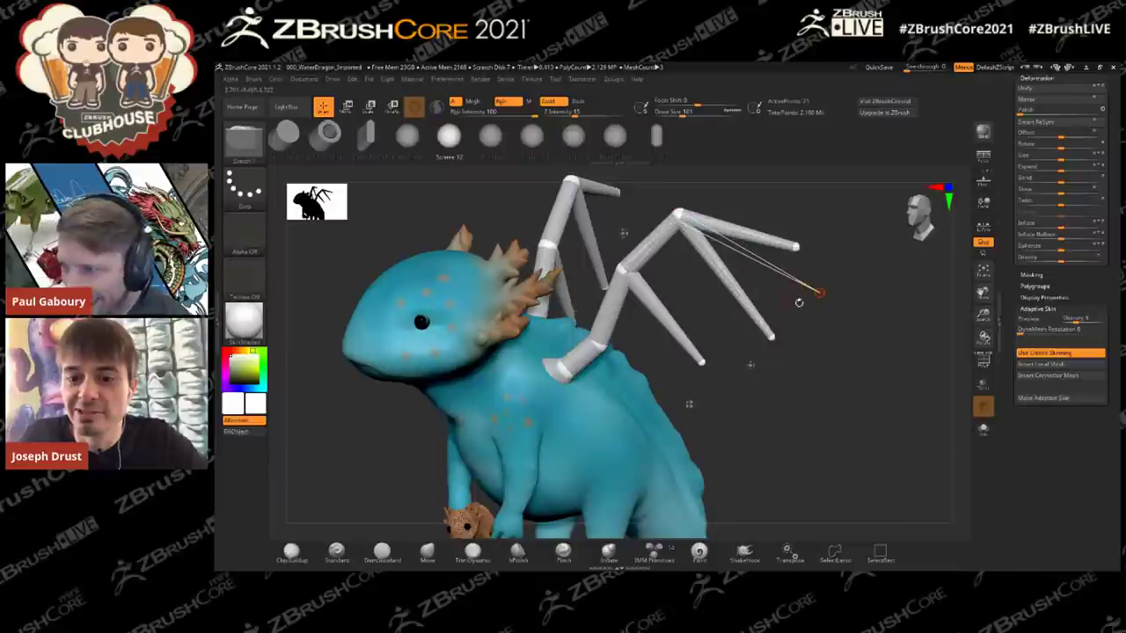
{"action": "key", "text": "w"}
{"action": "left_click_drag", "start_coordinate": [874, 354], "coordinate": [890, 350]}
{"action": "key", "text": "a"}
{"action": "left_click_drag", "start_coordinate": [867, 253], "coordinate": [887, 255]}
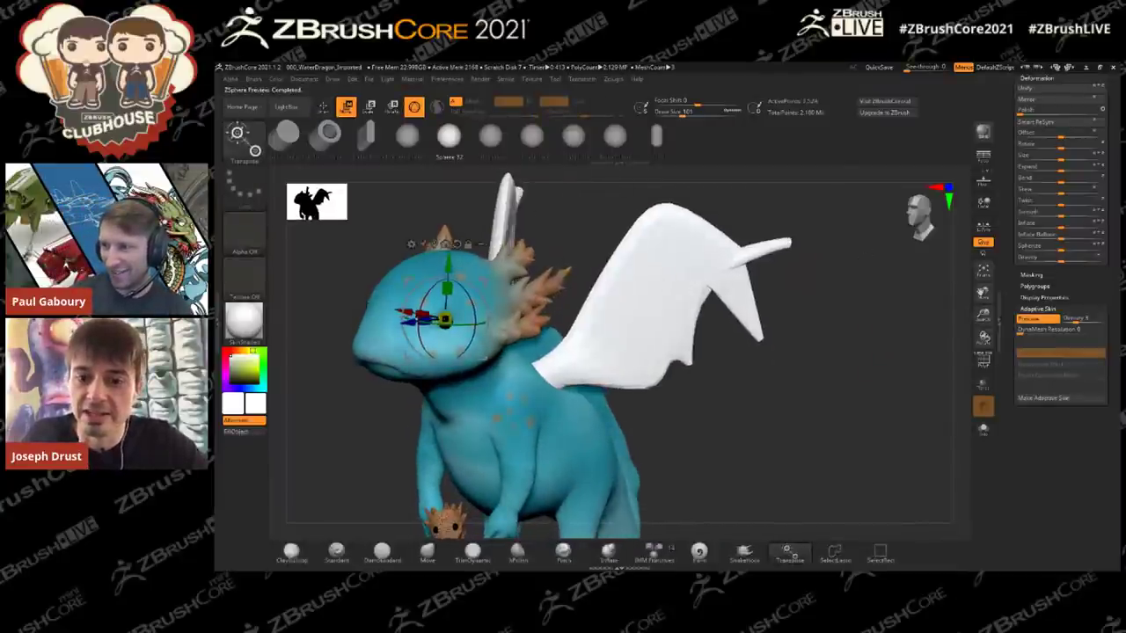
Step: Move the wing's outer joint and the elbow finger's tip slightly outward, checking the membrane in the adaptive skin preview
{"action": "key", "text": "a"}
{"action": "left_click_drag", "start_coordinate": [666, 213], "coordinate": [694, 220]}
{"action": "key", "text": "a"}
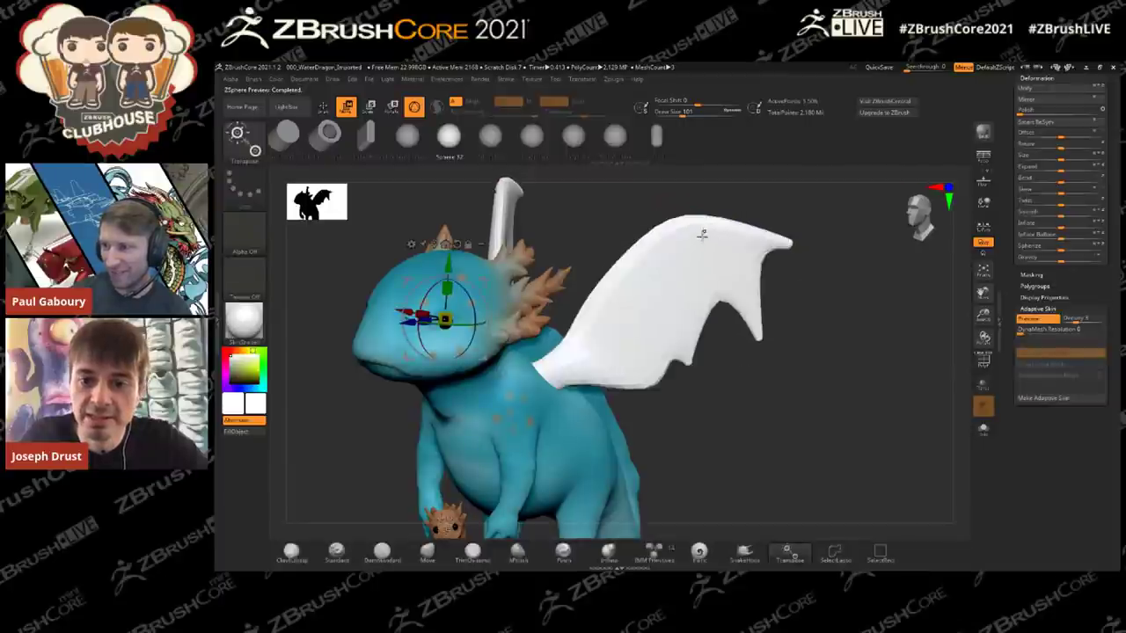
{"action": "key", "text": "a"}
{"action": "left_click_drag", "start_coordinate": [685, 352], "coordinate": [695, 354]}
{"action": "key", "text": "a"}
Step: Compare the ZSphere rig with its adaptive skin preview and pull the elbow finger's tip farther down
{"action": "key", "text": "a"}
{"action": "key", "text": "a"}
{"action": "key", "text": "a"}
{"action": "key", "text": "a"}
{"action": "key", "text": "a"}
{"action": "left_click_drag", "start_coordinate": [694, 356], "coordinate": [685, 379]}
{"action": "key", "text": "a"}
Step: Rotate the mirrored wing segments near the base to adjust the wing pose, and preview the adaptive skin
{"action": "mouse_move", "coordinate": [866, 317]}
{"action": "left_mouse_down"}
{"action": "mouse_move", "coordinate": [773, 319]}
{"action": "mouse_move", "coordinate": [850, 318]}
{"action": "left_mouse_up"}
{"action": "left_click_drag", "start_coordinate": [866, 295], "coordinate": [703, 307]}
{"action": "key", "text": "a"}
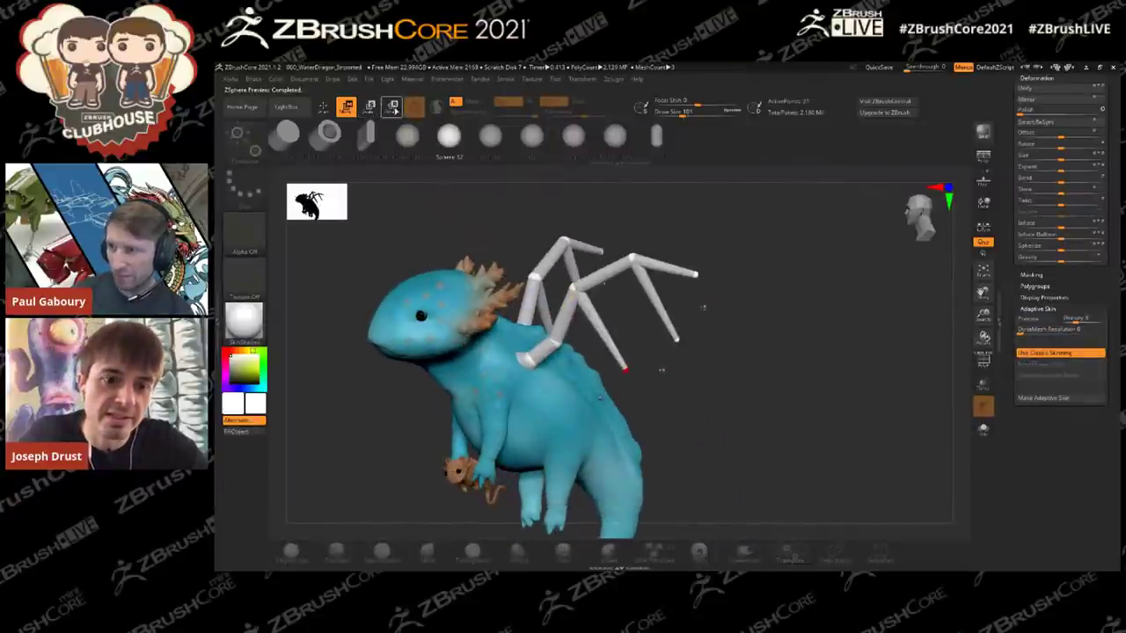
{"action": "left_click", "coordinate": [395, 109]}
{"action": "mouse_move", "coordinate": [560, 318]}
{"action": "left_mouse_down"}
{"action": "mouse_move", "coordinate": [545, 290]}
{"action": "mouse_move", "coordinate": [563, 303]}
{"action": "left_mouse_up"}
{"action": "left_click_drag", "start_coordinate": [607, 222], "coordinate": [606, 356]}
{"action": "left_click_drag", "start_coordinate": [736, 253], "coordinate": [782, 286]}
{"action": "mouse_move", "coordinate": [568, 349]}
{"action": "left_mouse_down"}
{"action": "mouse_move", "coordinate": [572, 336]}
{"action": "mouse_move", "coordinate": [566, 355]}
{"action": "left_mouse_up"}
{"action": "key", "text": "a"}
{"action": "left_click_drag", "start_coordinate": [826, 308], "coordinate": [850, 306]}
Step: Make an adaptive skin from the wing ZSpheres, switch to the Skin_ZSphere1 tool, and inspect its polyframe
{"action": "key", "text": "q"}
{"action": "left_click_drag", "start_coordinate": [872, 381], "coordinate": [845, 348]}
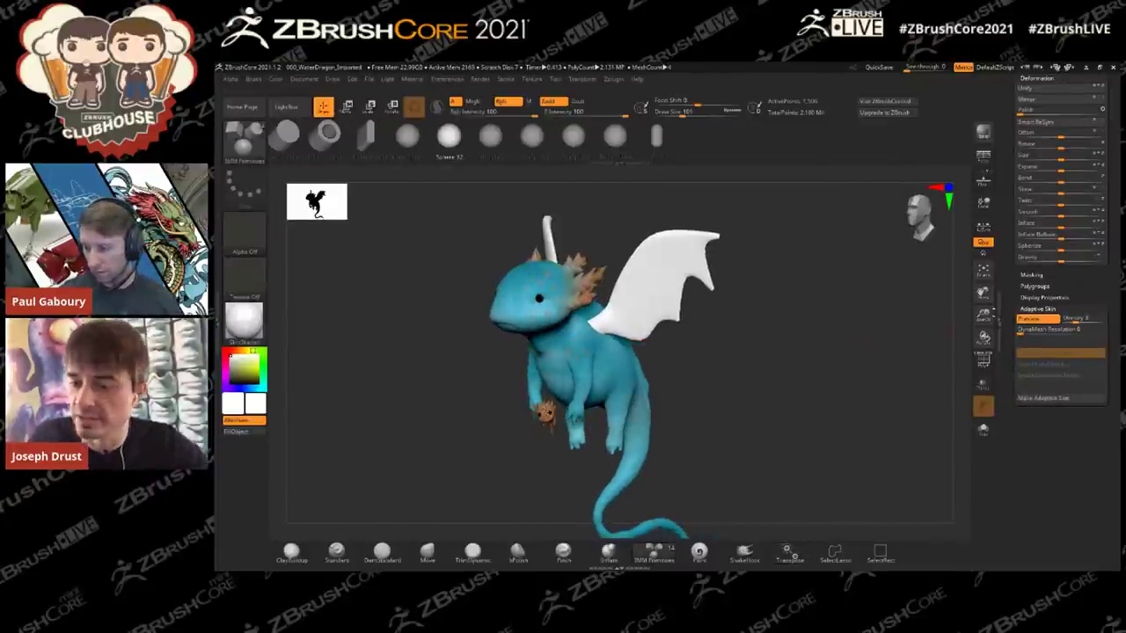
{"action": "left_click", "coordinate": [1044, 401]}
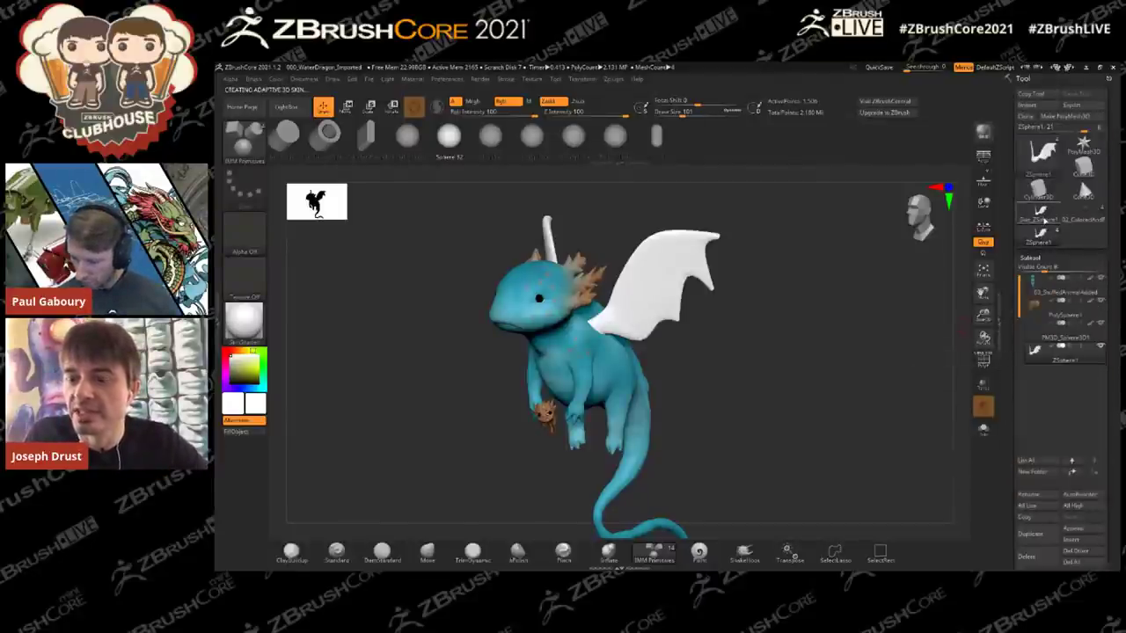
{"action": "left_click", "coordinate": [1043, 214]}
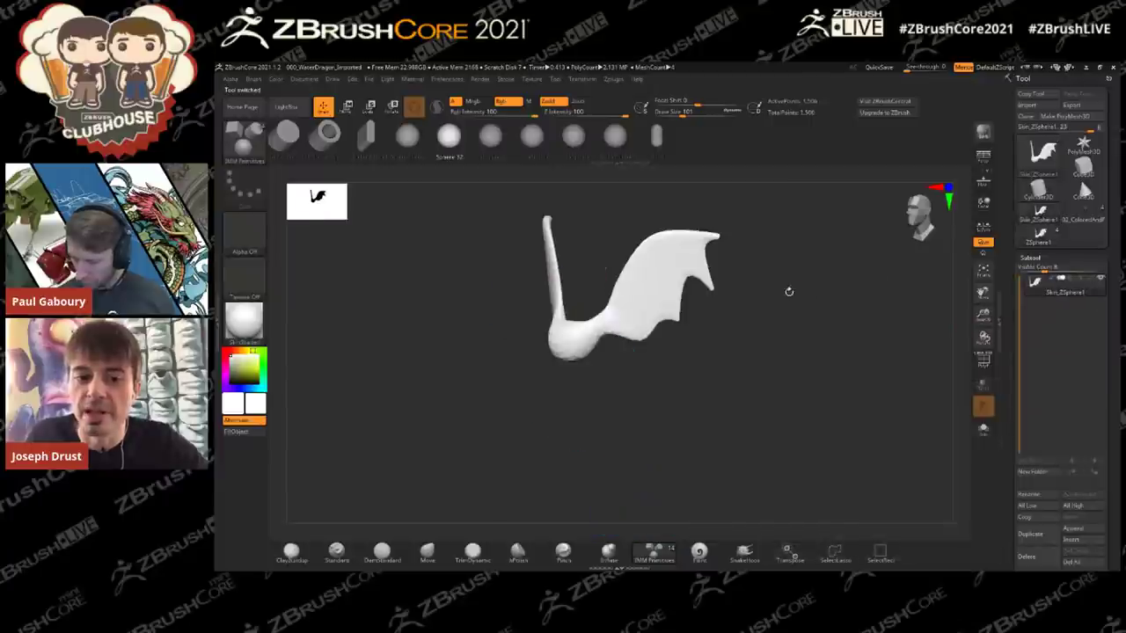
{"action": "left_click_drag", "start_coordinate": [866, 275], "coordinate": [855, 310]}
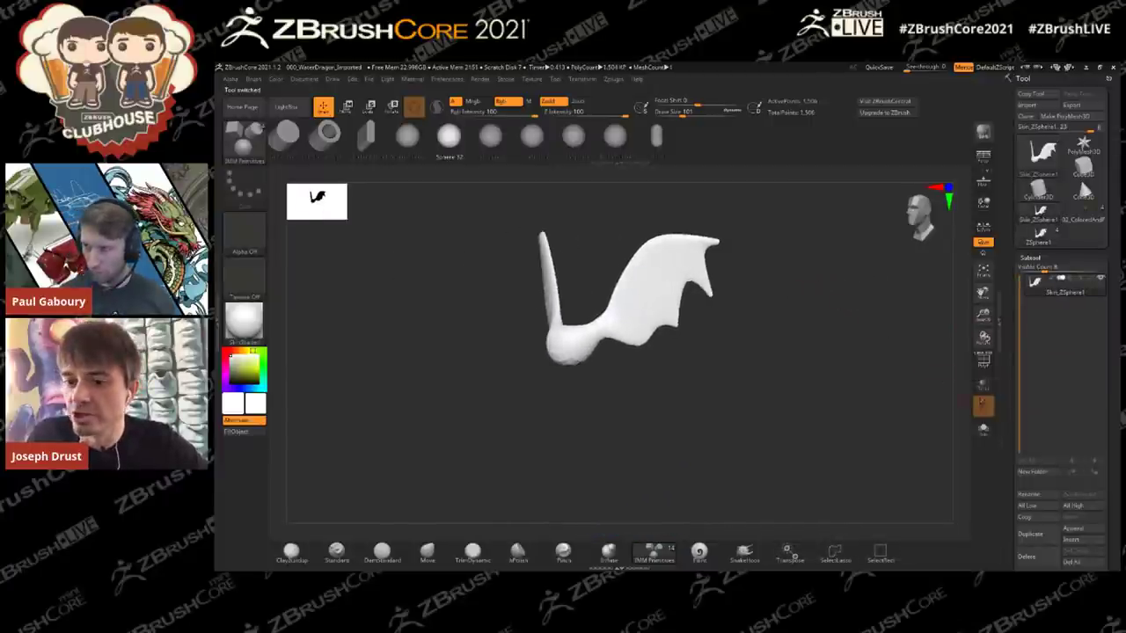
{"action": "left_click", "coordinate": [983, 361]}
{"action": "left_click_drag", "start_coordinate": [832, 260], "coordinate": [887, 339]}
{"action": "left_click", "coordinate": [983, 360]}
Step: Enable Dynamic Subdiv on the wing mesh and apply the Cloth02 MicroPoly
{"action": "scroll", "coordinate": [1025, 255], "scroll_direction": "down", "scroll_amount": 5}
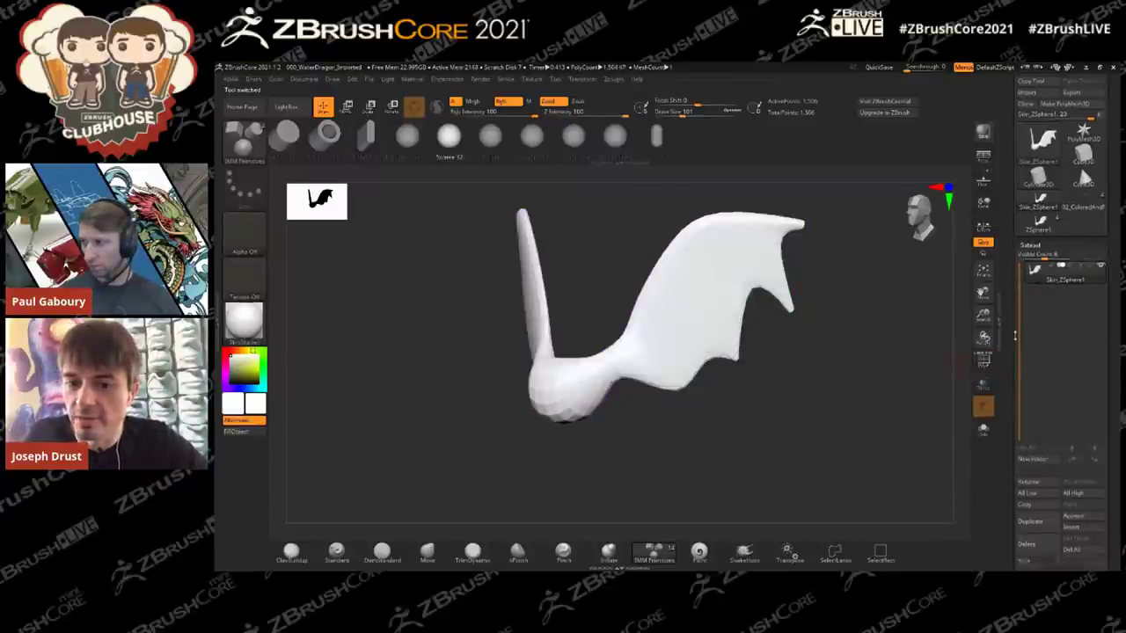
{"action": "scroll", "coordinate": [1026, 256], "scroll_direction": "down", "scroll_amount": 3}
{"action": "left_click", "coordinate": [1032, 281]}
{"action": "left_click_drag", "start_coordinate": [938, 318], "coordinate": [914, 316]}
{"action": "left_click", "coordinate": [1077, 301]}
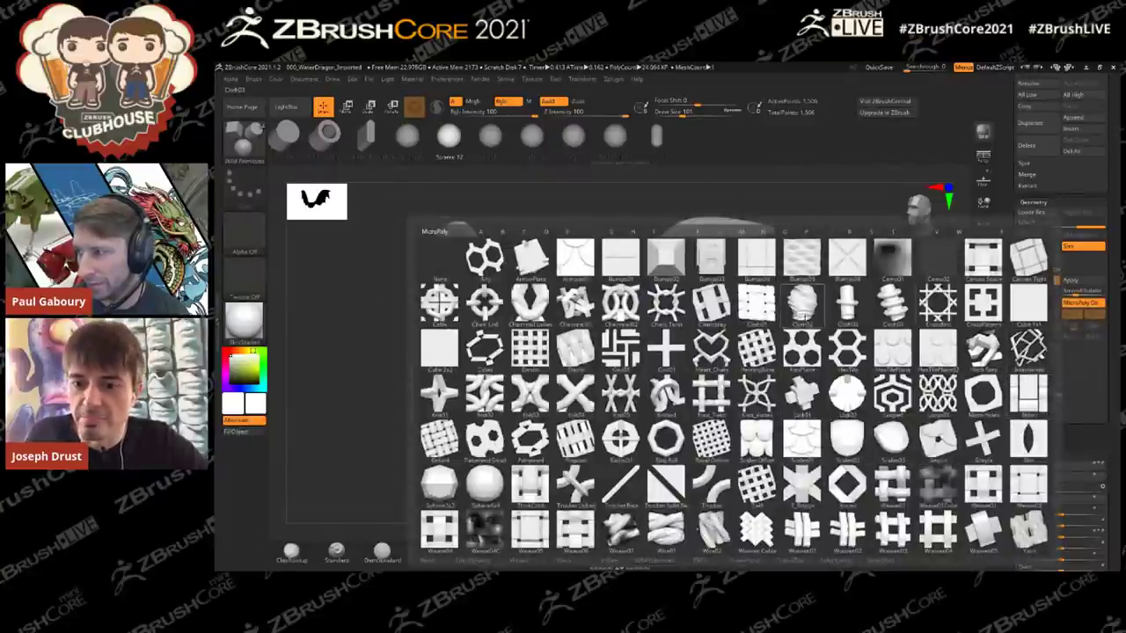
{"action": "left_click", "coordinate": [805, 316]}
{"action": "mouse_move", "coordinate": [865, 356]}
{"action": "left_mouse_down"}
{"action": "mouse_move", "coordinate": [835, 355]}
{"action": "mouse_move", "coordinate": [865, 353]}
{"action": "left_mouse_up"}
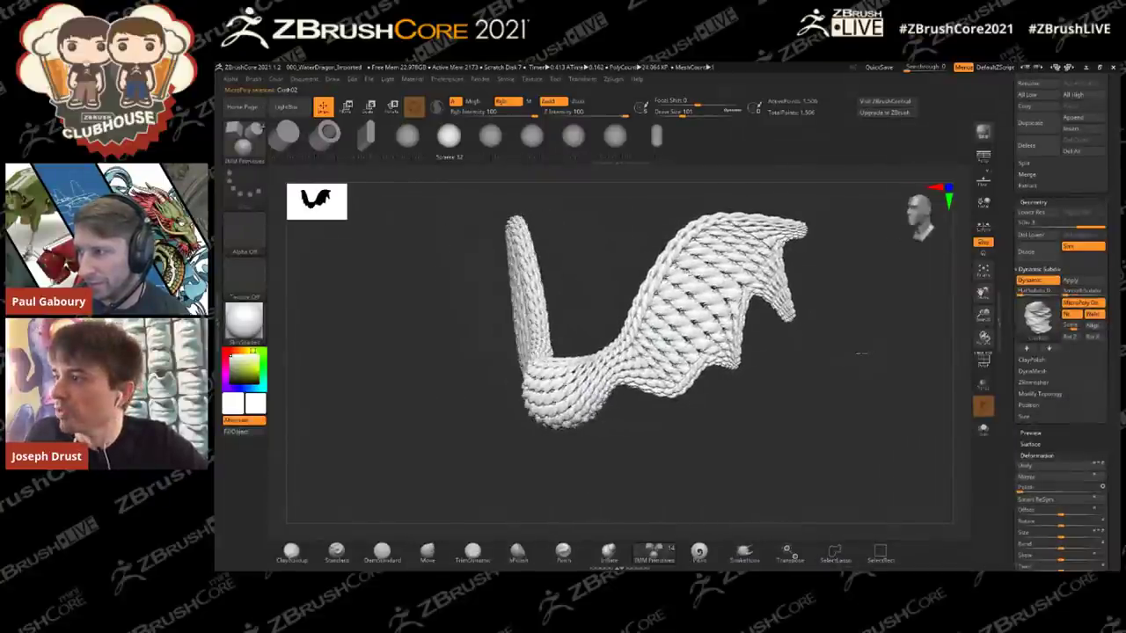
{"action": "left_click_drag", "start_coordinate": [1004, 305], "coordinate": [1003, 348]}
{"action": "left_click_drag", "start_coordinate": [848, 342], "coordinate": [881, 336]}
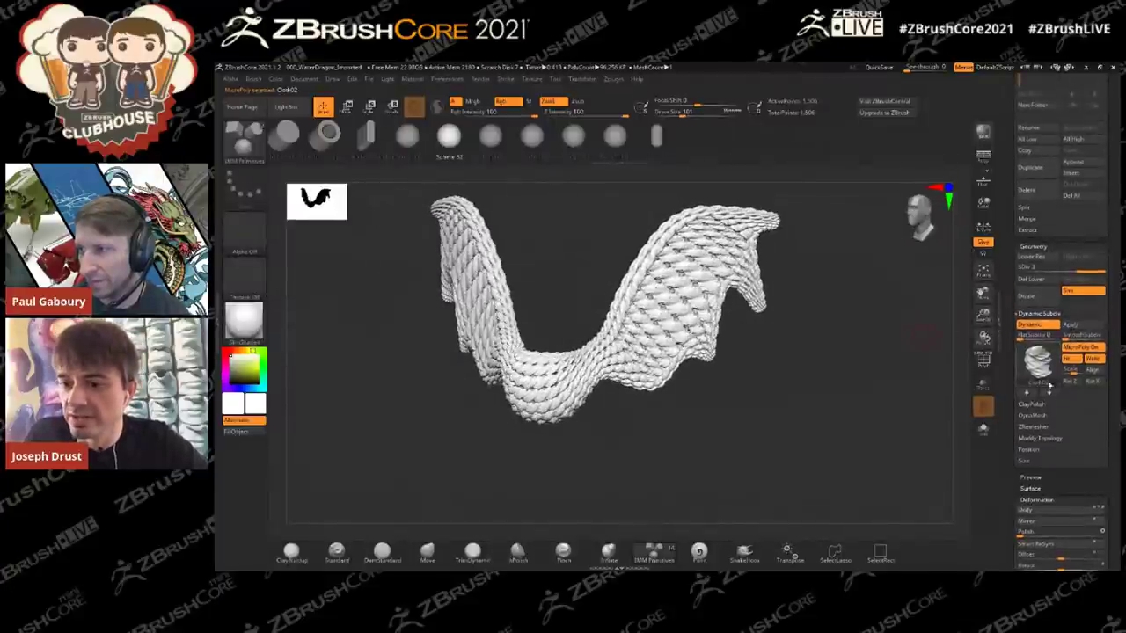
Step: Cycle forward and back through the neighbouring MicroPoly meshes to compare them on the wings
{"action": "left_click", "coordinate": [1049, 394]}
{"action": "left_click", "coordinate": [1049, 393]}
{"action": "left_click", "coordinate": [1049, 394]}
{"action": "left_click", "coordinate": [1028, 394]}
{"action": "left_click", "coordinate": [1027, 394]}
{"action": "left_click", "coordinate": [1028, 394]}
{"action": "left_click", "coordinate": [1027, 394]}
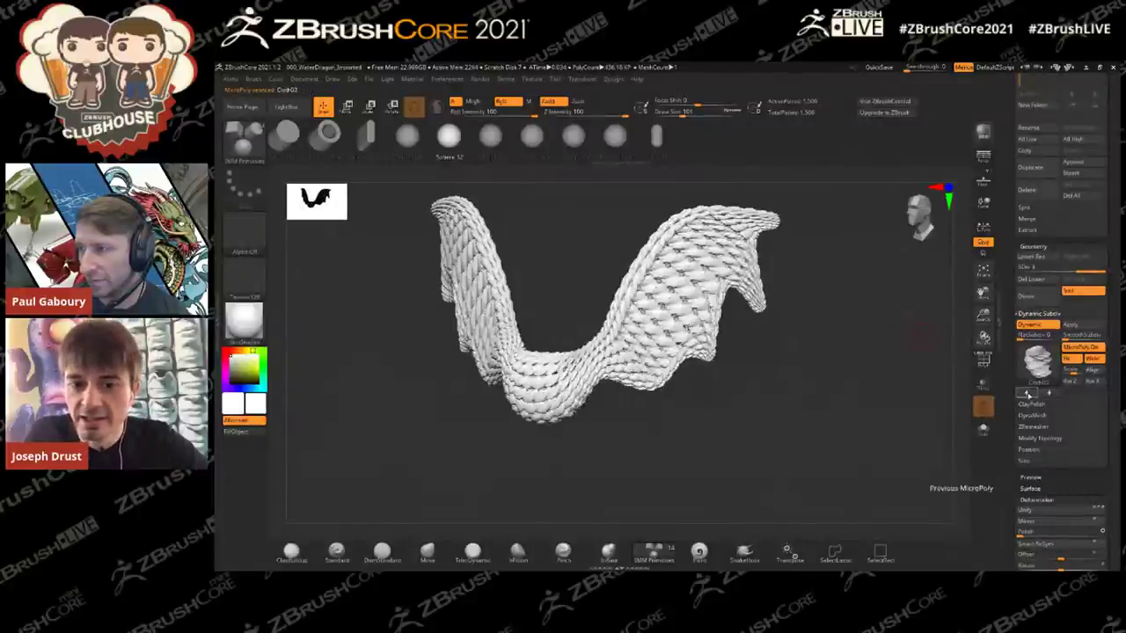
Step: Switch back to the 02_ColoredAndPosed1 dragon tool and append the Skin_ZSphere1 wing mesh as a subtool
{"action": "left_click_drag", "start_coordinate": [1009, 234], "coordinate": [1010, 312]}
{"action": "mouse_move", "coordinate": [1093, 173]}
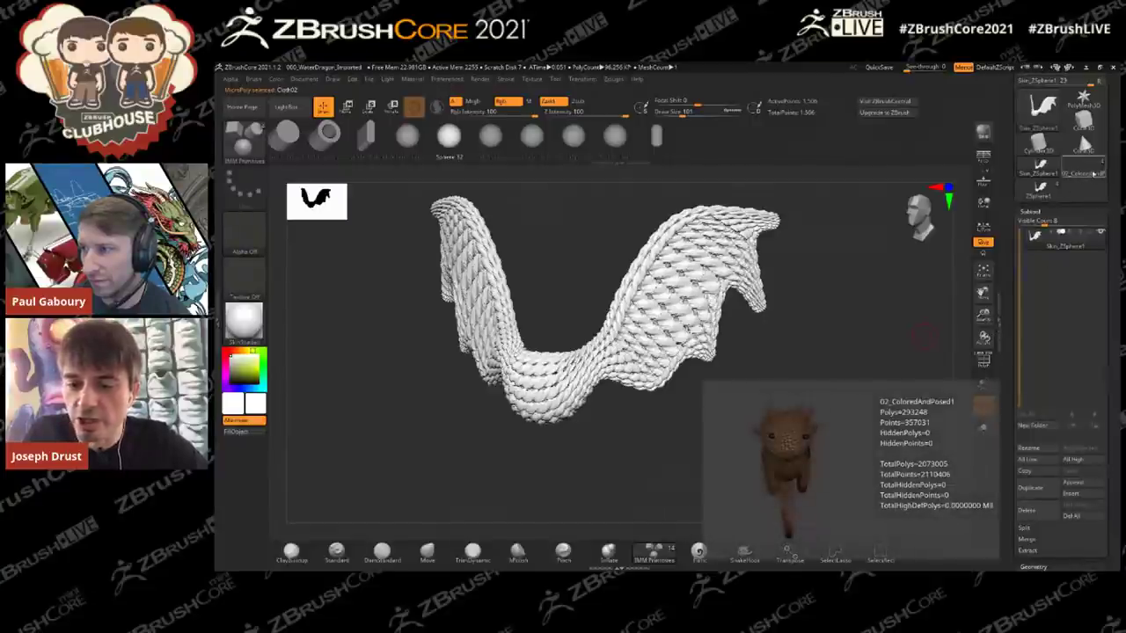
{"action": "left_click", "coordinate": [1081, 176]}
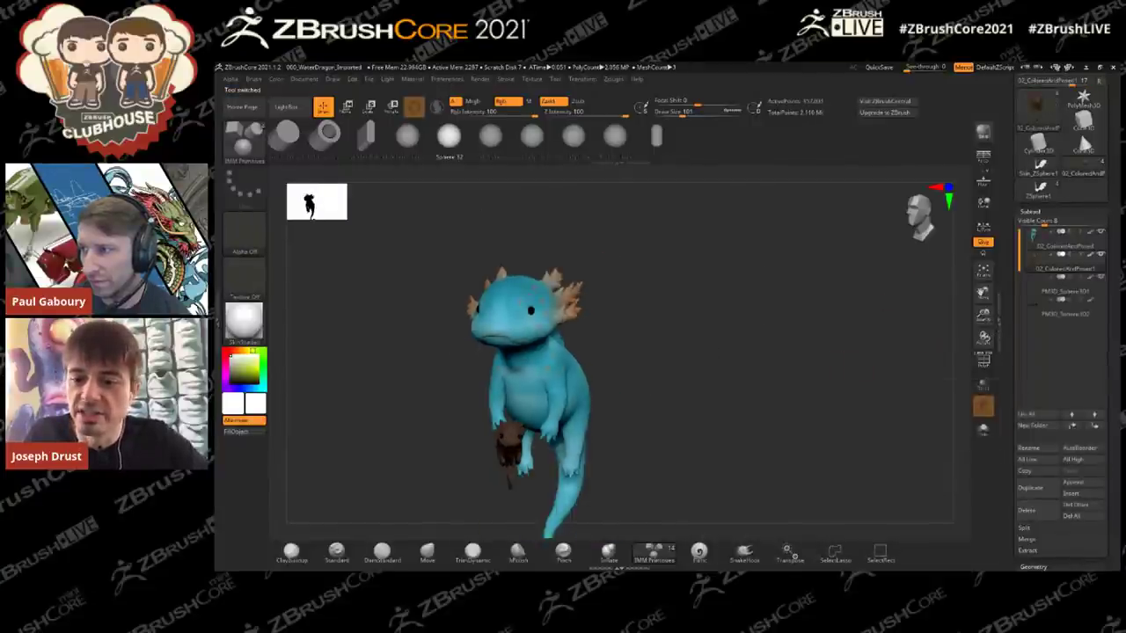
{"action": "left_click", "coordinate": [1066, 483]}
{"action": "left_click", "coordinate": [1030, 540]}
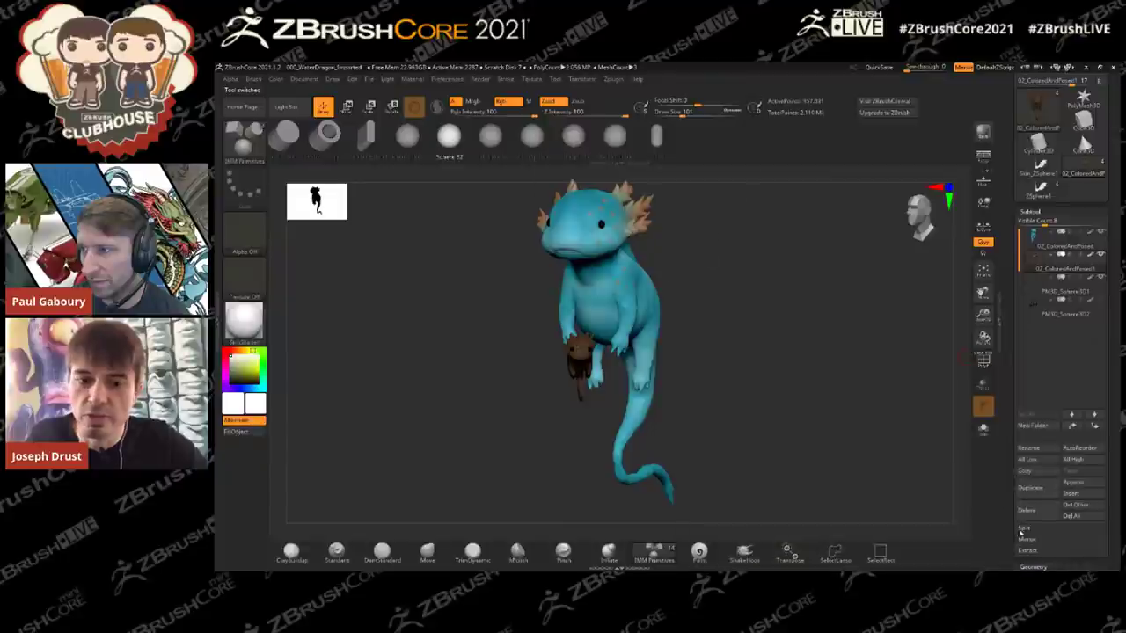
{"action": "left_click_drag", "start_coordinate": [792, 374], "coordinate": [836, 360]}
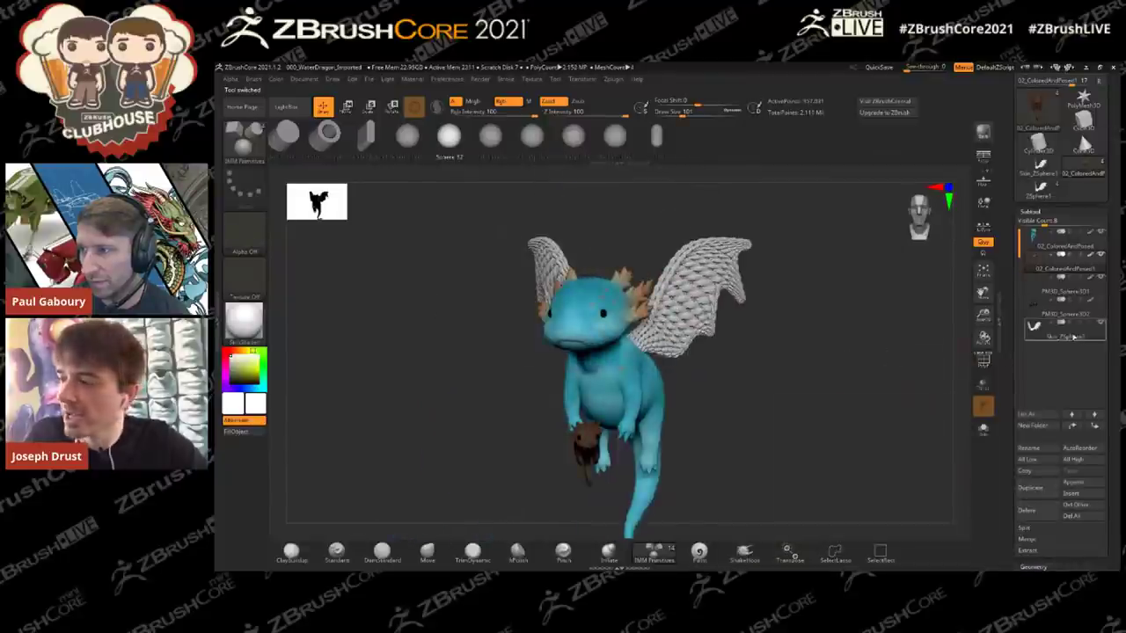
Step: Select the appended wing subtool, turn off its Dynamic Subdiv, and check its polyframe
{"action": "left_click", "coordinate": [1065, 333]}
{"action": "left_click_drag", "start_coordinate": [889, 385], "coordinate": [910, 363]}
{"action": "left_click_drag", "start_coordinate": [1010, 367], "coordinate": [1013, 220]}
{"action": "left_click", "coordinate": [1038, 220]}
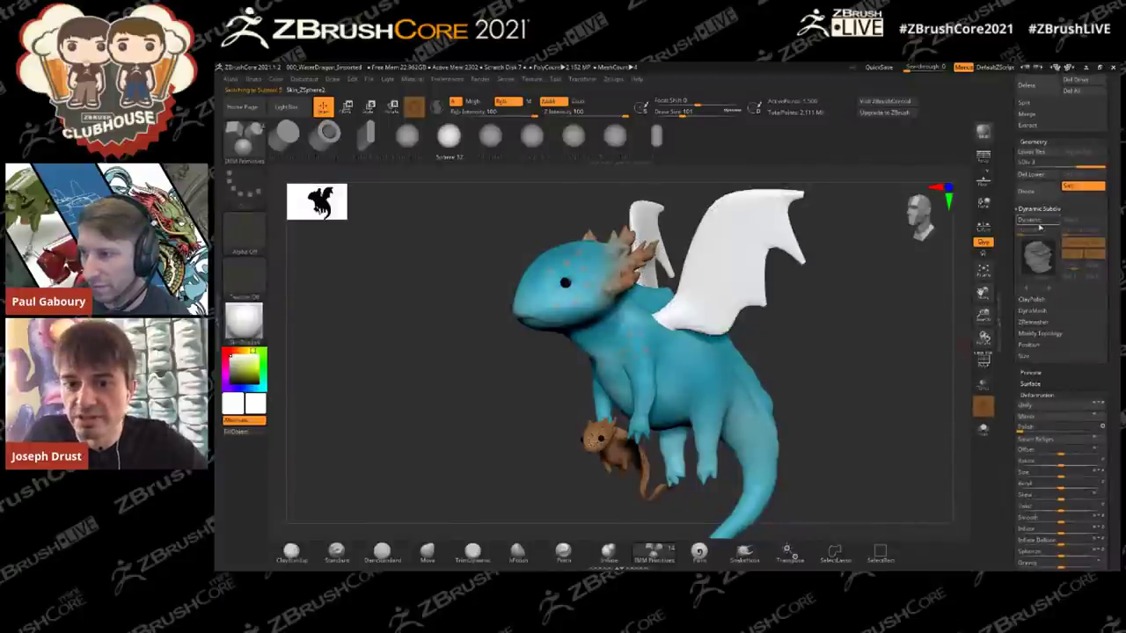
{"action": "left_click", "coordinate": [983, 361]}
{"action": "left_click", "coordinate": [984, 360]}
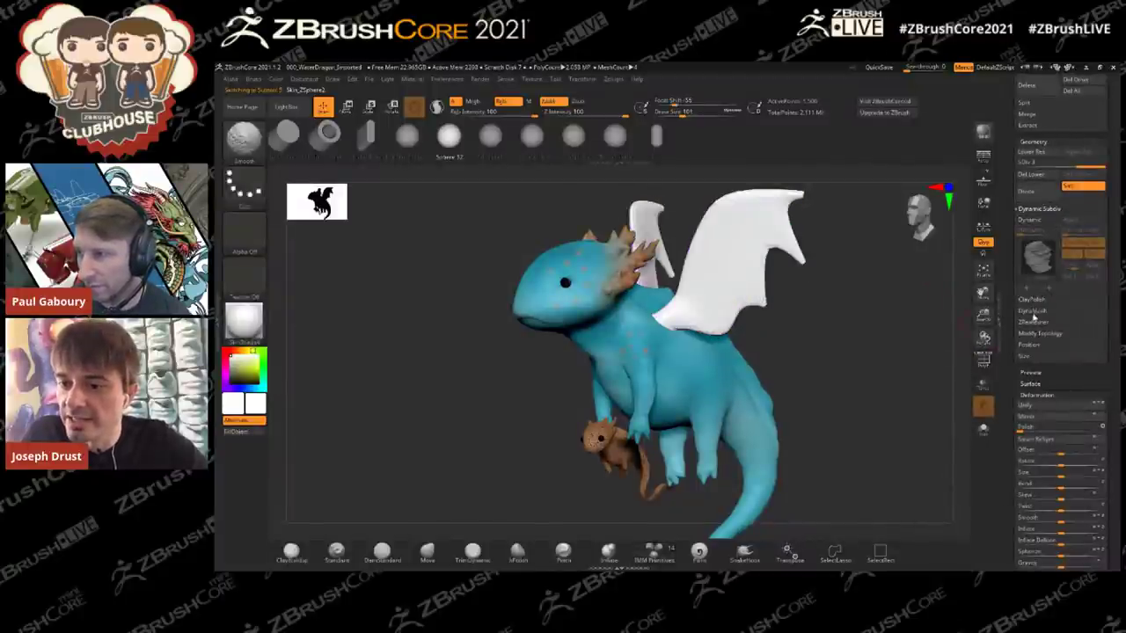
Step: Convert the wing subtool to a DynaMesh at resolution 128 and inspect the resulting polyframe
{"action": "left_click", "coordinate": [1032, 310]}
{"action": "left_click", "coordinate": [1036, 328]}
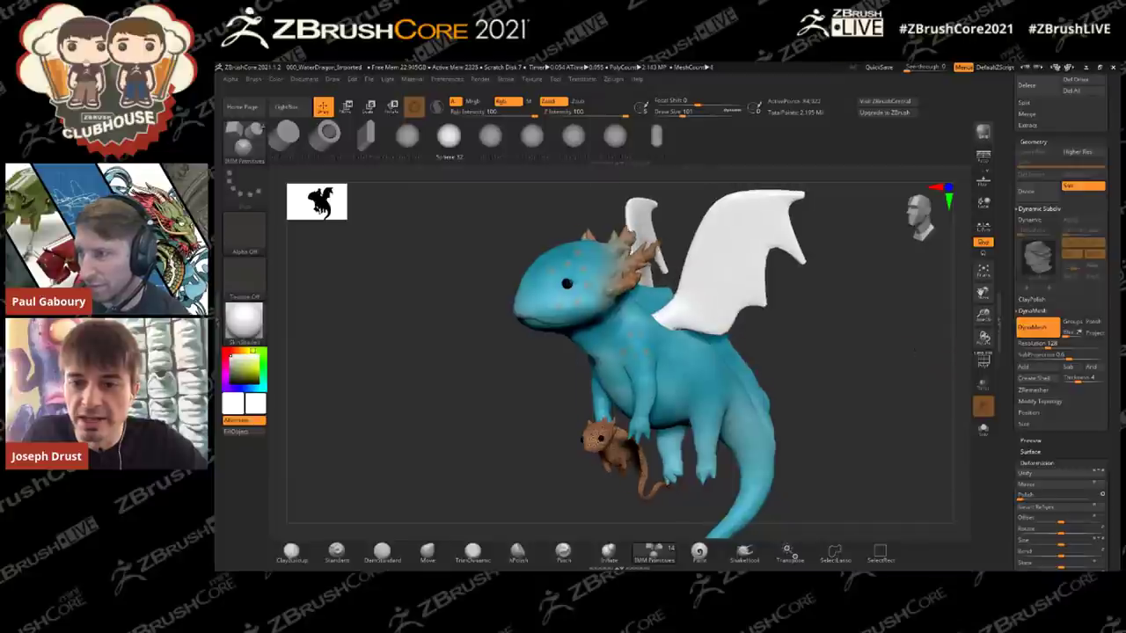
{"action": "left_click", "coordinate": [983, 363]}
{"action": "left_click", "coordinate": [983, 362]}
{"action": "left_click_drag", "start_coordinate": [920, 333], "coordinate": [900, 284]}
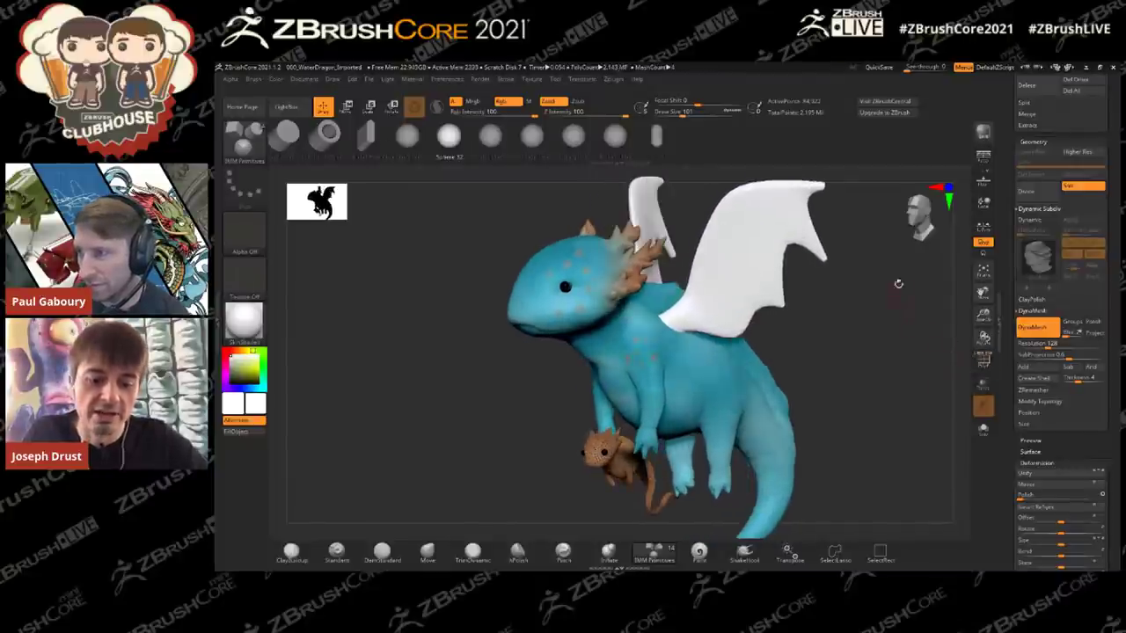
Step: Sample the dragon's blue body color and fill the wing subtool with it
{"action": "key", "text": "c"}
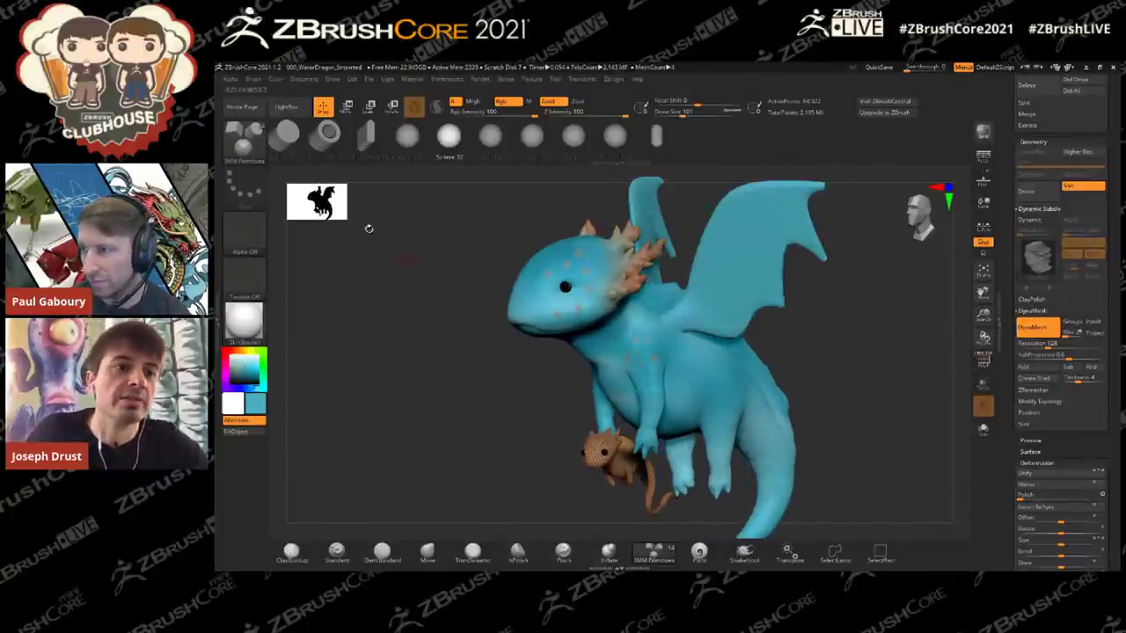
{"action": "left_click", "coordinate": [280, 80]}
{"action": "left_click", "coordinate": [322, 279]}
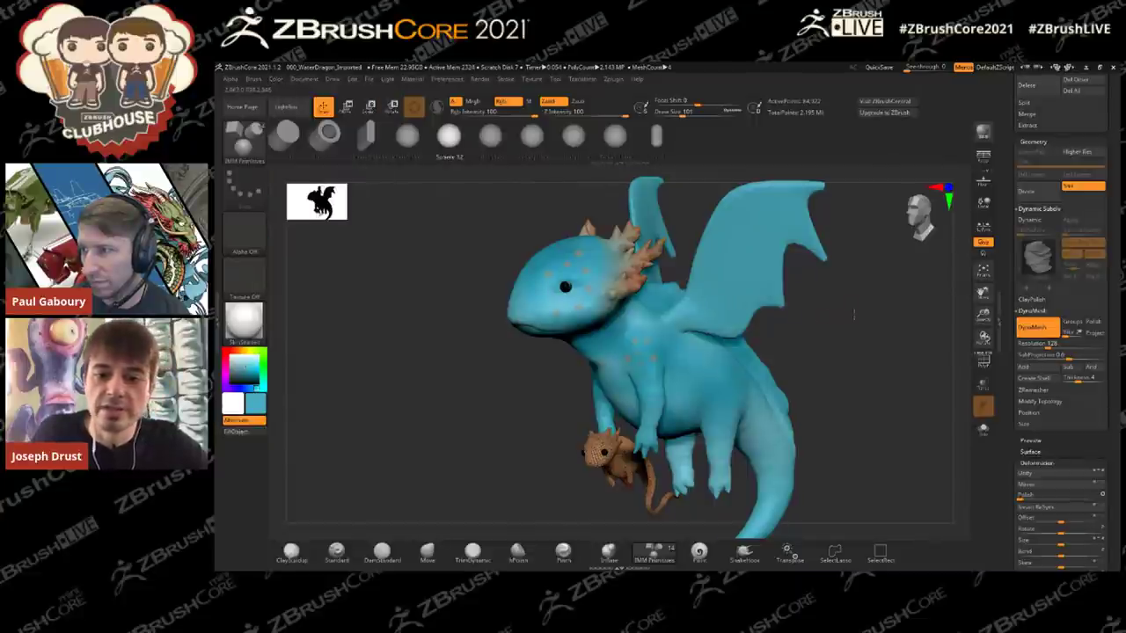
{"action": "mouse_move", "coordinate": [854, 314]}
{"action": "left_mouse_down"}
{"action": "mouse_move", "coordinate": [868, 318]}
{"action": "mouse_move", "coordinate": [839, 304]}
{"action": "left_mouse_up"}
Step: Build up the wing's upper edge with ClayBuildup strokes and smooth the wing's surface
{"action": "key", "text": "b"}
{"action": "left_click", "coordinate": [405, 204]}
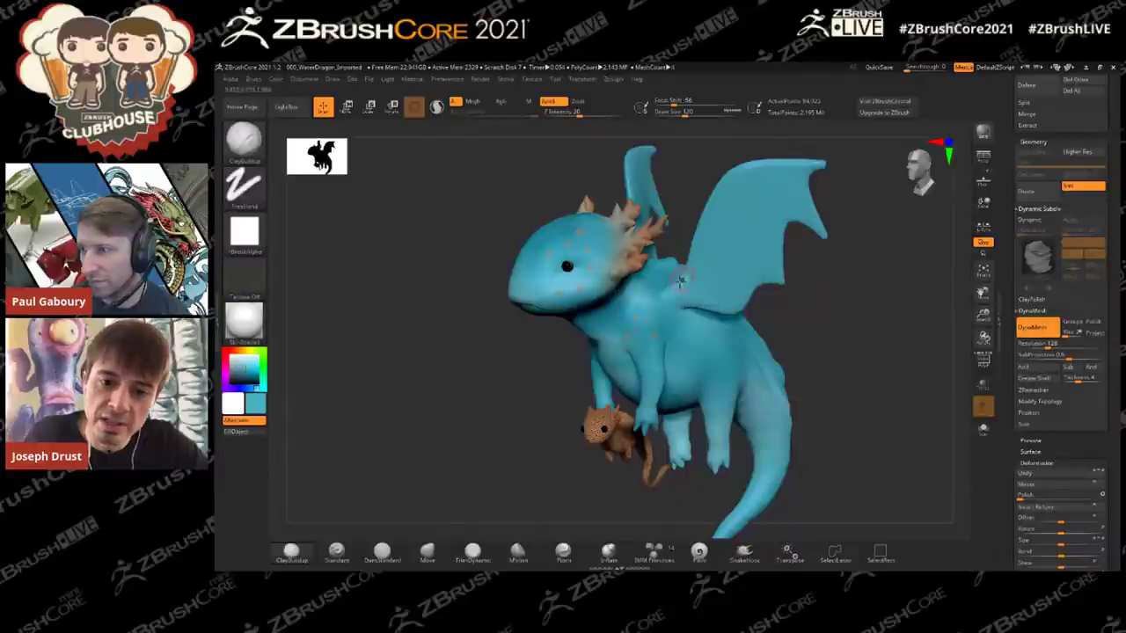
{"action": "left_click_drag", "start_coordinate": [770, 175], "coordinate": [791, 174]}
{"action": "key", "text": "shift"}
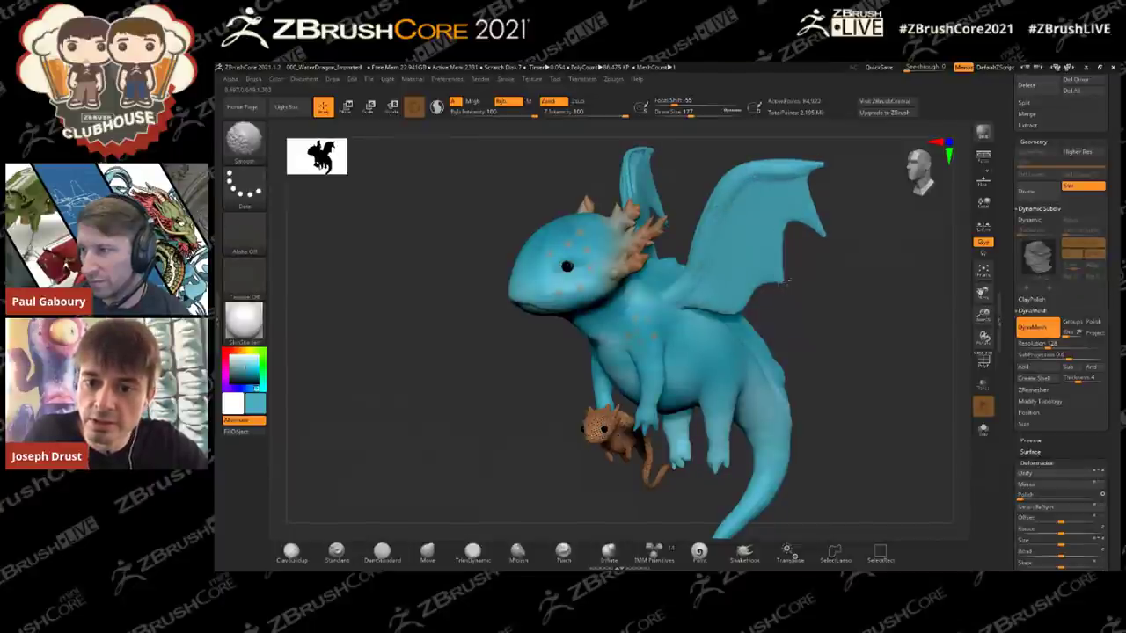
{"action": "key", "text": "shift"}
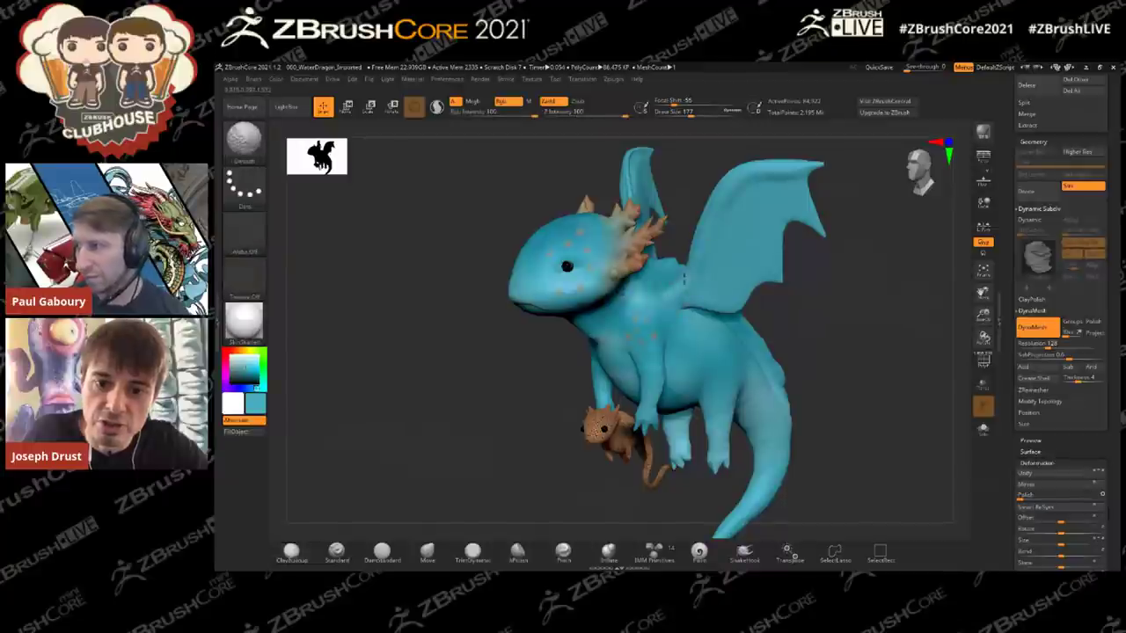
{"action": "key", "text": "shift"}
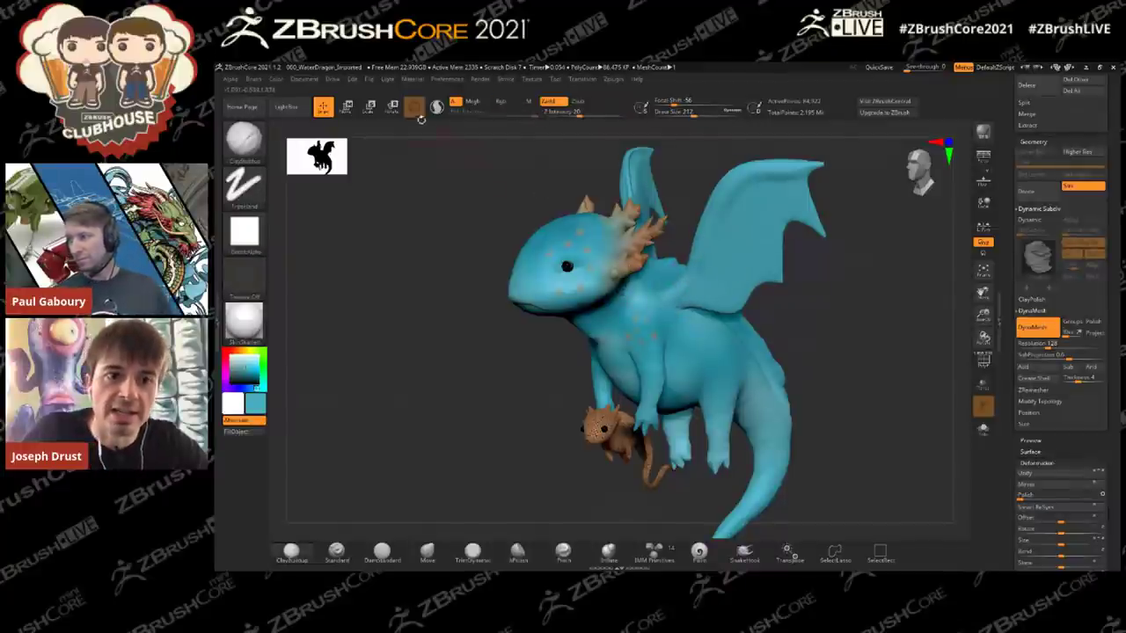
Step: Enable Sculptris Pro and smooth the wing's base and leading edge
{"action": "left_click", "coordinate": [436, 107]}
{"action": "left_click_drag", "start_coordinate": [673, 250], "coordinate": [674, 297], "text": "shift"}
{"action": "key", "text": "shift"}
{"action": "mouse_move", "coordinate": [715, 202]}
{"action": "left_mouse_down", "text": "shift"}
{"action": "mouse_move", "coordinate": [744, 173]}
{"action": "mouse_move", "coordinate": [788, 169]}
{"action": "mouse_move", "coordinate": [767, 167]}
{"action": "left_mouse_up", "text": "shift"}
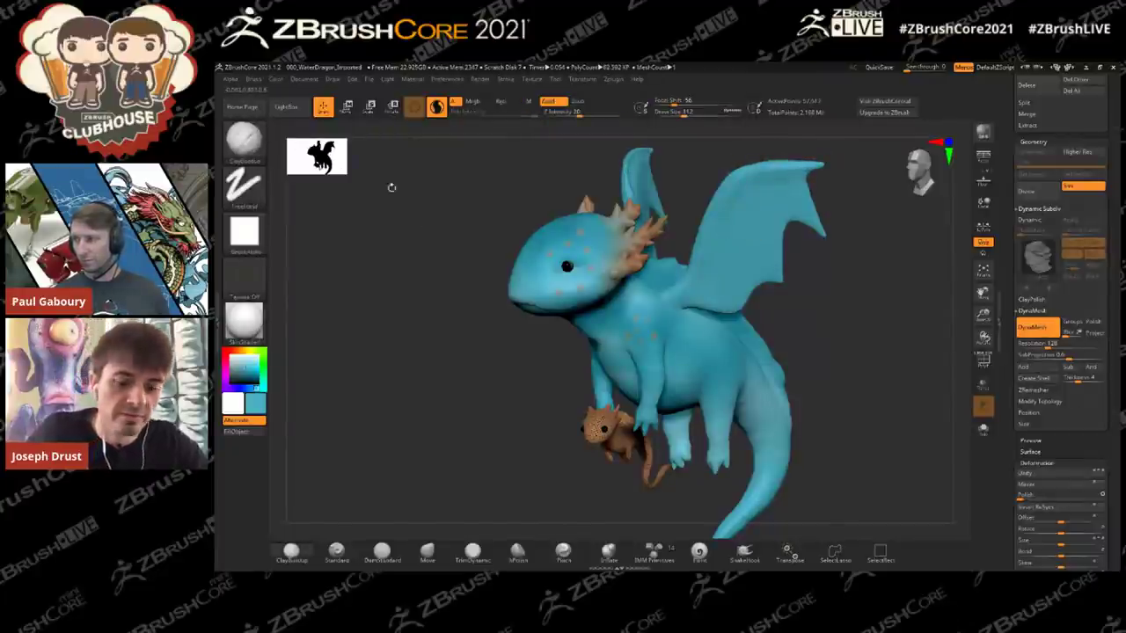
Step: Switch to the SnakeHook brush and adjust its draw size for sculpting the wing
{"action": "key", "text": "b"}
{"action": "key", "text": "s"}
{"action": "key", "text": "h"}
{"action": "key", "text": "s"}
{"action": "key", "text": "s"}
{"action": "left_click_drag", "start_coordinate": [724, 284], "coordinate": [754, 287]}
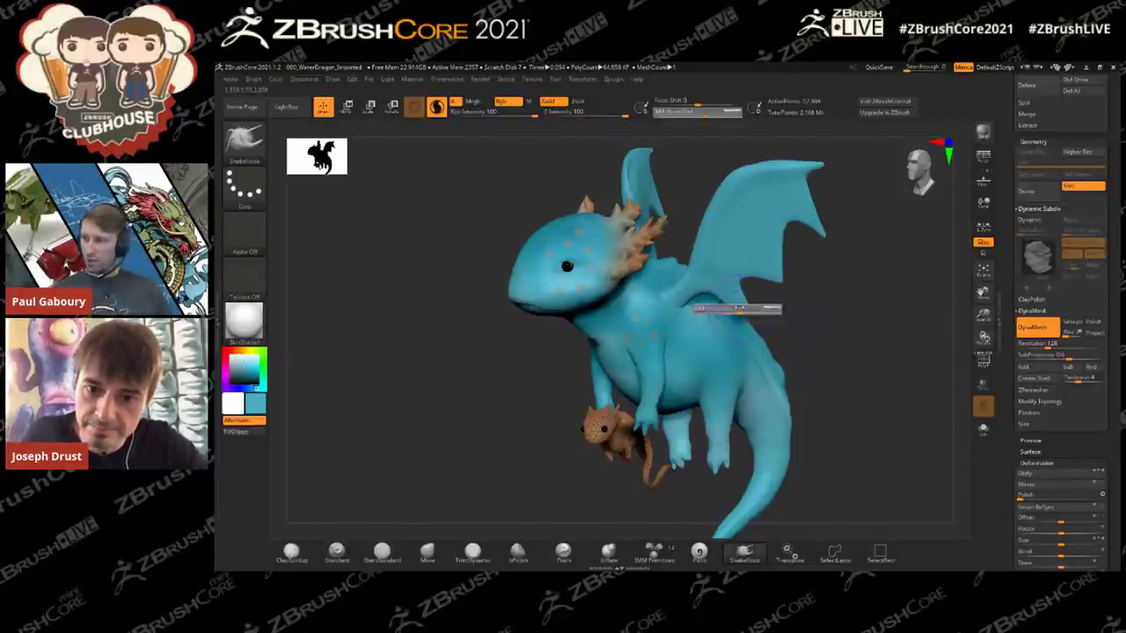
Step: Reshape the edge, tip and base of the dragon's near wing with the SnakeHook brush at varying draw sizes
{"action": "key", "text": "shift"}
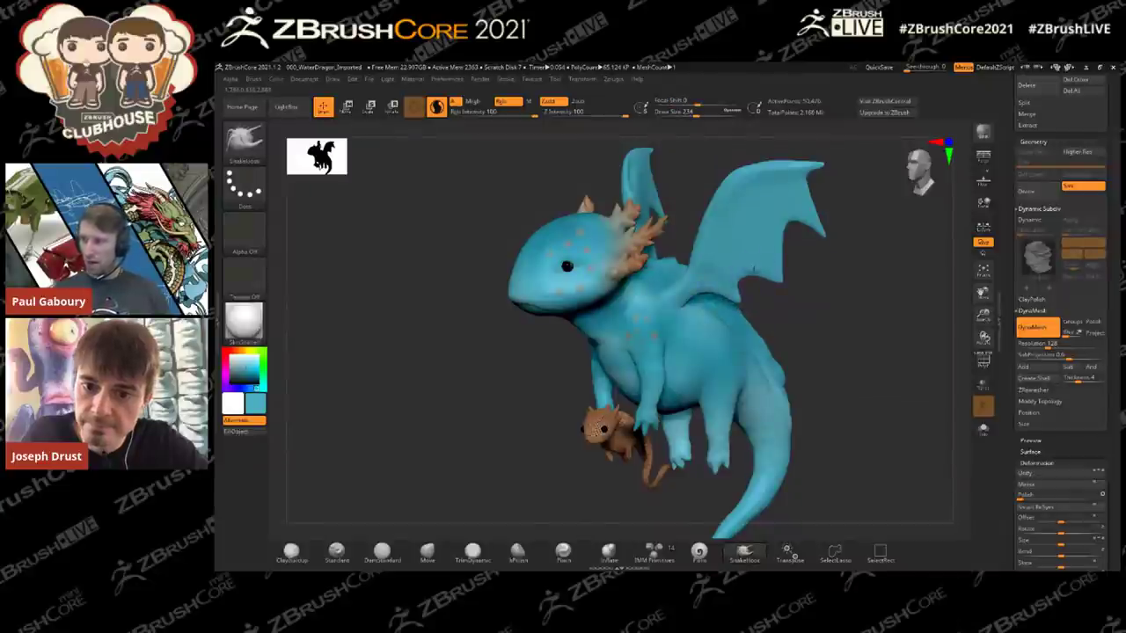
{"action": "key", "text": "s"}
{"action": "mouse_move", "coordinate": [755, 268]}
{"action": "left_mouse_down"}
{"action": "mouse_move", "coordinate": [772, 282]}
{"action": "mouse_move", "coordinate": [797, 212]}
{"action": "left_mouse_up"}
{"action": "key", "text": "s"}
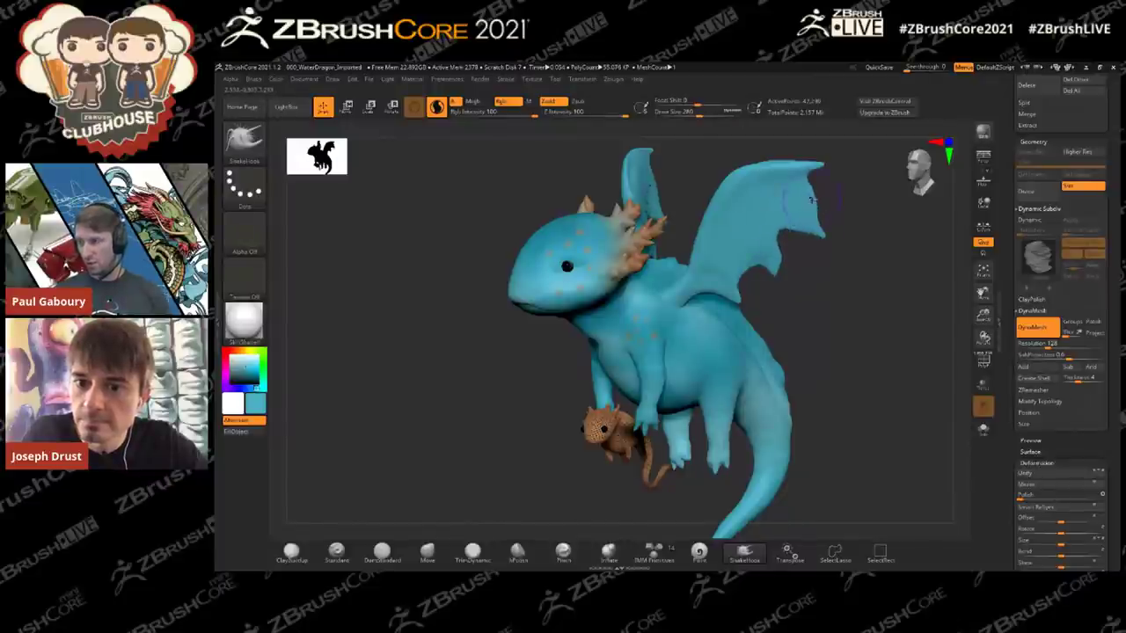
{"action": "mouse_move", "coordinate": [821, 170]}
{"action": "left_mouse_down"}
{"action": "mouse_move", "coordinate": [834, 176]}
{"action": "mouse_move", "coordinate": [804, 167]}
{"action": "left_mouse_up"}
{"action": "key", "text": "s"}
{"action": "mouse_move", "coordinate": [702, 223]}
{"action": "left_mouse_down"}
{"action": "mouse_move", "coordinate": [715, 224]}
{"action": "mouse_move", "coordinate": [699, 226]}
{"action": "left_mouse_up"}
{"action": "key", "text": "s"}
{"action": "left_click_drag", "start_coordinate": [701, 268], "coordinate": [675, 297]}
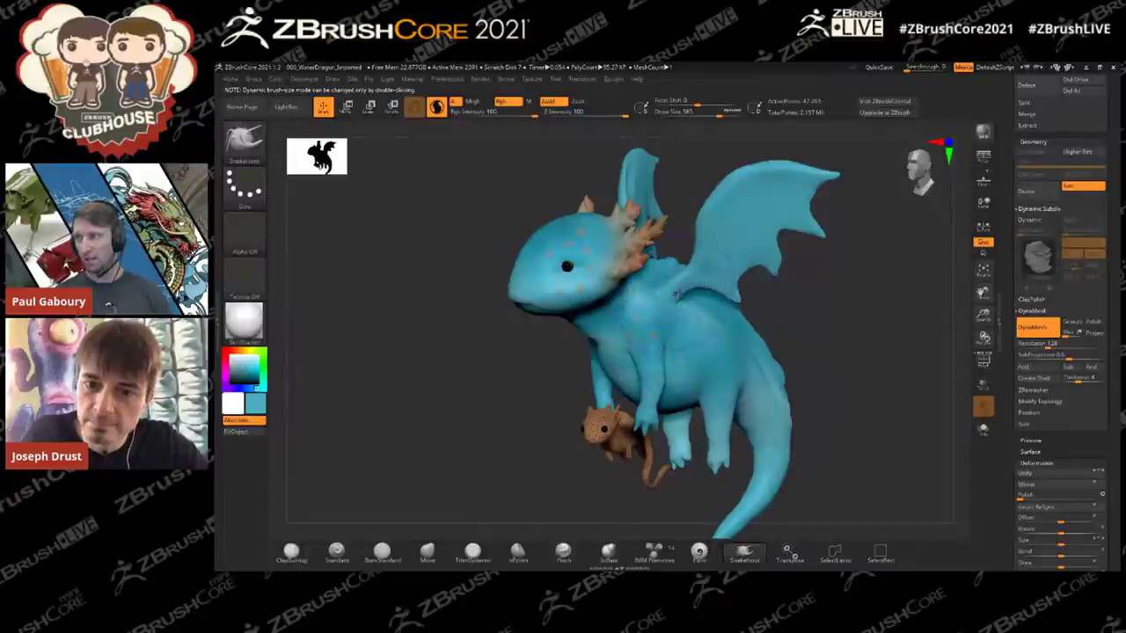
Step: Pull the dragon's upper back near the wing base with the SnakeHook brush at draw size 400
{"action": "left_click_drag", "start_coordinate": [959, 219], "coordinate": [891, 225]}
{"action": "key", "text": "s"}
{"action": "key", "text": "s"}
{"action": "left_click_drag", "start_coordinate": [666, 260], "coordinate": [658, 260]}
{"action": "left_click_drag", "start_coordinate": [662, 261], "coordinate": [667, 214]}
{"action": "left_click_drag", "start_coordinate": [849, 204], "coordinate": [919, 218]}
{"action": "mouse_move", "coordinate": [870, 262]}
{"action": "left_mouse_down"}
{"action": "mouse_move", "coordinate": [897, 277]}
{"action": "mouse_move", "coordinate": [860, 289]}
{"action": "mouse_move", "coordinate": [873, 266]}
{"action": "left_mouse_up"}
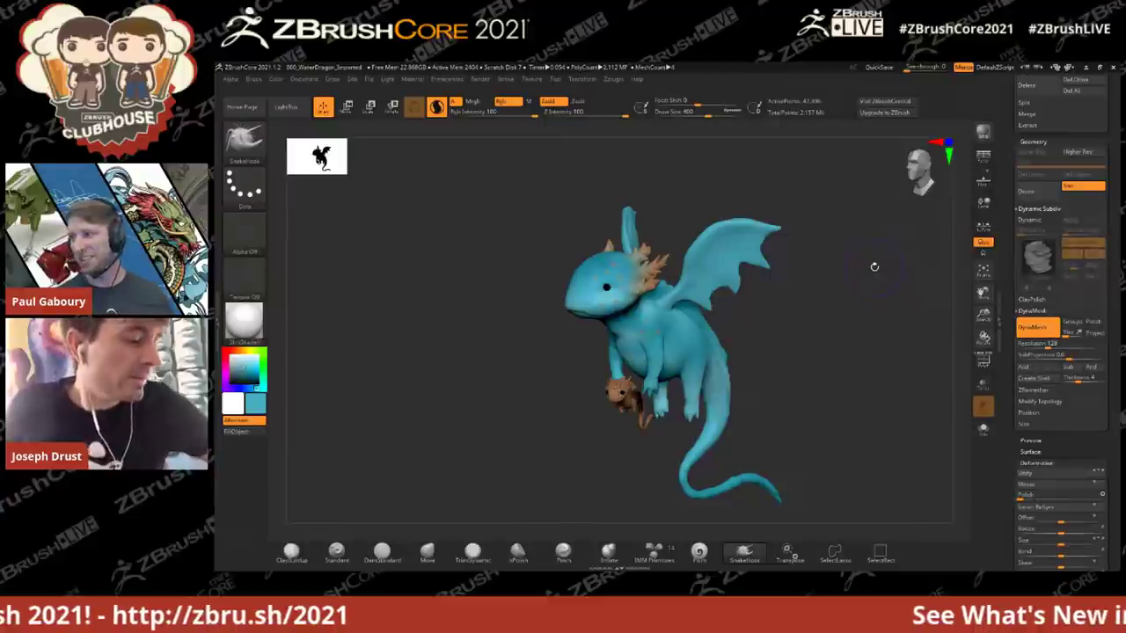
{"action": "left_click_drag", "start_coordinate": [873, 272], "coordinate": [869, 308]}
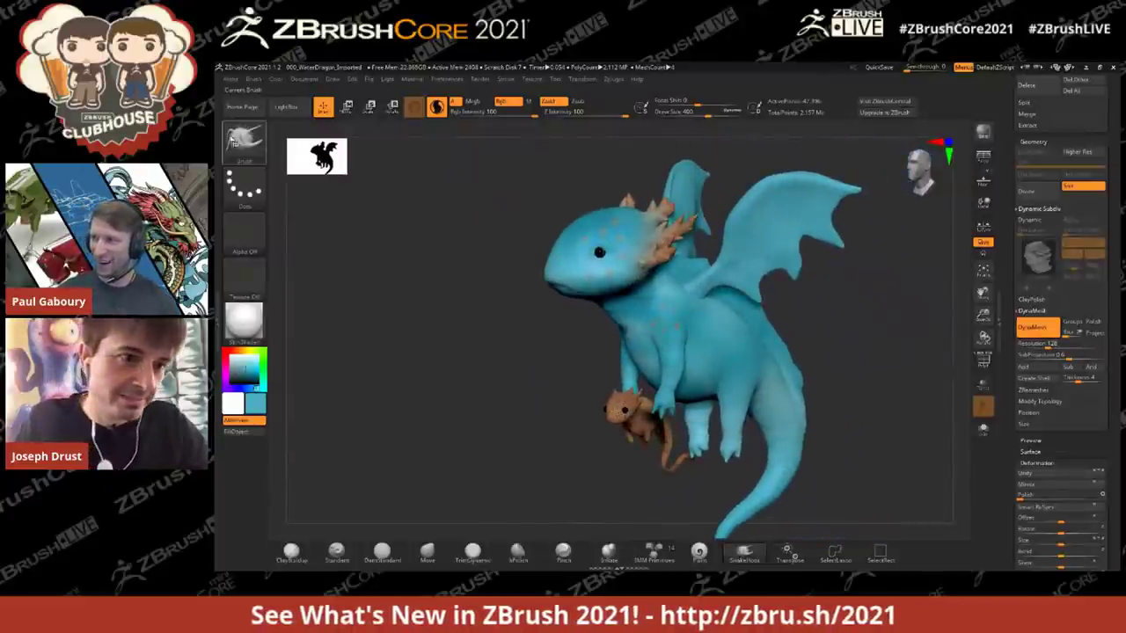
Step: Select the ClayBuildup brush
{"action": "key", "text": "b"}
{"action": "left_click", "coordinate": [349, 151]}
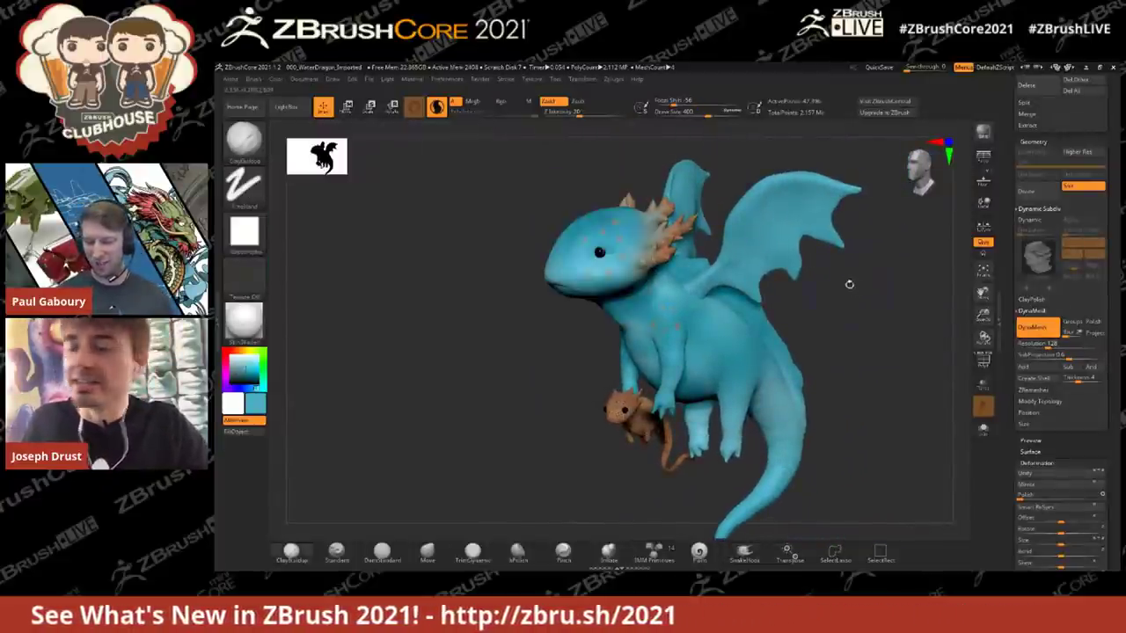
{"action": "key", "text": "s"}
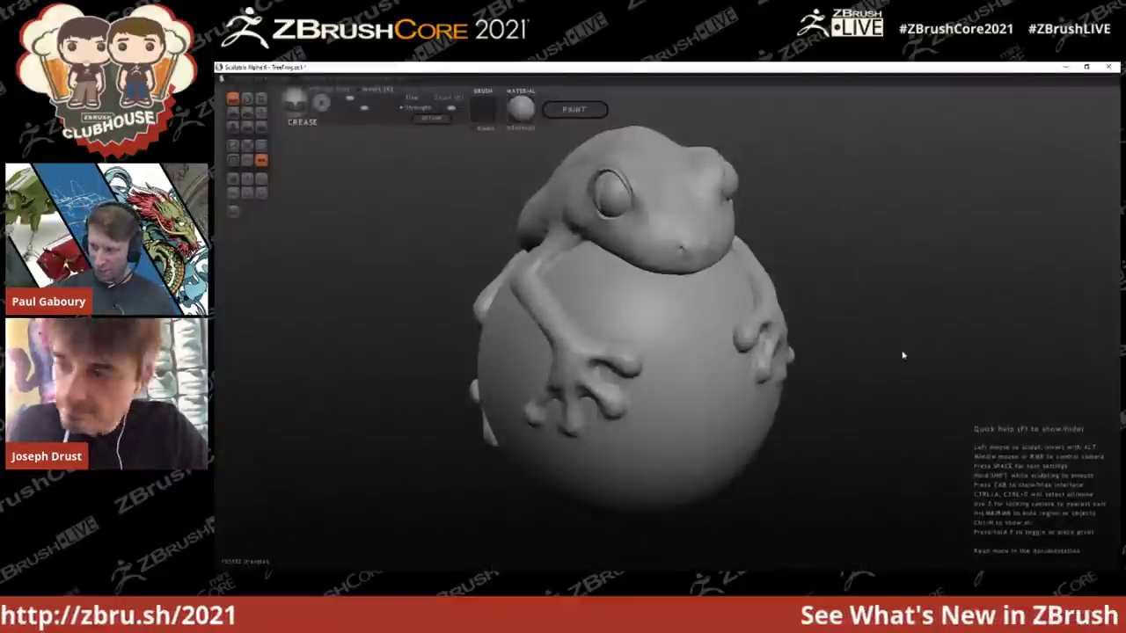
Step: Switch to Sculptris and save the tree frog sculpt as TreeFrog.sc1 in the ZBrushCore2021 Stream folder
{"action": "mouse_move", "coordinate": [902, 355]}
{"action": "middle_mouse_down"}
{"action": "mouse_move", "coordinate": [872, 367]}
{"action": "mouse_move", "coordinate": [881, 370]}
{"action": "middle_mouse_up"}
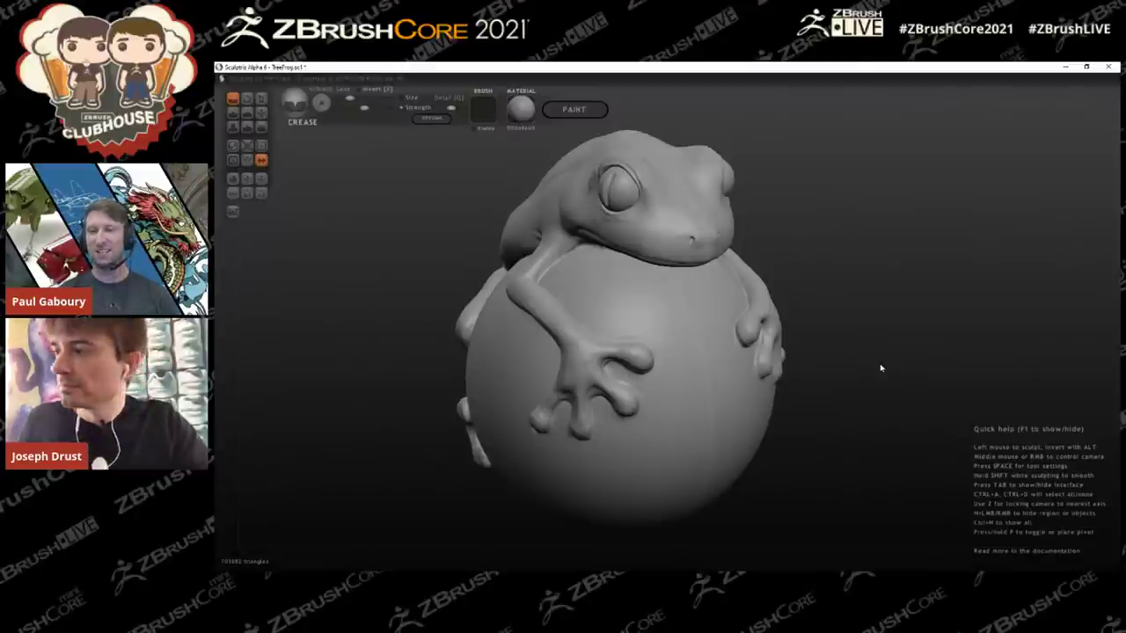
{"action": "left_click_drag", "start_coordinate": [880, 368], "coordinate": [841, 361]}
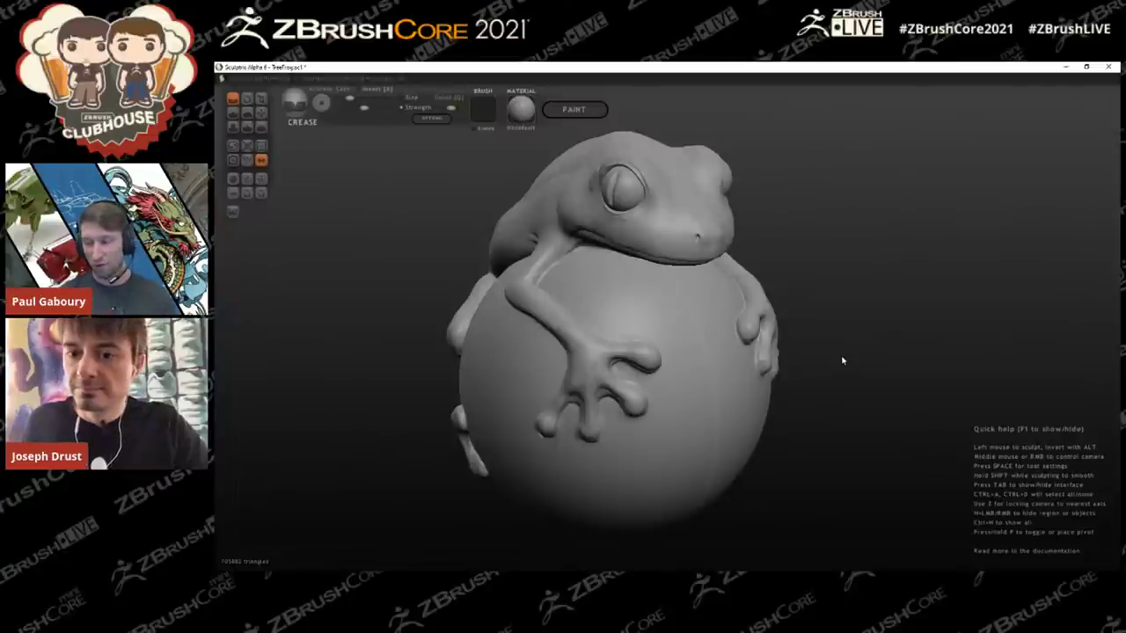
{"action": "middle_click_drag", "start_coordinate": [840, 354], "coordinate": [813, 384]}
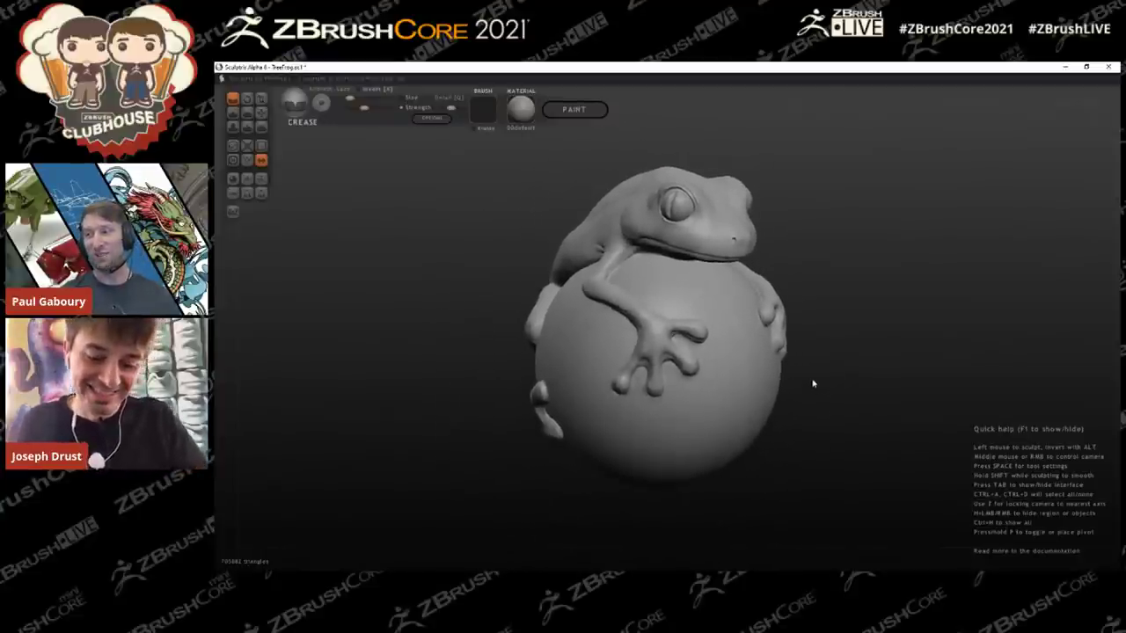
{"action": "mouse_move", "coordinate": [829, 392]}
{"action": "middle_mouse_down"}
{"action": "mouse_move", "coordinate": [861, 395]}
{"action": "mouse_move", "coordinate": [833, 392]}
{"action": "middle_mouse_up"}
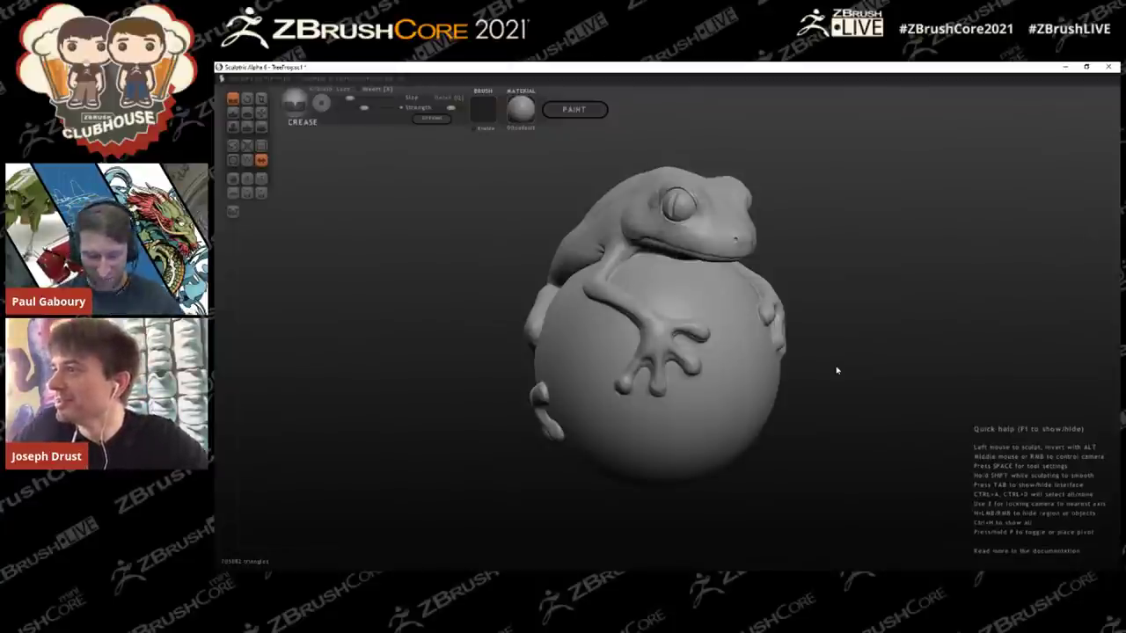
{"action": "mouse_move", "coordinate": [838, 343]}
{"action": "middle_mouse_down"}
{"action": "mouse_move", "coordinate": [850, 326]}
{"action": "mouse_move", "coordinate": [850, 350]}
{"action": "middle_mouse_up"}
{"action": "right_click_drag", "start_coordinate": [850, 351], "coordinate": [833, 333]}
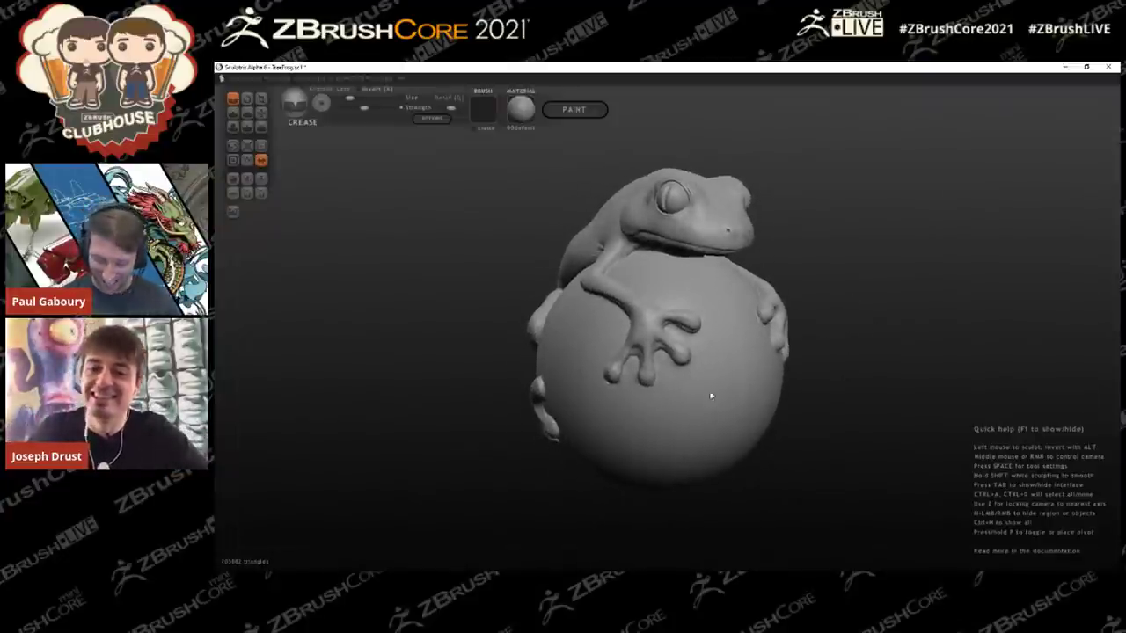
{"action": "mouse_move", "coordinate": [664, 370]}
{"action": "middle_mouse_down"}
{"action": "mouse_move", "coordinate": [676, 384]}
{"action": "mouse_move", "coordinate": [696, 380]}
{"action": "mouse_move", "coordinate": [645, 372]}
{"action": "middle_mouse_up"}
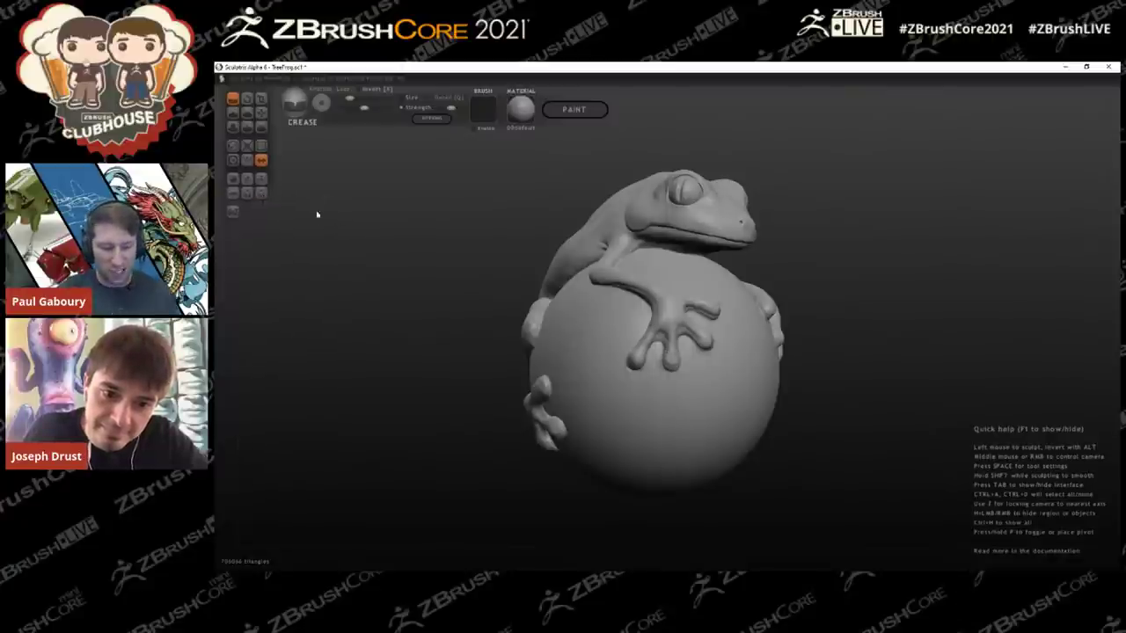
{"action": "left_click", "coordinate": [261, 193]}
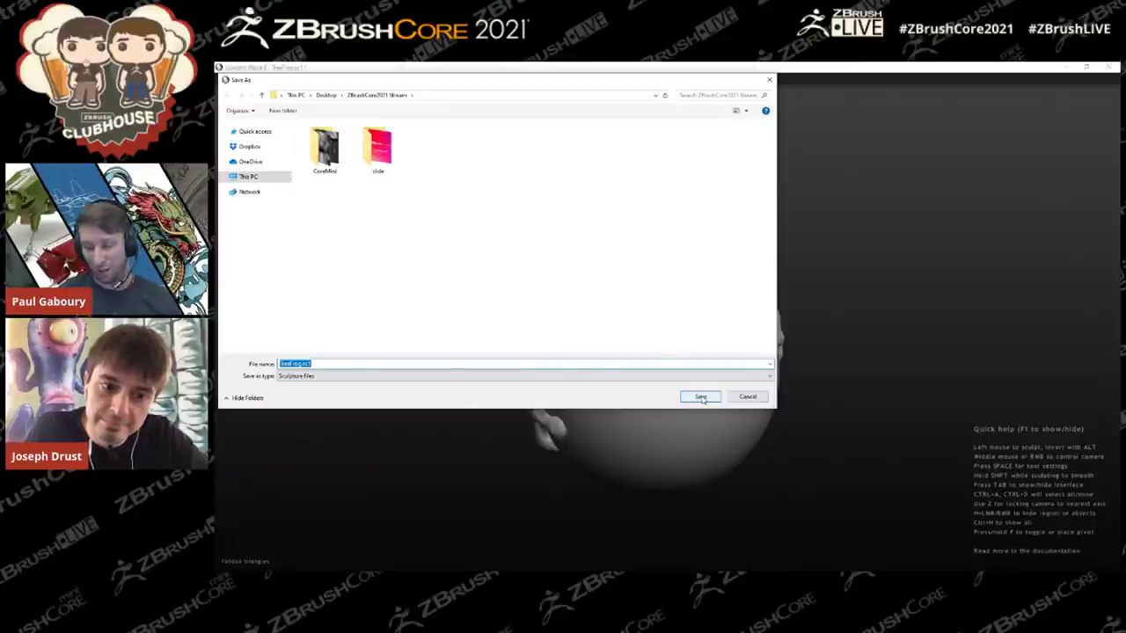
{"action": "left_click", "coordinate": [700, 397]}
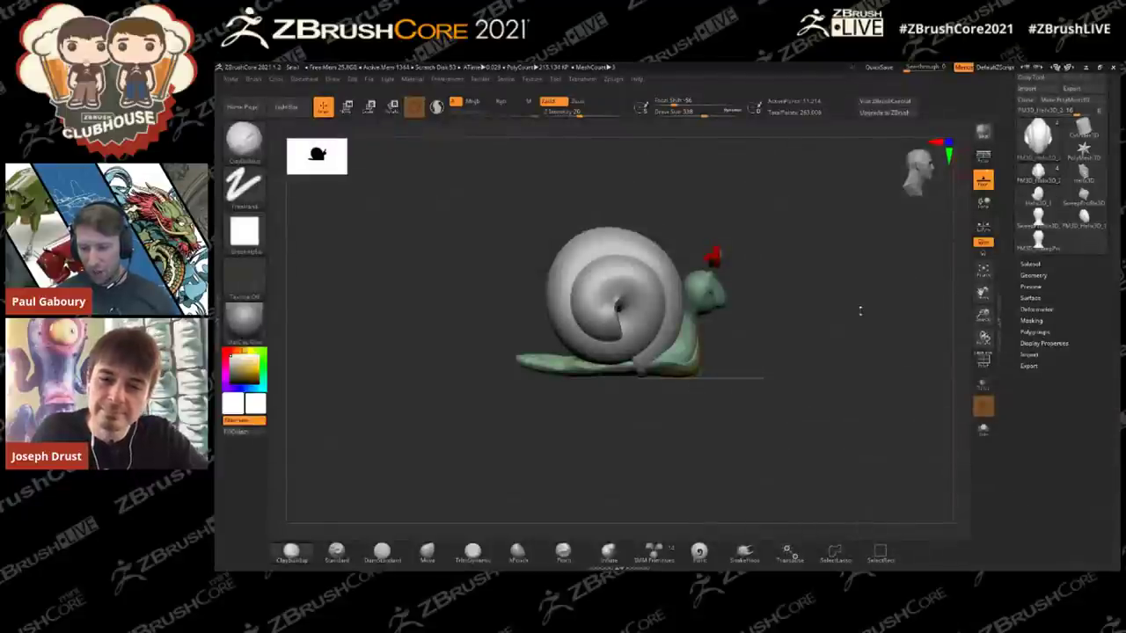
Step: Switch to ZBrushCore, make the PolyMesh3D star the active tool and import the Sculptris file TreeFrog.sc1
{"action": "left_click_drag", "start_coordinate": [859, 311], "coordinate": [832, 320]}
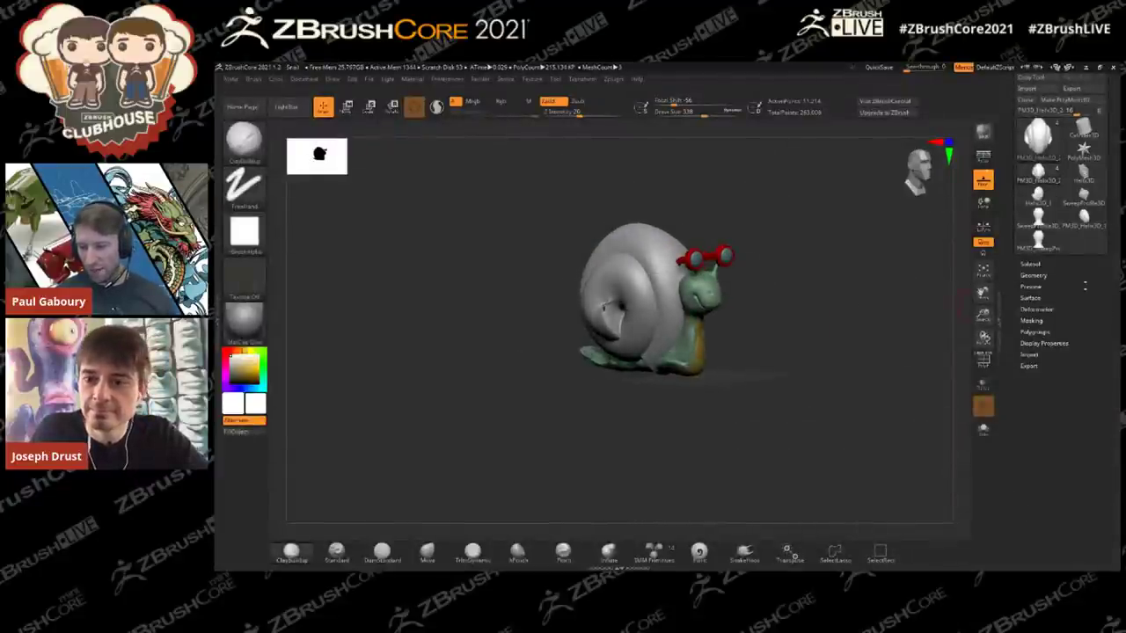
{"action": "left_click_drag", "start_coordinate": [1085, 284], "coordinate": [1086, 304]}
{"action": "left_click", "coordinate": [1084, 167]}
{"action": "left_click_drag", "start_coordinate": [844, 289], "coordinate": [814, 288]}
{"action": "right_click_drag", "start_coordinate": [756, 299], "coordinate": [832, 337], "text": "ctrl"}
{"action": "left_click_drag", "start_coordinate": [832, 339], "coordinate": [784, 365]}
{"action": "right_click_drag", "start_coordinate": [784, 365], "coordinate": [791, 369], "text": "ctrl"}
{"action": "key", "text": "s"}
{"action": "left_click_drag", "start_coordinate": [798, 351], "coordinate": [778, 351]}
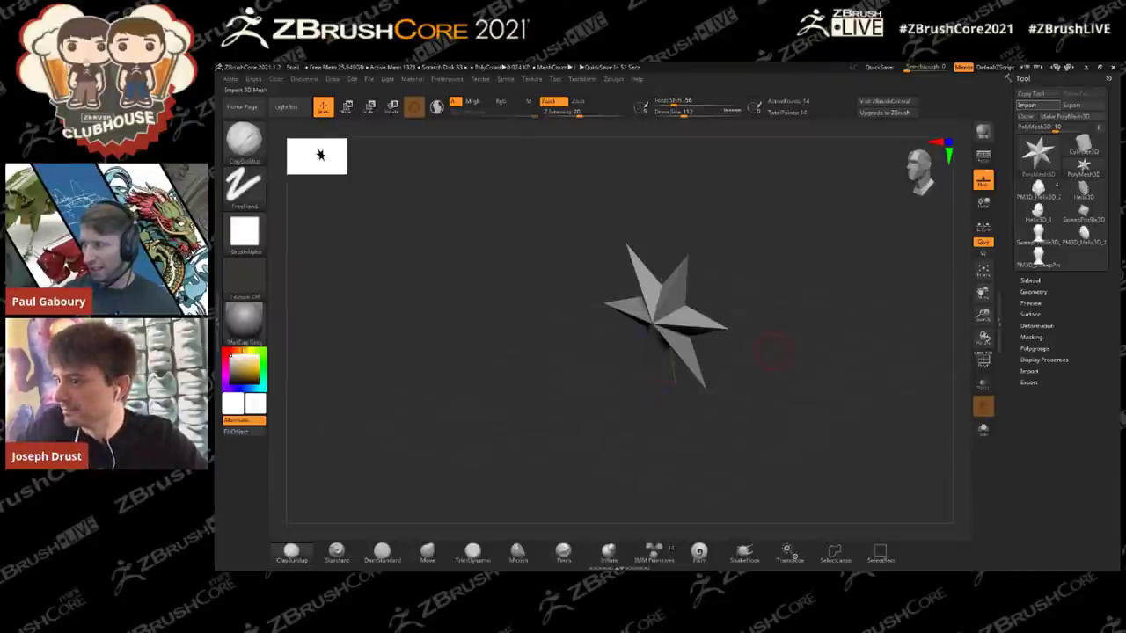
{"action": "left_click_drag", "start_coordinate": [839, 251], "coordinate": [726, 160]}
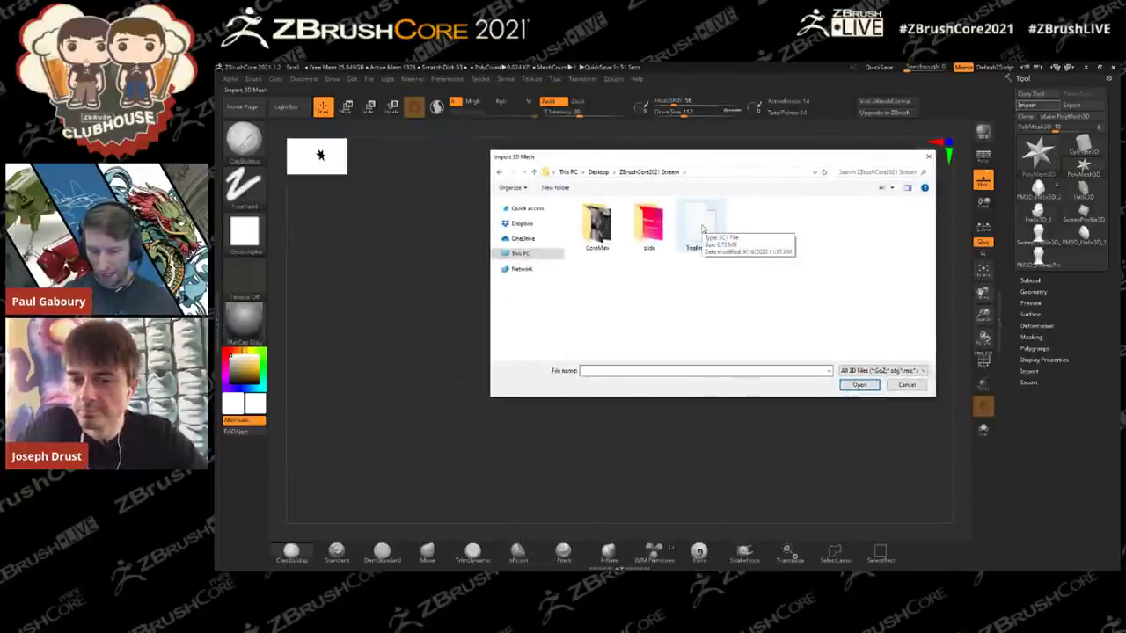
{"action": "double_click", "coordinate": [699, 226]}
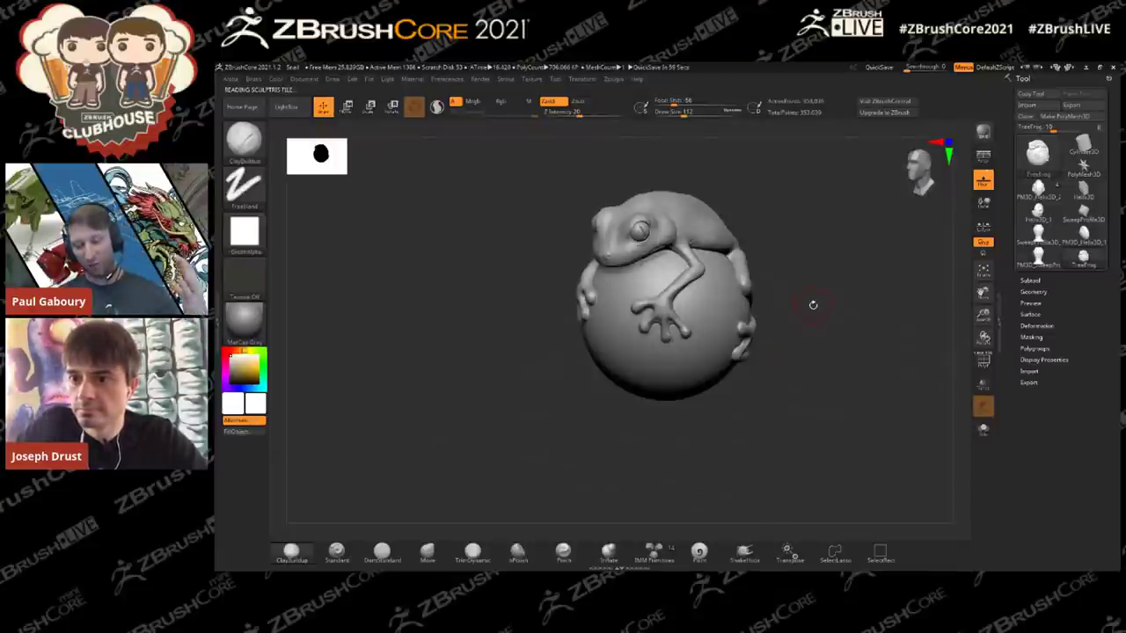
Step: Show the imported frog's polyframe temporarily and examine the triangle mesh and shape from several angles
{"action": "left_click_drag", "start_coordinate": [788, 394], "coordinate": [849, 389]}
{"action": "key", "text": "shift+f"}
{"action": "mouse_move", "coordinate": [765, 295]}
{"action": "right_mouse_down", "text": "ctrl"}
{"action": "mouse_move", "coordinate": [756, 360]}
{"action": "mouse_move", "coordinate": [748, 295]}
{"action": "mouse_move", "coordinate": [729, 337]}
{"action": "mouse_move", "coordinate": [724, 391]}
{"action": "mouse_move", "coordinate": [747, 339]}
{"action": "right_mouse_up", "text": "ctrl"}
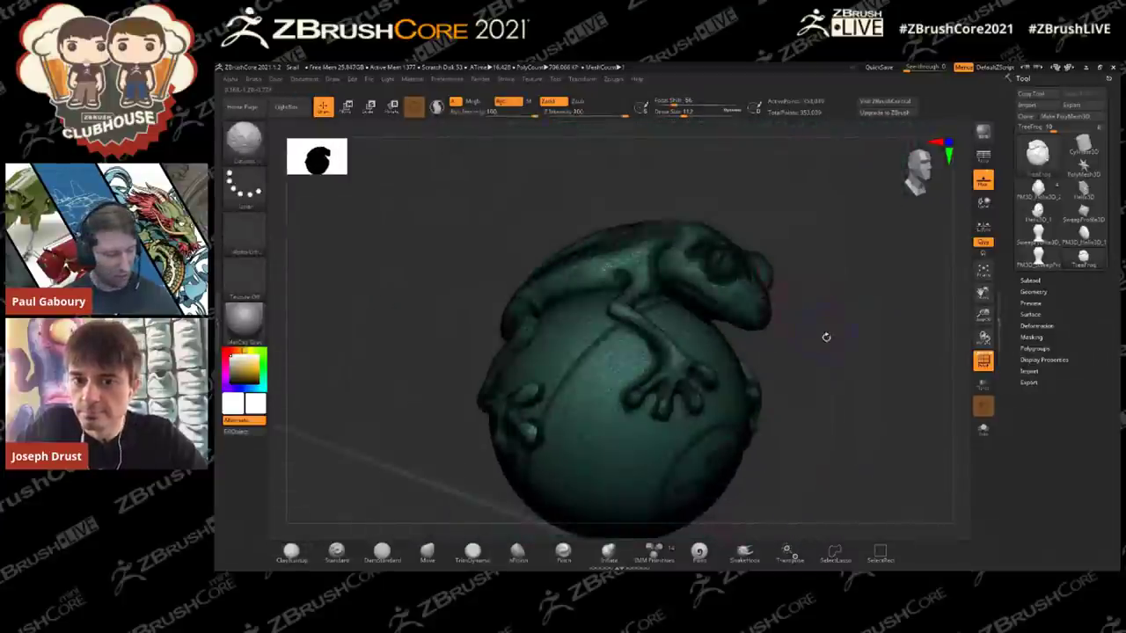
{"action": "key", "text": "shift+f"}
{"action": "left_click_drag", "start_coordinate": [845, 329], "coordinate": [806, 352]}
{"action": "right_click_drag", "start_coordinate": [807, 351], "coordinate": [851, 319], "text": "alt"}
{"action": "right_click_drag", "start_coordinate": [682, 339], "coordinate": [679, 295], "text": "ctrl"}
{"action": "right_click_drag", "start_coordinate": [679, 295], "coordinate": [776, 291]}
Step: Set the draw size to 44, enable Sculptris Pro mode and smooth the fingertips of the frog's front foot
{"action": "key", "text": "s"}
{"action": "left_click", "coordinate": [795, 303]}
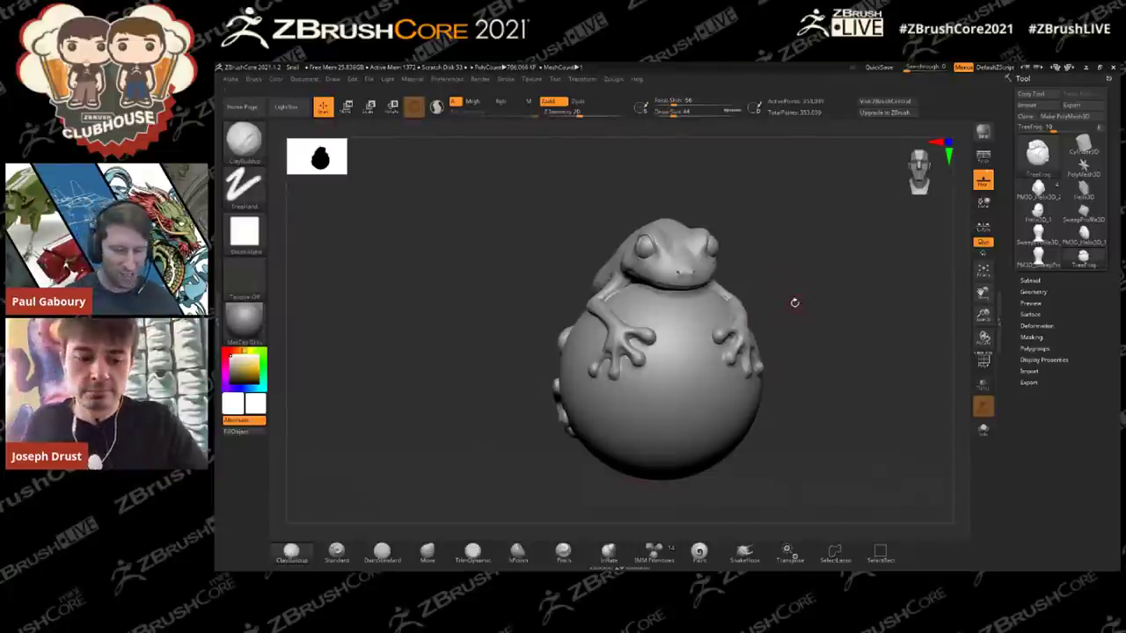
{"action": "left_click", "coordinate": [437, 107]}
{"action": "right_click_drag", "start_coordinate": [668, 343], "coordinate": [669, 398], "text": "ctrl"}
{"action": "right_click_drag", "start_coordinate": [653, 350], "coordinate": [694, 358], "text": "alt"}
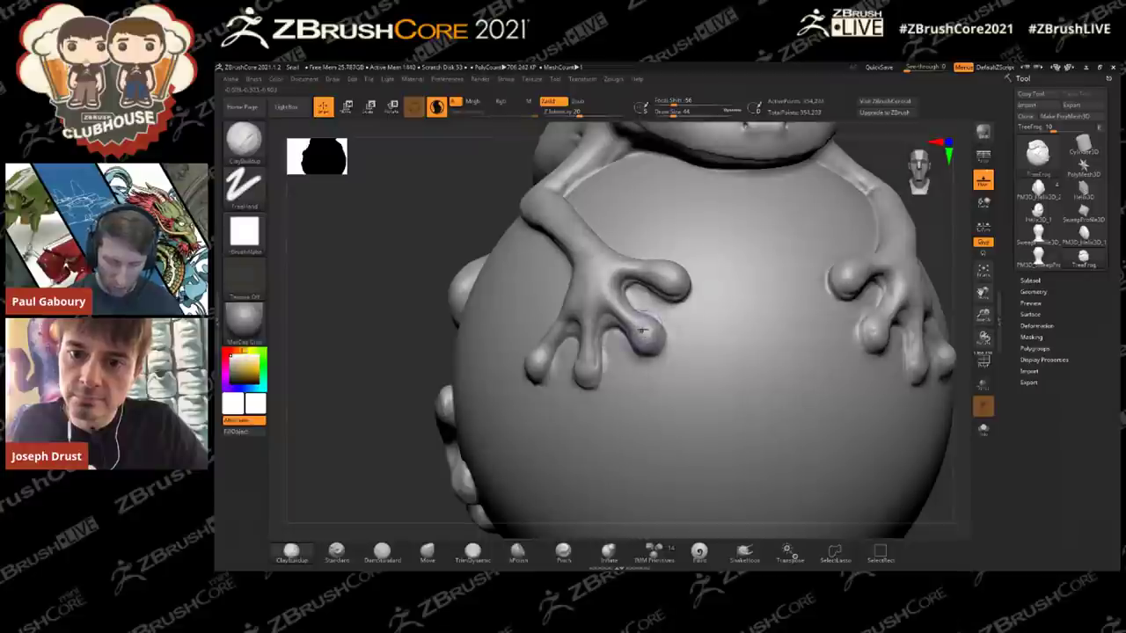
{"action": "key", "text": "shift"}
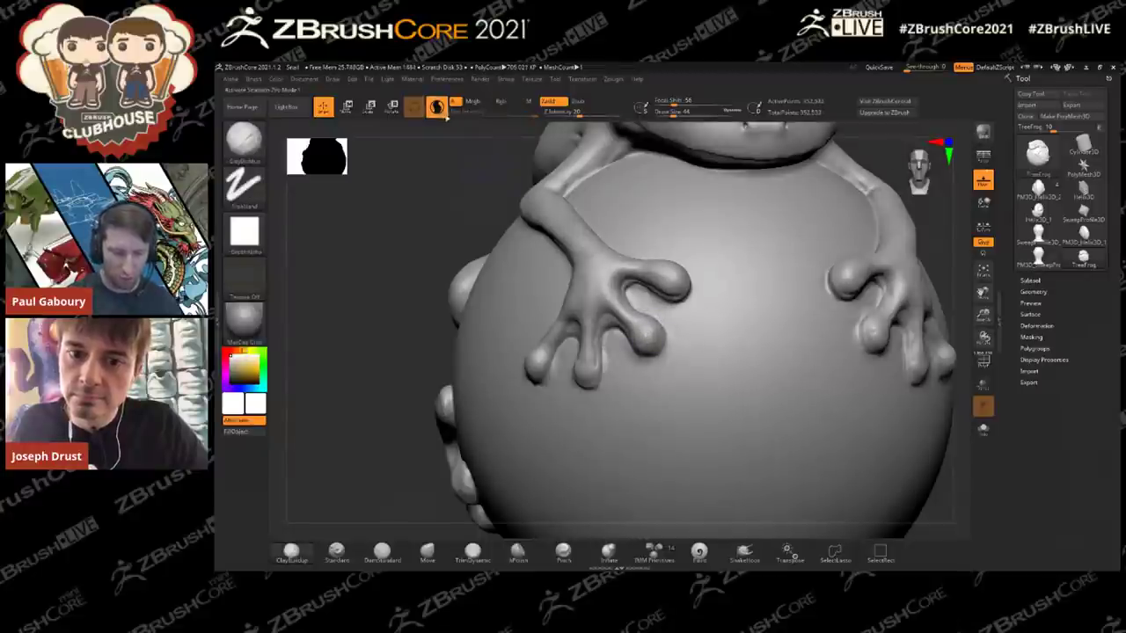
{"action": "left_click_drag", "start_coordinate": [589, 371], "coordinate": [589, 373], "text": "shift"}
{"action": "right_click_drag", "start_coordinate": [638, 376], "coordinate": [648, 283], "text": "ctrl"}
{"action": "right_click_drag", "start_coordinate": [761, 387], "coordinate": [686, 334], "text": "alt"}
{"action": "right_click_drag", "start_coordinate": [686, 335], "coordinate": [757, 356], "text": "ctrl"}
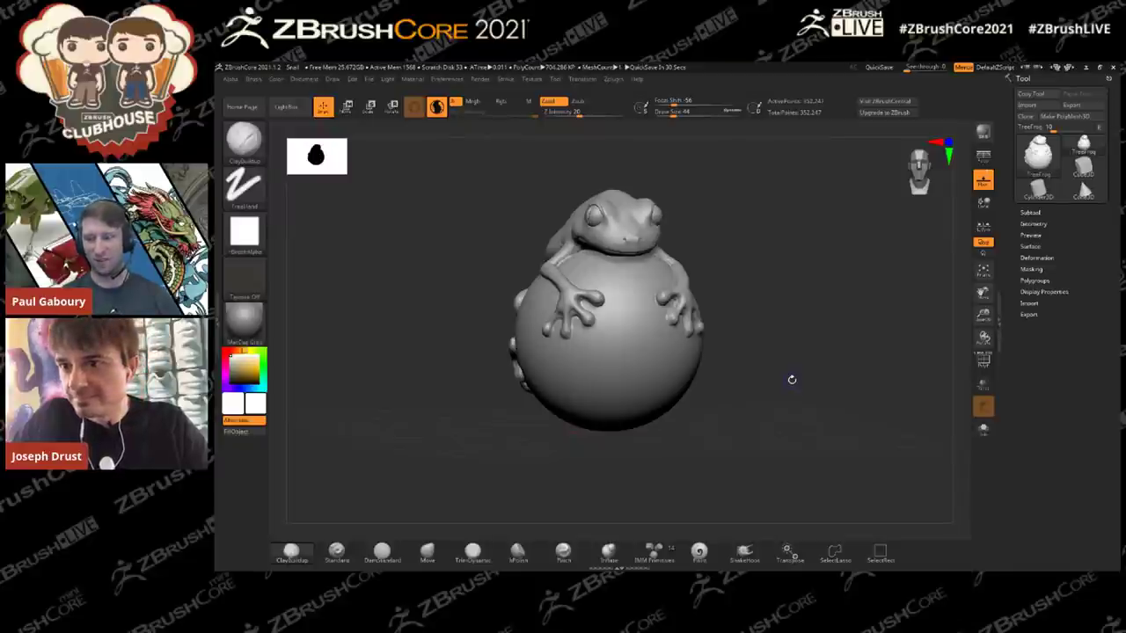
Step: Retopologize the frog with ZRemesher
{"action": "left_click", "coordinate": [1034, 225]}
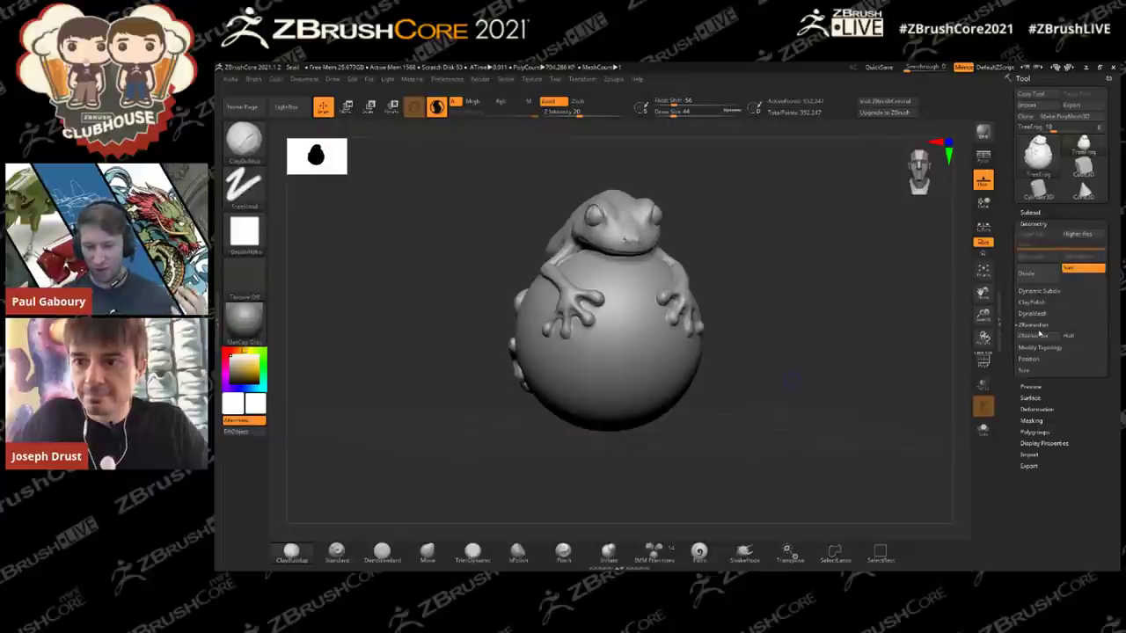
{"action": "right_click_drag", "start_coordinate": [674, 355], "coordinate": [648, 317]}
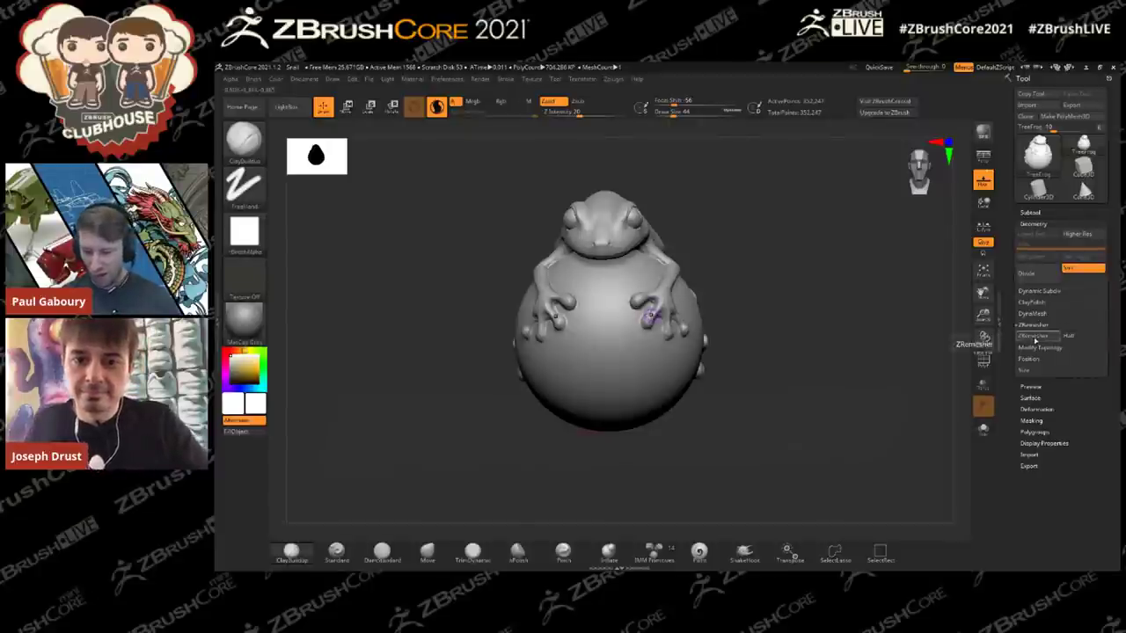
{"action": "left_click", "coordinate": [1033, 336]}
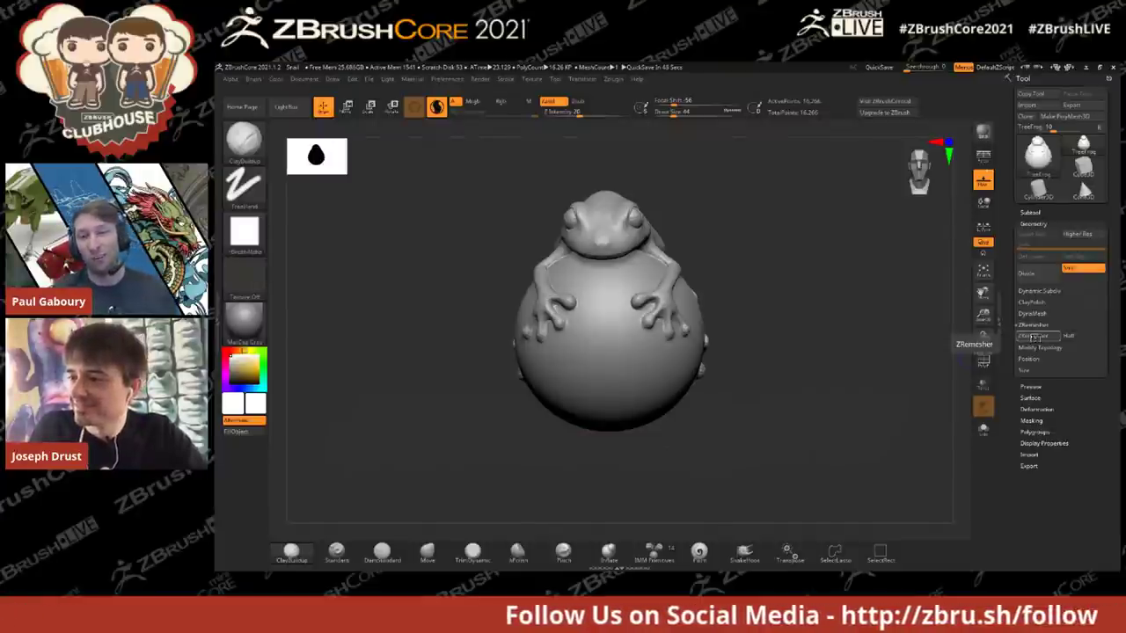
Step: Show the polyframe temporarily and examine the remeshed topology around the frog's legs and toes
{"action": "mouse_move", "coordinate": [774, 378]}
{"action": "left_mouse_down"}
{"action": "mouse_move", "coordinate": [822, 374]}
{"action": "mouse_move", "coordinate": [796, 380]}
{"action": "left_mouse_up"}
{"action": "key", "text": "shift+f"}
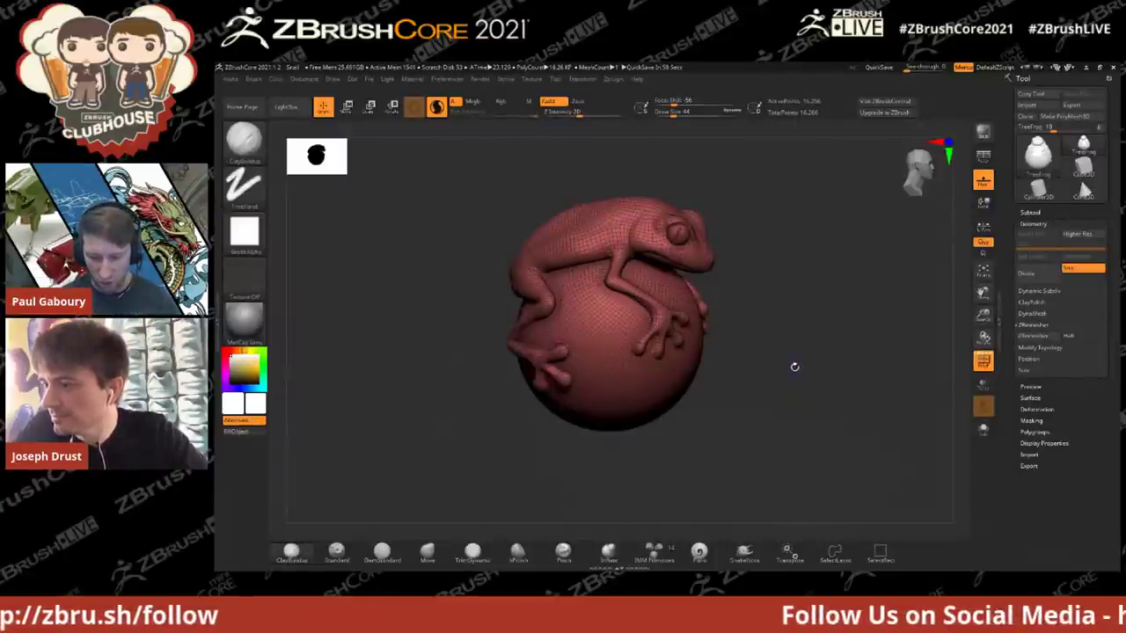
{"action": "right_click_drag", "start_coordinate": [688, 337], "coordinate": [635, 250], "text": "ctrl"}
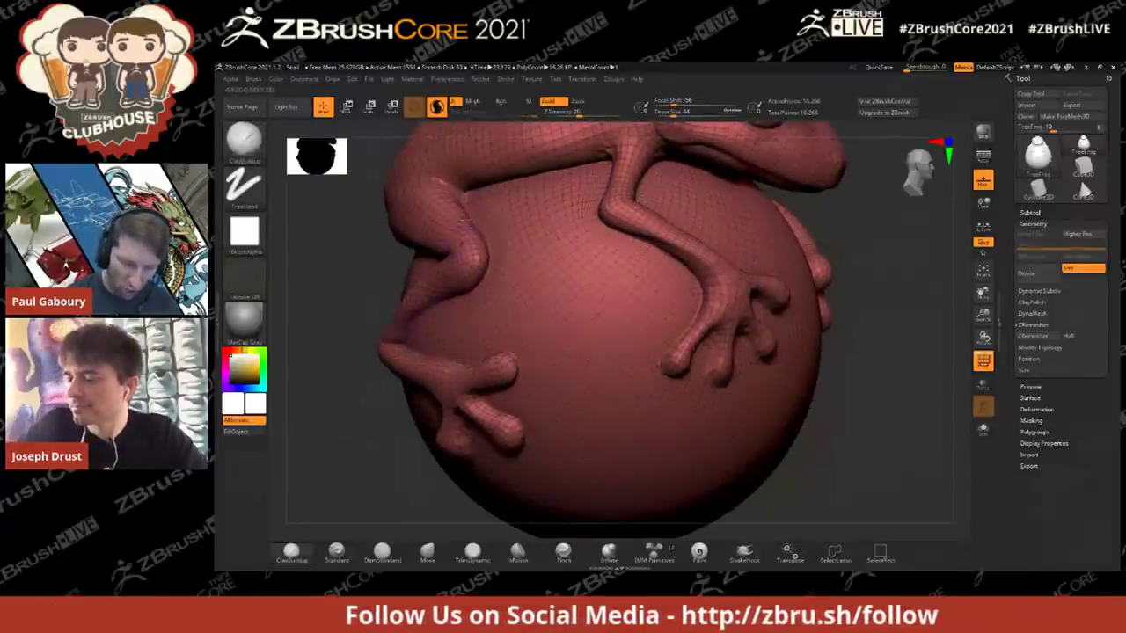
{"action": "mouse_move", "coordinate": [768, 319]}
{"action": "right_mouse_down", "text": "ctrl"}
{"action": "mouse_move", "coordinate": [794, 291]}
{"action": "mouse_move", "coordinate": [786, 326]}
{"action": "mouse_move", "coordinate": [779, 310]}
{"action": "right_mouse_up", "text": "ctrl"}
{"action": "right_click_drag", "start_coordinate": [779, 310], "coordinate": [749, 316]}
{"action": "left_click_drag", "start_coordinate": [748, 317], "coordinate": [799, 326]}
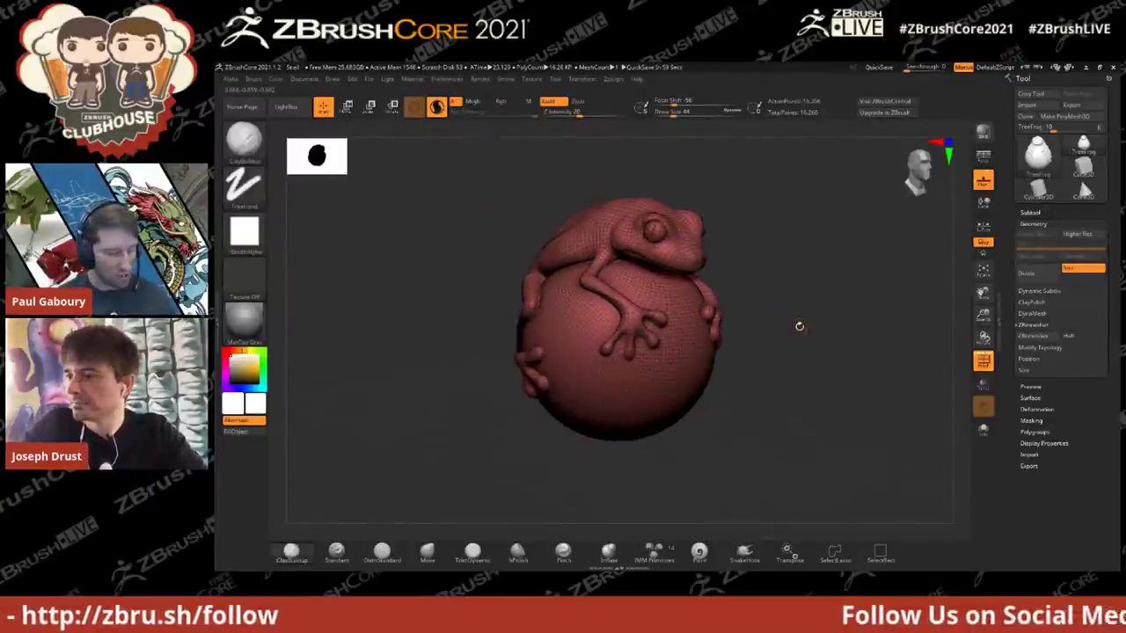
{"action": "key", "text": "shift+f"}
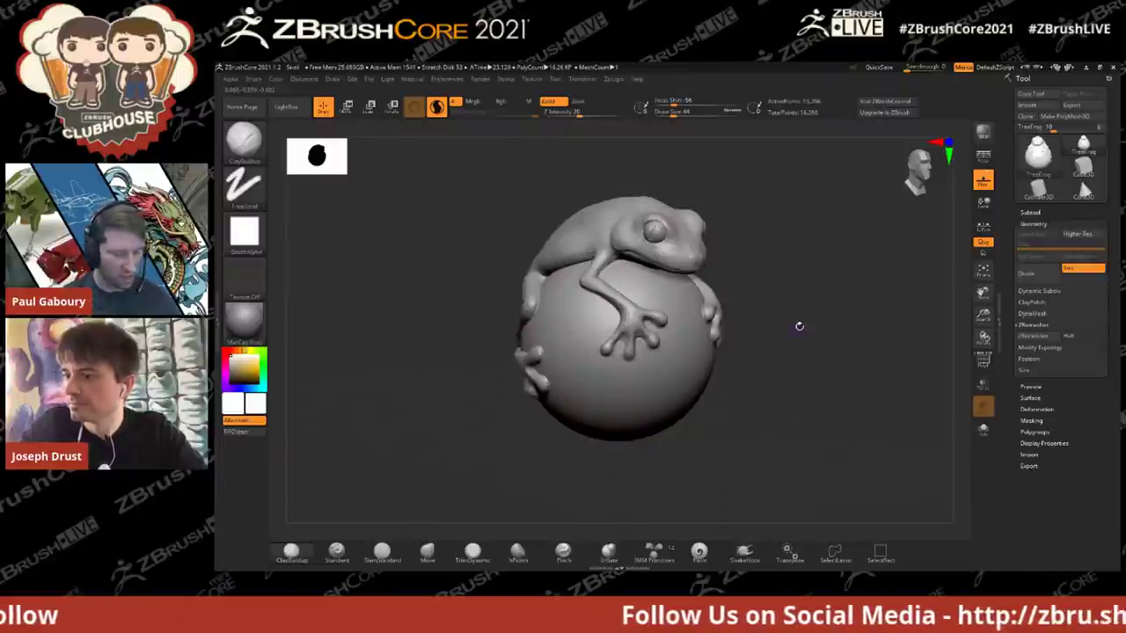
Step: Subdivide the remeshed frog up to subdivision level 4
{"action": "key", "text": "ctrl"}
{"action": "key", "text": "ctrl+d"}
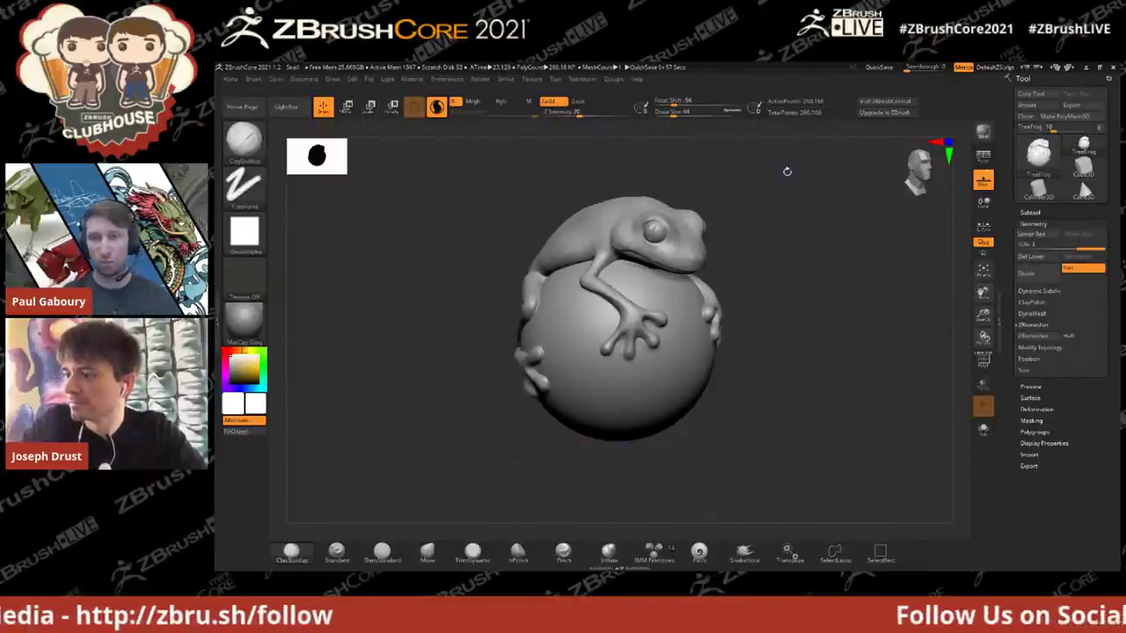
{"action": "key", "text": "ctrl+d"}
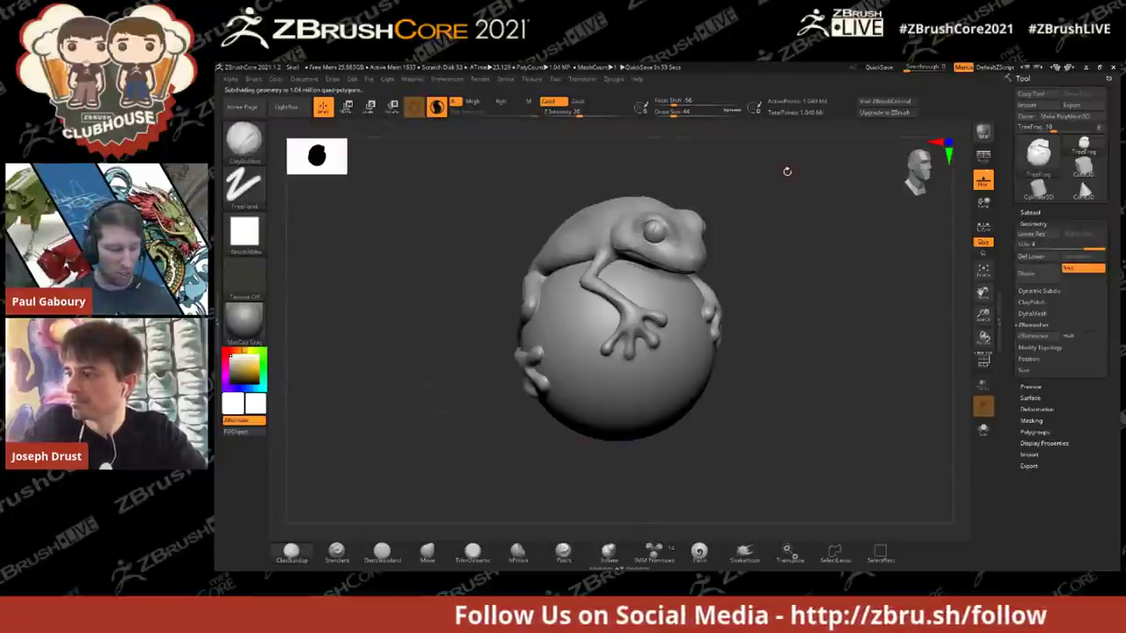
Step: Set up the Standard brush with the Spray stroke and a speckled alpha
{"action": "key", "text": "b"}
{"action": "key", "text": "s"}
{"action": "key", "text": "t"}
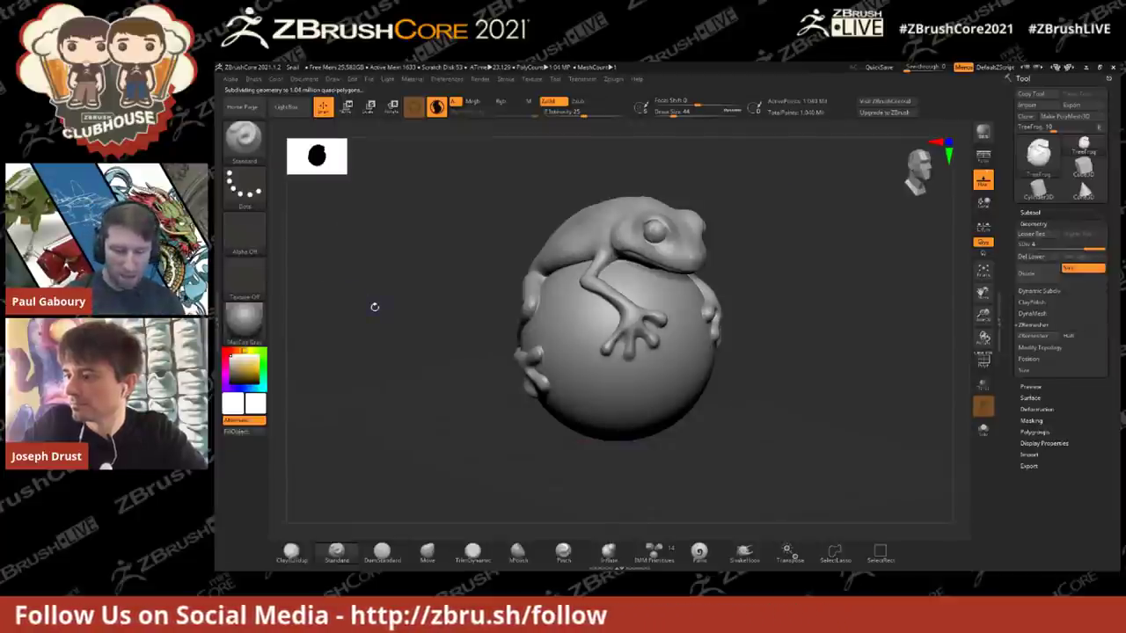
{"action": "left_click", "coordinate": [250, 189]}
{"action": "left_click", "coordinate": [486, 203]}
{"action": "left_click", "coordinate": [245, 231]}
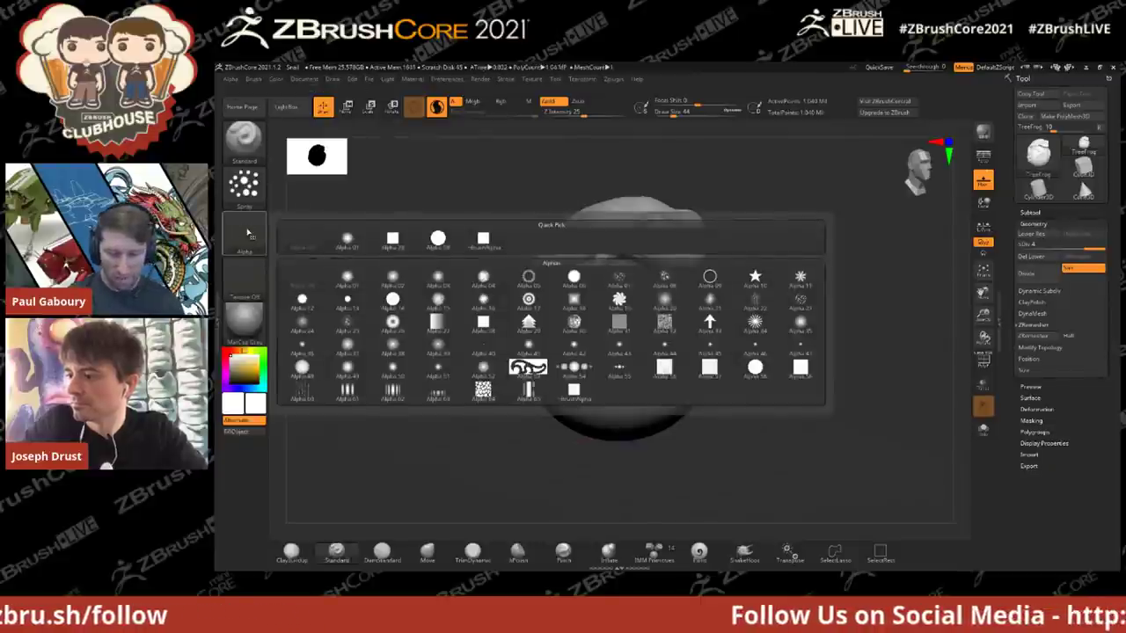
{"action": "left_click", "coordinate": [619, 277]}
Step: Set the draw size to 80 and spray bumpy skin texture across the frog's back
{"action": "right_click_drag", "start_coordinate": [645, 299], "coordinate": [694, 310]}
{"action": "mouse_move", "coordinate": [647, 278]}
{"action": "left_mouse_down"}
{"action": "mouse_move", "coordinate": [610, 255]}
{"action": "mouse_move", "coordinate": [639, 287]}
{"action": "left_mouse_up"}
{"action": "key", "text": "s"}
{"action": "left_click", "coordinate": [638, 287]}
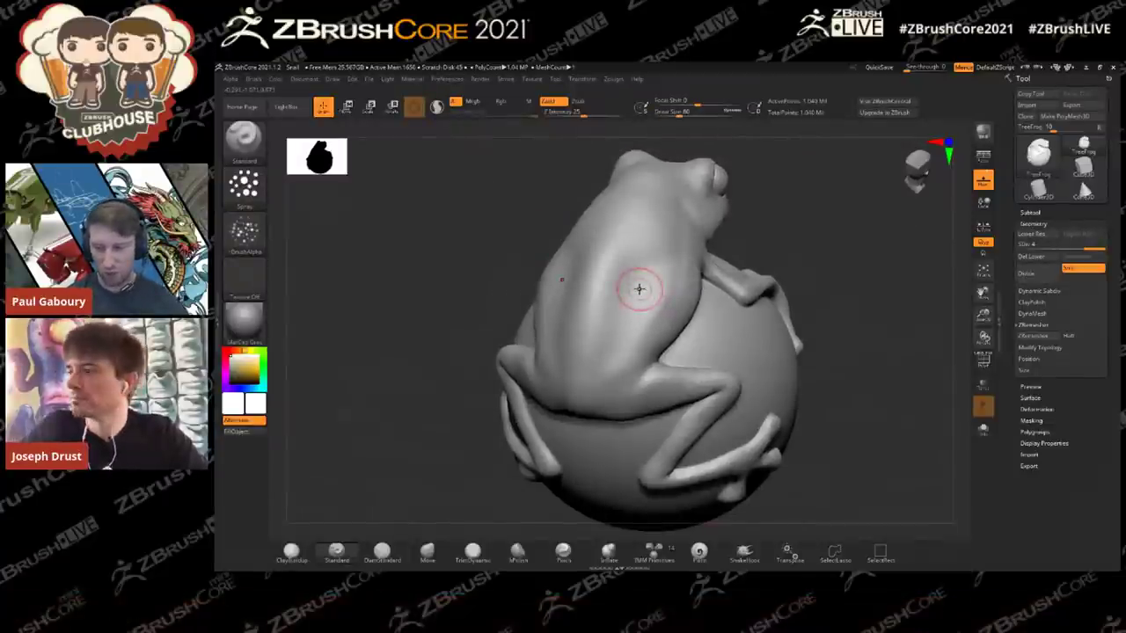
{"action": "mouse_move", "coordinate": [620, 322]}
{"action": "left_mouse_down"}
{"action": "mouse_move", "coordinate": [619, 268]}
{"action": "mouse_move", "coordinate": [606, 264]}
{"action": "mouse_move", "coordinate": [592, 301]}
{"action": "mouse_move", "coordinate": [616, 367]}
{"action": "mouse_move", "coordinate": [661, 250]}
{"action": "left_mouse_up"}
{"action": "mouse_move", "coordinate": [608, 367]}
{"action": "left_mouse_down"}
{"action": "mouse_move", "coordinate": [648, 221]}
{"action": "mouse_move", "coordinate": [656, 238]}
{"action": "mouse_move", "coordinate": [635, 284]}
{"action": "left_mouse_up"}
{"action": "right_click_drag", "start_coordinate": [683, 304], "coordinate": [566, 274]}
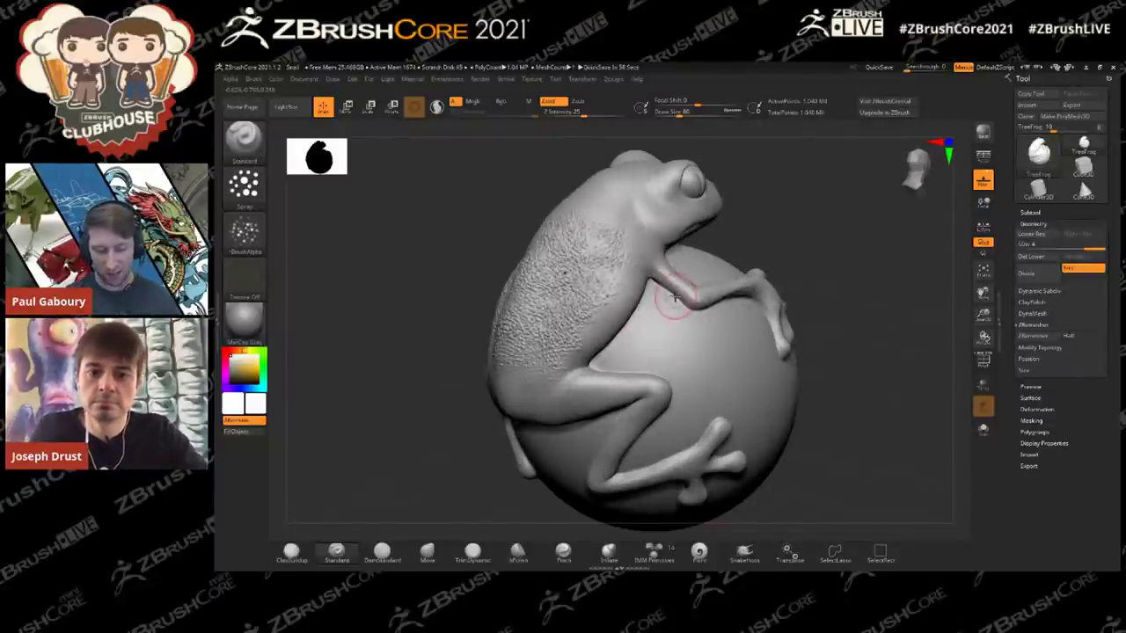
Step: Subdivide the frog once more to subdivision level 5
{"action": "mouse_move", "coordinate": [675, 297]}
{"action": "right_mouse_down", "text": "ctrl"}
{"action": "mouse_move", "coordinate": [736, 334]}
{"action": "mouse_move", "coordinate": [715, 344]}
{"action": "mouse_move", "coordinate": [770, 318]}
{"action": "mouse_move", "coordinate": [826, 329]}
{"action": "mouse_move", "coordinate": [791, 339]}
{"action": "mouse_move", "coordinate": [807, 355]}
{"action": "mouse_move", "coordinate": [723, 366]}
{"action": "mouse_move", "coordinate": [849, 362]}
{"action": "mouse_move", "coordinate": [779, 373]}
{"action": "right_mouse_up", "text": "ctrl"}
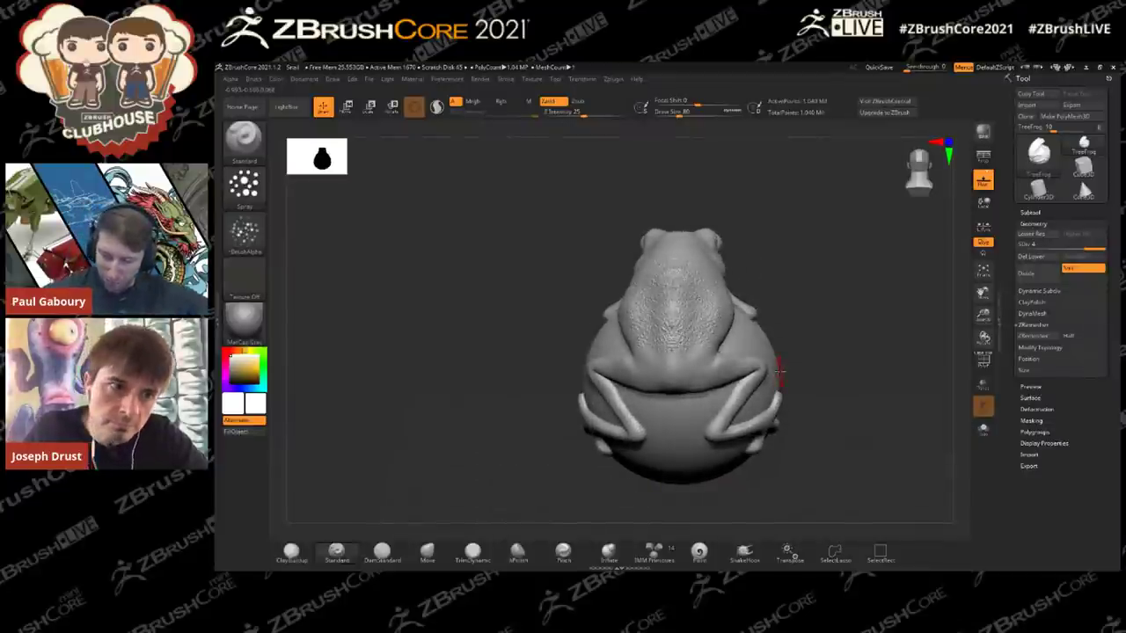
{"action": "key", "text": "ctrl+d"}
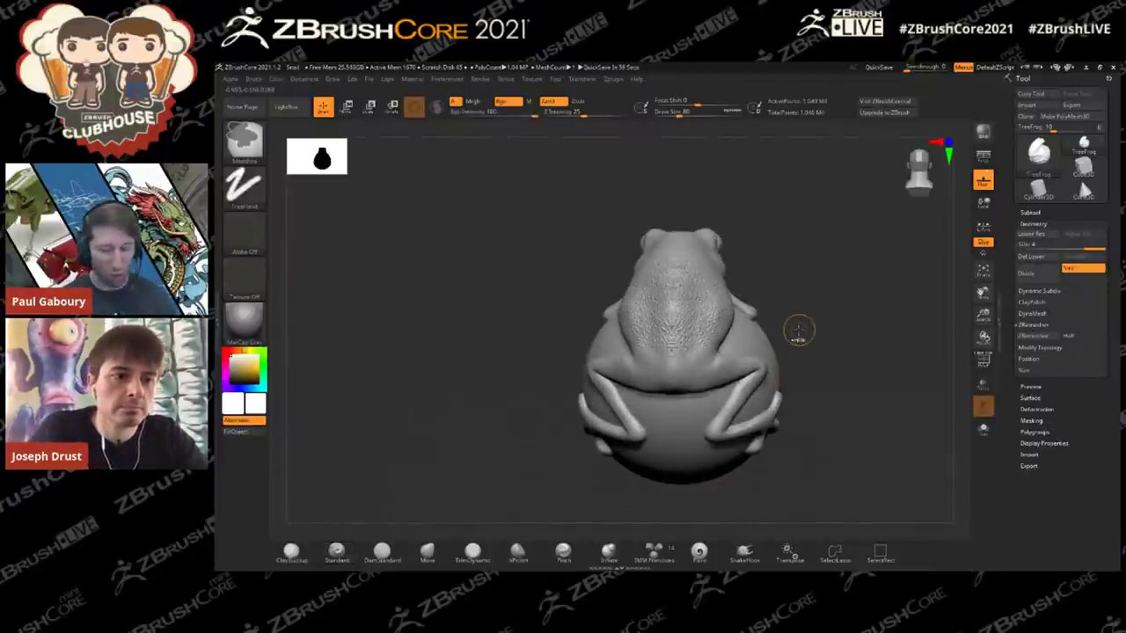
{"action": "right_click_drag", "start_coordinate": [823, 318], "coordinate": [801, 327]}
{"action": "right_click_drag", "start_coordinate": [668, 285], "coordinate": [700, 340], "text": "ctrl"}
{"action": "mouse_move", "coordinate": [670, 266]}
{"action": "right_mouse_down", "text": "alt"}
{"action": "mouse_move", "coordinate": [675, 338]}
{"action": "mouse_move", "coordinate": [687, 280]}
{"action": "right_mouse_up", "text": "alt"}
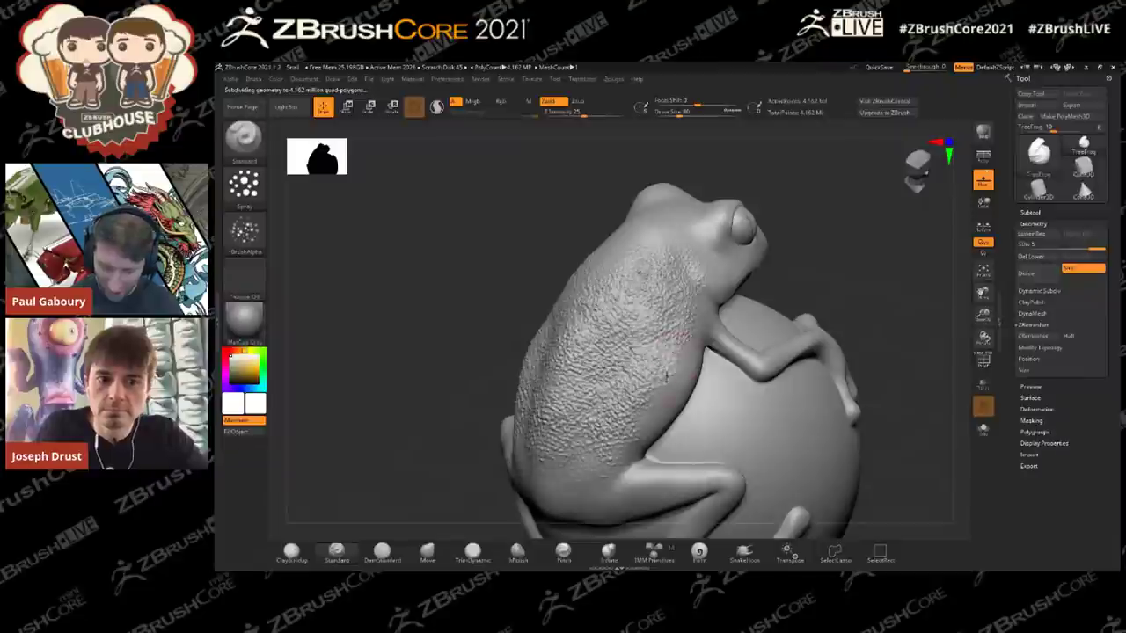
{"action": "right_click_drag", "start_coordinate": [691, 410], "coordinate": [735, 346]}
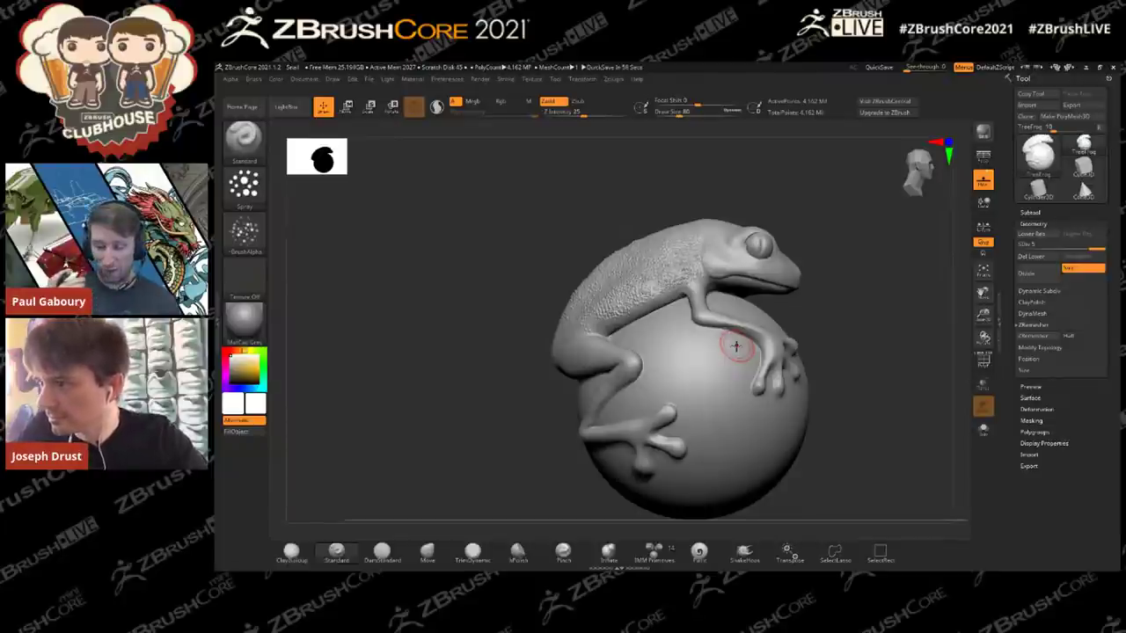
Step: Duplicate the frog subtool and delete the duplicate's lower subdivision levels
{"action": "left_click", "coordinate": [1028, 212]}
{"action": "left_click", "coordinate": [1030, 533]}
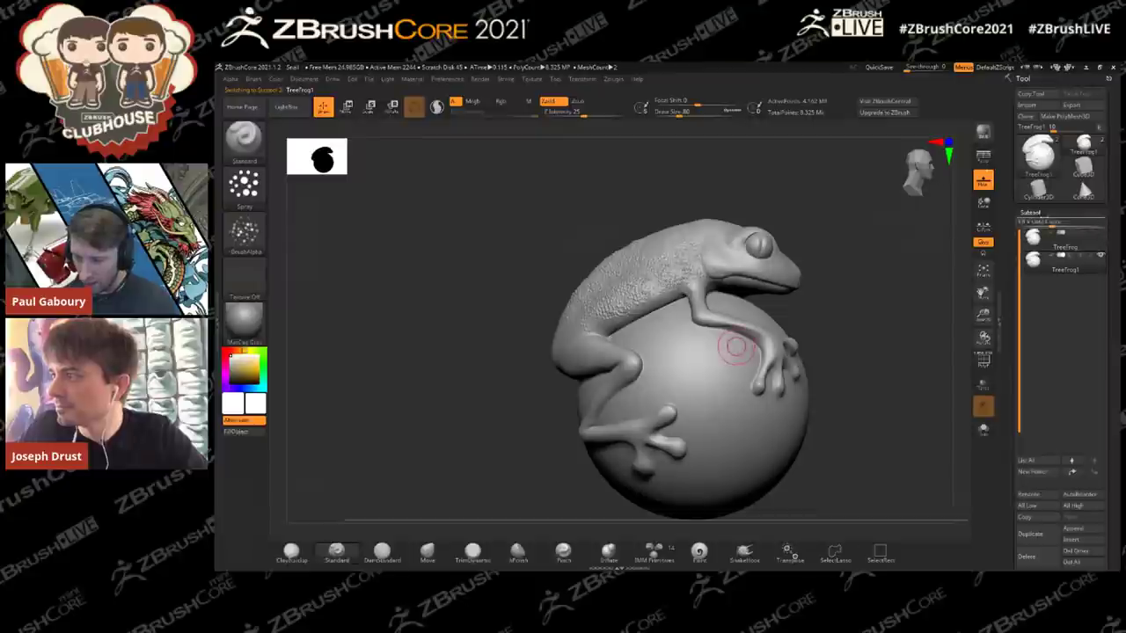
{"action": "left_click", "coordinate": [1031, 212]}
{"action": "left_click", "coordinate": [1045, 258]}
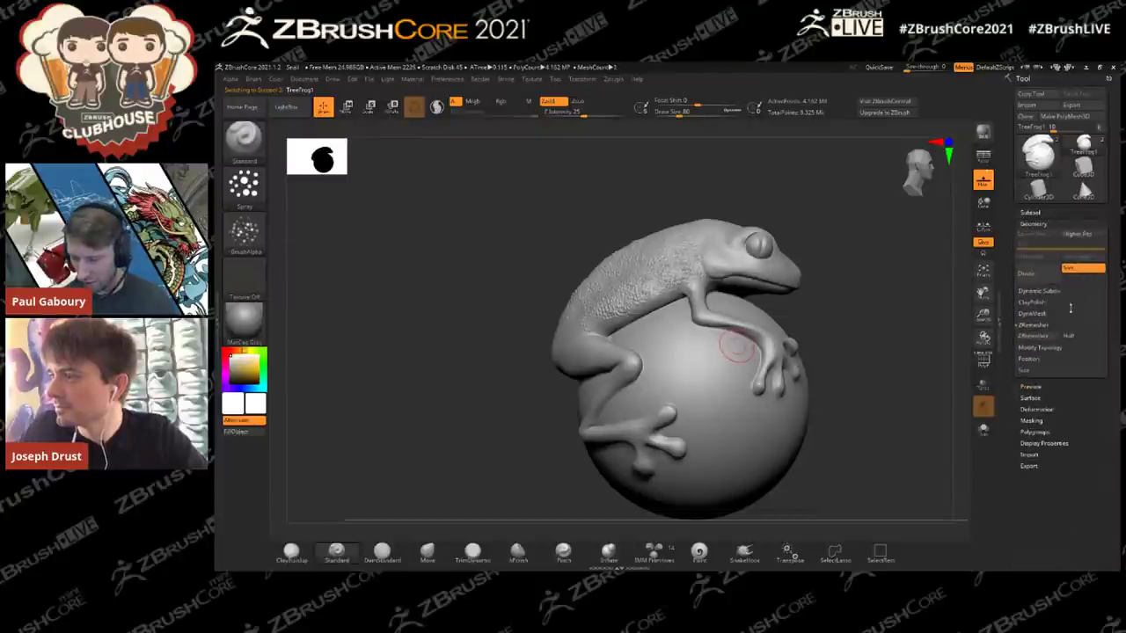
Step: Try DynaMesh on the duplicated frog at resolution 128 and undo it
{"action": "left_click", "coordinate": [1034, 314]}
{"action": "left_click", "coordinate": [1033, 330]}
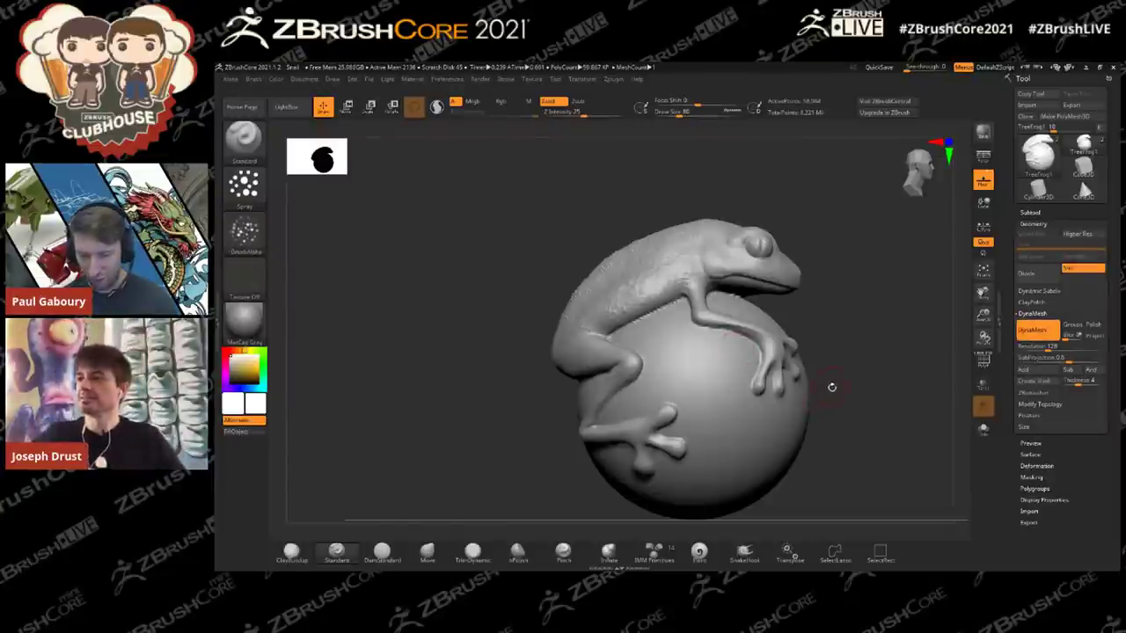
{"action": "key", "text": "ctrl+z"}
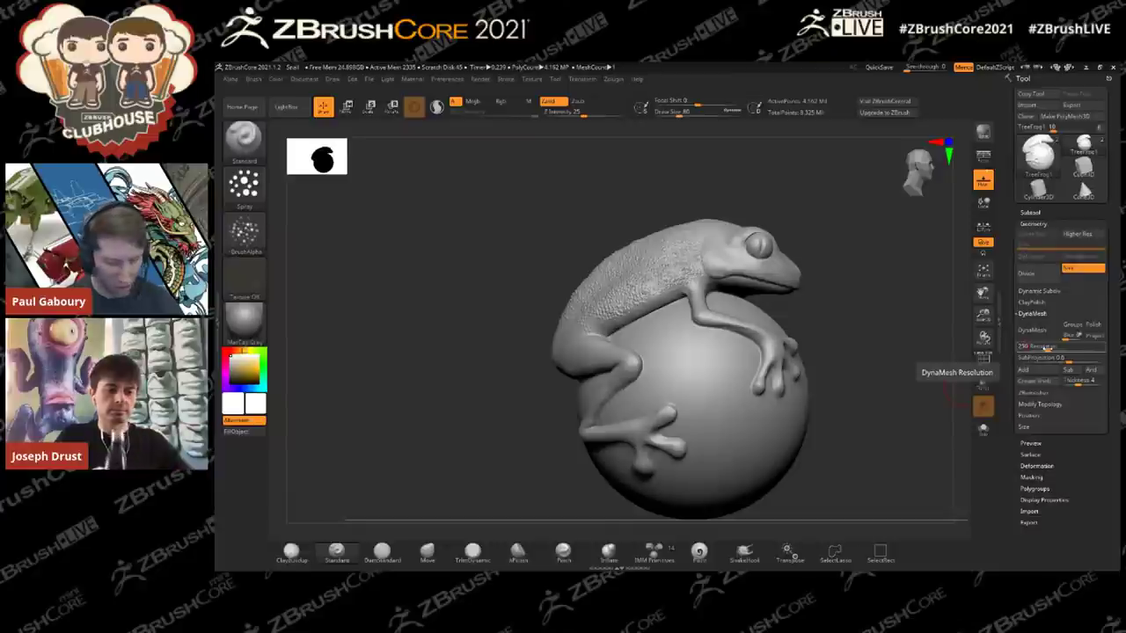
Step: Try DynaMesh on the duplicated frog at resolution 248 and again at a higher resolution
{"action": "left_click", "coordinate": [1032, 329]}
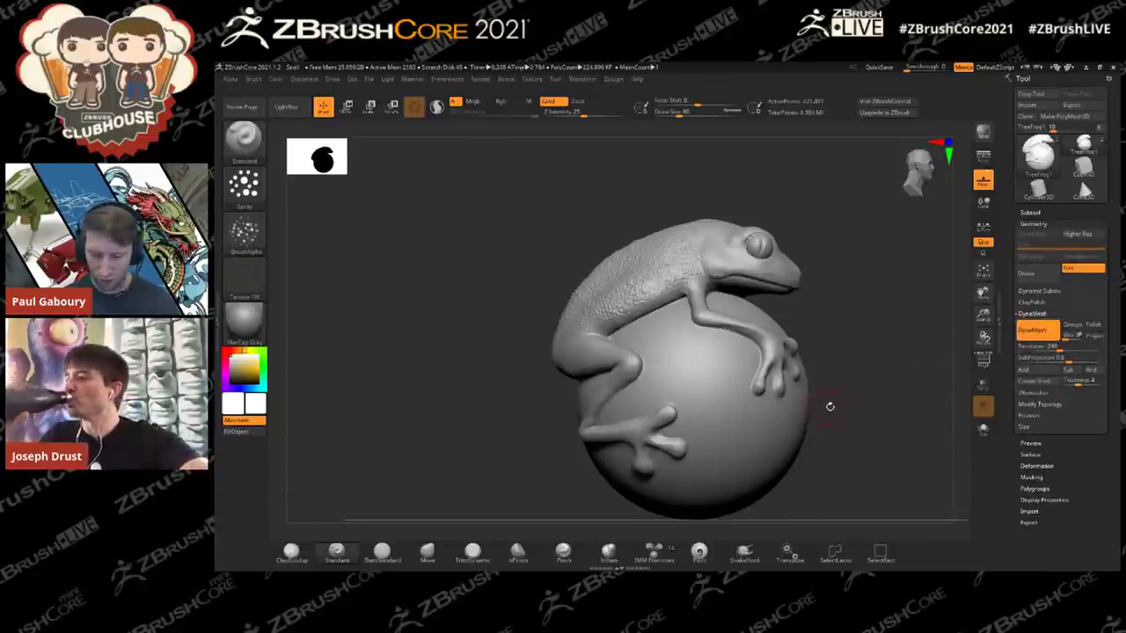
{"action": "left_click", "coordinate": [1061, 349]}
{"action": "type", "text": "256"}
{"action": "left_click", "coordinate": [1032, 330]}
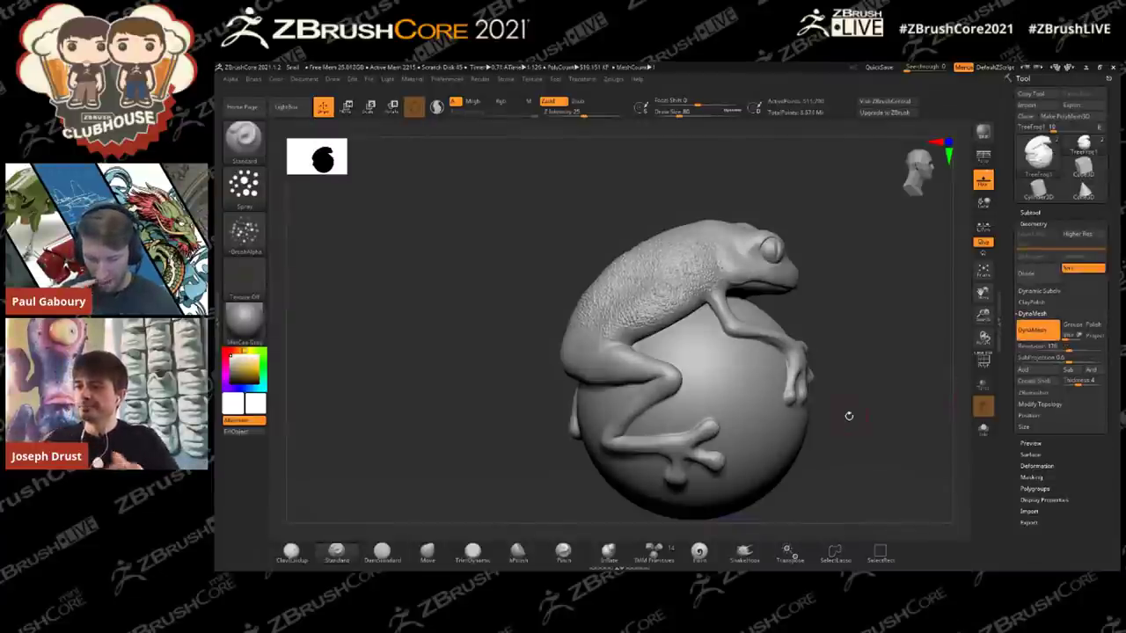
Step: Set the DynaMesh resolution to 672 and convert the duplicated frog to a DynaMesh
{"action": "left_click_drag", "start_coordinate": [849, 416], "coordinate": [854, 382]}
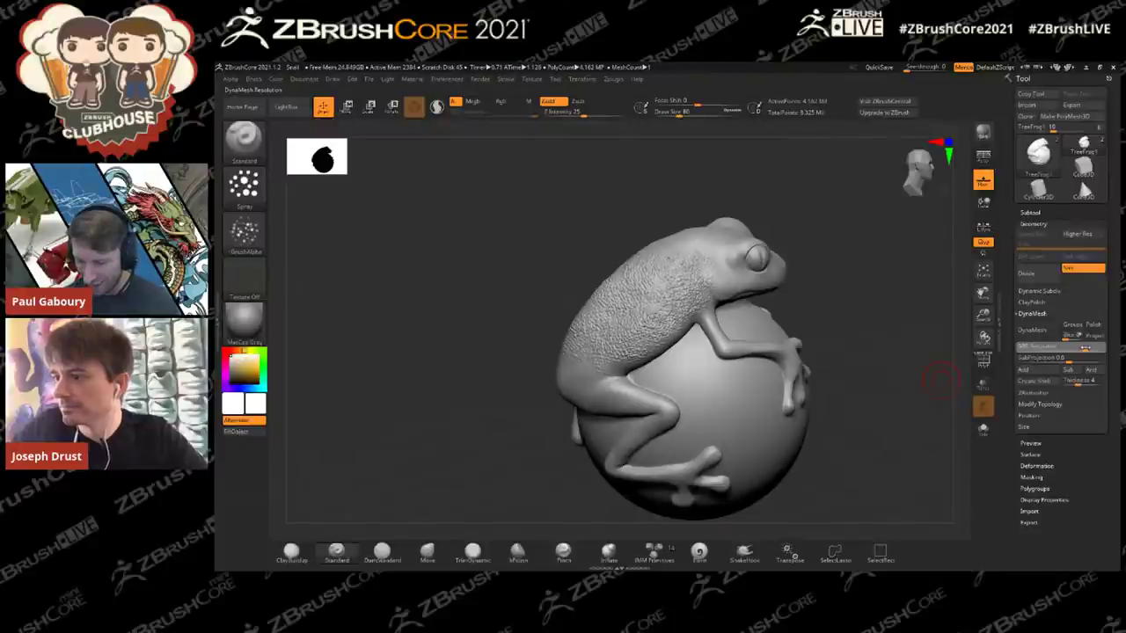
{"action": "left_click_drag", "start_coordinate": [1085, 348], "coordinate": [1049, 340]}
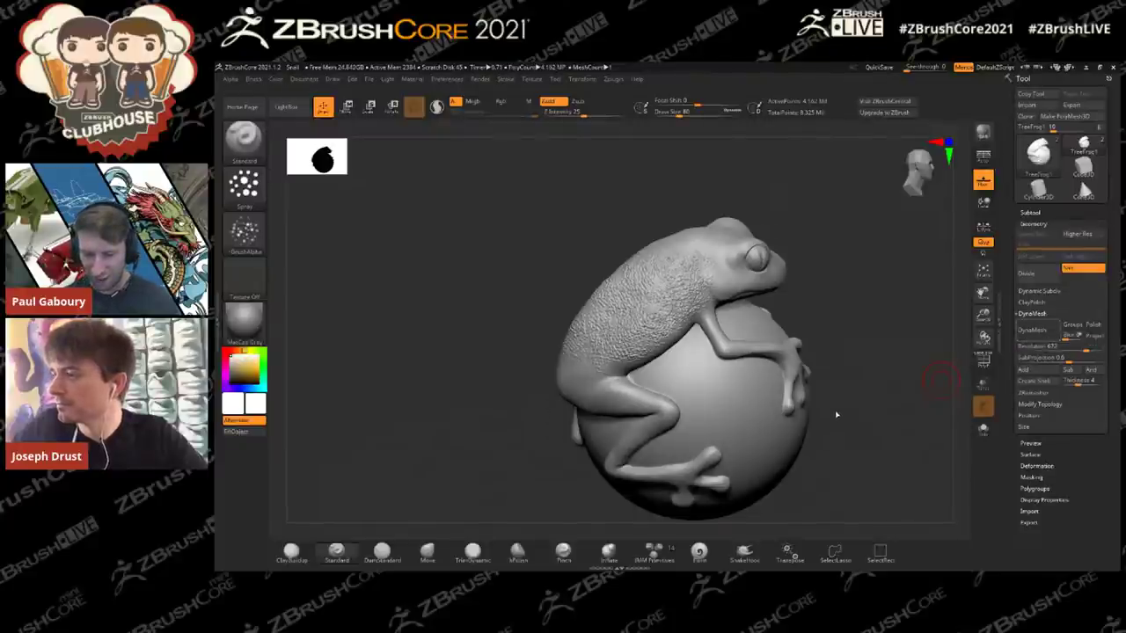
{"action": "left_click_drag", "start_coordinate": [841, 404], "coordinate": [814, 331], "text": "ctrl"}
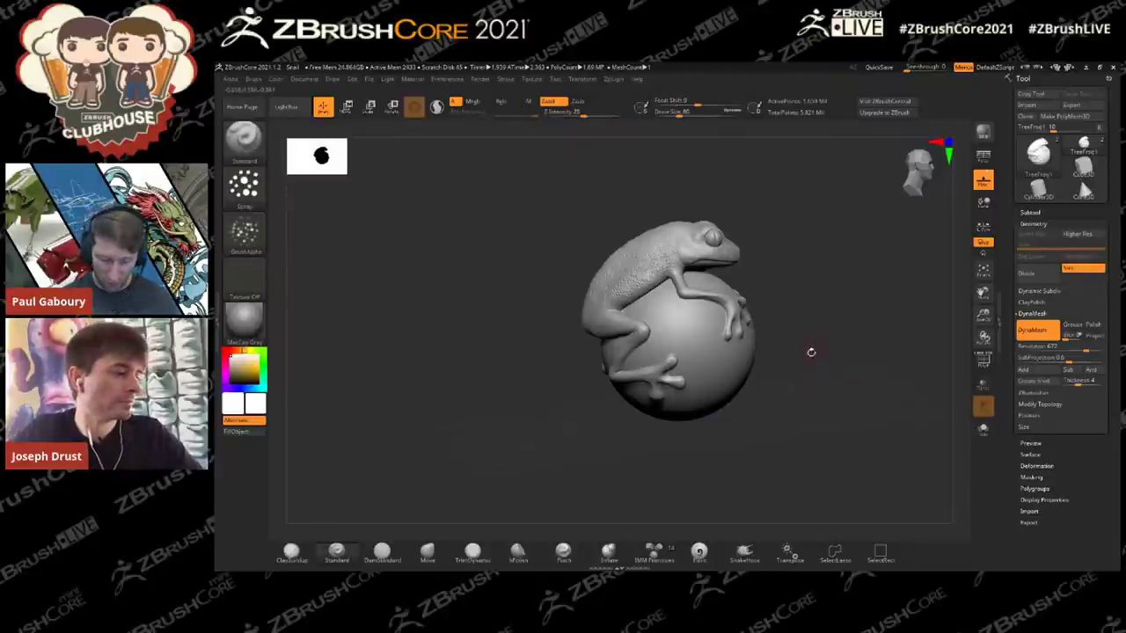
Step: Show the polyframe on the DynaMesh frog's back, and switch to the original TreeFrog subtool to compare the topology
{"action": "left_click_drag", "start_coordinate": [810, 366], "coordinate": [825, 355], "text": "shift"}
{"action": "key", "text": "shift+f"}
{"action": "mouse_move", "coordinate": [818, 348]}
{"action": "right_mouse_down", "text": "ctrl"}
{"action": "mouse_move", "coordinate": [728, 330]}
{"action": "mouse_move", "coordinate": [695, 290]}
{"action": "mouse_move", "coordinate": [708, 409]}
{"action": "mouse_move", "coordinate": [737, 457]}
{"action": "right_mouse_up", "text": "ctrl"}
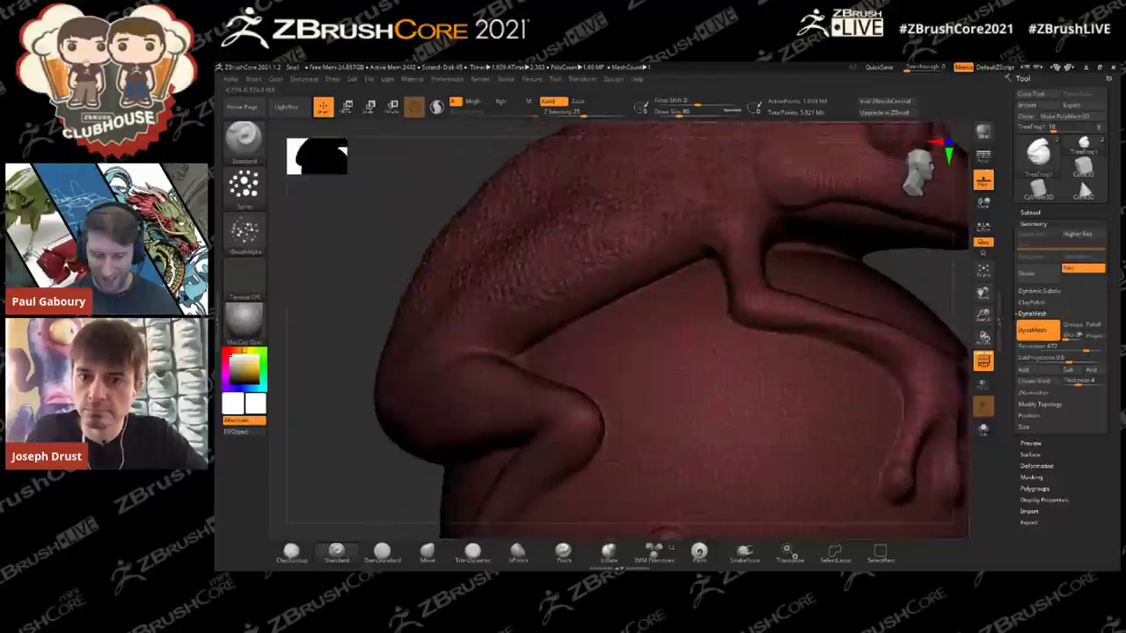
{"action": "right_click_drag", "start_coordinate": [729, 310], "coordinate": [751, 404], "text": "alt"}
{"action": "left_click", "coordinate": [1032, 213]}
{"action": "left_click", "coordinate": [1046, 237]}
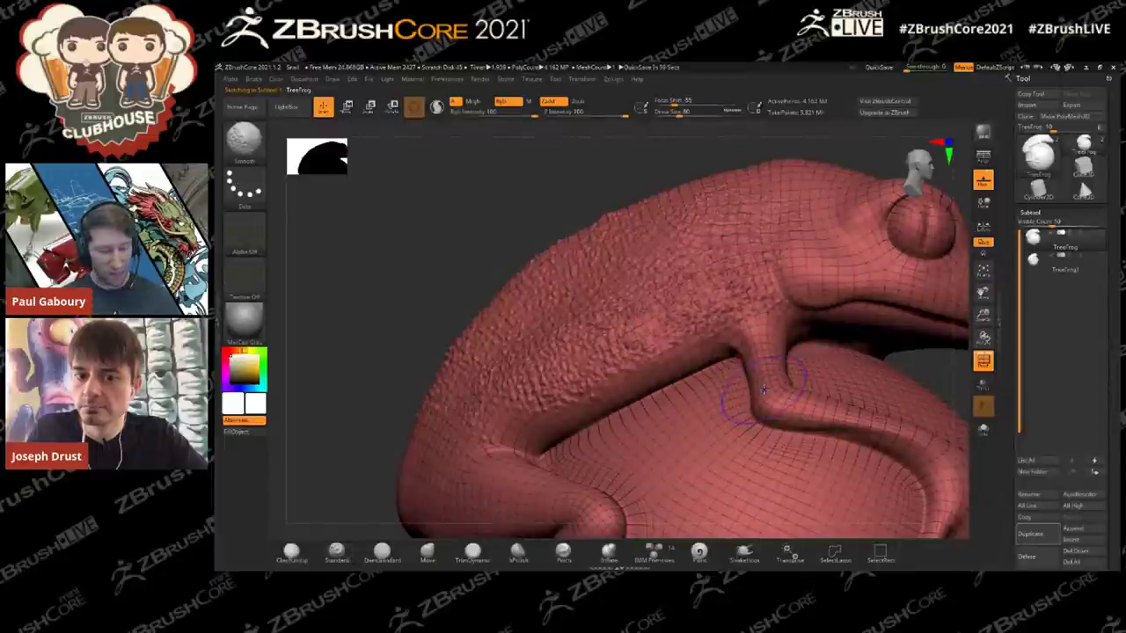
{"action": "key", "text": "shift+f"}
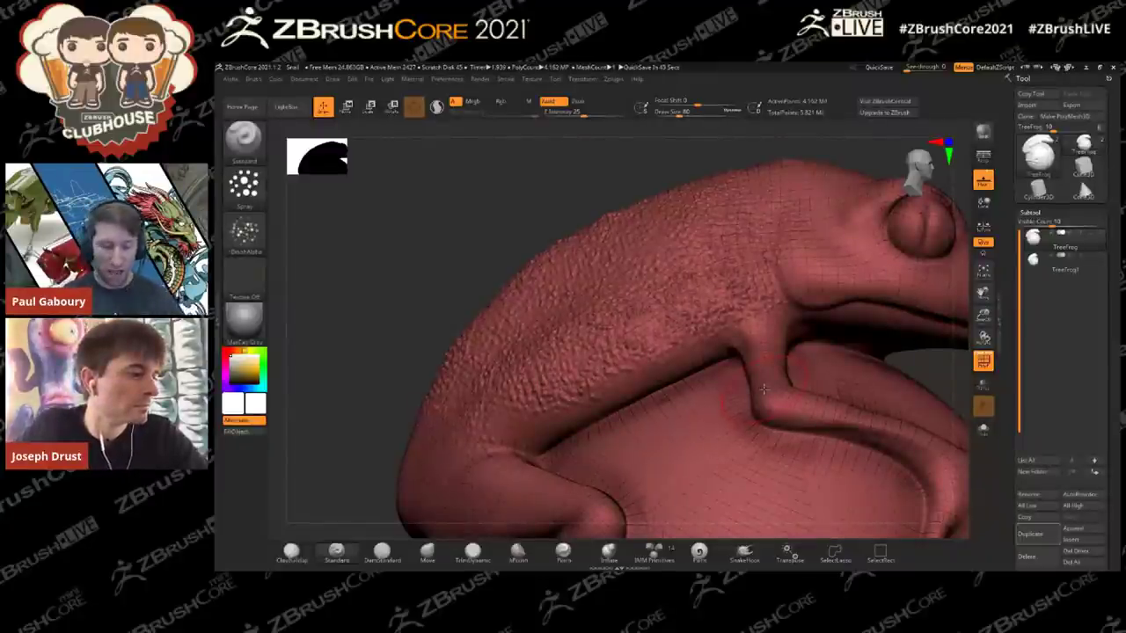
Step: Lower the original frog to subdivision level 1 and display its geometry settings
{"action": "key", "text": "ctrl+z"}
{"action": "key", "text": "b"}
{"action": "key", "text": "s"}
{"action": "key", "text": "t"}
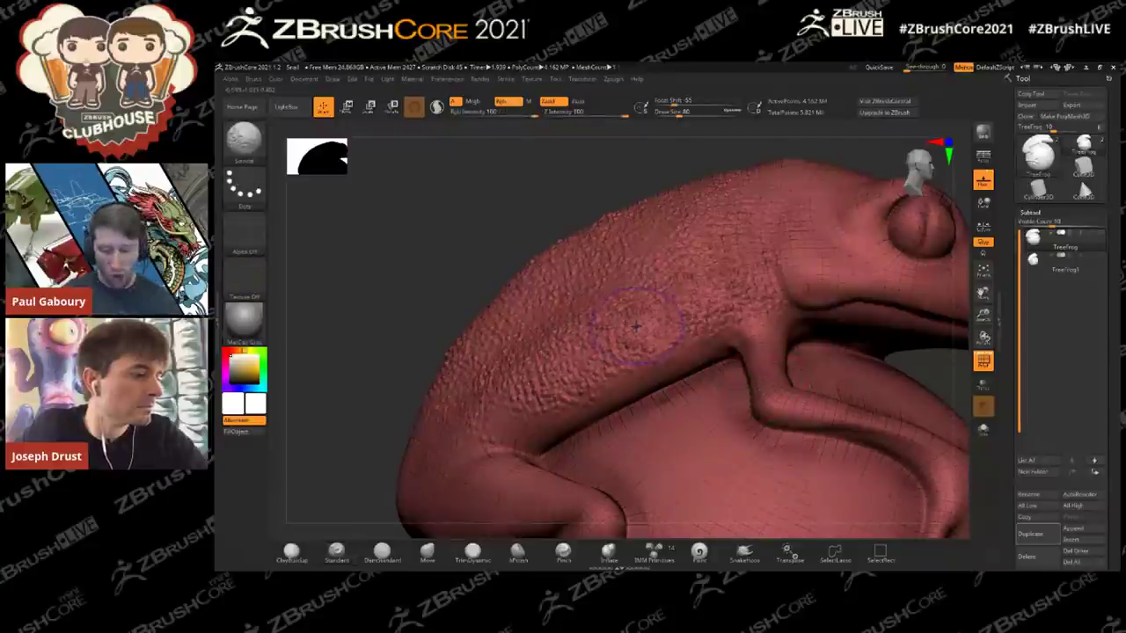
{"action": "key", "text": "shift+d"}
{"action": "key", "text": "shift+d"}
{"action": "key", "text": "shift+d"}
{"action": "key", "text": "d"}
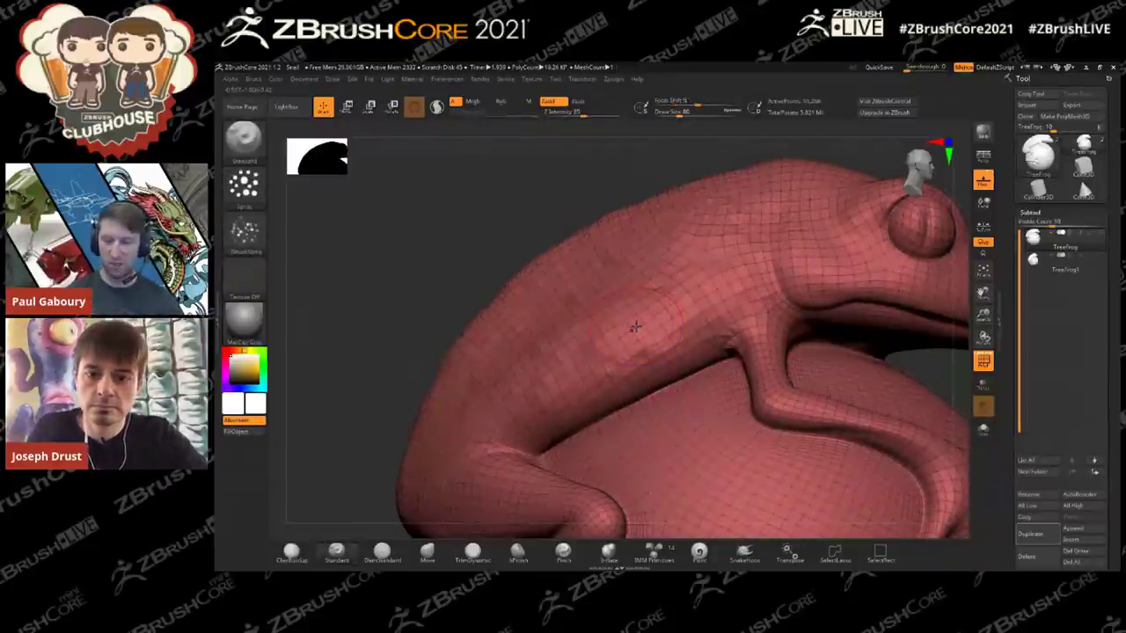
{"action": "left_click", "coordinate": [1029, 211]}
{"action": "left_click", "coordinate": [1032, 223]}
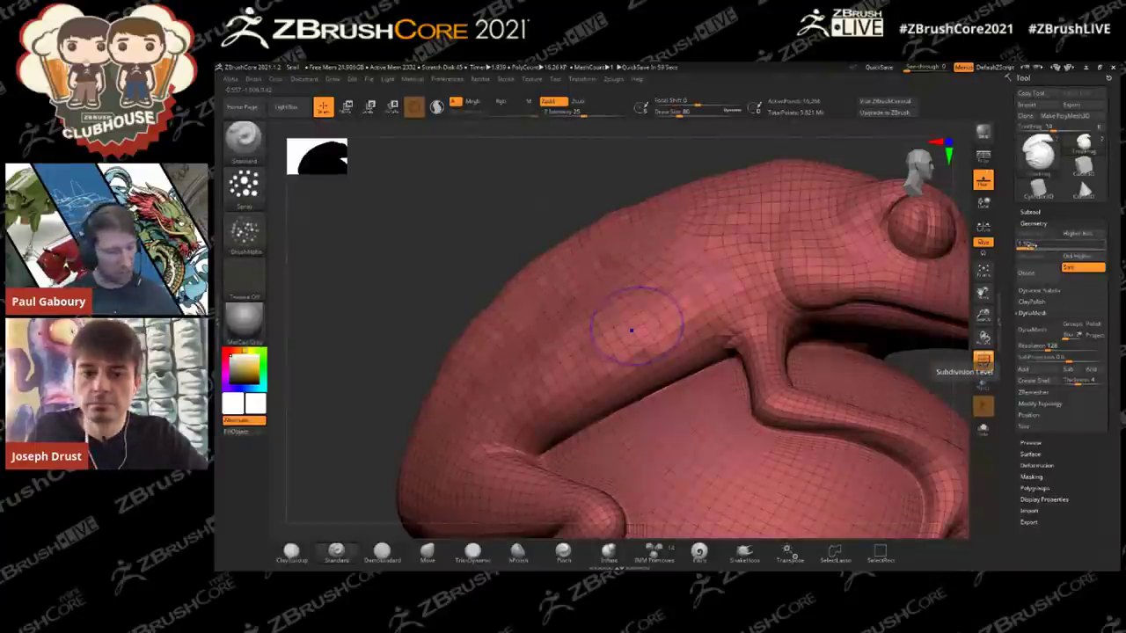
{"action": "key", "text": "shift"}
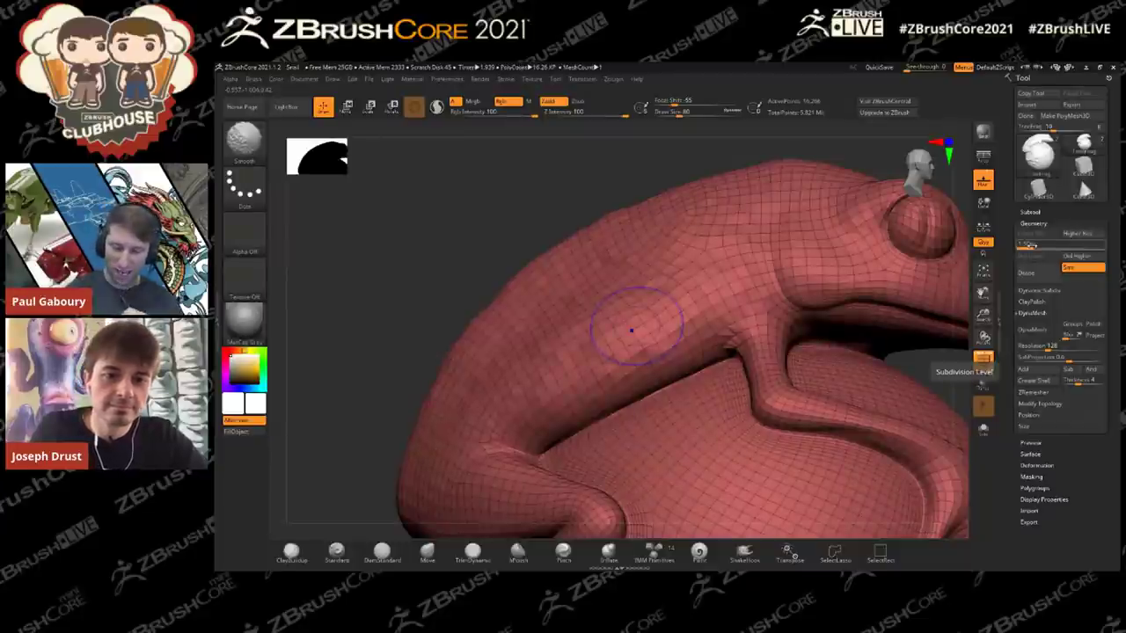
Step: Step the frog up to subdivision level 5 and back down to level 1 to review its skin detail
{"action": "key", "text": "d"}
{"action": "key", "text": "d"}
{"action": "key", "text": "d"}
{"action": "key", "text": "d"}
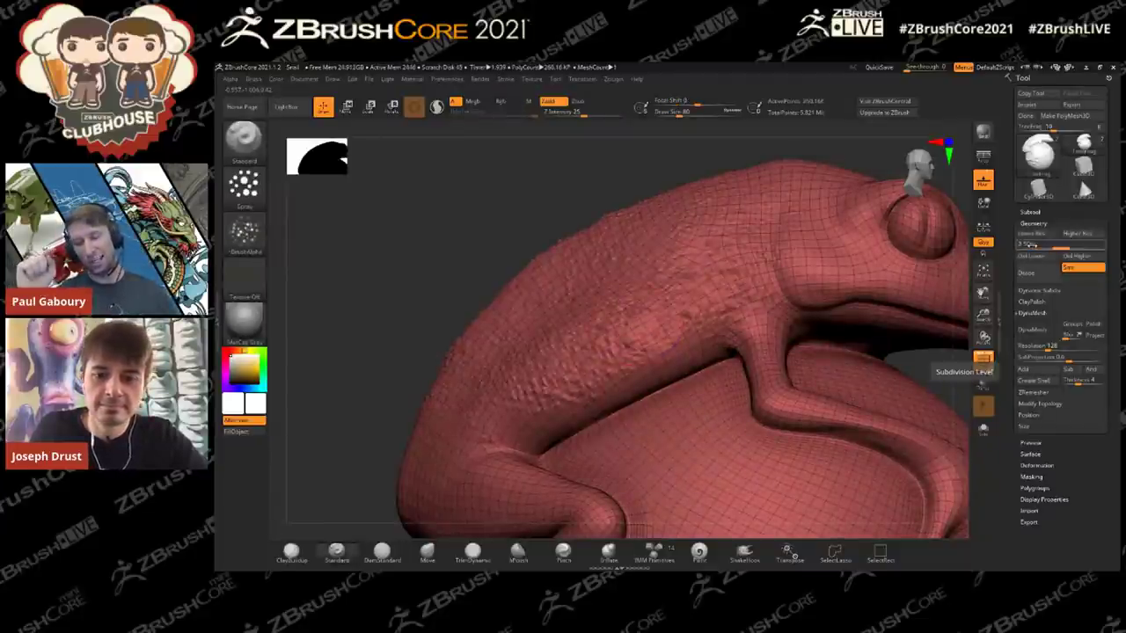
{"action": "key", "text": "d"}
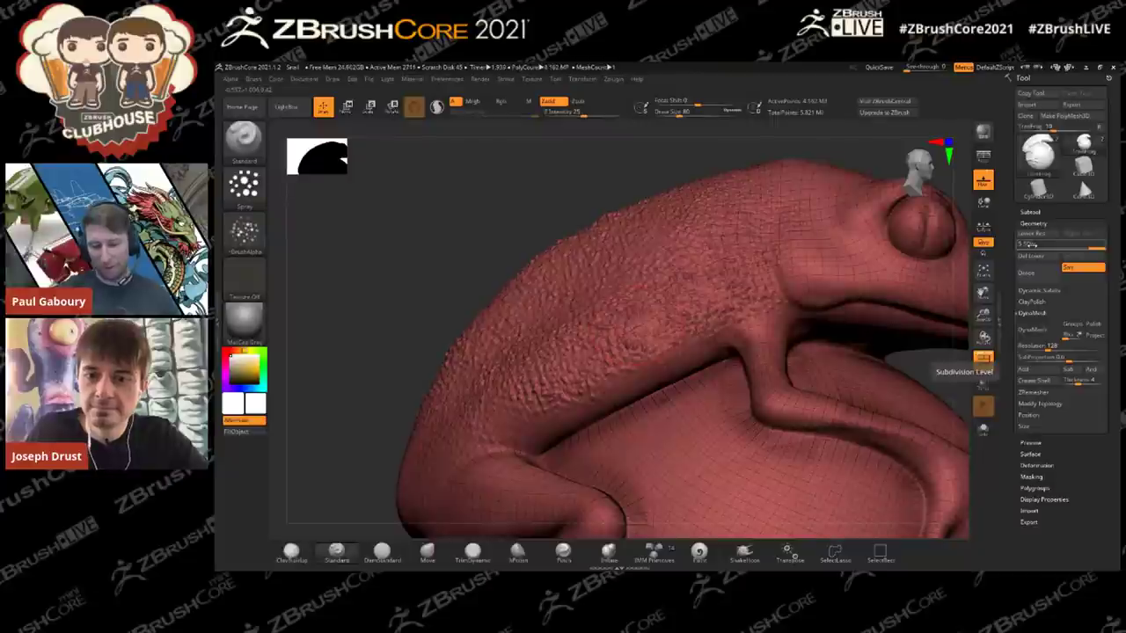
{"action": "key", "text": "shift"}
{"action": "key", "text": "d"}
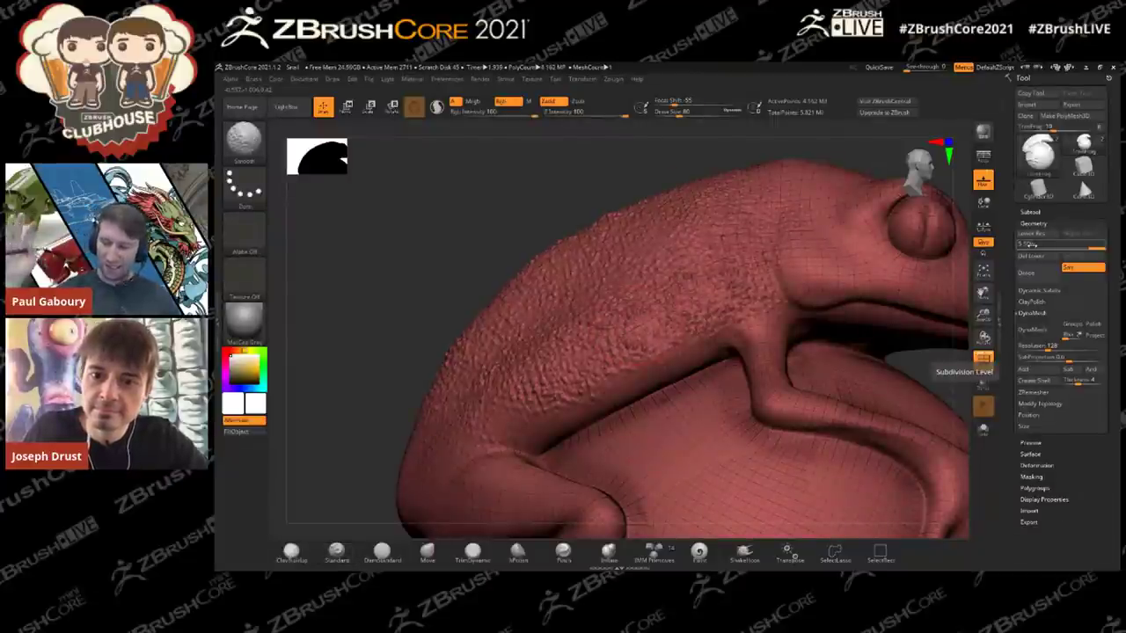
{"action": "key", "text": "shift+d"}
{"action": "key", "text": "shift+d"}
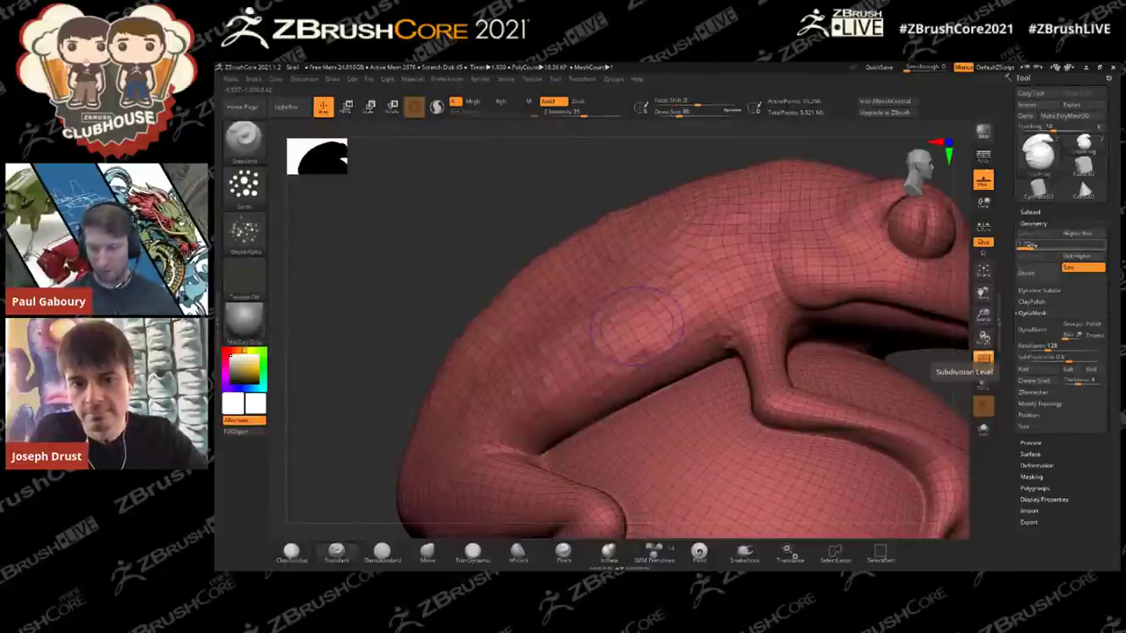
Step: Select the Move brush, set the draw size to 223 and pull the frog's upper back outward into a hump
{"action": "right_click_drag", "start_coordinate": [777, 379], "coordinate": [695, 240], "text": "ctrl"}
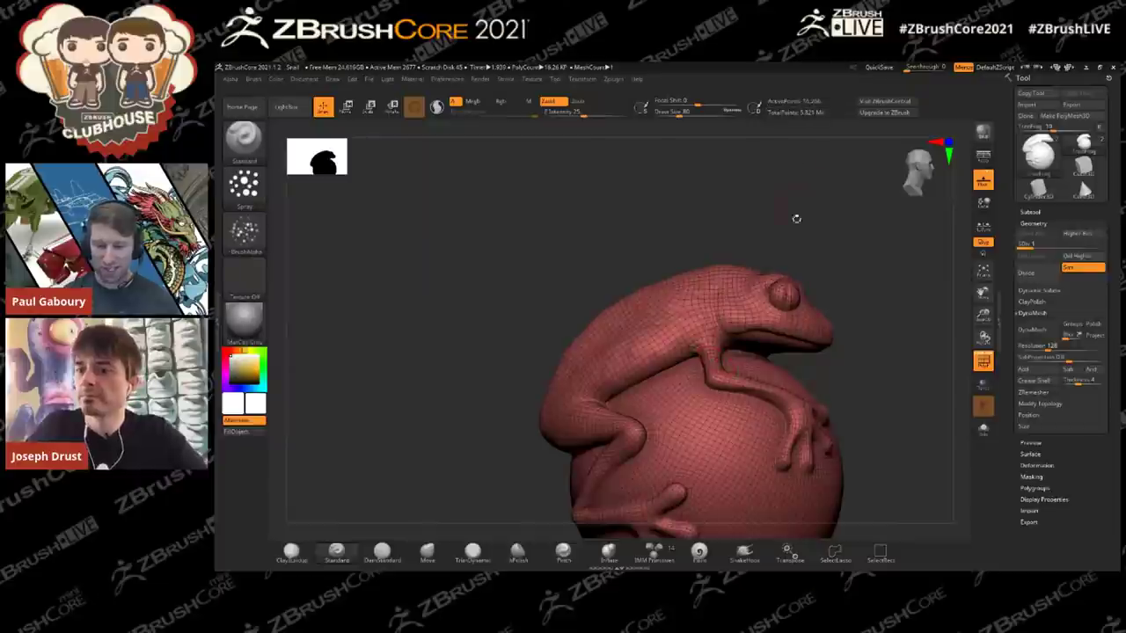
{"action": "key", "text": "b"}
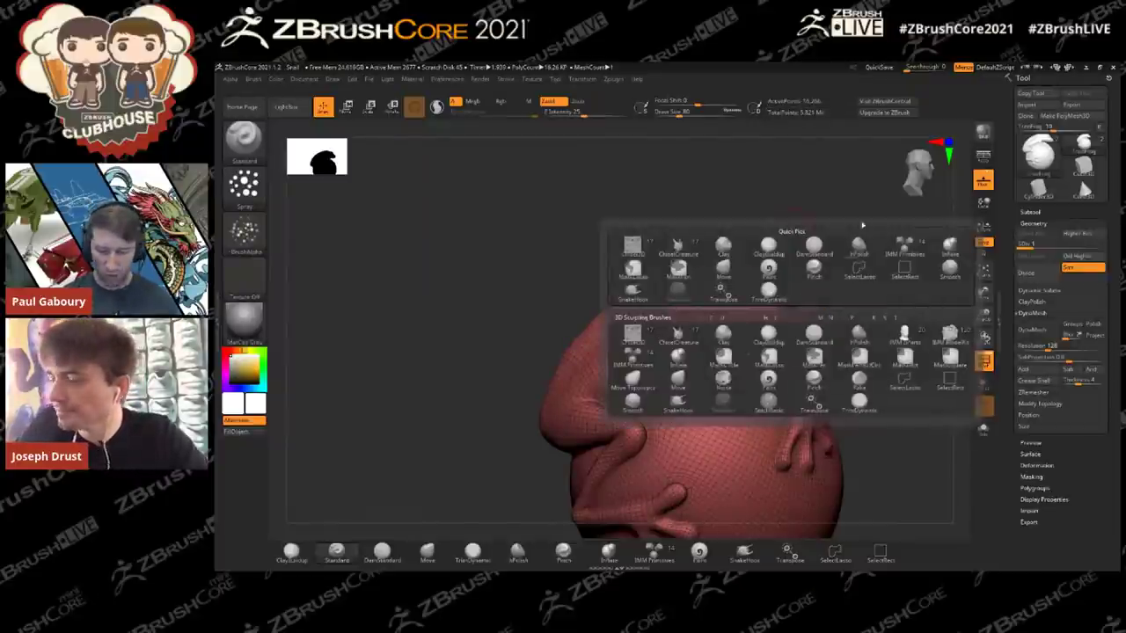
{"action": "key", "text": "b"}
{"action": "key", "text": "m"}
{"action": "key", "text": "v"}
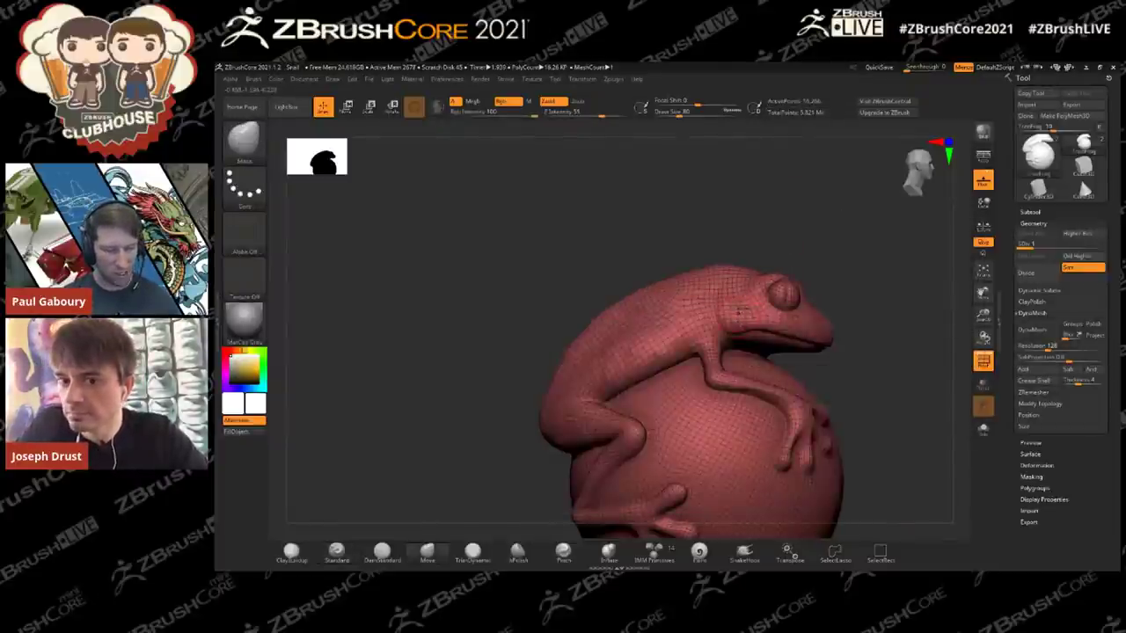
{"action": "left_click_drag", "start_coordinate": [689, 226], "coordinate": [609, 312]}
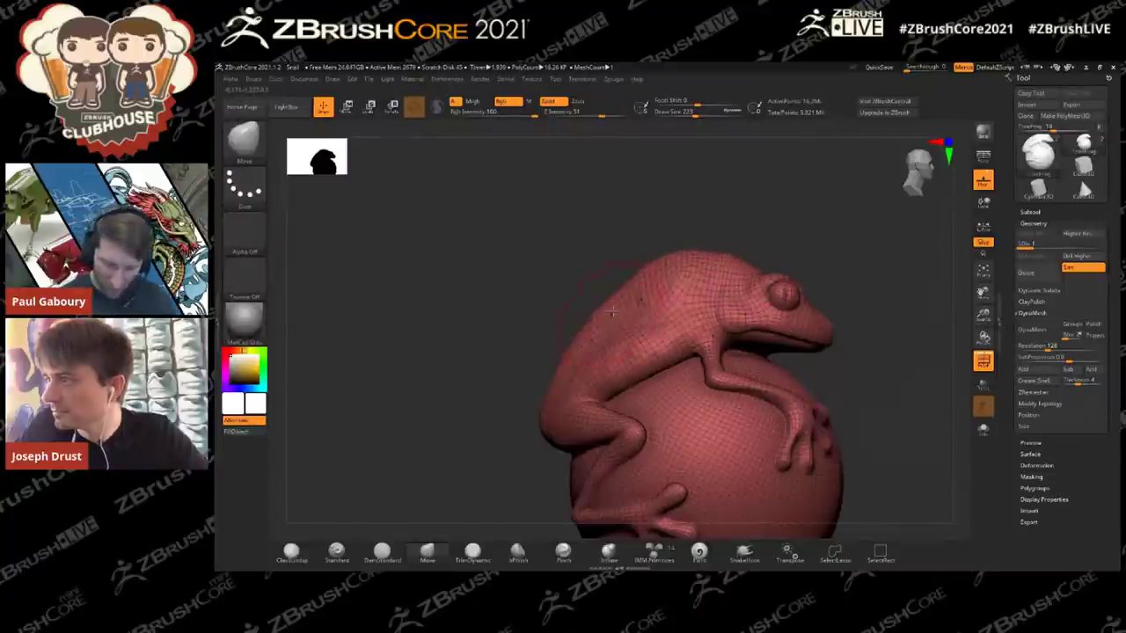
Step: Set the draw size to 120 and pull a pointed tail out of the frog's rear with the Move brush
{"action": "right_click_drag", "start_coordinate": [772, 305], "coordinate": [836, 457]}
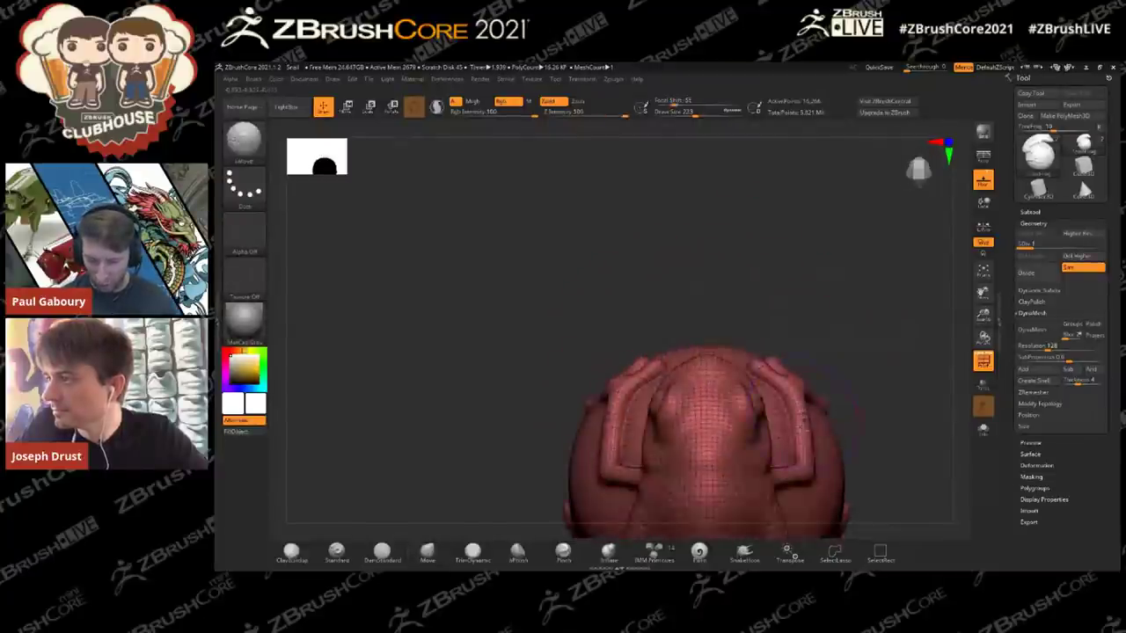
{"action": "right_click_drag", "start_coordinate": [767, 470], "coordinate": [778, 270], "text": "alt"}
{"action": "mouse_move", "coordinate": [802, 364]}
{"action": "right_mouse_down"}
{"action": "mouse_move", "coordinate": [789, 264]}
{"action": "mouse_move", "coordinate": [768, 252]}
{"action": "mouse_move", "coordinate": [773, 309]}
{"action": "mouse_move", "coordinate": [844, 327]}
{"action": "mouse_move", "coordinate": [752, 297]}
{"action": "mouse_move", "coordinate": [758, 333]}
{"action": "mouse_move", "coordinate": [762, 279]}
{"action": "mouse_move", "coordinate": [744, 242]}
{"action": "right_mouse_up"}
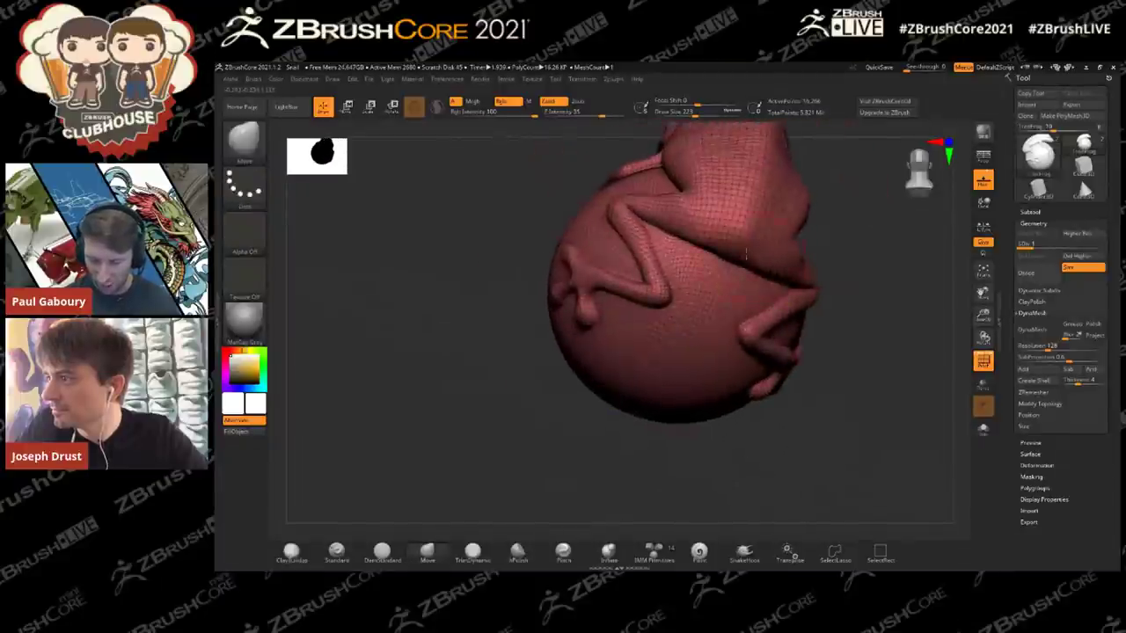
{"action": "key", "text": "s"}
{"action": "left_click_drag", "start_coordinate": [735, 241], "coordinate": [749, 262]}
{"action": "right_click_drag", "start_coordinate": [770, 279], "coordinate": [844, 288]}
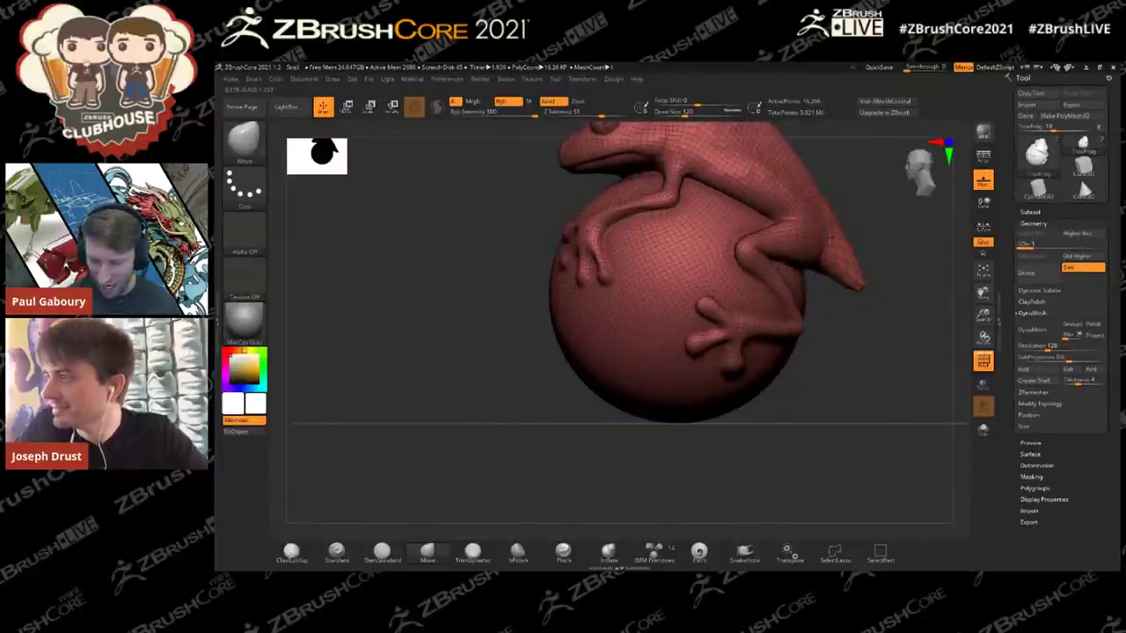
Step: Reshape the frog's tail tip with the Move brush, and at draw size 257 pull the back upward
{"action": "left_click_drag", "start_coordinate": [861, 287], "coordinate": [849, 274]}
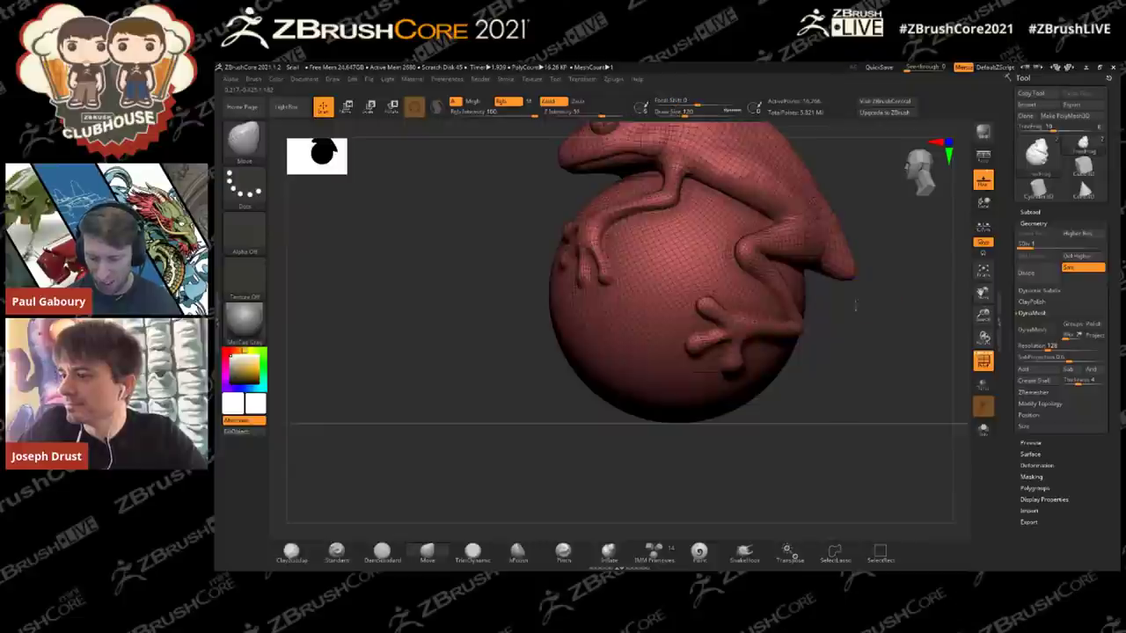
{"action": "right_click_drag", "start_coordinate": [868, 294], "coordinate": [840, 307]}
{"action": "mouse_move", "coordinate": [822, 268]}
{"action": "right_mouse_down"}
{"action": "mouse_move", "coordinate": [845, 265]}
{"action": "mouse_move", "coordinate": [819, 299]}
{"action": "mouse_move", "coordinate": [796, 284]}
{"action": "right_mouse_up"}
{"action": "key", "text": "s"}
{"action": "left_click_drag", "start_coordinate": [797, 285], "coordinate": [806, 286]}
{"action": "left_click_drag", "start_coordinate": [714, 263], "coordinate": [726, 245]}
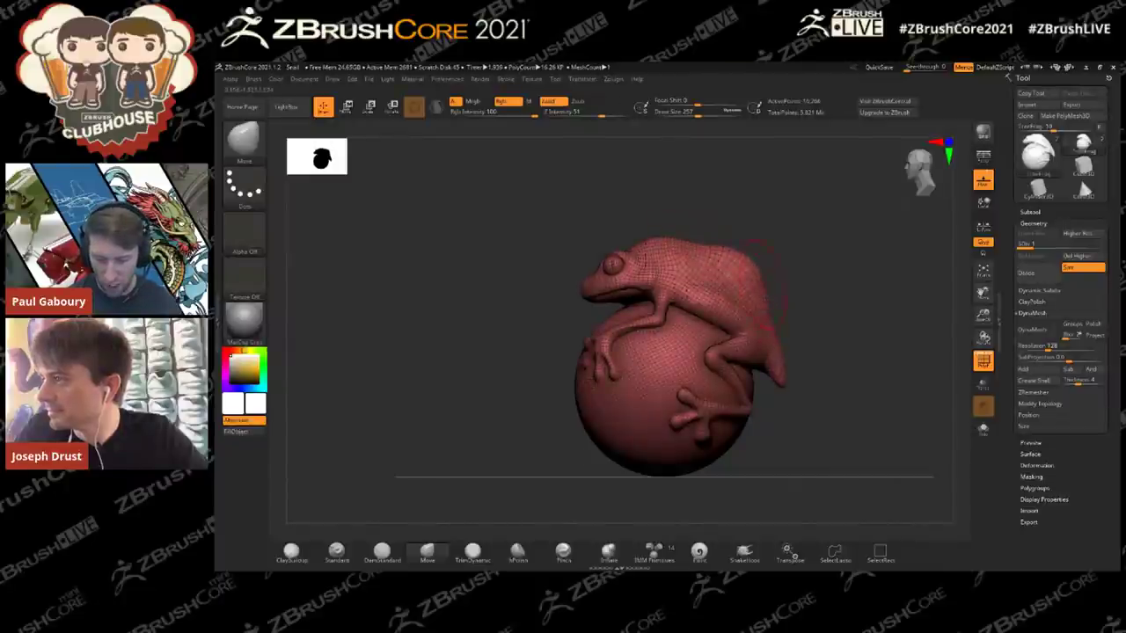
Step: Raise the original frog to subdivision level 5 and hide the polygon wireframe to review the reshaped skin
{"action": "mouse_move", "coordinate": [798, 270]}
{"action": "right_mouse_down"}
{"action": "mouse_move", "coordinate": [795, 310]}
{"action": "mouse_move", "coordinate": [711, 314]}
{"action": "mouse_move", "coordinate": [665, 290]}
{"action": "right_mouse_up"}
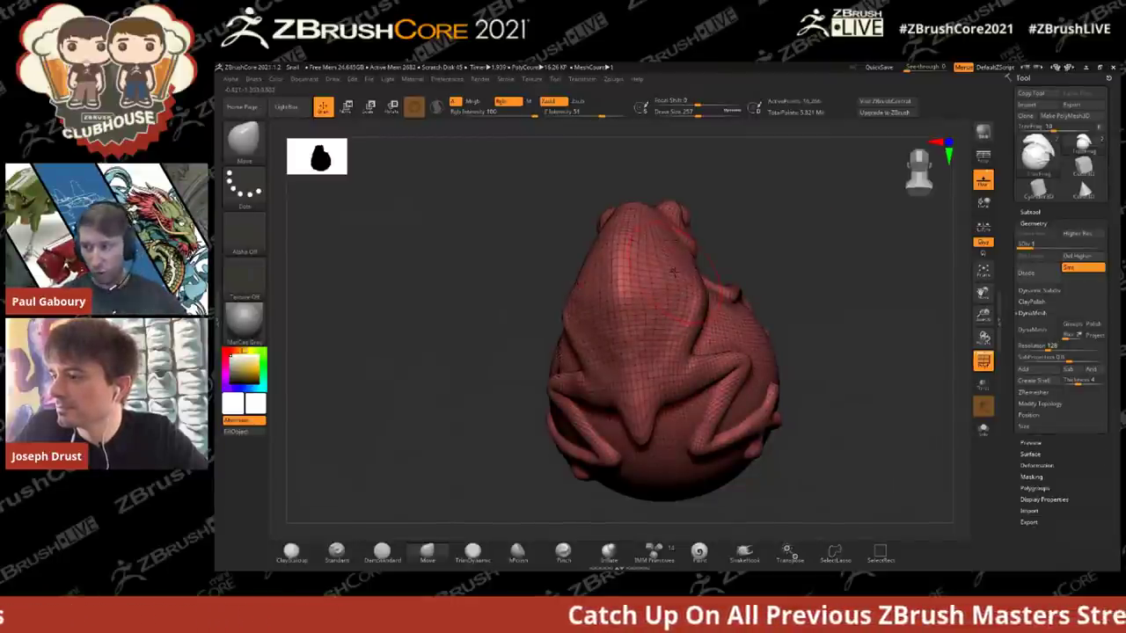
{"action": "key", "text": "ctrl+d"}
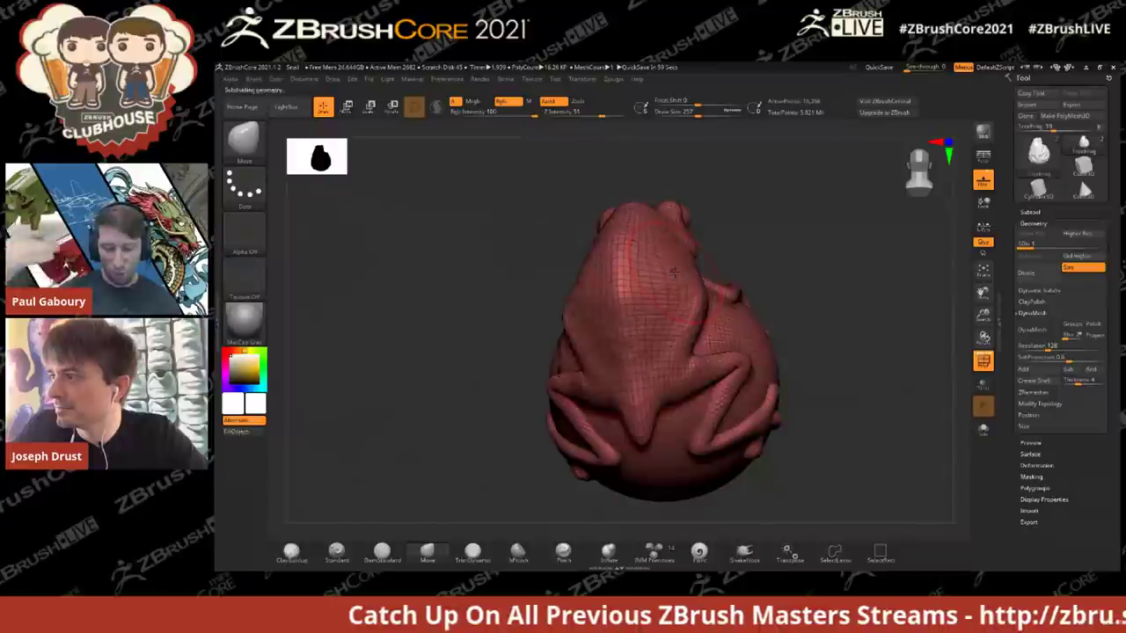
{"action": "key", "text": "ctrl+d"}
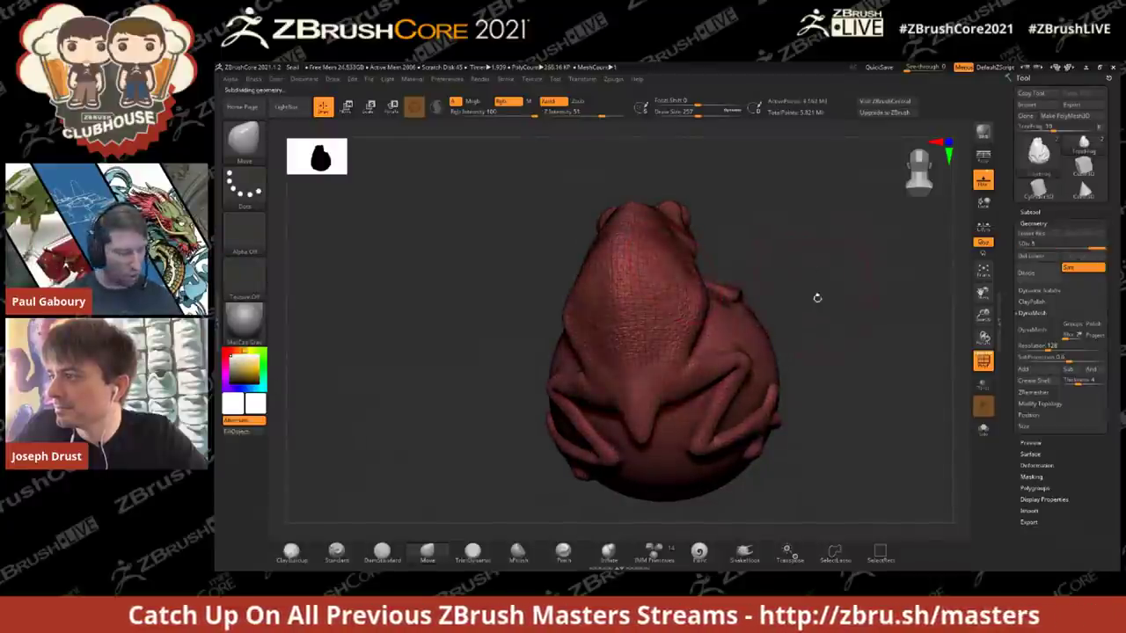
{"action": "key", "text": "shift+f"}
{"action": "left_click_drag", "start_coordinate": [818, 308], "coordinate": [802, 309]}
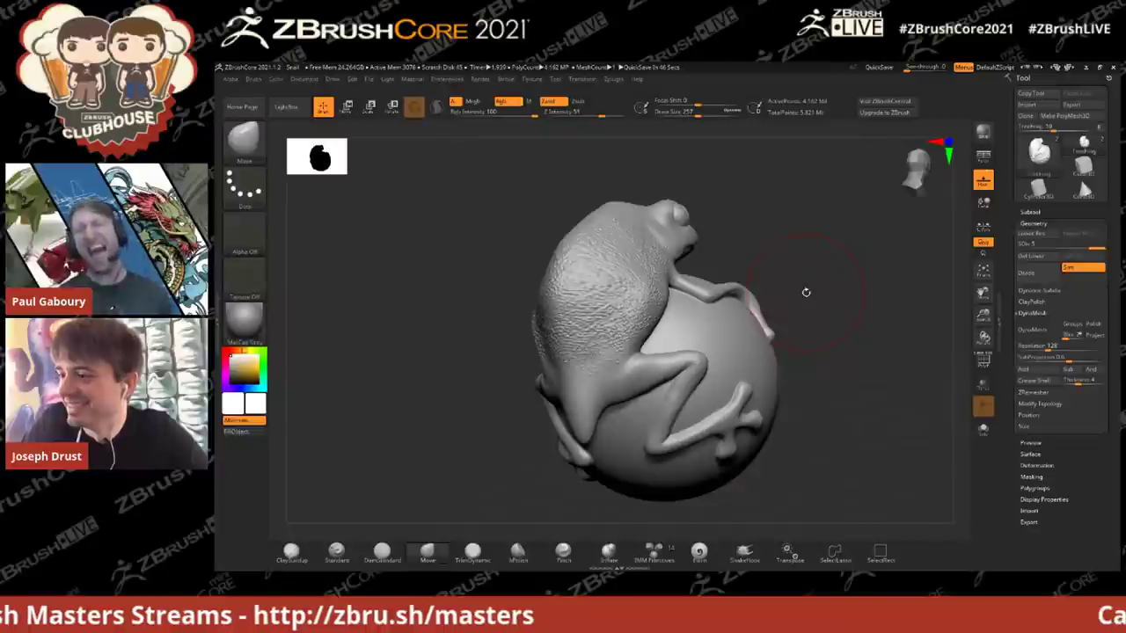
Step: Select the duplicate TreeFrog1 subtool and pull its back outward into a hump with the Move brush
{"action": "left_click", "coordinate": [1026, 213]}
{"action": "left_click", "coordinate": [1036, 262]}
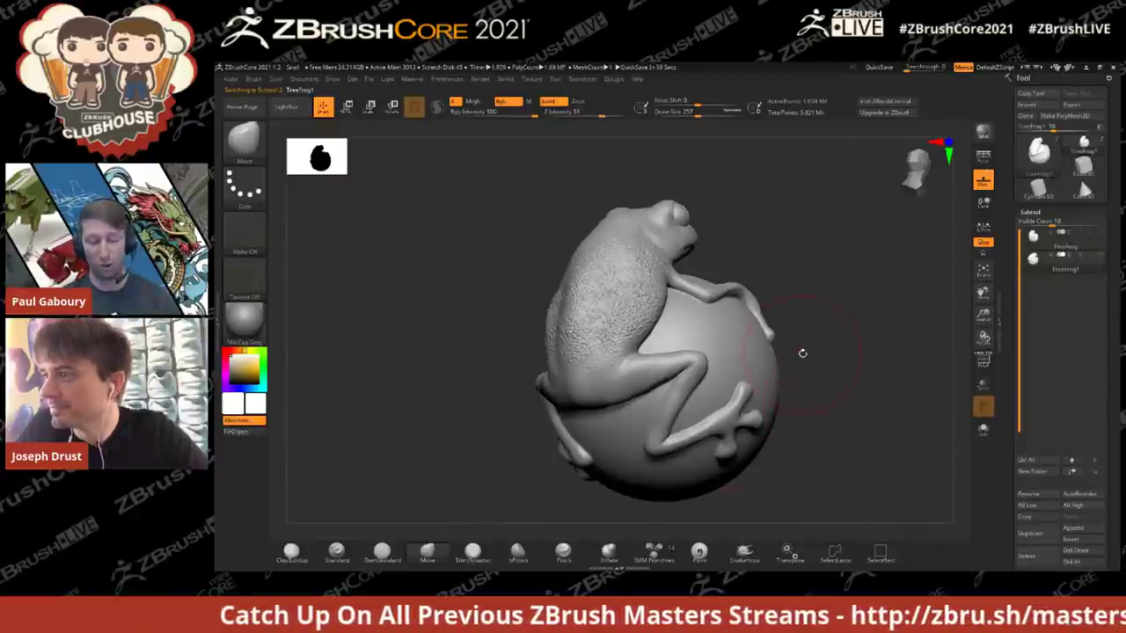
{"action": "mouse_move", "coordinate": [817, 373]}
{"action": "left_mouse_down"}
{"action": "mouse_move", "coordinate": [759, 389]}
{"action": "mouse_move", "coordinate": [832, 337]}
{"action": "mouse_move", "coordinate": [829, 367]}
{"action": "left_mouse_up"}
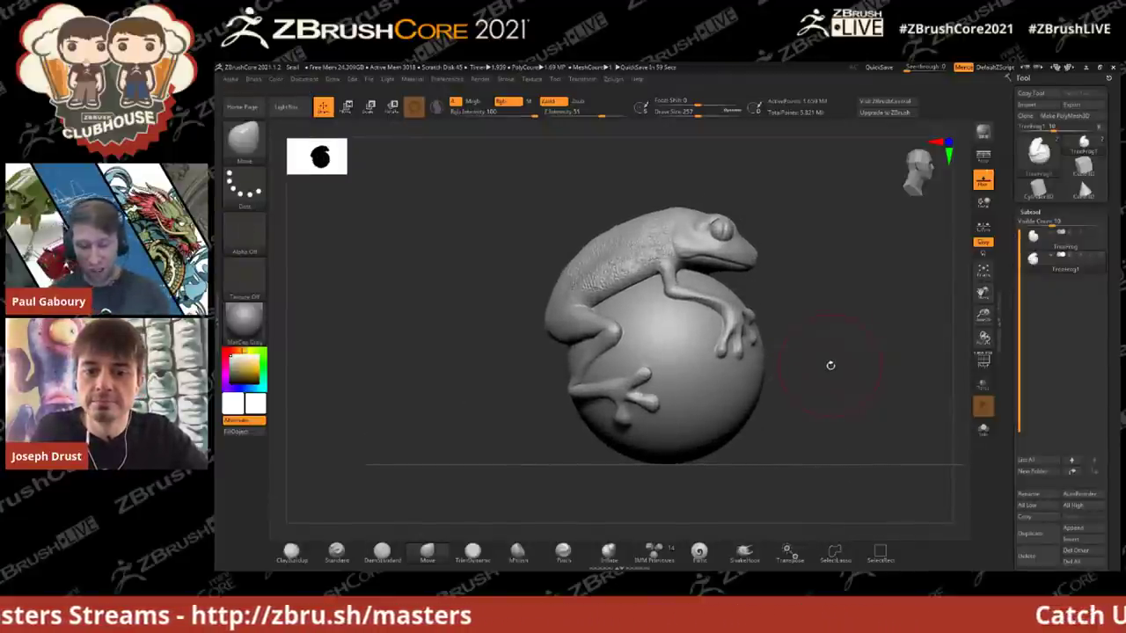
{"action": "mouse_move", "coordinate": [617, 262]}
{"action": "right_mouse_down", "text": "ctrl"}
{"action": "mouse_move", "coordinate": [607, 231]}
{"action": "mouse_move", "coordinate": [670, 342]}
{"action": "right_mouse_up", "text": "ctrl"}
{"action": "mouse_move", "coordinate": [610, 252]}
{"action": "left_mouse_down"}
{"action": "mouse_move", "coordinate": [602, 236]}
{"action": "mouse_move", "coordinate": [655, 210]}
{"action": "left_mouse_up"}
{"action": "left_click_drag", "start_coordinate": [591, 272], "coordinate": [583, 263]}
{"action": "right_click_drag", "start_coordinate": [616, 266], "coordinate": [671, 286]}
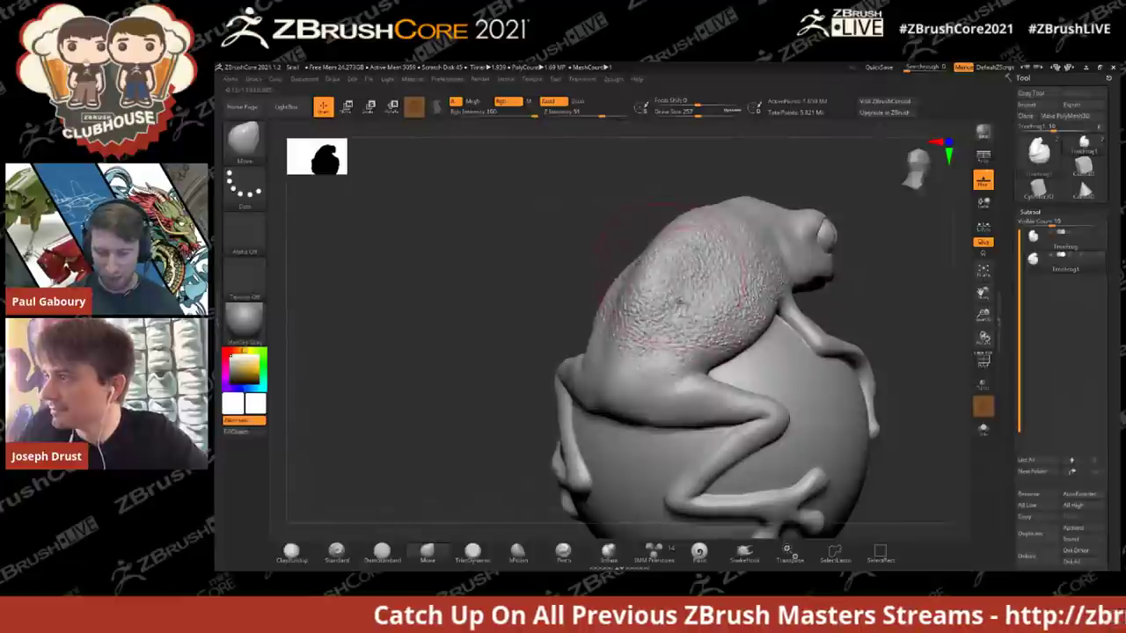
{"action": "left_click_drag", "start_coordinate": [700, 314], "coordinate": [690, 300]}
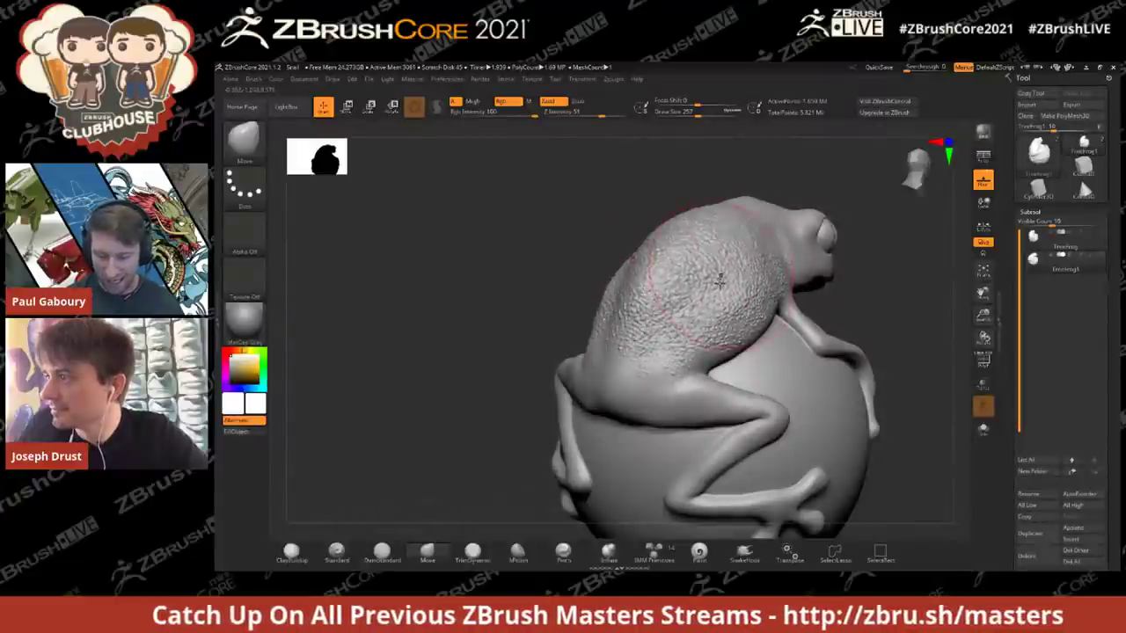
{"action": "right_click_drag", "start_coordinate": [719, 278], "coordinate": [724, 316]}
Step: Show the polygon wireframe and examine the duplicate frog's back and legs up close
{"action": "left_click_drag", "start_coordinate": [732, 359], "coordinate": [741, 354]}
{"action": "key", "text": "shift+f"}
{"action": "right_click_drag", "start_coordinate": [730, 352], "coordinate": [824, 447], "text": "ctrl"}
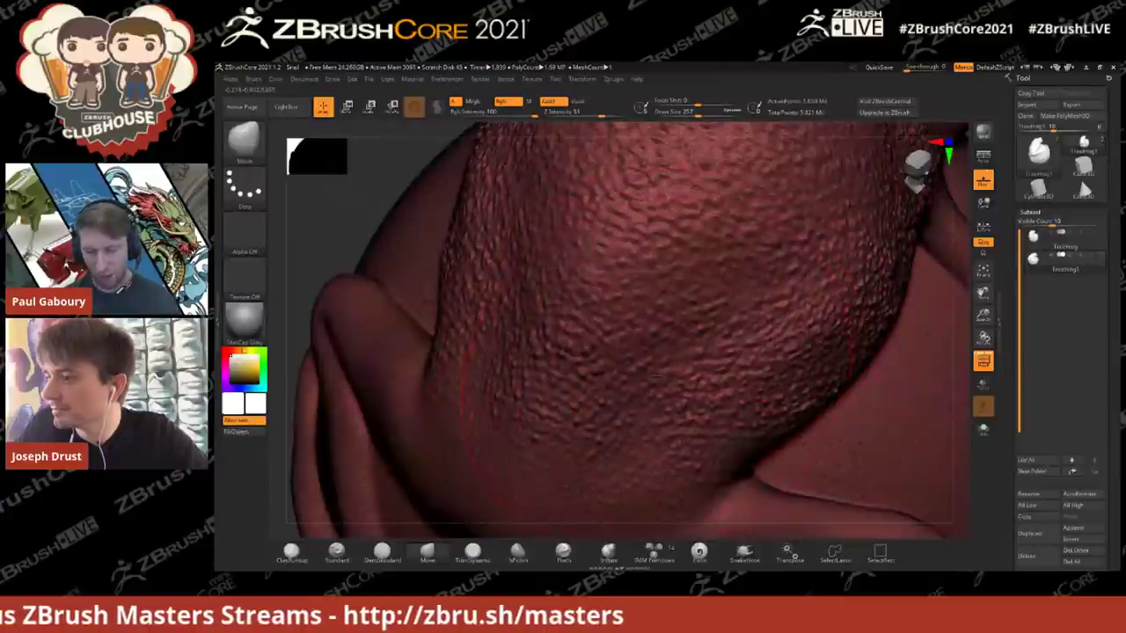
{"action": "right_click_drag", "start_coordinate": [788, 349], "coordinate": [751, 290], "text": "ctrl"}
{"action": "mouse_move", "coordinate": [785, 407]}
{"action": "right_mouse_down", "text": "alt"}
{"action": "mouse_move", "coordinate": [721, 347]}
{"action": "mouse_move", "coordinate": [693, 296]}
{"action": "right_mouse_up", "text": "alt"}
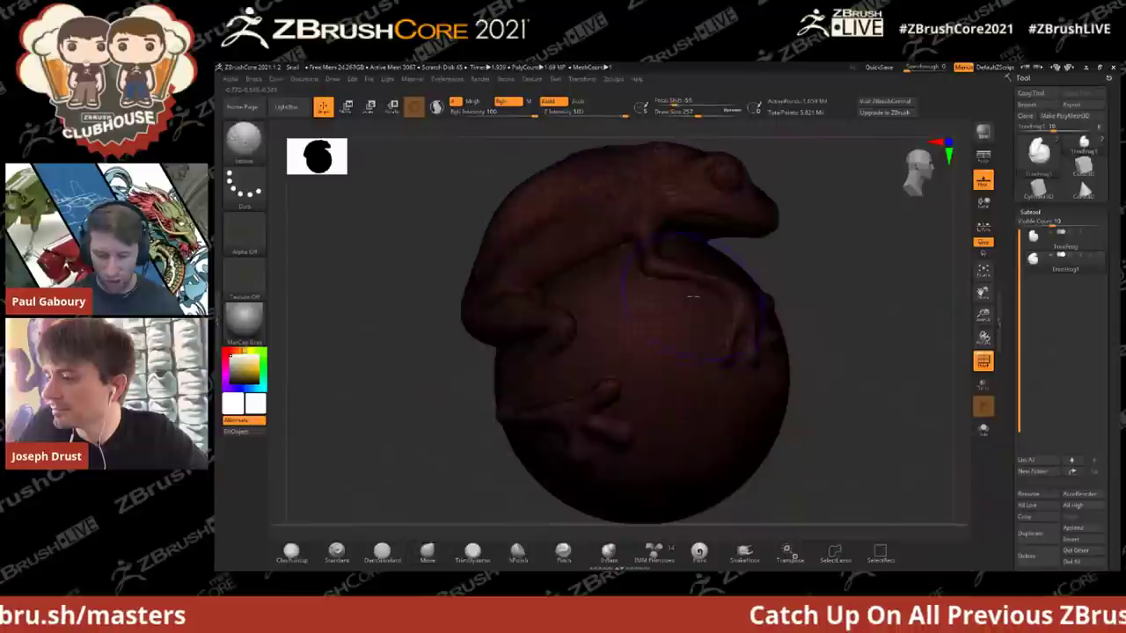
{"action": "mouse_move", "coordinate": [673, 235]}
{"action": "right_mouse_down", "text": "alt"}
{"action": "mouse_move", "coordinate": [726, 324]}
{"action": "mouse_move", "coordinate": [742, 313]}
{"action": "mouse_move", "coordinate": [859, 346]}
{"action": "right_mouse_up", "text": "alt"}
{"action": "key", "text": "f"}
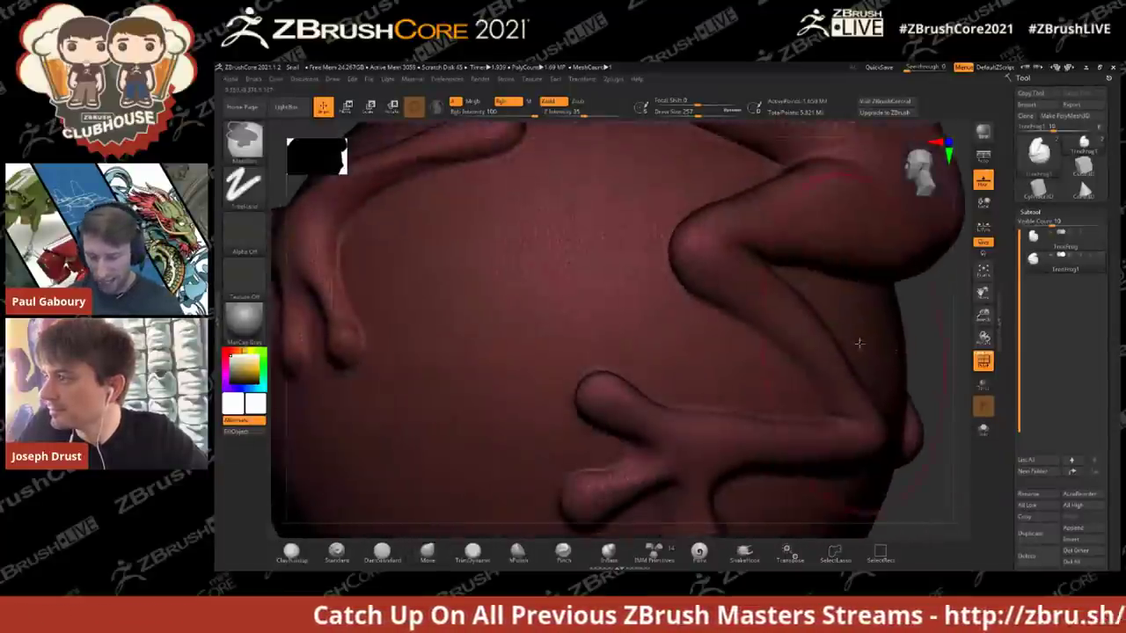
Step: Set the draw size to 83 and pull a tail out of the duplicate frog's rear with the Move brush
{"action": "key", "text": "s"}
{"action": "left_click_drag", "start_coordinate": [915, 333], "coordinate": [894, 333]}
{"action": "right_click_drag", "start_coordinate": [897, 334], "coordinate": [780, 351], "text": "alt"}
{"action": "right_click_drag", "start_coordinate": [835, 309], "coordinate": [711, 309], "text": "alt"}
{"action": "mouse_move", "coordinate": [711, 262]}
{"action": "left_mouse_down"}
{"action": "mouse_move", "coordinate": [733, 296]}
{"action": "mouse_move", "coordinate": [749, 374]}
{"action": "left_mouse_up"}
{"action": "left_click_drag", "start_coordinate": [737, 280], "coordinate": [746, 280]}
{"action": "left_click_drag", "start_coordinate": [732, 231], "coordinate": [741, 232]}
{"action": "mouse_move", "coordinate": [744, 304]}
{"action": "left_mouse_down"}
{"action": "mouse_move", "coordinate": [763, 327]}
{"action": "mouse_move", "coordinate": [752, 388]}
{"action": "left_mouse_up"}
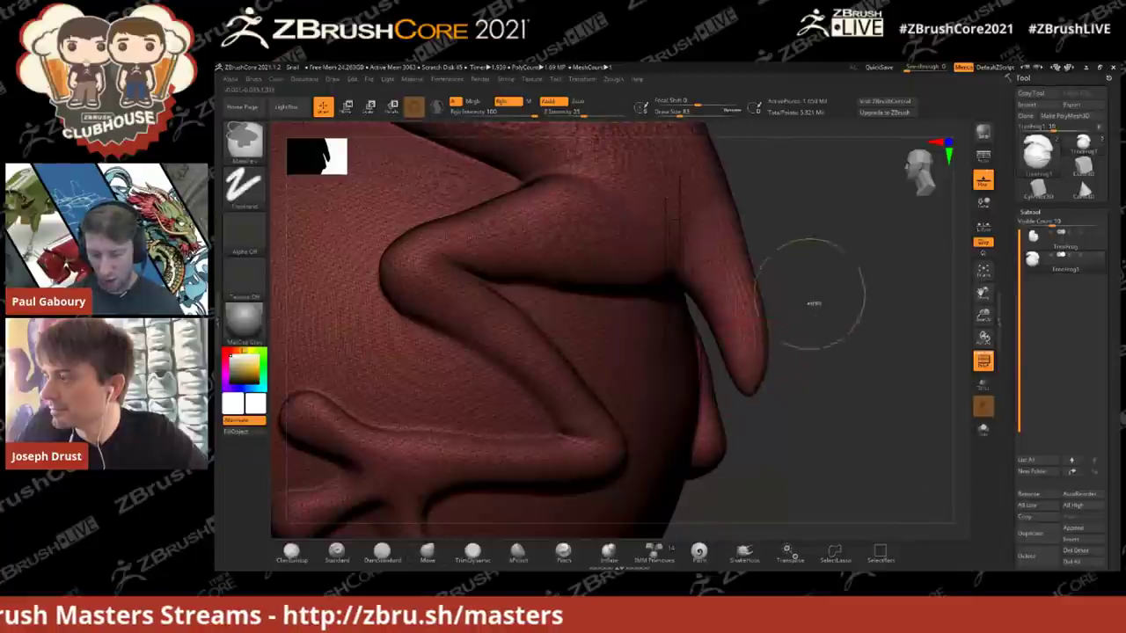
Step: Remesh the duplicate frog with DynaMesh, check the new tail's topology and hide the wireframe
{"action": "left_click_drag", "start_coordinate": [813, 299], "coordinate": [843, 377], "text": "ctrl"}
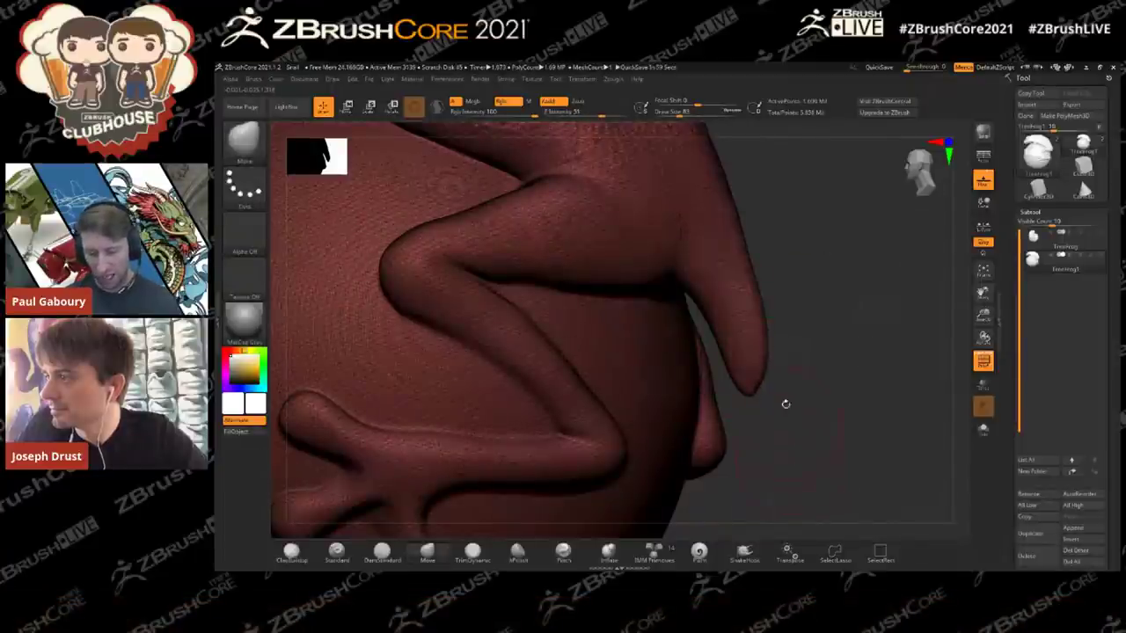
{"action": "mouse_move", "coordinate": [737, 318]}
{"action": "right_mouse_down"}
{"action": "mouse_move", "coordinate": [721, 322]}
{"action": "mouse_move", "coordinate": [746, 332]}
{"action": "right_mouse_up"}
{"action": "key", "text": "ctrl"}
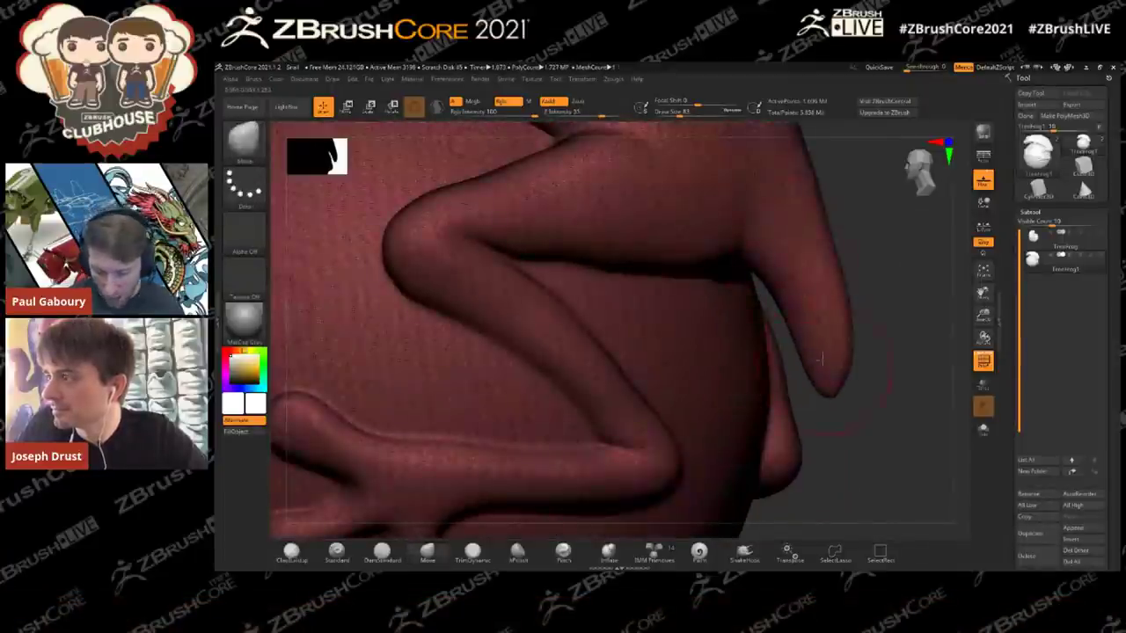
{"action": "mouse_move", "coordinate": [832, 375]}
{"action": "right_mouse_down", "text": "ctrl"}
{"action": "mouse_move", "coordinate": [748, 255]}
{"action": "mouse_move", "coordinate": [688, 273]}
{"action": "right_mouse_up", "text": "ctrl"}
{"action": "mouse_move", "coordinate": [616, 295]}
{"action": "right_mouse_down", "text": "alt"}
{"action": "mouse_move", "coordinate": [816, 288]}
{"action": "mouse_move", "coordinate": [726, 354]}
{"action": "mouse_move", "coordinate": [928, 266]}
{"action": "right_mouse_up", "text": "alt"}
{"action": "key", "text": "shift+f"}
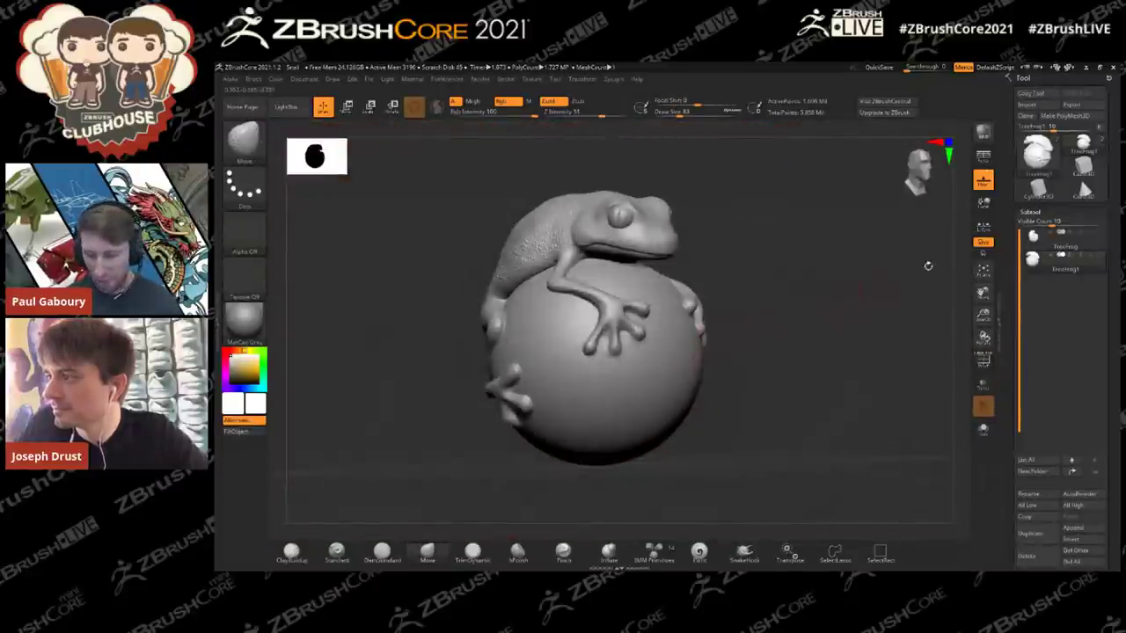
Step: Open the duplicate frog's geometry settings and remesh it with DynaMesh at resolution 1024
{"action": "left_click", "coordinate": [1030, 211]}
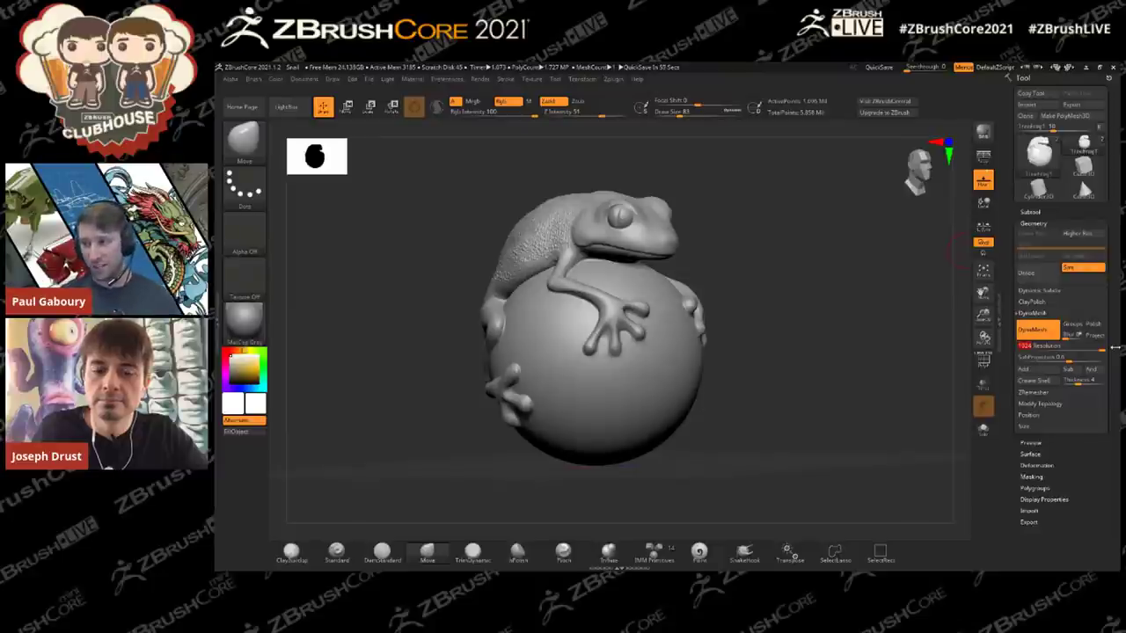
{"action": "left_click_drag", "start_coordinate": [795, 355], "coordinate": [819, 364]}
{"action": "left_click_drag", "start_coordinate": [802, 346], "coordinate": [847, 415], "text": "ctrl"}
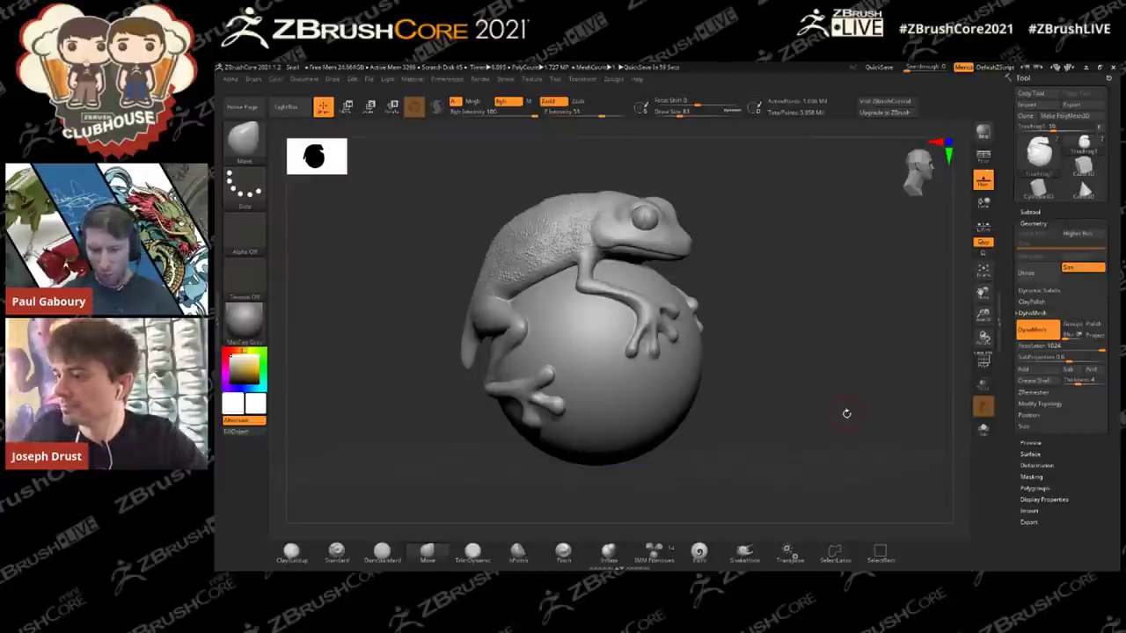
{"action": "key", "text": "shift"}
{"action": "left_click_drag", "start_coordinate": [773, 360], "coordinate": [815, 440], "text": "ctrl"}
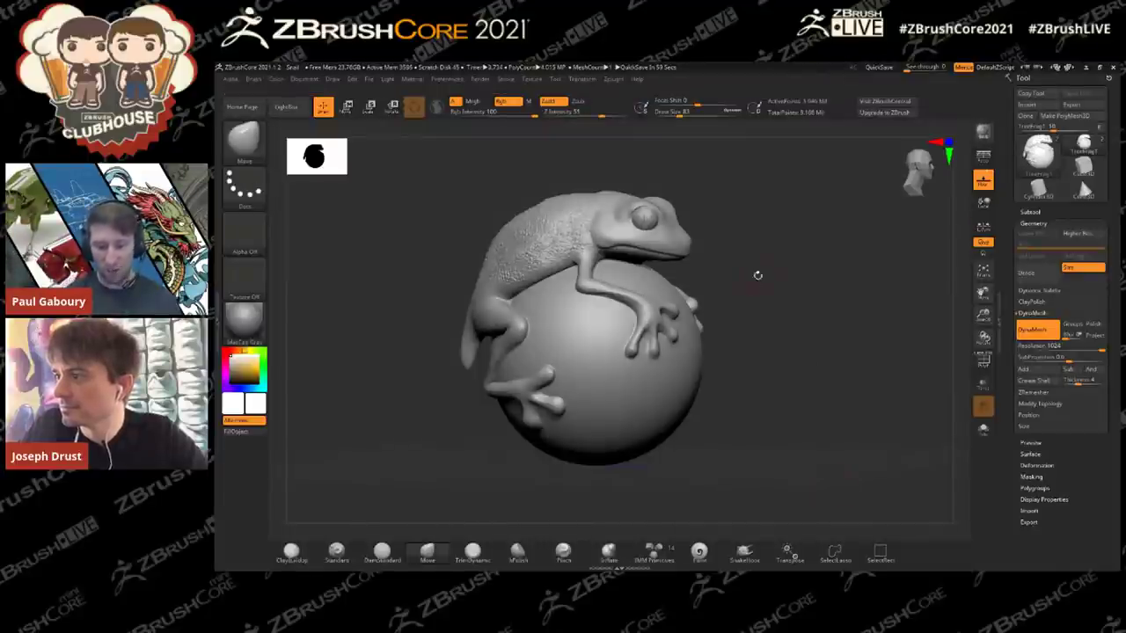
Step: Pull a symmetrical pair of short spikes out of the duplicate frog's upper back with the Move brush
{"action": "right_click_drag", "start_coordinate": [754, 290], "coordinate": [787, 300]}
{"action": "mouse_move", "coordinate": [644, 238]}
{"action": "right_mouse_down", "text": "alt"}
{"action": "mouse_move", "coordinate": [710, 302]}
{"action": "mouse_move", "coordinate": [590, 231]}
{"action": "mouse_move", "coordinate": [642, 303]}
{"action": "right_mouse_up", "text": "alt"}
{"action": "left_click_drag", "start_coordinate": [641, 304], "coordinate": [592, 263]}
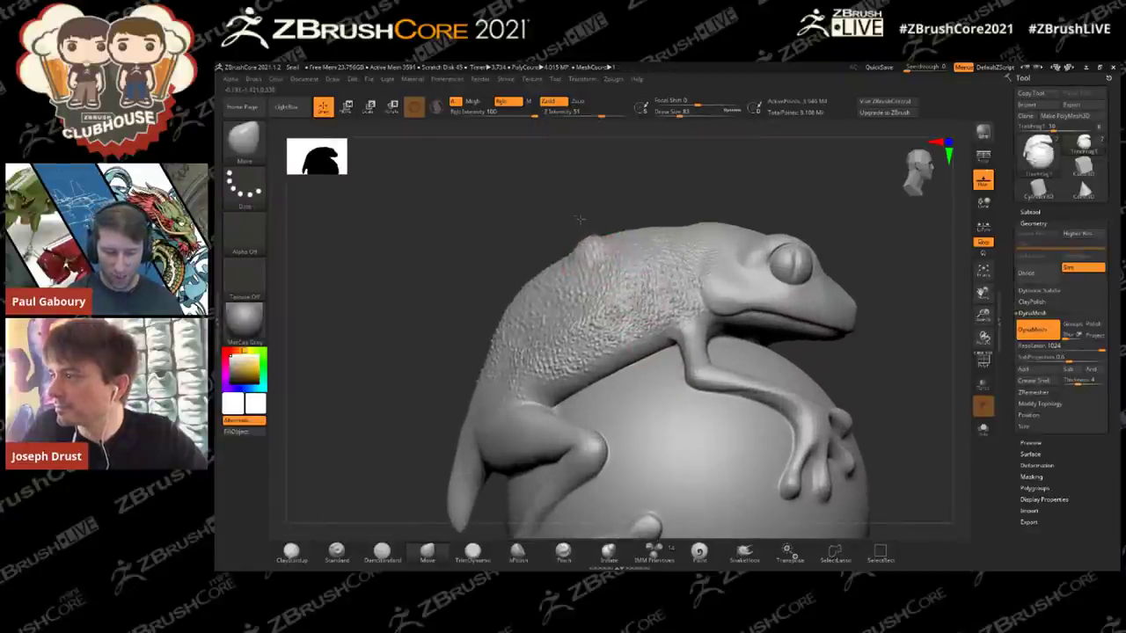
{"action": "right_click_drag", "start_coordinate": [620, 304], "coordinate": [718, 325]}
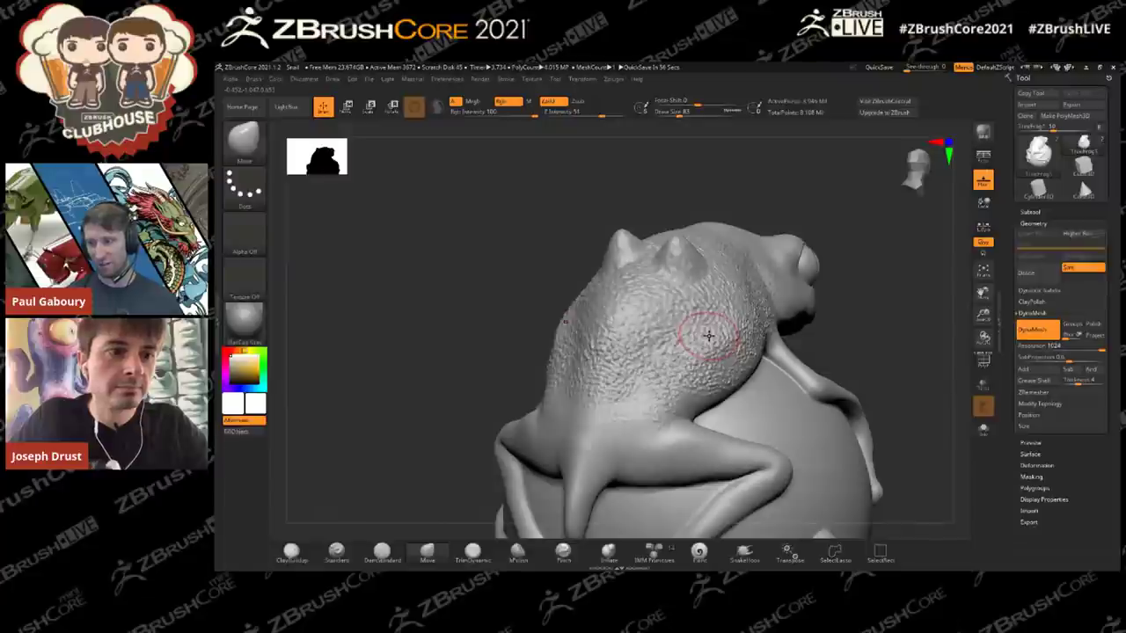
Step: Select the original TreeFrog subtool and lower it to subdivision level 1
{"action": "left_click", "coordinate": [1031, 212]}
{"action": "left_click", "coordinate": [1060, 240]}
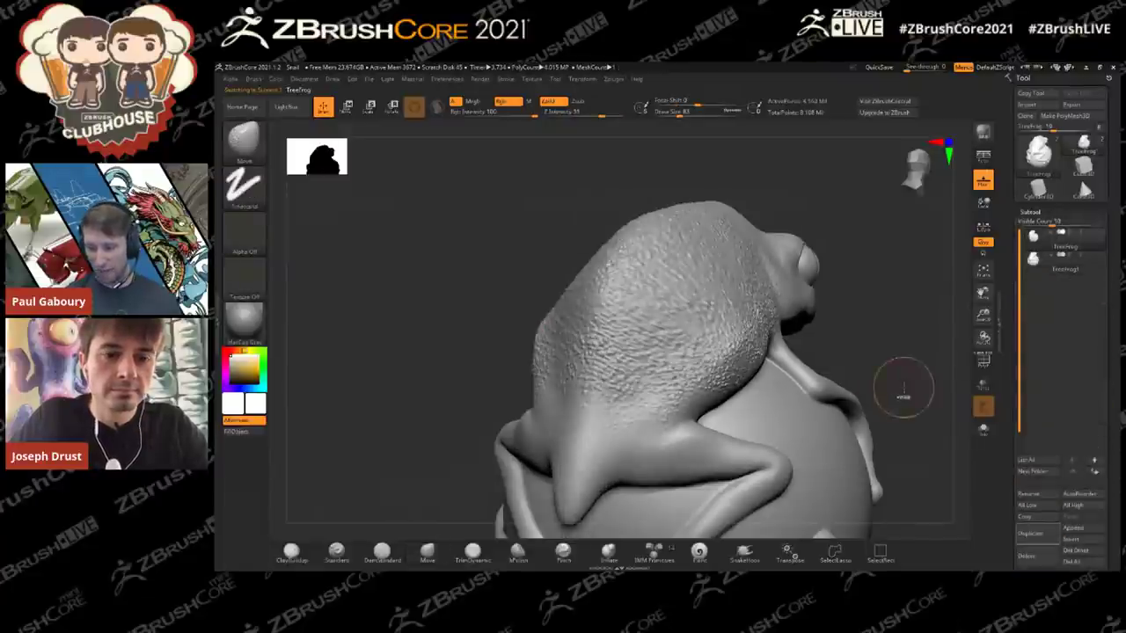
{"action": "right_click_drag", "start_coordinate": [904, 394], "coordinate": [846, 361], "text": "ctrl"}
{"action": "key", "text": "shift+d"}
{"action": "key", "text": "shift+d"}
{"action": "key", "text": "shift+d"}
{"action": "key", "text": "shift+d"}
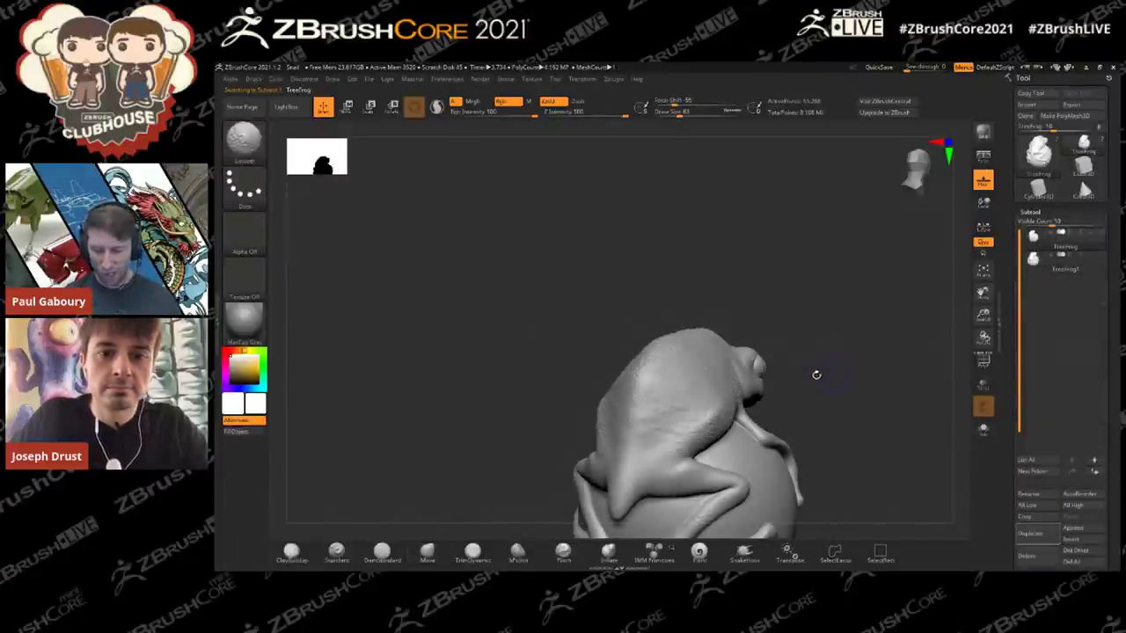
Step: Try pulling two long spikes out of the original frog's upper back with the Move brush, and undo them
{"action": "left_click_drag", "start_coordinate": [832, 375], "coordinate": [773, 373]}
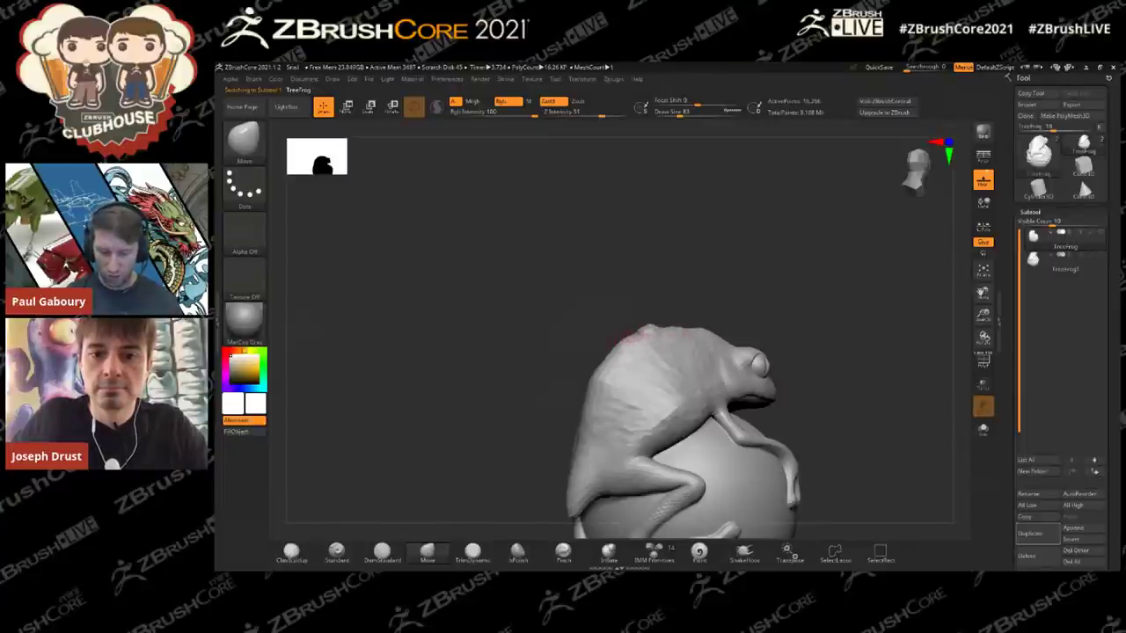
{"action": "right_click_drag", "start_coordinate": [692, 349], "coordinate": [711, 355]}
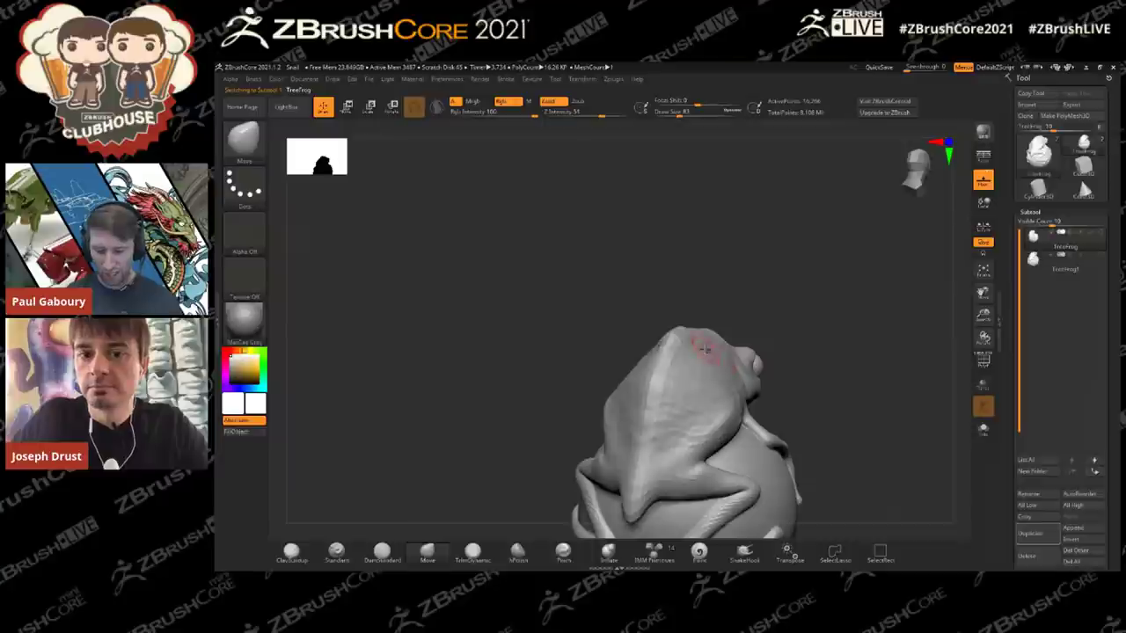
{"action": "left_click_drag", "start_coordinate": [707, 352], "coordinate": [830, 275]}
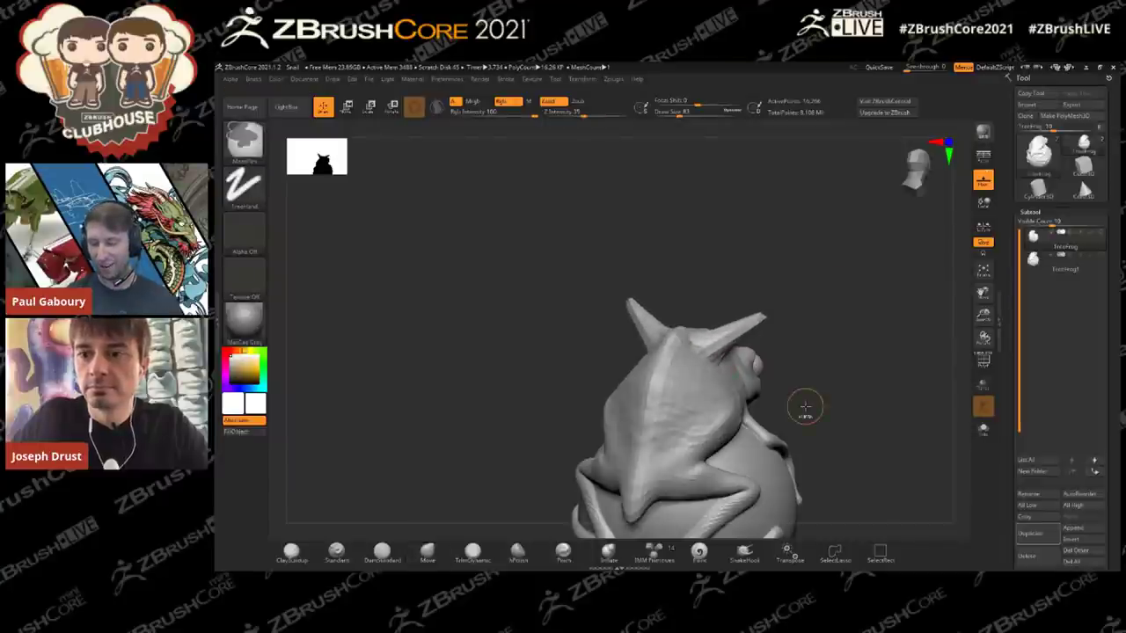
{"action": "key", "text": "ctrl+z"}
Step: Compare the duplicate TreeFrog1 with the original, reselect the original TreeFrog and enlarge the silhouette thumbnail
{"action": "left_click", "coordinate": [1035, 264]}
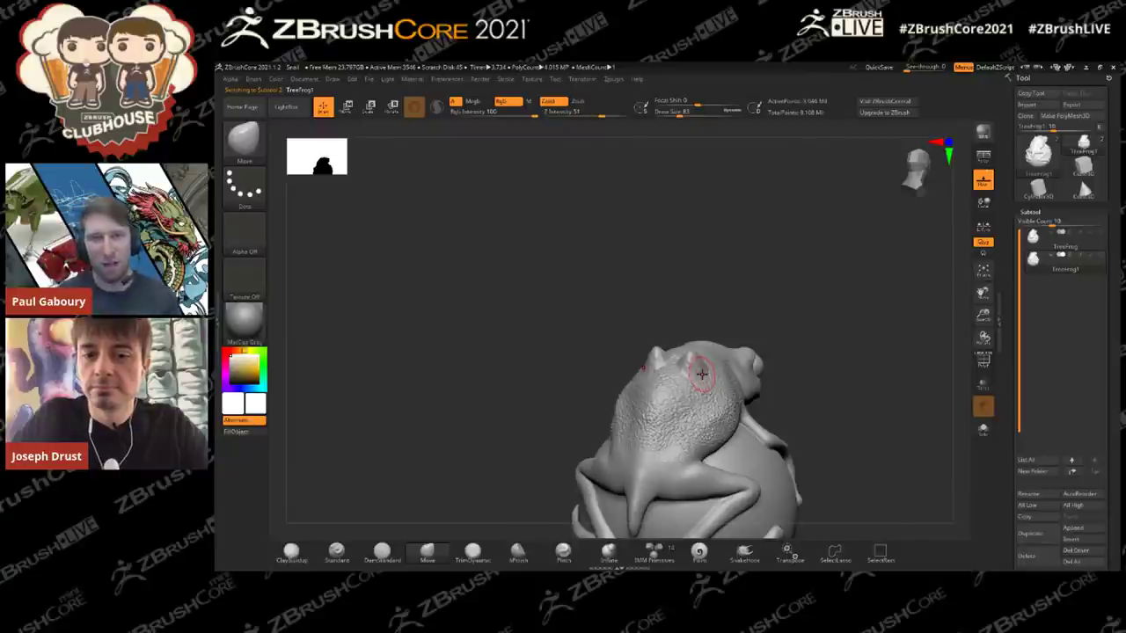
{"action": "left_click_drag", "start_coordinate": [811, 399], "coordinate": [771, 272]}
{"action": "left_click", "coordinate": [1035, 242]}
{"action": "left_click_drag", "start_coordinate": [824, 364], "coordinate": [799, 342]}
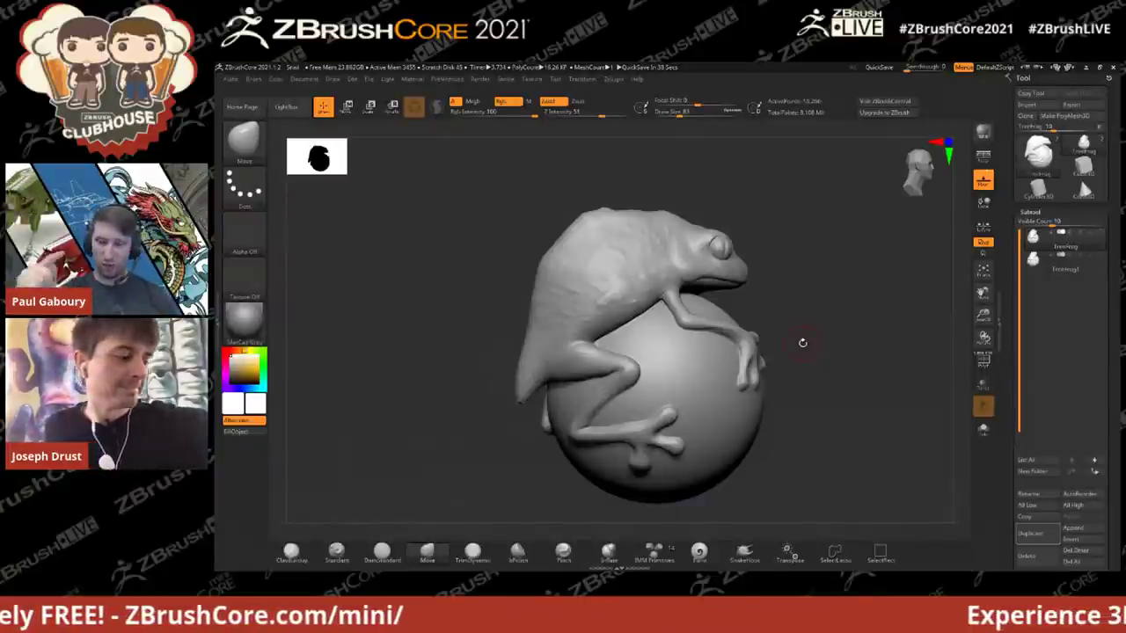
{"action": "left_click_drag", "start_coordinate": [345, 172], "coordinate": [466, 244]}
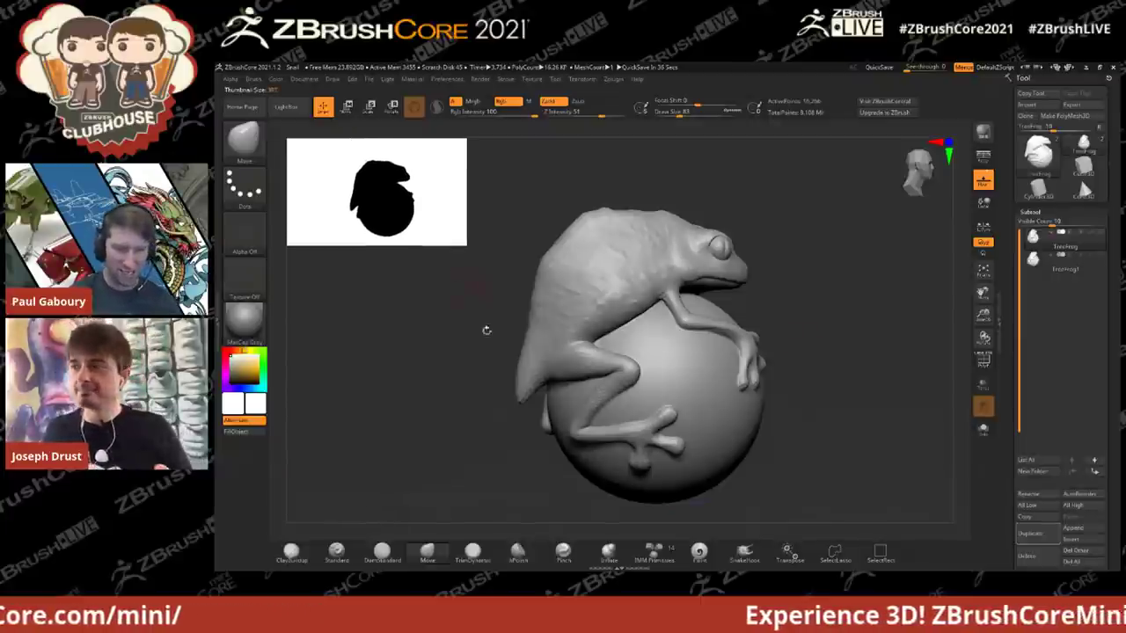
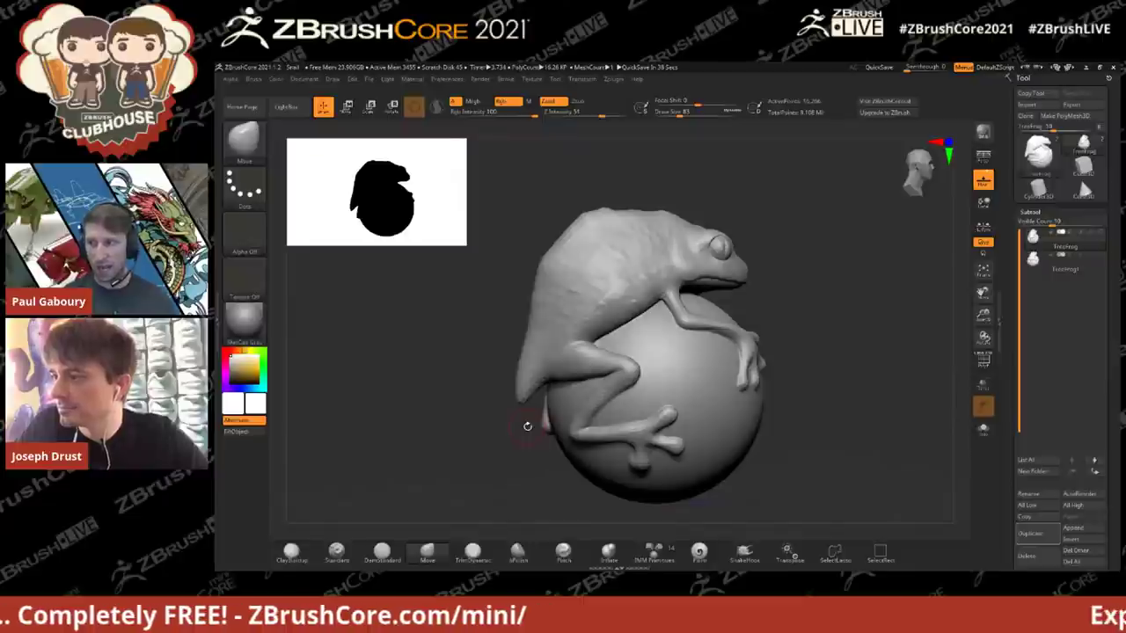
Step: Delete the original frog's subdivision levels above level 1 and close its geometry settings
{"action": "left_click", "coordinate": [1032, 213]}
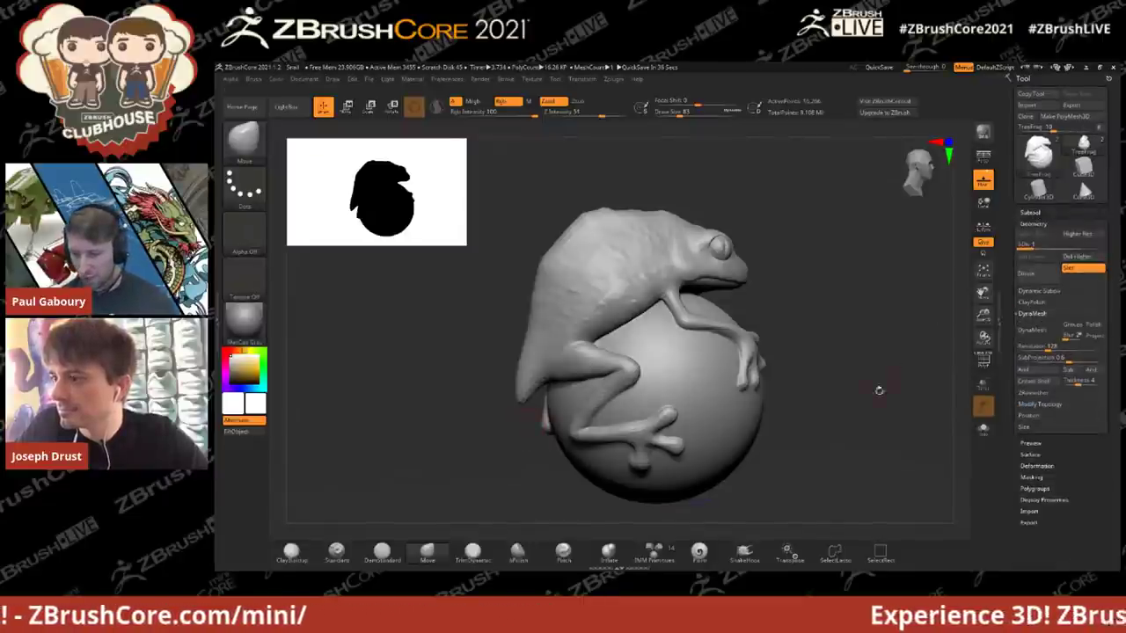
{"action": "left_click", "coordinate": [1040, 223]}
{"action": "left_click", "coordinate": [1084, 258]}
{"action": "left_click", "coordinate": [1035, 225]}
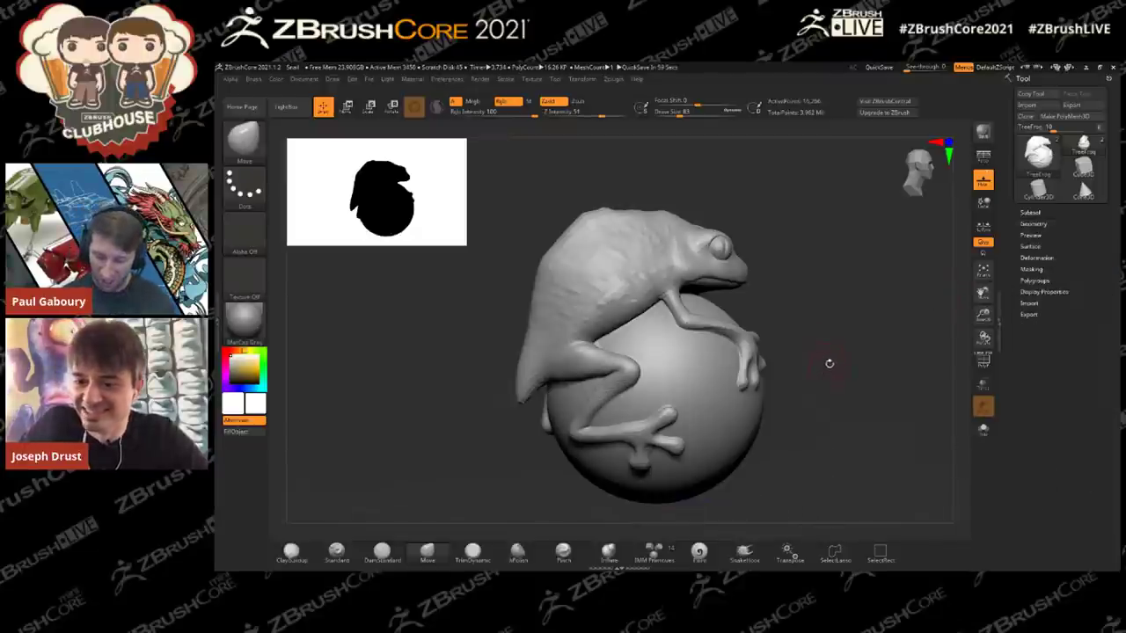
Step: Add surface noise to the tree frog in NoiseMaker and set the noise scale to 16
{"action": "left_click_drag", "start_coordinate": [828, 359], "coordinate": [813, 350]}
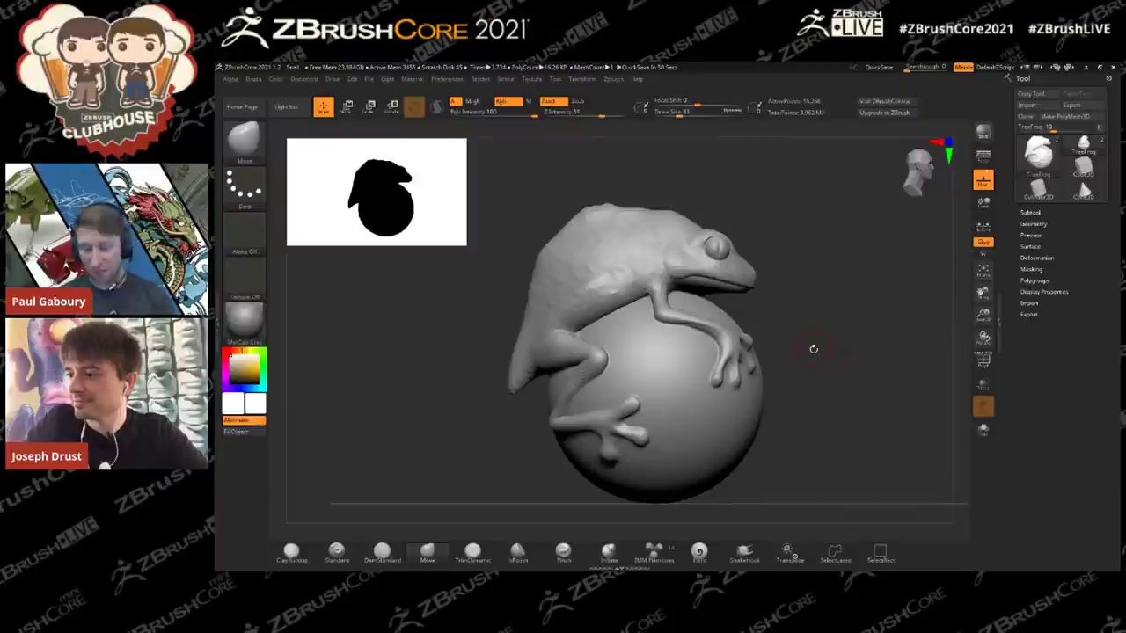
{"action": "left_click", "coordinate": [1030, 248]}
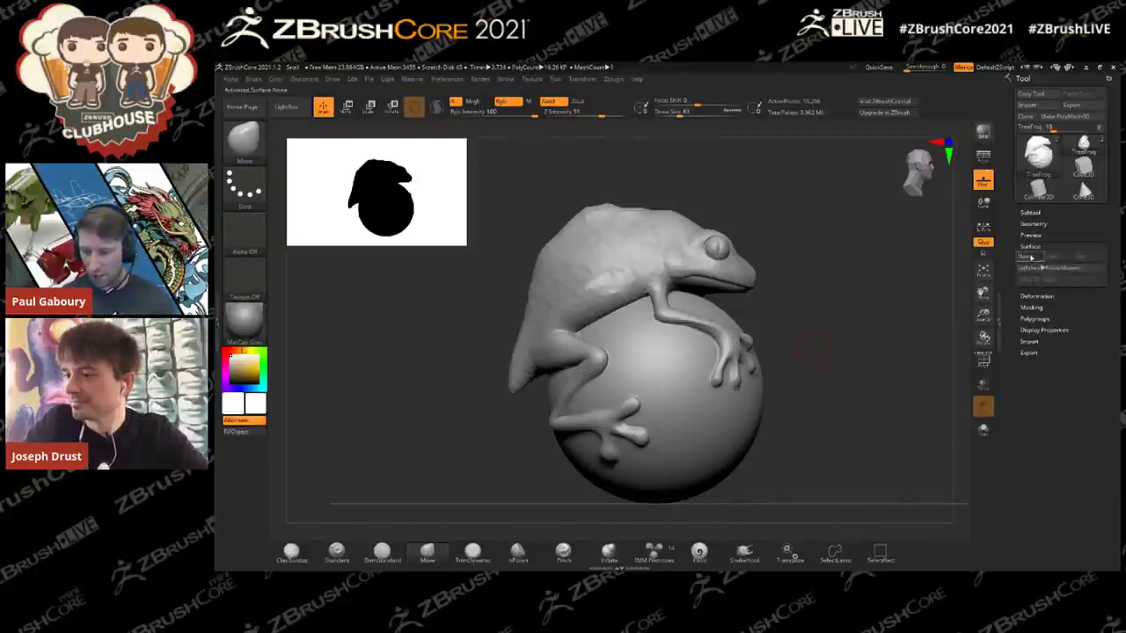
{"action": "left_click", "coordinate": [1030, 257]}
{"action": "left_click_drag", "start_coordinate": [950, 299], "coordinate": [914, 347], "text": "alt"}
{"action": "left_click_drag", "start_coordinate": [791, 334], "coordinate": [915, 339]}
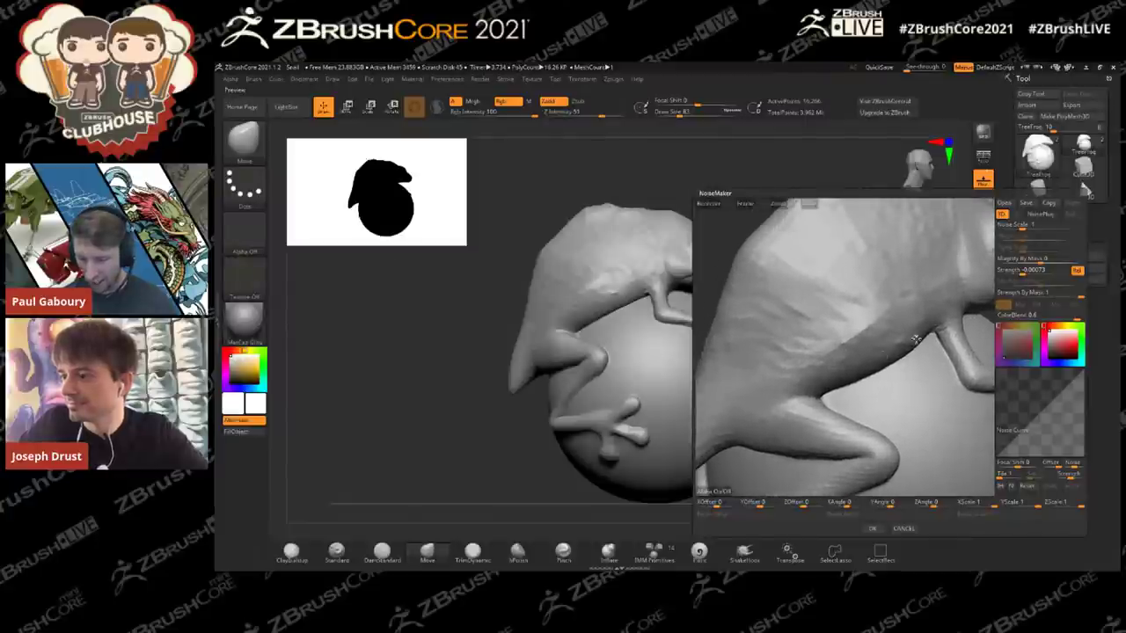
{"action": "left_click_drag", "start_coordinate": [1022, 227], "coordinate": [1039, 227]}
{"action": "right_click_drag", "start_coordinate": [894, 403], "coordinate": [861, 356], "text": "ctrl"}
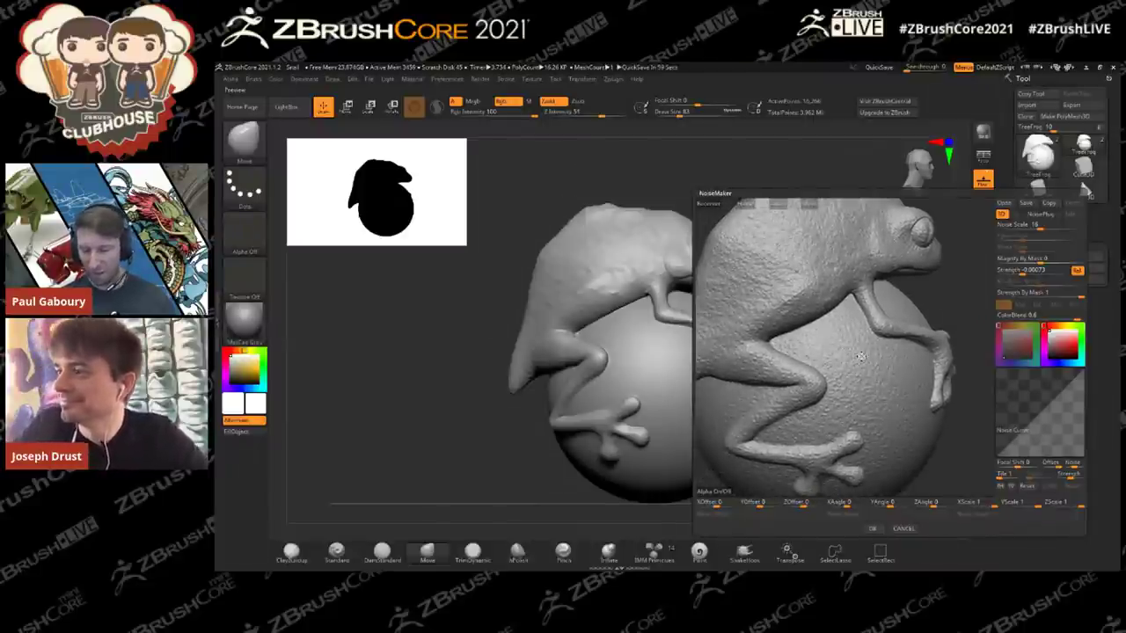
Step: Bow the noise curve upward, set the noise scale to about 56.57 and accept the surface noise
{"action": "left_click_drag", "start_coordinate": [1035, 415], "coordinate": [1031, 382]}
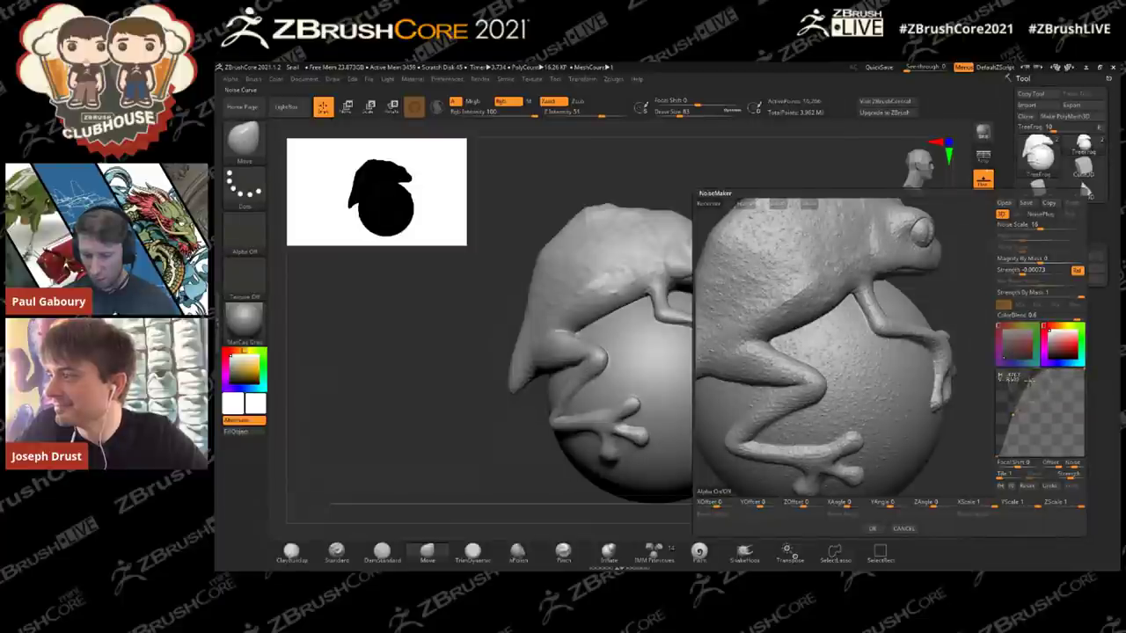
{"action": "left_click_drag", "start_coordinate": [1041, 227], "coordinate": [1052, 226]}
{"action": "right_click_drag", "start_coordinate": [892, 422], "coordinate": [887, 371], "text": "ctrl"}
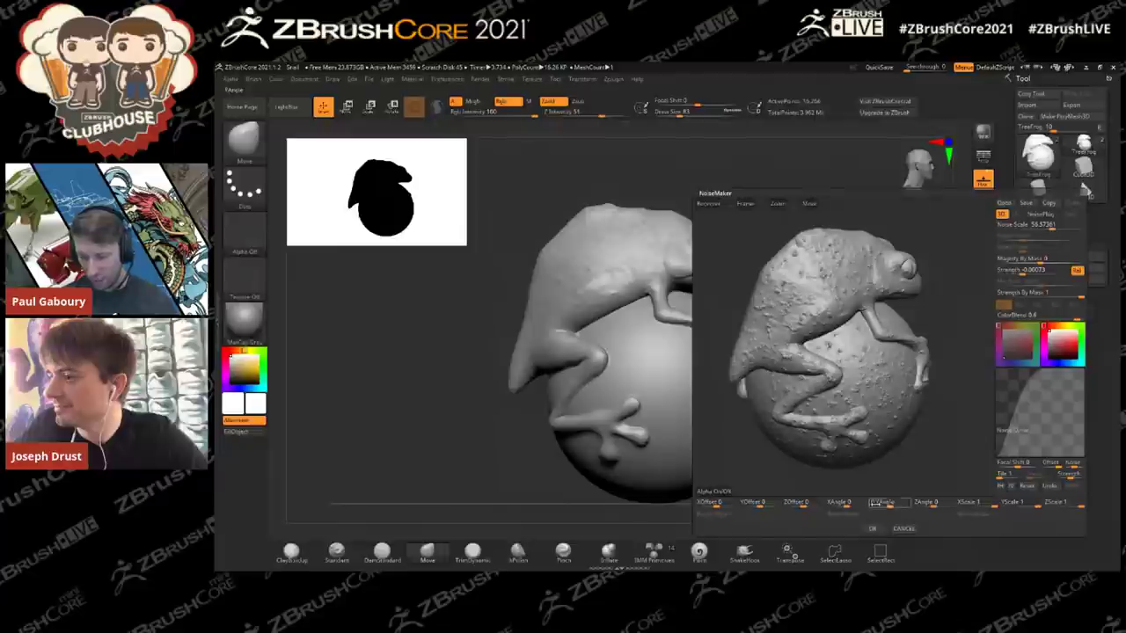
{"action": "left_click", "coordinate": [872, 528]}
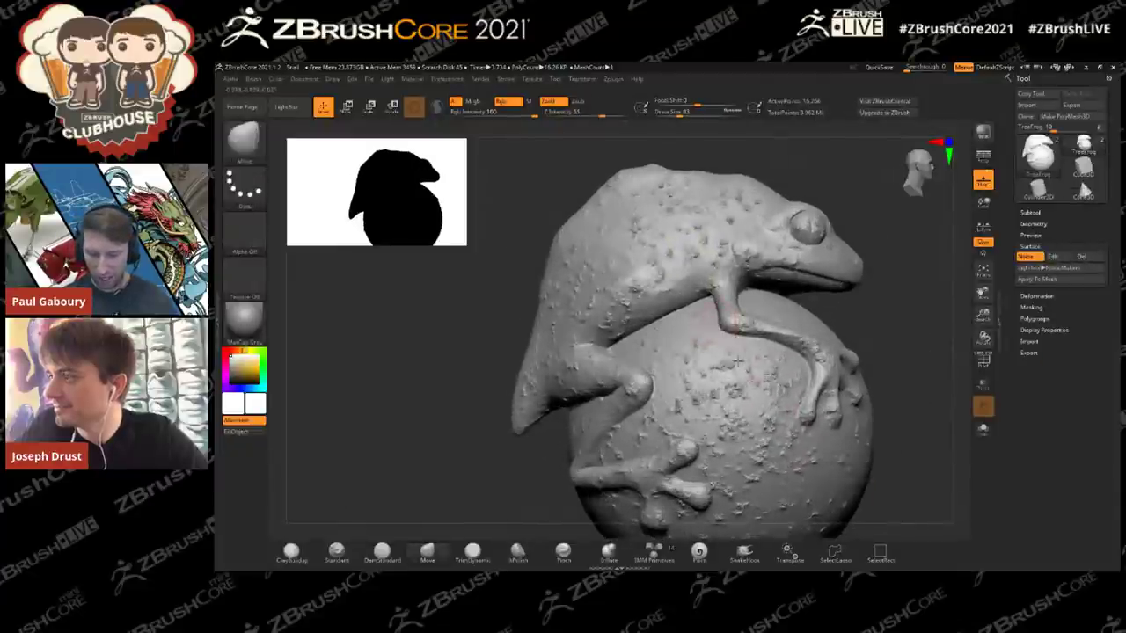
Step: Mask the frog's upper back and invert the mask so the noise is limited to that area
{"action": "right_click_drag", "start_coordinate": [731, 350], "coordinate": [757, 404], "text": "alt"}
{"action": "mouse_move", "coordinate": [682, 273]}
{"action": "left_mouse_down", "text": "ctrl"}
{"action": "mouse_move", "coordinate": [692, 250]}
{"action": "mouse_move", "coordinate": [620, 329]}
{"action": "mouse_move", "coordinate": [594, 313]}
{"action": "mouse_move", "coordinate": [668, 242]}
{"action": "mouse_move", "coordinate": [618, 332]}
{"action": "left_mouse_up", "text": "ctrl"}
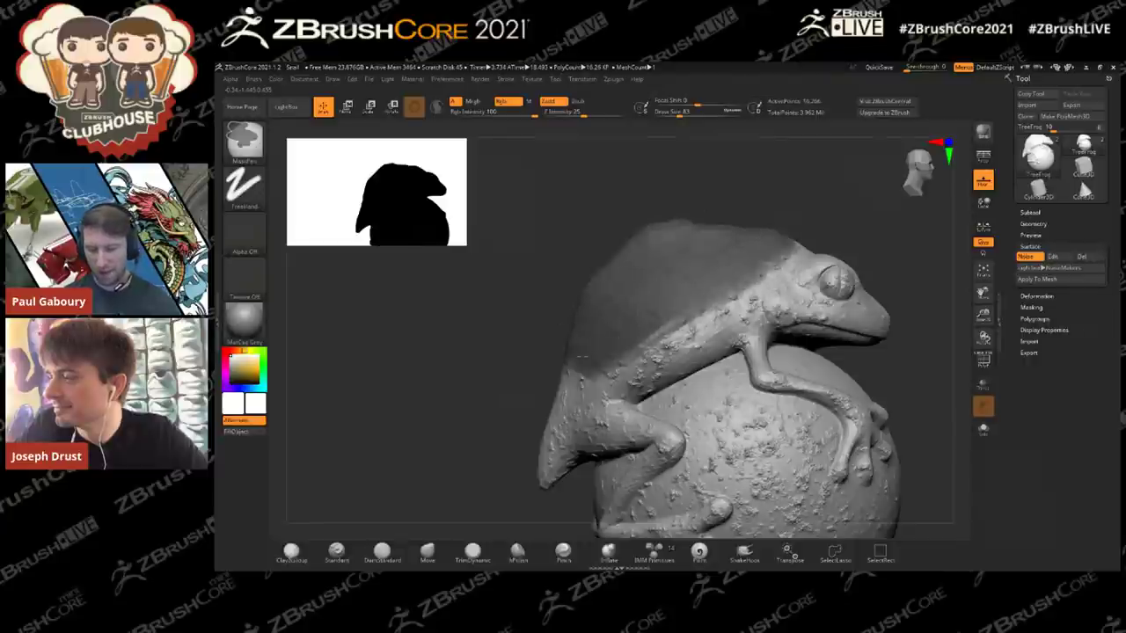
{"action": "left_click", "coordinate": [915, 395], "text": "ctrl"}
{"action": "right_click_drag", "start_coordinate": [828, 265], "coordinate": [812, 370]}
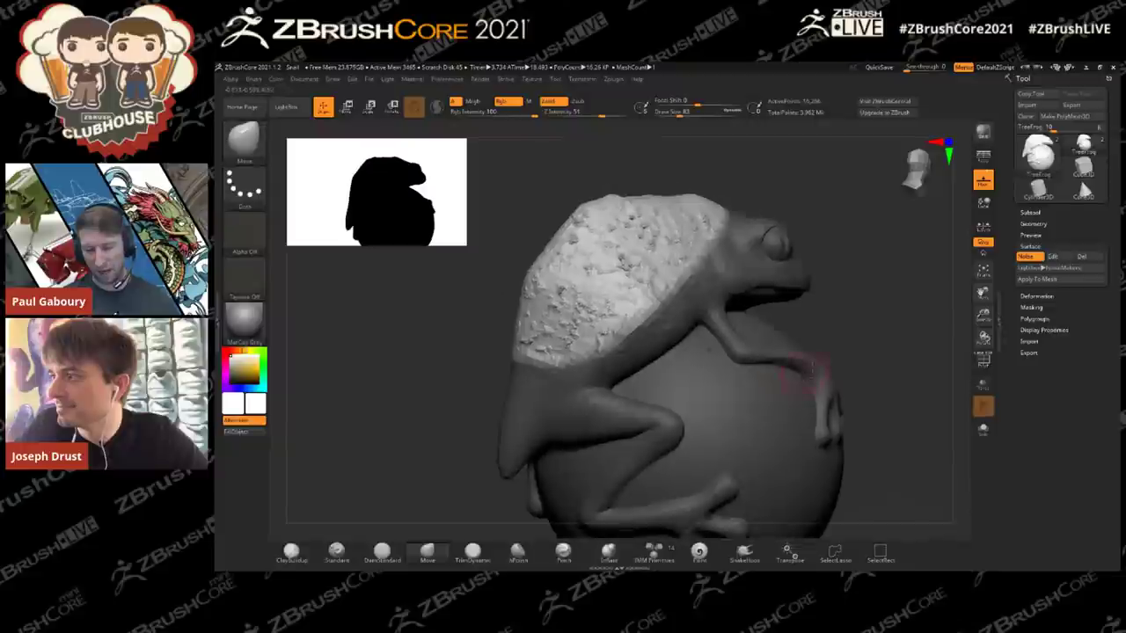
Step: Activate Dynamic Subdiv on the frog, skipping the note until restart, and raise its smooth subdivision level
{"action": "key", "text": "d"}
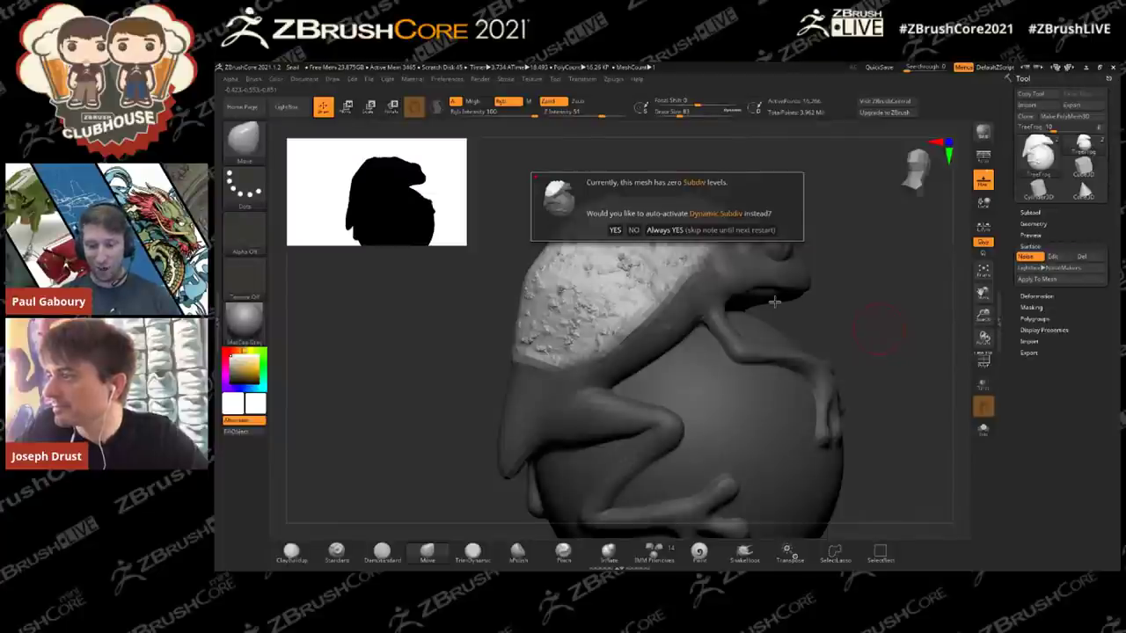
{"action": "left_click", "coordinate": [721, 229]}
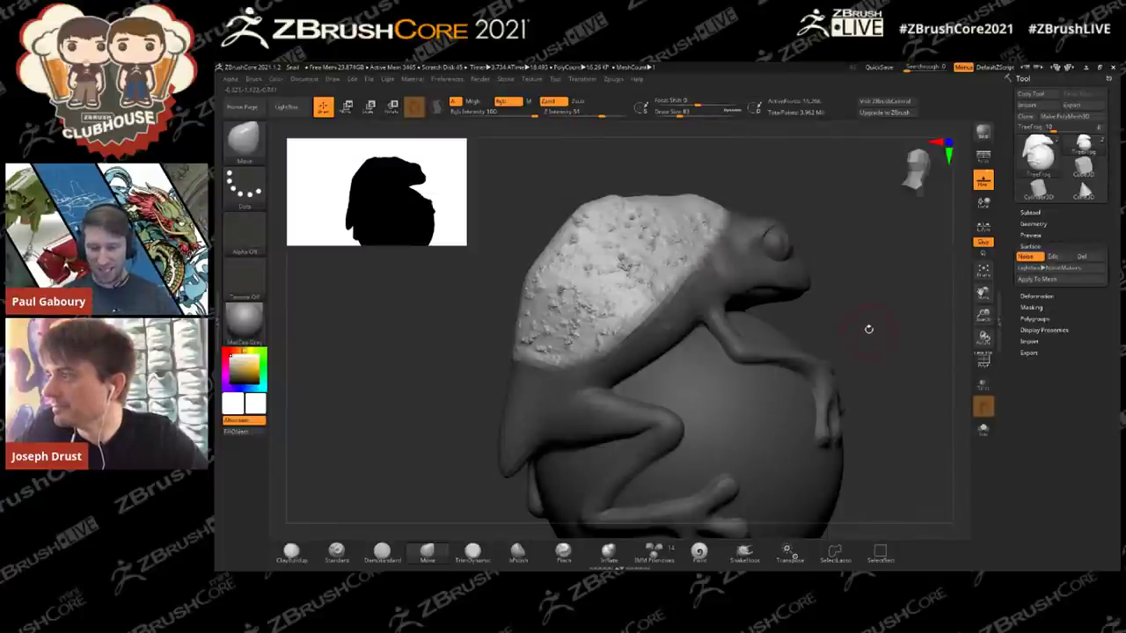
{"action": "right_click_drag", "start_coordinate": [621, 255], "coordinate": [609, 201], "text": "ctrl"}
{"action": "left_click", "coordinate": [1046, 224], "text": "shift"}
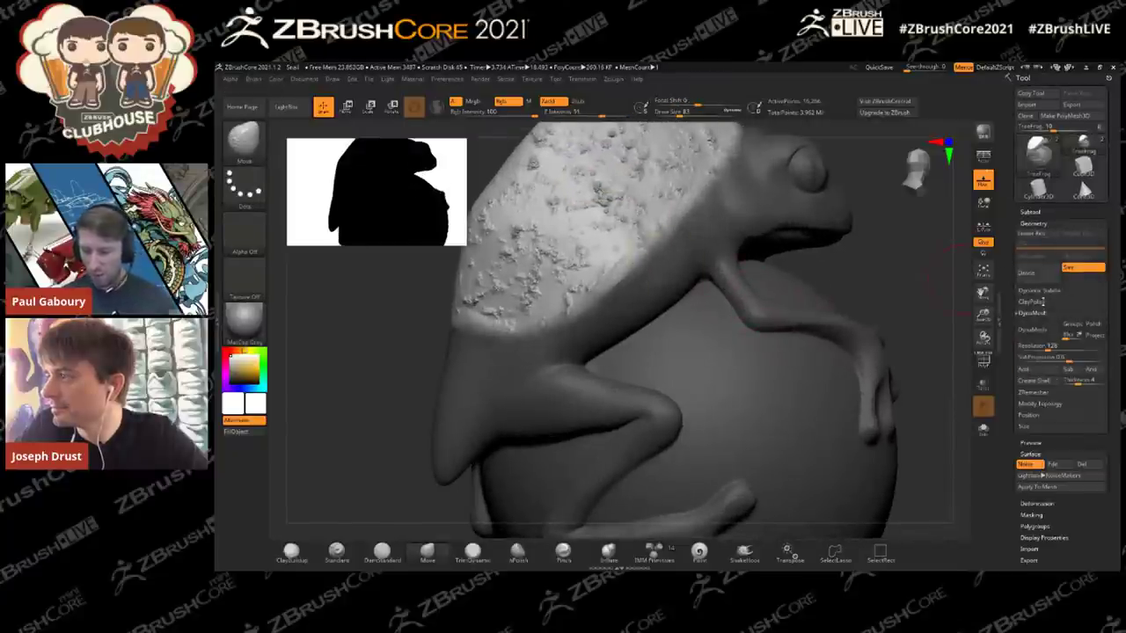
{"action": "left_click", "coordinate": [1041, 291]}
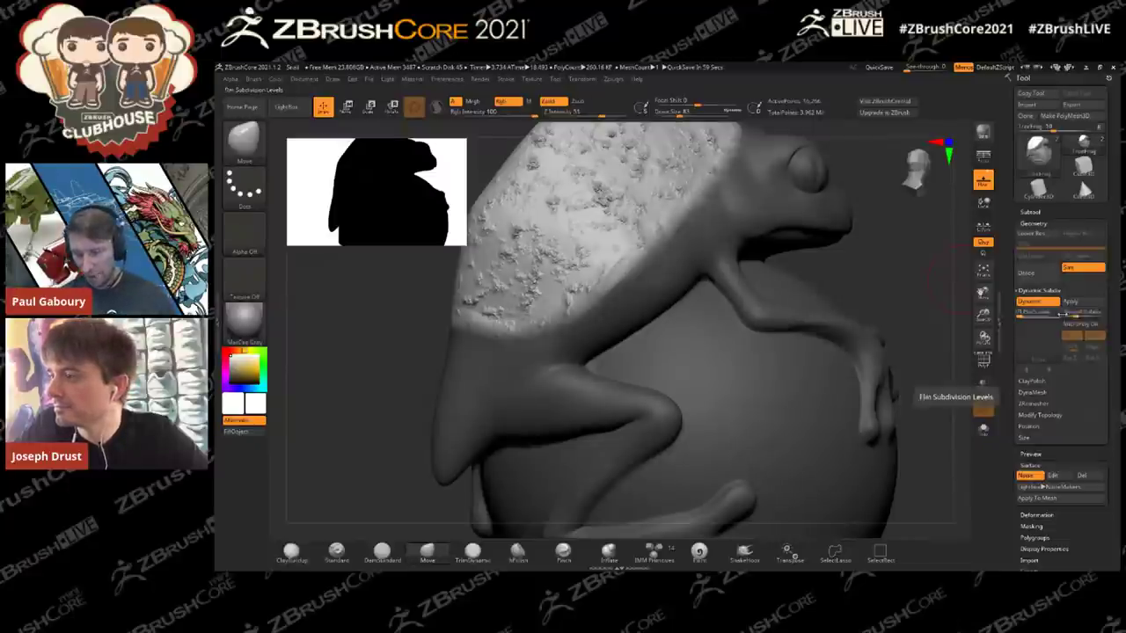
{"action": "left_click_drag", "start_coordinate": [1076, 314], "coordinate": [1086, 314]}
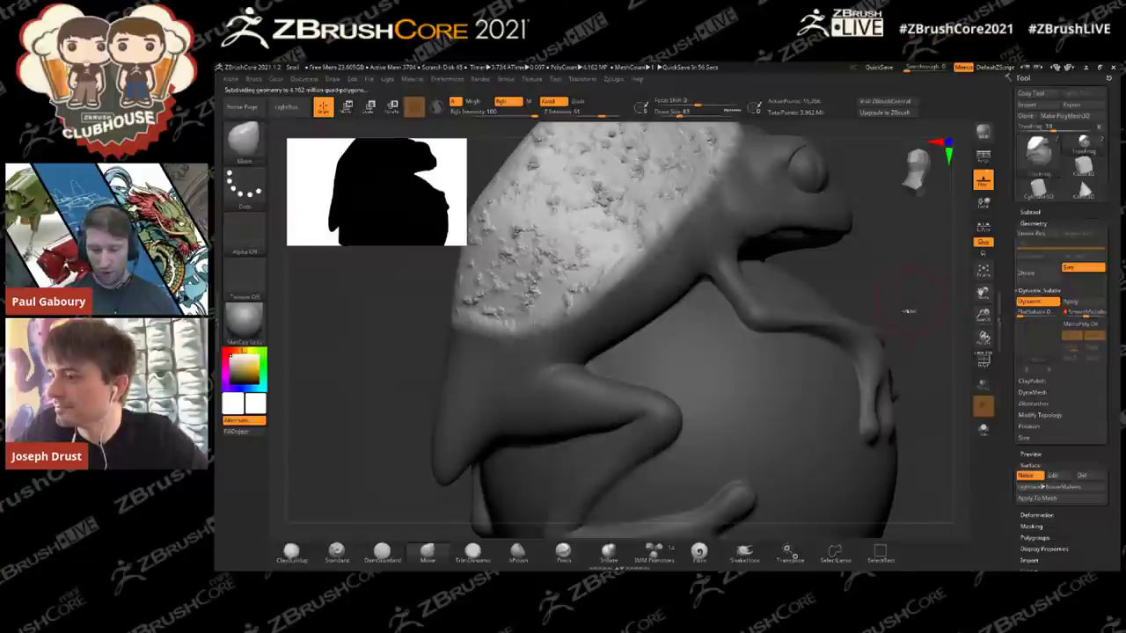
Step: Close the geometry settings and render the whole frog with shadows to preview the noise on its back
{"action": "right_click_drag", "start_coordinate": [909, 302], "coordinate": [864, 276], "text": "ctrl"}
{"action": "left_click_drag", "start_coordinate": [865, 282], "coordinate": [854, 311]}
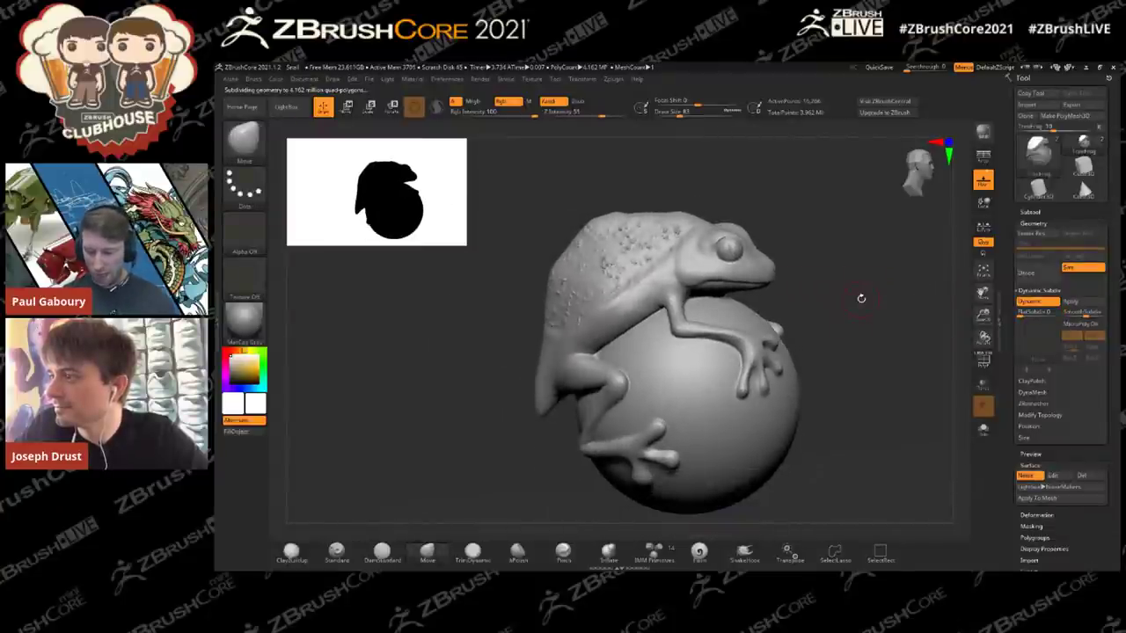
{"action": "left_click", "coordinate": [1033, 224]}
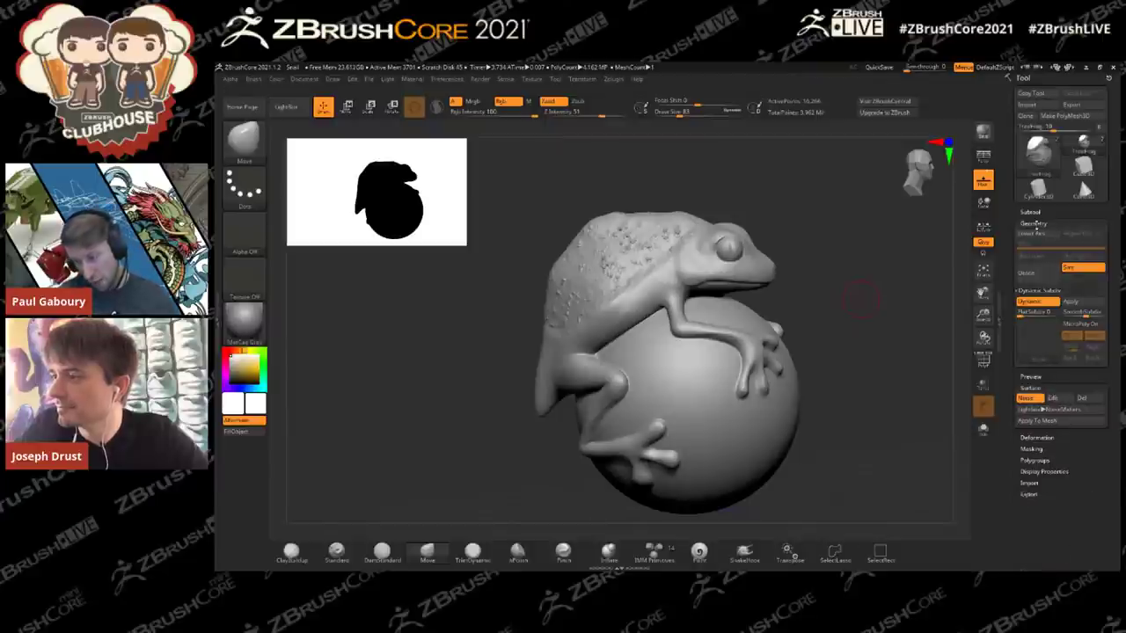
{"action": "left_click_drag", "start_coordinate": [834, 343], "coordinate": [856, 320]}
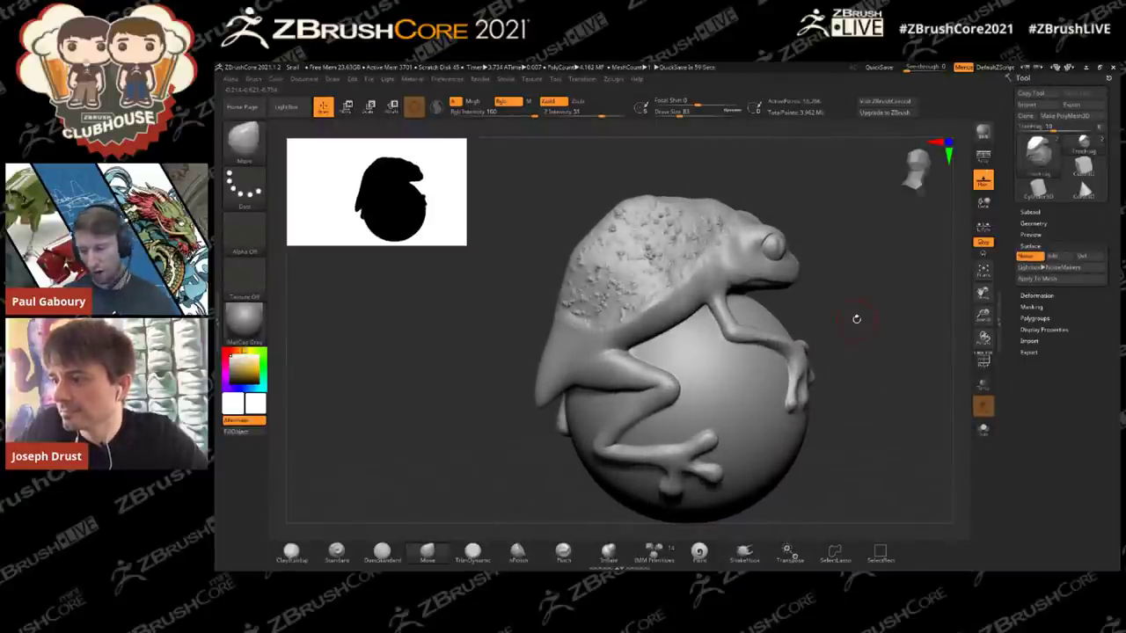
{"action": "left_click_drag", "start_coordinate": [864, 319], "coordinate": [865, 254]}
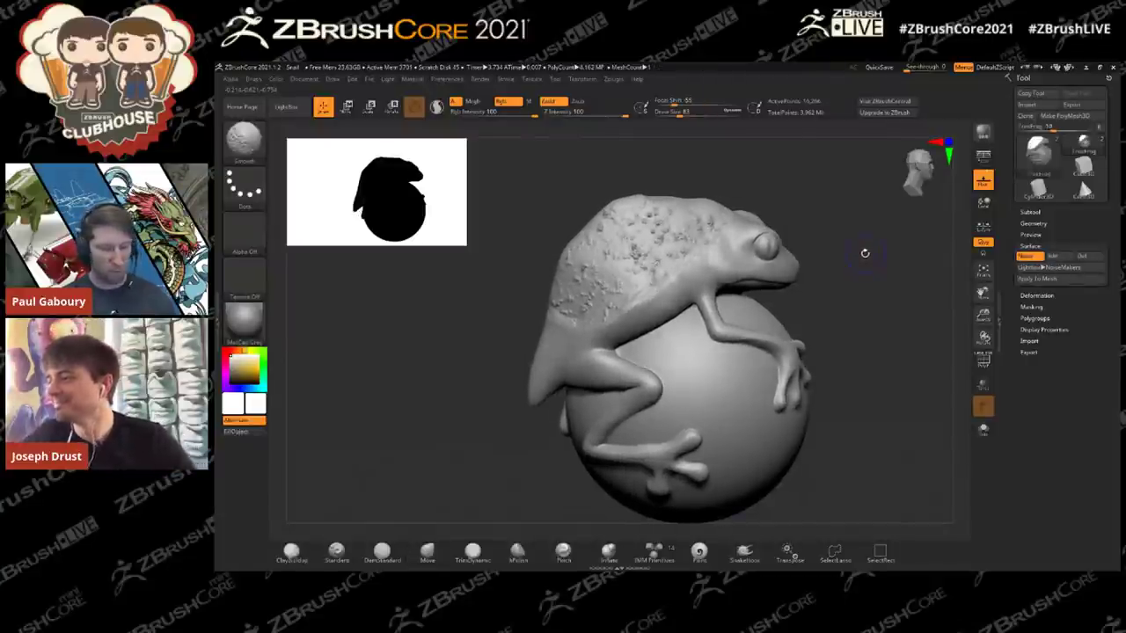
{"action": "key", "text": "shift+r"}
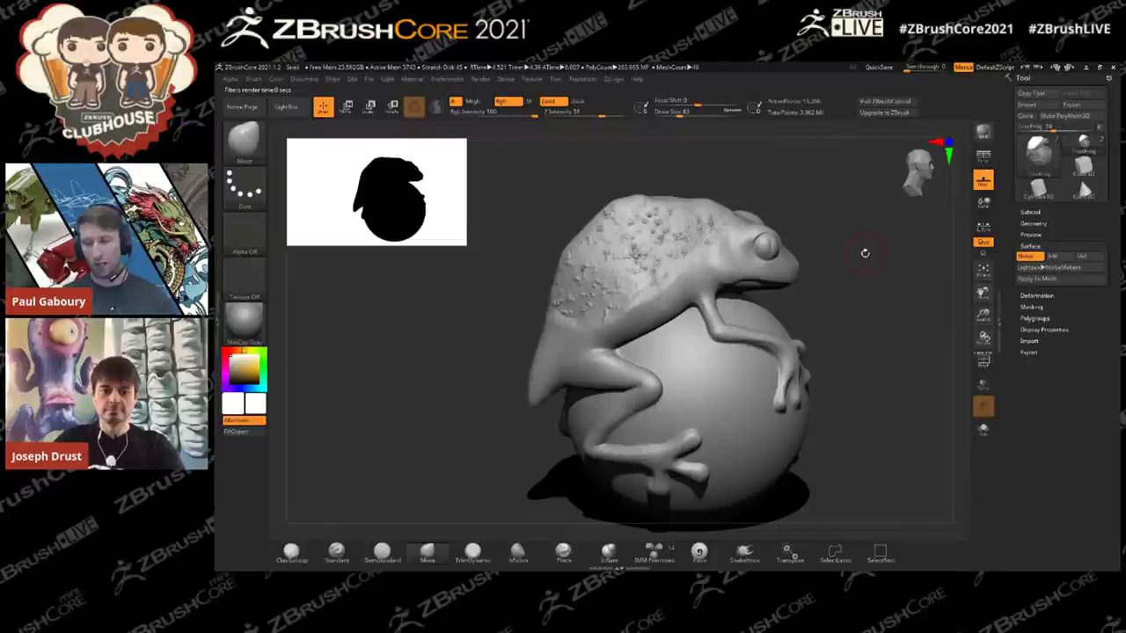
{"action": "left_click_drag", "start_coordinate": [876, 371], "coordinate": [940, 335]}
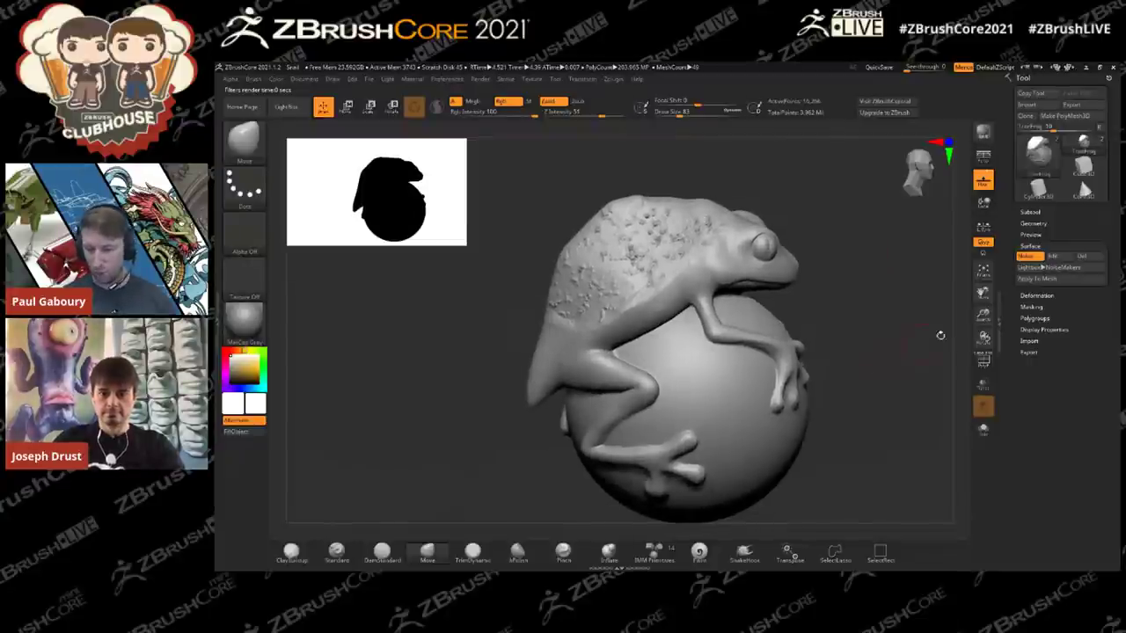
Step: Change the surface noise strength to -0.00357, accept it and preview the frog in a render with shadows
{"action": "left_click", "coordinate": [1059, 257]}
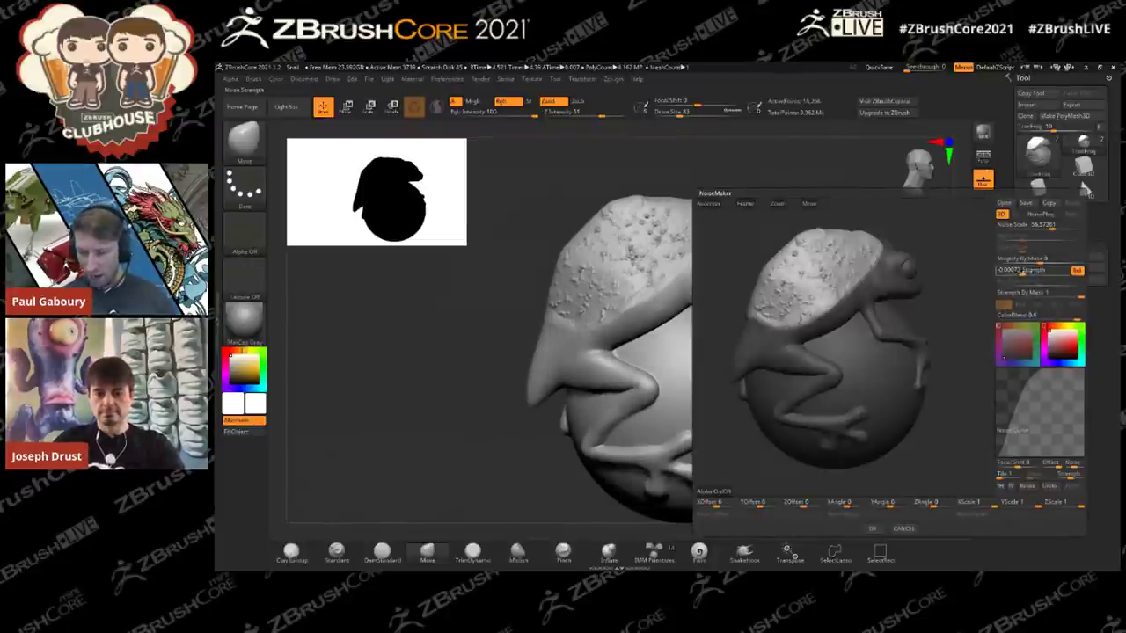
{"action": "mouse_move", "coordinate": [1021, 271]}
{"action": "left_mouse_down"}
{"action": "mouse_move", "coordinate": [1046, 271]}
{"action": "mouse_move", "coordinate": [1016, 271]}
{"action": "left_mouse_up"}
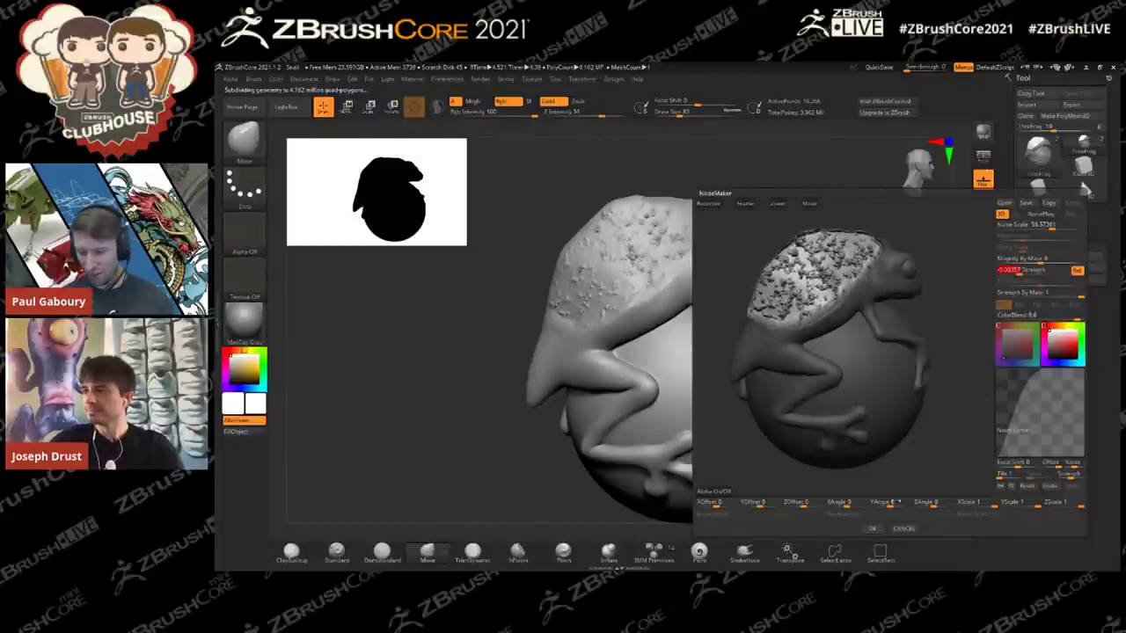
{"action": "left_click", "coordinate": [871, 529]}
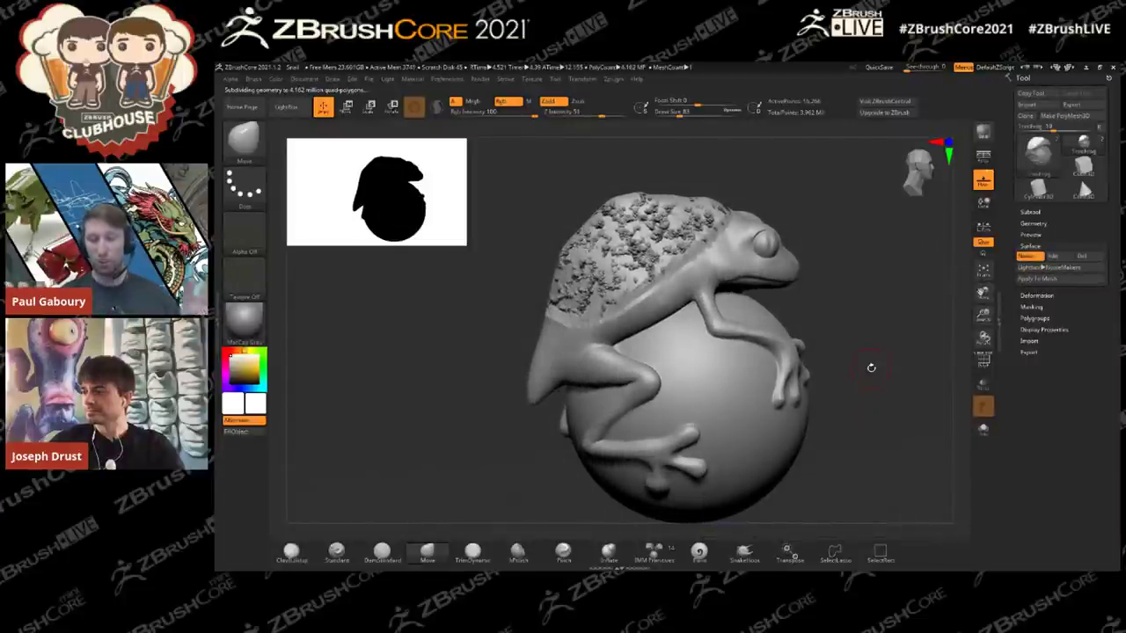
{"action": "left_click_drag", "start_coordinate": [849, 339], "coordinate": [861, 335]}
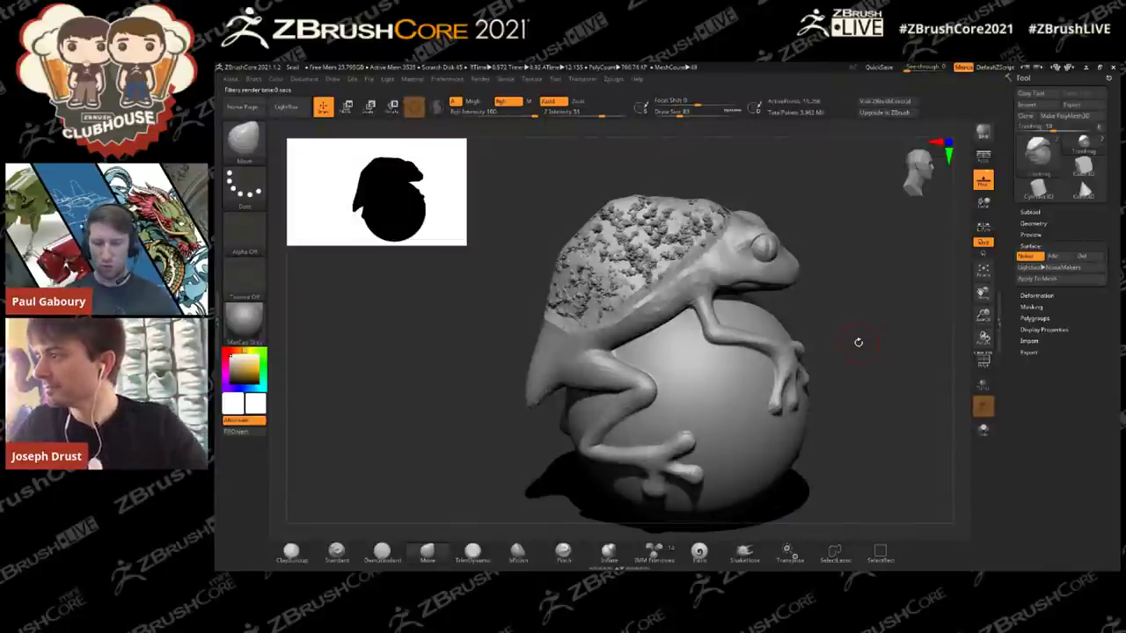
{"action": "left_click_drag", "start_coordinate": [859, 342], "coordinate": [865, 336]}
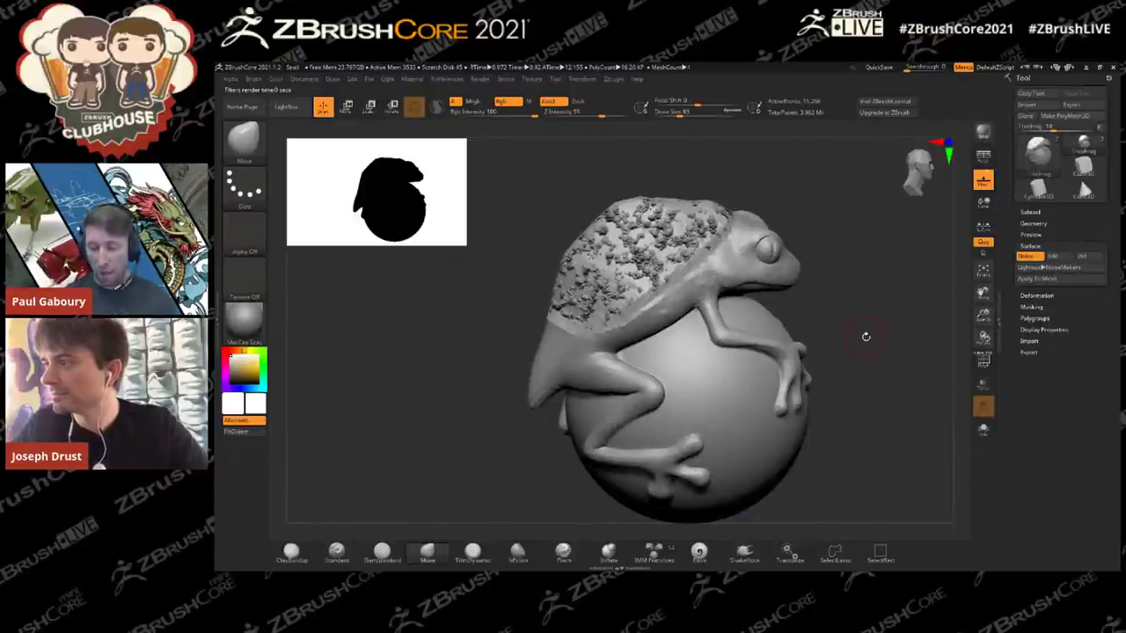
{"action": "left_click_drag", "start_coordinate": [866, 336], "coordinate": [872, 335]}
Step: Reopen the geometry settings, switch Dynamic Subdiv back on and clear the mask from the frog
{"action": "left_click", "coordinate": [1034, 223]}
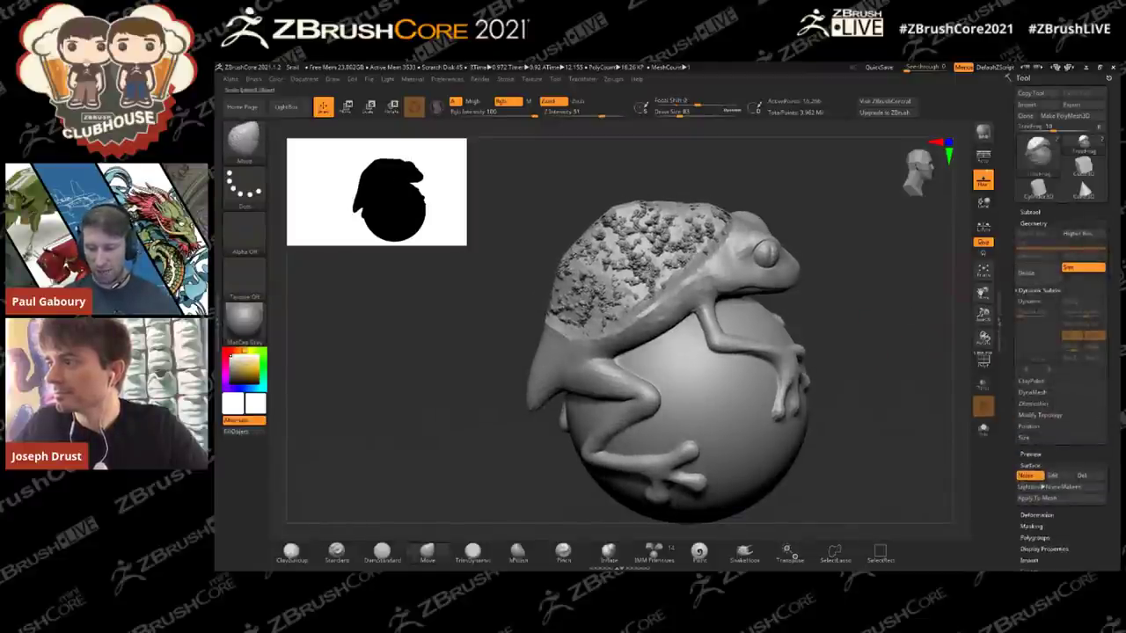
{"action": "key", "text": "ctrl"}
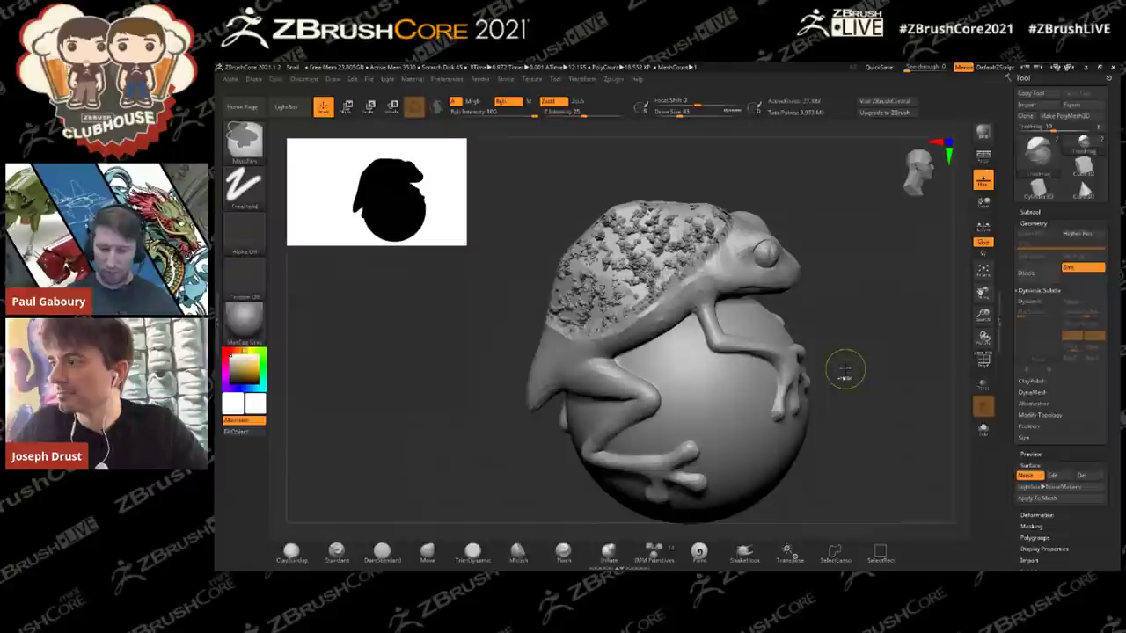
{"action": "key", "text": "d"}
{"action": "left_click_drag", "start_coordinate": [888, 386], "coordinate": [883, 403], "text": "ctrl"}
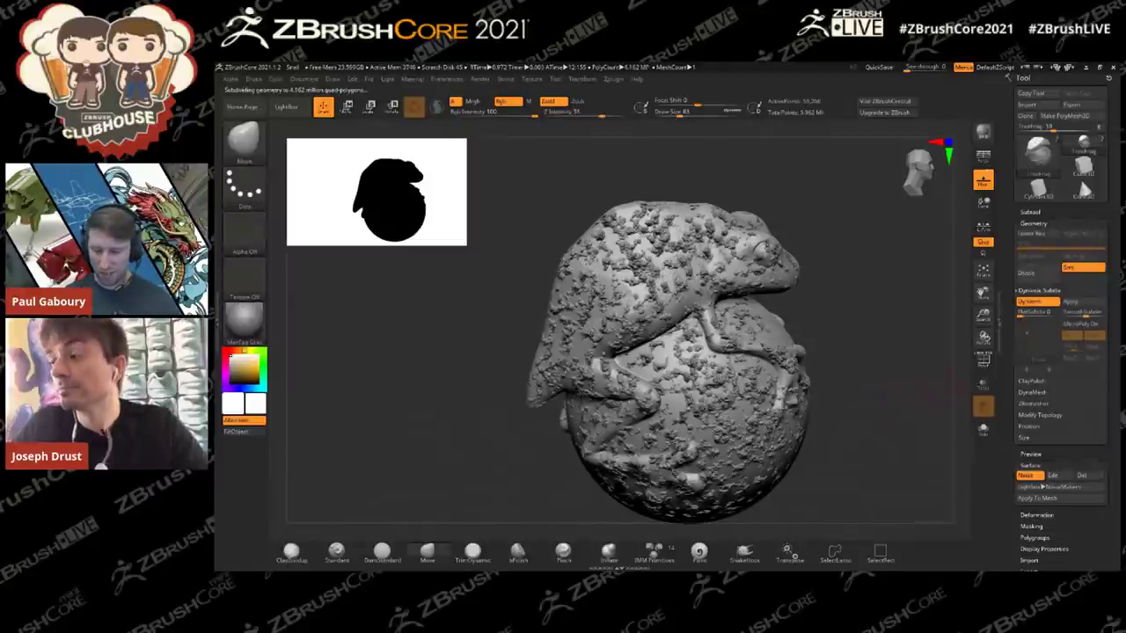
Step: Turn off Dynamic Subdiv and divide the frog's real geometry up to subdivision level 5
{"action": "left_click", "coordinate": [1038, 301]}
{"action": "key", "text": "ctrl+d"}
{"action": "key", "text": "ctrl+d"}
{"action": "key", "text": "ctrl+d"}
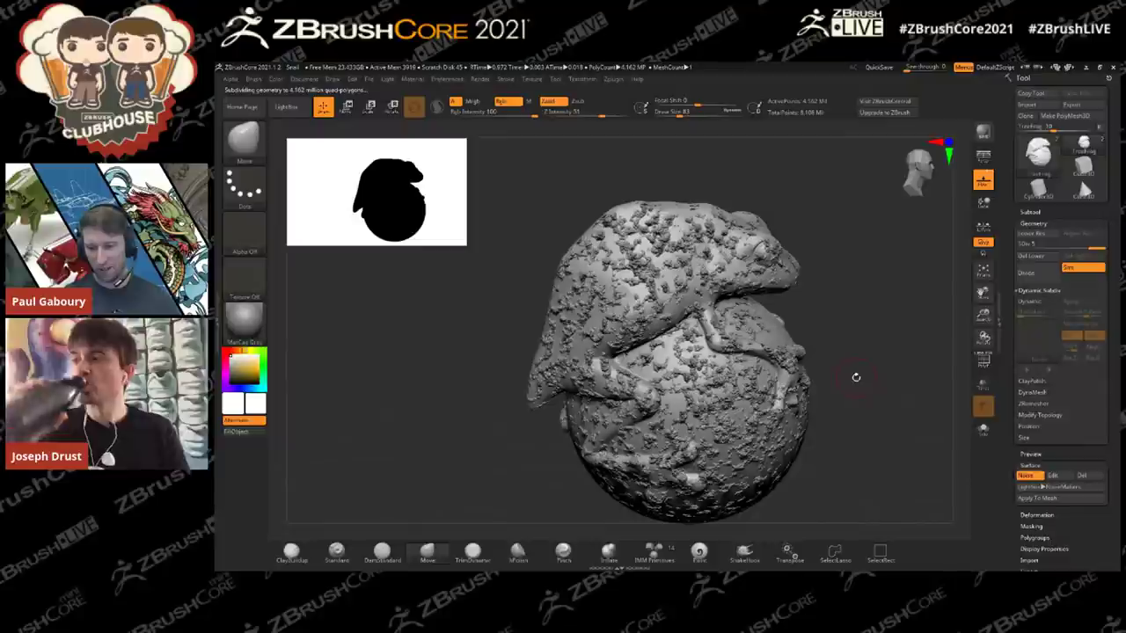
Step: Choose a different masking brush and mask everything except the frog's upper back
{"action": "left_click", "coordinate": [244, 138]}
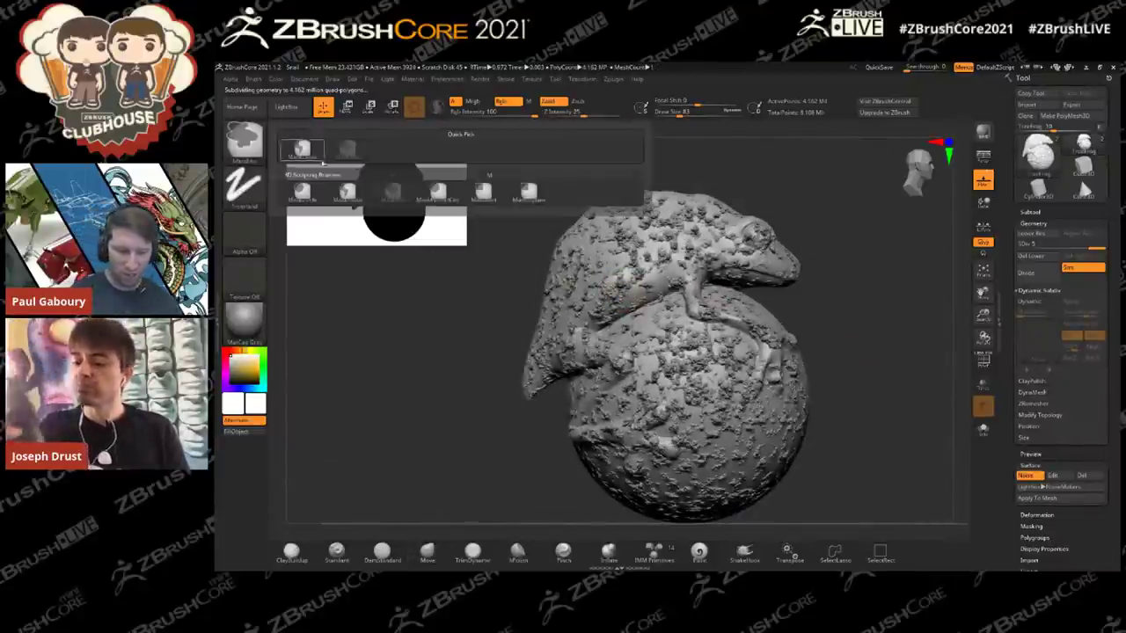
{"action": "left_click", "coordinate": [347, 199]}
{"action": "mouse_move", "coordinate": [527, 201]}
{"action": "left_mouse_down"}
{"action": "mouse_move", "coordinate": [506, 303]}
{"action": "mouse_move", "coordinate": [668, 211]}
{"action": "mouse_move", "coordinate": [712, 165]}
{"action": "mouse_move", "coordinate": [589, 151]}
{"action": "left_mouse_up"}
{"action": "left_click_drag", "start_coordinate": [800, 246], "coordinate": [880, 253]}
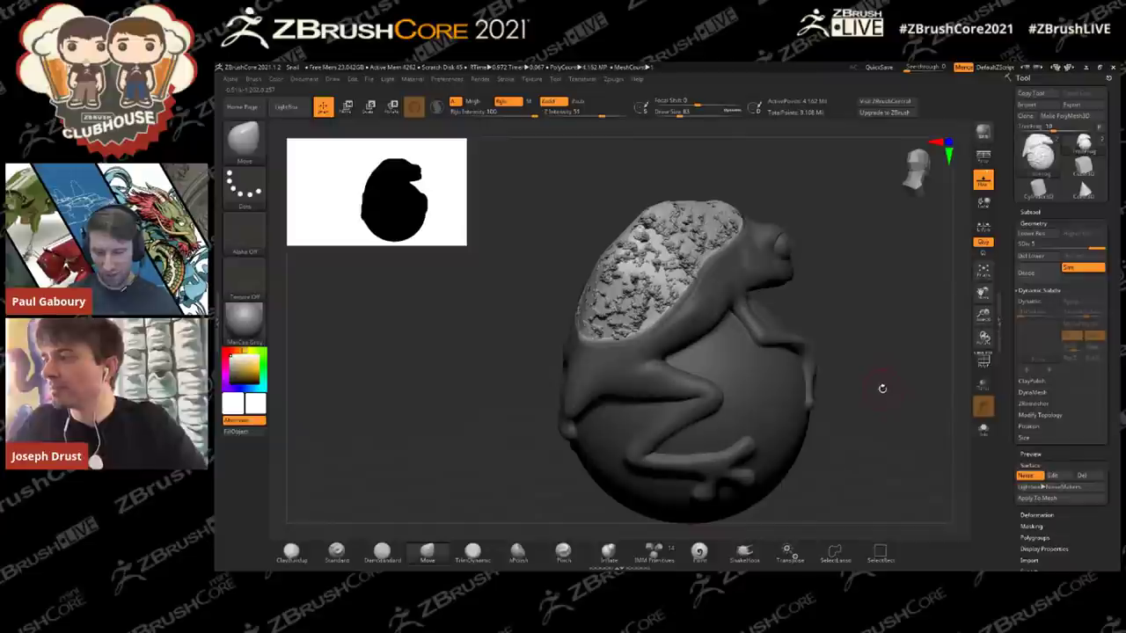
Step: Close the geometry settings and apply the surface noise to the frog's mesh
{"action": "left_click", "coordinate": [1034, 223]}
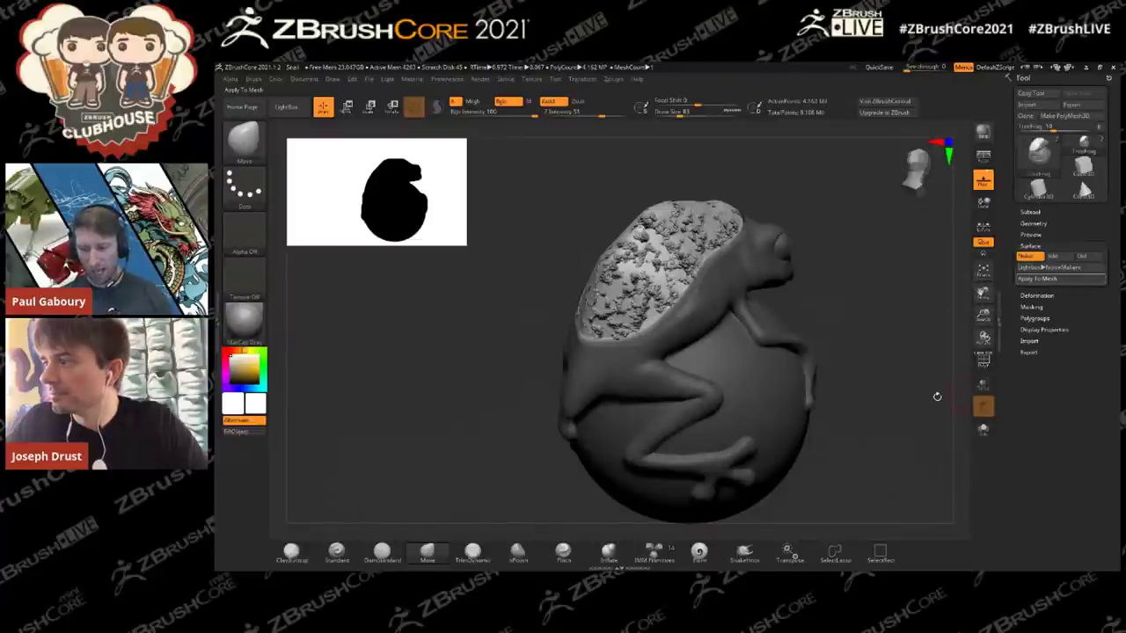
{"action": "left_click", "coordinate": [1038, 278]}
{"action": "left_click_drag", "start_coordinate": [897, 313], "coordinate": [855, 295]}
Step: Step down through the frog's subdivision levels and back up to compare the applied noise detail
{"action": "left_click_drag", "start_coordinate": [868, 413], "coordinate": [853, 377]}
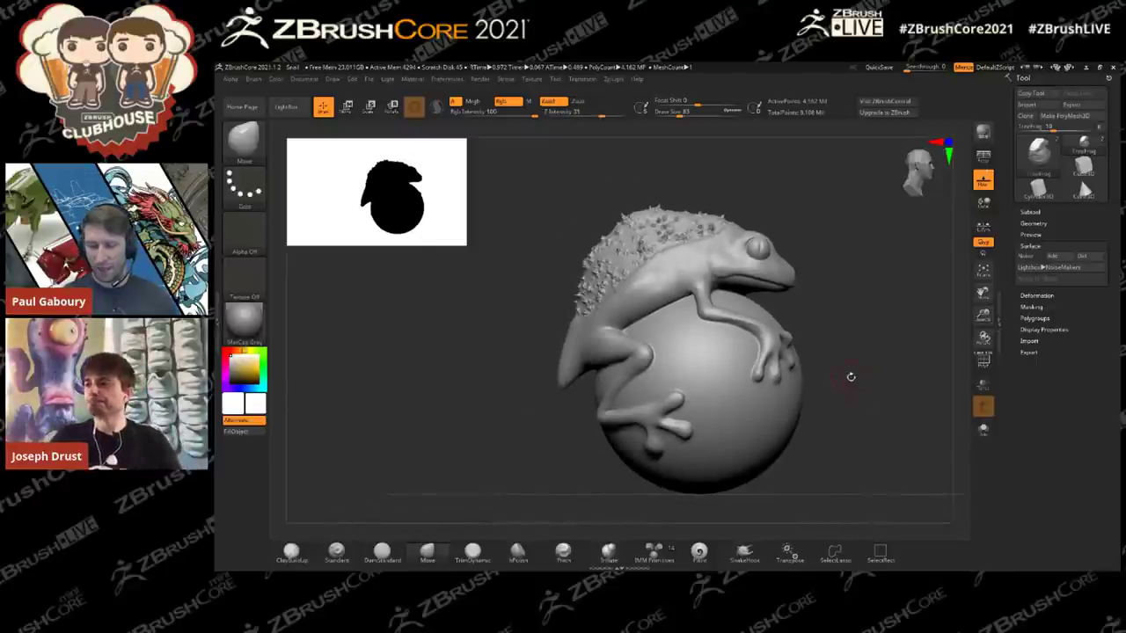
{"action": "key", "text": "shift+d"}
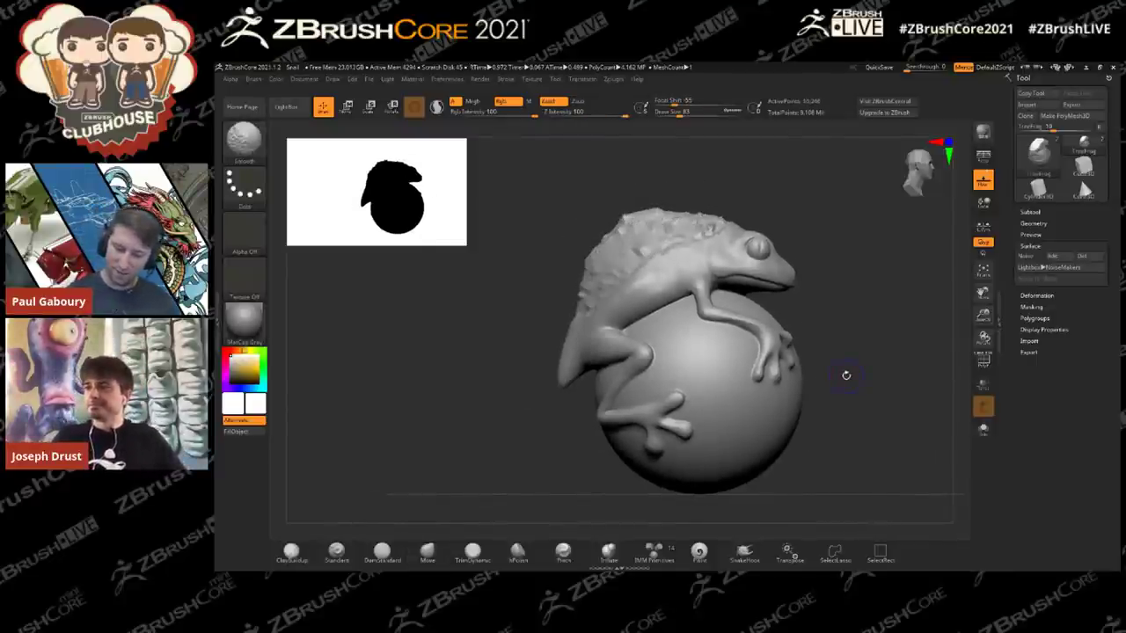
{"action": "key", "text": "d"}
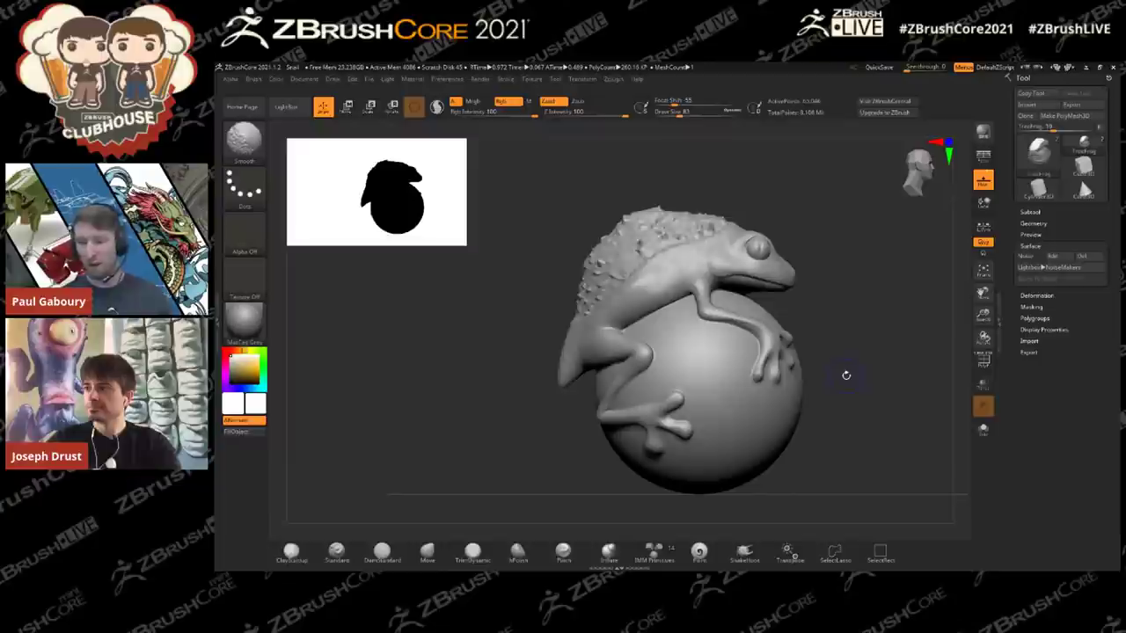
Step: Step repeatedly between the frog's lower and higher subdivision levels to compare how the applied back noise holds up
{"action": "key", "text": "shift+d"}
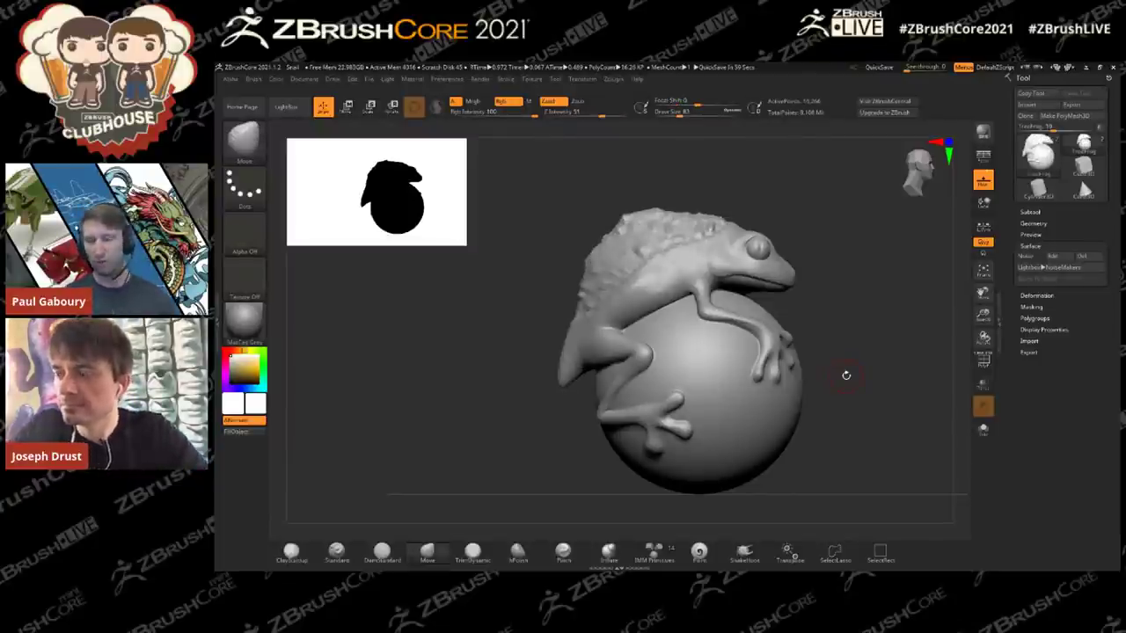
{"action": "key", "text": "d"}
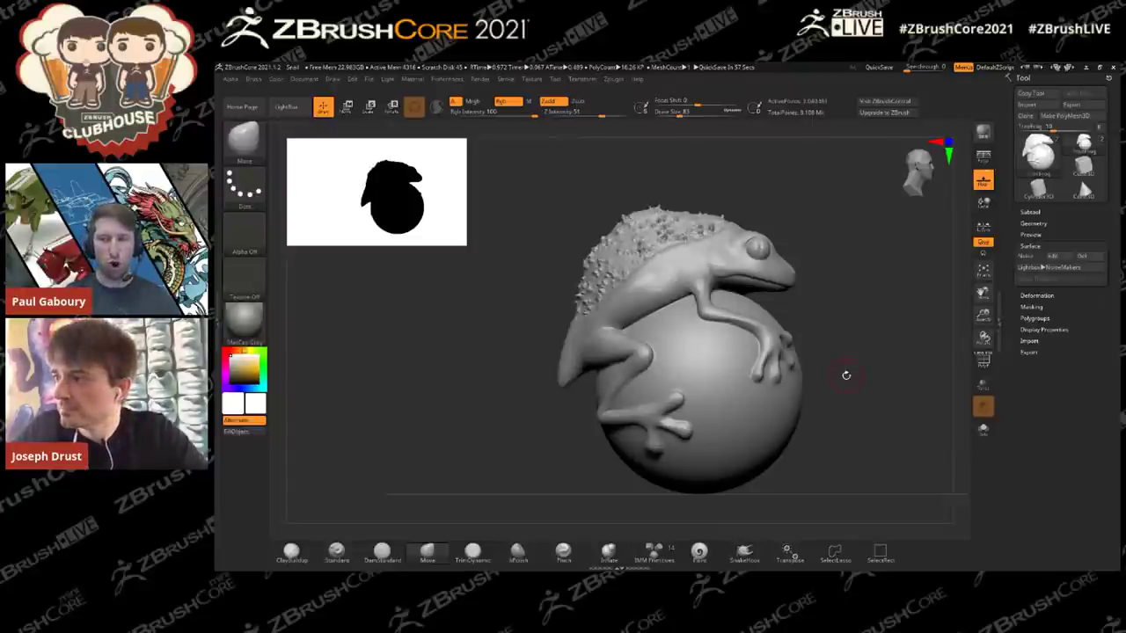
{"action": "key", "text": "shift+d"}
{"action": "key", "text": "shift+d"}
{"action": "key", "text": "shift+d"}
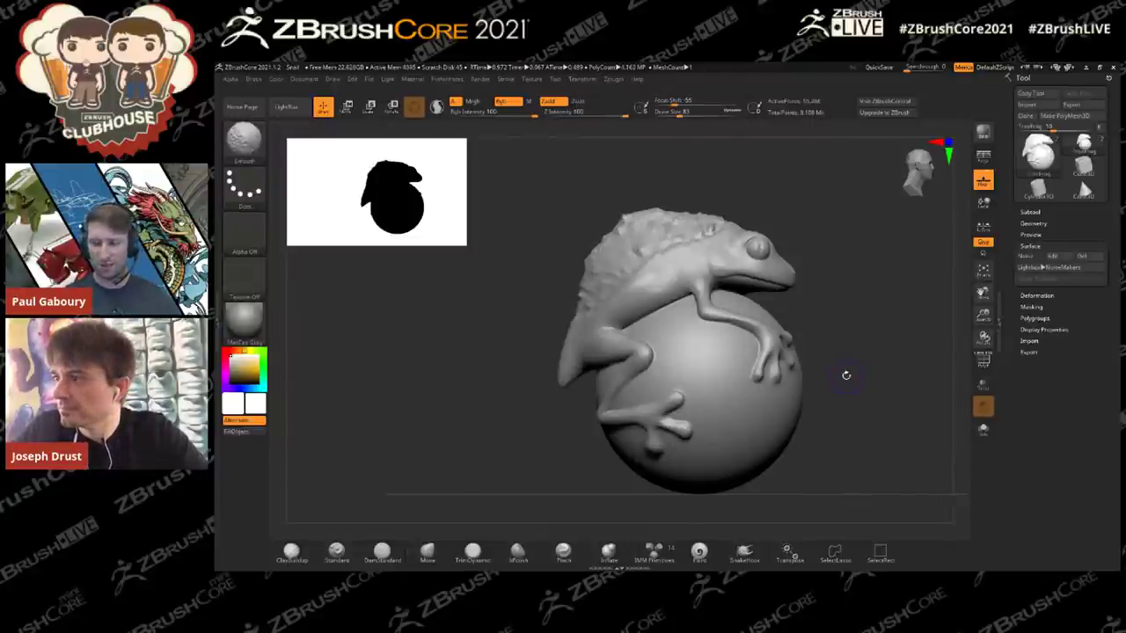
{"action": "key", "text": "d"}
{"action": "key", "text": "d"}
{"action": "key", "text": "d"}
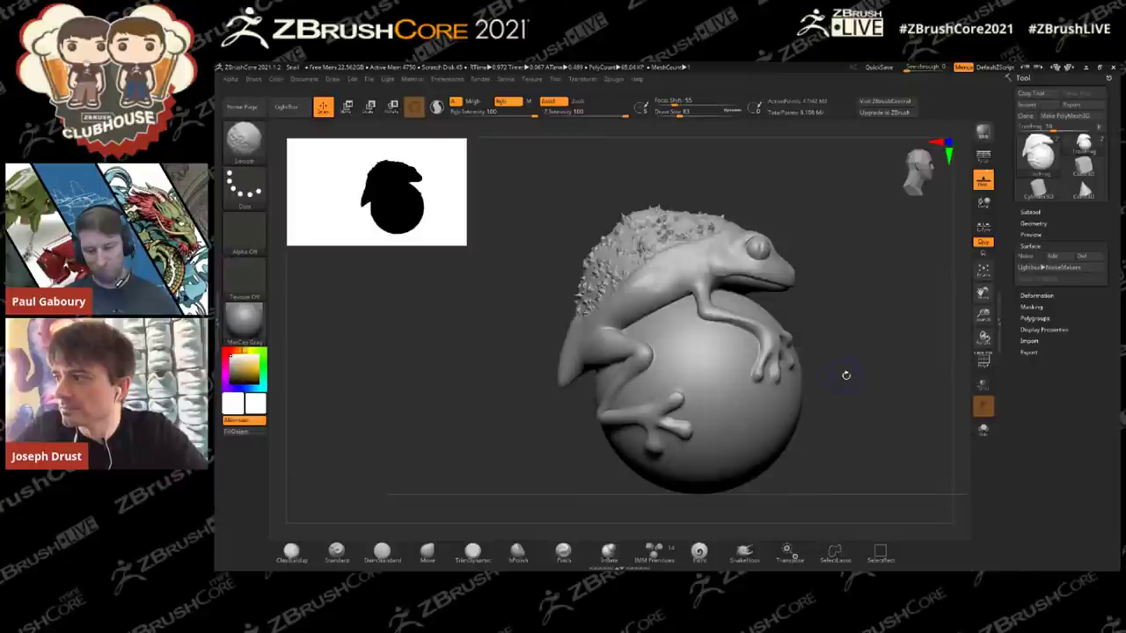
{"action": "key", "text": "shift+d"}
{"action": "key", "text": "shift+d"}
{"action": "key", "text": "shift+d"}
{"action": "key", "text": "shift+d"}
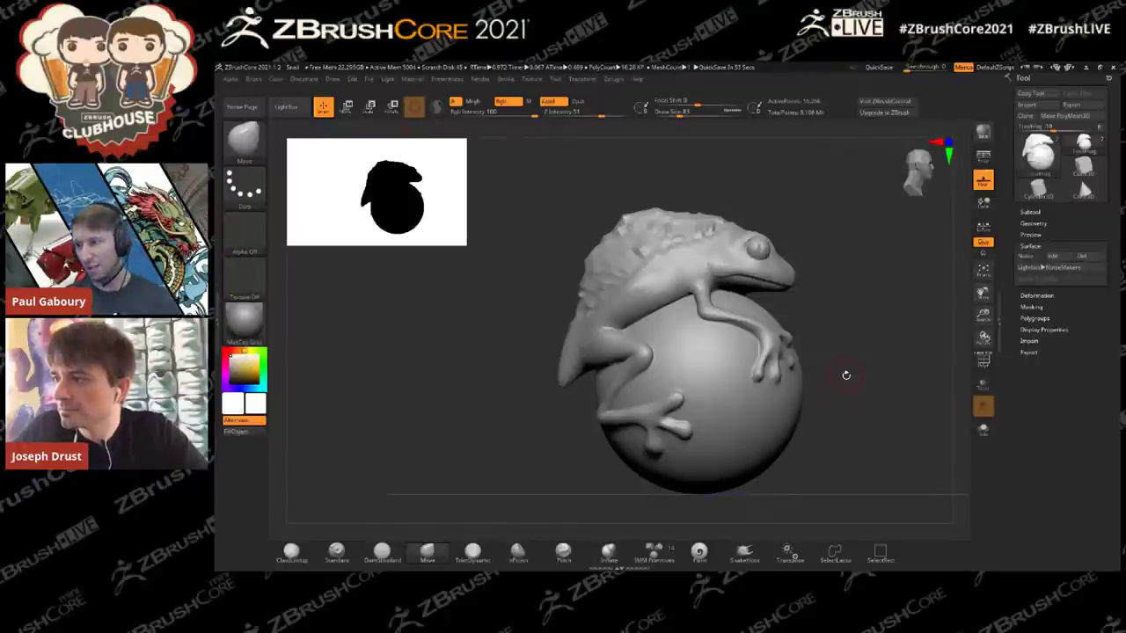
{"action": "left_click_drag", "start_coordinate": [841, 411], "coordinate": [858, 389]}
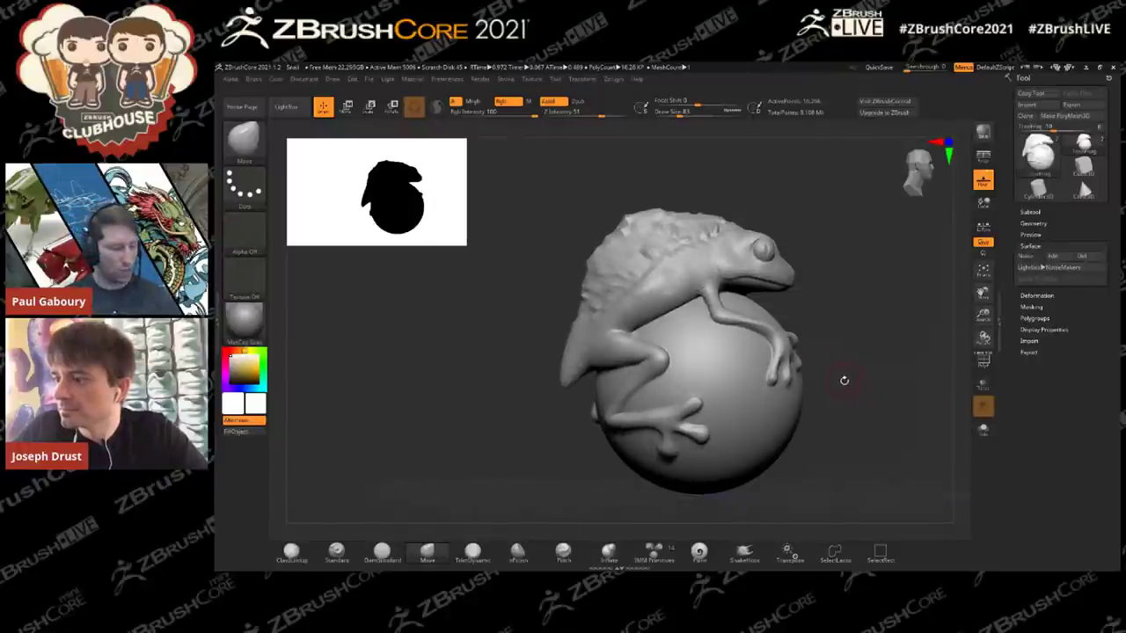
Step: Undo the application of the surface noise to the frog's mesh and clear the mask from the whole model
{"action": "key", "text": "ctrl+z"}
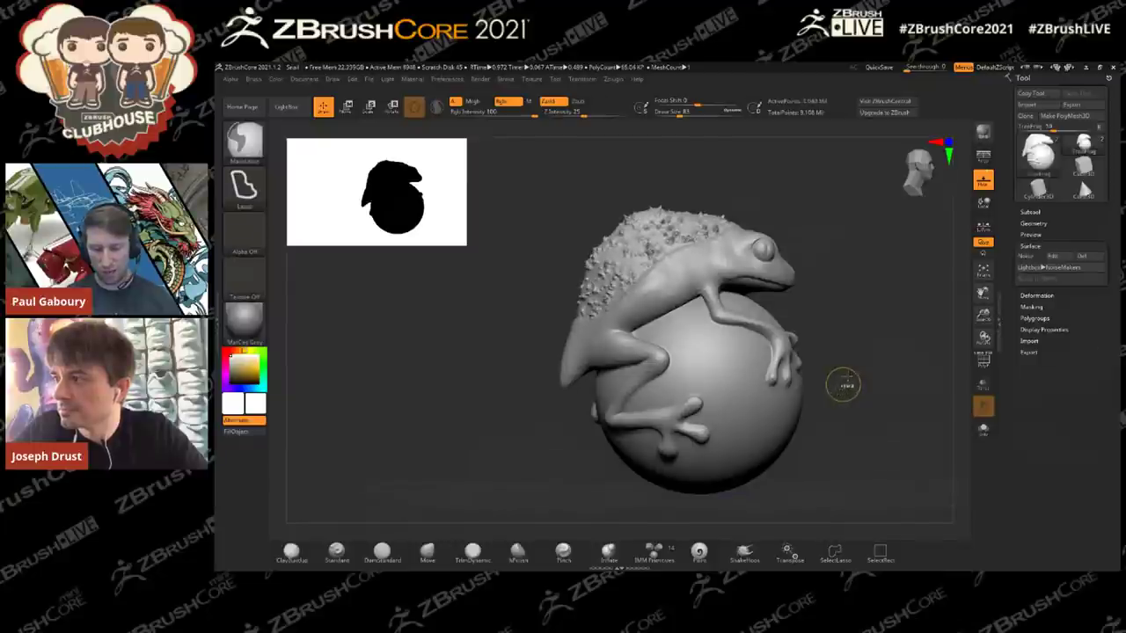
{"action": "key", "text": "ctrl+shift+z"}
{"action": "key", "text": "ctrl+z"}
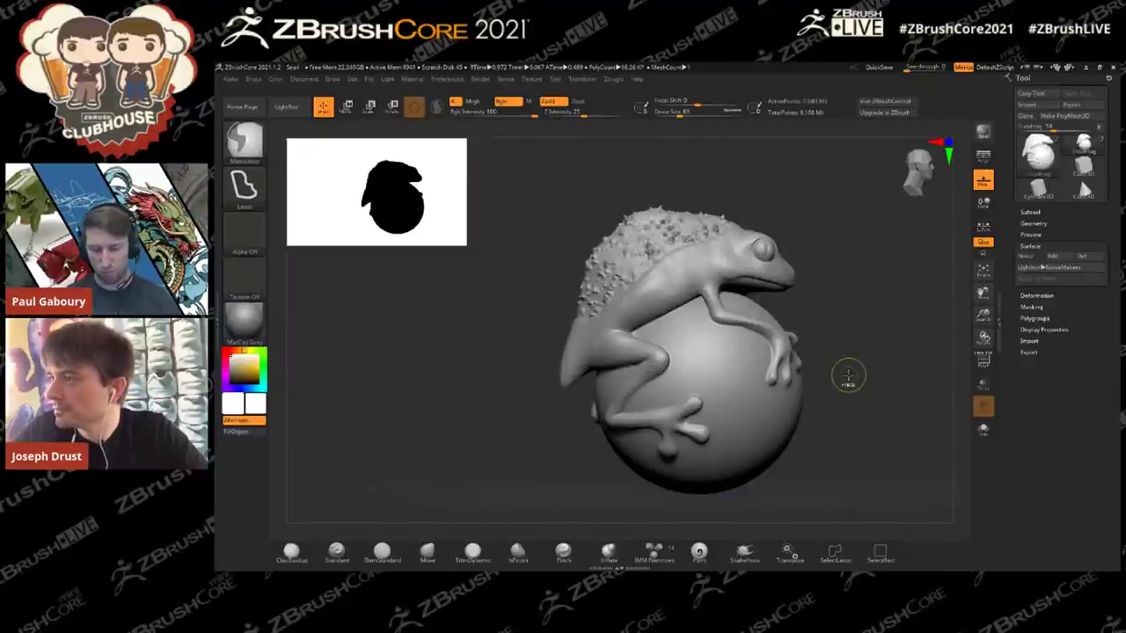
{"action": "key", "text": "ctrl+shift+z"}
{"action": "key", "text": "ctrl+z"}
{"action": "key", "text": "ctrl+shift+z"}
{"action": "key", "text": "ctrl+shift+z"}
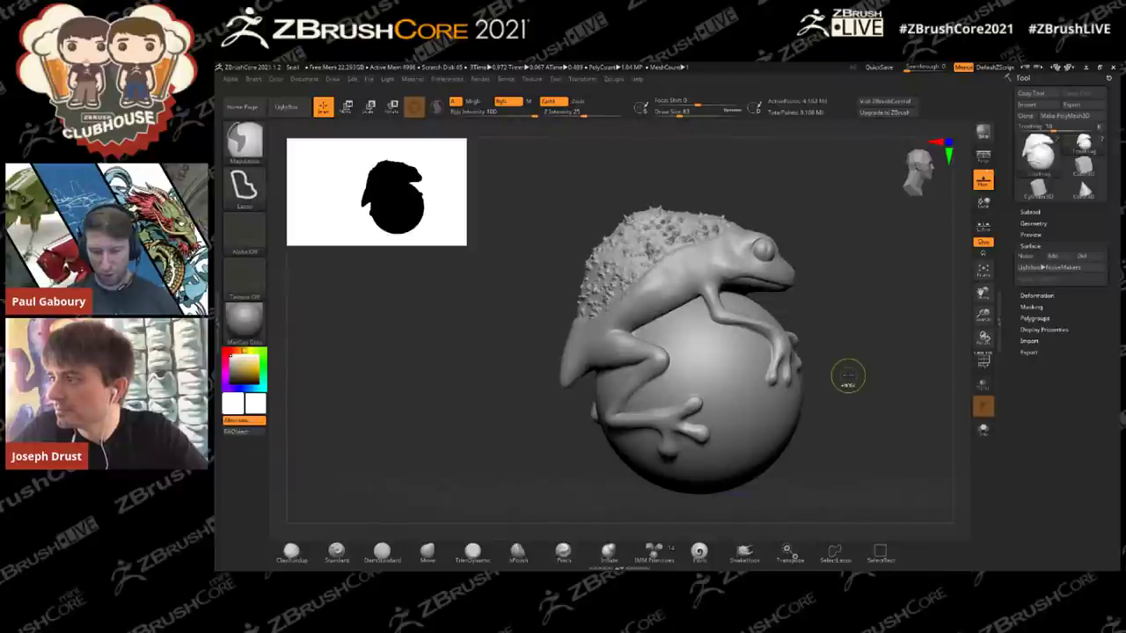
{"action": "key", "text": "ctrl+z"}
{"action": "left_click_drag", "start_coordinate": [849, 377], "coordinate": [880, 416], "text": "ctrl"}
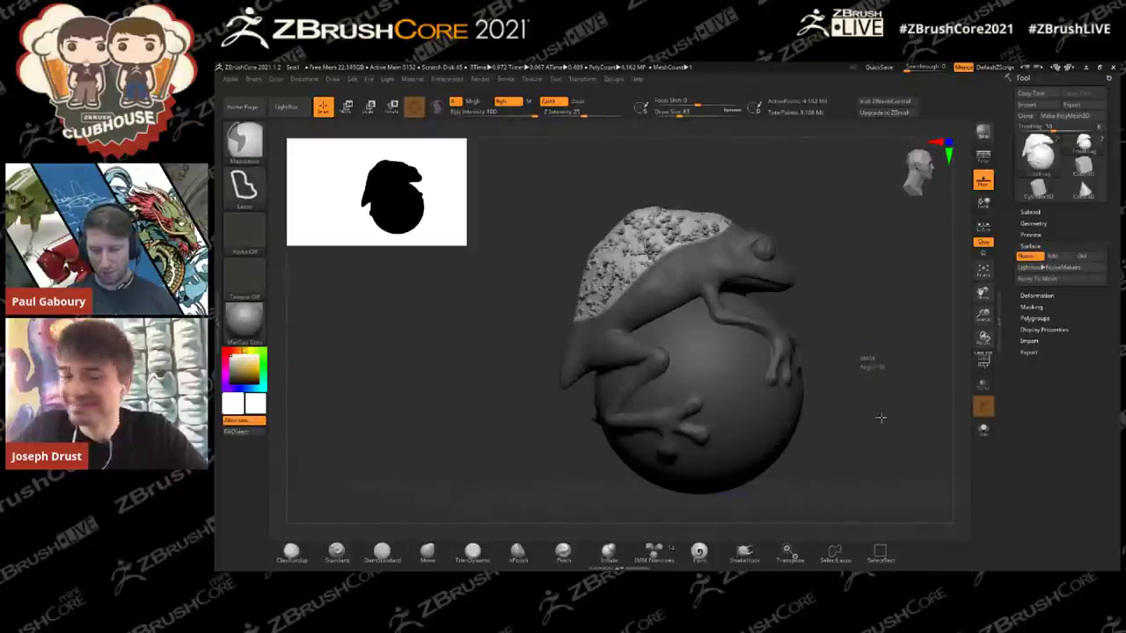
{"action": "left_click", "coordinate": [883, 452]}
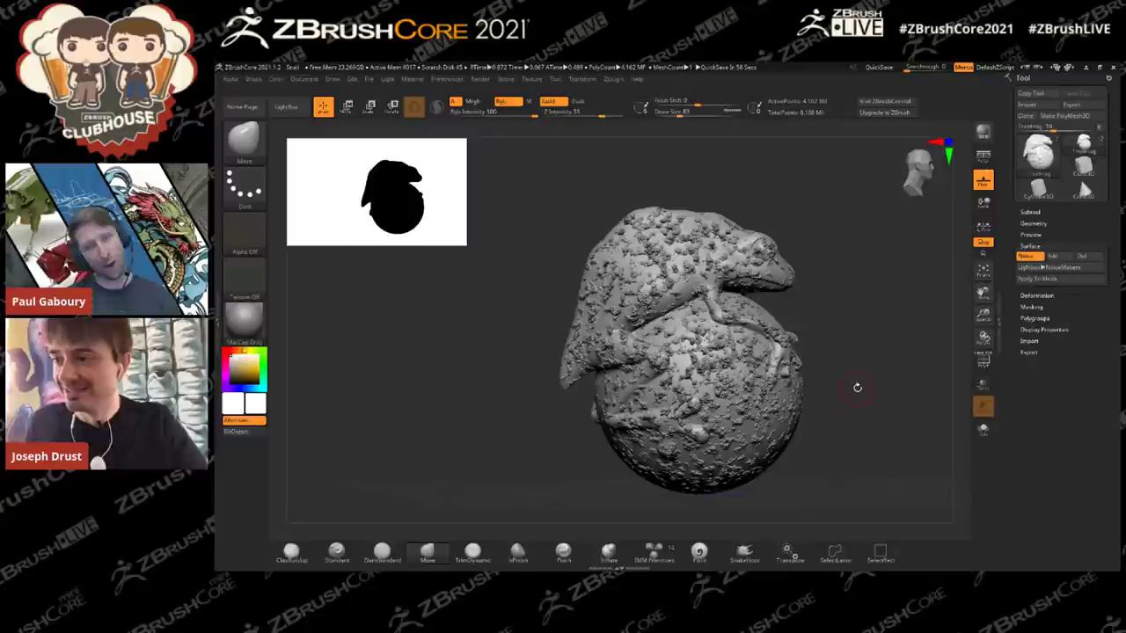
Step: Edit the surface noise by reshaping its curve, setting the noise scale to about 41 and the strength to -0.00191
{"action": "left_click", "coordinate": [1053, 256]}
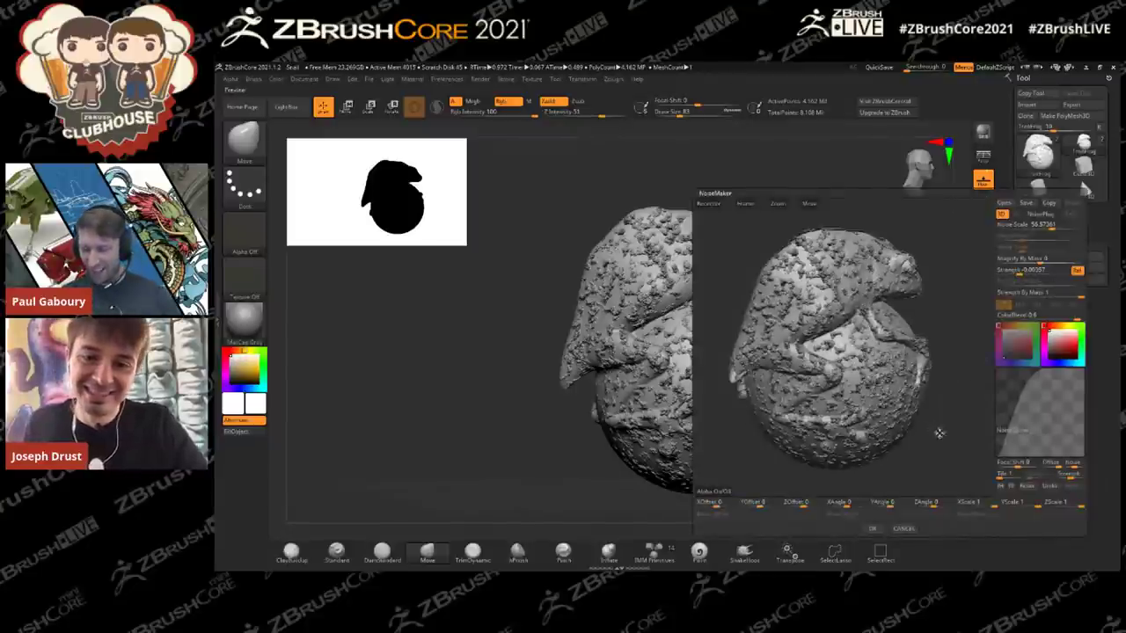
{"action": "left_click_drag", "start_coordinate": [934, 429], "coordinate": [932, 423]}
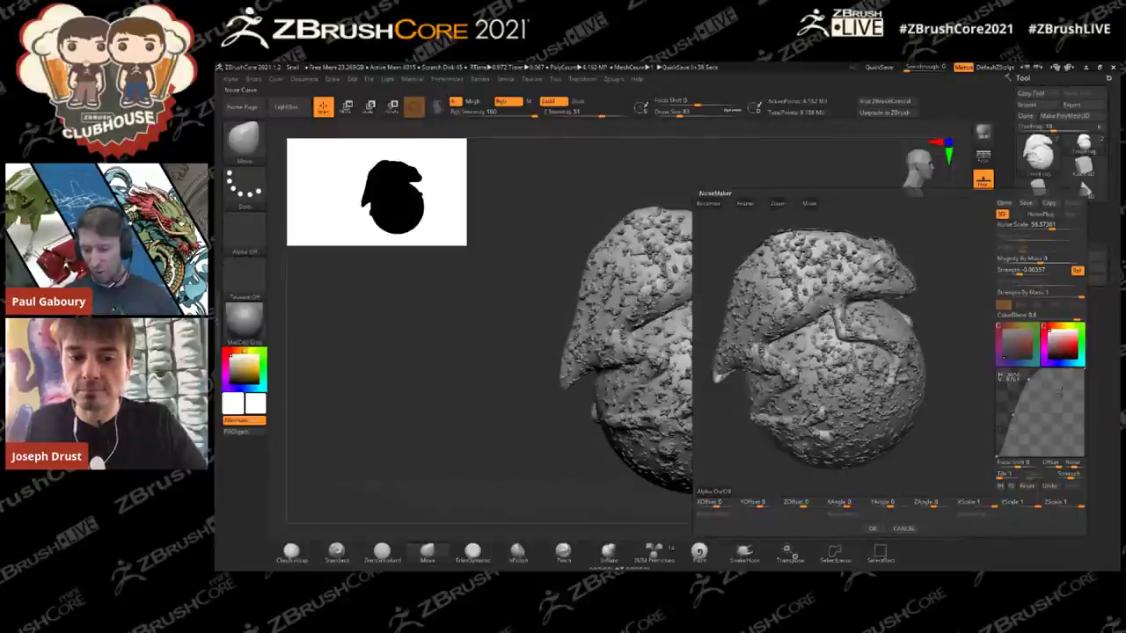
{"action": "left_click_drag", "start_coordinate": [1031, 380], "coordinate": [1083, 377]}
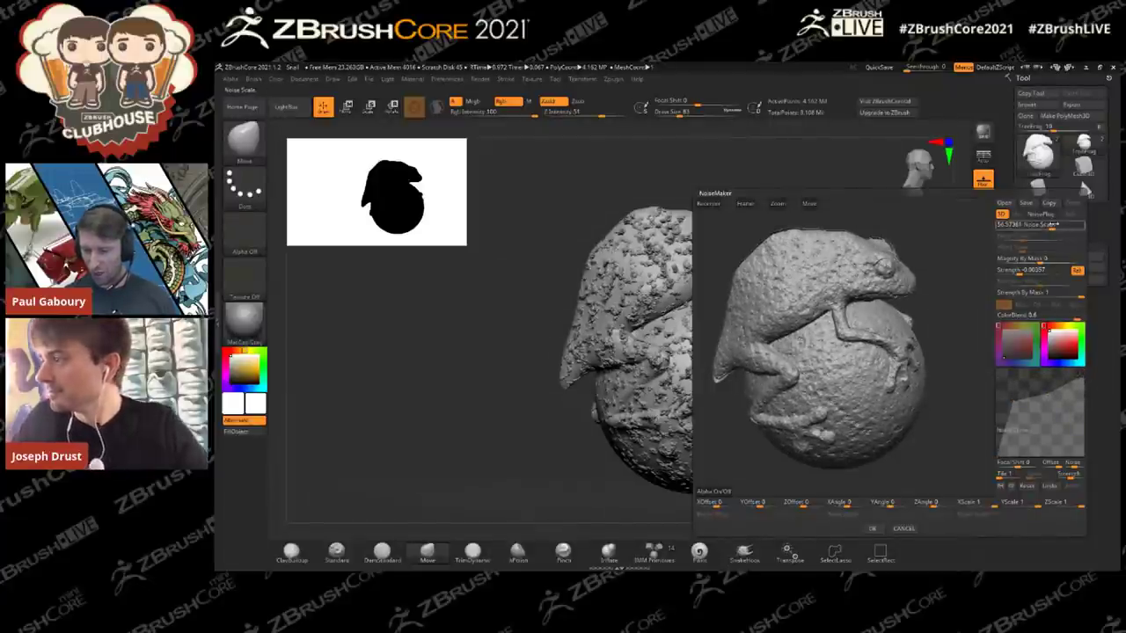
{"action": "left_click", "coordinate": [1057, 227]}
{"action": "left_click", "coordinate": [1022, 271]}
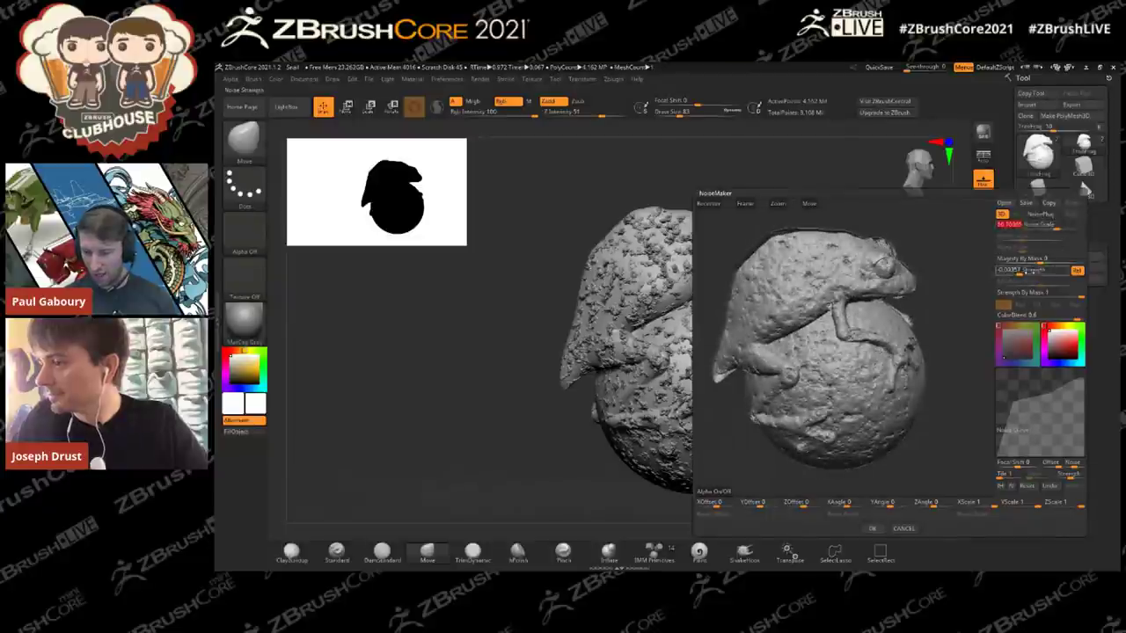
{"action": "mouse_move", "coordinate": [1023, 272]}
{"action": "left_mouse_down"}
{"action": "mouse_move", "coordinate": [1044, 273]}
{"action": "mouse_move", "coordinate": [1020, 273]}
{"action": "left_mouse_up"}
{"action": "left_click_drag", "start_coordinate": [1057, 226], "coordinate": [1048, 226]}
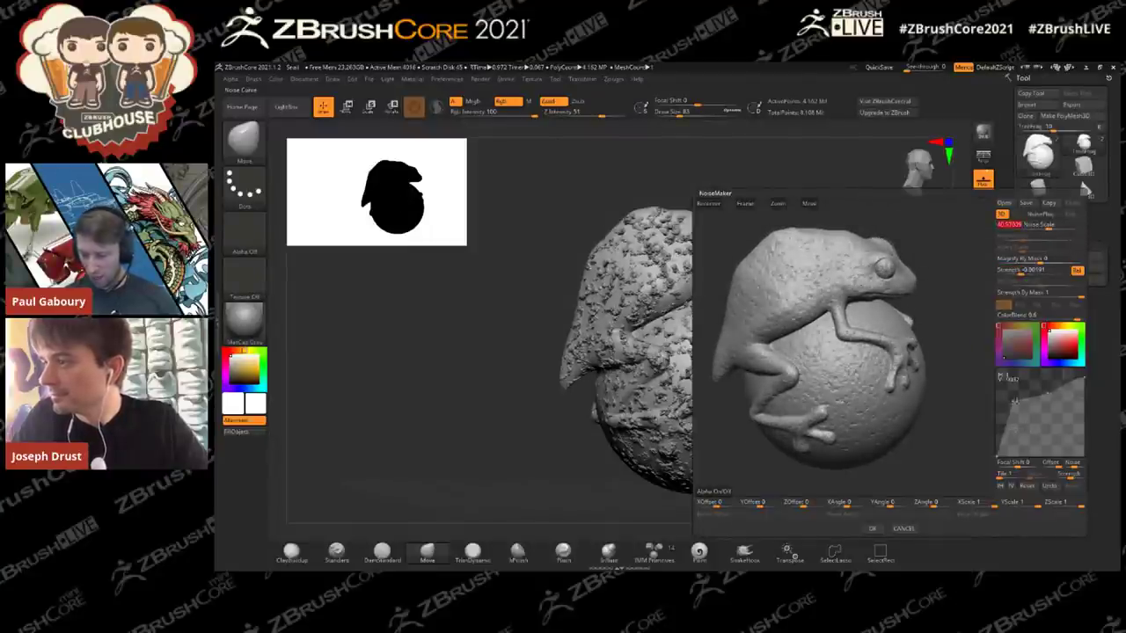
{"action": "left_click_drag", "start_coordinate": [1016, 396], "coordinate": [1045, 400]}
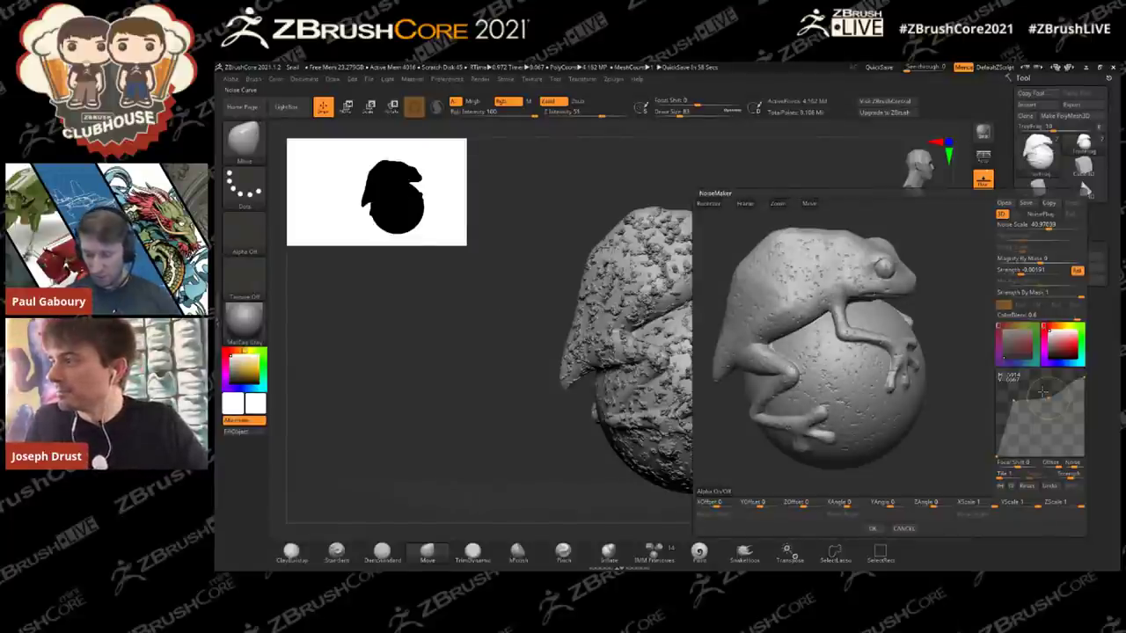
Step: Try blending an alpha image into the surface noise with a much smaller alpha scale and a different basic noise mix
{"action": "left_click", "coordinate": [715, 491]}
{"action": "double_click", "coordinate": [700, 227]}
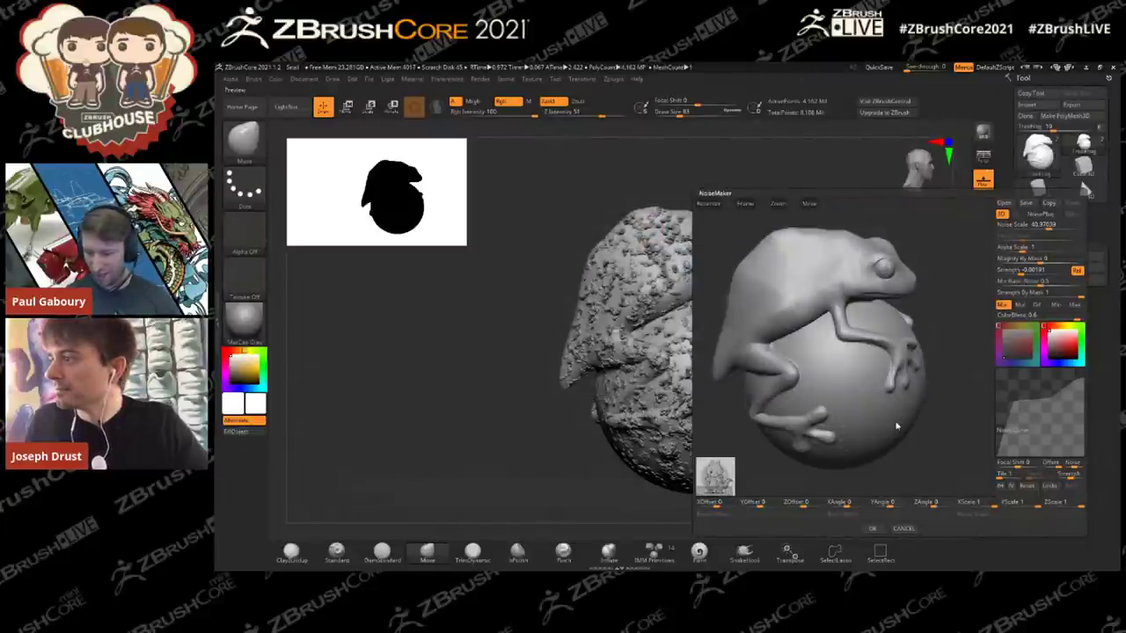
{"action": "left_click_drag", "start_coordinate": [1022, 250], "coordinate": [996, 250]}
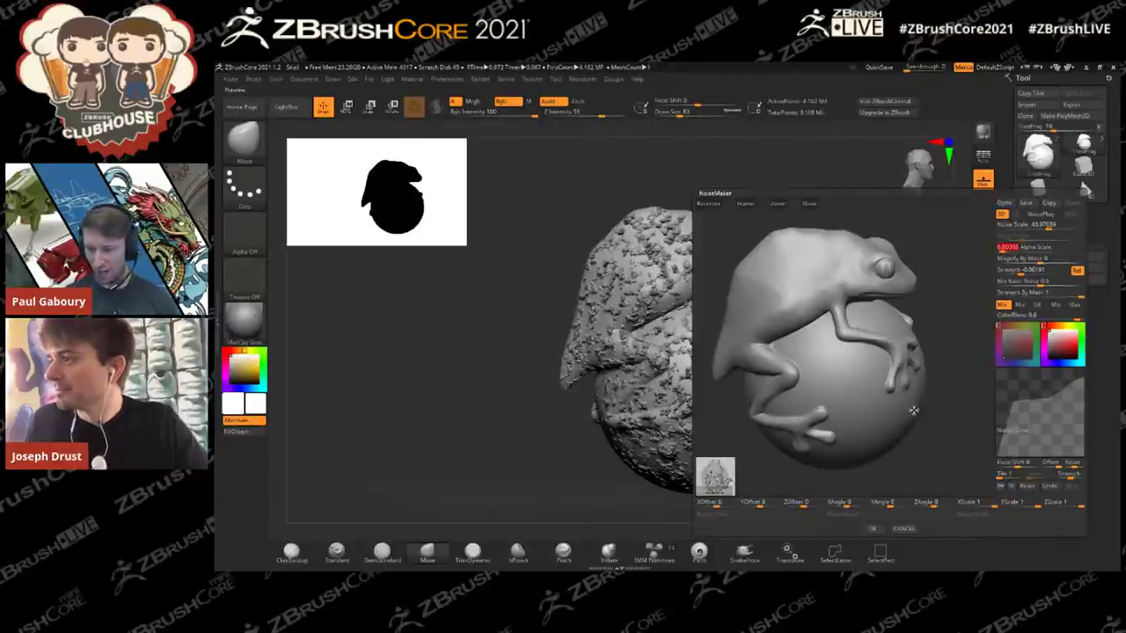
{"action": "mouse_move", "coordinate": [1043, 283]}
{"action": "left_mouse_down"}
{"action": "mouse_move", "coordinate": [1059, 284]}
{"action": "mouse_move", "coordinate": [1048, 284]}
{"action": "left_mouse_up"}
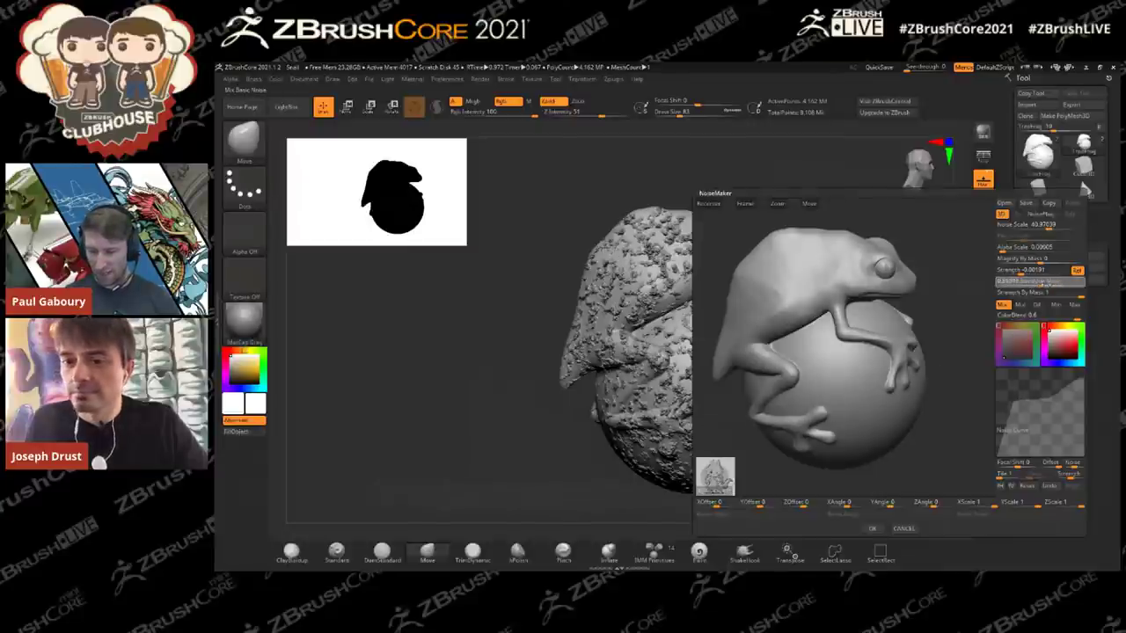
{"action": "left_click", "coordinate": [717, 488]}
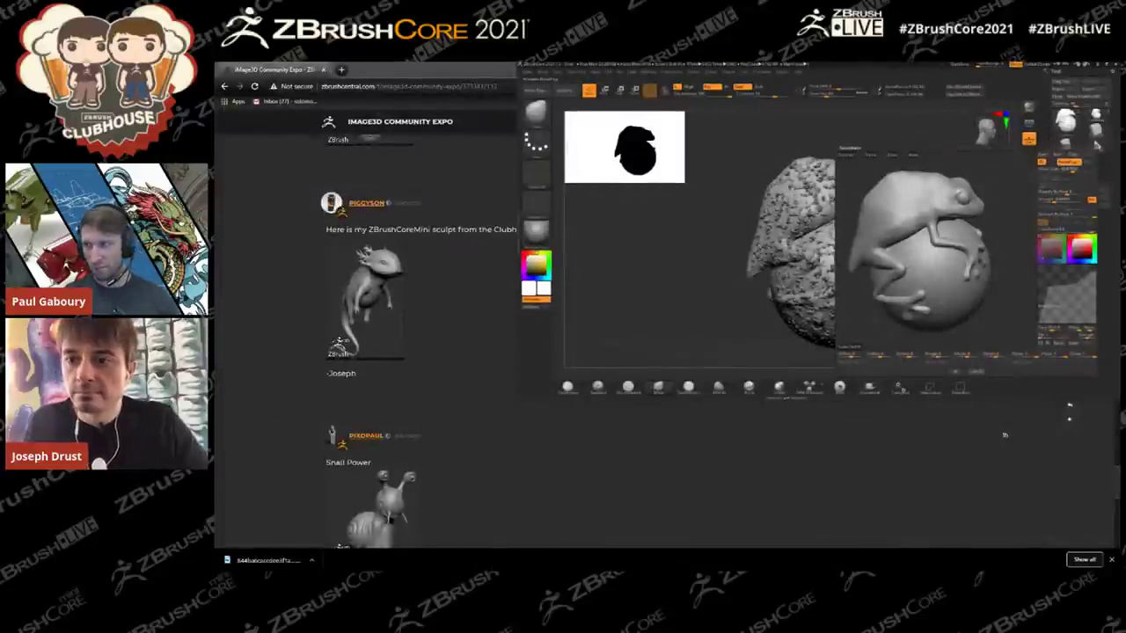
Step: Choose the Hex Tile pattern in NoisePlug as the surface noise source and accept the noise settings
{"action": "left_click_drag", "start_coordinate": [898, 562], "coordinate": [690, 117]}
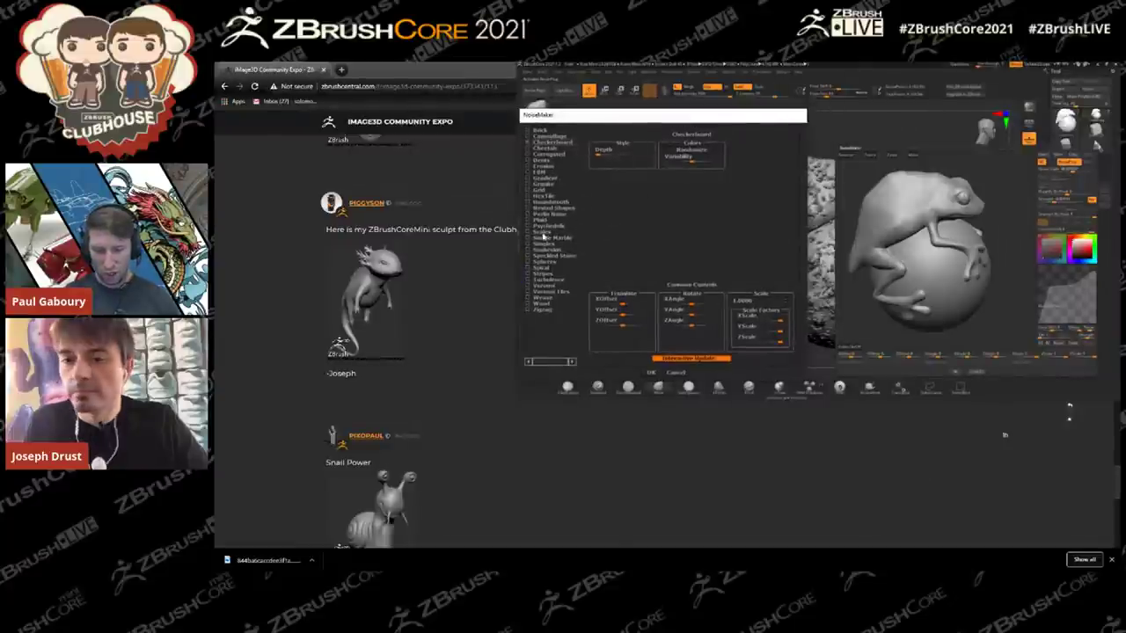
{"action": "left_click", "coordinate": [548, 197]}
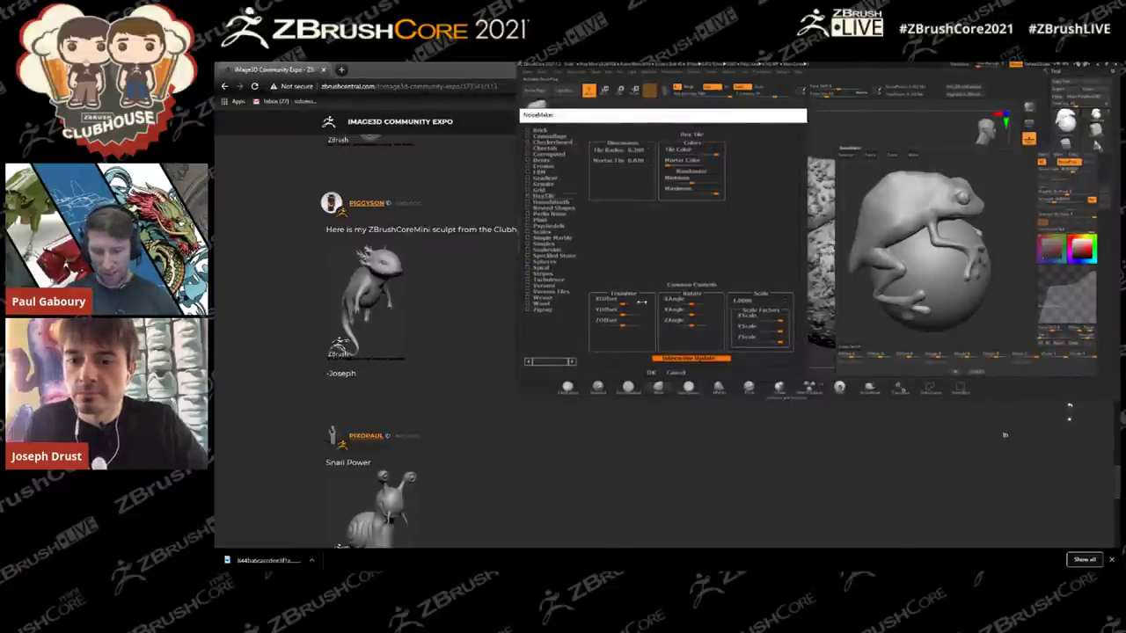
{"action": "left_click", "coordinate": [651, 372]}
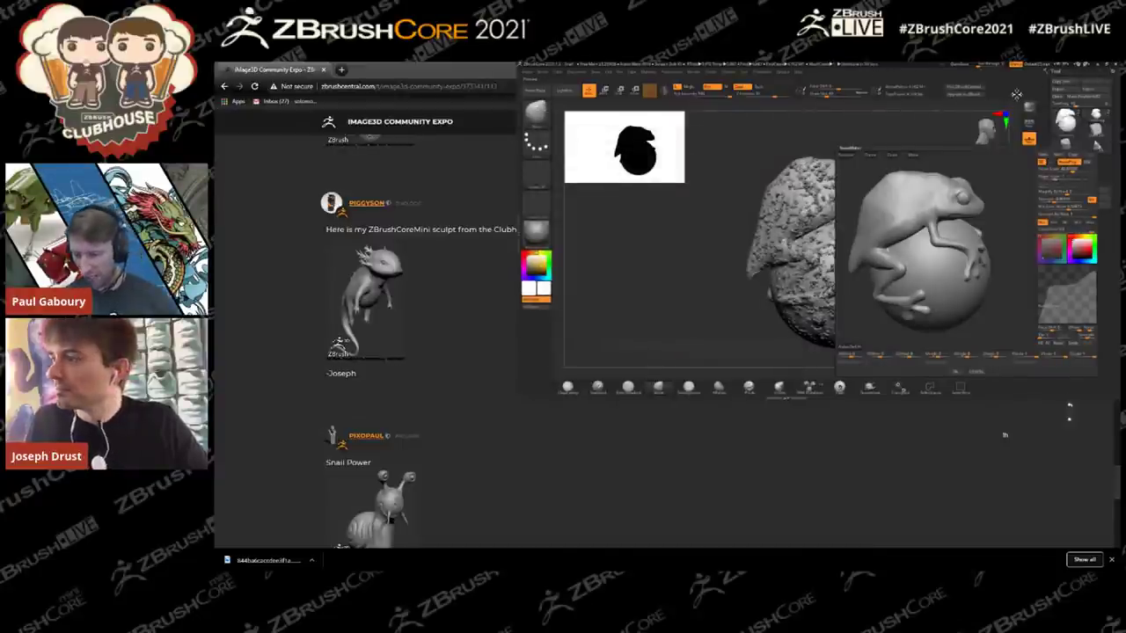
{"action": "left_click", "coordinate": [955, 372]}
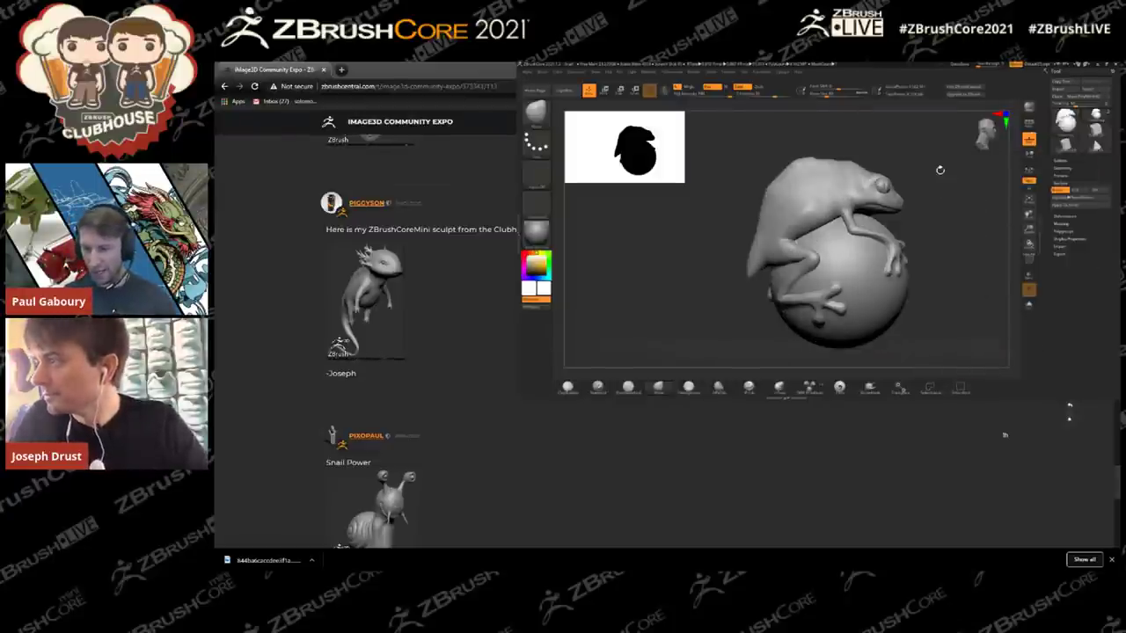
Step: Bring the ZBrushCore window back onto the screen, maximize it and frame the frog and ball in the canvas
{"action": "left_click", "coordinate": [1109, 66]}
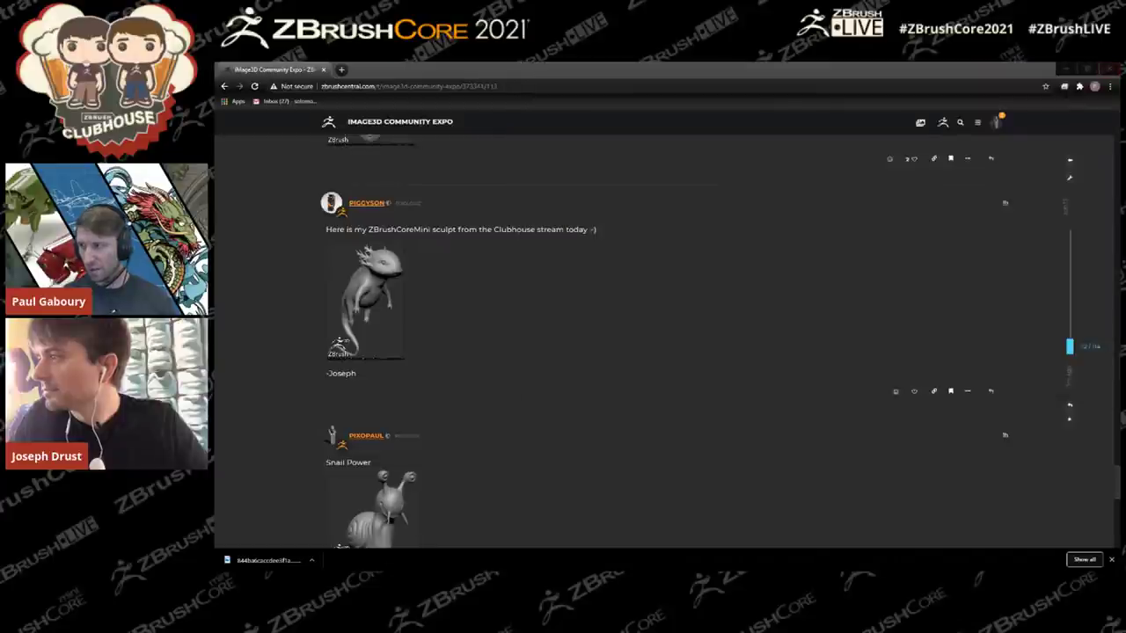
{"action": "mouse_move", "coordinate": [882, 563]}
{"action": "left_mouse_down"}
{"action": "mouse_move", "coordinate": [733, 238]}
{"action": "mouse_move", "coordinate": [709, 218]}
{"action": "left_mouse_up"}
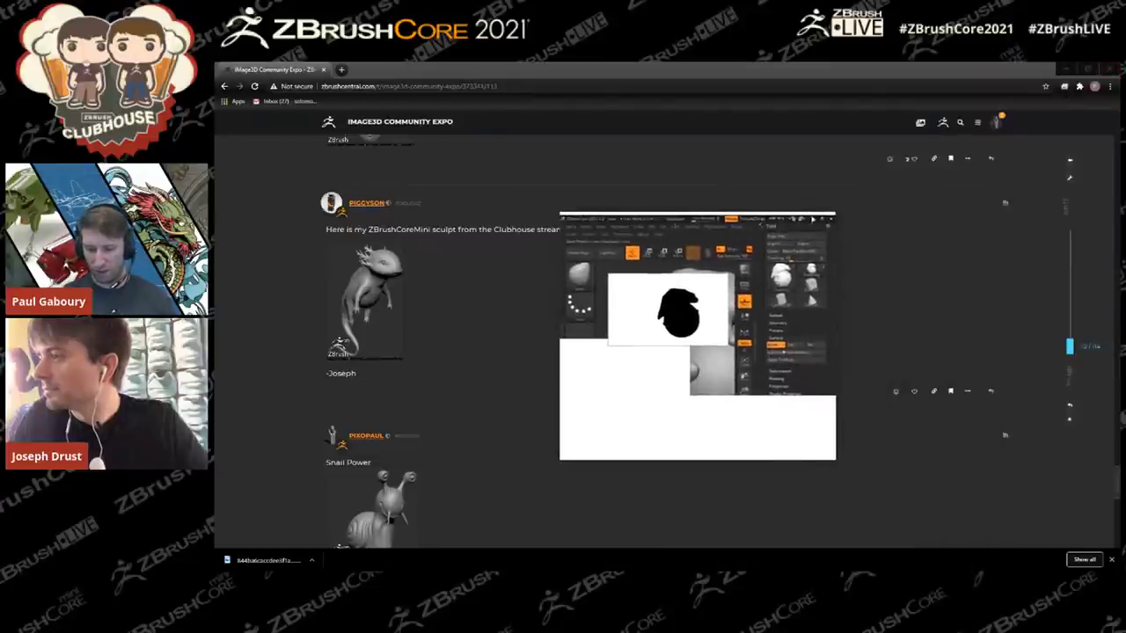
{"action": "left_click", "coordinate": [824, 219]}
{"action": "left_click_drag", "start_coordinate": [806, 361], "coordinate": [779, 311]}
{"action": "right_click_drag", "start_coordinate": [680, 361], "coordinate": [723, 392], "text": "ctrl"}
{"action": "right_click_drag", "start_coordinate": [724, 349], "coordinate": [754, 315], "text": "alt"}
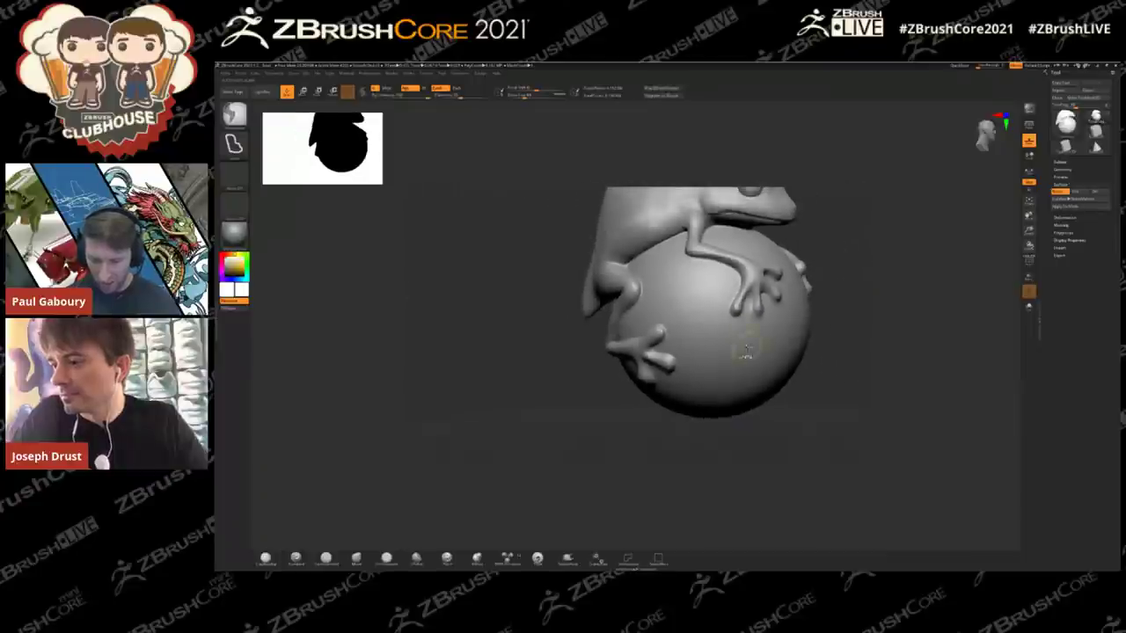
Step: Reopen the surface noise for editing and enlarge the hex tile pattern's scale on the ball
{"action": "left_click", "coordinate": [1079, 192]}
{"action": "left_click_drag", "start_coordinate": [993, 354], "coordinate": [974, 341]}
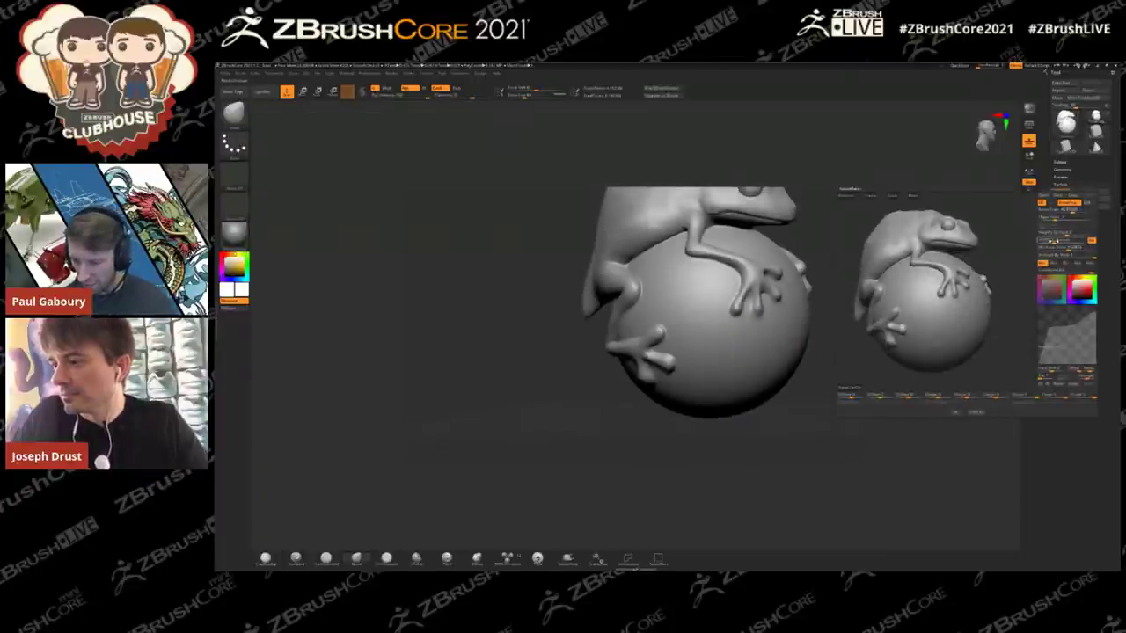
{"action": "mouse_move", "coordinate": [979, 335]}
{"action": "left_mouse_down"}
{"action": "mouse_move", "coordinate": [1006, 351]}
{"action": "mouse_move", "coordinate": [989, 324]}
{"action": "mouse_move", "coordinate": [974, 329]}
{"action": "mouse_move", "coordinate": [978, 353]}
{"action": "left_mouse_up"}
{"action": "mouse_move", "coordinate": [1056, 218]}
{"action": "left_mouse_down"}
{"action": "mouse_move", "coordinate": [1043, 219]}
{"action": "mouse_move", "coordinate": [1071, 219]}
{"action": "mouse_move", "coordinate": [1061, 219]}
{"action": "left_mouse_up"}
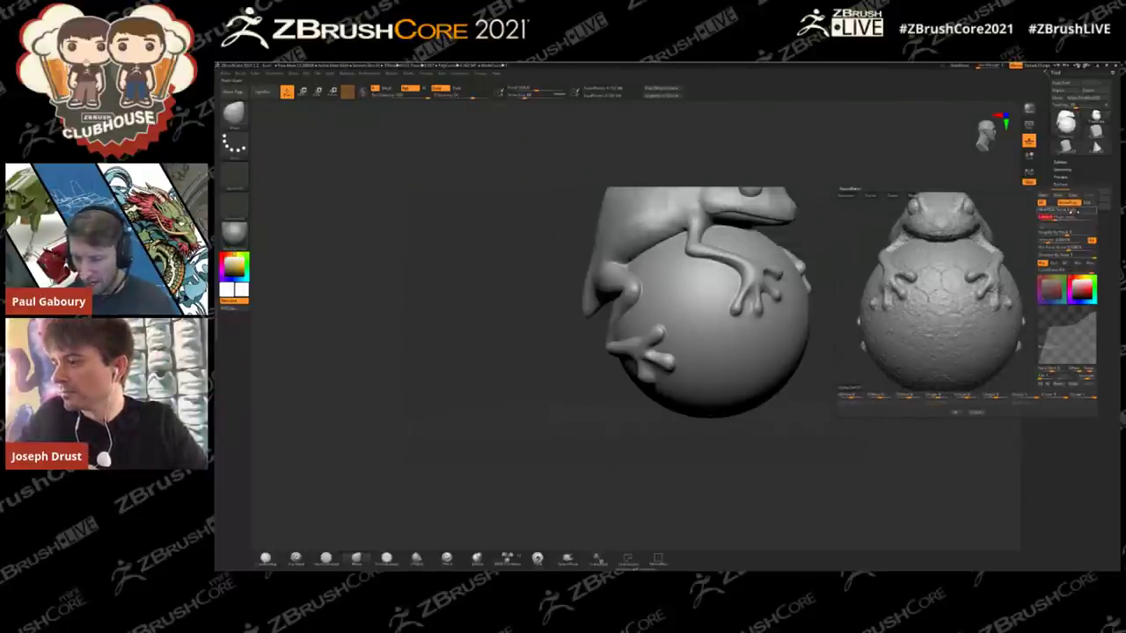
Step: Reduce the basic noise scale and adjust how strongly the basic noise mixes with the hex tiles
{"action": "left_click", "coordinate": [1075, 211]}
{"action": "left_click_drag", "start_coordinate": [1084, 212], "coordinate": [1065, 213]}
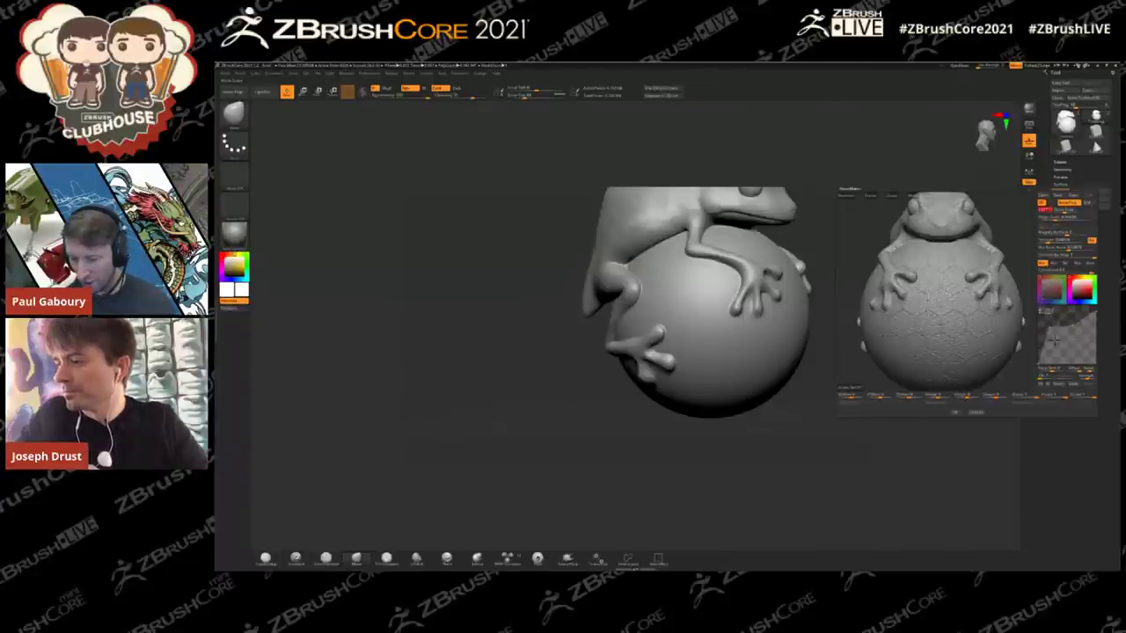
{"action": "left_click_drag", "start_coordinate": [1055, 249], "coordinate": [1083, 250]}
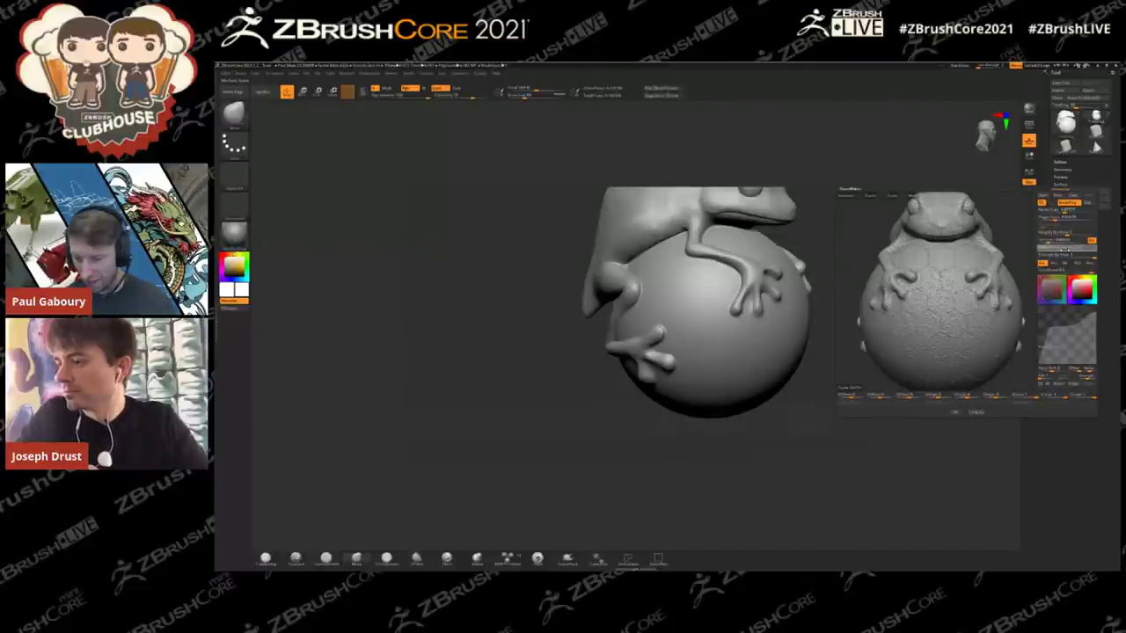
Step: Switch the blend between the basic noise and the hex tiles to Max and check the pattern on the ball
{"action": "mouse_move", "coordinate": [954, 329]}
{"action": "left_mouse_down", "text": "alt"}
{"action": "mouse_move", "coordinate": [977, 381]}
{"action": "mouse_move", "coordinate": [966, 335]}
{"action": "left_mouse_up", "text": "alt"}
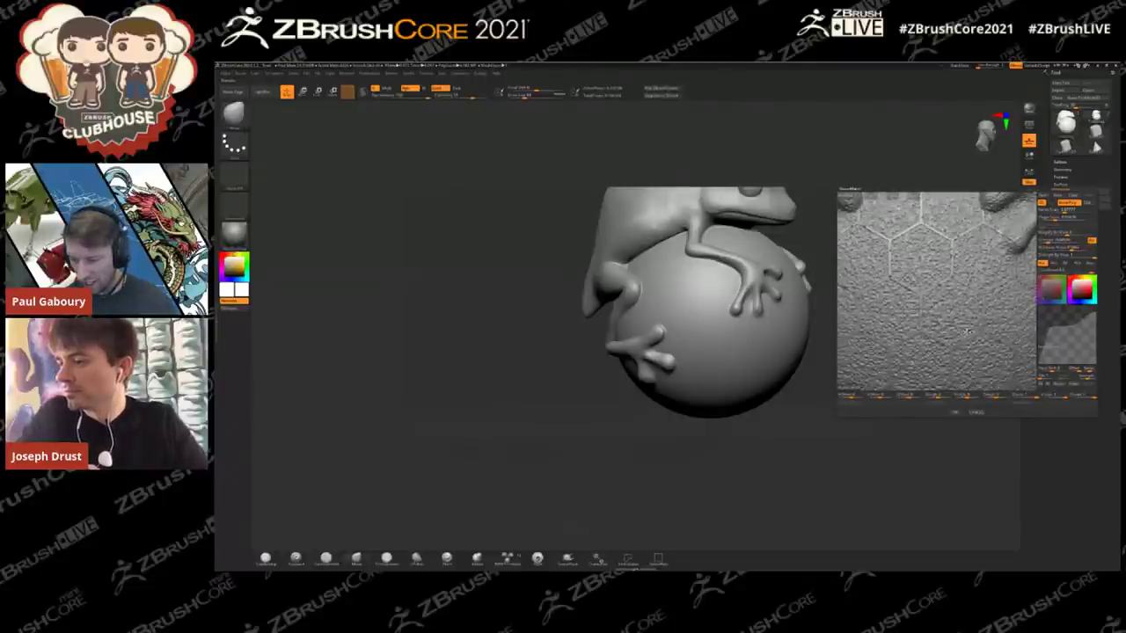
{"action": "left_click", "coordinate": [1090, 264]}
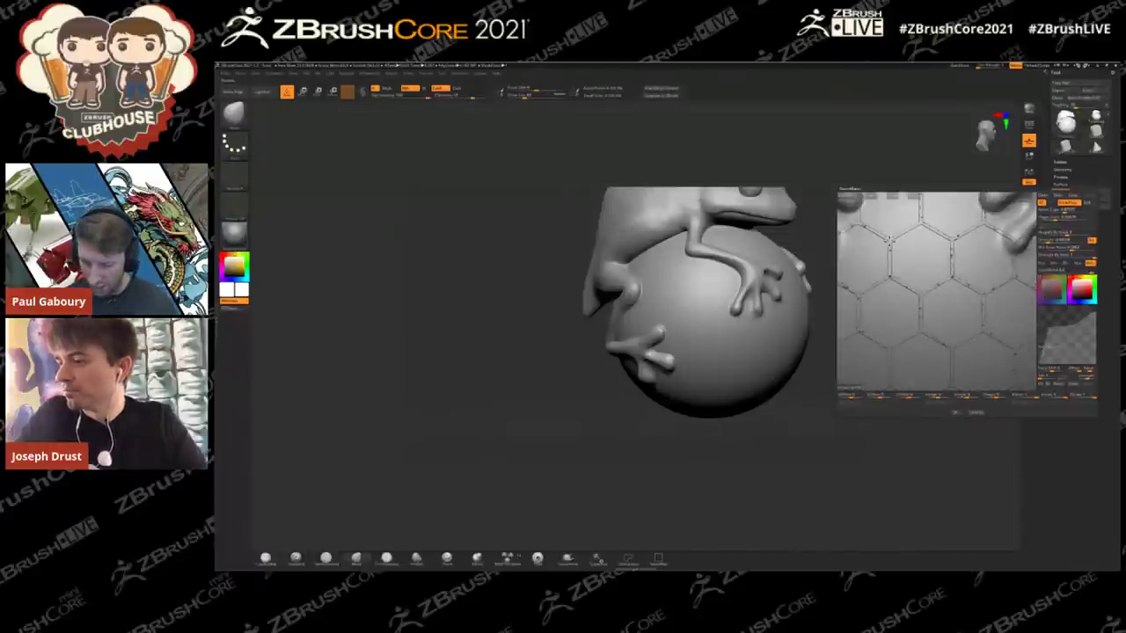
{"action": "scroll", "coordinate": [983, 286], "scroll_direction": "down", "scroll_amount": 5}
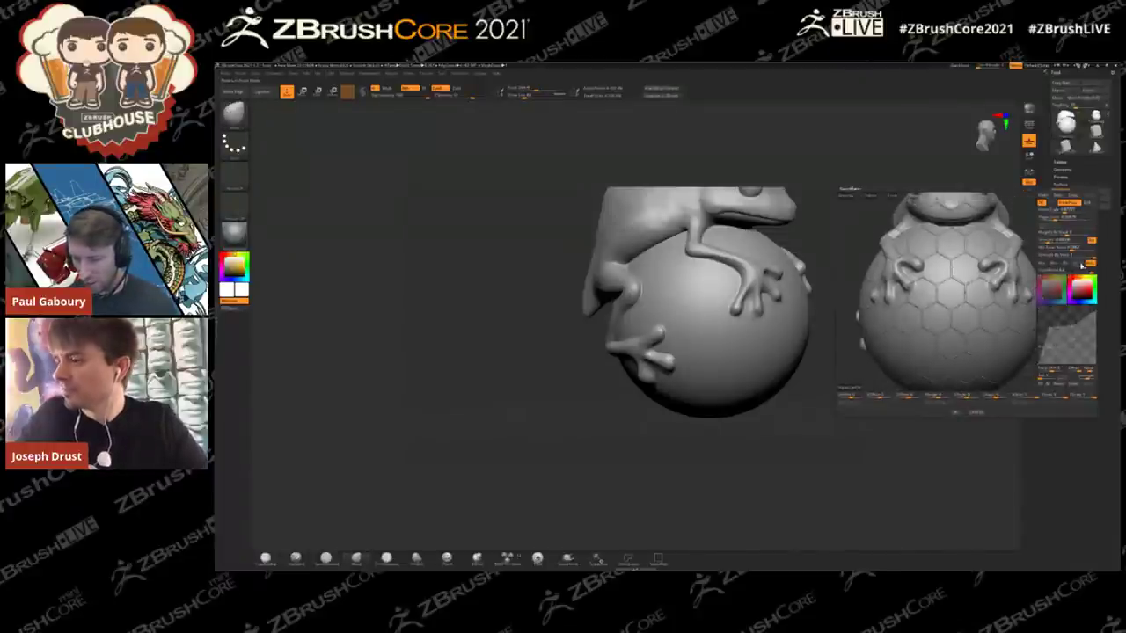
Step: Fine-tune the hex tile settings in the noise preview and accept the surface noise on the frog and ball
{"action": "scroll", "coordinate": [950, 313], "scroll_direction": "up", "scroll_amount": 5}
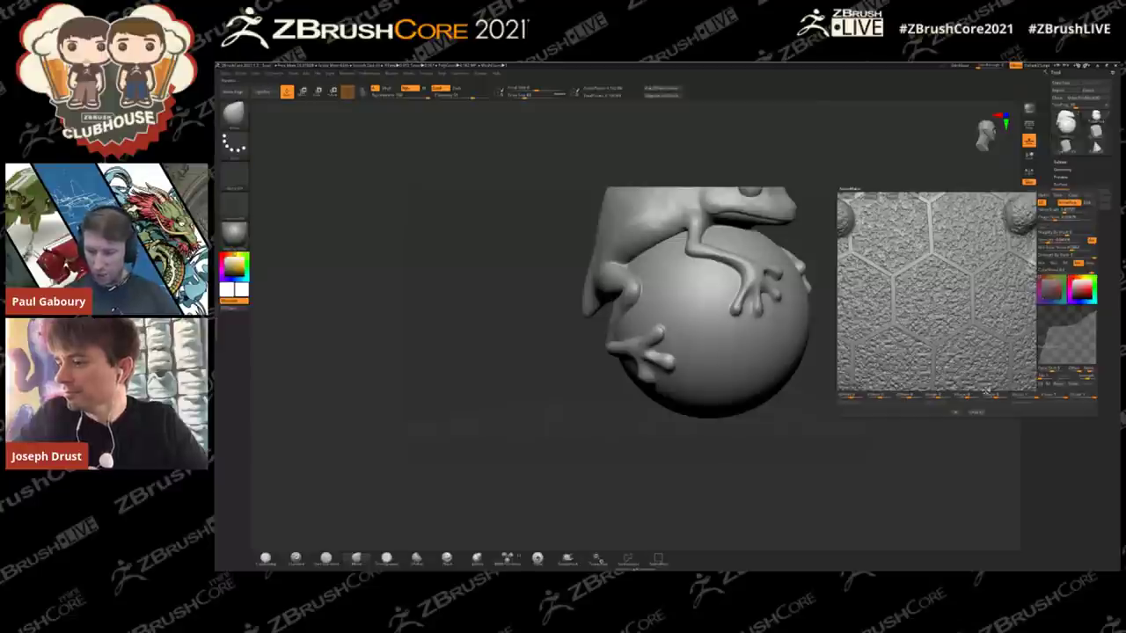
{"action": "left_click_drag", "start_coordinate": [971, 396], "coordinate": [909, 395]}
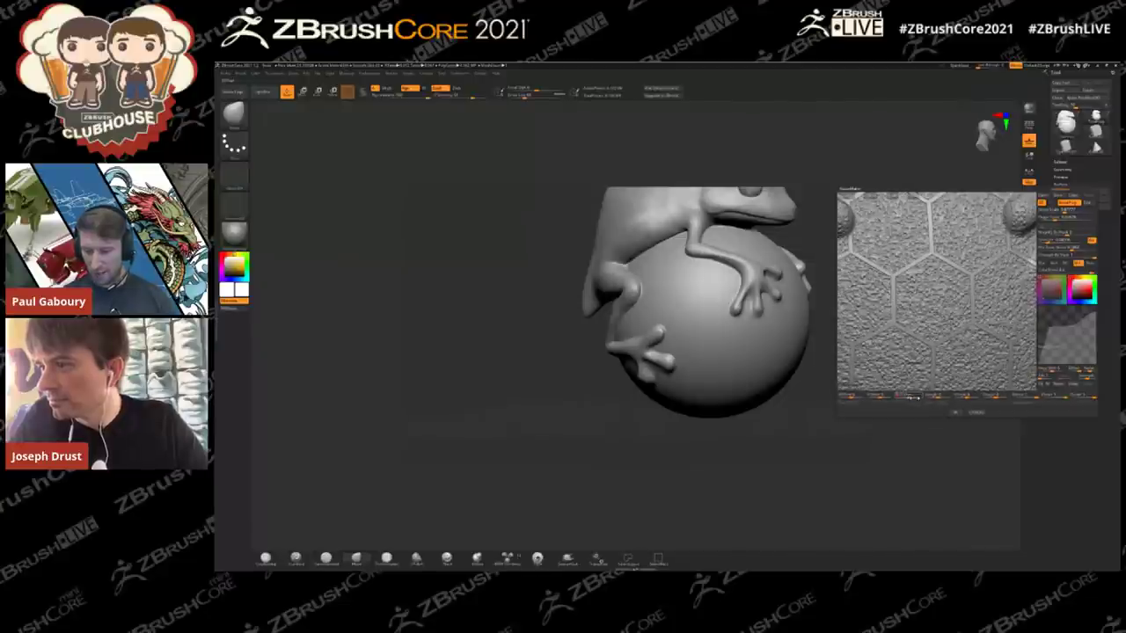
{"action": "left_click_drag", "start_coordinate": [1022, 398], "coordinate": [1040, 396]}
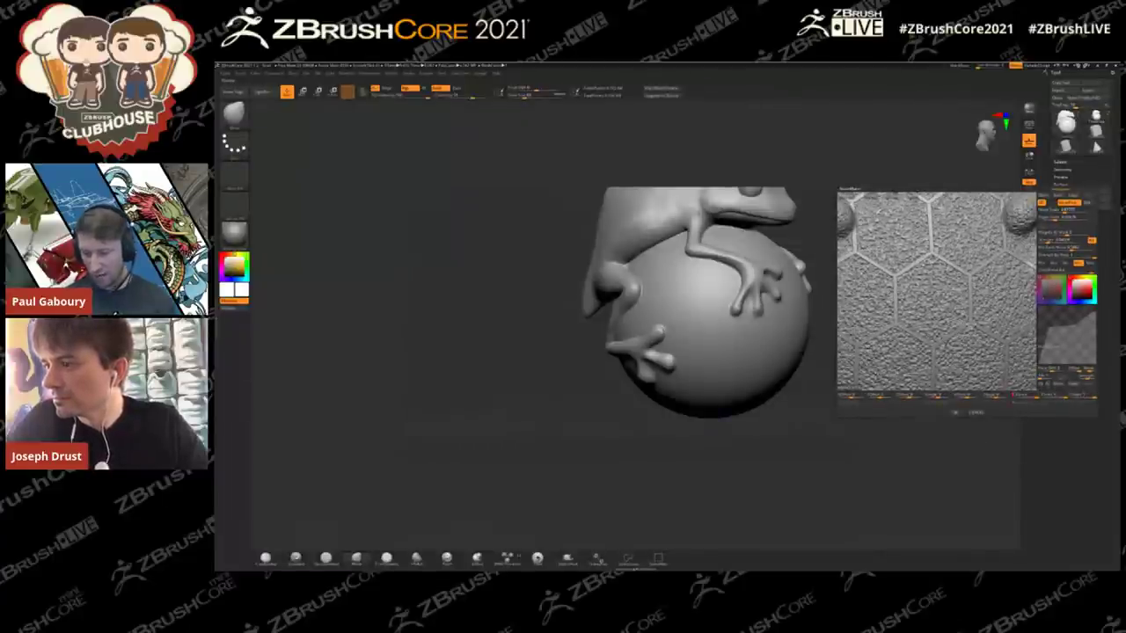
{"action": "left_click", "coordinate": [955, 325]}
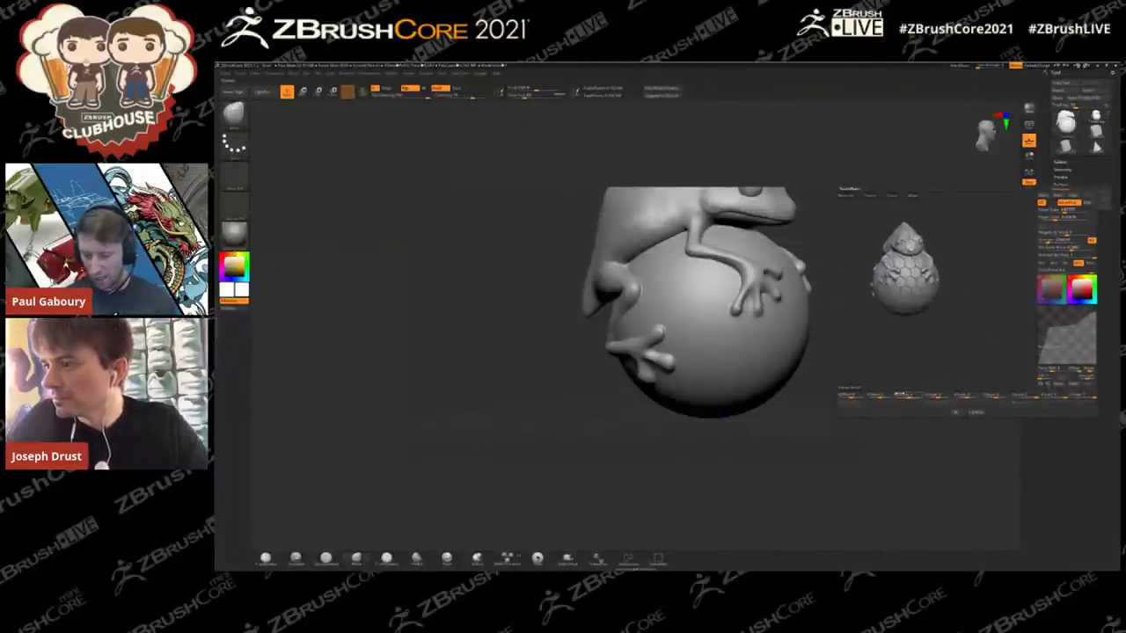
{"action": "mouse_move", "coordinate": [969, 398]}
{"action": "left_mouse_down"}
{"action": "mouse_move", "coordinate": [955, 398]}
{"action": "mouse_move", "coordinate": [975, 398]}
{"action": "left_mouse_up"}
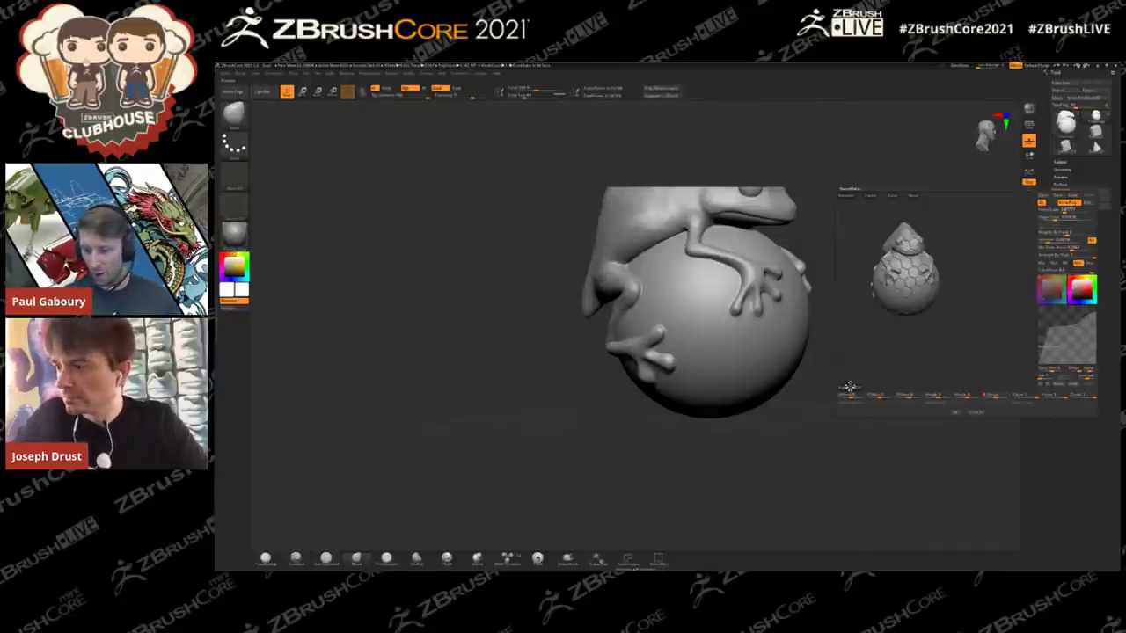
{"action": "left_click", "coordinate": [956, 413]}
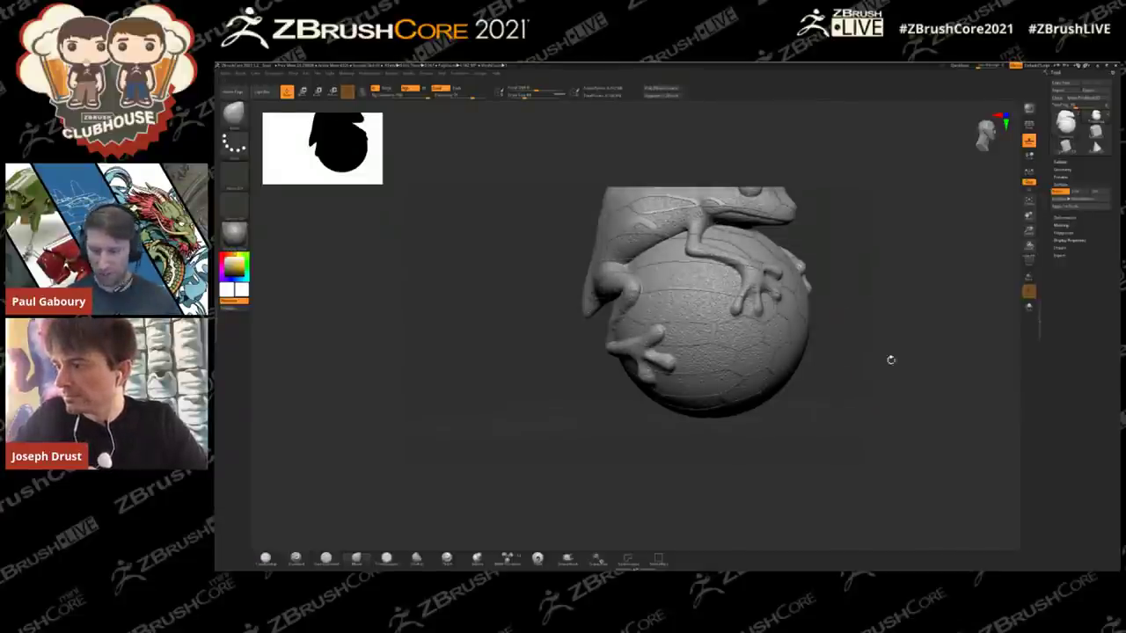
{"action": "left_click", "coordinate": [1062, 193]}
{"action": "mouse_move", "coordinate": [864, 327]}
{"action": "right_mouse_down", "text": "ctrl"}
{"action": "mouse_move", "coordinate": [832, 319]}
{"action": "mouse_move", "coordinate": [850, 312]}
{"action": "mouse_move", "coordinate": [849, 330]}
{"action": "right_mouse_up", "text": "ctrl"}
{"action": "mouse_move", "coordinate": [850, 330]}
{"action": "left_mouse_down"}
{"action": "mouse_move", "coordinate": [834, 334]}
{"action": "mouse_move", "coordinate": [844, 343]}
{"action": "mouse_move", "coordinate": [840, 332]}
{"action": "left_mouse_up"}
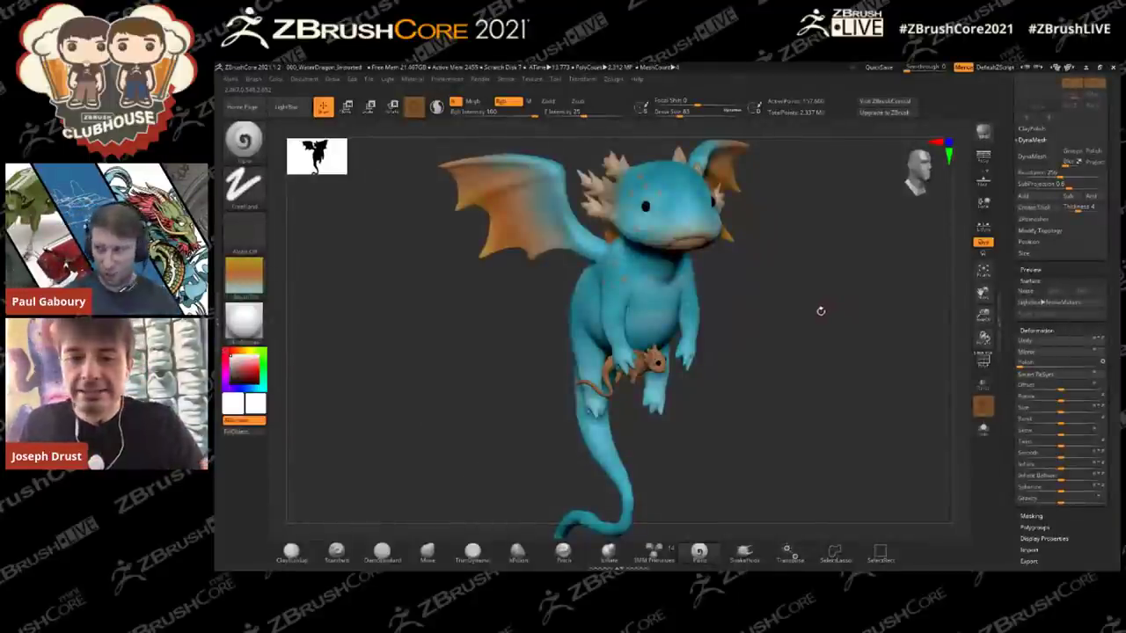
Step: Examine the water dragon from several angles and check its wing mesh with the polyframe temporarily shown
{"action": "left_click_drag", "start_coordinate": [821, 311], "coordinate": [888, 295]}
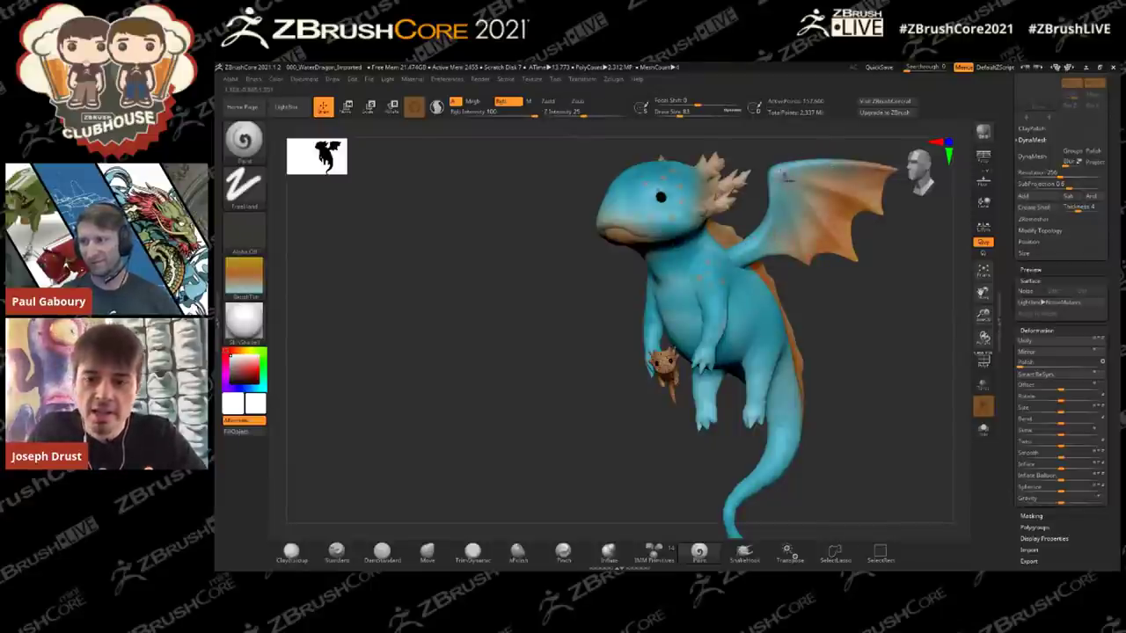
{"action": "left_click", "coordinate": [982, 361]}
{"action": "left_click_drag", "start_coordinate": [891, 307], "coordinate": [826, 417]}
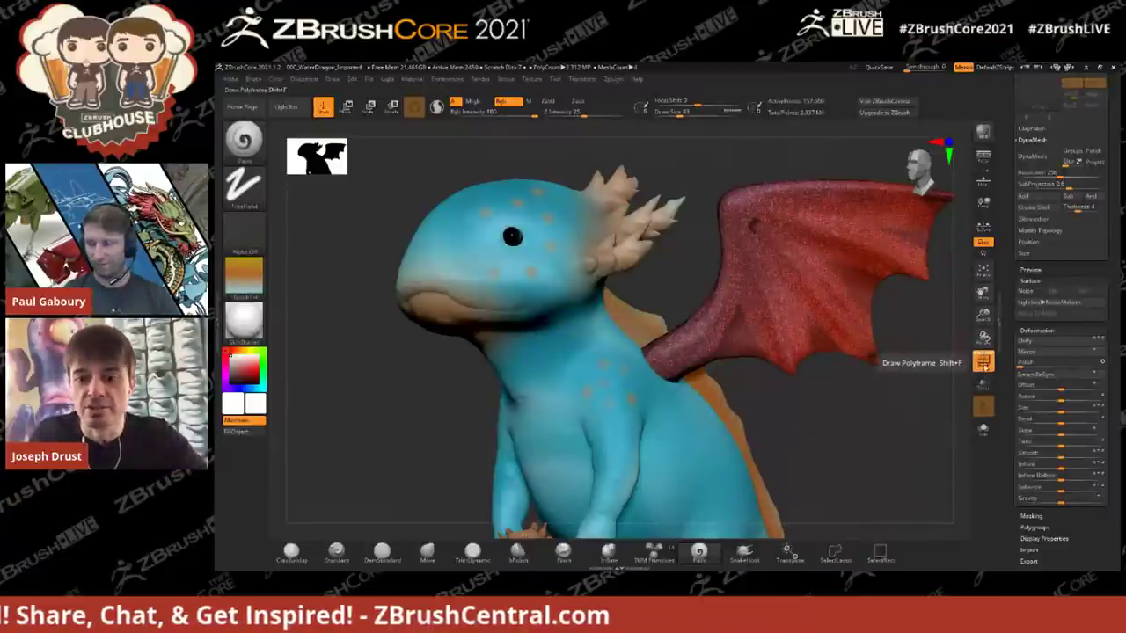
{"action": "left_click", "coordinate": [983, 361]}
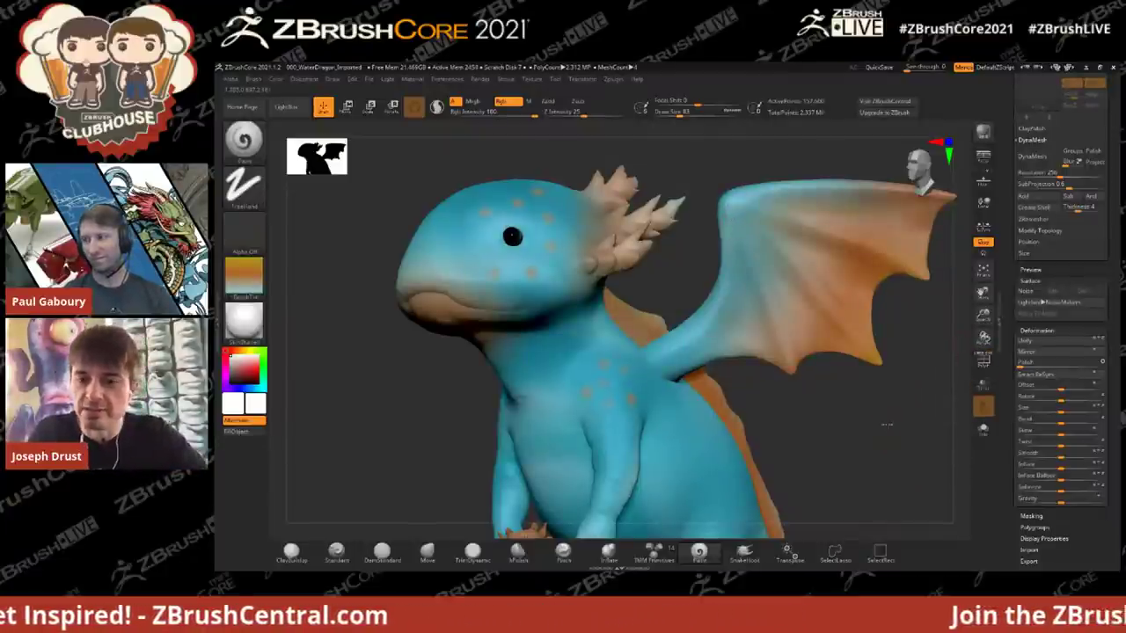
{"action": "left_click_drag", "start_coordinate": [883, 428], "coordinate": [876, 271], "text": "alt"}
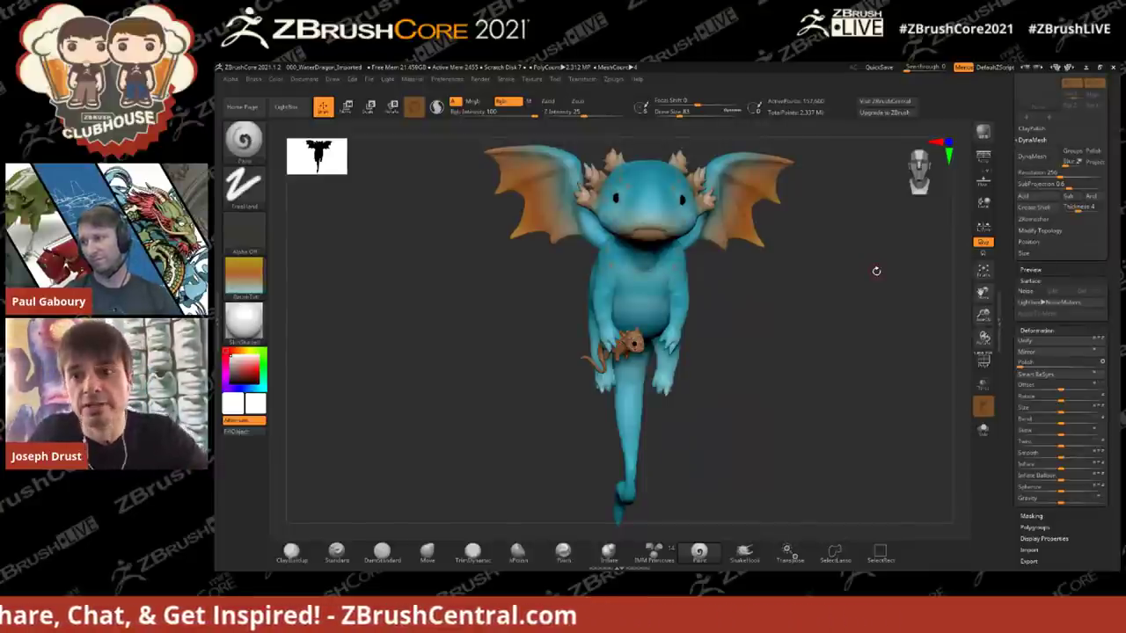
Step: Try importing the blanket mesh into the dragon's wings subtool
{"action": "left_click_drag", "start_coordinate": [1005, 180], "coordinate": [1001, 312]}
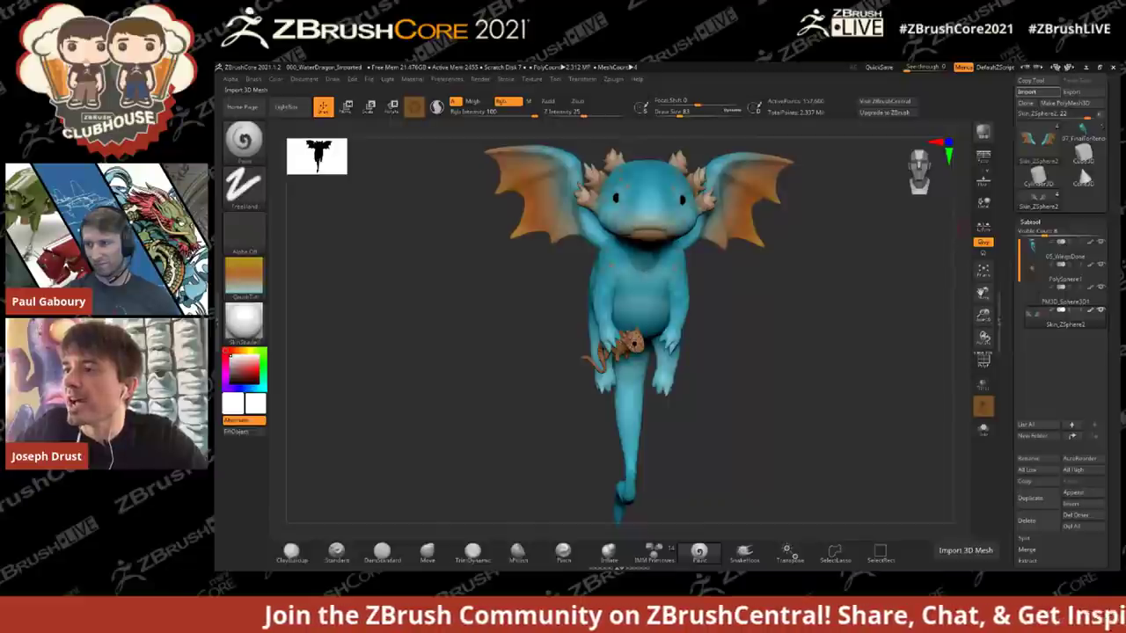
{"action": "left_click", "coordinate": [1038, 141]}
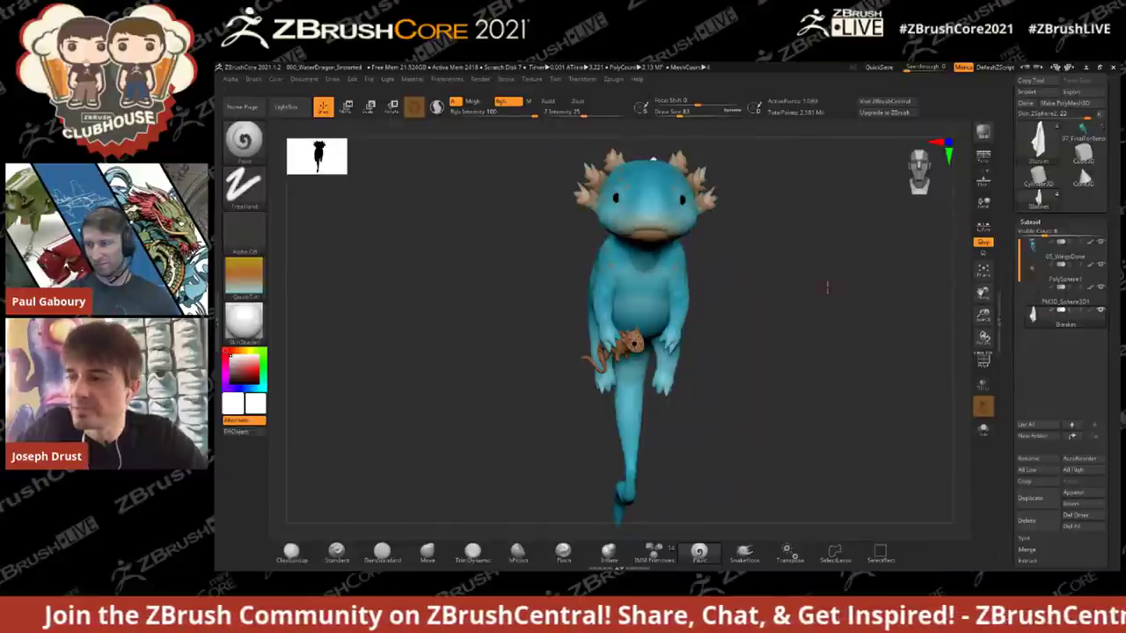
{"action": "left_click_drag", "start_coordinate": [826, 287], "coordinate": [880, 267]}
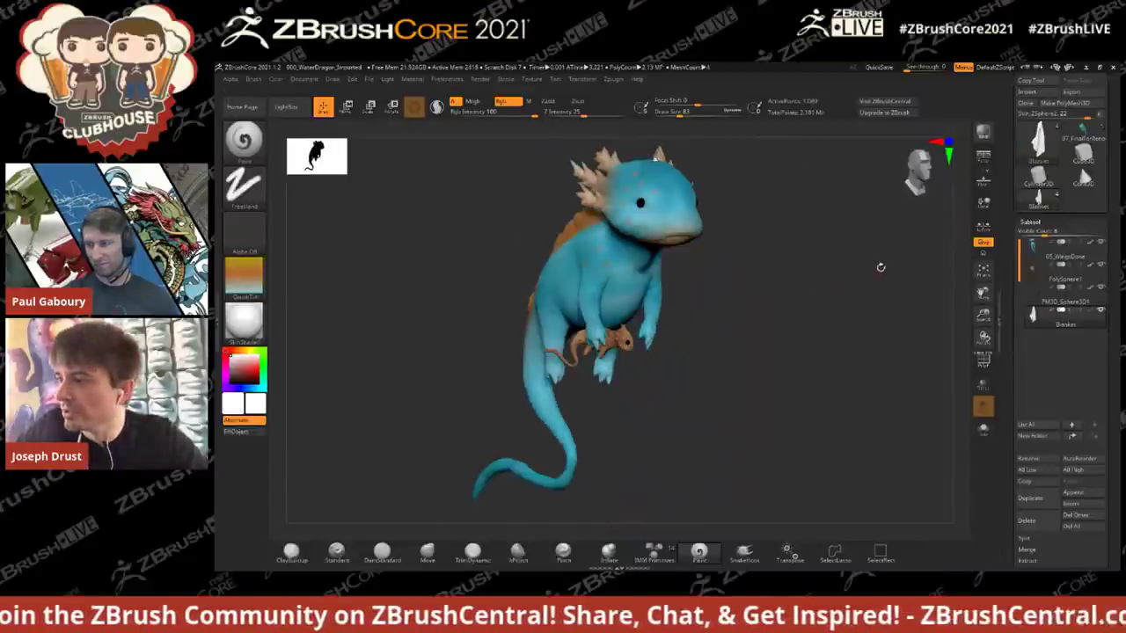
Step: Isolate the blanket and show its polyframe to inspect the mesh layout
{"action": "left_click", "coordinate": [983, 428]}
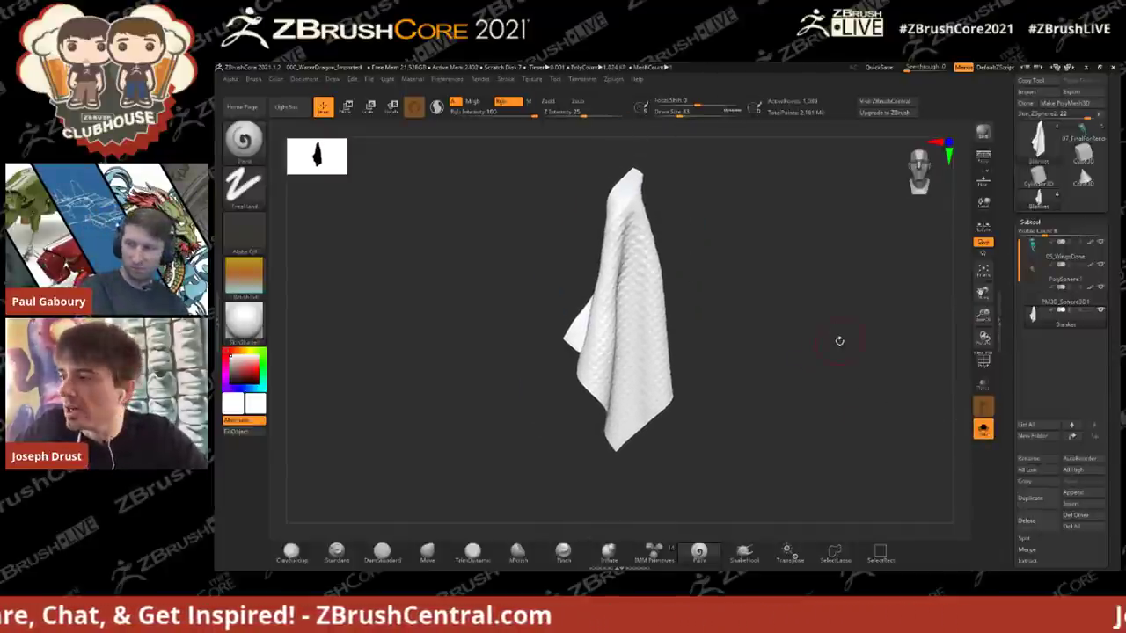
{"action": "left_click", "coordinate": [983, 361]}
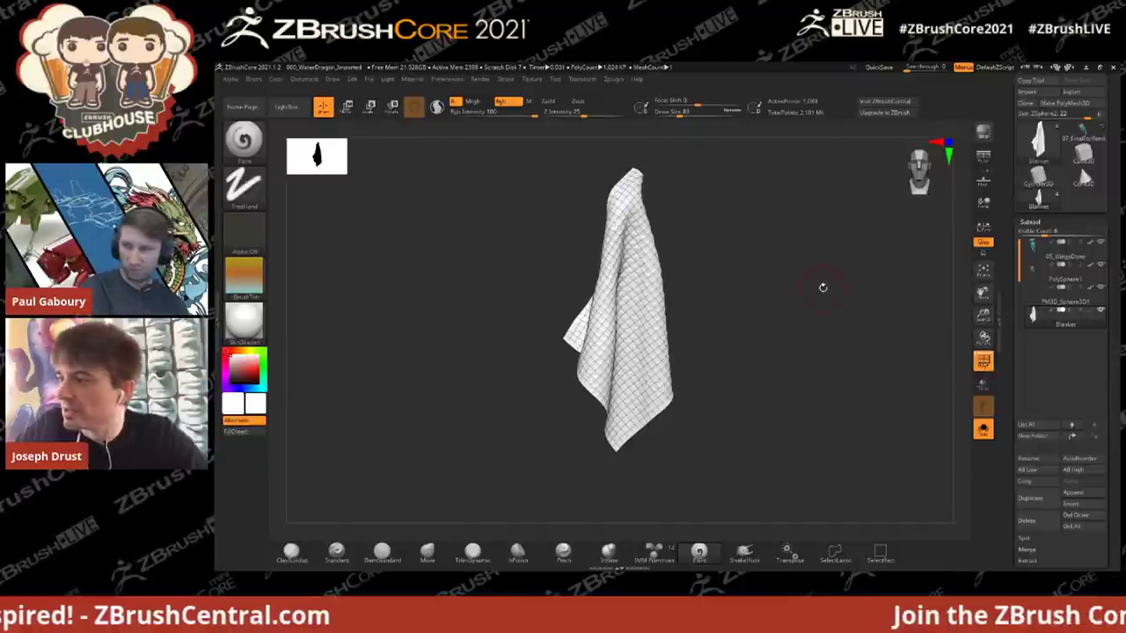
{"action": "left_click_drag", "start_coordinate": [822, 287], "coordinate": [859, 323]}
{"action": "key", "text": "f"}
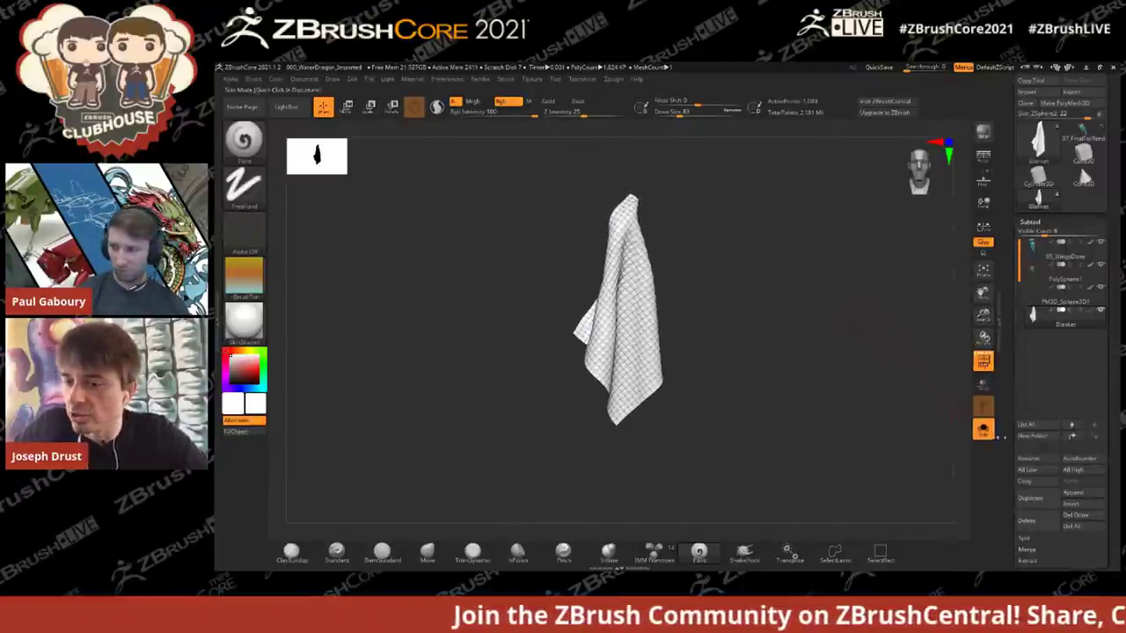
Step: Show the whole dragon again and undo the blanket import on the wings subtool
{"action": "left_click", "coordinate": [983, 430]}
{"action": "mouse_move", "coordinate": [849, 419]}
{"action": "left_mouse_down"}
{"action": "mouse_move", "coordinate": [867, 326]}
{"action": "mouse_move", "coordinate": [876, 331]}
{"action": "mouse_move", "coordinate": [862, 289]}
{"action": "mouse_move", "coordinate": [874, 309]}
{"action": "left_mouse_up"}
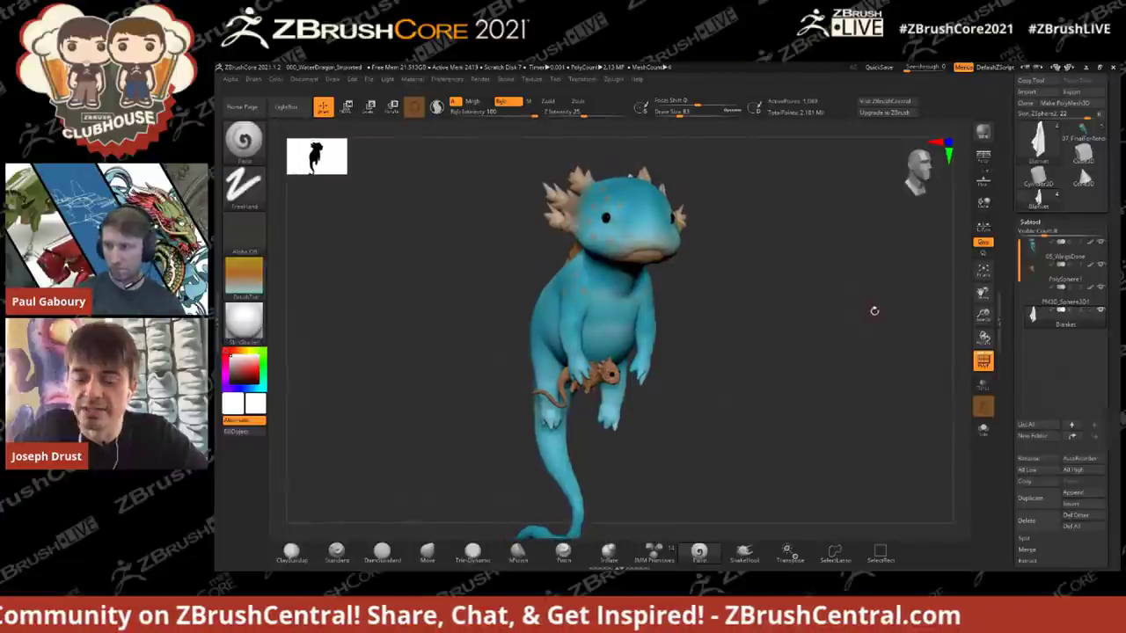
{"action": "key", "text": "ctrl+z"}
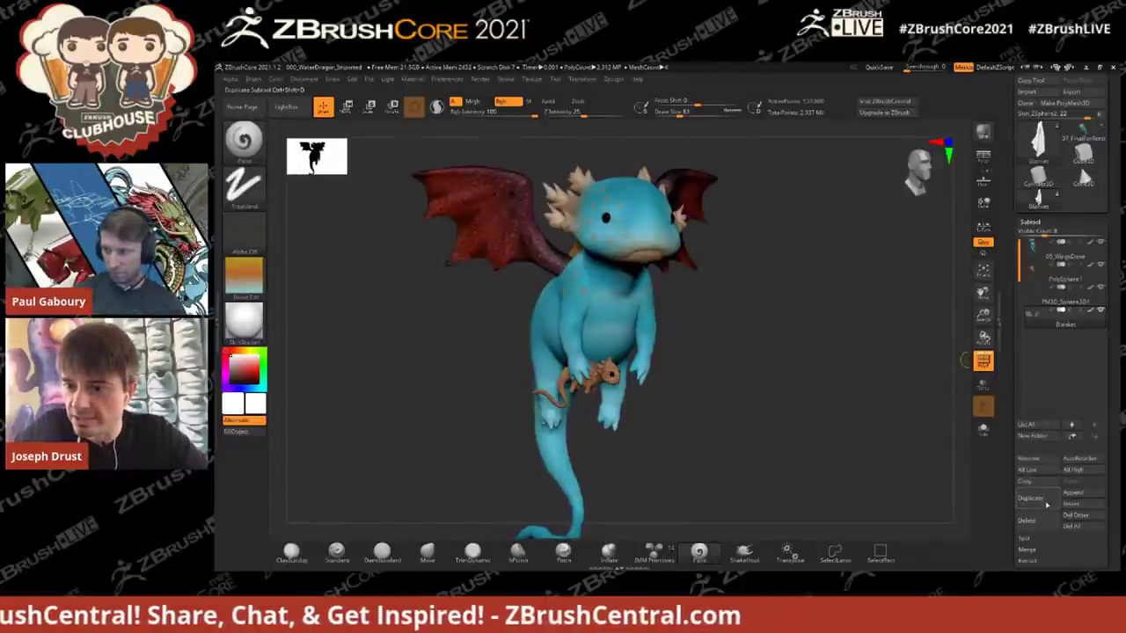
Step: Duplicate the wings subtool and import the blanket mesh into the copy
{"action": "left_click", "coordinate": [1044, 500]}
{"action": "left_click", "coordinate": [1040, 338]}
{"action": "left_click", "coordinate": [1026, 92]}
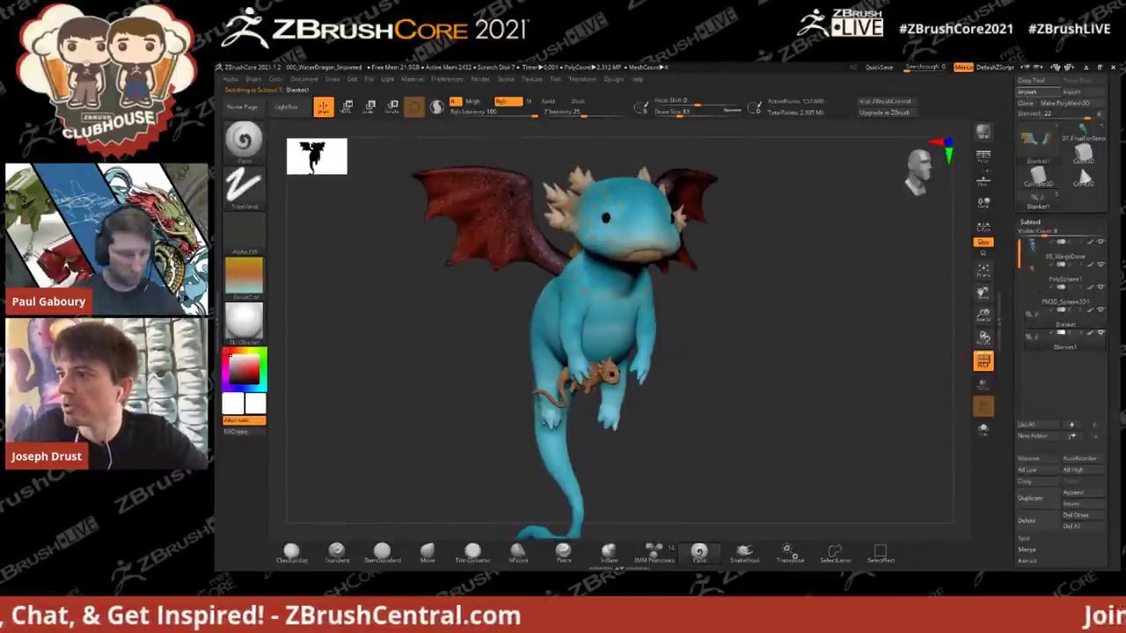
Step: Move the blanket from the wing area down in front of the dragon's lower body
{"action": "left_click_drag", "start_coordinate": [802, 317], "coordinate": [870, 316]}
{"action": "key", "text": "w"}
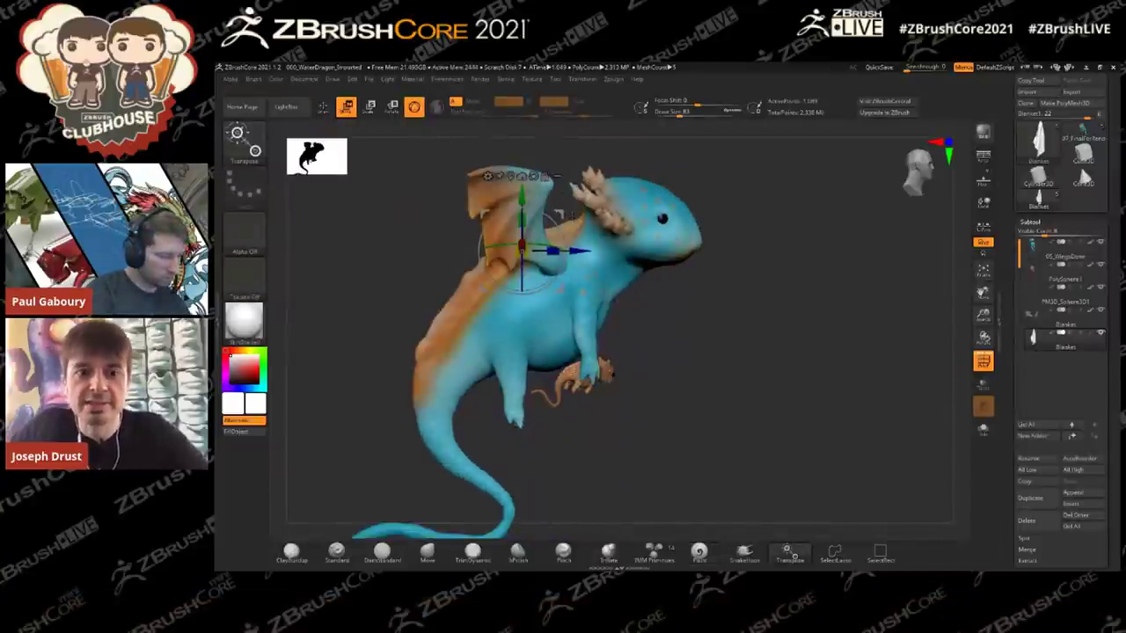
{"action": "left_click_drag", "start_coordinate": [559, 211], "coordinate": [666, 352]}
{"action": "left_click_drag", "start_coordinate": [856, 407], "coordinate": [812, 414]}
{"action": "left_click_drag", "start_coordinate": [543, 393], "coordinate": [586, 343], "text": "alt"}
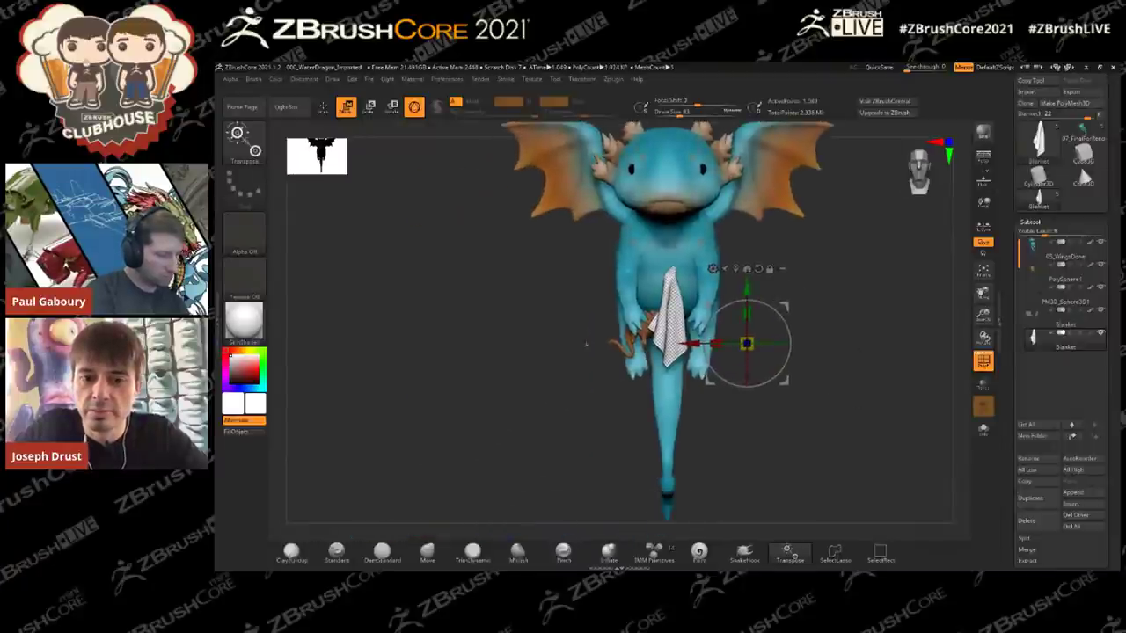
Step: Center the gizmo on the blanket and shift it closer to the dragon's free hand
{"action": "left_click", "coordinate": [736, 269]}
{"action": "left_click_drag", "start_coordinate": [710, 358], "coordinate": [739, 393]}
{"action": "left_click_drag", "start_coordinate": [909, 384], "coordinate": [800, 383]}
{"action": "left_click_drag", "start_coordinate": [726, 394], "coordinate": [729, 468], "text": "alt"}
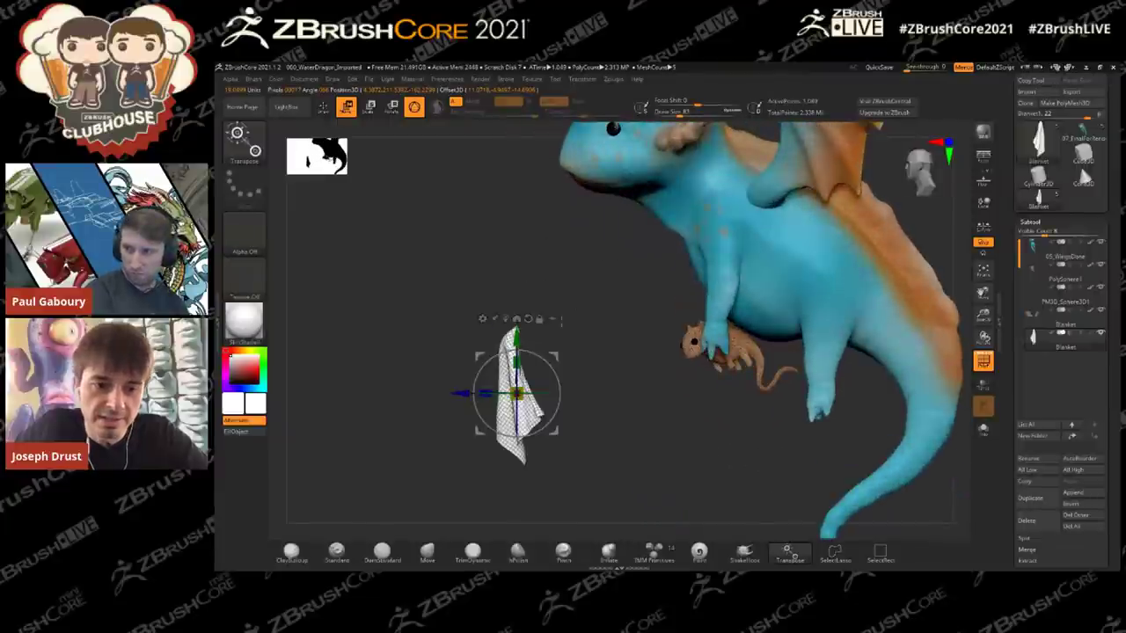
Step: Fit the blanket's top under the dragon's free hand so it hangs from it, and return to draw mode
{"action": "left_click_drag", "start_coordinate": [556, 356], "coordinate": [850, 438]}
{"action": "left_click_drag", "start_coordinate": [697, 405], "coordinate": [739, 367]}
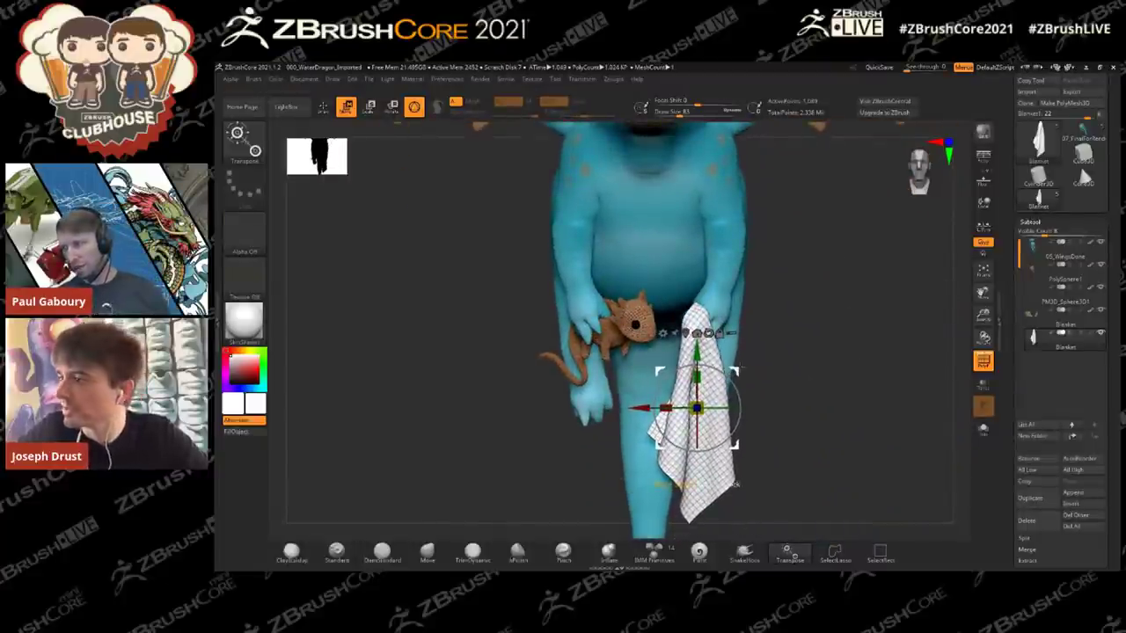
{"action": "left_click_drag", "start_coordinate": [898, 325], "coordinate": [871, 324]}
{"action": "left_click_drag", "start_coordinate": [870, 324], "coordinate": [783, 264], "text": "alt"}
{"action": "left_click_drag", "start_coordinate": [747, 366], "coordinate": [910, 373]}
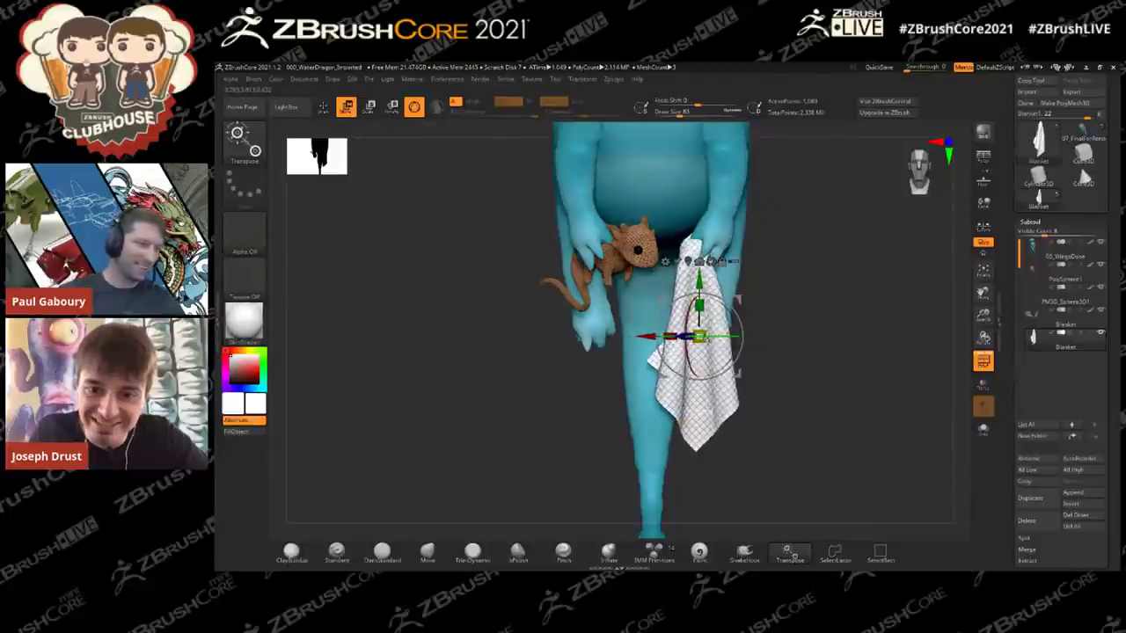
{"action": "key", "text": "q"}
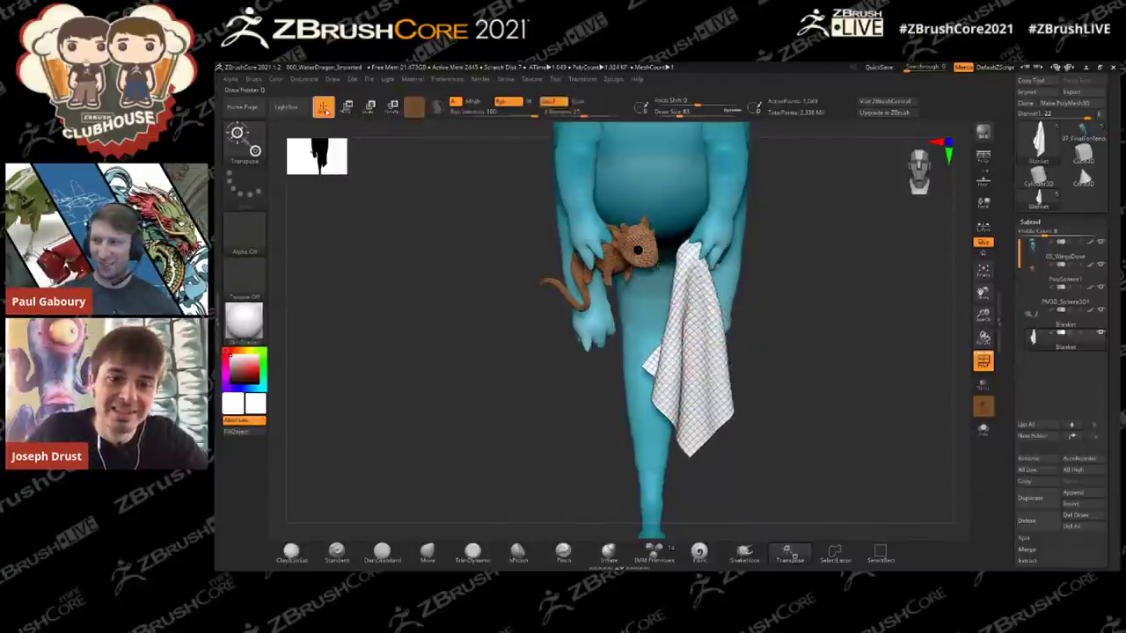
Step: Turn on Dynamic Subdiv for the blanket and hide the polyframe
{"action": "left_click_drag", "start_coordinate": [821, 306], "coordinate": [812, 349], "text": "alt"}
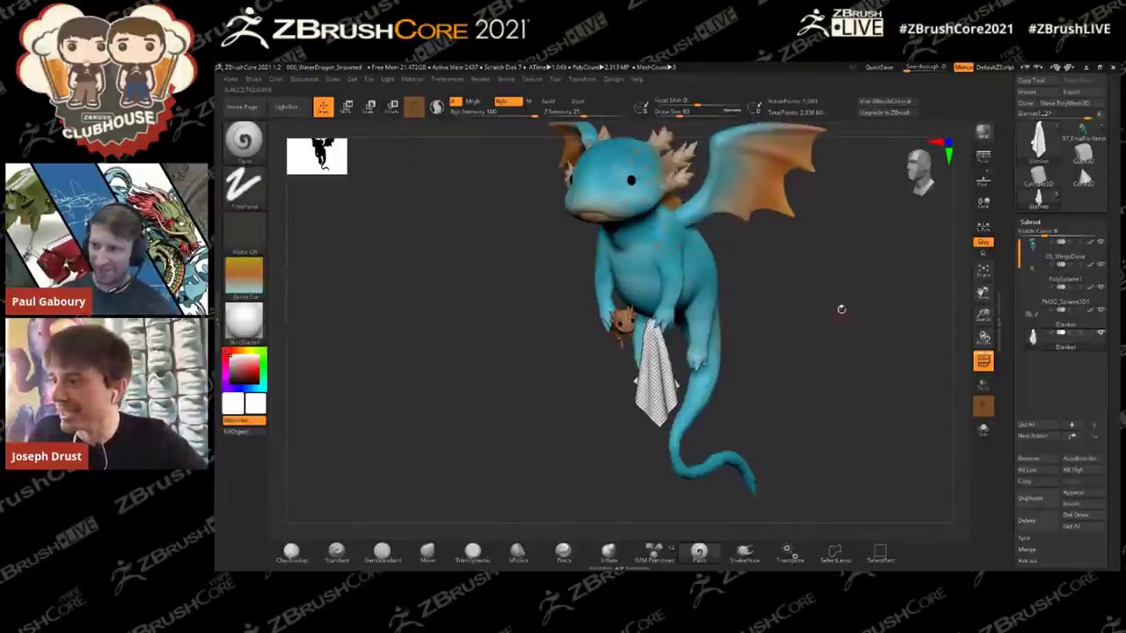
{"action": "left_click_drag", "start_coordinate": [809, 336], "coordinate": [846, 350]}
{"action": "left_click_drag", "start_coordinate": [1010, 366], "coordinate": [1014, 251]}
{"action": "left_click", "coordinate": [1036, 269]}
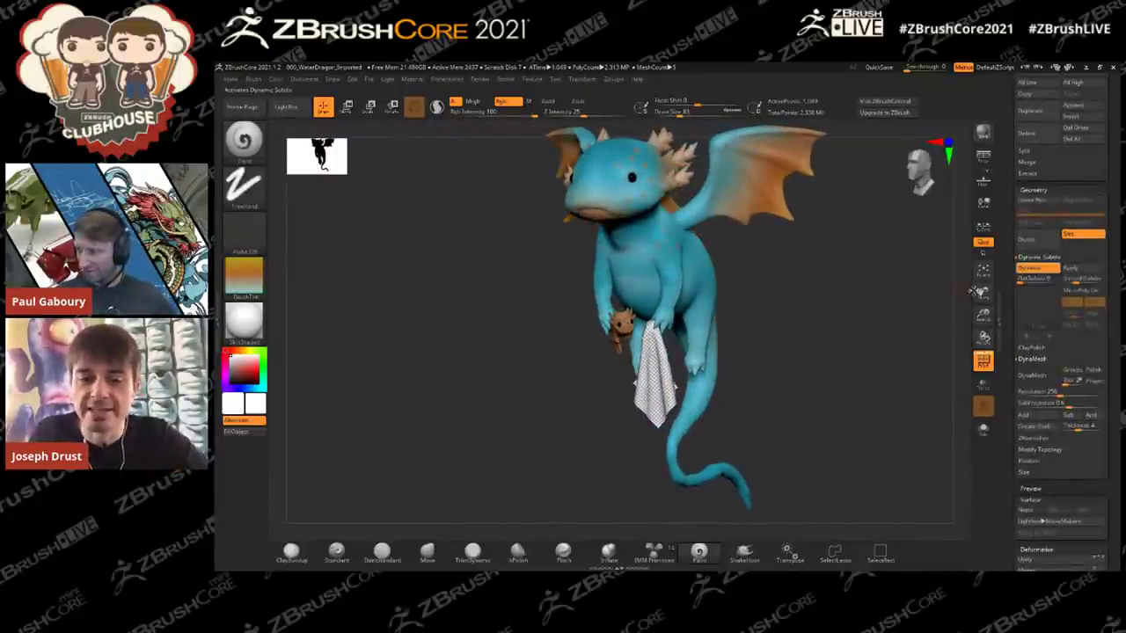
{"action": "mouse_move", "coordinate": [899, 344]}
{"action": "left_mouse_down", "text": "alt"}
{"action": "mouse_move", "coordinate": [925, 274]}
{"action": "mouse_move", "coordinate": [914, 330]}
{"action": "left_mouse_up", "text": "alt"}
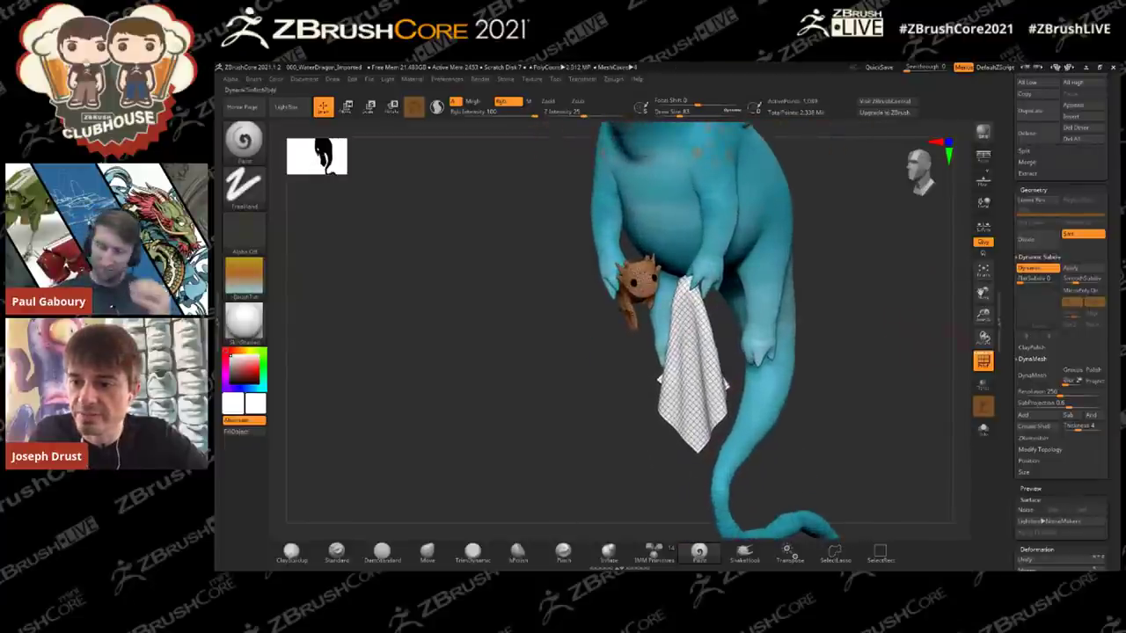
{"action": "left_click", "coordinate": [982, 361]}
{"action": "left_click_drag", "start_coordinate": [917, 356], "coordinate": [925, 331]}
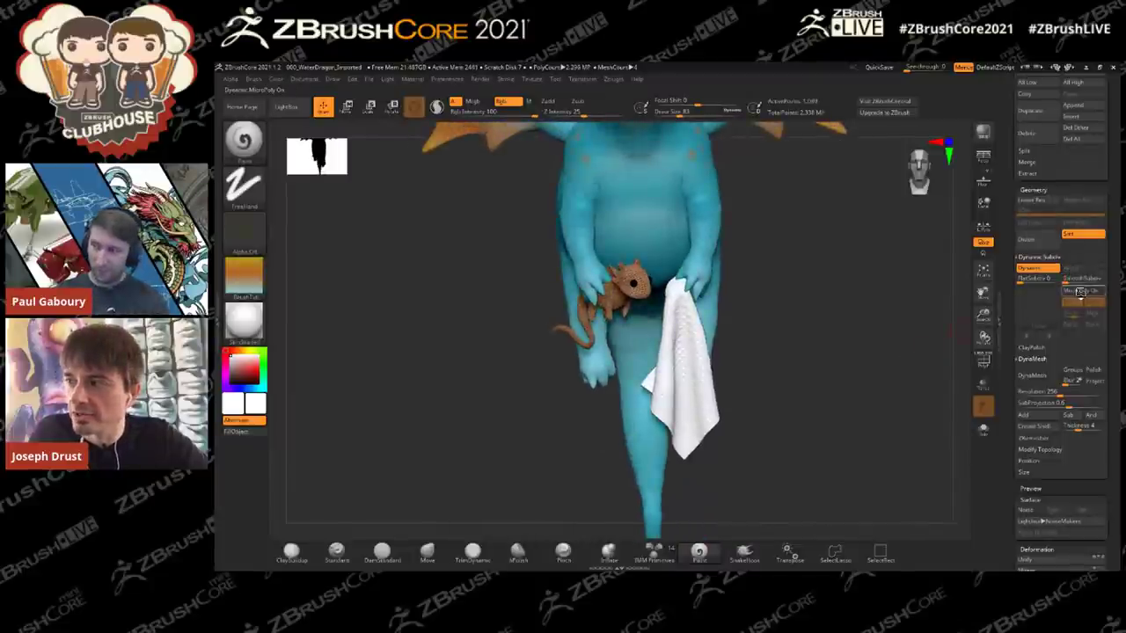
Step: Enable MicroPoly on the blanket and assign the Cloth02 micro mesh
{"action": "left_click", "coordinate": [1080, 293]}
{"action": "left_click", "coordinate": [1057, 316]}
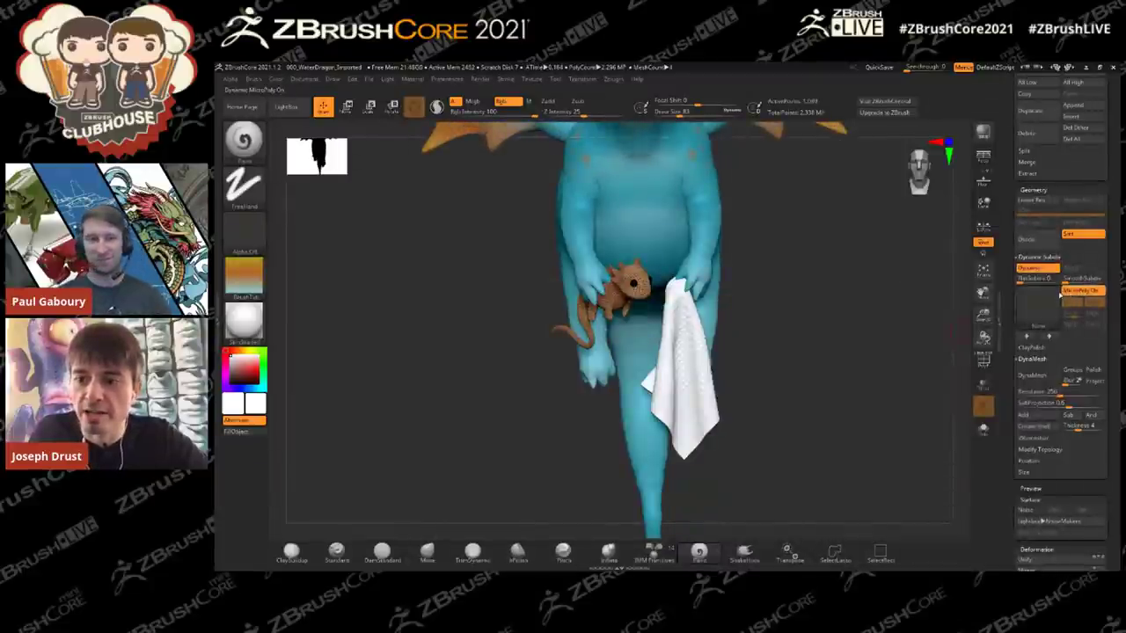
{"action": "left_click", "coordinate": [1040, 321]}
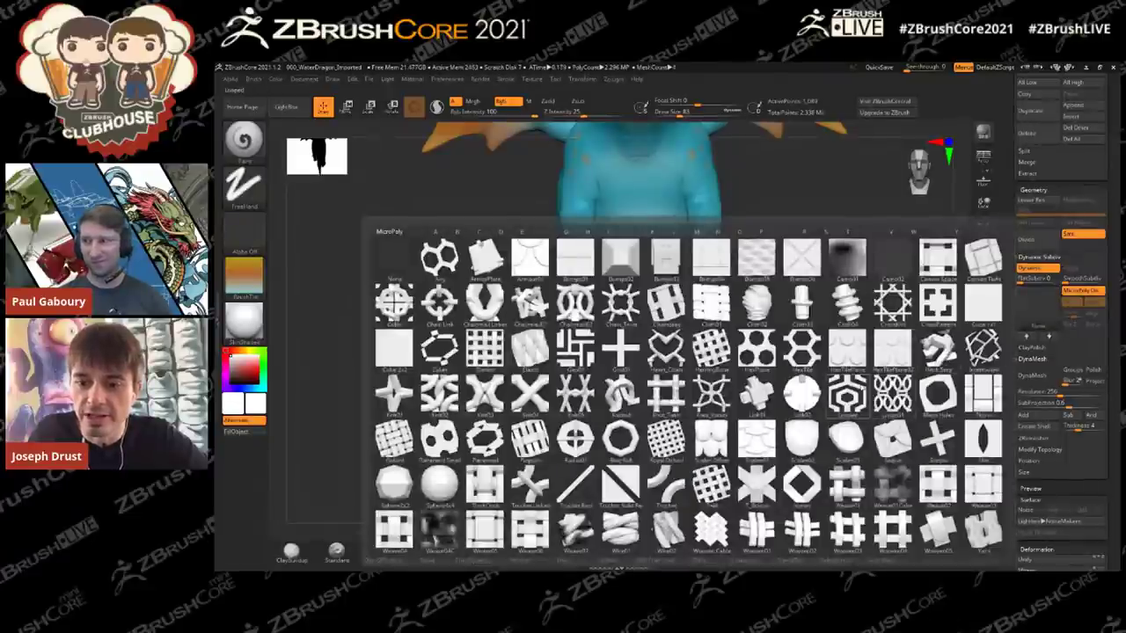
{"action": "left_click", "coordinate": [767, 310]}
{"action": "left_click_drag", "start_coordinate": [882, 300], "coordinate": [987, 288]}
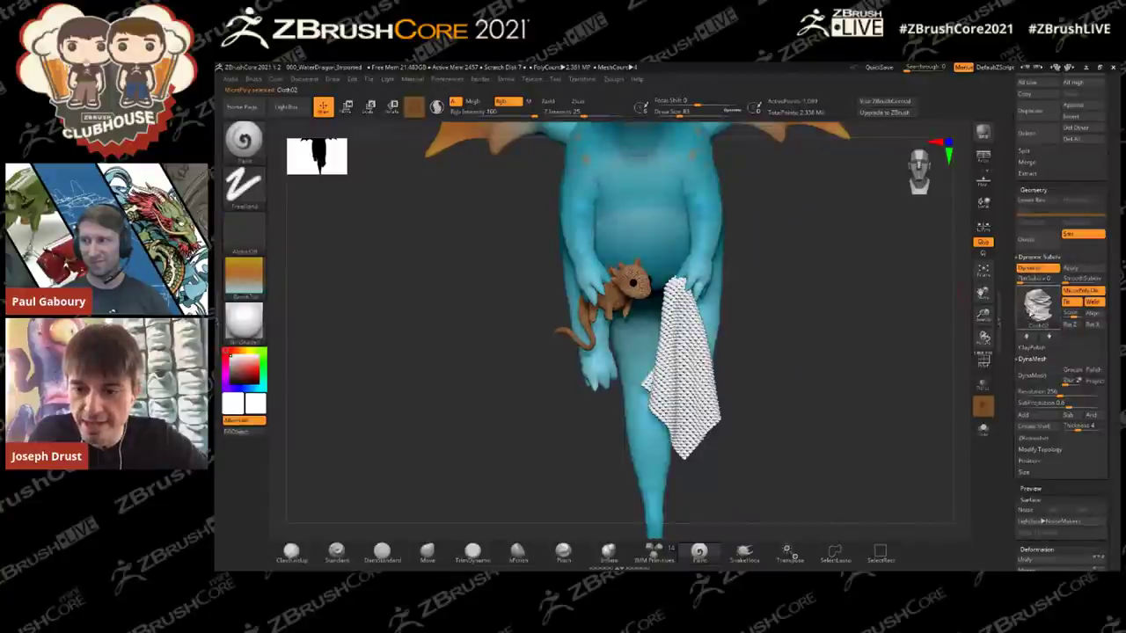
Step: Replace the blanket's micro mesh with ThickCloth and check the weave on the cloth
{"action": "left_click", "coordinate": [1039, 308]}
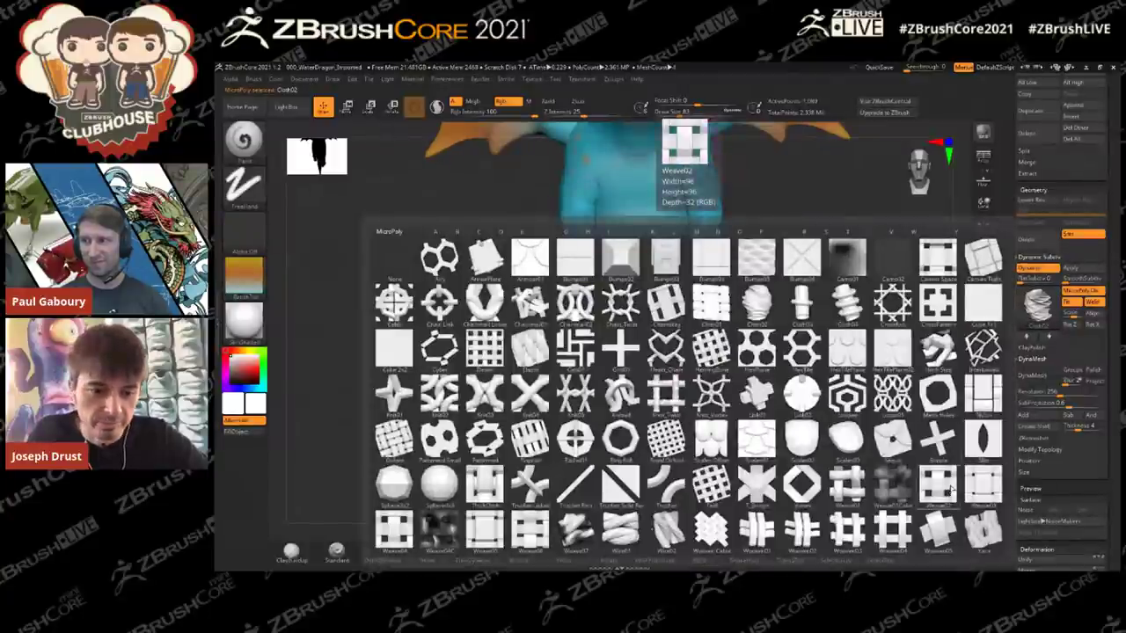
{"action": "left_click", "coordinate": [484, 491]}
{"action": "left_click_drag", "start_coordinate": [891, 329], "coordinate": [890, 264]}
{"action": "left_click_drag", "start_coordinate": [918, 304], "coordinate": [897, 313]}
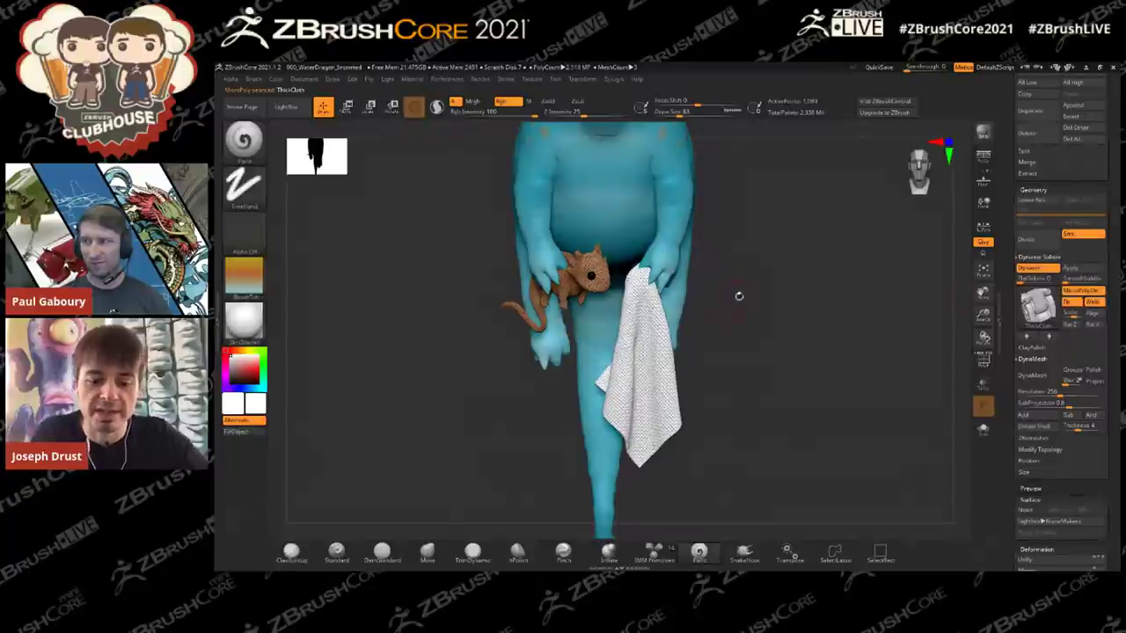
Step: Reshape the blanket's folds with the Move brush at varying draw sizes so it drapes naturally from the dragon's hand
{"action": "key", "text": "b"}
{"action": "key", "text": "m"}
{"action": "key", "text": "v"}
{"action": "key", "text": "s"}
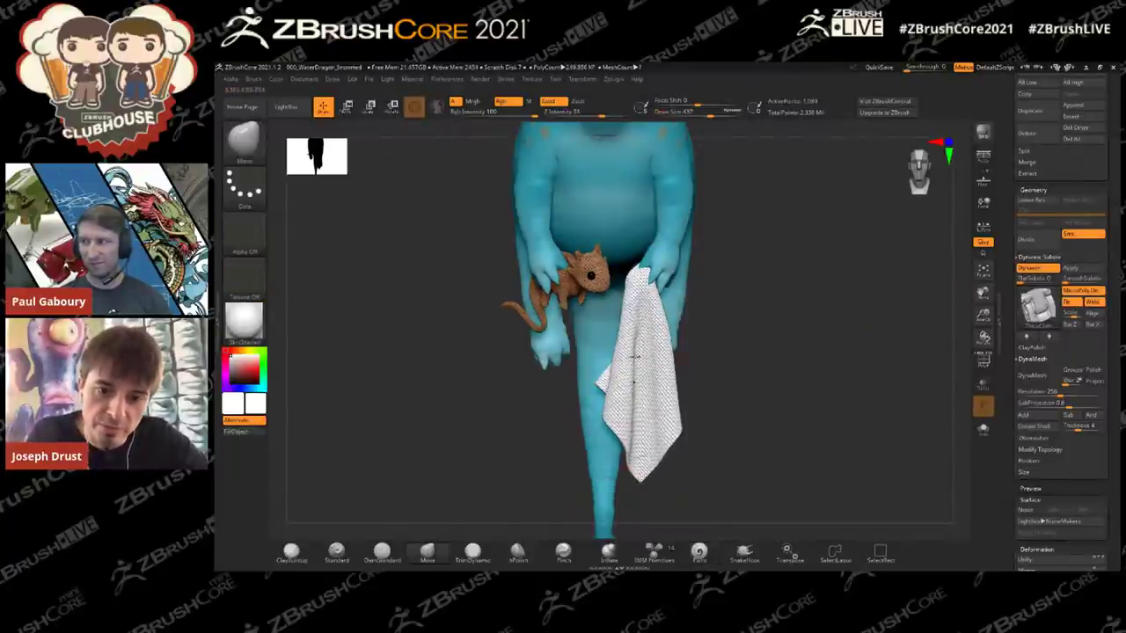
{"action": "left_click_drag", "start_coordinate": [844, 299], "coordinate": [764, 292]}
{"action": "key", "text": "s"}
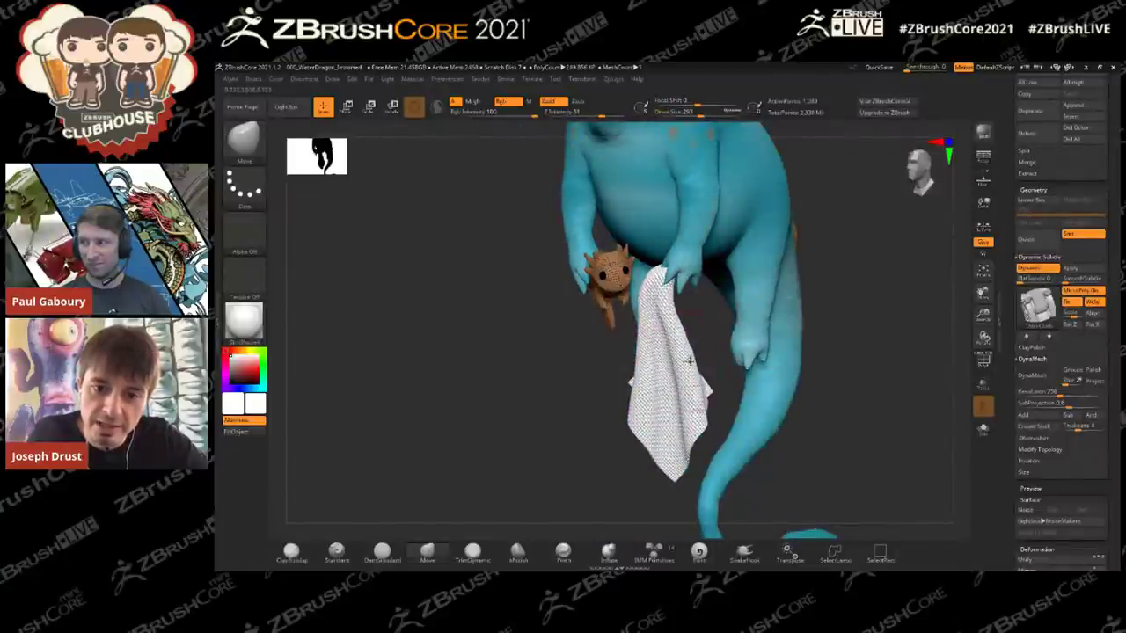
{"action": "mouse_move", "coordinate": [826, 334]}
{"action": "left_mouse_down"}
{"action": "mouse_move", "coordinate": [907, 302]}
{"action": "mouse_move", "coordinate": [822, 295]}
{"action": "left_mouse_up"}
{"action": "right_click_drag", "start_coordinate": [683, 260], "coordinate": [791, 255]}
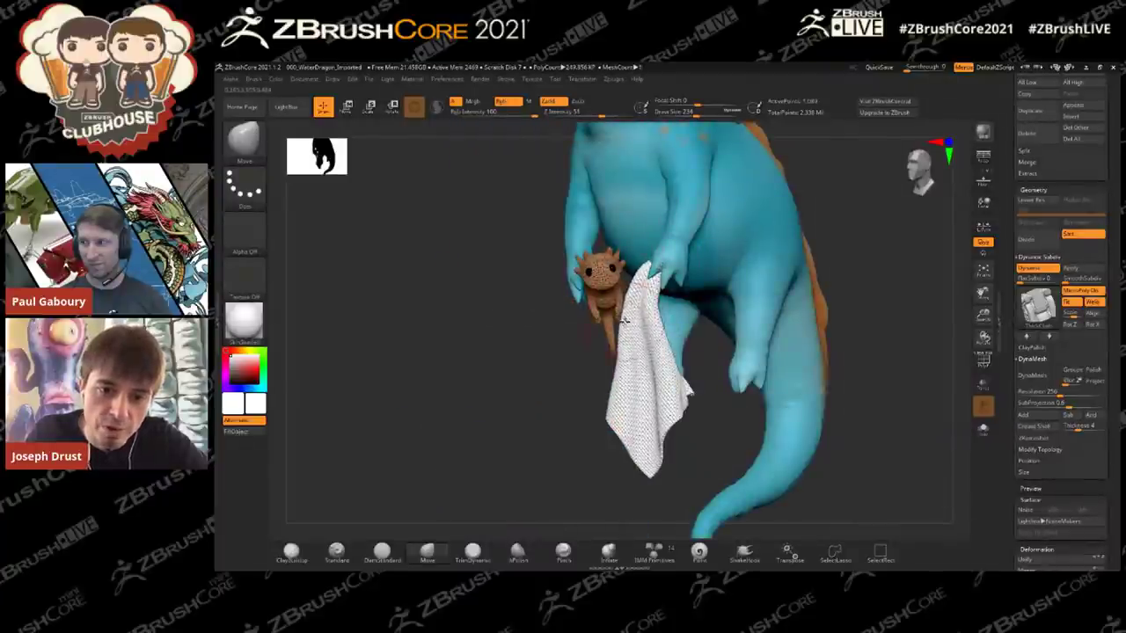
{"action": "right_click_drag", "start_coordinate": [867, 220], "coordinate": [730, 227]}
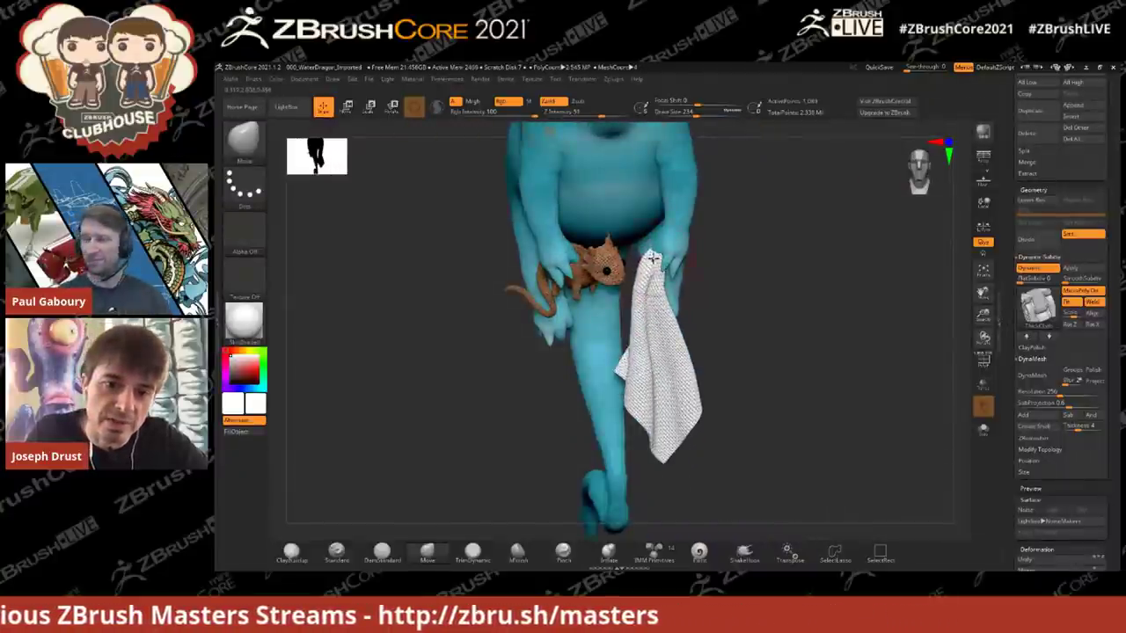
{"action": "mouse_move", "coordinate": [651, 262]}
{"action": "left_mouse_down", "text": "shift"}
{"action": "mouse_move", "coordinate": [646, 327]}
{"action": "mouse_move", "coordinate": [689, 387]}
{"action": "left_mouse_up", "text": "shift"}
Step: Examine how the blanket hangs from the dragon's hand from the front and the side
{"action": "mouse_move", "coordinate": [778, 351]}
{"action": "left_mouse_down"}
{"action": "mouse_move", "coordinate": [813, 339]}
{"action": "mouse_move", "coordinate": [841, 273]}
{"action": "mouse_move", "coordinate": [867, 341]}
{"action": "mouse_move", "coordinate": [846, 356]}
{"action": "left_mouse_up"}
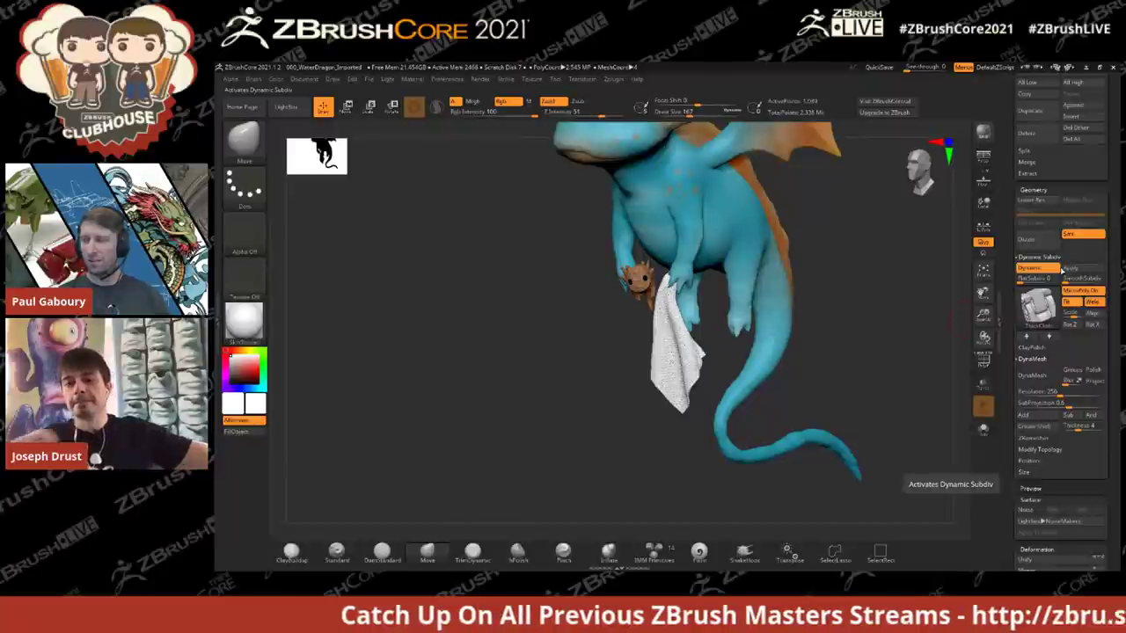
{"action": "right_click_drag", "start_coordinate": [870, 319], "coordinate": [851, 344]}
{"action": "right_click_drag", "start_coordinate": [858, 279], "coordinate": [865, 264]}
{"action": "right_click_drag", "start_coordinate": [825, 296], "coordinate": [856, 249]}
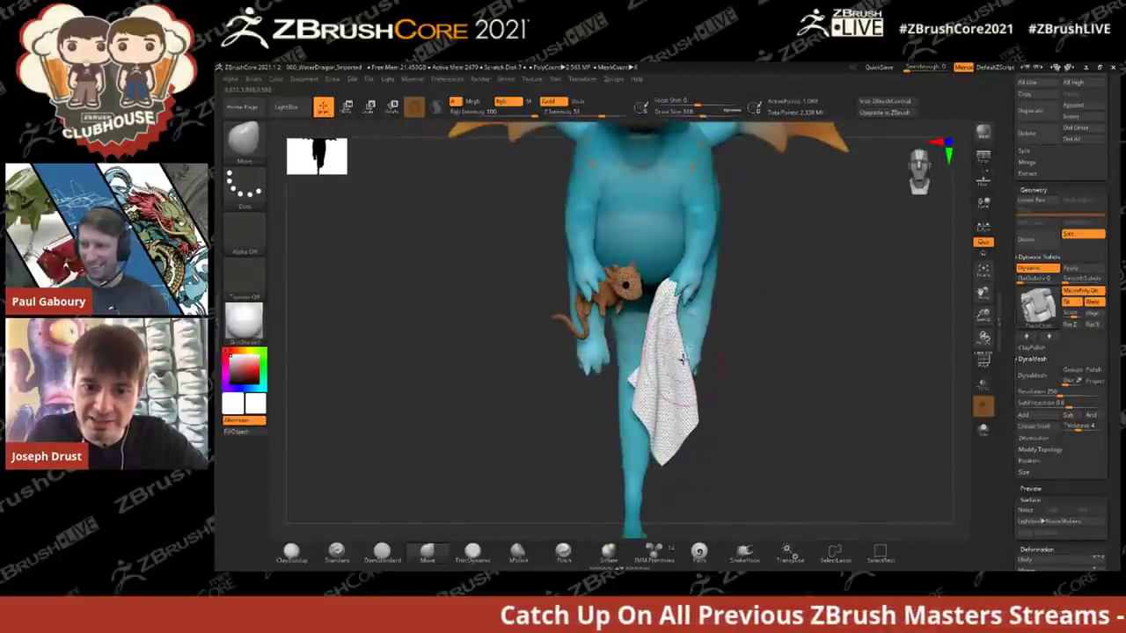
{"action": "left_click_drag", "start_coordinate": [849, 283], "coordinate": [881, 283]}
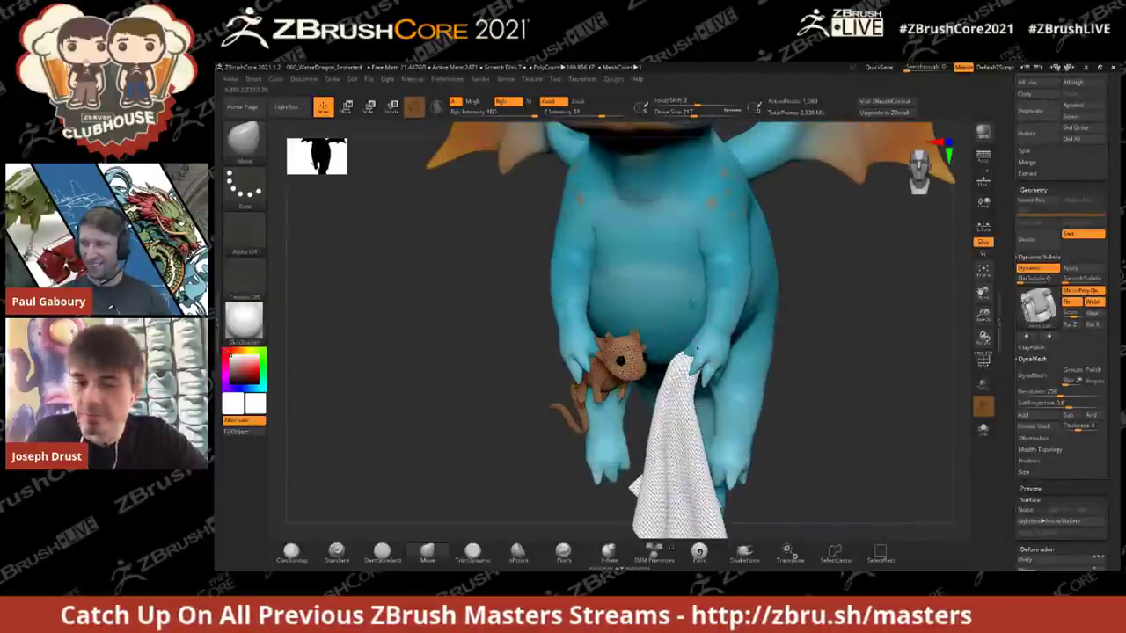
{"action": "left_click_drag", "start_coordinate": [804, 308], "coordinate": [811, 282], "text": "alt"}
Step: Switch to the dragon body subtool and pull the hand's fingers around the blanket's top with the Move brush
{"action": "left_click_drag", "start_coordinate": [1011, 264], "coordinate": [1001, 343]}
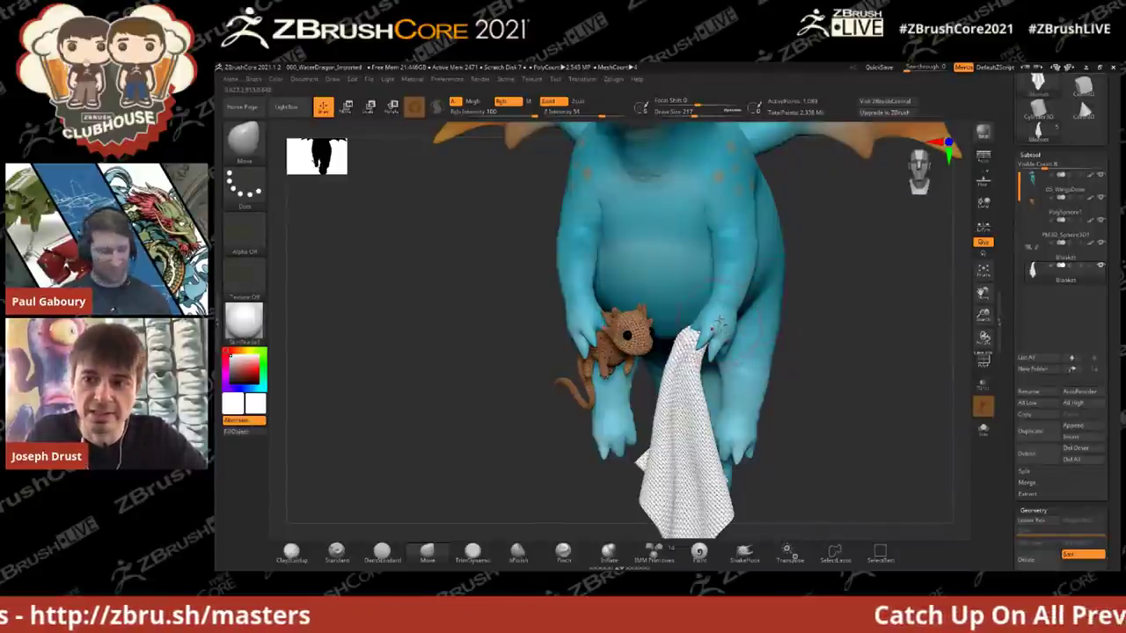
{"action": "left_click", "coordinate": [719, 322], "text": "alt"}
{"action": "left_click_drag", "start_coordinate": [896, 341], "coordinate": [691, 346]}
{"action": "key", "text": "bracketleft"}
{"action": "left_click_drag", "start_coordinate": [690, 334], "coordinate": [677, 330]}
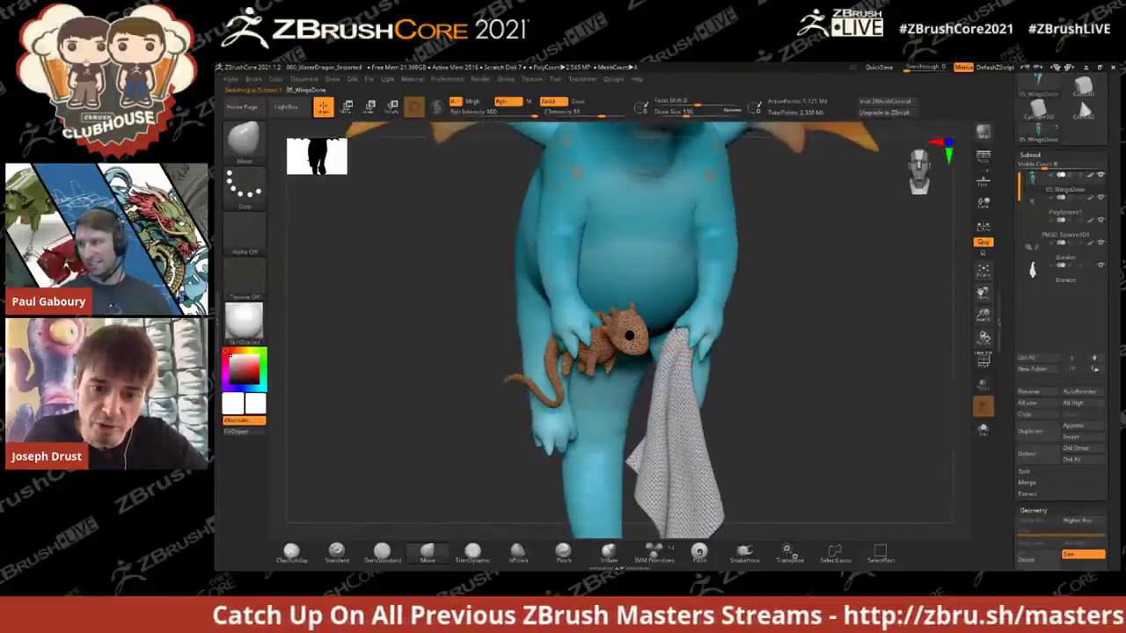
{"action": "left_click_drag", "start_coordinate": [784, 300], "coordinate": [607, 247]}
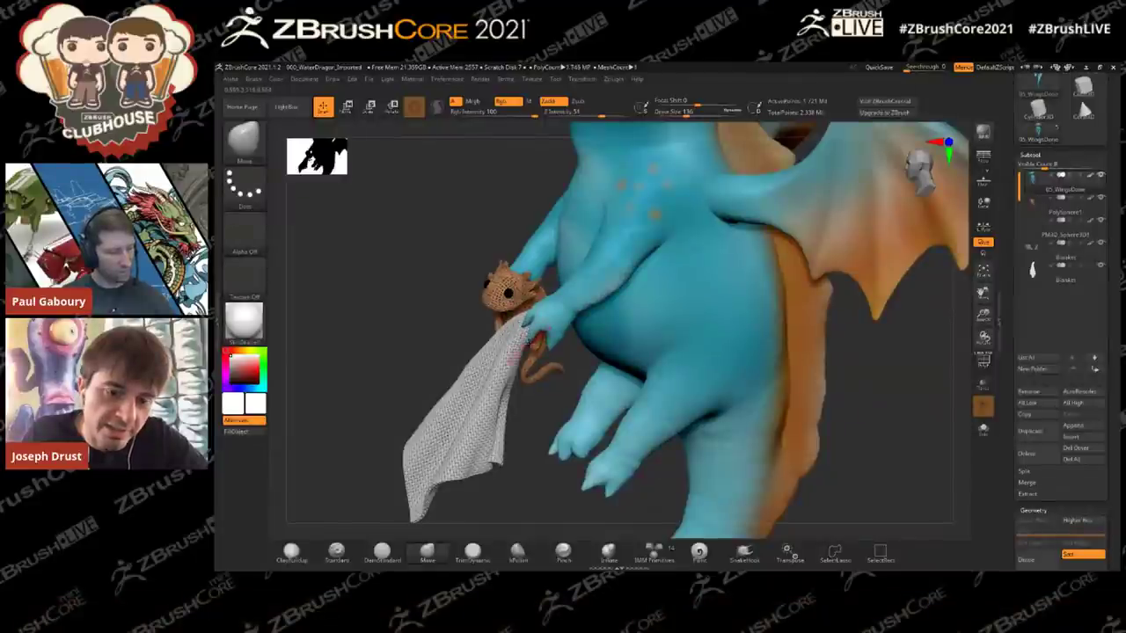
{"action": "left_click_drag", "start_coordinate": [440, 324], "coordinate": [586, 359]}
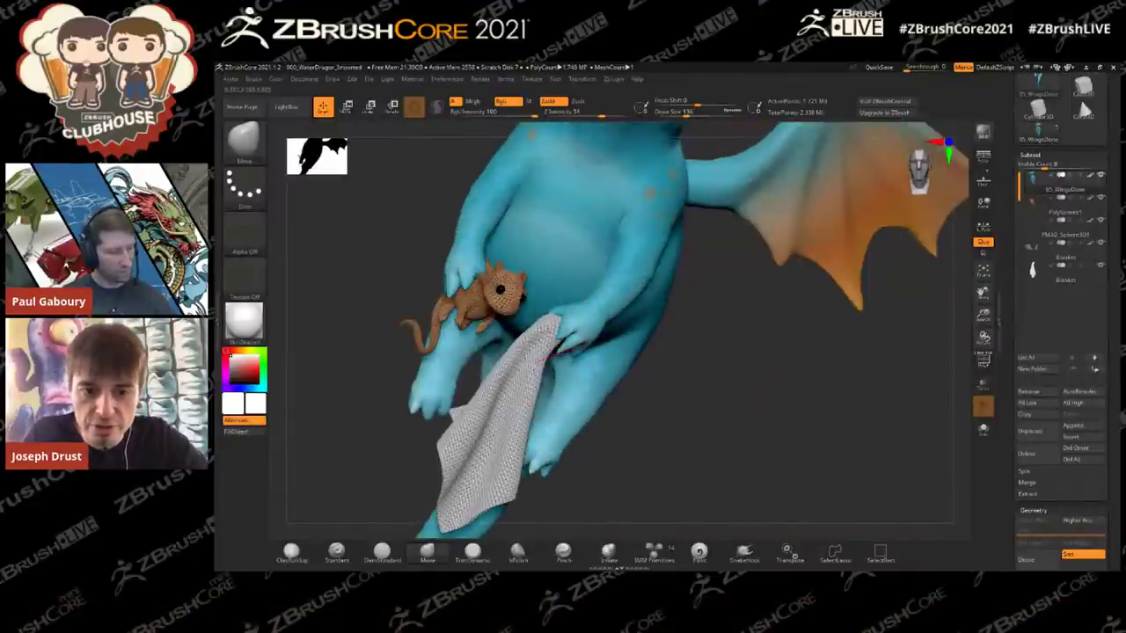
{"action": "mouse_move", "coordinate": [779, 337]}
{"action": "left_mouse_down"}
{"action": "mouse_move", "coordinate": [862, 329]}
{"action": "mouse_move", "coordinate": [916, 345]}
{"action": "mouse_move", "coordinate": [934, 387]}
{"action": "mouse_move", "coordinate": [850, 283]}
{"action": "mouse_move", "coordinate": [831, 283]}
{"action": "left_mouse_up"}
Step: Refine and smooth the fingers holding the blanket with the ClayBuildup and Inflate brushes
{"action": "key", "text": "s"}
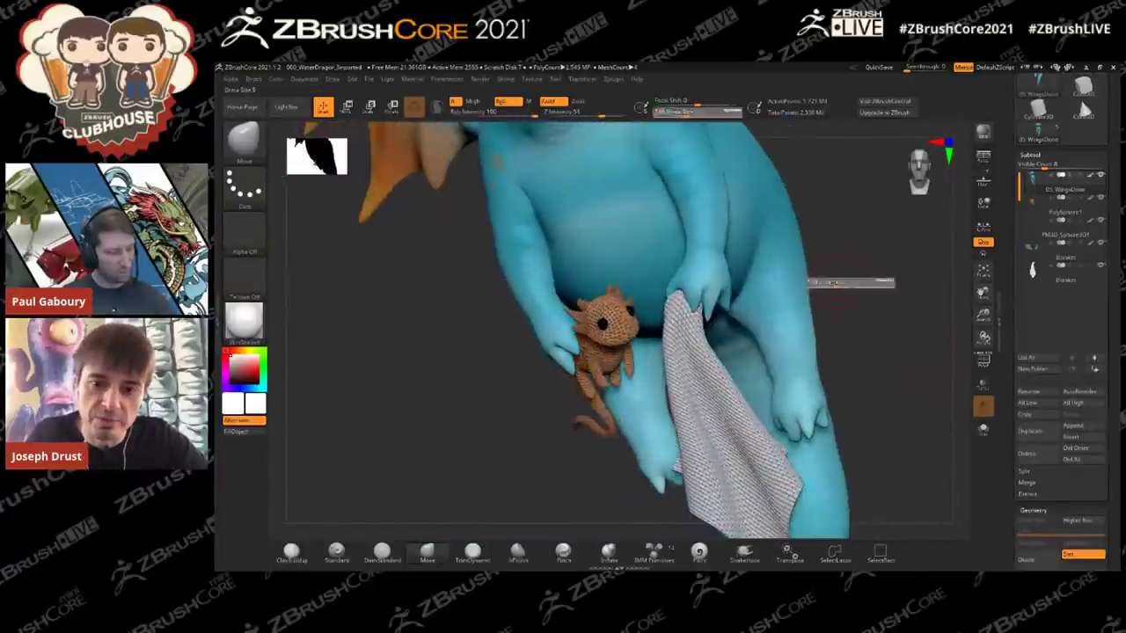
{"action": "left_click", "coordinate": [833, 284]}
{"action": "left_click_drag", "start_coordinate": [714, 308], "coordinate": [725, 315], "text": "shift"}
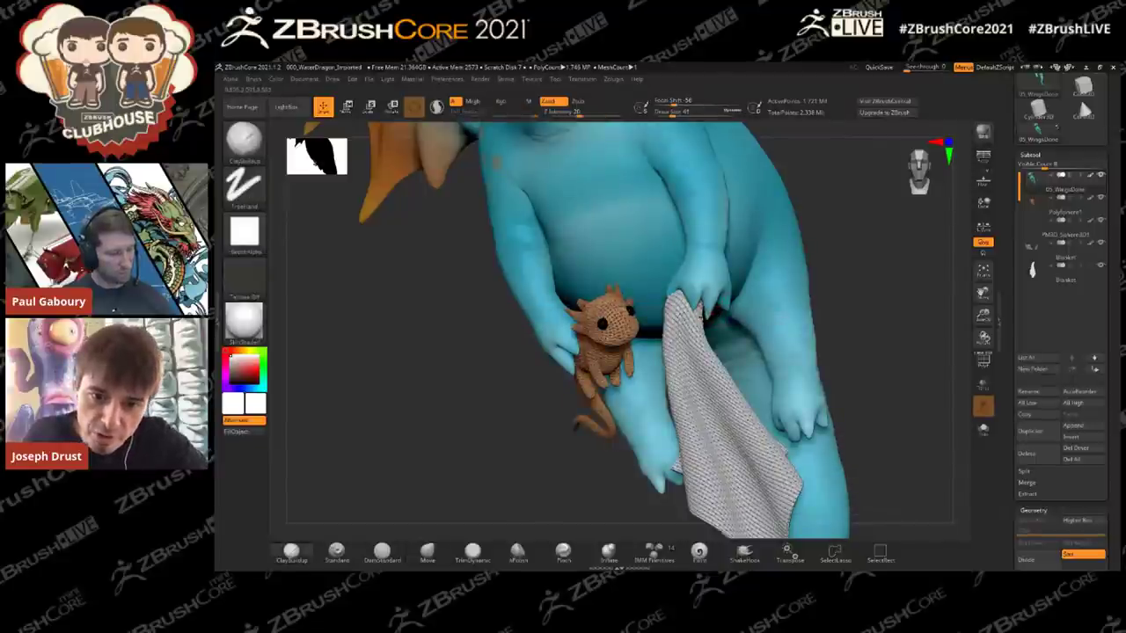
{"action": "left_click_drag", "start_coordinate": [711, 306], "coordinate": [718, 312], "text": "shift"}
{"action": "key", "text": "b"}
{"action": "key", "text": "i"}
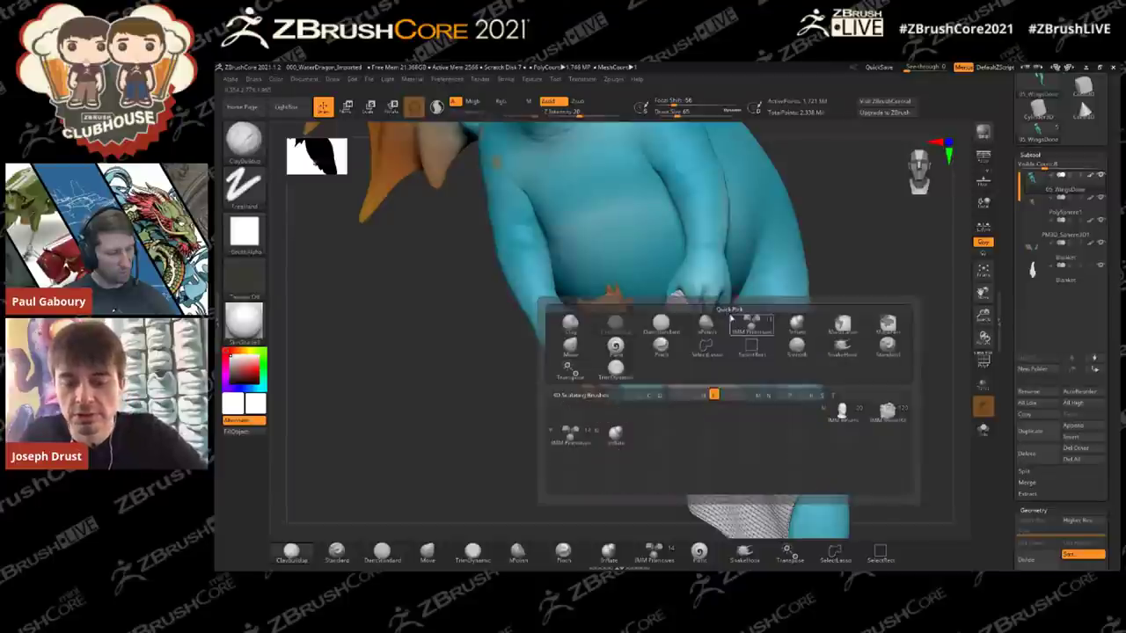
{"action": "key", "text": "n"}
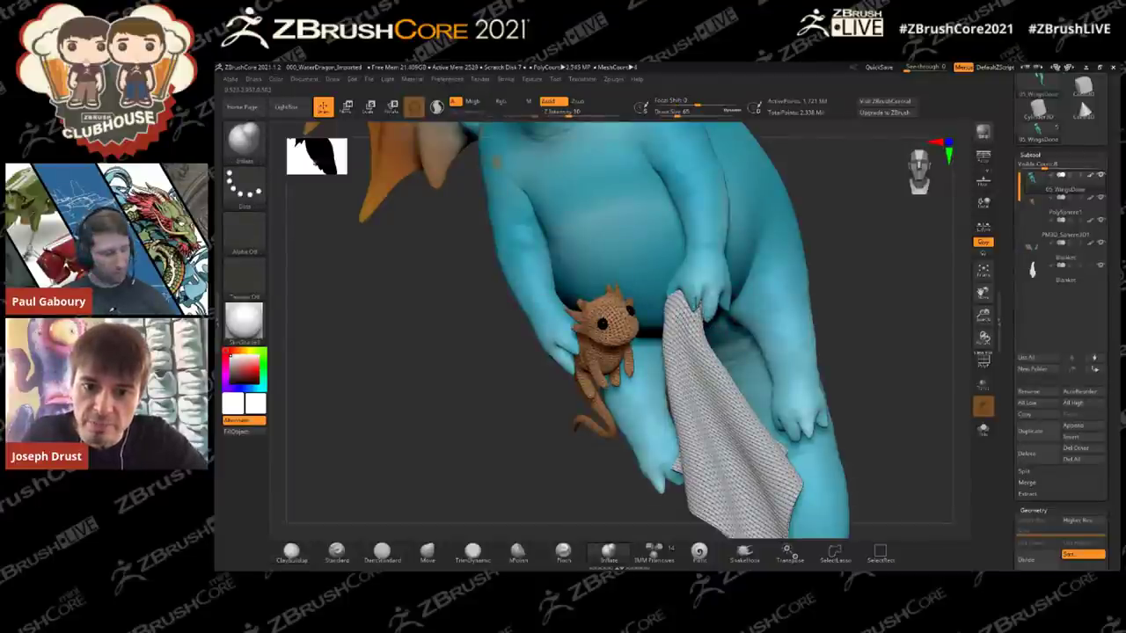
{"action": "left_click_drag", "start_coordinate": [889, 234], "coordinate": [804, 234]}
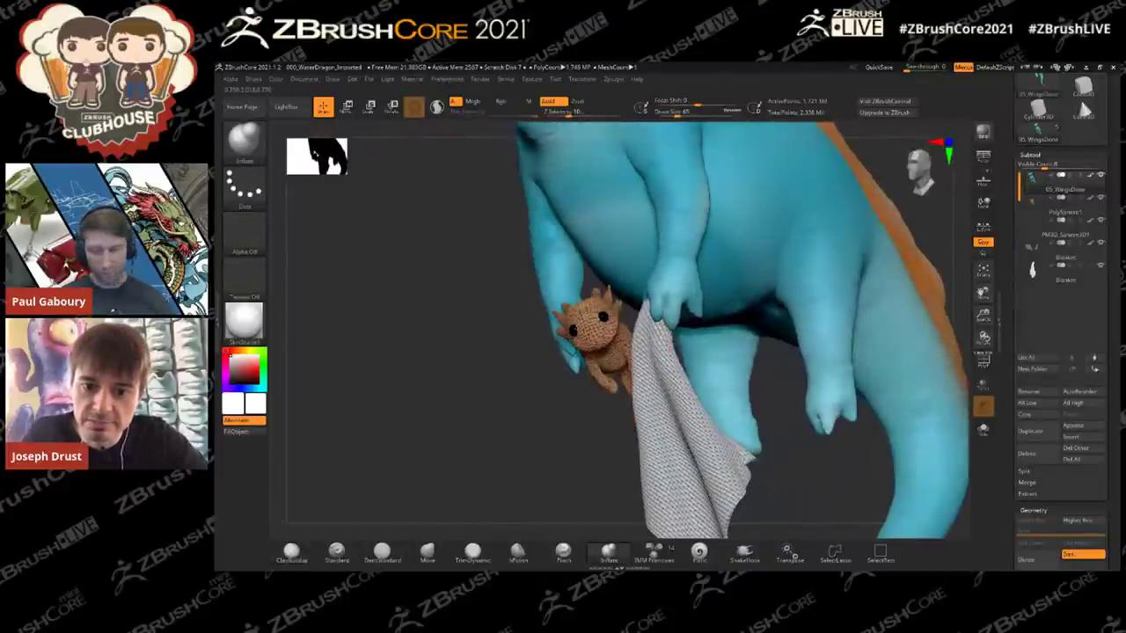
Step: Adjust the dragon's fingers with the Move brush from several angles so they grip the blanket
{"action": "key", "text": "b"}
{"action": "key", "text": "m"}
{"action": "key", "text": "v"}
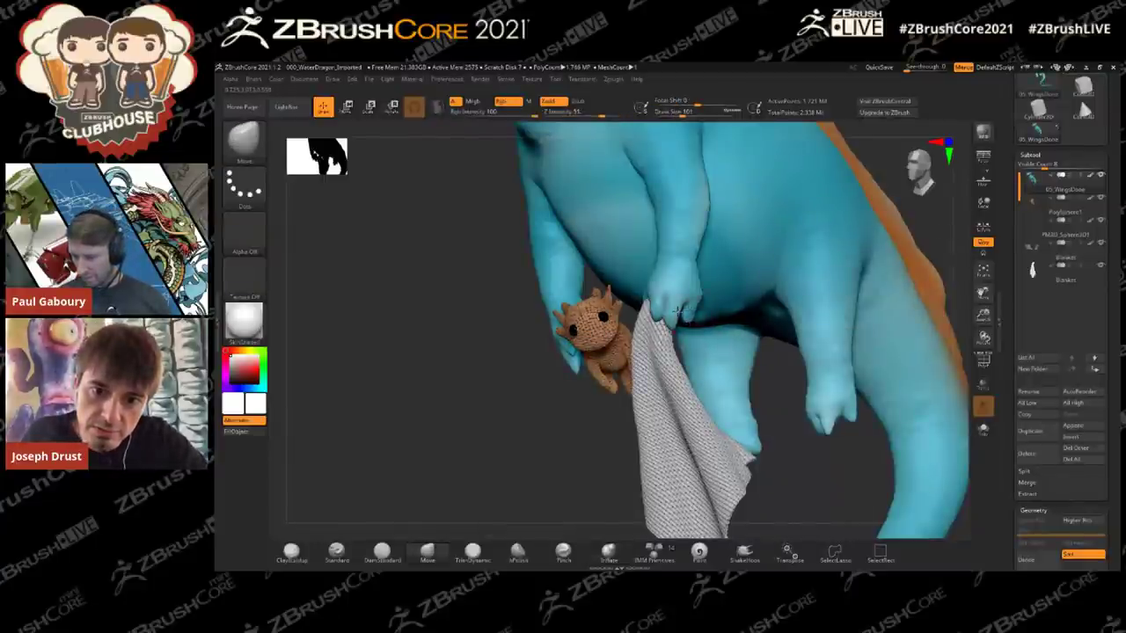
{"action": "left_click_drag", "start_coordinate": [493, 255], "coordinate": [886, 229]}
{"action": "left_click_drag", "start_coordinate": [777, 270], "coordinate": [673, 313]}
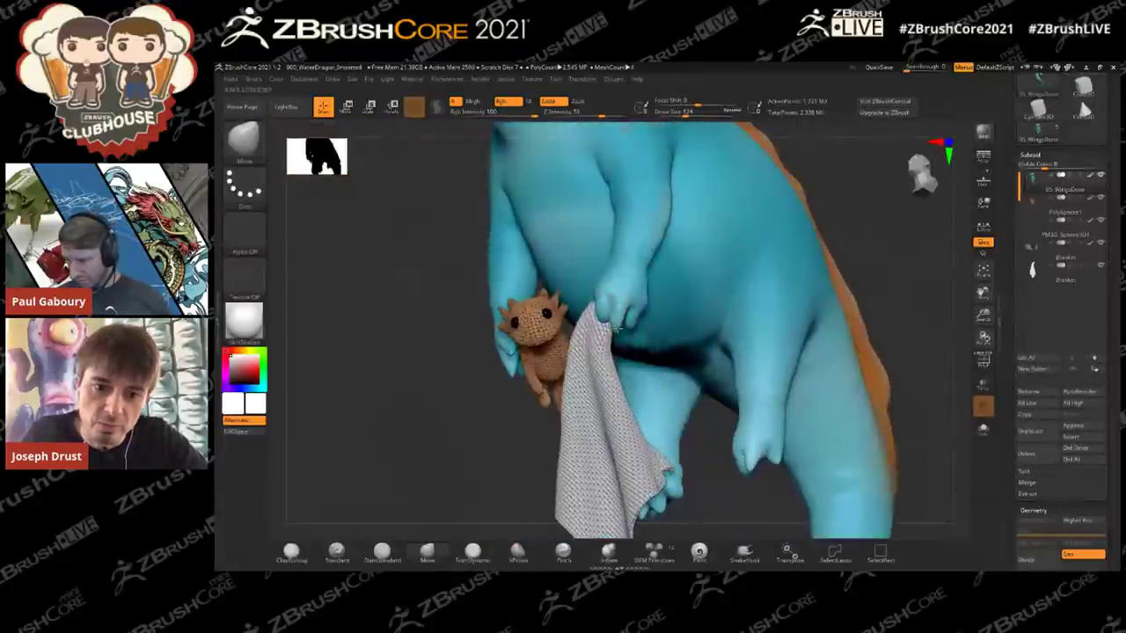
{"action": "left_click_drag", "start_coordinate": [603, 292], "coordinate": [681, 304]}
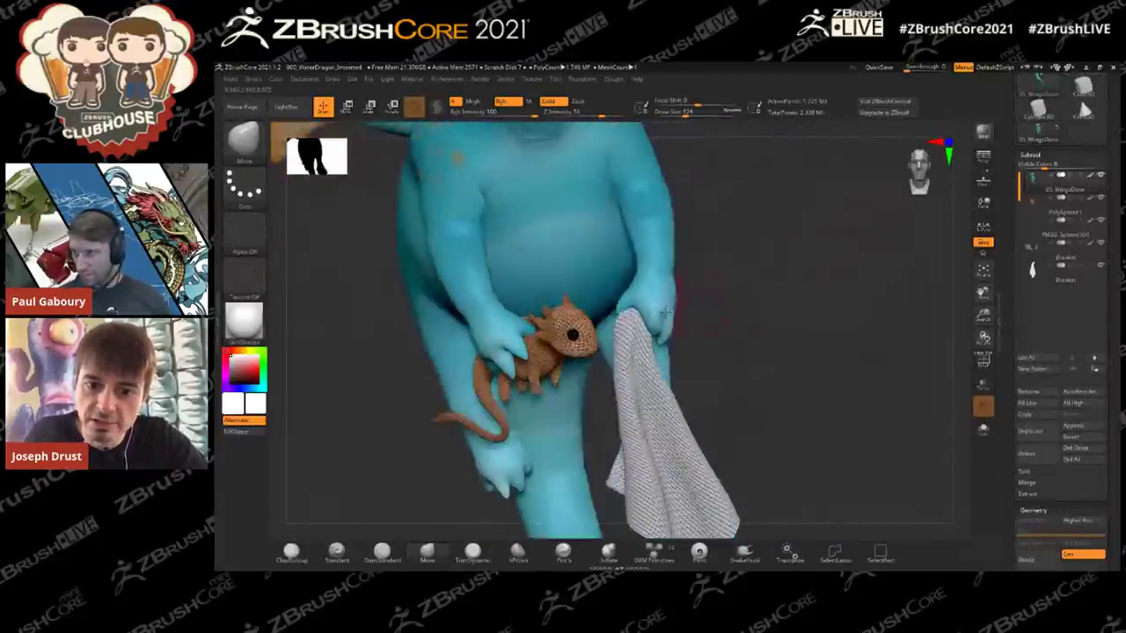
{"action": "left_click_drag", "start_coordinate": [747, 277], "coordinate": [650, 323]}
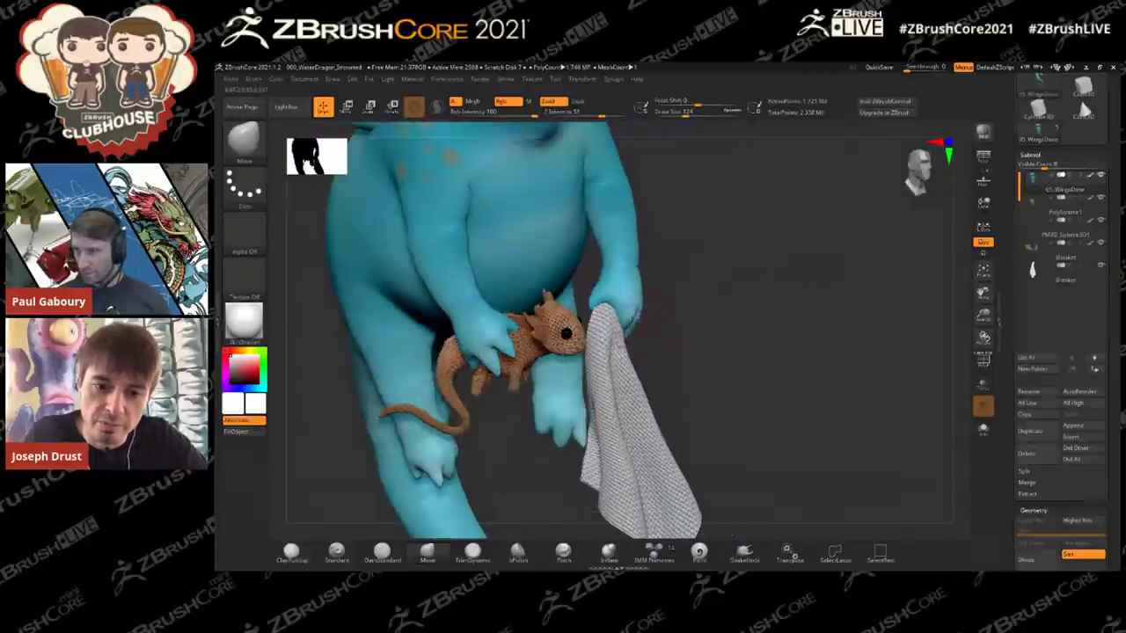
{"action": "left_click_drag", "start_coordinate": [702, 276], "coordinate": [615, 291]}
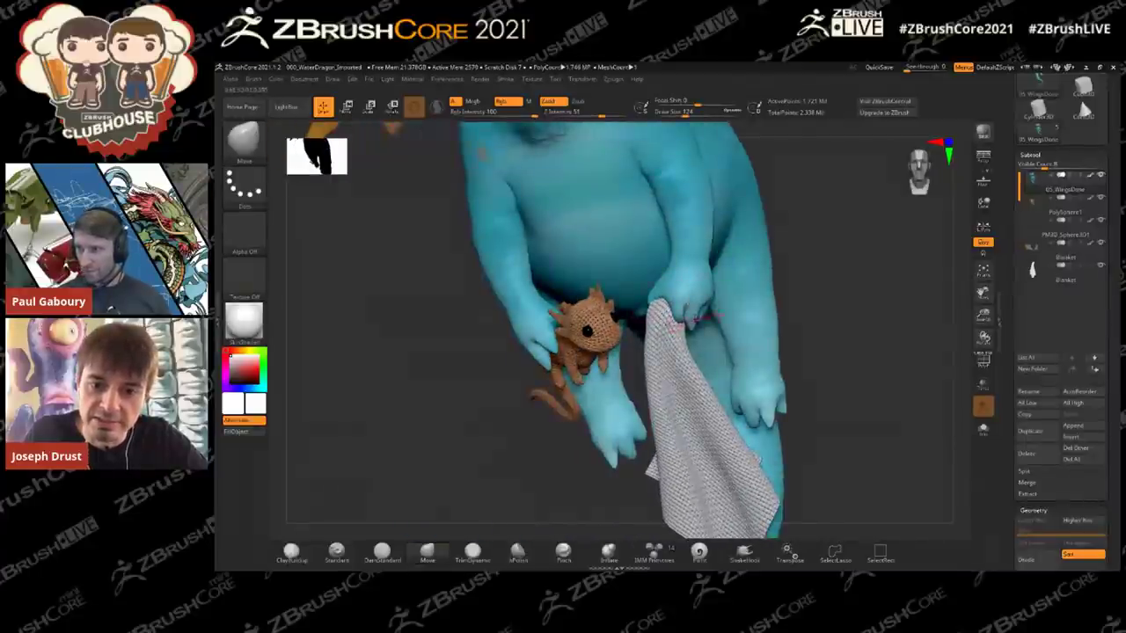
{"action": "left_click_drag", "start_coordinate": [876, 282], "coordinate": [847, 291], "text": "alt"}
{"action": "left_click_drag", "start_coordinate": [847, 290], "coordinate": [810, 335], "text": "alt"}
Step: Switch to the blanket, try applying its Dynamic Subdiv to make the weave real geometry, and undo the conversion
{"action": "left_click", "coordinate": [643, 359], "text": "alt"}
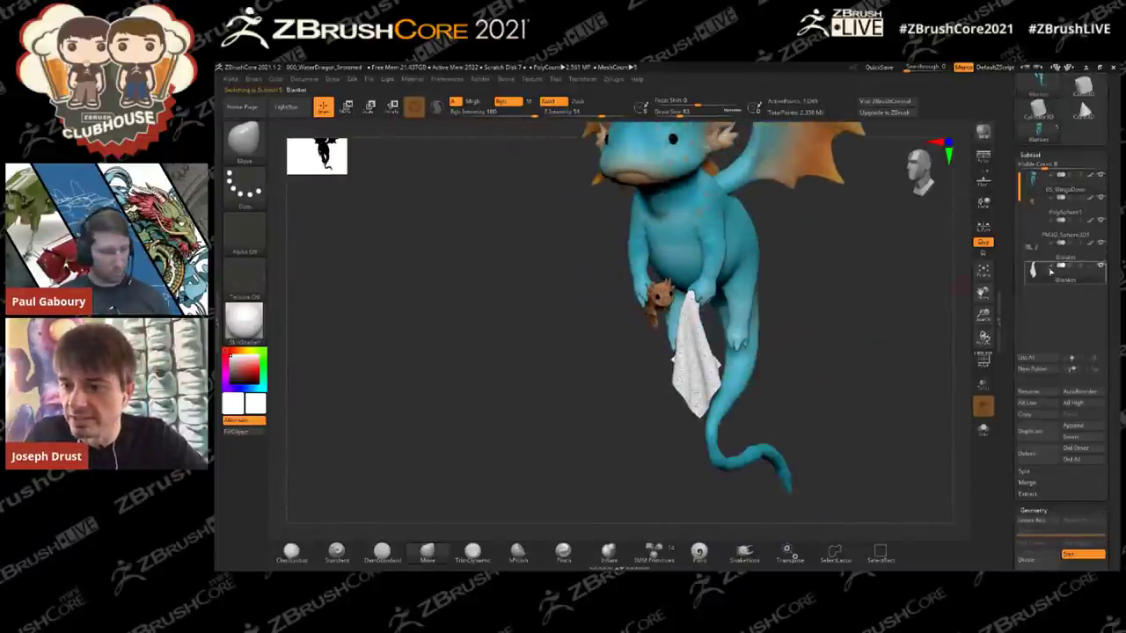
{"action": "scroll", "coordinate": [1051, 272], "scroll_direction": "down", "scroll_amount": 10}
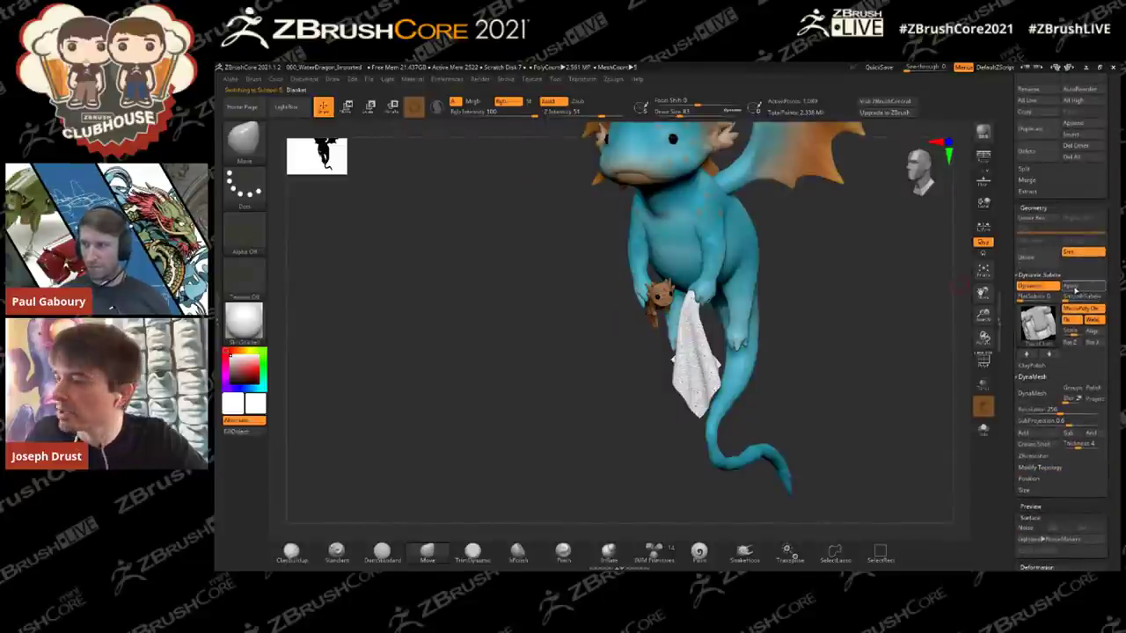
{"action": "left_click", "coordinate": [1075, 289]}
{"action": "mouse_move", "coordinate": [882, 326]}
{"action": "left_mouse_down"}
{"action": "mouse_move", "coordinate": [905, 320]}
{"action": "mouse_move", "coordinate": [897, 352]}
{"action": "mouse_move", "coordinate": [875, 324]}
{"action": "left_mouse_up"}
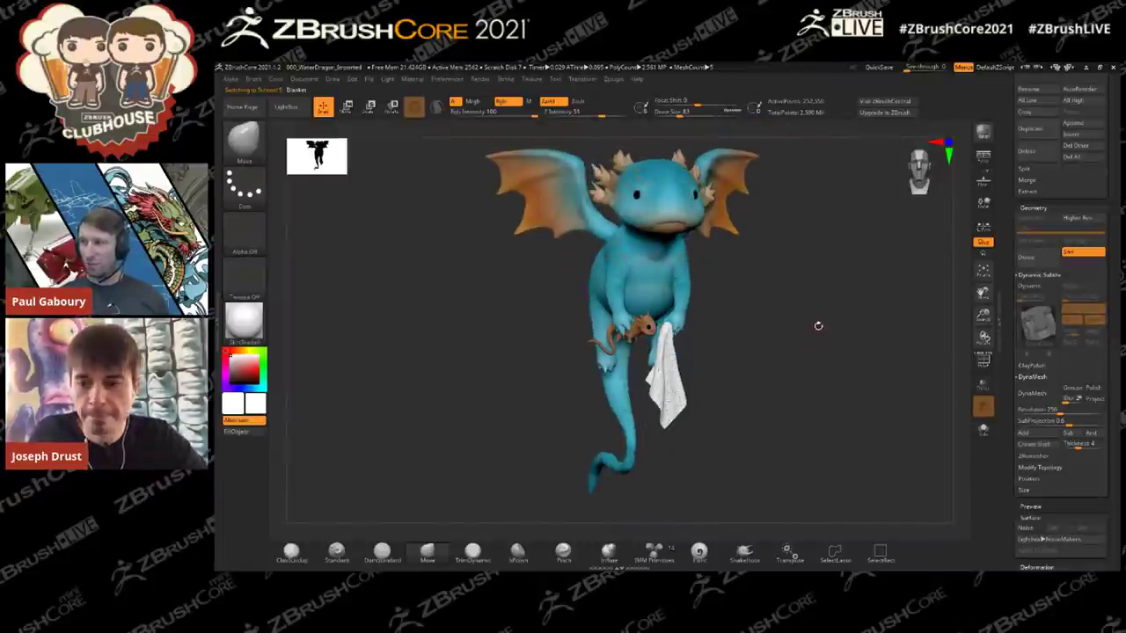
{"action": "key", "text": "ctrl+z"}
Step: Increase the blanket's MicroPoly scale to make the ThickCloth weave bulkier and more overlapping
{"action": "mouse_move", "coordinate": [818, 319]}
{"action": "left_mouse_down", "text": "alt"}
{"action": "mouse_move", "coordinate": [819, 329]}
{"action": "mouse_move", "coordinate": [822, 310]}
{"action": "left_mouse_up", "text": "alt"}
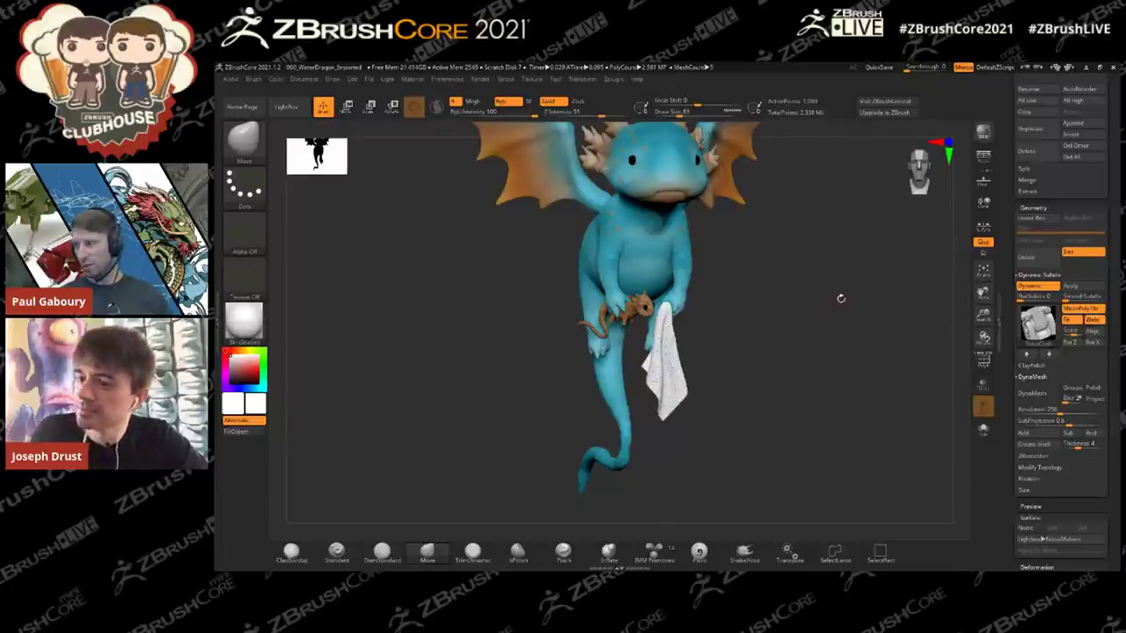
{"action": "left_click_drag", "start_coordinate": [838, 304], "coordinate": [870, 306]}
{"action": "left_click_drag", "start_coordinate": [904, 340], "coordinate": [927, 247], "text": "alt"}
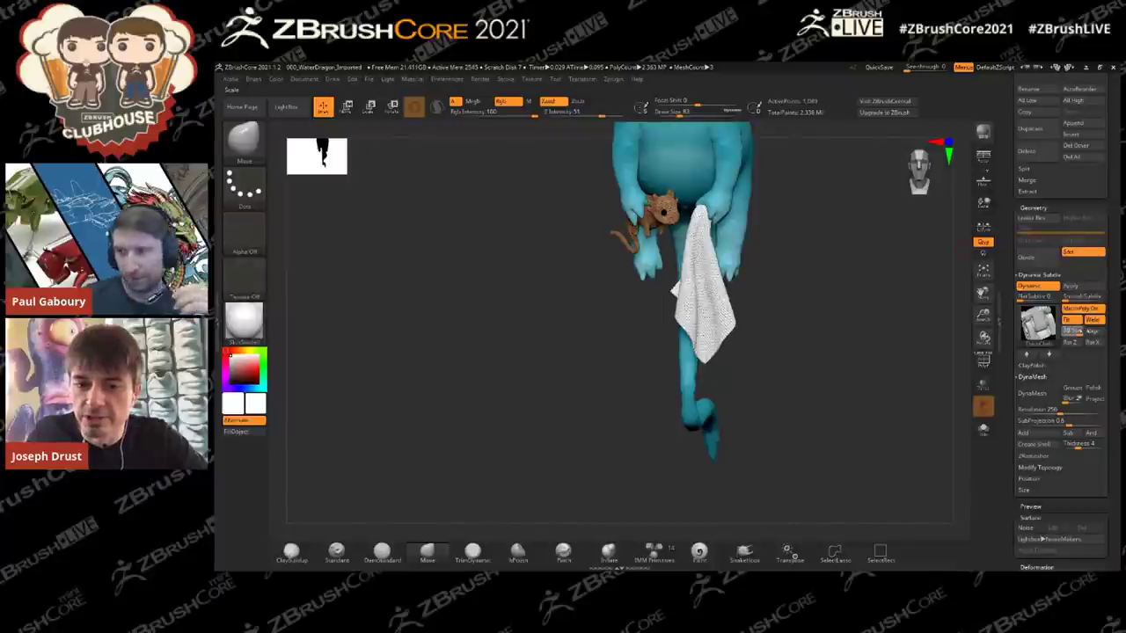
{"action": "left_click", "coordinate": [1071, 333]}
{"action": "left_click_drag", "start_coordinate": [932, 335], "coordinate": [909, 341]}
Step: Switch to the Cylinder3D primitive, make it a PolyMesh3D, and show its polyframe
{"action": "left_click_drag", "start_coordinate": [1010, 202], "coordinate": [996, 369]}
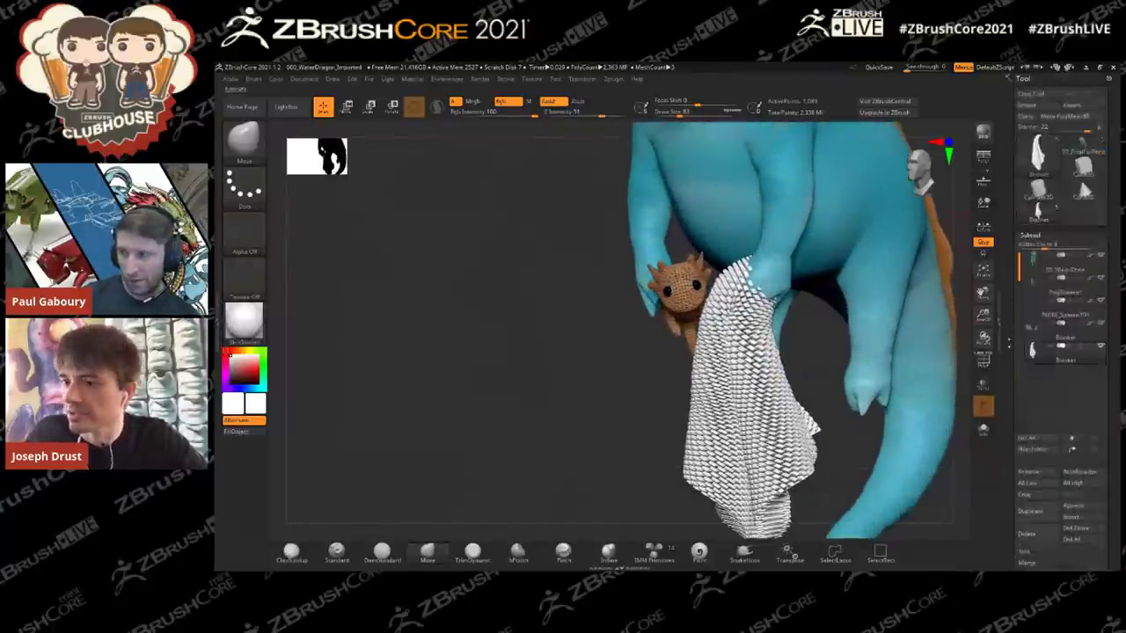
{"action": "left_click", "coordinate": [1040, 187]}
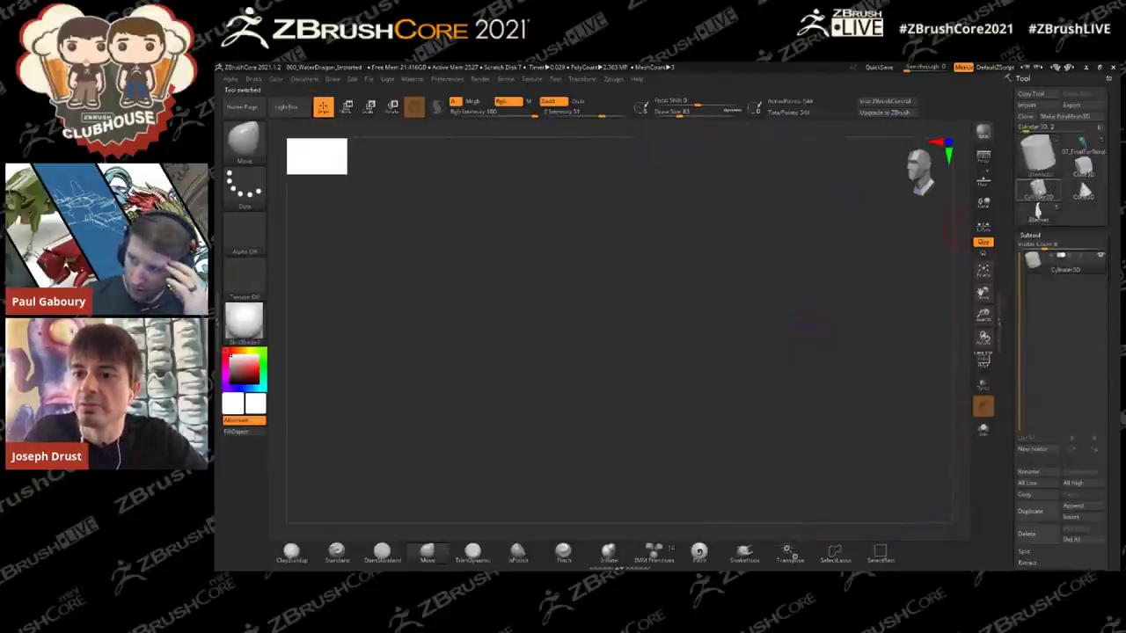
{"action": "left_click_drag", "start_coordinate": [878, 296], "coordinate": [648, 364]}
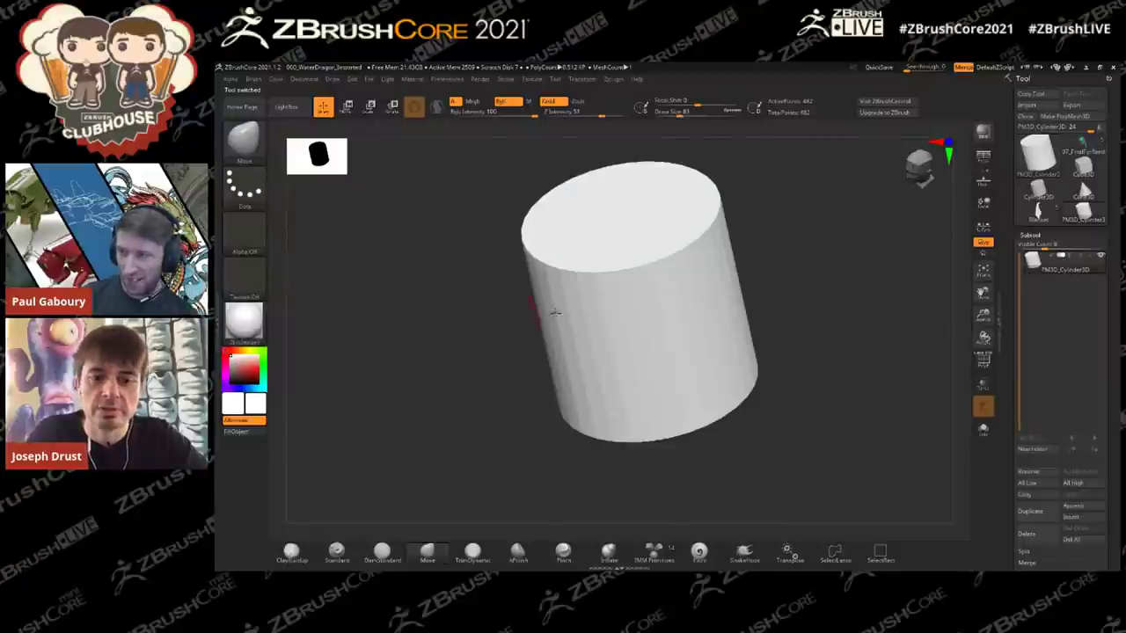
{"action": "left_click", "coordinate": [982, 359]}
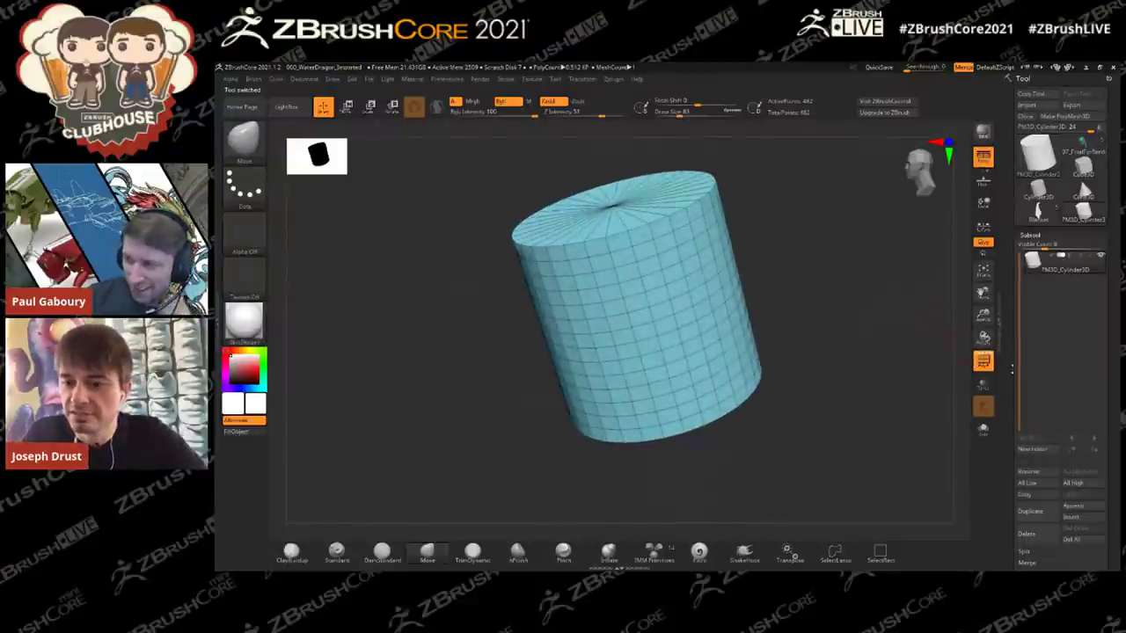
Step: Turn on Dynamic Subdiv for the cylinder and set SmoothSubdiv to 0
{"action": "scroll", "coordinate": [1015, 290], "scroll_direction": "down", "scroll_amount": 5}
{"action": "scroll", "coordinate": [1020, 281], "scroll_direction": "down", "scroll_amount": 3}
{"action": "left_click", "coordinate": [1036, 233]}
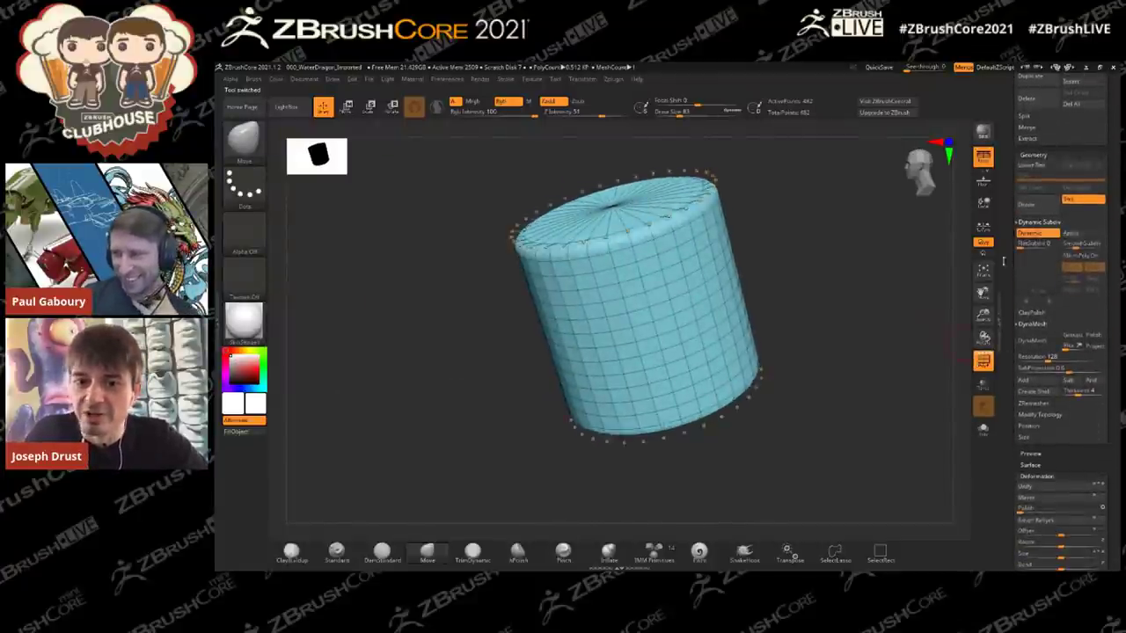
{"action": "left_click_drag", "start_coordinate": [1075, 246], "coordinate": [1062, 246]}
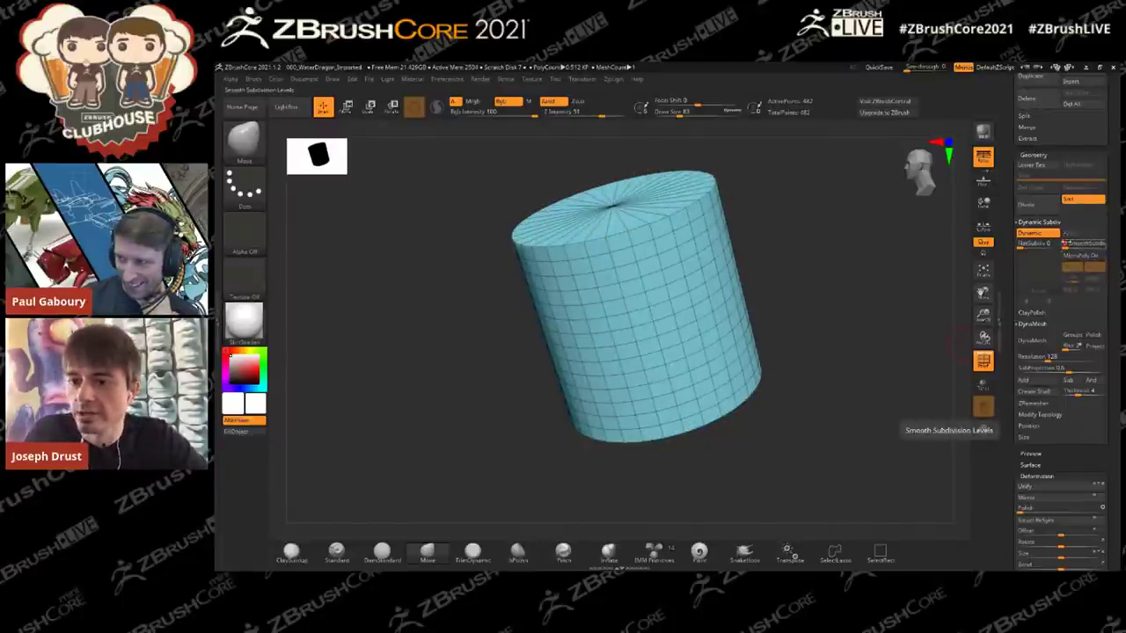
{"action": "right_click_drag", "start_coordinate": [641, 253], "coordinate": [636, 295]}
{"action": "right_click_drag", "start_coordinate": [870, 290], "coordinate": [875, 265]}
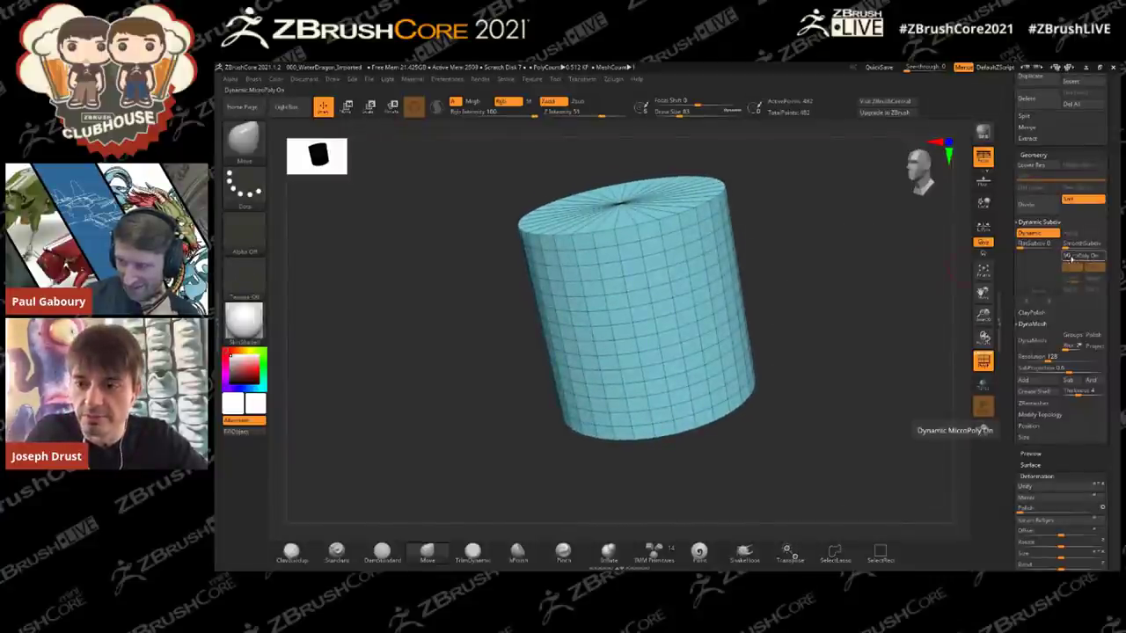
Step: Enable MicroPoly on the cylinder with the hexagonal ring micro mesh, and cycle to ArmorPlate
{"action": "left_click", "coordinate": [1071, 257]}
{"action": "left_click", "coordinate": [485, 256]}
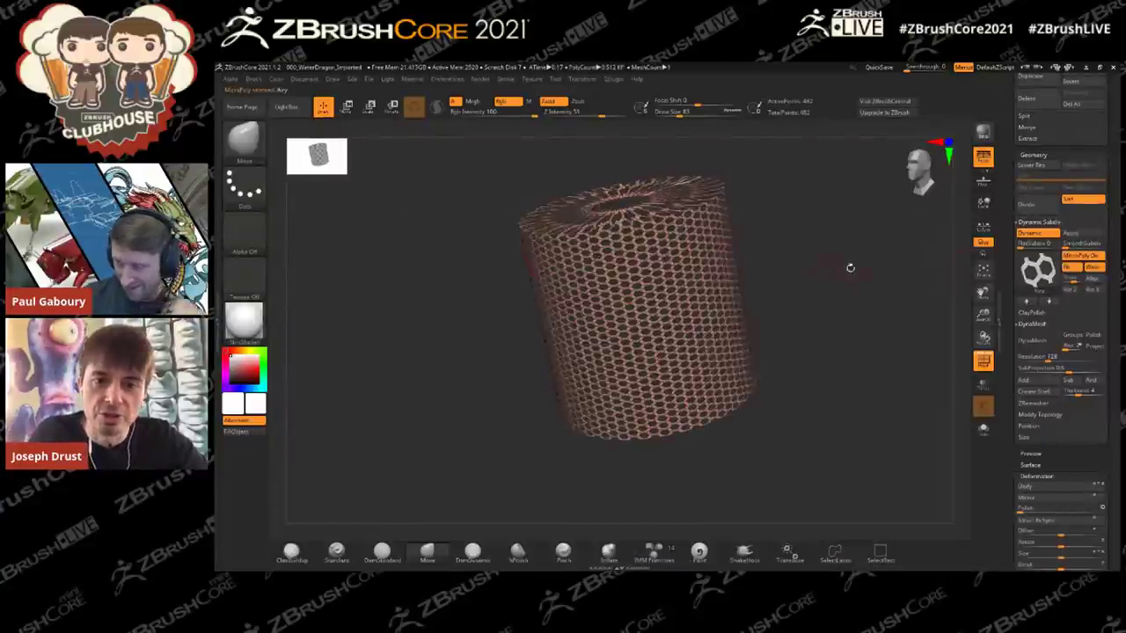
{"action": "left_click", "coordinate": [1052, 301]}
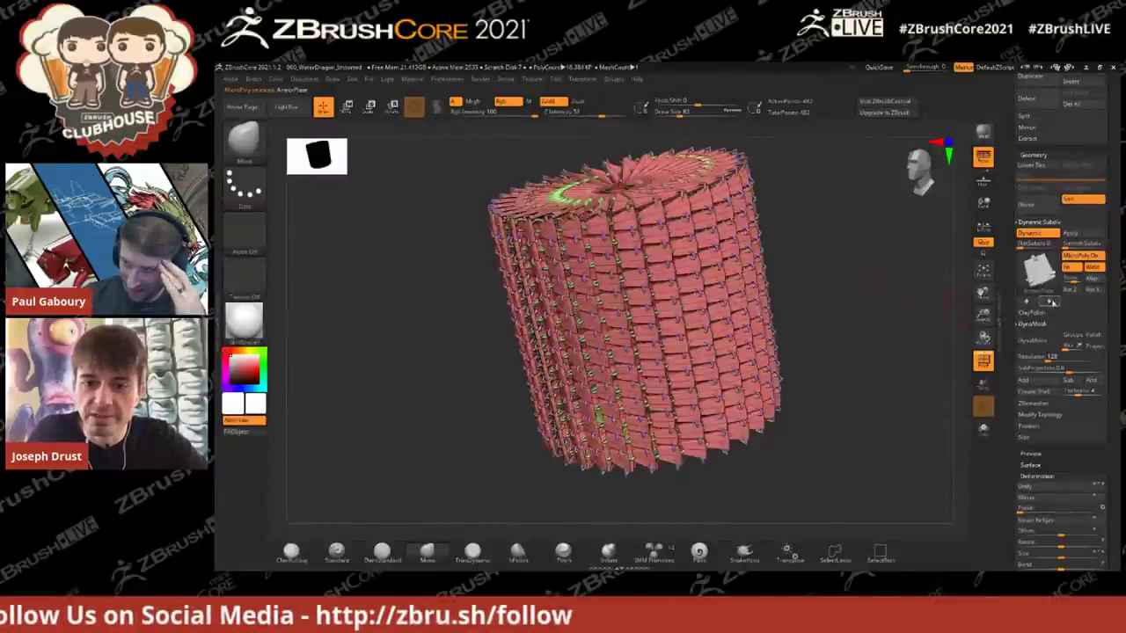
Step: Cycle the cylinder's MicroPoly forward from ArmorPlate to the Bumps05 mesh
{"action": "left_click", "coordinate": [1052, 303]}
{"action": "left_click", "coordinate": [1050, 303]}
{"action": "left_click", "coordinate": [1051, 304]}
{"action": "left_click", "coordinate": [1049, 301]}
{"action": "left_click", "coordinate": [1049, 301]}
{"action": "left_click", "coordinate": [1049, 302]}
{"action": "left_click", "coordinate": [1049, 301]}
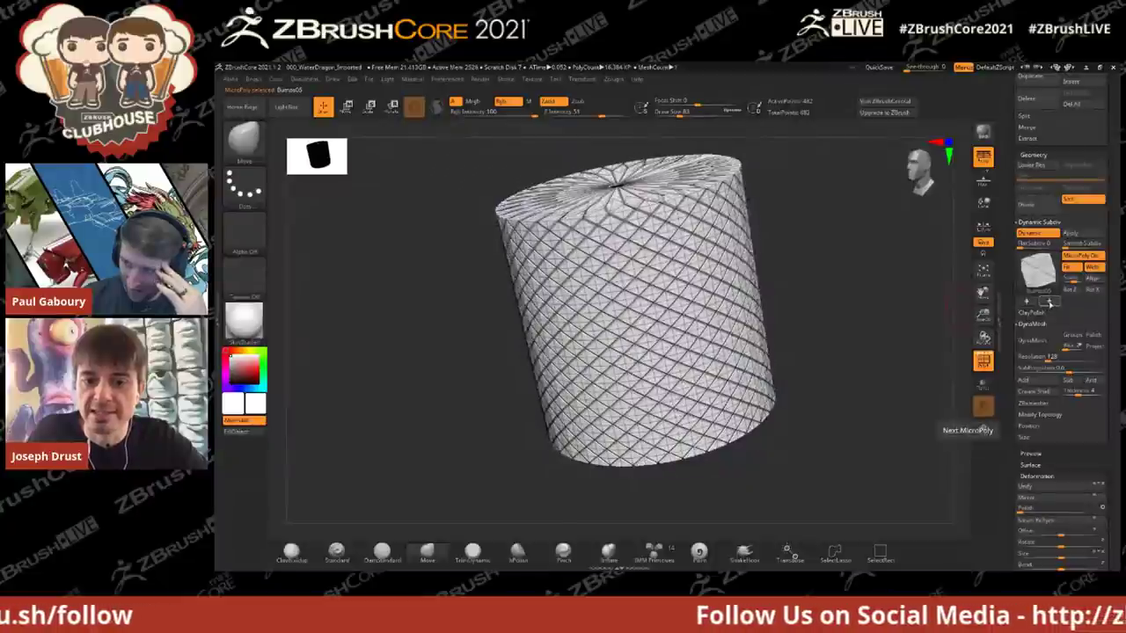
Step: Continue cycling the cylinder's MicroPoly forward until the Chain Link mesh is applied
{"action": "left_click", "coordinate": [1049, 302]}
{"action": "left_click", "coordinate": [1049, 302]}
{"action": "left_click", "coordinate": [1049, 302]}
{"action": "left_click", "coordinate": [1049, 301]}
{"action": "left_click", "coordinate": [1049, 302]}
{"action": "left_click", "coordinate": [1049, 302]}
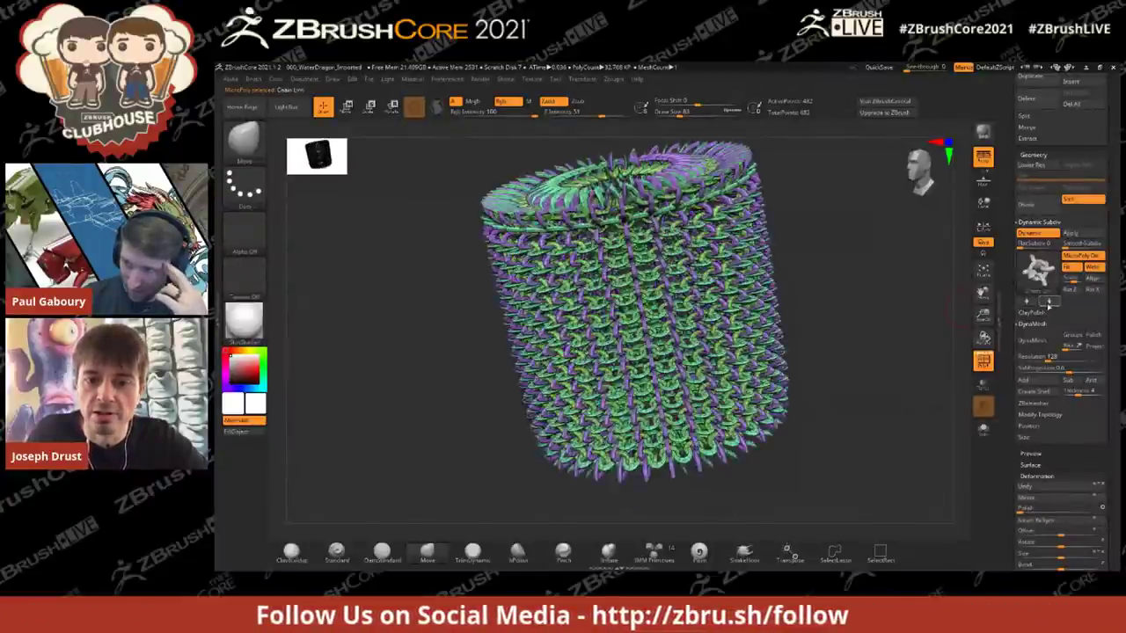
{"action": "left_click", "coordinate": [1049, 302]}
{"action": "left_click", "coordinate": [1049, 302]}
Step: Hide the polyframe and increase the MicroPoly scale so the chain links overlap heavily
{"action": "key", "text": "shift+f"}
{"action": "mouse_move", "coordinate": [907, 339]}
{"action": "left_mouse_down"}
{"action": "mouse_move", "coordinate": [889, 354]}
{"action": "mouse_move", "coordinate": [895, 291]}
{"action": "mouse_move", "coordinate": [902, 333]}
{"action": "left_mouse_up"}
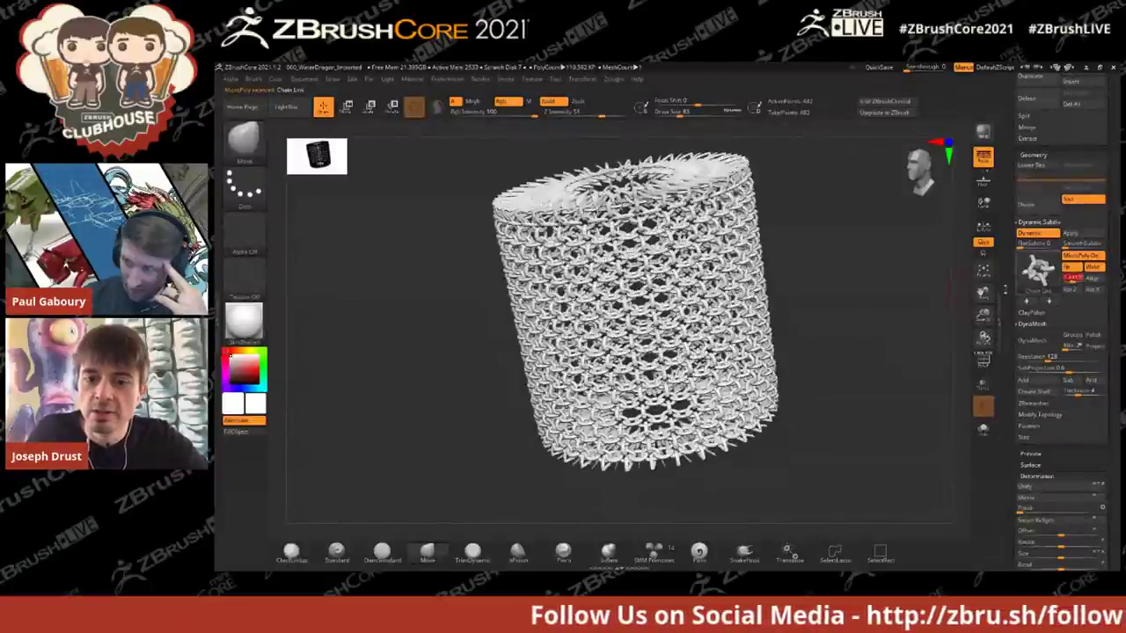
{"action": "mouse_move", "coordinate": [910, 275]}
{"action": "left_mouse_down"}
{"action": "mouse_move", "coordinate": [914, 294]}
{"action": "mouse_move", "coordinate": [904, 257]}
{"action": "left_mouse_up"}
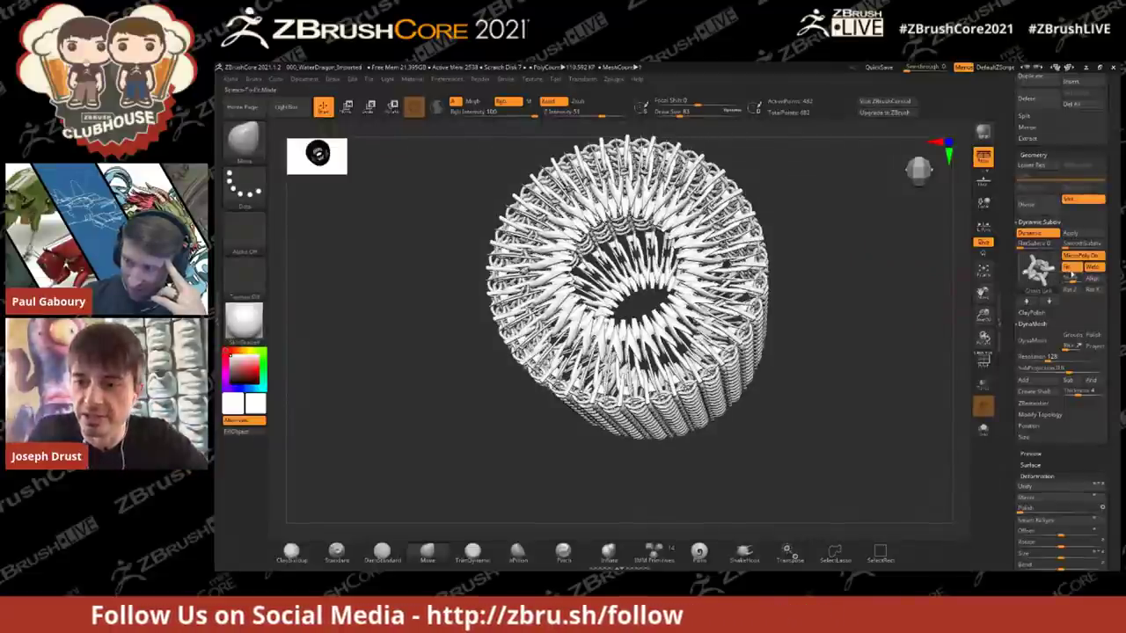
{"action": "left_click", "coordinate": [1077, 280]}
{"action": "left_click_drag", "start_coordinate": [937, 466], "coordinate": [907, 319], "text": "alt"}
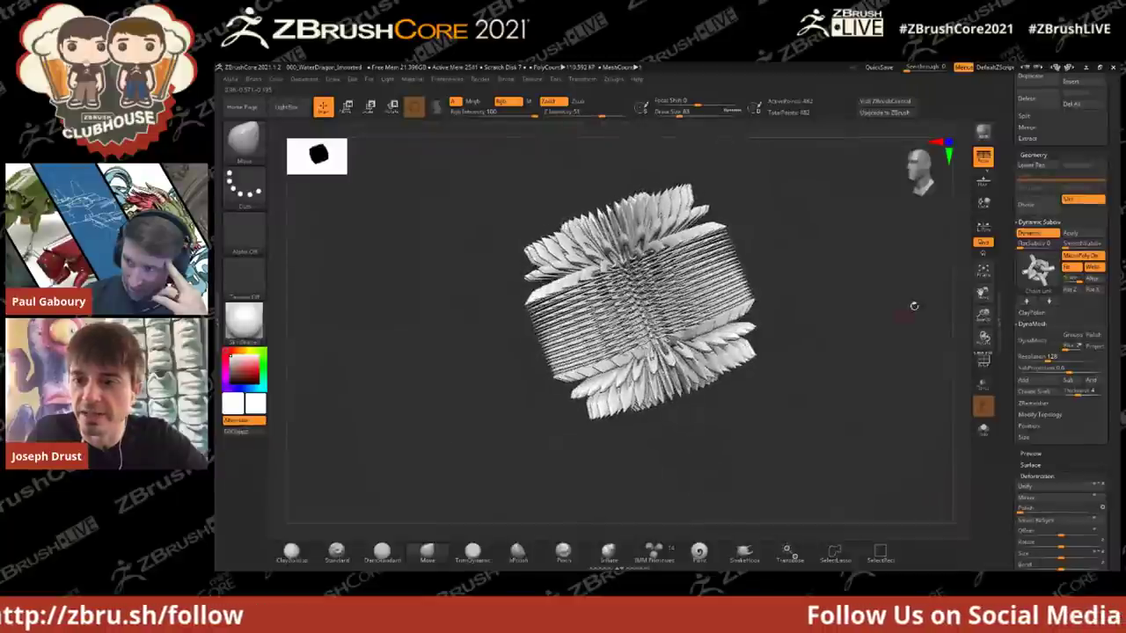
Step: Cycle the cylinder's MicroPoly forward from Chain Link to the Cloth01 mesh
{"action": "left_click", "coordinate": [1049, 303]}
{"action": "left_click", "coordinate": [1049, 302]}
{"action": "left_click", "coordinate": [1049, 302]}
{"action": "left_click", "coordinate": [1049, 302]}
{"action": "left_click", "coordinate": [1049, 303]}
{"action": "left_click", "coordinate": [1049, 303]}
{"action": "mouse_move", "coordinate": [911, 251]}
{"action": "left_mouse_down"}
{"action": "mouse_move", "coordinate": [899, 285]}
{"action": "mouse_move", "coordinate": [937, 347]}
{"action": "left_mouse_up"}
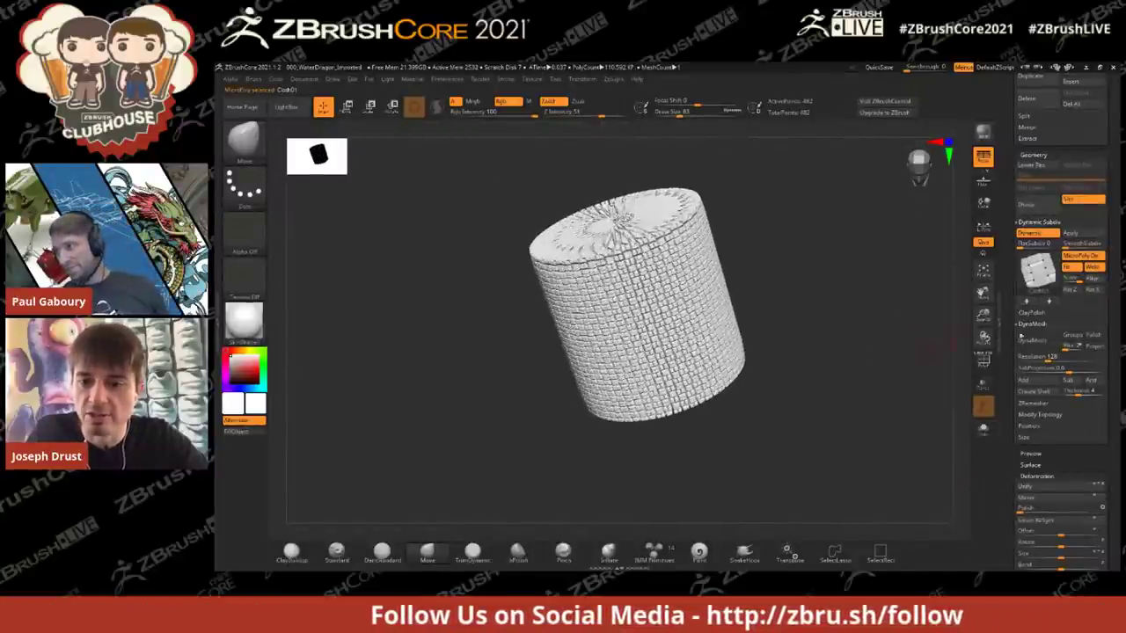
Step: Advance the MicroPoly to Cloth04 and reduce its scale so the rope-like rows separate
{"action": "left_click", "coordinate": [1049, 302]}
{"action": "left_click", "coordinate": [1049, 302]}
{"action": "left_click", "coordinate": [1049, 301]}
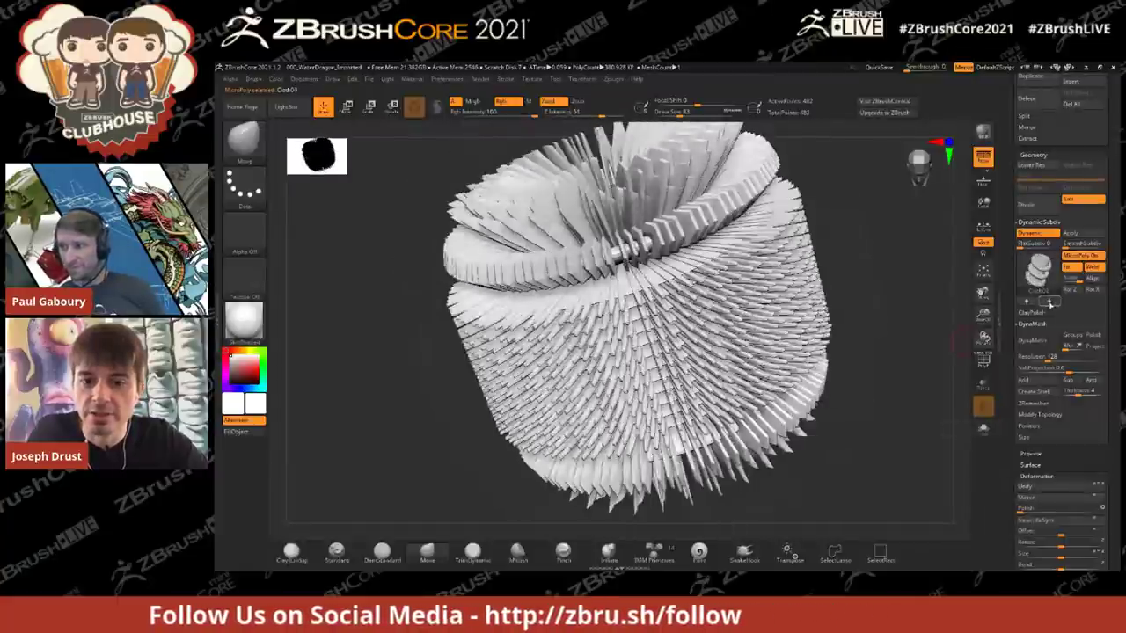
{"action": "left_click_drag", "start_coordinate": [929, 333], "coordinate": [902, 300], "text": "alt"}
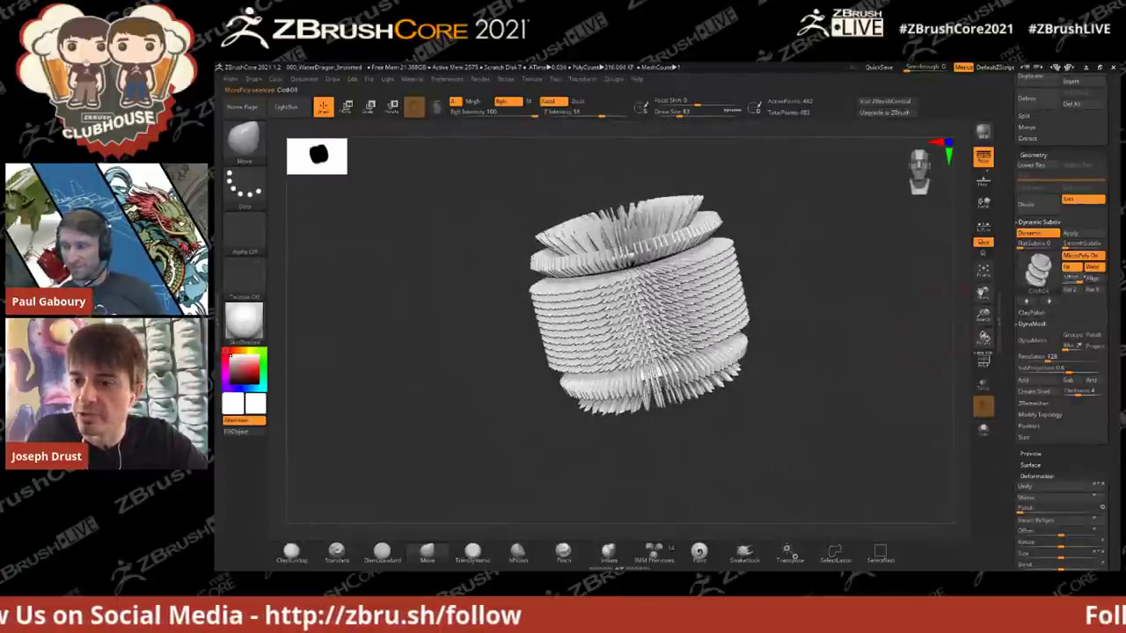
{"action": "left_click_drag", "start_coordinate": [1073, 279], "coordinate": [1070, 280]}
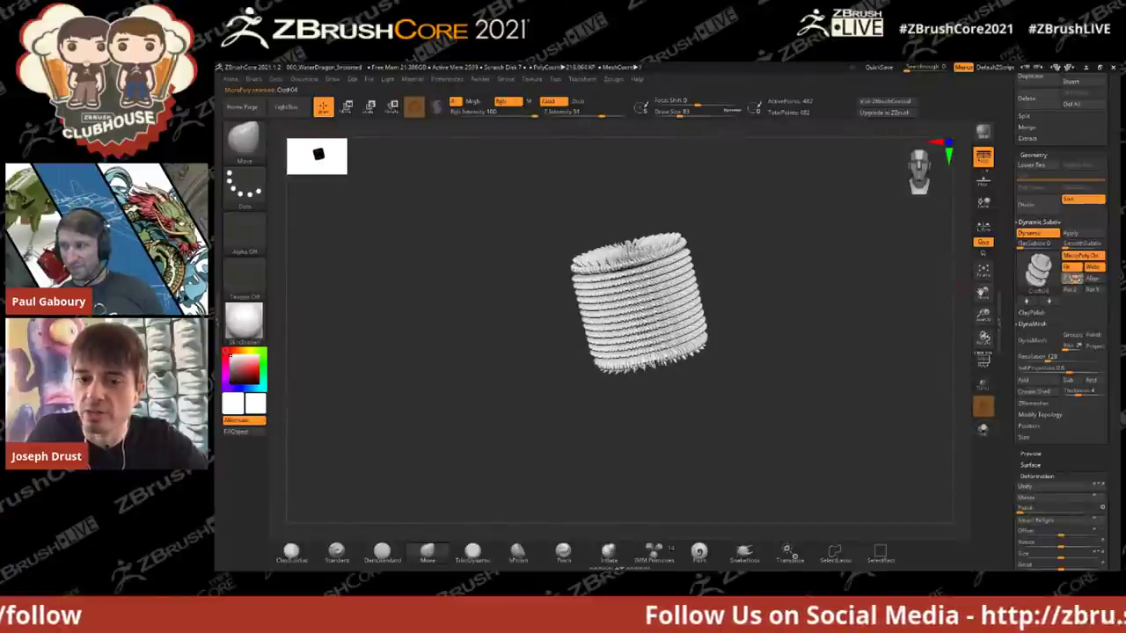
Step: With the Move brush at draw size 773, stretch the cylinder's upper rim and lower end into an irregular shape
{"action": "key", "text": "b"}
{"action": "key", "text": "m"}
{"action": "key", "text": "v"}
{"action": "key", "text": "s"}
{"action": "left_click_drag", "start_coordinate": [850, 261], "coordinate": [891, 262]}
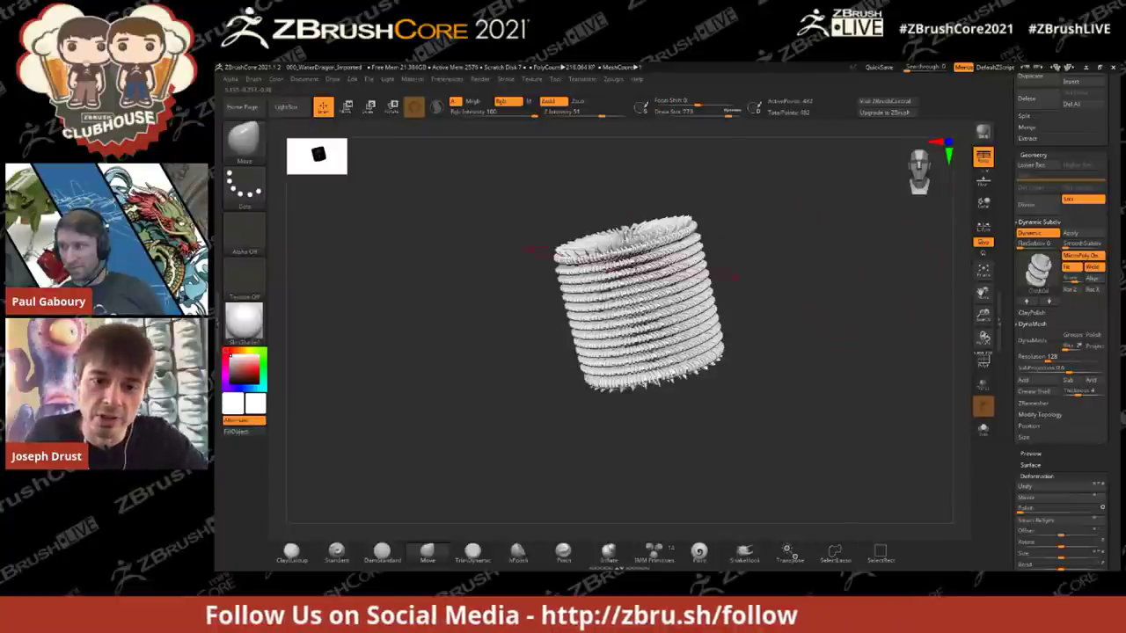
{"action": "left_click_drag", "start_coordinate": [740, 201], "coordinate": [684, 178]}
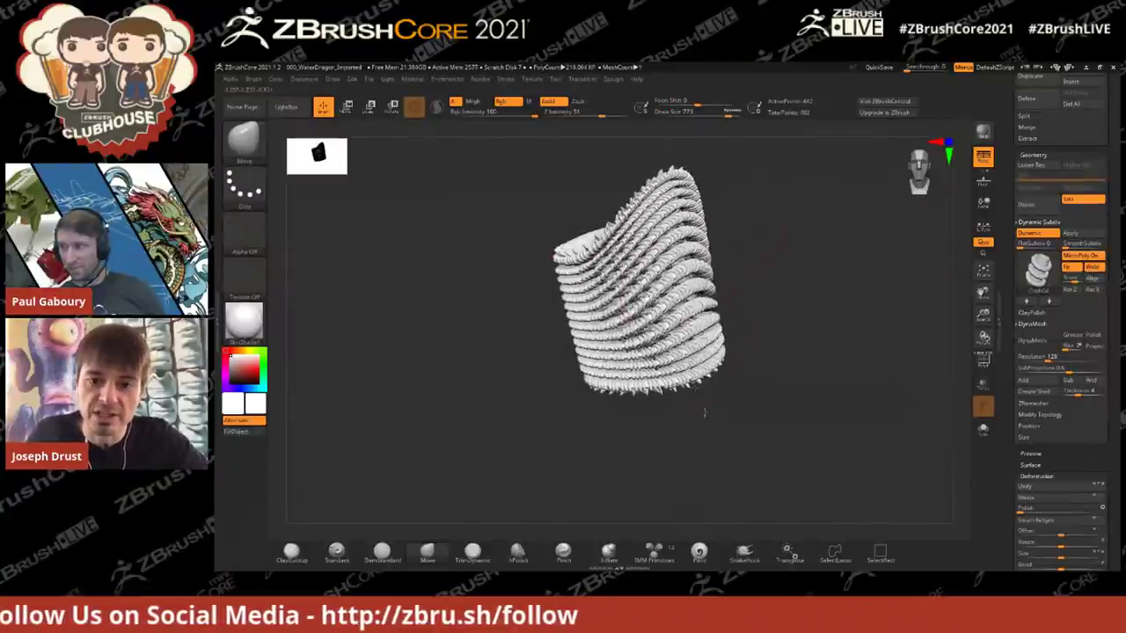
{"action": "mouse_move", "coordinate": [705, 415]}
{"action": "left_mouse_down"}
{"action": "mouse_move", "coordinate": [726, 361]}
{"action": "mouse_move", "coordinate": [804, 358]}
{"action": "mouse_move", "coordinate": [779, 412]}
{"action": "mouse_move", "coordinate": [749, 268]}
{"action": "mouse_move", "coordinate": [765, 260]}
{"action": "mouse_move", "coordinate": [783, 291]}
{"action": "mouse_move", "coordinate": [835, 326]}
{"action": "mouse_move", "coordinate": [794, 330]}
{"action": "mouse_move", "coordinate": [906, 329]}
{"action": "left_mouse_up"}
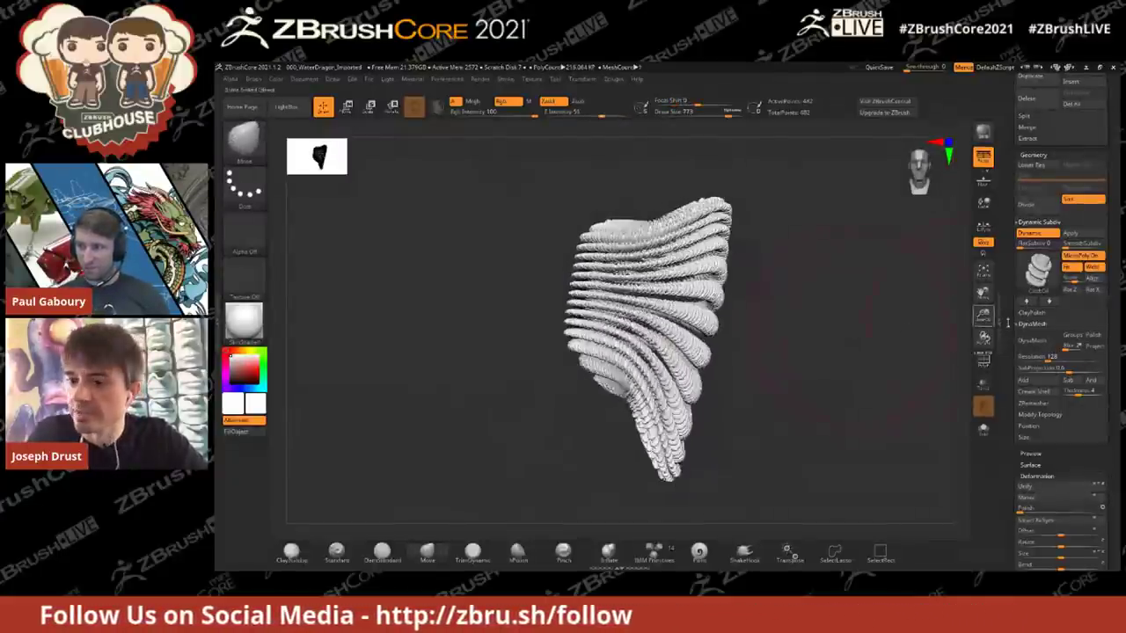
Step: Cycle the MicroPoly past Cube 1x1 to Elastic, and reshape the form's lower part with the Move brush
{"action": "left_click", "coordinate": [1053, 302]}
{"action": "left_click", "coordinate": [1050, 301]}
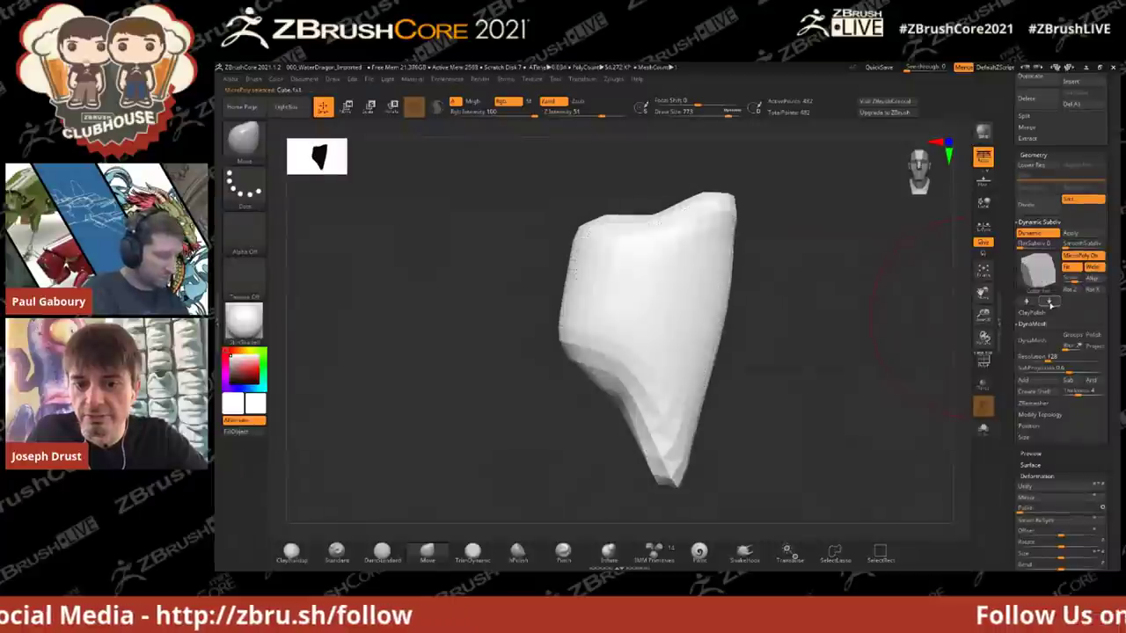
{"action": "left_click", "coordinate": [1049, 302]}
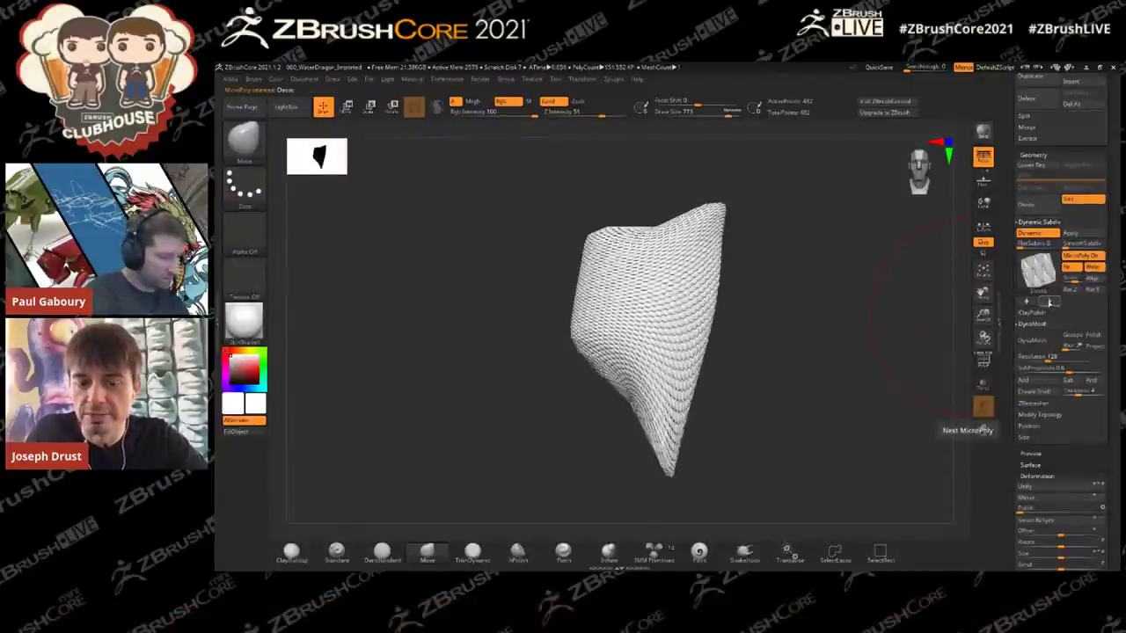
{"action": "left_click", "coordinate": [1048, 302]}
{"action": "left_click_drag", "start_coordinate": [653, 412], "coordinate": [649, 431]}
{"action": "left_click_drag", "start_coordinate": [665, 342], "coordinate": [678, 319]}
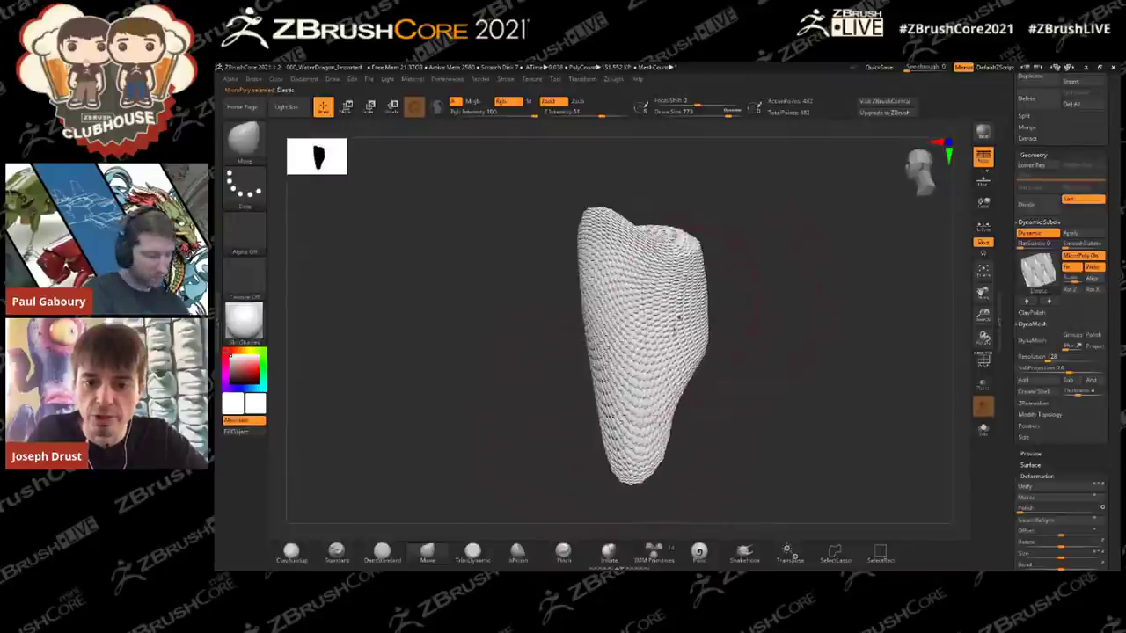
Step: Advance the MicroPoly to Grid01 and try larger and smaller scales, leaving the grid bars thin
{"action": "left_click", "coordinate": [1049, 302]}
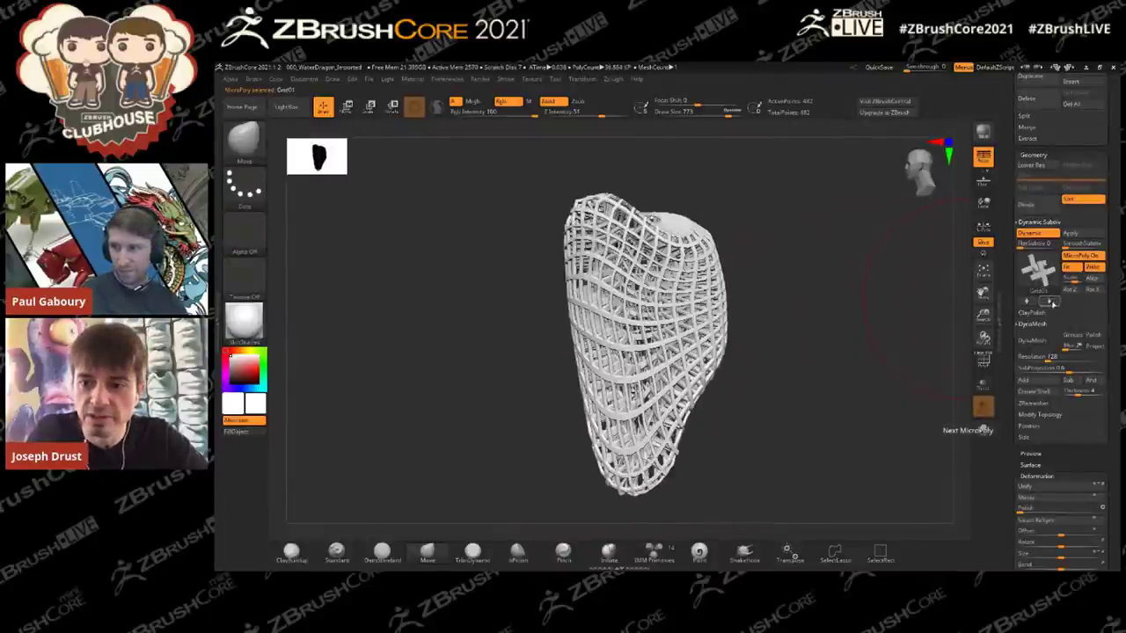
{"action": "mouse_move", "coordinate": [932, 311]}
{"action": "left_mouse_down"}
{"action": "mouse_move", "coordinate": [884, 295]}
{"action": "mouse_move", "coordinate": [889, 321]}
{"action": "mouse_move", "coordinate": [924, 352]}
{"action": "mouse_move", "coordinate": [883, 256]}
{"action": "mouse_move", "coordinate": [912, 319]}
{"action": "mouse_move", "coordinate": [934, 314]}
{"action": "left_mouse_up"}
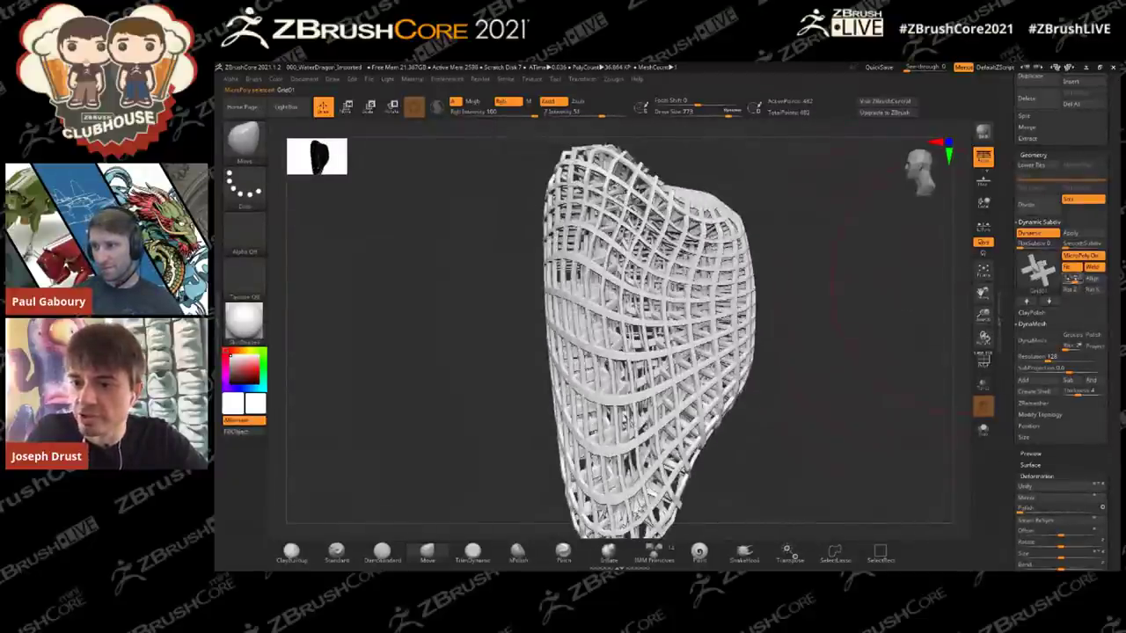
{"action": "left_click_drag", "start_coordinate": [1074, 279], "coordinate": [1069, 281]}
{"action": "left_click_drag", "start_coordinate": [923, 282], "coordinate": [936, 330]}
{"action": "left_click_drag", "start_coordinate": [1066, 279], "coordinate": [1079, 280]}
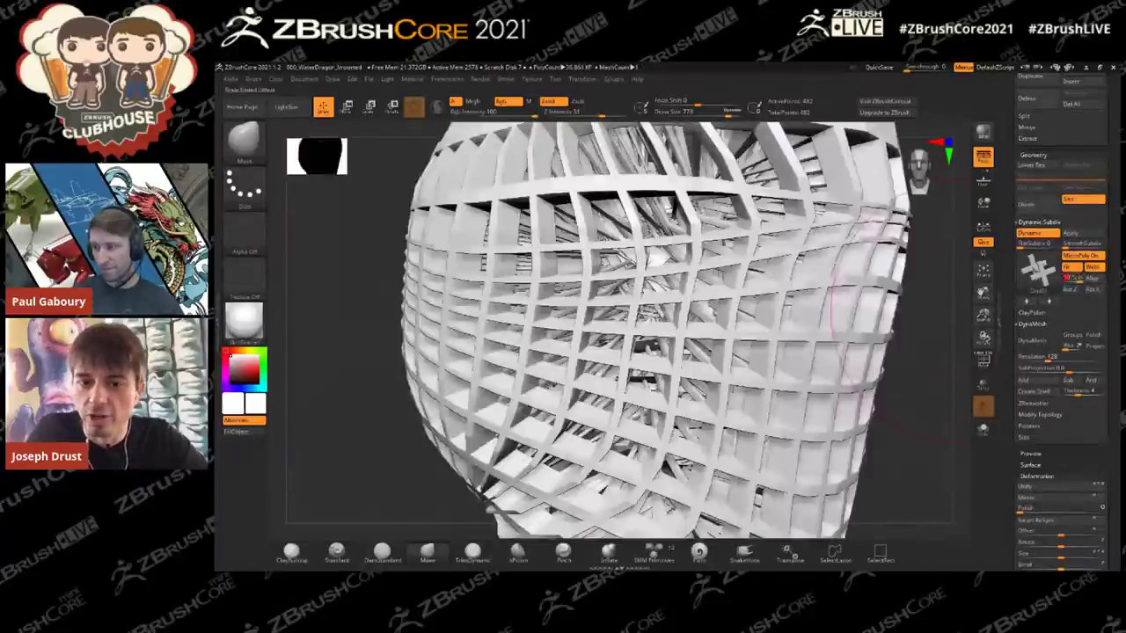
{"action": "key", "text": "f"}
{"action": "left_click_drag", "start_coordinate": [911, 291], "coordinate": [858, 357]}
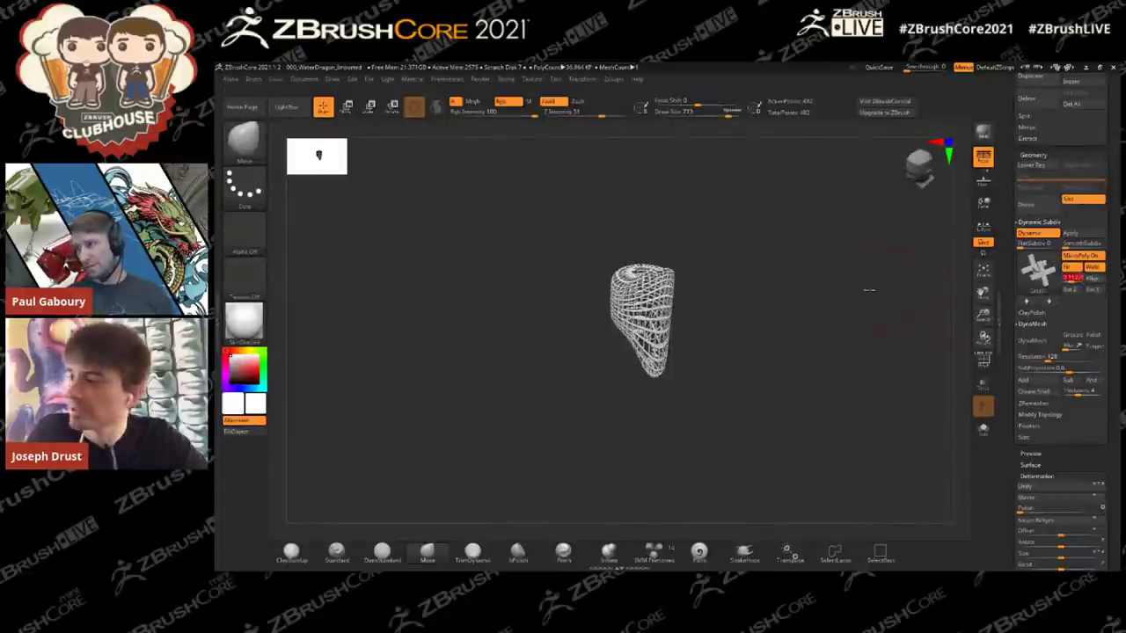
{"action": "left_click_drag", "start_coordinate": [857, 357], "coordinate": [916, 323]}
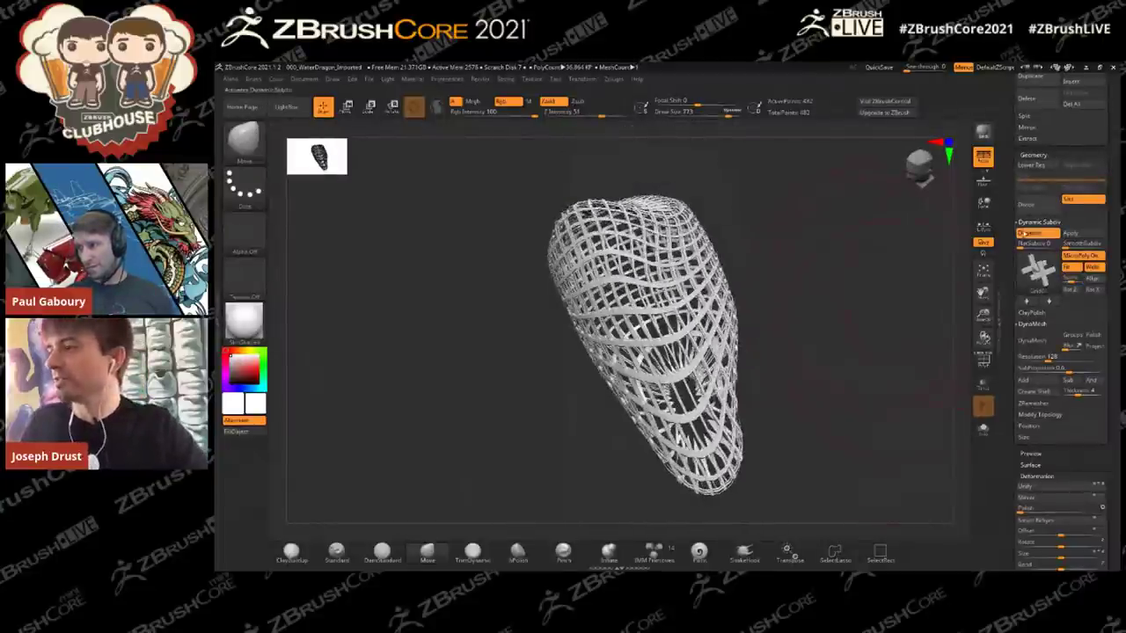
{"action": "left_click_drag", "start_coordinate": [1010, 223], "coordinate": [1008, 253]}
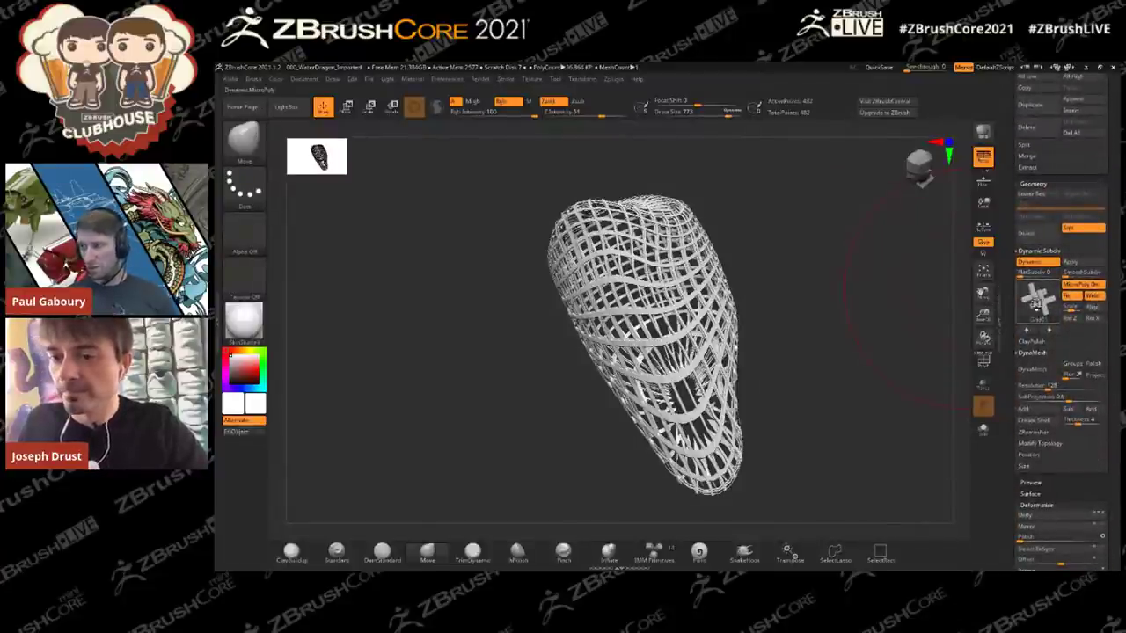
Step: Apply the Truchet Solid Rect MicroPoly and preview its maze pattern with SmoothSubdiv at 1
{"action": "left_click", "coordinate": [1035, 305]}
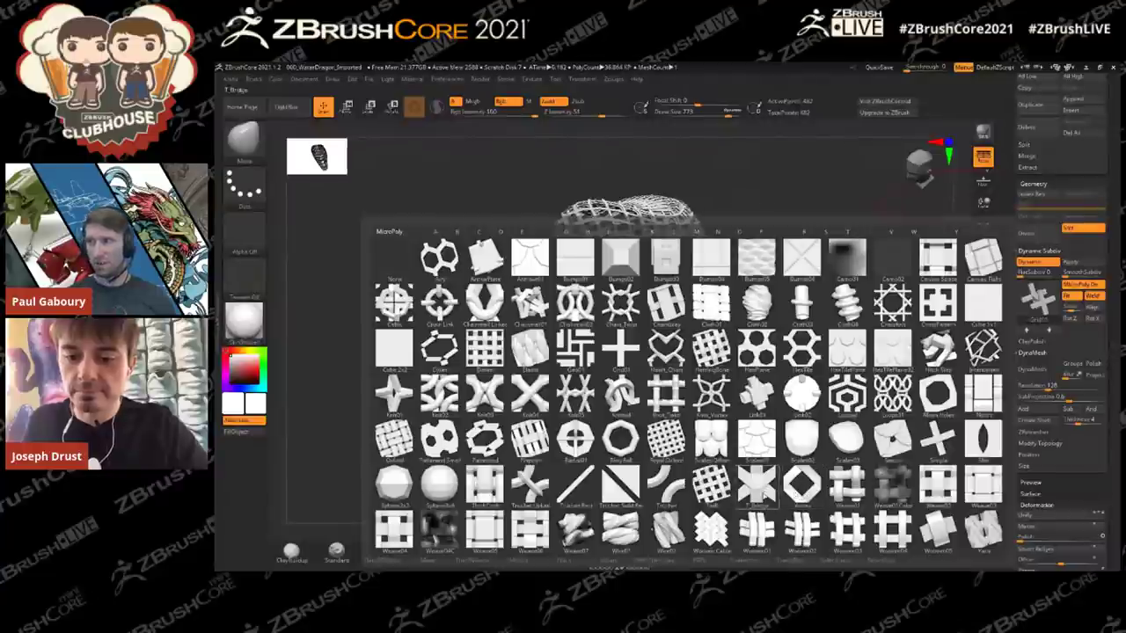
{"action": "left_click", "coordinate": [651, 495]}
{"action": "left_click_drag", "start_coordinate": [829, 331], "coordinate": [867, 318]}
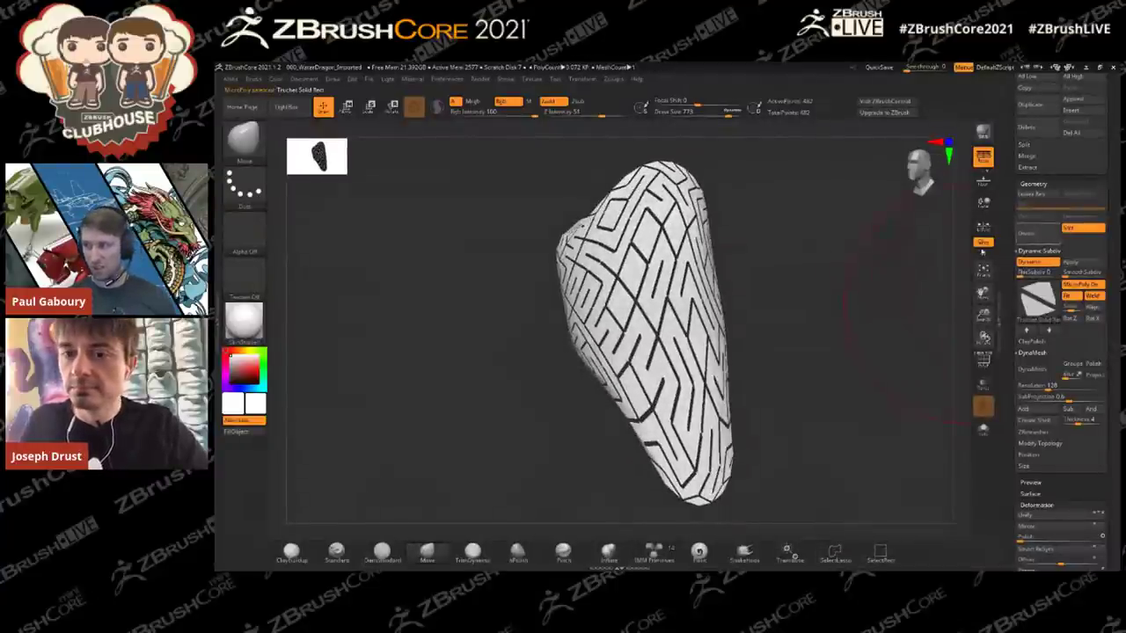
{"action": "left_click_drag", "start_coordinate": [923, 295], "coordinate": [887, 298]}
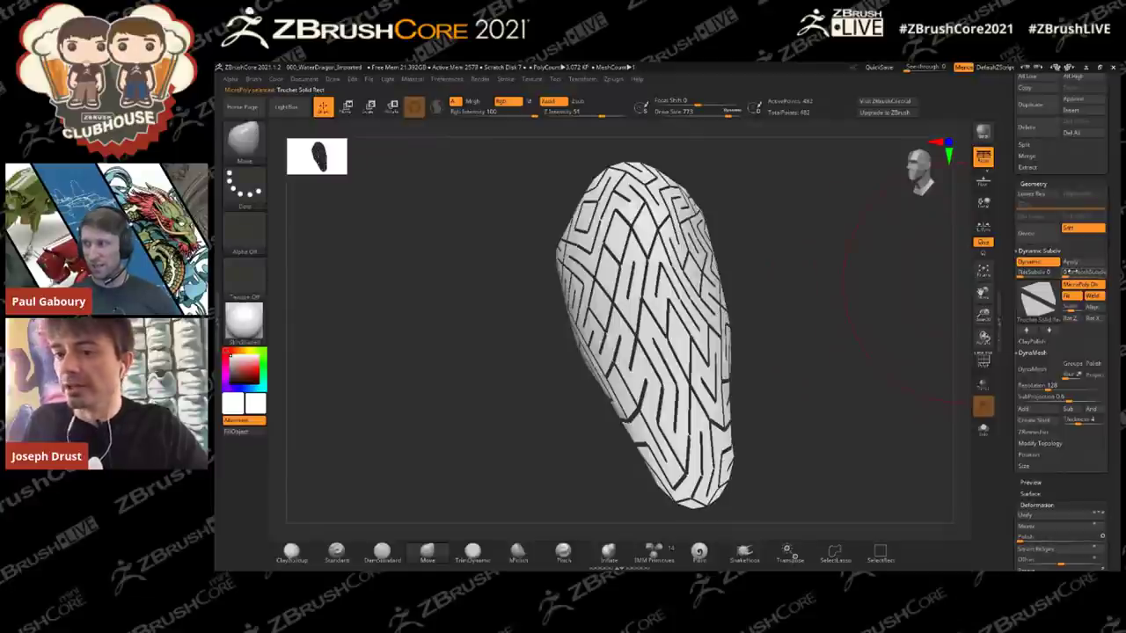
{"action": "left_click", "coordinate": [1067, 272]}
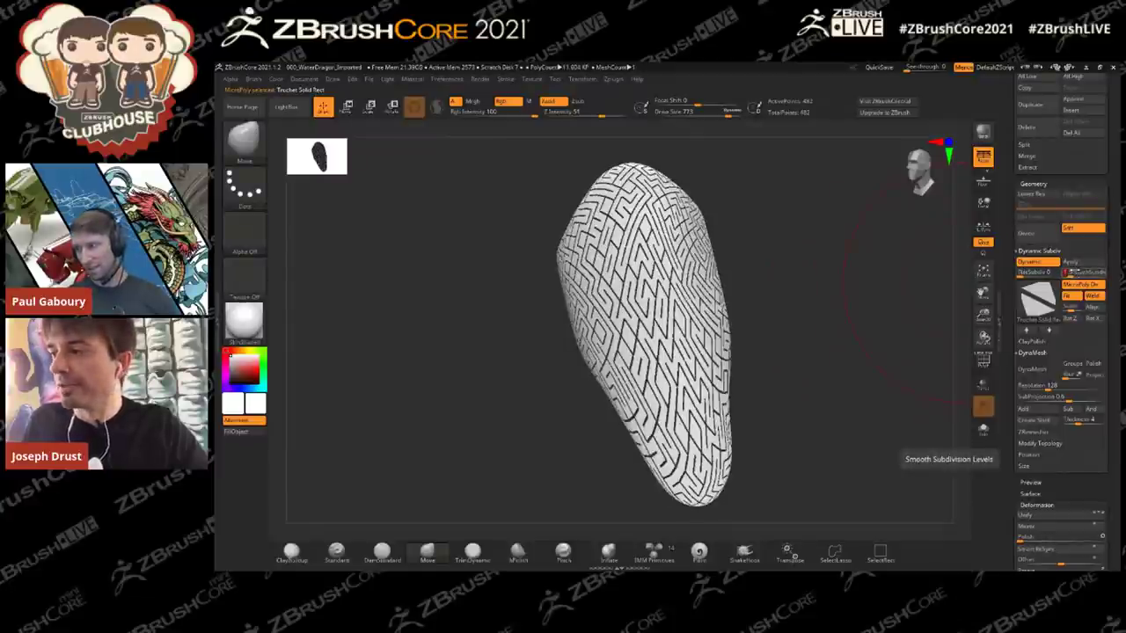
{"action": "mouse_move", "coordinate": [941, 300]}
{"action": "left_mouse_down"}
{"action": "mouse_move", "coordinate": [856, 322]}
{"action": "mouse_move", "coordinate": [955, 293]}
{"action": "left_mouse_up"}
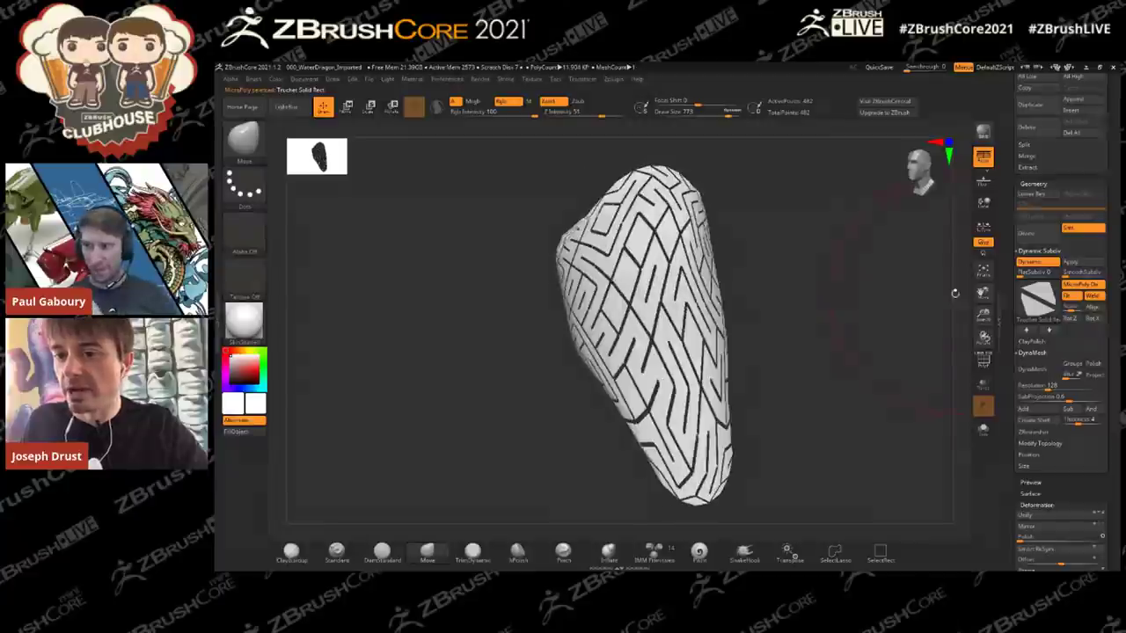
Step: Inspect the base mesh's polyframe with Dynamic Subdiv off, and compare it with the MicroPoly pattern turned back on
{"action": "left_click", "coordinate": [1039, 262]}
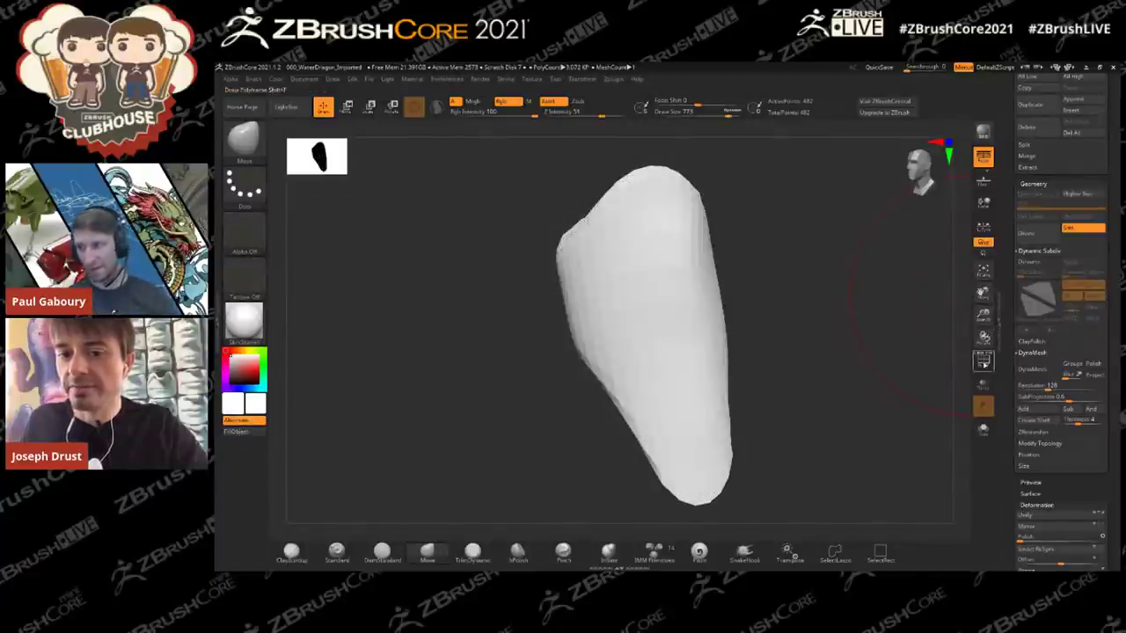
{"action": "left_click", "coordinate": [982, 360]}
{"action": "left_click", "coordinate": [1039, 262]}
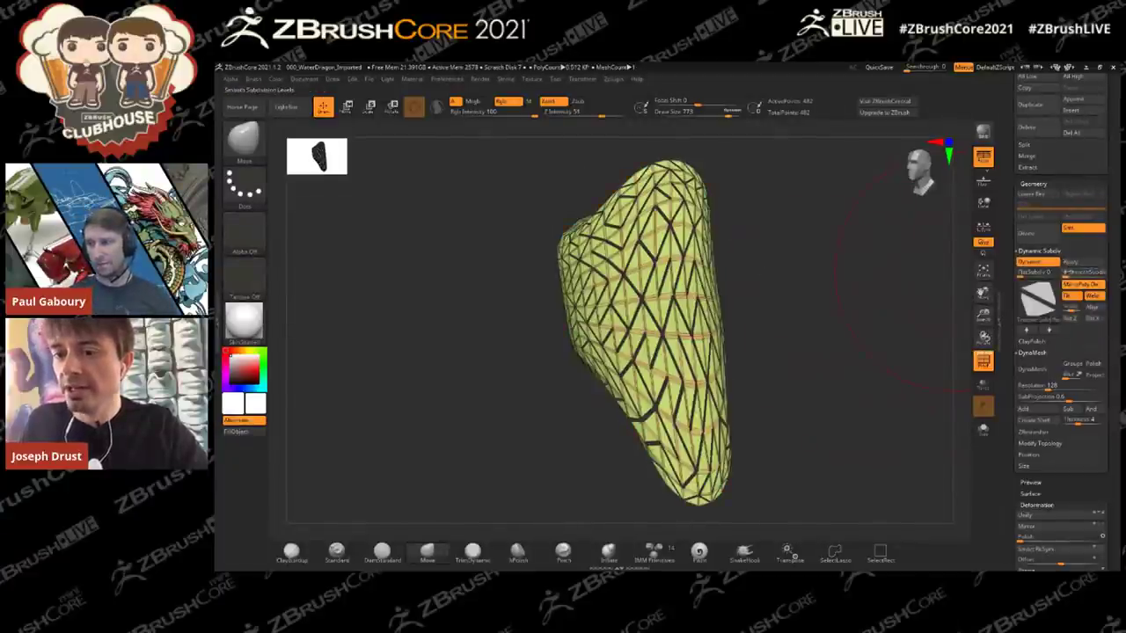
{"action": "left_click", "coordinate": [982, 361]}
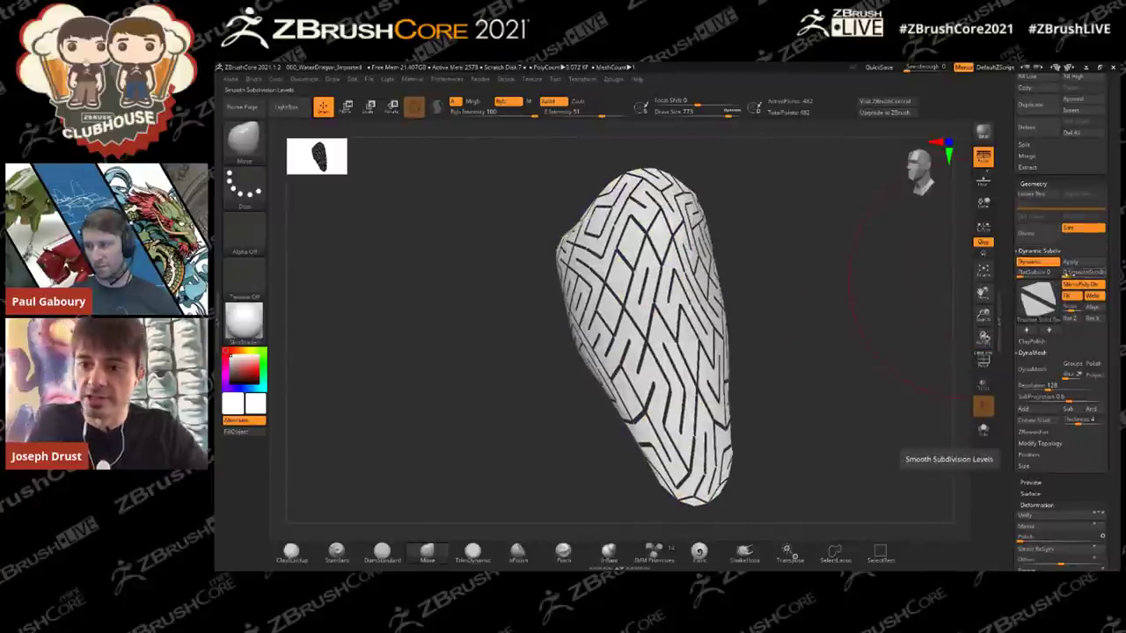
Step: Try SmoothSubdiv levels 1 and 3 on the maze pattern, and set the level to 2
{"action": "left_click", "coordinate": [1069, 274]}
{"action": "left_click_drag", "start_coordinate": [870, 332], "coordinate": [859, 327]}
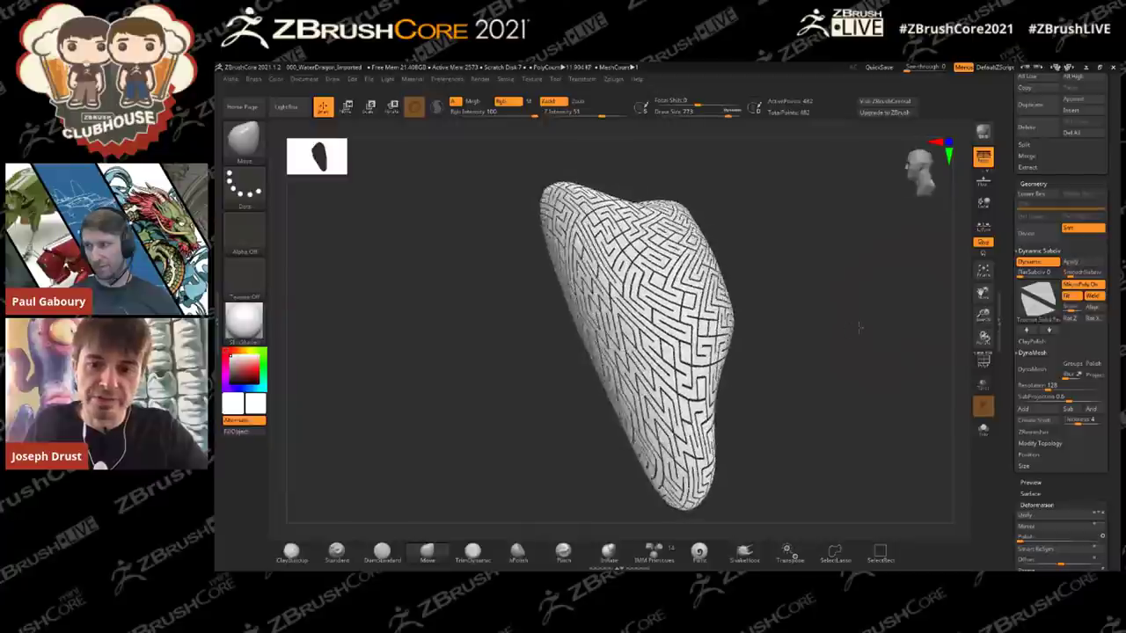
{"action": "left_click", "coordinate": [1084, 273]}
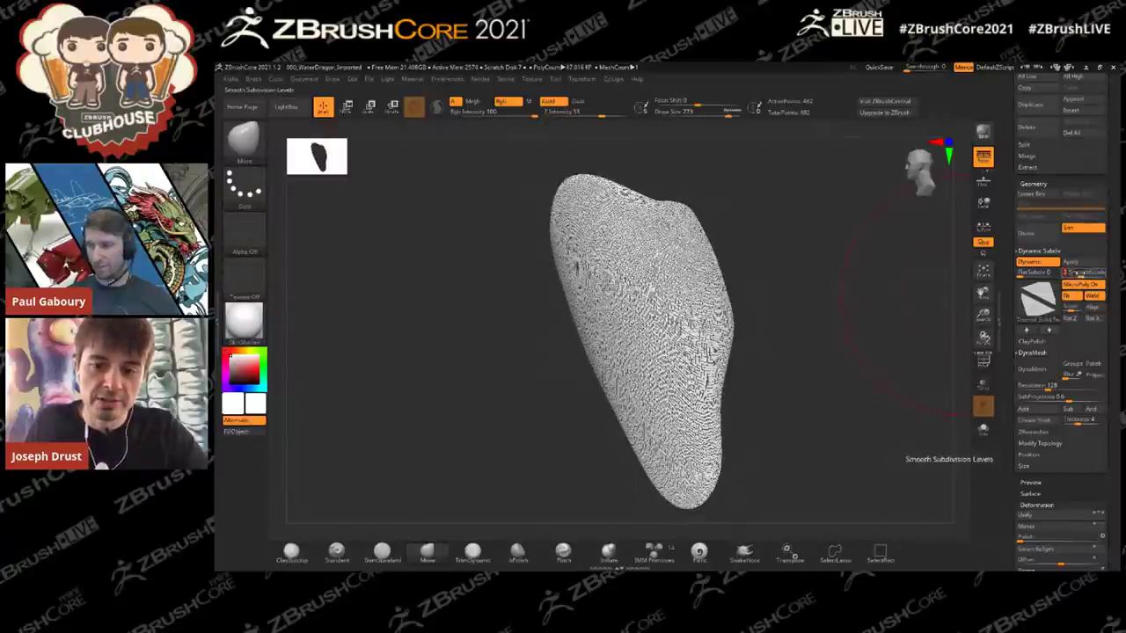
{"action": "left_click", "coordinate": [1071, 273]}
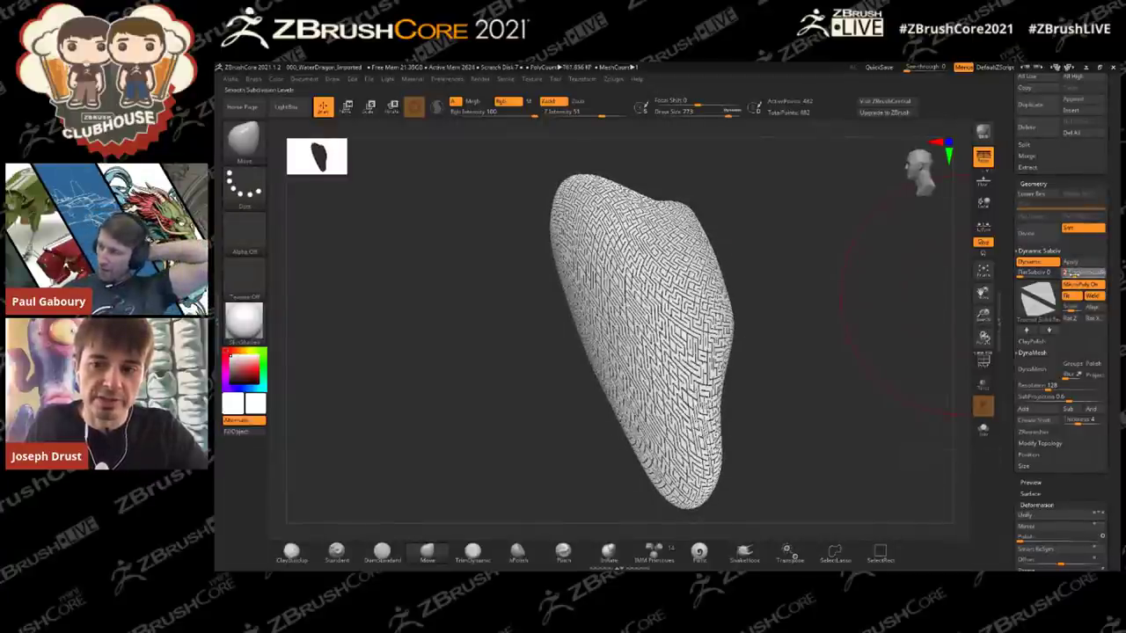
{"action": "left_click", "coordinate": [1075, 274]}
{"action": "left_click_drag", "start_coordinate": [881, 312], "coordinate": [941, 309]}
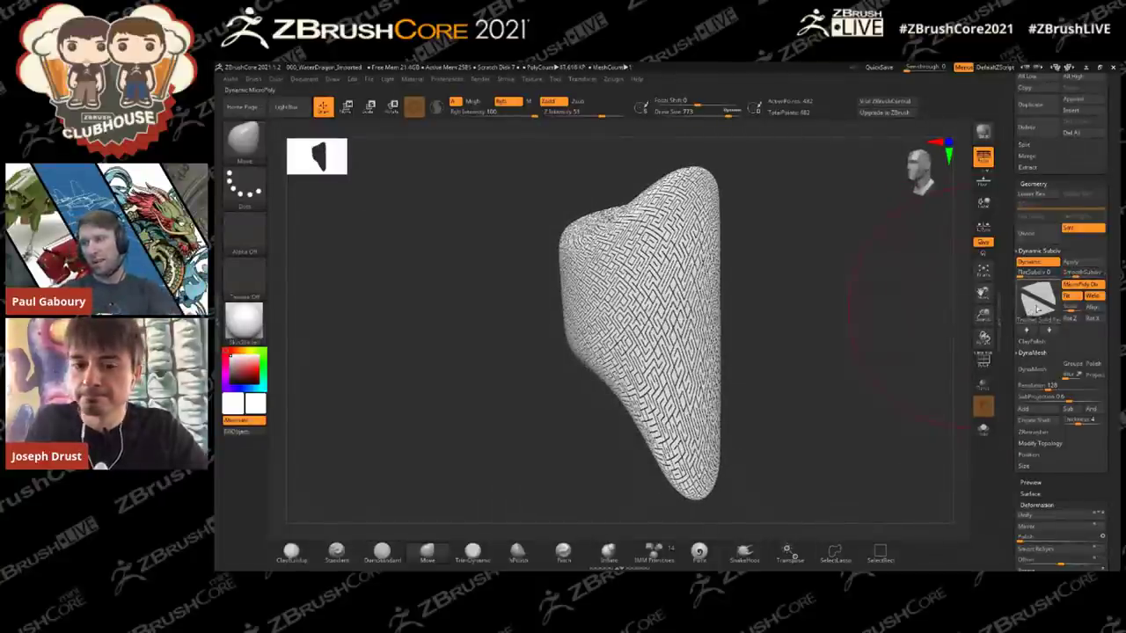
Step: Switch the MicroPoly to the hexagonal maze mesh, and replace it with the rounded scale mesh
{"action": "left_click", "coordinate": [1032, 311]}
{"action": "left_click", "coordinate": [846, 395]}
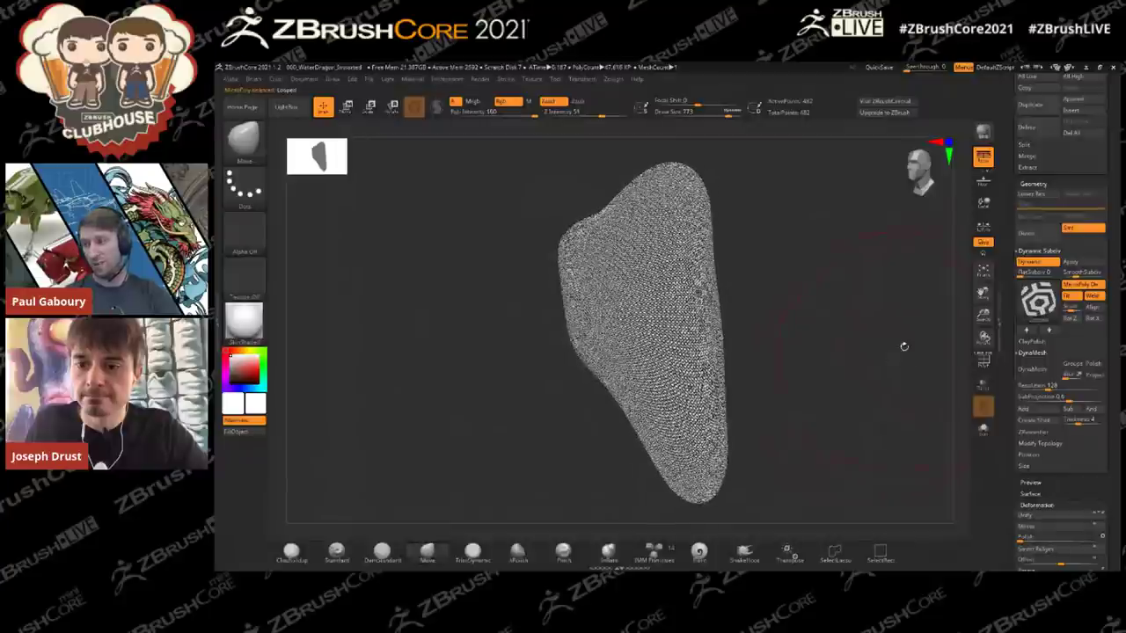
{"action": "left_click", "coordinate": [1039, 301]}
{"action": "left_click", "coordinate": [876, 349]}
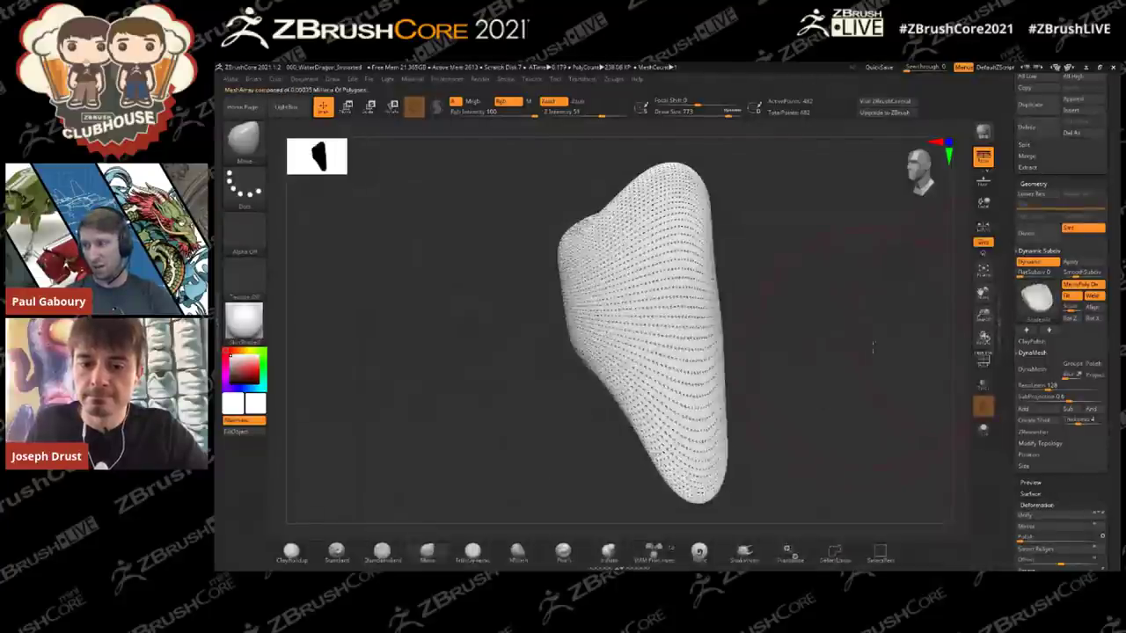
Step: Replace the cylinder's MicroPoly with the square ring mesh, lower its SmoothSubdiv level, and toggle Dynamic Subdiv off and on
{"action": "left_click", "coordinate": [1035, 301]}
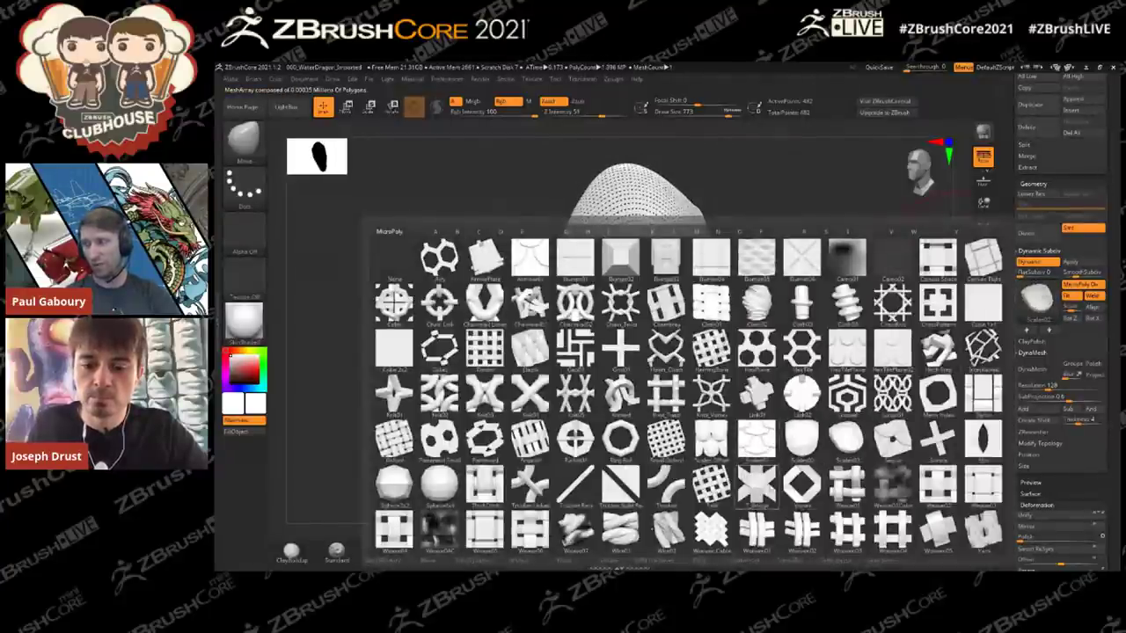
{"action": "left_click", "coordinate": [758, 486]}
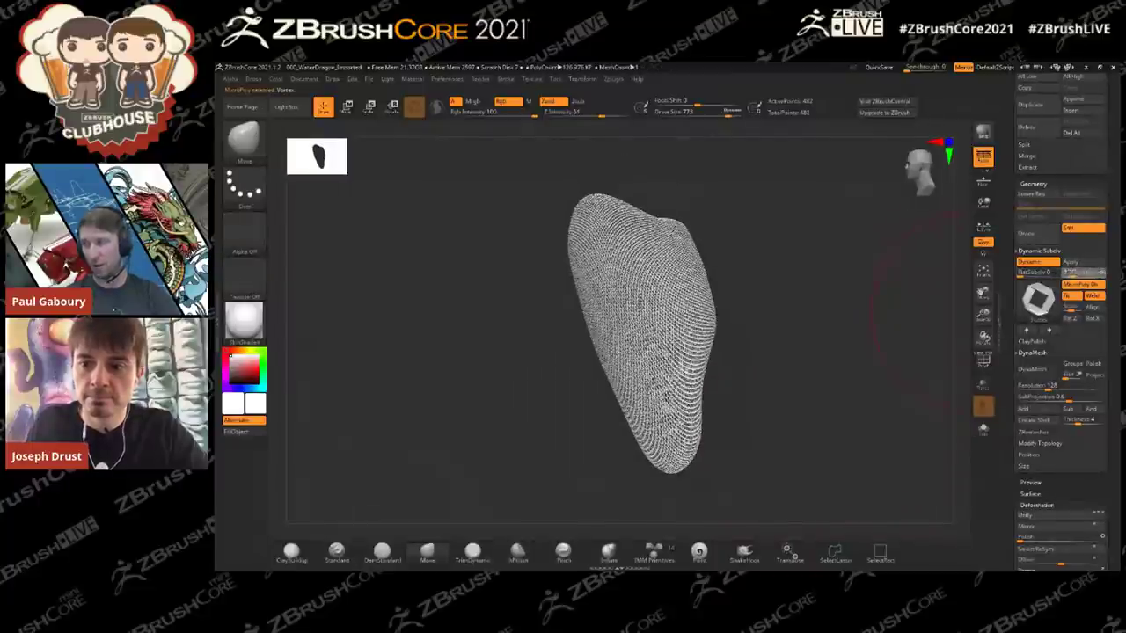
{"action": "left_click_drag", "start_coordinate": [886, 311], "coordinate": [911, 303]}
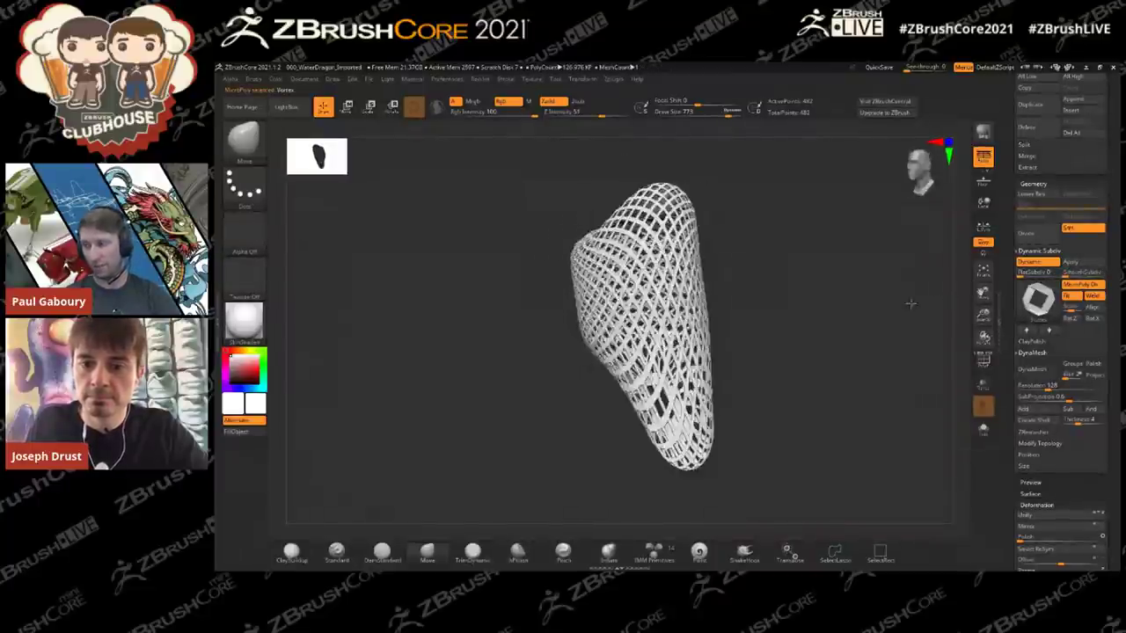
{"action": "left_click", "coordinate": [1025, 265]}
{"action": "left_click", "coordinate": [1027, 262]}
{"action": "left_click_drag", "start_coordinate": [912, 334], "coordinate": [937, 307]}
Step: Return to the Blanket tool with the water dragon, and apply the blanket's Dynamic Subdiv MicroPoly as real geometry
{"action": "left_click_drag", "start_coordinate": [1011, 241], "coordinate": [1008, 387]}
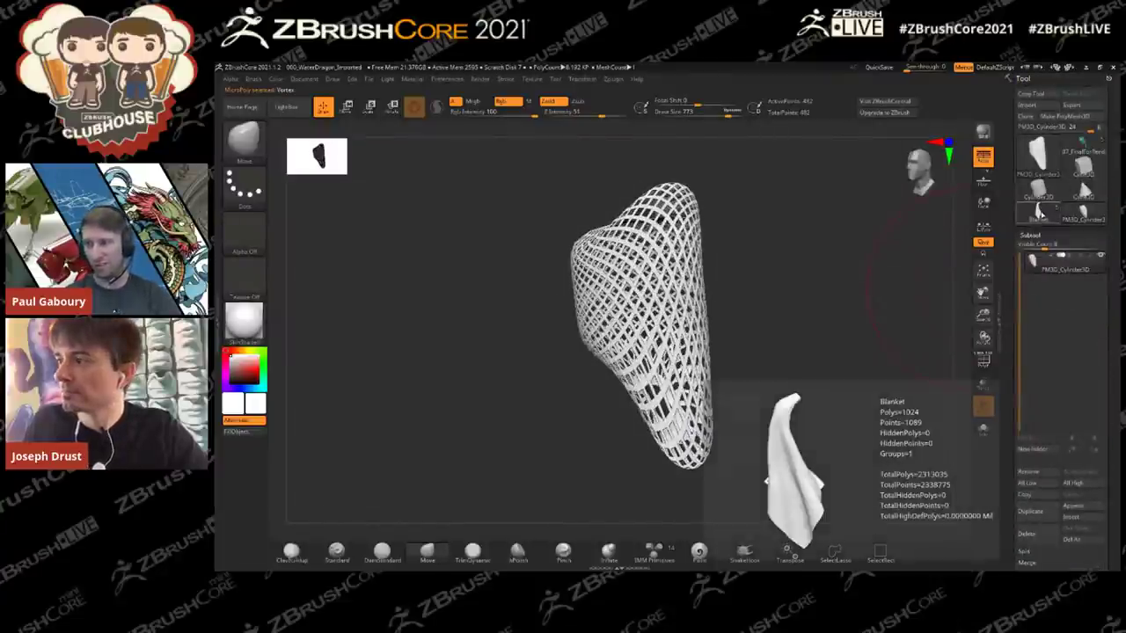
{"action": "left_click", "coordinate": [1041, 211]}
{"action": "left_click_drag", "start_coordinate": [877, 280], "coordinate": [883, 235], "text": "alt"}
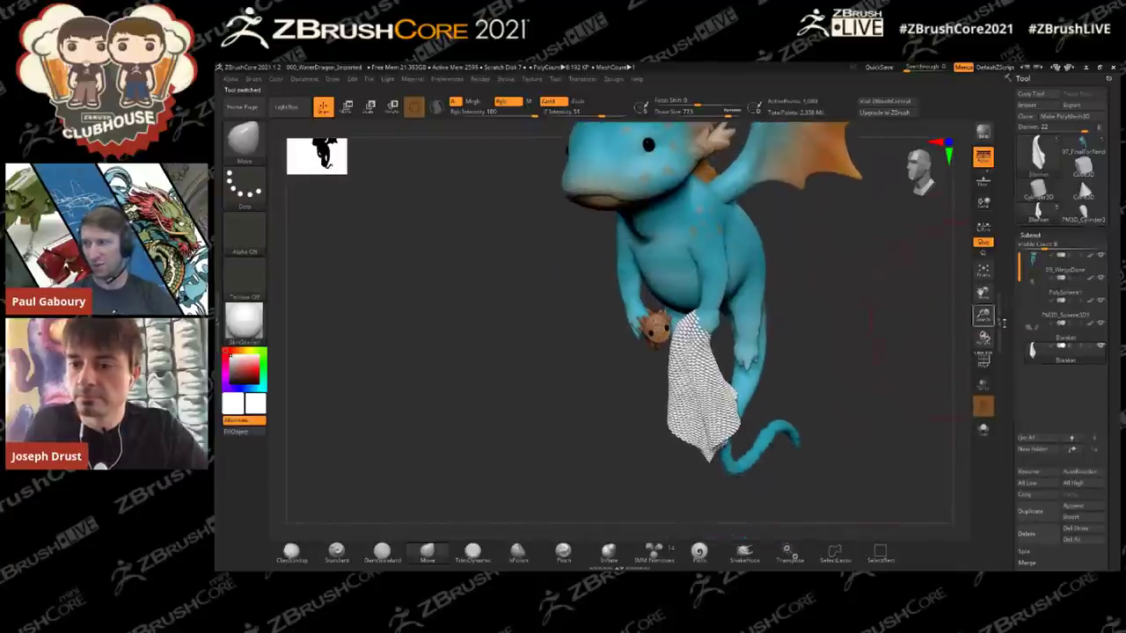
{"action": "left_click_drag", "start_coordinate": [1014, 349], "coordinate": [1013, 211]}
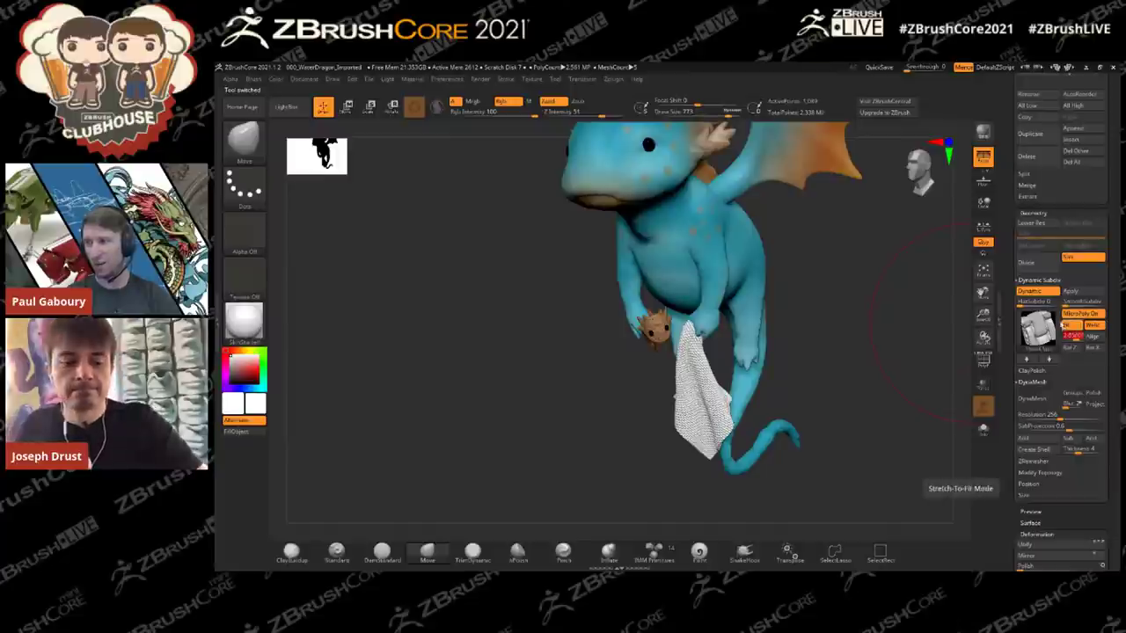
{"action": "left_click_drag", "start_coordinate": [941, 338], "coordinate": [935, 325], "text": "shift"}
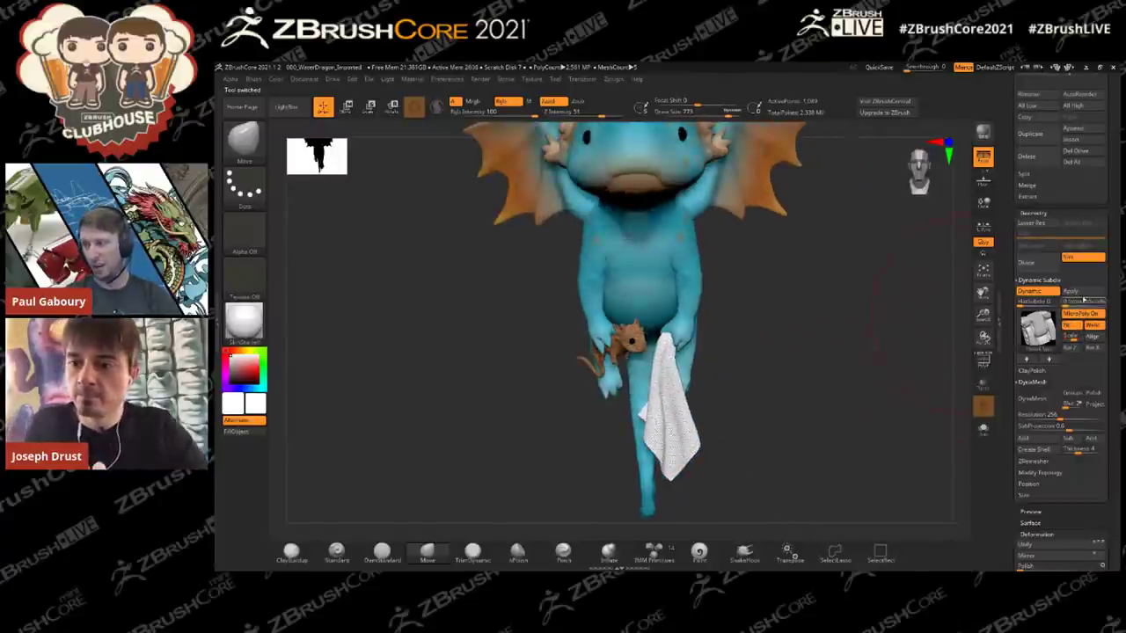
{"action": "left_click", "coordinate": [1076, 293]}
Step: Paint the entire blanket brown on both sides with the Paint brush and the brown gradient texture
{"action": "left_click_drag", "start_coordinate": [885, 354], "coordinate": [910, 344], "text": "alt"}
{"action": "key", "text": "b"}
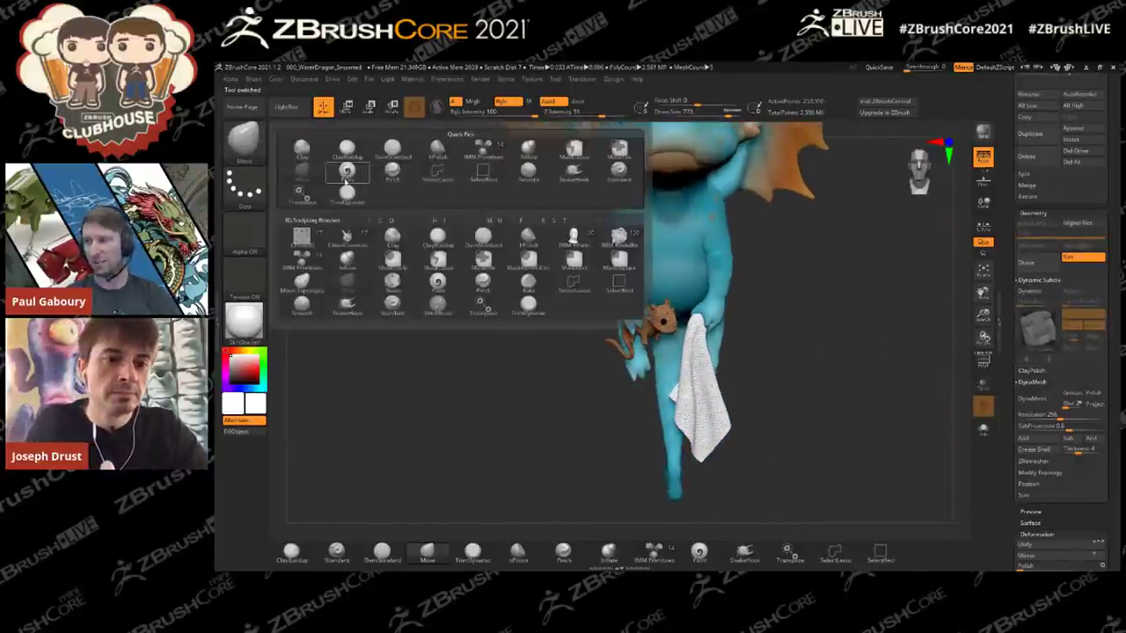
{"action": "left_click", "coordinate": [391, 172]}
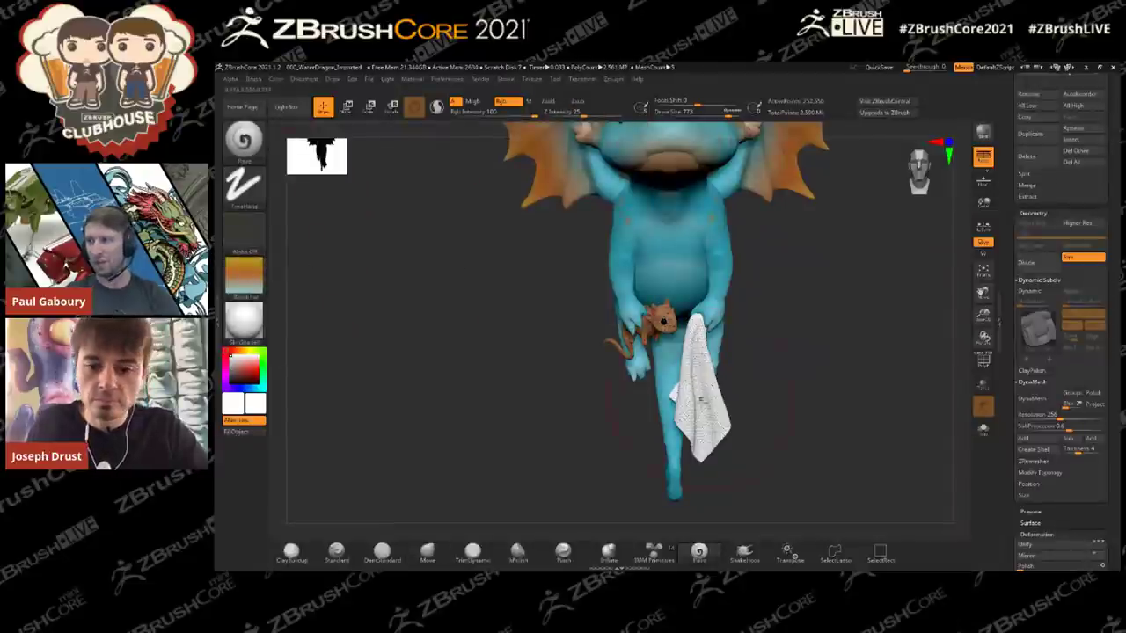
{"action": "left_click", "coordinate": [245, 281]}
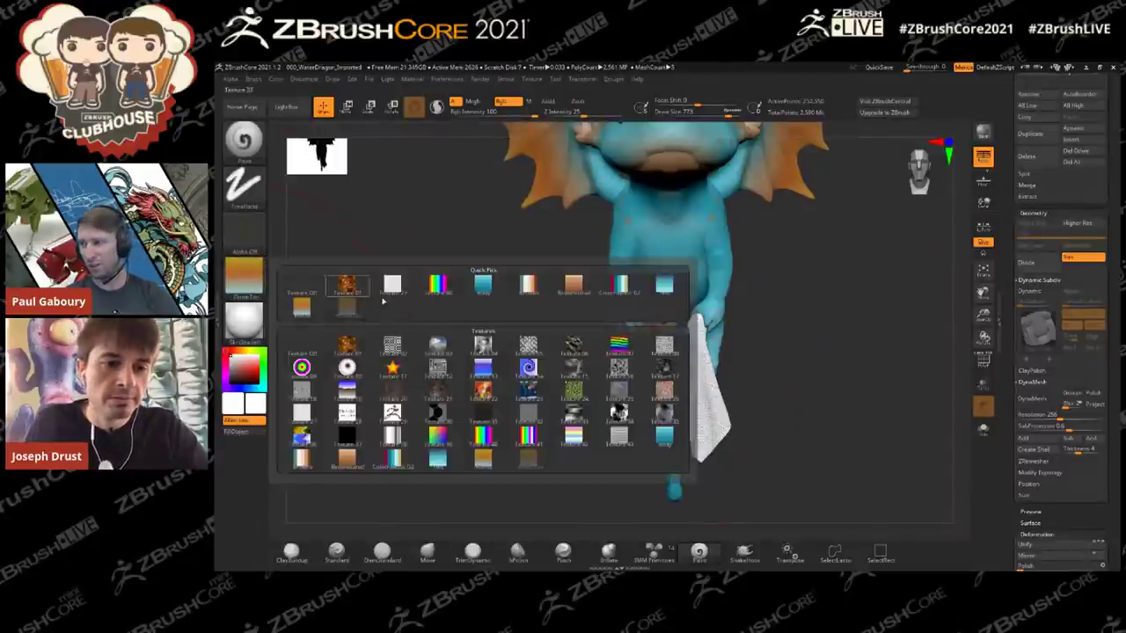
{"action": "left_click", "coordinate": [576, 290]}
{"action": "left_click_drag", "start_coordinate": [708, 424], "coordinate": [717, 472]}
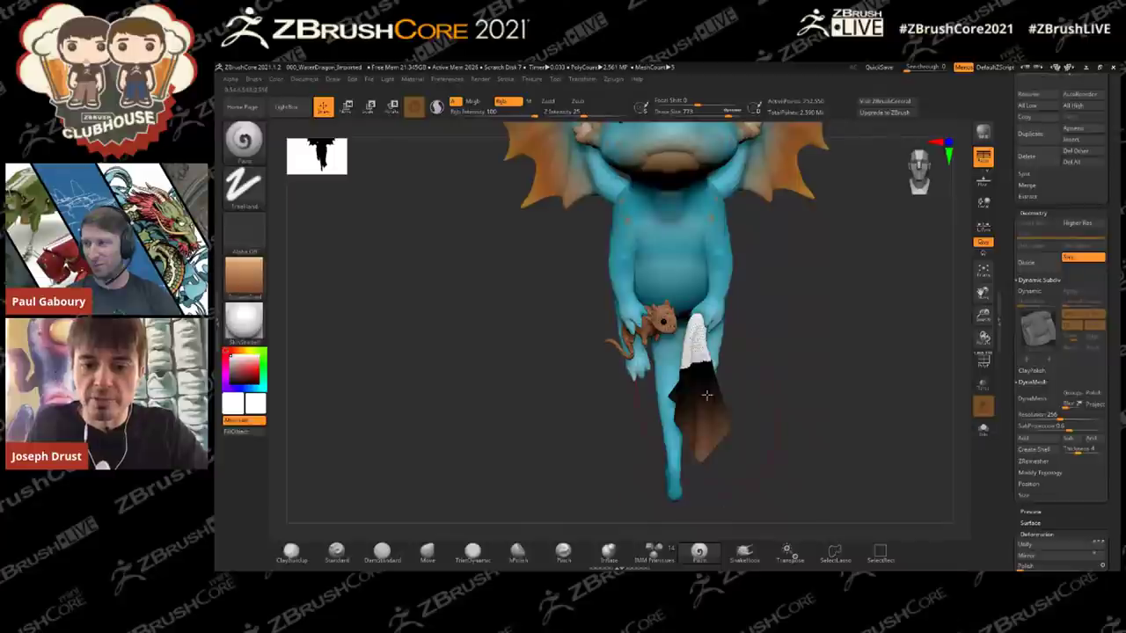
{"action": "left_click_drag", "start_coordinate": [707, 396], "coordinate": [698, 346]}
{"action": "left_click_drag", "start_coordinate": [861, 404], "coordinate": [791, 395]}
{"action": "left_click_drag", "start_coordinate": [721, 413], "coordinate": [738, 476]}
{"action": "left_click_drag", "start_coordinate": [715, 350], "coordinate": [712, 323]}
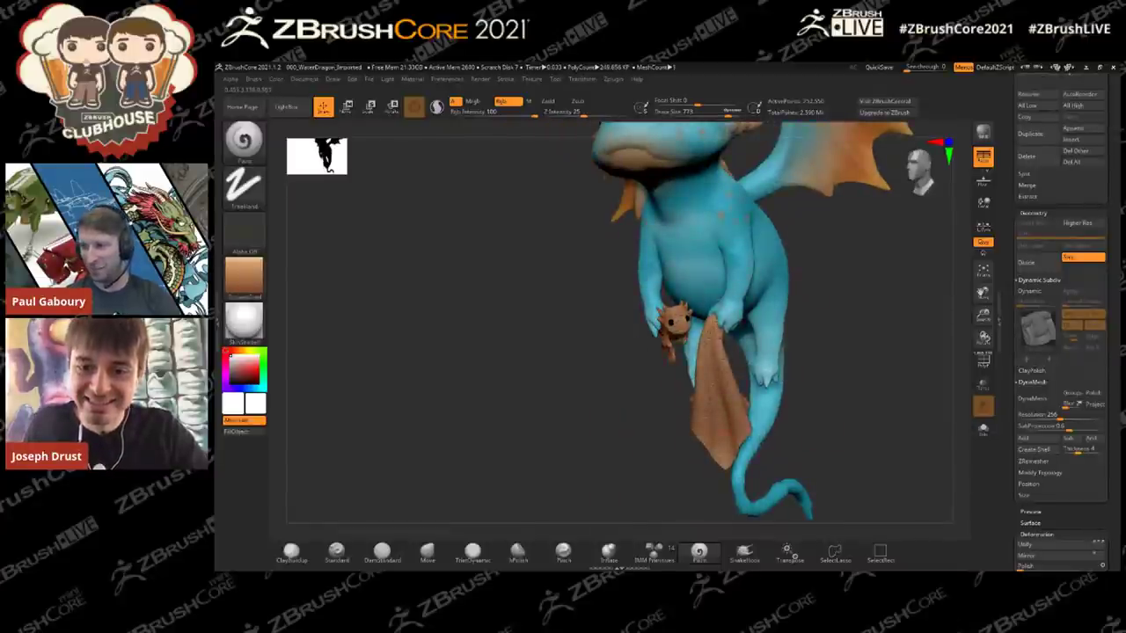
{"action": "left_click_drag", "start_coordinate": [864, 282], "coordinate": [739, 336]}
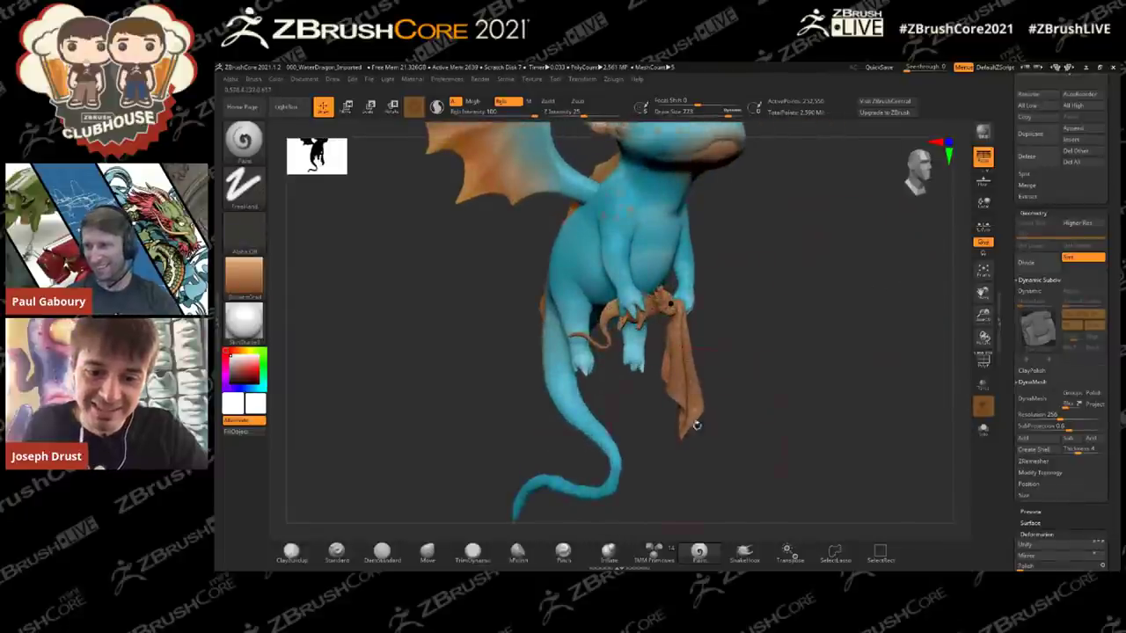
Step: Switch to the 07_FinalForRendering tool and frame the complete water dragon from a three-quarter front view
{"action": "left_click_drag", "start_coordinate": [849, 343], "coordinate": [858, 240]}
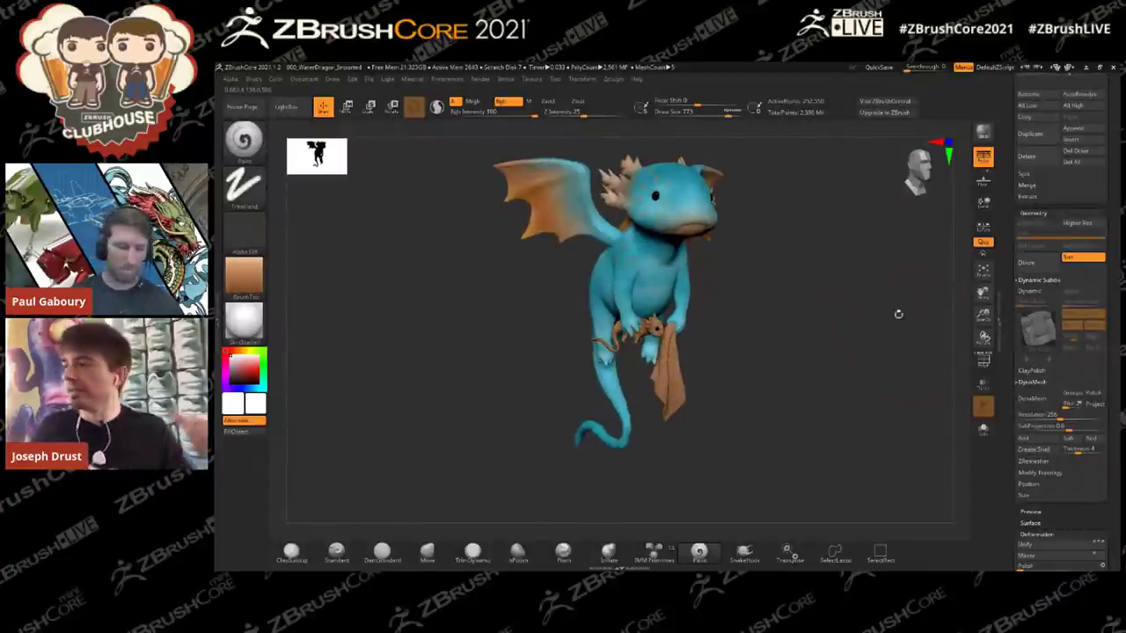
{"action": "left_click_drag", "start_coordinate": [838, 326], "coordinate": [839, 301]}
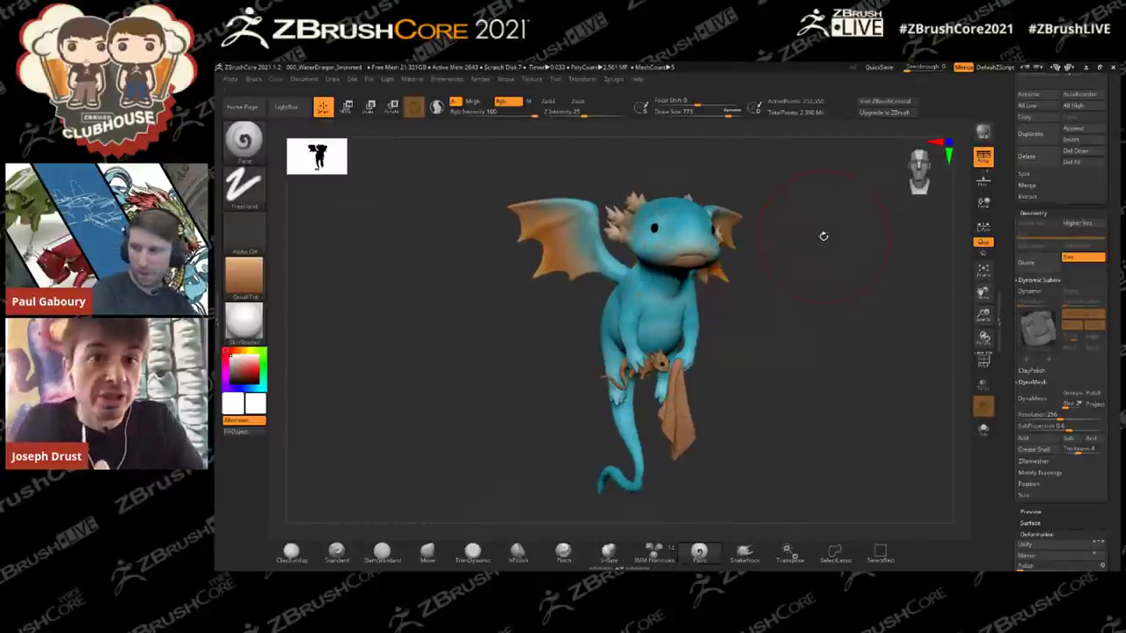
{"action": "left_click_drag", "start_coordinate": [853, 262], "coordinate": [880, 255]}
{"action": "left_click_drag", "start_coordinate": [1005, 195], "coordinate": [1005, 545]}
{"action": "mouse_move", "coordinate": [867, 312]}
{"action": "left_mouse_down"}
{"action": "mouse_move", "coordinate": [809, 309]}
{"action": "mouse_move", "coordinate": [860, 305]}
{"action": "left_mouse_up"}
{"action": "left_click", "coordinate": [1085, 153]}
{"action": "left_click_drag", "start_coordinate": [823, 327], "coordinate": [827, 288]}
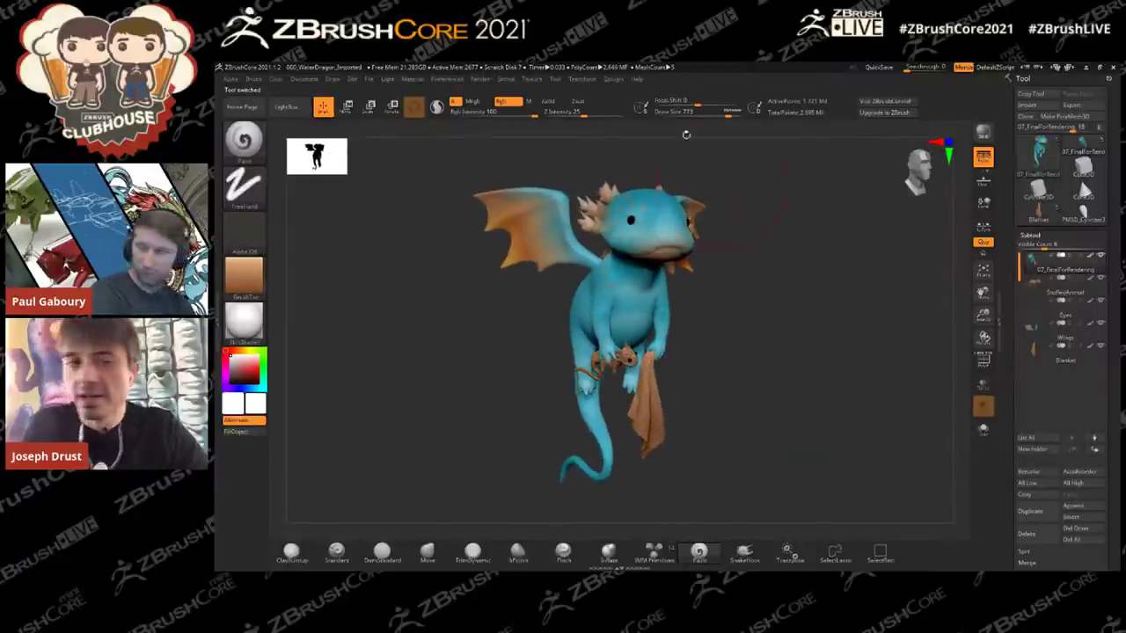
Step: Open the render settings and expand the External Renderer options
{"action": "left_click", "coordinate": [484, 79]}
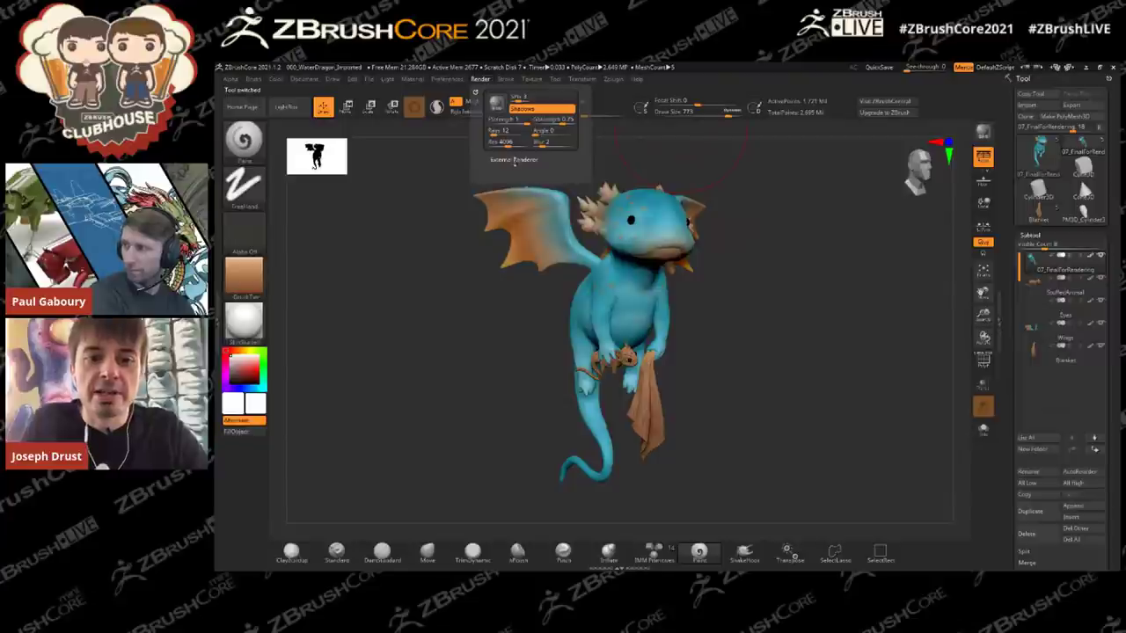
{"action": "left_click", "coordinate": [511, 159]}
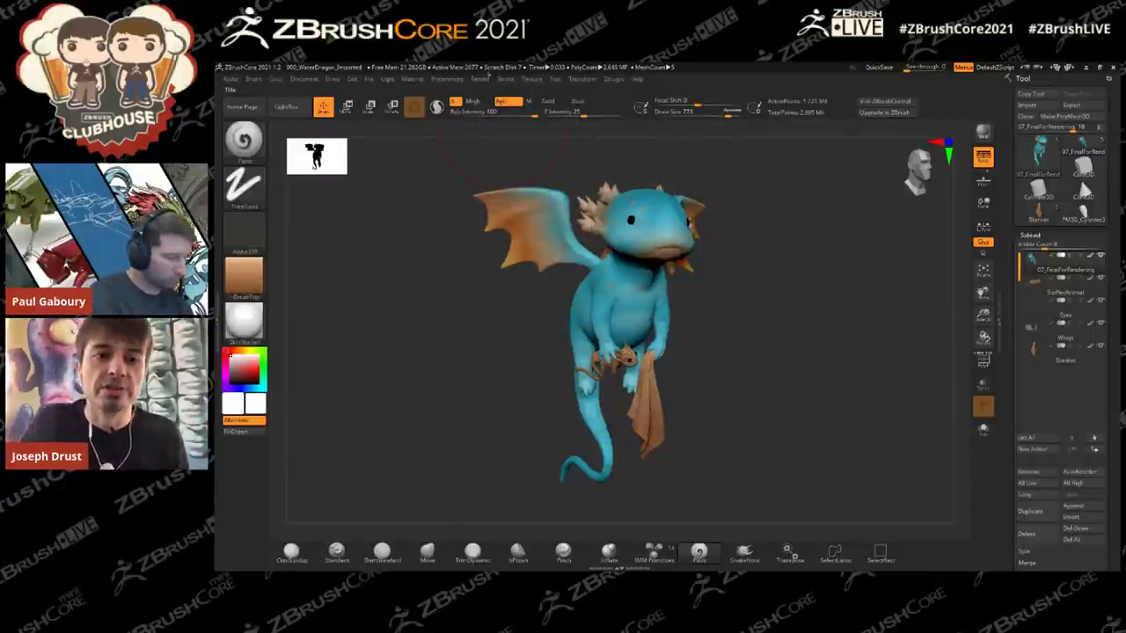
{"action": "left_click", "coordinate": [481, 80]}
Step: Render the water dragon with Best Preview Render, and change the light direction to shift its shadows
{"action": "mouse_move", "coordinate": [798, 237]}
{"action": "left_mouse_down"}
{"action": "mouse_move", "coordinate": [808, 249]}
{"action": "mouse_move", "coordinate": [788, 248]}
{"action": "left_mouse_up"}
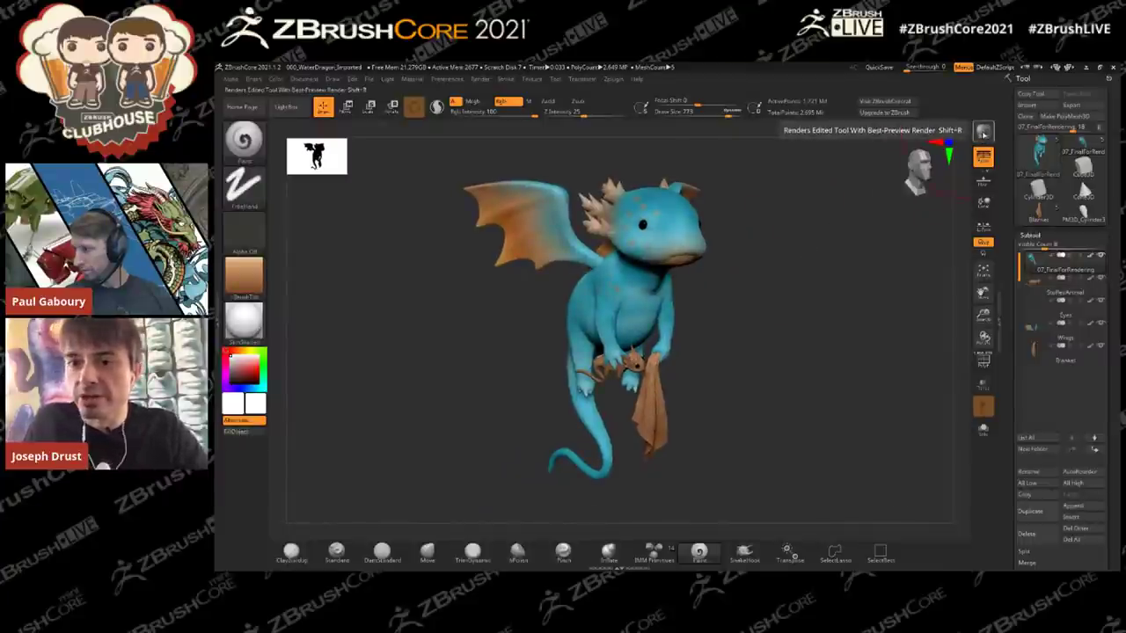
{"action": "left_click", "coordinate": [982, 131]}
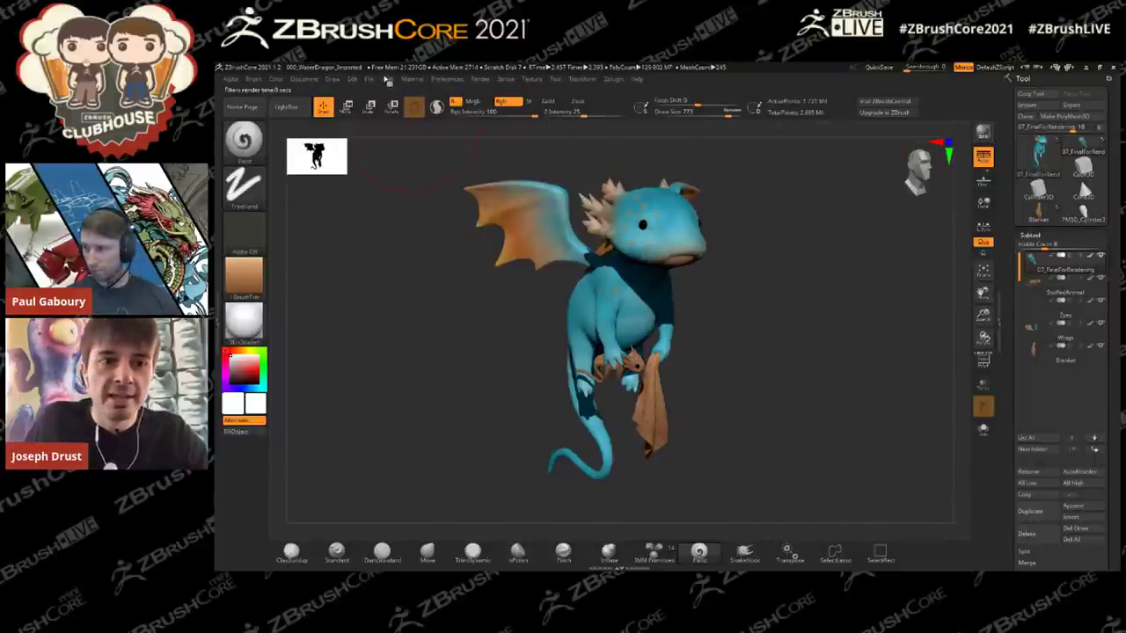
{"action": "left_click", "coordinate": [387, 79]}
{"action": "left_click", "coordinate": [411, 110]}
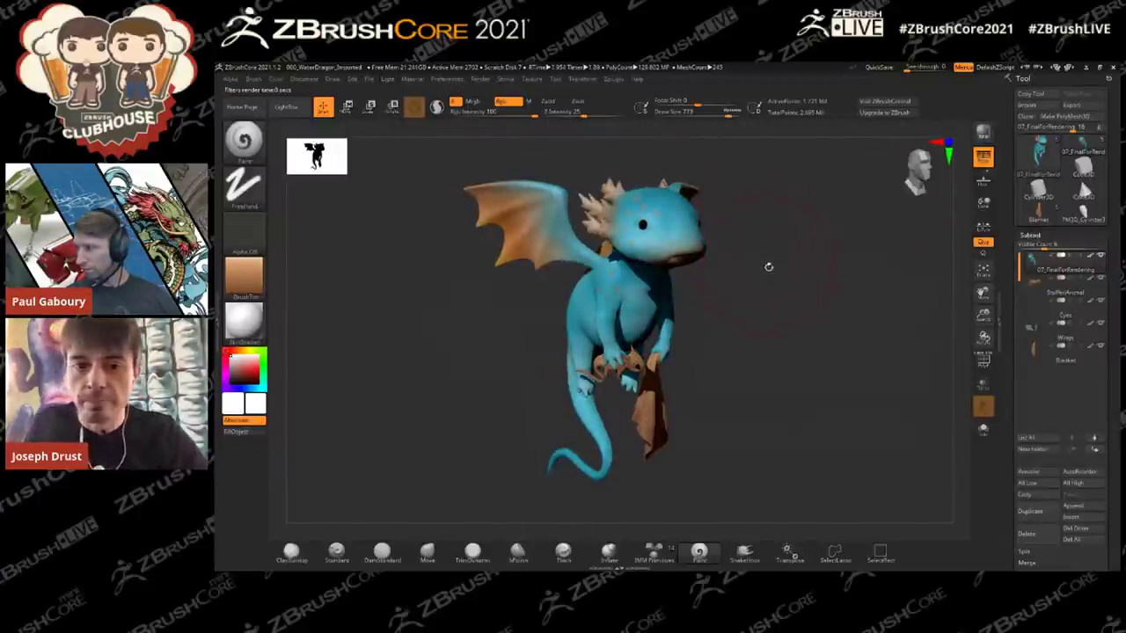
{"action": "left_click_drag", "start_coordinate": [769, 267], "coordinate": [749, 264]}
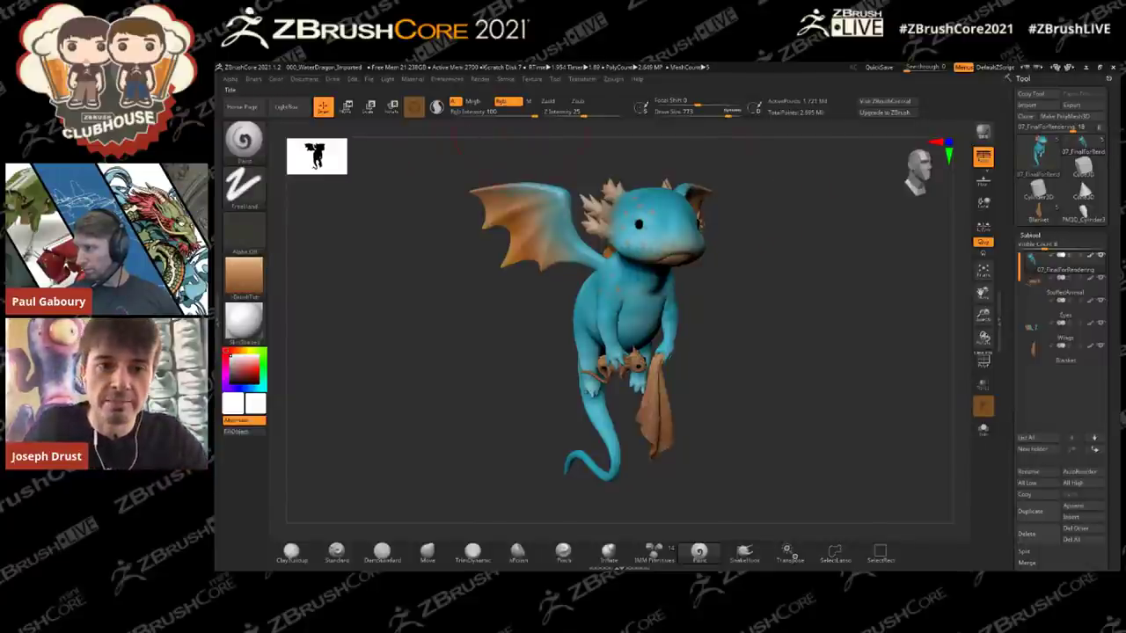
Step: Set KeyShot as the external renderer, and send the water dragon to KeyShot with perspective off
{"action": "left_click", "coordinate": [482, 79]}
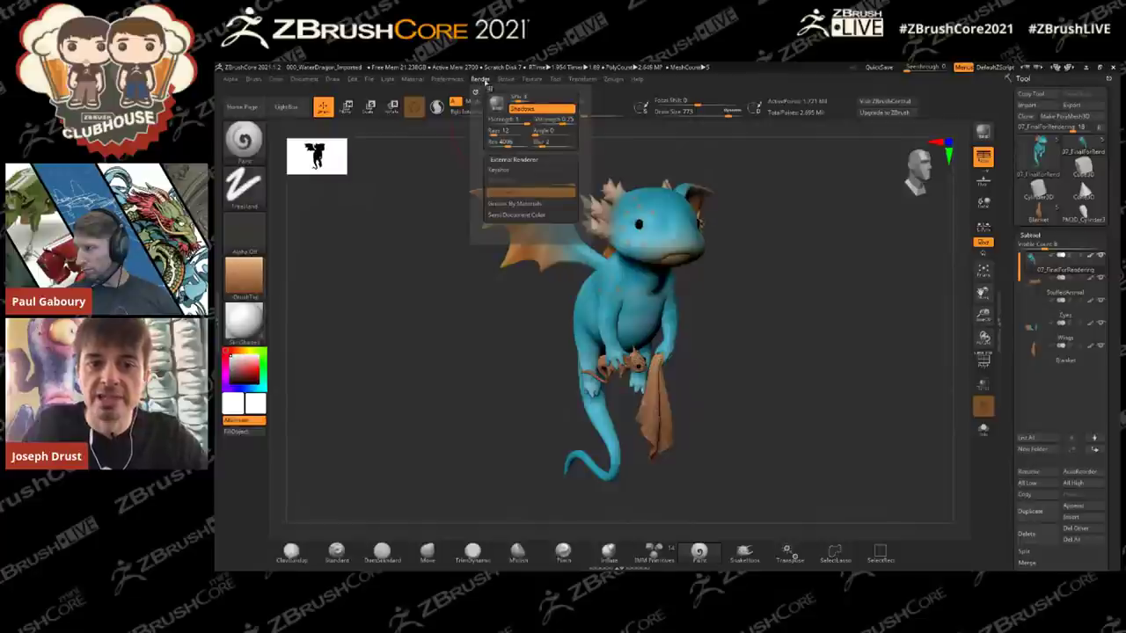
{"action": "left_click", "coordinate": [507, 172]}
{"action": "left_click_drag", "start_coordinate": [785, 254], "coordinate": [831, 252]}
{"action": "left_click_drag", "start_coordinate": [835, 325], "coordinate": [820, 299]}
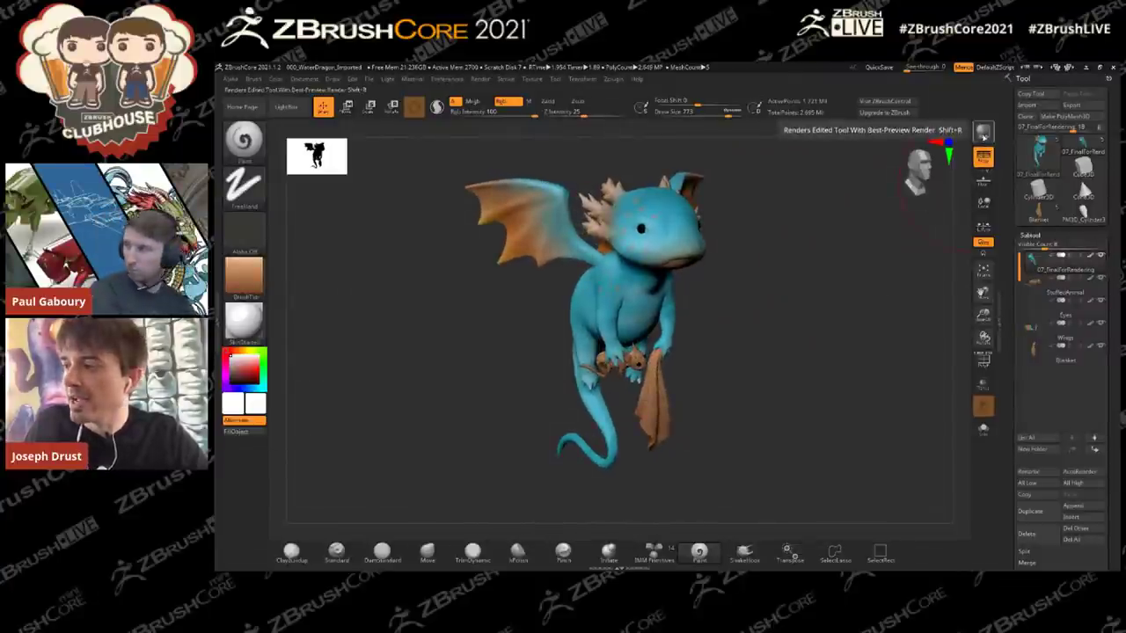
{"action": "left_click", "coordinate": [983, 156]}
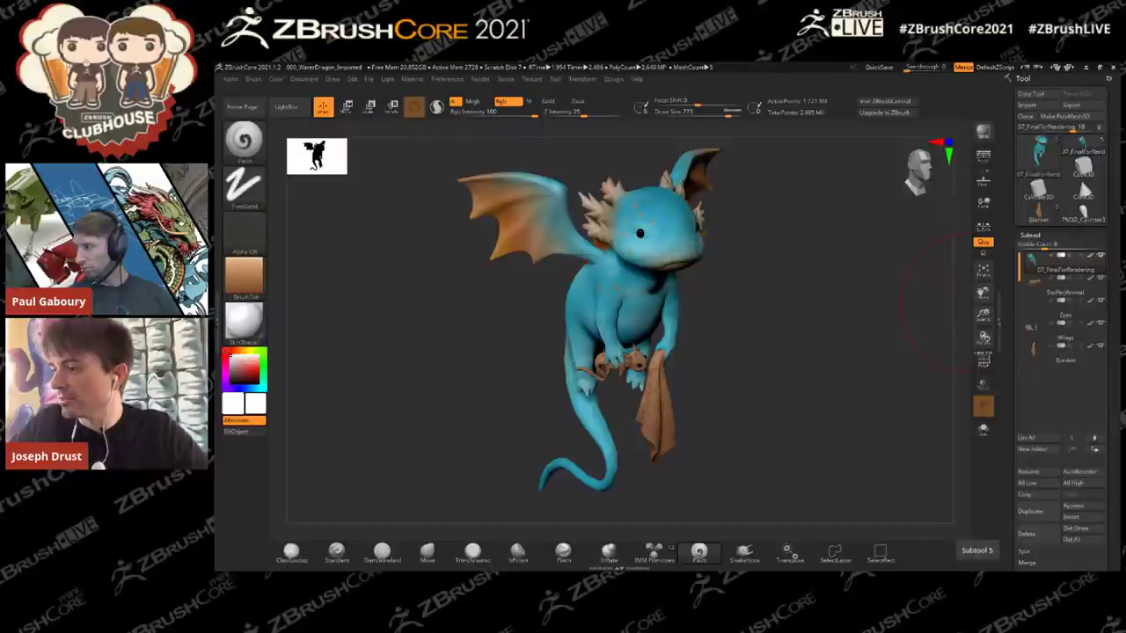
{"action": "key", "text": "alt+Tab"}
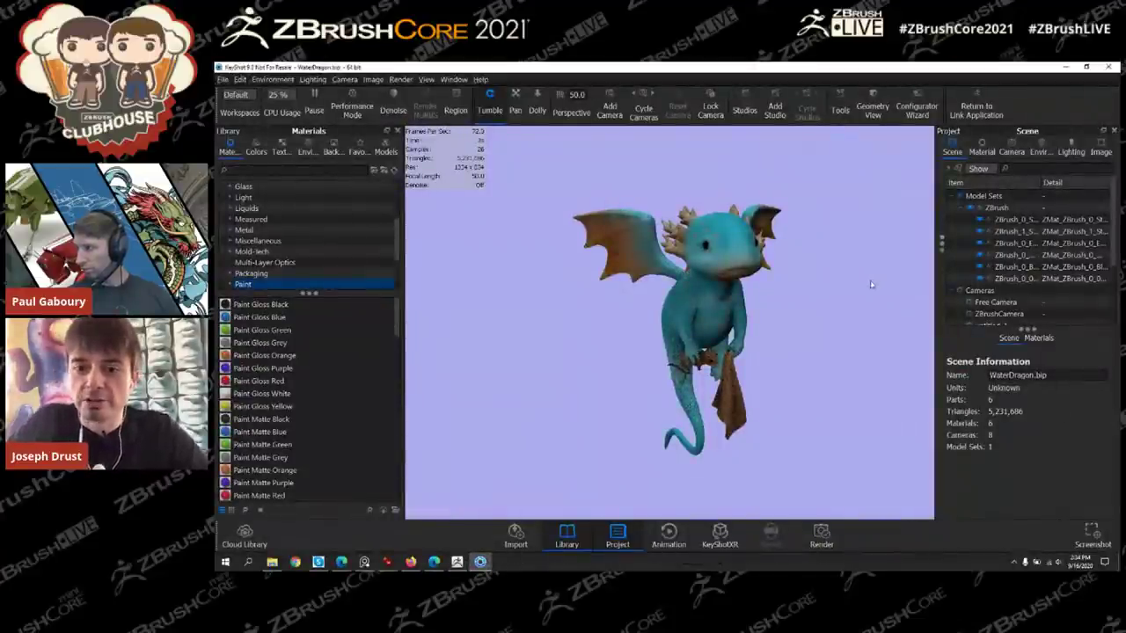
Step: Apply the Hard Rough Plastic White material from the Plastic library to the dragon's body
{"action": "left_click_drag", "start_coordinate": [862, 298], "coordinate": [902, 226]}
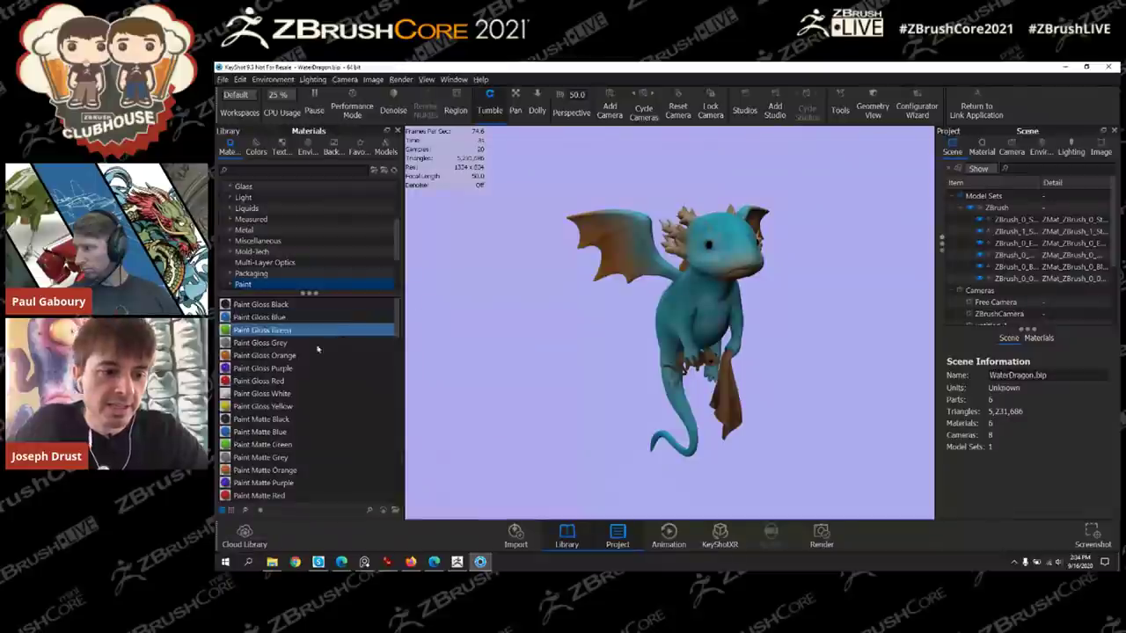
{"action": "scroll", "coordinate": [231, 421], "scroll_direction": "down", "scroll_amount": 1}
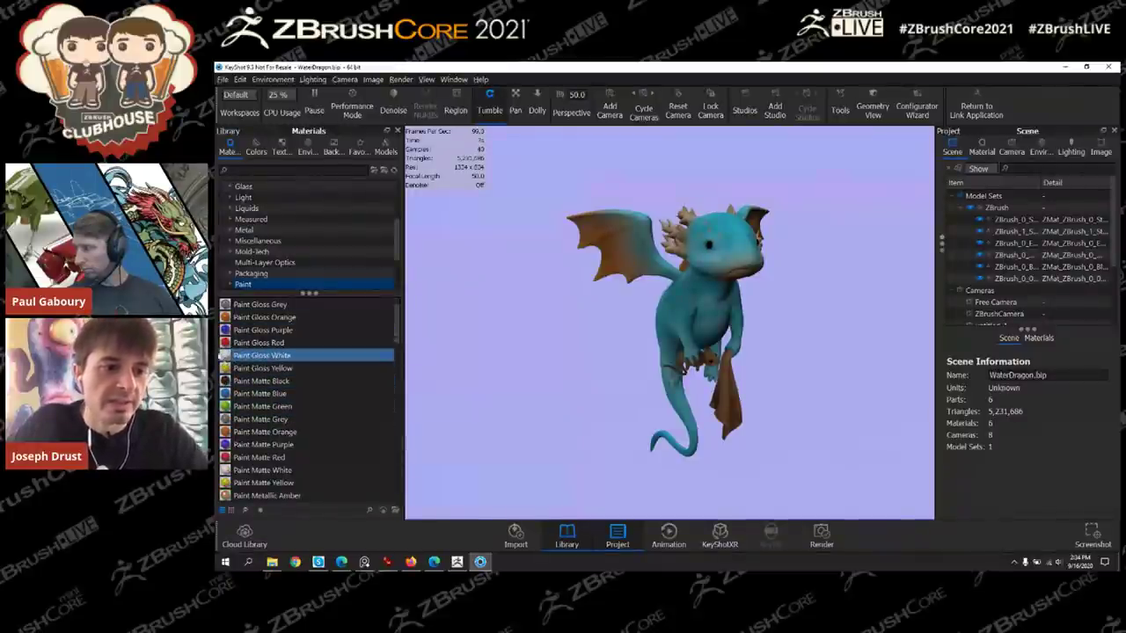
{"action": "scroll", "coordinate": [255, 273], "scroll_direction": "down", "scroll_amount": 1}
{"action": "left_click", "coordinate": [251, 262]}
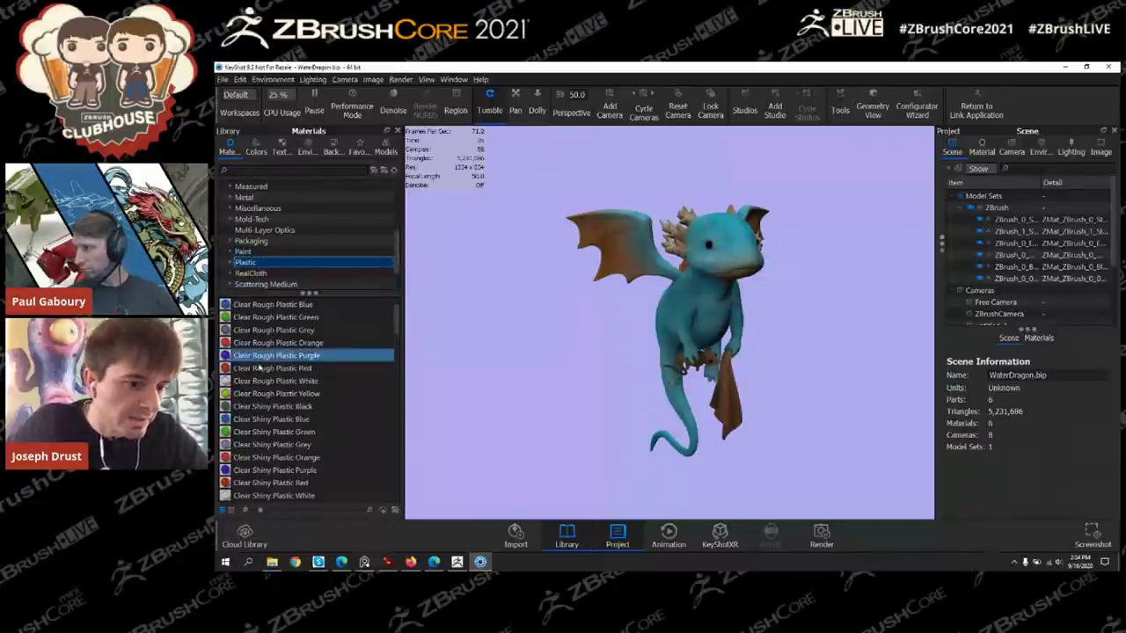
{"action": "left_click", "coordinate": [244, 252]}
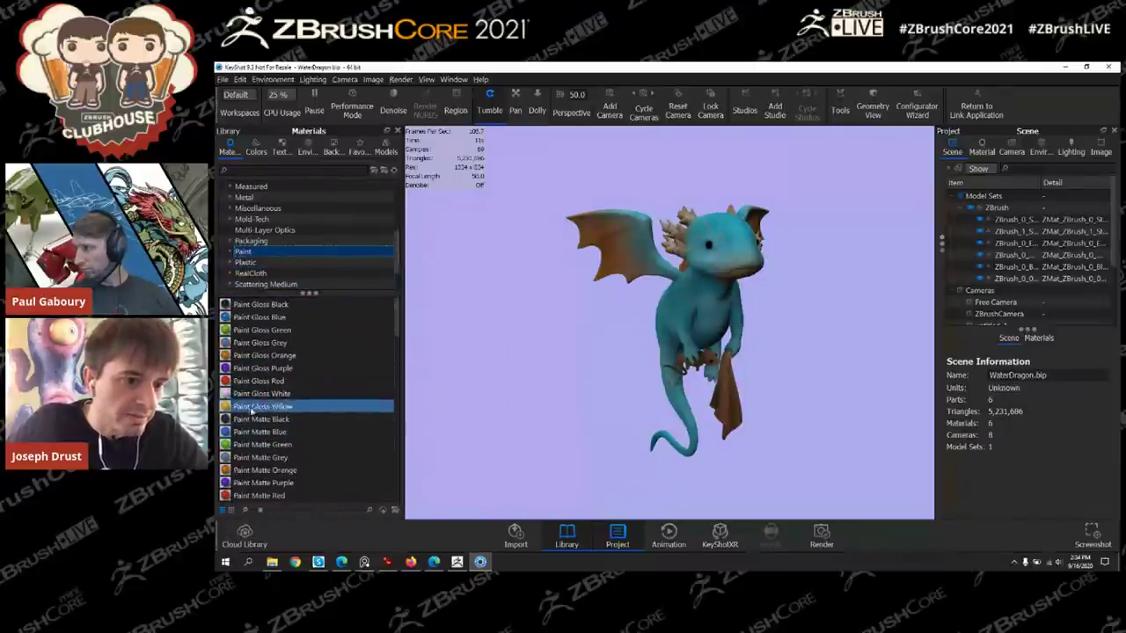
{"action": "left_click", "coordinate": [245, 262]}
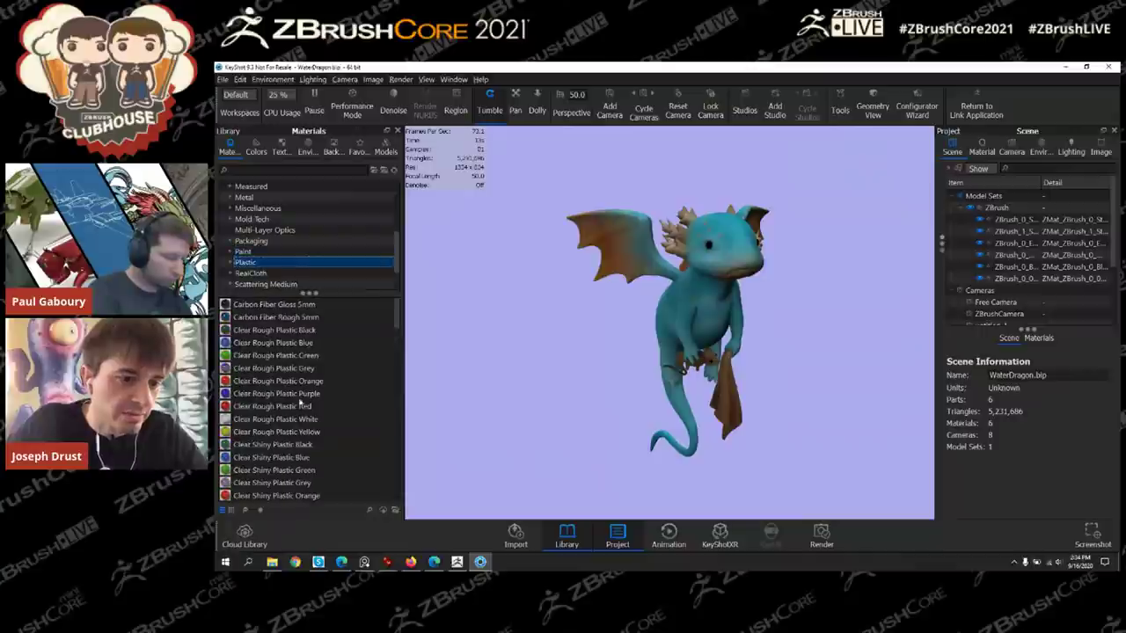
{"action": "scroll", "coordinate": [294, 413], "scroll_direction": "down", "scroll_amount": 5}
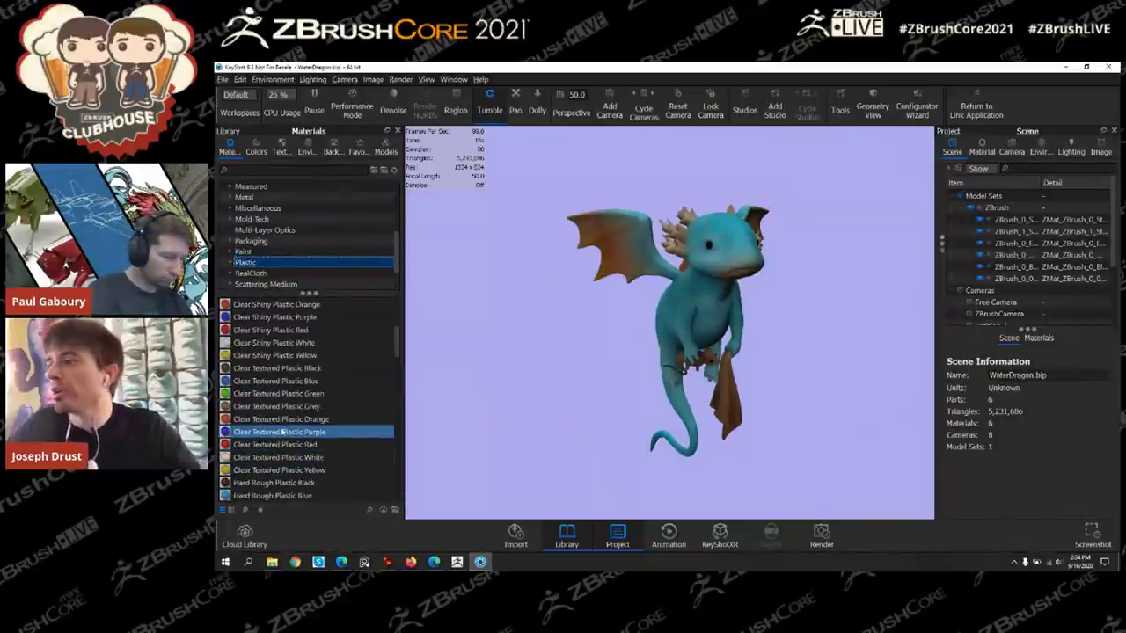
{"action": "scroll", "coordinate": [277, 395], "scroll_direction": "up", "scroll_amount": 1}
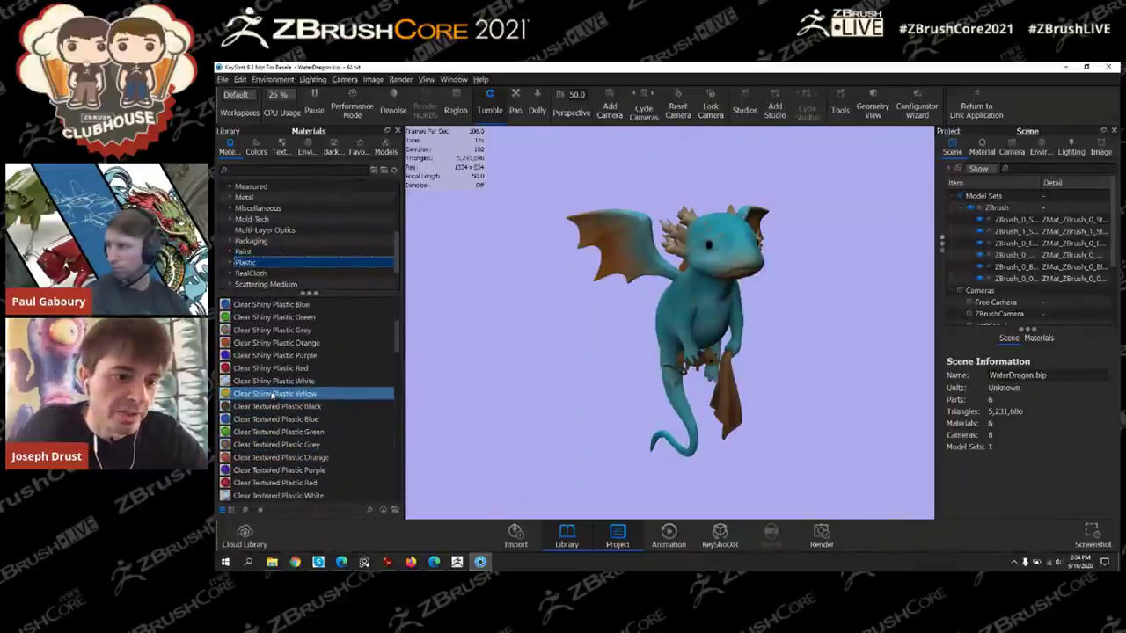
{"action": "scroll", "coordinate": [275, 395], "scroll_direction": "down", "scroll_amount": 2}
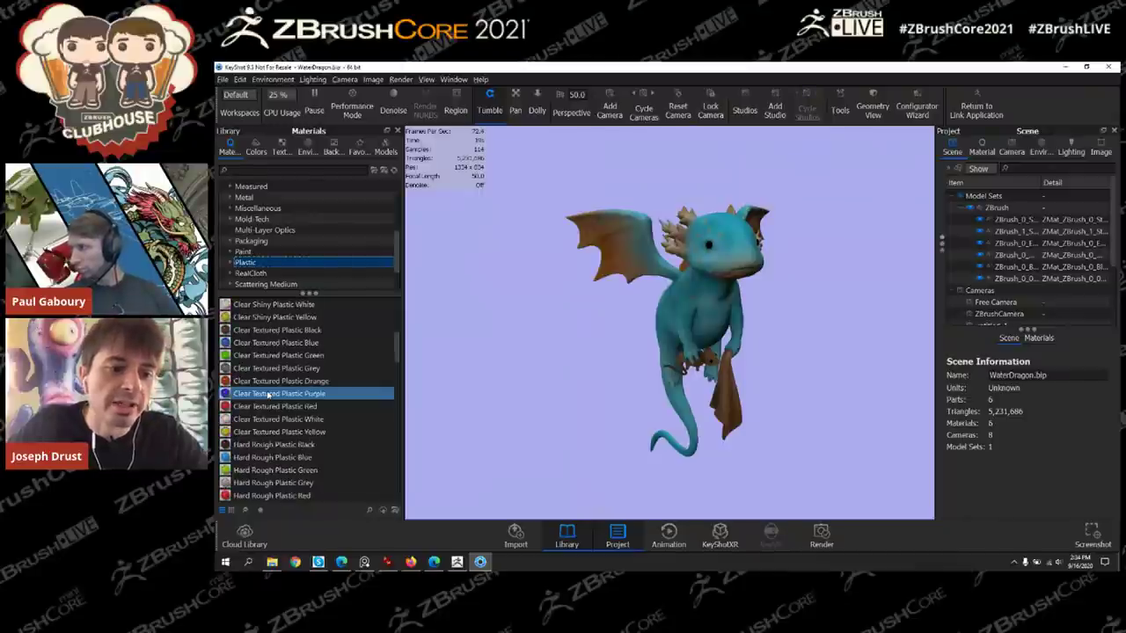
{"action": "scroll", "coordinate": [268, 400], "scroll_direction": "down", "scroll_amount": 1}
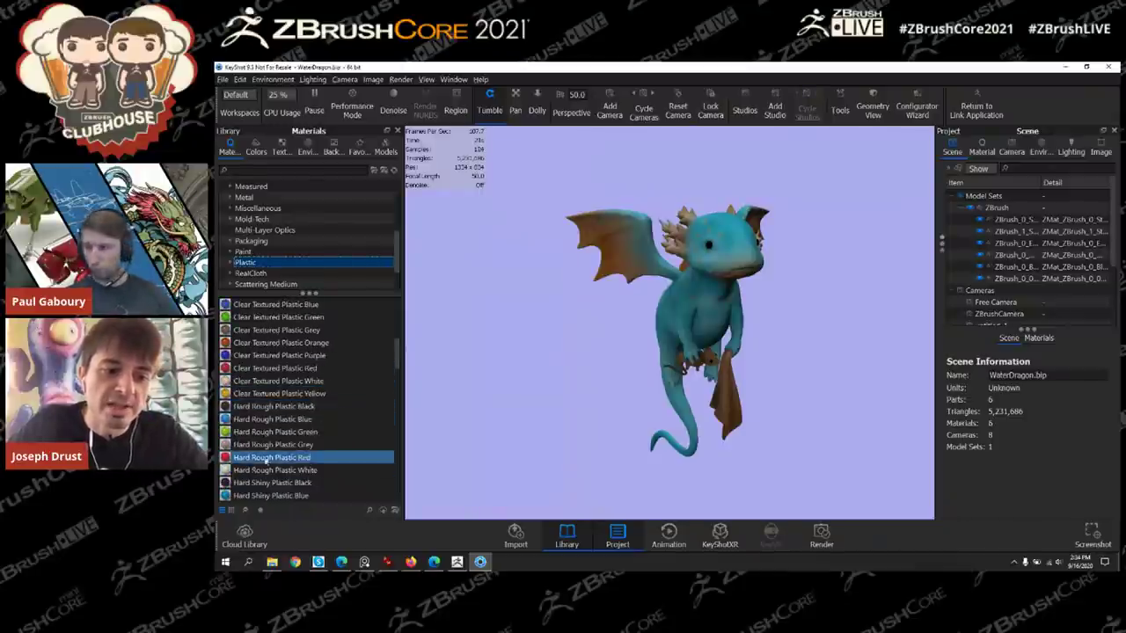
{"action": "mouse_move", "coordinate": [226, 471]}
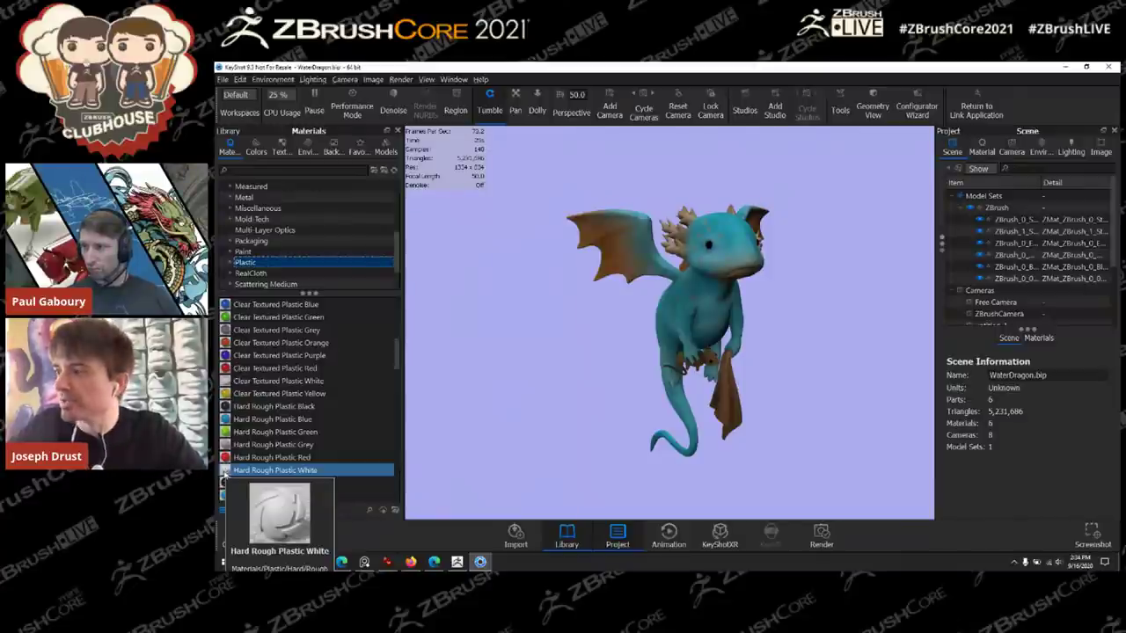
{"action": "left_click_drag", "start_coordinate": [226, 472], "coordinate": [687, 309]}
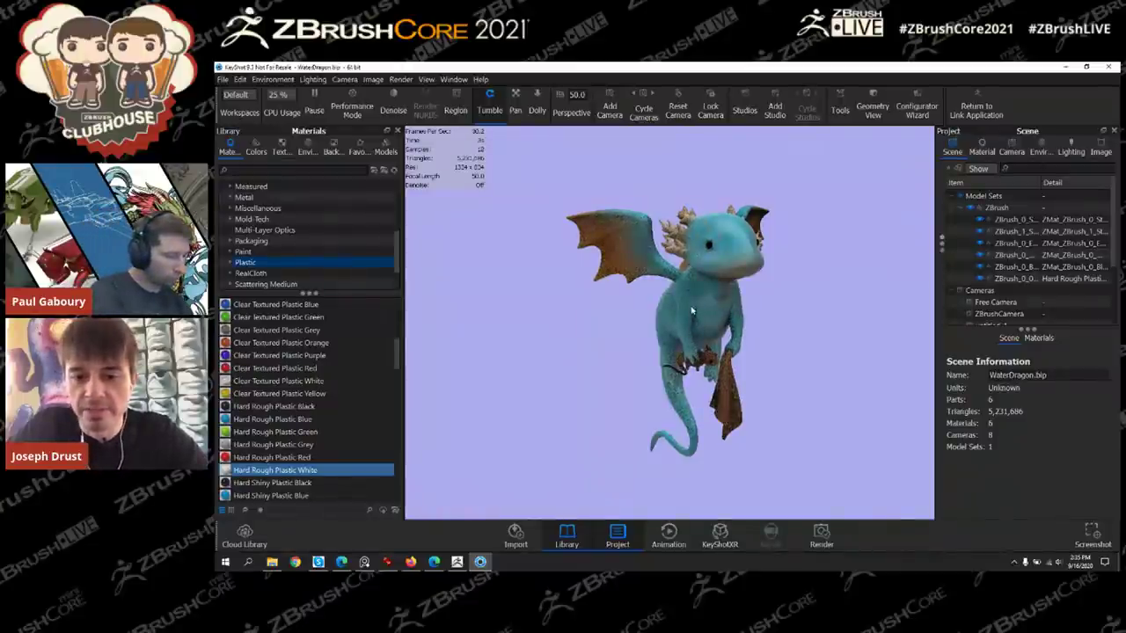
Step: Add a Vertex Color texture in the body's material graph and connect it to the Plastic node's Diffuse input
{"action": "right_click", "coordinate": [691, 311]}
{"action": "left_click", "coordinate": [774, 82]}
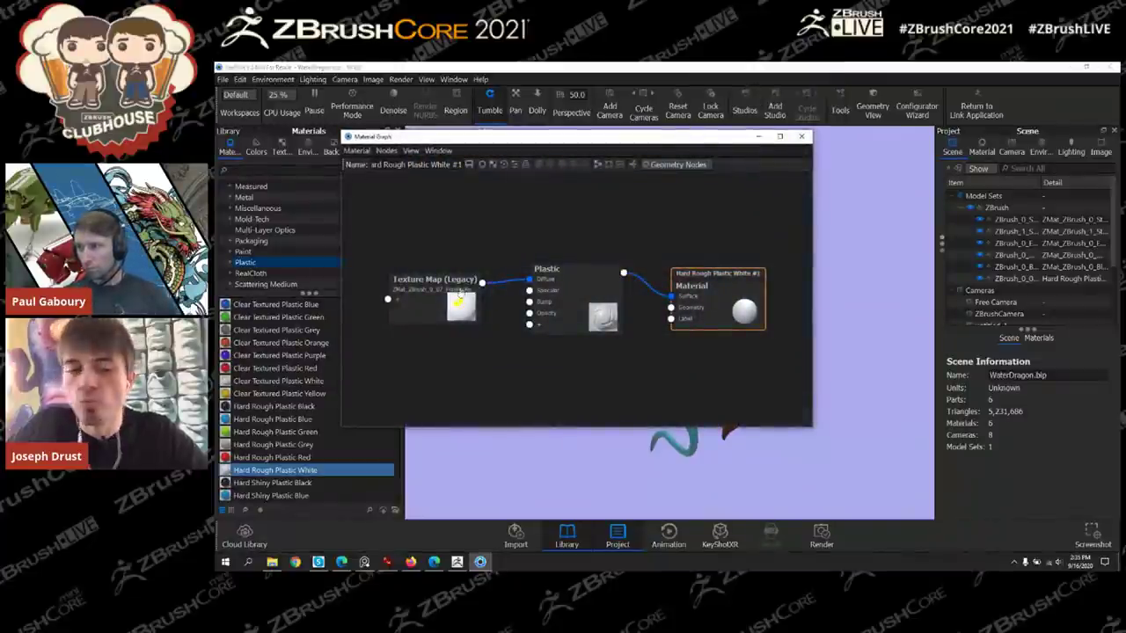
{"action": "left_click_drag", "start_coordinate": [428, 282], "coordinate": [414, 232]}
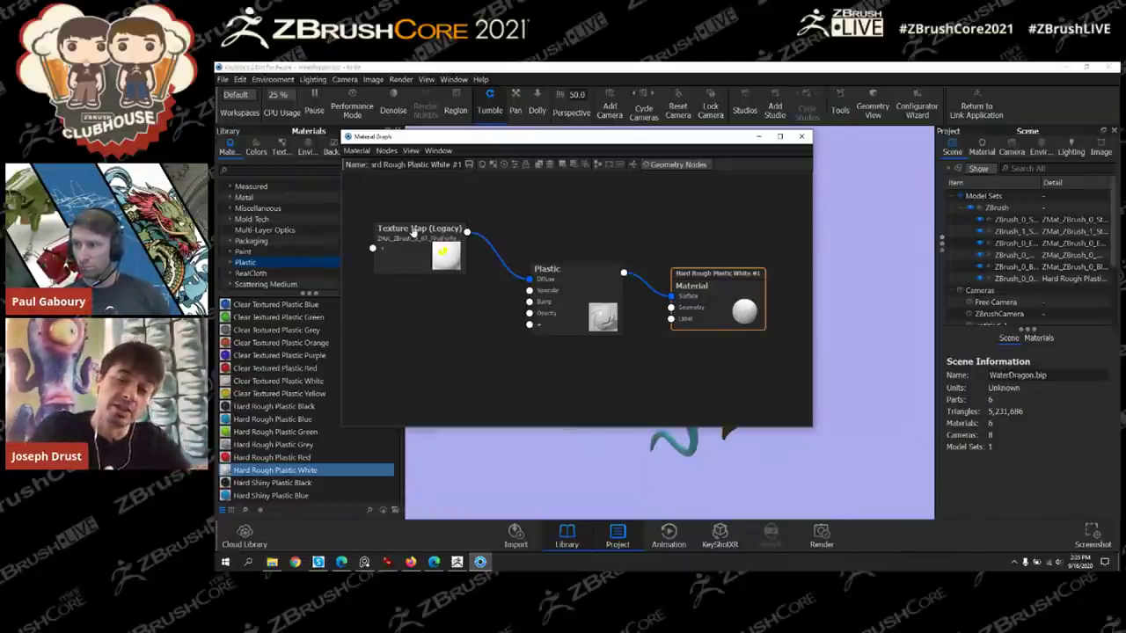
{"action": "right_click", "coordinate": [450, 328]}
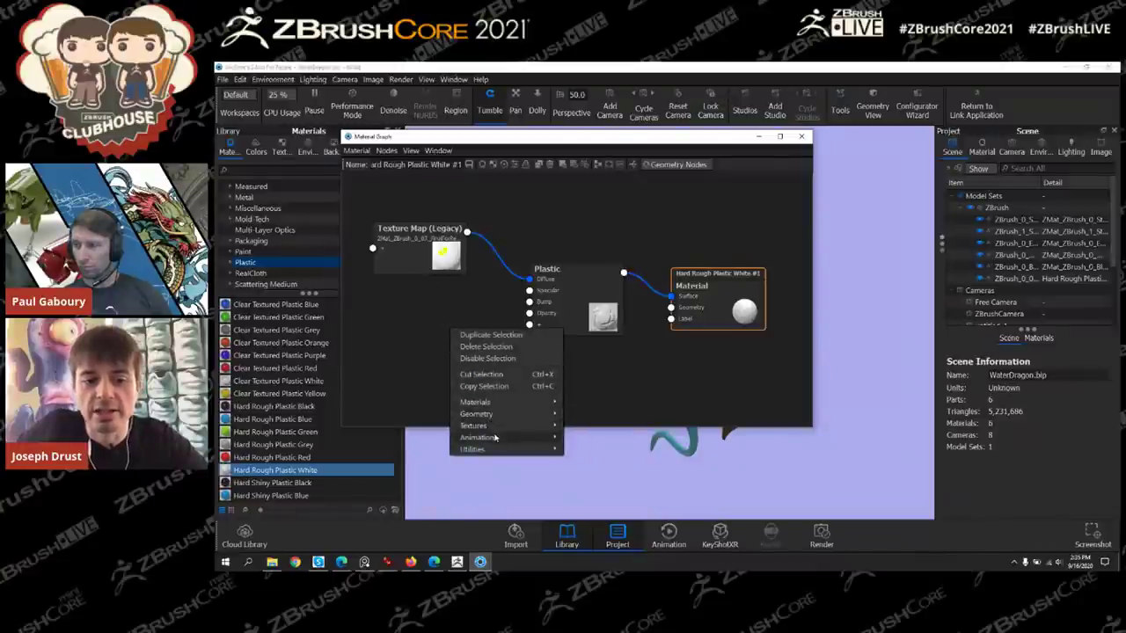
{"action": "mouse_move", "coordinate": [493, 448]}
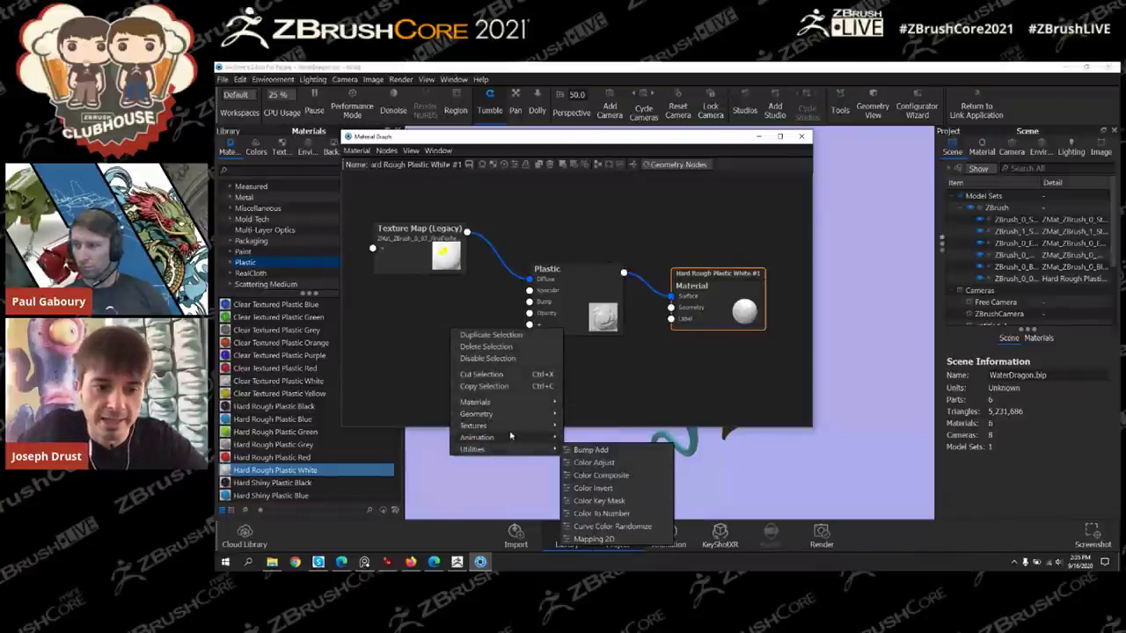
{"action": "mouse_move", "coordinate": [510, 406]}
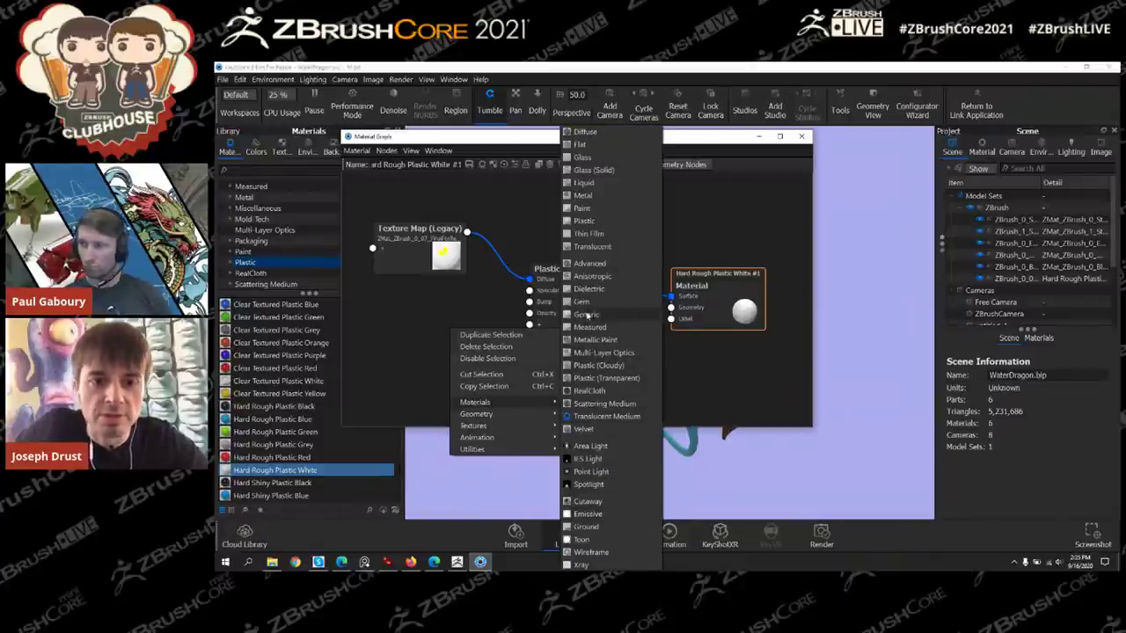
{"action": "mouse_move", "coordinate": [501, 428]}
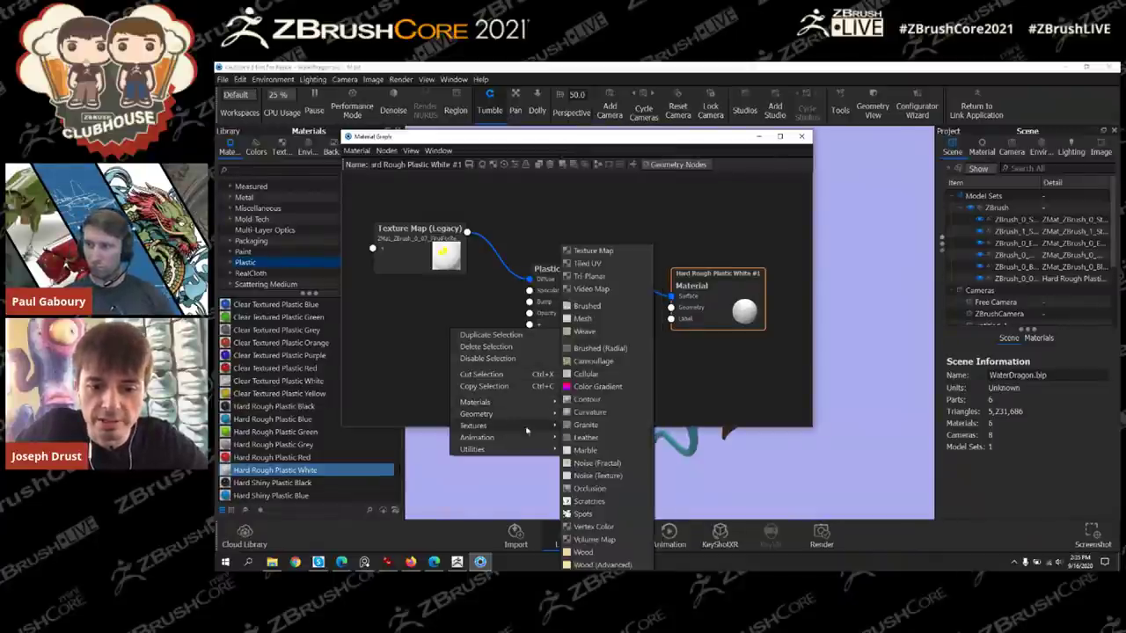
{"action": "left_click", "coordinate": [613, 528]}
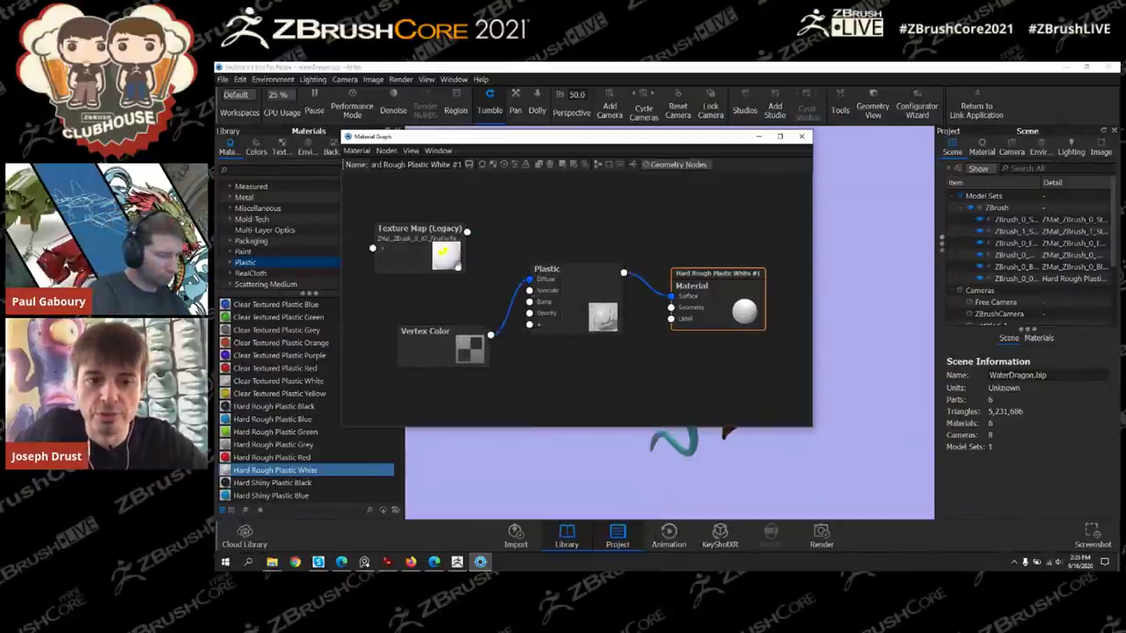
Step: Delete the Texture Map (Legacy) node, align the Vertex Color node with the Plastic node, and close the material graph
{"action": "left_click_drag", "start_coordinate": [416, 252], "coordinate": [435, 243]}
{"action": "right_click", "coordinate": [434, 243]}
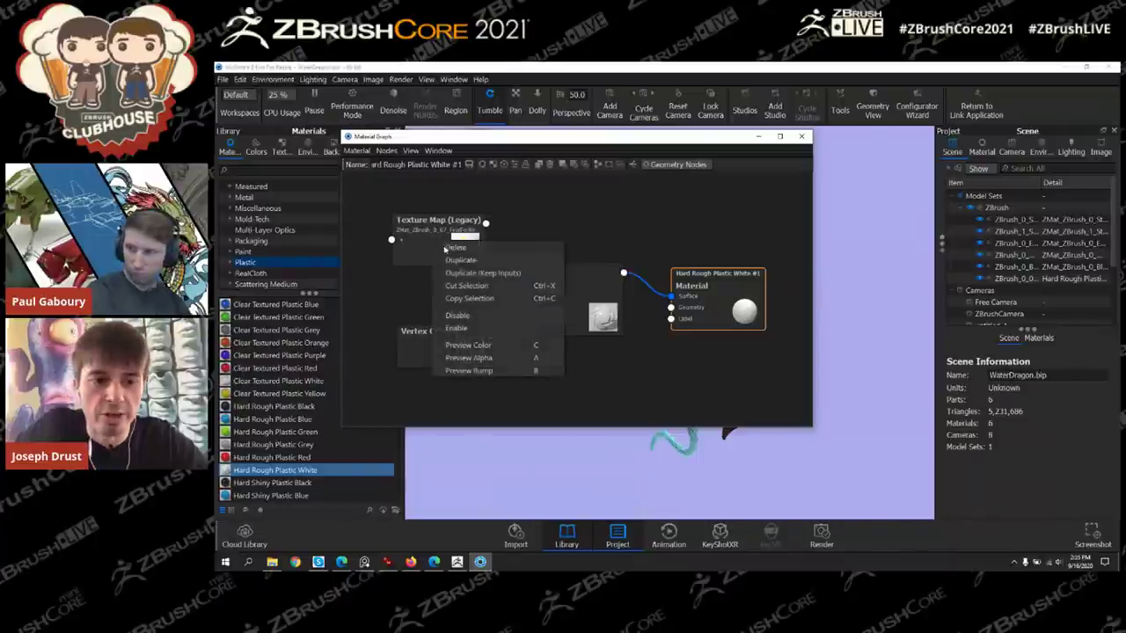
{"action": "left_click", "coordinate": [456, 249]}
{"action": "left_click_drag", "start_coordinate": [450, 327], "coordinate": [448, 291]}
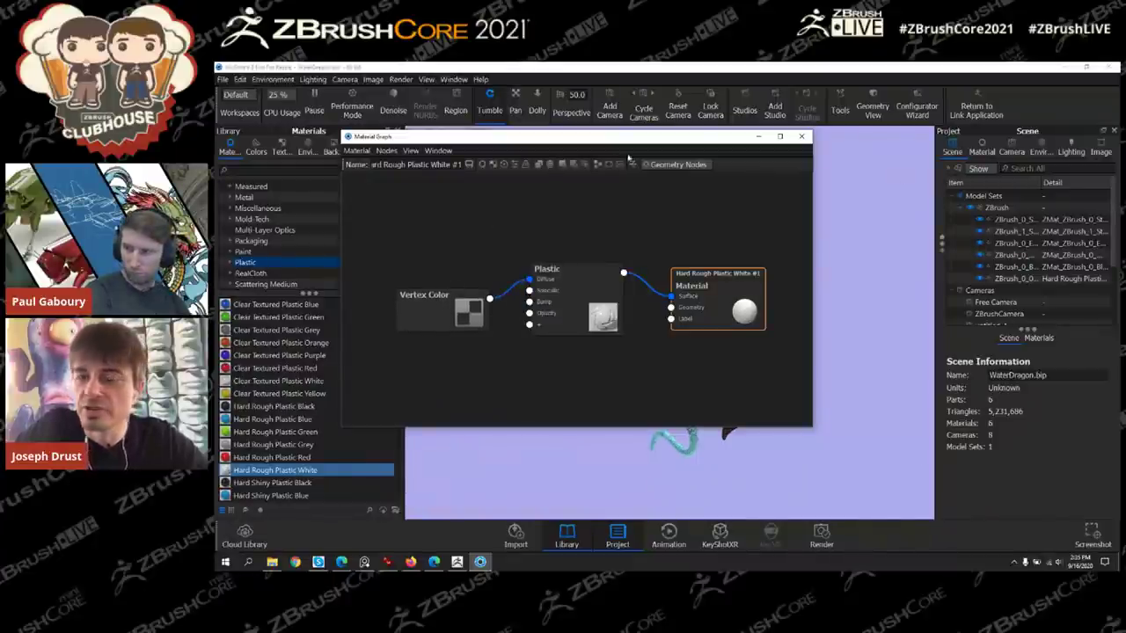
{"action": "left_click", "coordinate": [803, 138]}
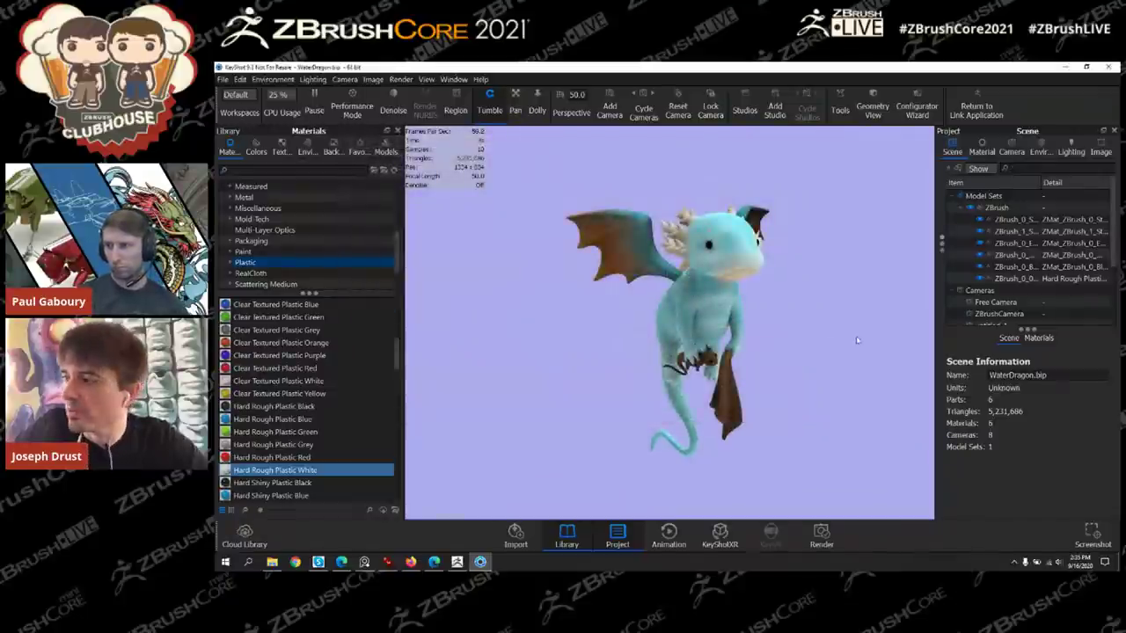
Step: Copy the body's vertex-colour plastic material and paste it onto the wings, the blanket and the stuffed animal
{"action": "right_click", "coordinate": [709, 303]}
{"action": "left_click", "coordinate": [731, 109]}
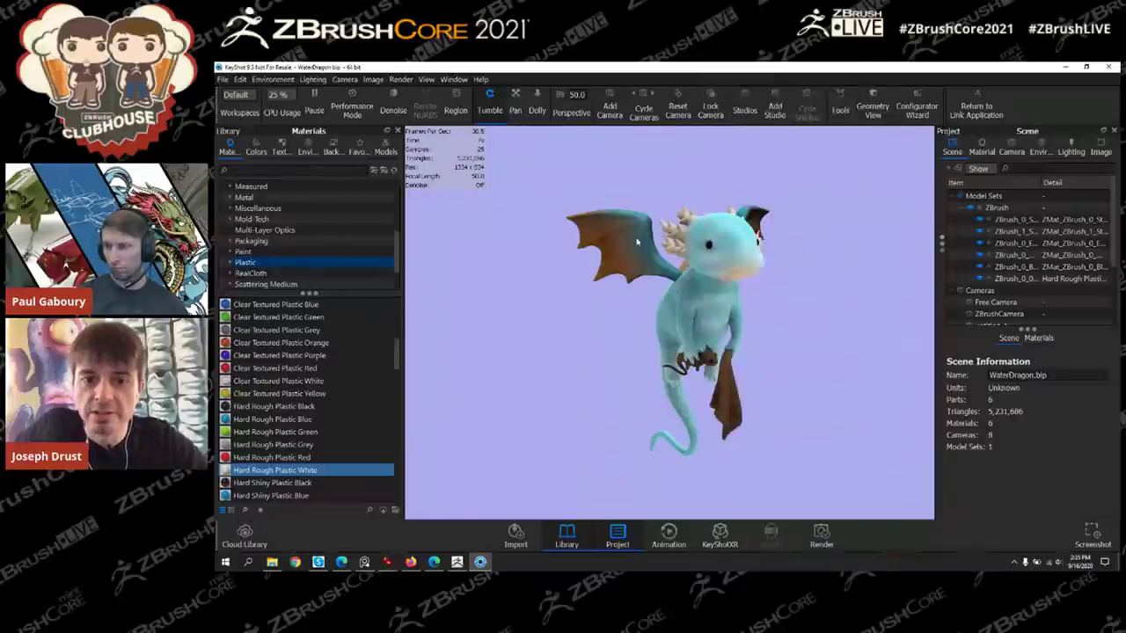
{"action": "right_click", "coordinate": [639, 245]}
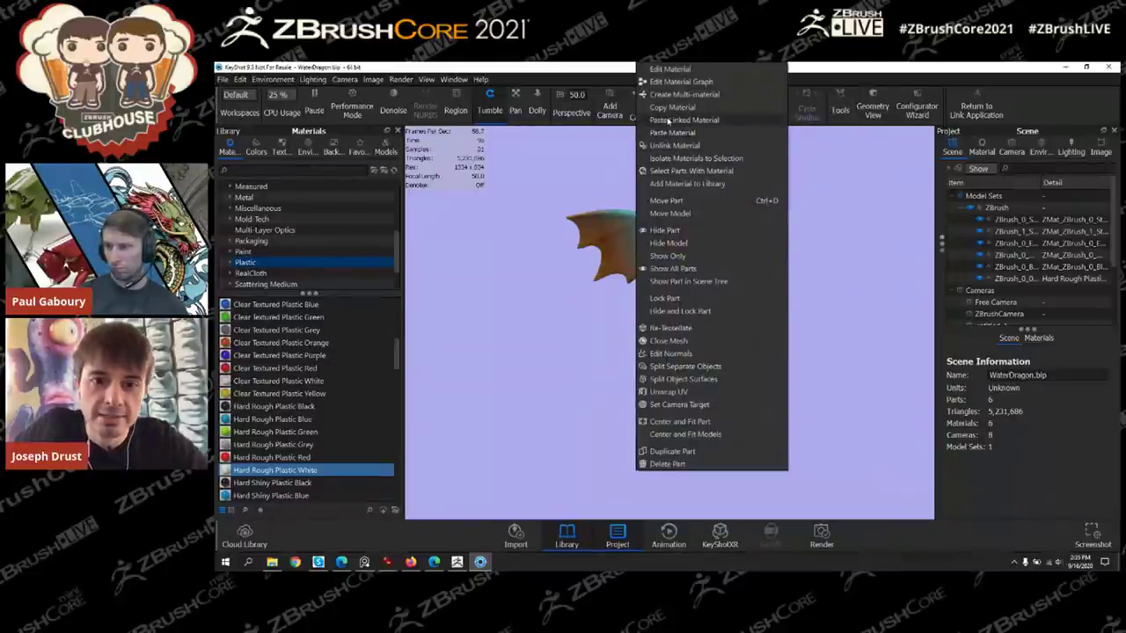
{"action": "left_click", "coordinate": [667, 121]}
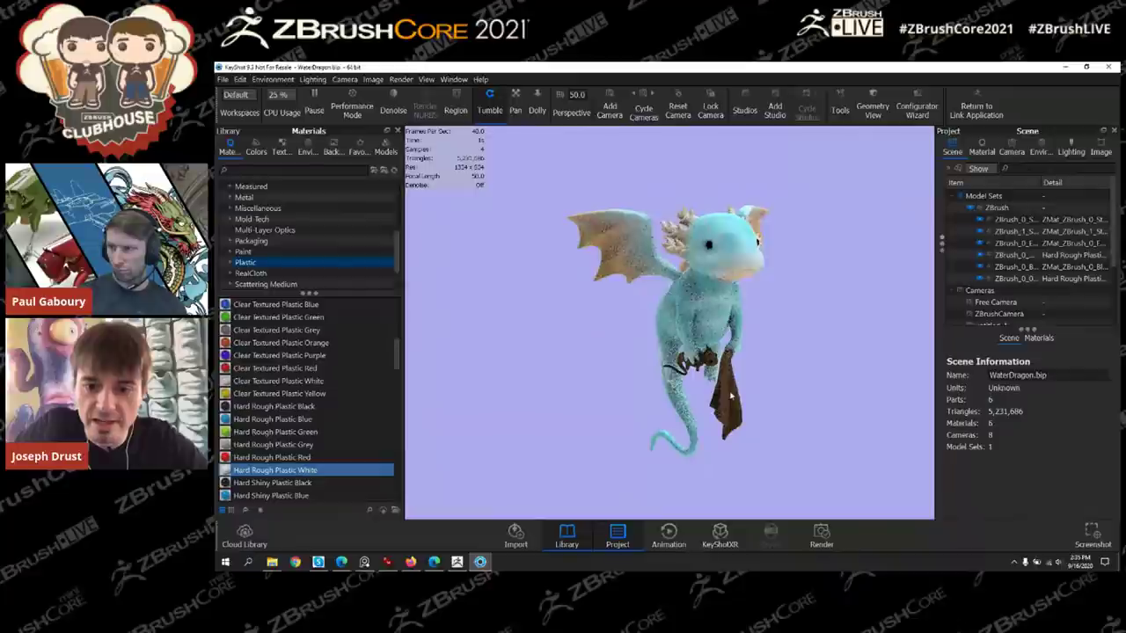
{"action": "right_click", "coordinate": [723, 395]}
{"action": "left_click", "coordinate": [769, 134]}
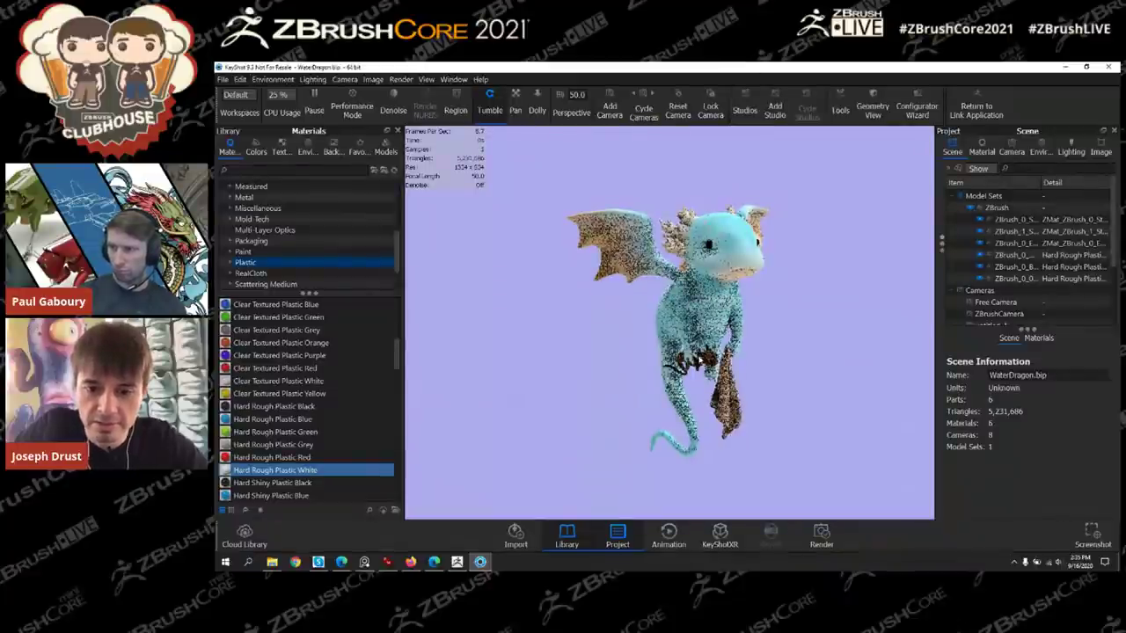
{"action": "right_click", "coordinate": [702, 470]}
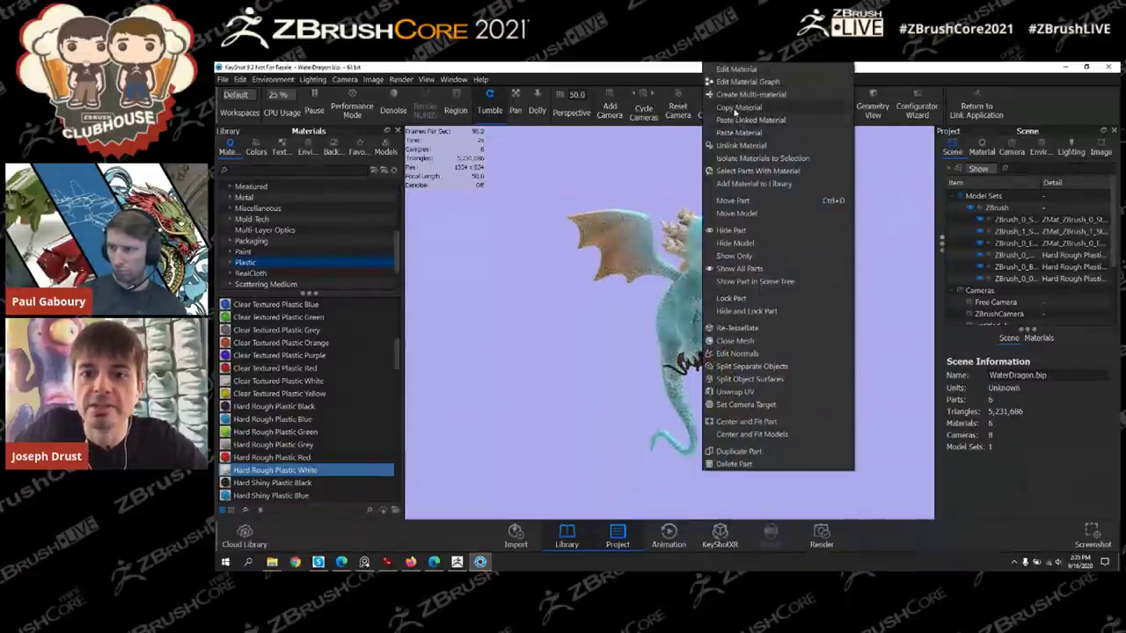
{"action": "left_click", "coordinate": [733, 133]}
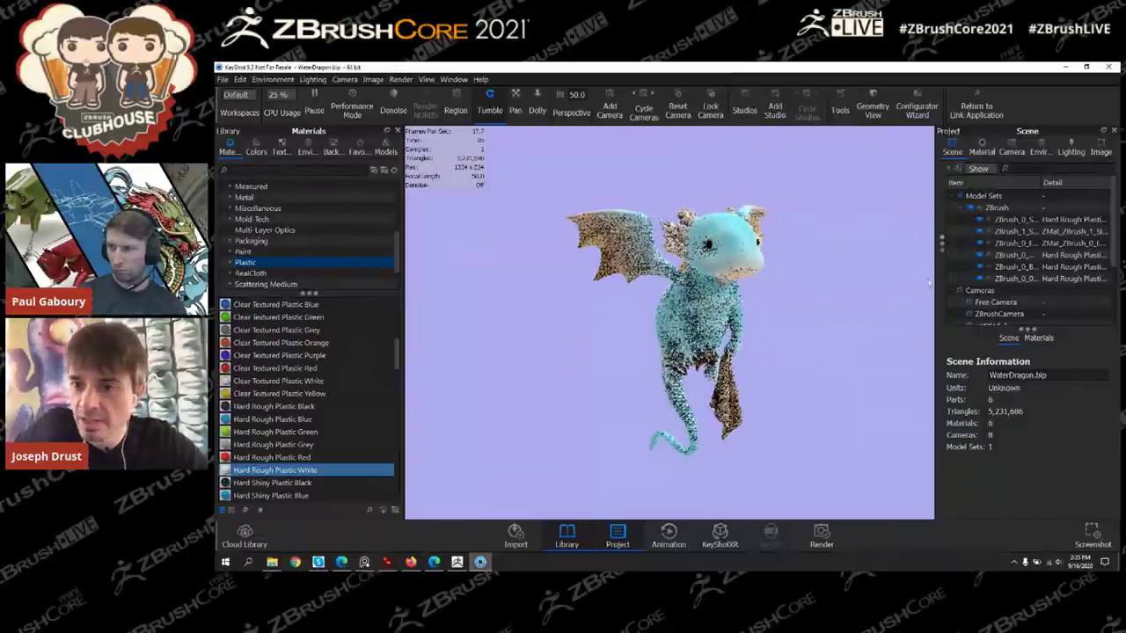
Step: Apply Hard Shiny Plastic Black to the second stuffed-animal part, ZBrush_1_StuffedAnimal, and to the dragon's eyes
{"action": "left_click", "coordinate": [1036, 224]}
{"action": "left_click", "coordinate": [1036, 231]}
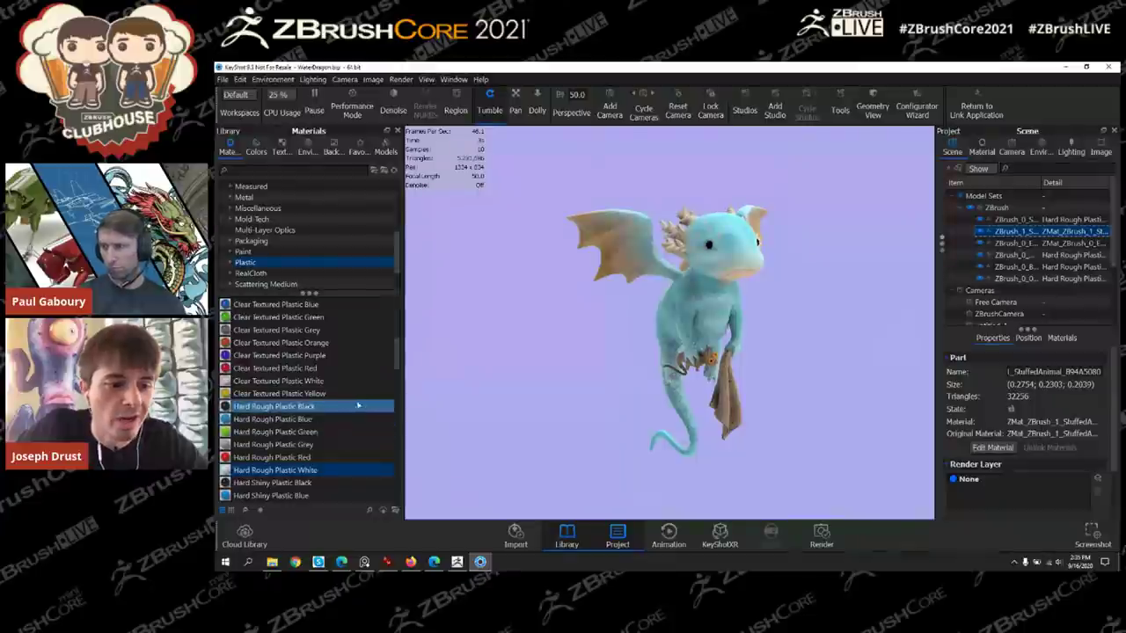
{"action": "mouse_move", "coordinate": [225, 484]}
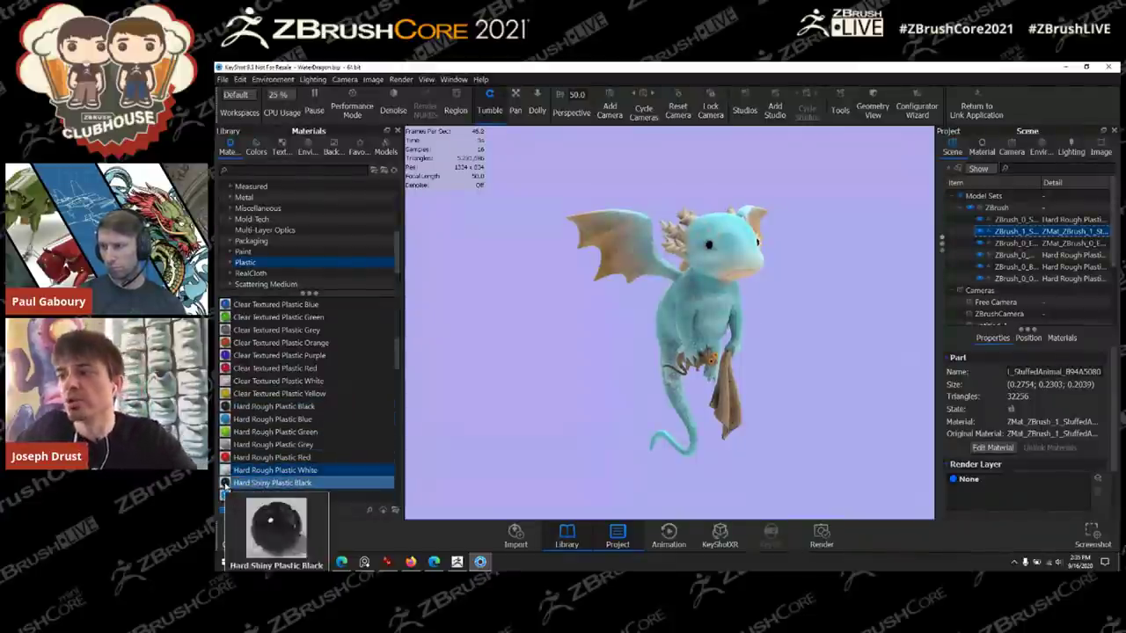
{"action": "left_click_drag", "start_coordinate": [225, 484], "coordinate": [1025, 233]}
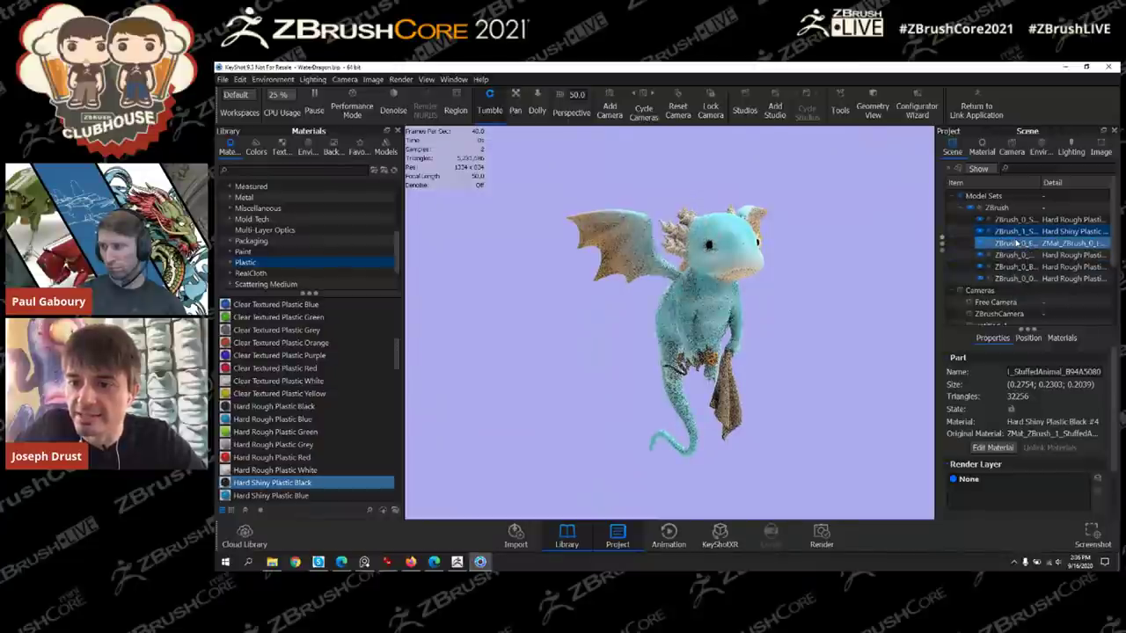
{"action": "left_click", "coordinate": [1019, 243]}
{"action": "left_click_drag", "start_coordinate": [230, 483], "coordinate": [1020, 242]}
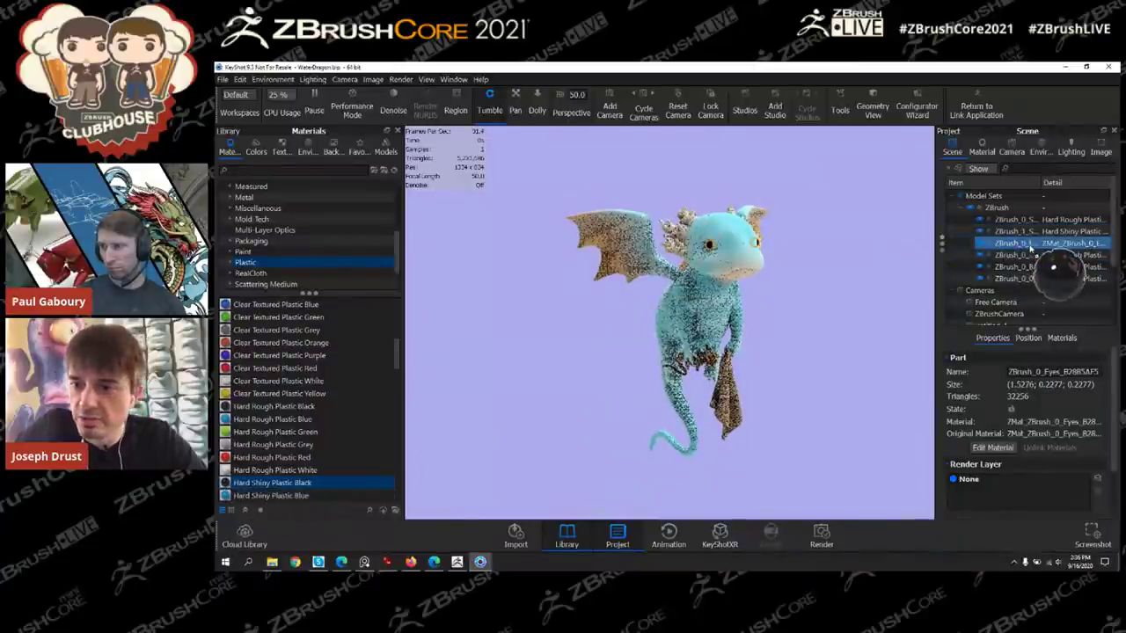
{"action": "left_click", "coordinate": [859, 328]}
{"action": "right_click_drag", "start_coordinate": [891, 352], "coordinate": [886, 449], "text": "alt"}
{"action": "right_click", "coordinate": [798, 384]}
{"action": "left_click", "coordinate": [859, 339]}
{"action": "middle_click_drag", "start_coordinate": [835, 314], "coordinate": [820, 313]}
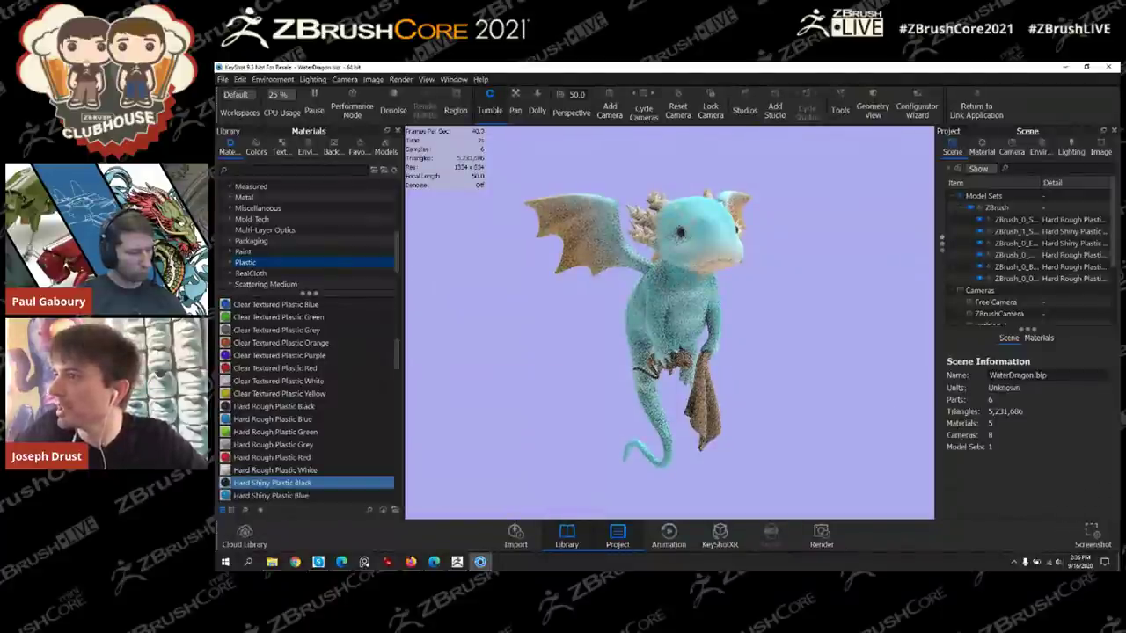
Step: Open the finished render Waterdragon_JPG.jpg in IrfanView, enlarge it, and view it full screen
{"action": "left_click", "coordinate": [272, 562]}
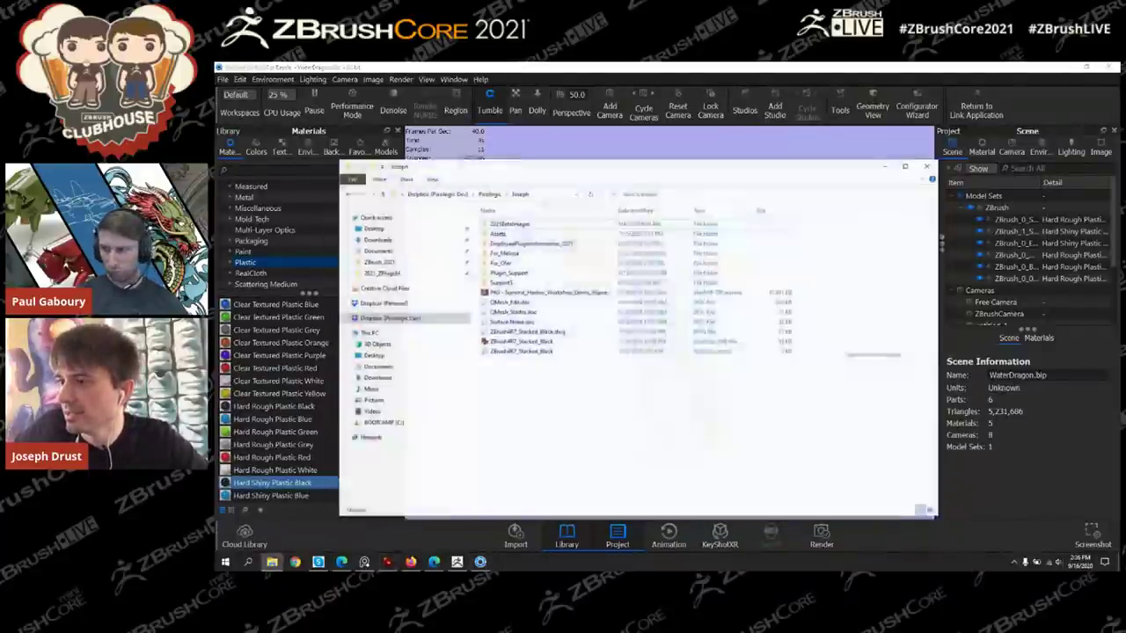
{"action": "key", "text": "alt+Tab"}
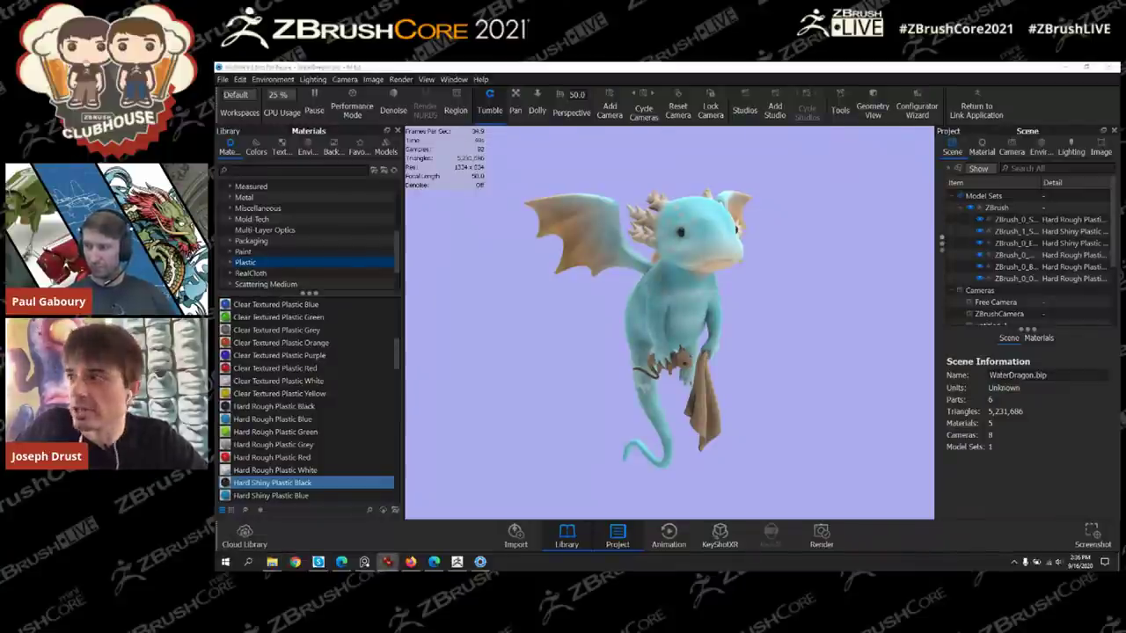
{"action": "left_click_drag", "start_coordinate": [1118, 108], "coordinate": [646, 104]}
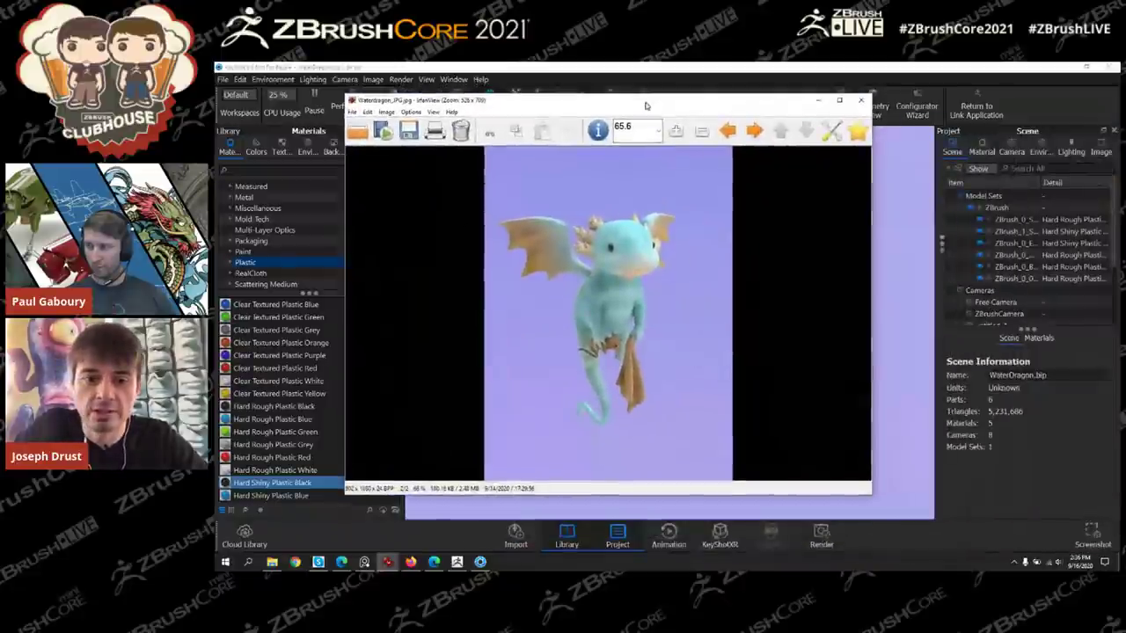
{"action": "left_click", "coordinate": [678, 132]}
{"action": "left_click", "coordinate": [678, 131]}
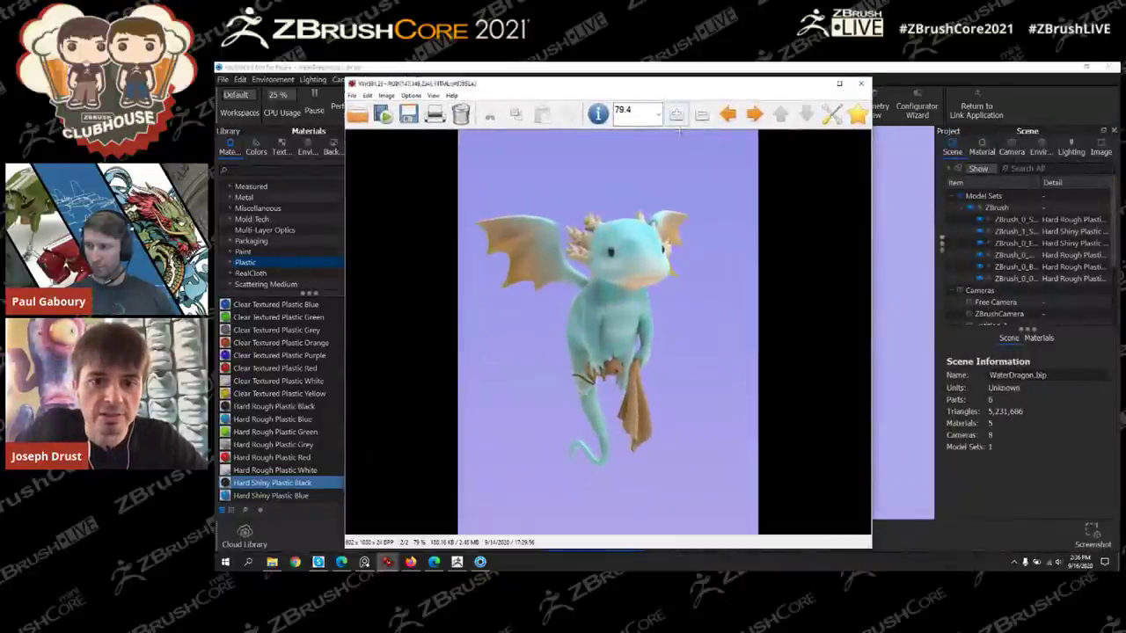
{"action": "double_click", "coordinate": [678, 131]}
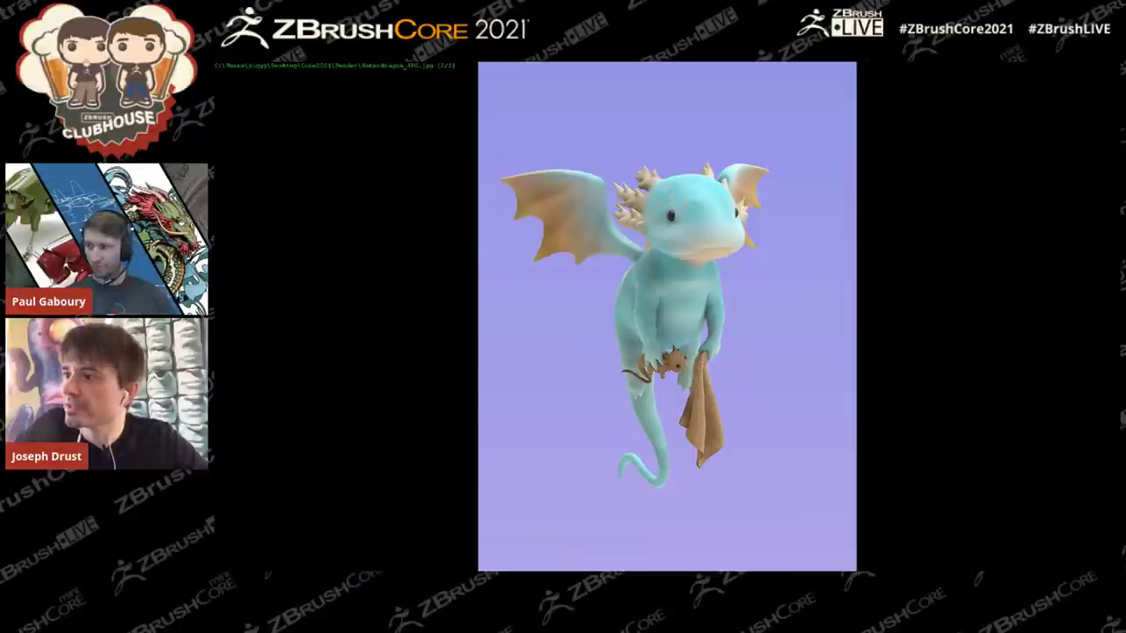